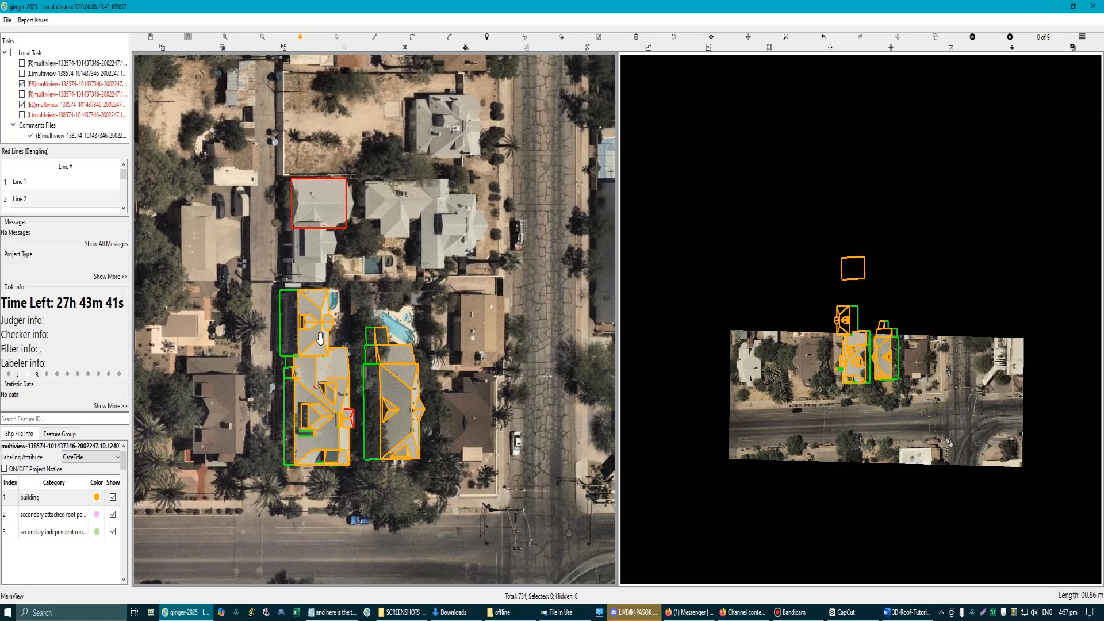
Step: Select the existing roof outlines around the buildings and clear them from the aerial imagery
left_click_drag(245, 164, 472, 535)
scroll(315, 414, "up", 1)
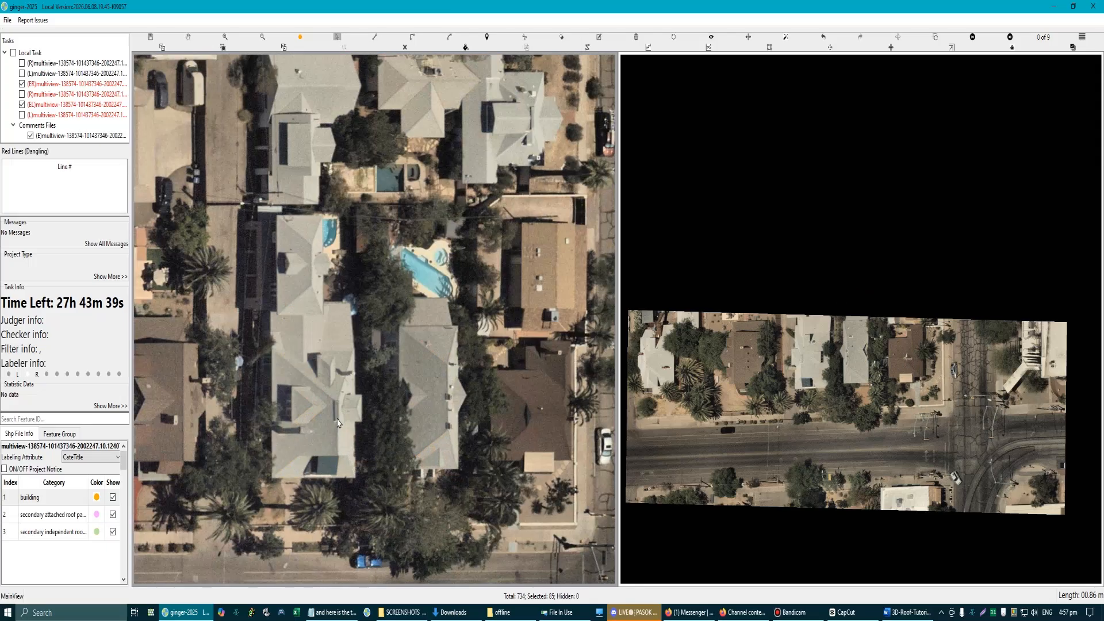
scroll(316, 414, "up", 1)
scroll(327, 421, "down", 2)
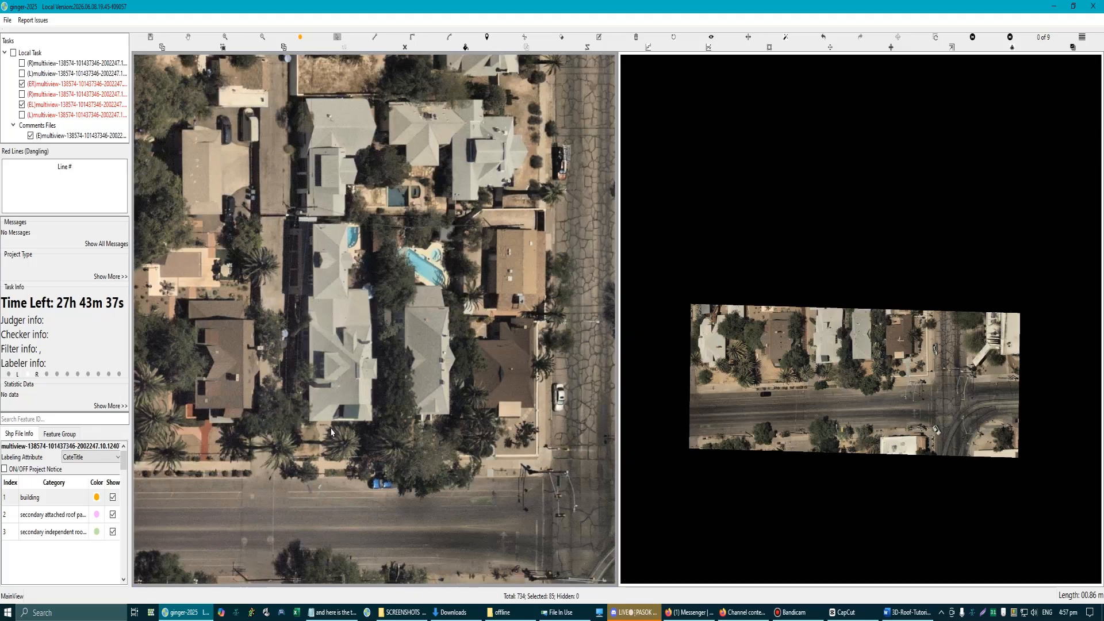
Step: Browse the comparison images to the near-vertical image 7 of 9 and make it the main view's image
key("Right")
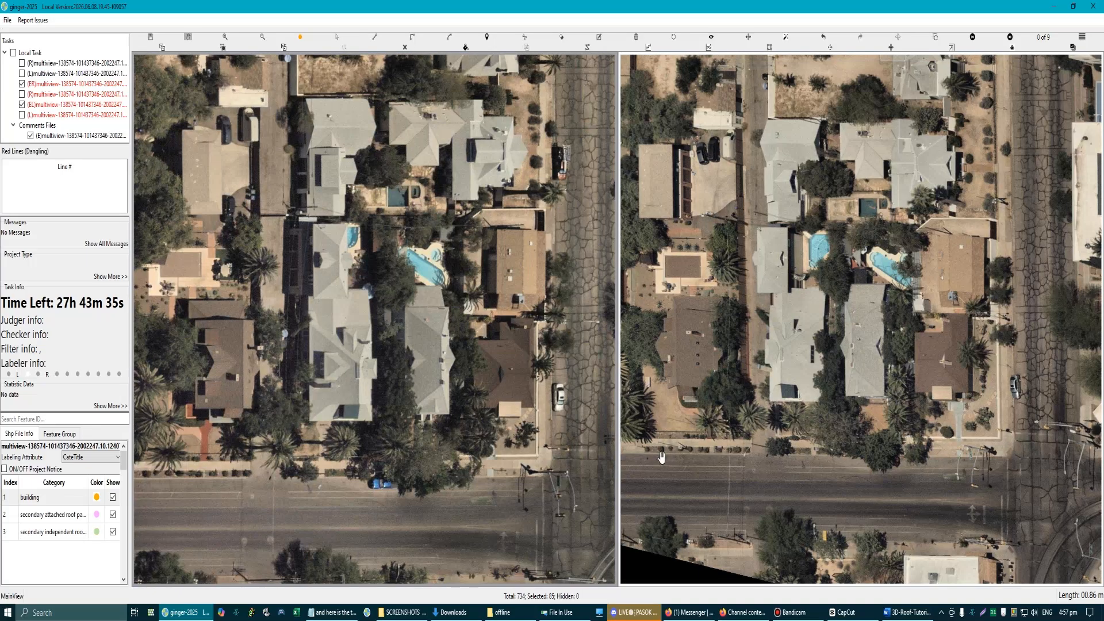
key("Right")
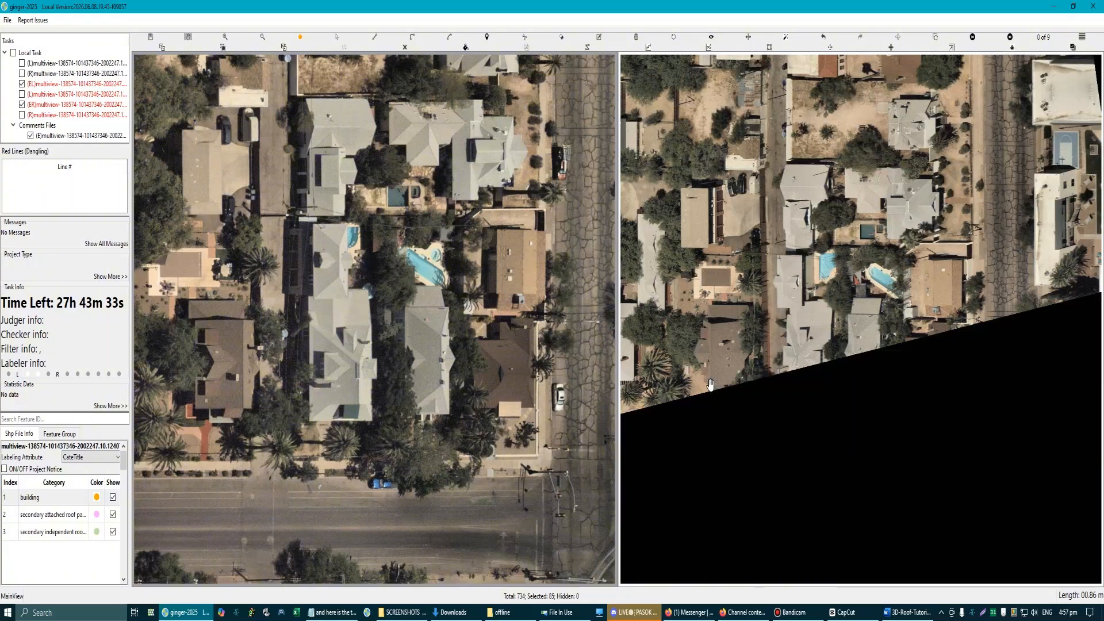
key("Right")
key("Right")
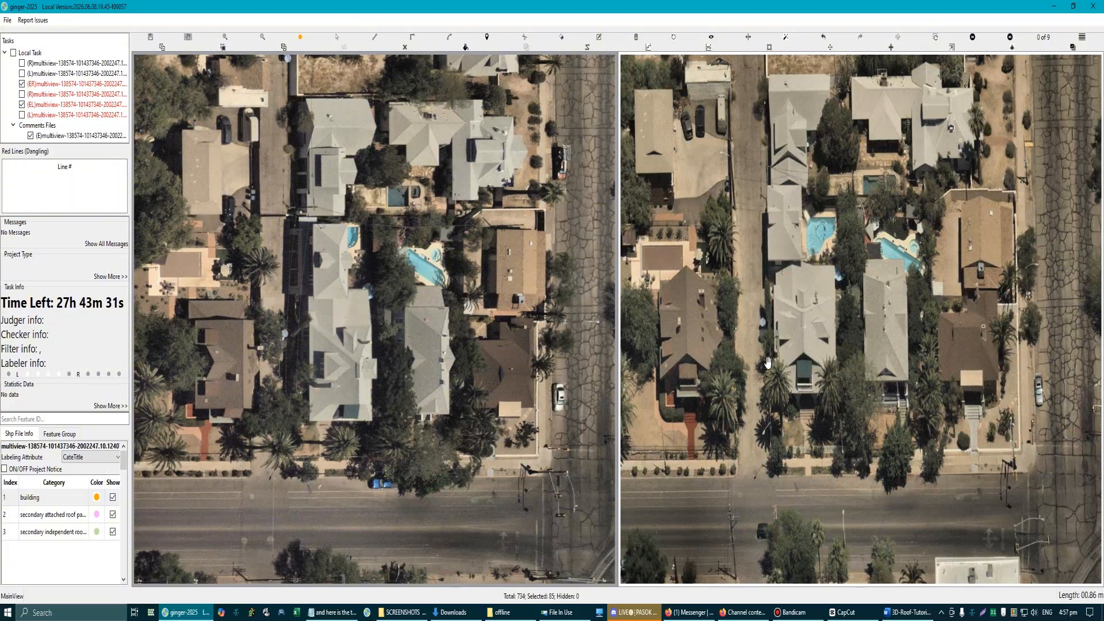
scroll(768, 363, "up", 3)
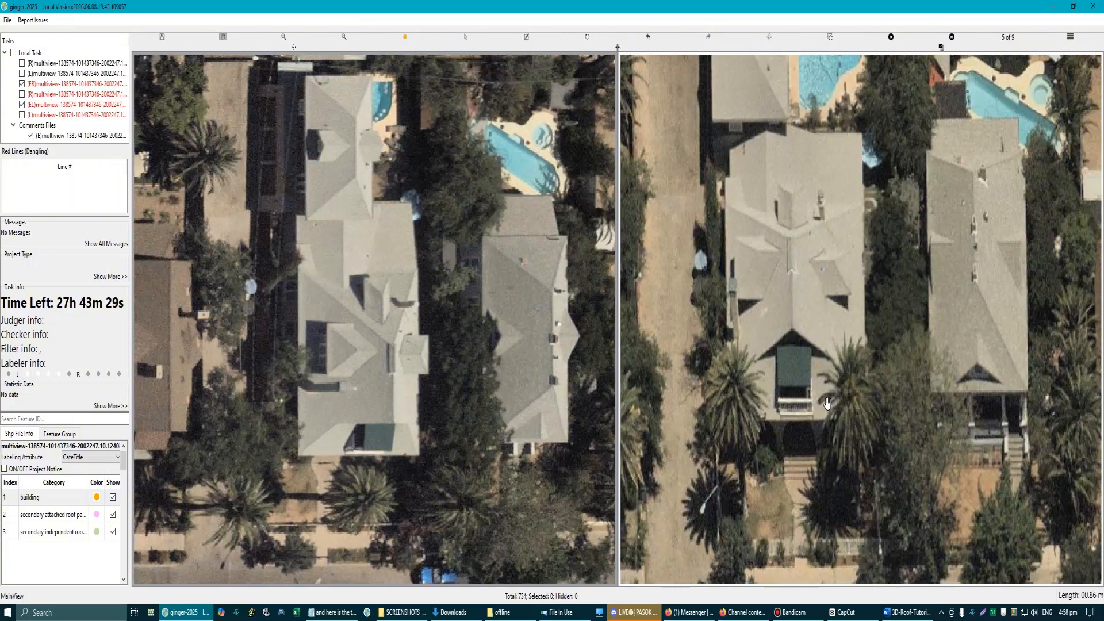
key("Right")
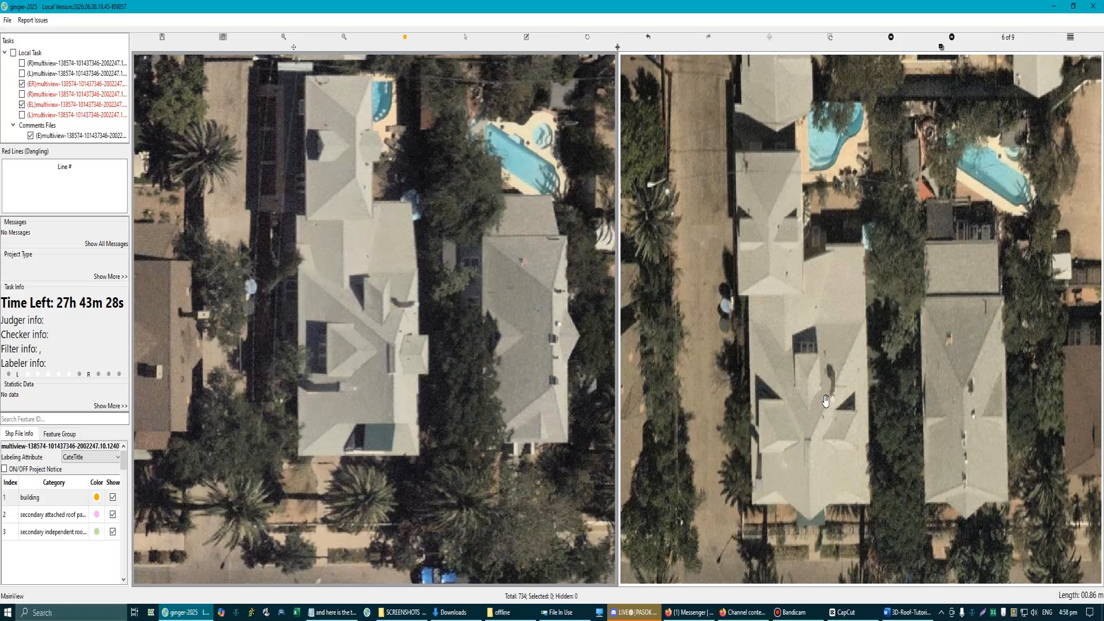
key("Right")
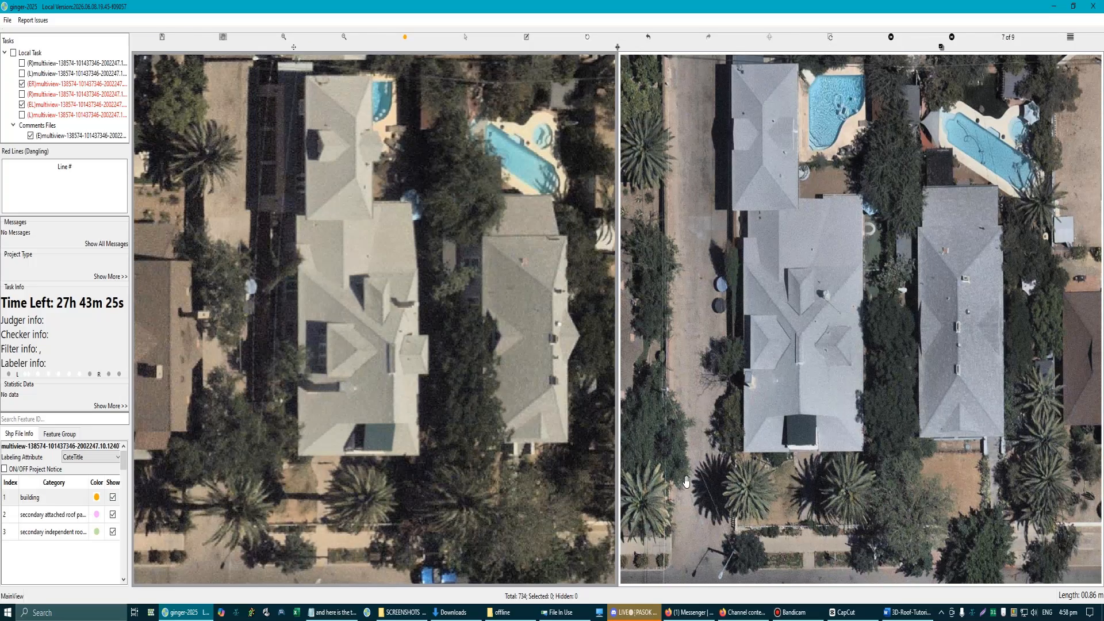
left_click(769, 38)
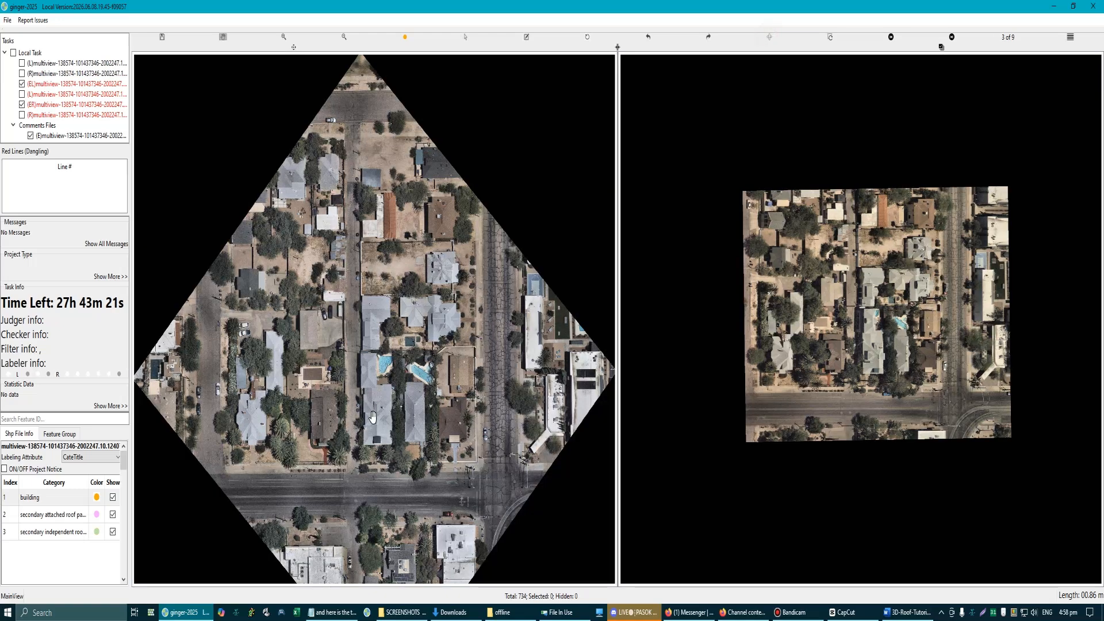
Step: Set the comparison view to image 6 of 9, showing the same houses from an oblique angle
scroll(801, 414, "up", 3)
key("Right")
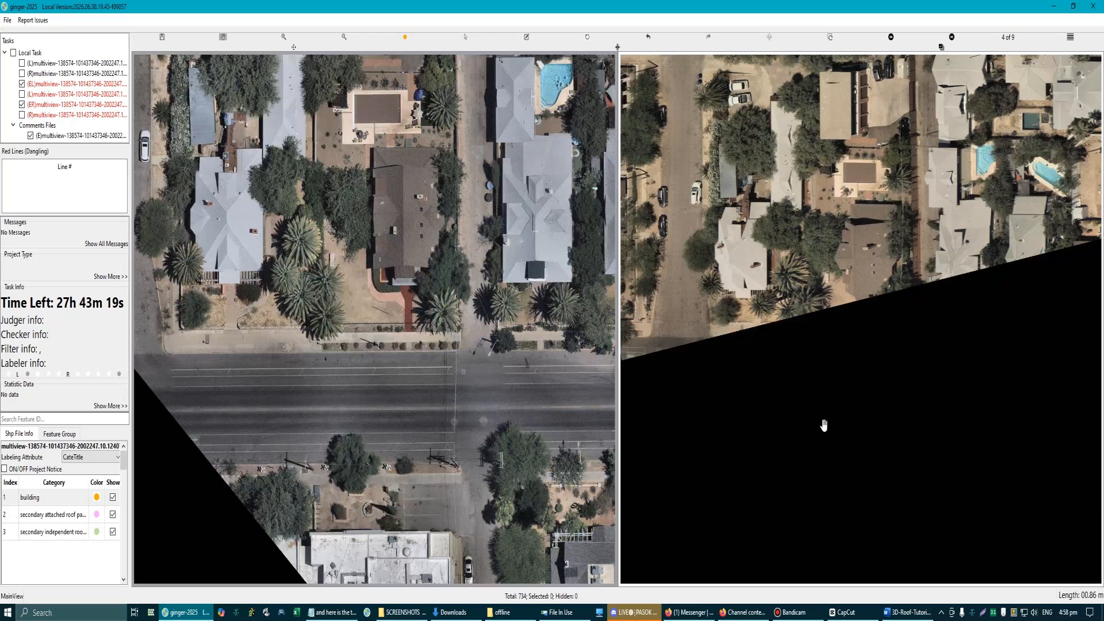
left_click_drag(836, 266, 823, 471)
key("Right")
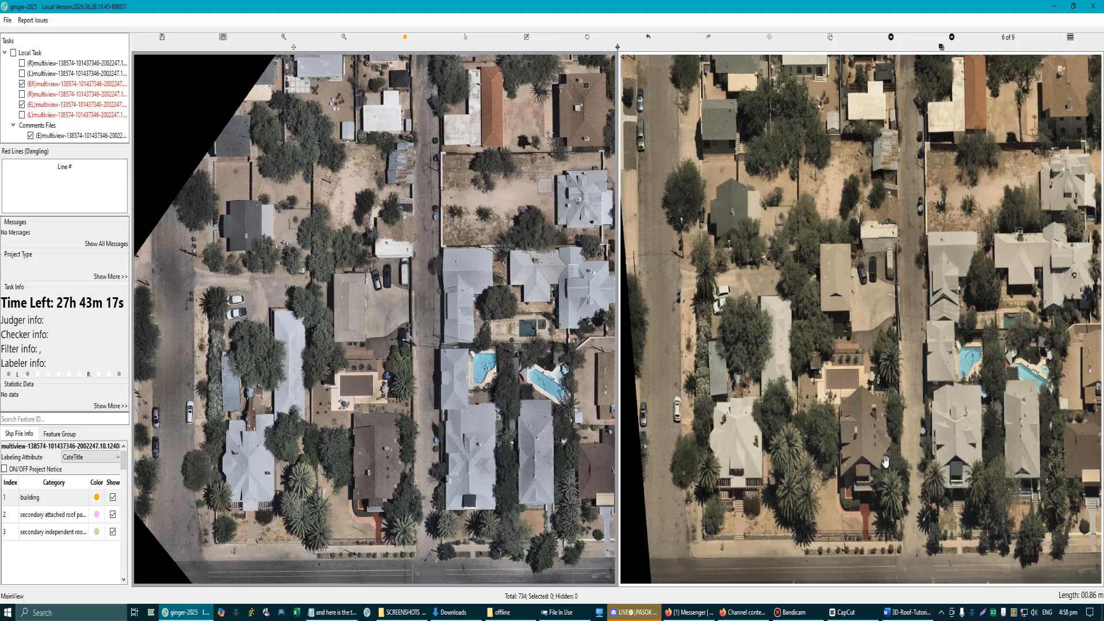
key("Right")
scroll(898, 468, "up", 2)
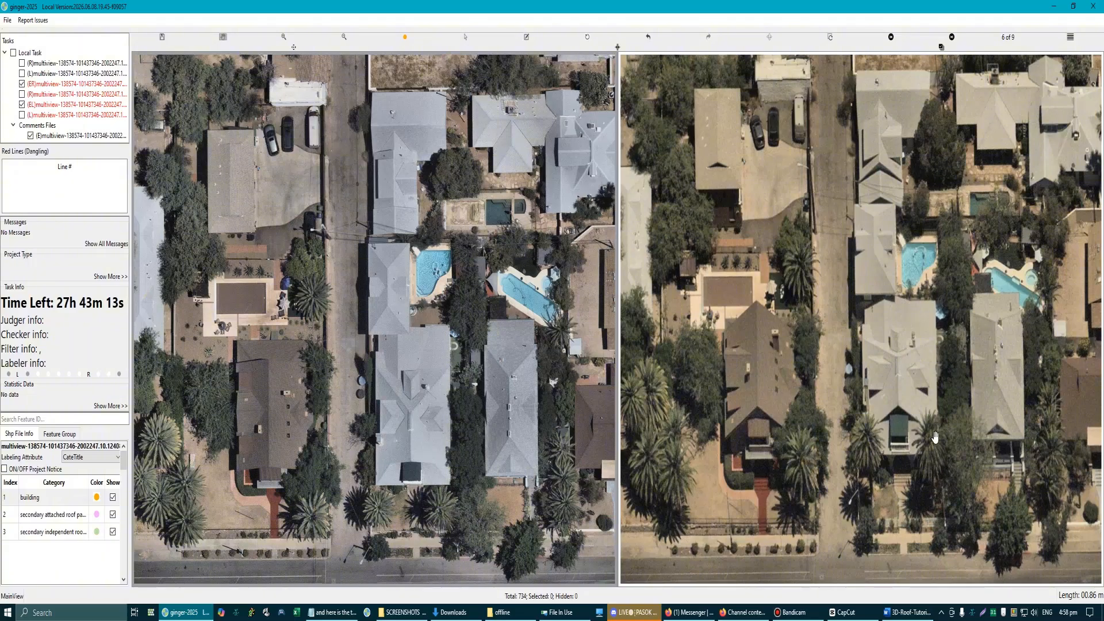
scroll(935, 439, "up", 2)
Step: Review the roofs in the remaining comparison images, cycling through the full set and returning to image 6 of 9
key("Right")
key("Right")
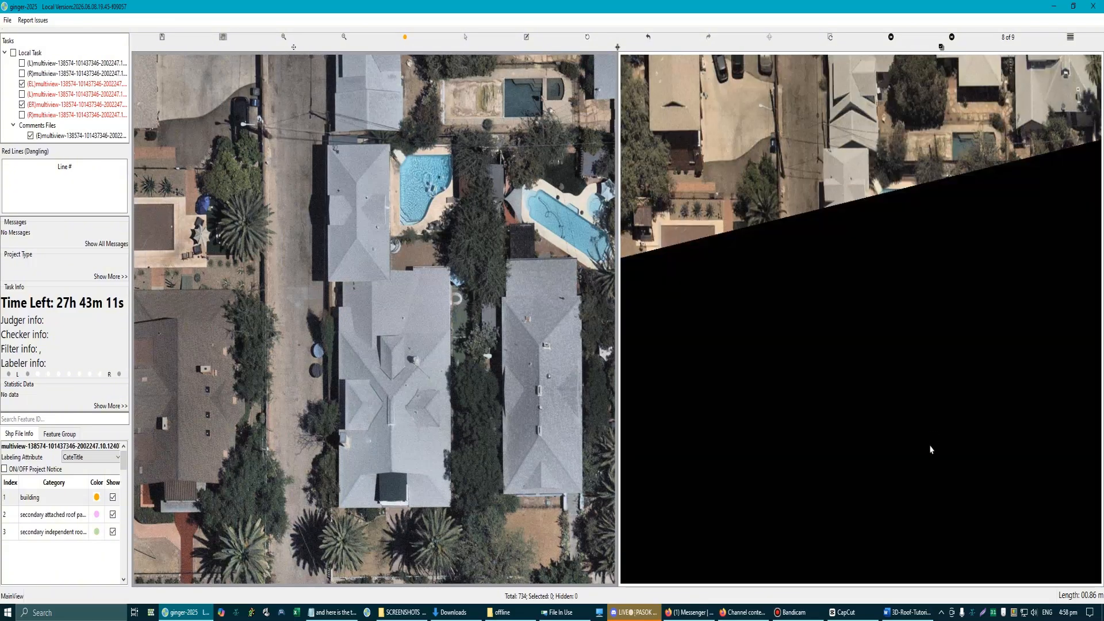
key("Right")
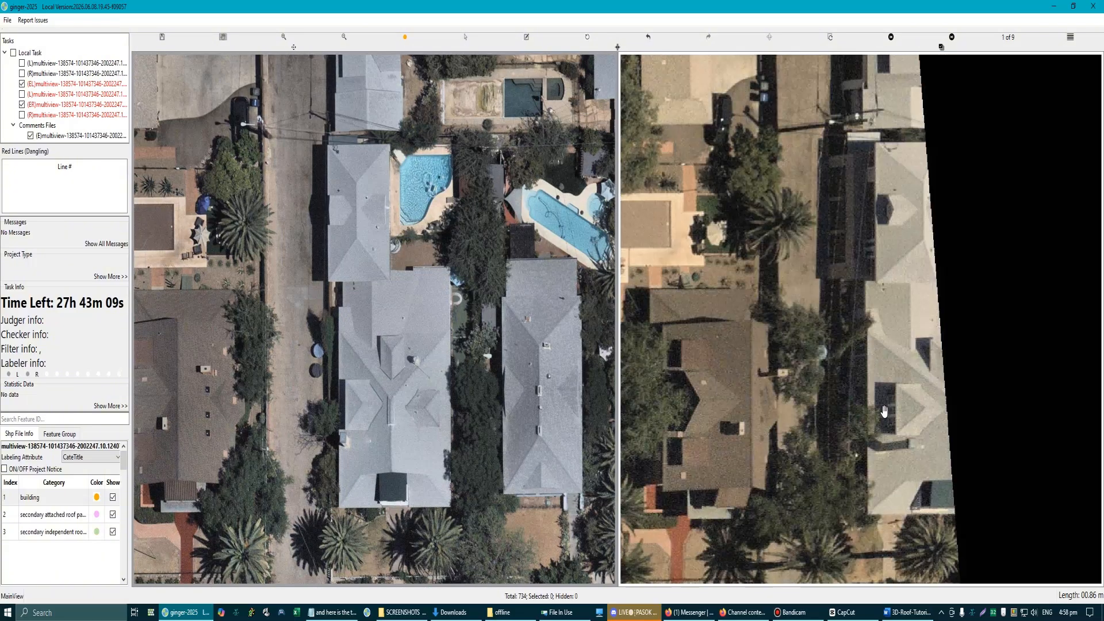
scroll(885, 426, "down", 2)
scroll(888, 373, "up", 1)
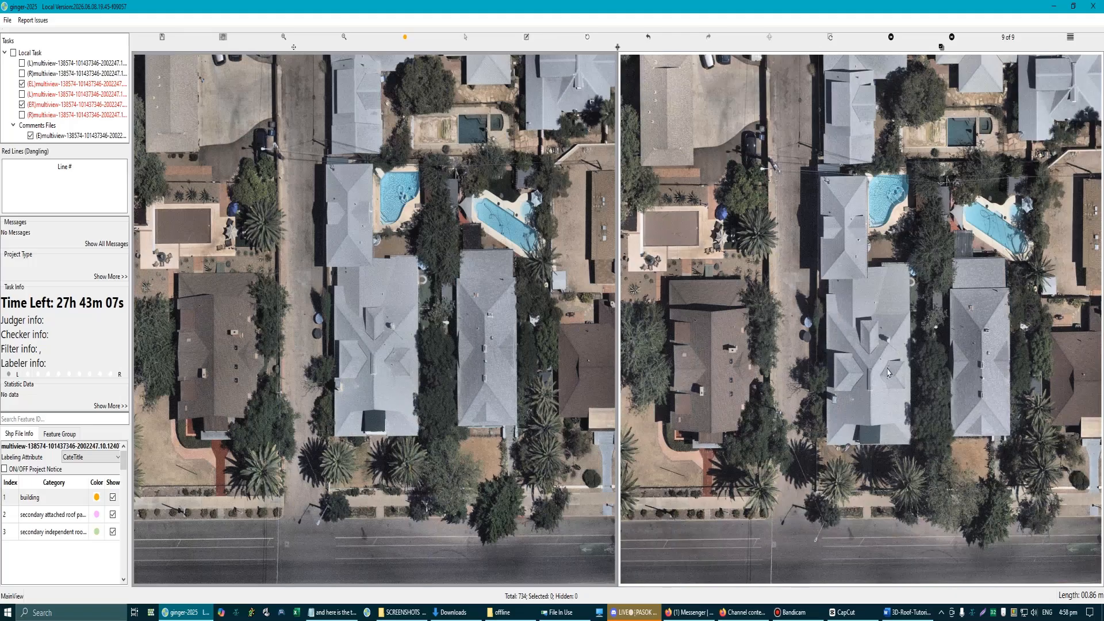
key("Right")
key("Right")
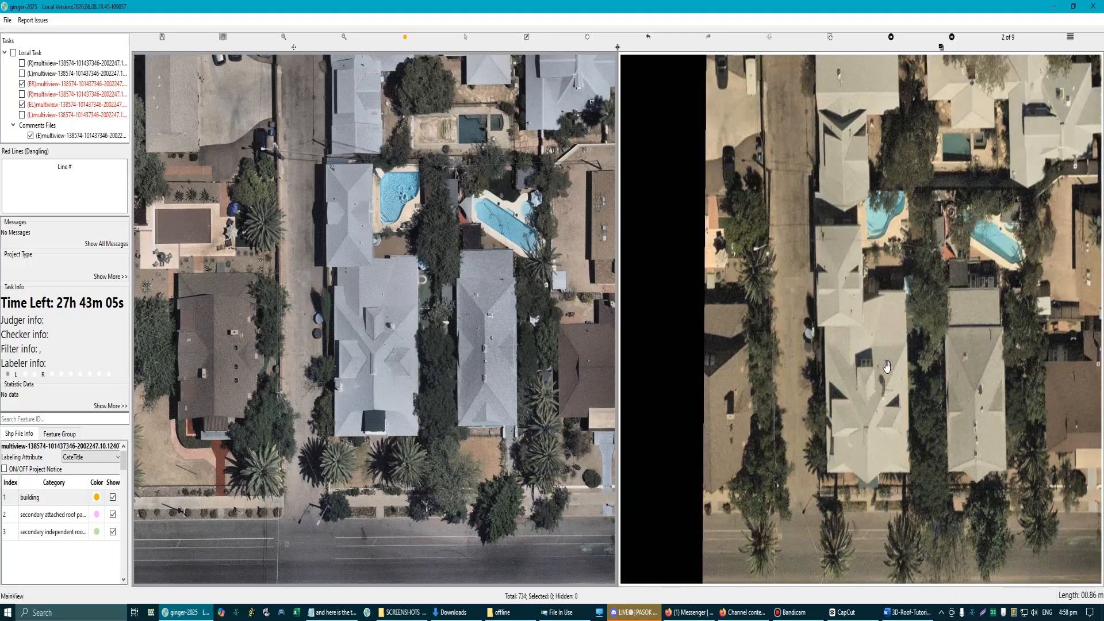
key("Right")
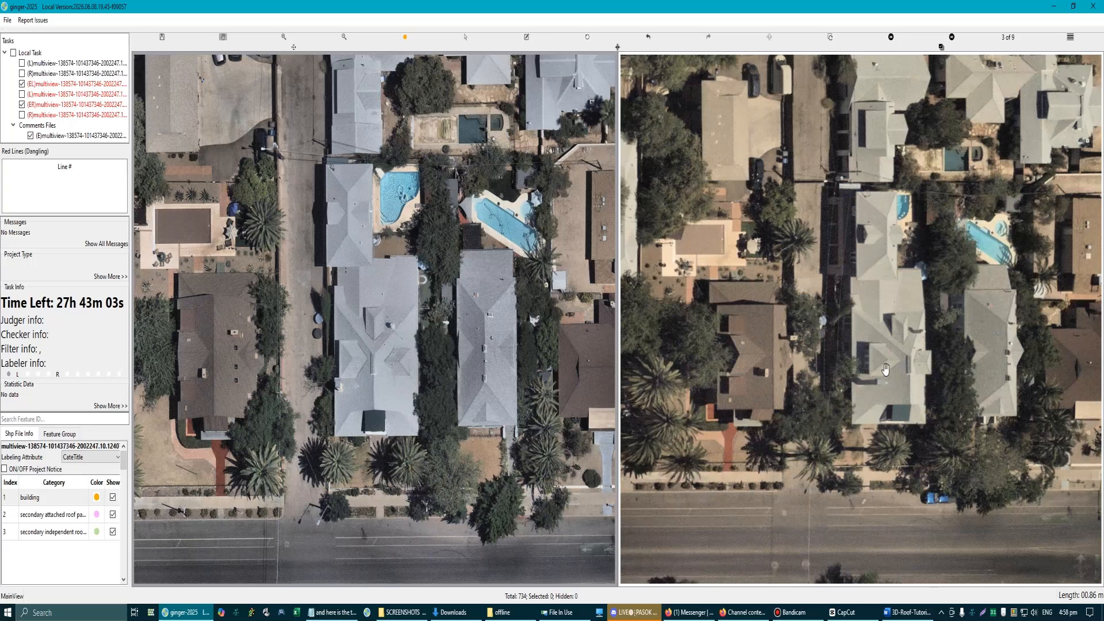
key("Right")
key("Right")
key("Right")
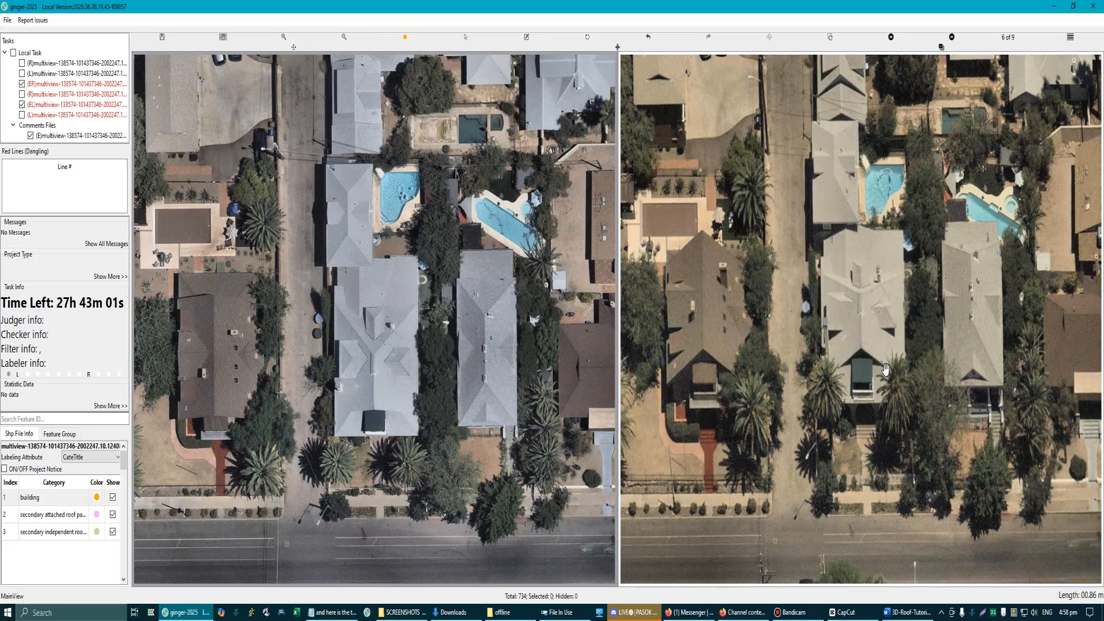
key("Right")
key("Left")
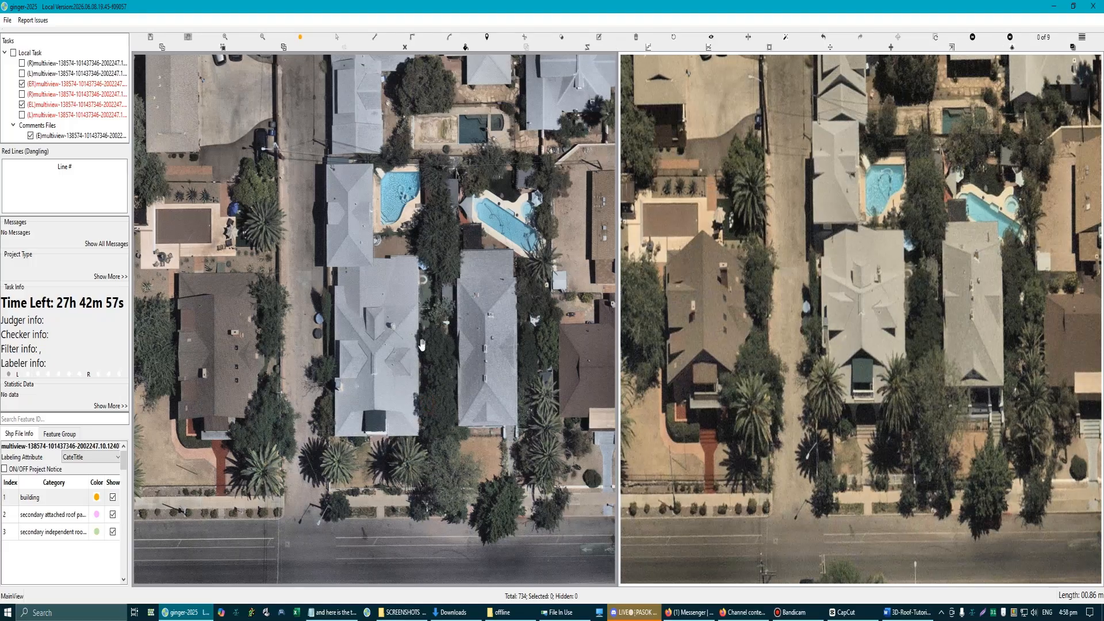
Step: Examine the central house's roof in both images, toggling the hiding of all annotations
scroll(422, 345, "up", 2)
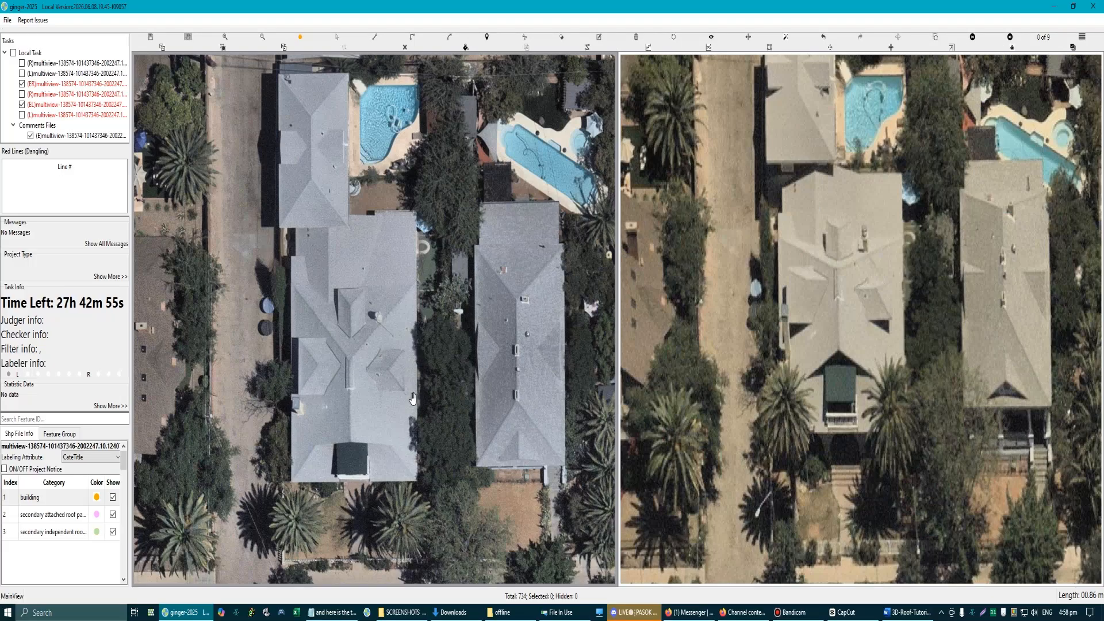
scroll(412, 398, "up", 2)
scroll(406, 397, "down", 3)
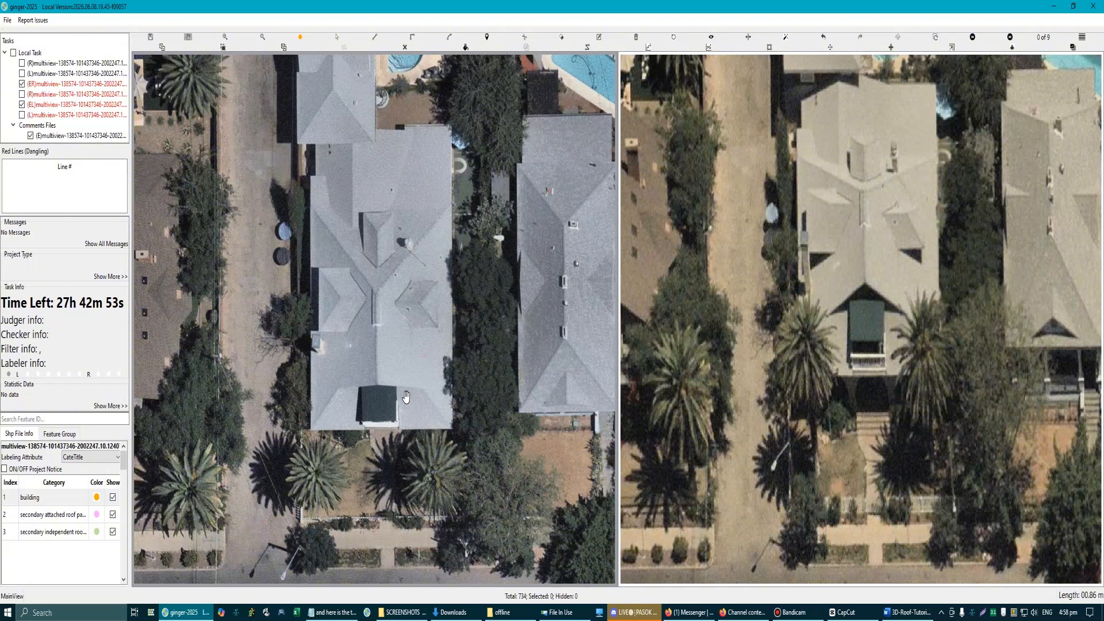
key("r")
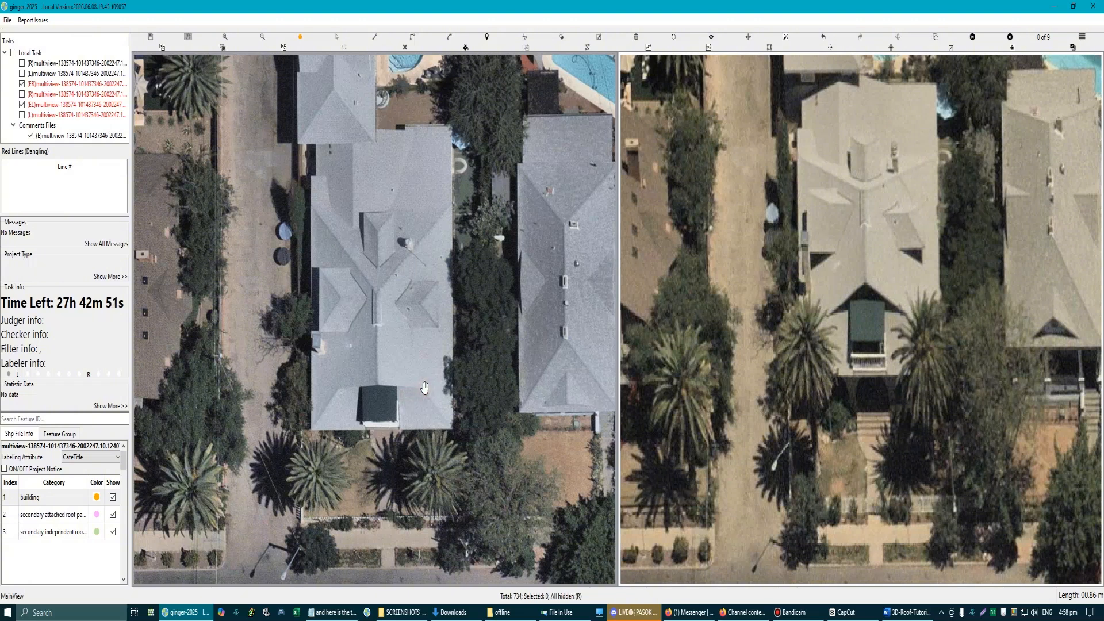
key("r")
scroll(423, 387, "down", 2)
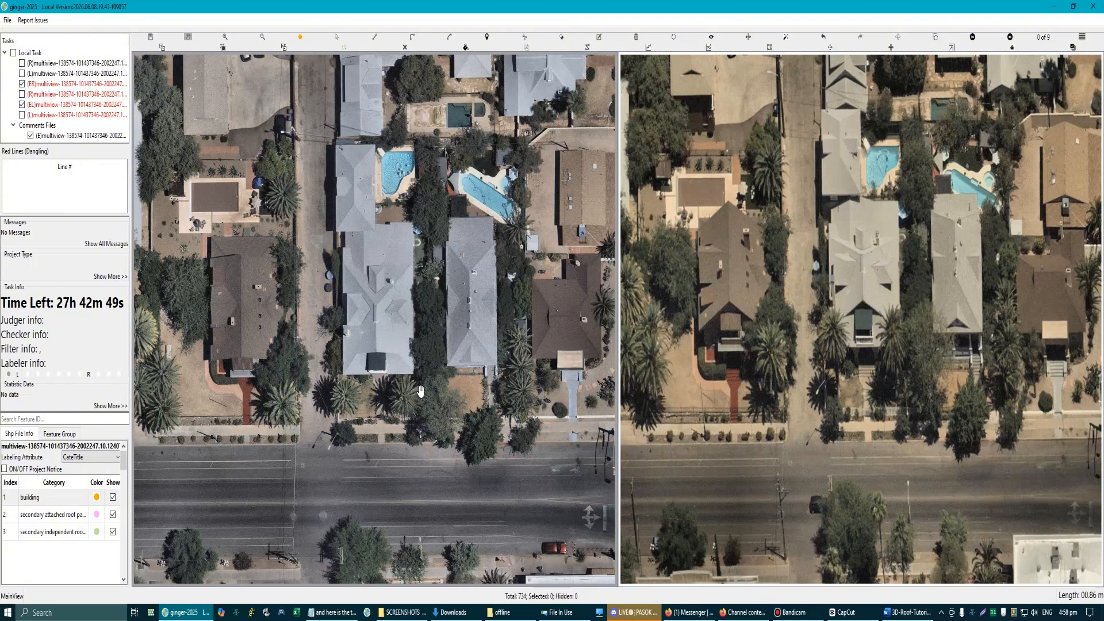
key("r")
scroll(419, 391, "down", 2)
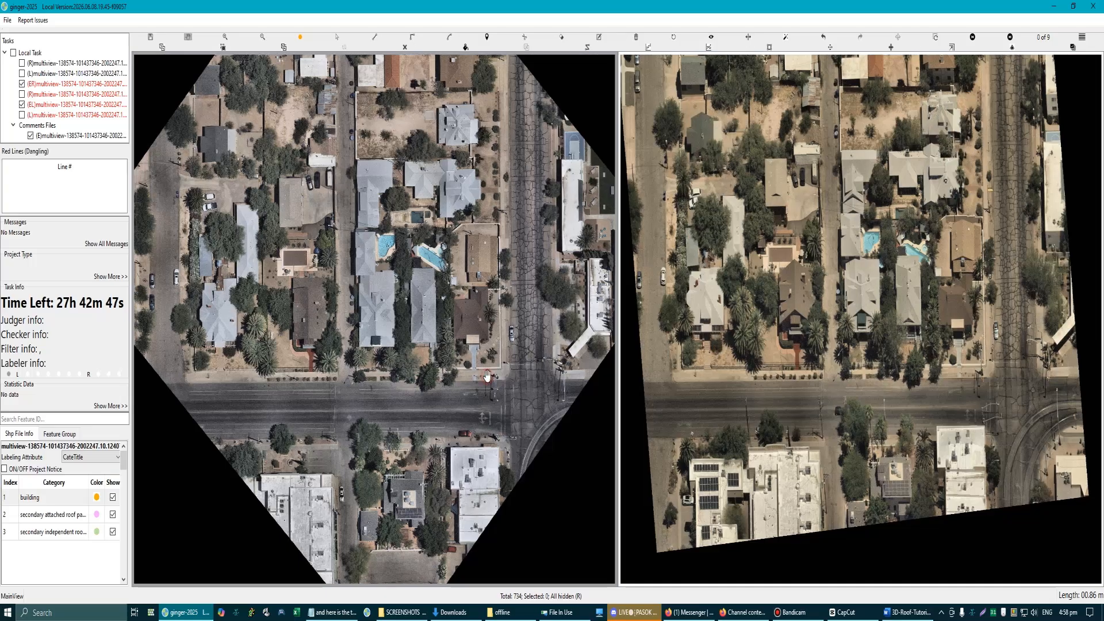
key("r")
scroll(451, 342, "up", 3)
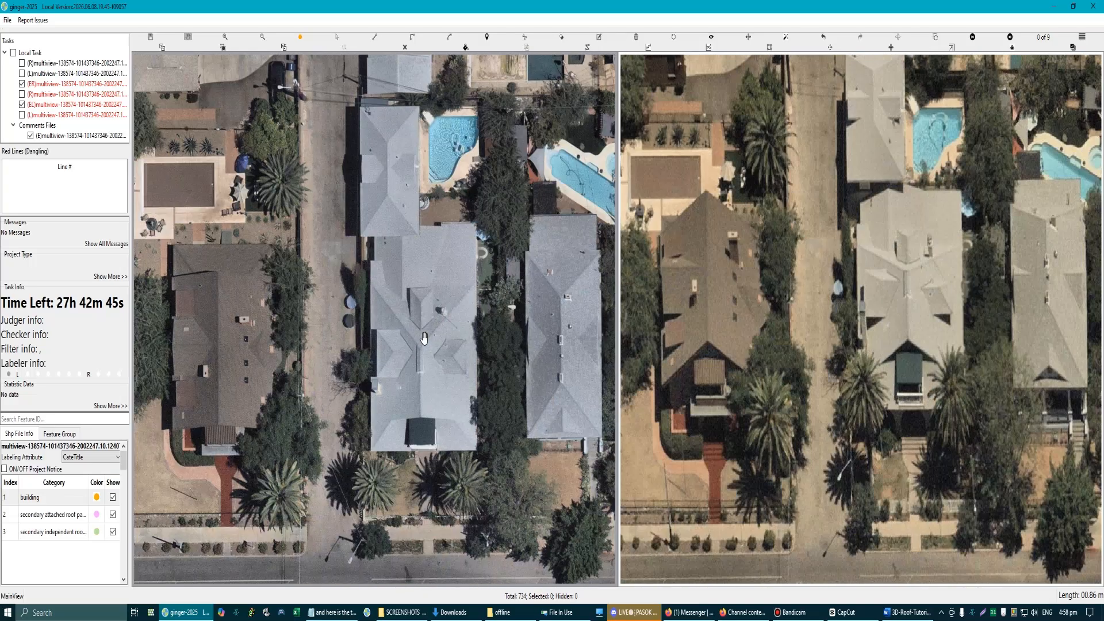
Step: Compare the central house's ridges, dormers and front eave with the neighbouring roofs in both images
scroll(423, 337, "down", 2)
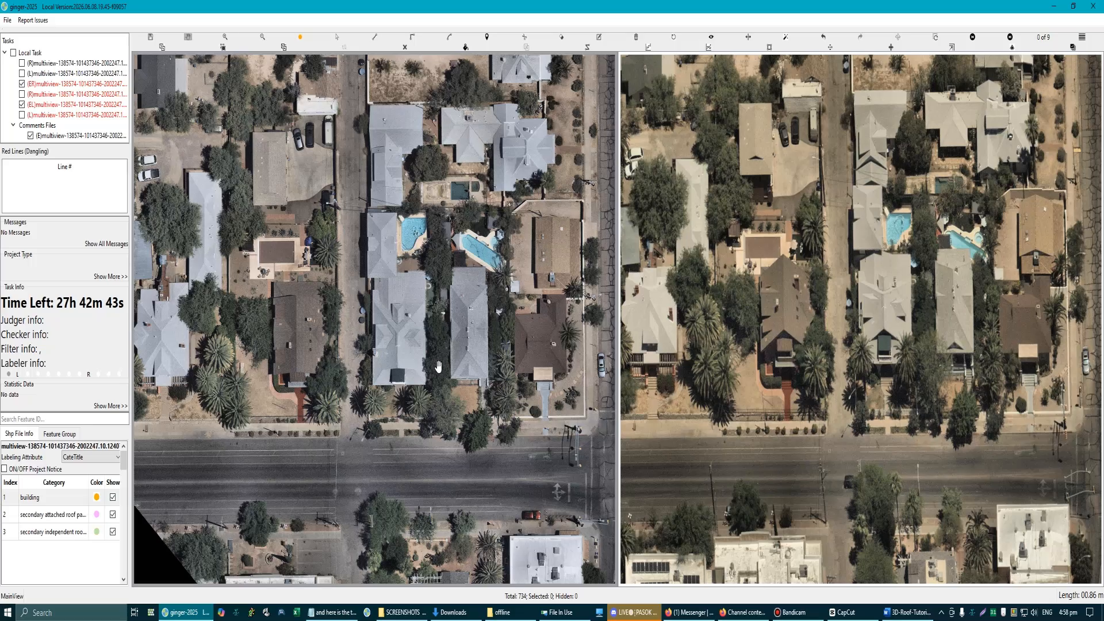
scroll(437, 374, "down", 2)
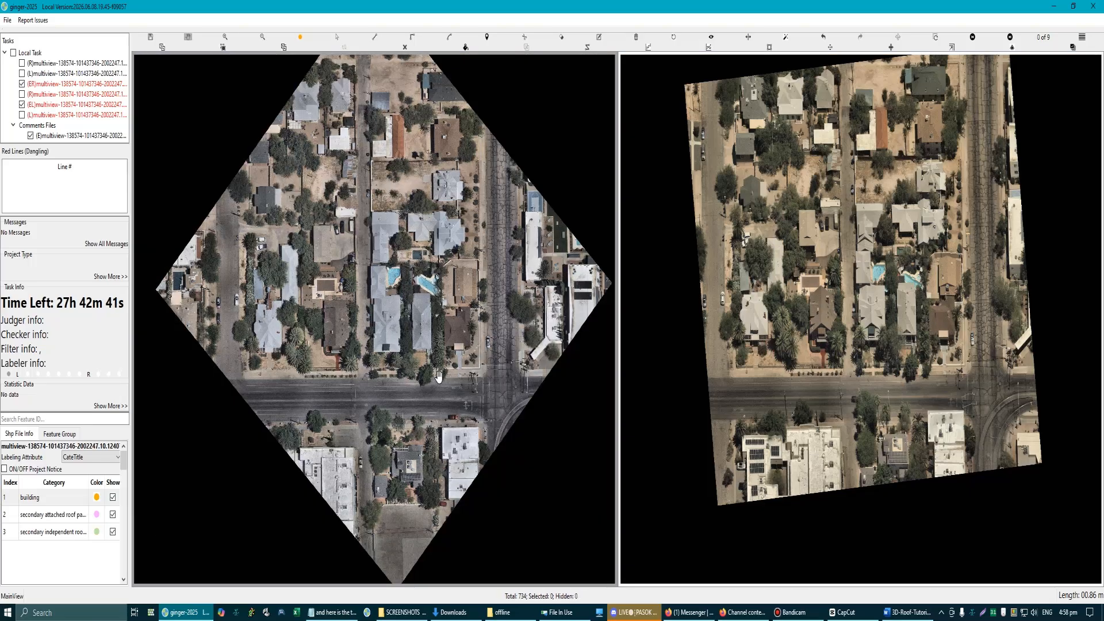
scroll(415, 307, "up", 4)
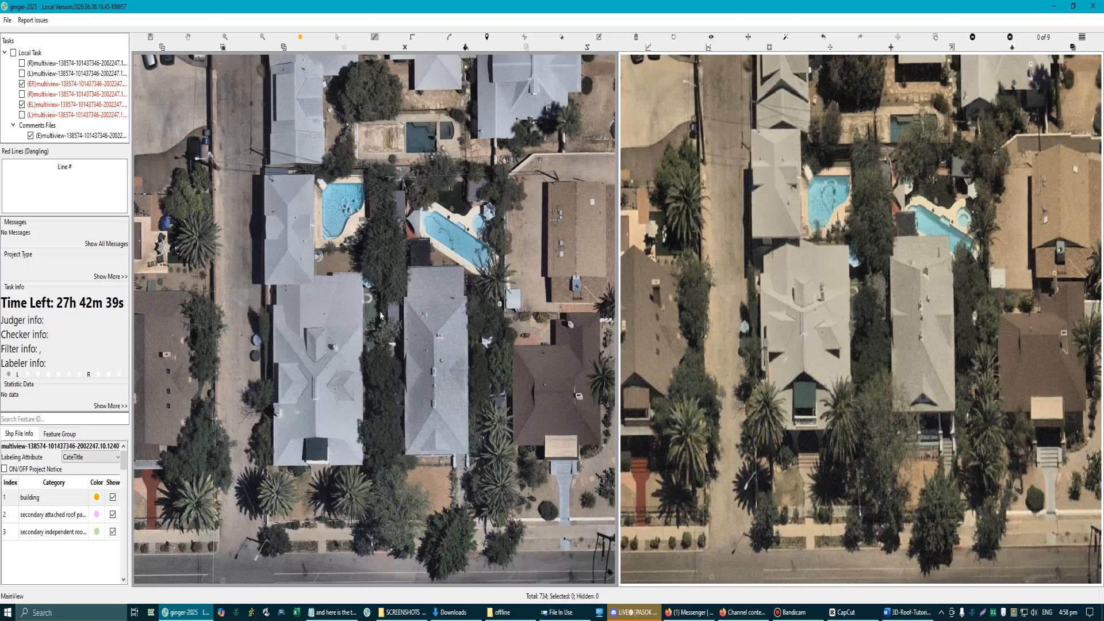
key("r")
scroll(353, 377, "down", 2)
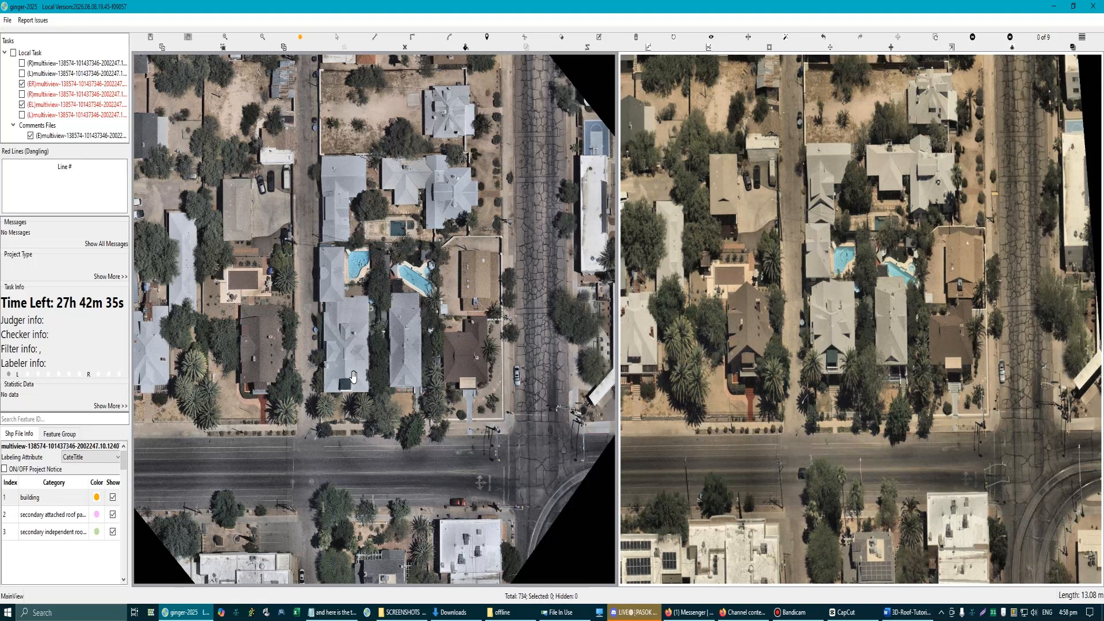
scroll(353, 377, "up", 5)
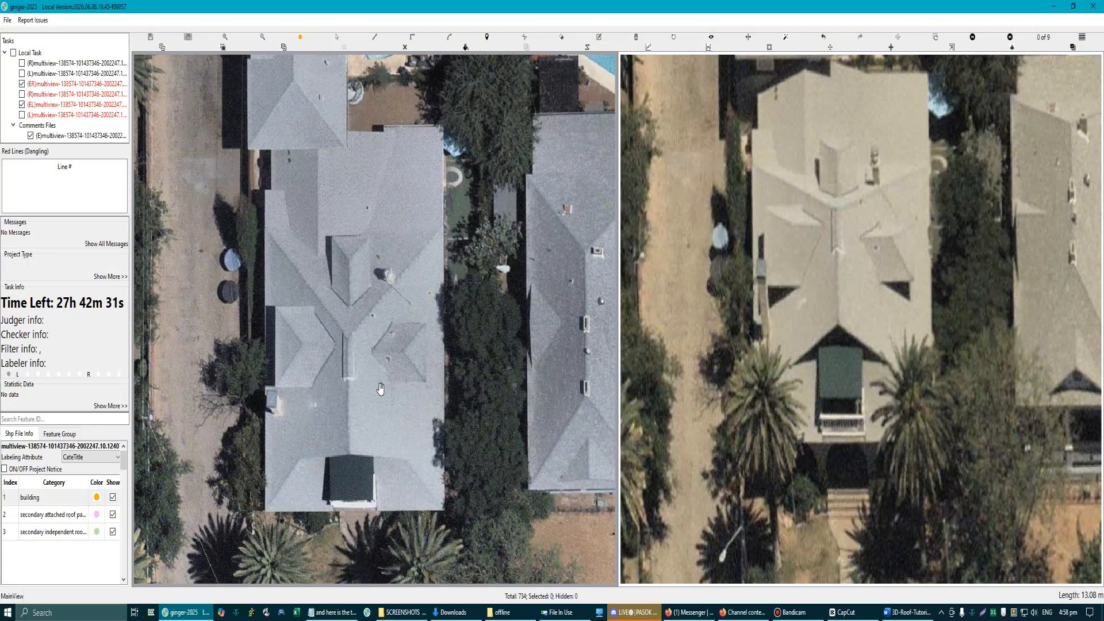
left_click_drag(367, 435, 435, 382)
left_click_drag(437, 429, 411, 438)
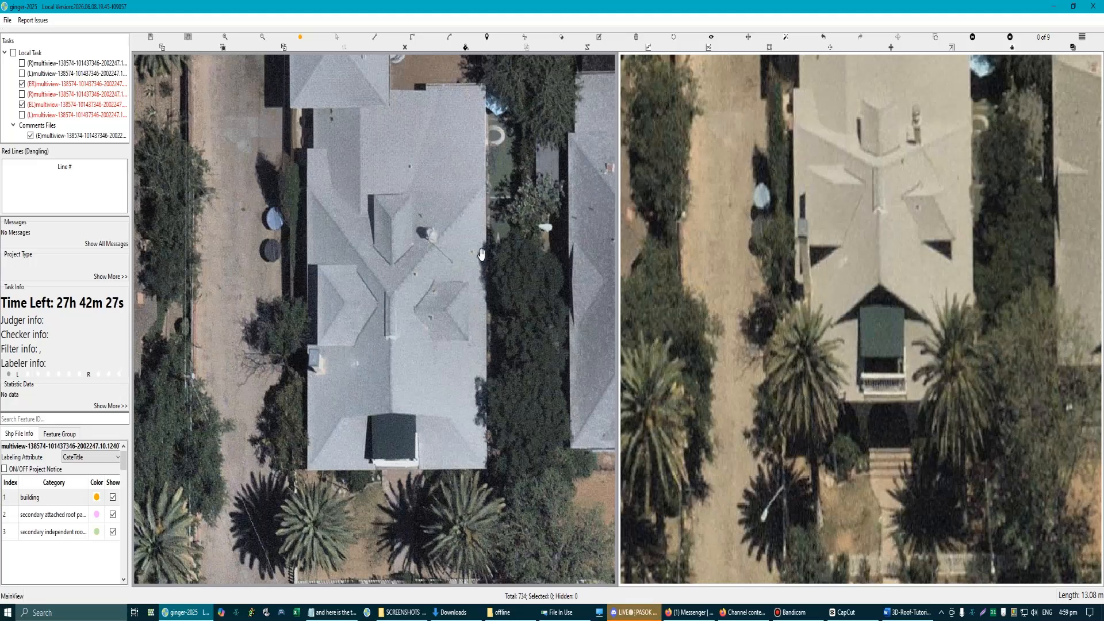
scroll(403, 299, "down", 3)
scroll(398, 292, "up", 2)
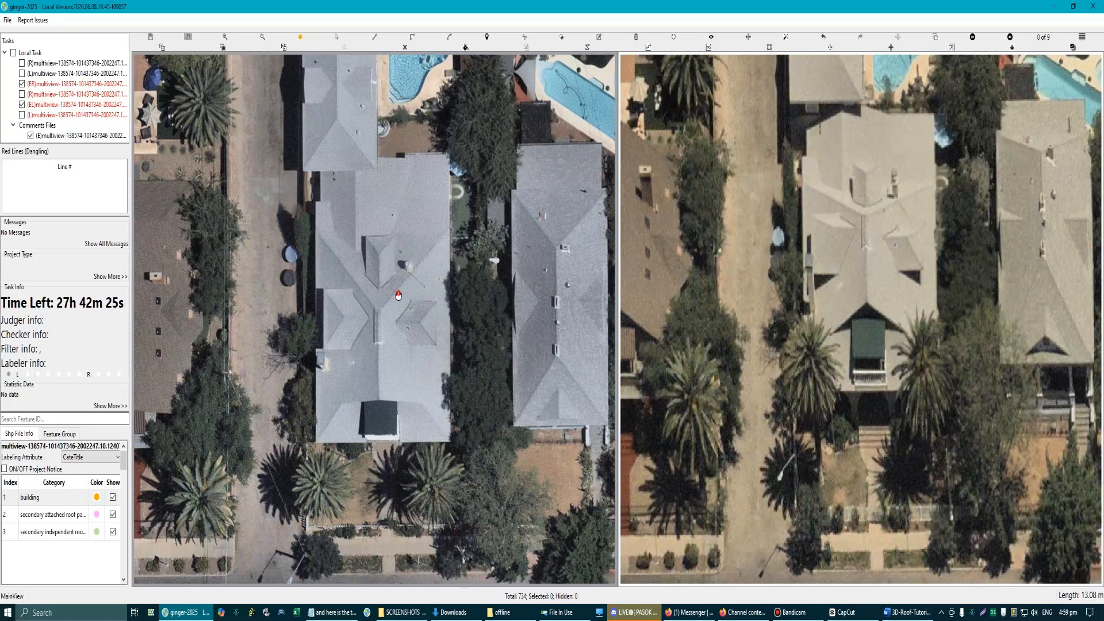
left_click_drag(398, 295, 398, 321)
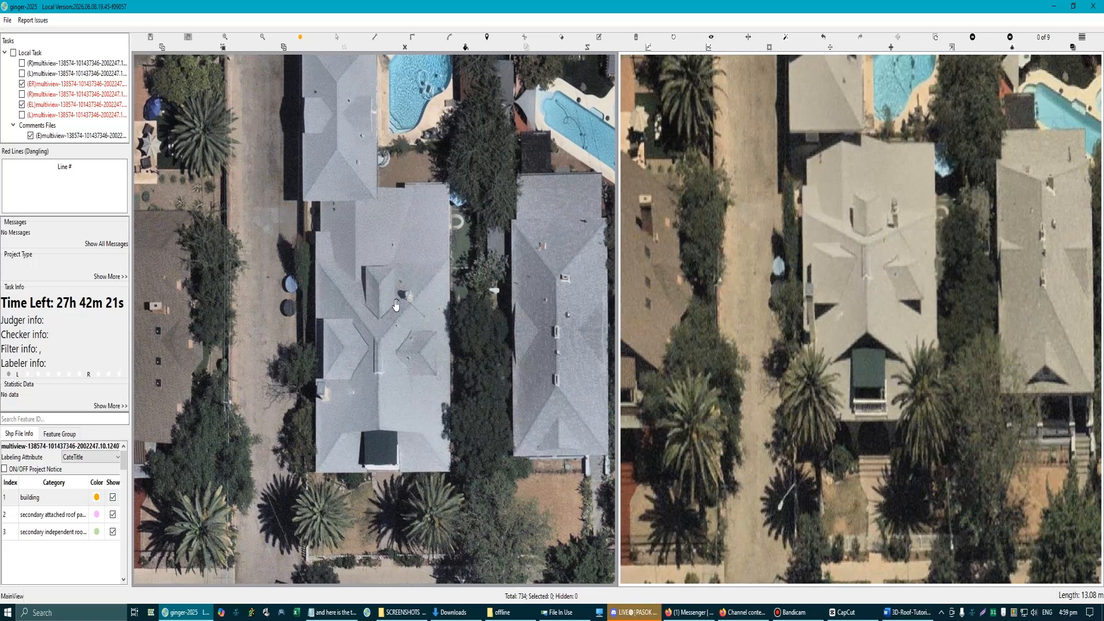
Step: Capture a 1077x895 screenshot region around the central house and mark its rear roof and front eave corner with red arrows
key("Print")
left_click_drag(105, 47, 569, 562)
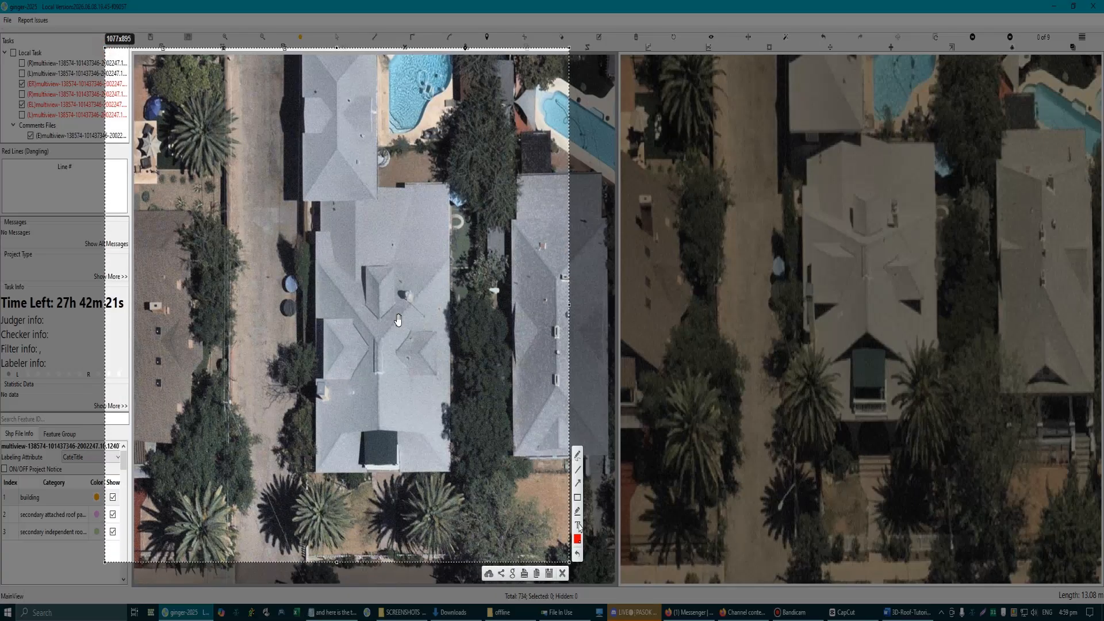
left_click(578, 485)
left_click_drag(425, 148, 387, 210)
left_click_drag(467, 531, 435, 456)
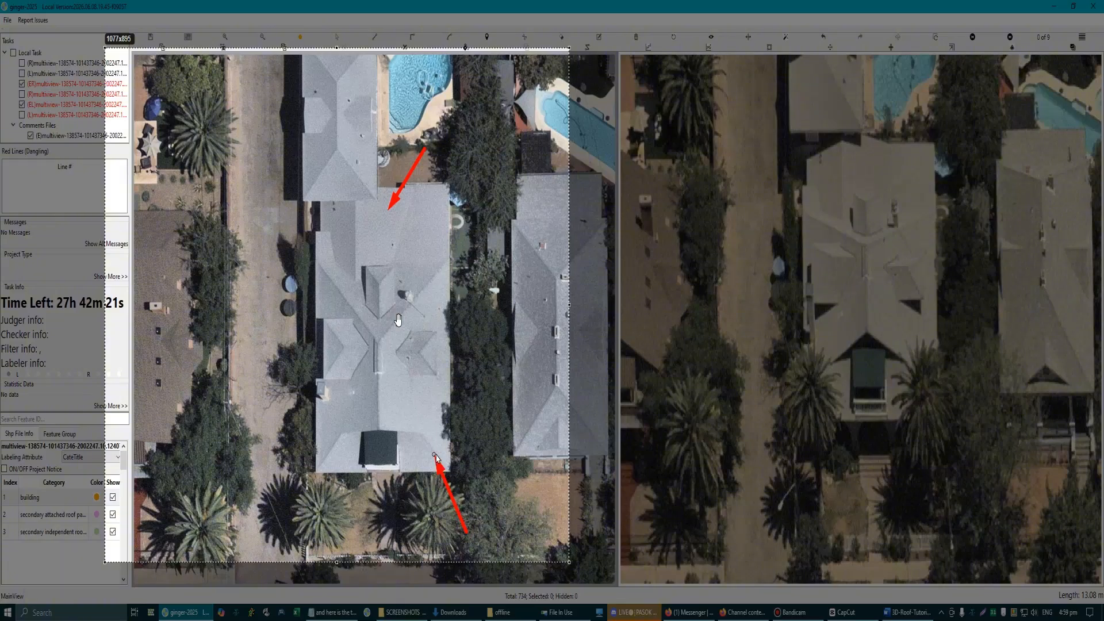
Step: Add three horizontal red arrows, two across the rear half of the roof and one near the front eave, and close the screenshot overlay
left_click_drag(452, 260, 318, 261)
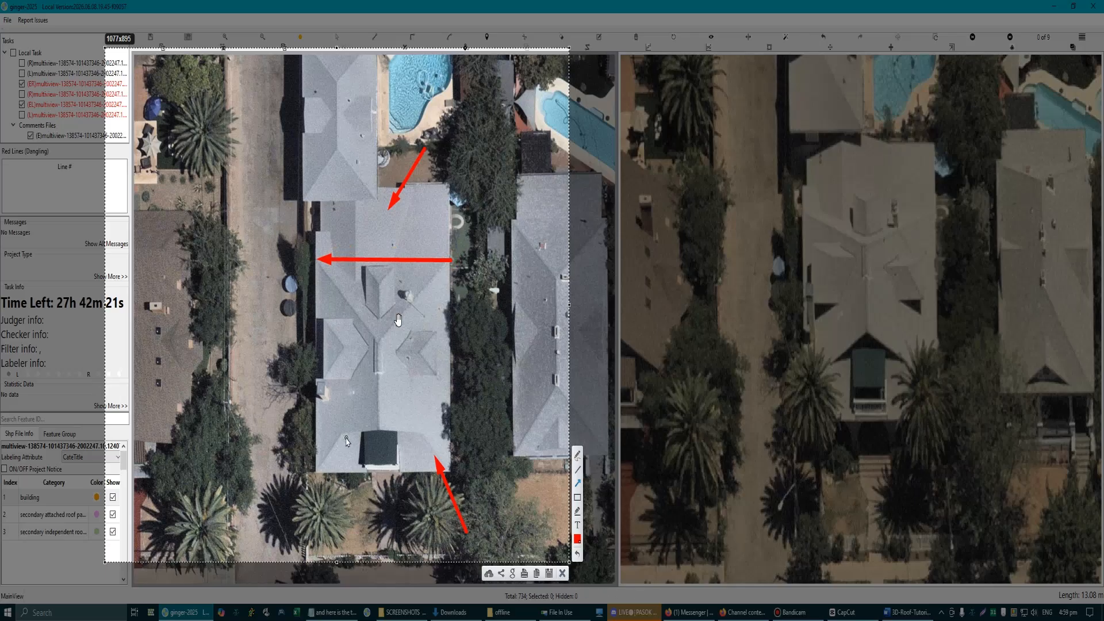
left_click_drag(342, 433, 423, 434)
left_click_drag(314, 234, 460, 233)
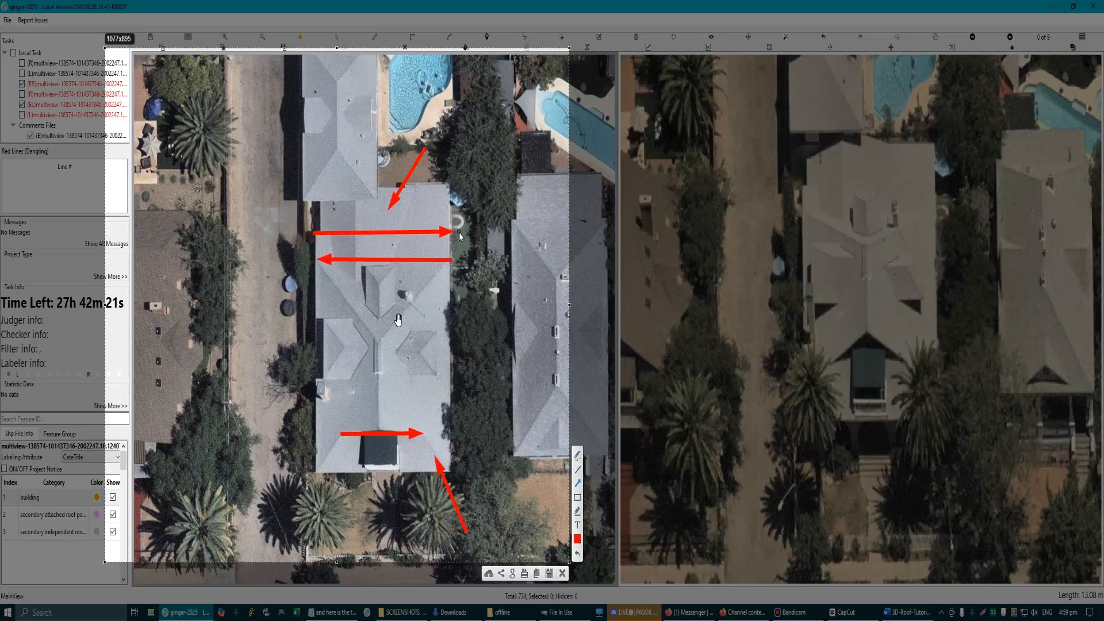
left_click(562, 573)
Step: Start a building outline at the central house's front-left roof corner with an edge about 15.8 m long along the front eave
scroll(372, 341, "up", 1)
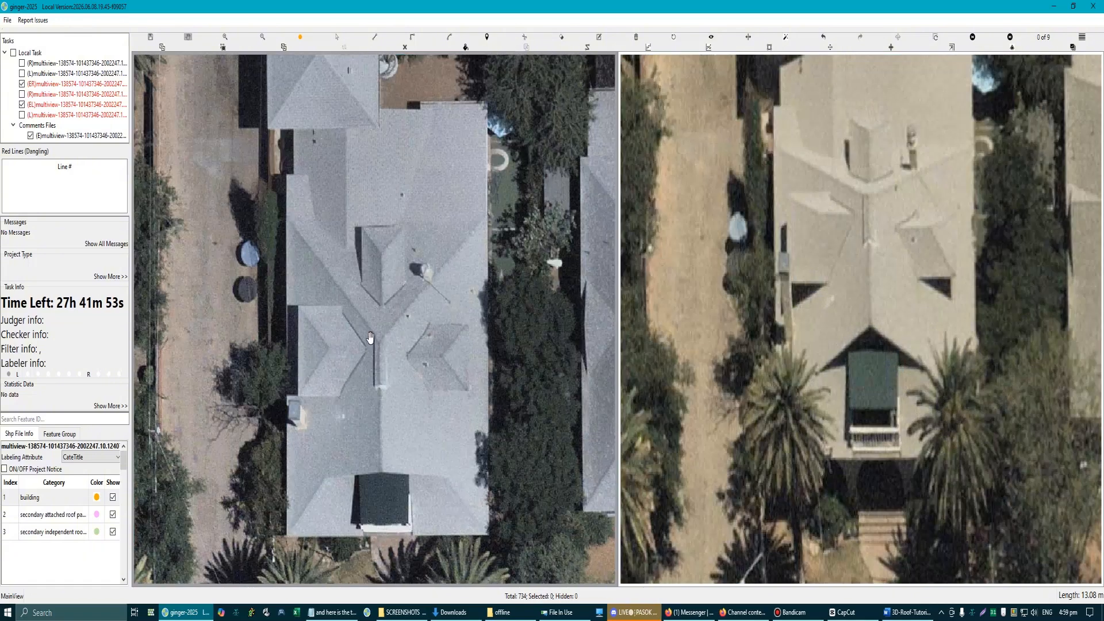
left_click_drag(329, 498, 338, 407)
scroll(336, 406, "up", 2)
key("Escape")
key("d")
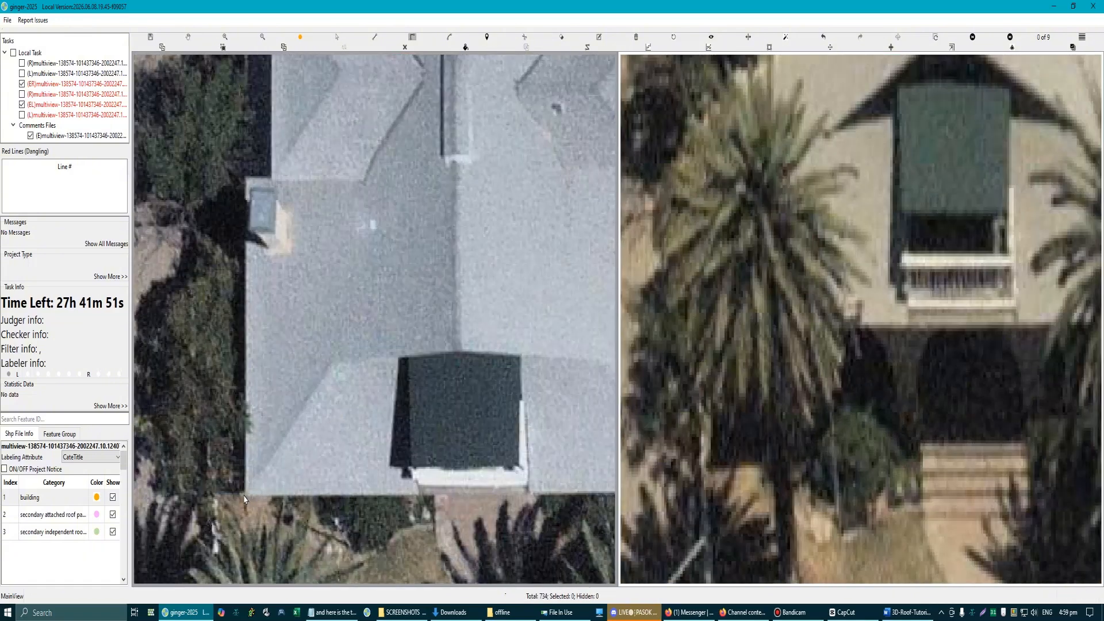
left_click(246, 498)
scroll(246, 498, "down", 3)
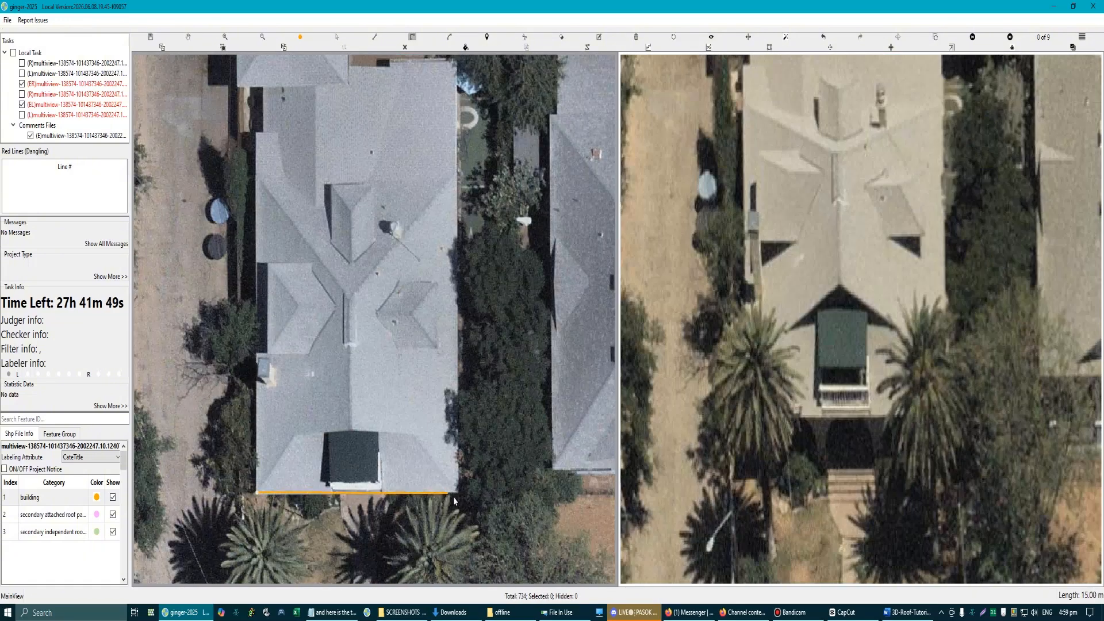
scroll(450, 502, "up", 1)
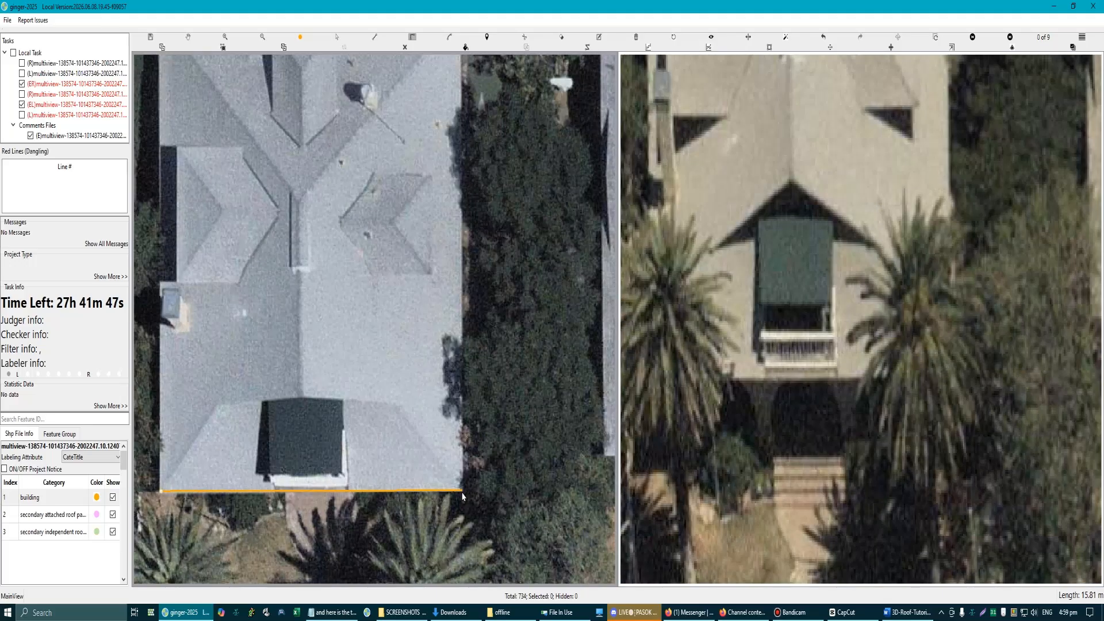
left_click(462, 492)
Step: Extend the outline about 19 m along the right eave to the hip corner and close it as a rectangle at its starting corner
scroll(462, 492, "down", 2)
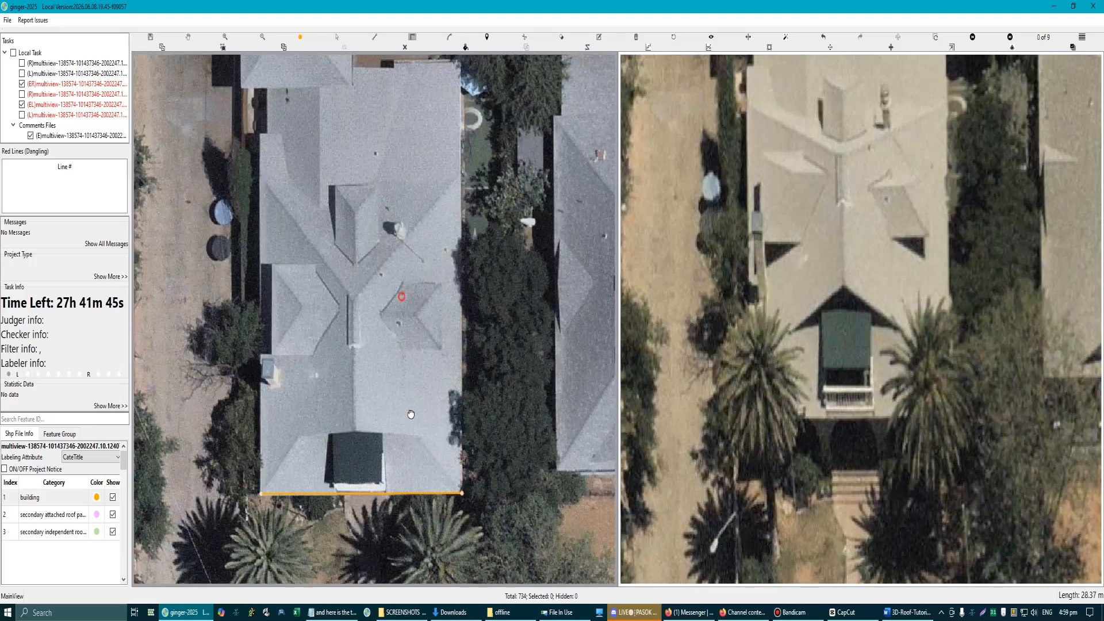
scroll(436, 262, "up", 2)
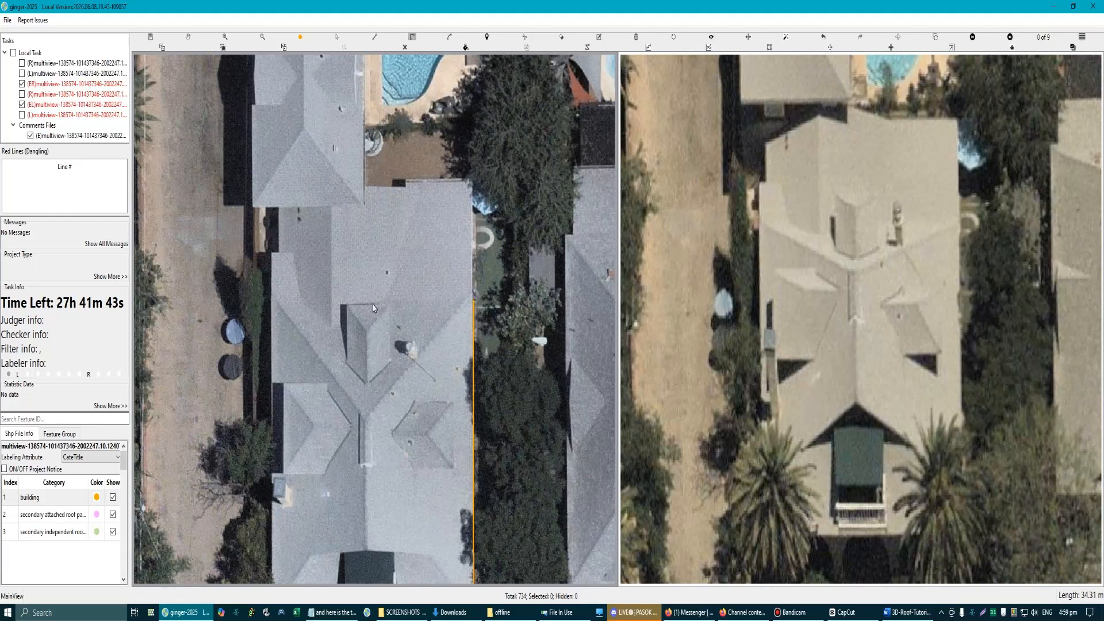
scroll(468, 309, "up", 2)
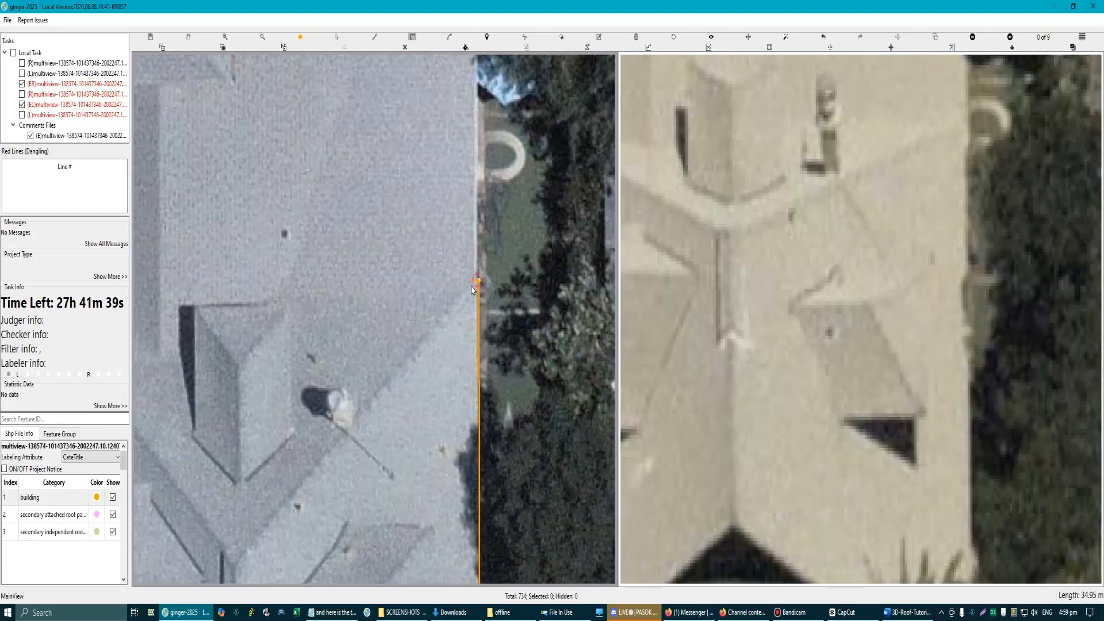
left_click(472, 290)
scroll(472, 289, "down", 2)
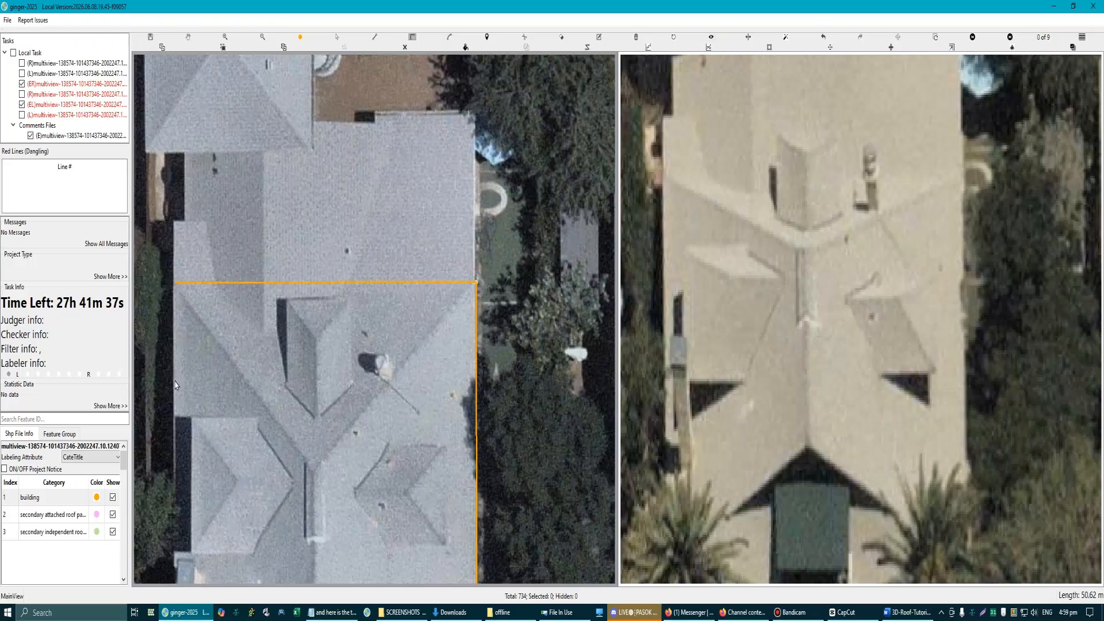
left_click_drag(176, 385, 357, 150)
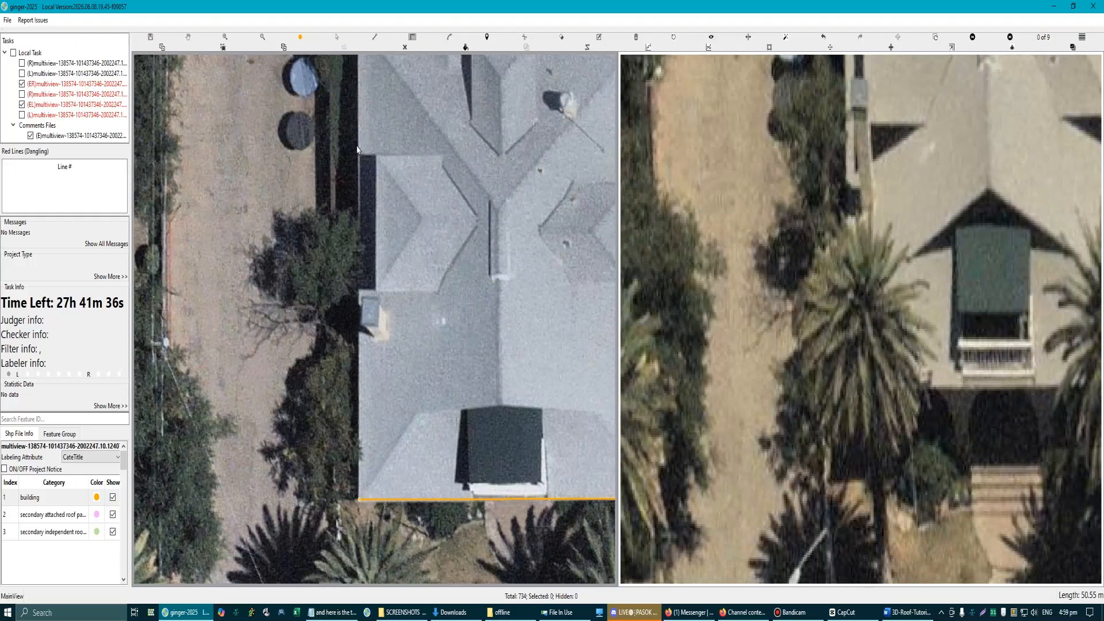
double_click(360, 500)
scroll(376, 320, "down", 3)
key("space")
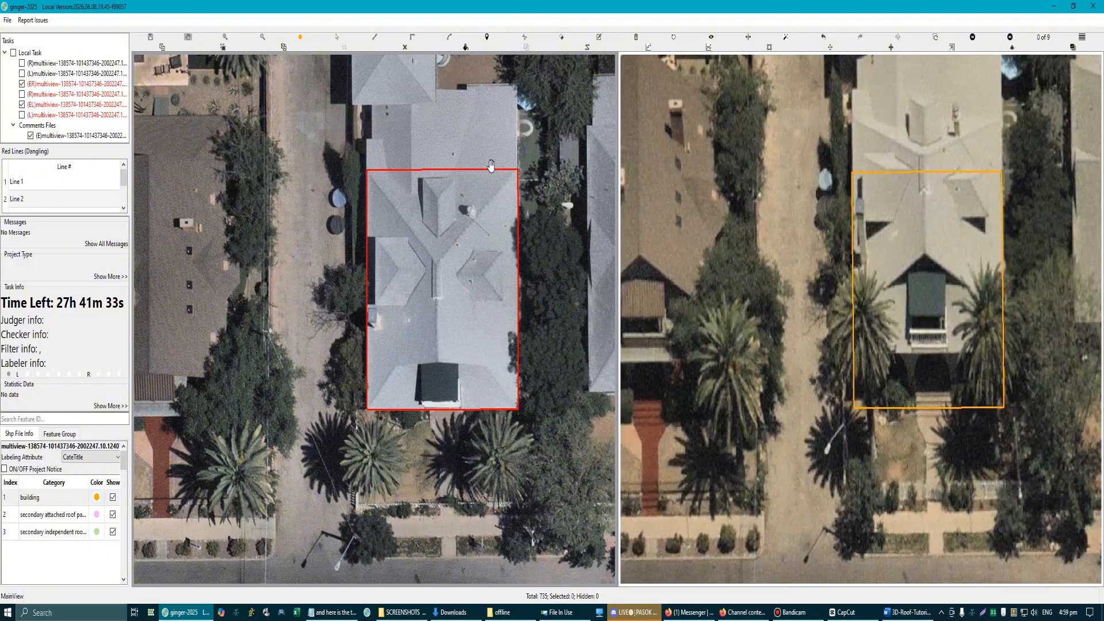
scroll(491, 163, "up", 5)
scroll(358, 198, "down", 3)
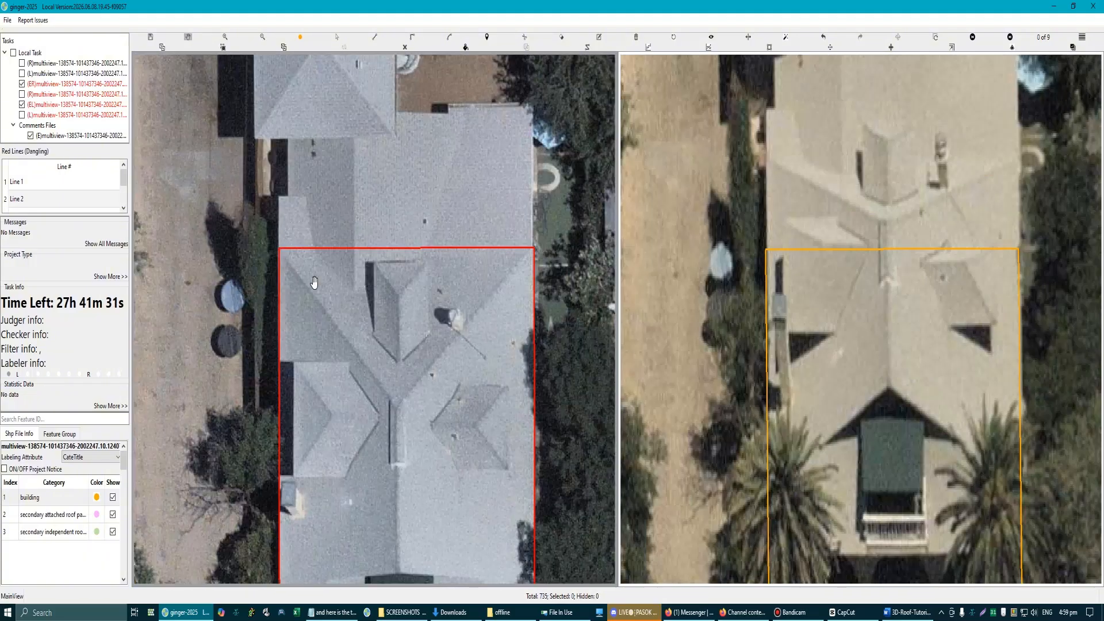
scroll(270, 244, "up", 2)
key("space")
left_click(262, 232)
left_click(437, 470)
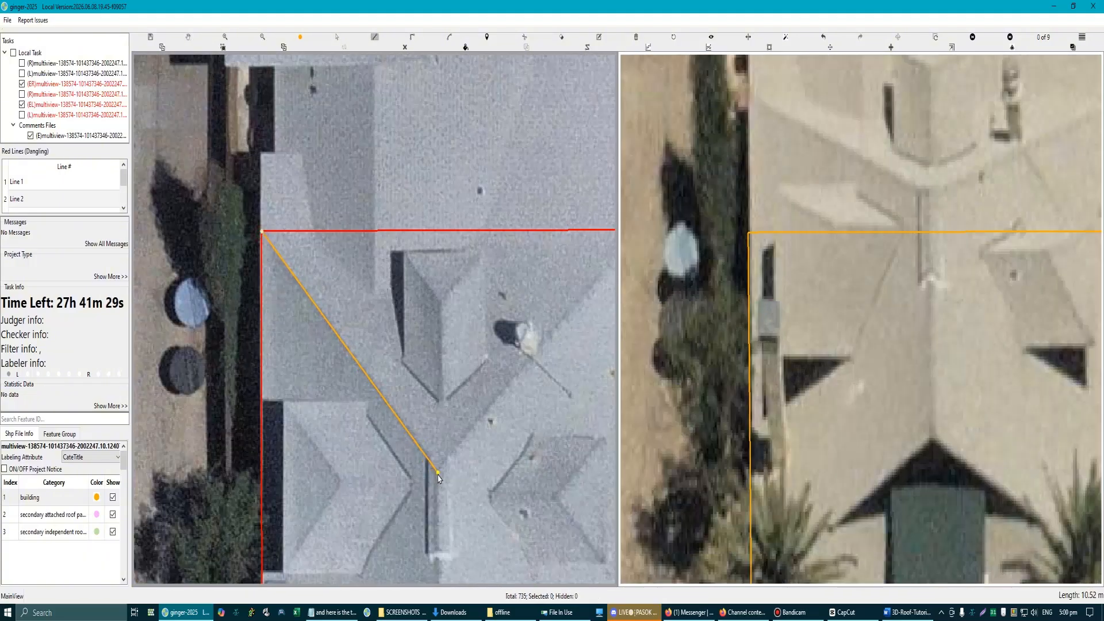
left_click_drag(524, 311, 446, 367)
scroll(445, 367, "down", 3)
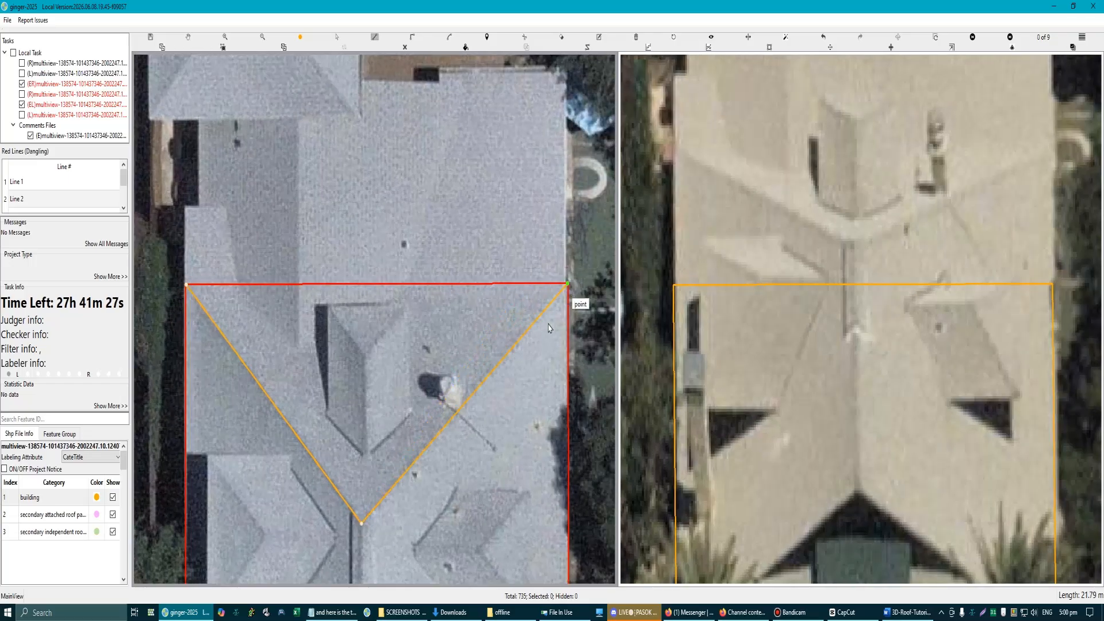
scroll(577, 300, "up", 4)
left_click_drag(587, 295, 494, 302)
scroll(494, 295, "up", 3)
right_click(496, 282)
left_click(505, 257)
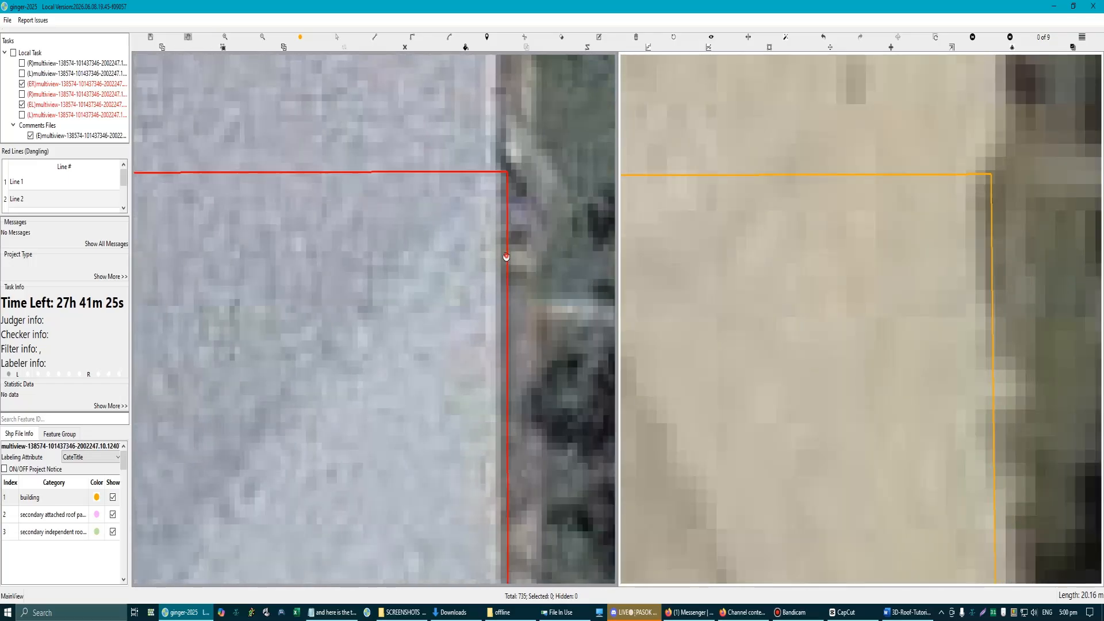
Step: Select the building outline and shift it in the second image so its front edge matches the house's front eave
left_click_drag(505, 256, 492, 252)
scroll(493, 253, "down", 3)
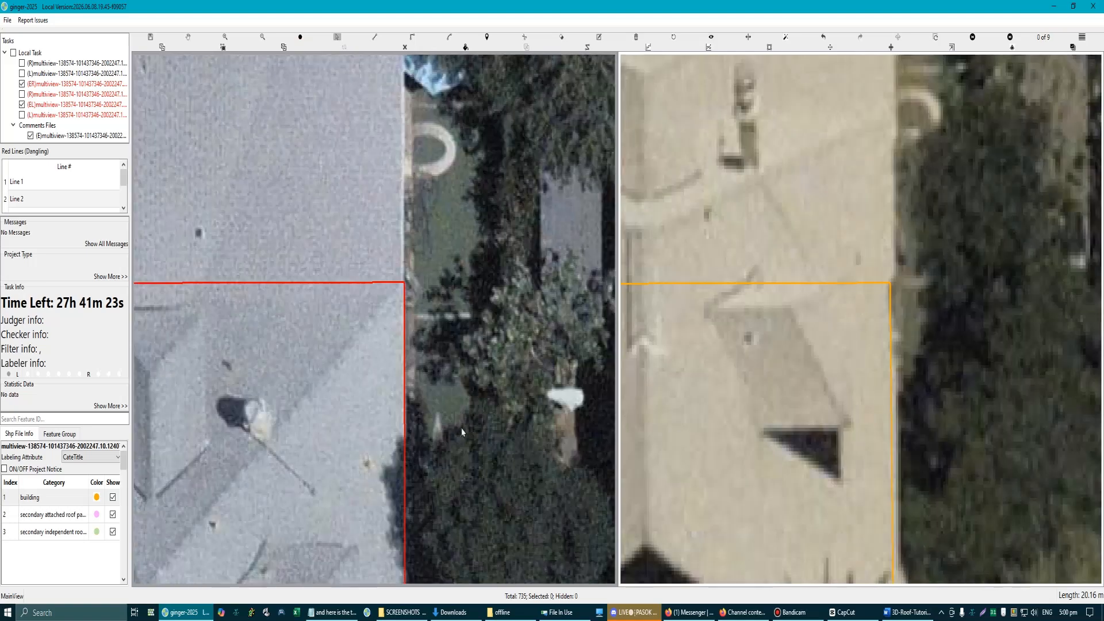
scroll(426, 276, "down", 4)
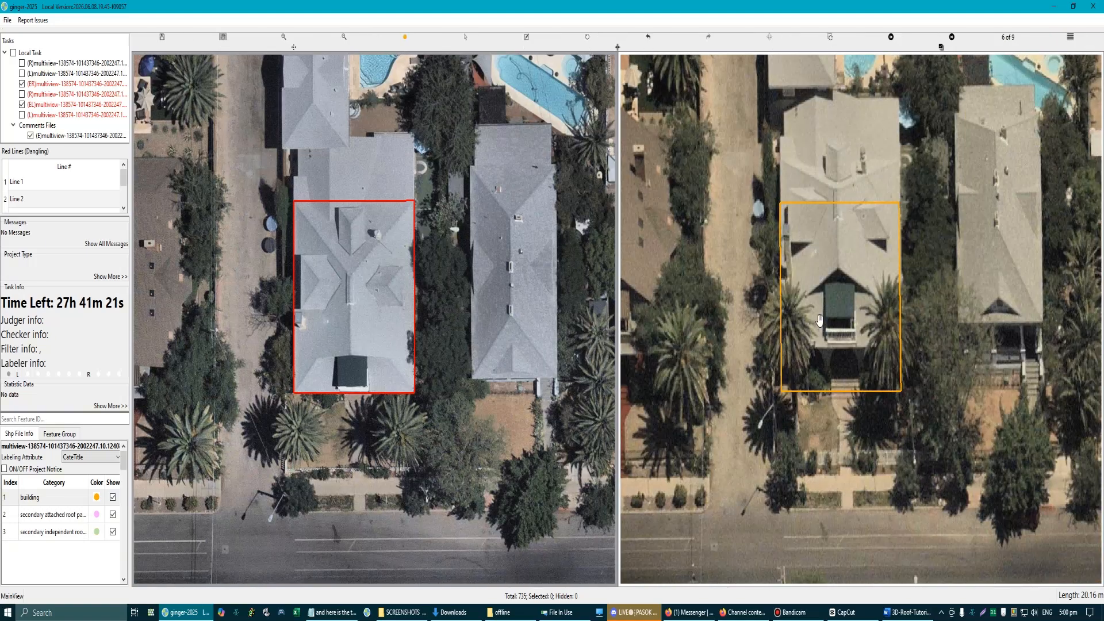
scroll(833, 249, "up", 3)
left_click_drag(833, 248, 825, 298)
key("space")
left_click_drag(809, 336, 810, 271)
scroll(868, 264, "down", 3)
scroll(865, 265, "up", 2)
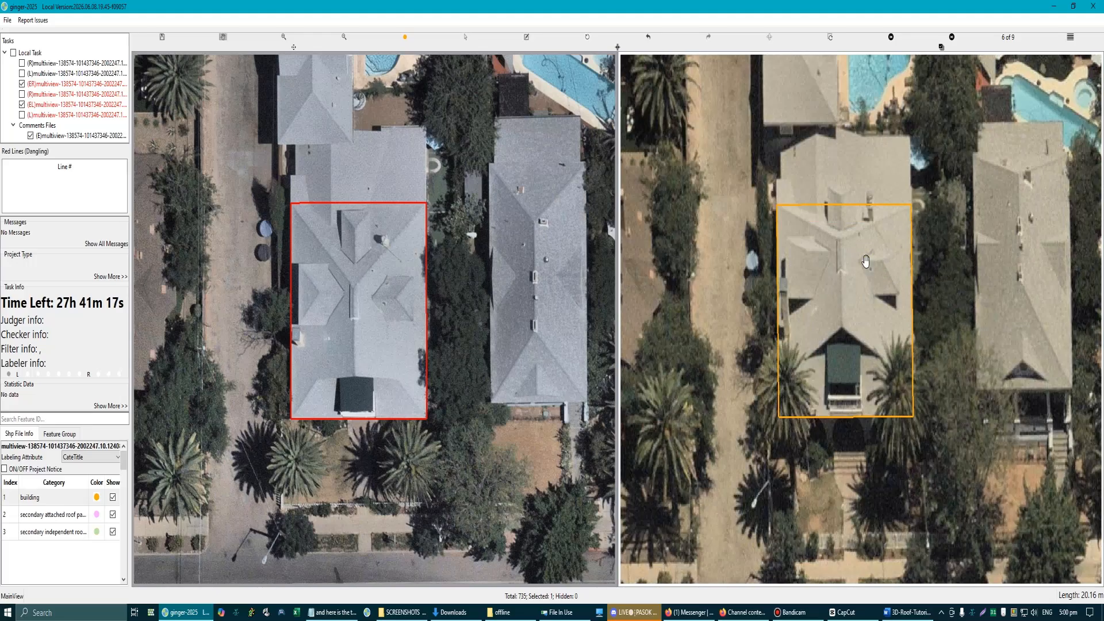
Step: Give the outline a ground footprint and adjust its height so the base reaches the foot of the front porch
scroll(850, 357, "up", 2)
key("space")
left_click(843, 356)
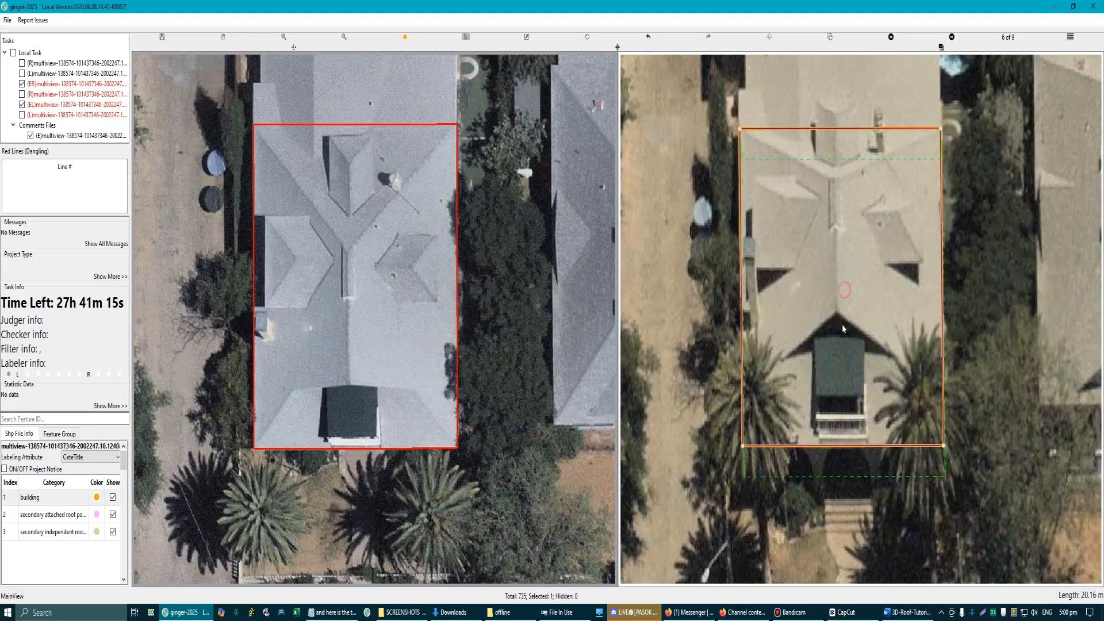
key("b")
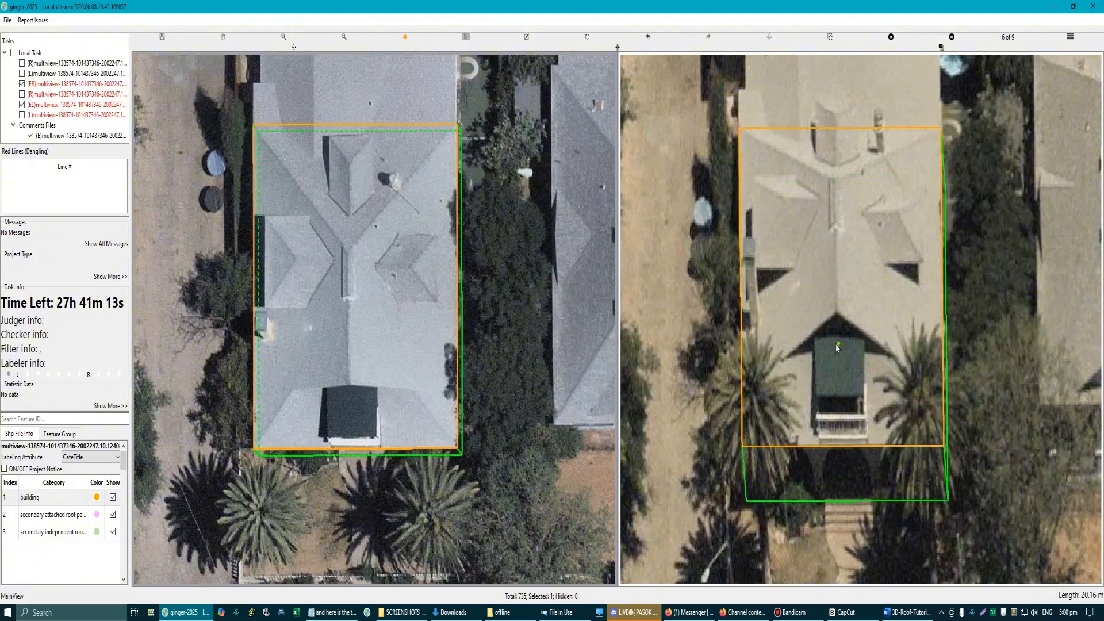
scroll(840, 345, "down", 2)
scroll(860, 393, "up", 3)
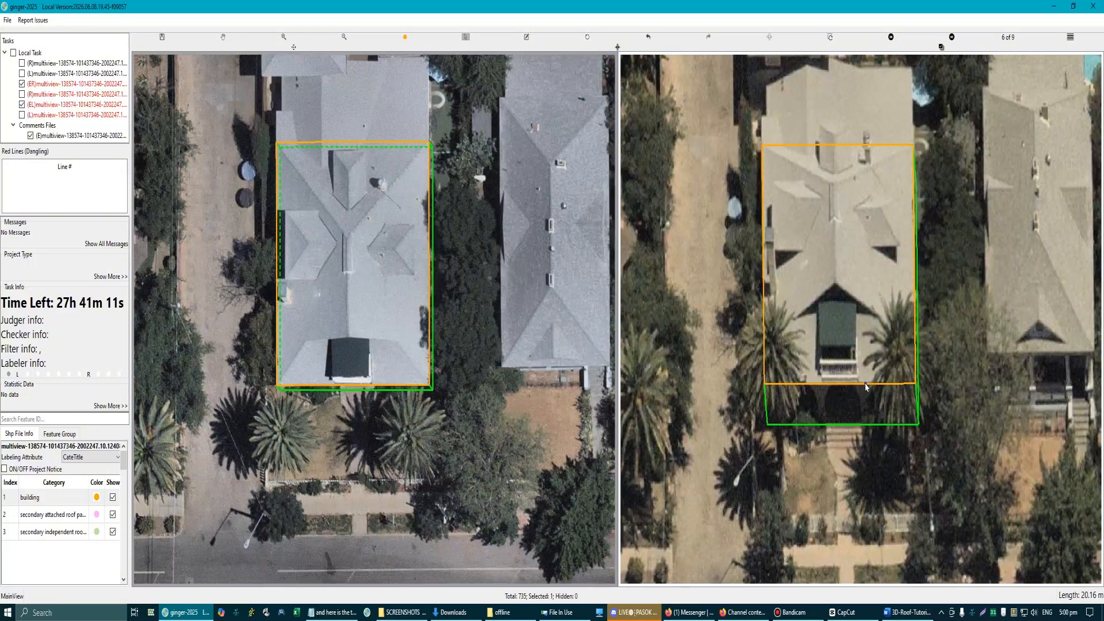
left_click(830, 249)
key("b")
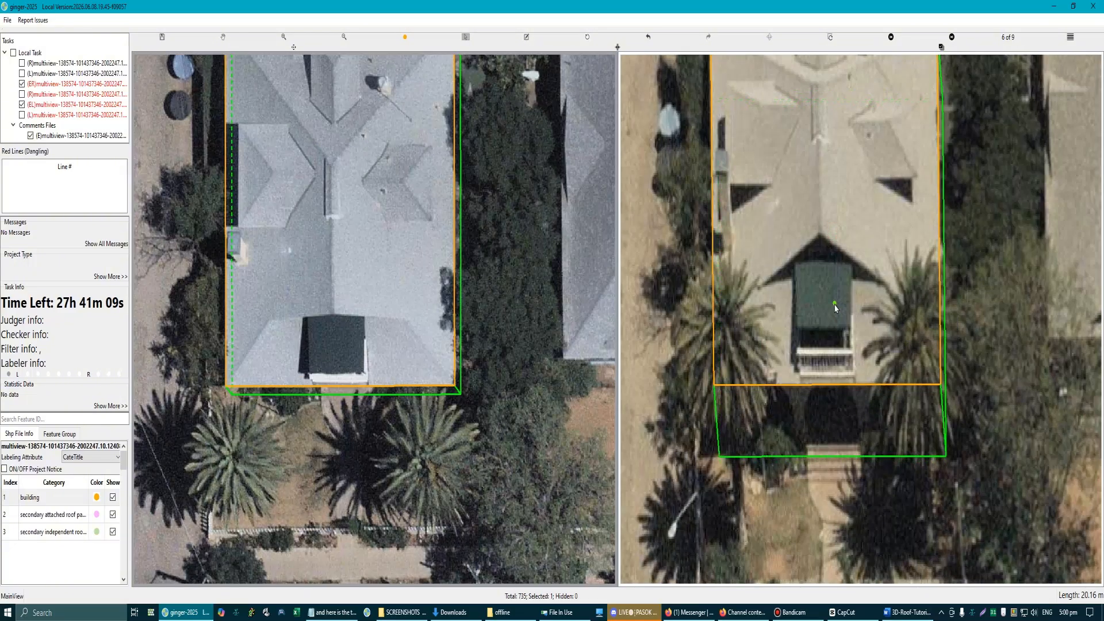
Step: Examine the central ridge between the front balcony roof and the rear hip junction in both images
scroll(833, 310, "down", 2)
scroll(333, 233, "up", 3)
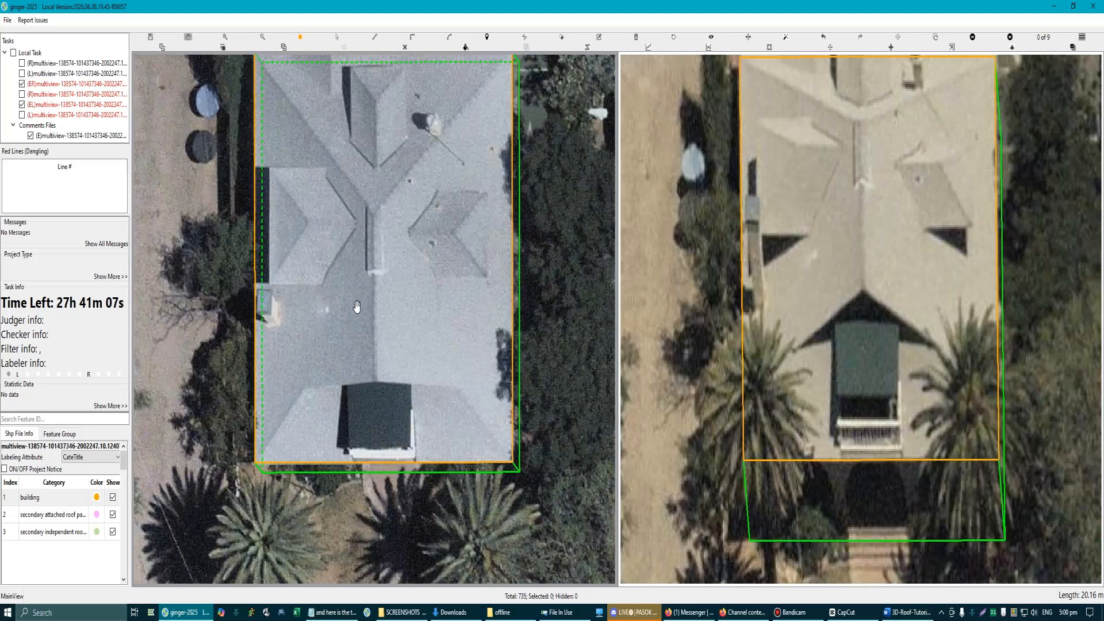
left_click_drag(378, 324, 390, 327)
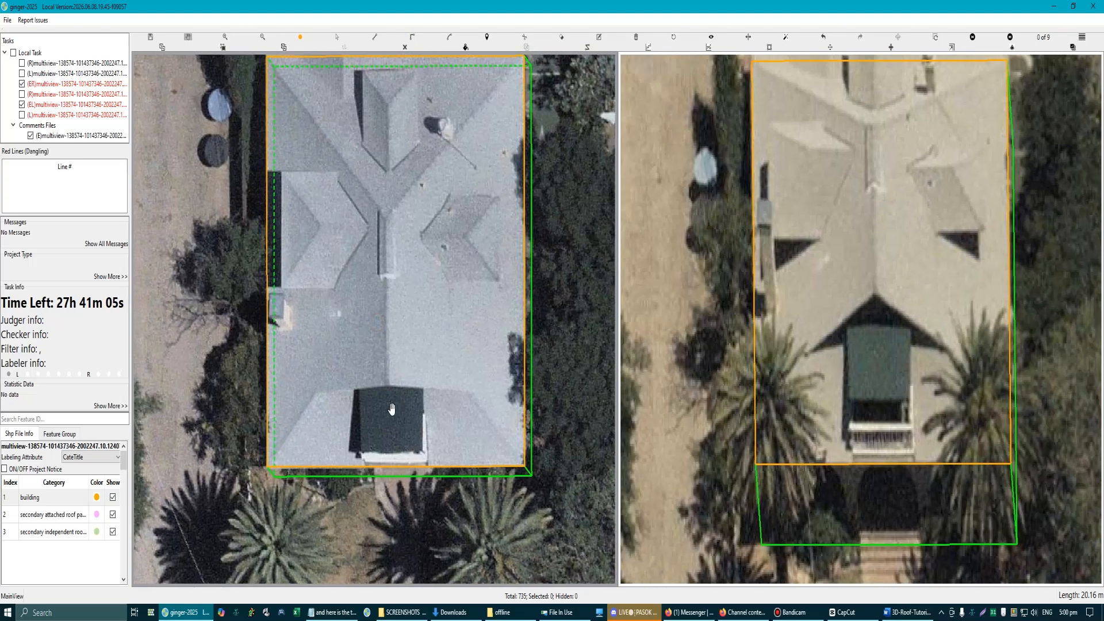
scroll(392, 406, "down", 1)
scroll(383, 365, "up", 5)
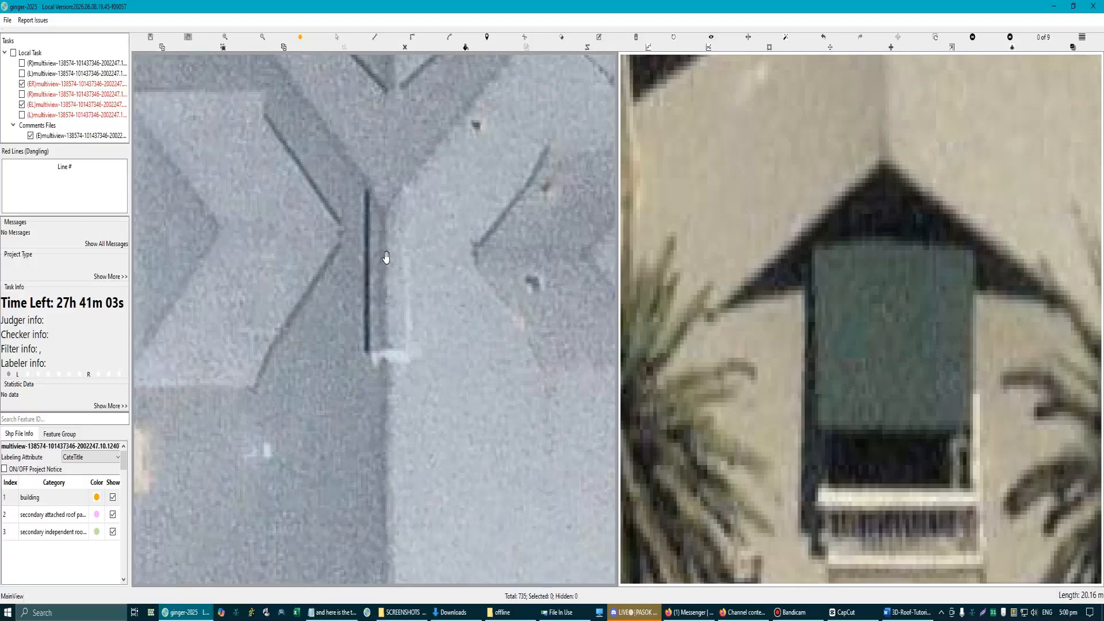
left_click(389, 187)
scroll(414, 344, "down", 4)
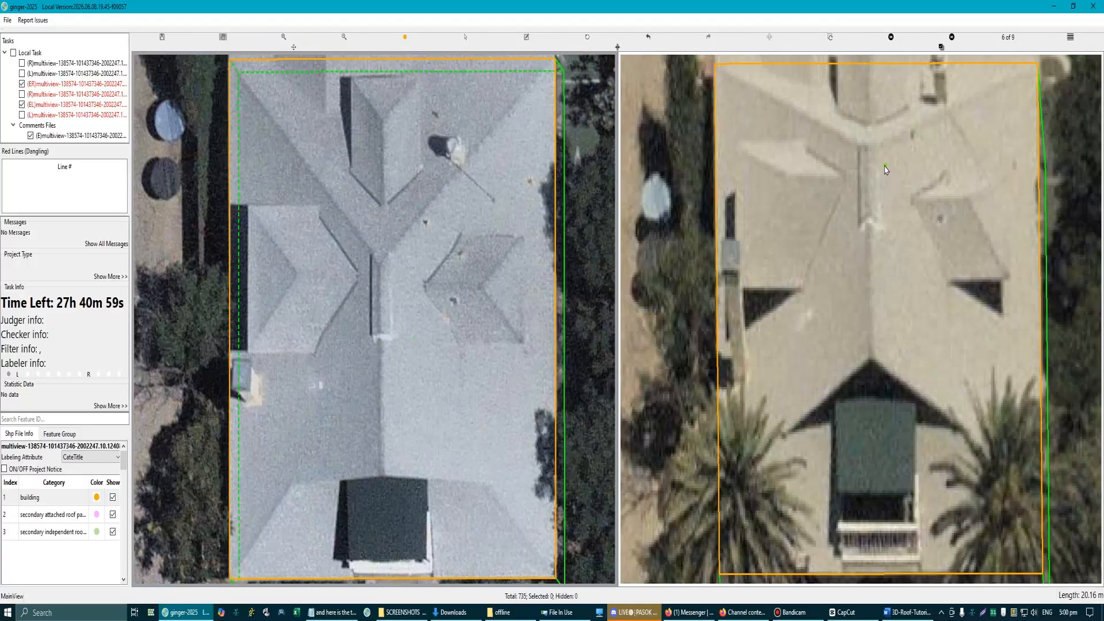
scroll(855, 213, "up", 5)
scroll(708, 258, "down", 6)
left_click(395, 411)
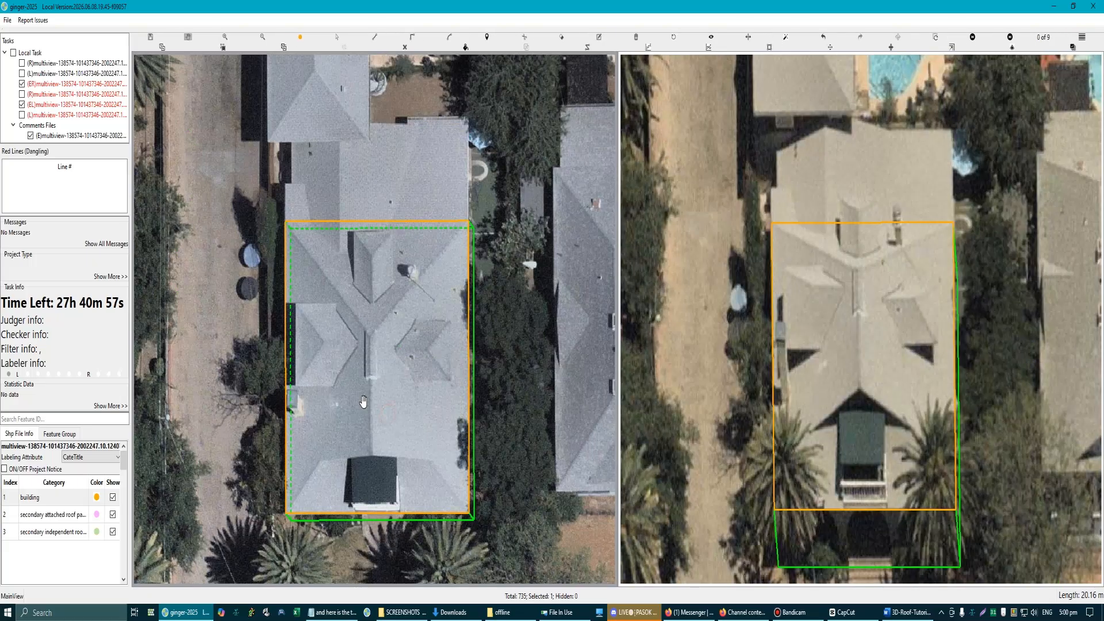
scroll(414, 426, "up", 6)
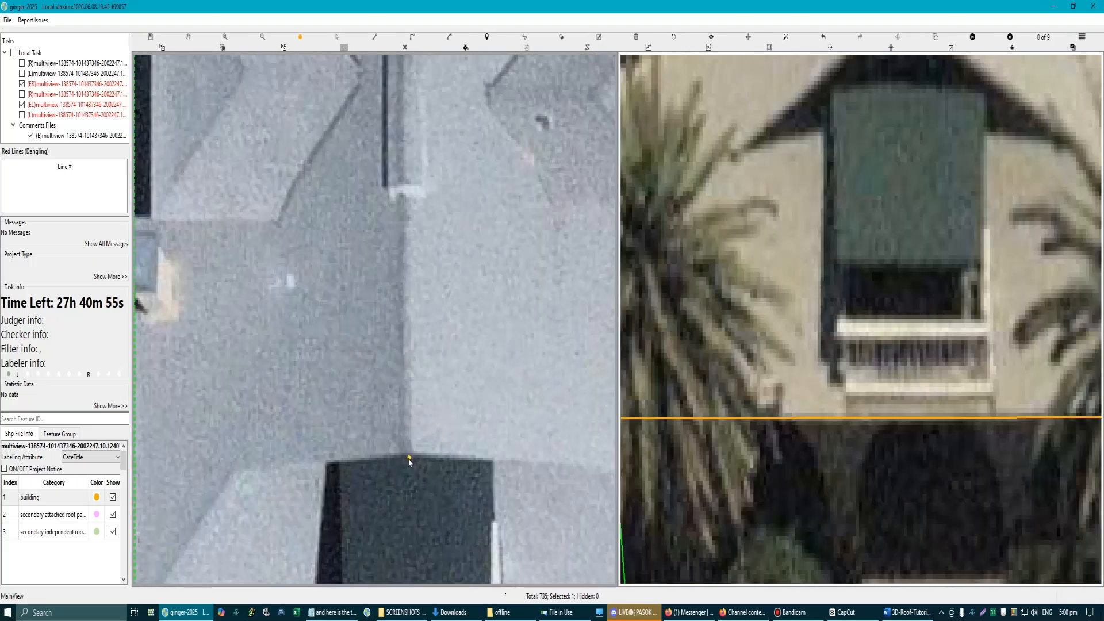
left_click(411, 454)
scroll(412, 455, "down", 4)
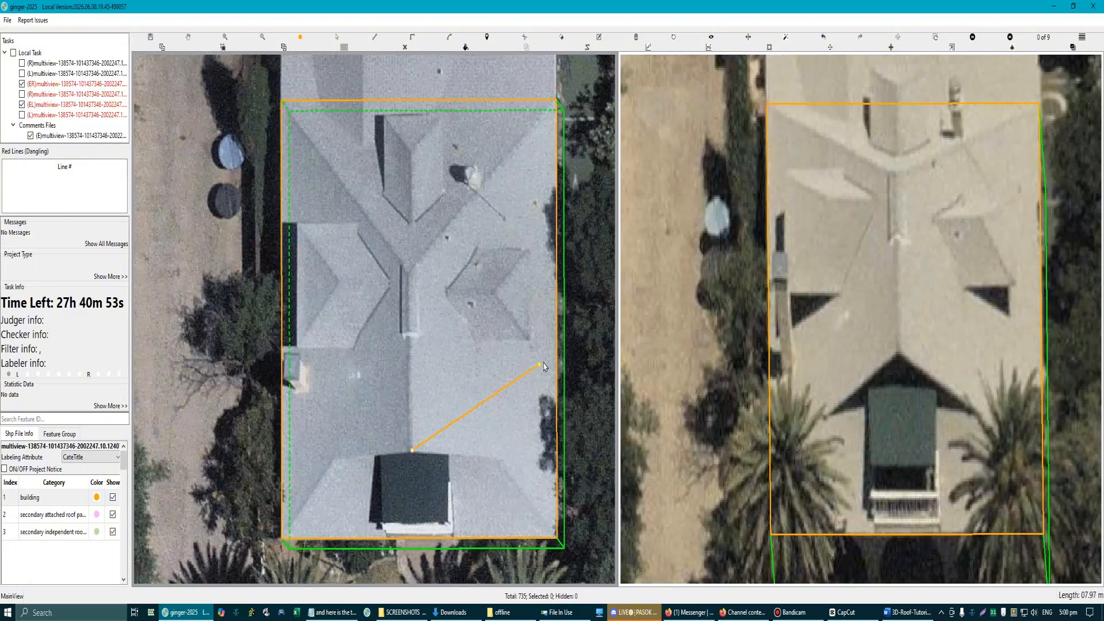
left_click(555, 360)
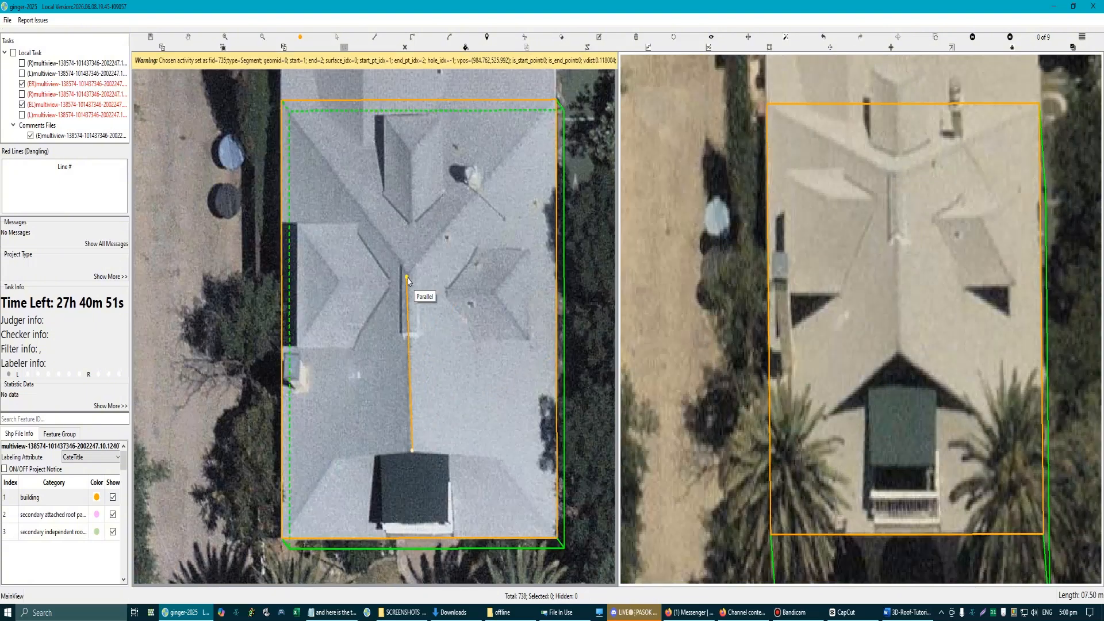
scroll(412, 280, "up", 2)
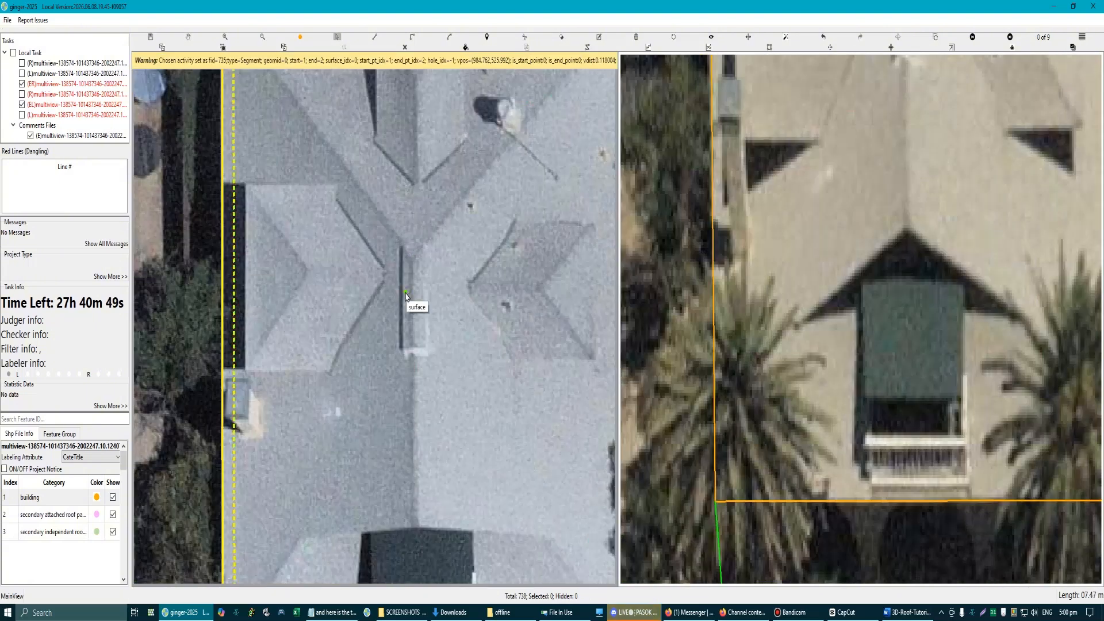
left_click(421, 338)
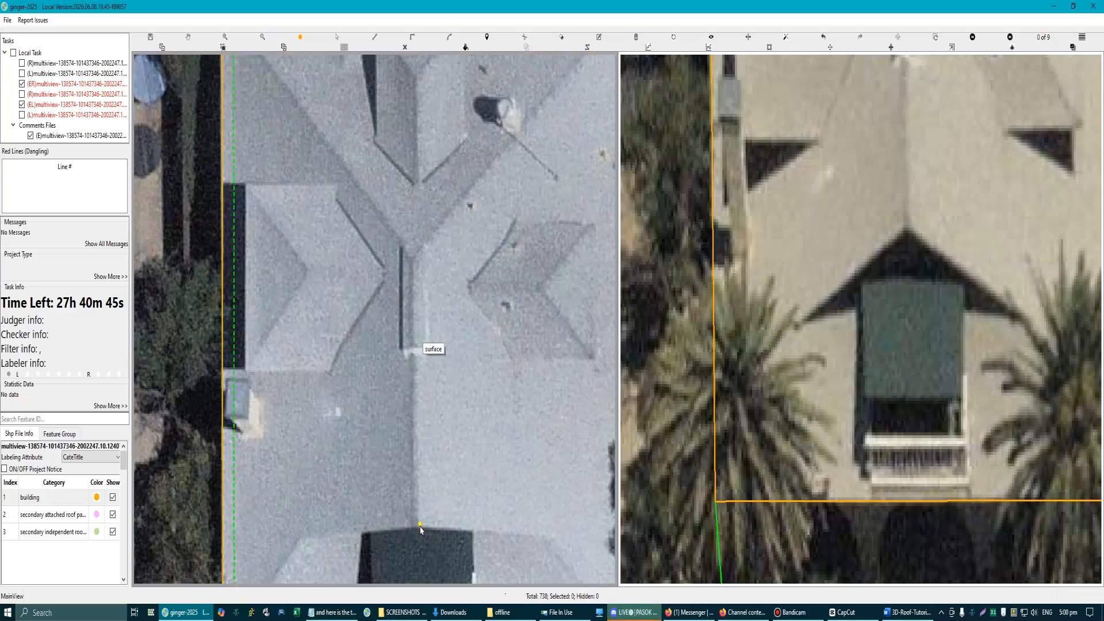
left_click(419, 528)
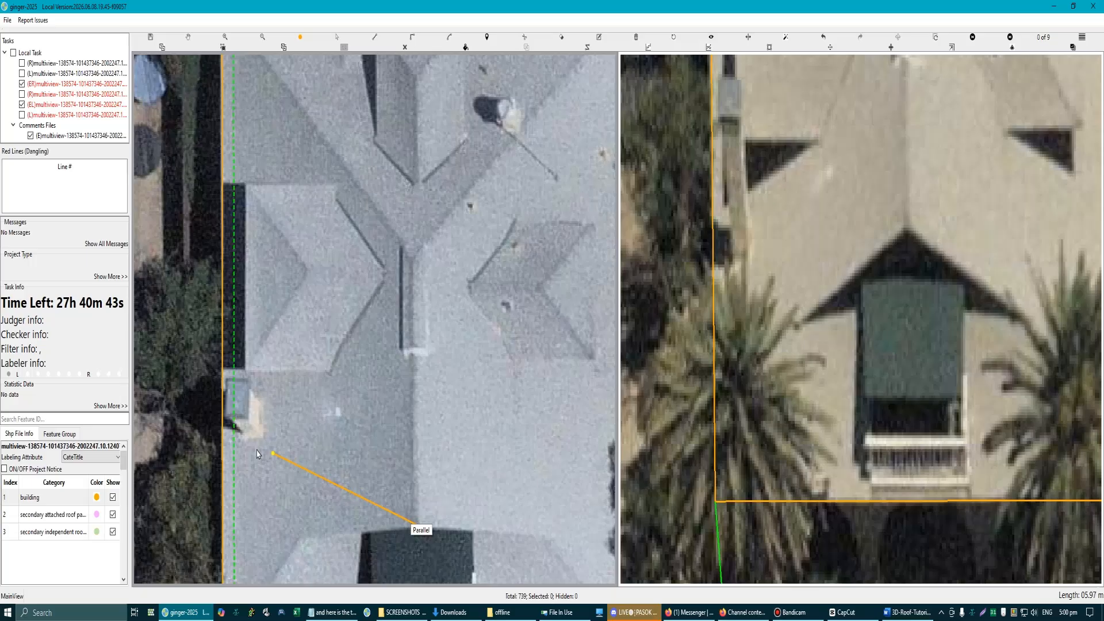
left_click(223, 452)
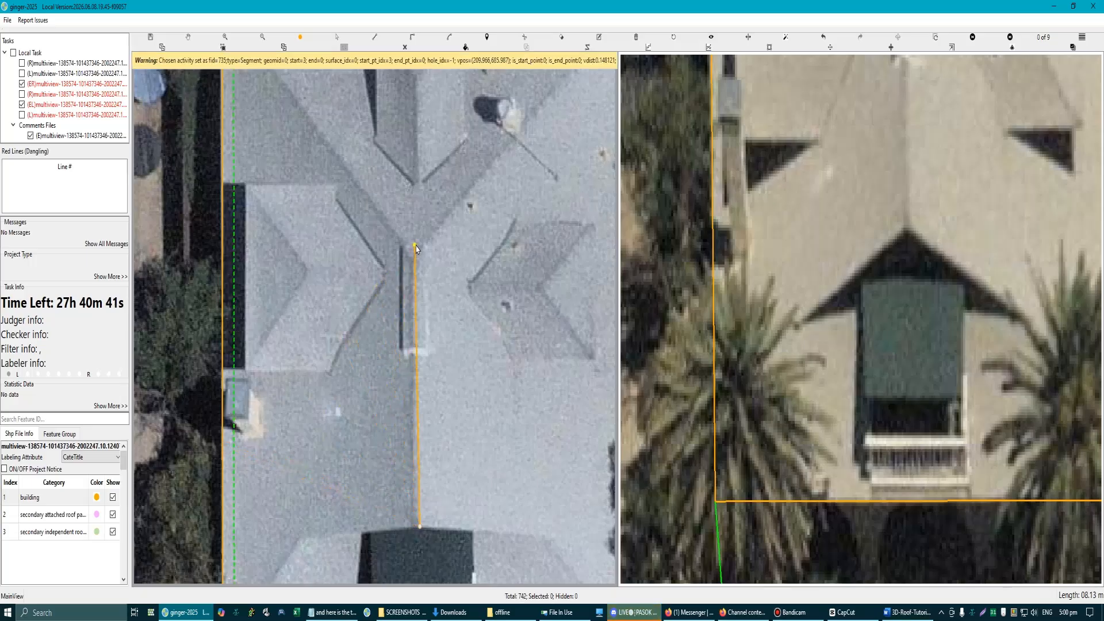
key("Escape")
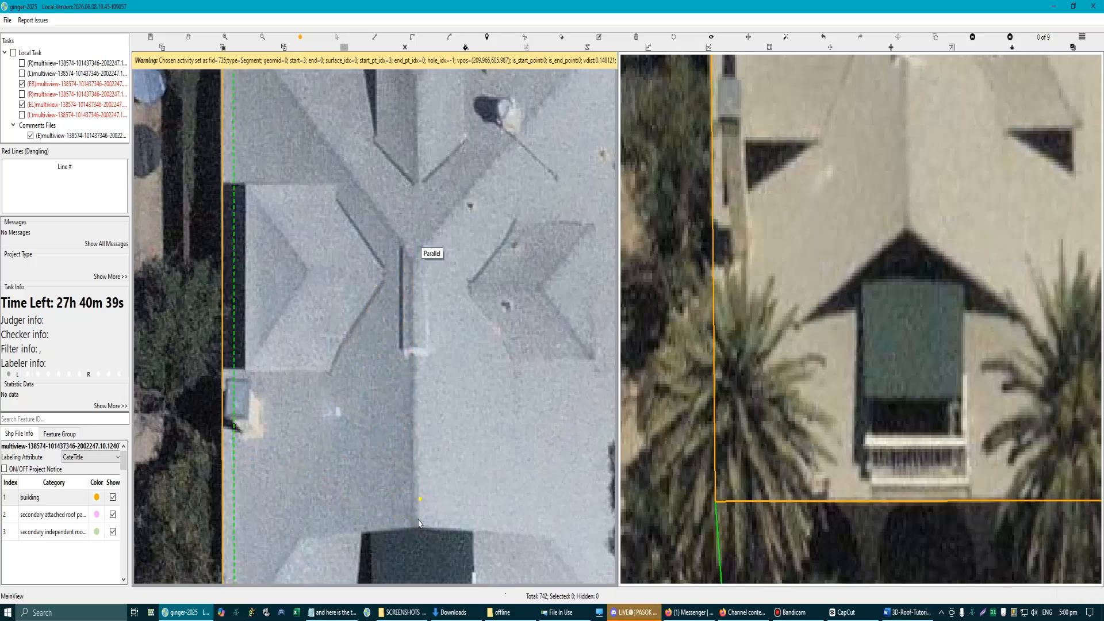
Step: Draw the main ridge from the peak above the front balcony roof to the rear hip junction, parallel to the right eave
left_click(418, 528)
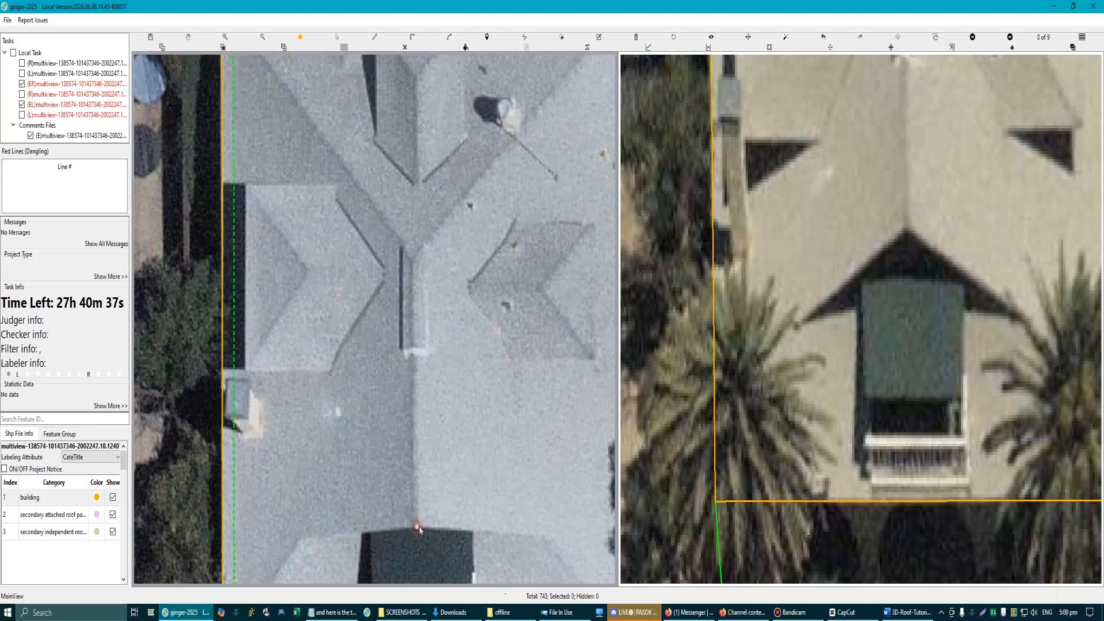
scroll(454, 483, "down", 2)
left_click(576, 436)
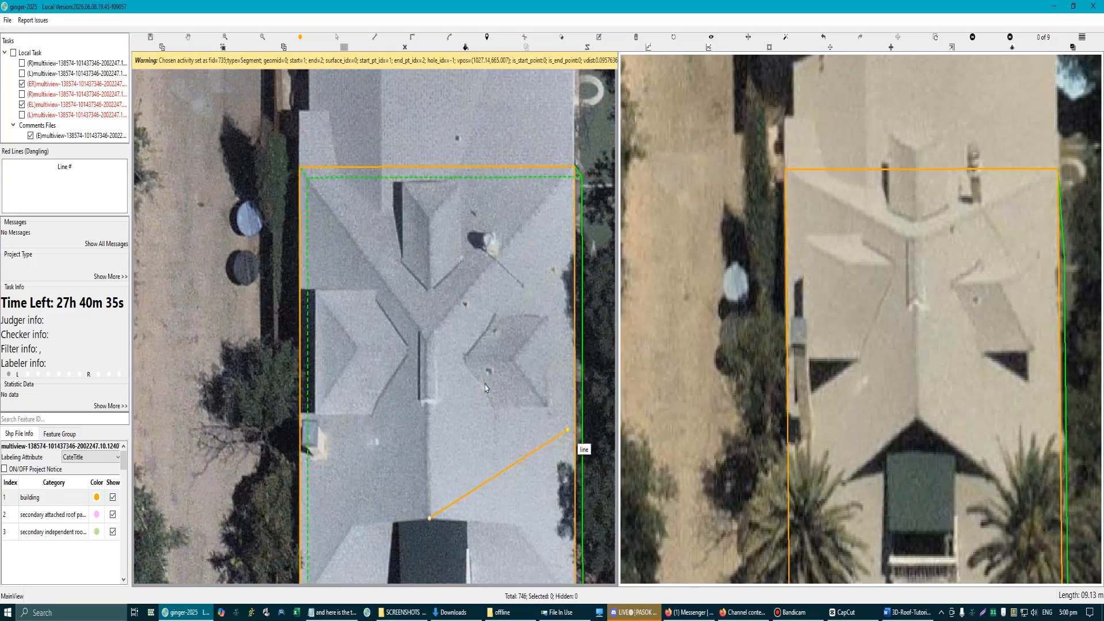
left_click(429, 344)
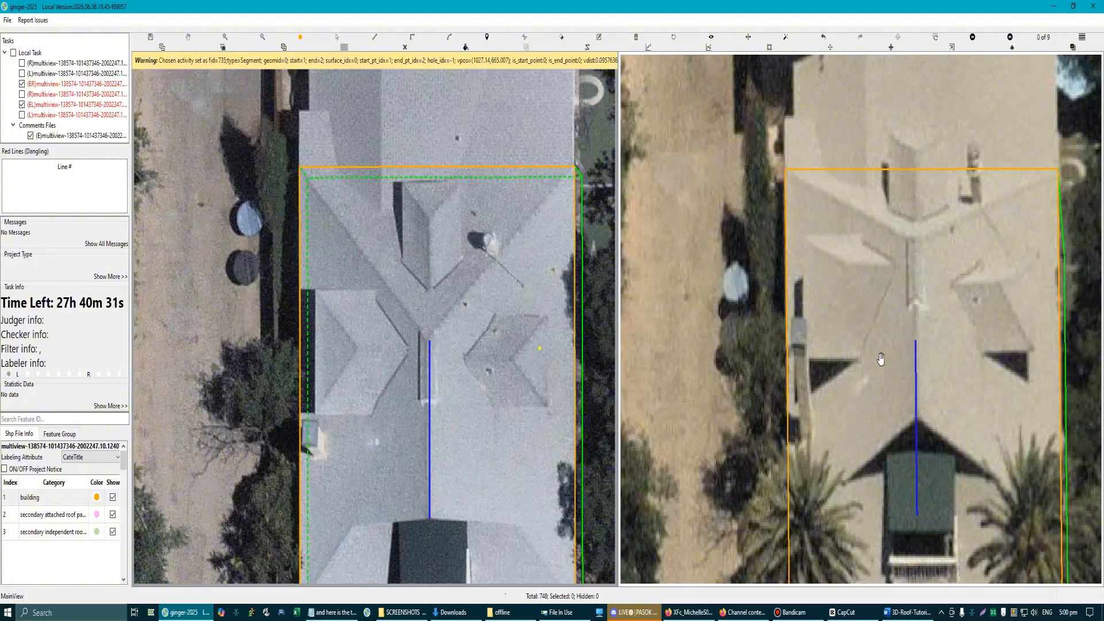
Step: Shift the main ridge in the second image so its front end meets the peak above the balcony roof
scroll(914, 374, "up", 2)
left_click_drag(914, 370, 916, 218)
scroll(542, 396, "down", 3)
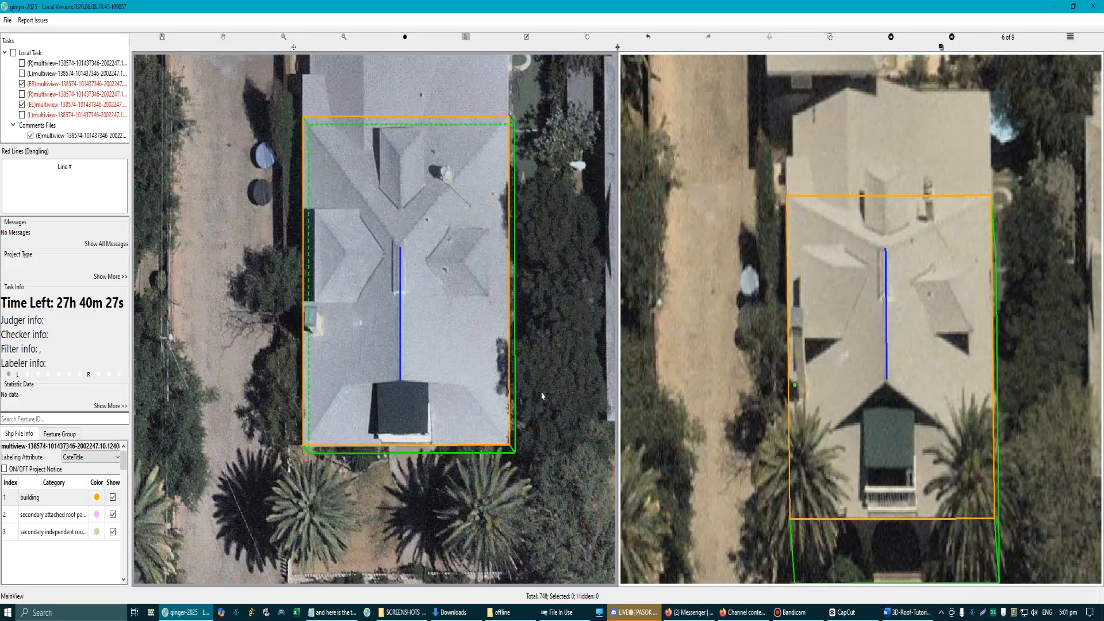
Step: Mark the narrow raised strip at the ridge's rear end with red outlines and an arrow on a screen capture, and discard the capture
scroll(396, 265, "up", 5)
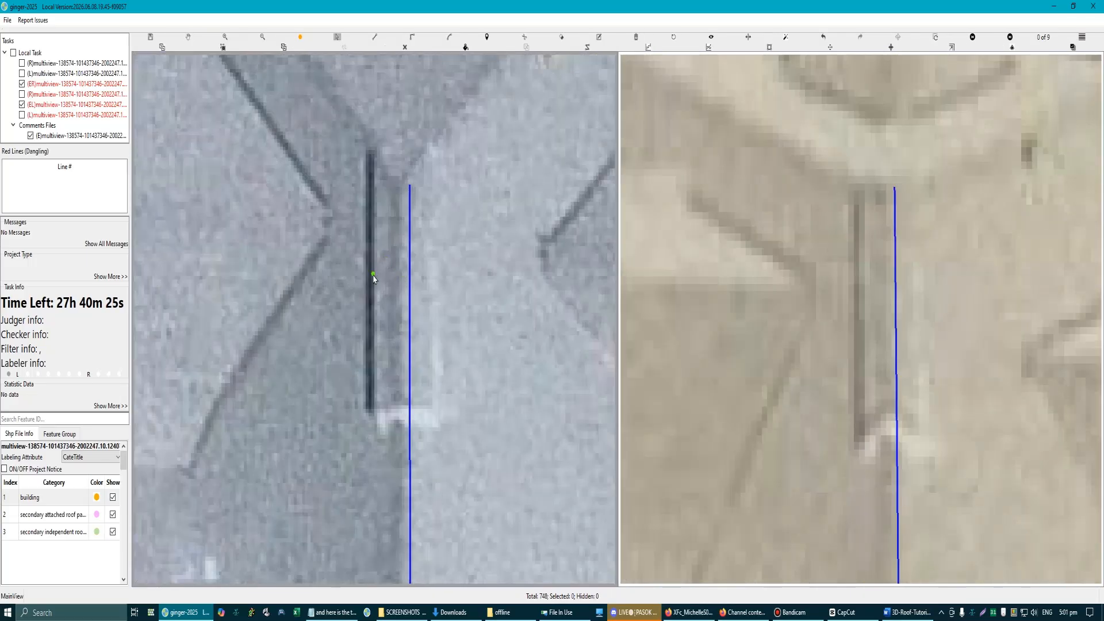
scroll(402, 270, "up", 2)
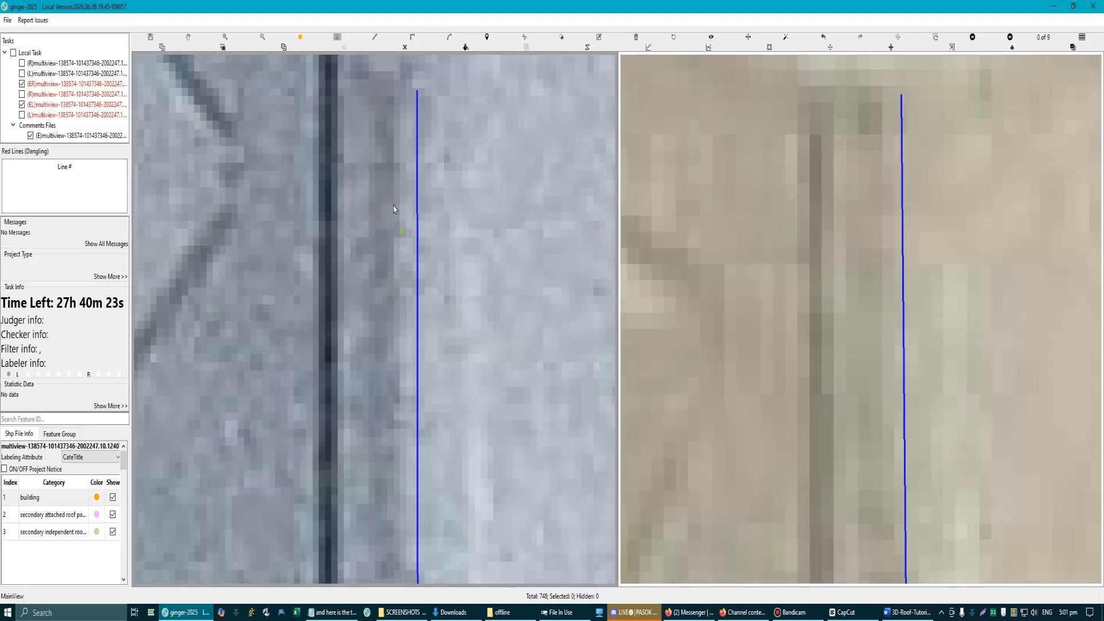
key("l")
scroll(424, 352, "down", 1)
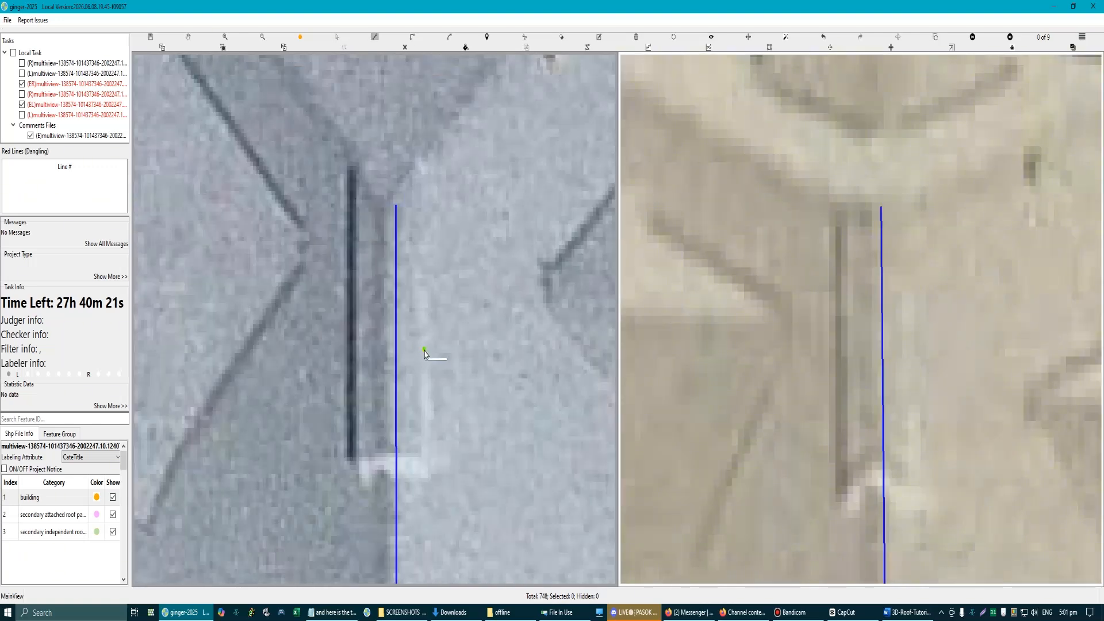
key("Print")
left_click_drag(222, 126, 537, 506)
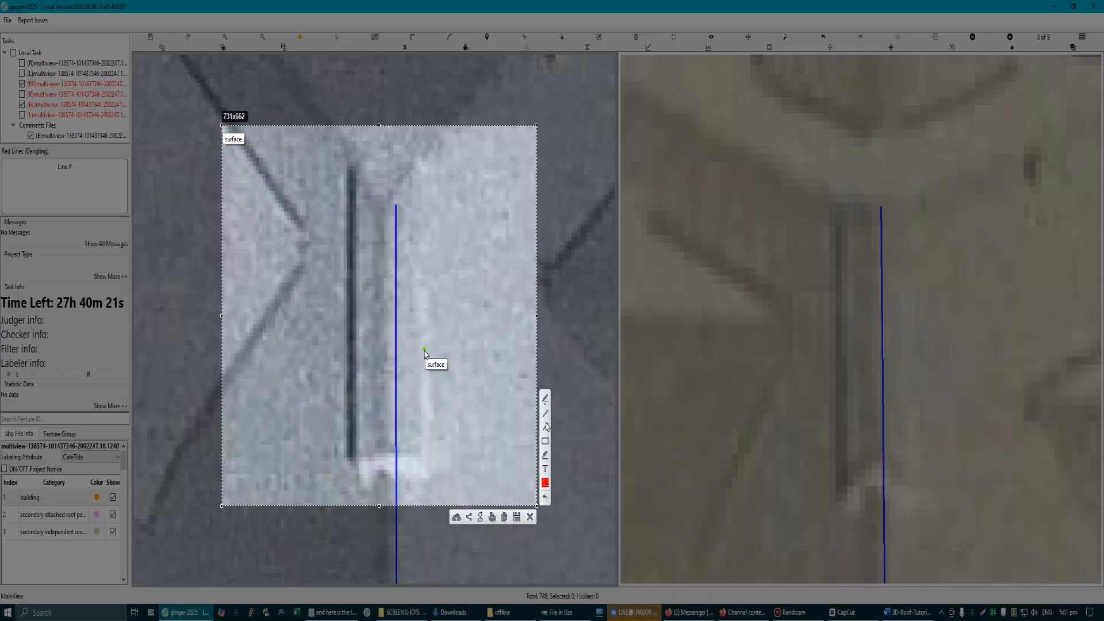
left_click_drag(383, 216, 383, 254)
mouse_move(352, 171)
left_mouse_down()
mouse_move(352, 465)
mouse_move(424, 460)
mouse_move(429, 183)
mouse_move(426, 171)
mouse_move(346, 168)
left_mouse_up()
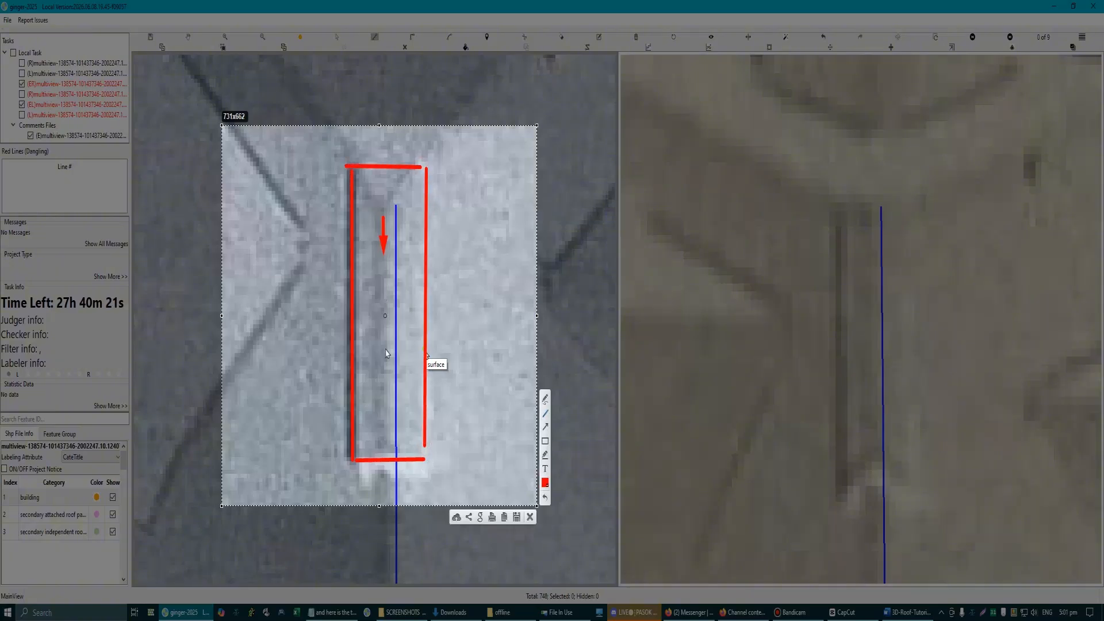
mouse_move(385, 475)
left_mouse_down()
mouse_move(398, 452)
mouse_move(402, 476)
left_mouse_up()
left_click(530, 516)
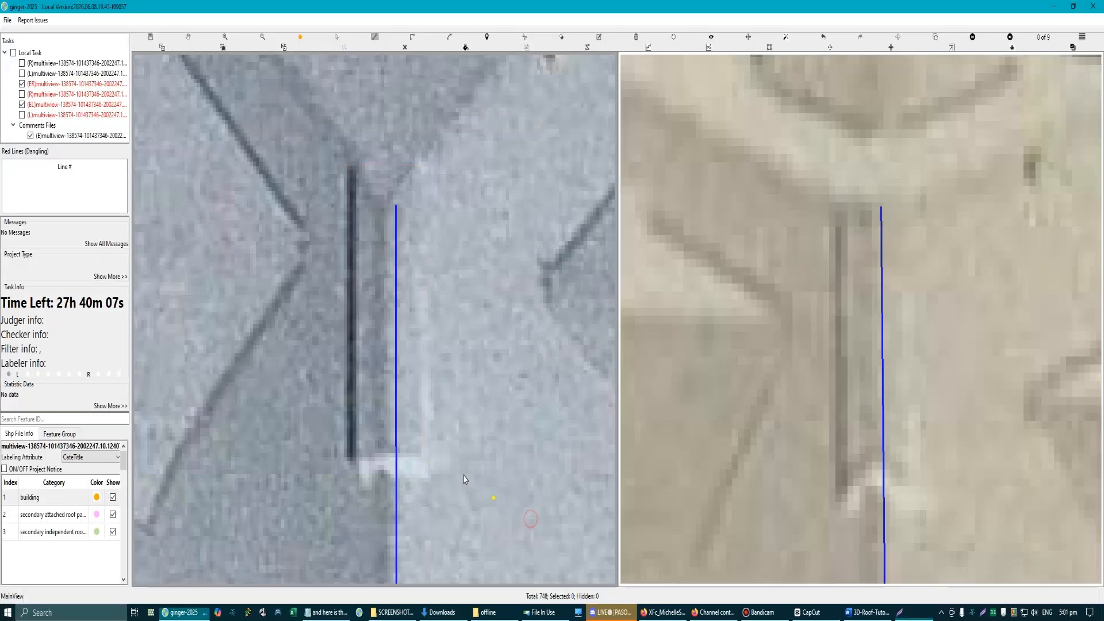
Step: Draw the rear hip lines from the outline's rear-left corner through the ridge's rear end to the rear-right corner
scroll(506, 483, "down", 5)
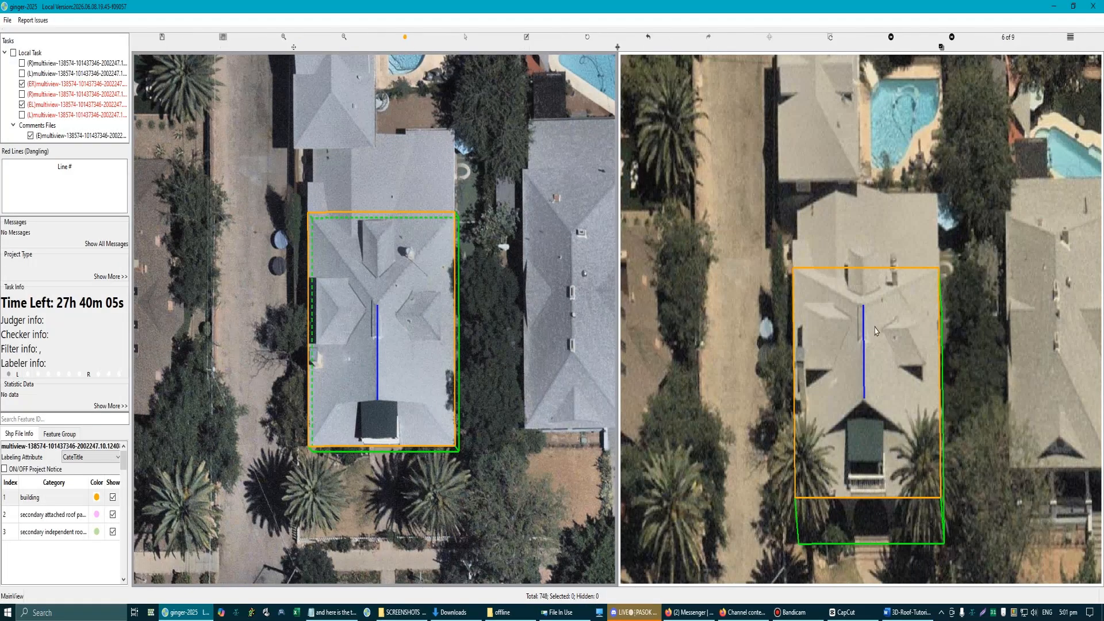
scroll(871, 380, "up", 2)
scroll(853, 297, "up", 3)
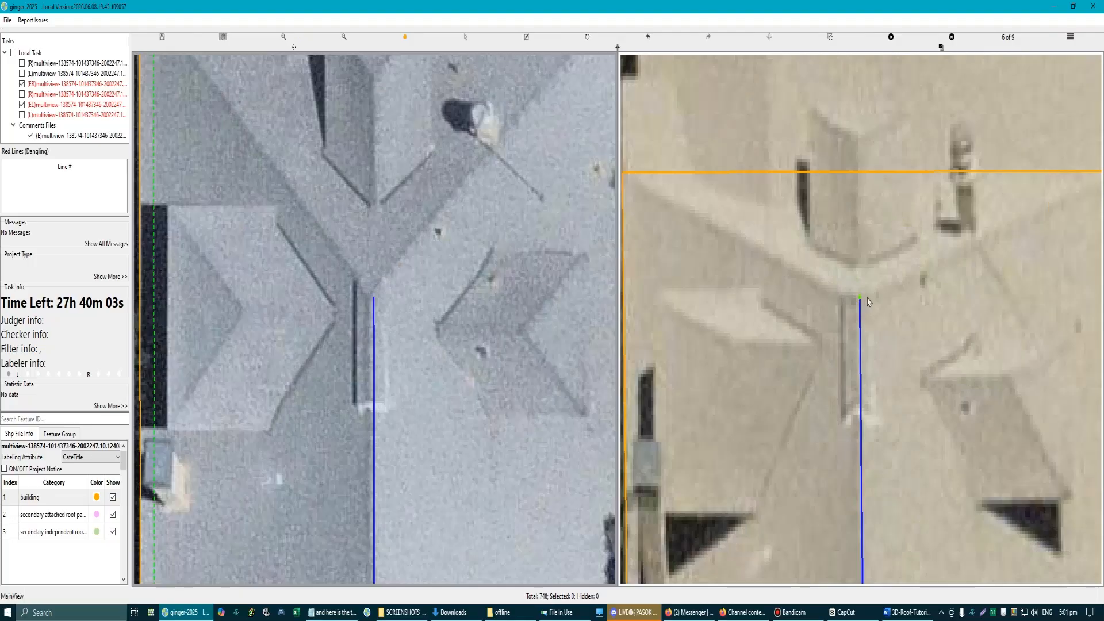
scroll(763, 336, "down", 6)
scroll(364, 415, "up", 4)
left_click_drag(369, 322, 370, 338)
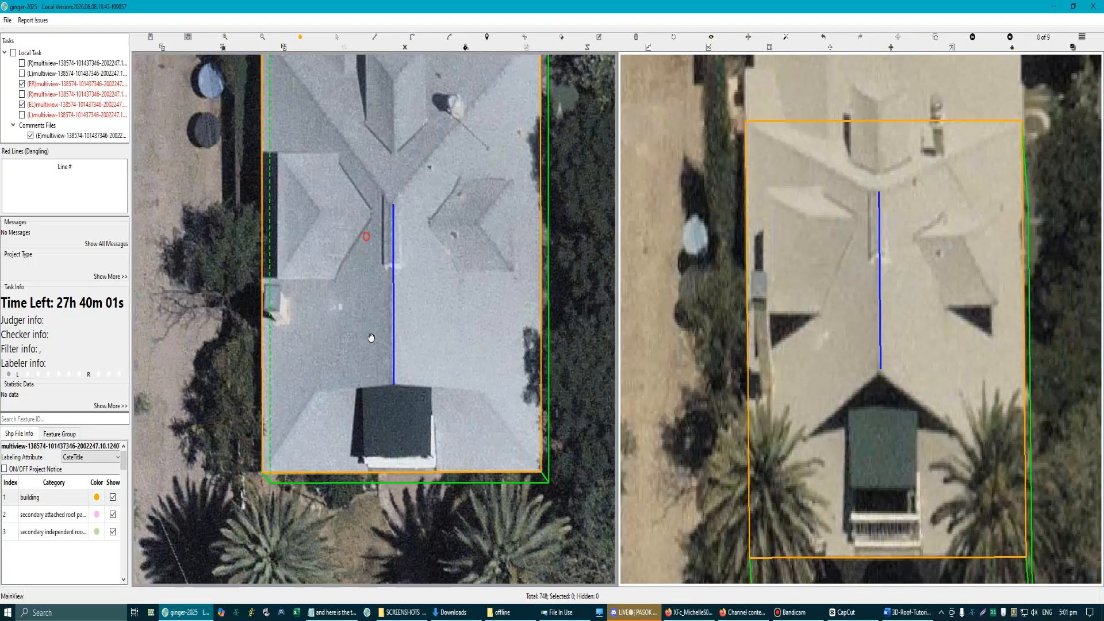
scroll(370, 357, "down", 3)
scroll(357, 253, "up", 2)
key("l")
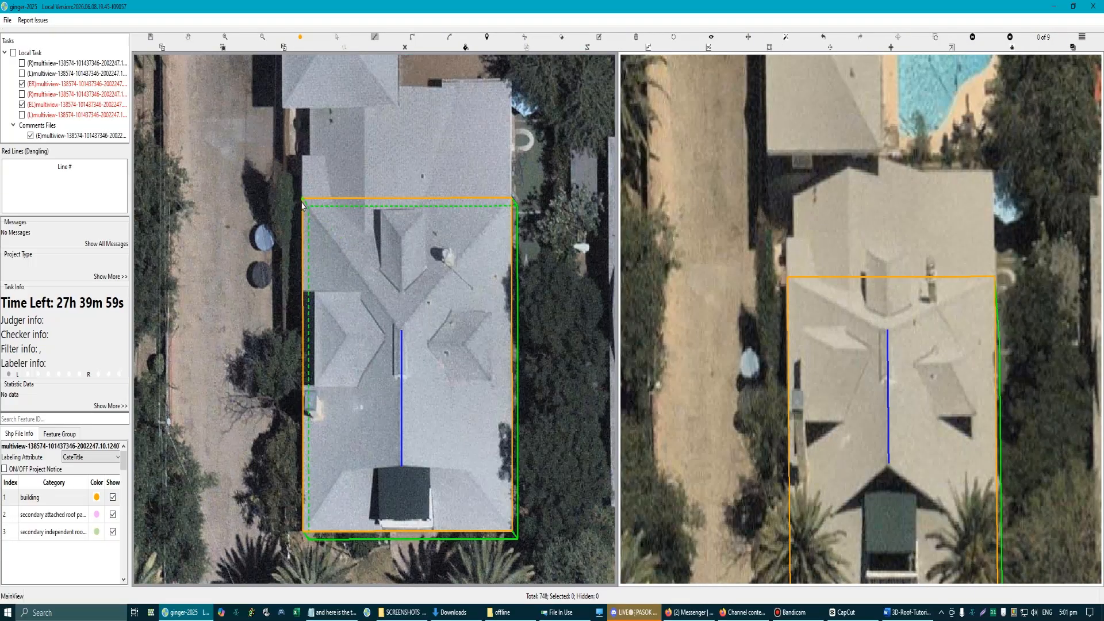
left_click(303, 199)
left_click(402, 329)
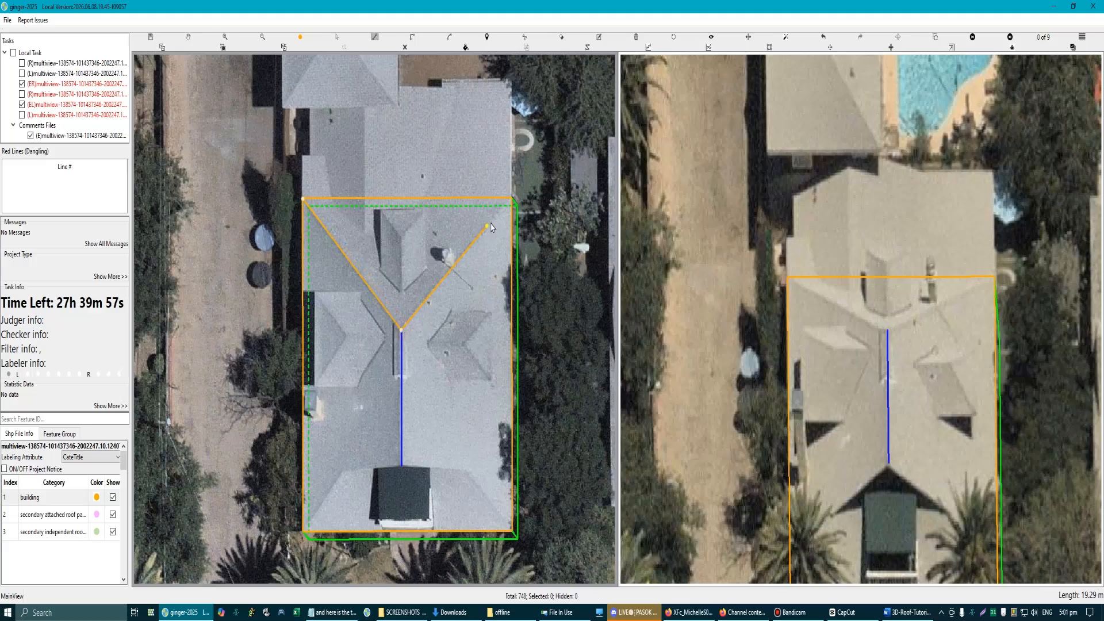
double_click(512, 200)
Step: Trace the left roof plane from the front-left corner through both ridge ends to the rear-left corner
left_click_drag(402, 403, 423, 315)
key("l")
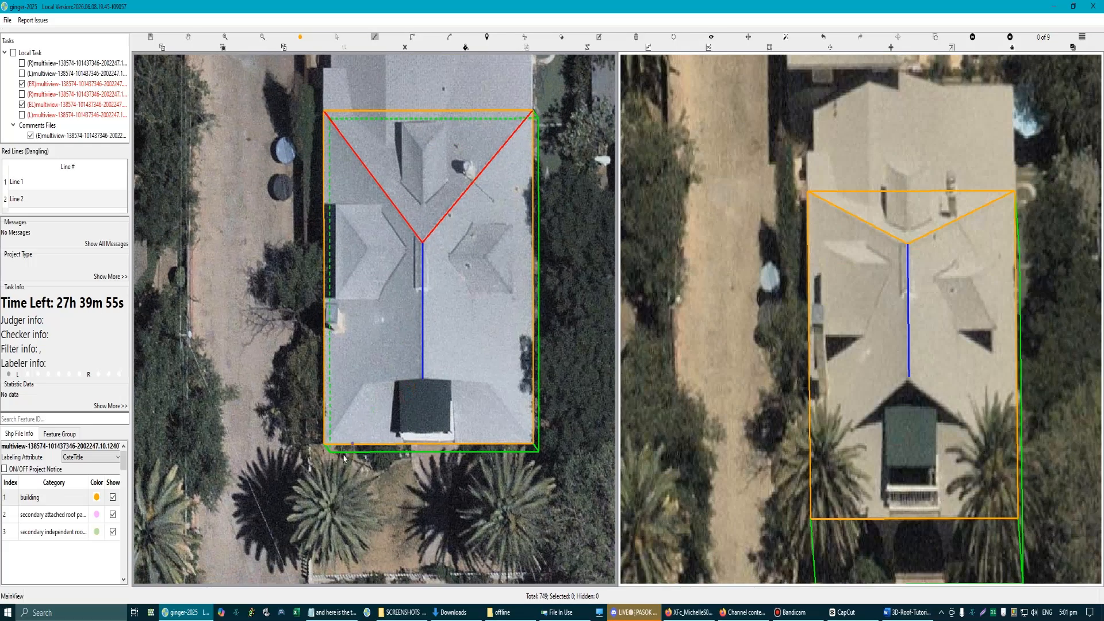
left_click(324, 446)
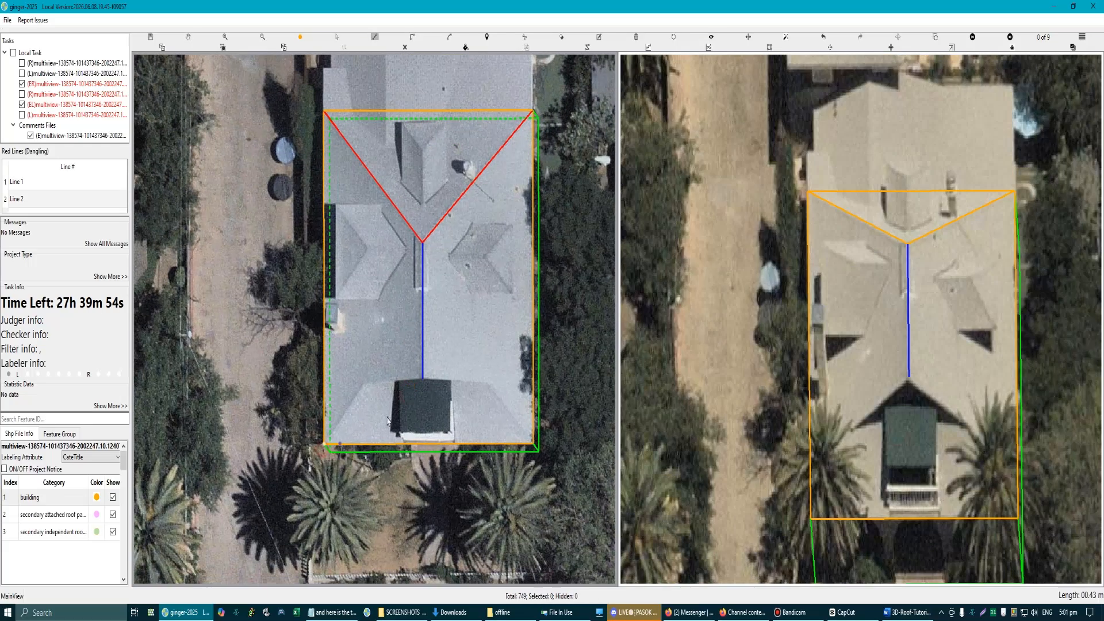
left_click(422, 242)
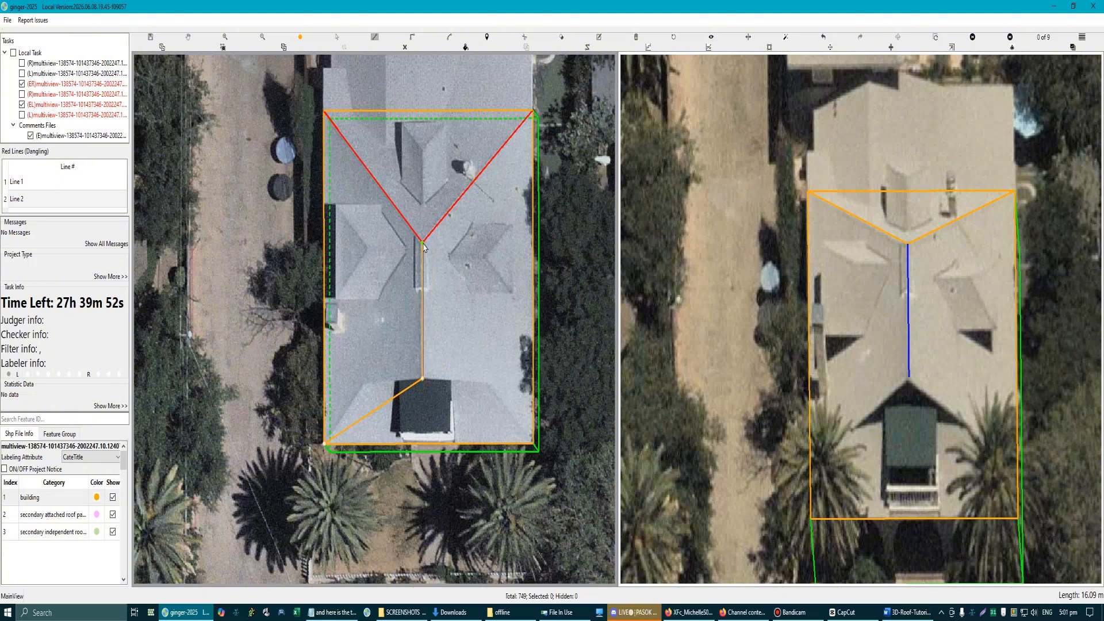
double_click(326, 117)
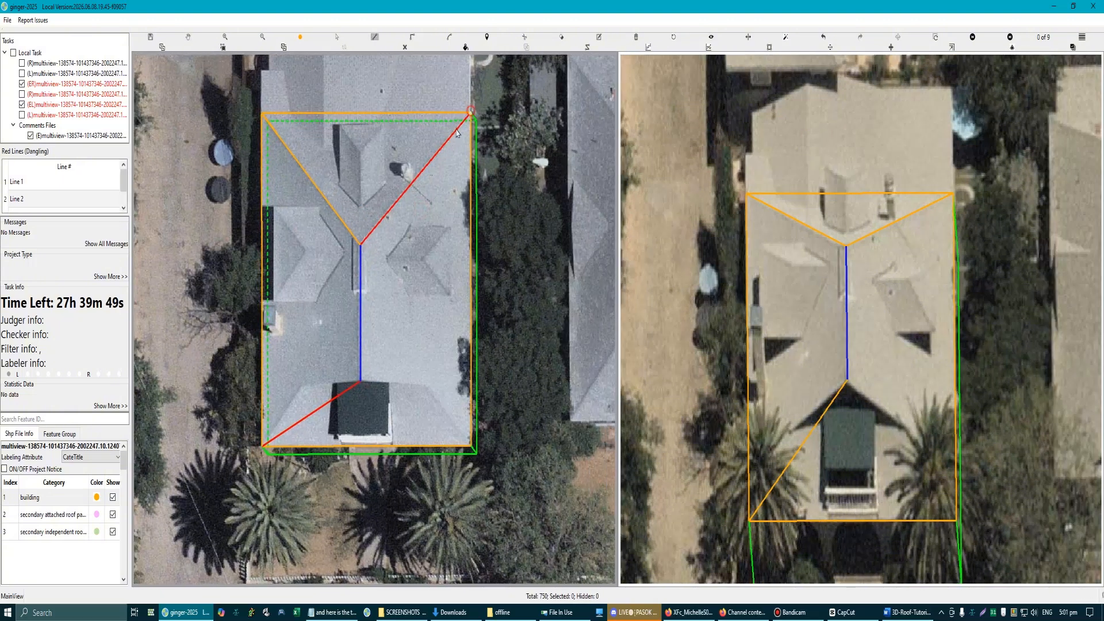
Step: Trace the right roof plane from the rear-right corner through both ridge ends to the front-right corner
left_click(470, 112)
left_click(360, 245)
left_click(361, 380)
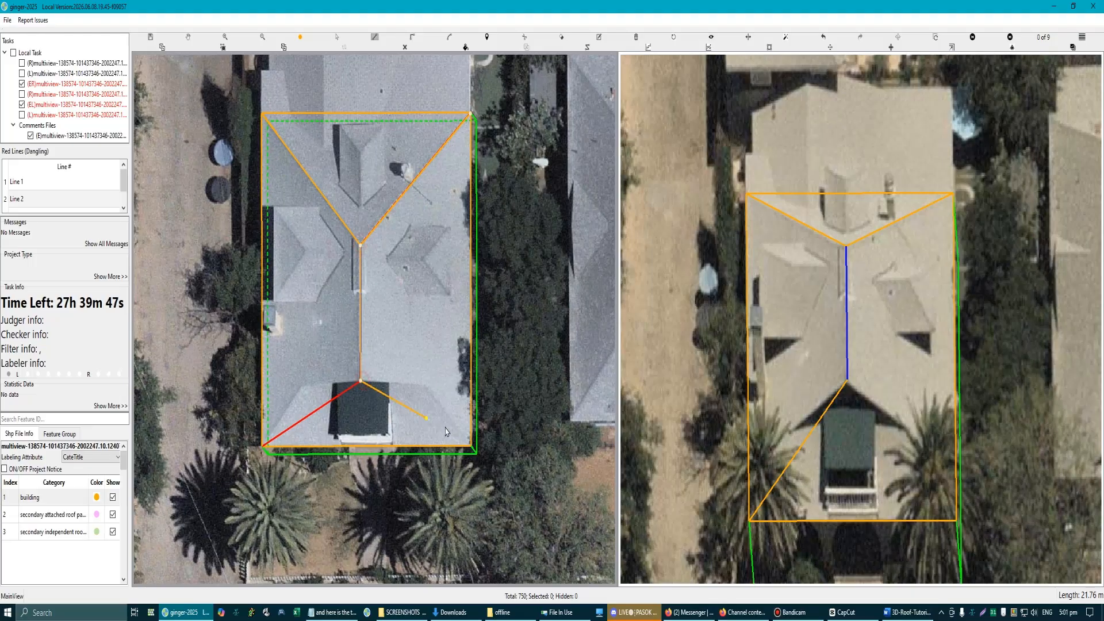
double_click(472, 446)
Step: Mark the peaks of the two front hips beside the balcony roof on a screen capture, and discard the capture
scroll(499, 381, "down", 1)
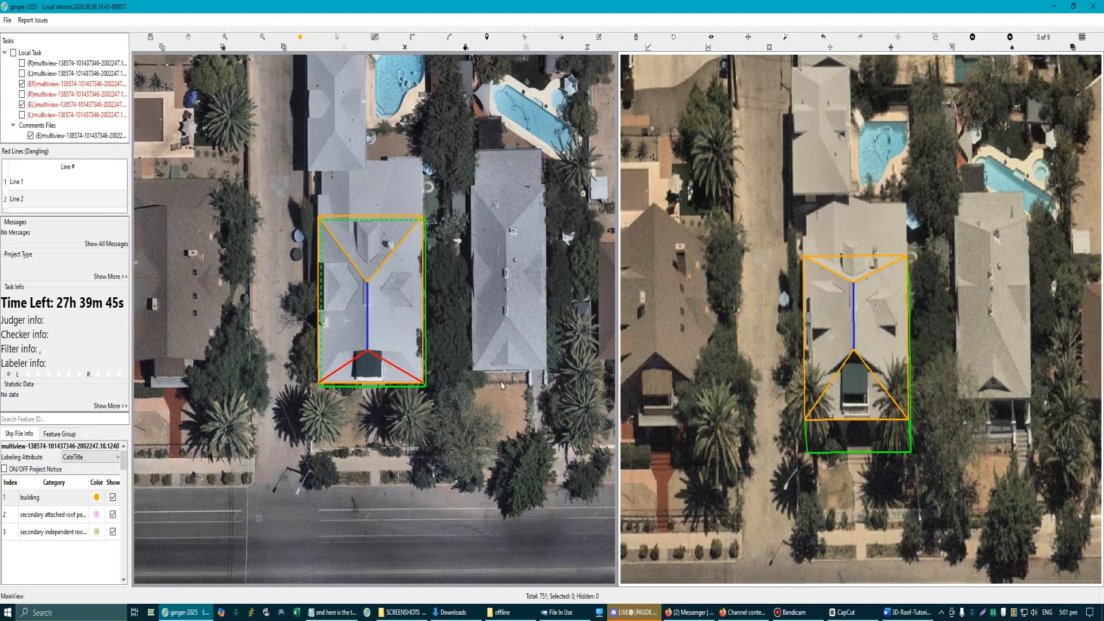
scroll(372, 377, "up", 1)
scroll(344, 365, "up", 1)
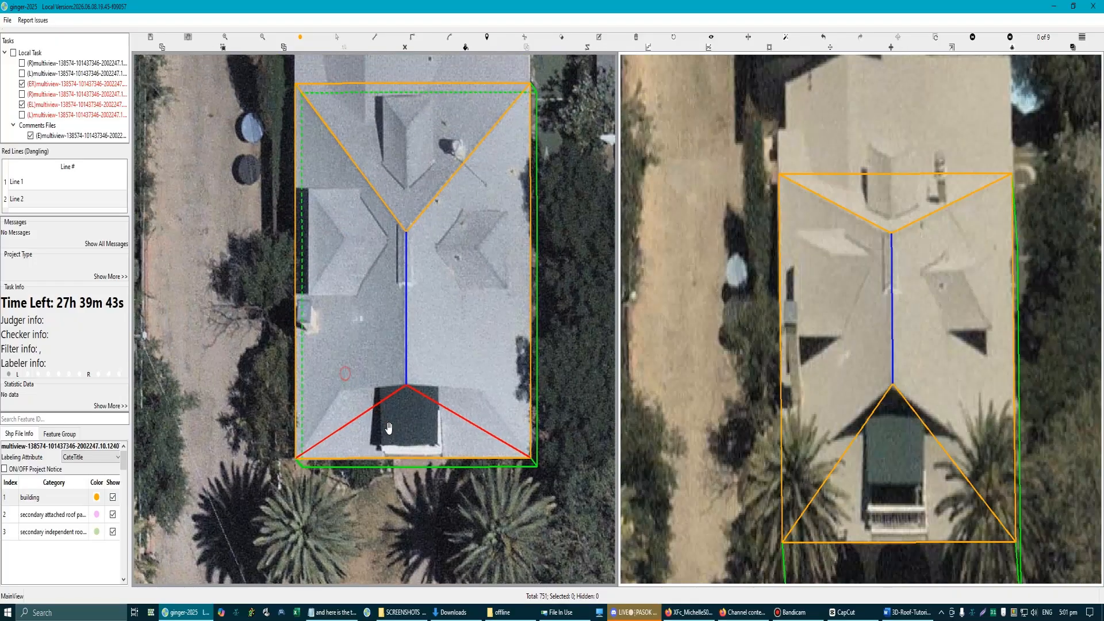
scroll(361, 380, "down", 1)
key("Print")
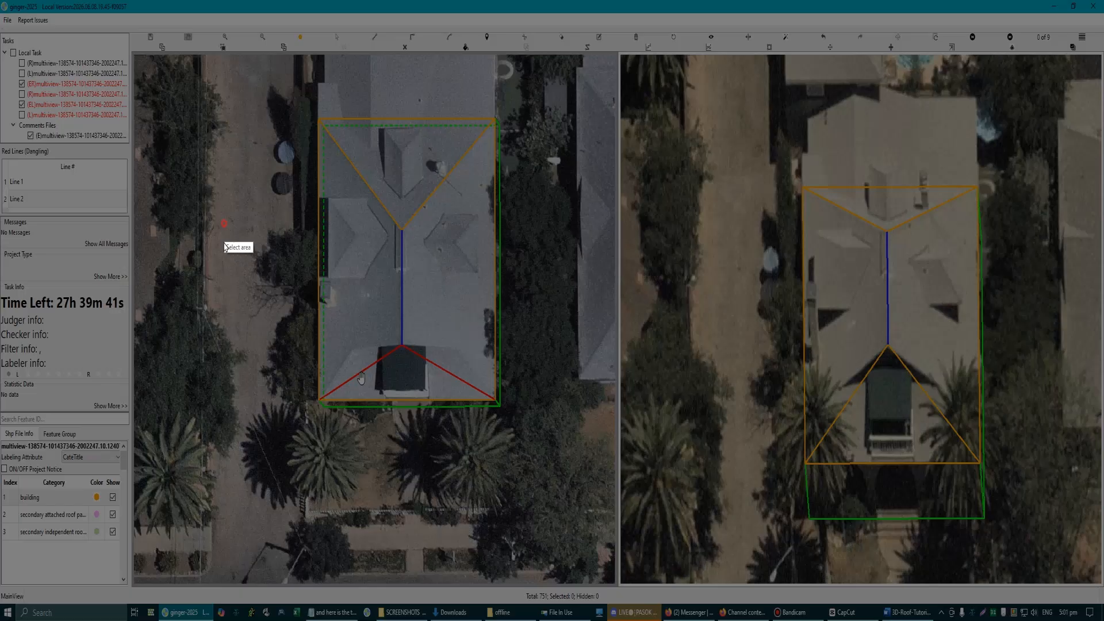
left_click_drag(224, 223, 606, 511)
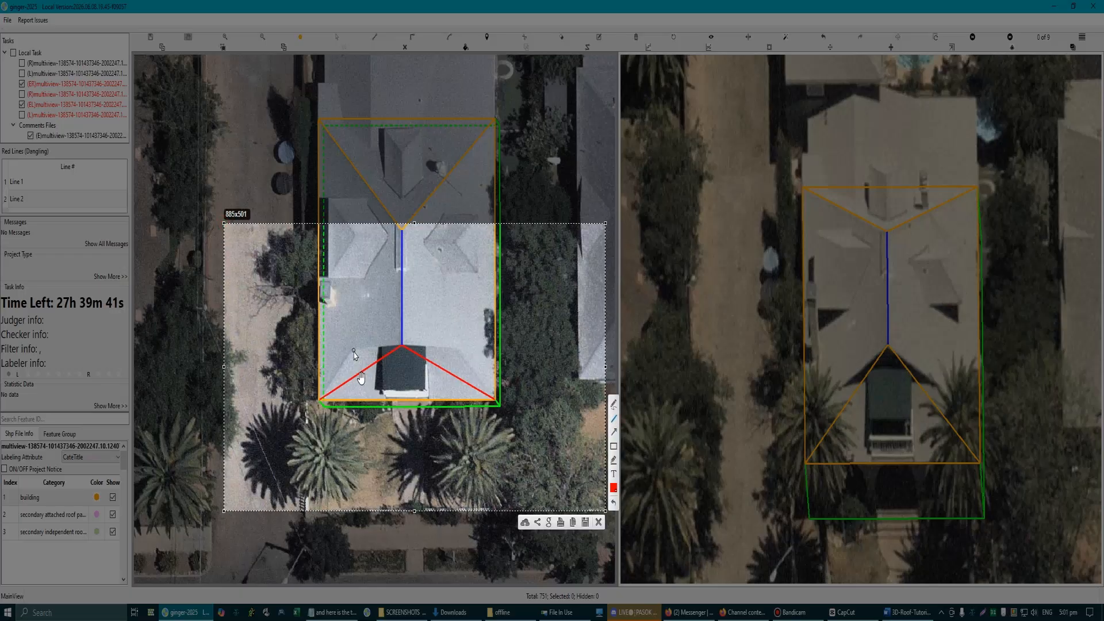
left_click_drag(354, 351, 456, 349)
left_click(599, 522)
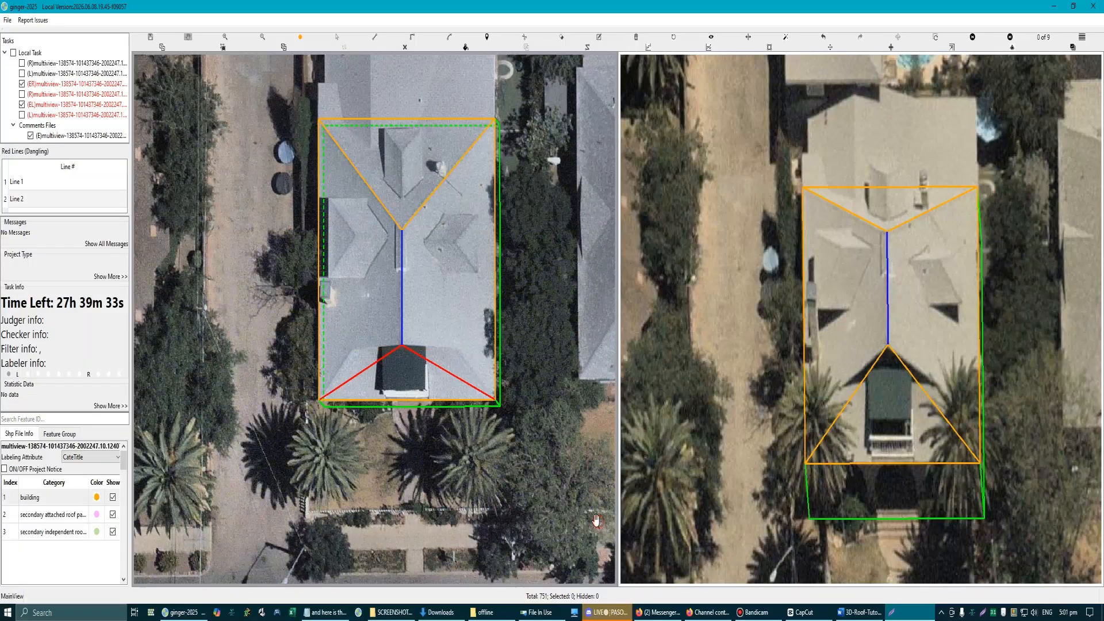
Step: Review the Jerkinhead type in the roof chart of the Word document 3D-Roof-Tutorial-2026-updated, and return to the labeling window
left_click(902, 614)
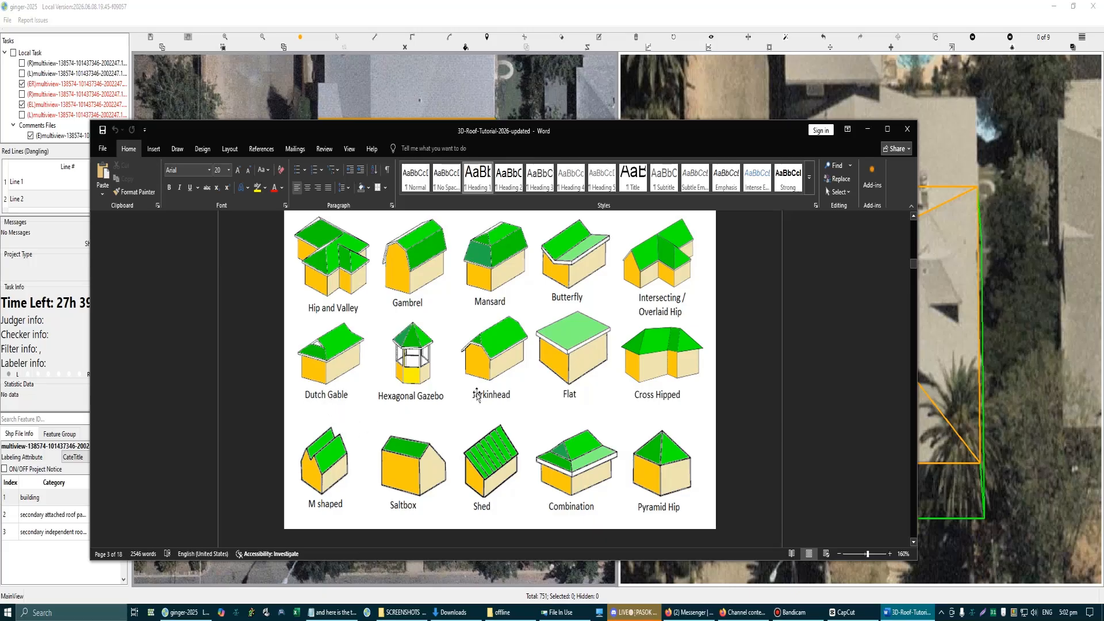
left_click(867, 128)
Step: Start a line at the peak of the front-left hip and take the front eave as its parallel reference
scroll(389, 341, "up", 2)
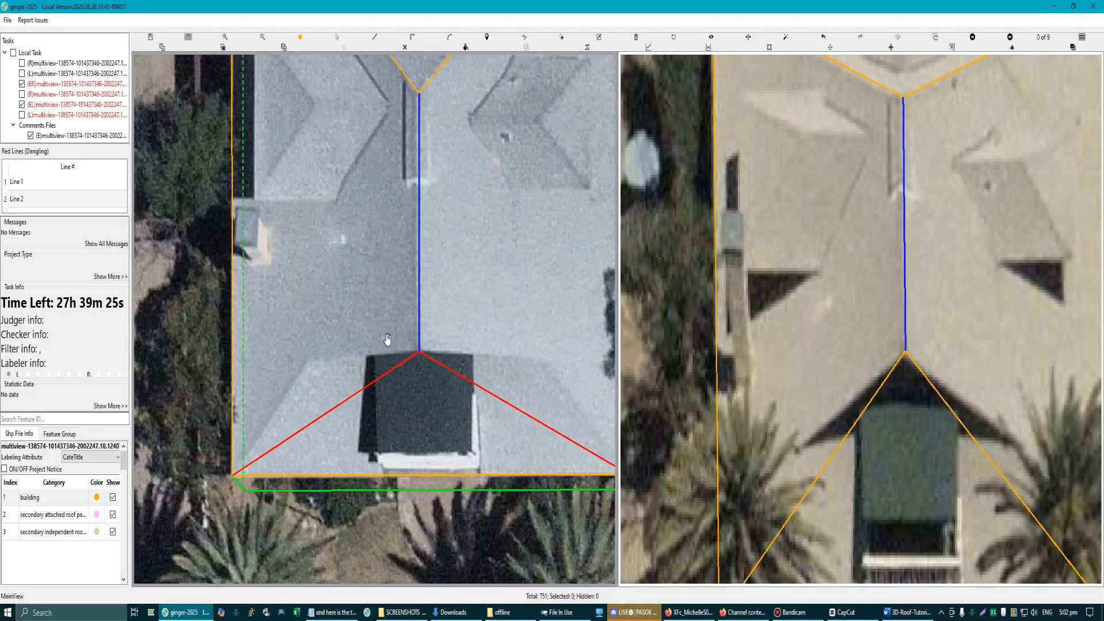
scroll(386, 344, "down", 1)
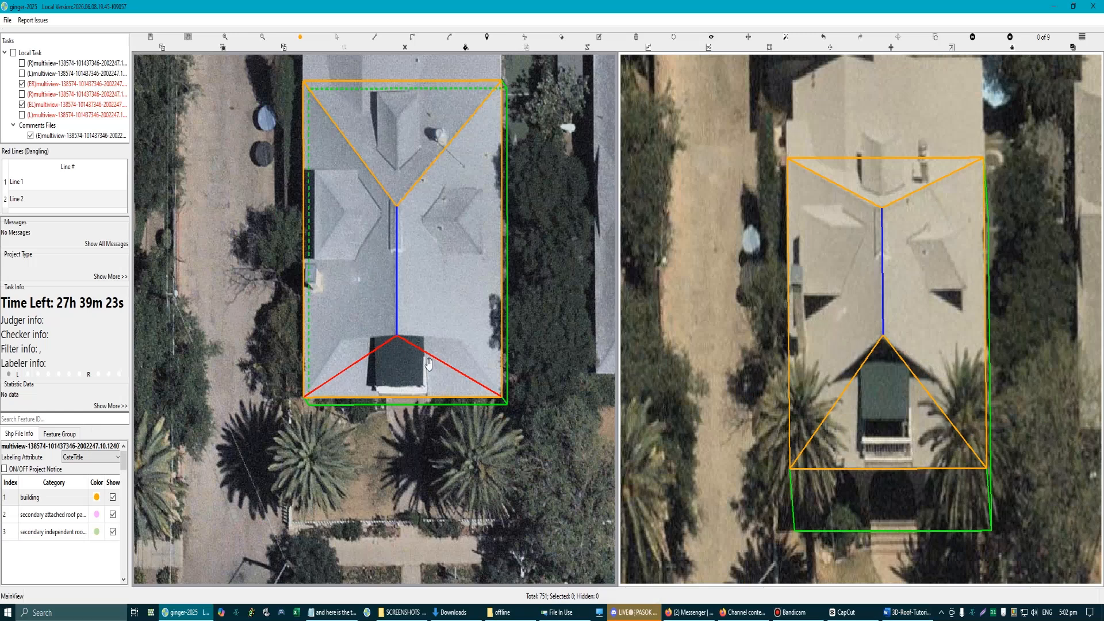
scroll(431, 363, "up", 1)
scroll(299, 350, "up", 1)
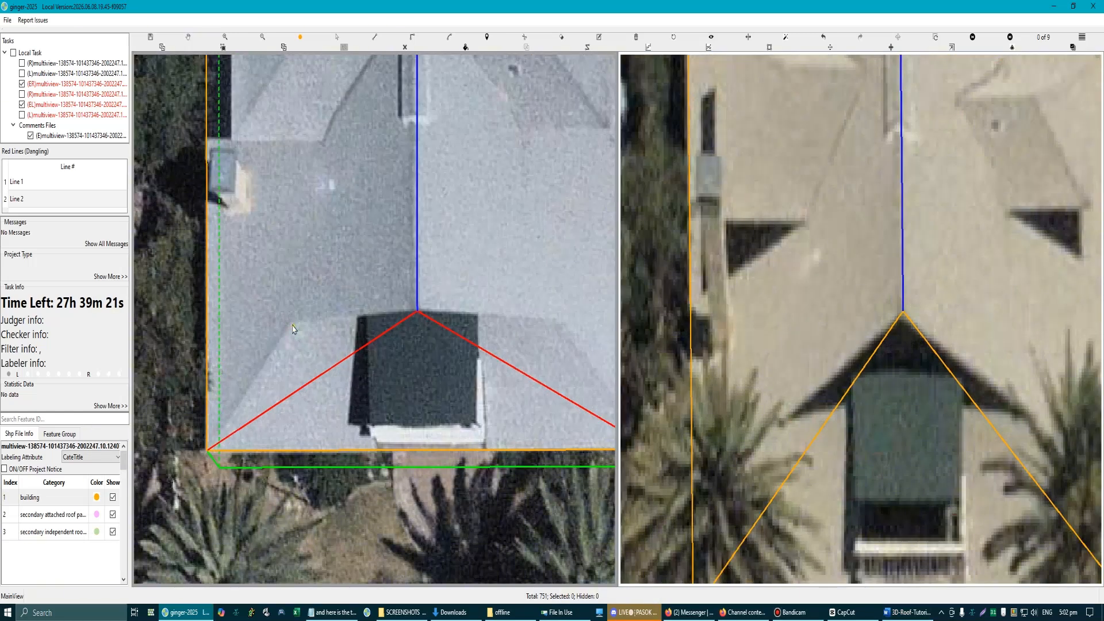
scroll(289, 334, "up", 2)
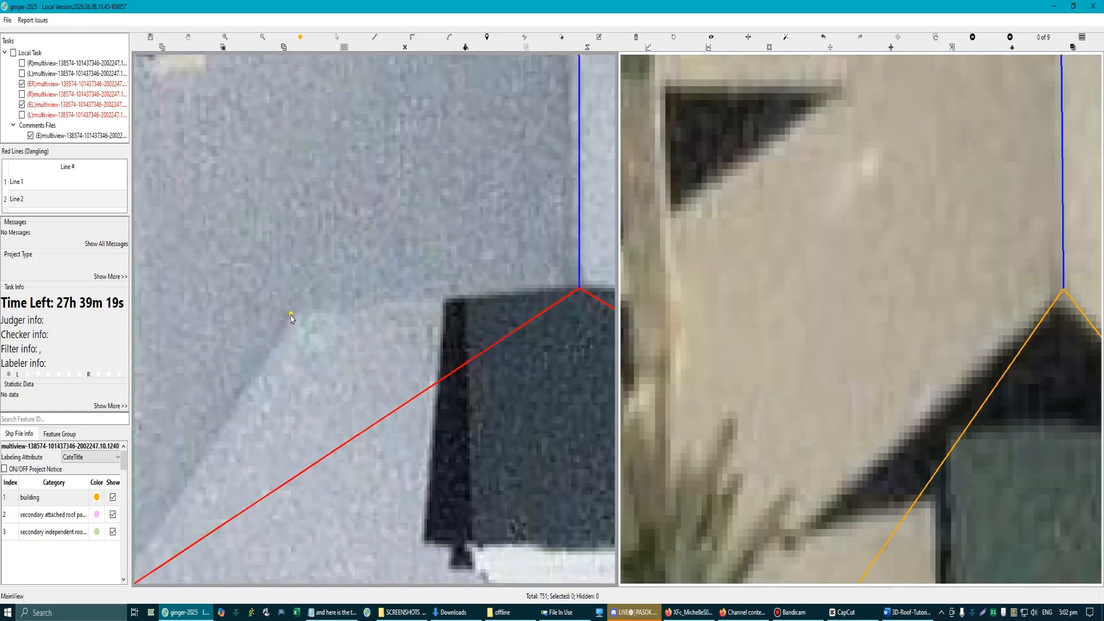
scroll(291, 316, "down", 2)
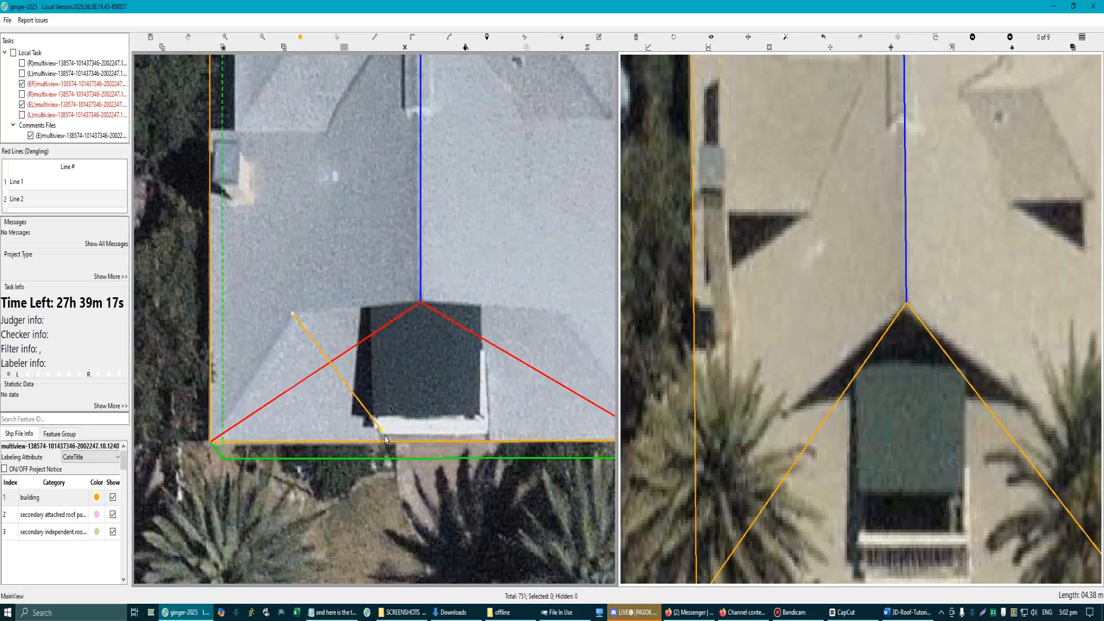
left_click(386, 440)
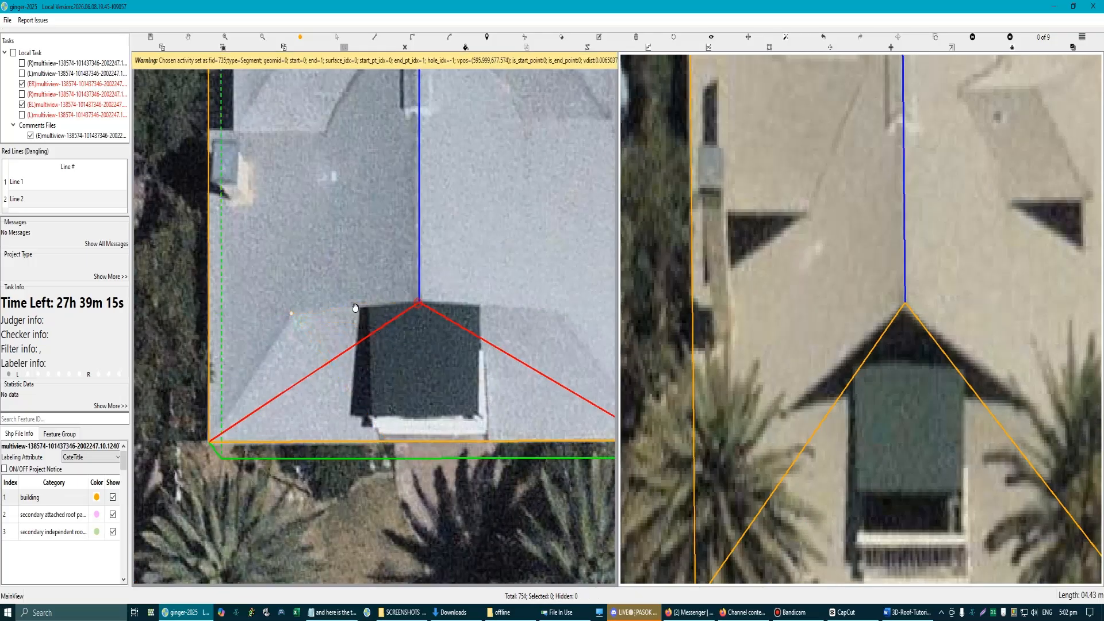
Step: Finish the line parallel to the front eave at the front-right hip's peak, about 9.65 m long
left_click_drag(416, 304, 355, 307)
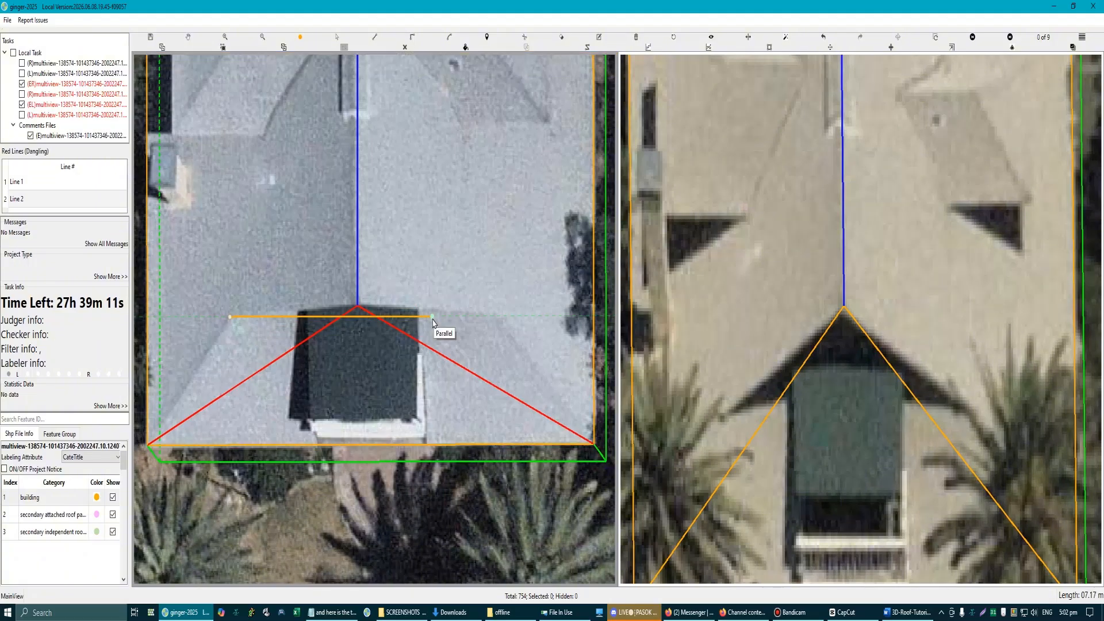
scroll(497, 323, "up", 2)
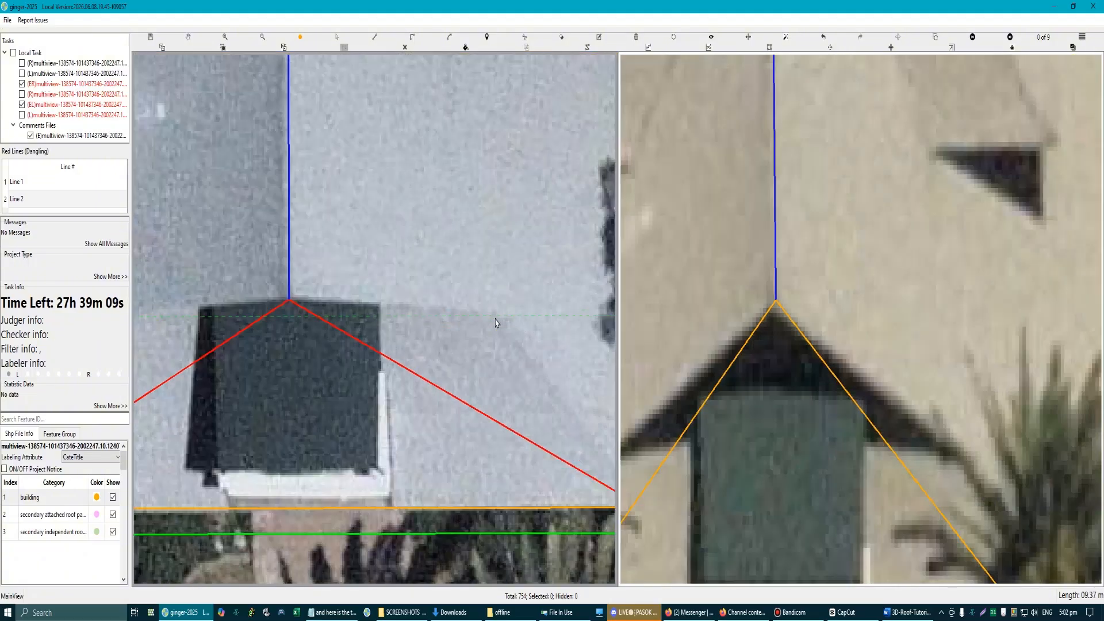
scroll(497, 323, "up", 2)
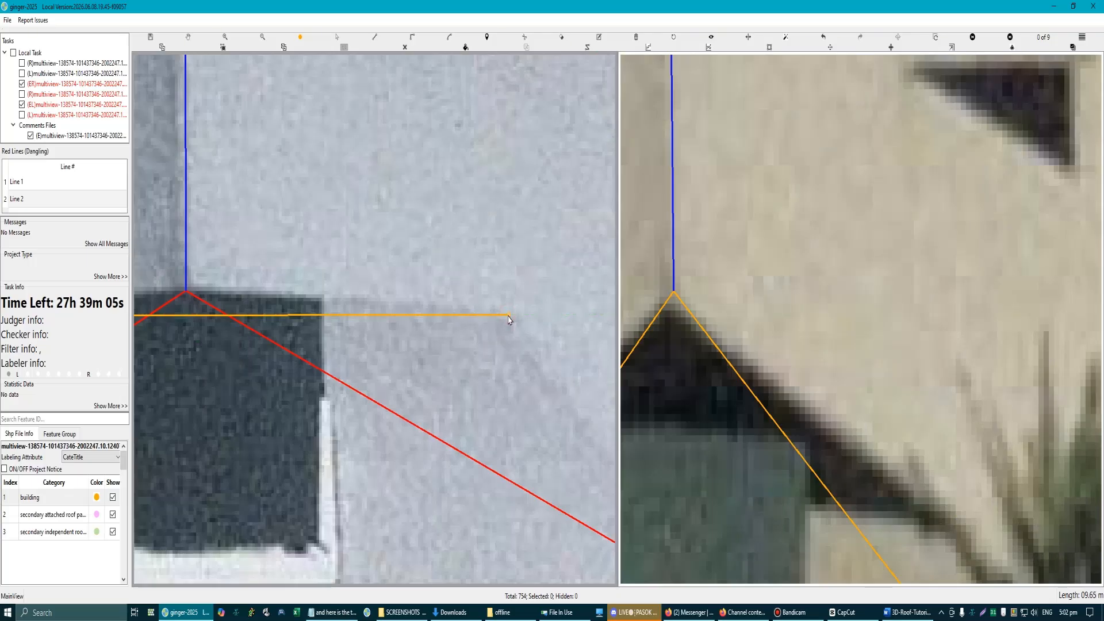
left_click(509, 320)
scroll(508, 319, "down", 3)
scroll(439, 325, "up", 2)
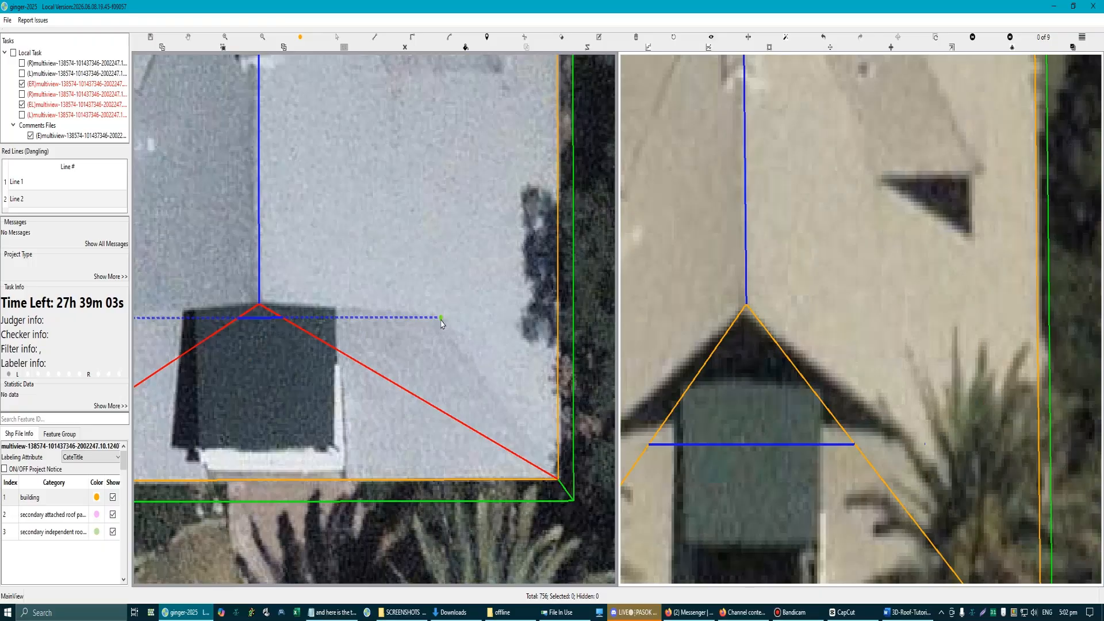
Step: Bend the two front hip lines outward so that each passes through the matching end of the horizontal cross line
scroll(442, 323, "down", 3)
scroll(303, 333, "up", 3)
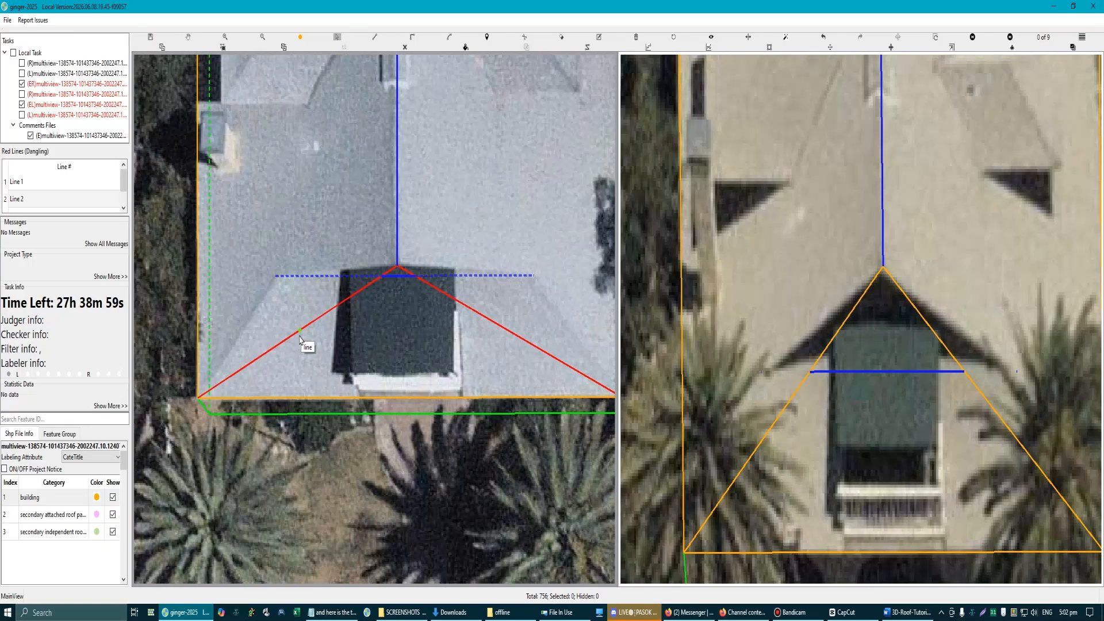
left_click_drag(299, 331, 276, 276)
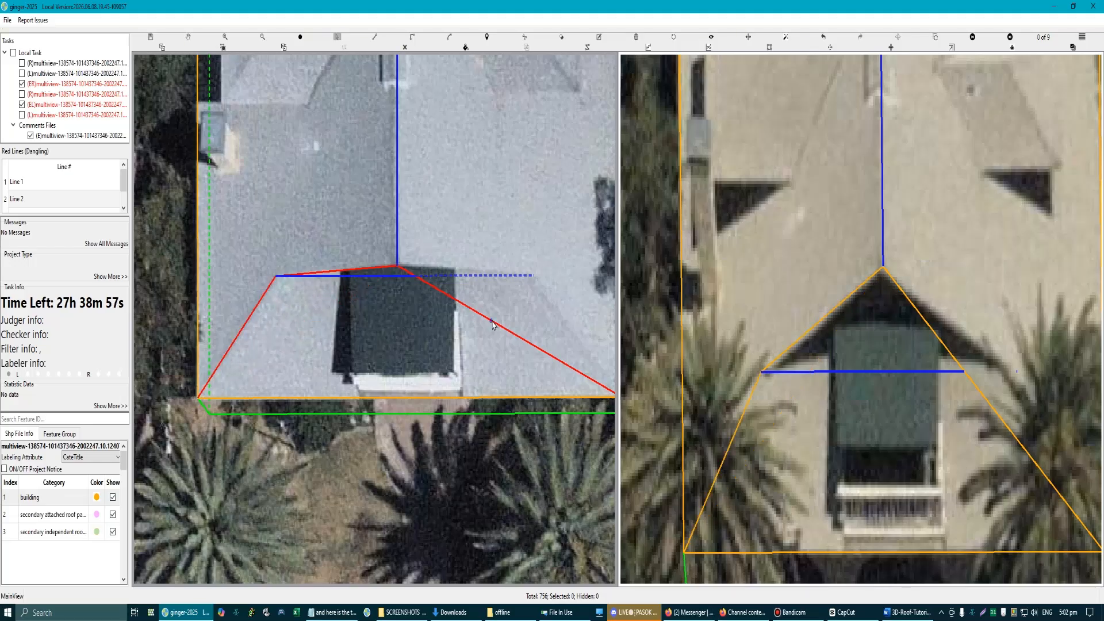
left_click_drag(493, 325, 533, 275)
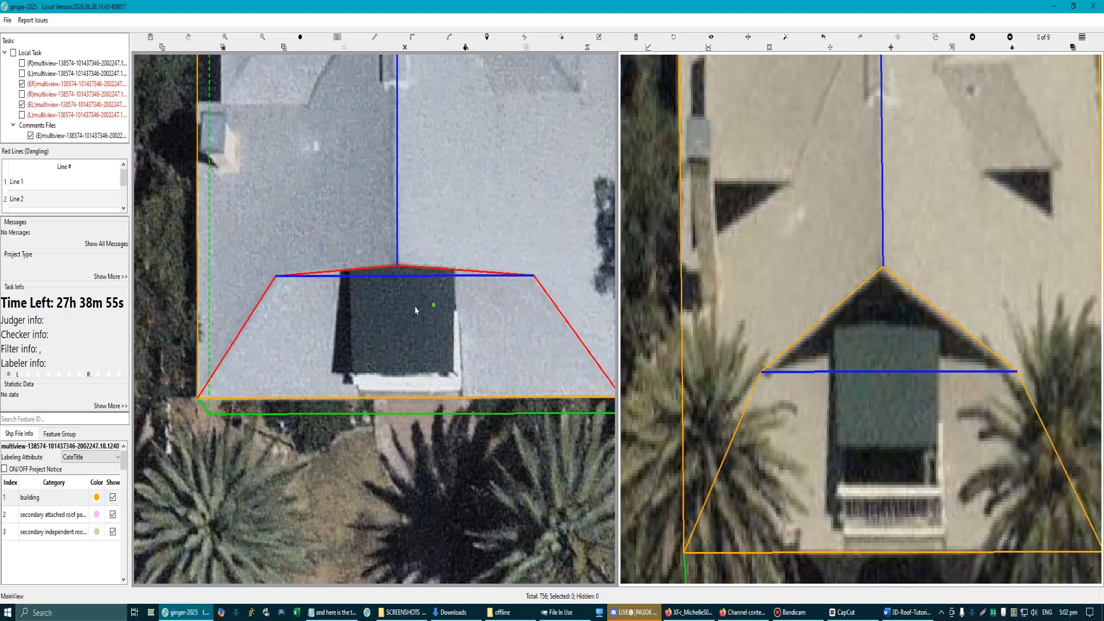
Step: Trace the triangular front gable plane in the 3D wireframe from the cross line's left end through its right end to the front ridge end
scroll(423, 287, "down", 1)
key("h")
left_click_drag(426, 260, 369, 320)
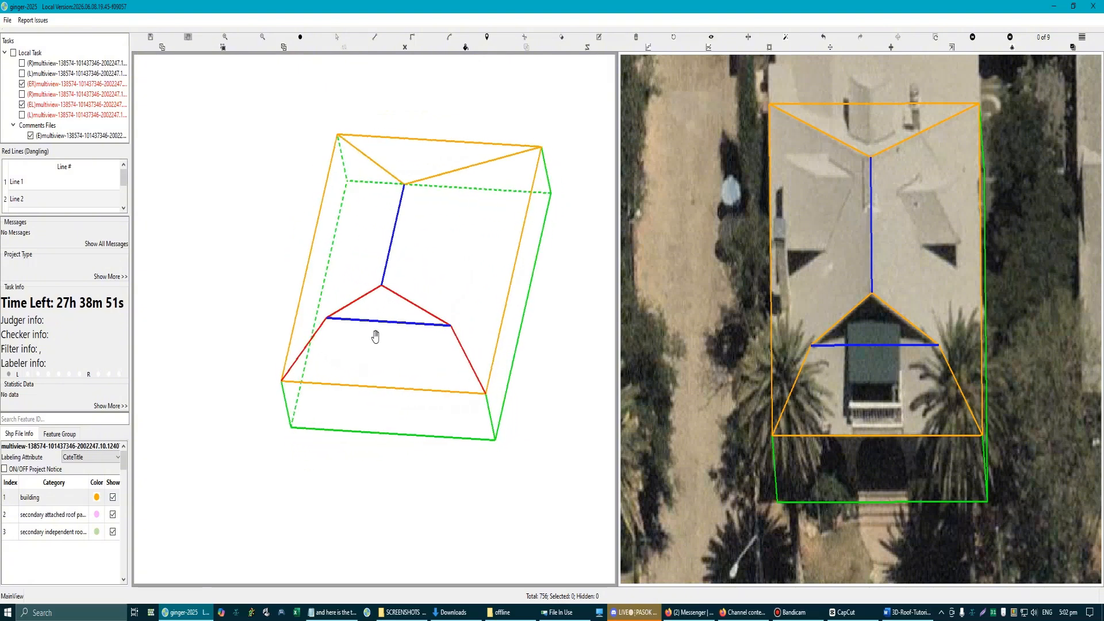
key("Escape")
key("l")
left_click(328, 318)
left_click(451, 323)
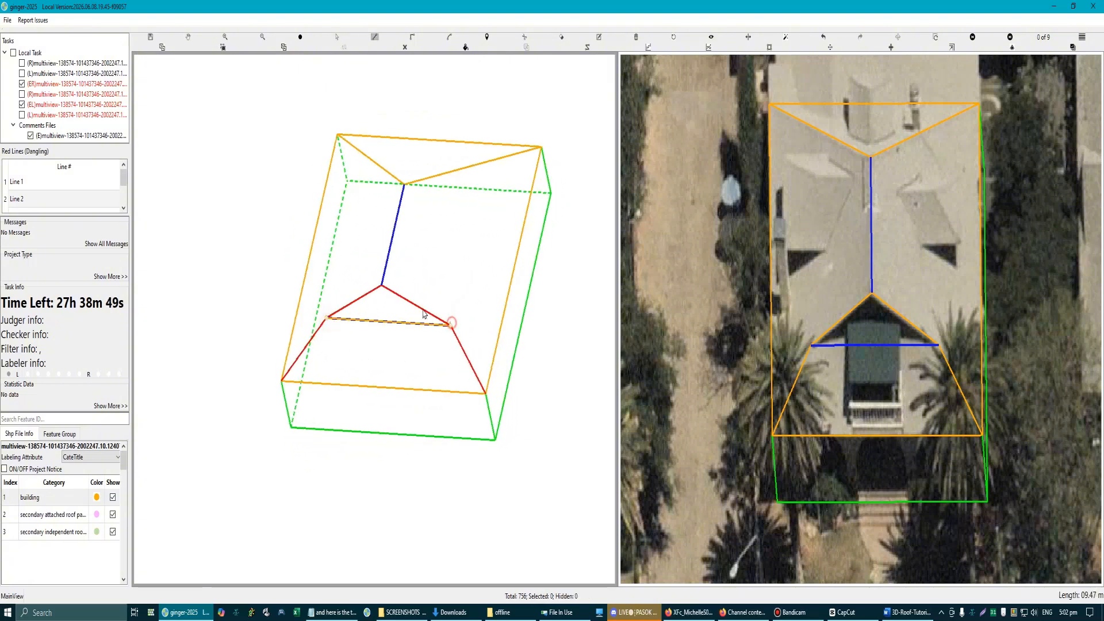
double_click(382, 286)
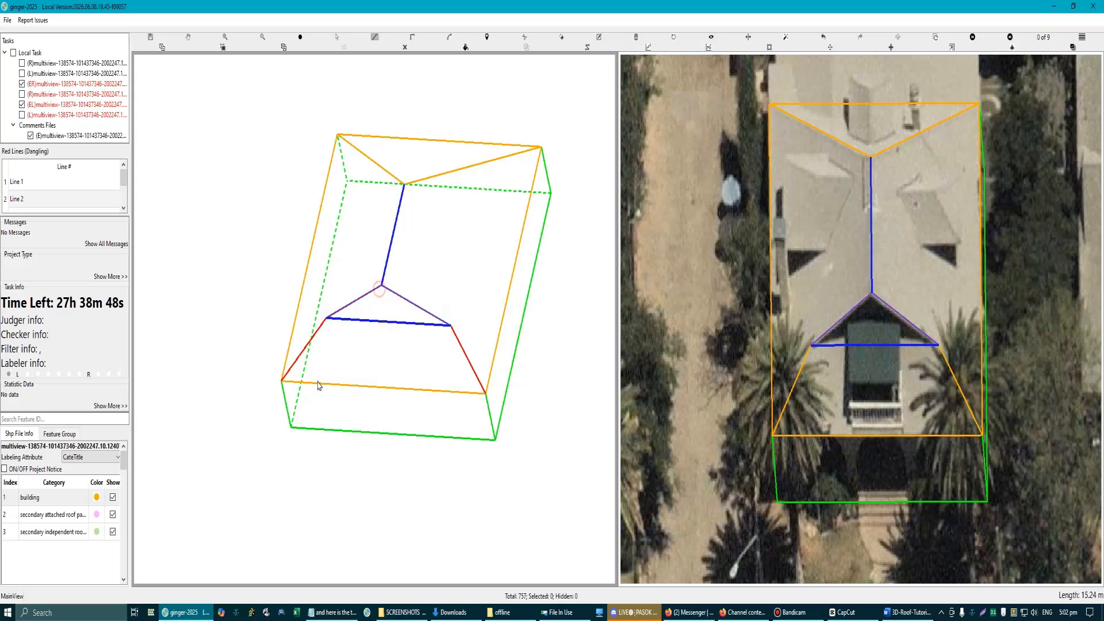
Step: Trace the lower front roof plane from the front-left corner through both ends of the cross line to the front-right corner
left_click(281, 384)
left_click(328, 318)
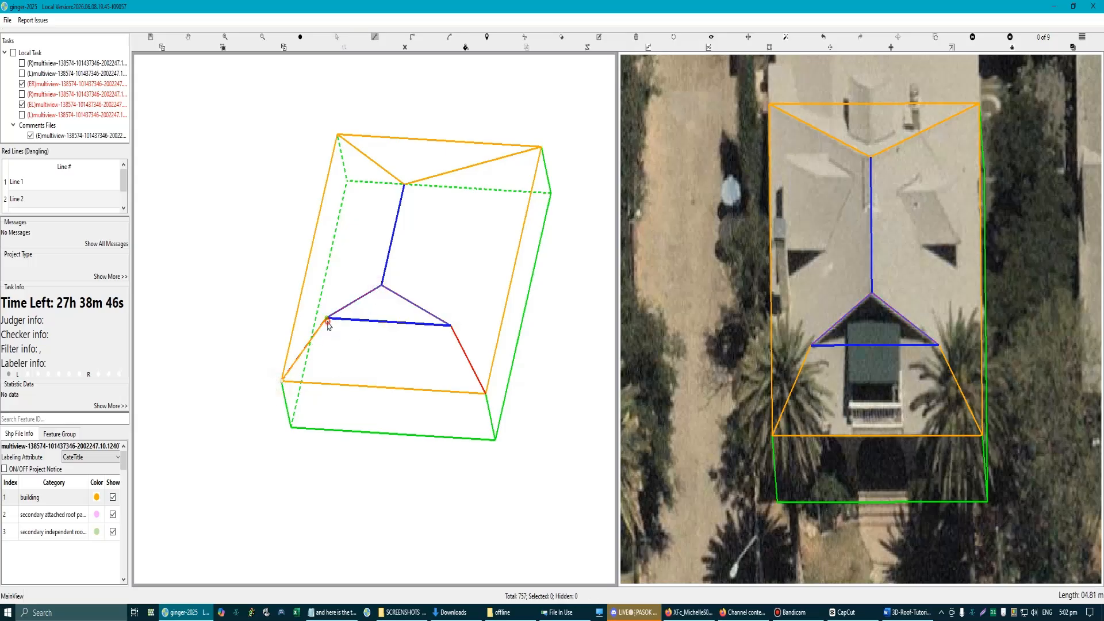
left_click(451, 325)
double_click(486, 394)
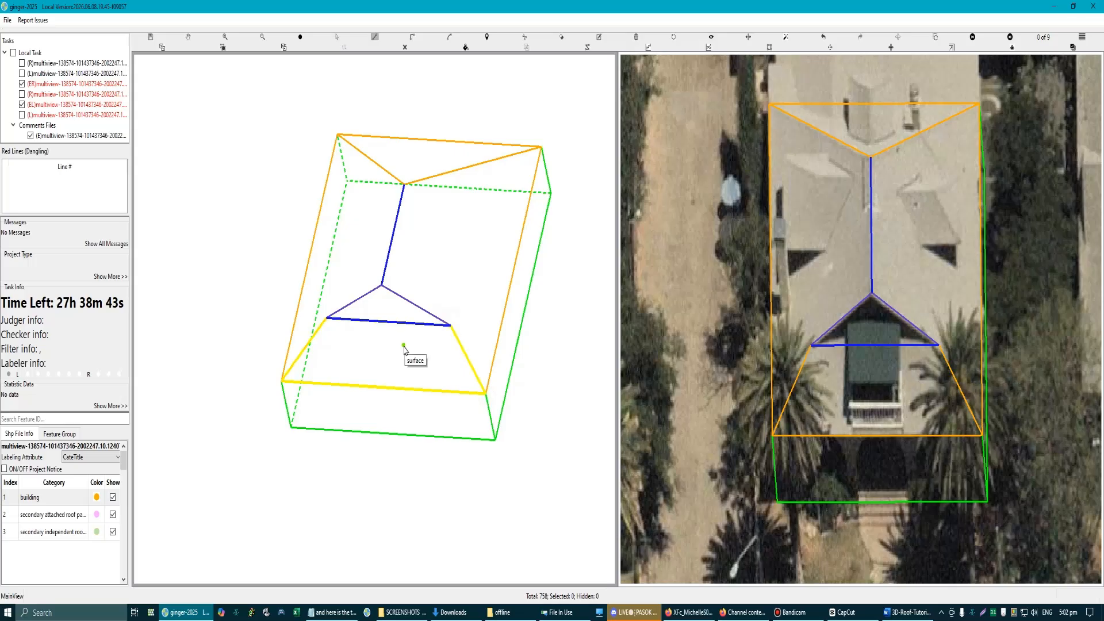
Step: Select the triangular front gable plane and clear the blue line marking from the main ridge and the cross line
scroll(404, 345, "up", 3)
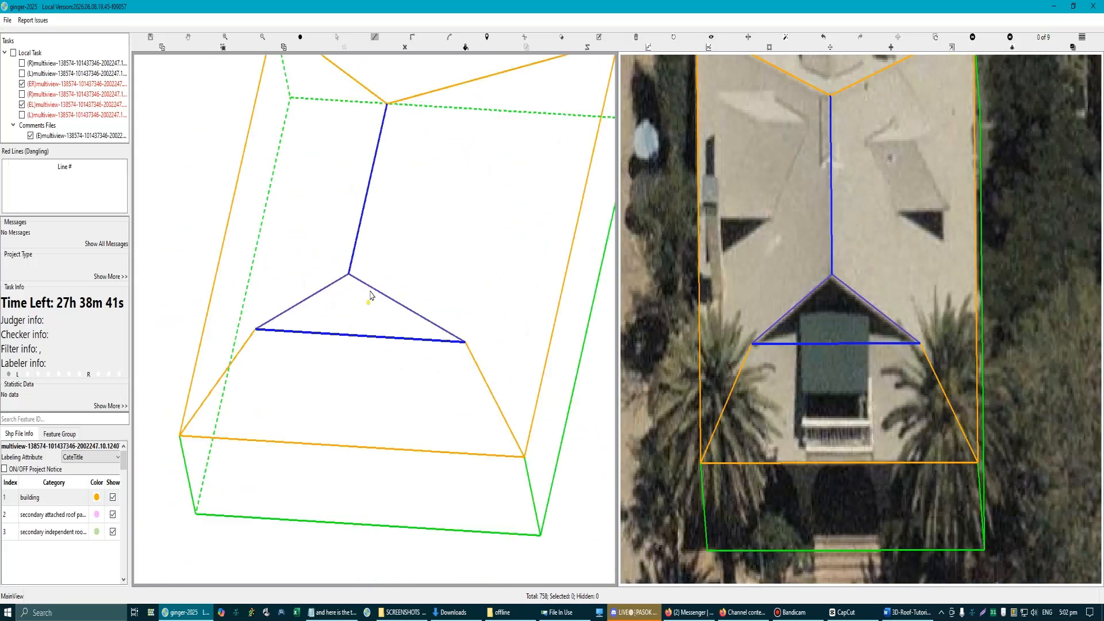
scroll(370, 295, "up", 2)
scroll(357, 355, "down", 5)
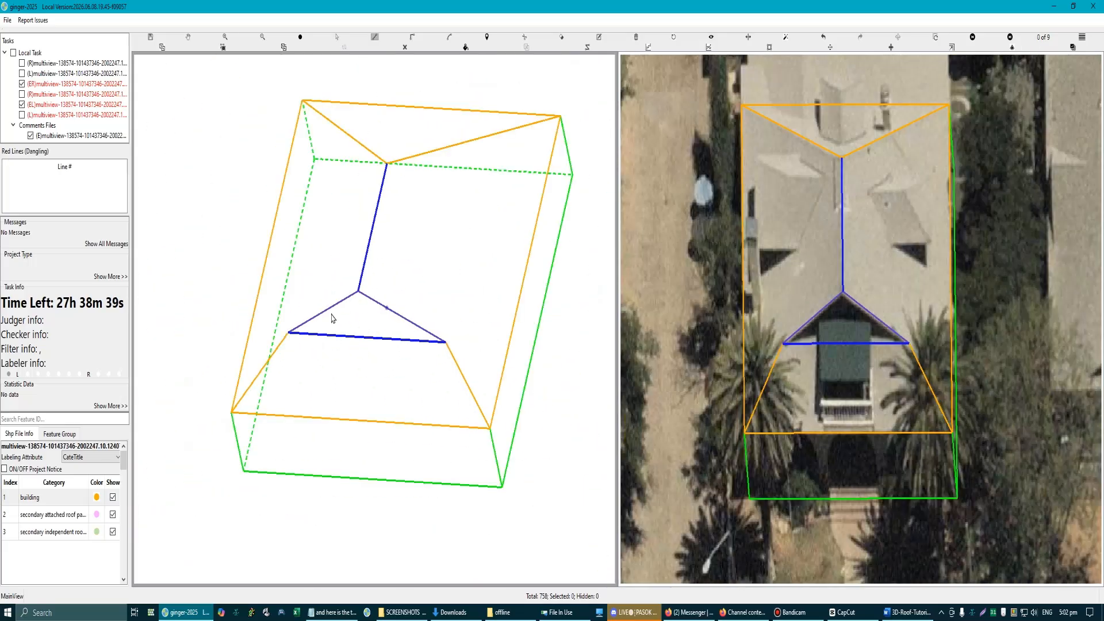
scroll(370, 317, "up", 3)
left_click(371, 317)
scroll(377, 320, "down", 2)
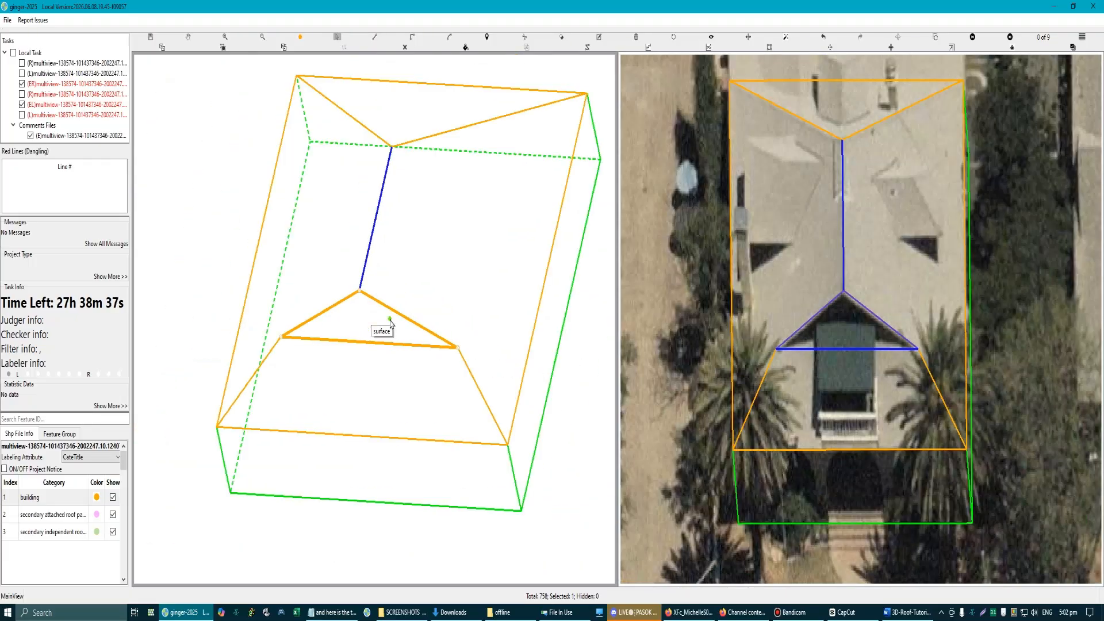
left_click(406, 49)
Step: Examine the triangular front gable plane and its neighbouring roof planes in the 3D wireframe, selecting the triangle
scroll(372, 308, "up", 3)
scroll(368, 317, "down", 1)
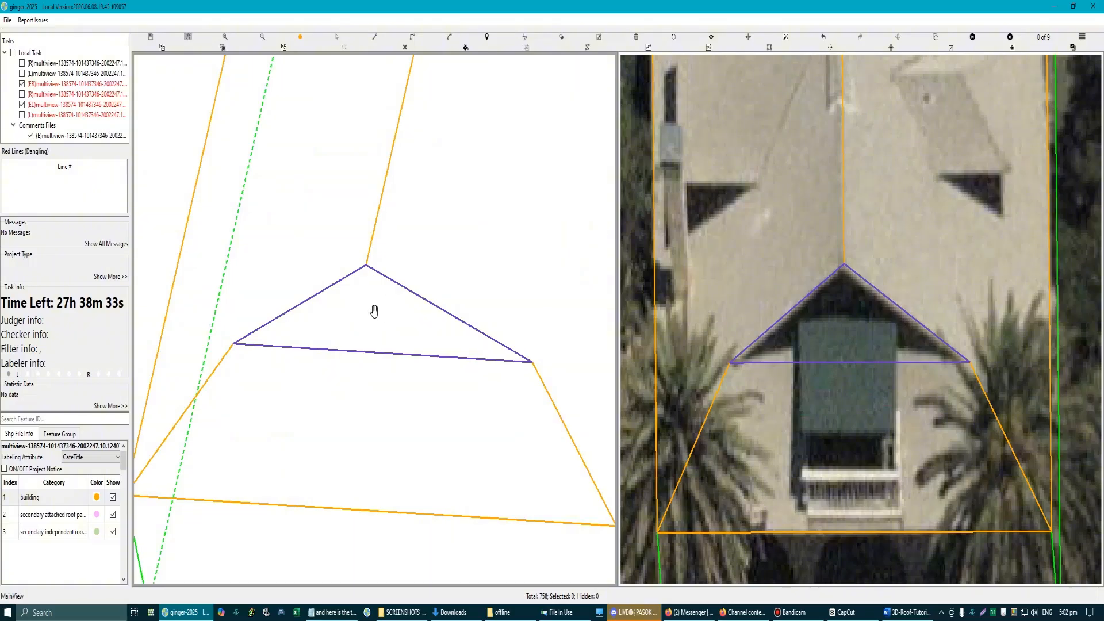
scroll(375, 315, "down", 2)
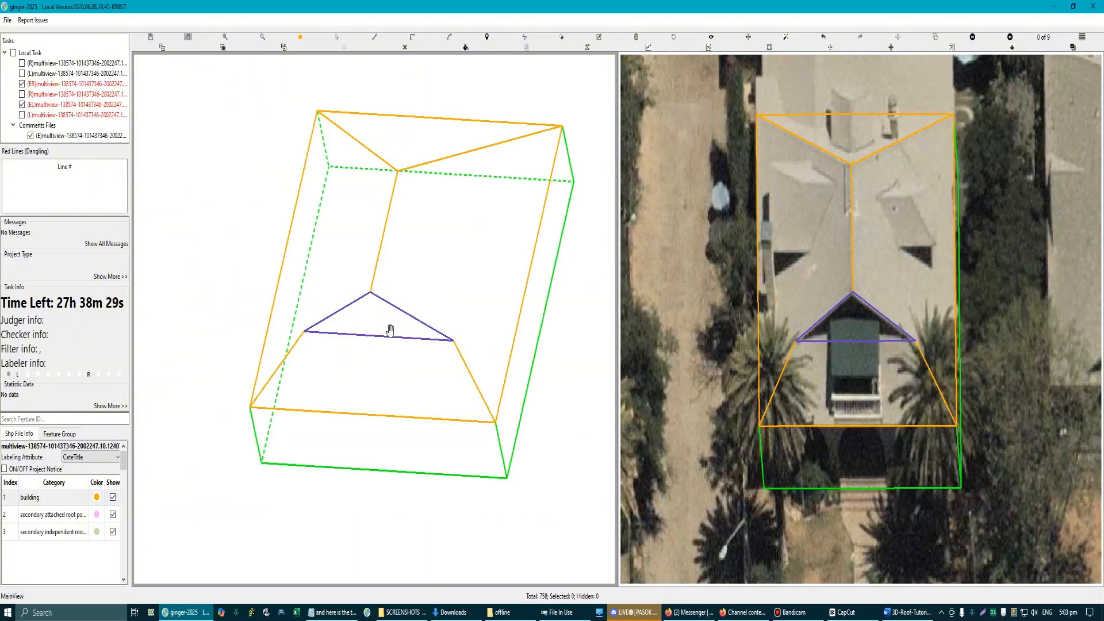
scroll(385, 324, "up", 2)
scroll(377, 322, "down", 2)
scroll(368, 320, "up", 1)
scroll(376, 322, "down", 2)
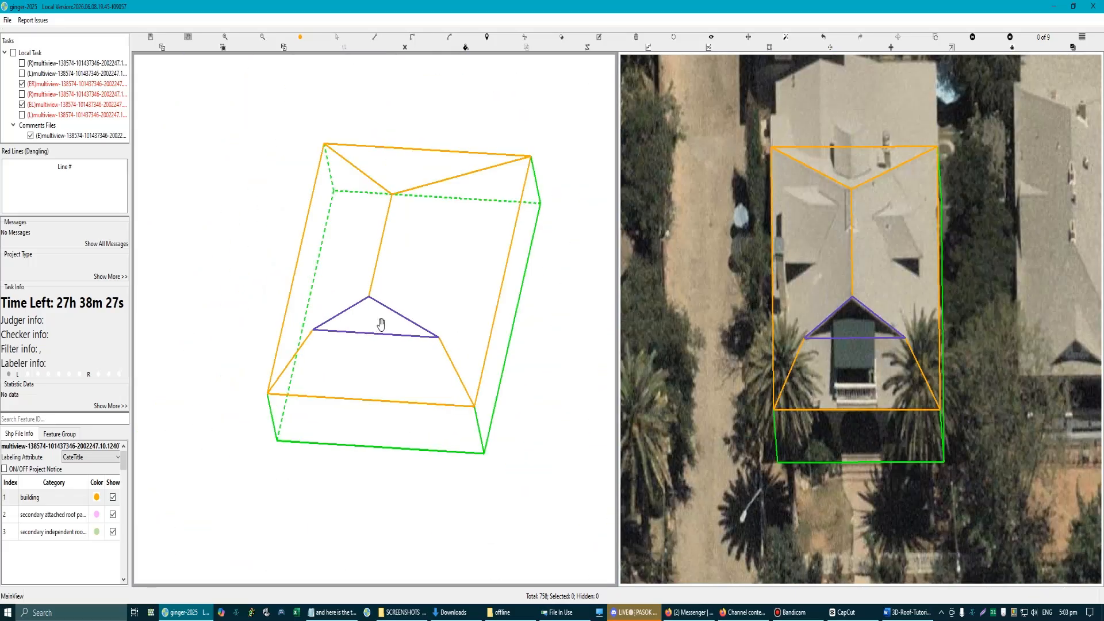
scroll(379, 325, "up", 1)
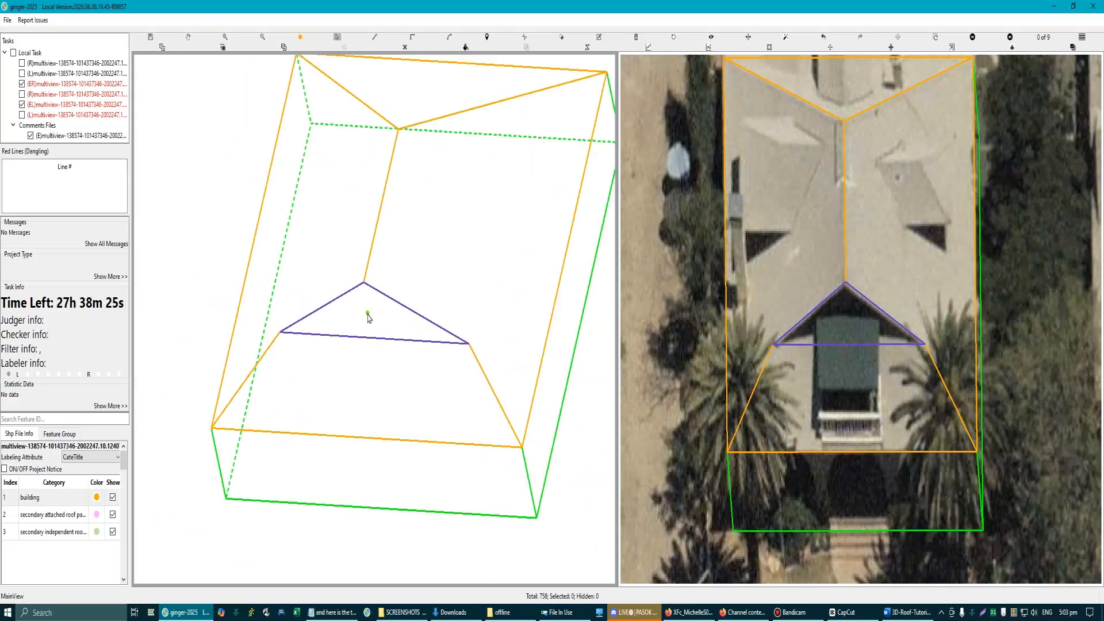
left_click(368, 315)
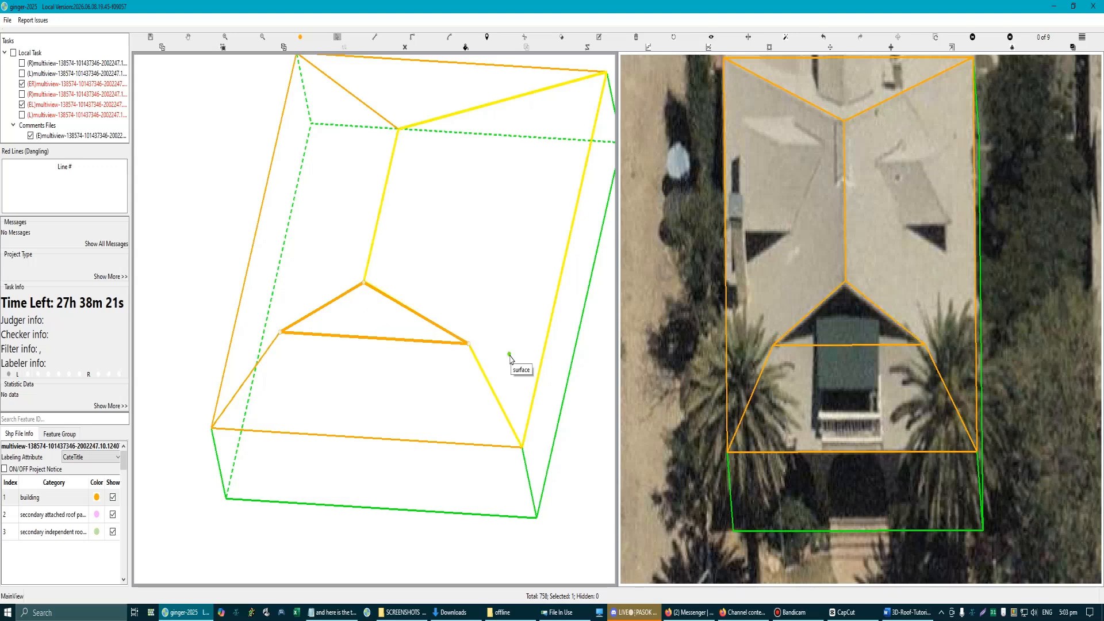
scroll(424, 385, "down", 3)
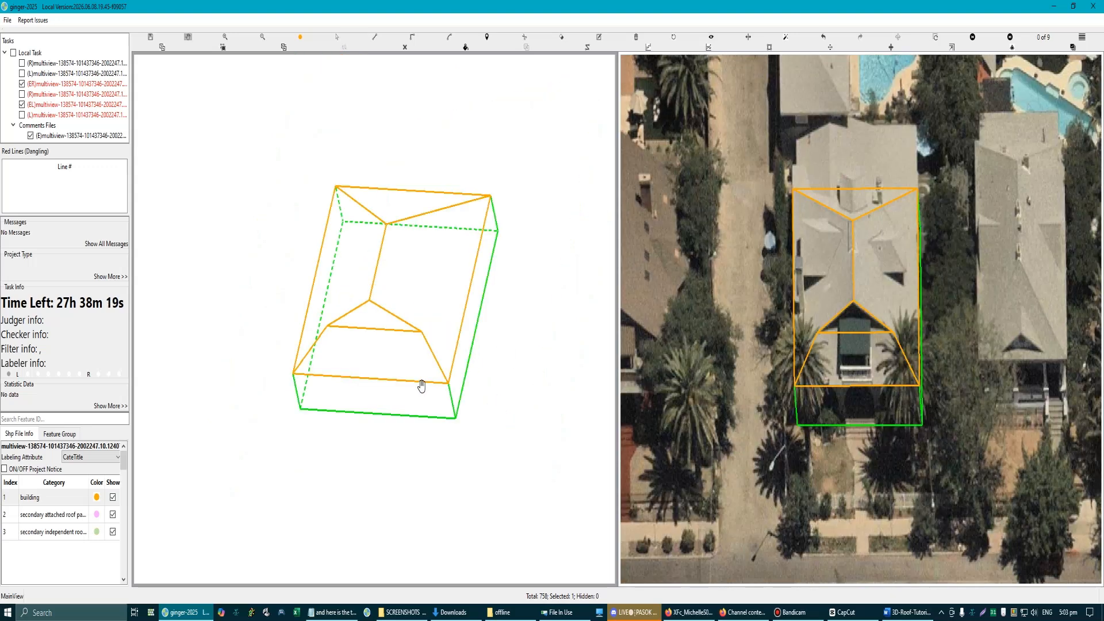
Step: Inspect the front gable in the shaded 3D model from a tilted view, and return to the outline over the aerial photos
key("Escape")
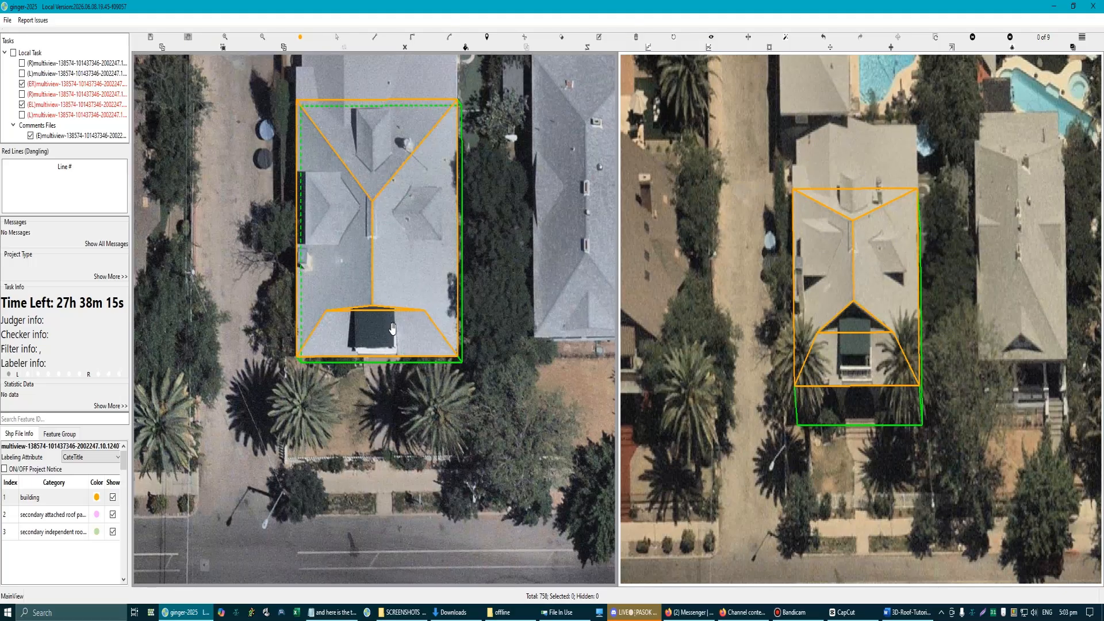
scroll(393, 330, "down", 3)
scroll(389, 331, "up", 2)
left_click_drag(358, 318, 361, 308)
left_click(370, 313)
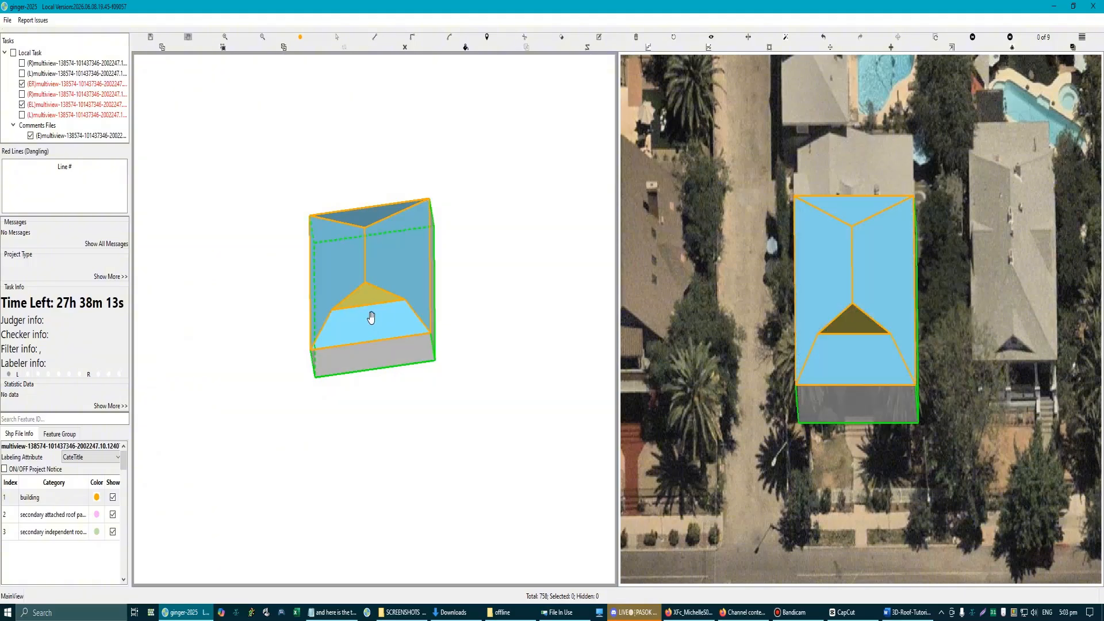
scroll(345, 297, "up", 2)
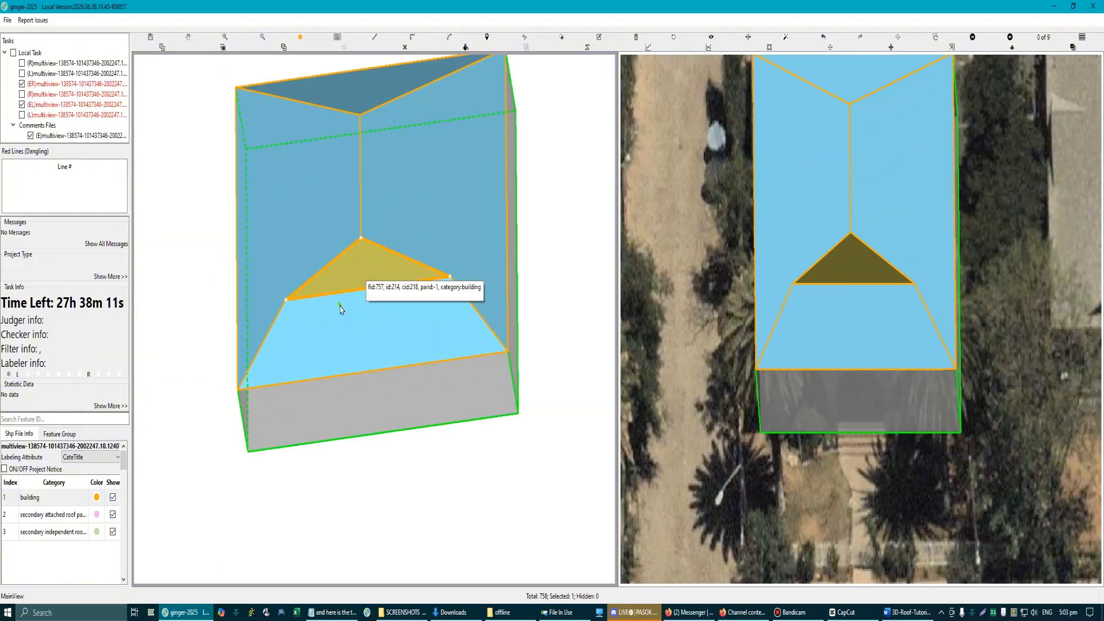
key("Escape")
scroll(339, 305, "down", 2)
key("space")
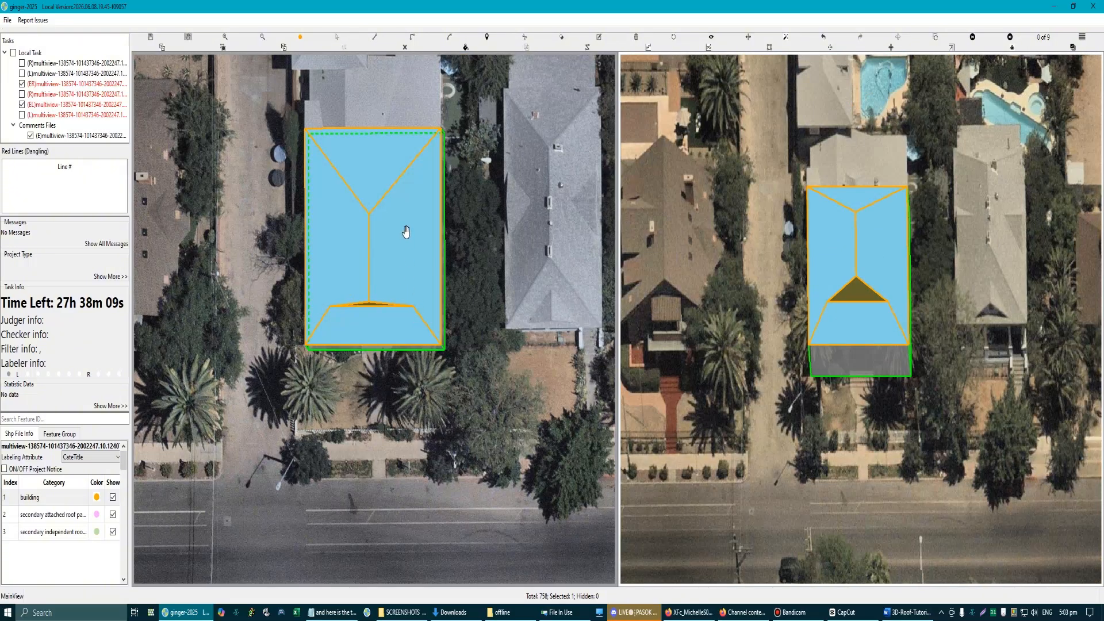
left_click_drag(406, 232, 405, 276)
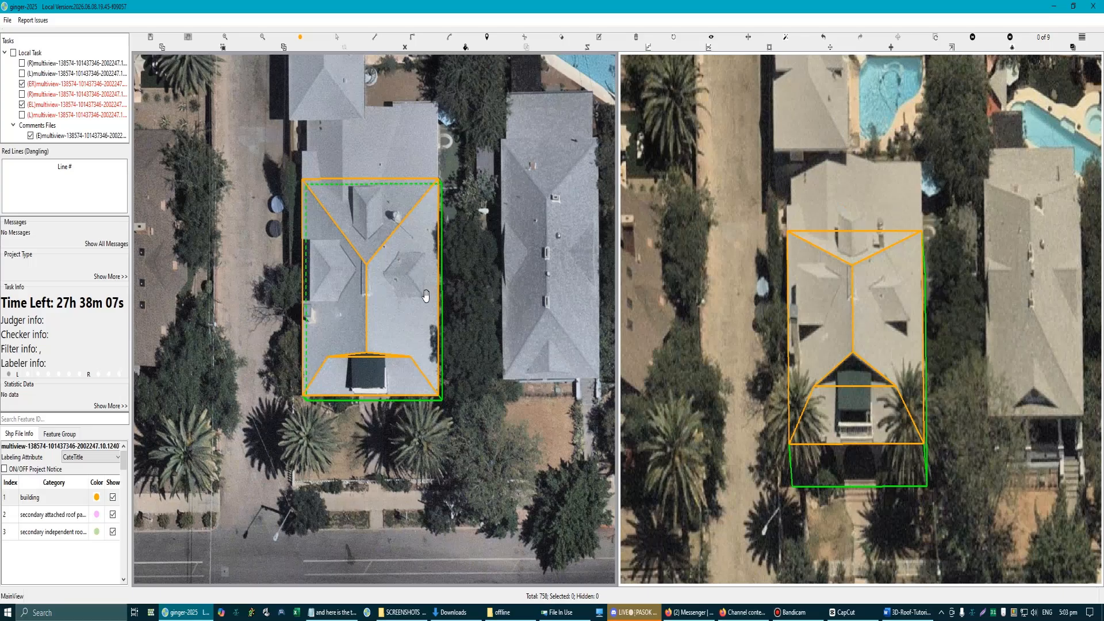
Step: Review the Hip and Valley type in the roof chart of the Word document 3D-Roof-Tutorial-2026-updated, and return to the labeling window
scroll(392, 202, "up", 2)
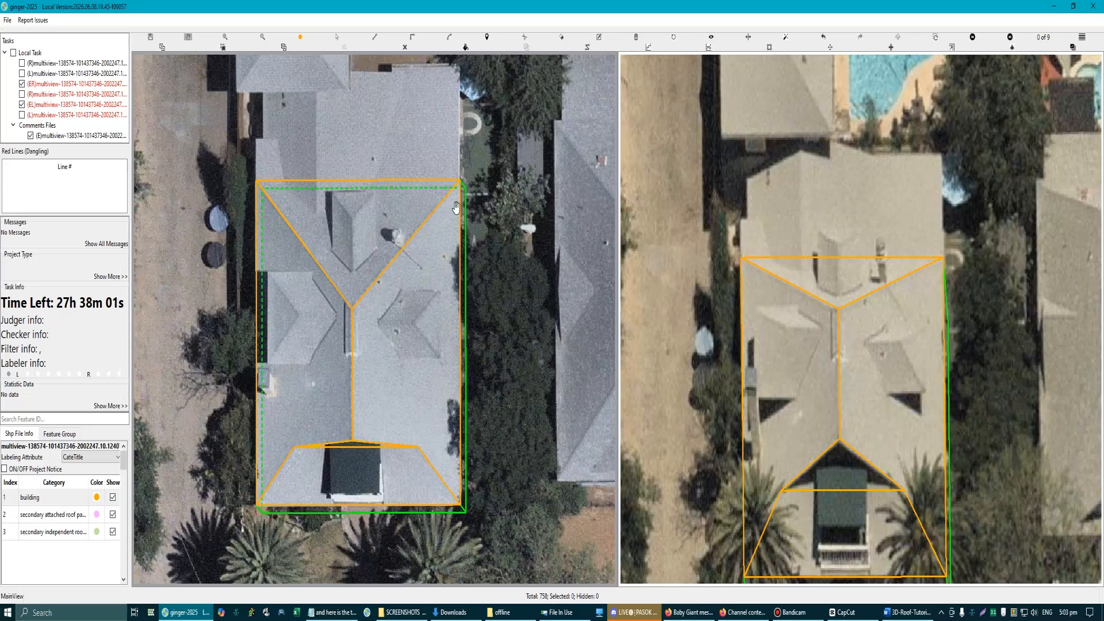
left_click(915, 616)
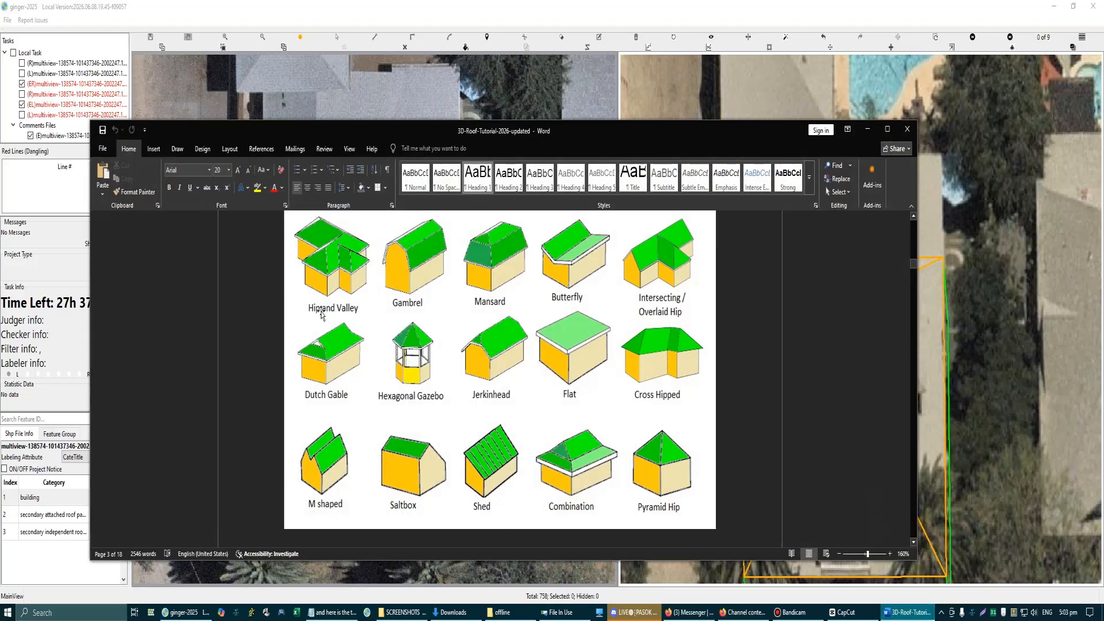
left_click(868, 128)
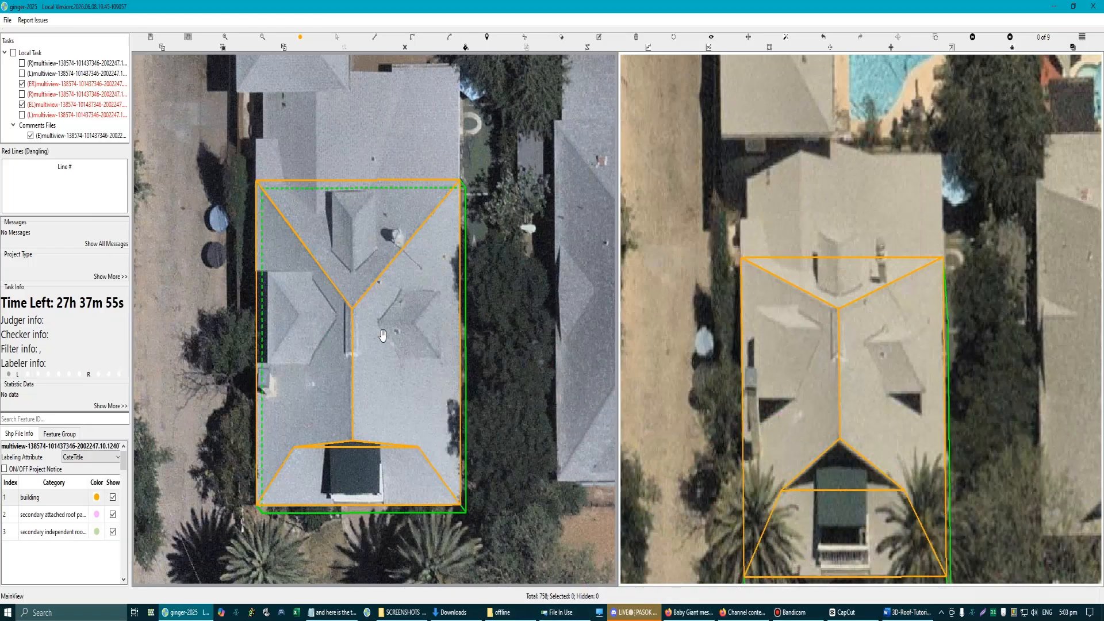
Step: Draw a ridge line about 2.9 m long on the left dormer, ending at its tip beside the main ridge
scroll(361, 344, "up", 3)
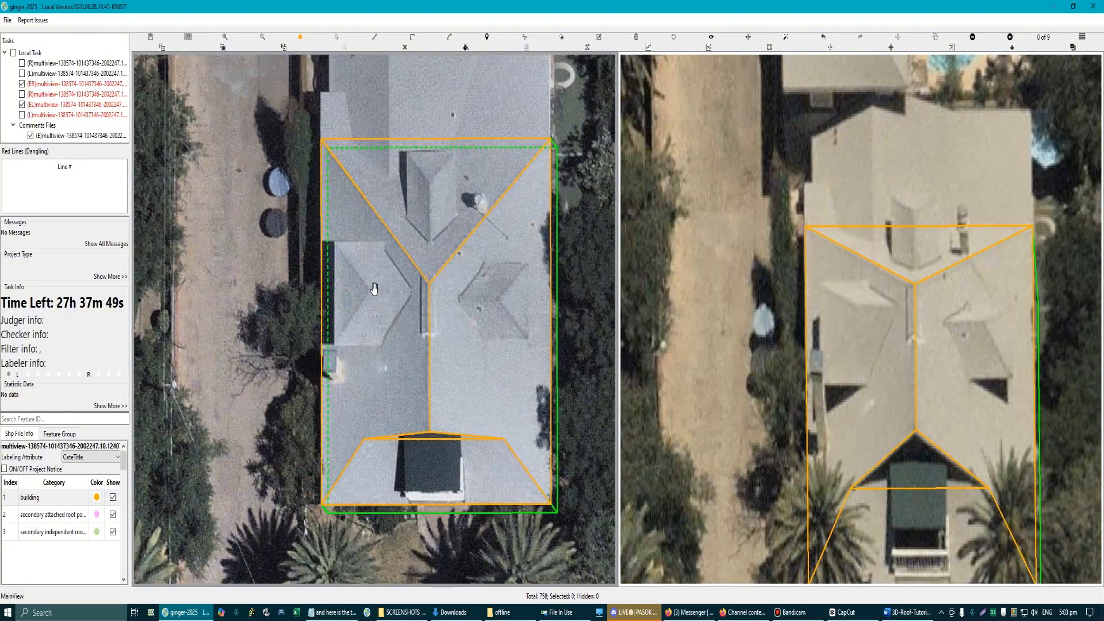
scroll(410, 304, "up", 1)
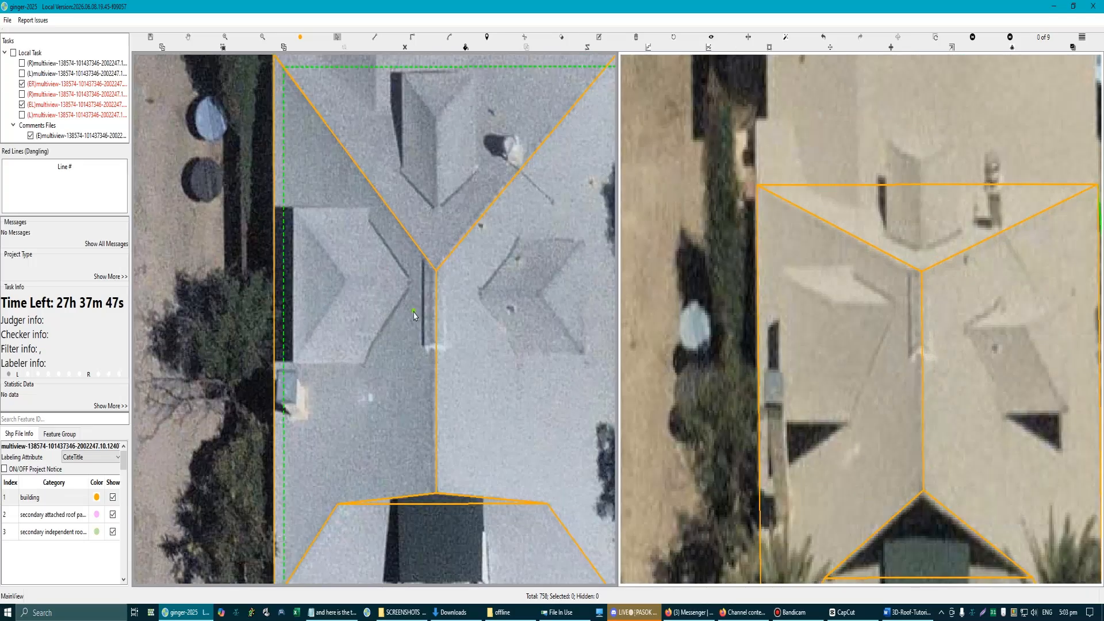
scroll(411, 288, "up", 1)
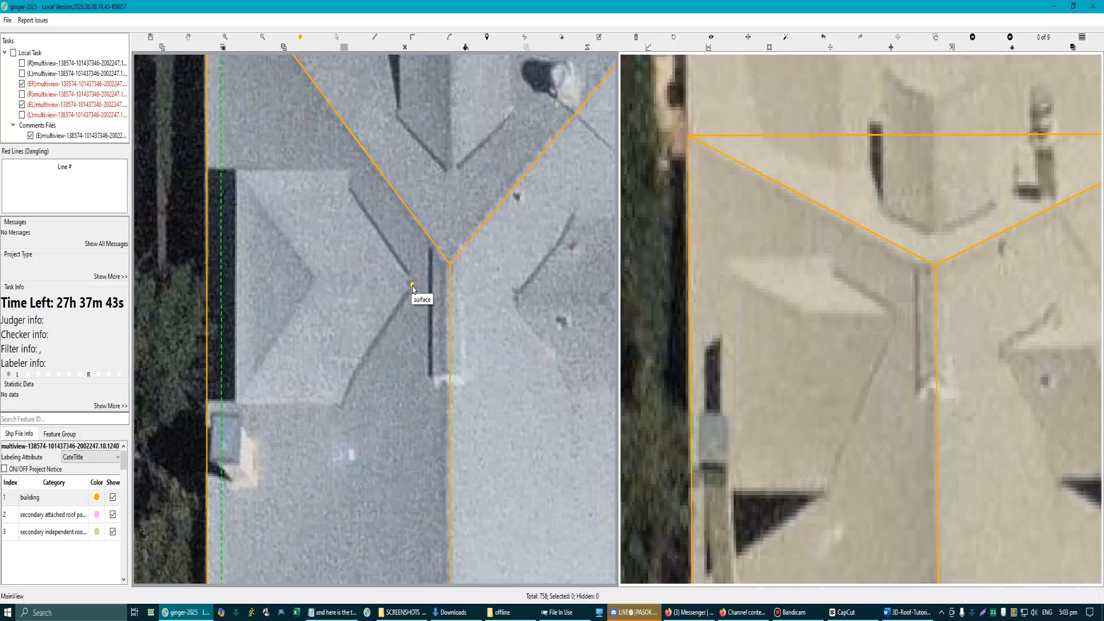
scroll(412, 286, "down", 3)
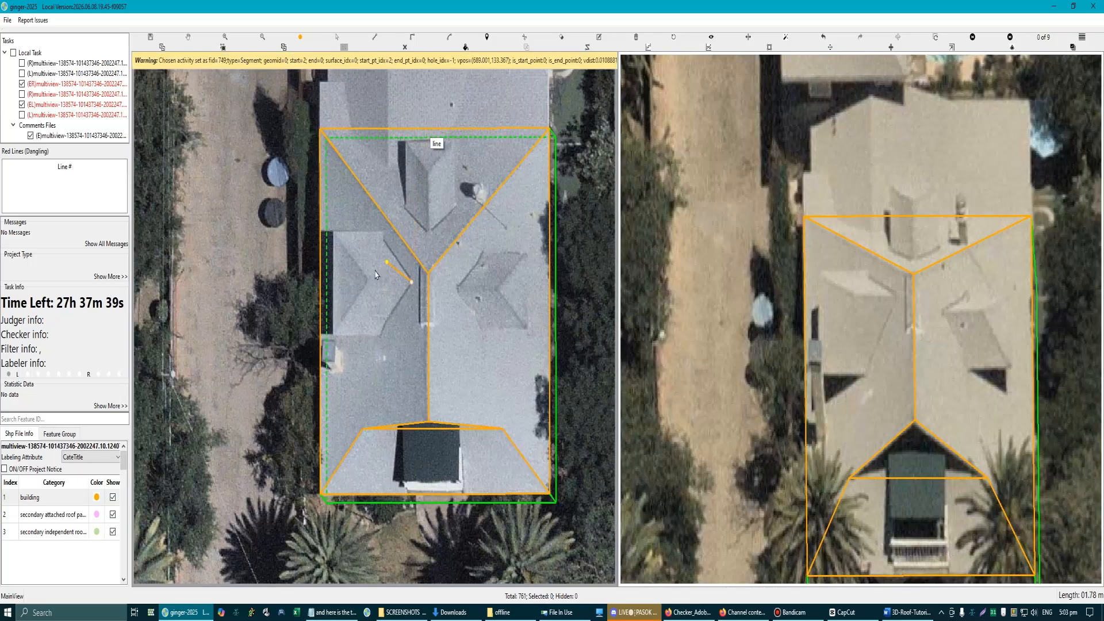
scroll(374, 286, "up", 3)
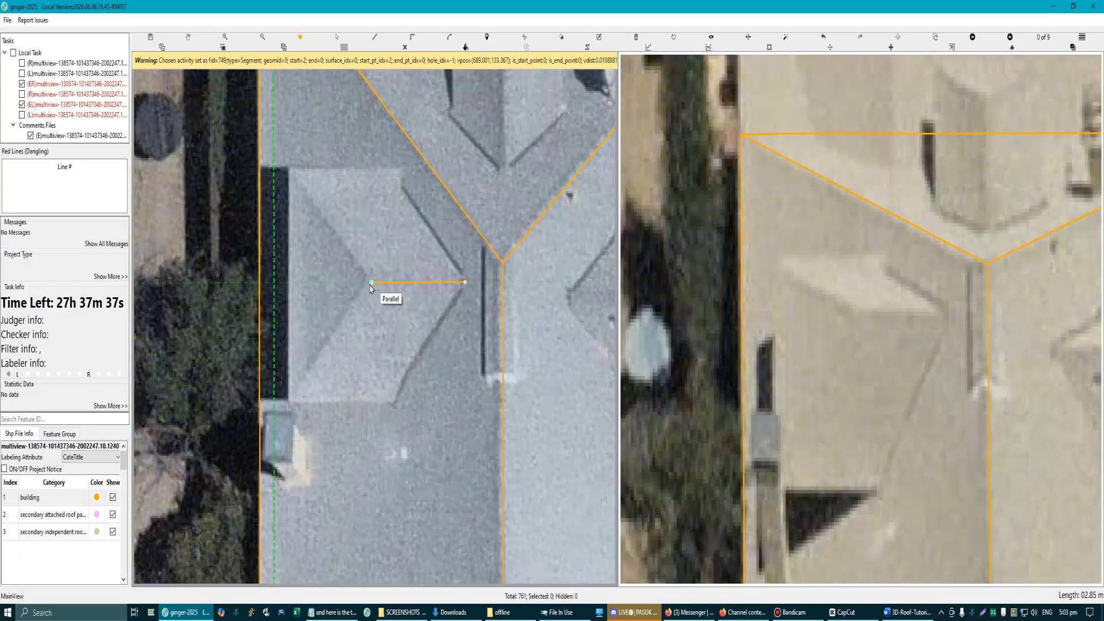
left_click(369, 283)
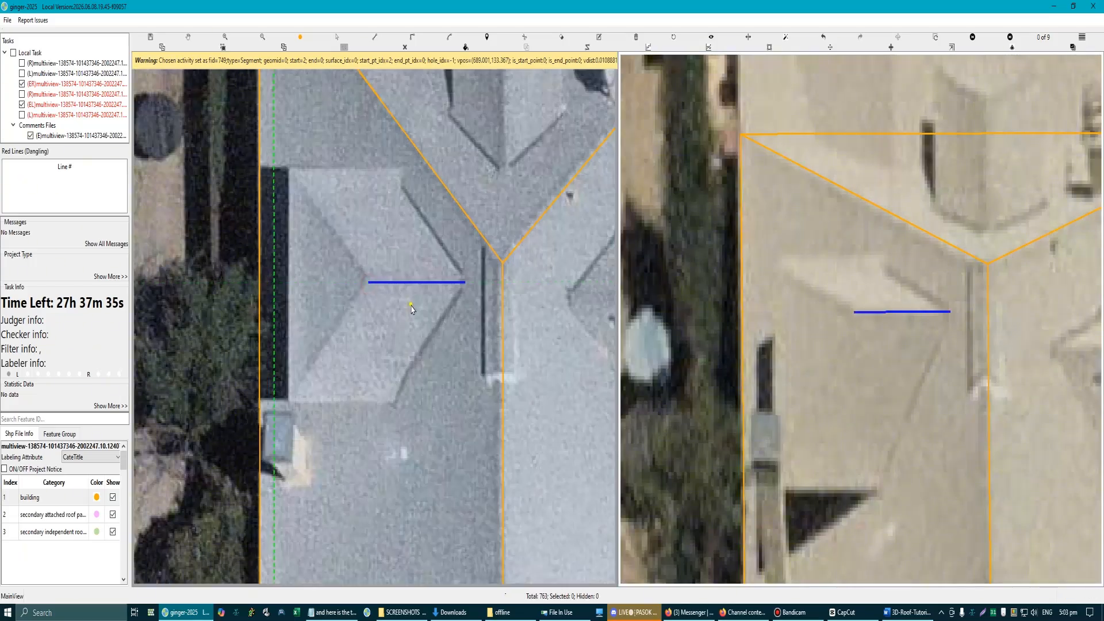
scroll(413, 309, "down", 3)
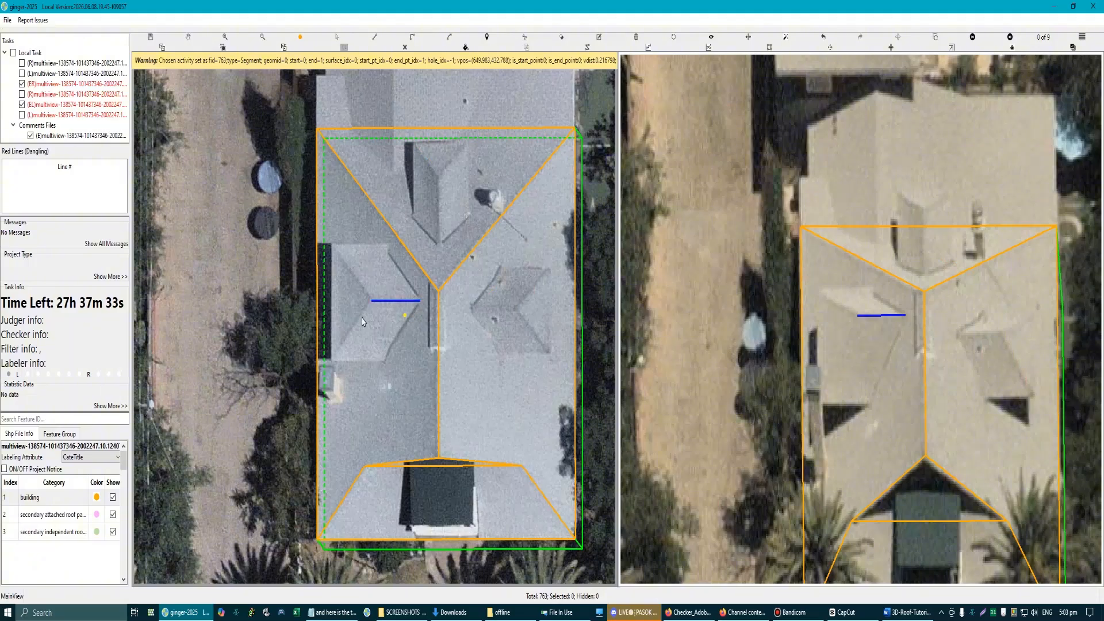
Step: Sketch the left dormer's eaves, hips and valleys in red on a screen capture, and discard the capture
scroll(362, 321, "up", 3)
scroll(380, 288, "down", 5)
scroll(381, 290, "up", 4)
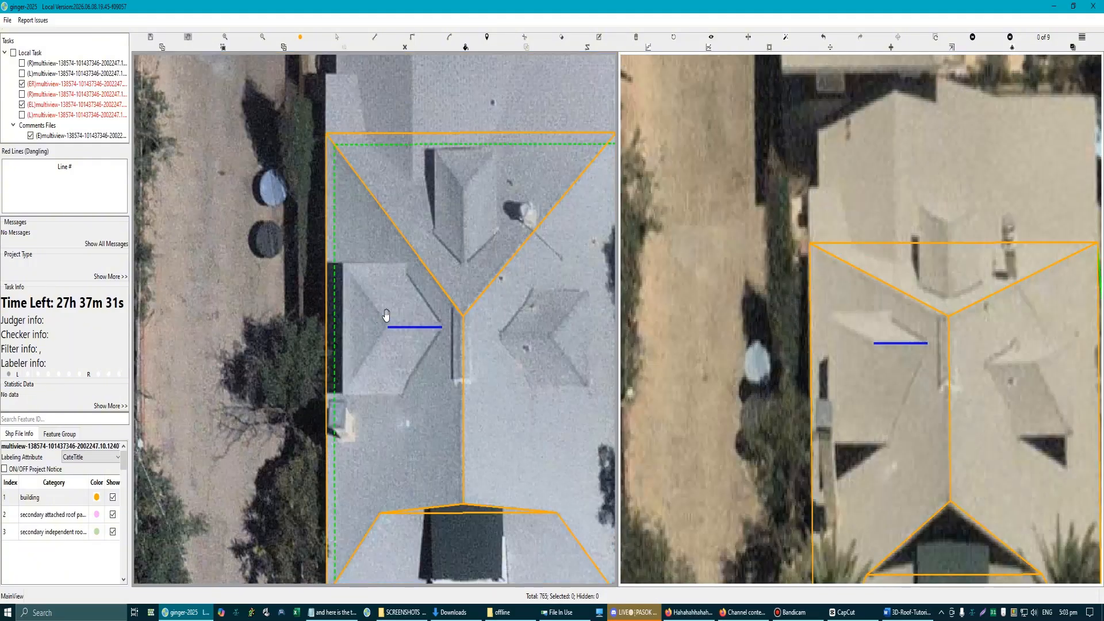
scroll(386, 316, "up", 2)
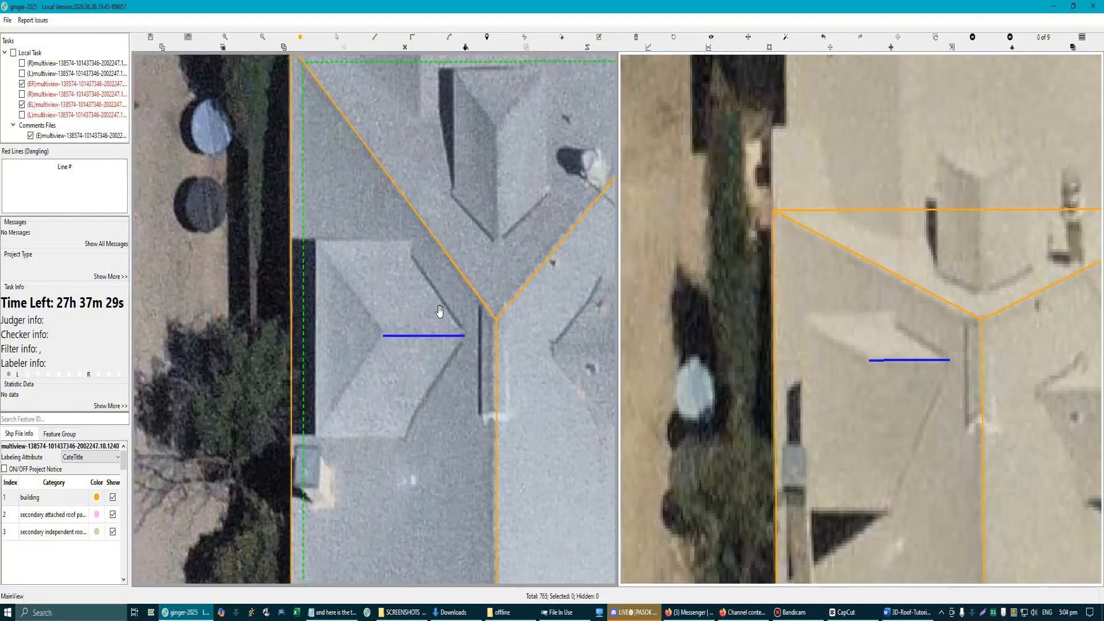
key("Print")
left_click_drag(240, 159, 705, 574)
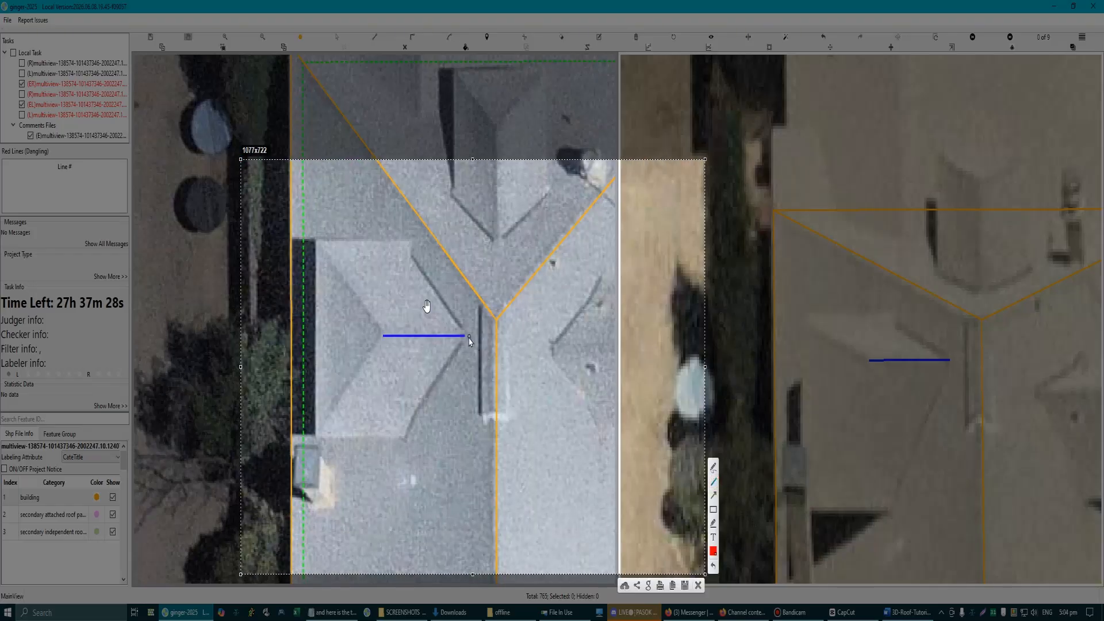
mouse_move(468, 336)
left_mouse_down()
mouse_move(409, 257)
mouse_move(415, 243)
mouse_move(315, 241)
mouse_move(314, 435)
mouse_move(411, 444)
mouse_move(399, 438)
mouse_move(466, 337)
left_mouse_up()
mouse_move(318, 243)
left_mouse_down()
mouse_move(380, 337)
mouse_move(316, 437)
left_mouse_up()
left_click_drag(411, 424, 326, 423)
left_click_drag(412, 257, 325, 252)
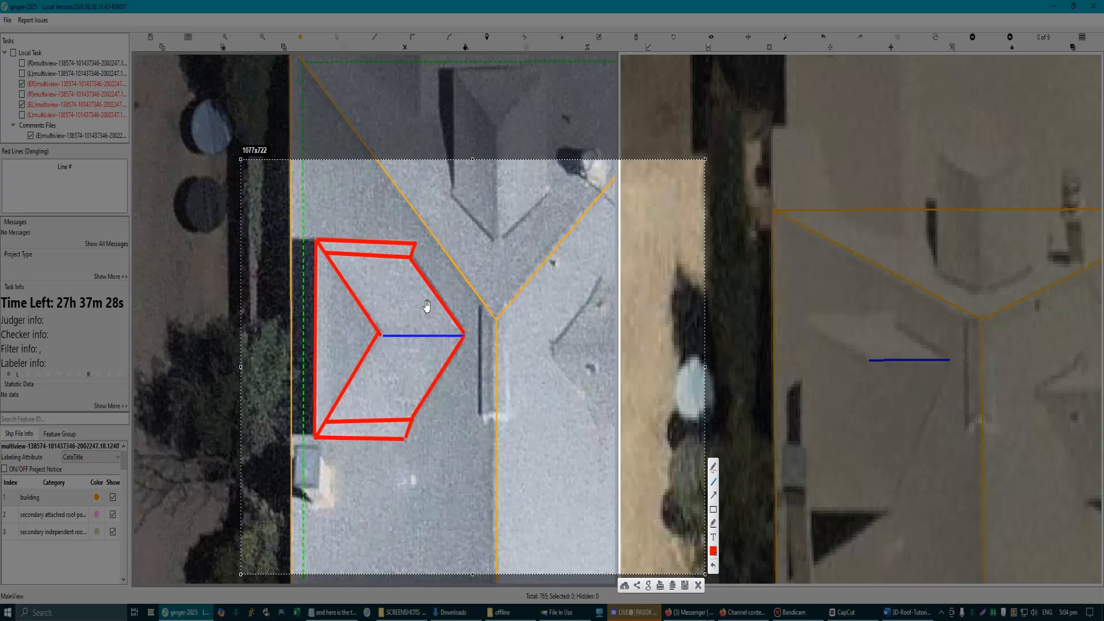
left_click(698, 586)
Step: Draw the left dormer's three-sided eave line, about 12.2 m in total, with its sides parallel to the dormer ridge and main outline
scroll(398, 284, "down", 5)
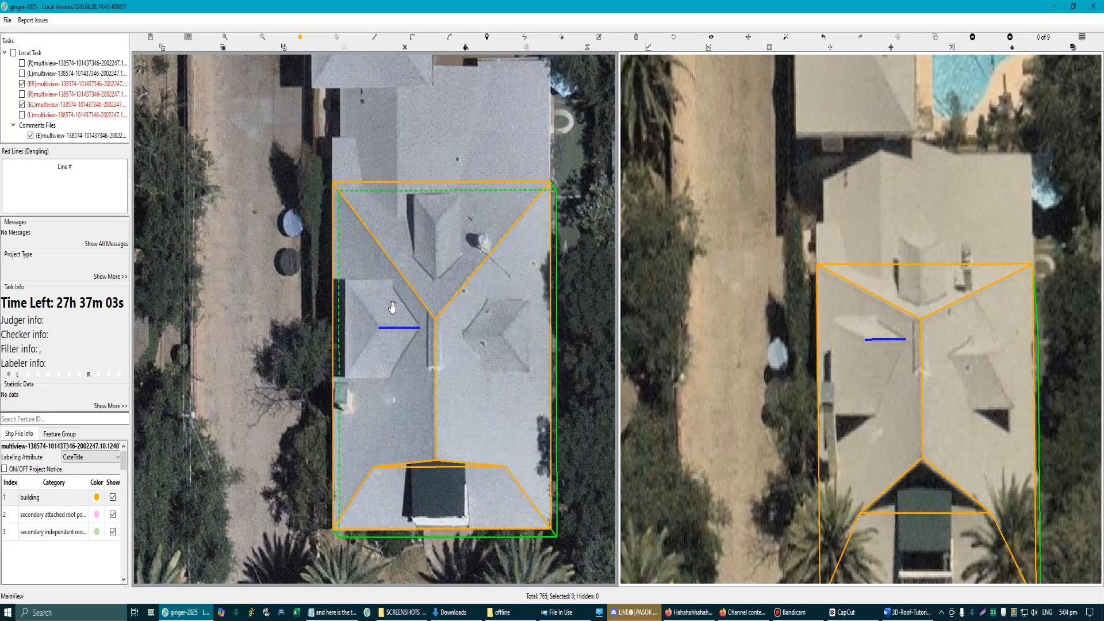
scroll(394, 280, "up", 6)
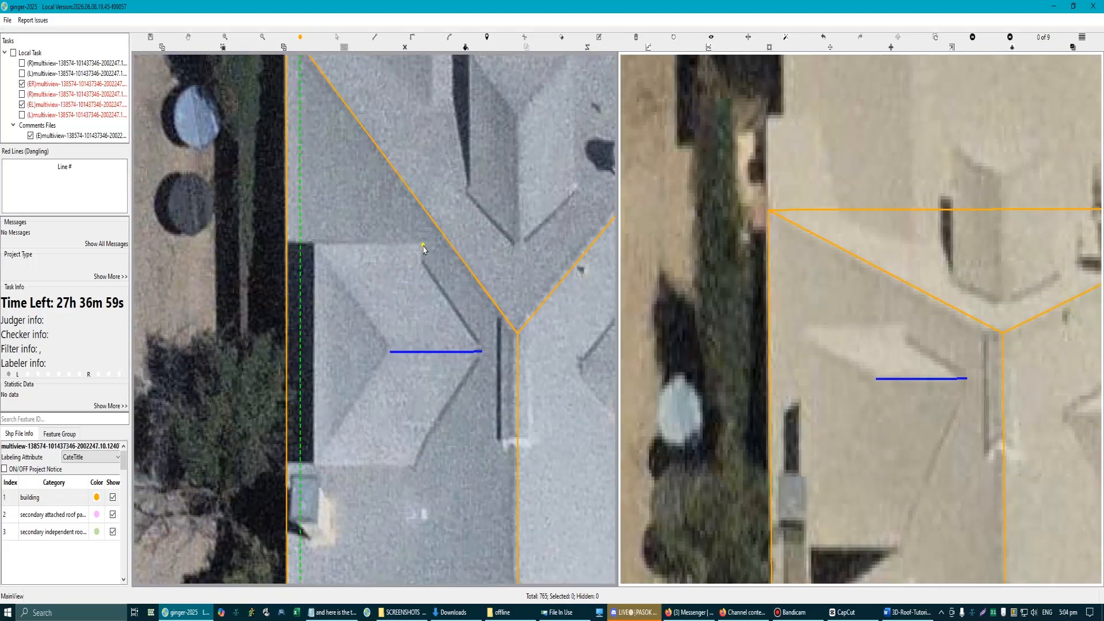
scroll(423, 248, "up", 3)
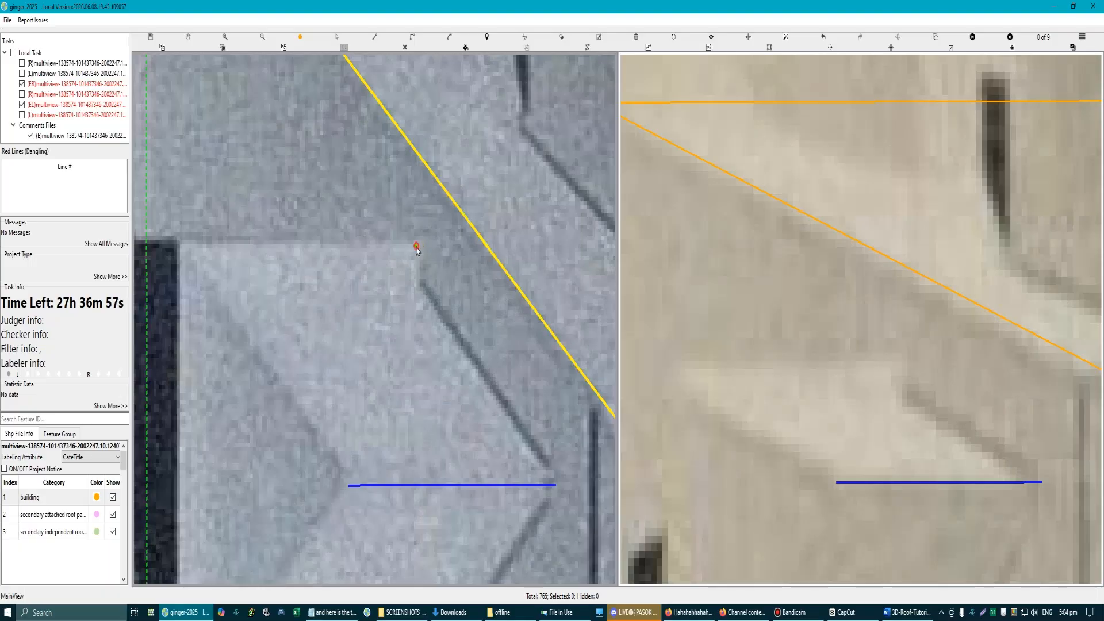
left_click(416, 247)
key("p")
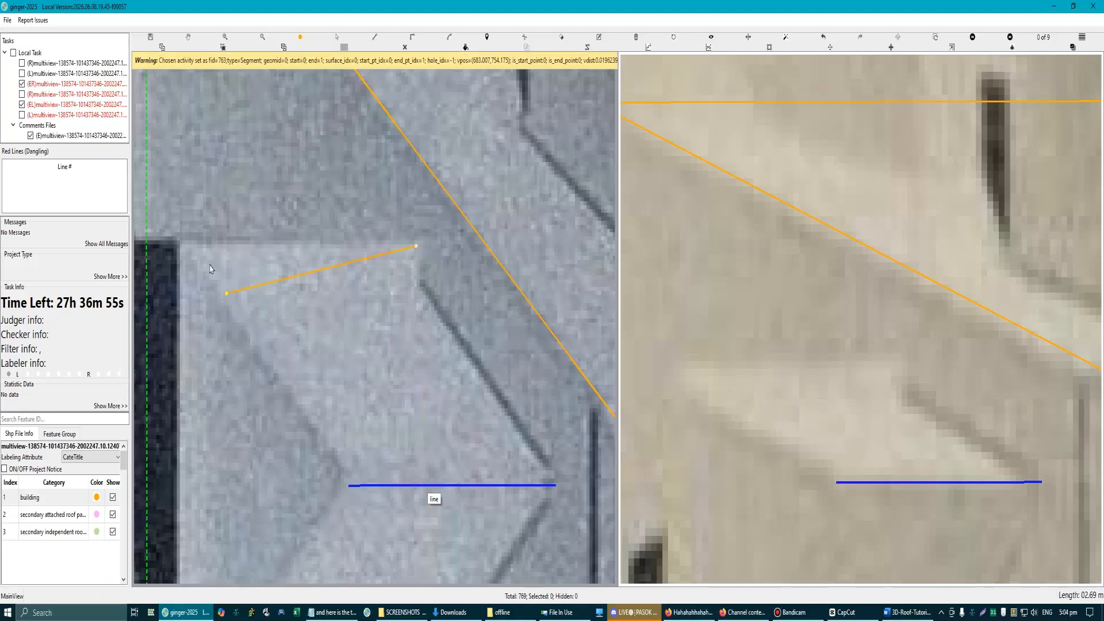
left_click(178, 246)
scroll(184, 262, "down", 4)
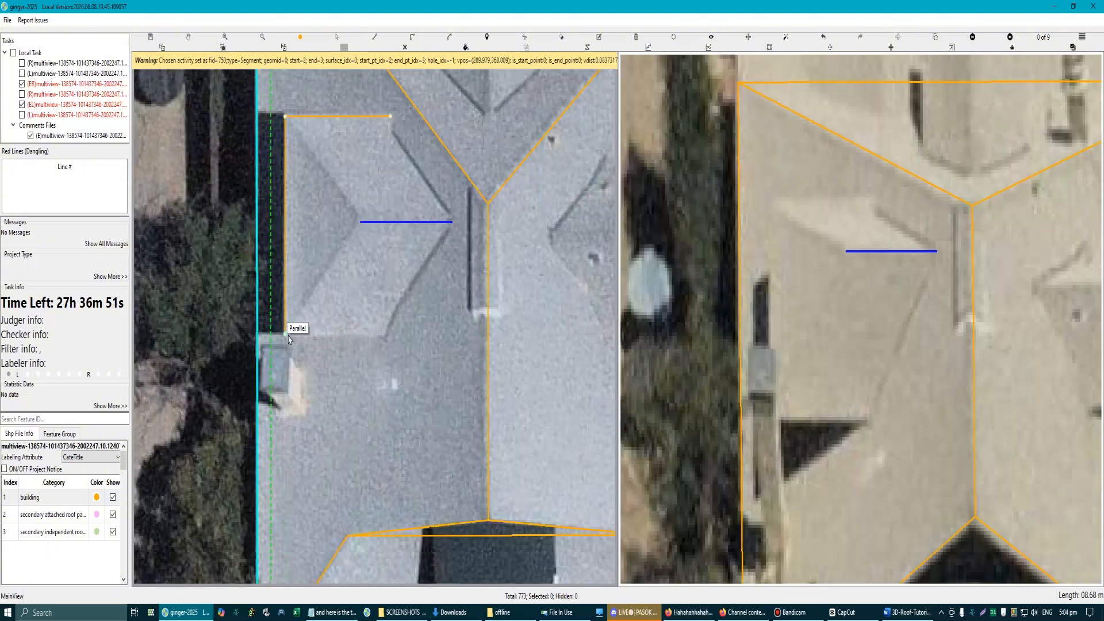
left_click(285, 336)
key("p")
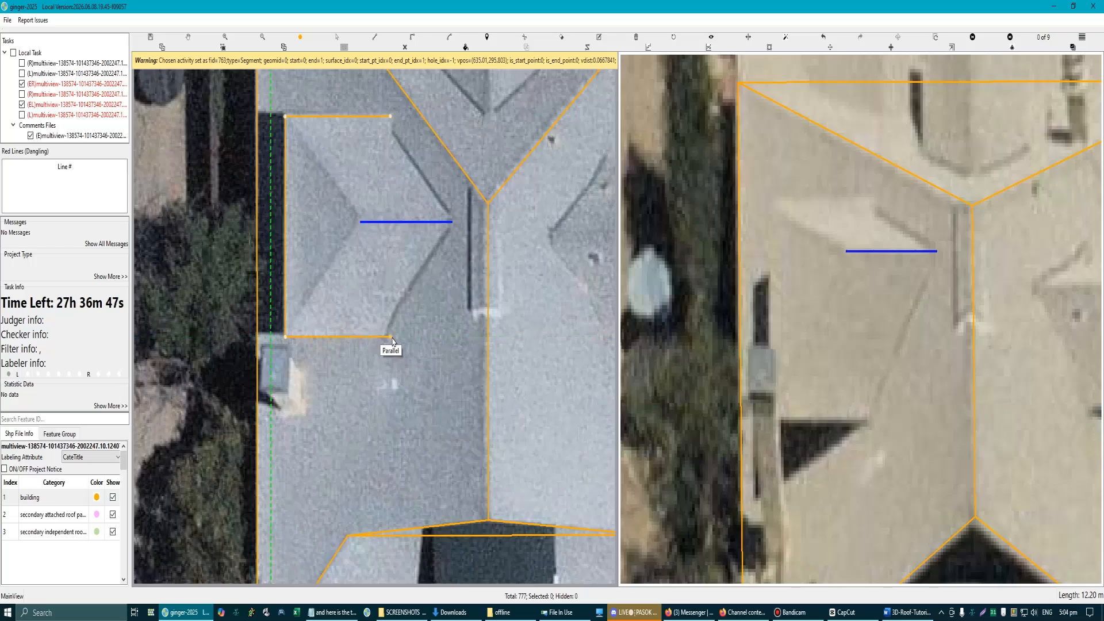
left_click(393, 340)
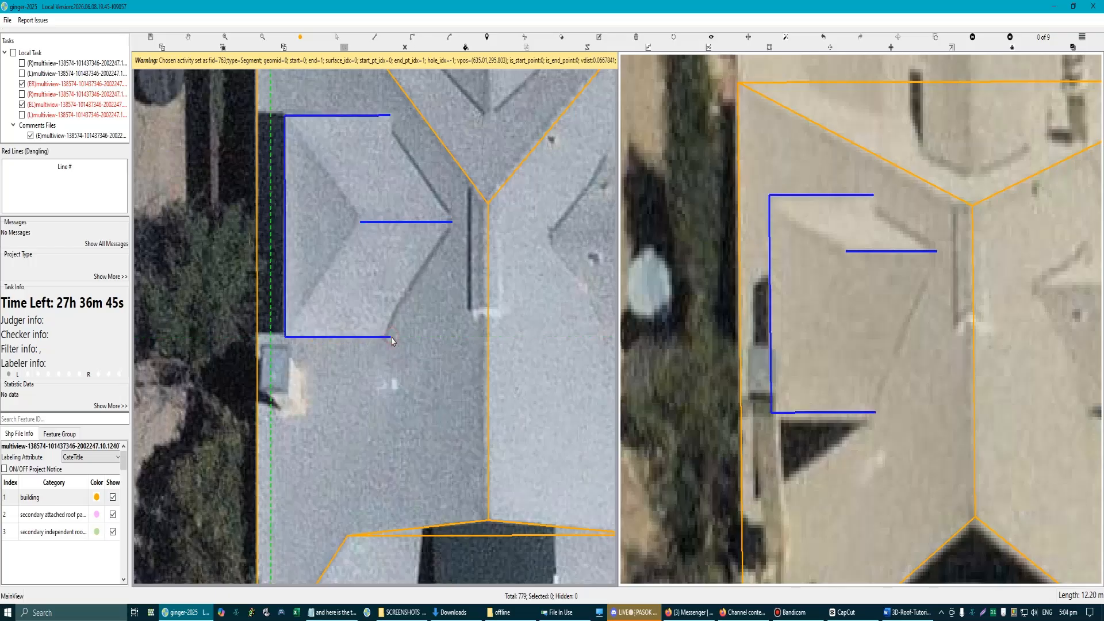
scroll(372, 299, "down", 2)
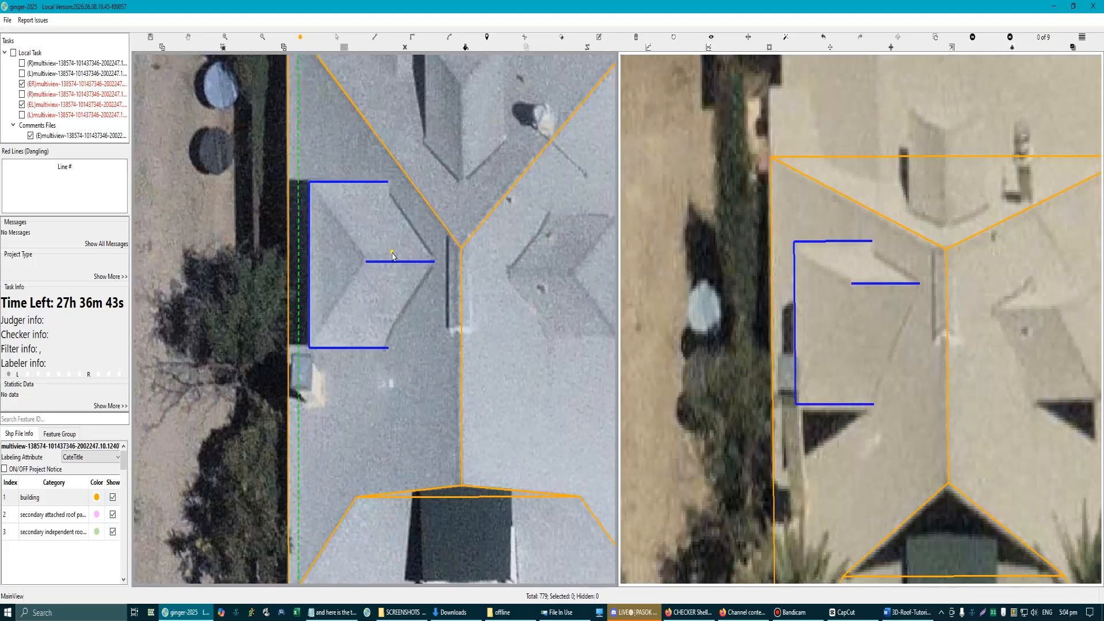
scroll(381, 253, "up", 2)
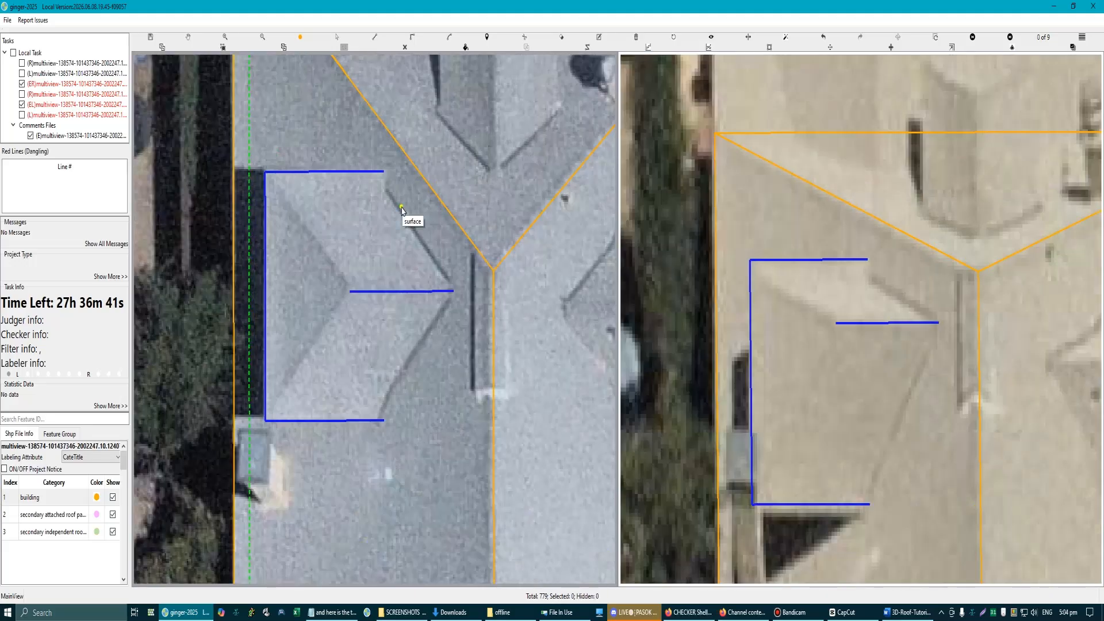
left_click(454, 294)
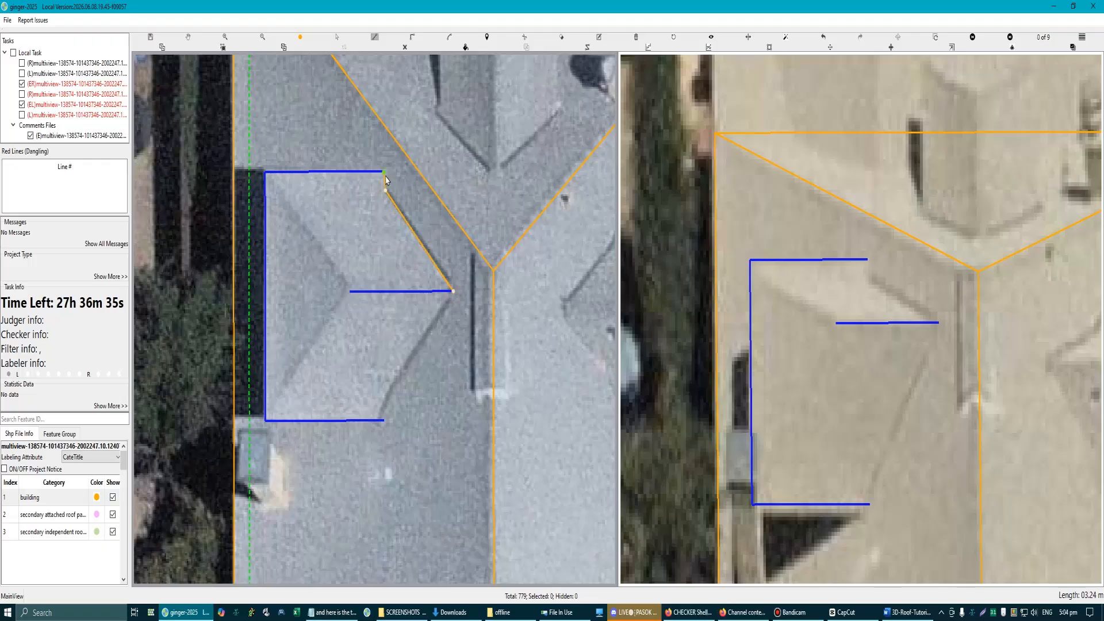
key("Escape")
scroll(336, 189, "up", 1)
left_click_drag(333, 208, 371, 238)
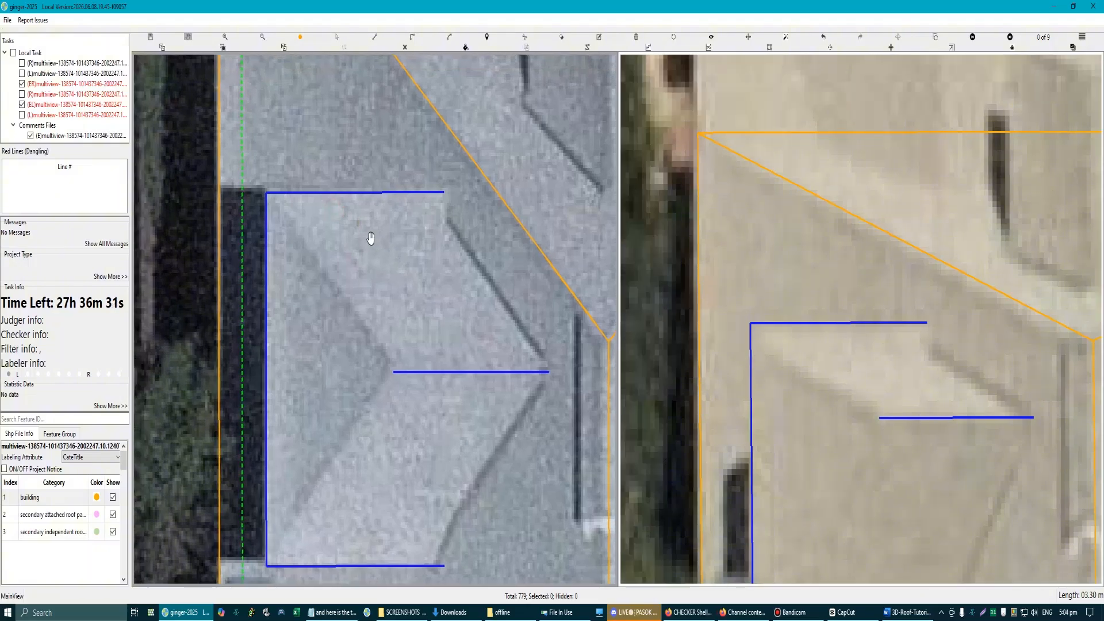
scroll(371, 238, "down", 2)
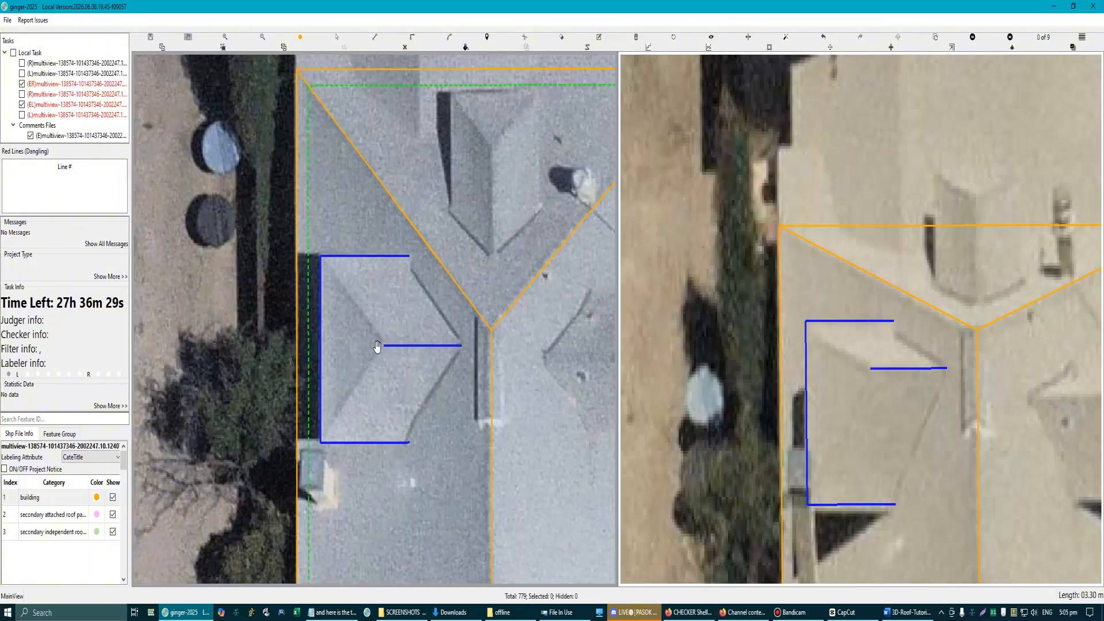
Step: Draw the left dormer's triangular hip plane from the outer ridge end to the two outer eave corners
scroll(367, 427, "up", 1)
key("l")
left_click(392, 313)
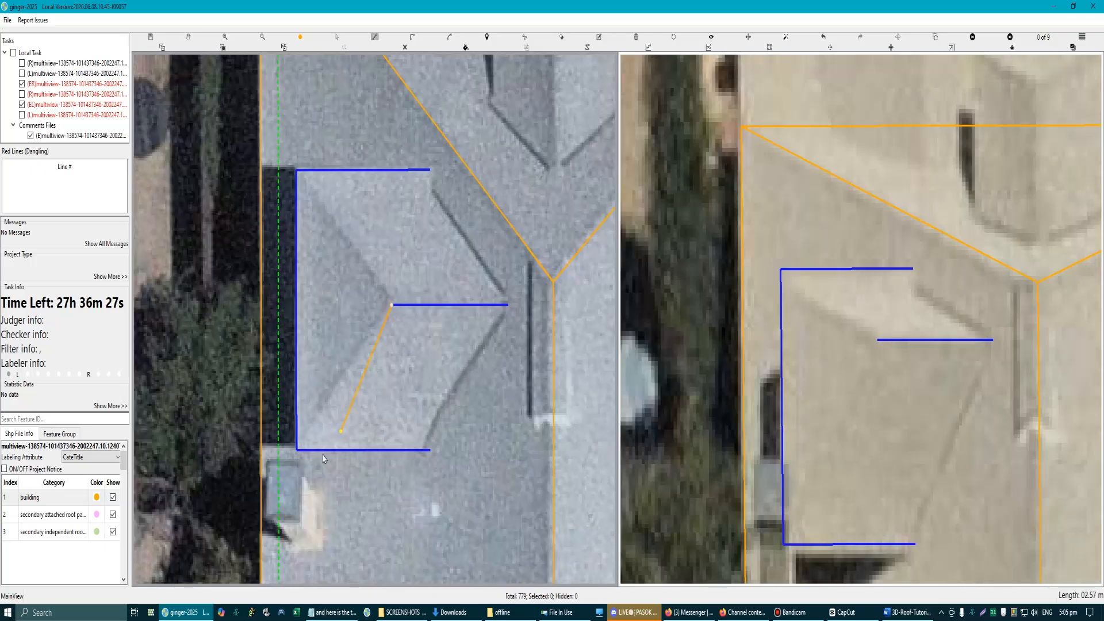
left_click(297, 448)
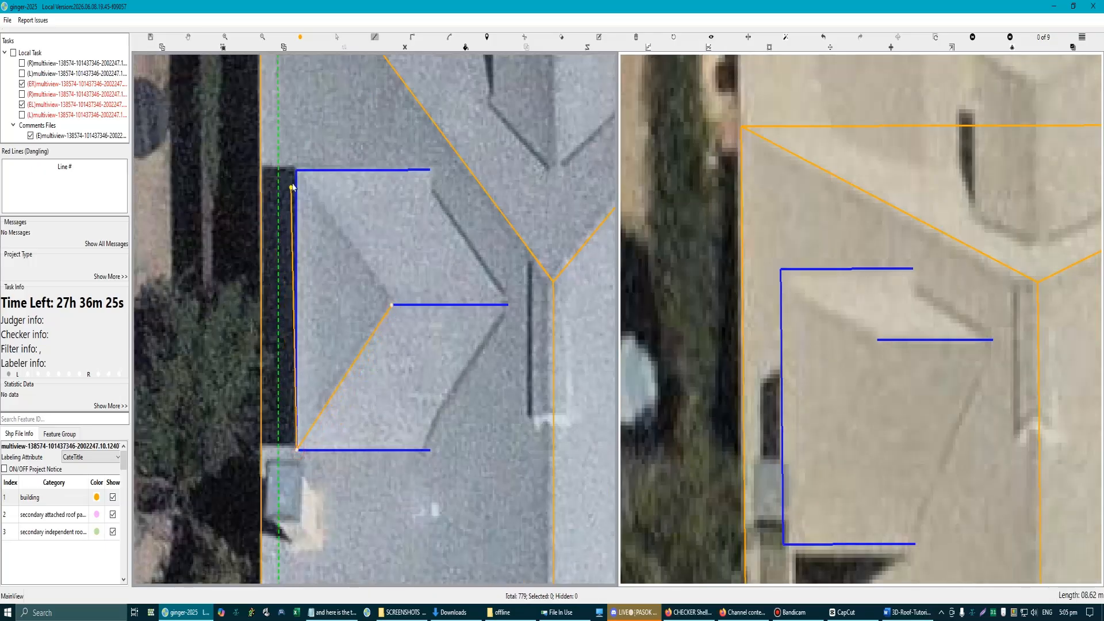
left_click(297, 171)
left_click(393, 304)
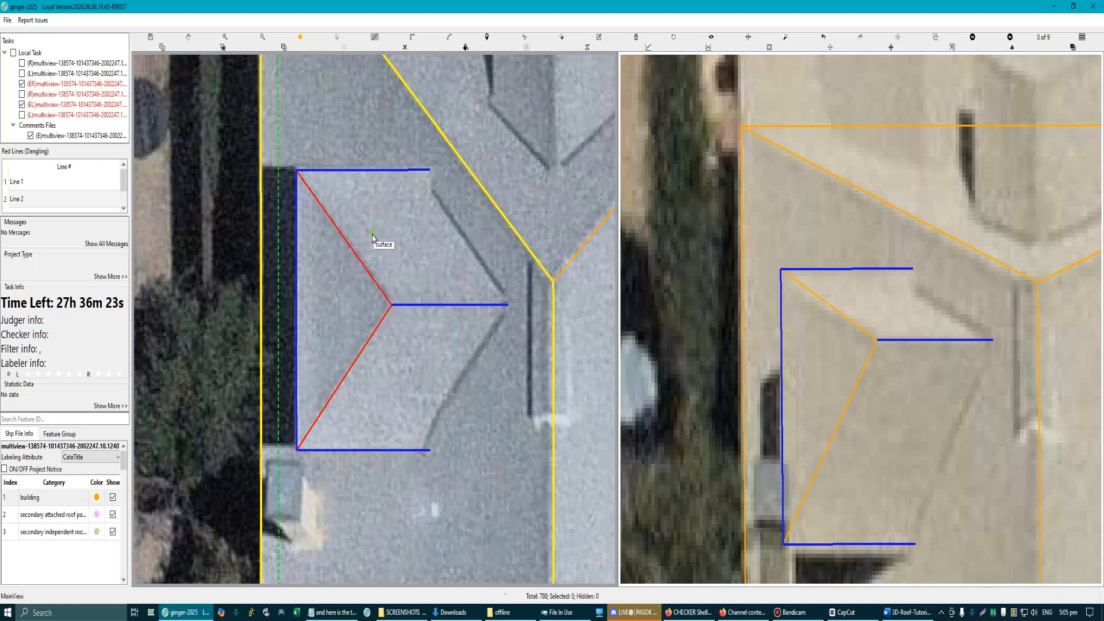
Step: Check the left dormer's lines and triangular plane against another aerial view of the house, and return to editing
scroll(373, 237, "down", 2)
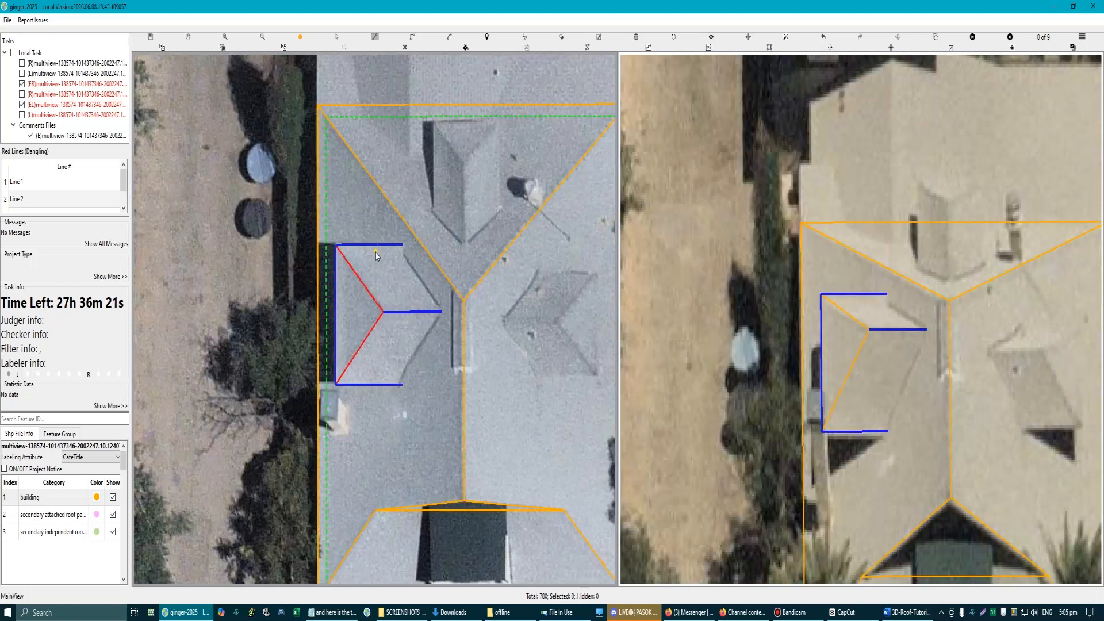
key("Right")
scroll(924, 353, "up", 5)
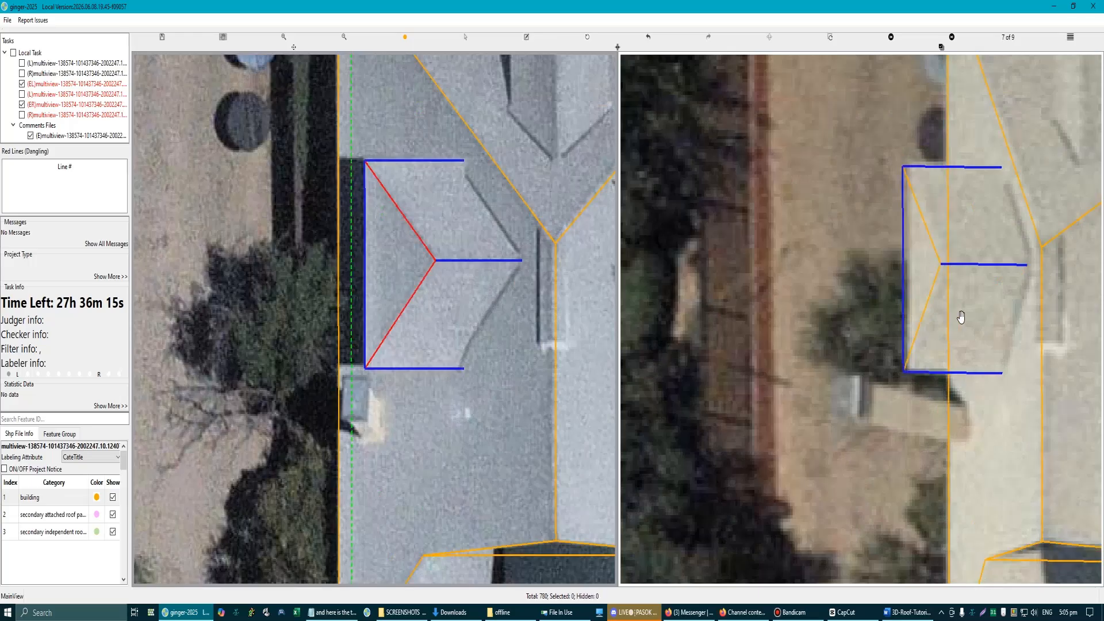
scroll(958, 320, "down", 2)
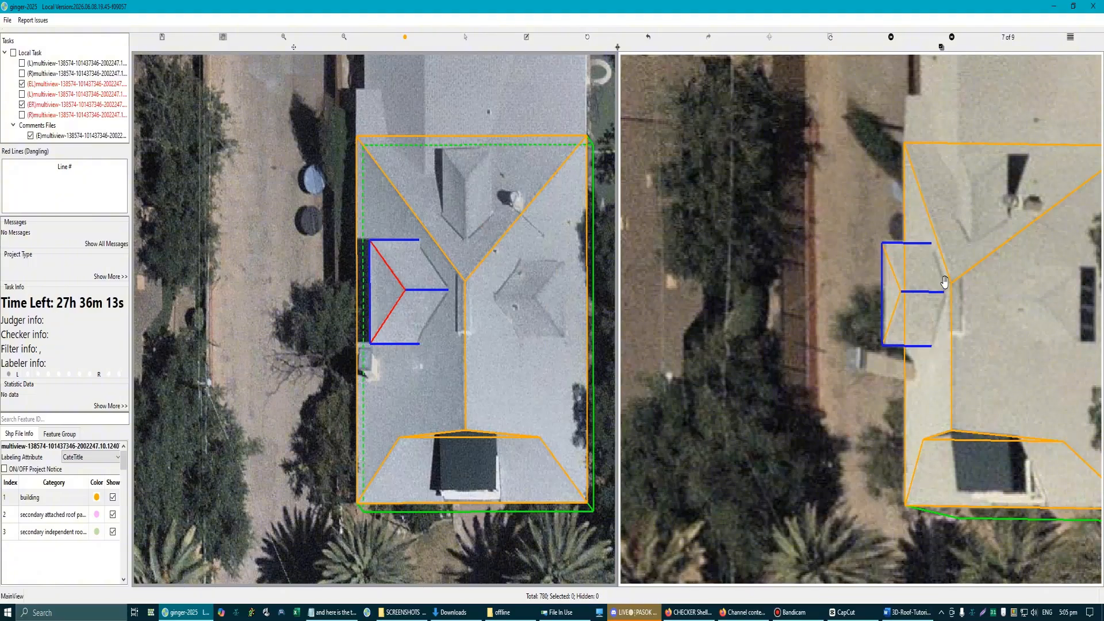
scroll(906, 319, "down", 1)
scroll(886, 314, "up", 2)
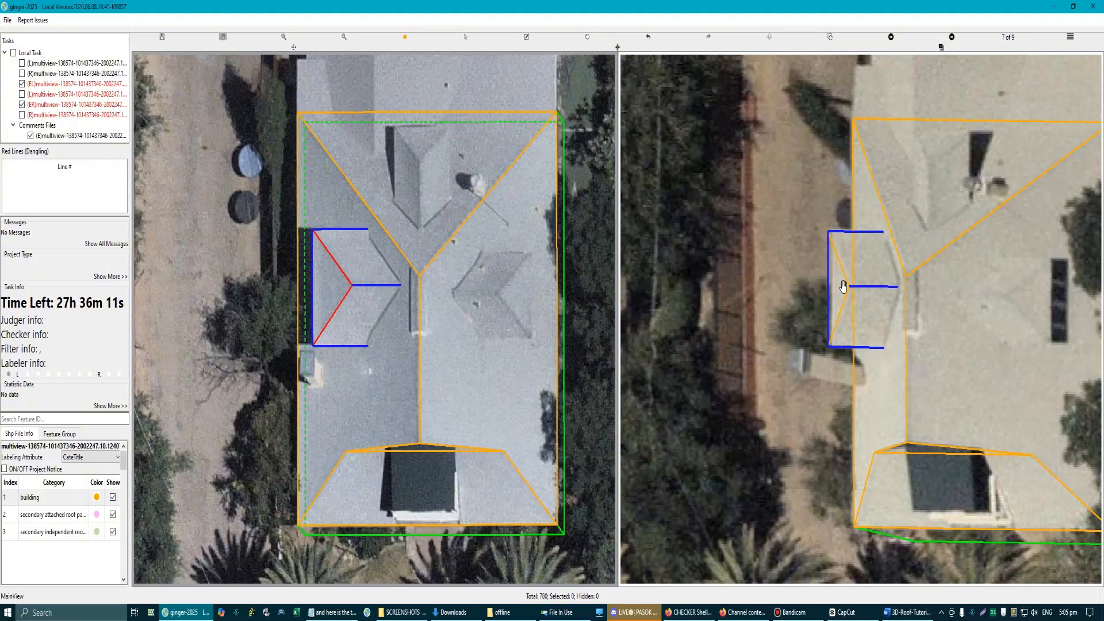
scroll(843, 286, "up", 4)
scroll(419, 367, "down", 2)
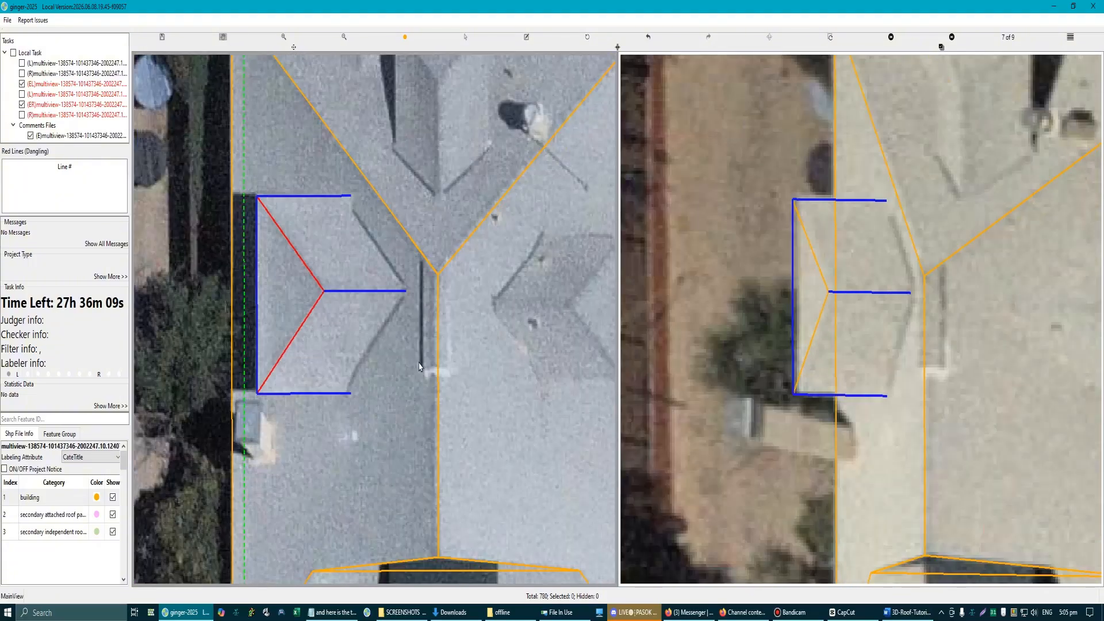
key("h")
key("h")
key("l")
scroll(253, 311, "up", 1)
scroll(342, 296, "down", 2)
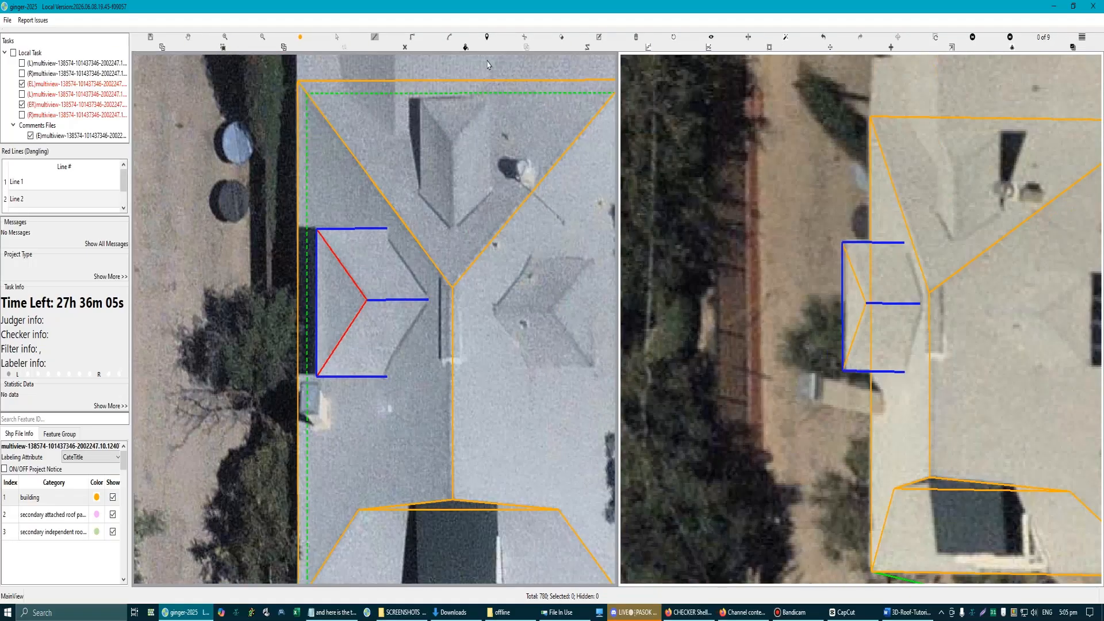
Step: Clear the left dormer's blue guide lines and delete its triangular hip plane
left_click(404, 50)
scroll(346, 301, "up", 1)
key("s")
left_click(352, 299)
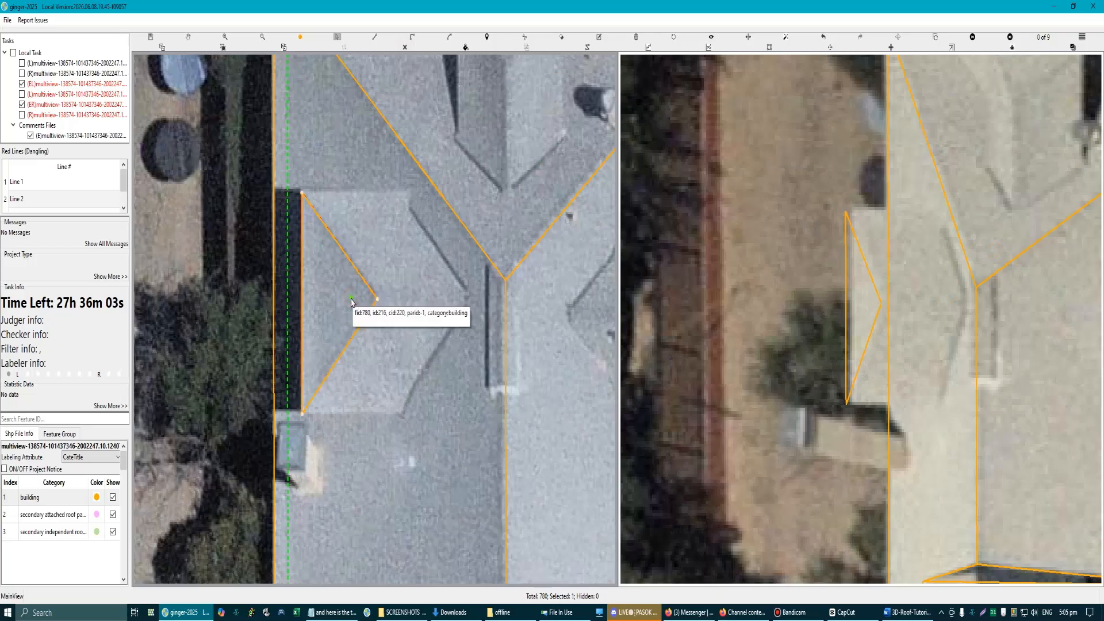
key("Delete")
scroll(379, 315, "down", 2)
key("f")
key("f")
scroll(408, 312, "up", 2)
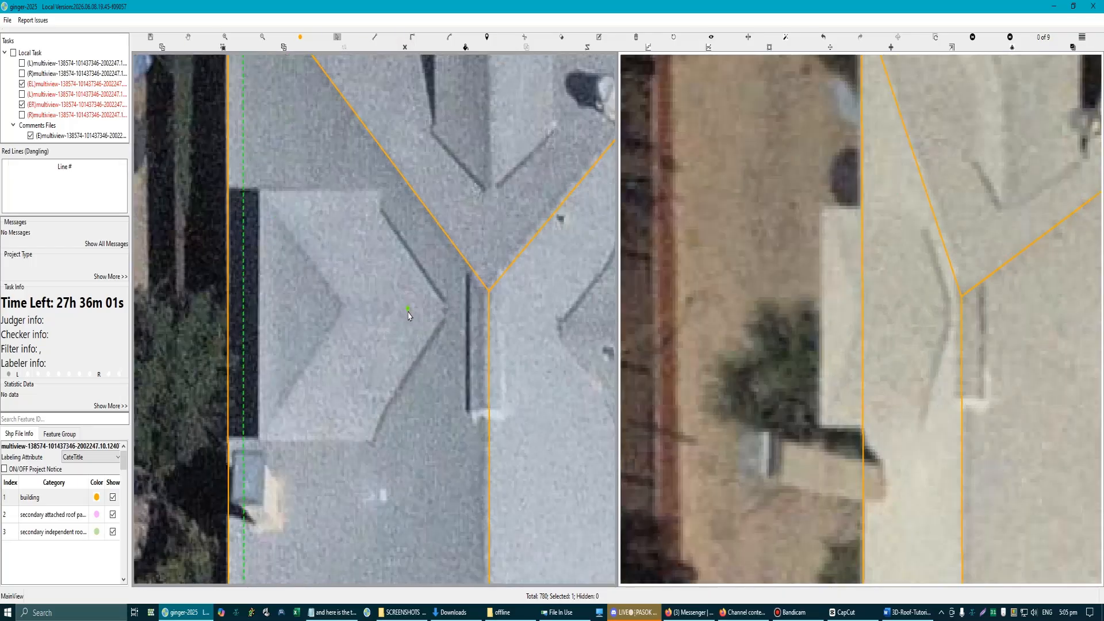
key("d")
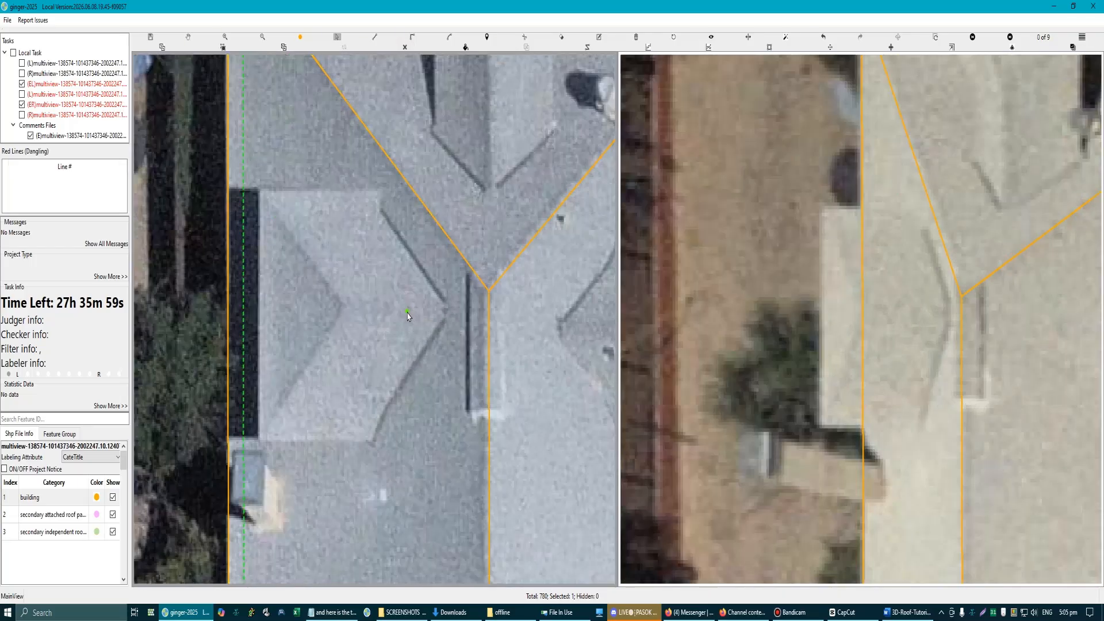
Step: Draw the left dormer's ridge about 3 m long from the inner valley junction to the hip peak with parallel alignment
left_click(447, 311)
scroll(447, 311, "down", 1)
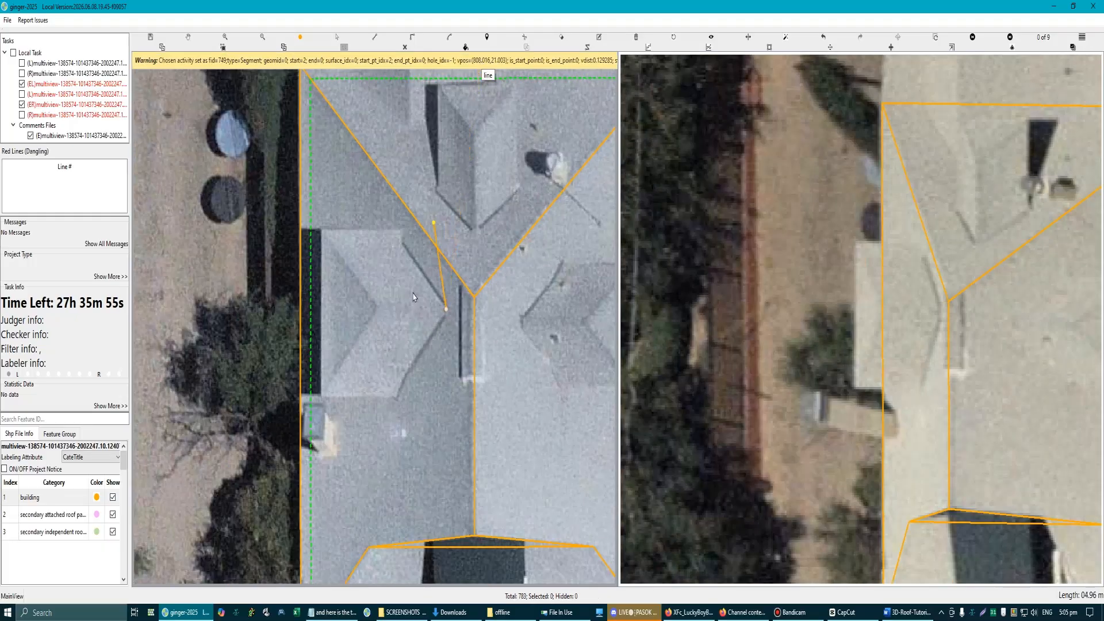
left_click(377, 311)
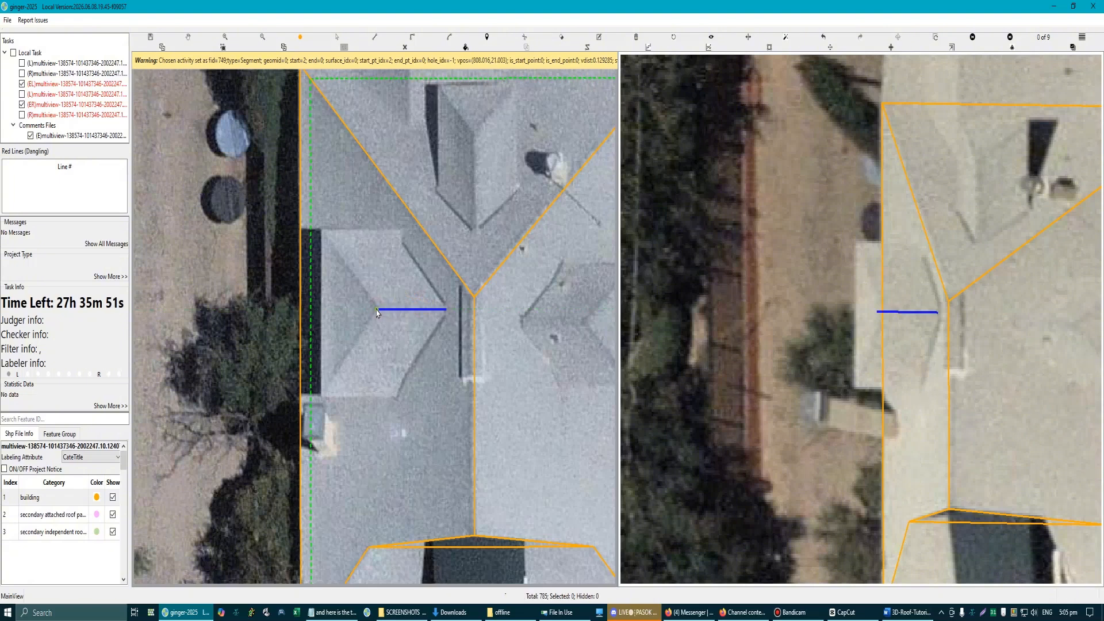
key("Escape")
Step: Shift the outer end of the left dormer's ridge outward to meet the hip peak
scroll(377, 312, "up", 5)
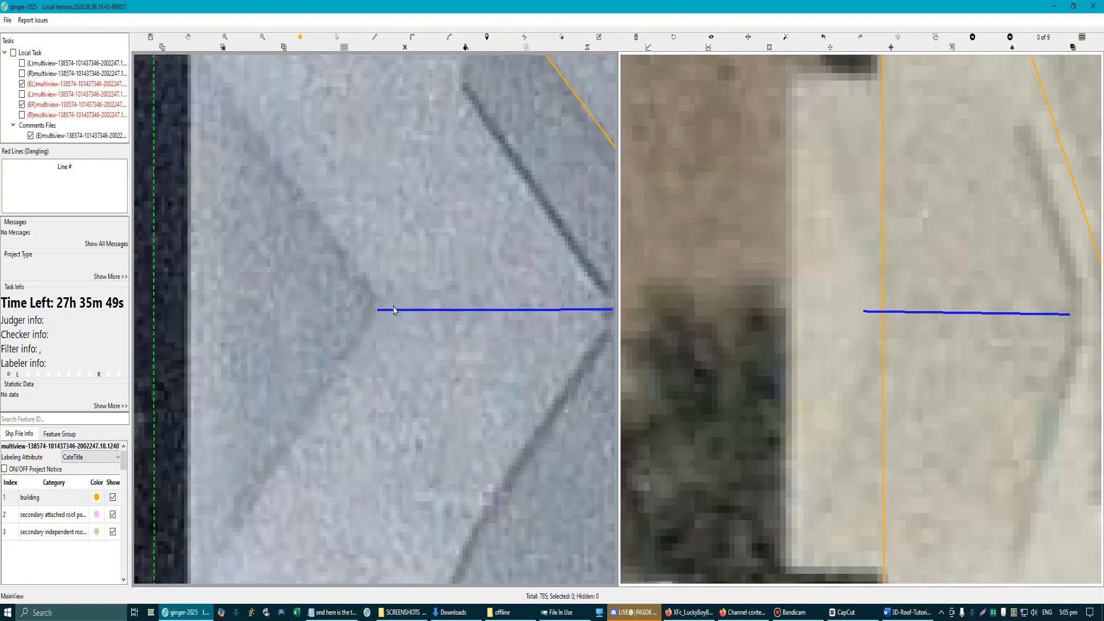
left_click(377, 311)
scroll(391, 315, "down", 3)
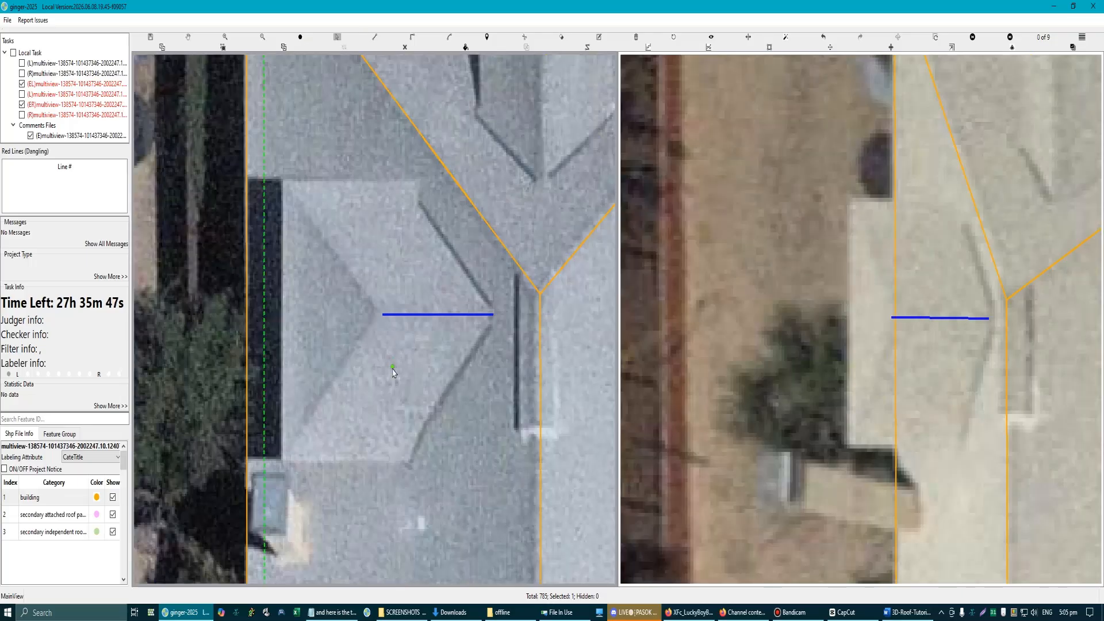
scroll(373, 338, "up", 1)
key("l")
left_click(387, 304)
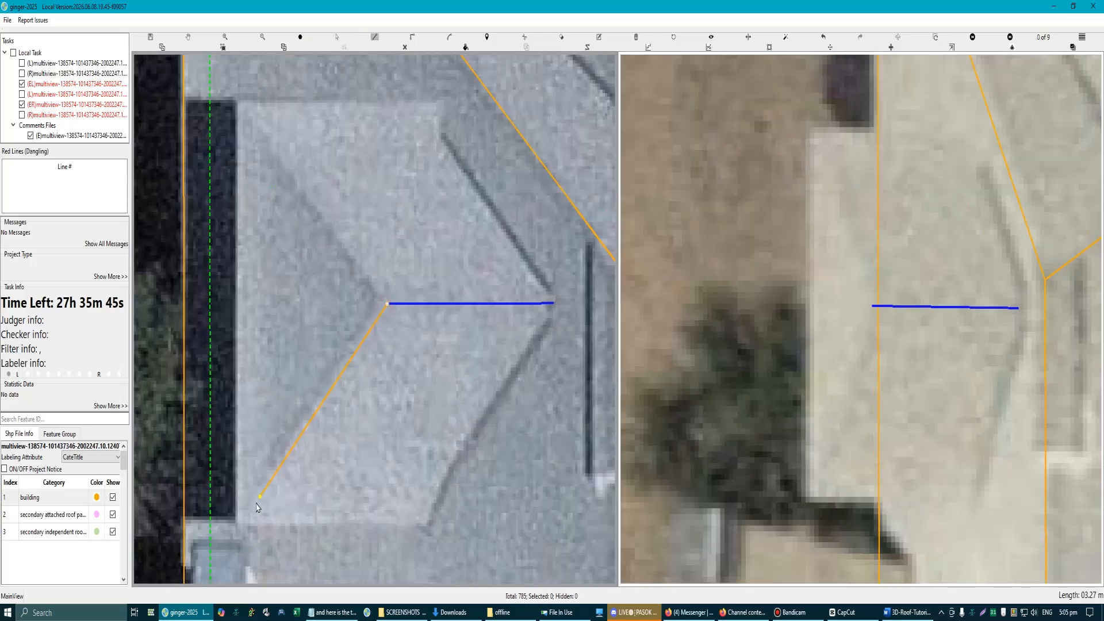
scroll(425, 334, "up", 2)
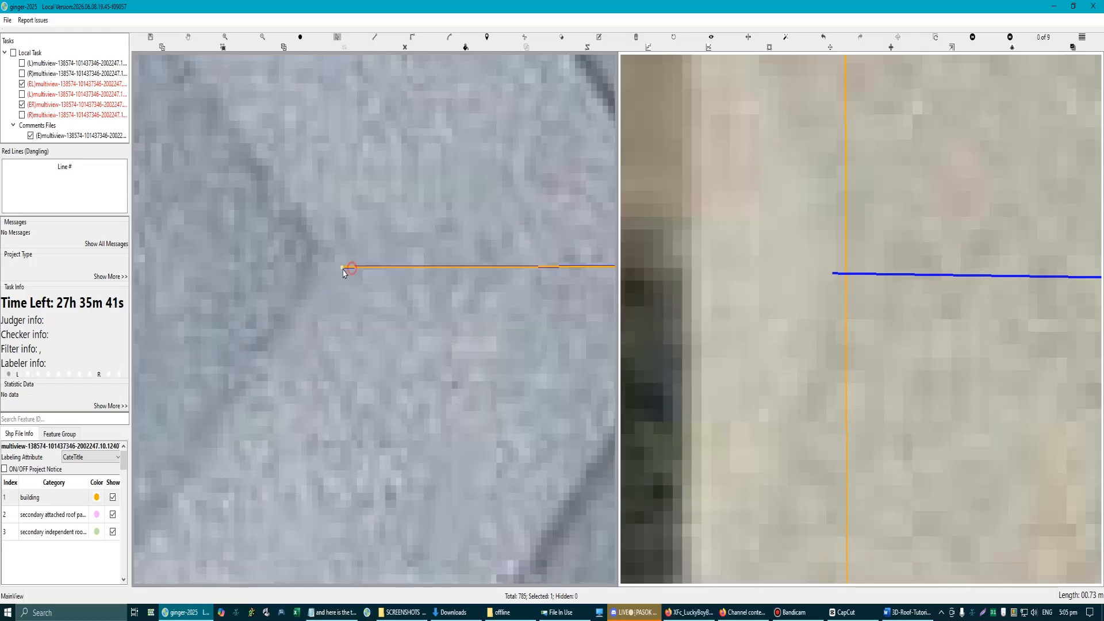
left_click_drag(344, 267, 328, 268)
Step: Compare the dormer ridge in the other aerial views and pair the editing view with one showing the left dormer clearly
scroll(372, 335, "down", 3)
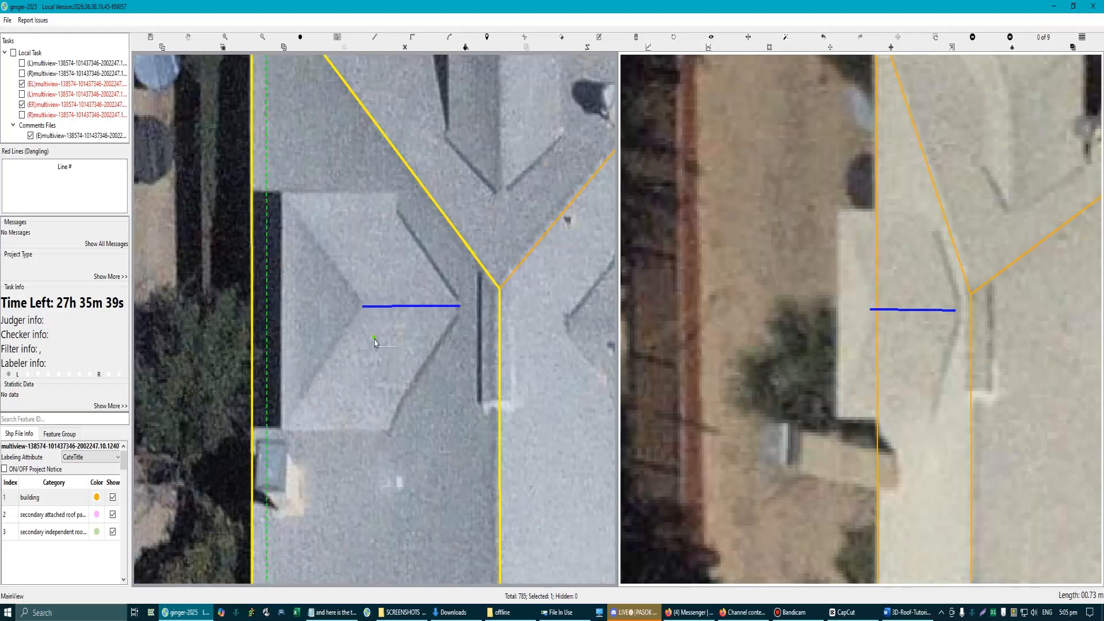
scroll(373, 345, "down", 2)
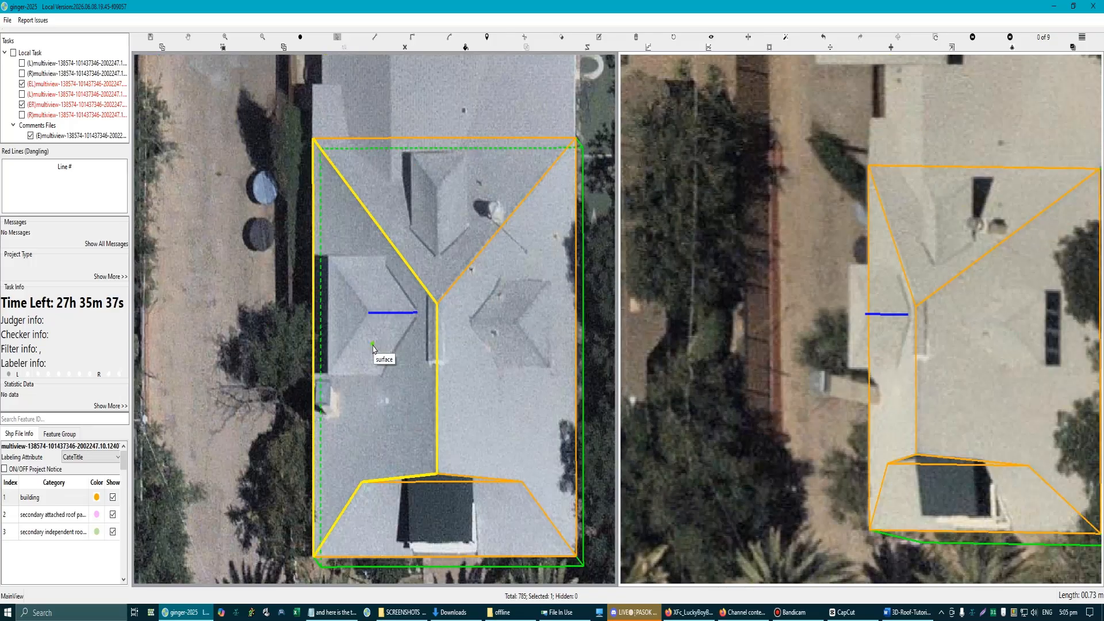
scroll(373, 348, "down", 2)
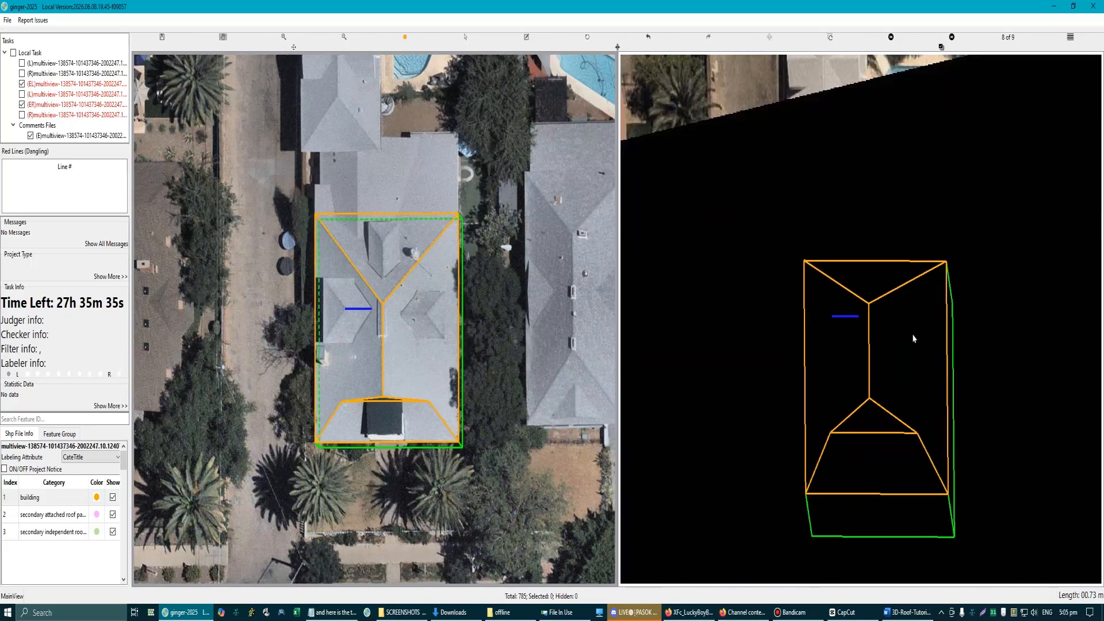
scroll(880, 343, "up", 4)
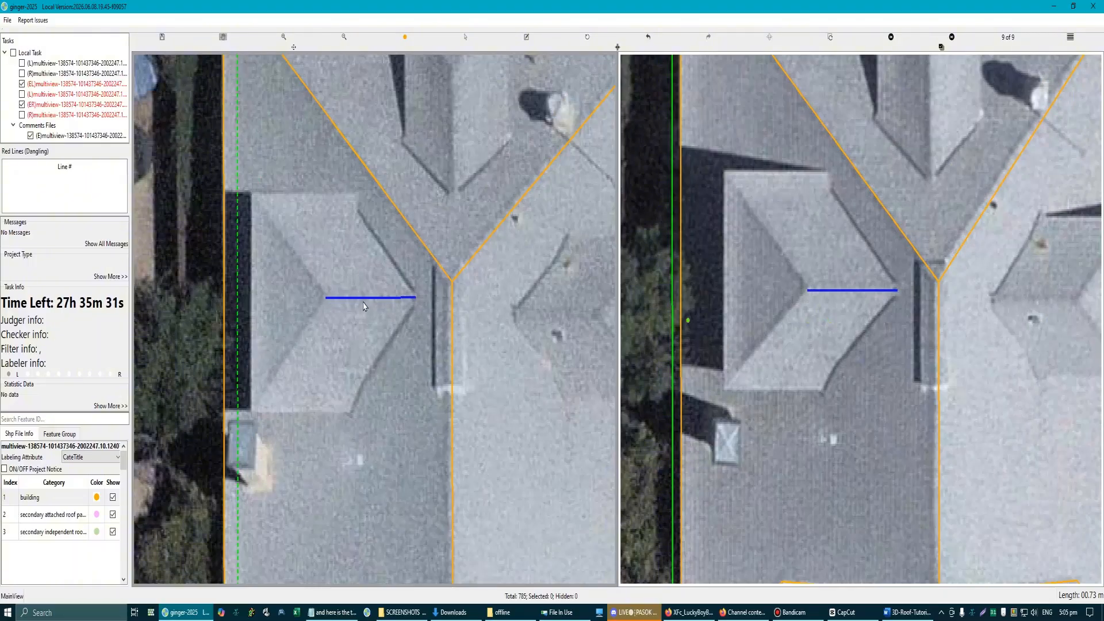
scroll(367, 303, "up", 1)
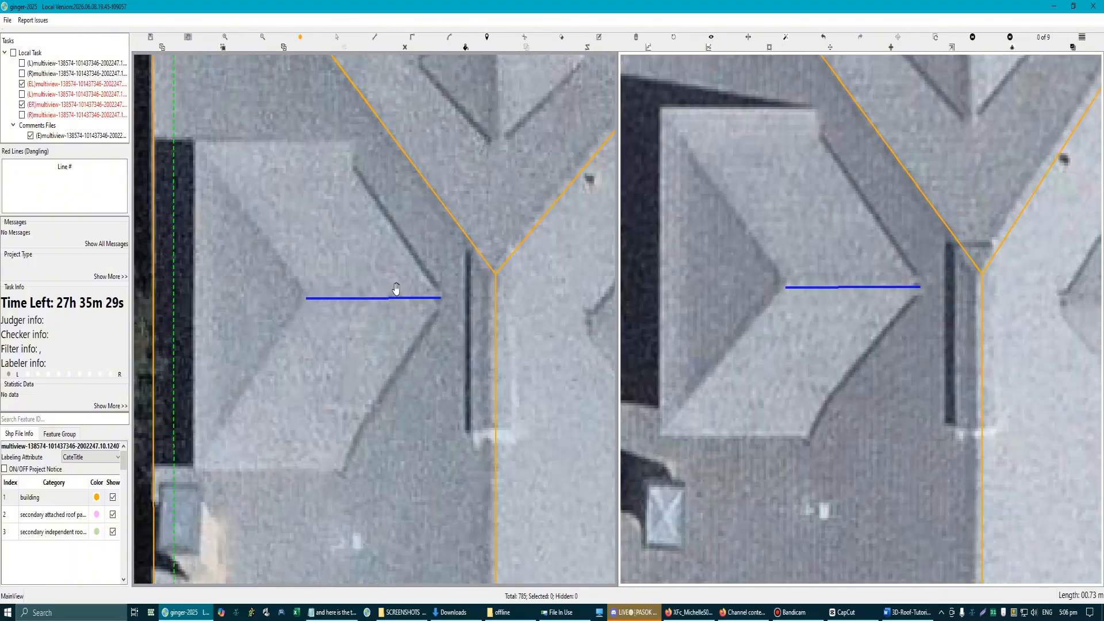
Step: Redraw the left dormer's ridge about 3.1 m long, from the valley junction to the hip peak and parallel to the existing ridge line
scroll(460, 302, "up", 3)
scroll(462, 308, "up", 1)
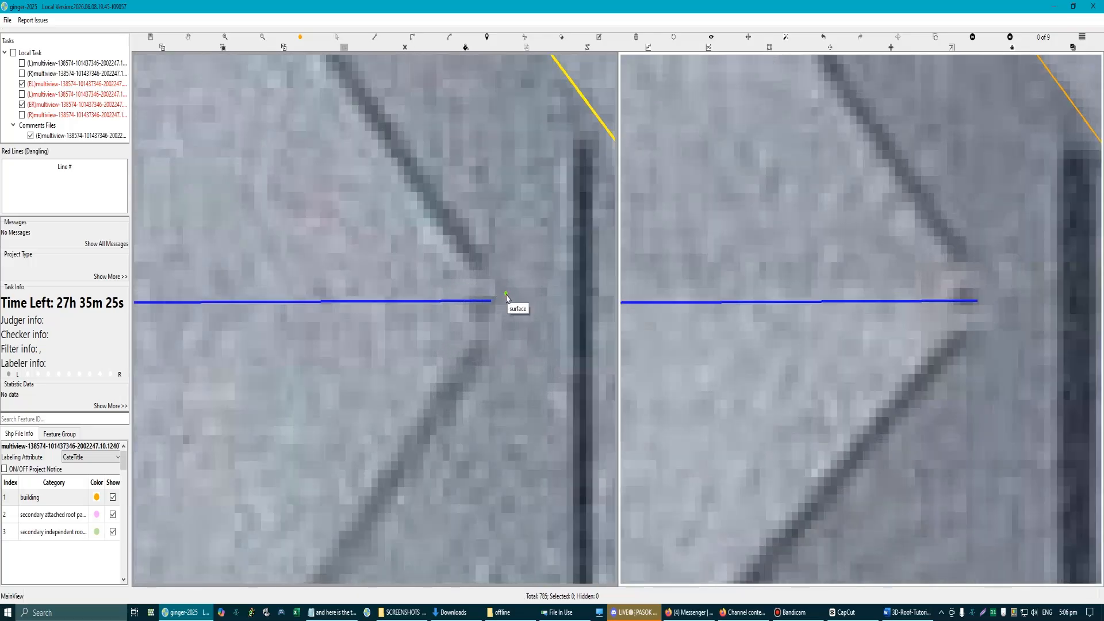
left_click(506, 298)
scroll(440, 299, "down", 1)
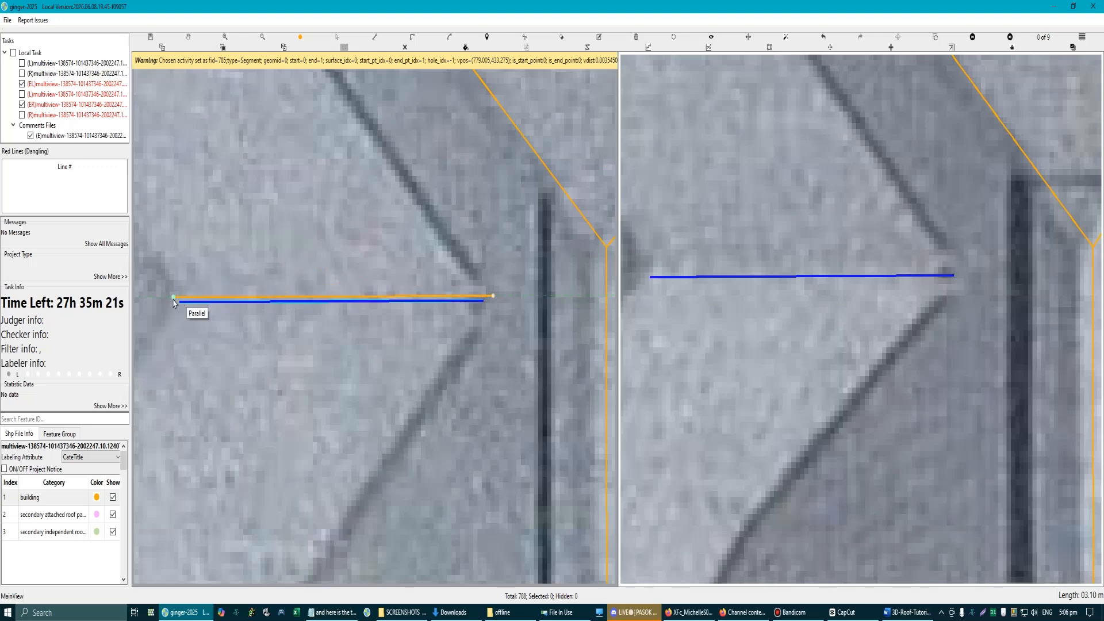
left_click(171, 297)
scroll(176, 296, "down", 2)
key("Escape")
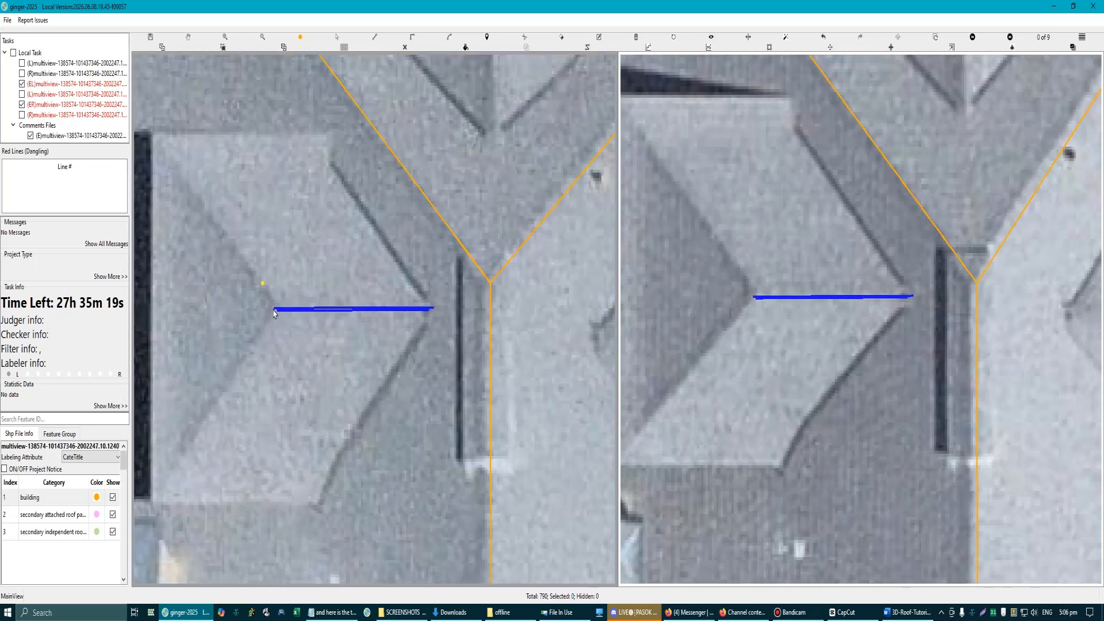
Step: Delete the left dormer's superseded ridge line
scroll(319, 324, "up", 2)
left_click(312, 298)
key("Delete")
Step: Draw the left dormer's three-sided eave line, about 12 m in total, with its segments aligned parallel to existing roof lines
scroll(316, 317, "down", 3)
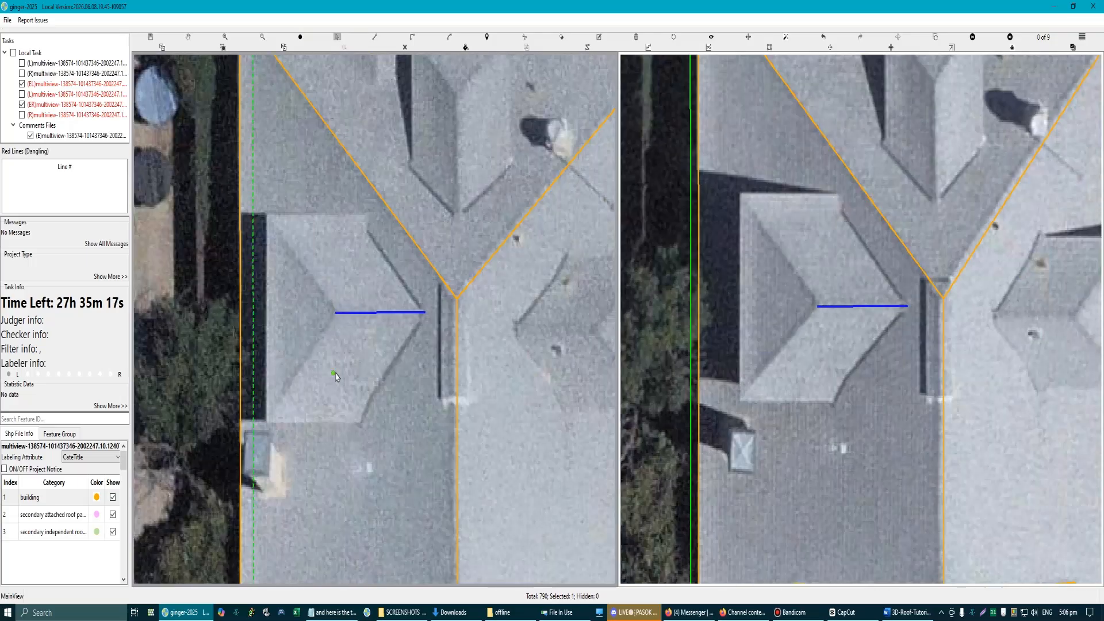
left_click(361, 424)
scroll(419, 193, "down", 3)
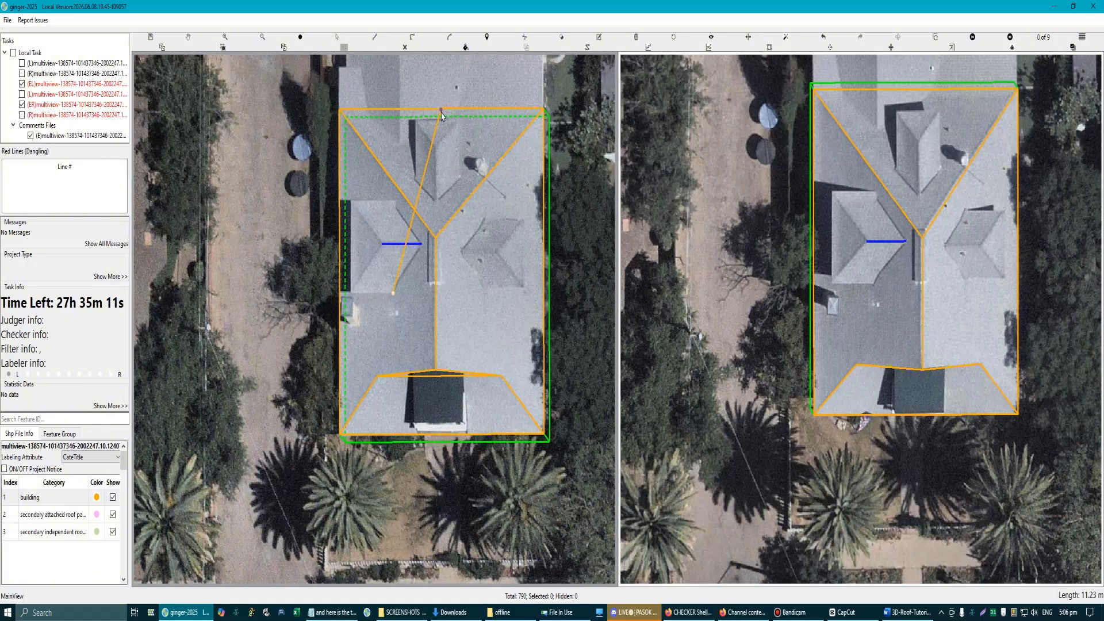
scroll(348, 295, "up", 3)
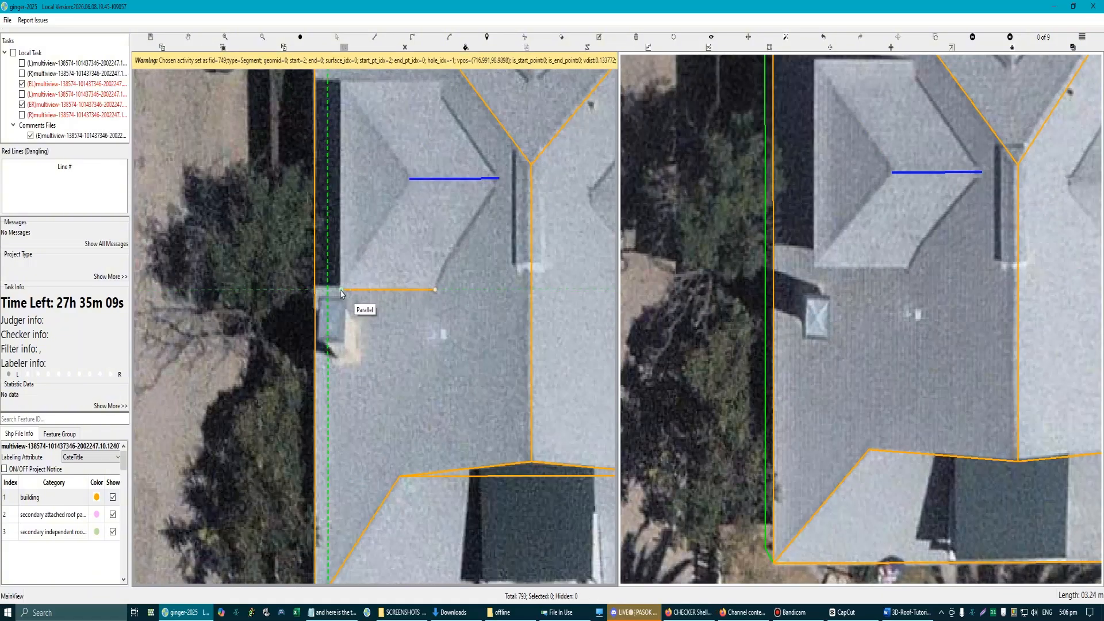
left_click(341, 290)
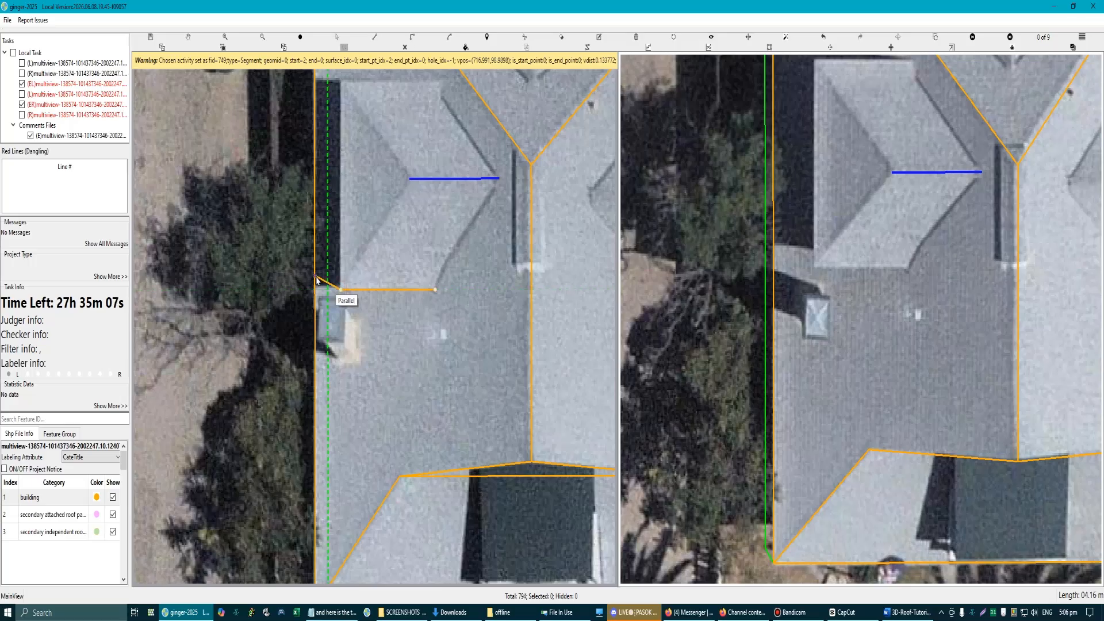
left_click_drag(344, 109, 339, 260)
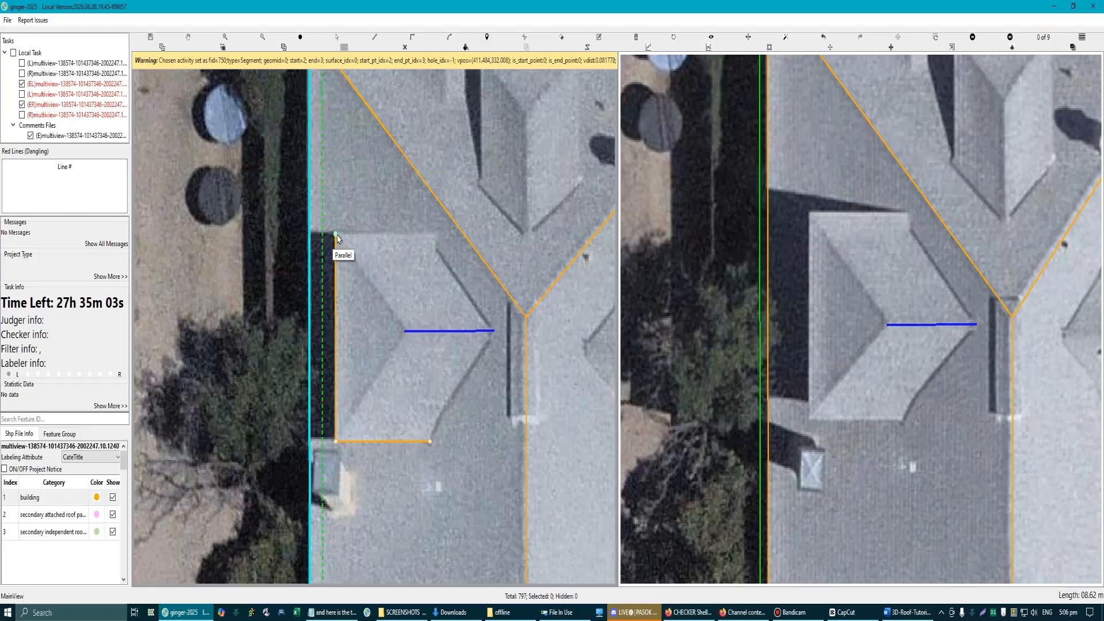
left_click(338, 234)
left_click_drag(349, 237, 357, 429)
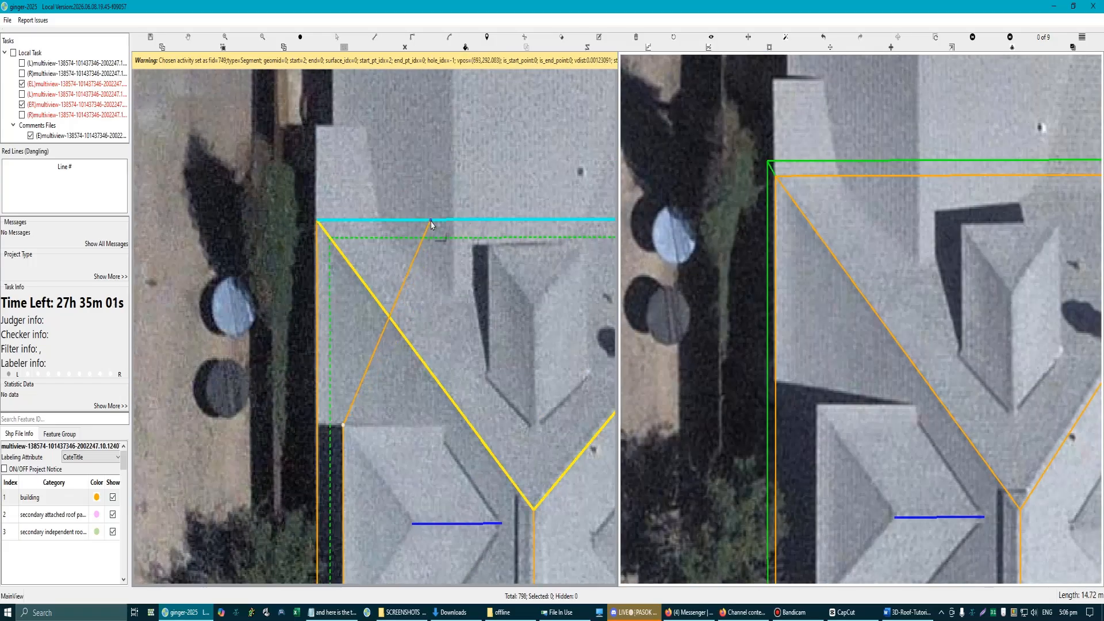
left_click(443, 426)
right_click(445, 445)
Step: Check the left dormer's eave line and ridge against the paired aerial view, and return to editing
scroll(452, 451, "down", 1)
left_click_drag(411, 364, 444, 270)
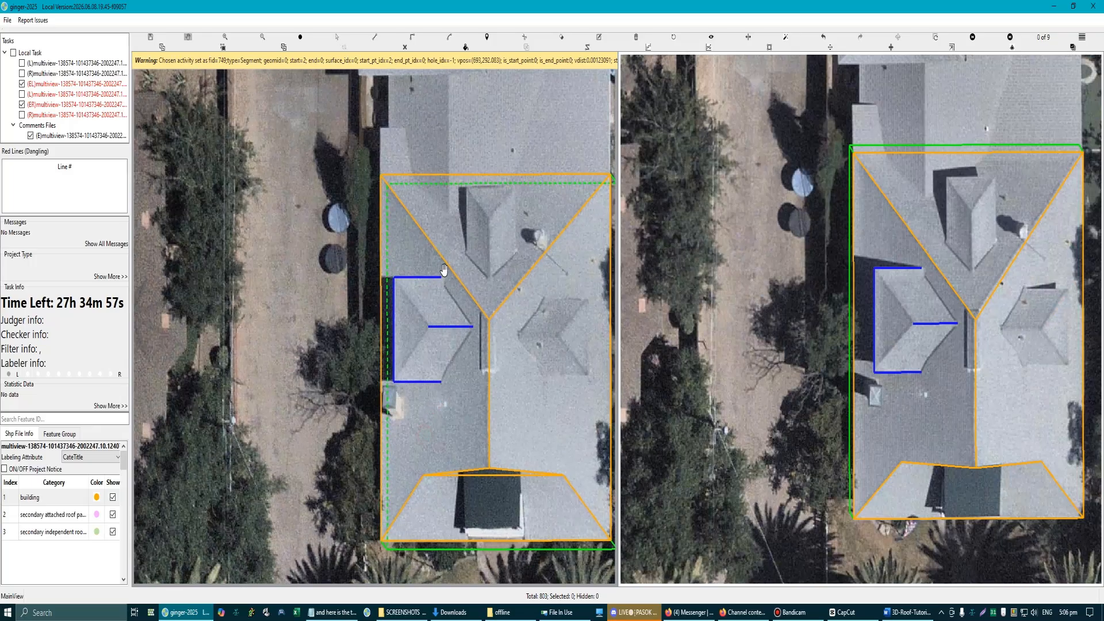
scroll(444, 270, "up", 2)
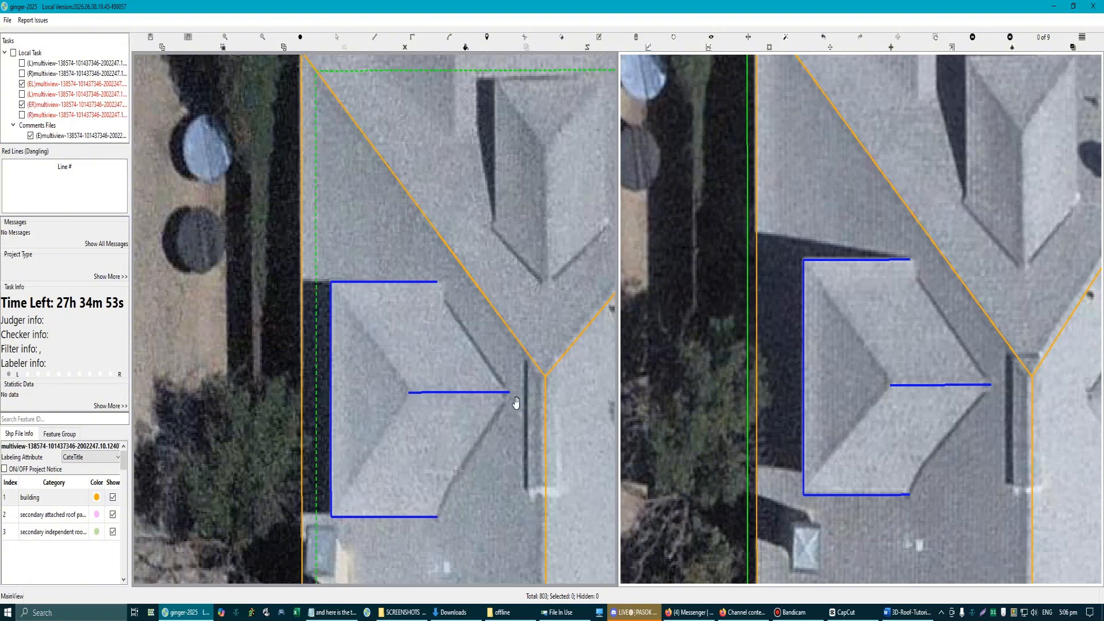
scroll(511, 398, "down", 2)
scroll(895, 317, "up", 2)
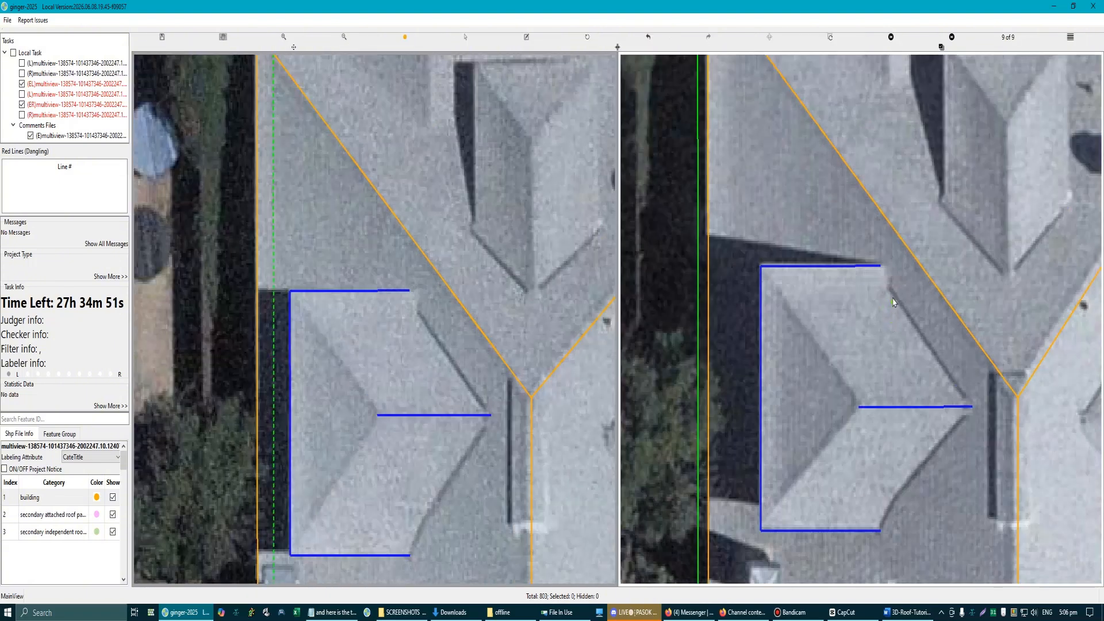
scroll(352, 343, "down", 2)
scroll(352, 345, "up", 2)
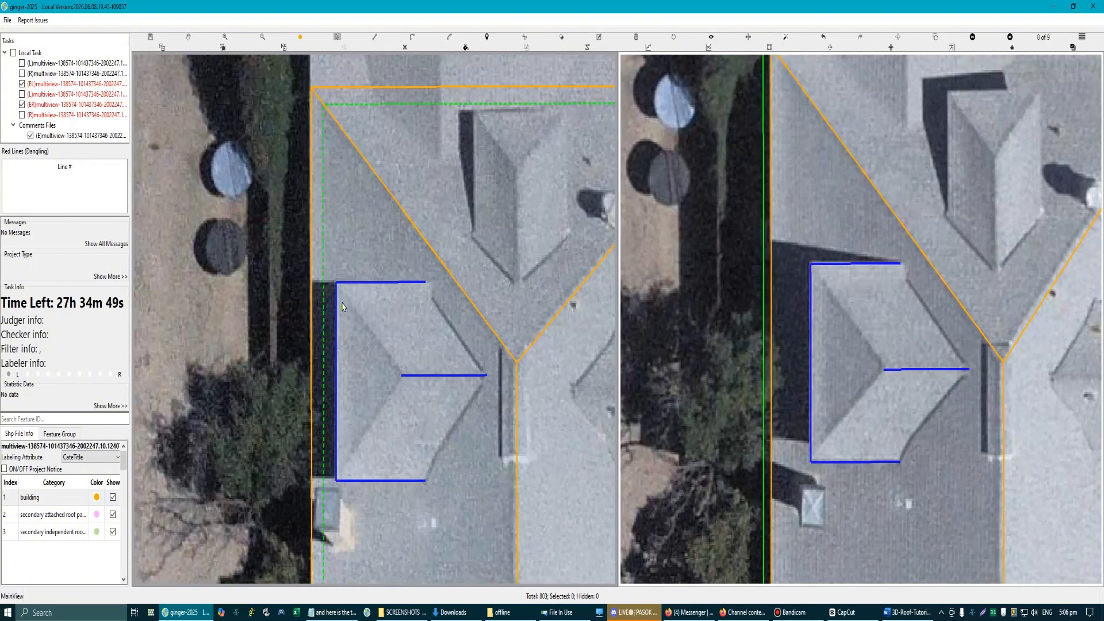
Step: Draw the left dormer's two hip lines from the outer eave corners to the ridge's outer end
left_click(335, 282)
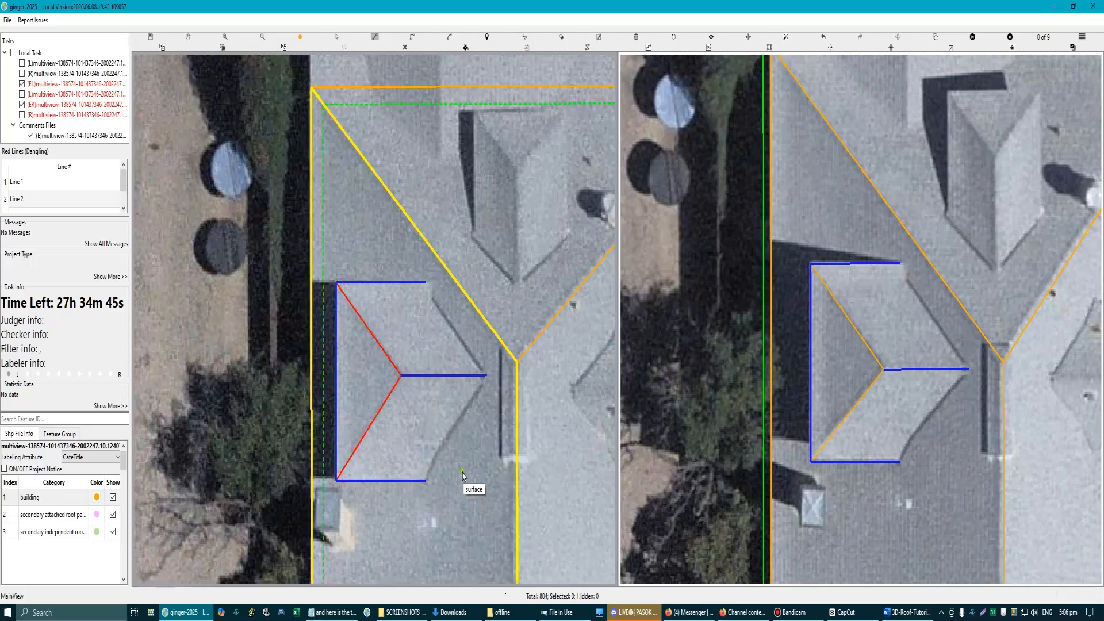
scroll(371, 284, "up", 2)
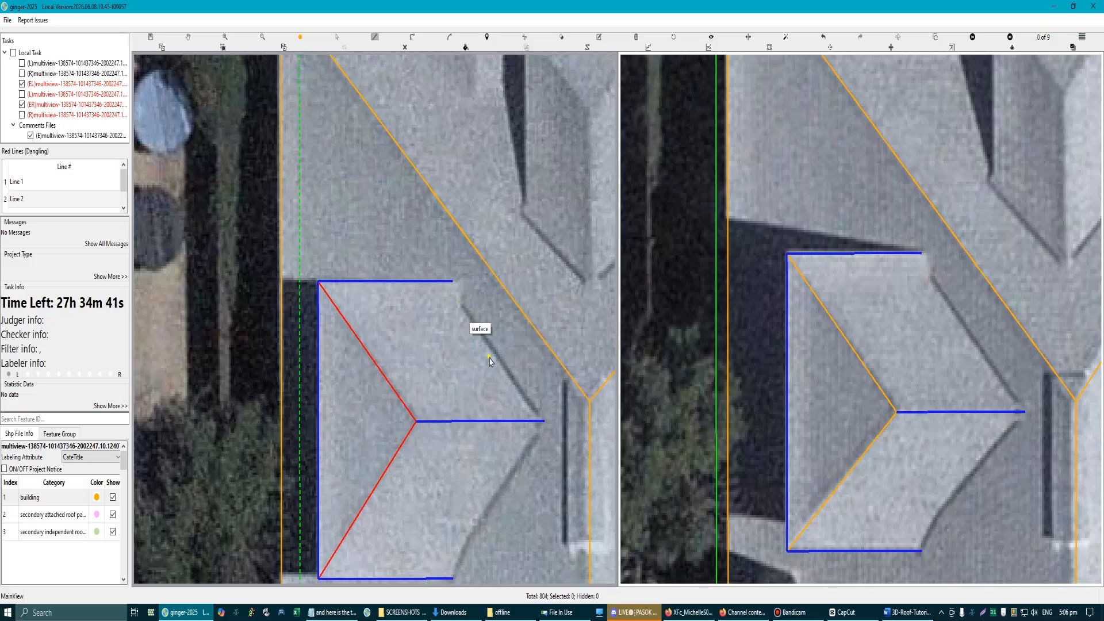
key("Escape")
Step: Draw the dormer's upper plane from the inner ridge end through the upper eave's inner end and outer corner to the outer ridge end
left_click(544, 420)
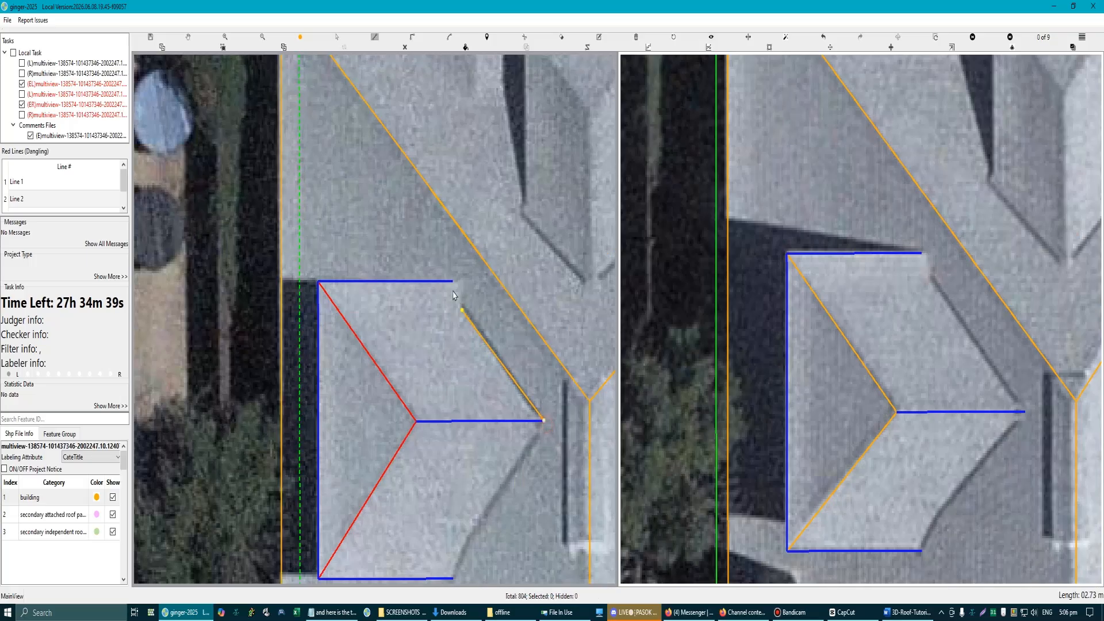
left_click(453, 281)
left_click(319, 281)
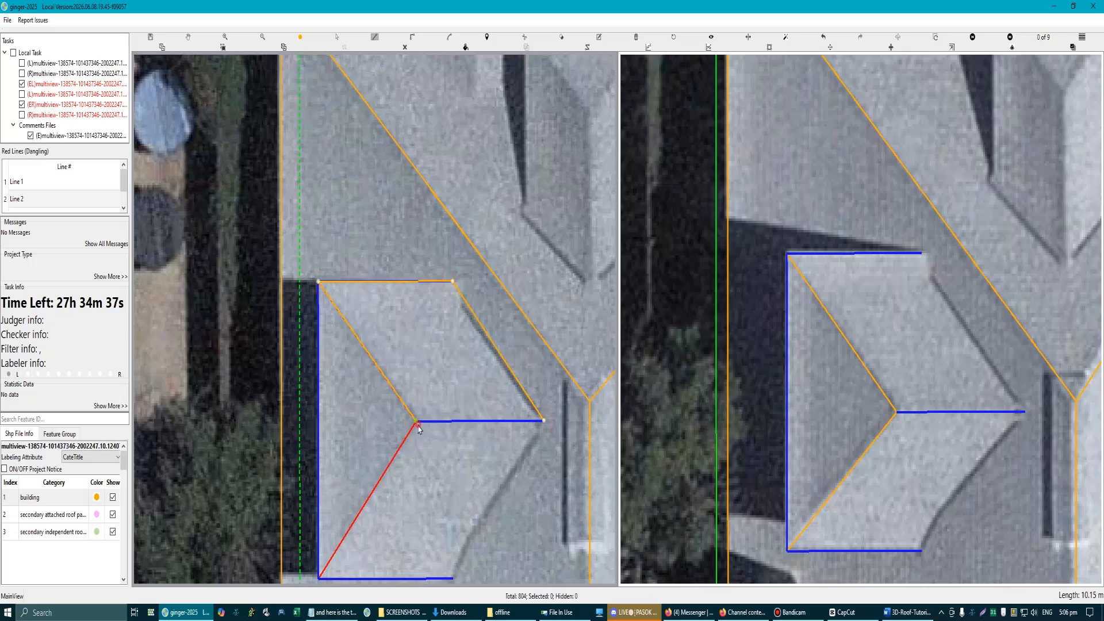
left_click(415, 421)
Step: Draw the dormer's lower plane from the inner ridge end through the lower eave's inner end and outer corner to the outer ridge end
scroll(476, 387, "down", 3)
scroll(450, 398, "up", 2)
key("l")
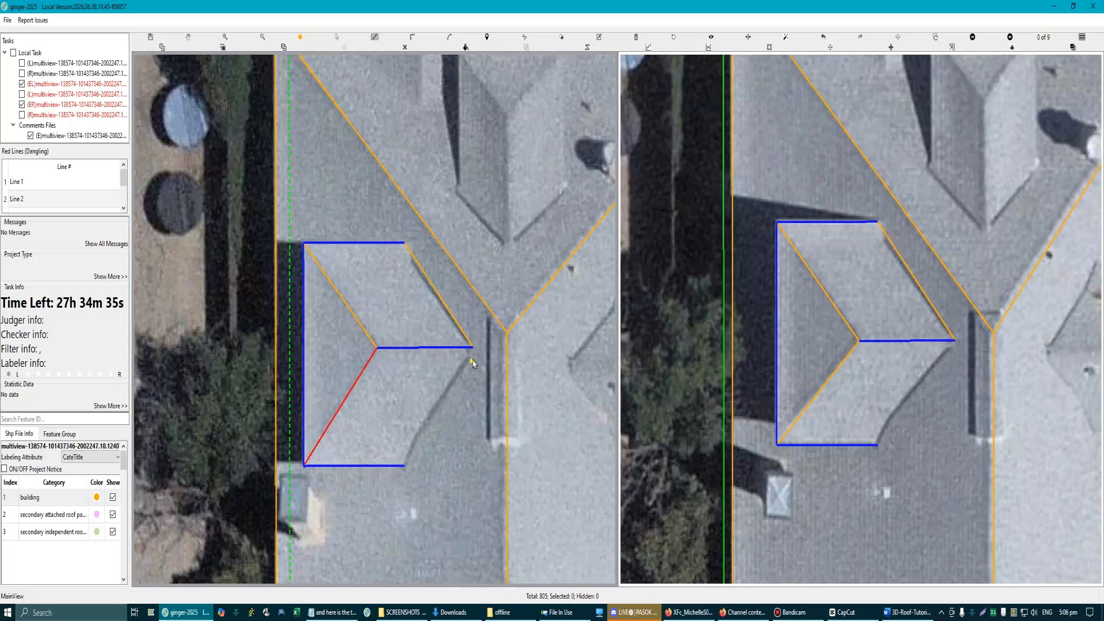
left_click(473, 347)
left_click(405, 465)
left_click(304, 465)
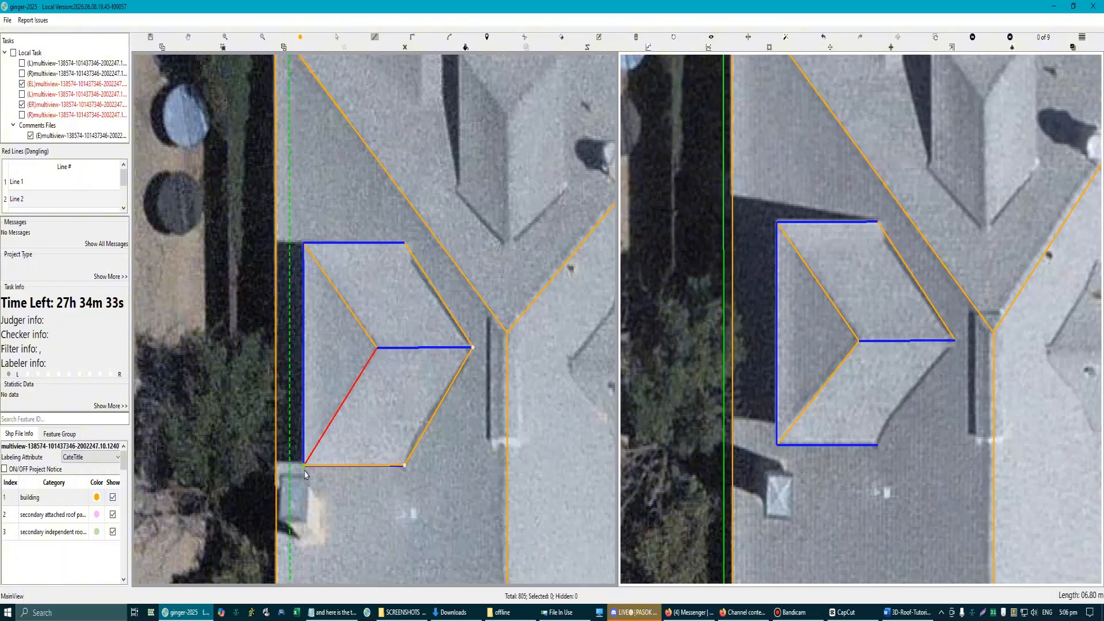
left_click(377, 348)
Step: Draw a guide line across the left dormer between its two valley bends, parallel to the outer eave
scroll(409, 355, "up", 2)
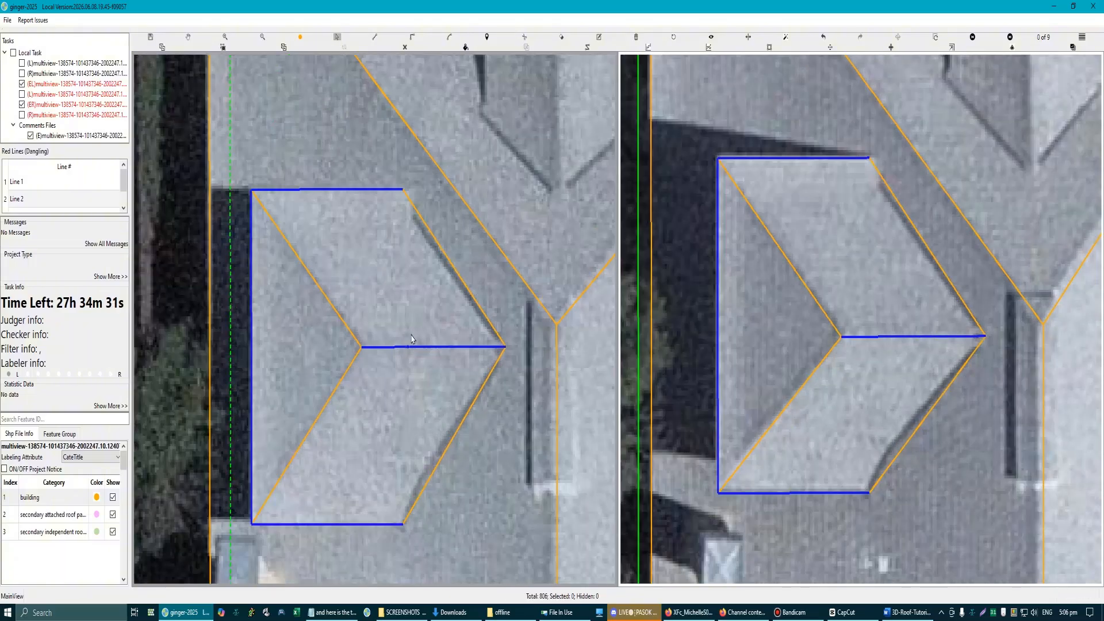
left_click(411, 219)
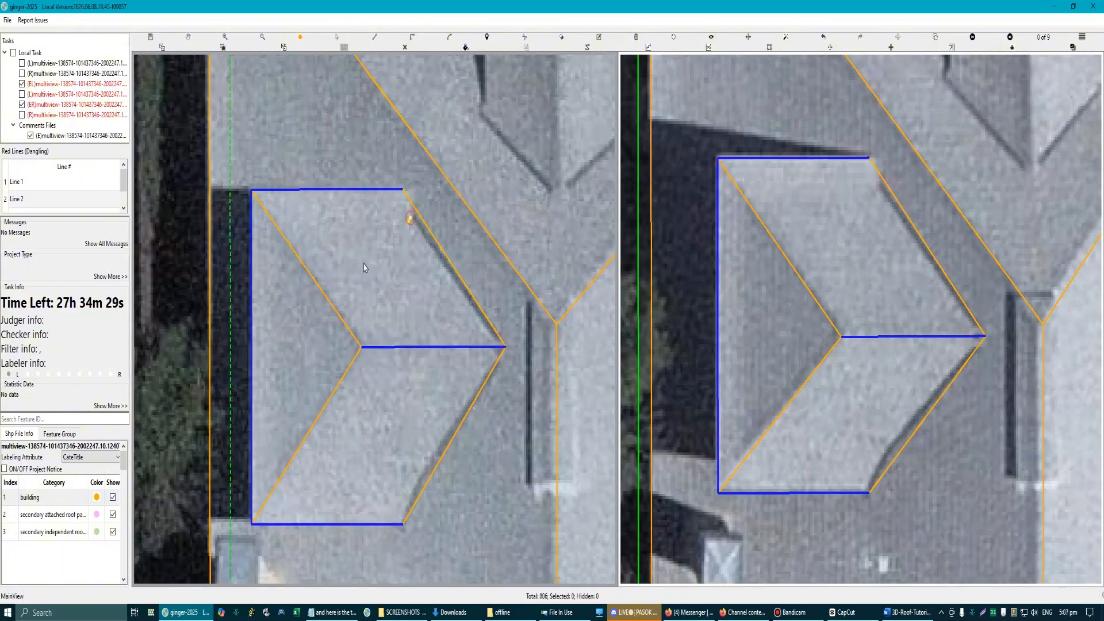
left_click(251, 318)
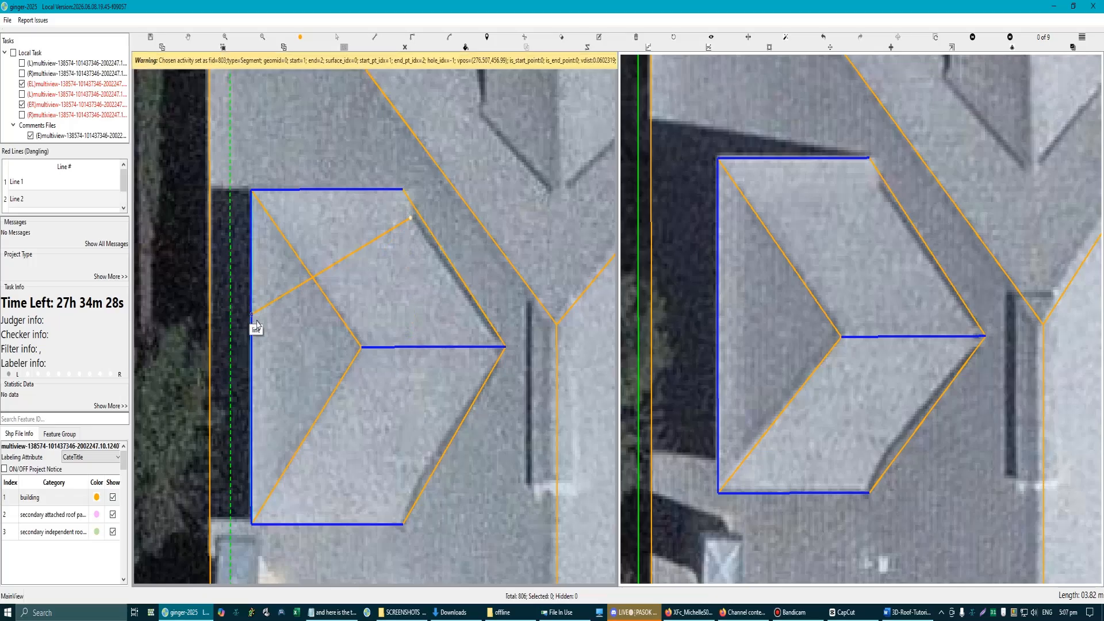
left_click(410, 493)
right_click(412, 502)
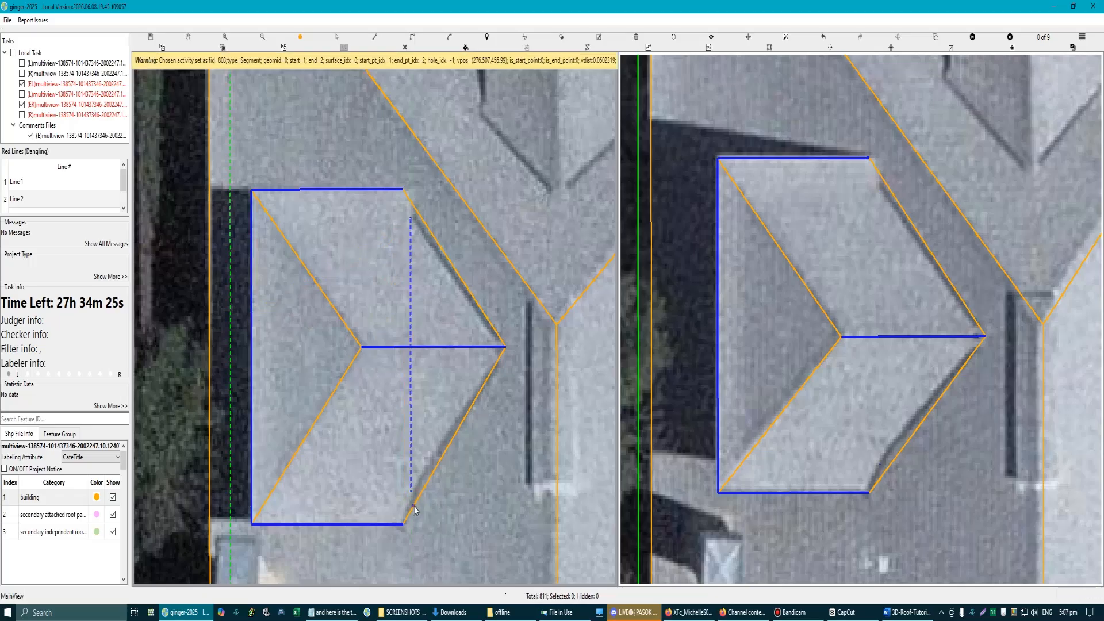
Step: Bend the lower plane's valley edge at the guide line's lower end to follow the roof's kink
scroll(414, 506, "up", 1)
key("Escape")
left_click_drag(425, 486, 413, 487)
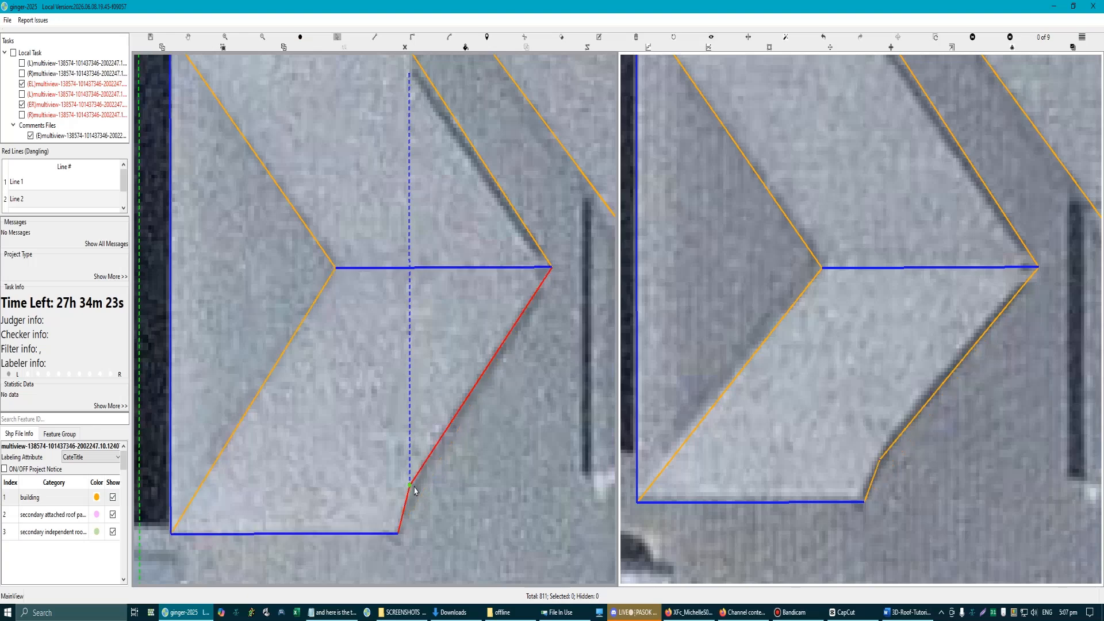
Step: Bend the upper plane's valley edge at the guide line's upper end to follow the roof's kink
left_click_drag(435, 194, 433, 325)
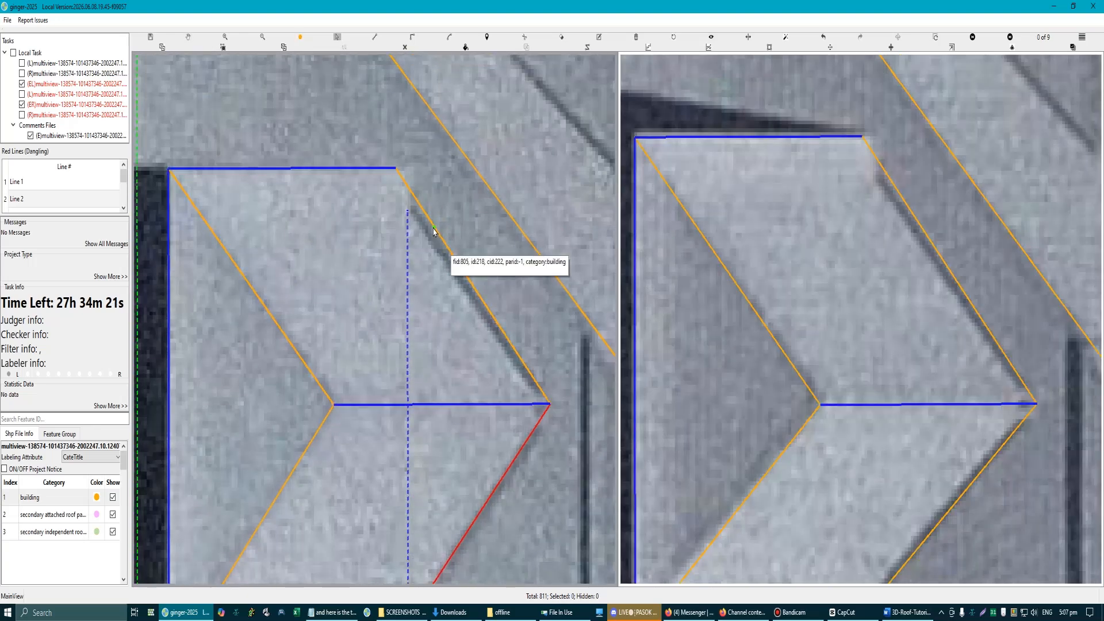
scroll(401, 343, "down", 3)
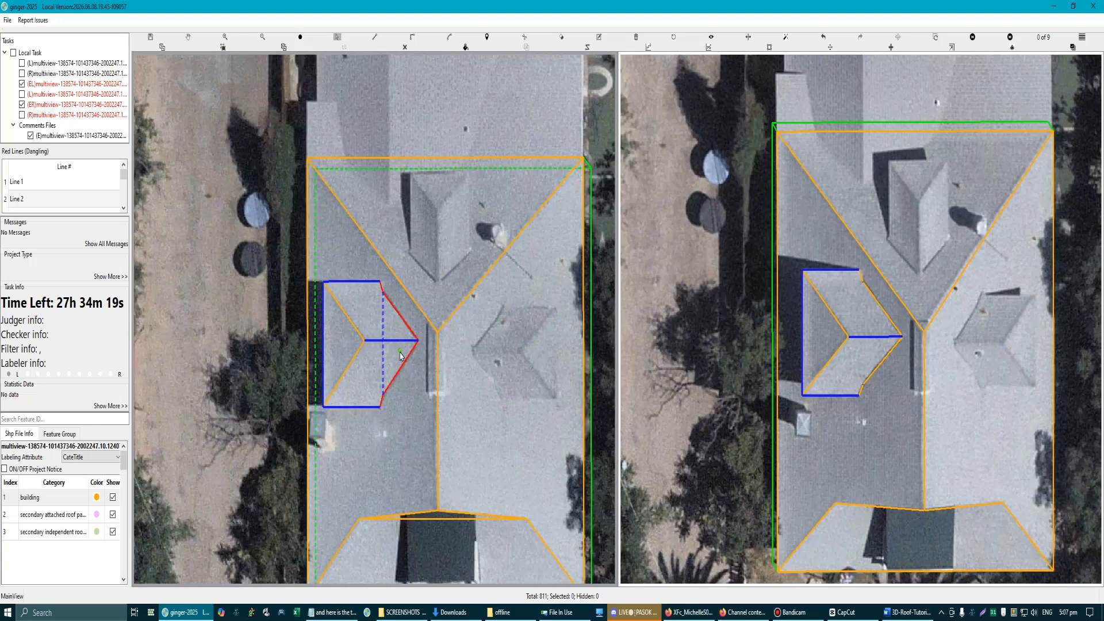
scroll(400, 355, "up", 3)
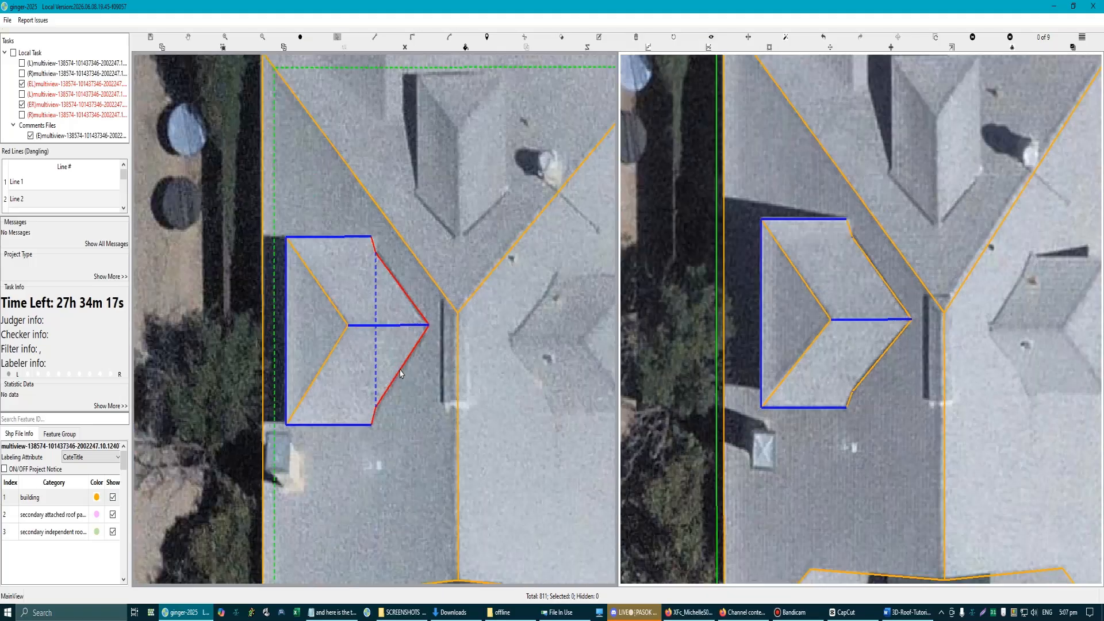
scroll(408, 322, "down", 3)
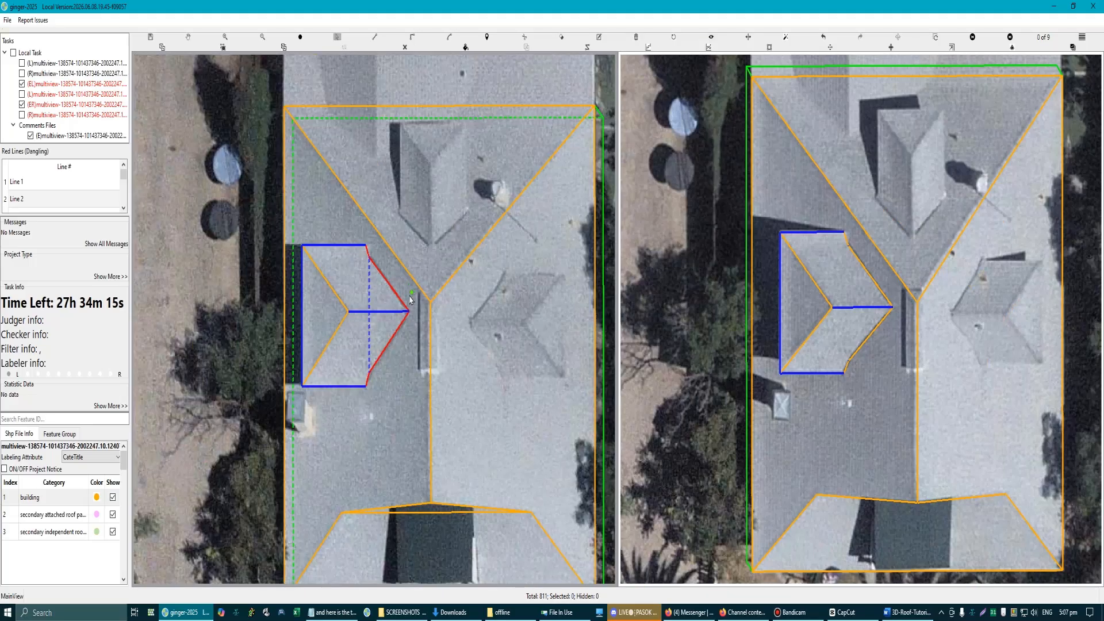
Step: Try shifting the left dormer's bent lower valley edge away from the dormer
scroll(412, 299, "up", 5)
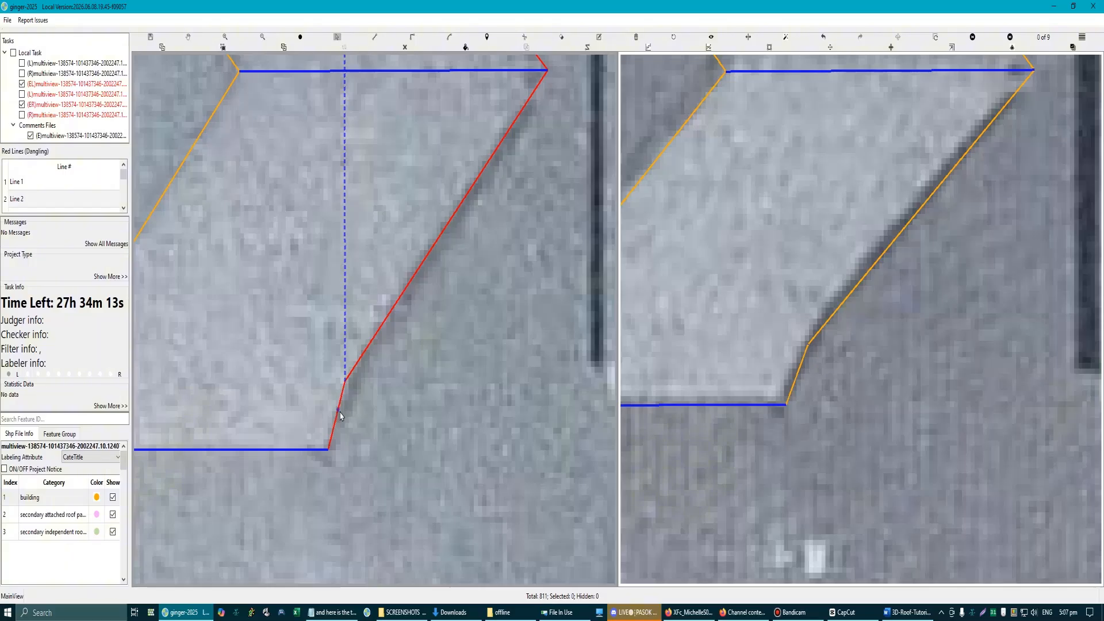
left_click_drag(338, 410, 374, 366)
scroll(377, 320, "down", 3)
mouse_move(386, 320)
left_mouse_down()
mouse_move(410, 318)
mouse_move(392, 317)
left_mouse_up()
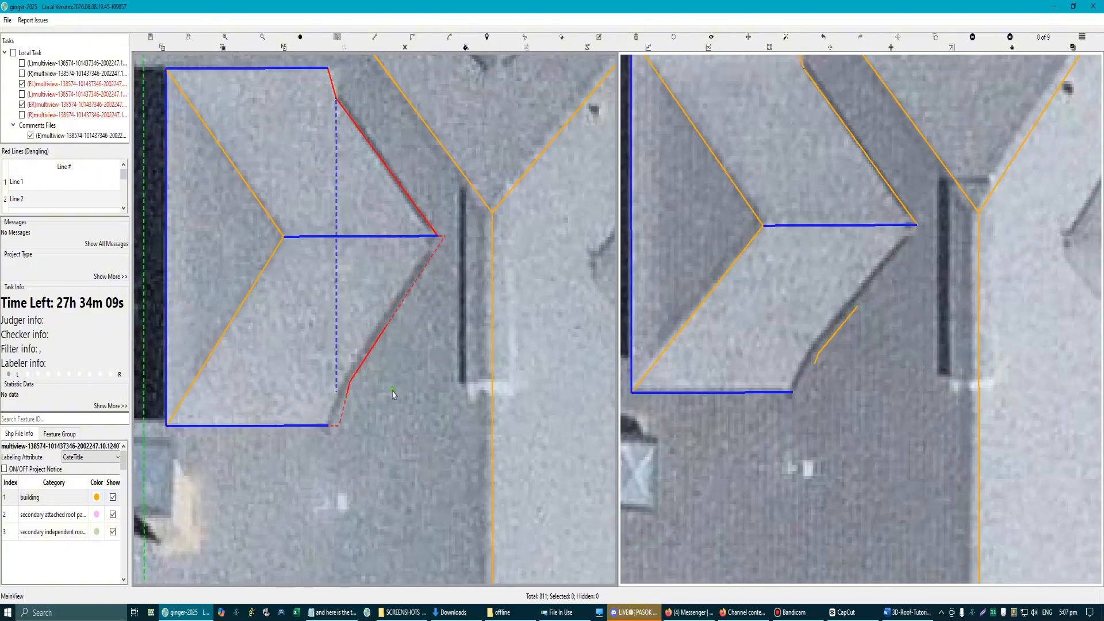
scroll(387, 387, "down", 2)
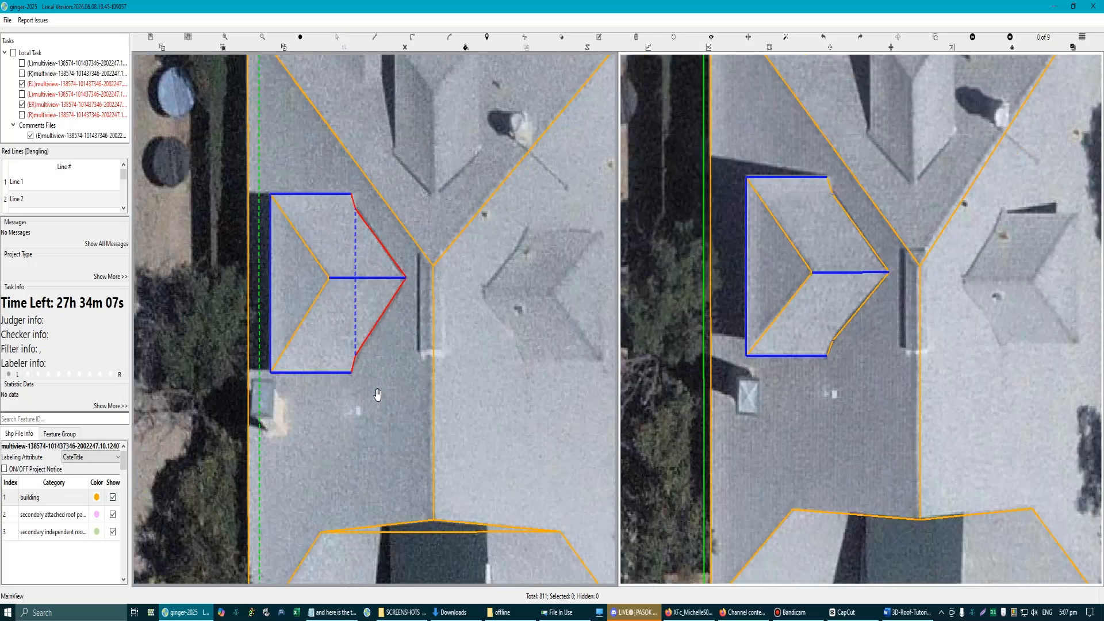
Step: Examine where the left dormer's bent lower and upper valley edges meet the guide line, eaves and ridge
scroll(381, 299, "up", 2)
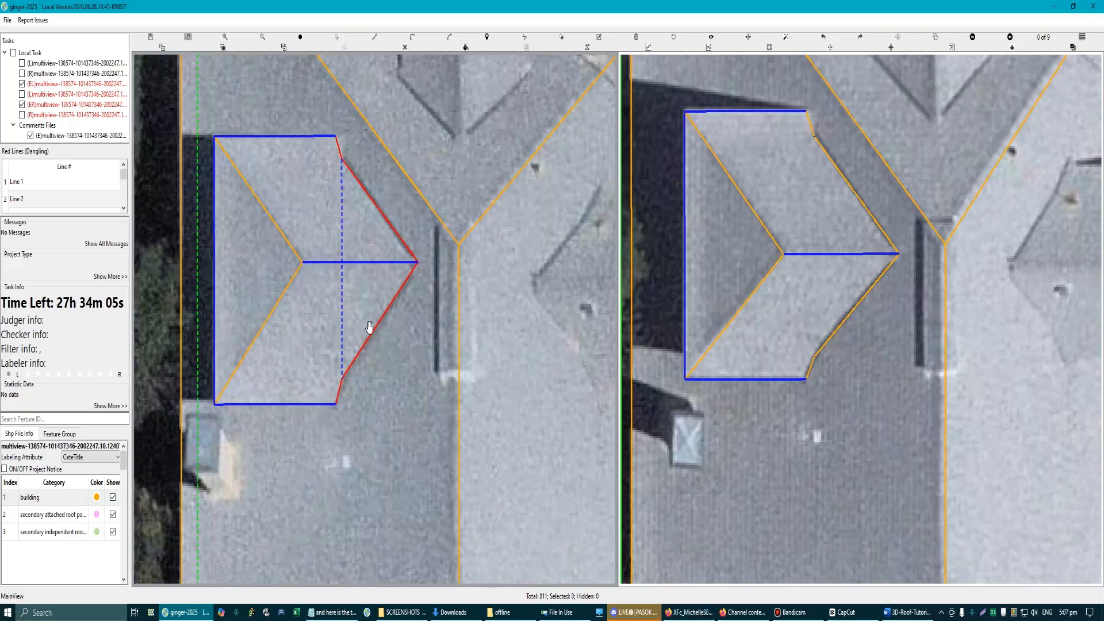
scroll(339, 403, "up", 2)
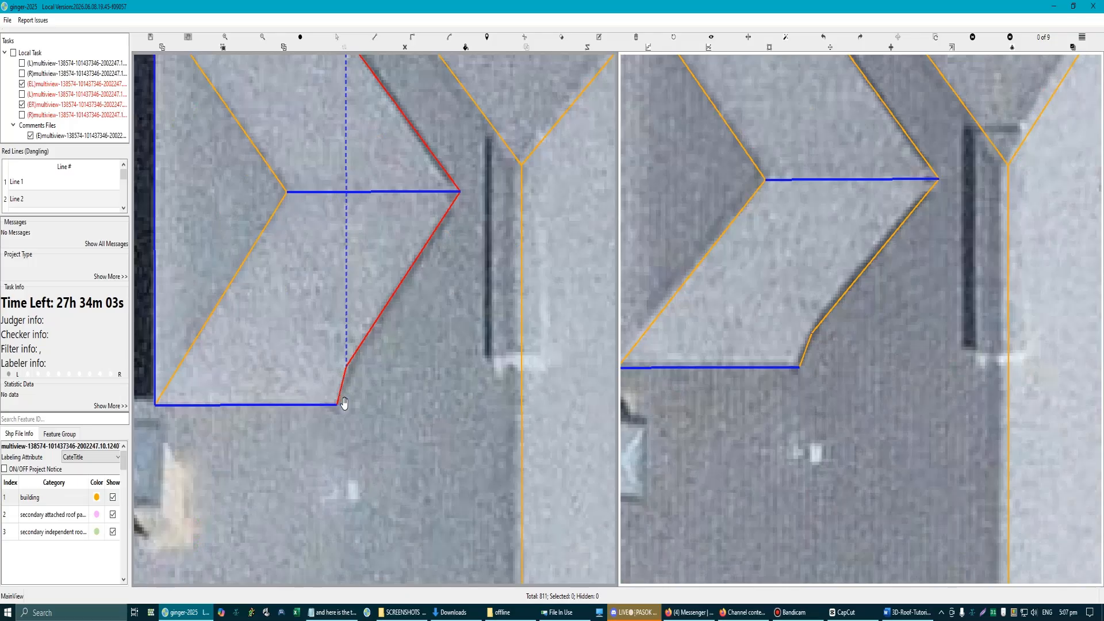
key("s")
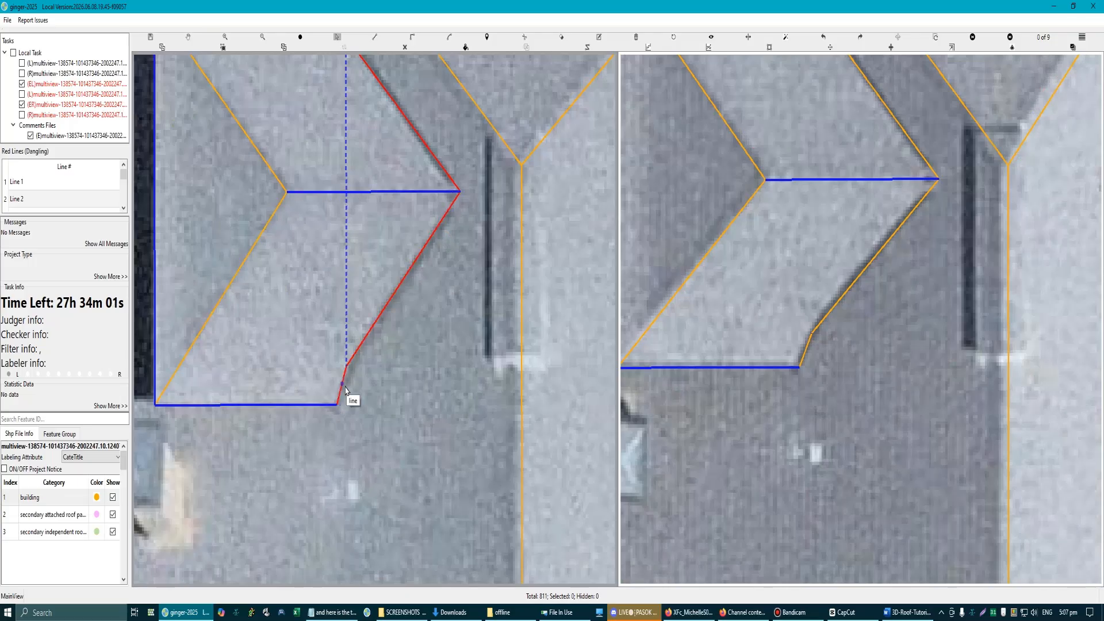
scroll(372, 306, "down", 3)
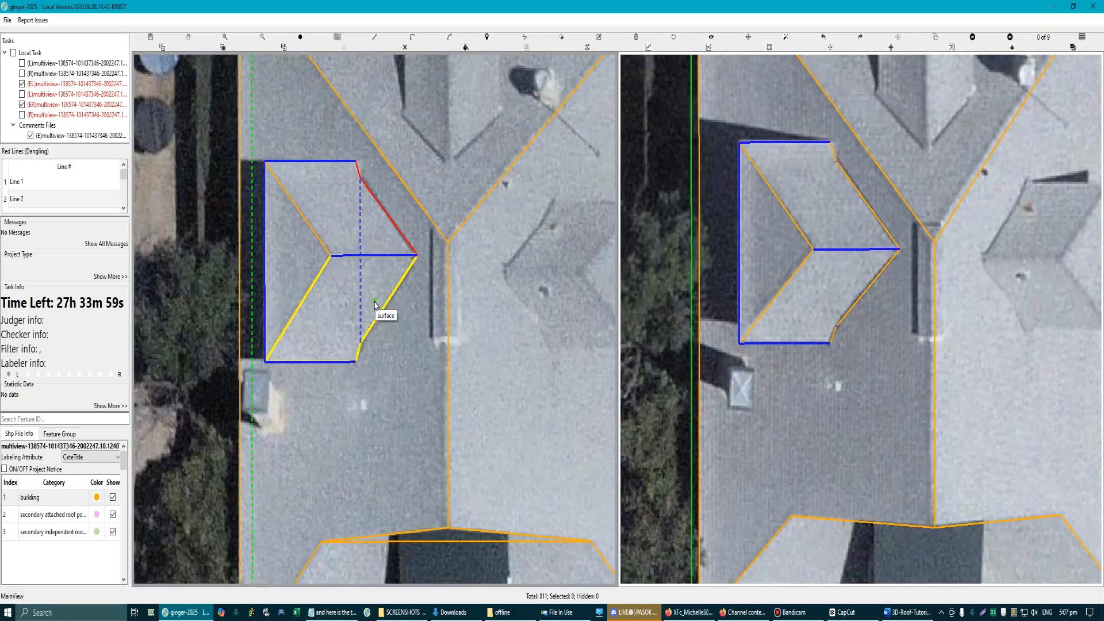
scroll(364, 229, "up", 4)
scroll(356, 226, "down", 3)
key("h")
scroll(370, 241, "up", 4)
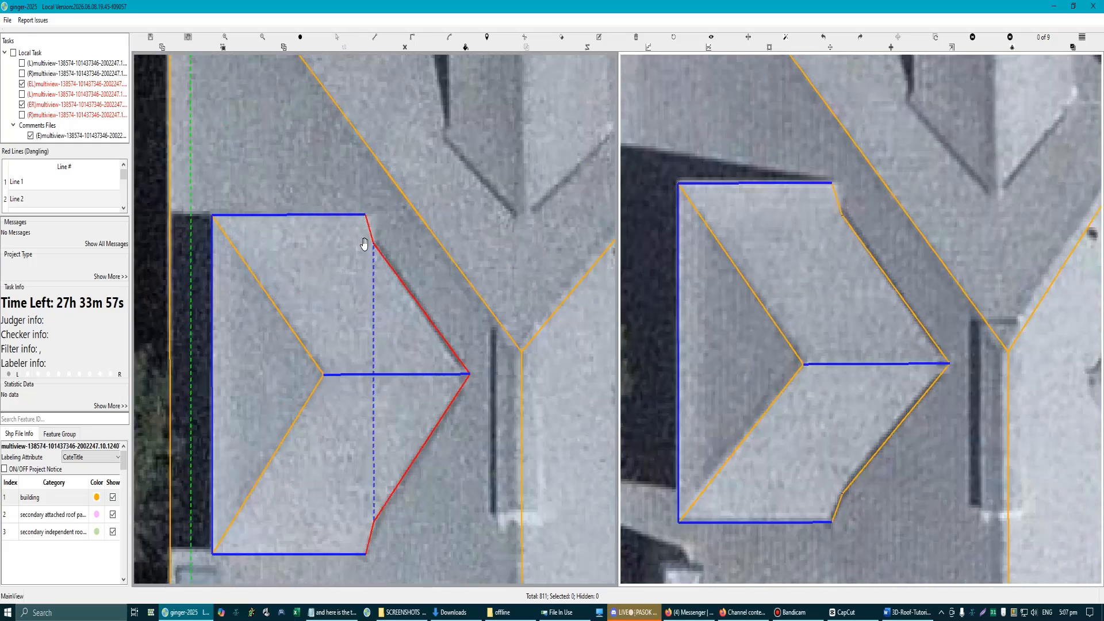
scroll(382, 254, "down", 3)
scroll(381, 257, "up", 4)
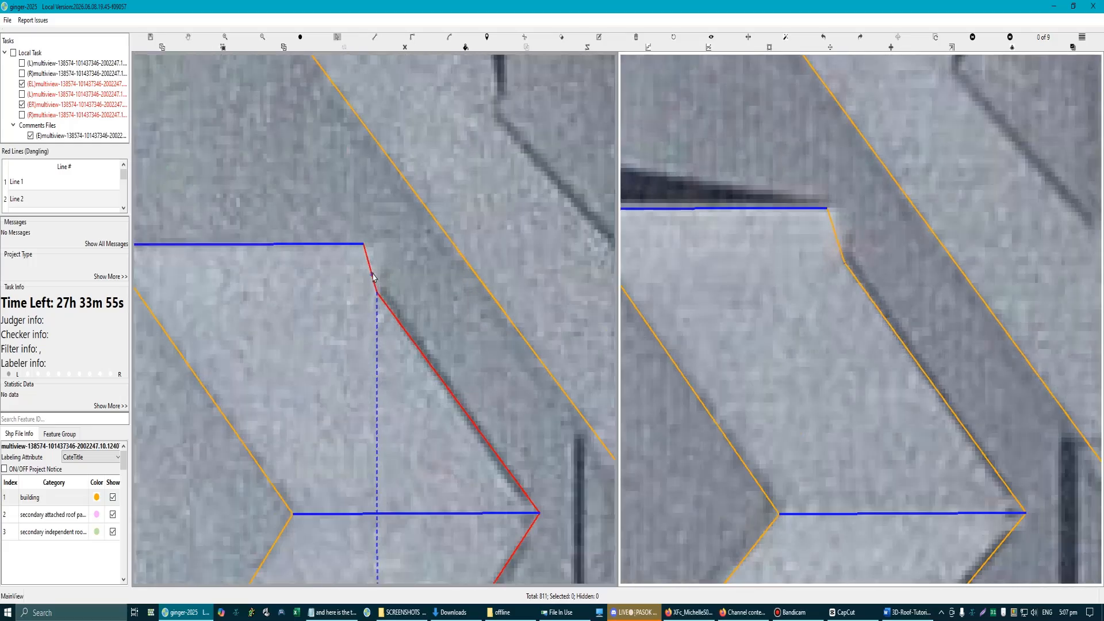
left_click(373, 276)
mouse_move(372, 271)
left_mouse_down()
mouse_move(388, 268)
mouse_move(370, 263)
left_mouse_up()
scroll(373, 318, "down", 1)
mouse_move(381, 370)
left_mouse_down()
mouse_move(373, 297)
mouse_move(414, 268)
mouse_move(428, 281)
mouse_move(410, 290)
left_mouse_up()
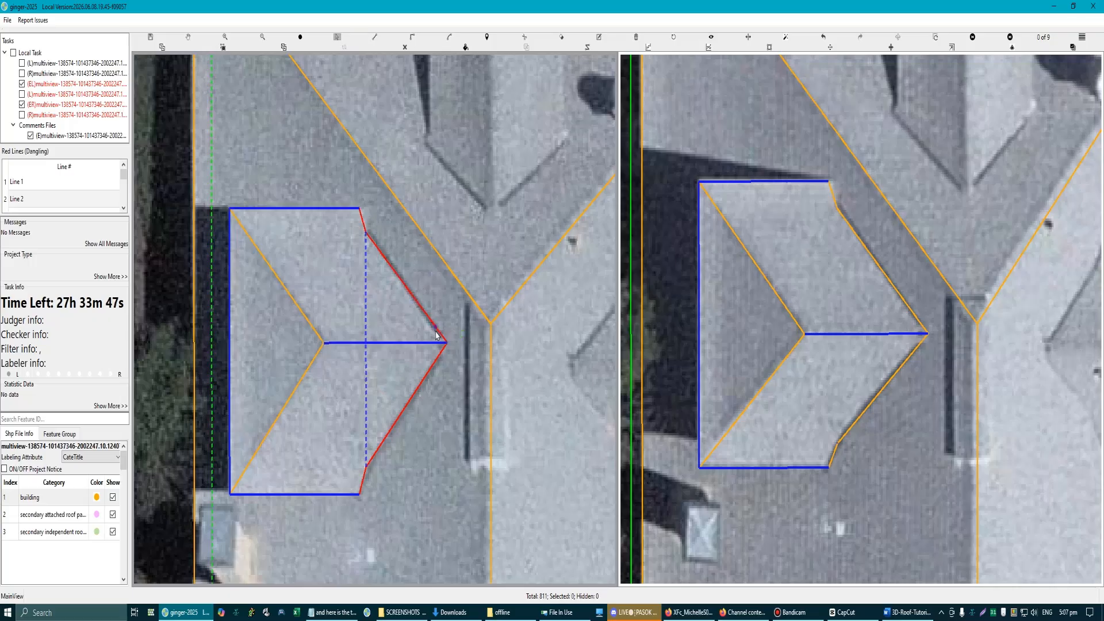
scroll(374, 251, "up", 1)
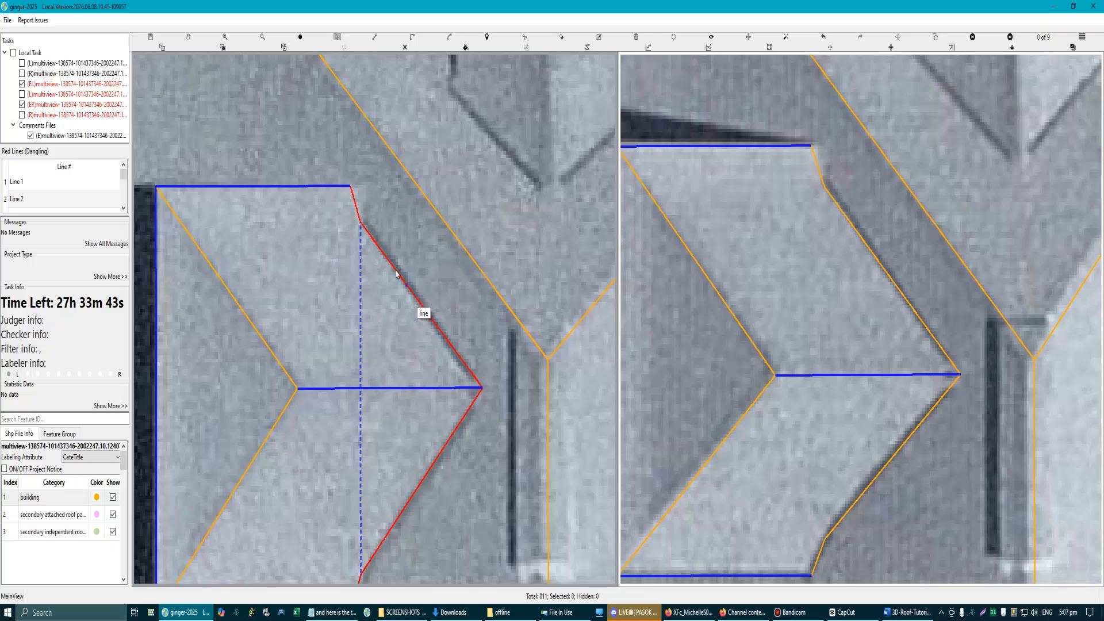
scroll(383, 297, "down", 5)
scroll(370, 395, "up", 4)
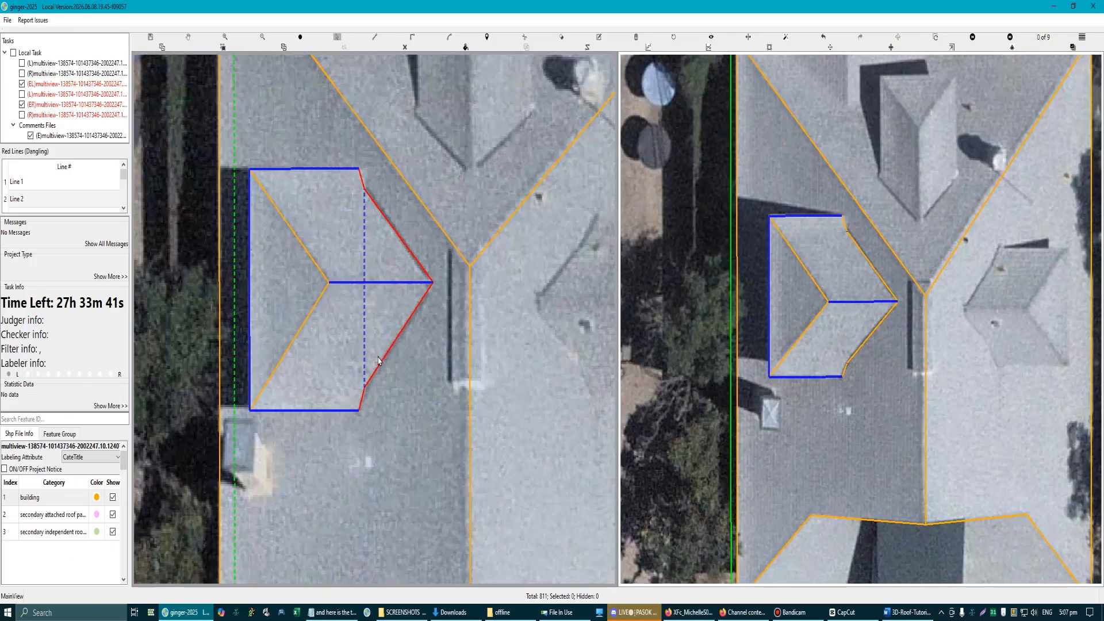
Step: Trace the left dormer's outline from the upper eave's inner end through both valley bends to the lower eave's inner end and along the eaves
left_click(366, 393)
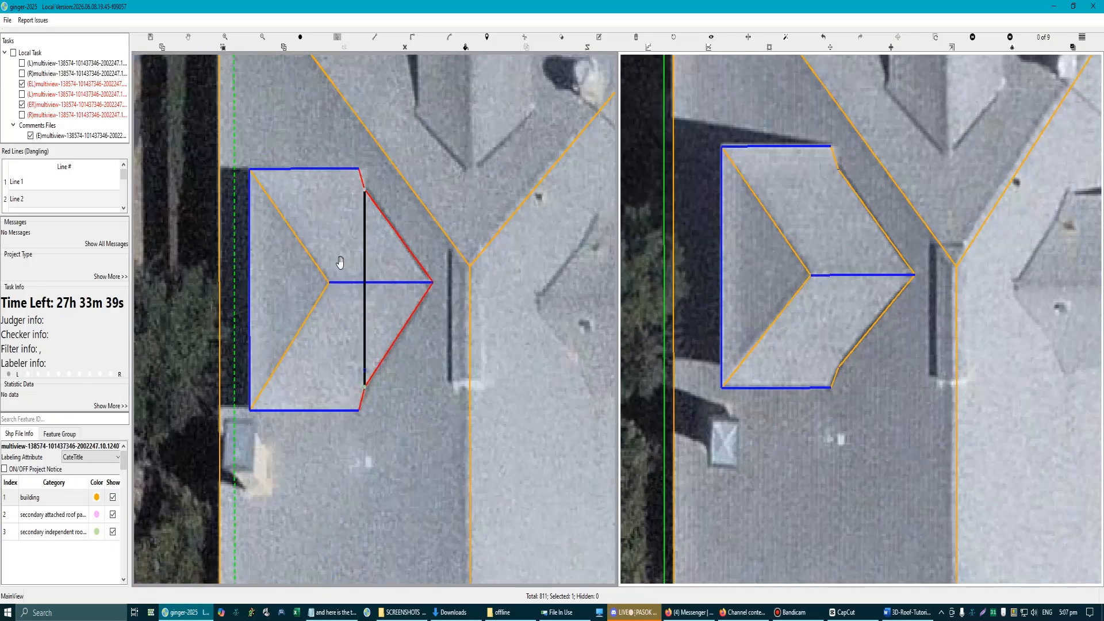
key("Escape")
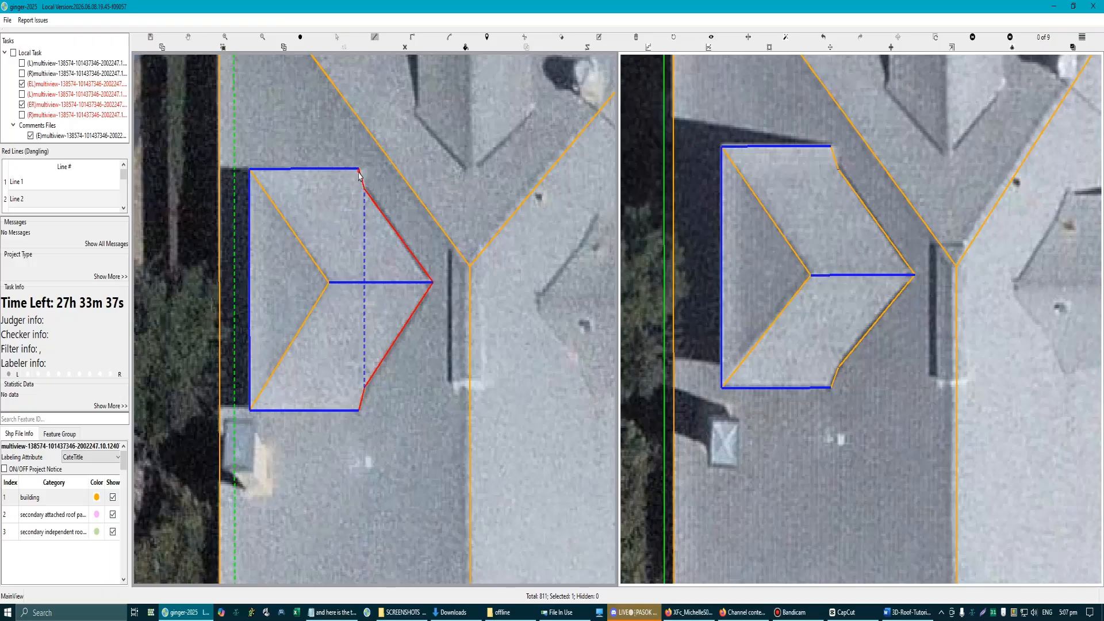
left_click(359, 172)
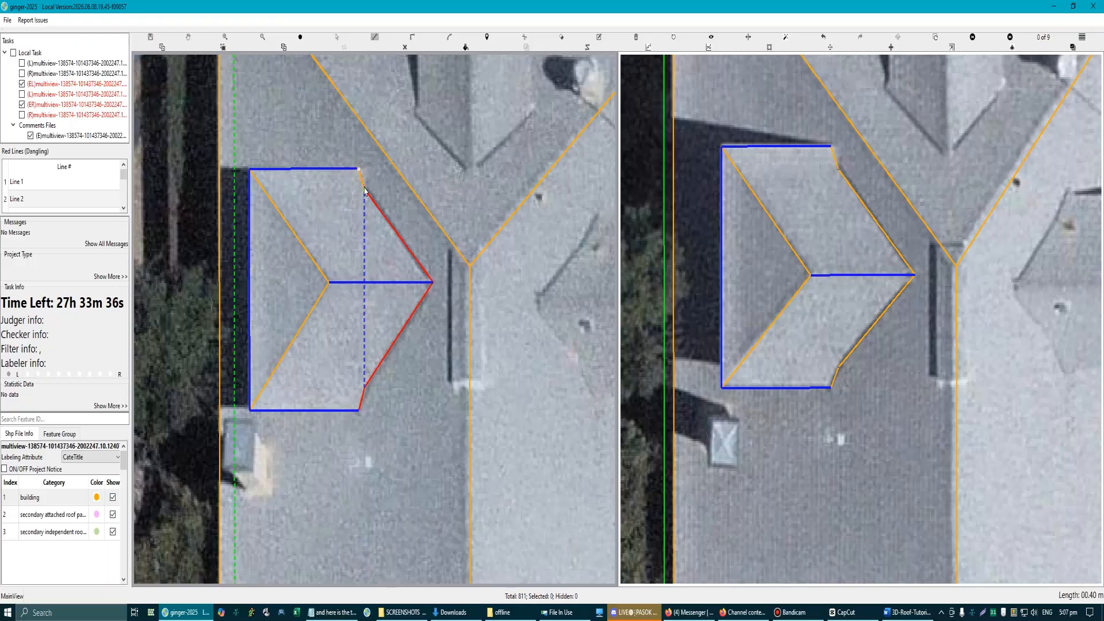
left_click(359, 410)
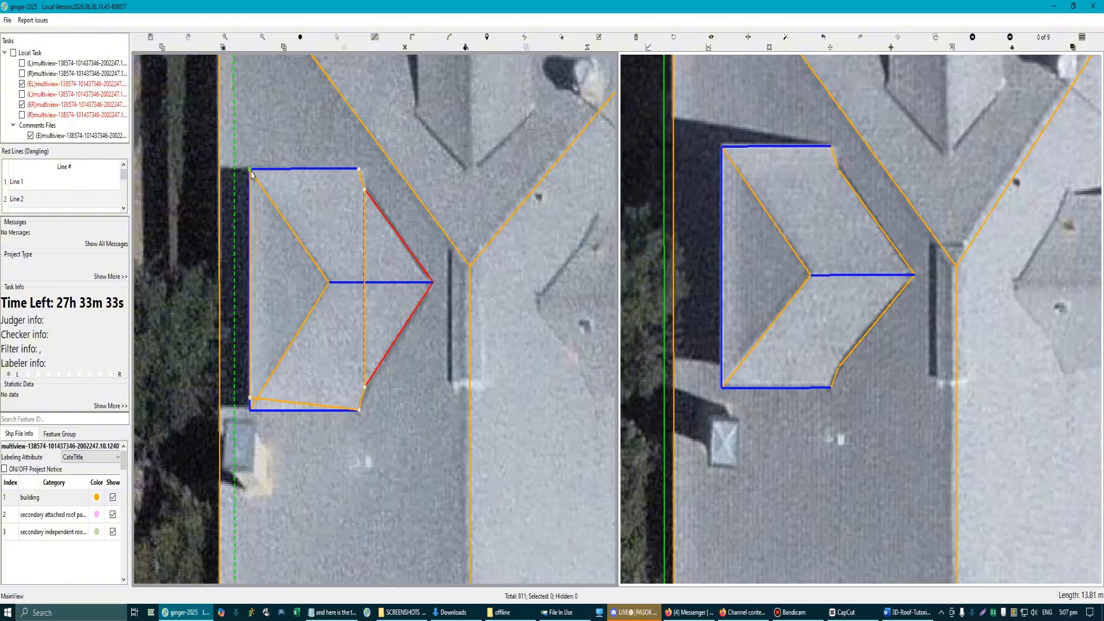
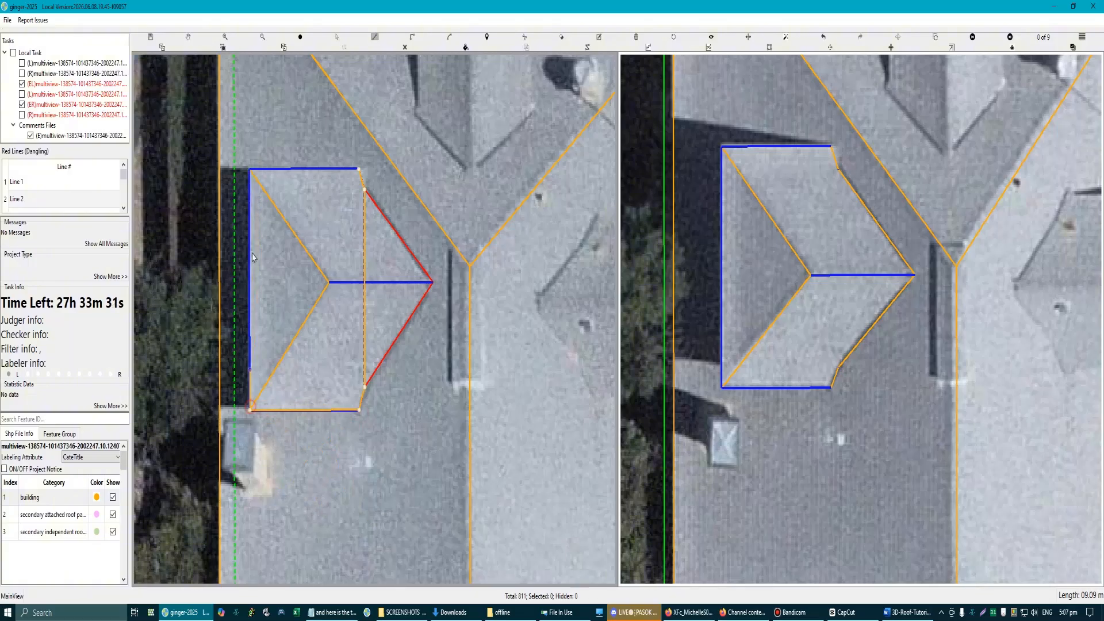
Step: Close the left dormer's outline at the upper eave's outer corner and finish the trace
left_click(249, 170)
right_click(250, 170)
scroll(353, 311, "down", 1)
key("Escape")
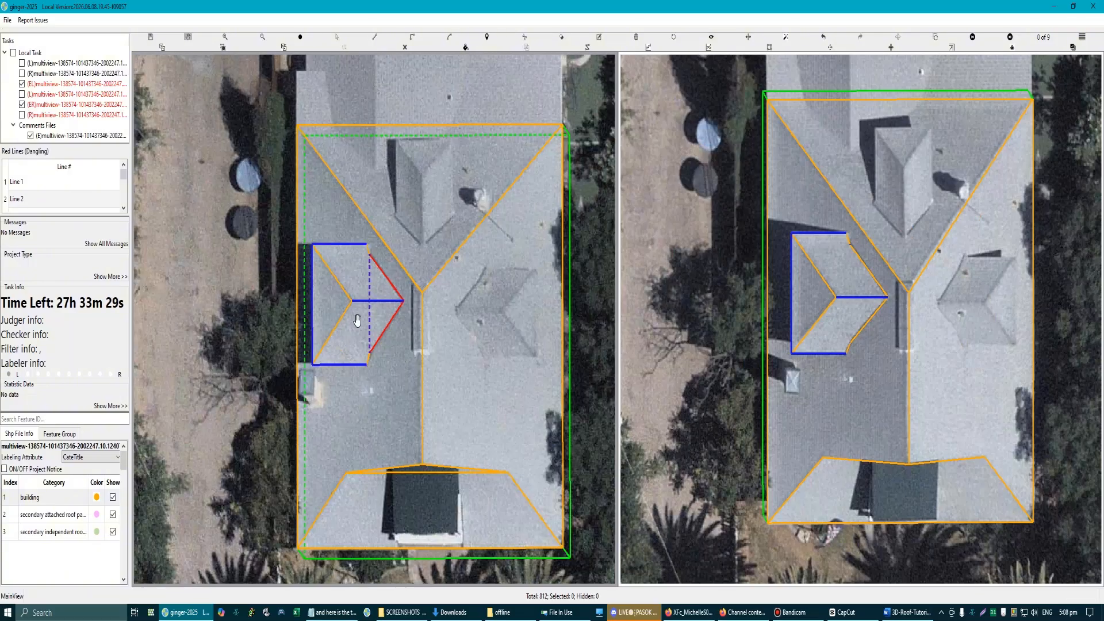
Step: In a tilted 3D view, trace the narrow base strip between the left dormer's valley bends and its inner eave ends
left_click_drag(357, 321, 278, 280)
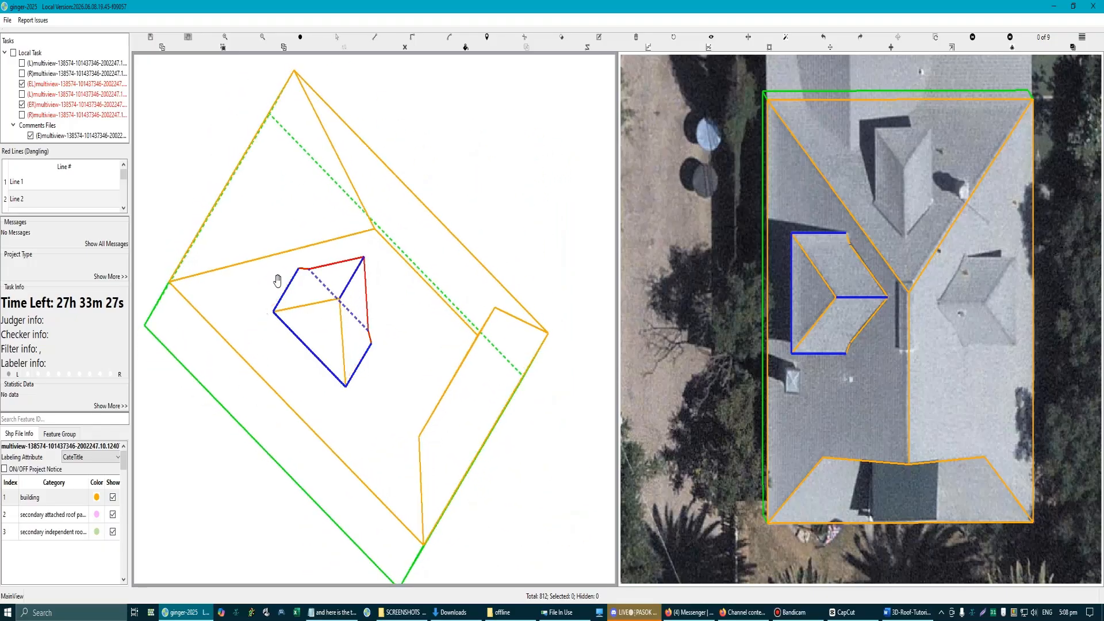
scroll(289, 283, "up", 2)
scroll(365, 328, "down", 1)
scroll(368, 312, "up", 1)
key("l")
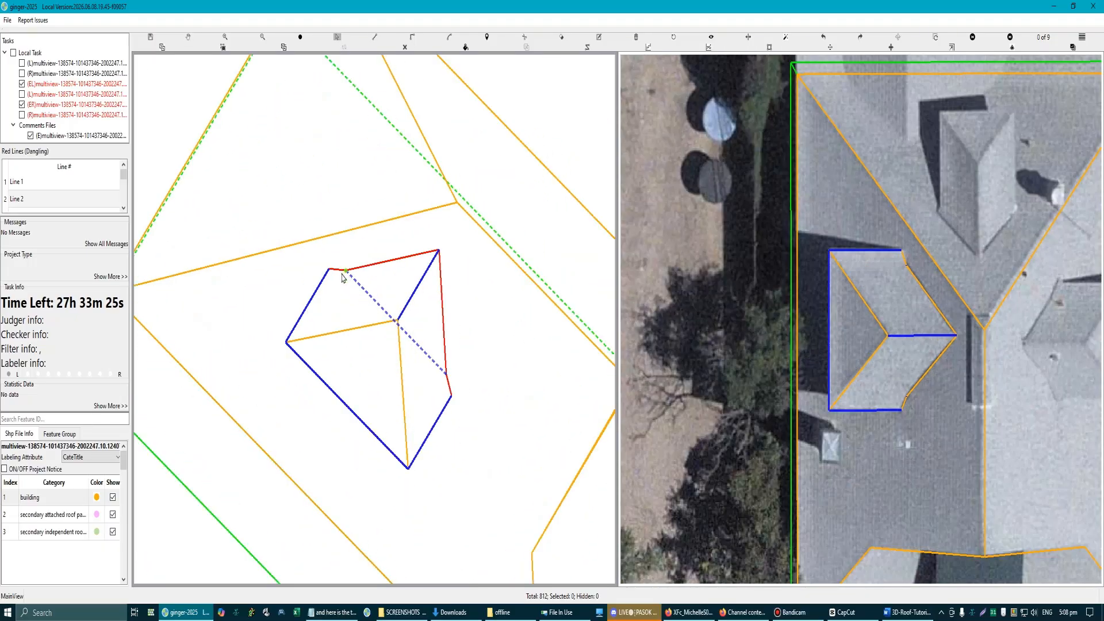
left_click(344, 270)
left_click(443, 377)
left_click(450, 396)
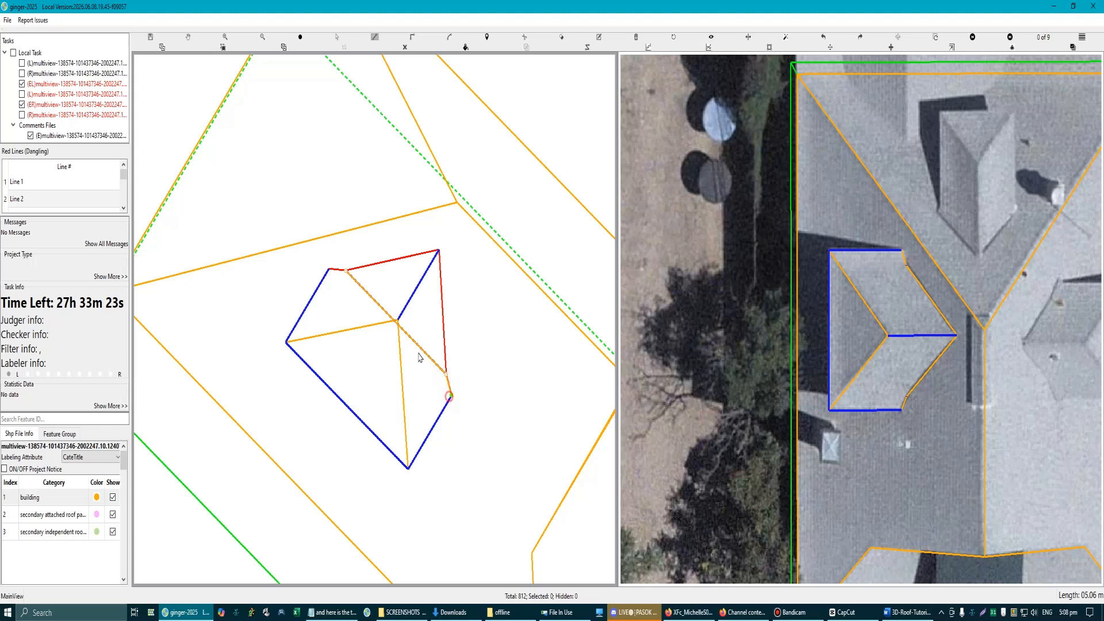
left_click(328, 272)
Step: Trace the left dormer's base rectangle through its four eave corners and clear the leftover blue construction lines
left_click(286, 343)
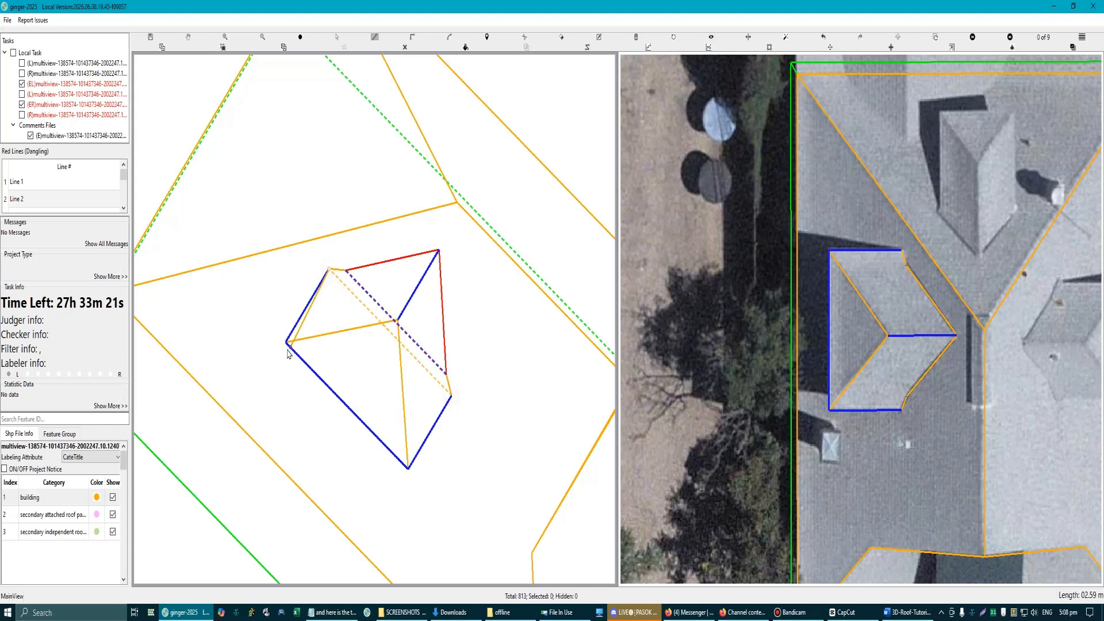
left_click(408, 468)
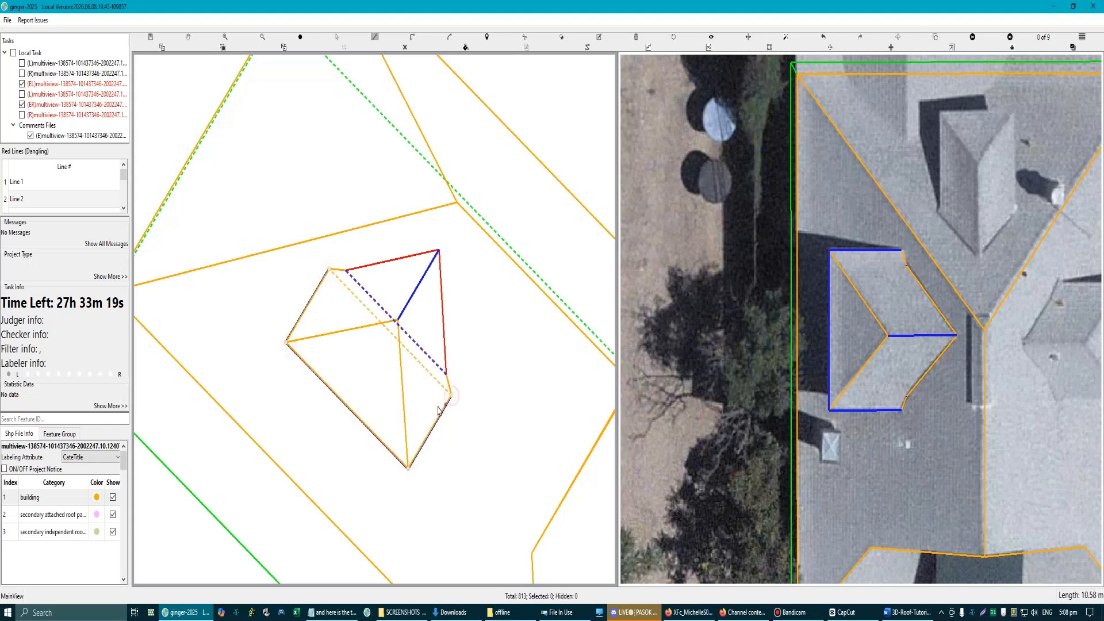
left_click(439, 410)
scroll(425, 418, "down", 2)
left_click(406, 49)
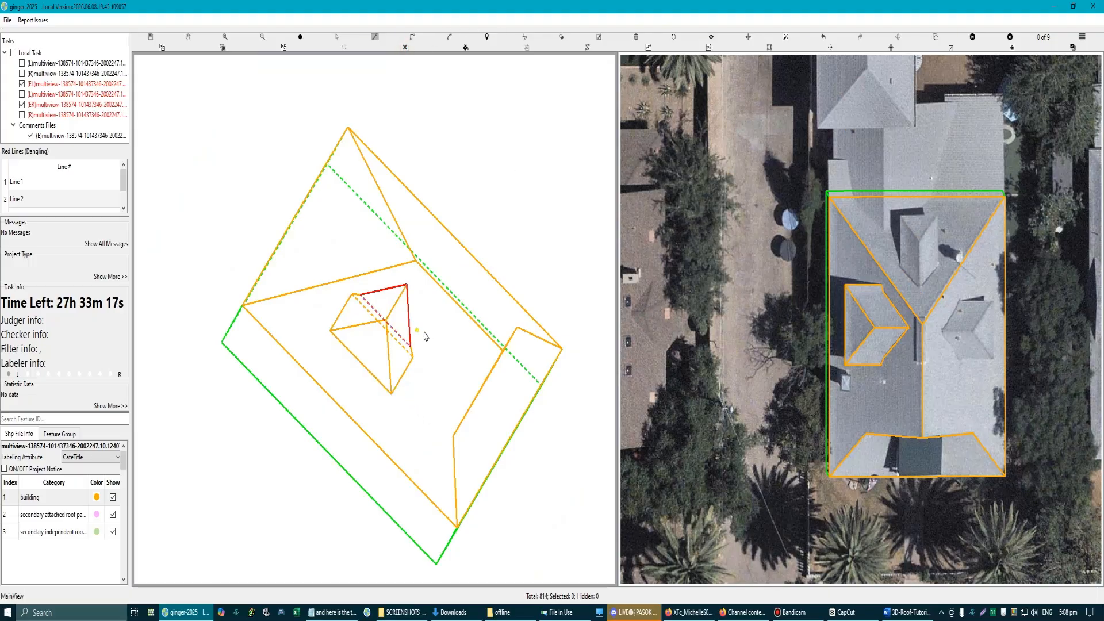
Step: Trace the left dormer's base triangle from the upper valley bend over the ridge's inner end to the lower valley bend
scroll(424, 333, "down", 1)
scroll(395, 291, "up", 4)
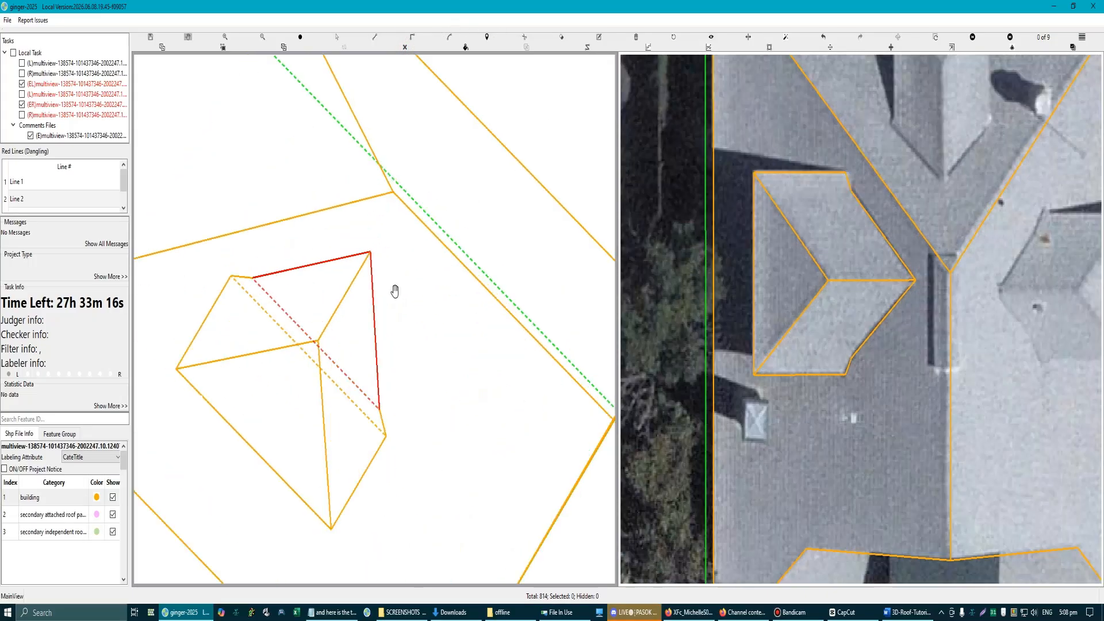
left_click(253, 280)
left_click(371, 252)
left_click(381, 408)
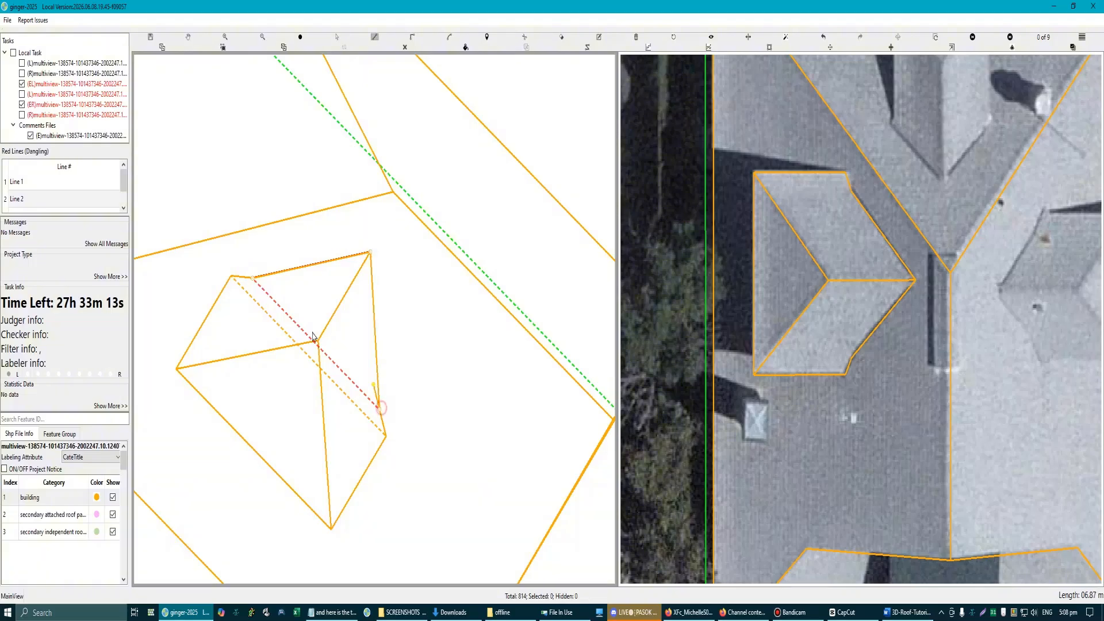
left_click(254, 280)
right_click(335, 364)
Step: Hide the left dormer's front hip face and extrude its base rectangle downward into walls
scroll(339, 385, "down", 3)
mouse_move(368, 341)
left_mouse_down()
mouse_move(335, 331)
mouse_move(337, 308)
mouse_move(373, 306)
mouse_move(350, 356)
left_mouse_up()
scroll(351, 356, "up", 3)
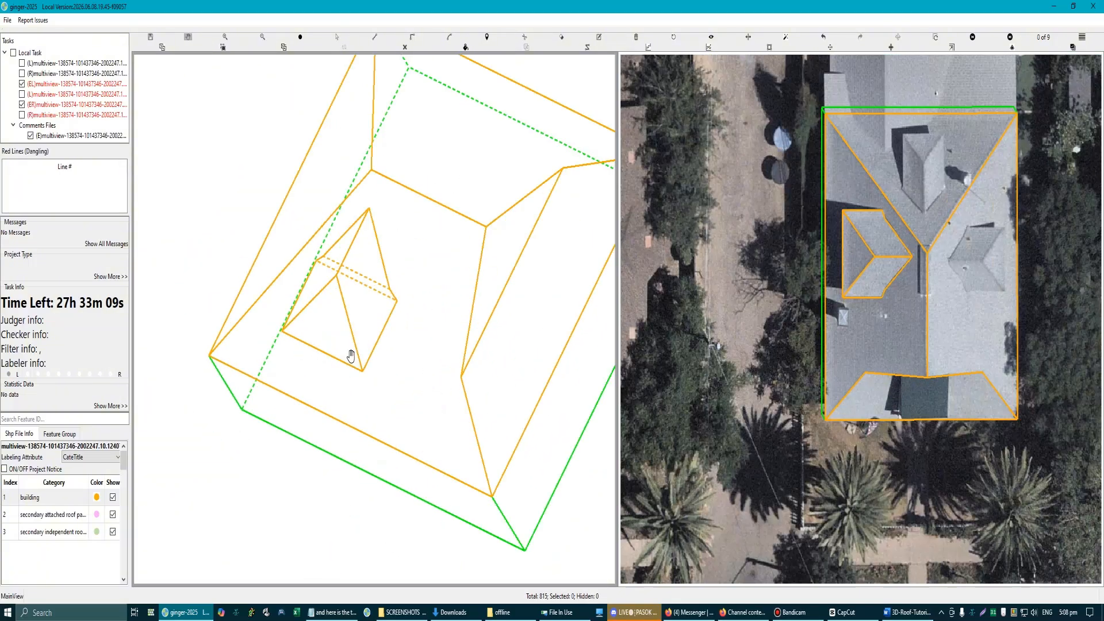
key("s")
left_click(329, 335)
scroll(328, 333, "up", 2)
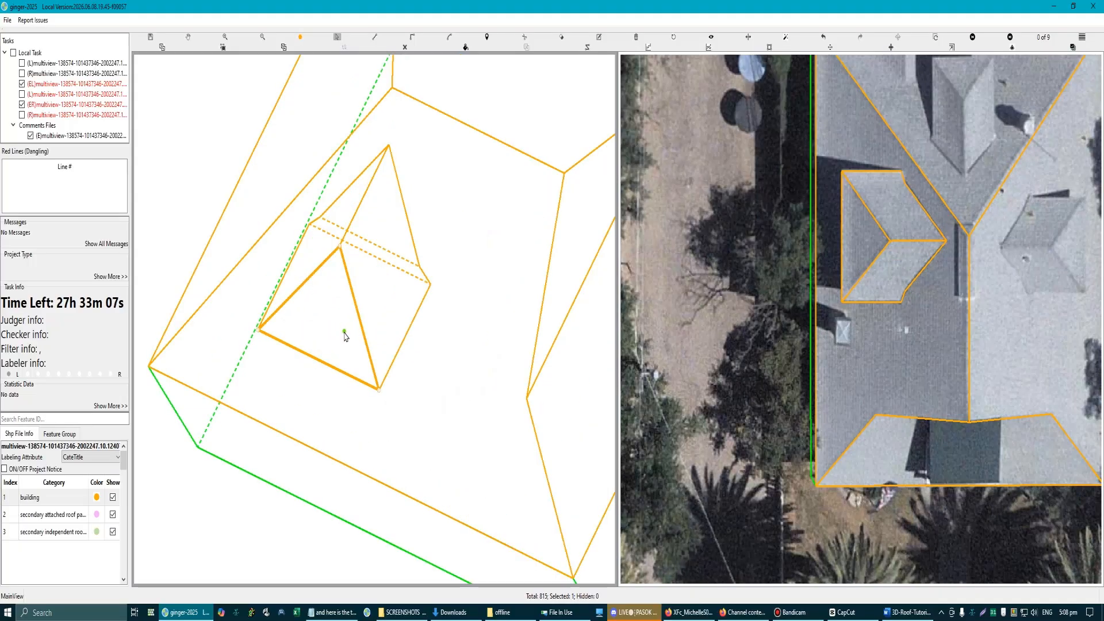
left_click(344, 332)
scroll(344, 333, "up", 2)
left_click(346, 333)
key("h")
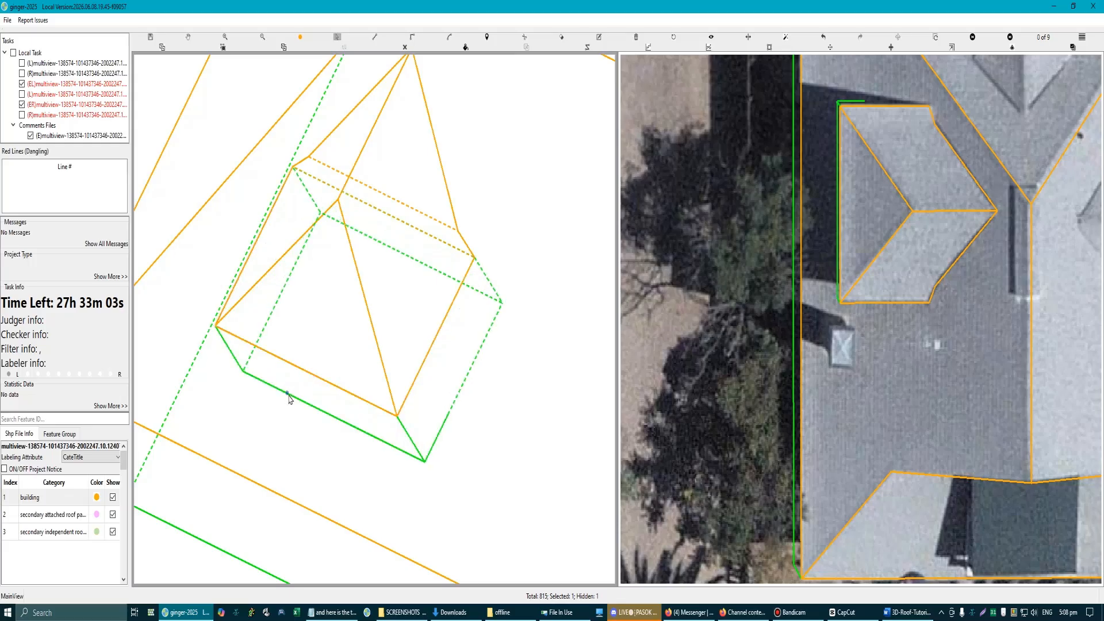
Step: Examine the left dormer's walls, eaves and bent valleys against the roof in the aerial views
scroll(288, 395, "down", 4)
scroll(385, 373, "up", 2)
key("Escape")
scroll(397, 305, "up", 2)
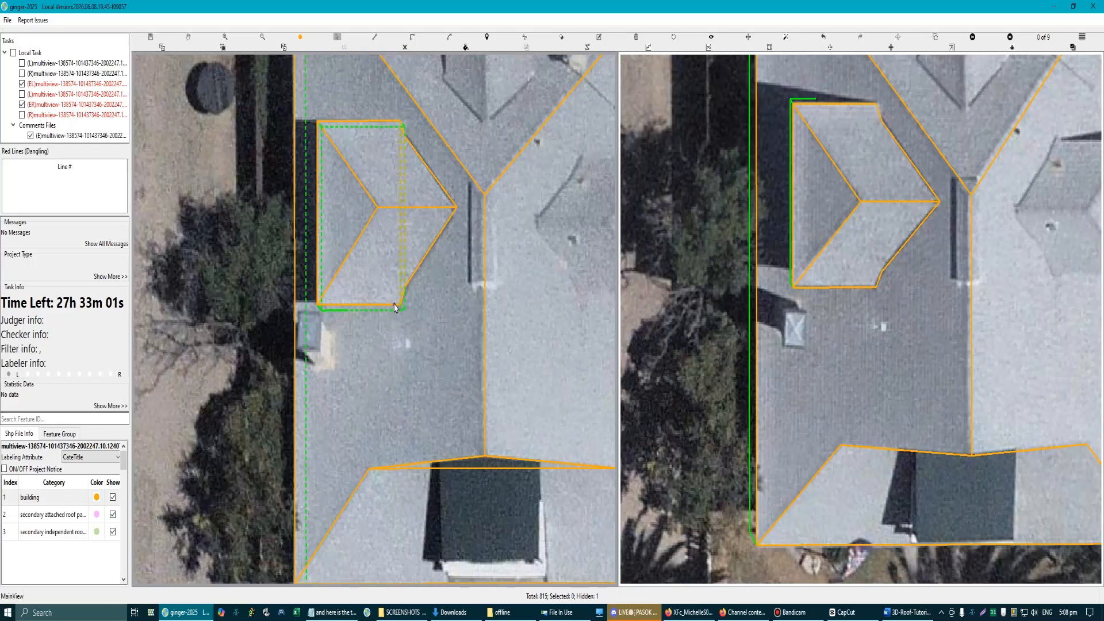
scroll(410, 181, "up", 3)
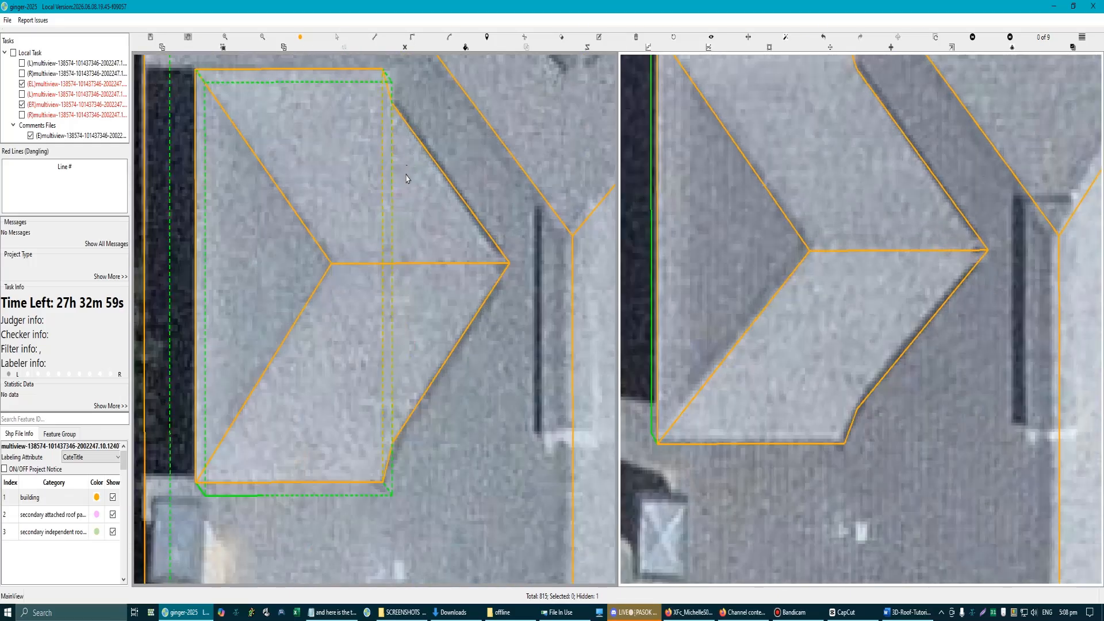
scroll(385, 329, "down", 2)
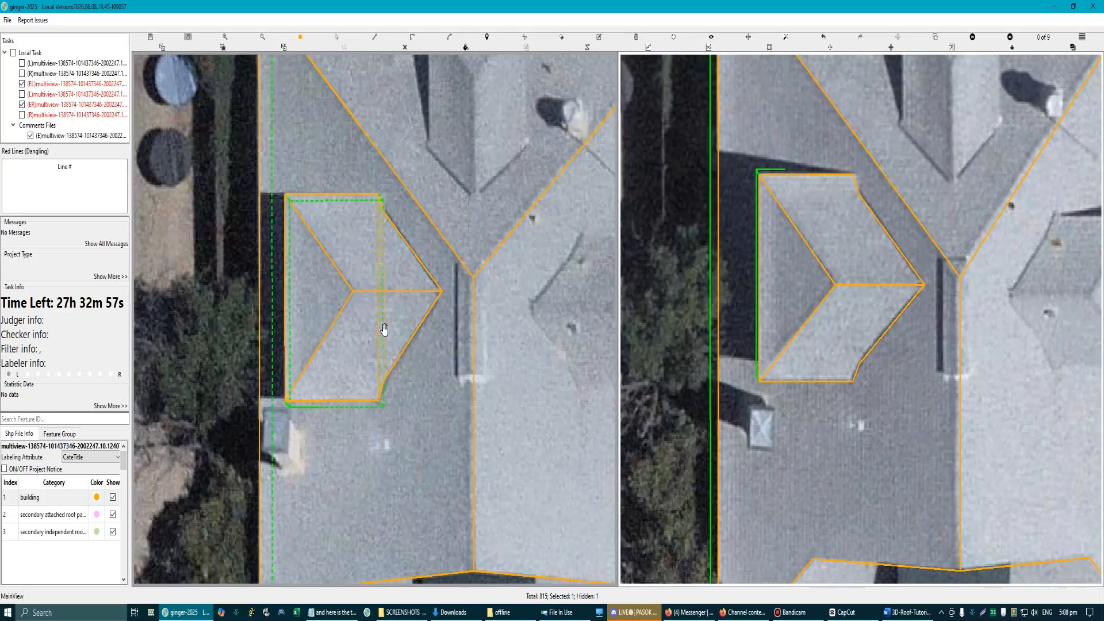
scroll(385, 329, "down", 2)
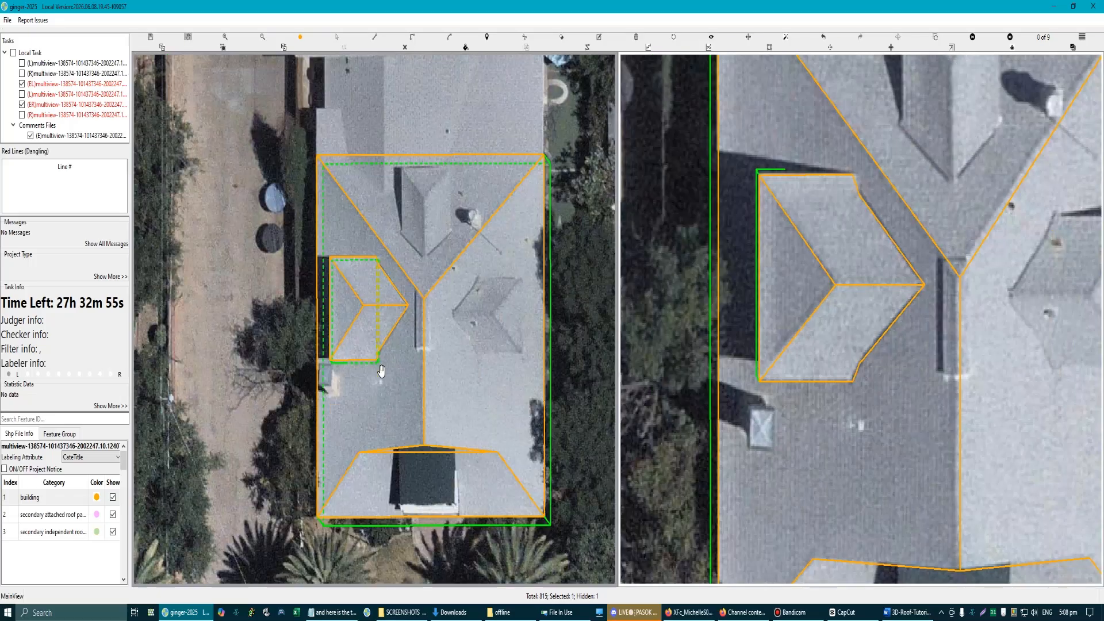
Step: Draw the right dormer's ridge line about 2.8 m long toward its hip peak, parallel to the main roof's upper eave
scroll(387, 317, "up", 1)
scroll(388, 323, "up", 1)
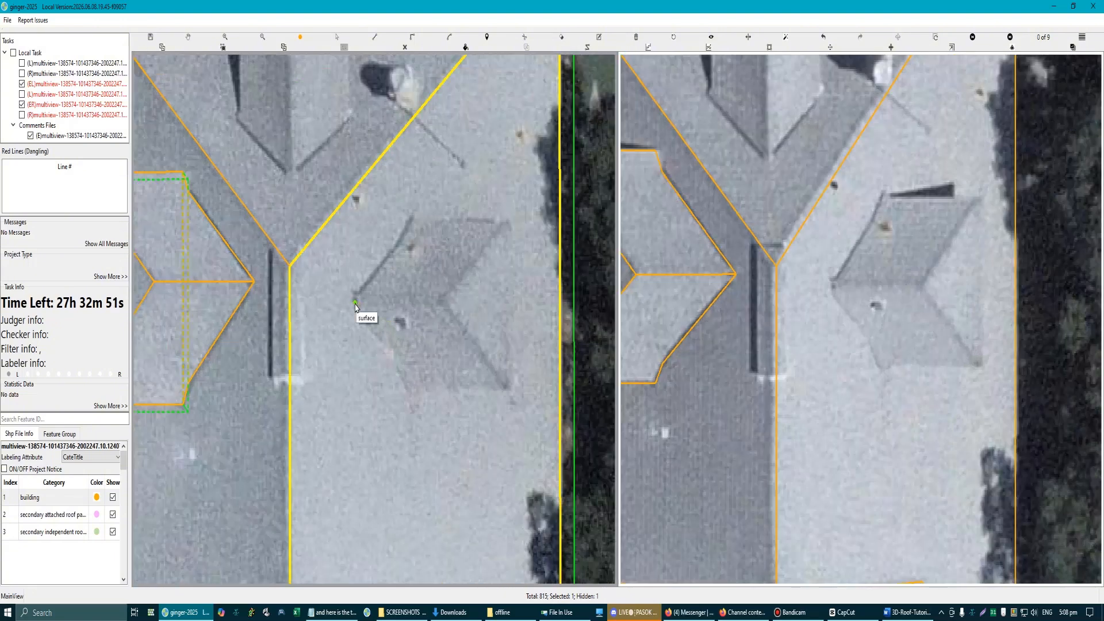
scroll(356, 305, "down", 2)
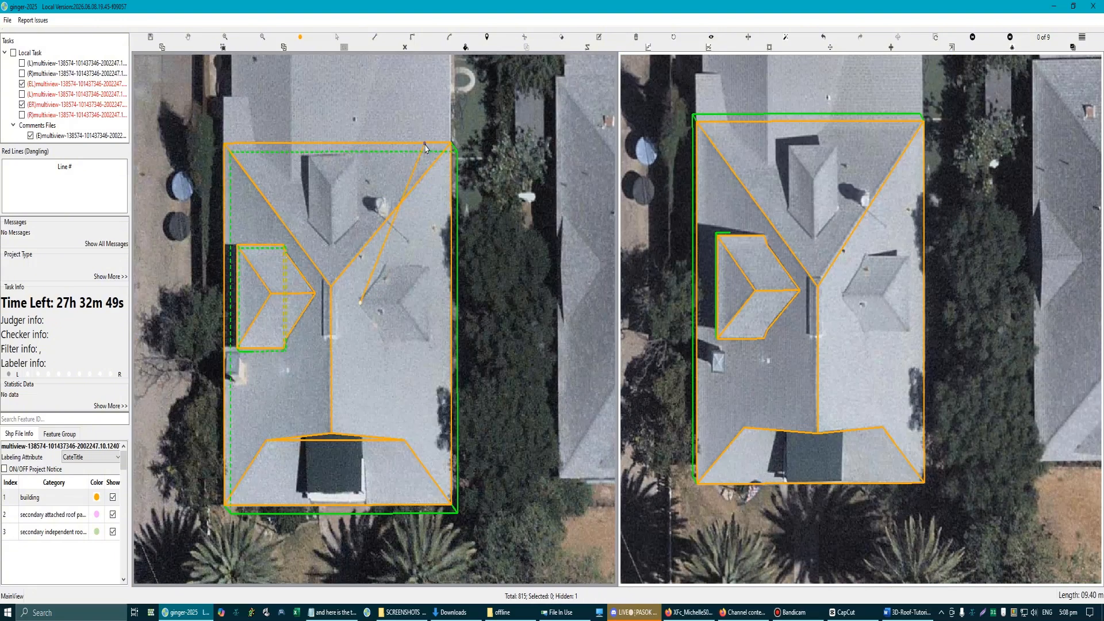
left_click(426, 148)
scroll(402, 287, "up", 2)
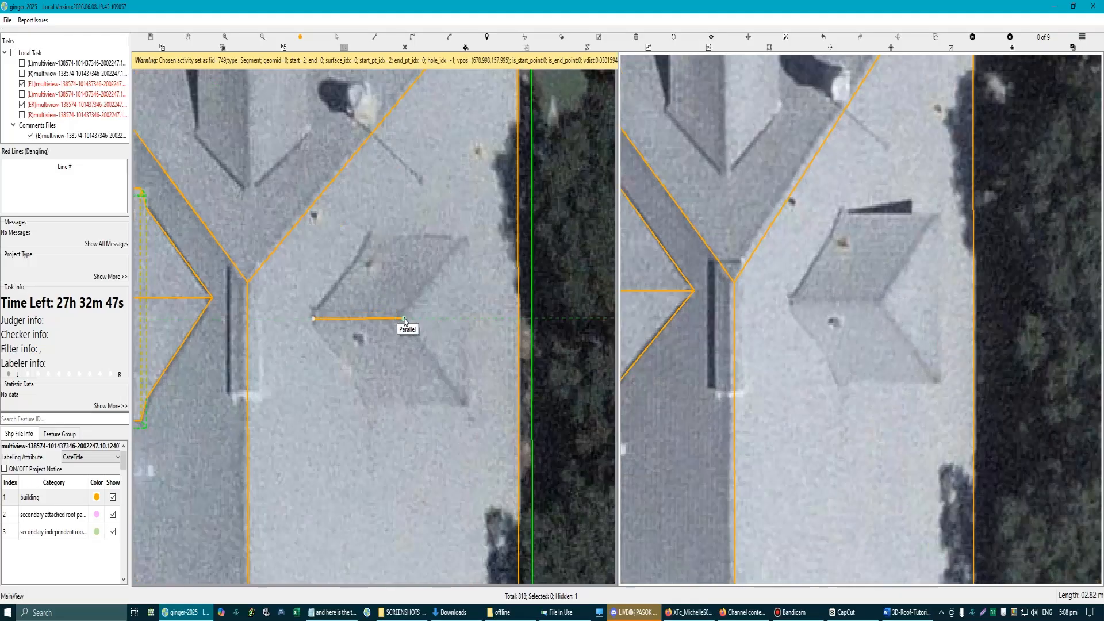
left_click(404, 320)
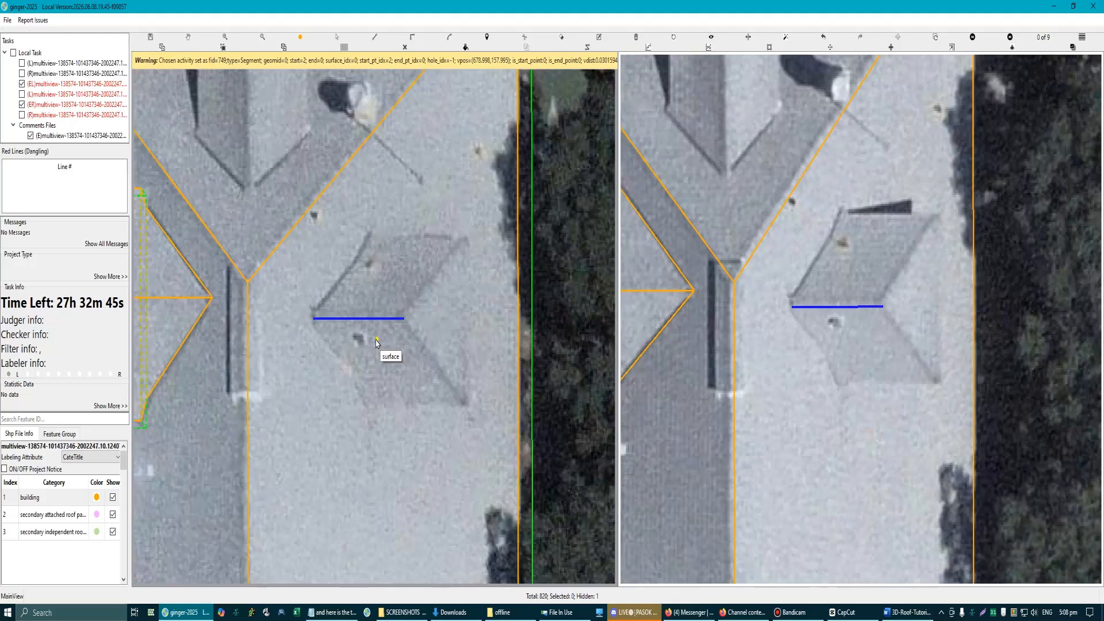
Step: Redraw the right dormer's ridge about 2.9 m long from slightly farther inward, parallel to the first line, and delete that first line
scroll(380, 344, "down", 2)
scroll(409, 292, "up", 4)
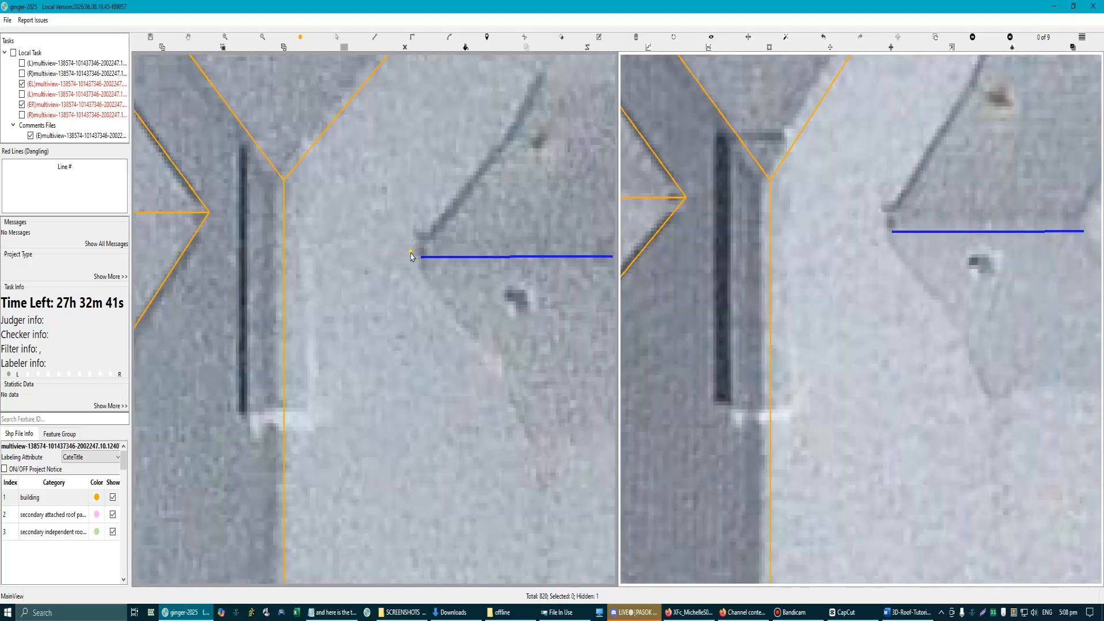
left_click(412, 252)
key("p")
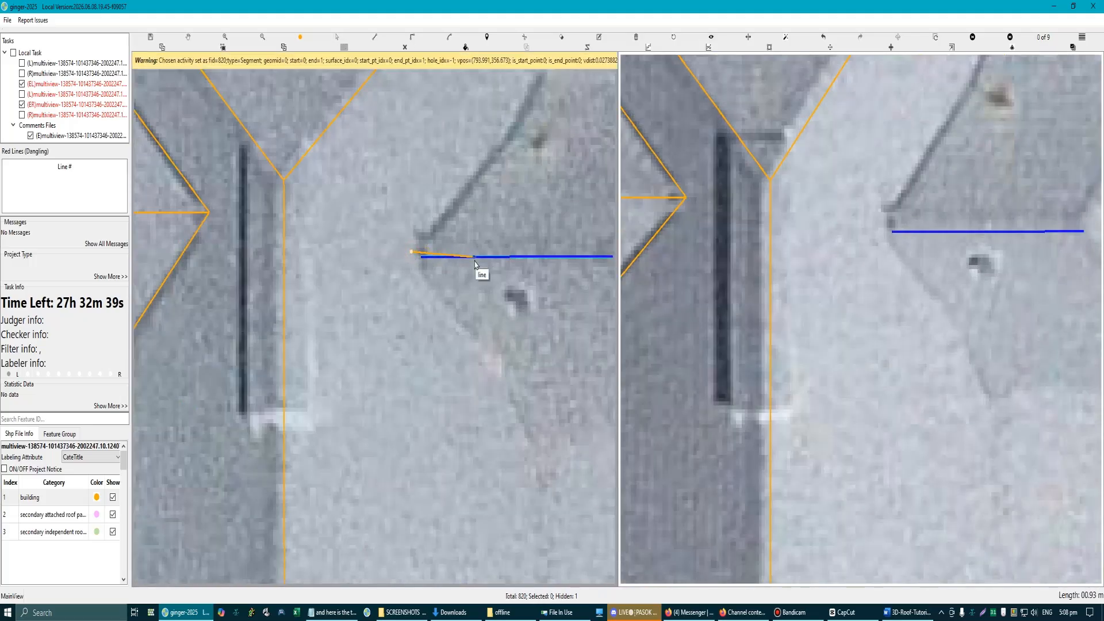
left_click_drag(452, 260, 363, 282)
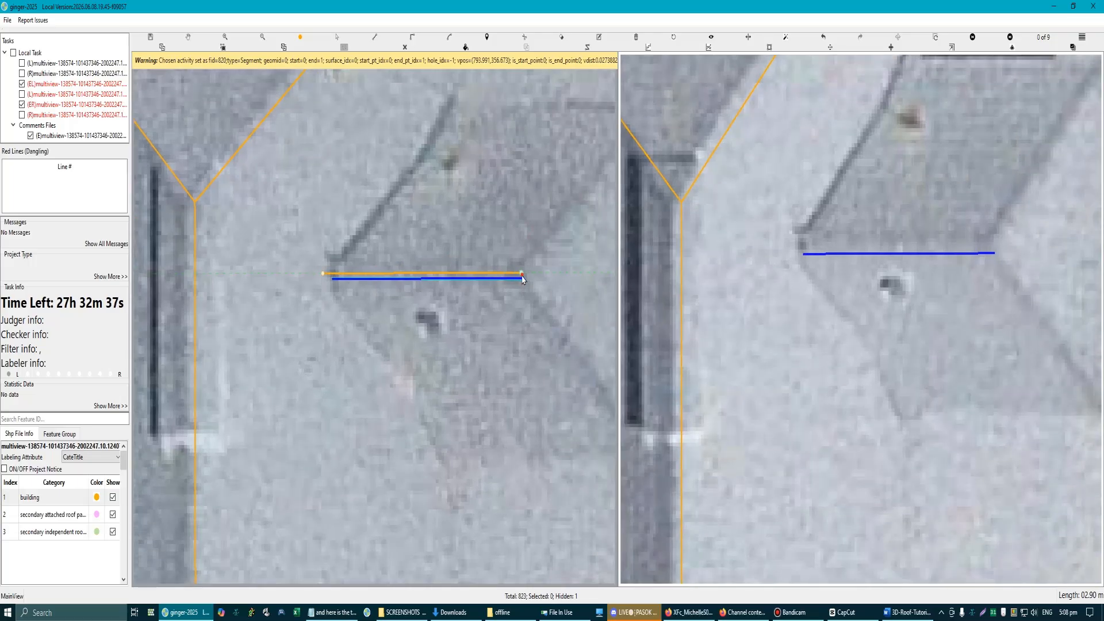
left_click(522, 274)
scroll(512, 283, "up", 1)
left_click(506, 280)
key("Delete")
scroll(460, 287, "down", 2)
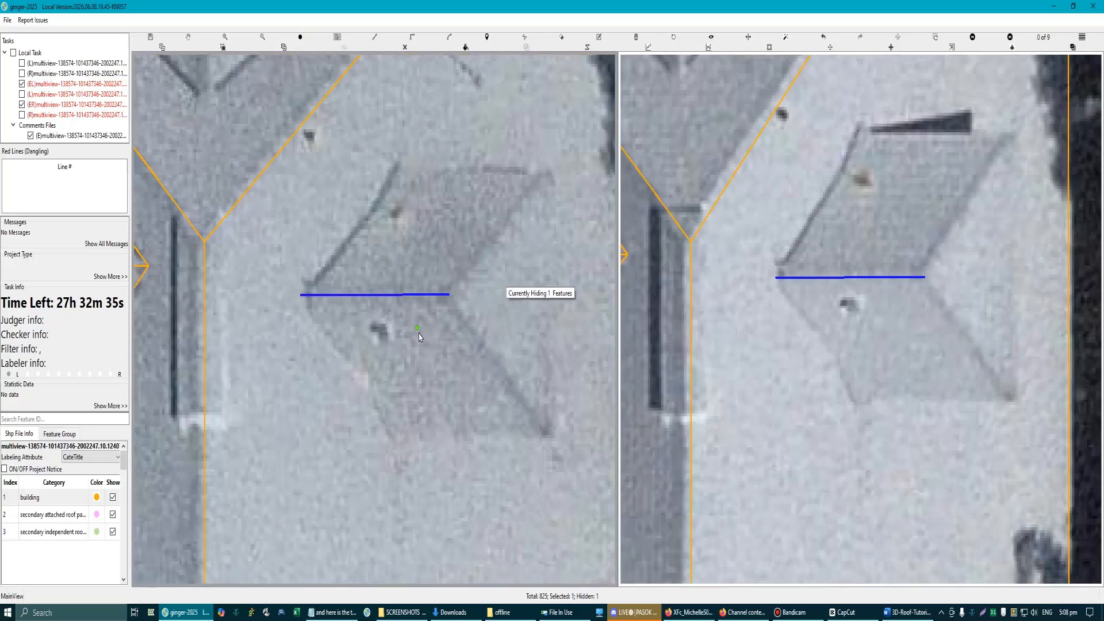
Step: Draw the right dormer's lower, outer and upper eaves as connected lines parallel to its ridge and the main roof's right eave
key("space")
scroll(387, 246, "up", 1)
scroll(429, 329, "down", 1)
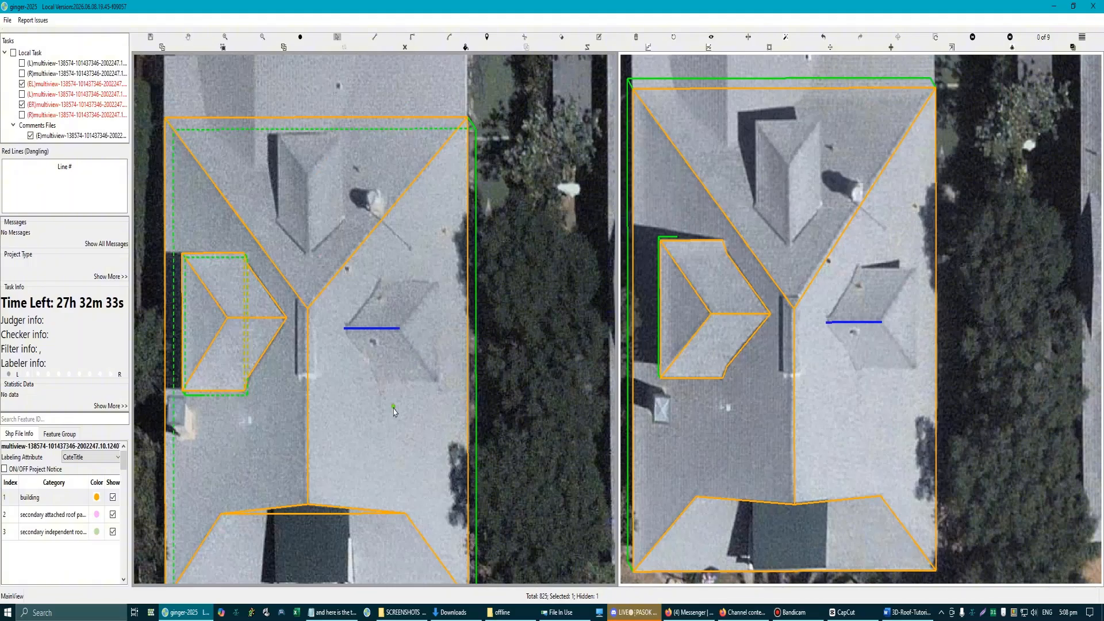
scroll(391, 419, "up", 1)
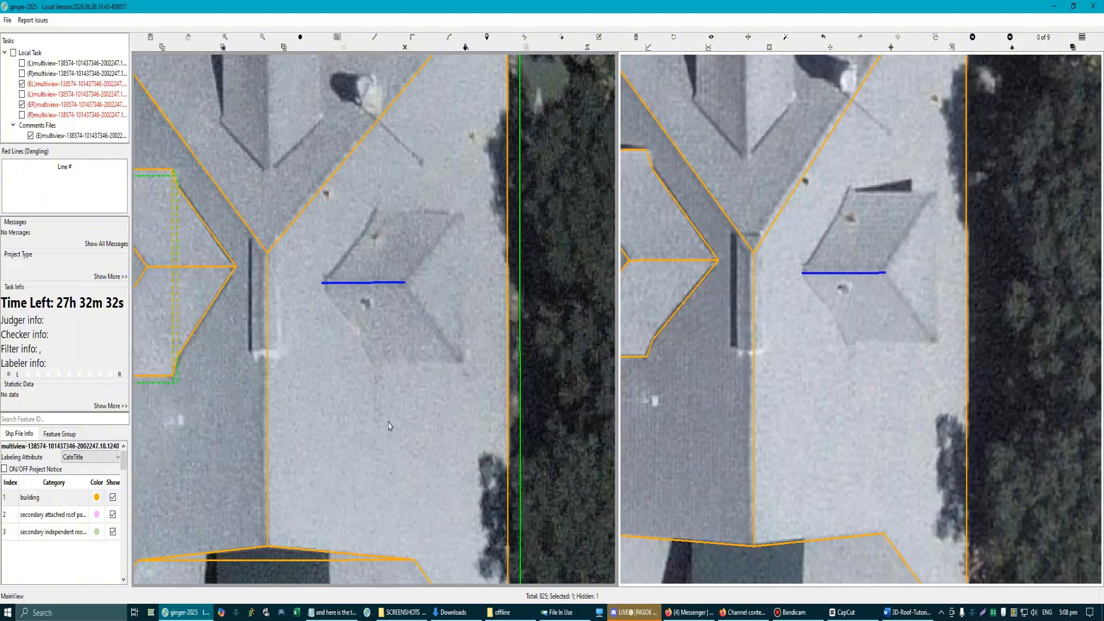
left_click(372, 367)
left_click(381, 283)
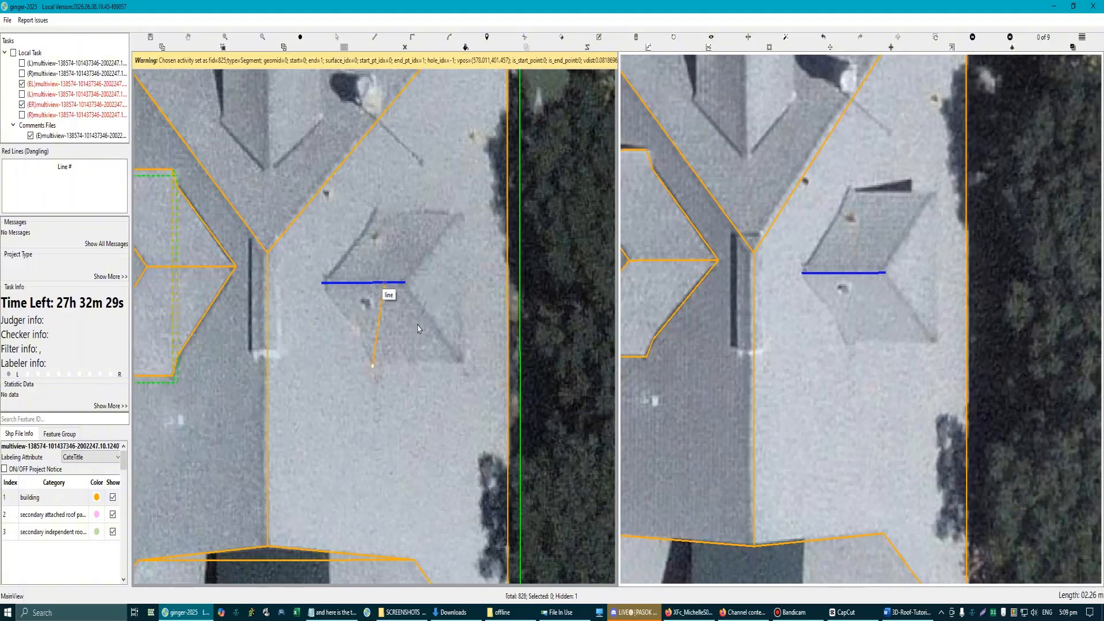
left_click(464, 365)
left_click(508, 322)
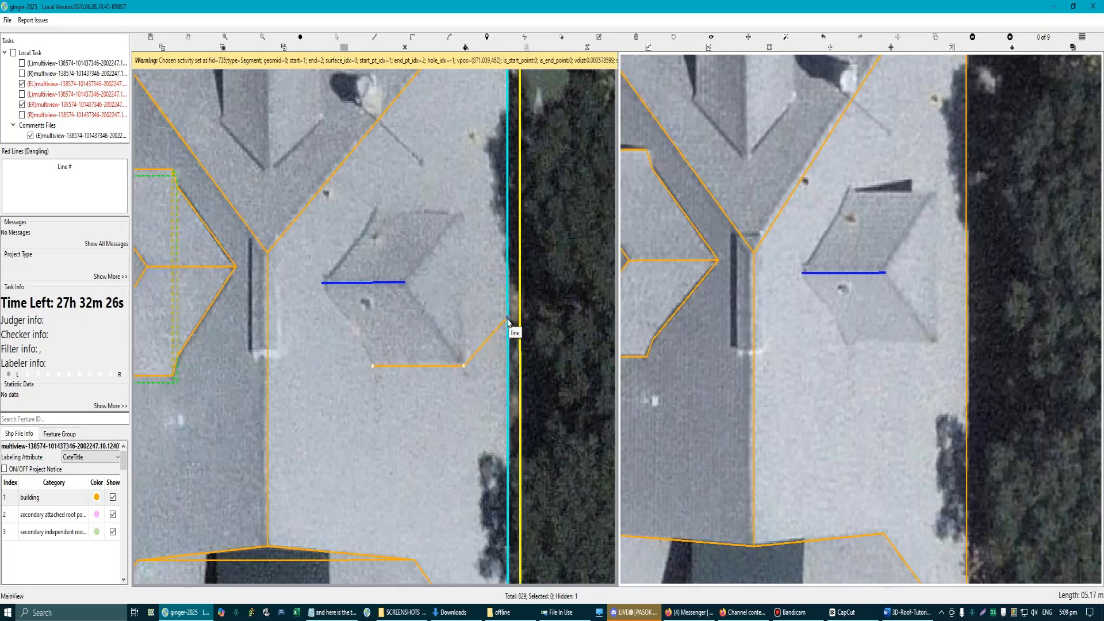
left_click(461, 216)
left_click(379, 282)
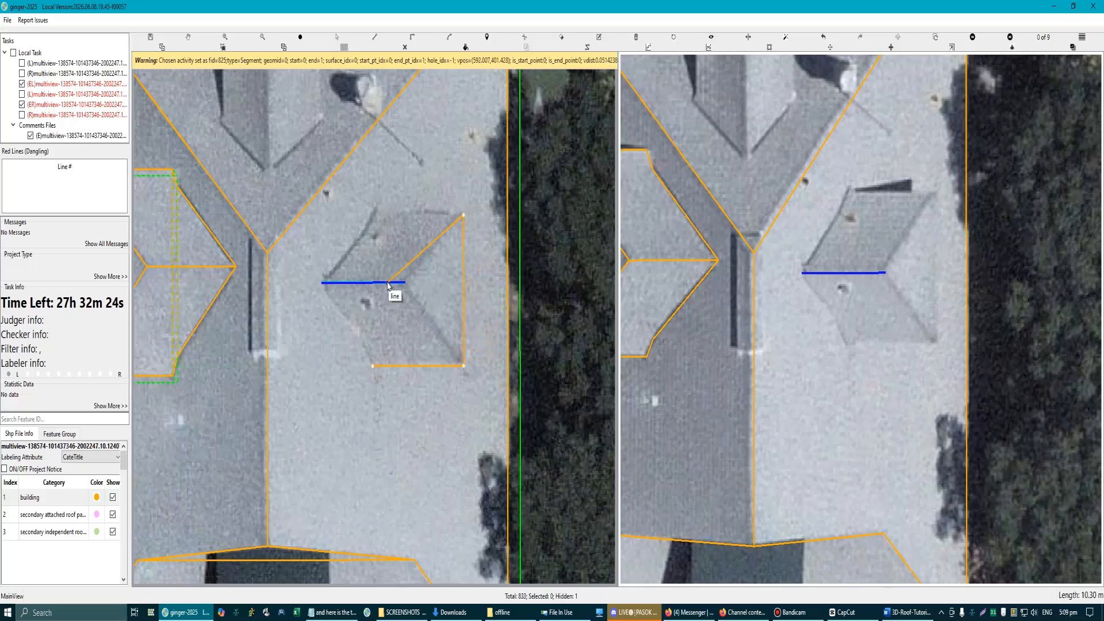
left_click(374, 221)
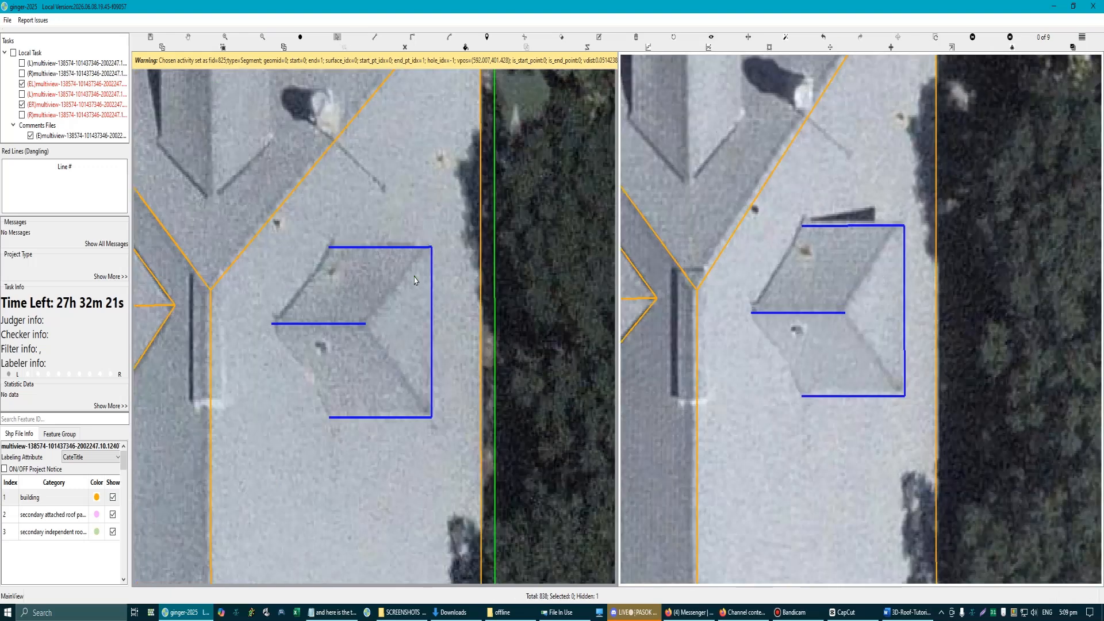
Step: Trace the right dormer's front hip face and its upper roof plane between ridge, upper eave, hip and valley
left_click(430, 248)
left_click(366, 324)
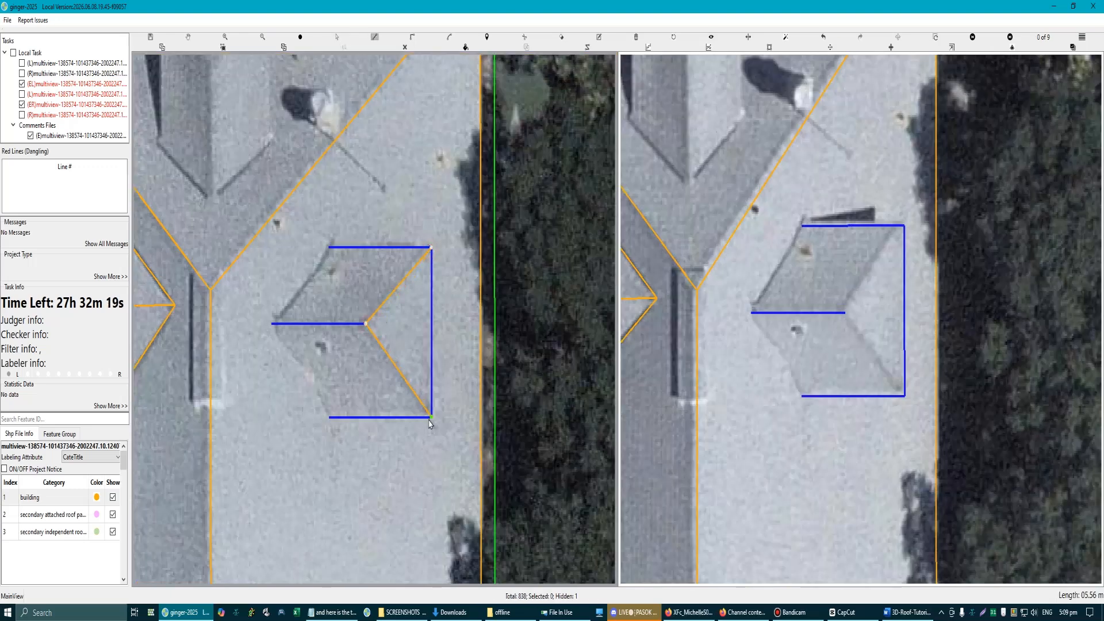
double_click(430, 416)
left_click(271, 324)
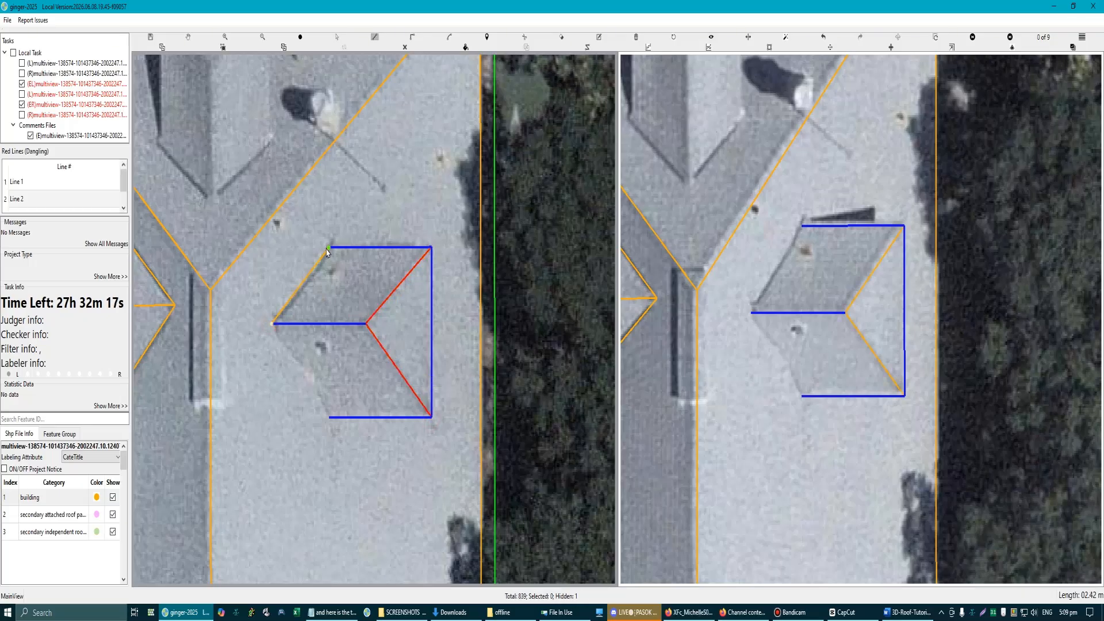
left_click(328, 248)
double_click(366, 324)
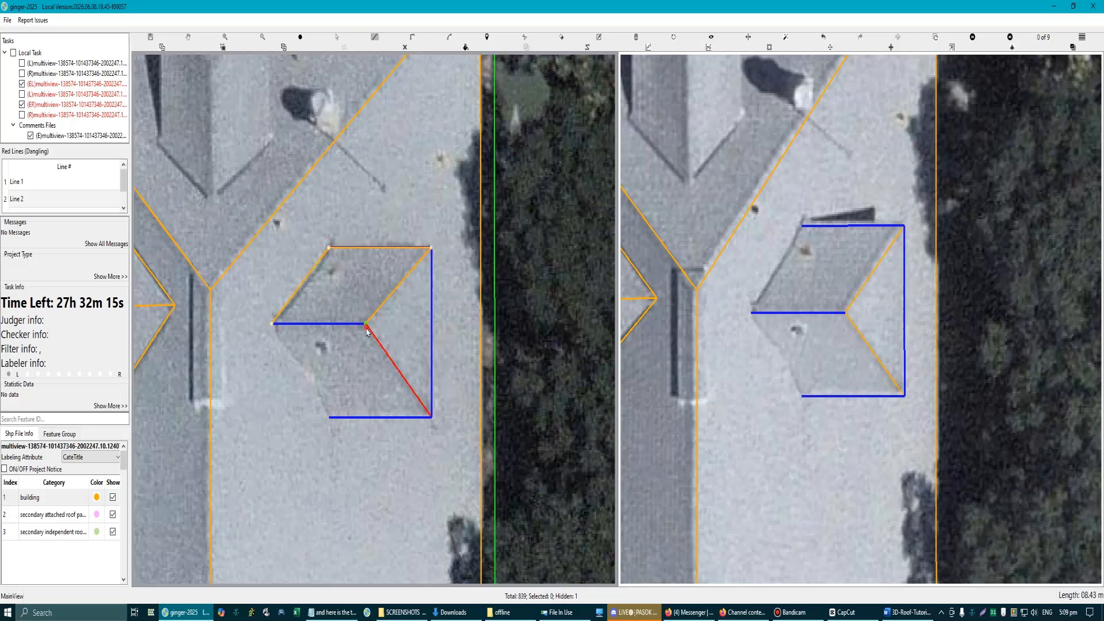
Step: Trace the right dormer's lower roof plane from the ridge's inner end along the valley and lower eave to the hip peak
left_click(271, 324)
left_click(330, 419)
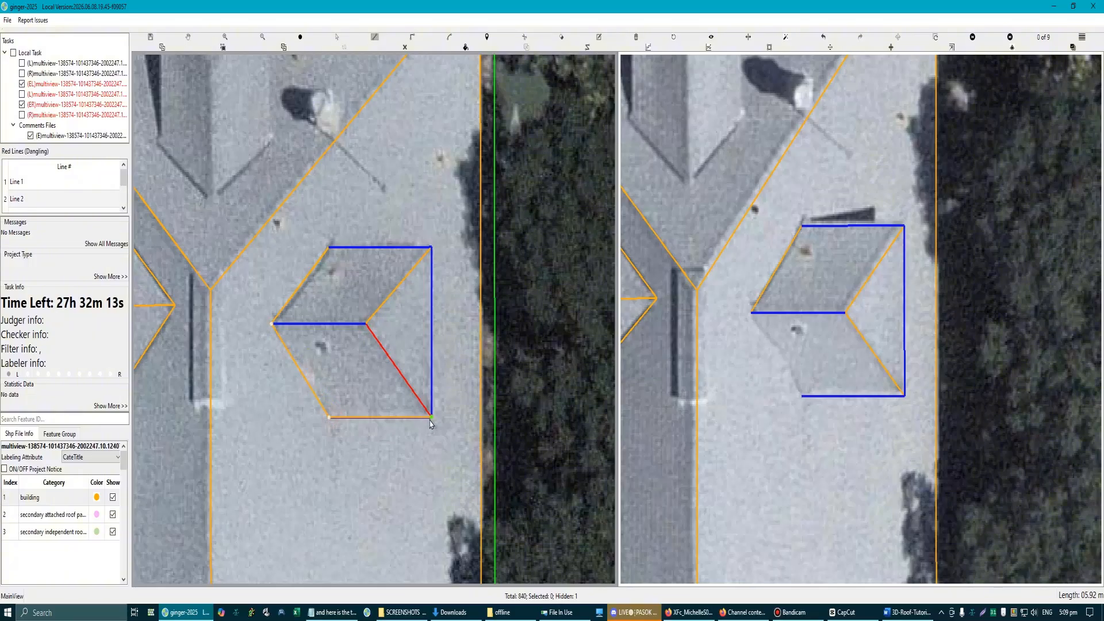
left_click(431, 417)
double_click(367, 323)
scroll(345, 344, "up", 2)
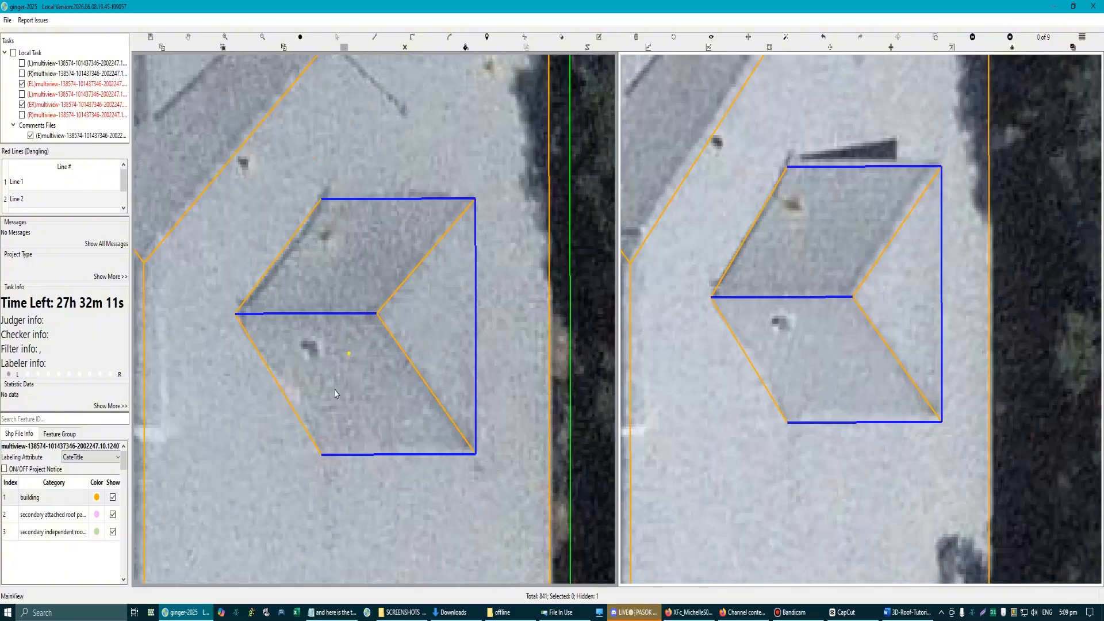
Step: Draw a helper line about 3 m long across the right dormer between its two valleys, parallel to its outer eave
scroll(313, 230, "down", 1)
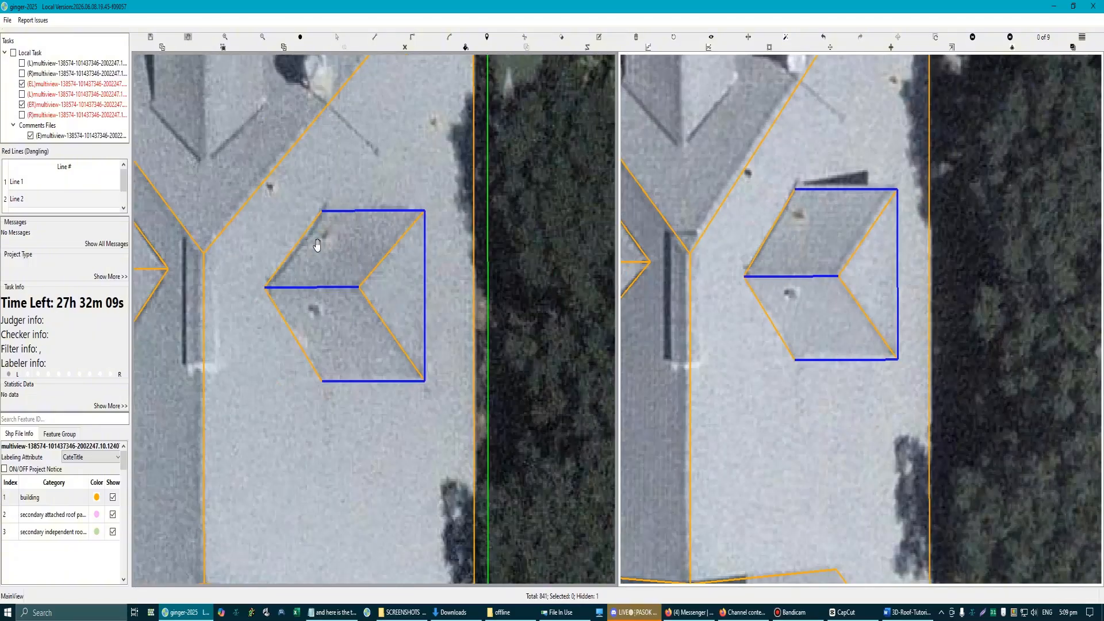
scroll(310, 239, "up", 1)
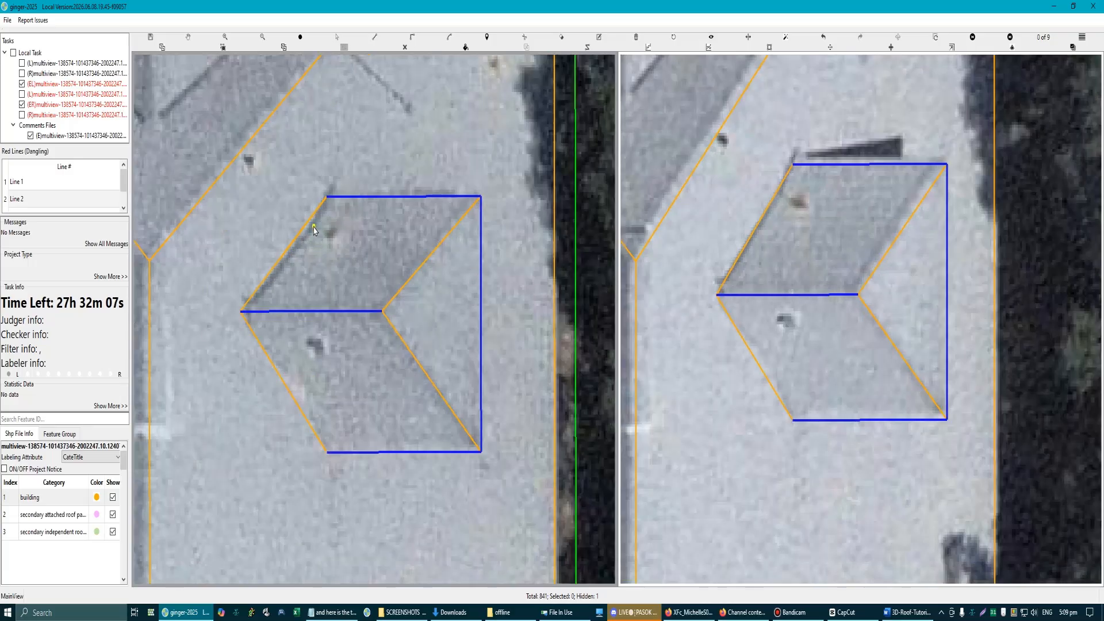
left_click(313, 225)
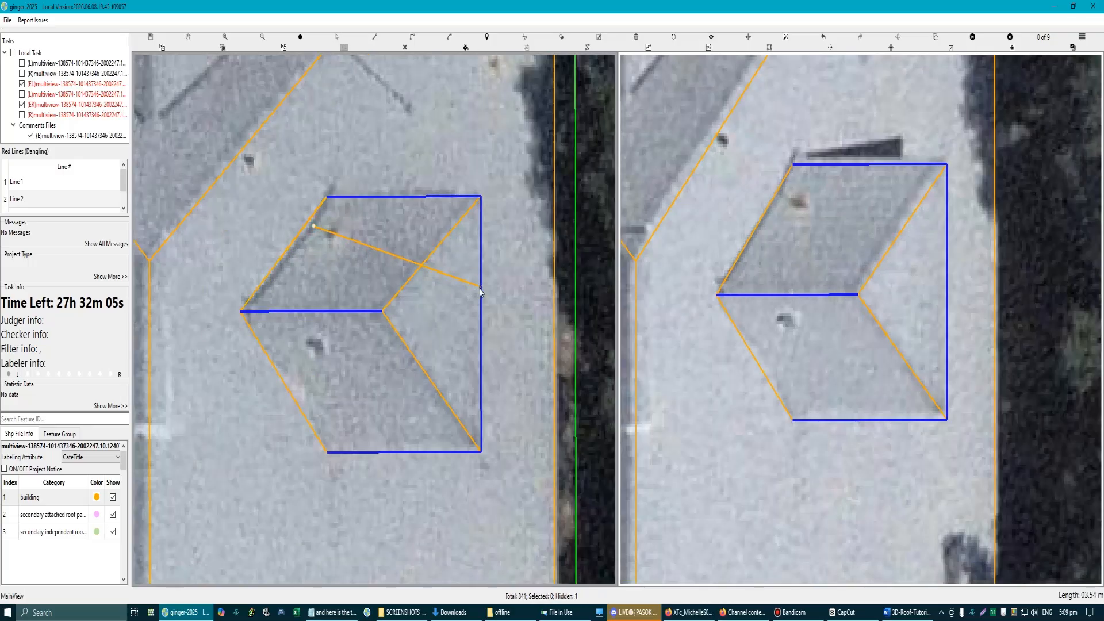
left_click(314, 419)
Step: Bend both valley edges of the right dormer so they pass through the ends of the helper line
scroll(363, 444, "down", 1)
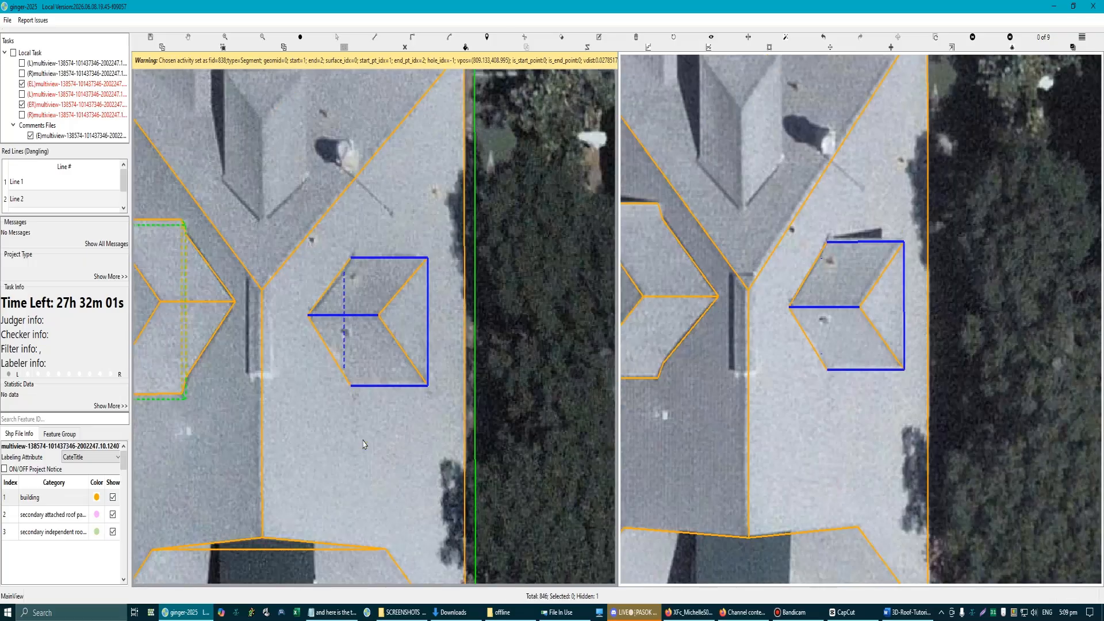
scroll(350, 361, "up", 1)
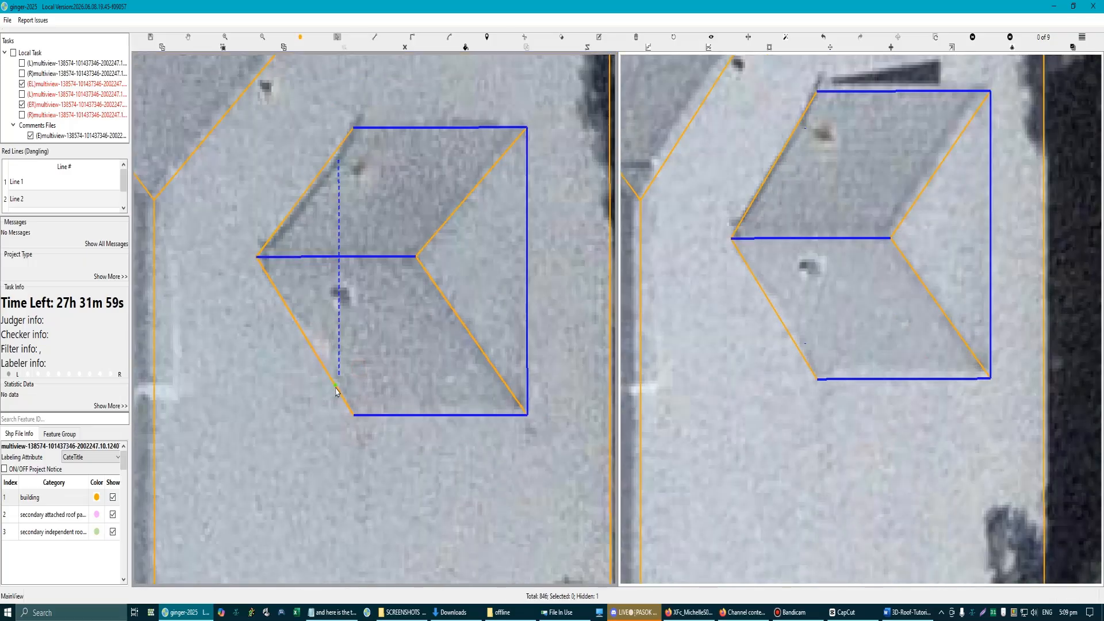
left_click_drag(335, 387, 338, 375)
left_click_drag(311, 191, 339, 161)
scroll(362, 242, "down", 1)
scroll(438, 263, "up", 1)
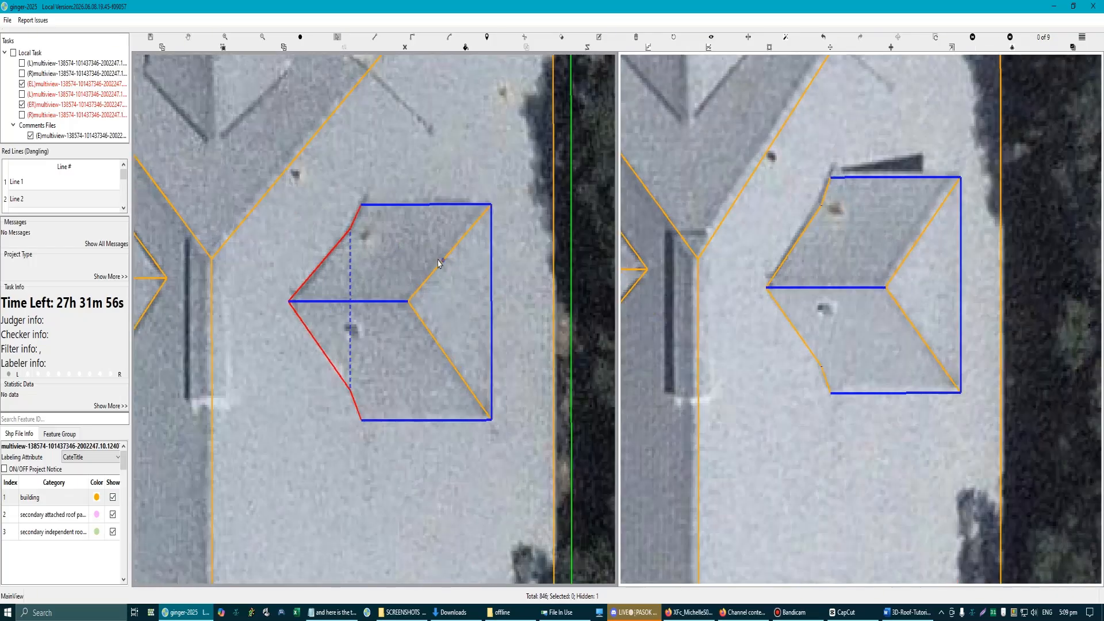
Step: Trace the right dormer's eave-level base plane through the four end corners of its upper, outer and lower eaves
left_click(362, 205)
left_click(491, 206)
left_click(490, 419)
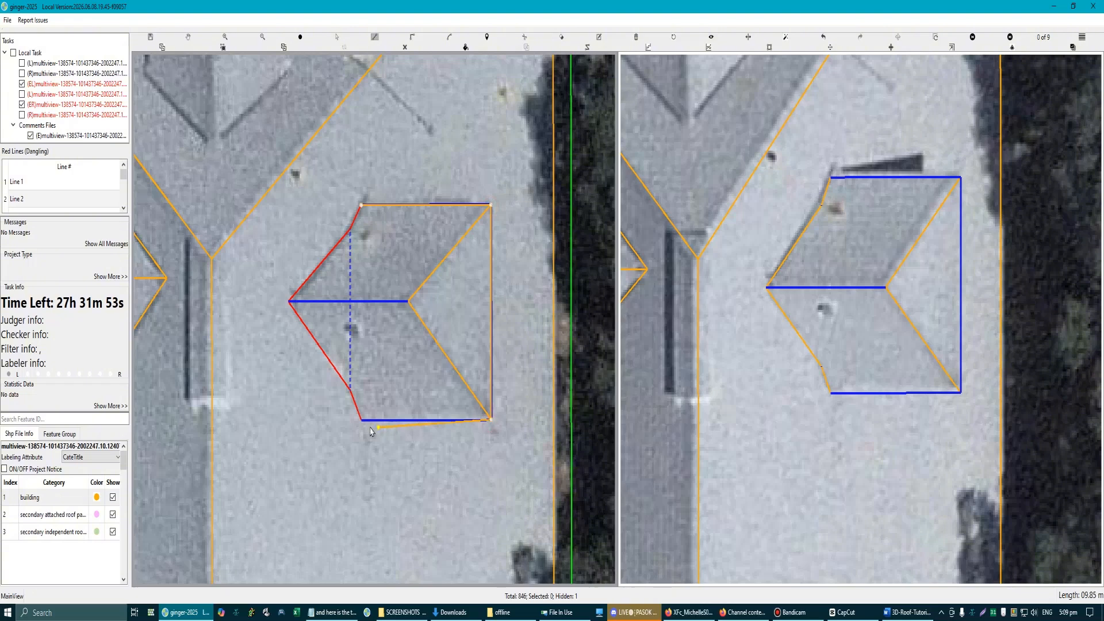
left_click(363, 426)
scroll(371, 265, "down", 1)
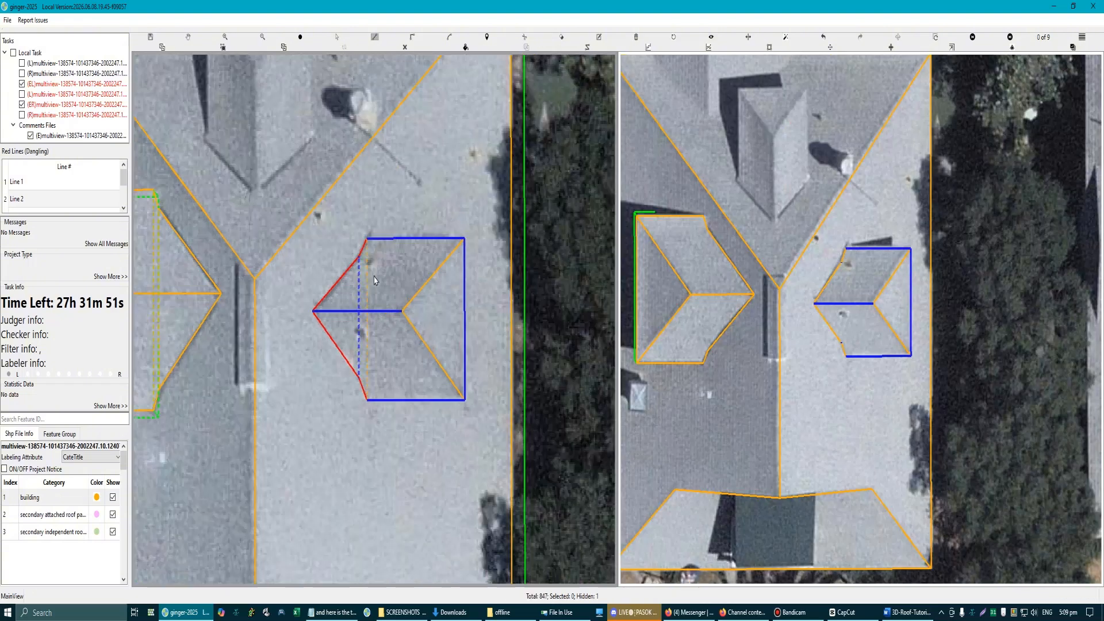
Step: Trace the narrow strip between the right dormer's helper line and the inner ends of its upper and lower eaves
scroll(363, 261, "up", 1)
left_click(360, 259)
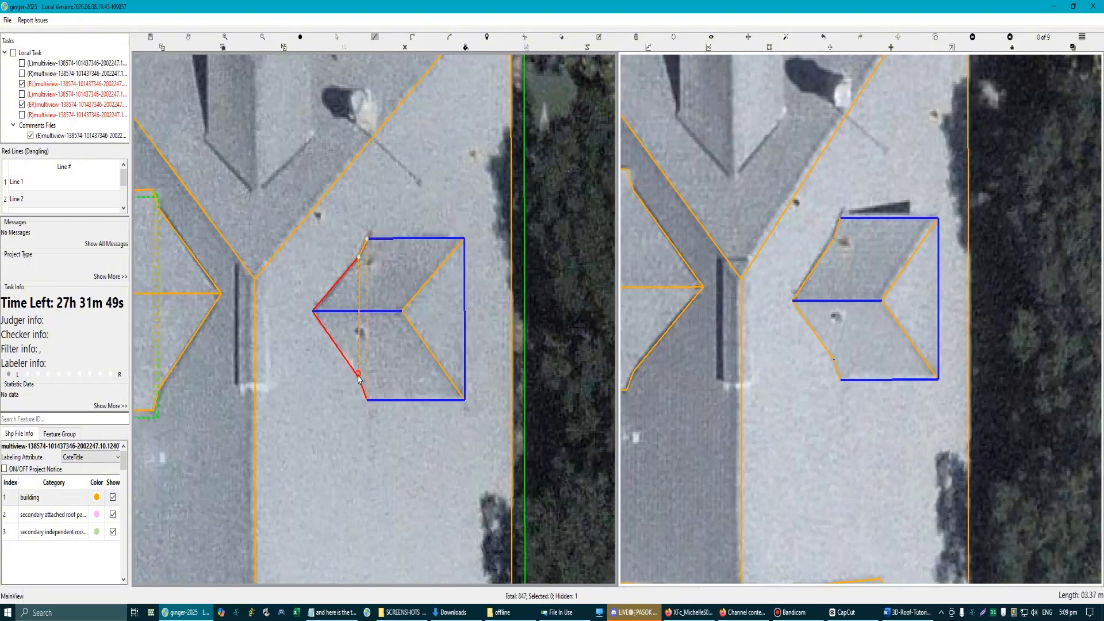
left_click(358, 377)
left_click(367, 400)
right_click(367, 311)
Step: Trace the triangular face between the right dormer's helper line and the ridge's inner end to close its underside
left_click(359, 258)
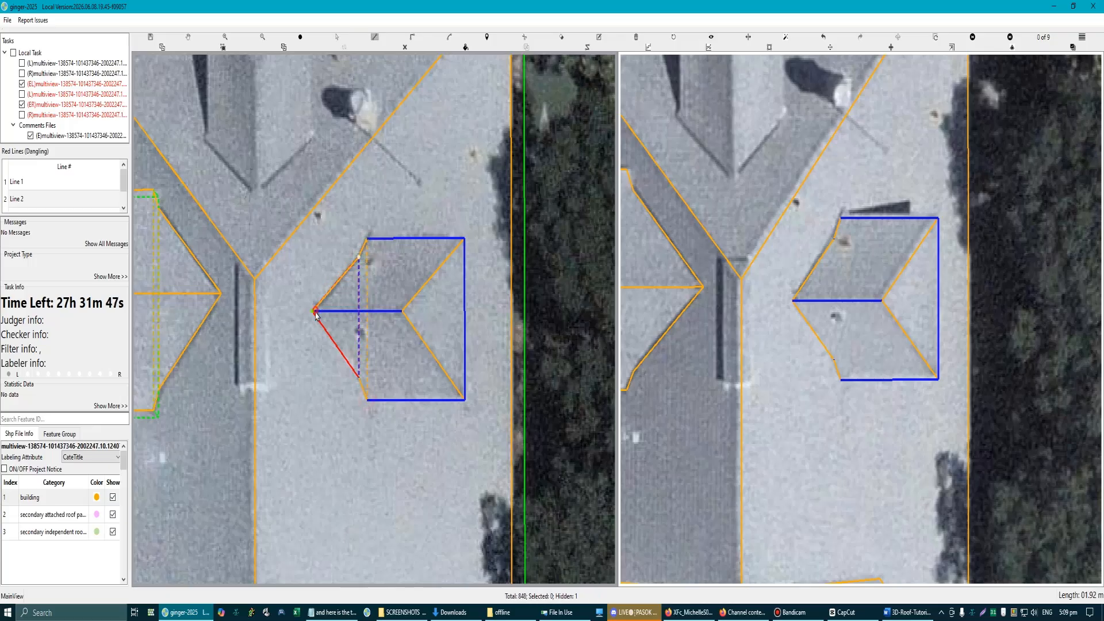
left_click(315, 312)
left_click(359, 377)
right_click(359, 378)
scroll(359, 378, "down", 1)
scroll(403, 311, "up", 1)
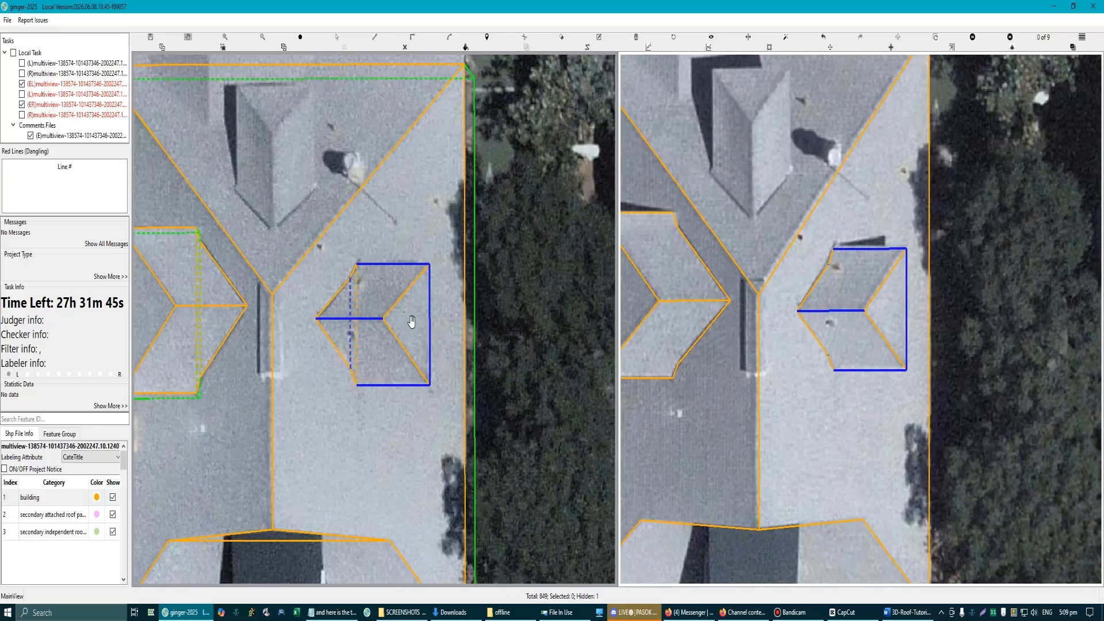
Step: Remove the leftover construction lines around the right dormer, keeping only its traced surfaces
scroll(408, 264, "down", 1)
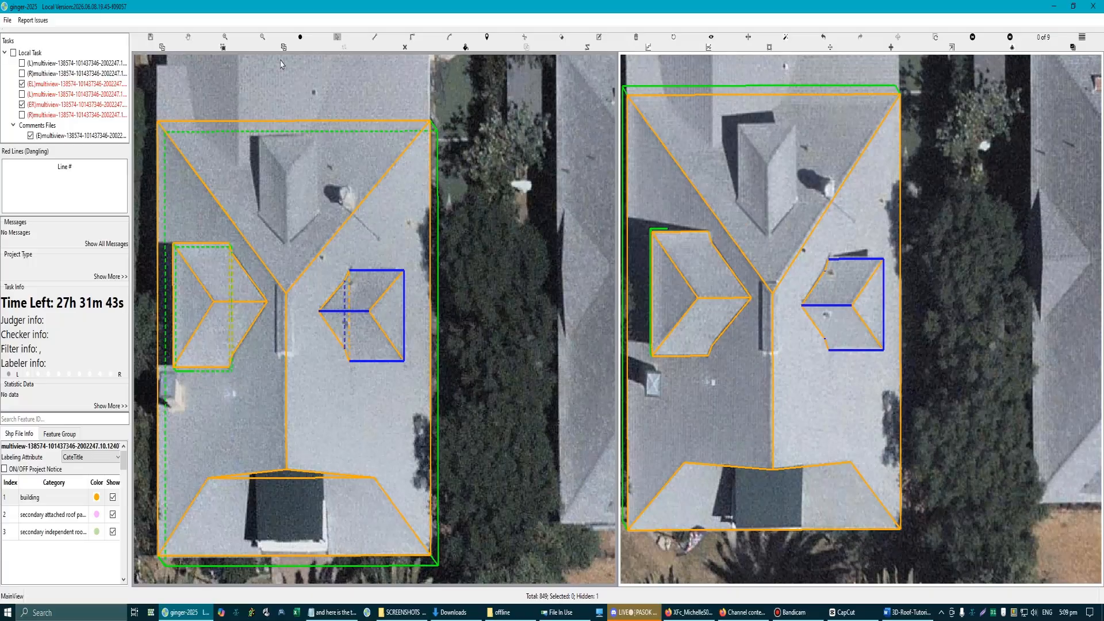
left_click(405, 48)
scroll(400, 308, "up", 2)
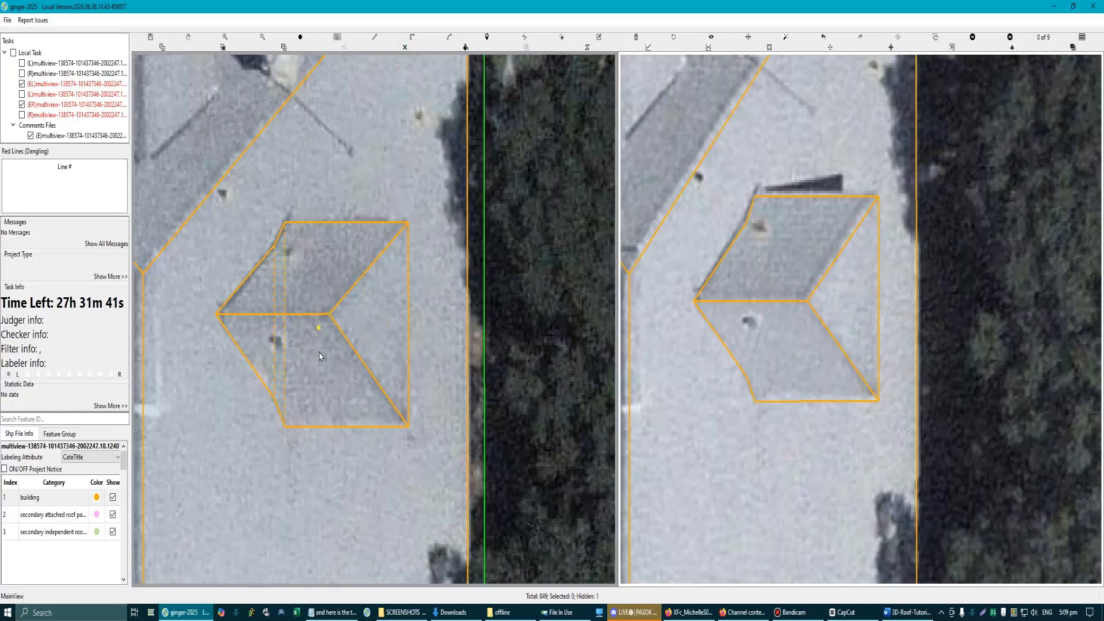
scroll(321, 356, "down", 1)
scroll(370, 340, "up", 1)
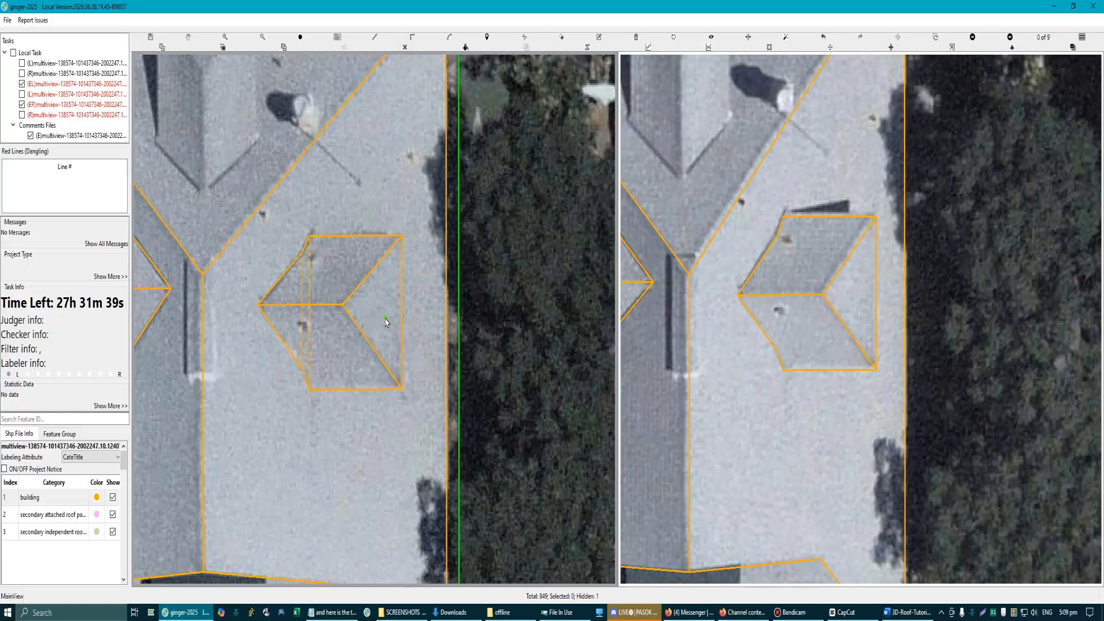
Step: Extend walls down from the right dormer's base outline and unhide the hidden feature
key("h")
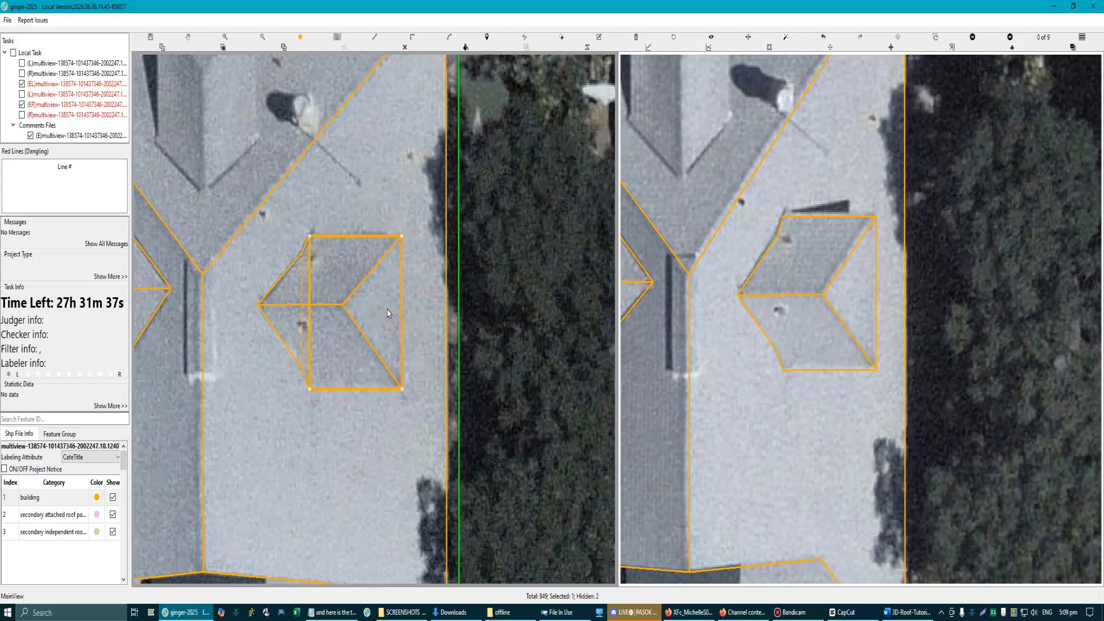
left_click_drag(388, 313, 414, 319)
left_click(423, 329)
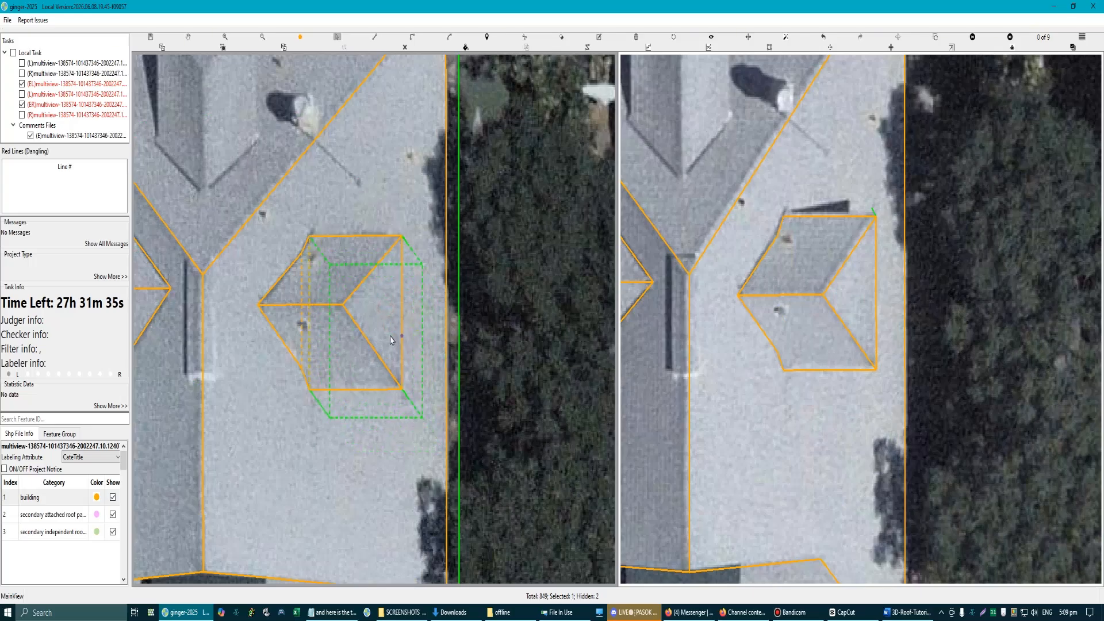
scroll(500, 384, "down", 1)
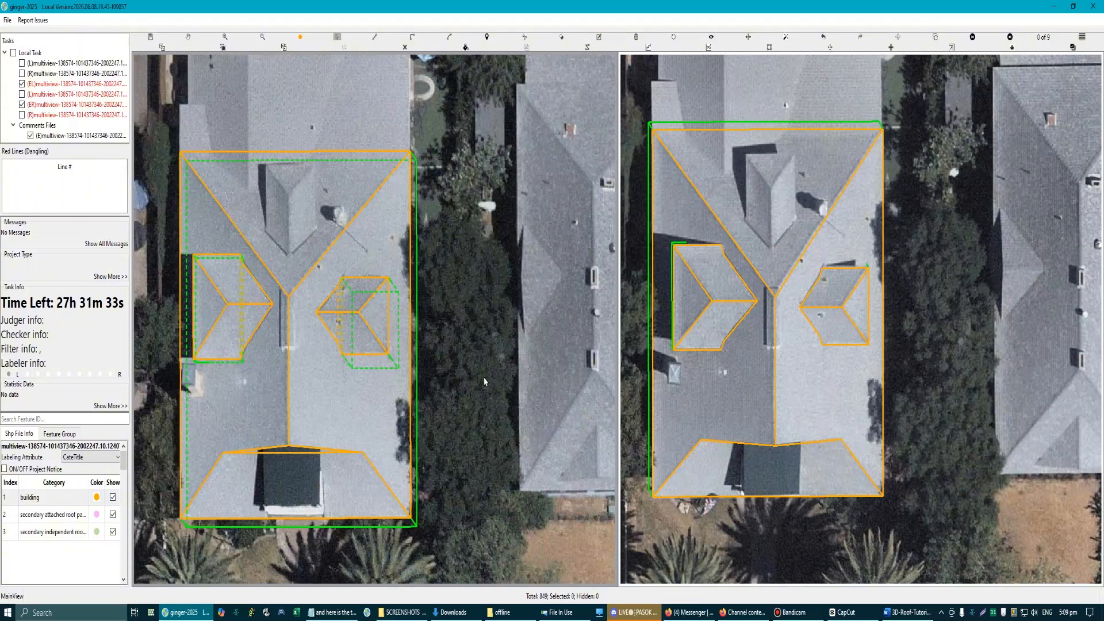
key("h")
key("h")
Step: Draw the upper dormer's ridge about 3.1 m long from its valley tip, parallel to the main roof's right eave
scroll(397, 382, "up", 1)
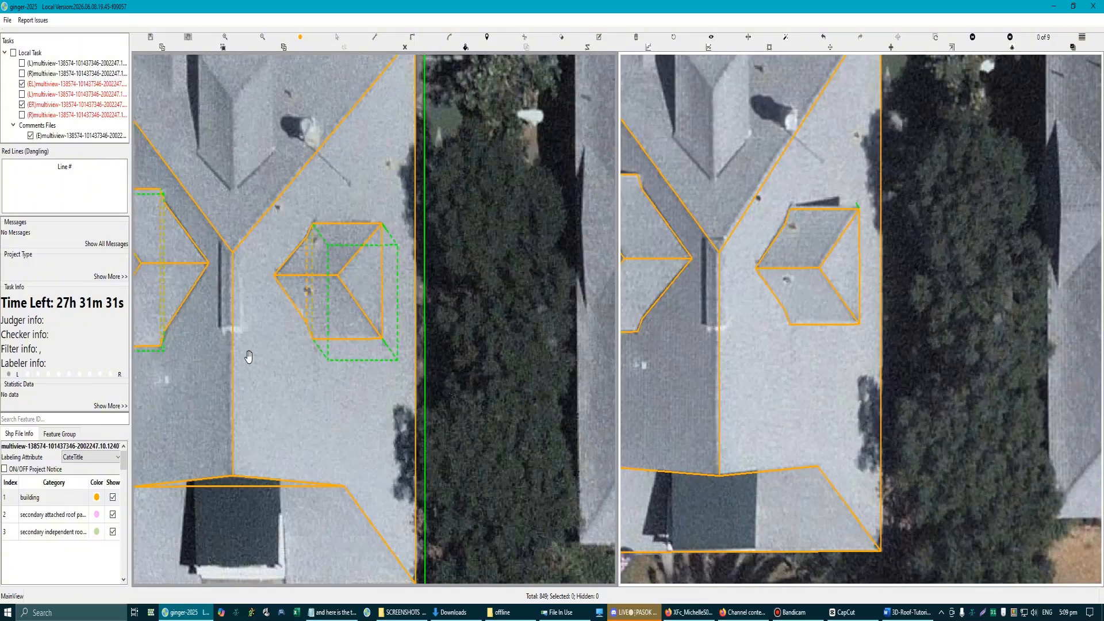
left_click_drag(222, 272, 311, 459)
scroll(309, 298, "up", 1)
scroll(341, 406, "up", 1)
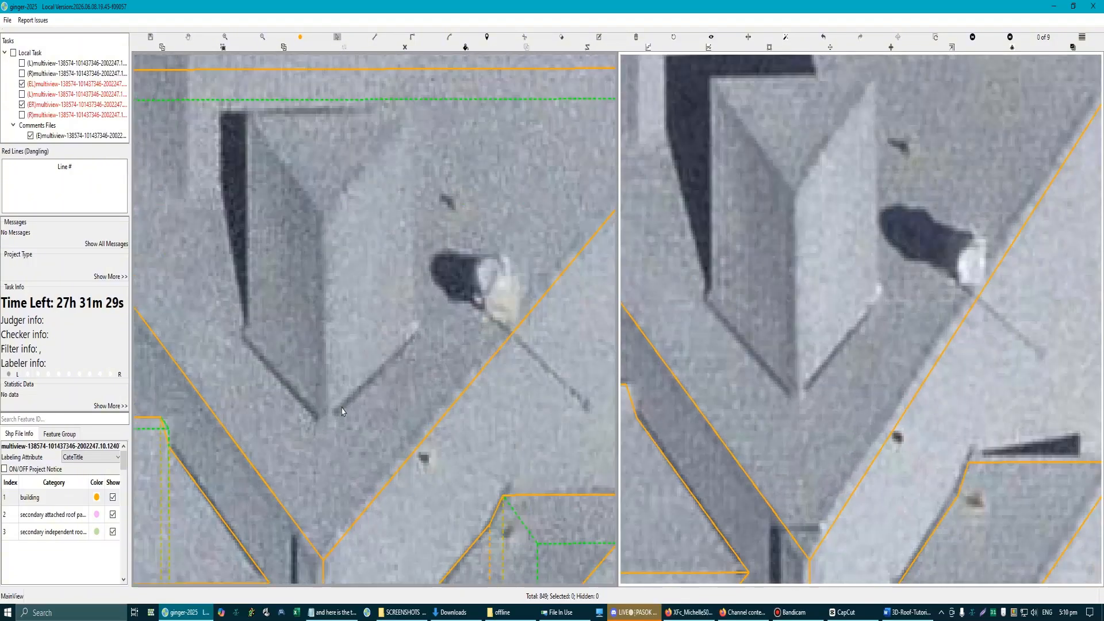
scroll(326, 430, "down", 2)
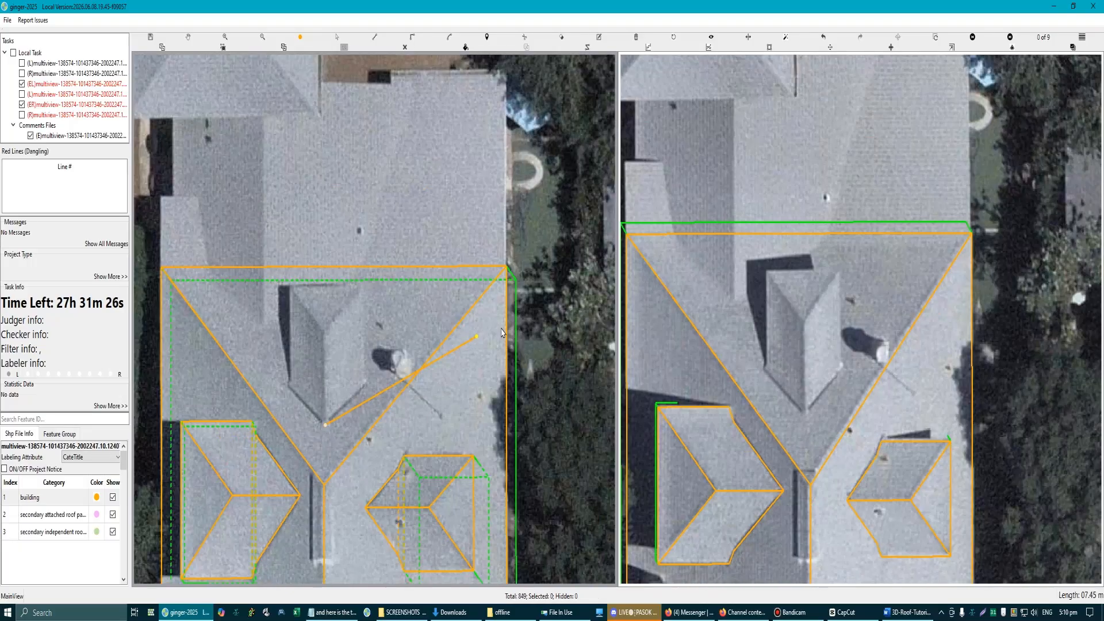
left_click(507, 332)
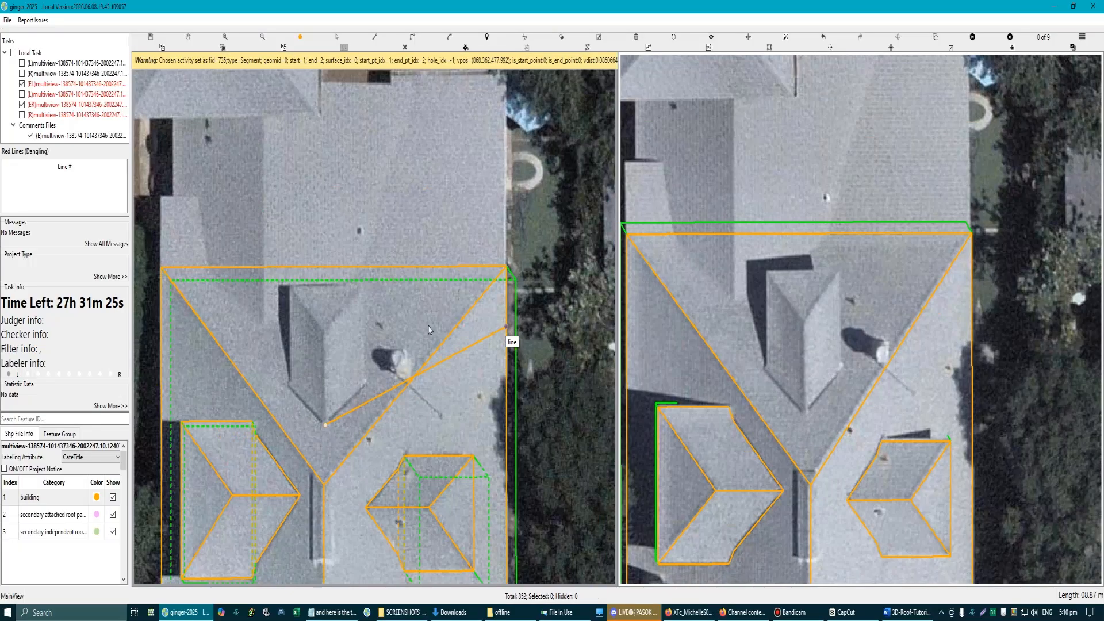
left_click(326, 338)
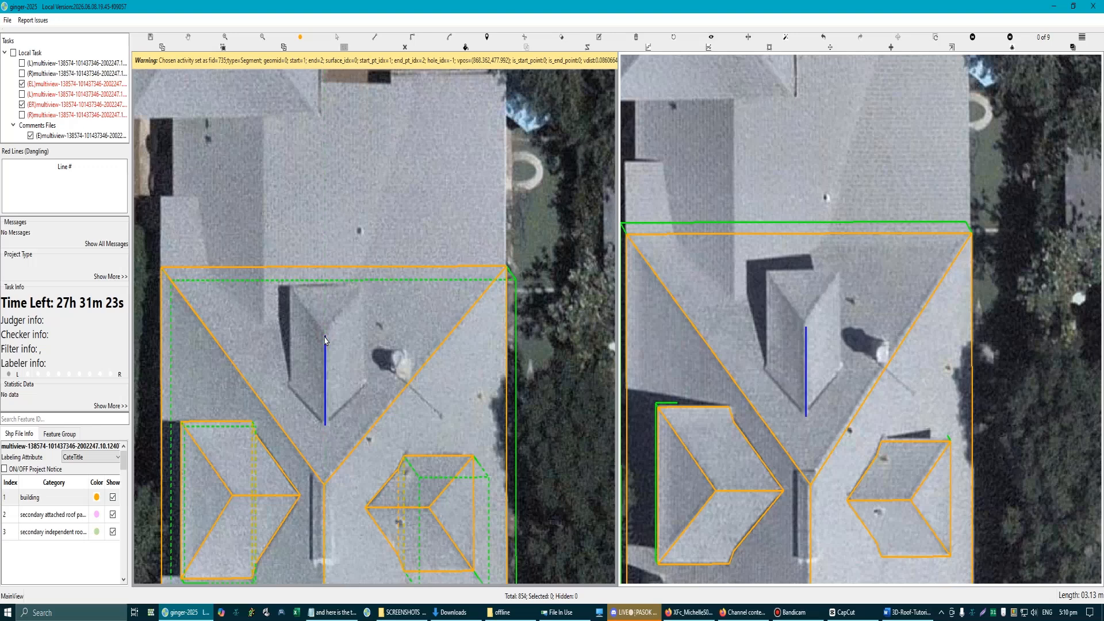
Step: Redraw the upper dormer's ridge about 3.3 m long slightly left of the first line and parallel to it
scroll(326, 446, "up", 2)
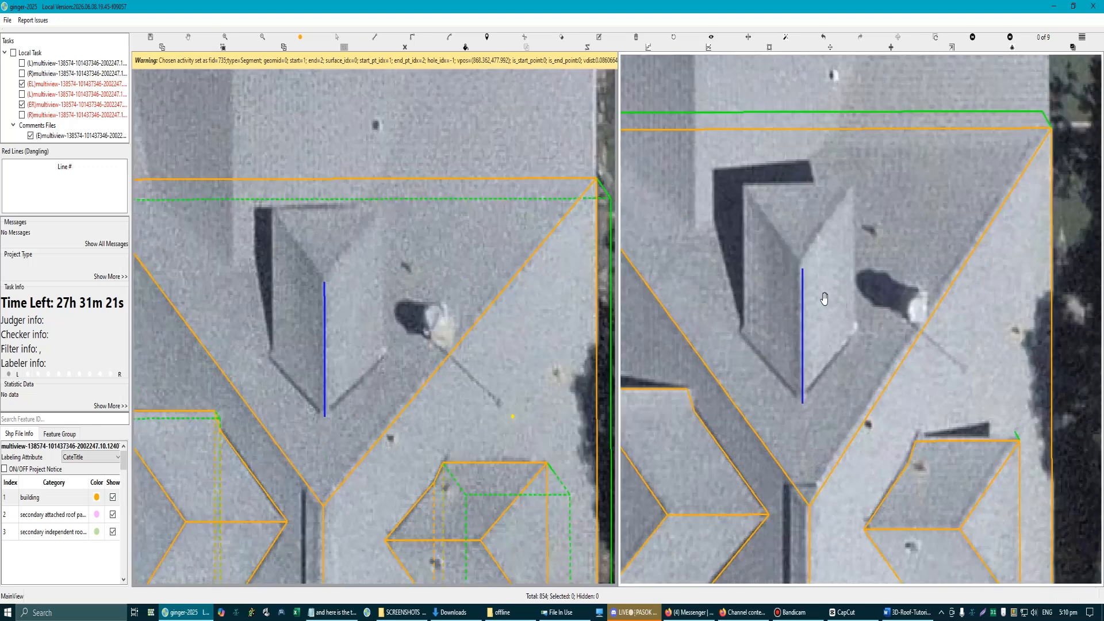
scroll(323, 436, "up", 3)
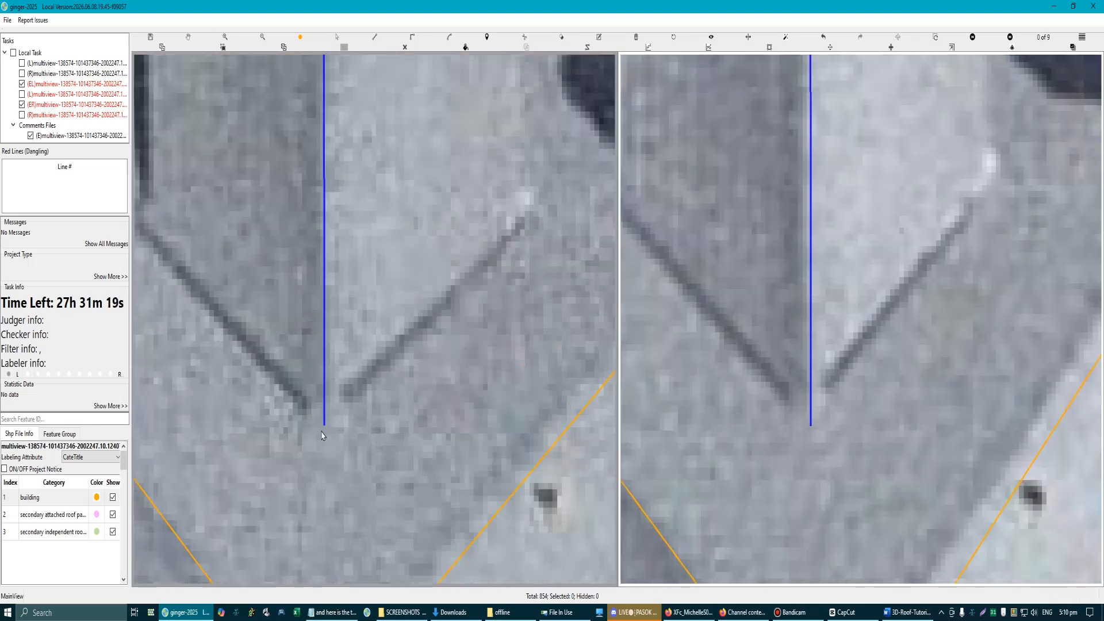
left_click(319, 420)
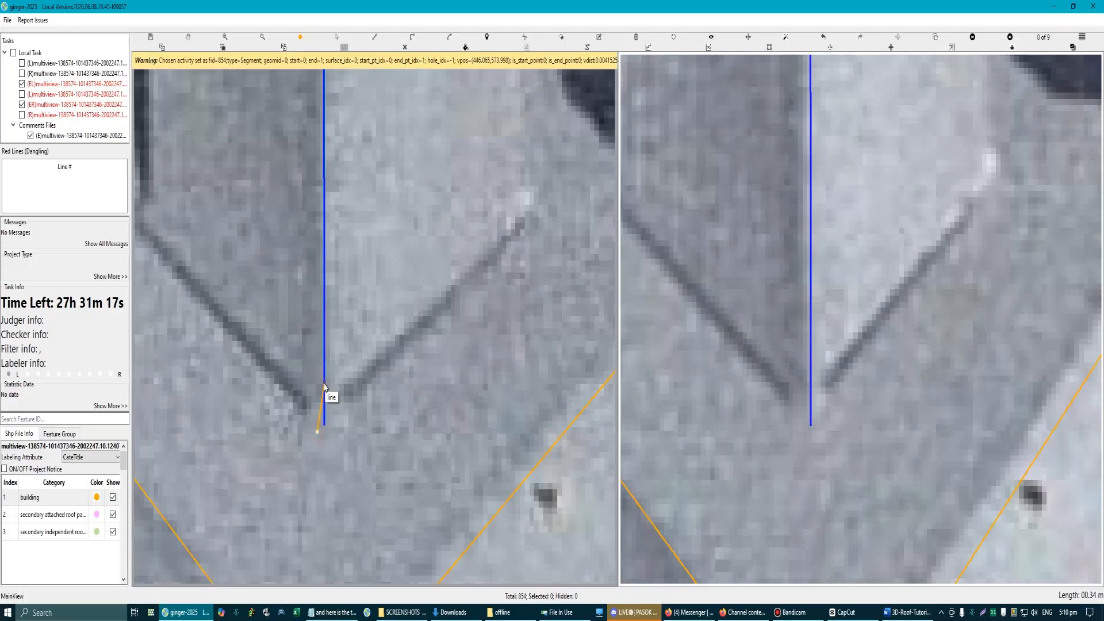
scroll(313, 322, "down", 2)
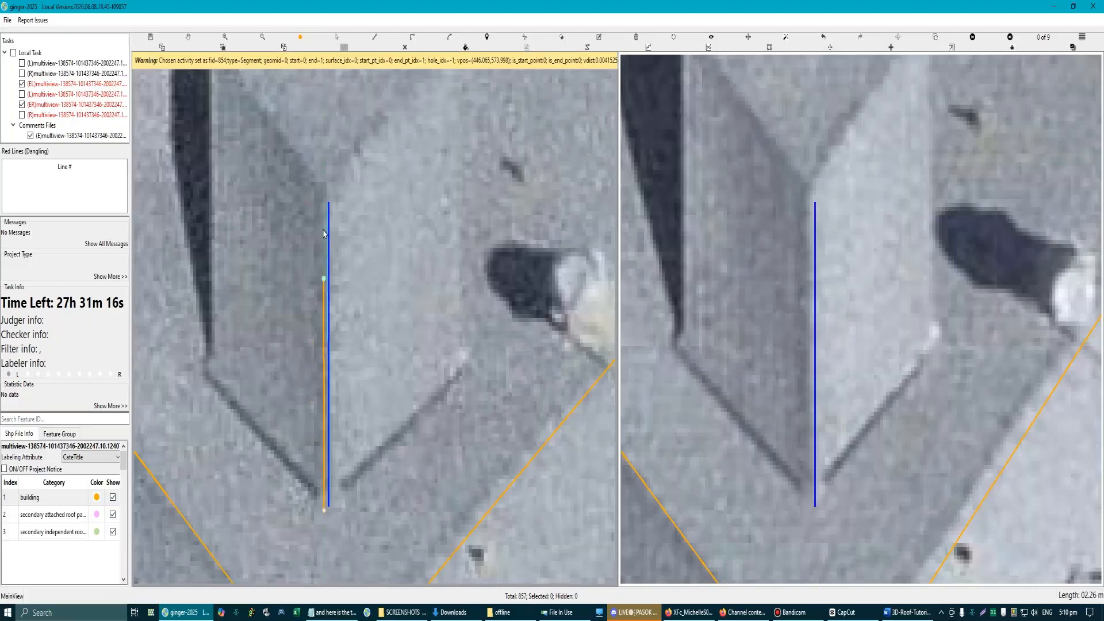
left_click(324, 191)
scroll(324, 291, "down", 2)
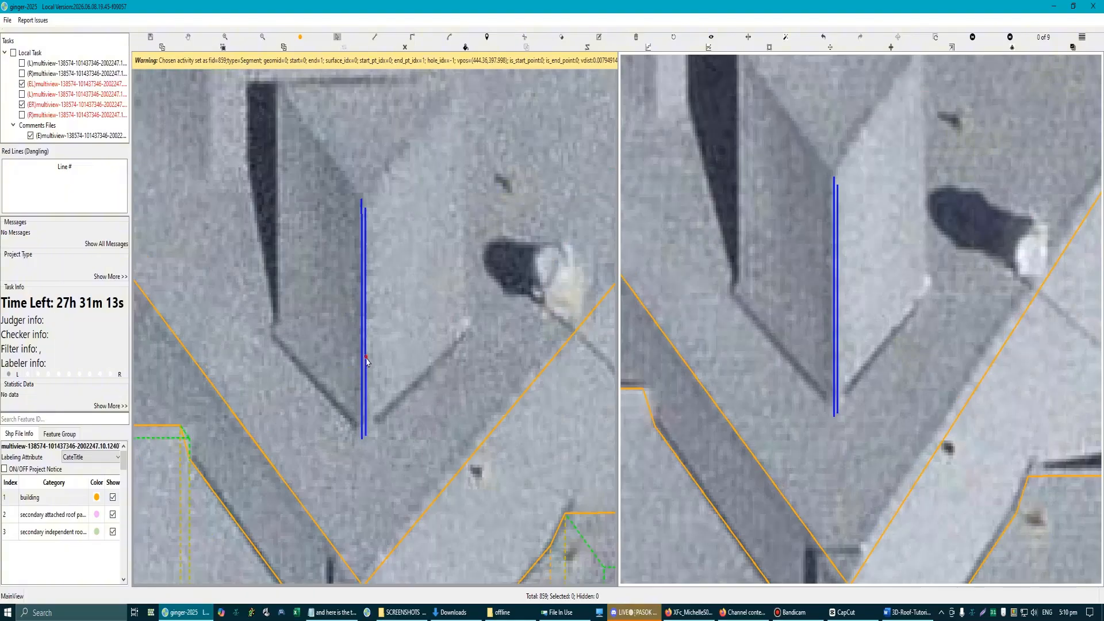
left_click(366, 361)
Step: Draw the upper dormer's left, outer and right eaves as connected lines parallel to its ridge and the main roof's upper eave
scroll(366, 361, "down", 4)
scroll(336, 393, "up", 3)
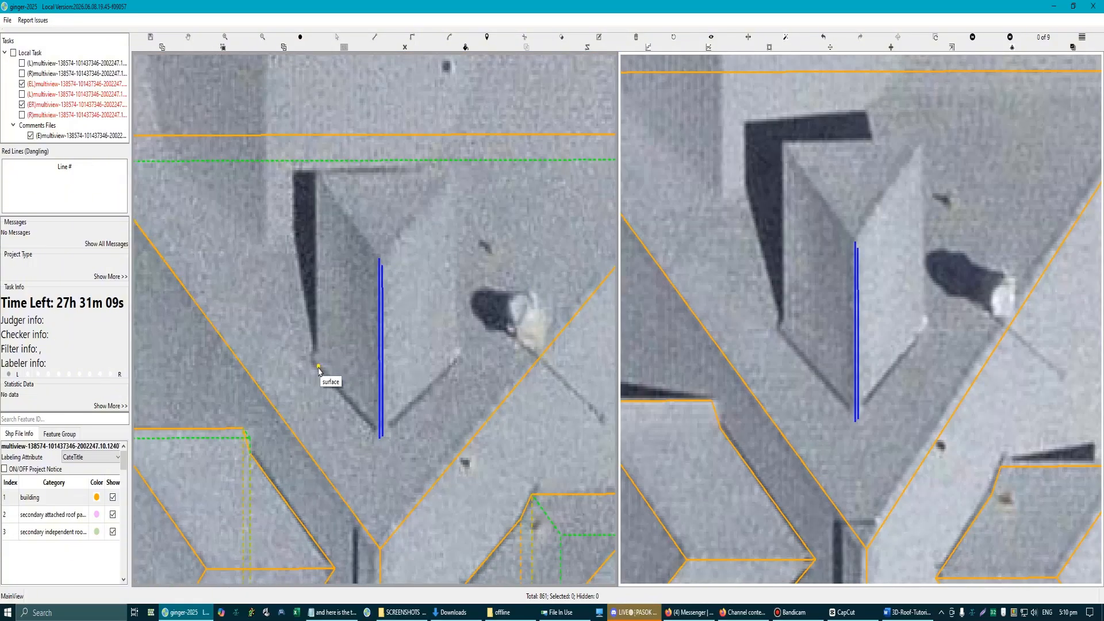
left_click(320, 367)
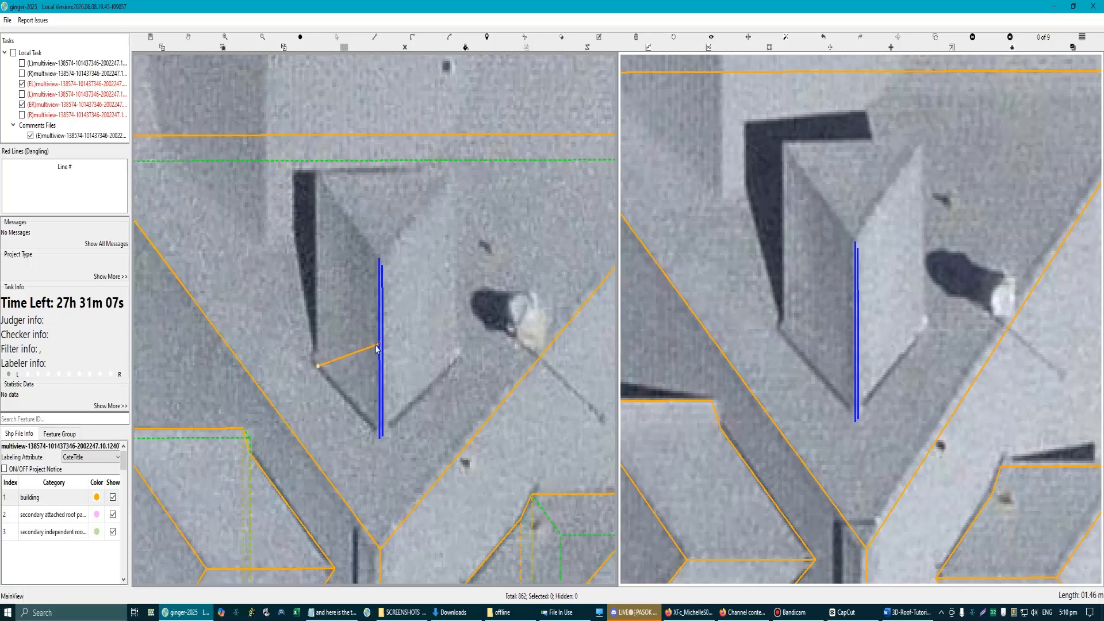
left_click(317, 173)
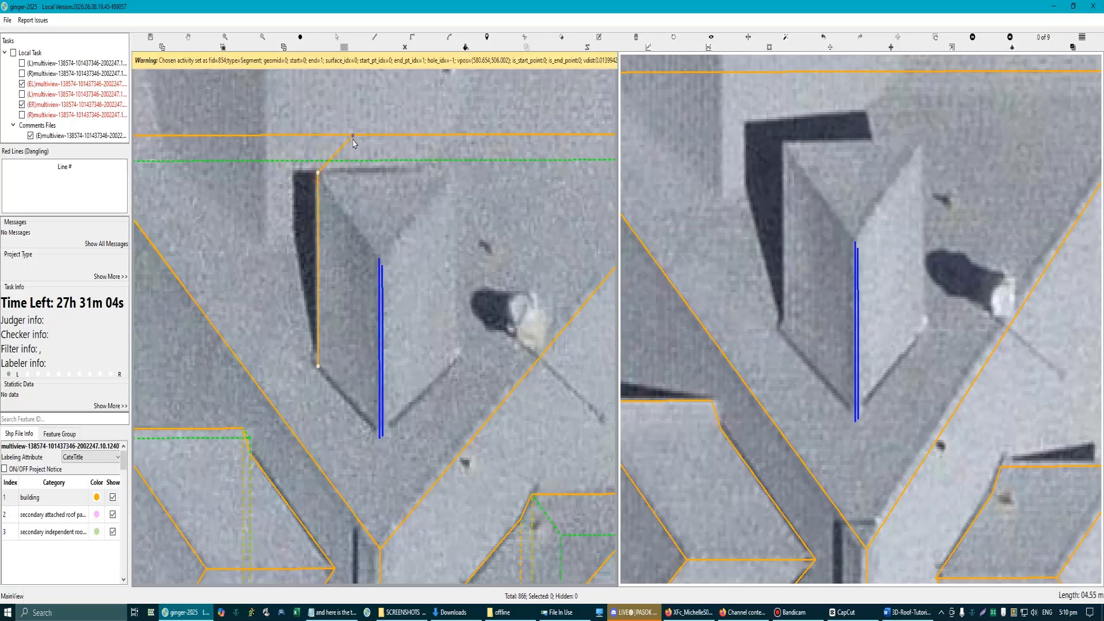
left_click(455, 174)
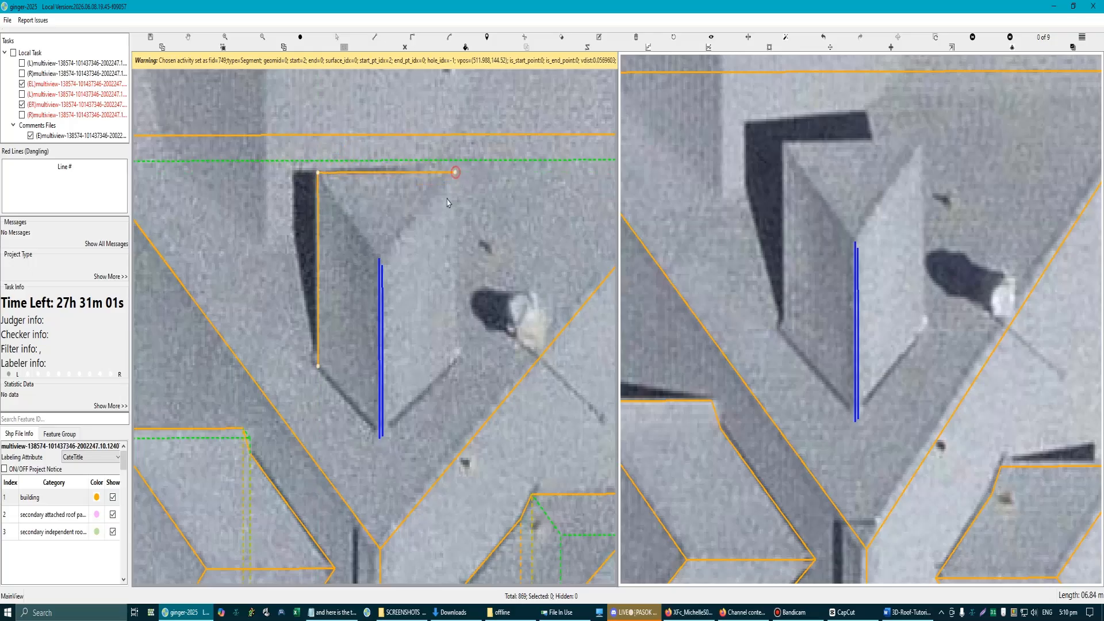
double_click(457, 365)
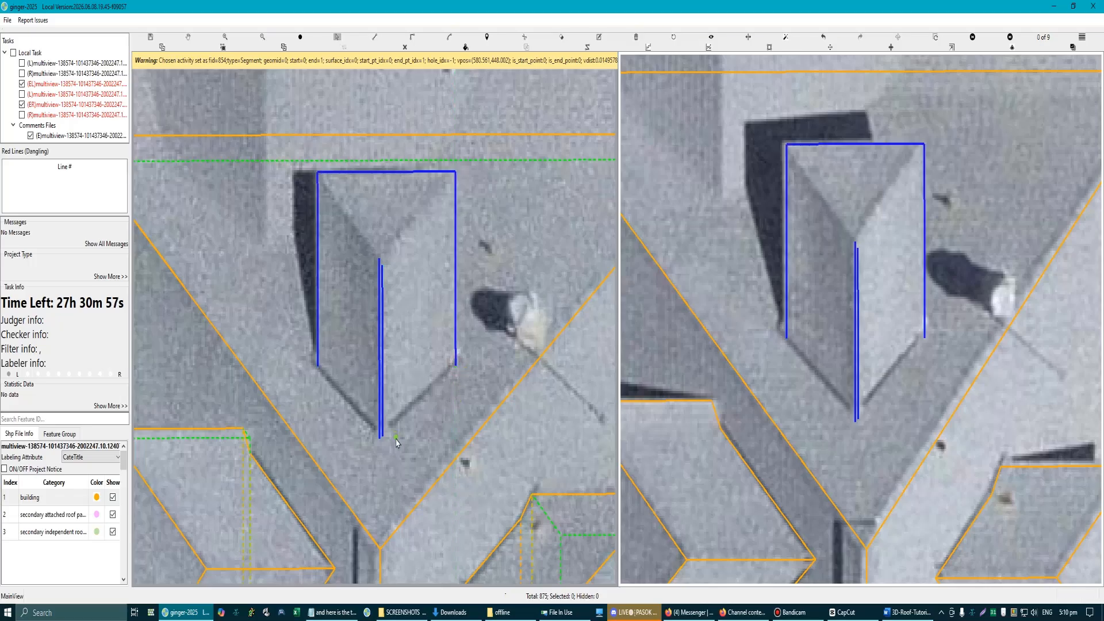
Step: Delete the upper dormer's first ridge line, keeping the redrawn one
scroll(375, 449, "up", 3)
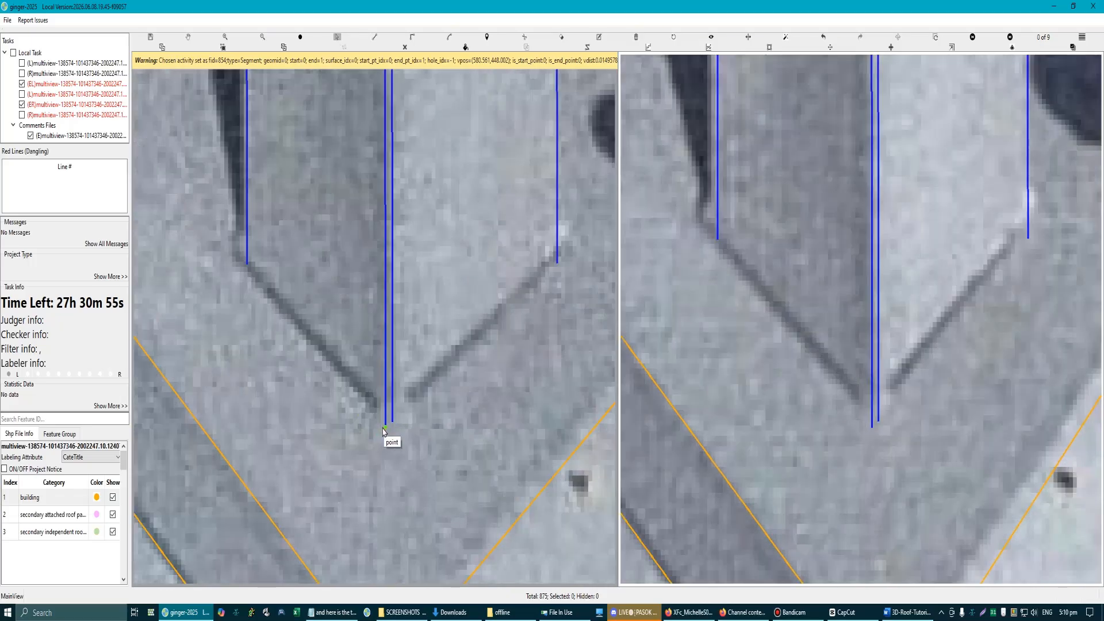
scroll(386, 437, "down", 3)
scroll(384, 391, "up", 3)
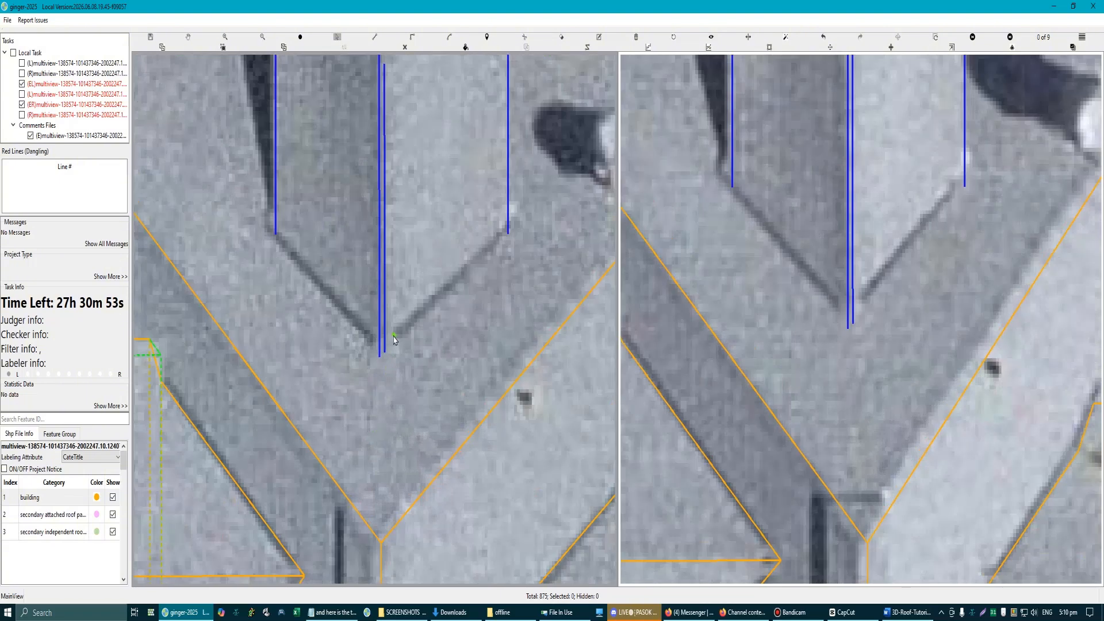
left_click(385, 339)
scroll(412, 361, "down", 3)
scroll(353, 308, "up", 3)
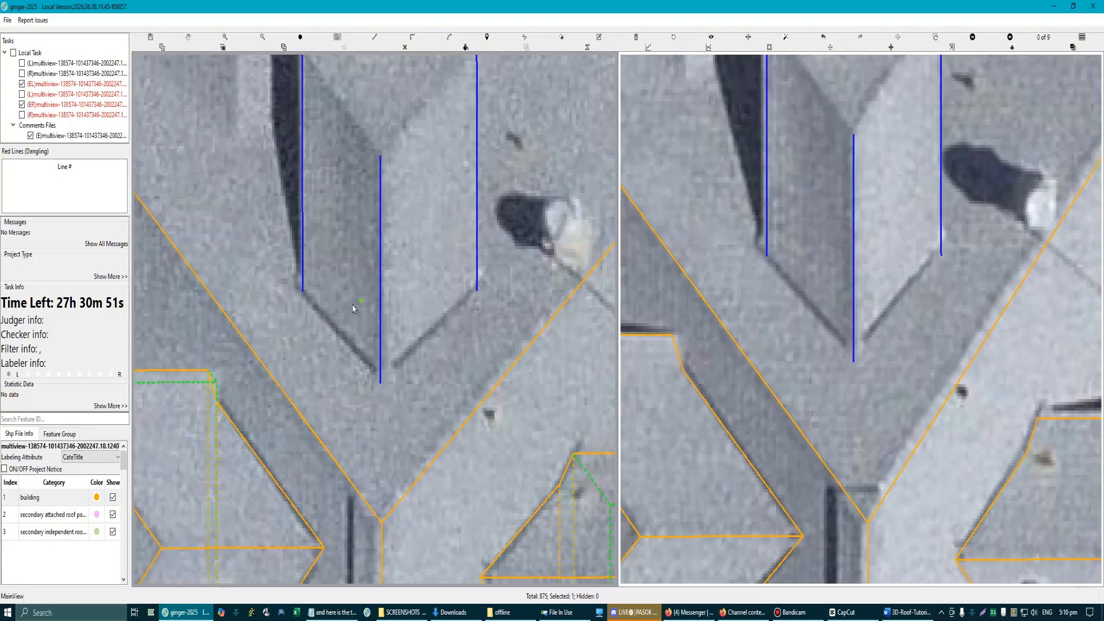
Step: Trace the upper dormer's left roof plane from the left eave's inner end along the valley, ridge and hip to the eave's outer corner
left_click(307, 295)
left_click(382, 385)
left_click_drag(385, 242, 410, 435)
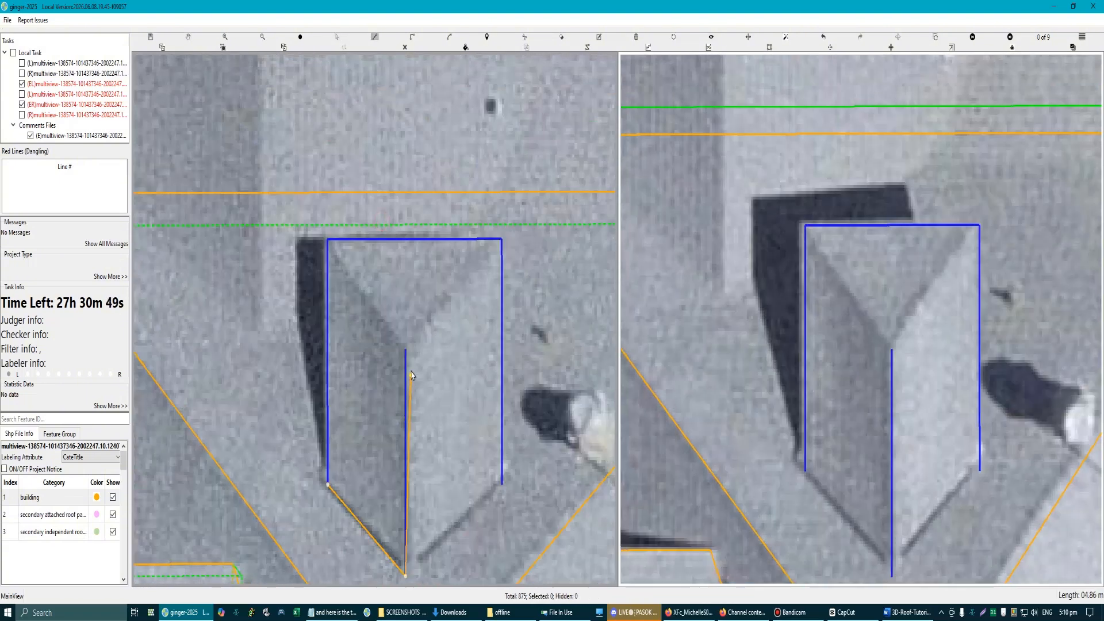
left_click(408, 356)
double_click(328, 242)
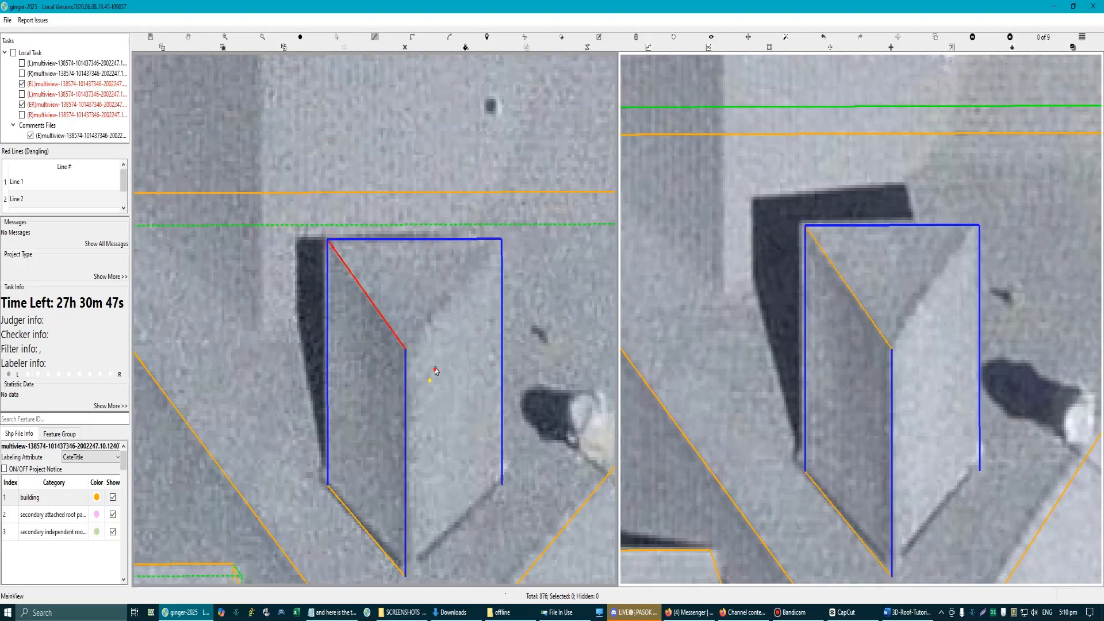
Step: Trace the upper dormer's right roof plane from the eave's outer corner along the hip, ridge and valley to the eave's inner end
left_click_drag(502, 246, 484, 195)
left_click(484, 188)
left_click(388, 297)
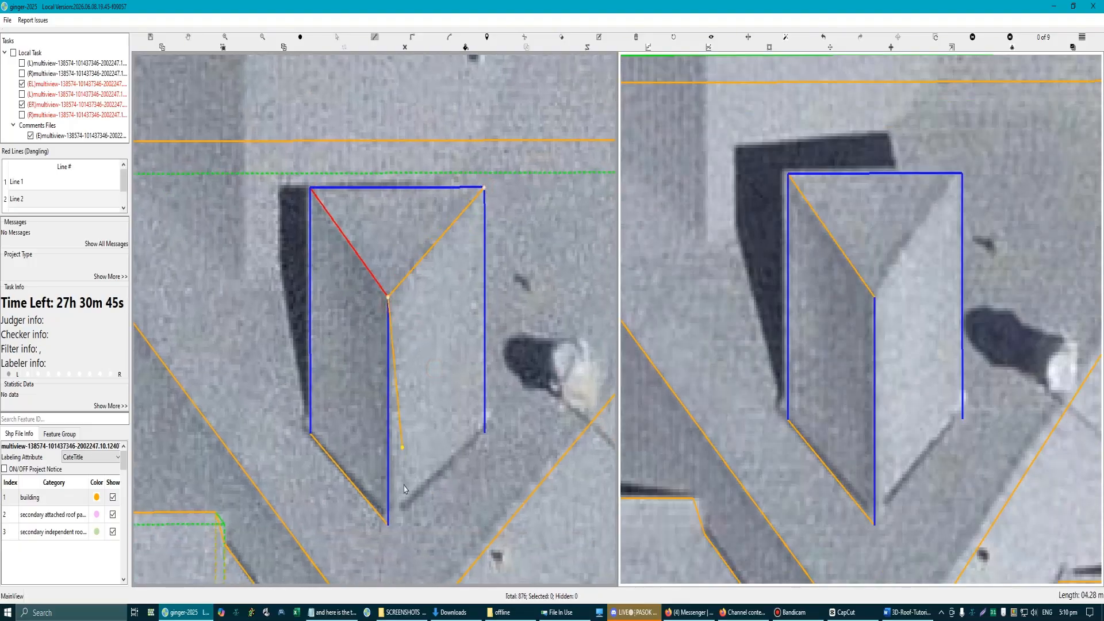
double_click(484, 432)
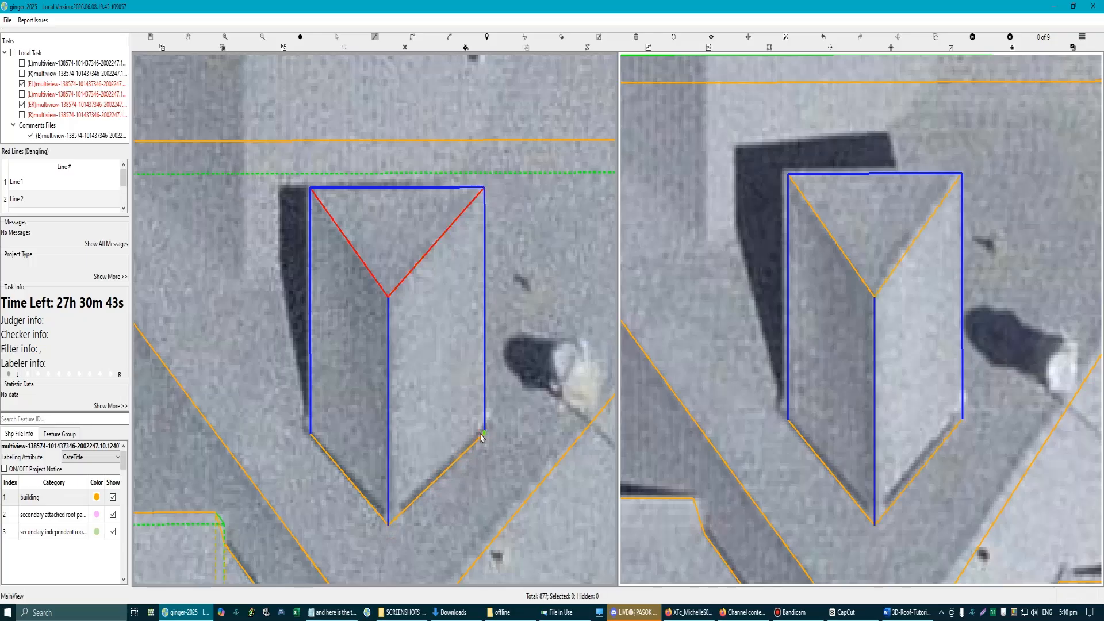
Step: Examine how the upper dormer's two valleys and ridge meet at their common inner point in both aerial views
scroll(476, 438, "down", 1)
scroll(365, 412, "up", 1)
scroll(376, 419, "up", 2)
key("Escape")
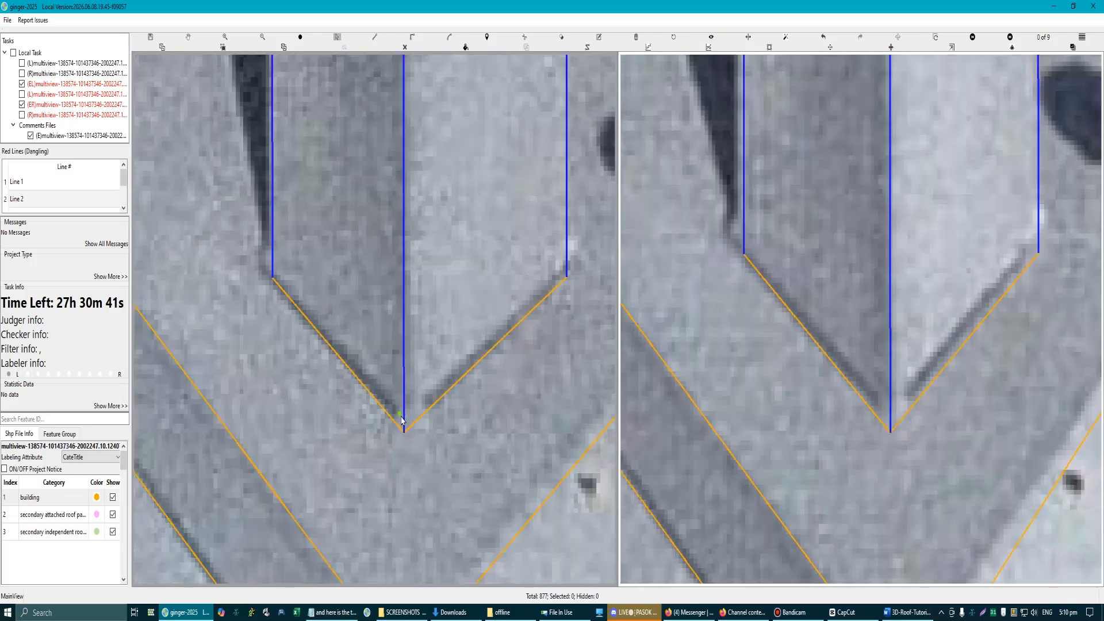
scroll(404, 410, "up", 1)
scroll(402, 405, "down", 1)
scroll(357, 345, "up", 2)
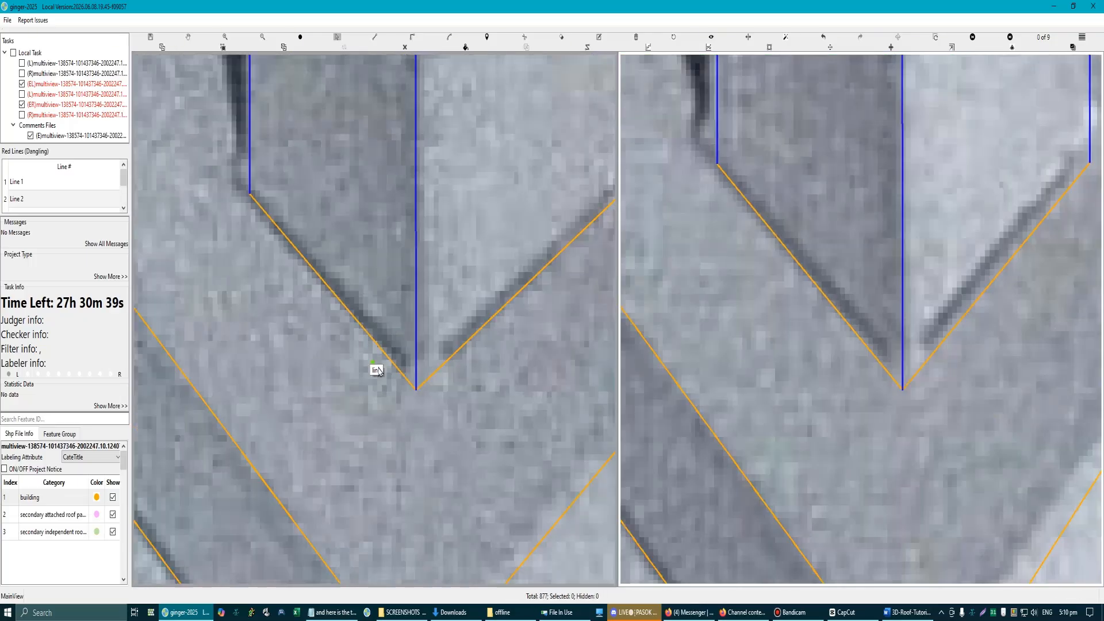
scroll(414, 365, "up", 1)
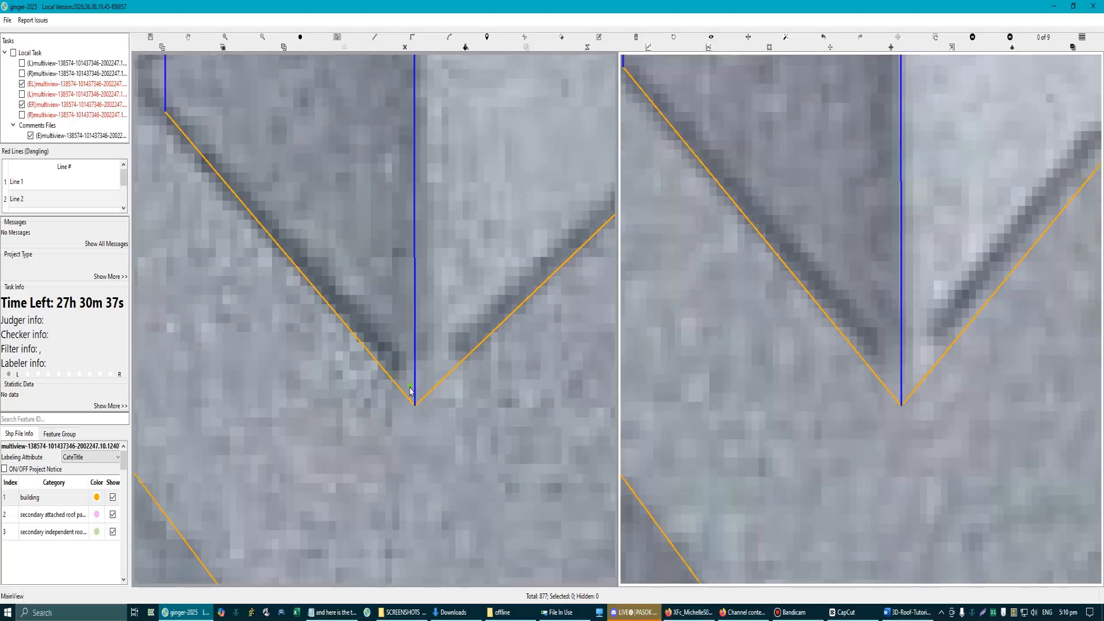
scroll(410, 391, "down", 3)
Step: Trace the upper dormer's triangular hip plane between the two outer eave corners and the ridge's outer end
key("l")
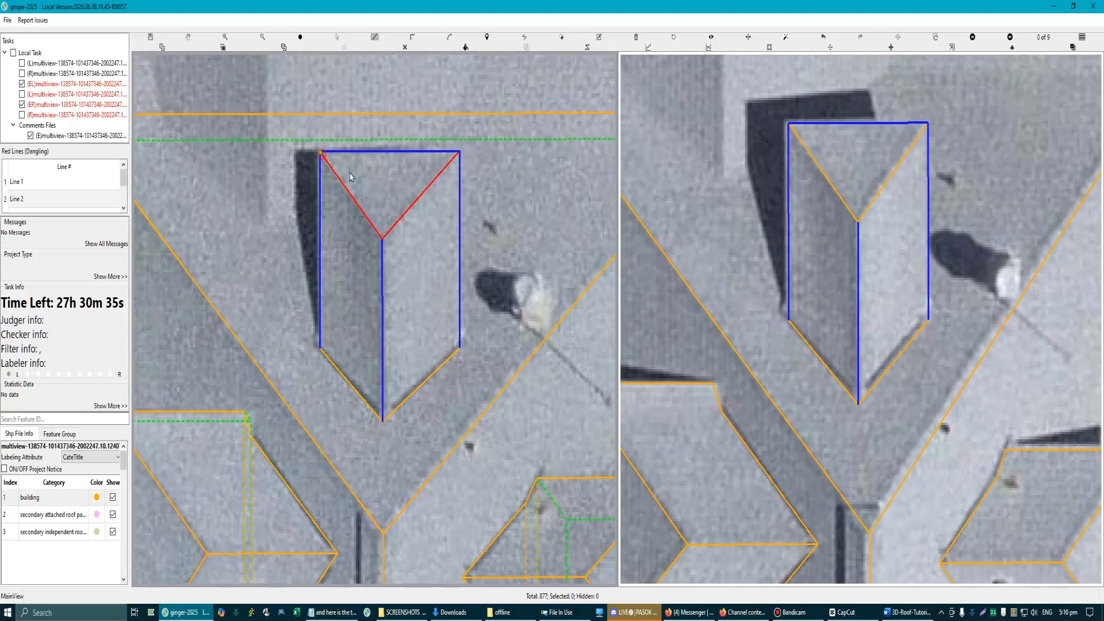
left_click(382, 239)
double_click(457, 153)
scroll(398, 303, "down", 3)
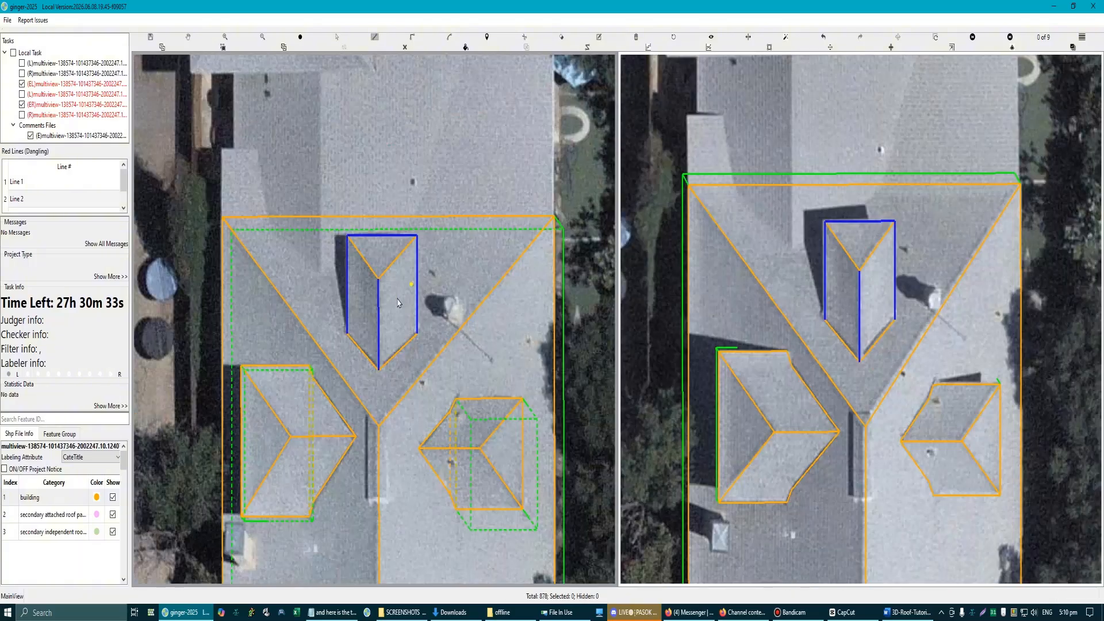
scroll(376, 277, "up", 3)
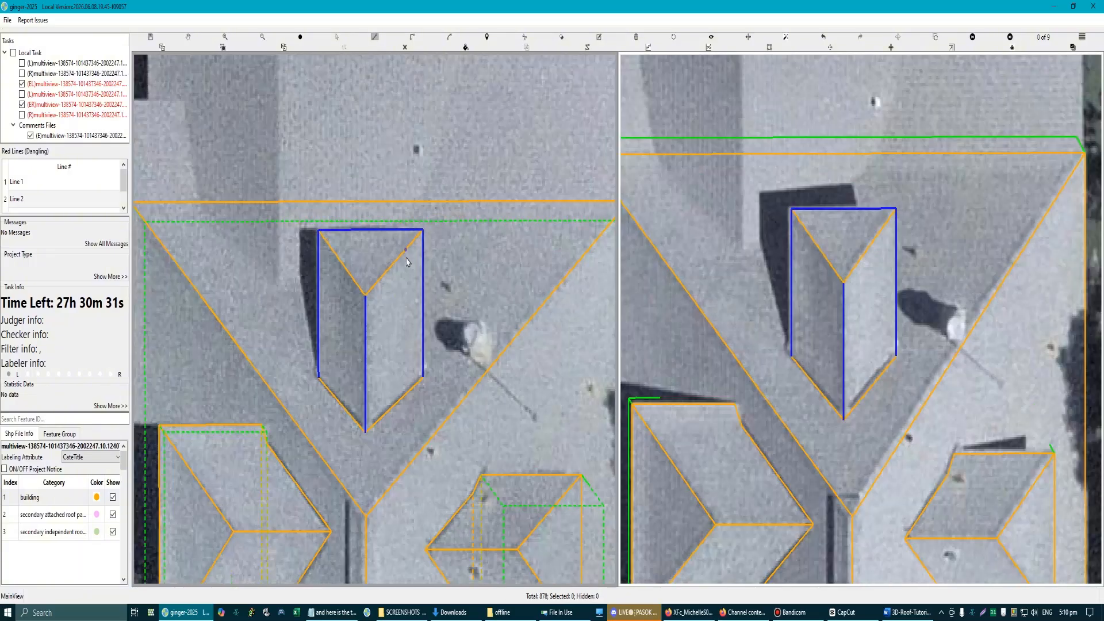
Step: Hide the upper dormer's right roof plane and draw a closed rectangular outline through the four eave ends
left_click(399, 305)
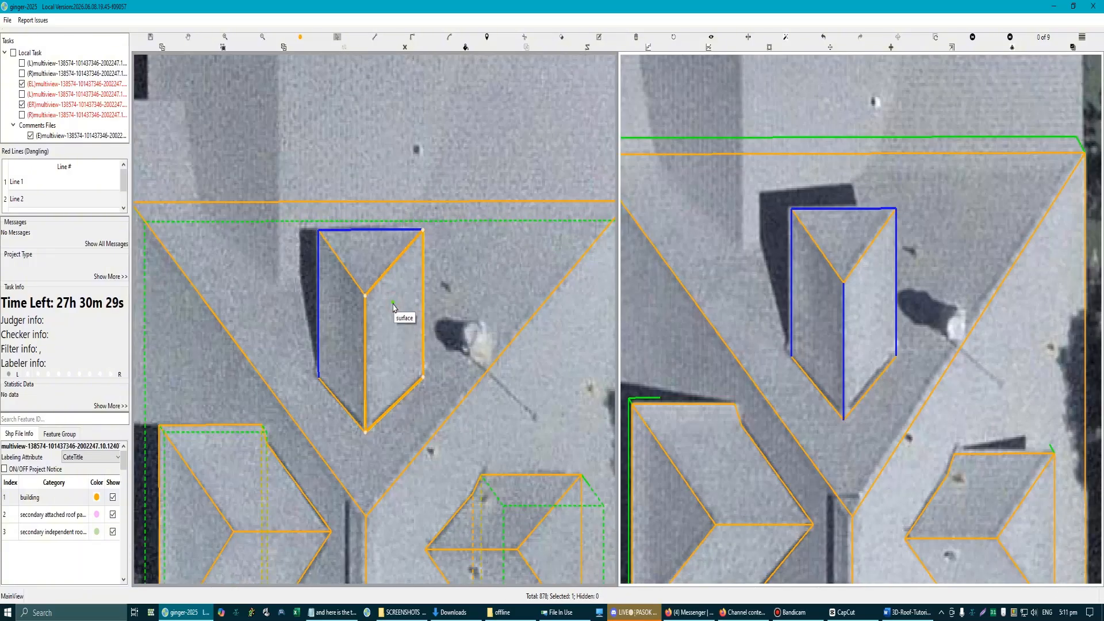
key("h")
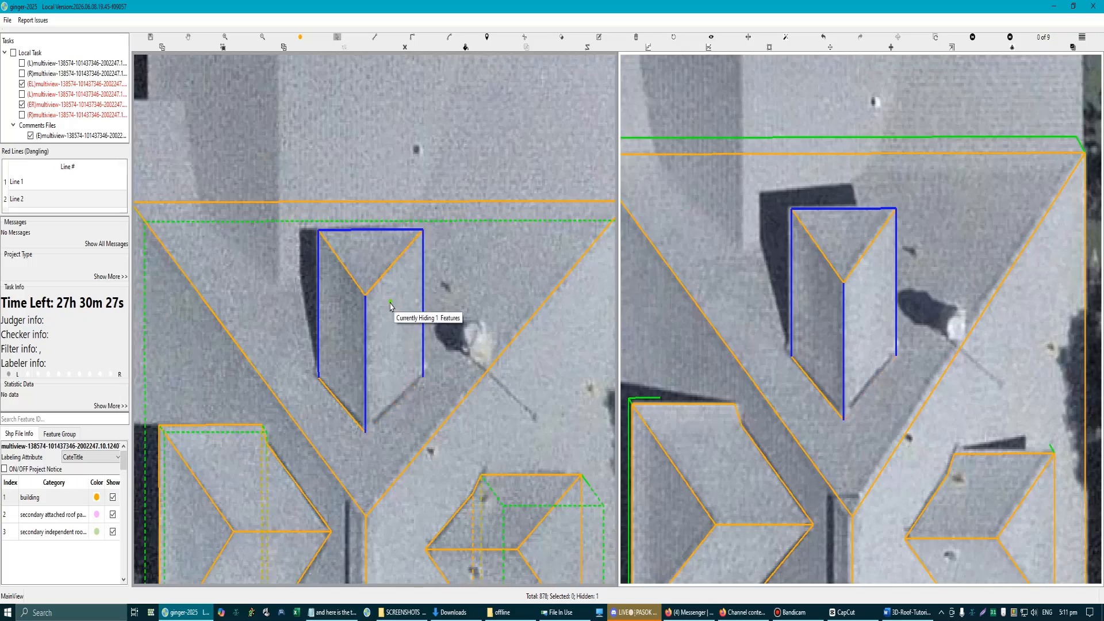
left_click(391, 309)
key("l")
left_click(319, 377)
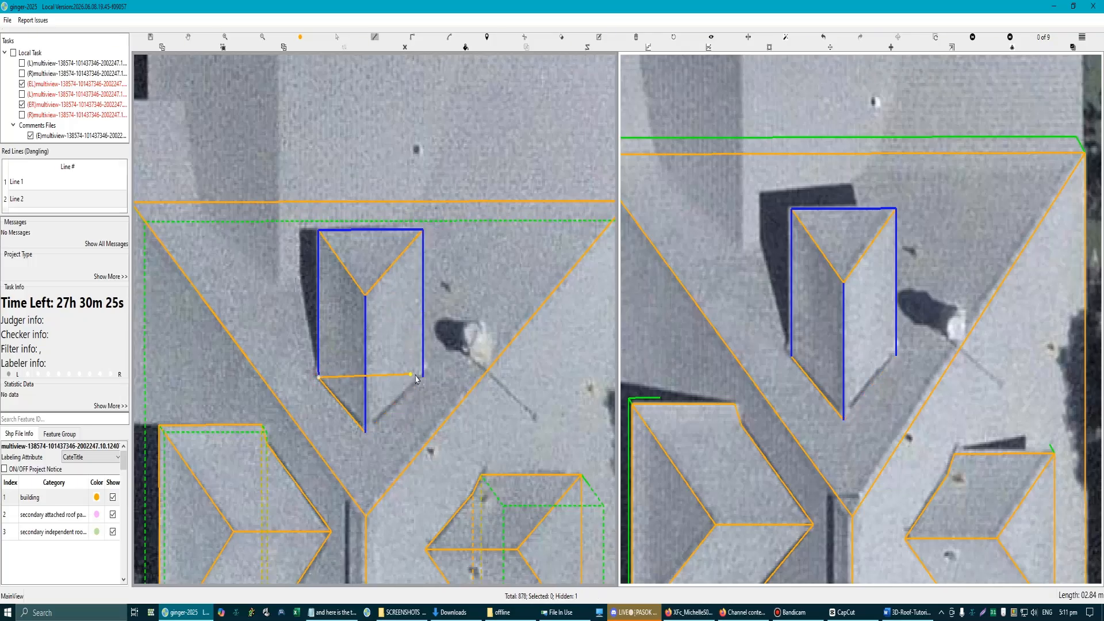
left_click(422, 377)
left_click(318, 230)
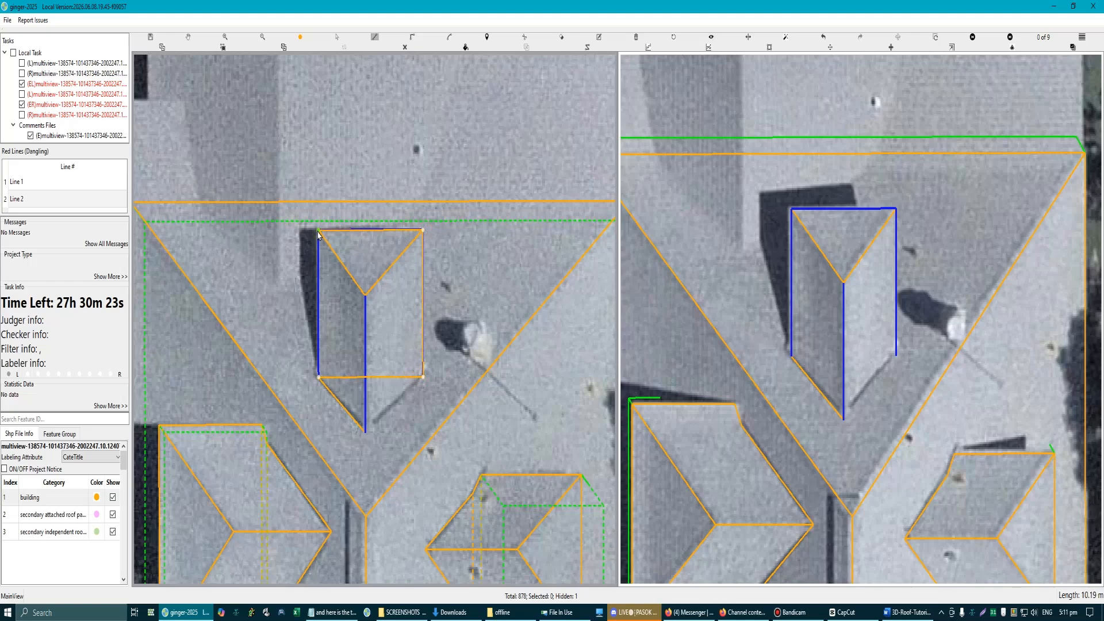
right_click(391, 344)
Step: Extrude the upper dormer's walls downward from its rectangular outline
scroll(393, 348, "down", 3)
left_click(388, 330)
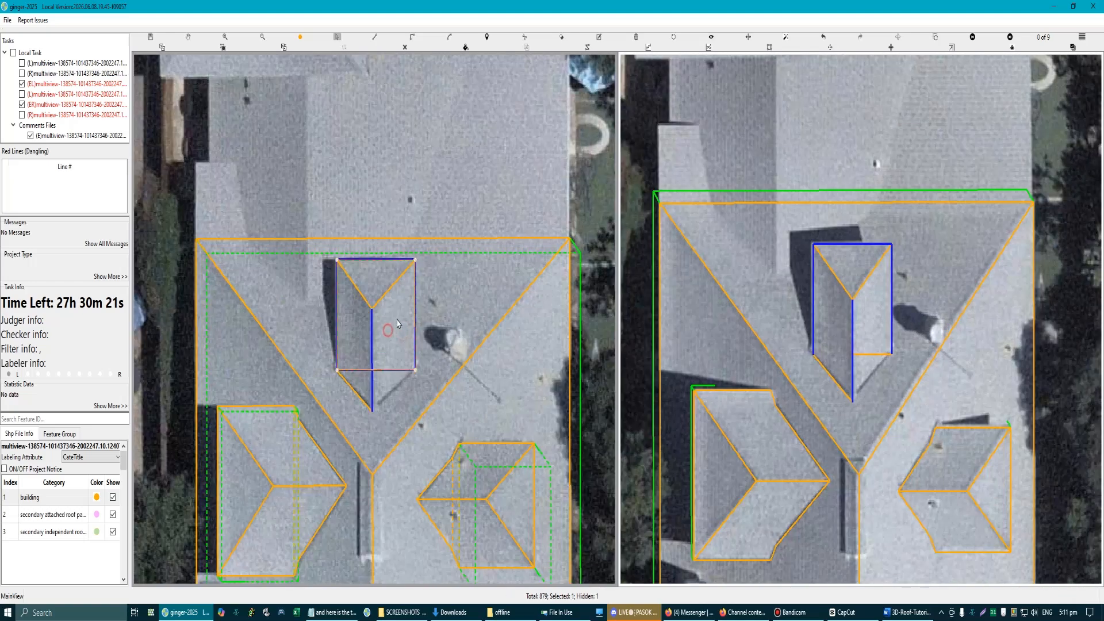
scroll(429, 313, "down", 5)
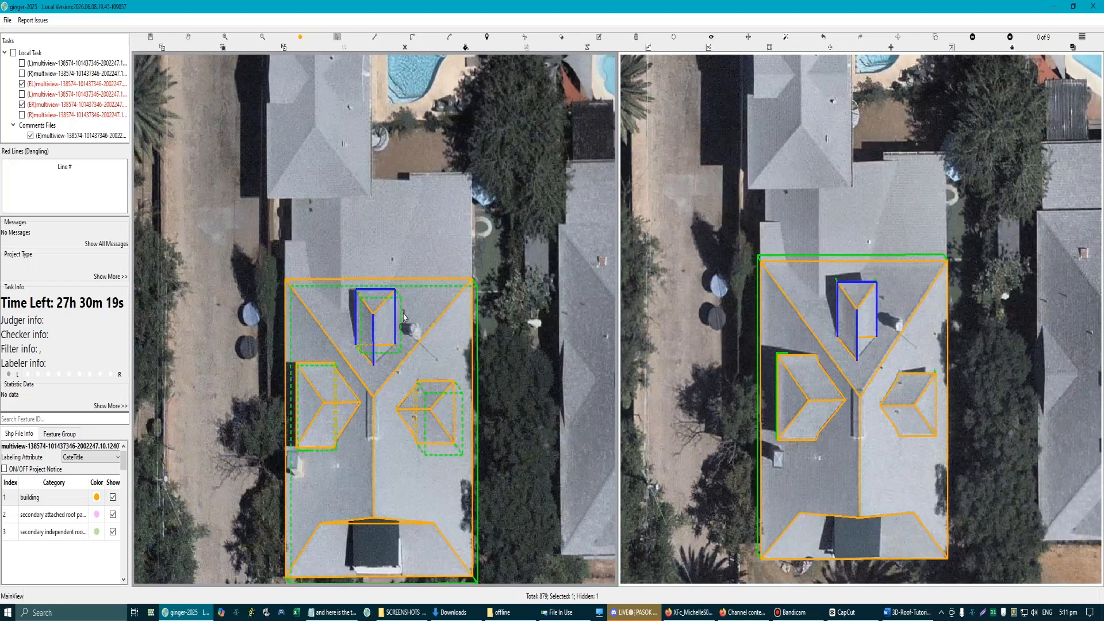
scroll(391, 380, "up", 2)
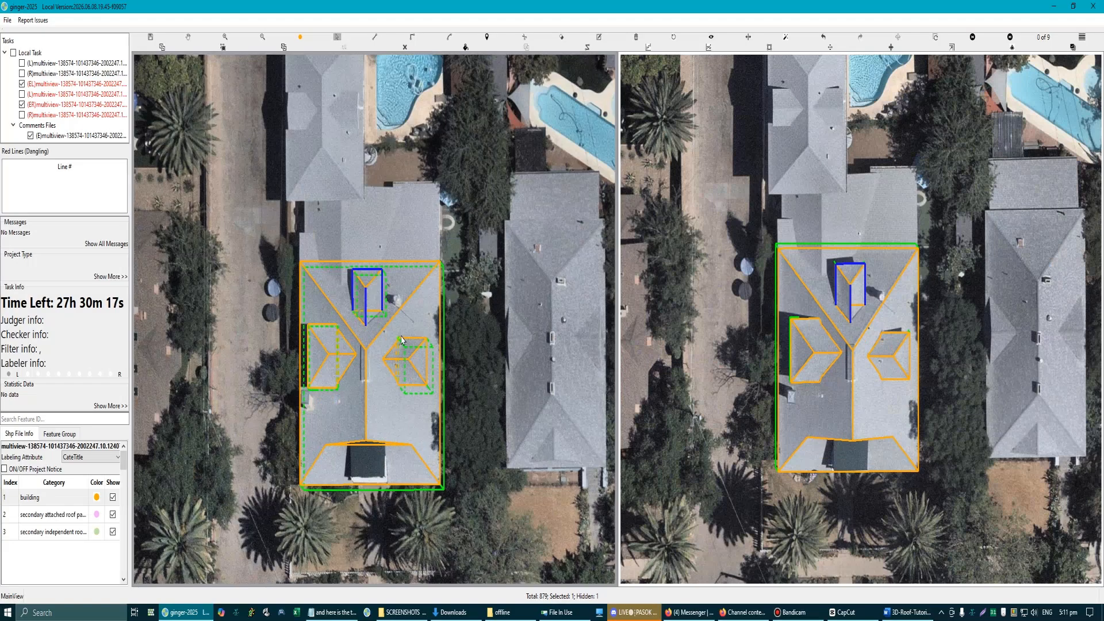
Step: Show the hidden right roof plane again and clear the upper dormer's blue guide lines
scroll(401, 340, "up", 3)
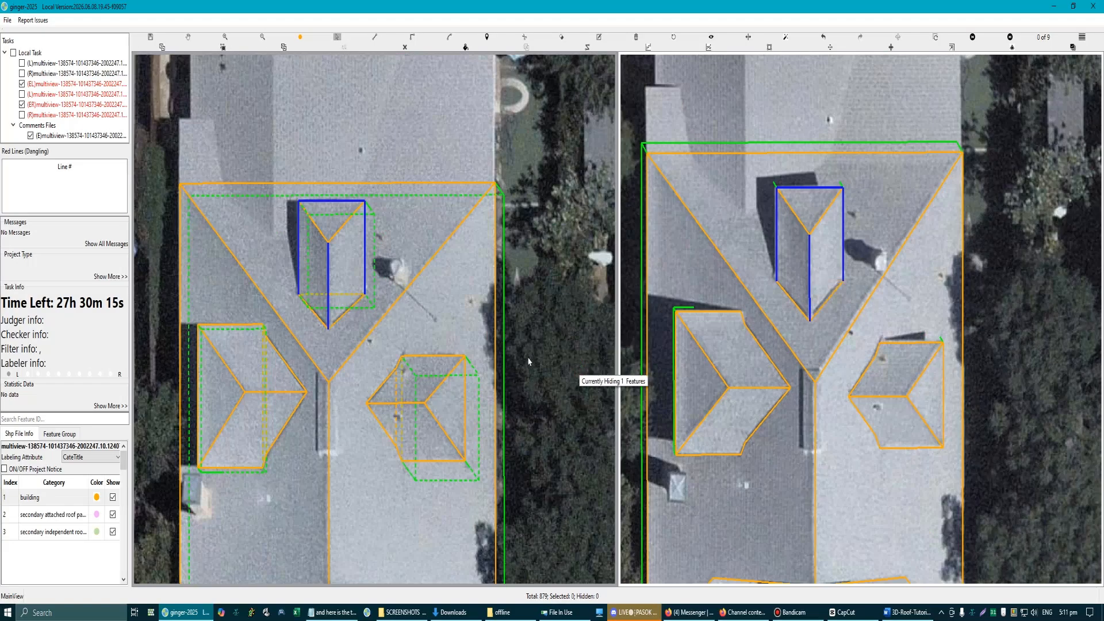
scroll(368, 334, "down", 3)
scroll(339, 227, "up", 2)
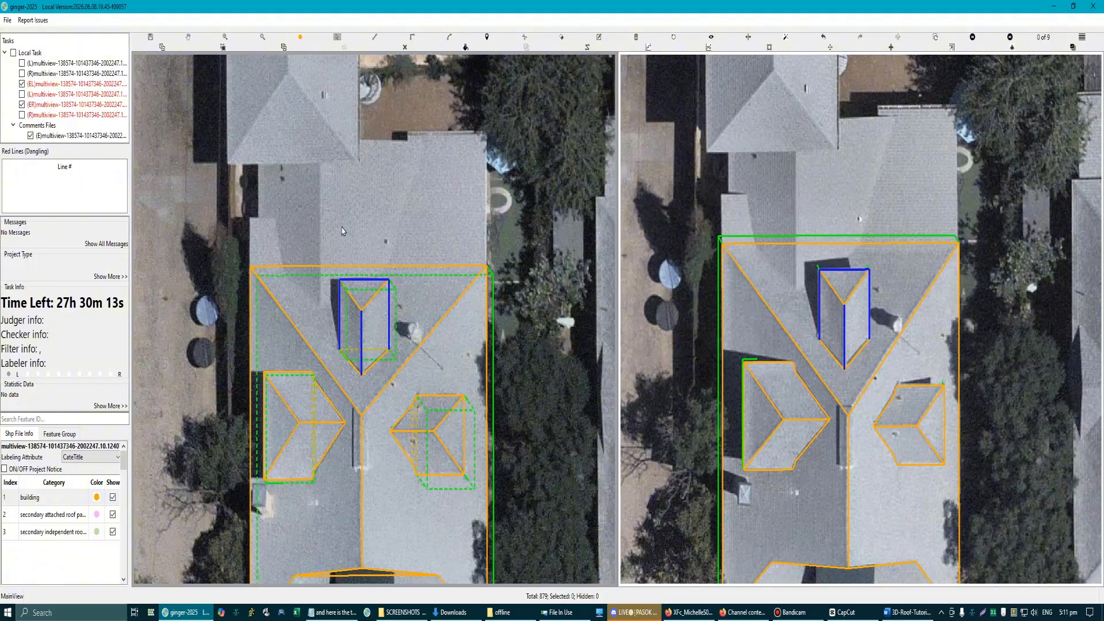
scroll(314, 291, "down", 3)
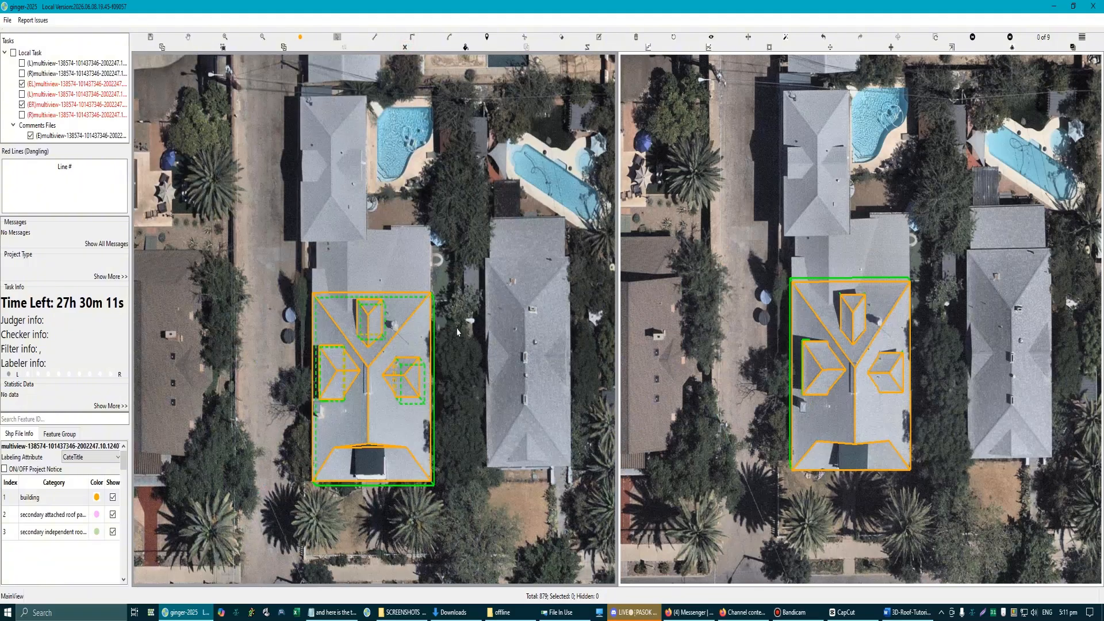
Step: Review the labelled main roof, front hip plane and three dormers of the central house in both aerial views
left_click_drag(294, 268, 469, 507)
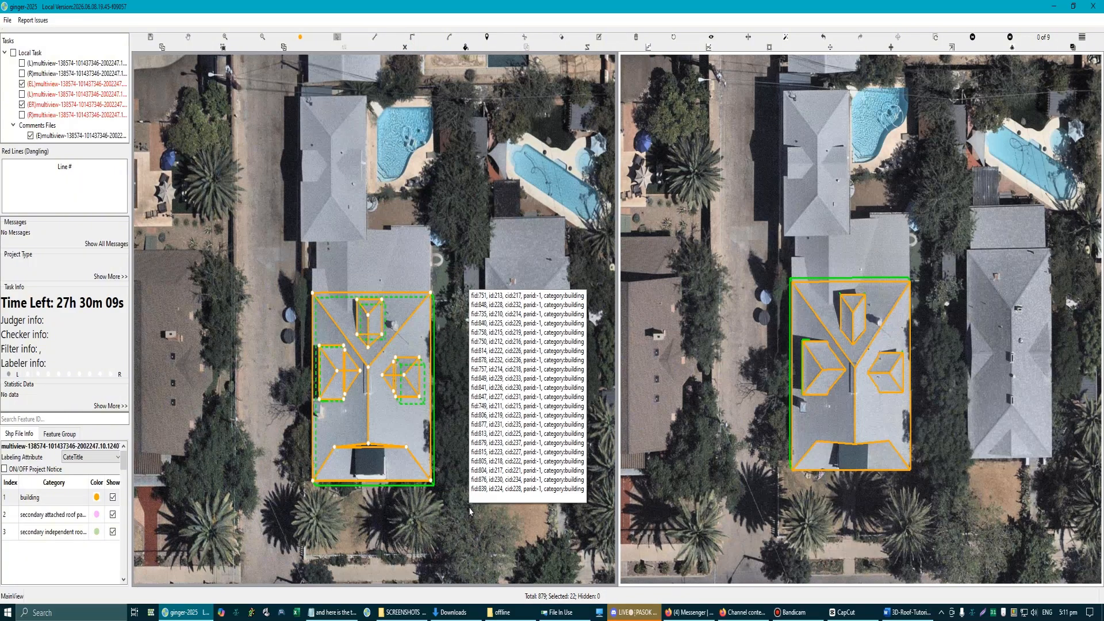
key("Escape")
scroll(401, 459, "up", 3)
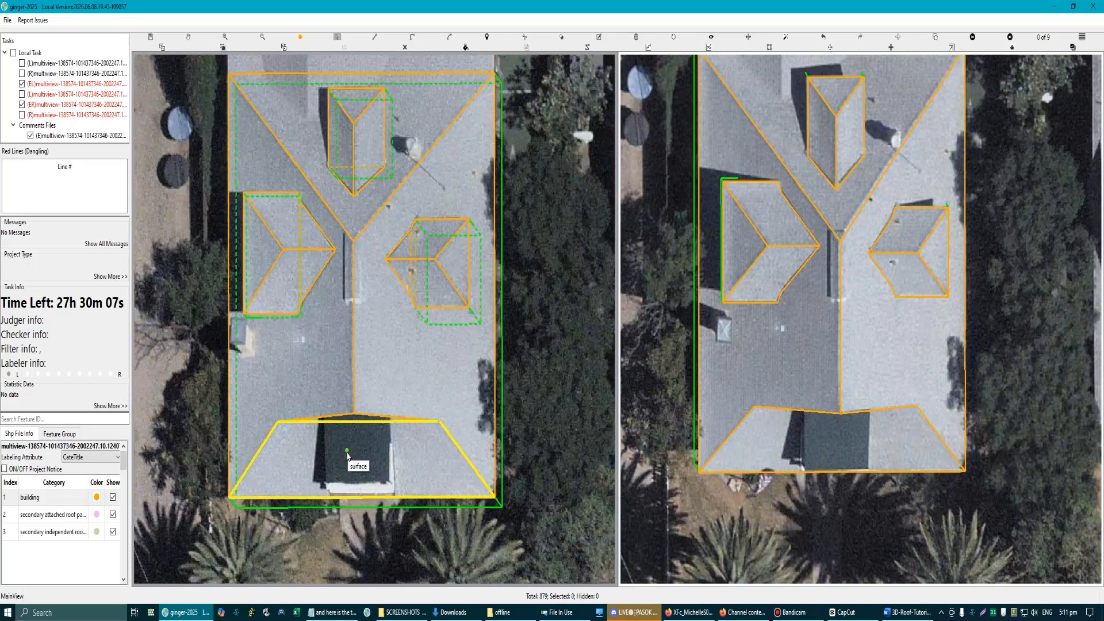
scroll(348, 454, "down", 2)
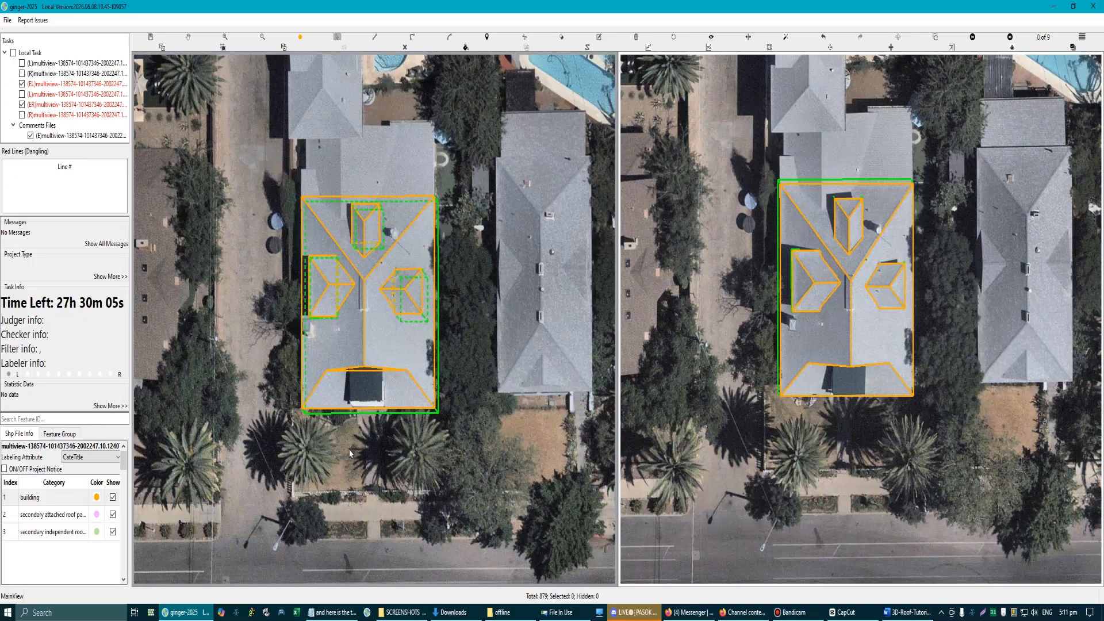
scroll(357, 311, "up", 1)
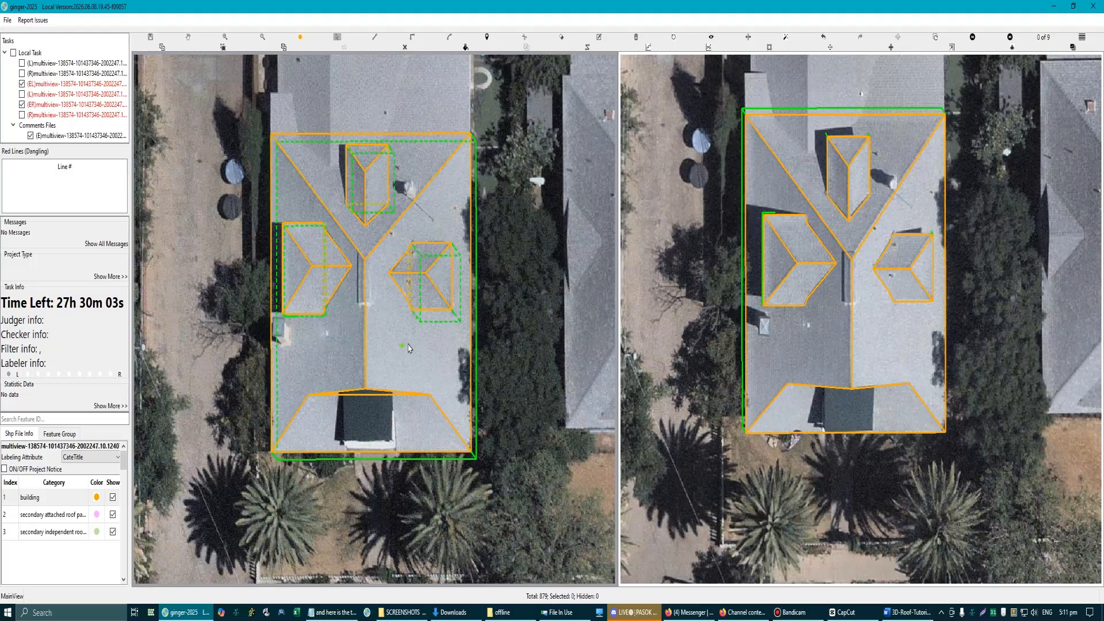
scroll(409, 345, "down", 2)
scroll(406, 280, "up", 1)
scroll(406, 280, "up", 1)
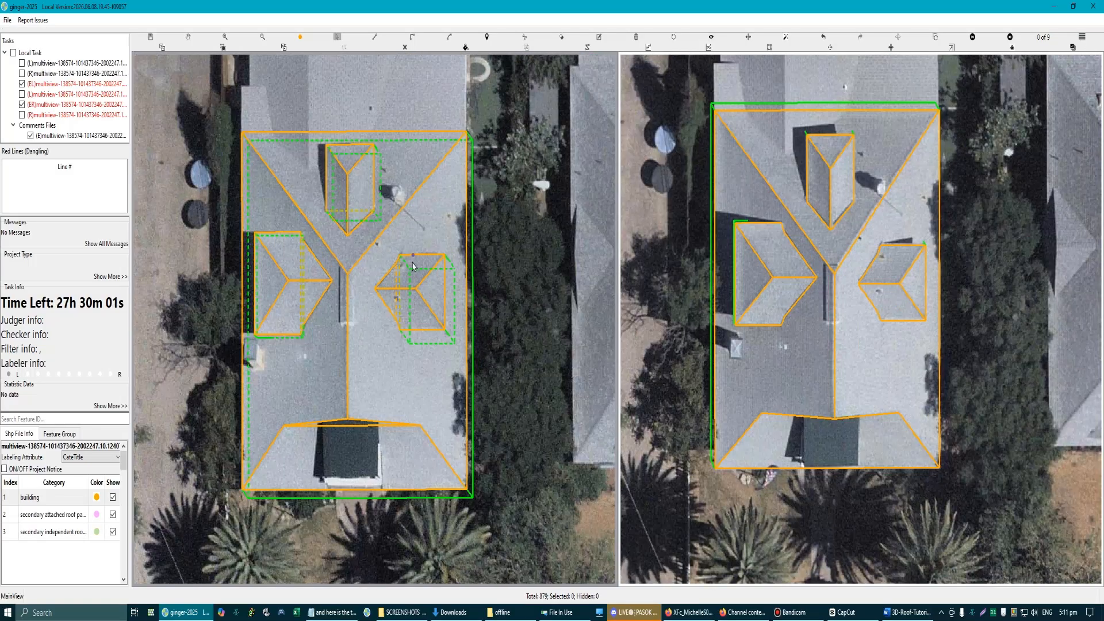
left_click(346, 456)
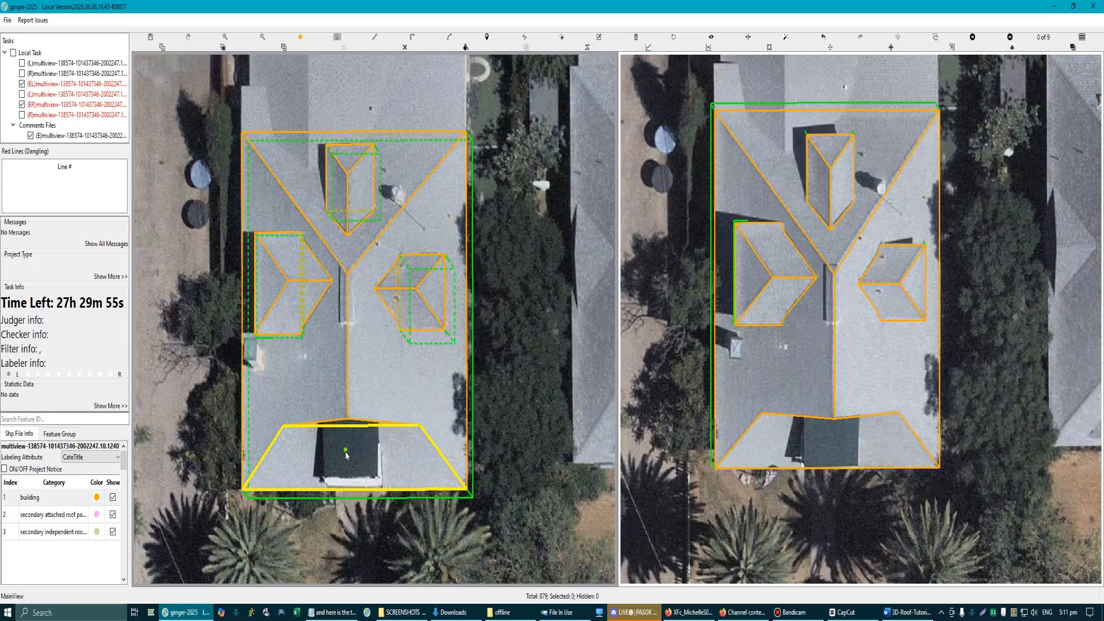
scroll(357, 454, "up", 4)
scroll(371, 311, "down", 3)
left_click_drag(365, 310, 382, 535)
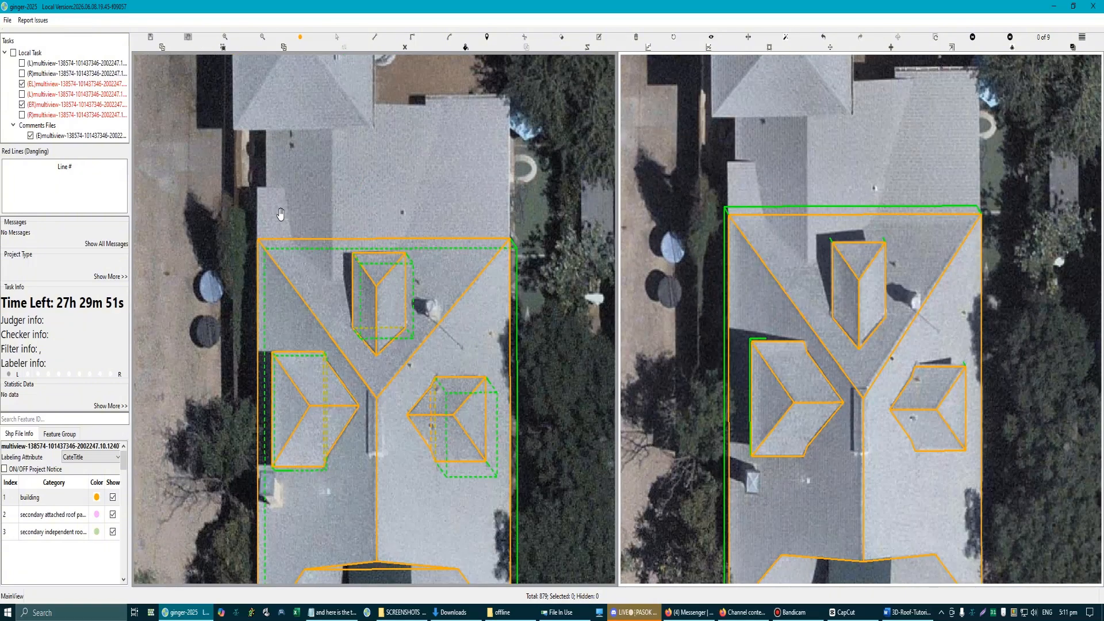
Step: Examine the unlabelled roof section beyond the main roof's upper eave and its outer corners
scroll(245, 214, "up", 2)
scroll(278, 241, "down", 3)
scroll(478, 241, "up", 2)
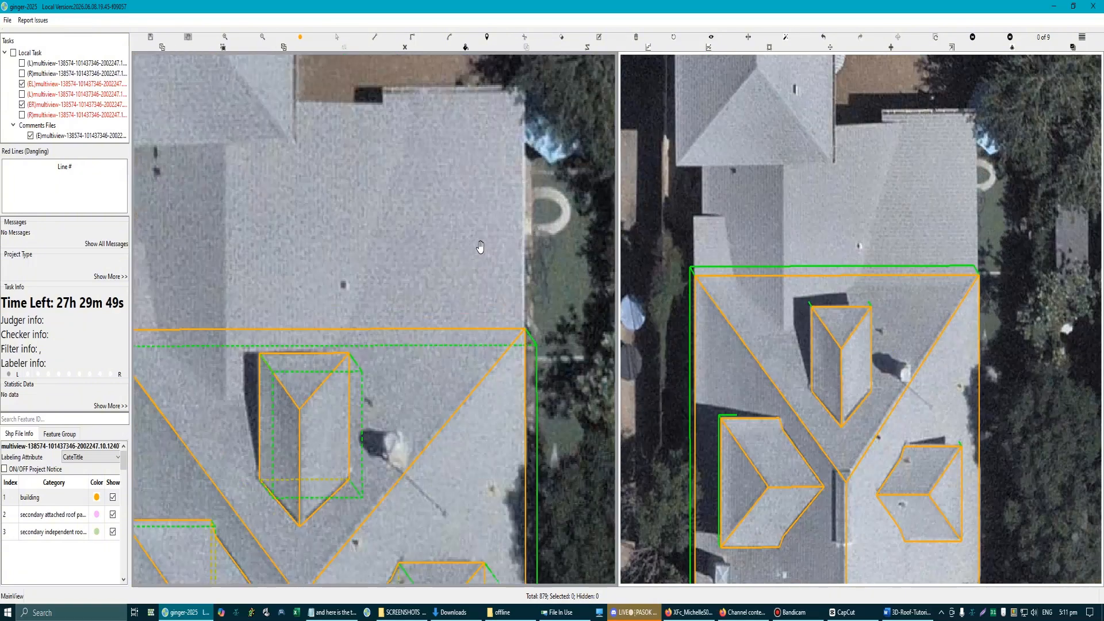
scroll(454, 242, "down", 2)
scroll(243, 291, "up", 2)
key("Escape")
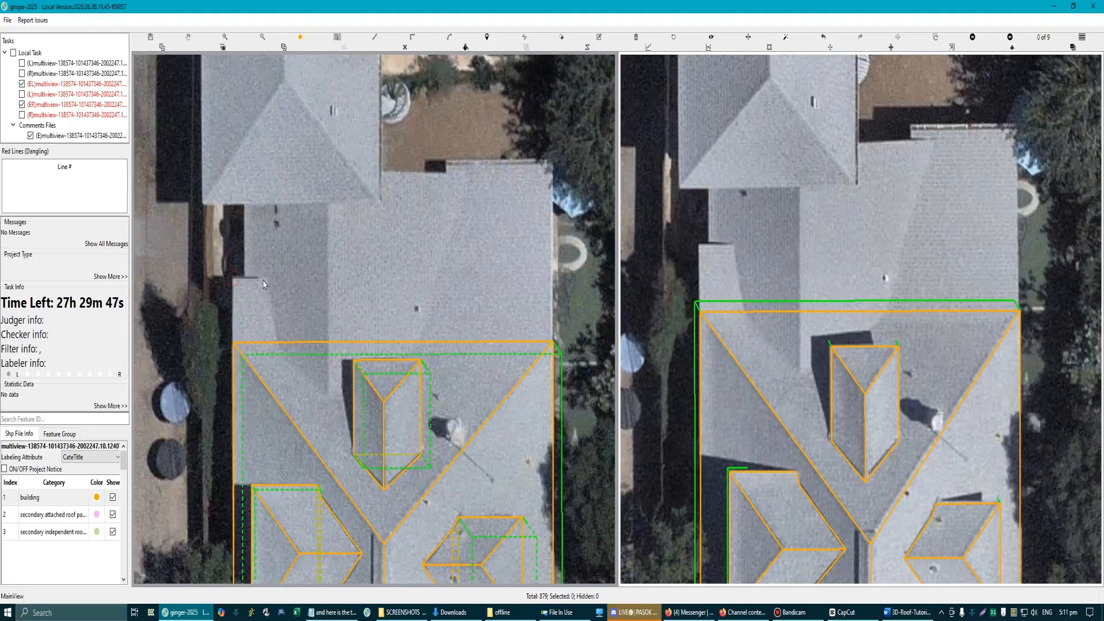
left_click_drag(458, 187, 377, 205)
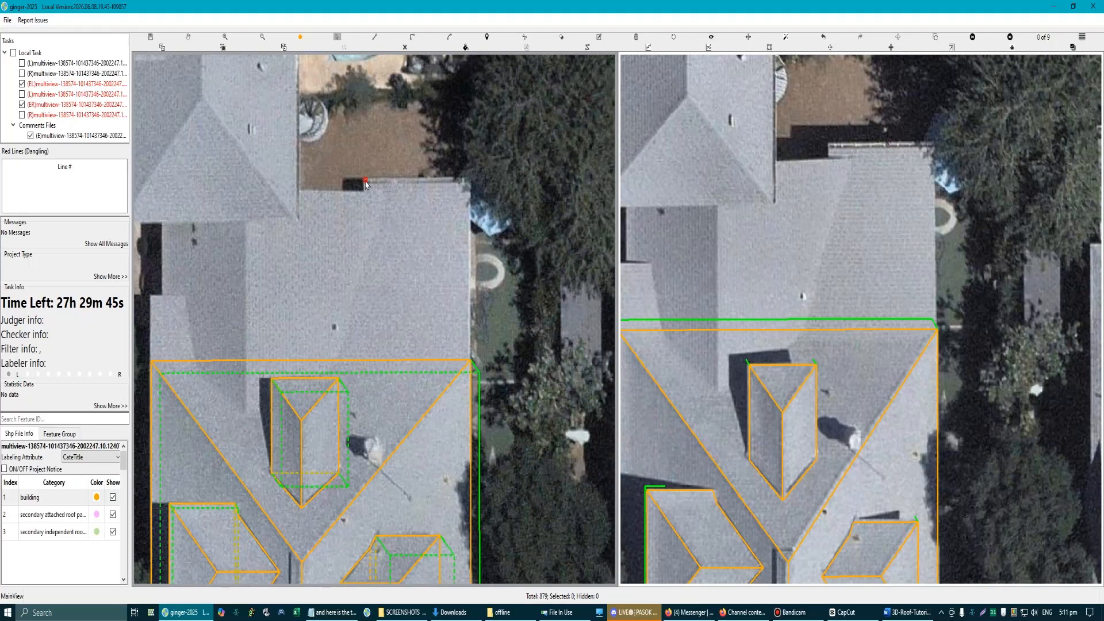
scroll(474, 221, "down", 2)
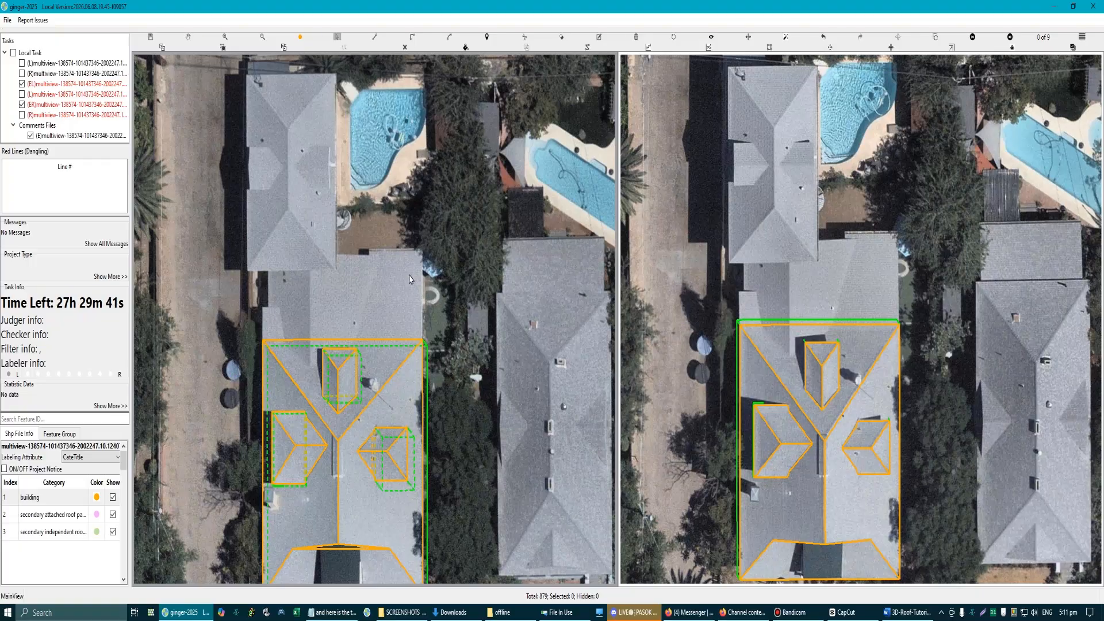
scroll(409, 277, "down", 3)
left_click_drag(365, 347, 351, 251)
scroll(352, 251, "up", 4)
Step: Save the labels of the central house's main roof and three dormers
left_click_drag(190, 163, 480, 559)
left_click(478, 534)
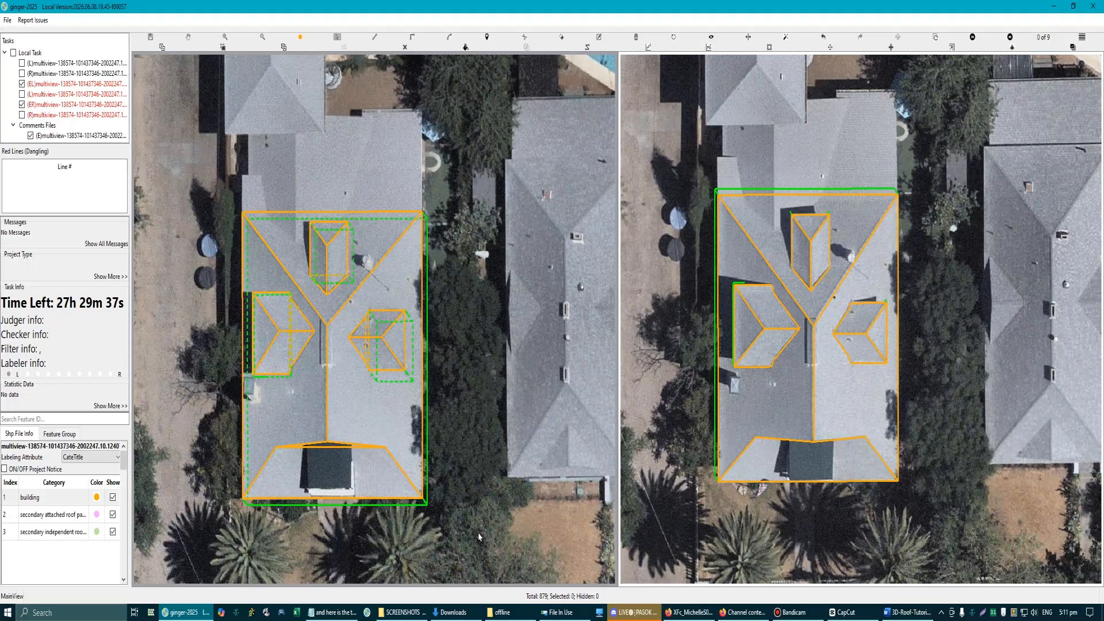
key("ctrl+s")
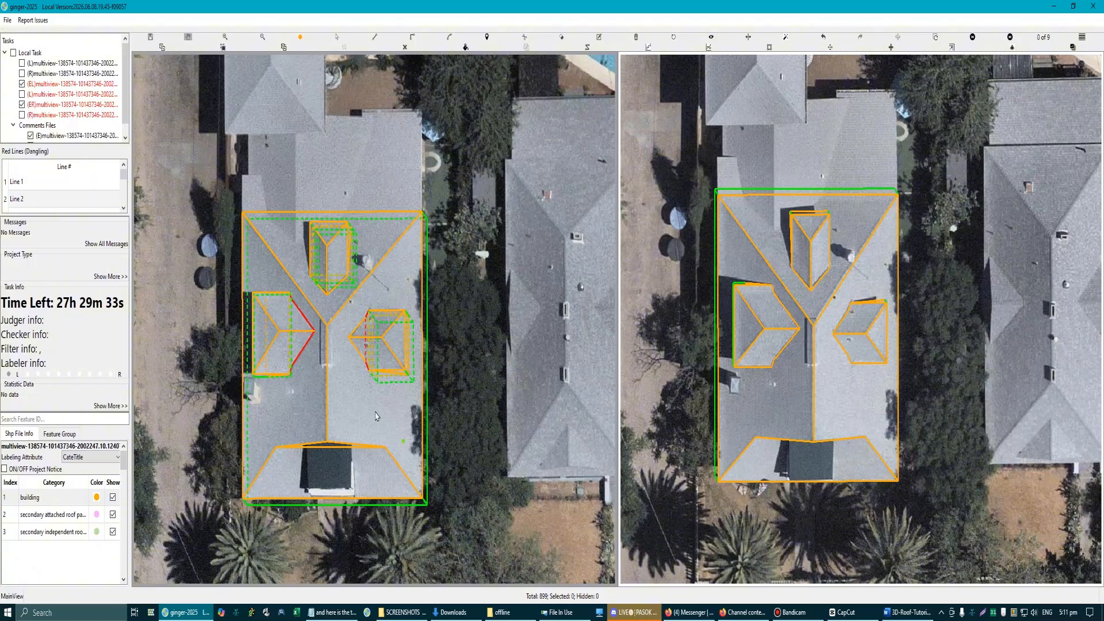
Step: Move the left dormer's upper valley edge outward so its roof plane extends beneath the main roof
scroll(292, 312, "up", 2)
scroll(308, 316, "up", 3)
left_click(300, 284)
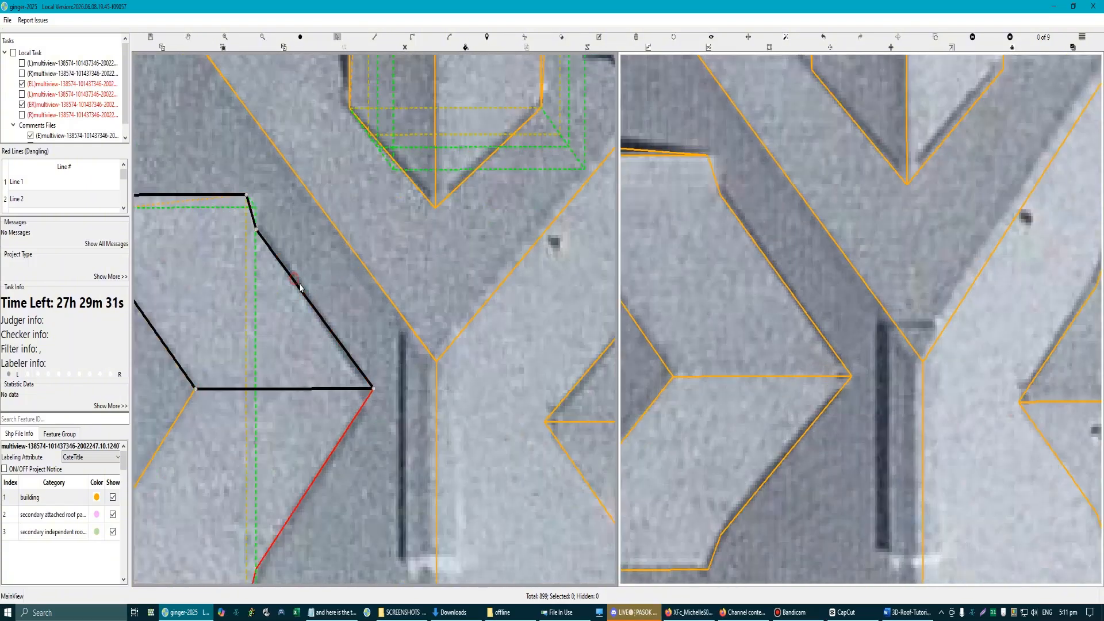
left_click_drag(300, 284, 323, 318)
scroll(285, 302, "up", 3)
left_click(282, 313)
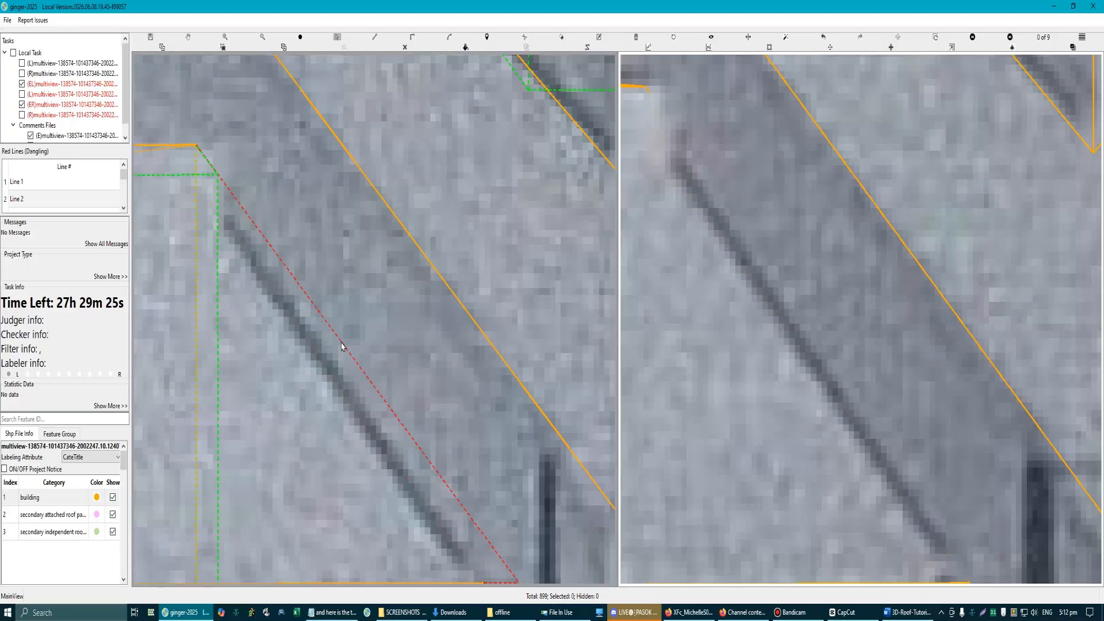
Step: Move the left dormer's lower valley edge outward beneath the main roof to meet the extended upper plane at the ridge
scroll(358, 375, "down", 3)
scroll(361, 382, "up", 3)
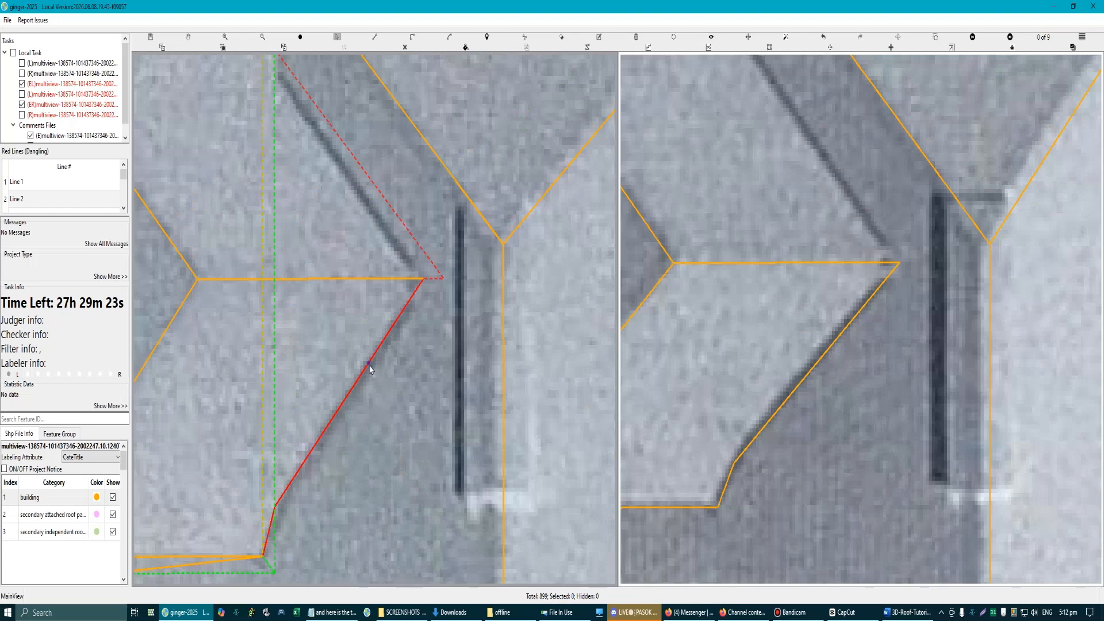
left_click(370, 368)
left_click_drag(371, 368, 394, 378)
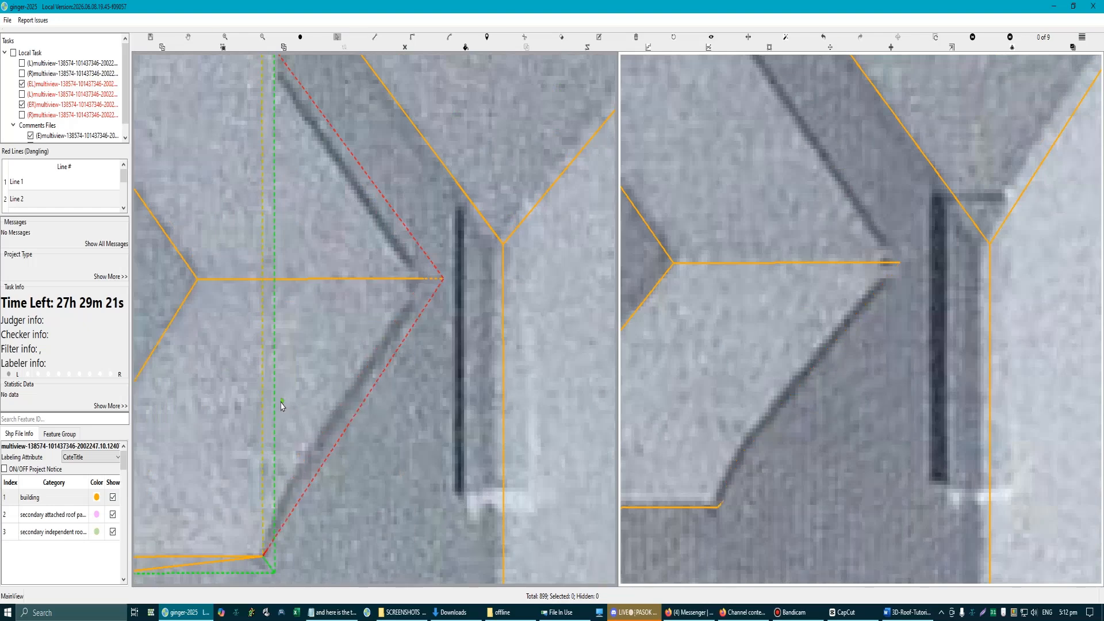
Step: Try to move the right dormer's valley edges outward beneath the main roof, and undo the edge changes
scroll(282, 406, "down", 3)
left_click(355, 386)
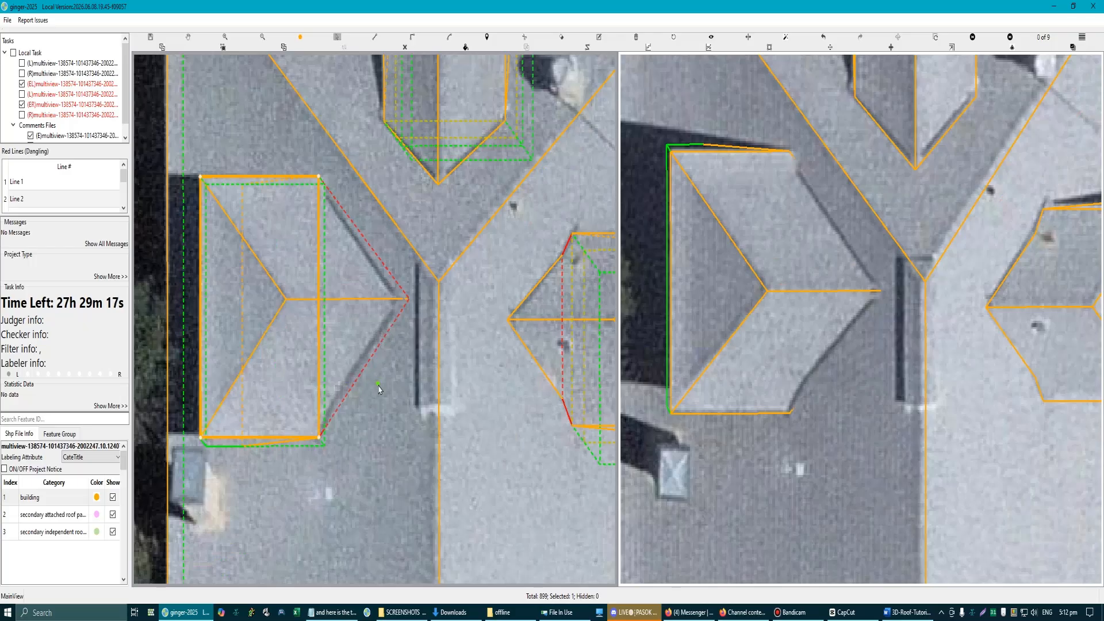
scroll(374, 390, "down", 3)
scroll(473, 382, "up", 3)
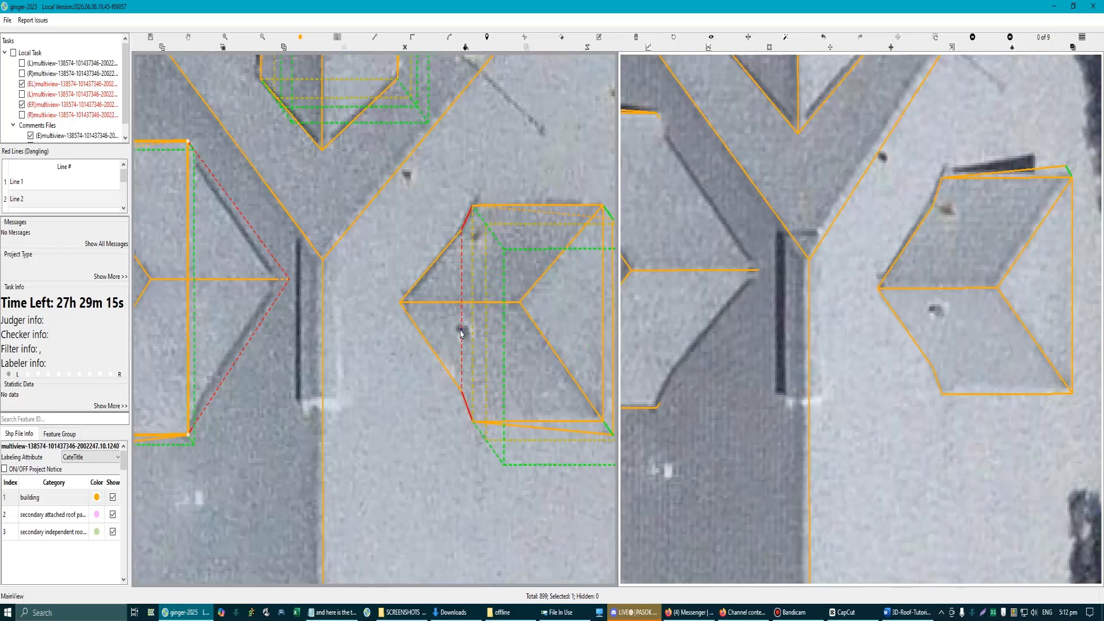
scroll(464, 322, "up", 2)
scroll(414, 339, "down", 4)
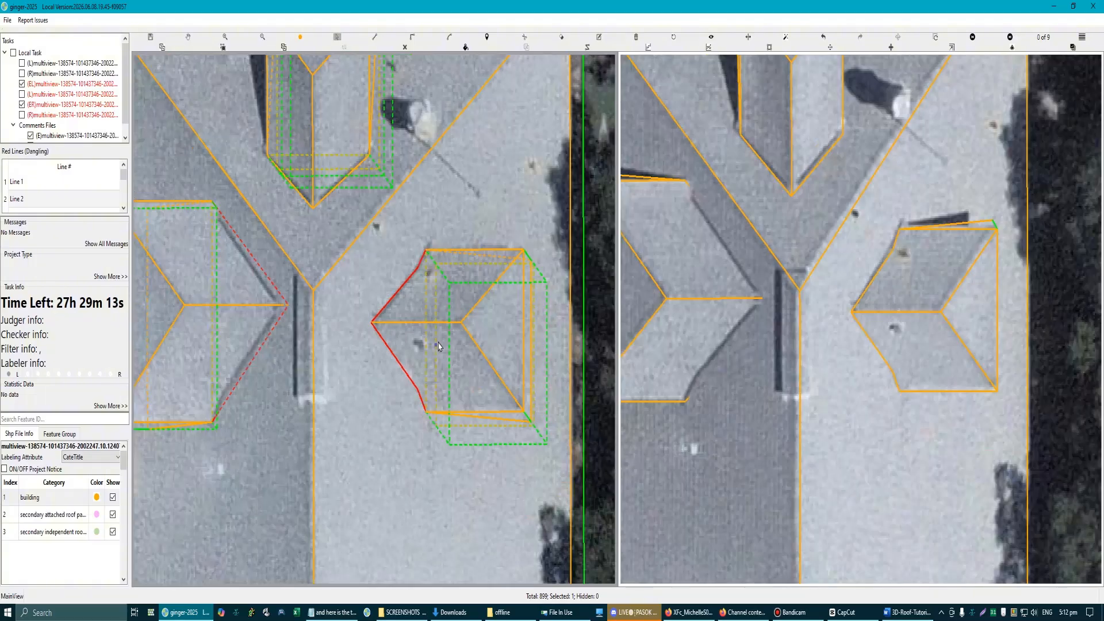
scroll(379, 353, "up", 3)
left_click_drag(377, 352, 377, 352)
left_click_drag(379, 262, 367, 265)
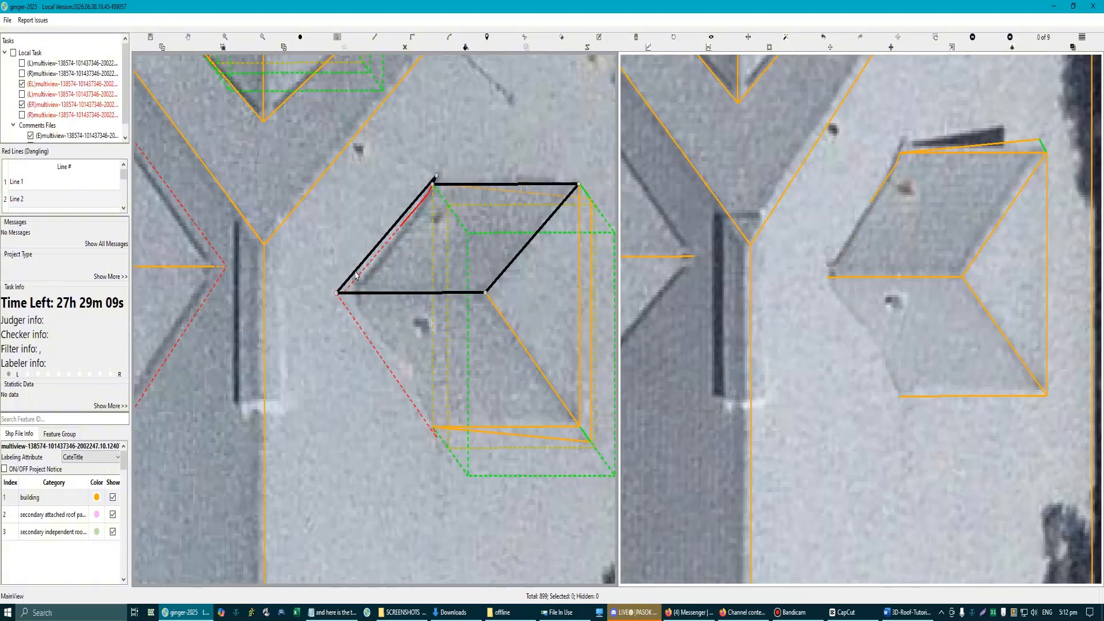
scroll(396, 337, "down", 3)
key("ctrl+z")
key("ctrl+z")
key("ctrl+z")
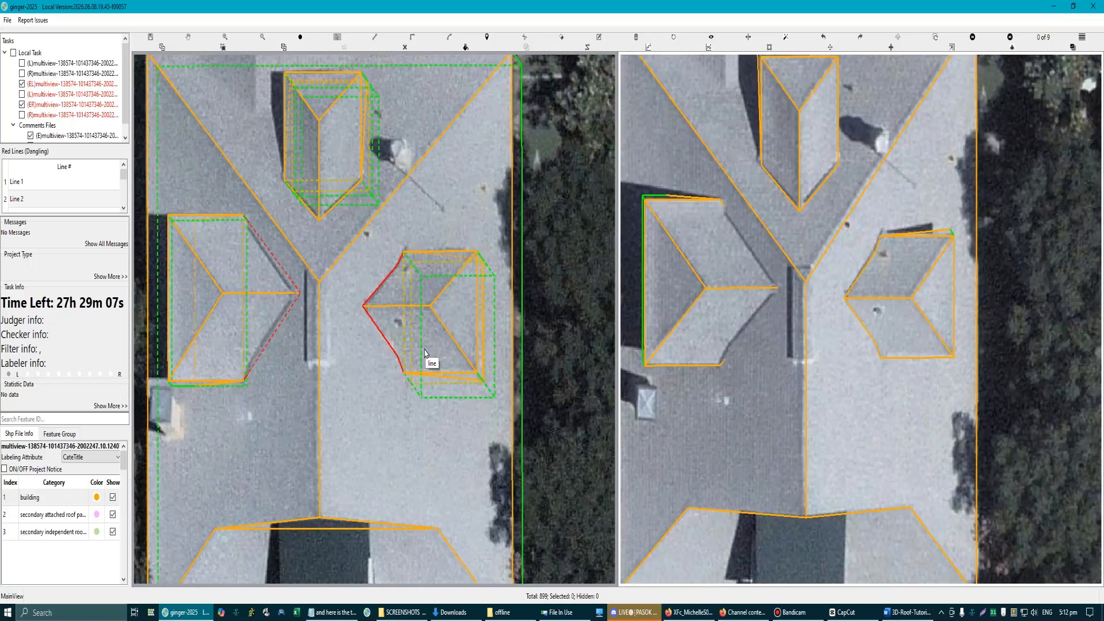
Step: Undo the outward extension of the left dormer's upper and lower valley edges
scroll(396, 280, "up", 2)
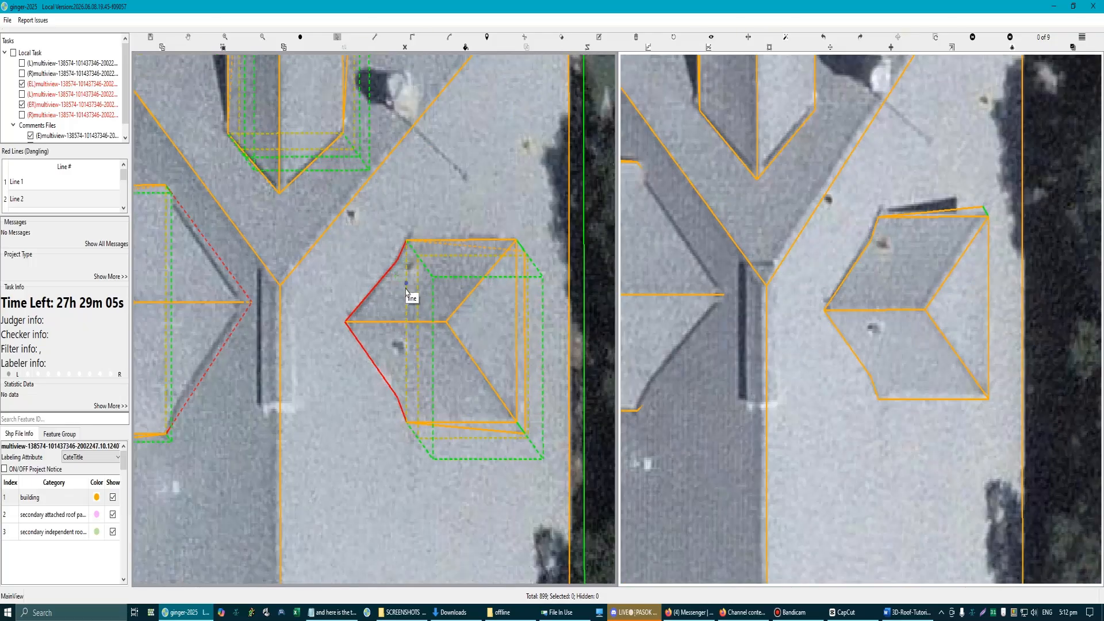
scroll(411, 296, "down", 3)
scroll(322, 319, "up", 3)
scroll(377, 368, "down", 1)
key("s")
left_click(404, 388)
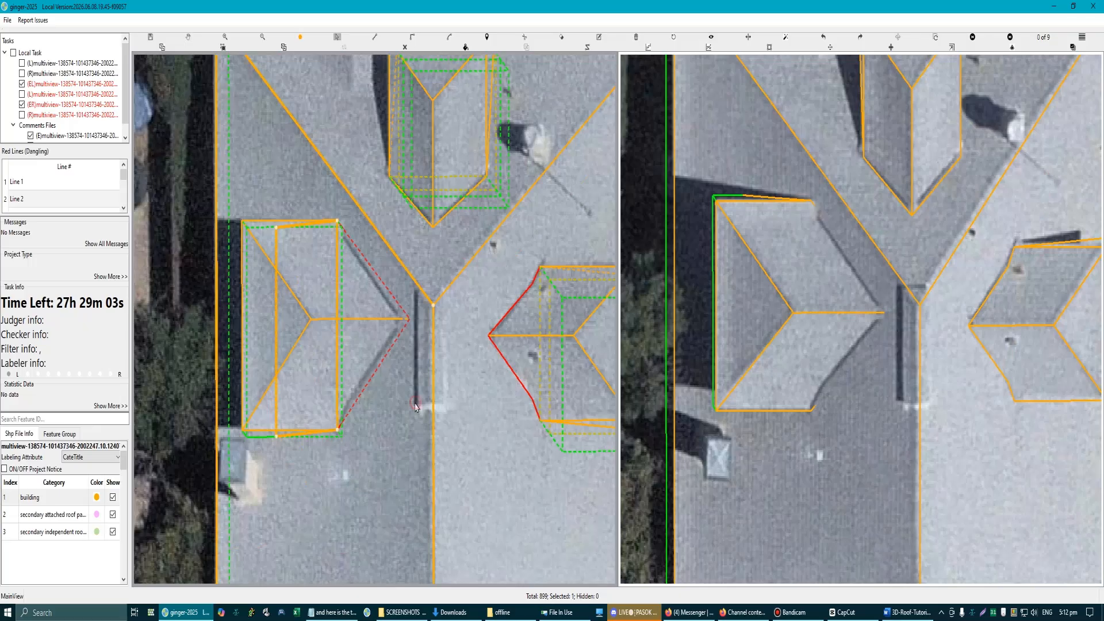
key("ctrl+z")
Step: Examine the left dormer's dangling valley edges in the 3D wireframe and against the aerial image
scroll(405, 391, "down", 2)
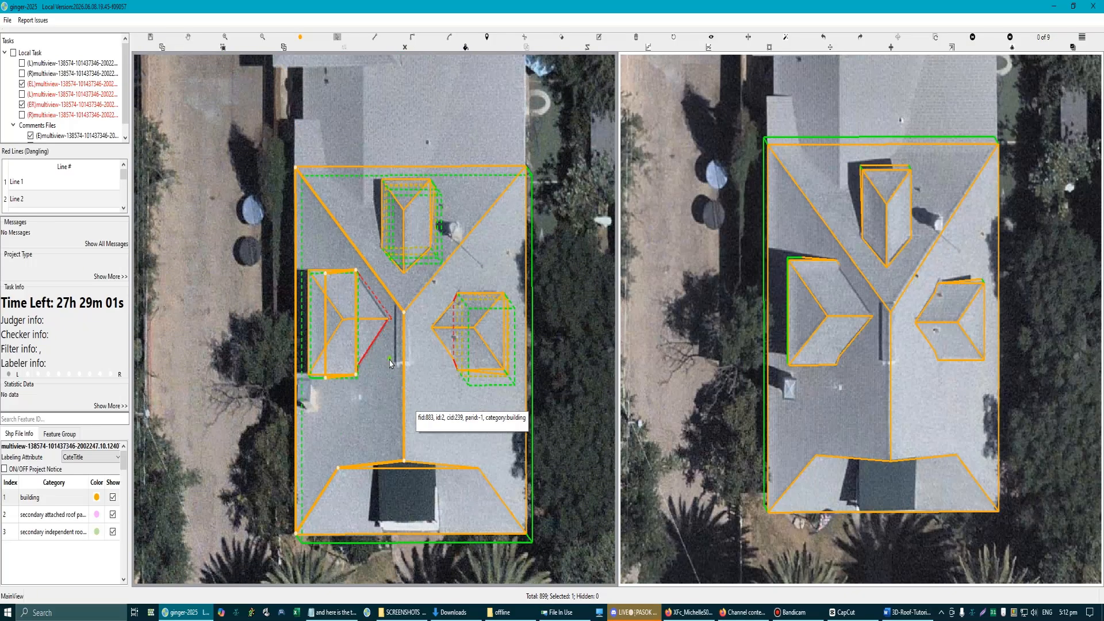
scroll(389, 360, "up", 2)
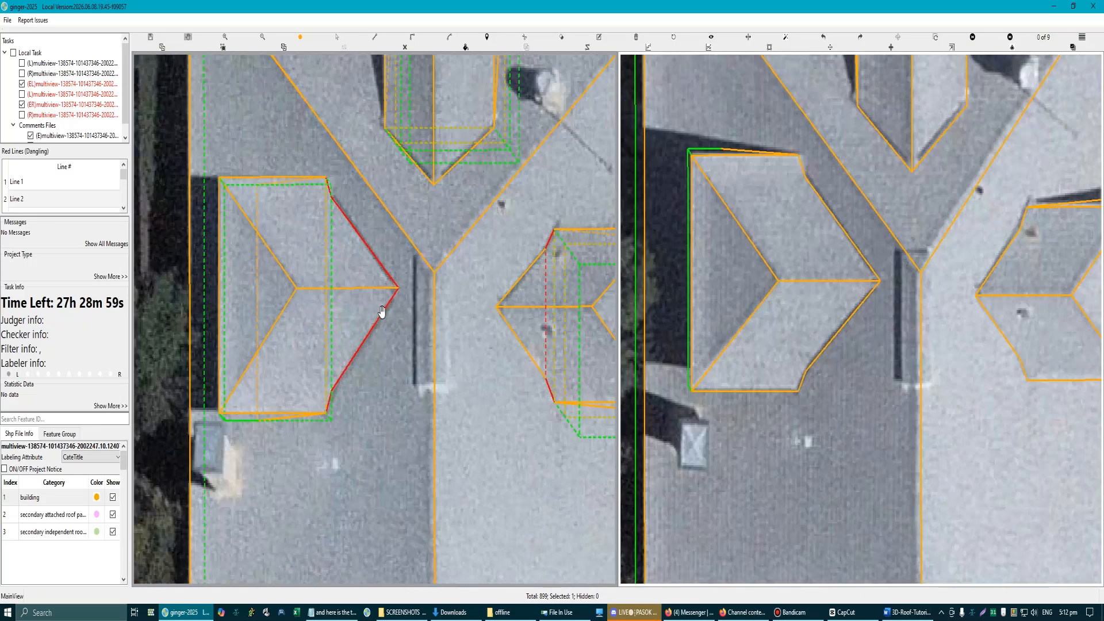
scroll(378, 315, "down", 1)
mouse_move(388, 355)
left_mouse_down()
mouse_move(385, 341)
mouse_move(451, 316)
mouse_move(389, 316)
mouse_move(390, 345)
left_mouse_up()
scroll(373, 339, "up", 4)
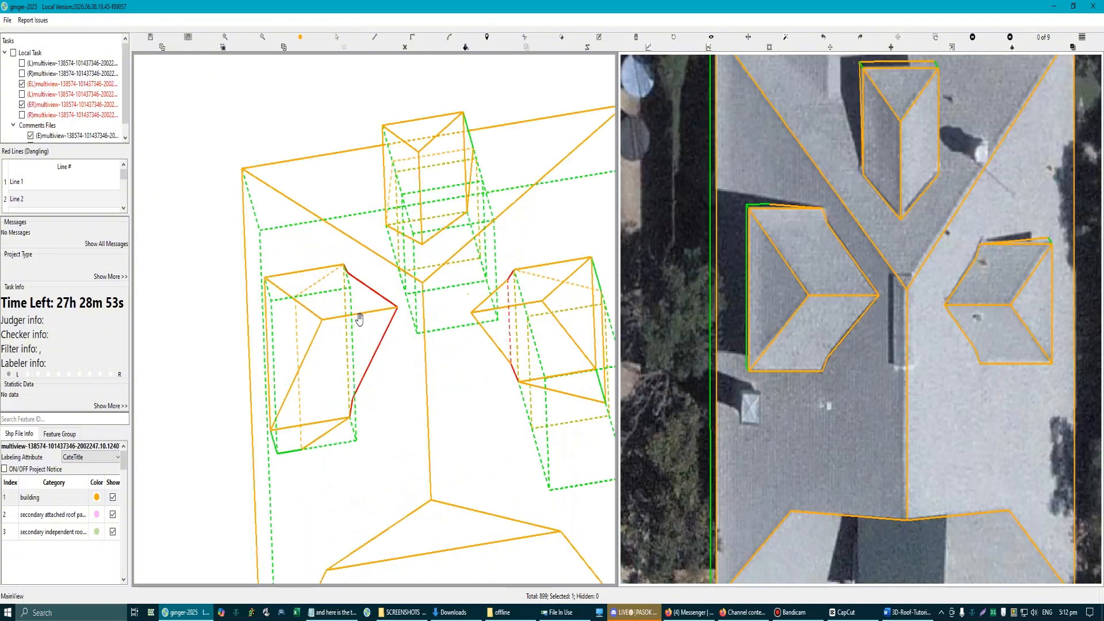
scroll(345, 348, "down", 1)
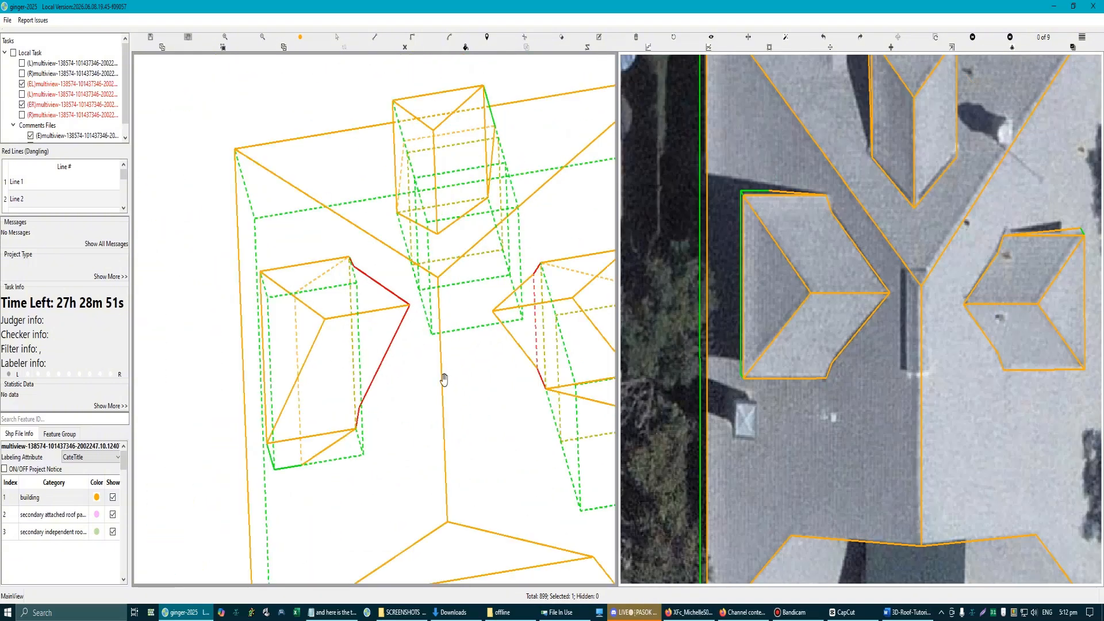
scroll(377, 418, "up", 1)
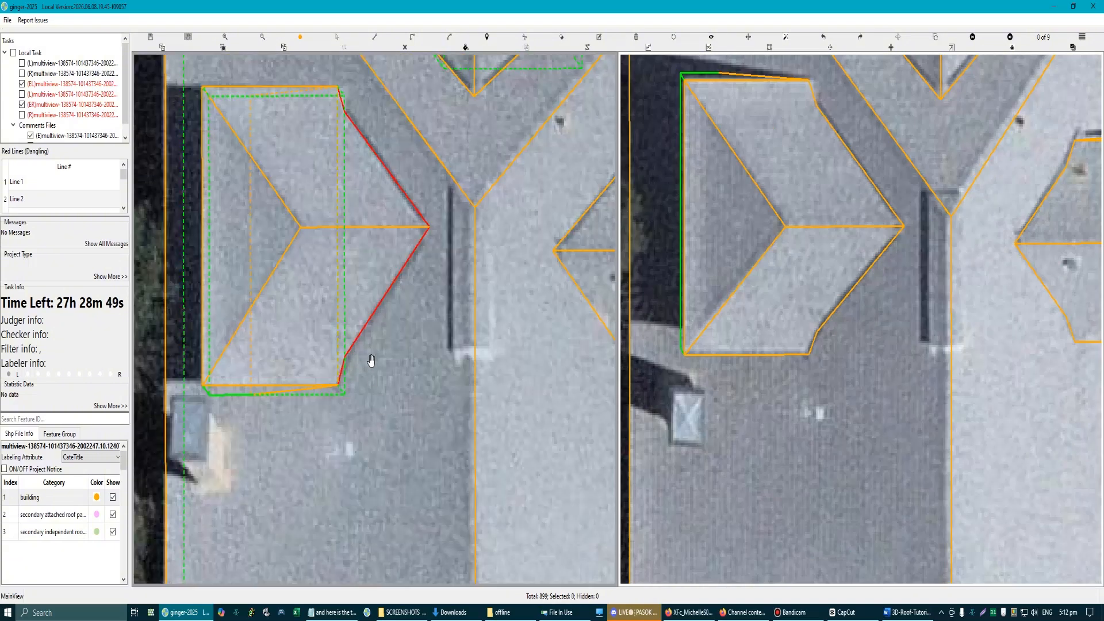
scroll(368, 368, "down", 2)
scroll(382, 269, "up", 2)
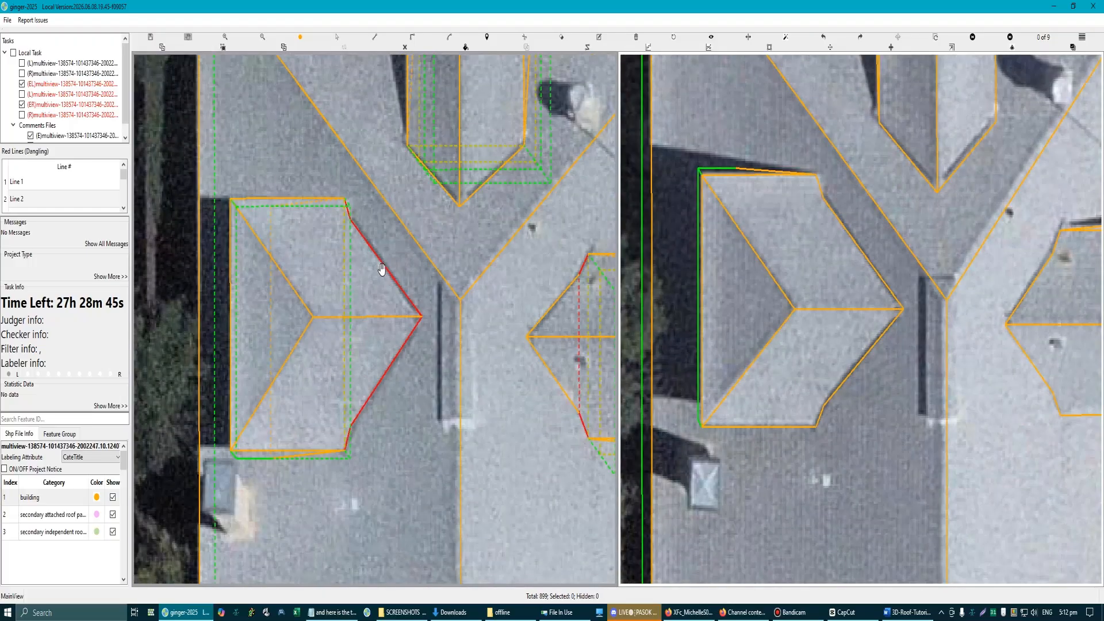
Step: Remove the bend points from the left dormer's upper and lower valley edges so each runs straight from eave corner to ridge end
scroll(369, 267, "up", 1)
scroll(369, 310, "down", 1)
scroll(384, 287, "up", 1)
key("s")
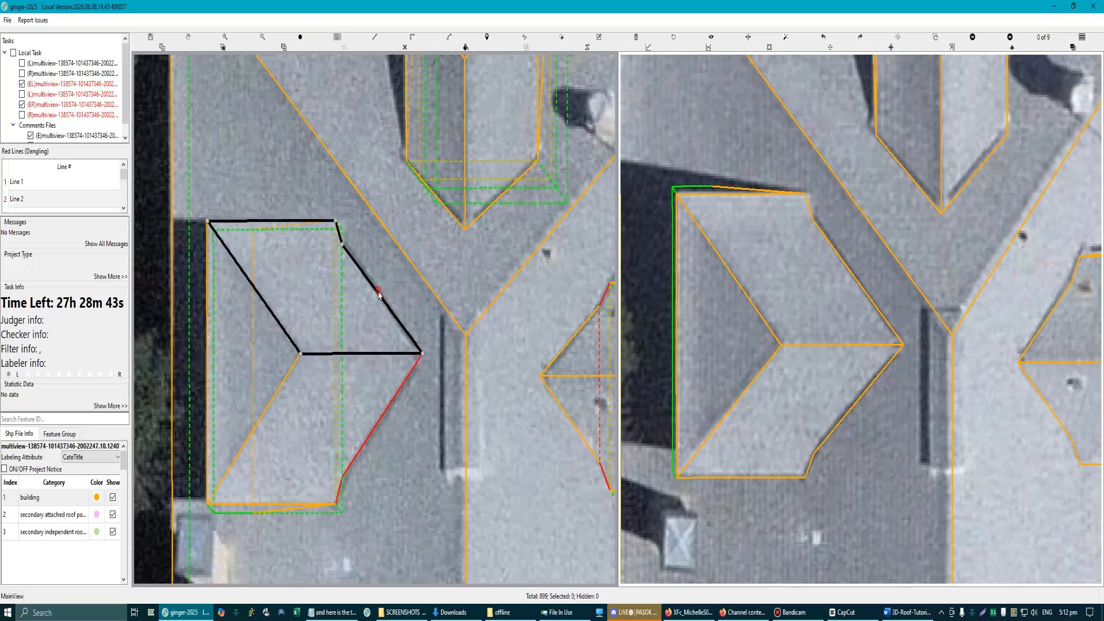
left_click(379, 294)
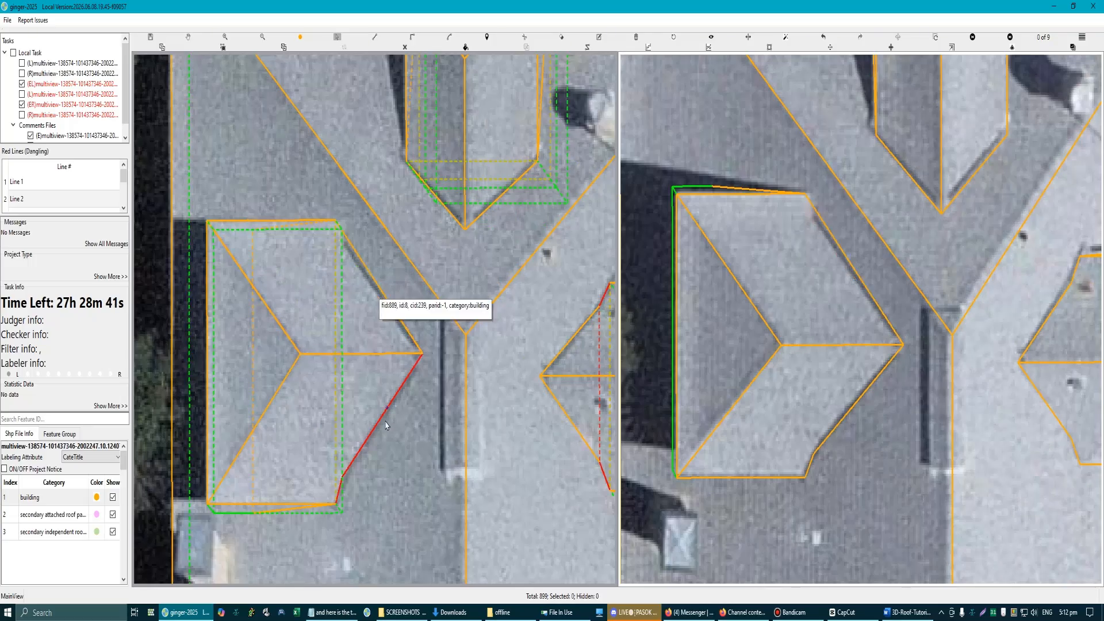
key("Delete")
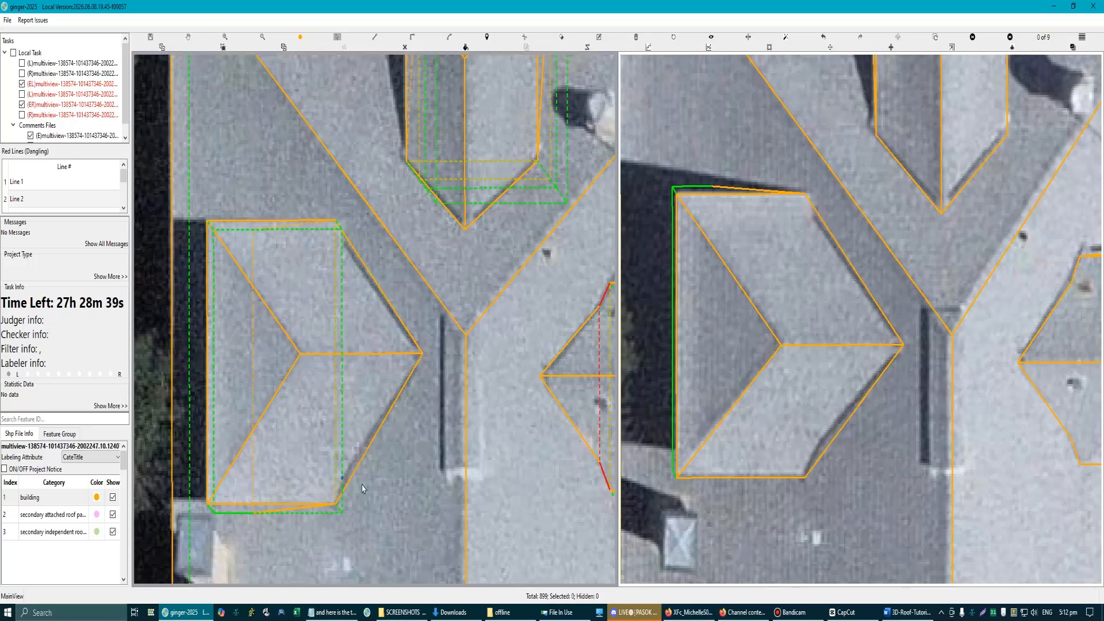
Step: Remove the bend points from the right dormer's upper and lower valley edges so both run straight to the ridge end
scroll(368, 403, "down", 1)
scroll(422, 309, "up", 3)
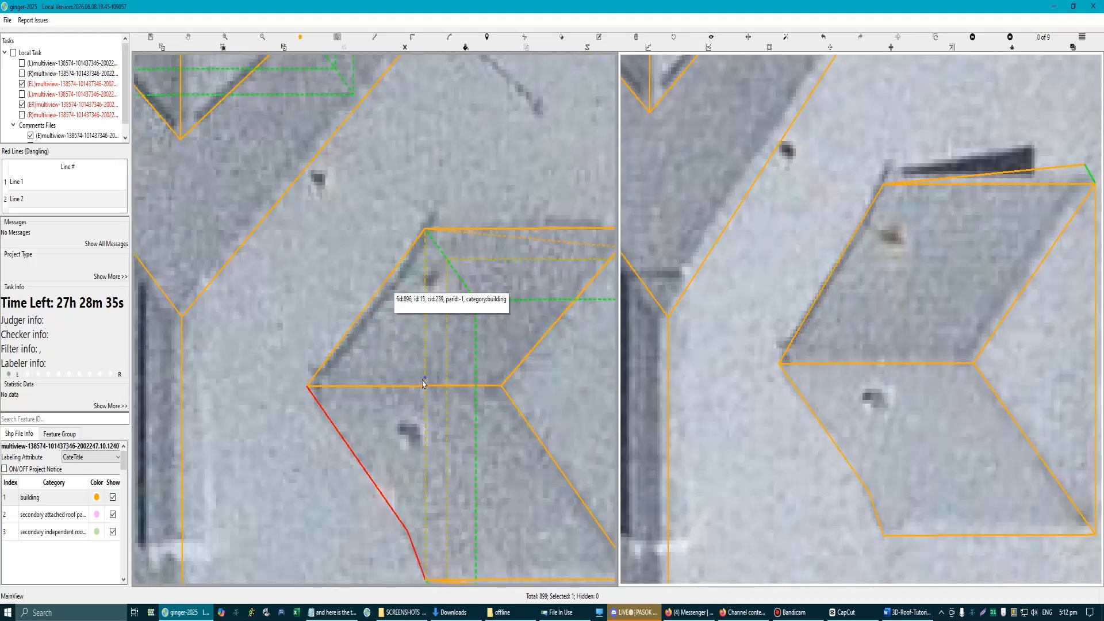
scroll(393, 288, "down", 3)
scroll(406, 414, "up", 2)
left_click(401, 420)
scroll(400, 420, "down", 4)
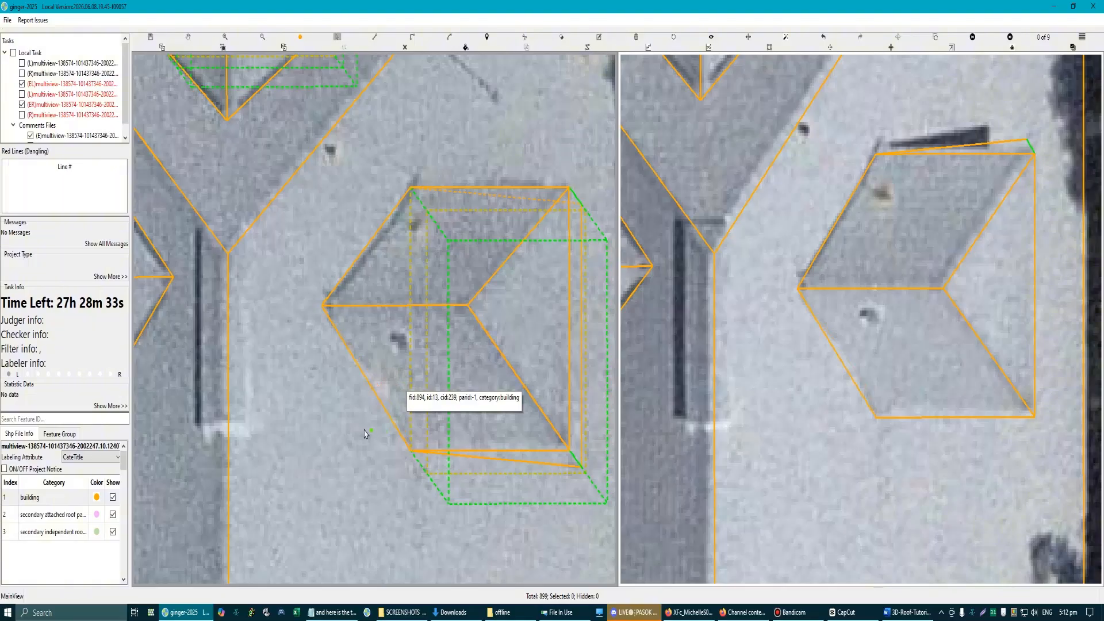
Step: Review the dormers' valley edges and the main roof outline in both aerial views, comparing them with the unlabelled imagery
scroll(344, 266, "up", 5)
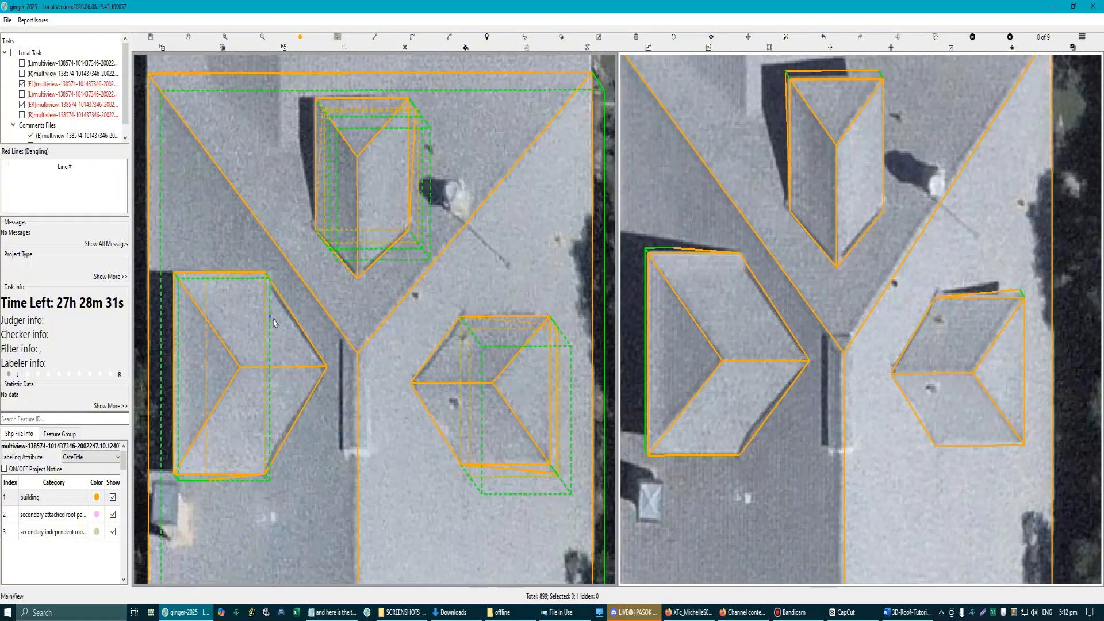
scroll(276, 322, "down", 5)
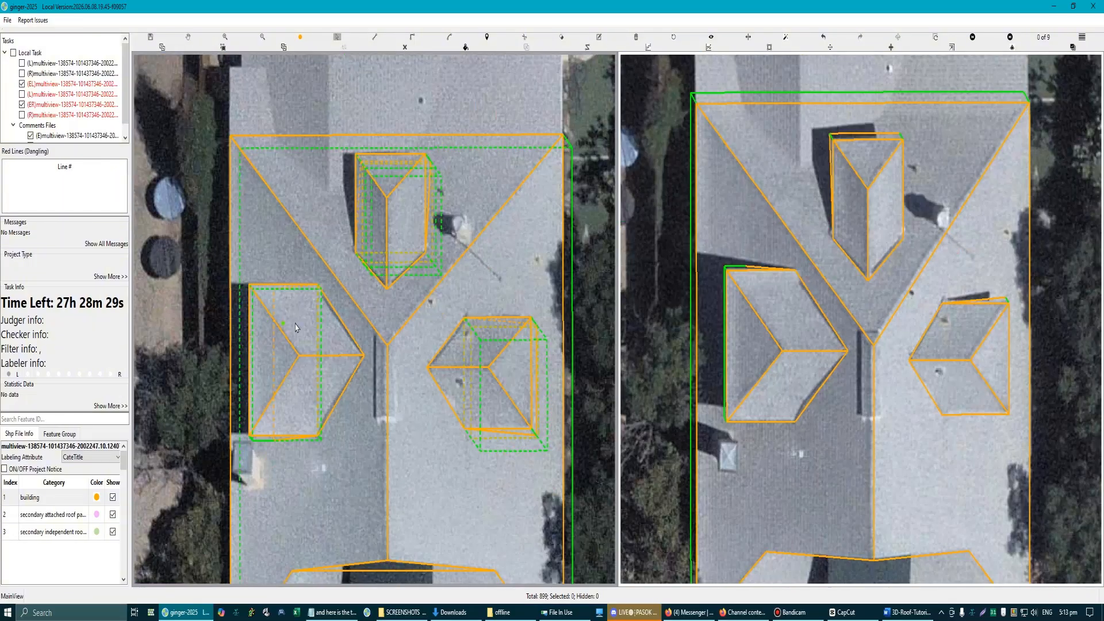
scroll(293, 302, "up", 7)
scroll(305, 279, "down", 4)
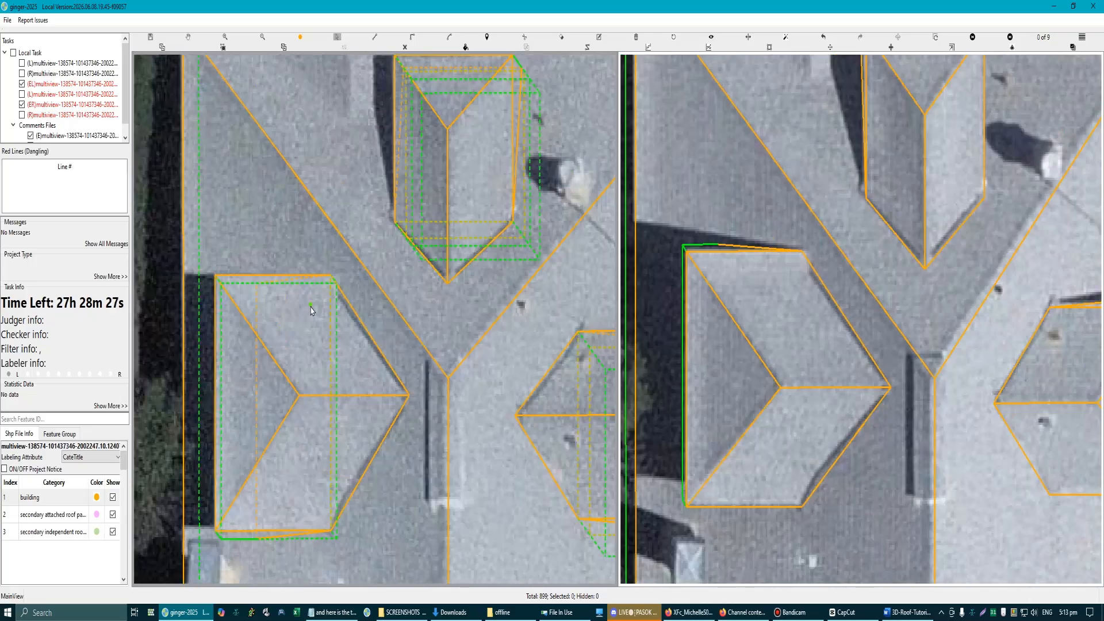
scroll(315, 314, "up", 3)
scroll(315, 314, "down", 4)
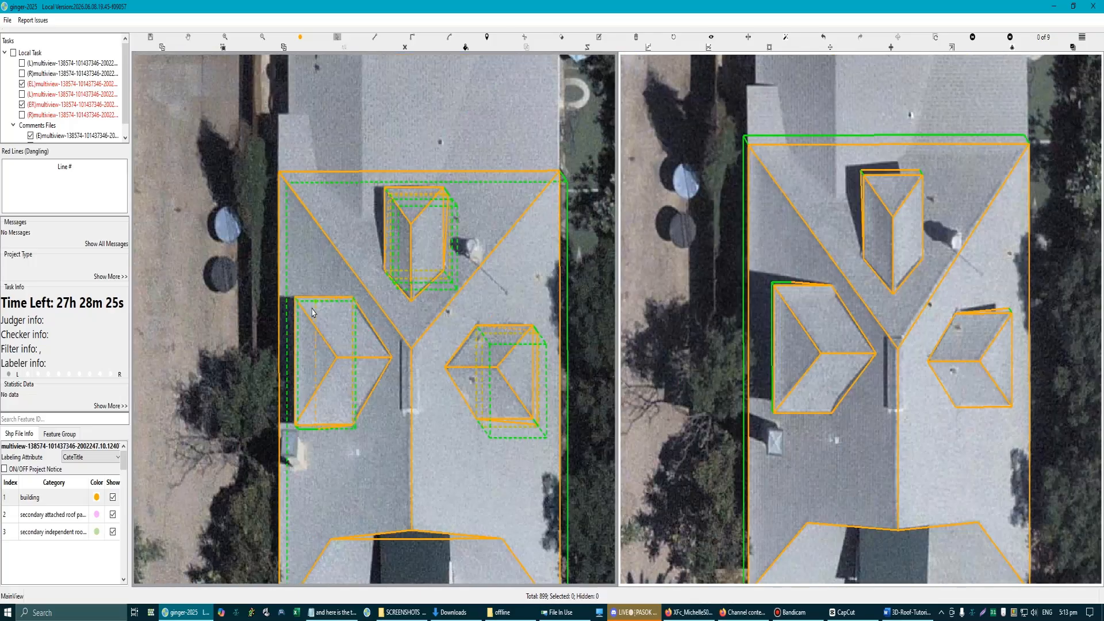
scroll(380, 339, "down", 2)
scroll(384, 340, "up", 2)
scroll(385, 341, "up", 3)
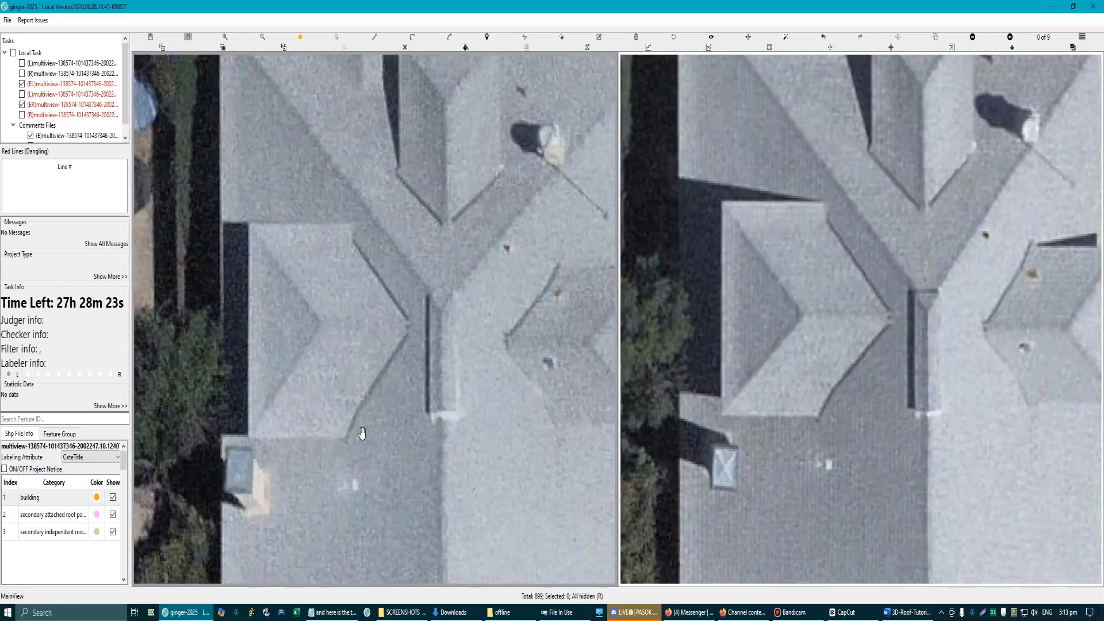
scroll(351, 421, "up", 4)
scroll(366, 418, "down", 5)
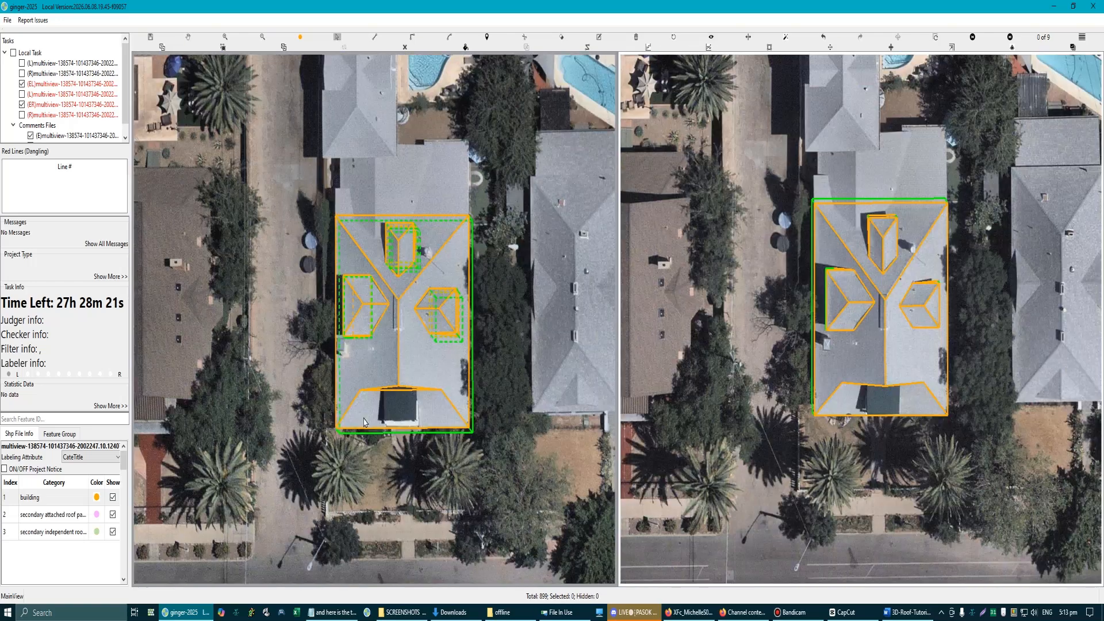
scroll(416, 280, "up", 1)
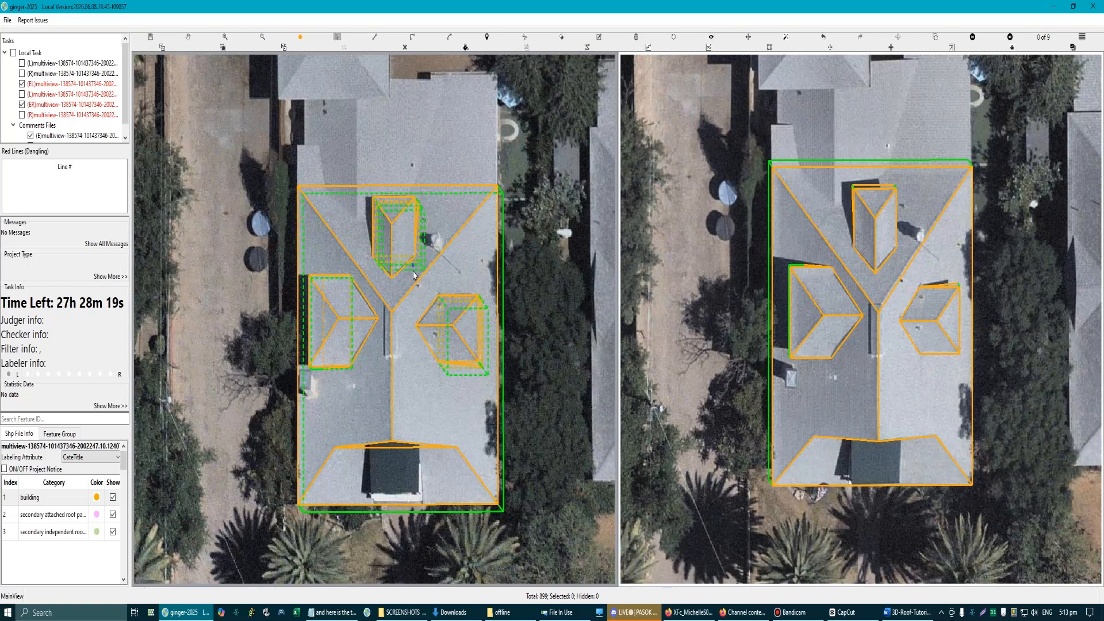
scroll(820, 287, "up", 4)
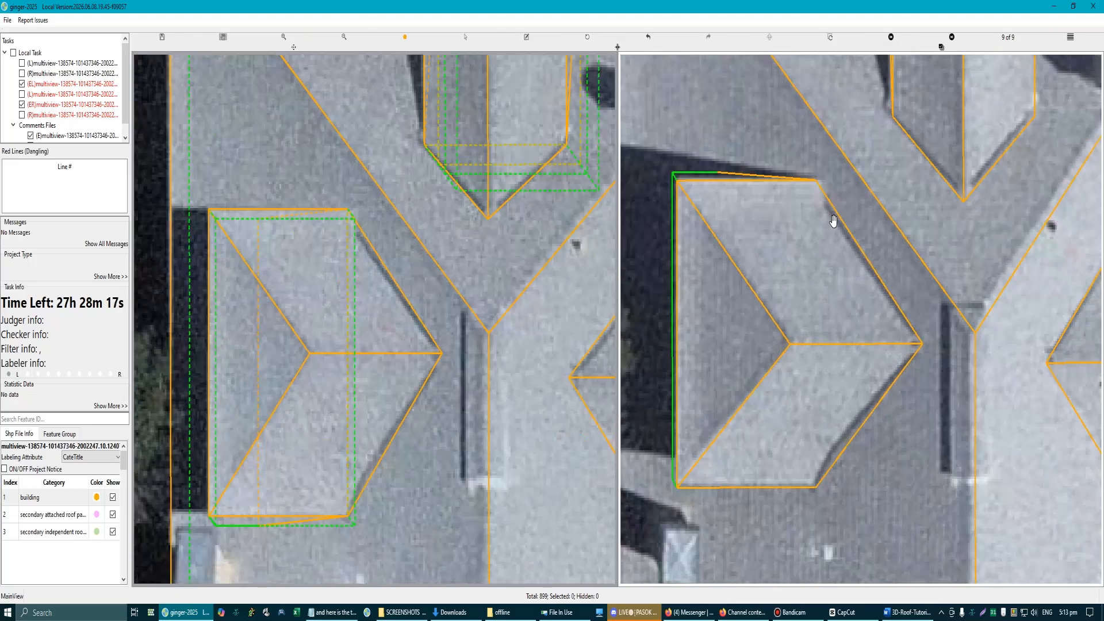
scroll(355, 305, "down", 5)
scroll(351, 216, "up", 2)
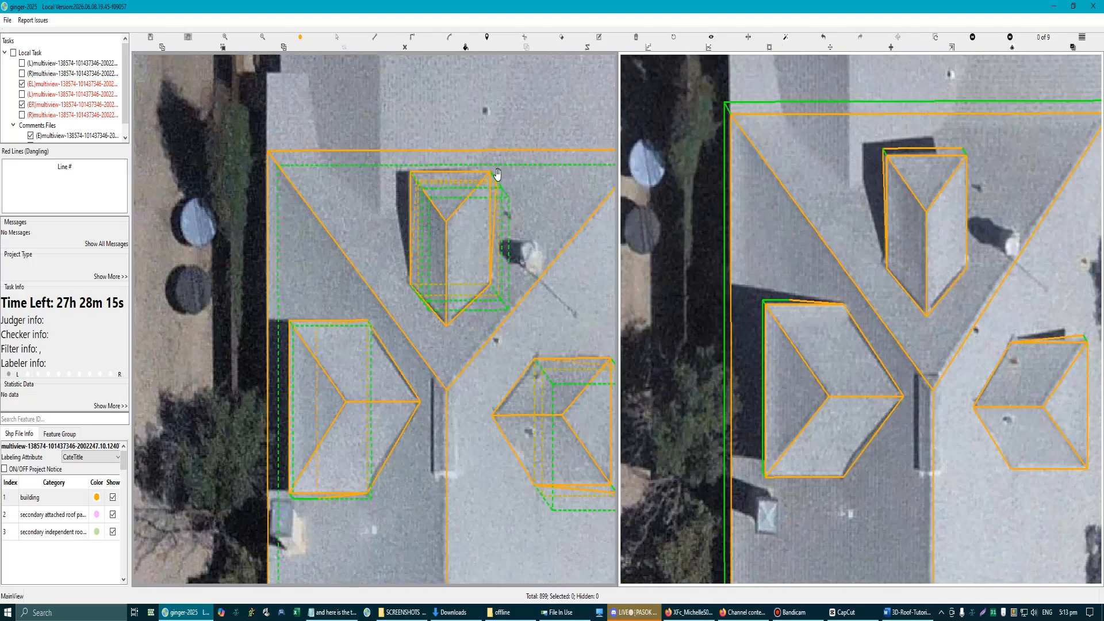
Step: Outline the adjoining roof section beyond the main roof's upper eave, joining it to both eave corners and following its stepped outer edge
left_click_drag(495, 174, 347, 337)
scroll(347, 335, "down", 3)
scroll(262, 335, "up", 4)
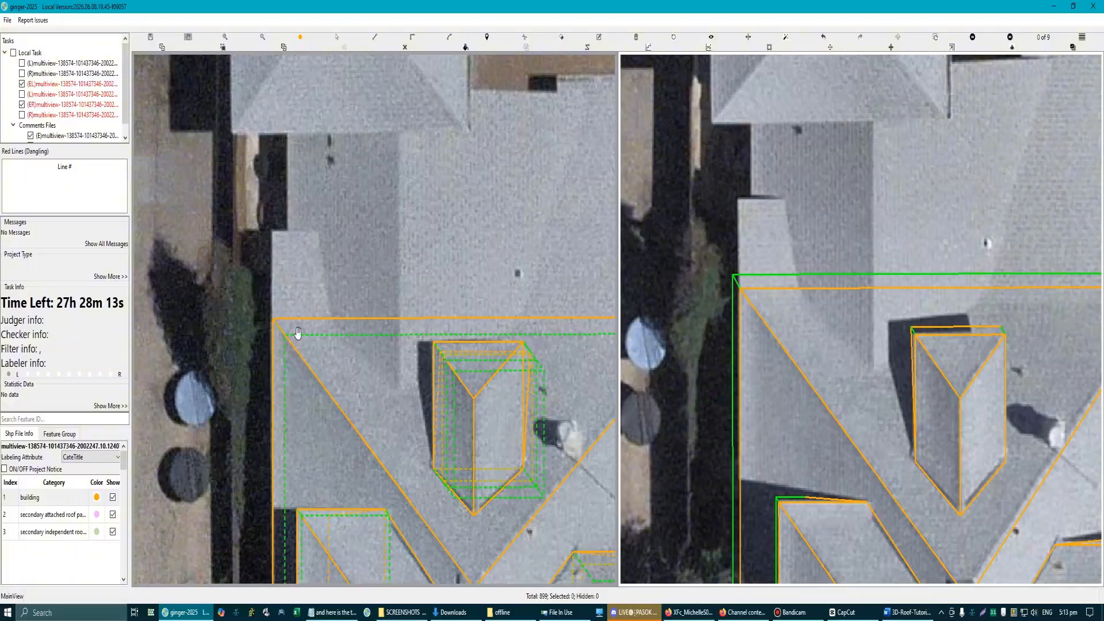
scroll(310, 327, "down", 3)
scroll(342, 298, "up", 2)
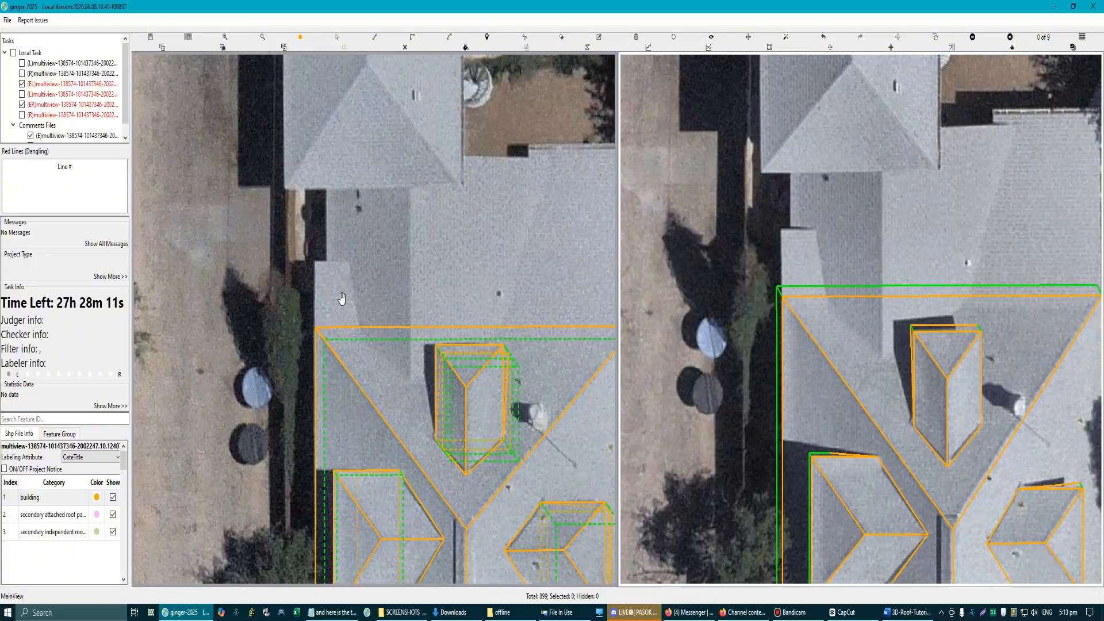
scroll(344, 299, "down", 3)
scroll(371, 288, "up", 2)
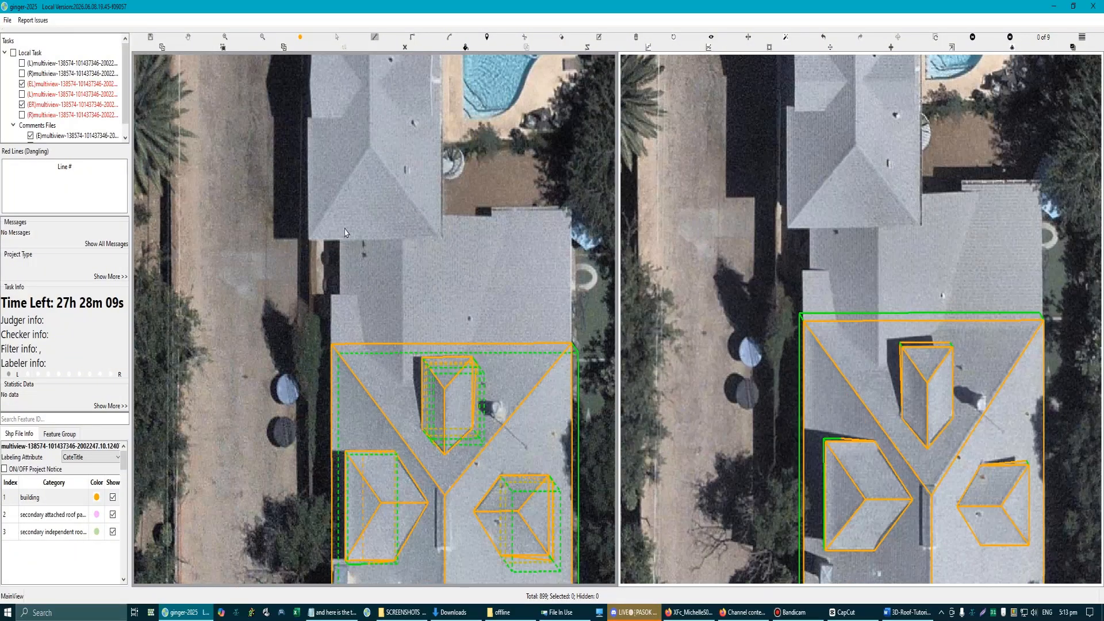
left_click(339, 291)
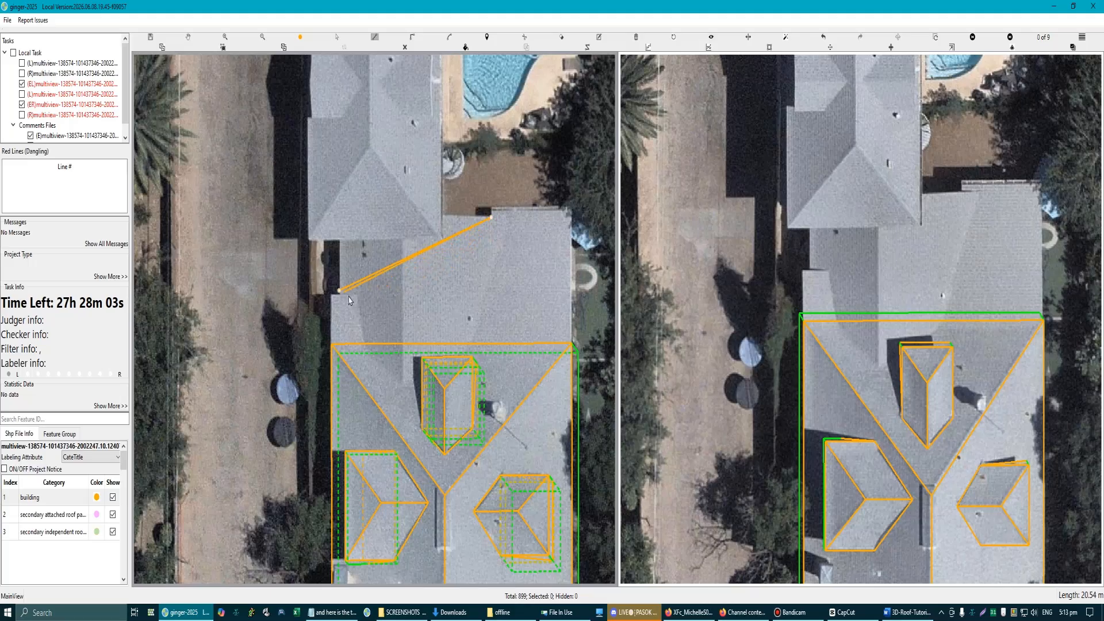
scroll(572, 353, "up", 2)
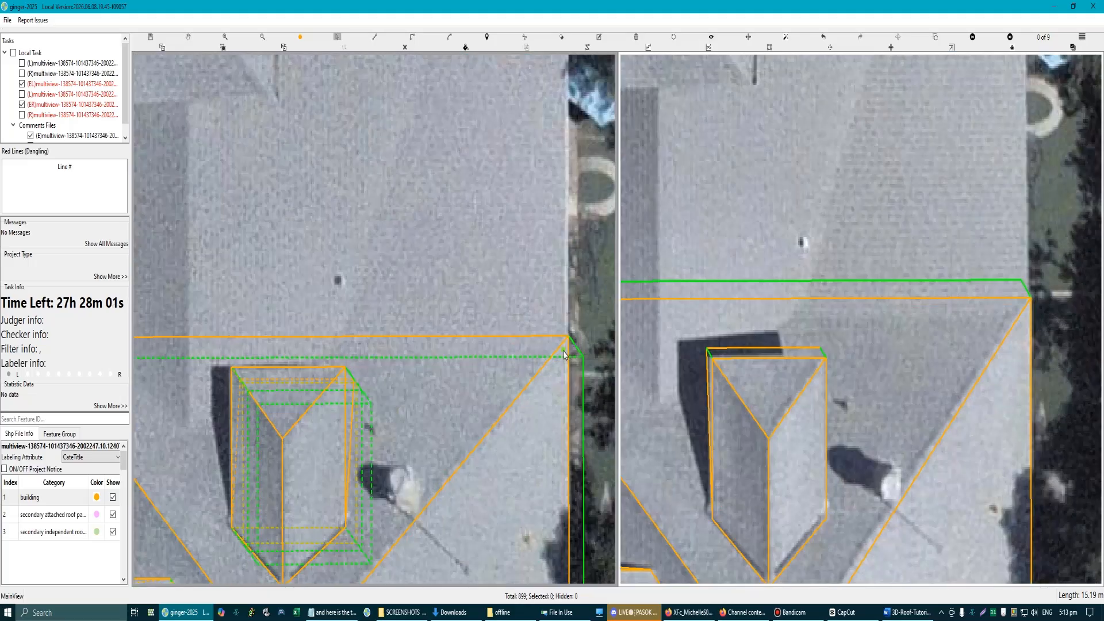
left_click(568, 339)
scroll(567, 339, "down", 2)
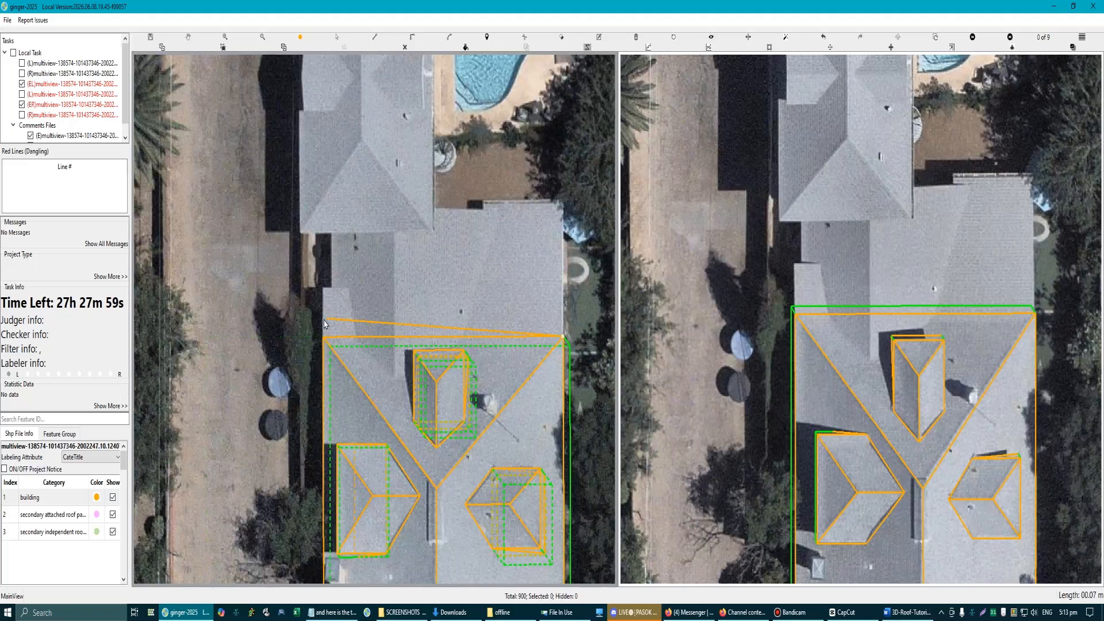
left_click(323, 288)
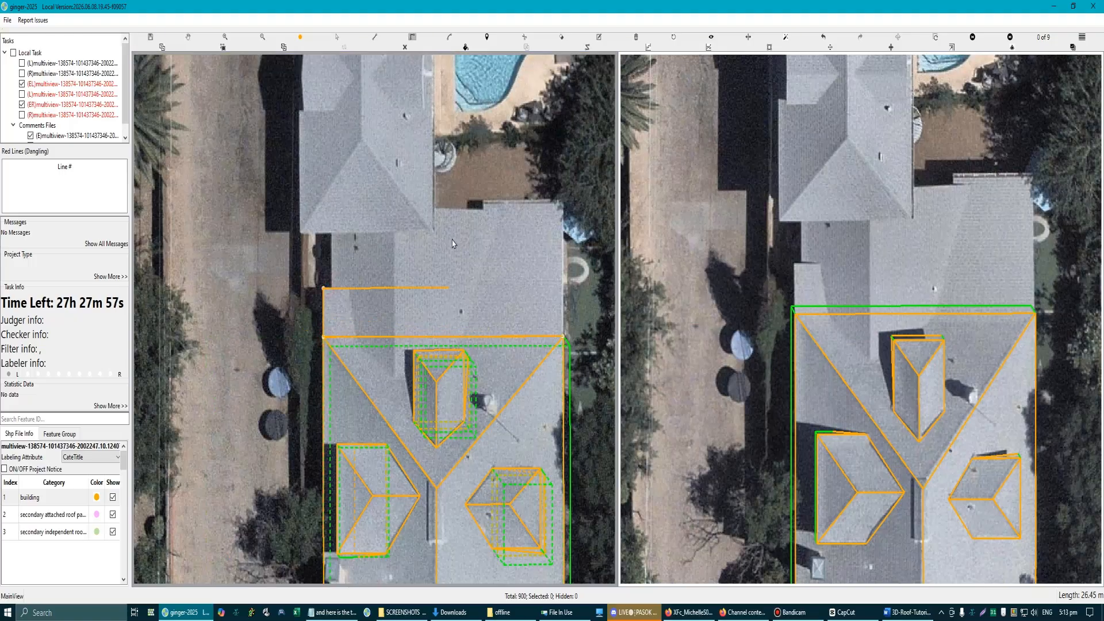
left_click(562, 204)
left_click(564, 338)
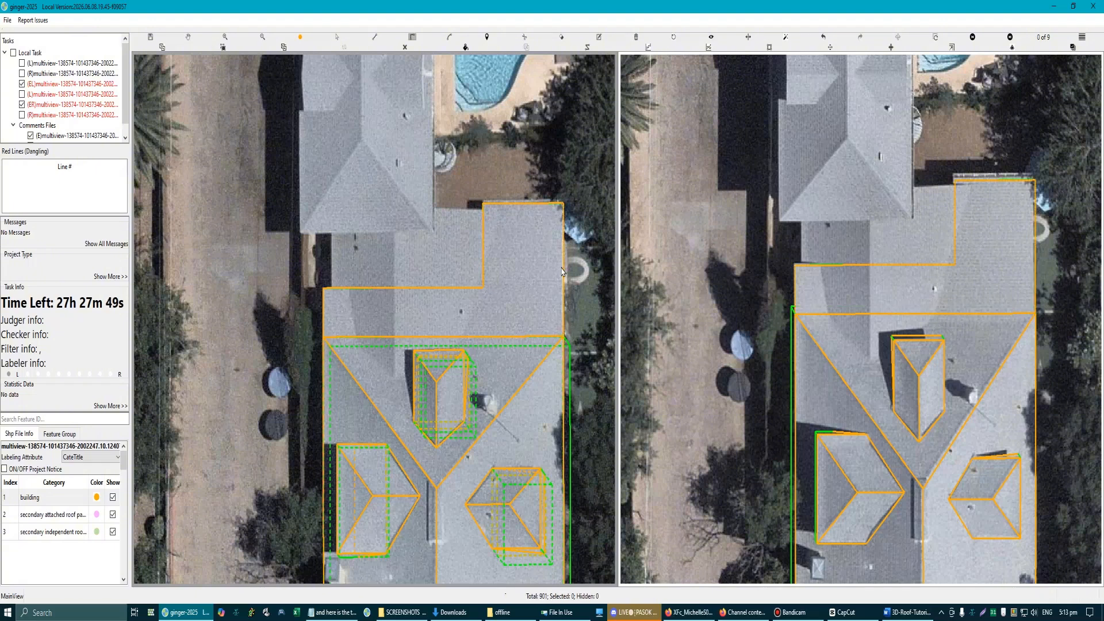
Step: Close the adjoining roof section's outline at its outer corner on the driveway side and inspect its edges in both aerial views
left_click(324, 289)
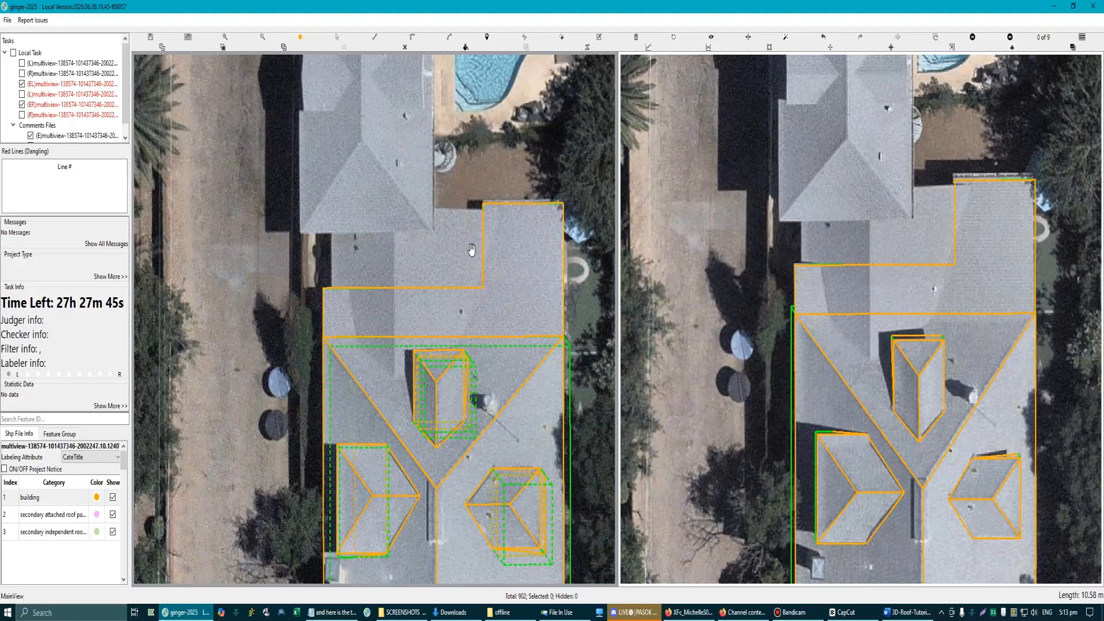
scroll(470, 250, "down", 3)
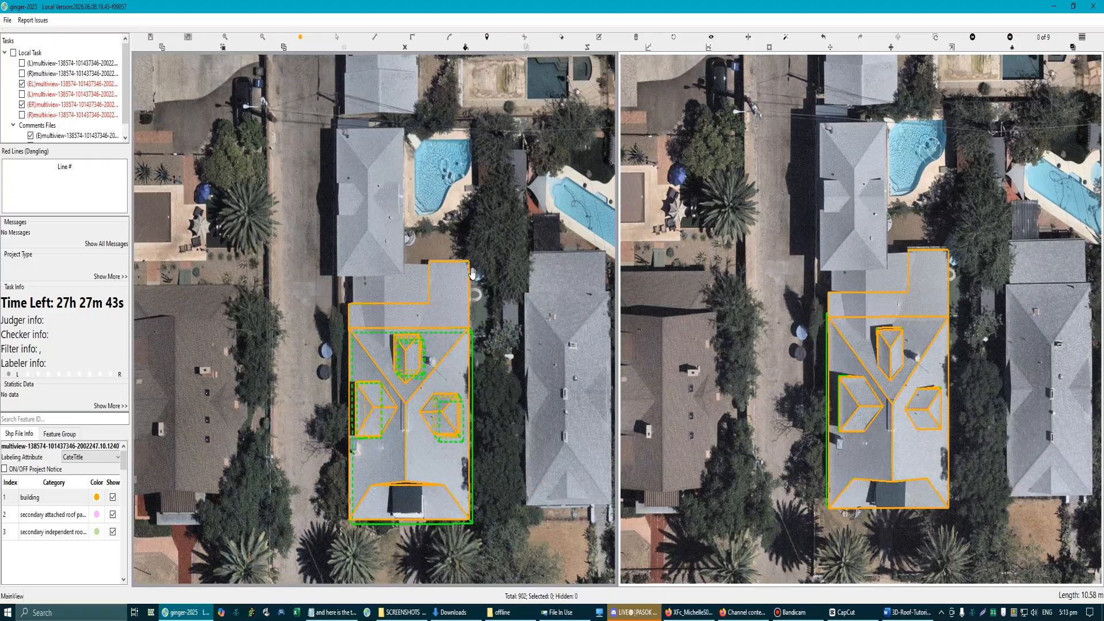
scroll(425, 285, "up", 4)
scroll(382, 315, "down", 3)
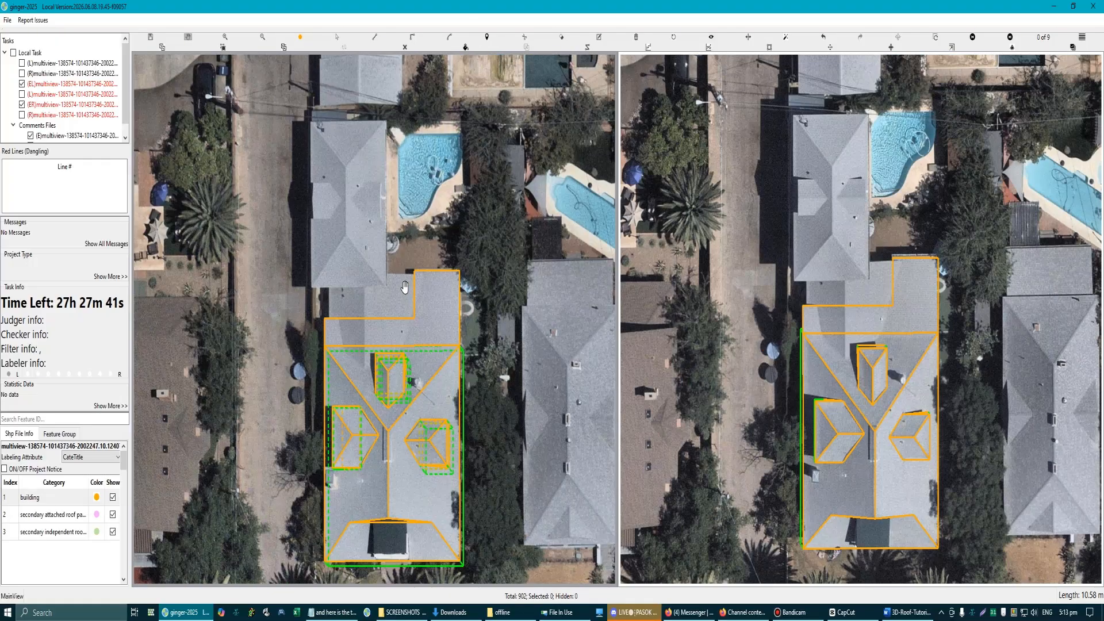
scroll(426, 283, "up", 4)
scroll(428, 286, "down", 2)
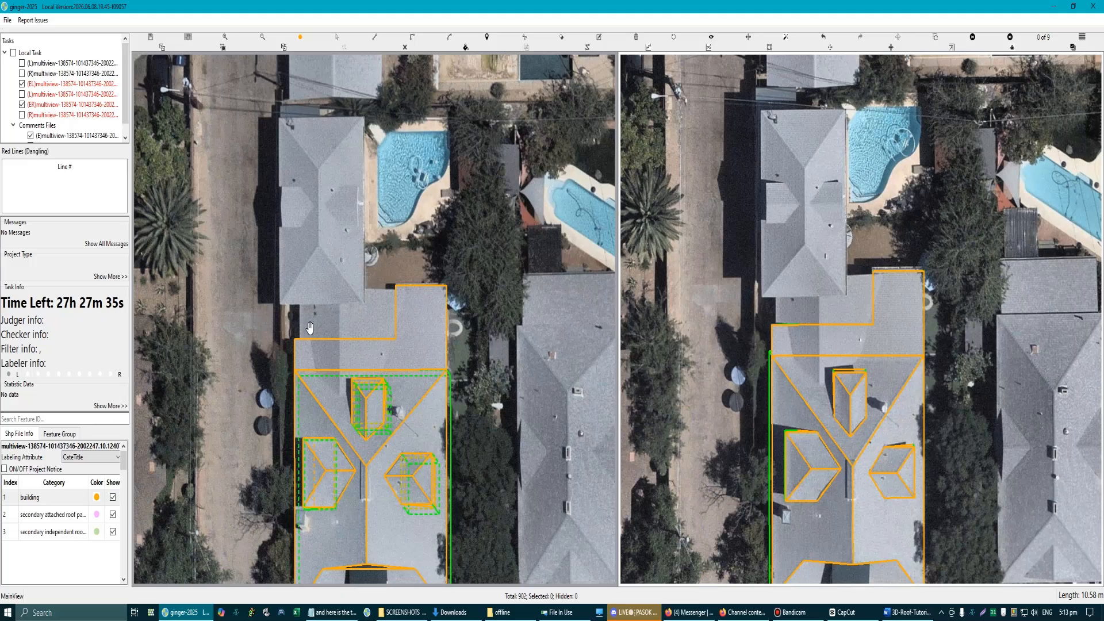
scroll(309, 328, "up", 3)
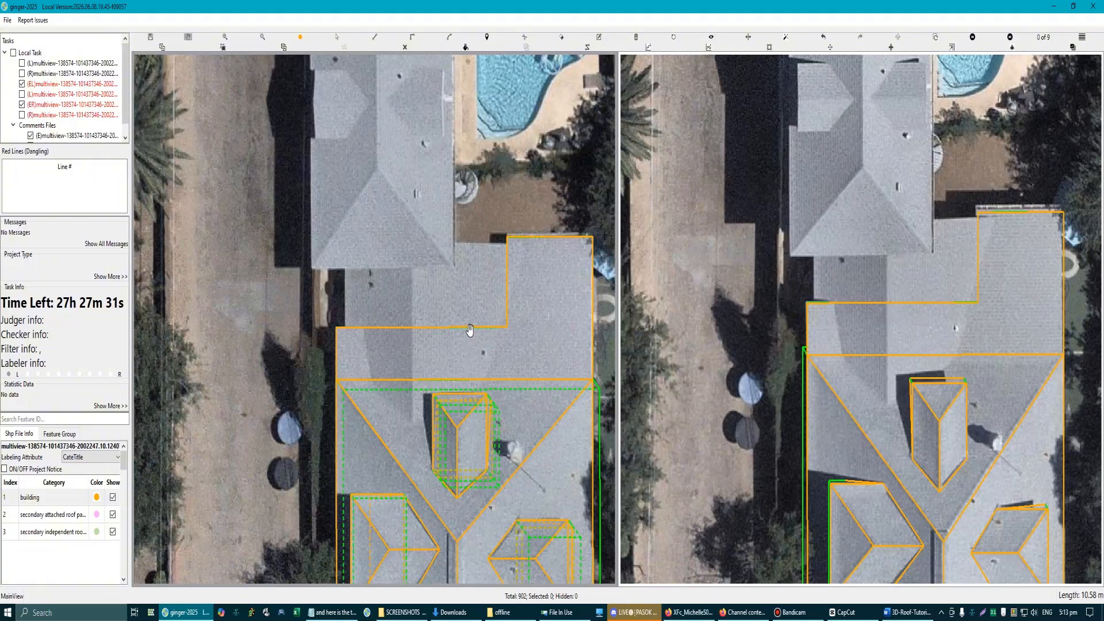
scroll(506, 339, "up", 3)
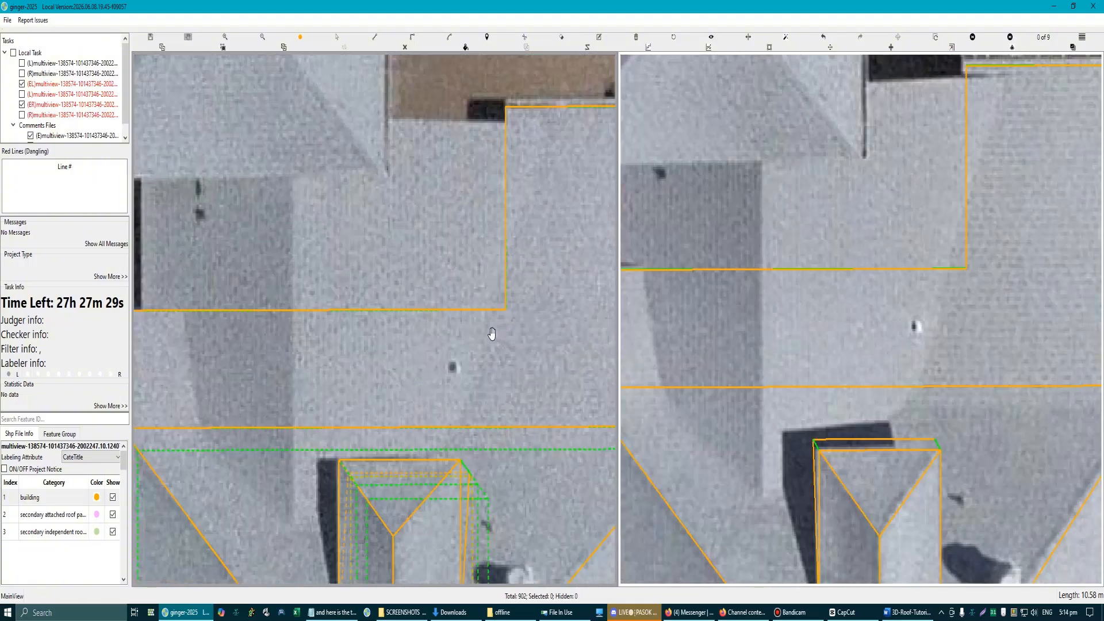
scroll(488, 334, "down", 3)
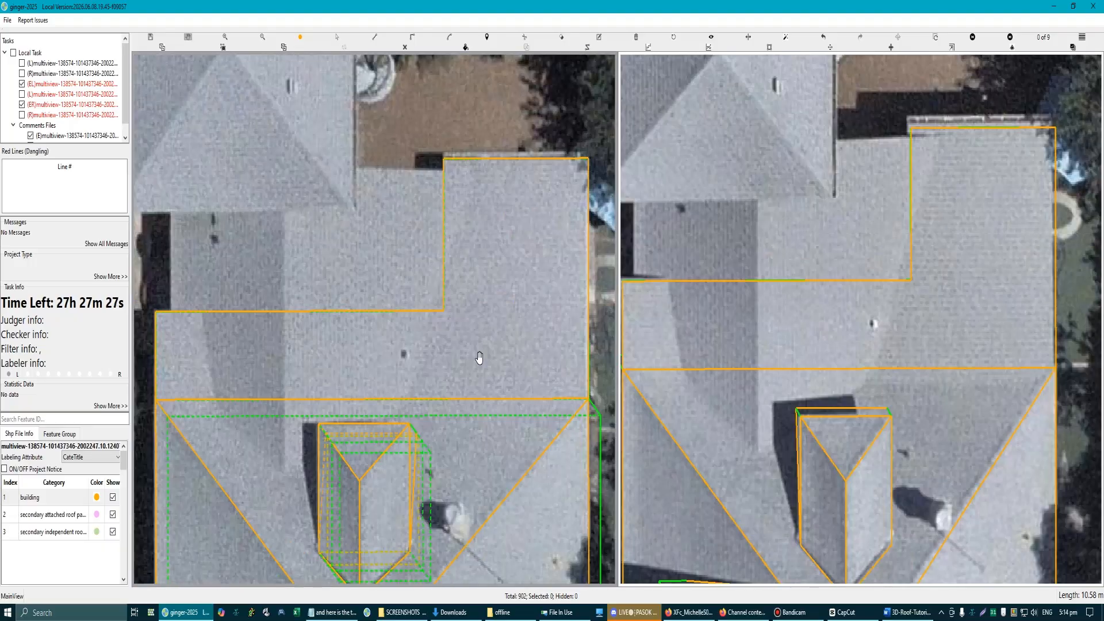
Step: Mark the adjoining roof's slanted shade edges and a stepped boundary in red on a screen capture of one view, and discard it
key("Print")
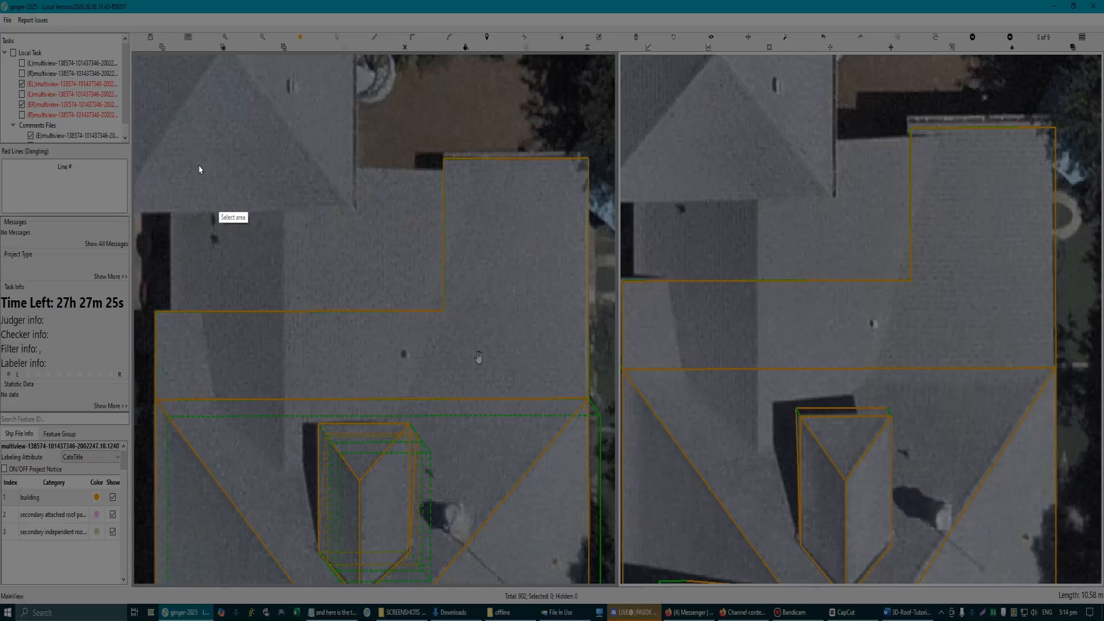
left_click_drag(131, 126, 635, 559)
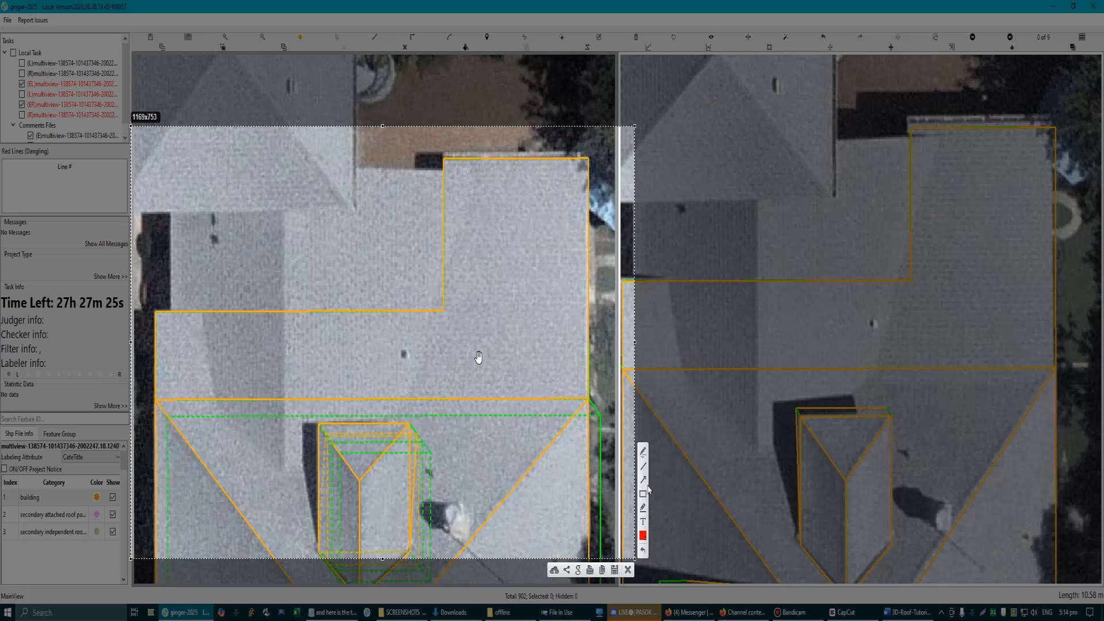
left_click_drag(218, 398, 202, 313)
key("ctrl+z")
left_click_drag(202, 314, 213, 397)
left_click_drag(192, 231, 190, 270)
left_click_drag(403, 400, 444, 288)
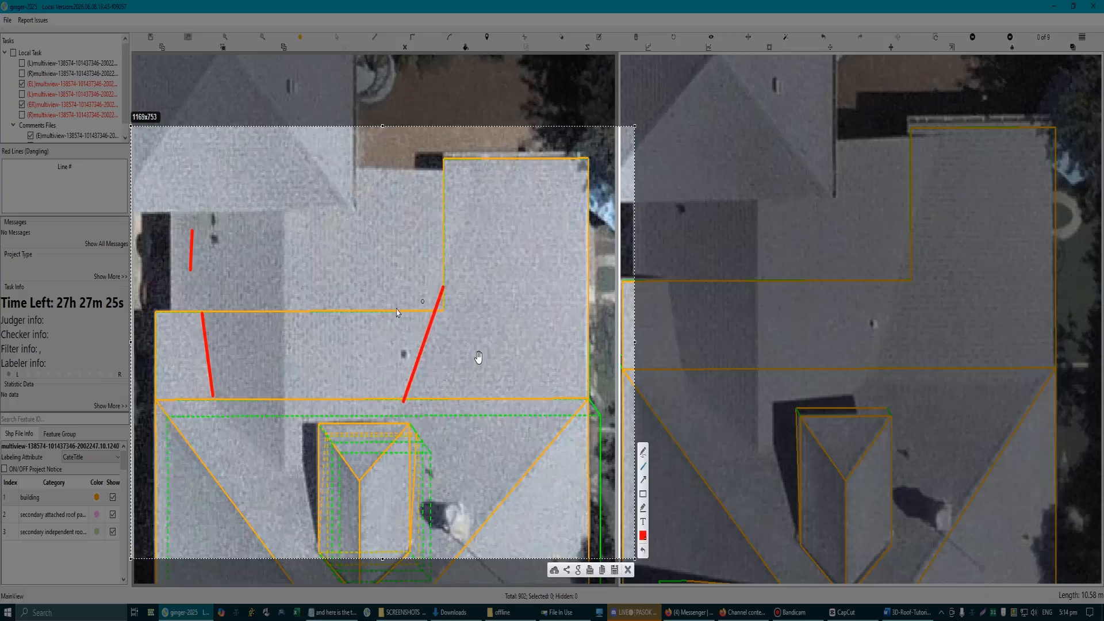
left_click_drag(169, 312, 375, 311)
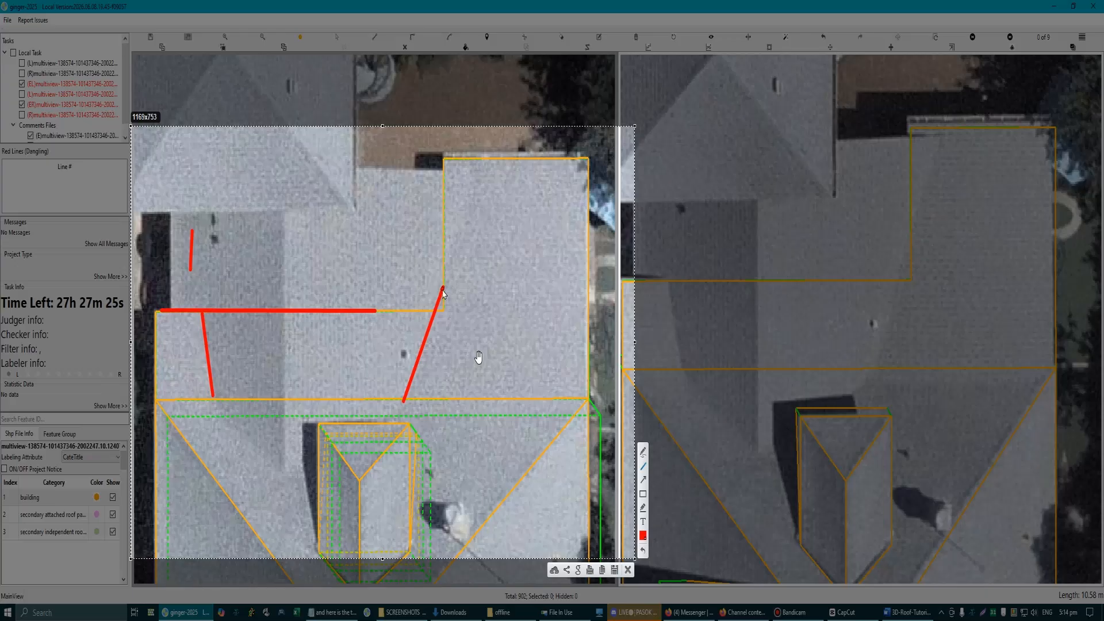
mouse_move(443, 289)
left_mouse_down()
mouse_move(375, 290)
mouse_move(378, 312)
left_mouse_up()
left_click(628, 569)
Step: Capture the other aerial view, sketch the shaded roof area and an enclosing box around it in red, and discard the capture
scroll(404, 344, "down", 2)
scroll(404, 344, "up", 1)
scroll(403, 348, "down", 1)
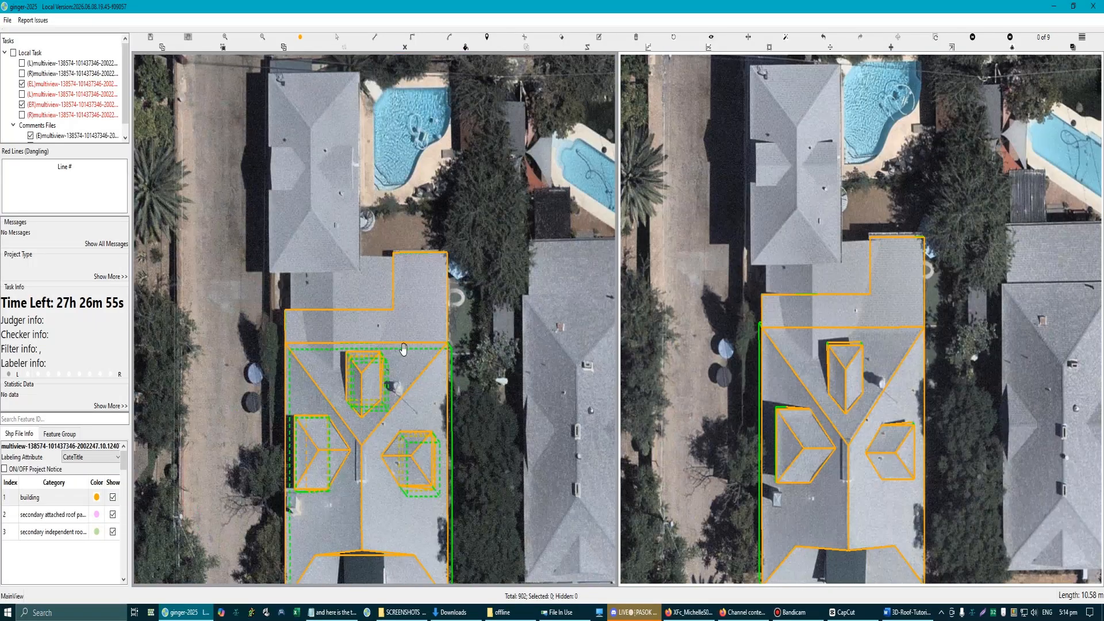
scroll(390, 316, "up", 1)
scroll(850, 360, "up", 2)
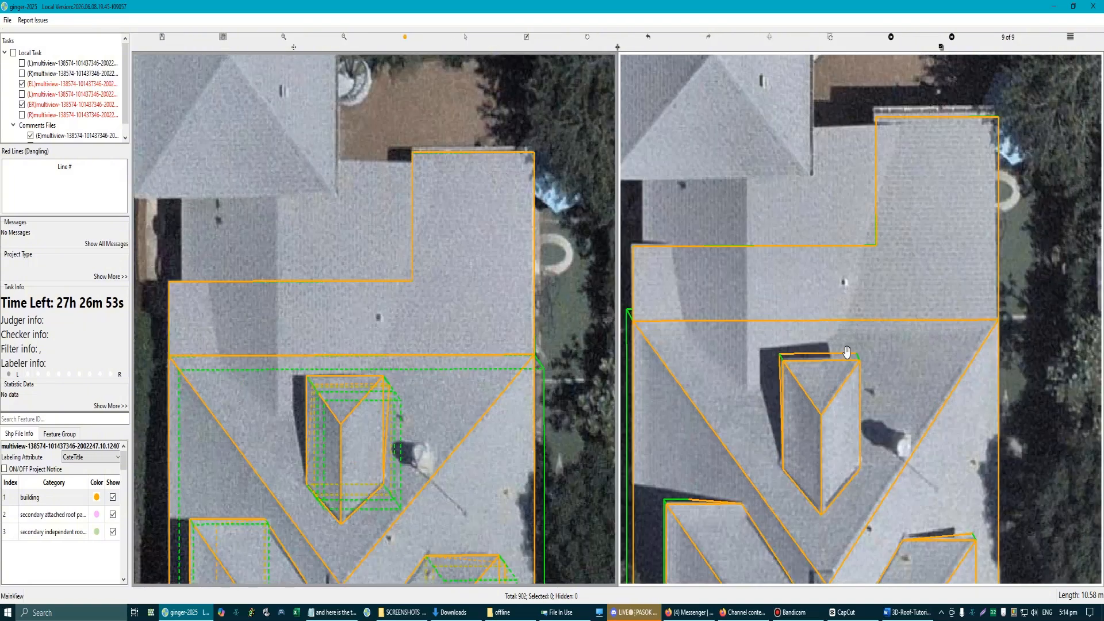
scroll(846, 315, "down", 1)
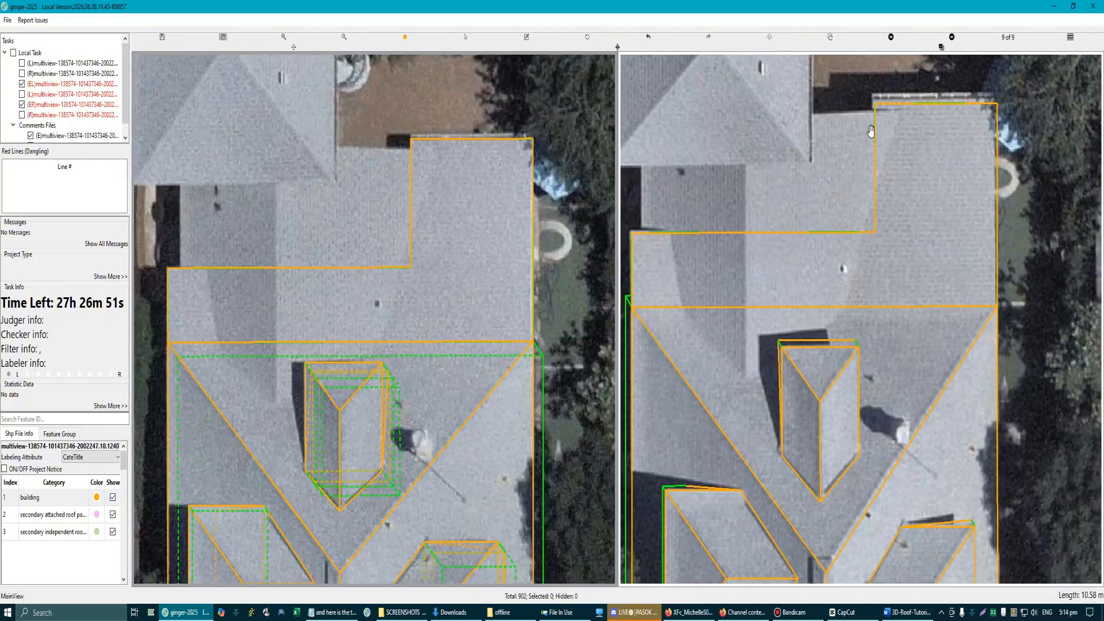
key("Print")
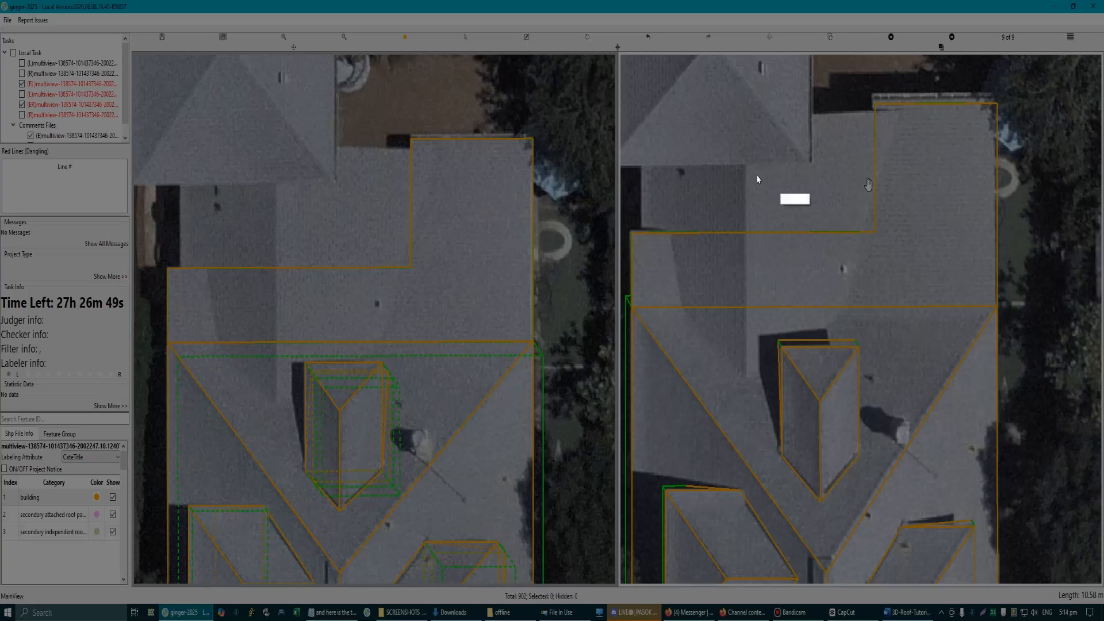
left_click_drag(603, 58, 1001, 467)
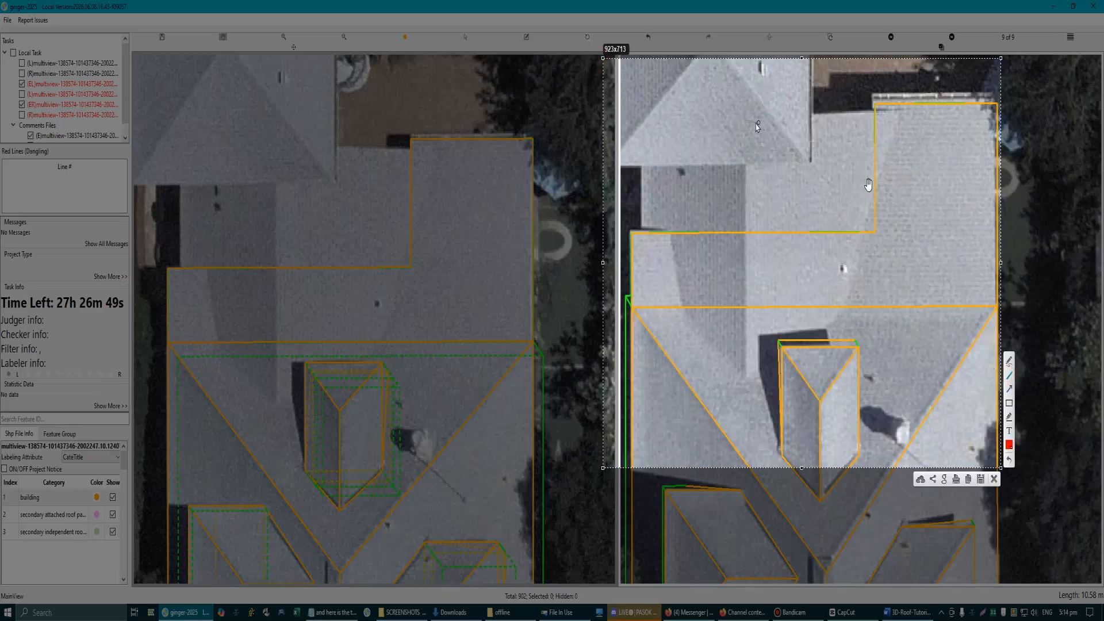
mouse_move(749, 121)
left_mouse_down()
mouse_move(900, 113)
mouse_move(838, 320)
mouse_move(748, 377)
mouse_move(684, 309)
mouse_move(670, 231)
mouse_move(641, 227)
mouse_move(645, 104)
mouse_move(900, 111)
left_mouse_up()
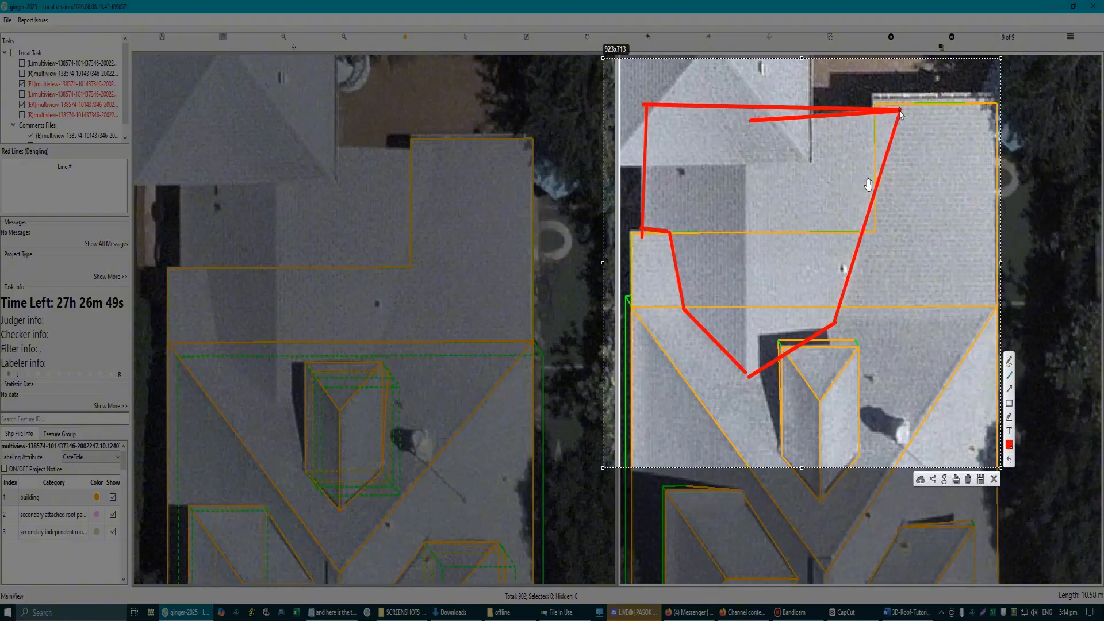
mouse_move(643, 92)
left_mouse_down()
mouse_move(629, 326)
mouse_move(637, 357)
mouse_move(666, 376)
mouse_move(651, 378)
mouse_move(927, 372)
mouse_move(897, 365)
left_mouse_up()
left_click_drag(900, 127, 898, 366)
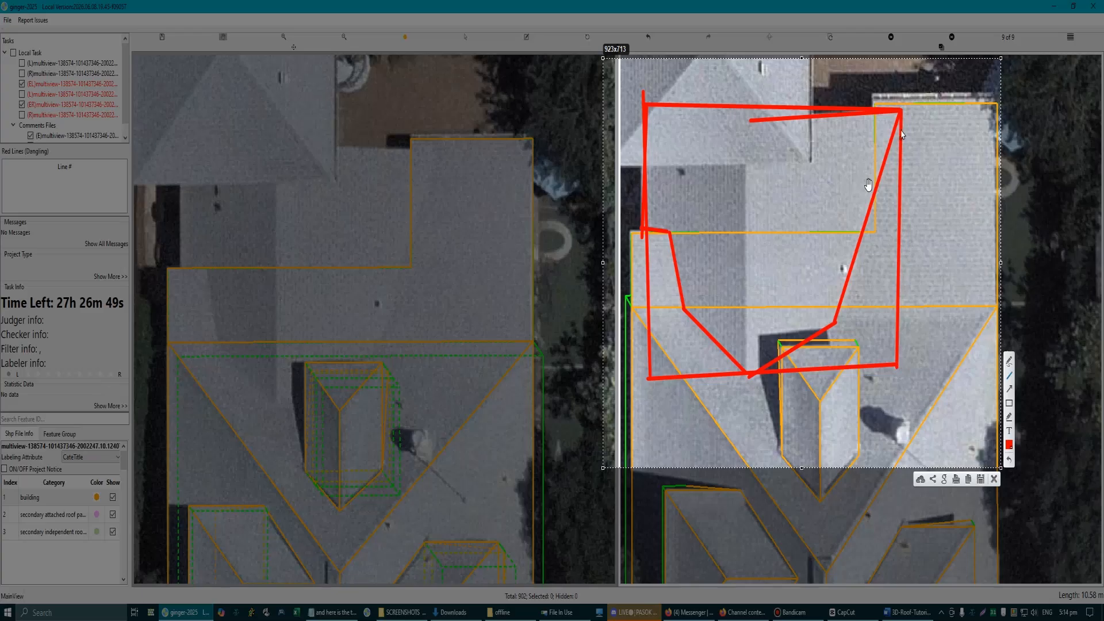
left_click_drag(900, 117, 833, 320)
left_click(995, 480)
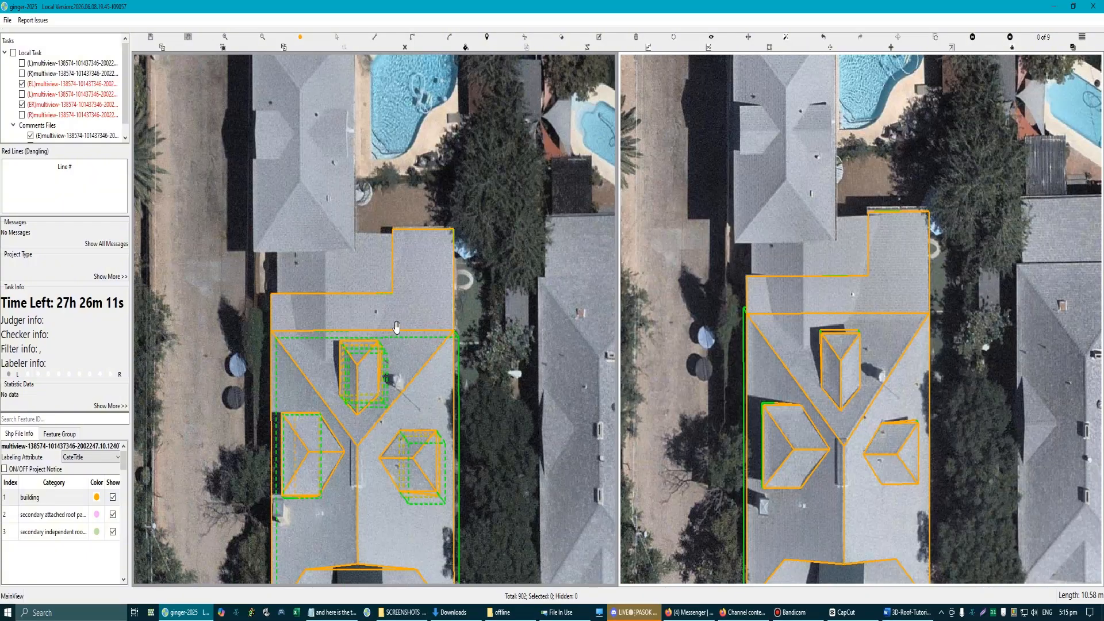
Step: Draw a squared roof piece that follows the stepped edge and fills the notch of the adjoining section out to its full width
scroll(356, 306, "up", 3)
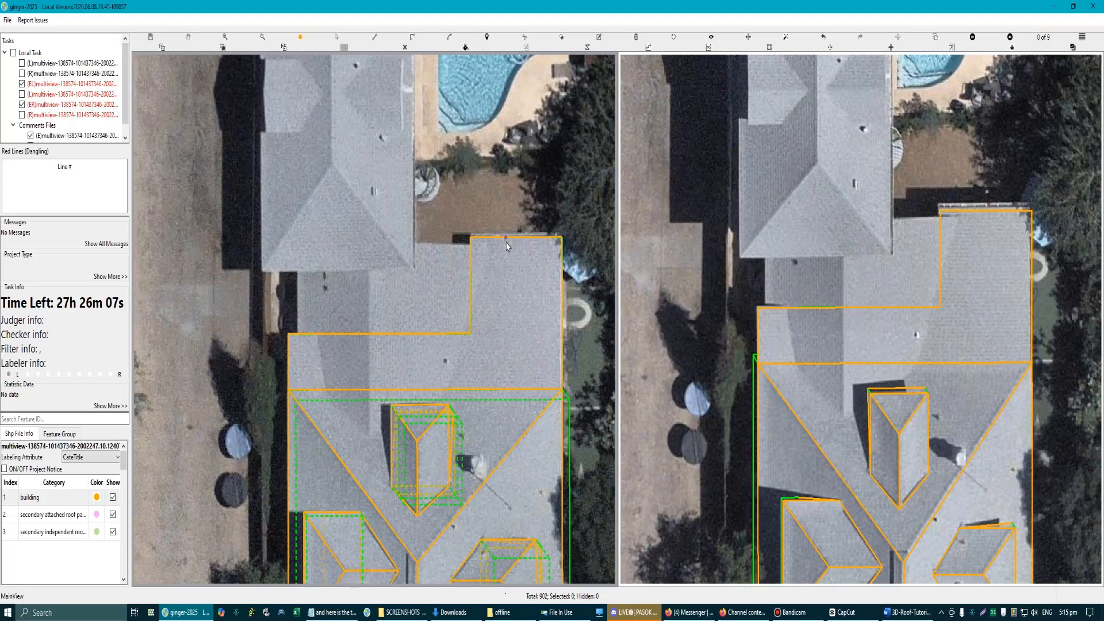
left_click(506, 238)
left_click(471, 237)
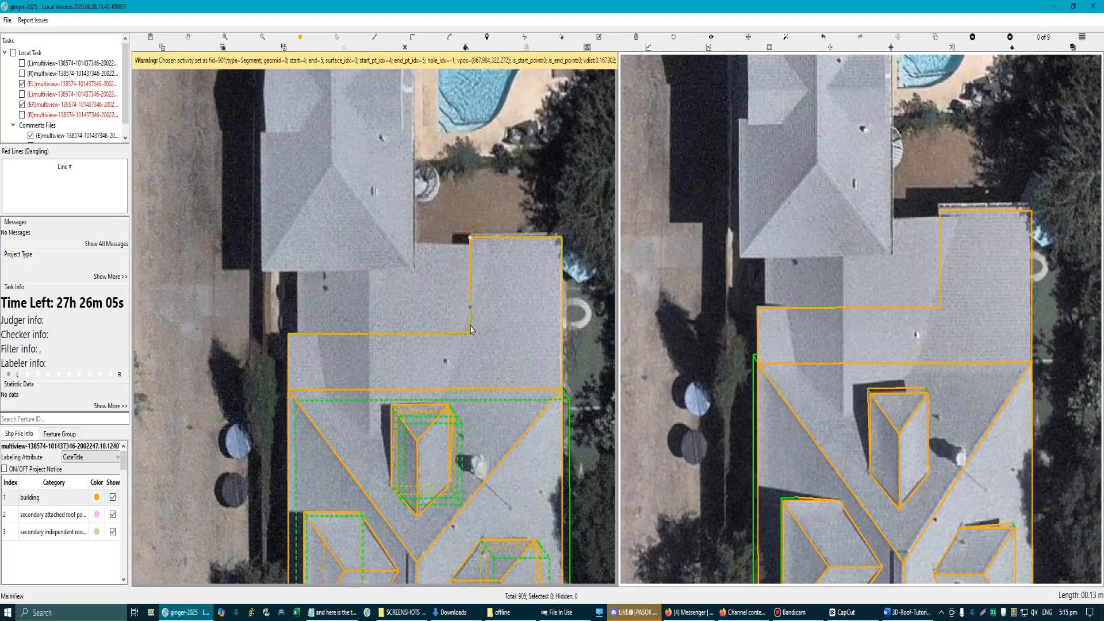
key("r")
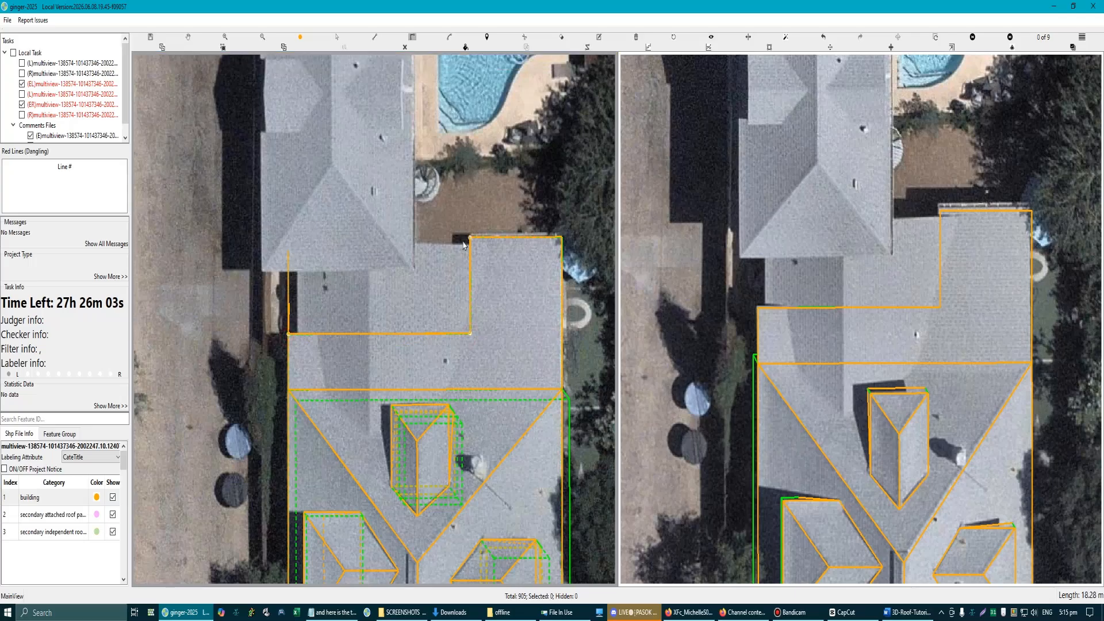
left_click(470, 238)
Step: Select the notch piece and remove the inner edges it shares with the adjoining section, leaving one rectangular outline
scroll(419, 315, "down", 2)
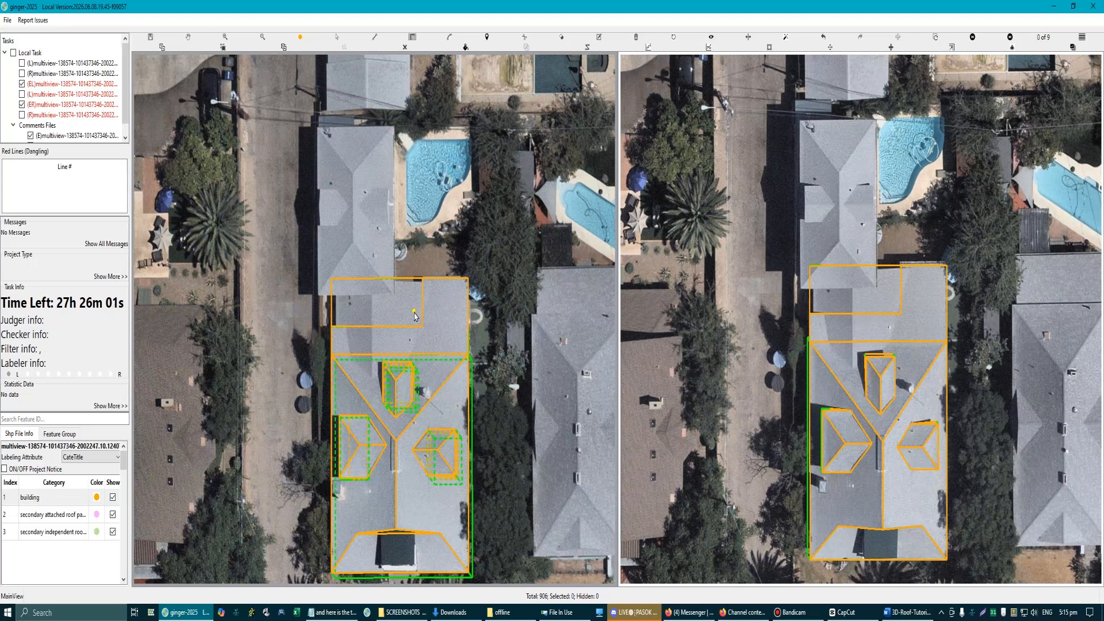
scroll(406, 326, "up", 1)
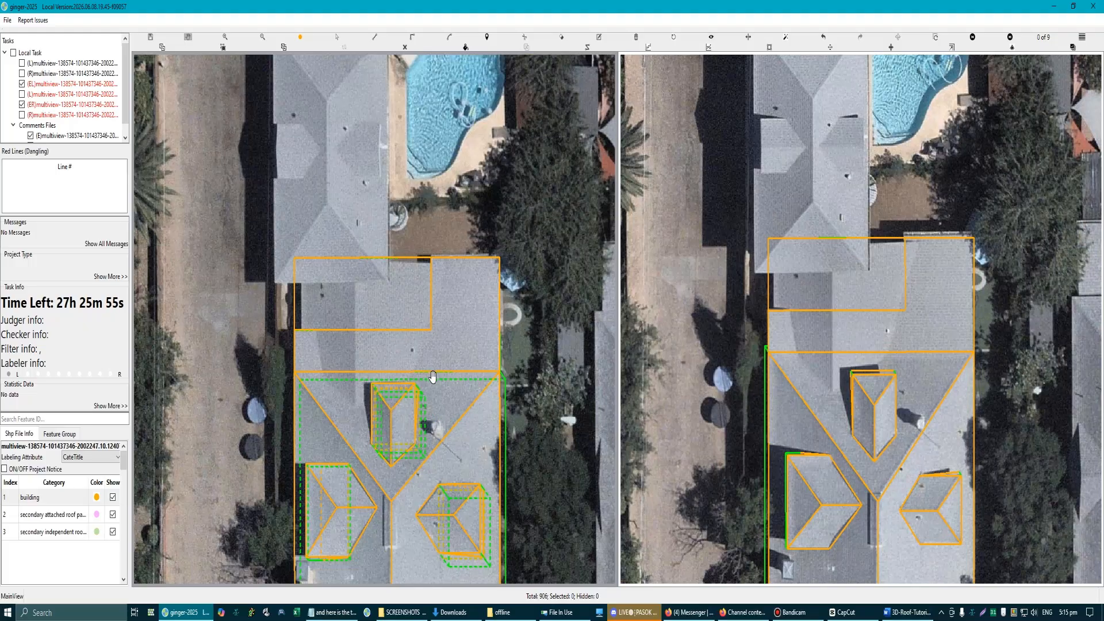
key("s")
left_click(395, 299)
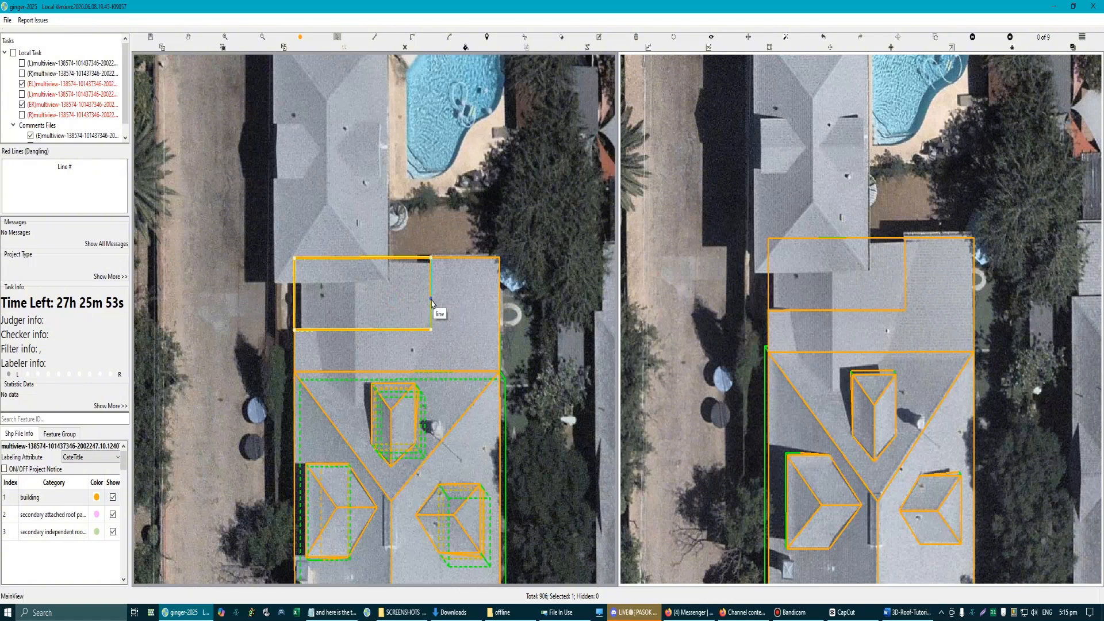
key("Delete")
scroll(434, 311, "up", 1)
left_click_drag(378, 343, 380, 235)
scroll(908, 334, "down", 3)
scroll(914, 322, "up", 5)
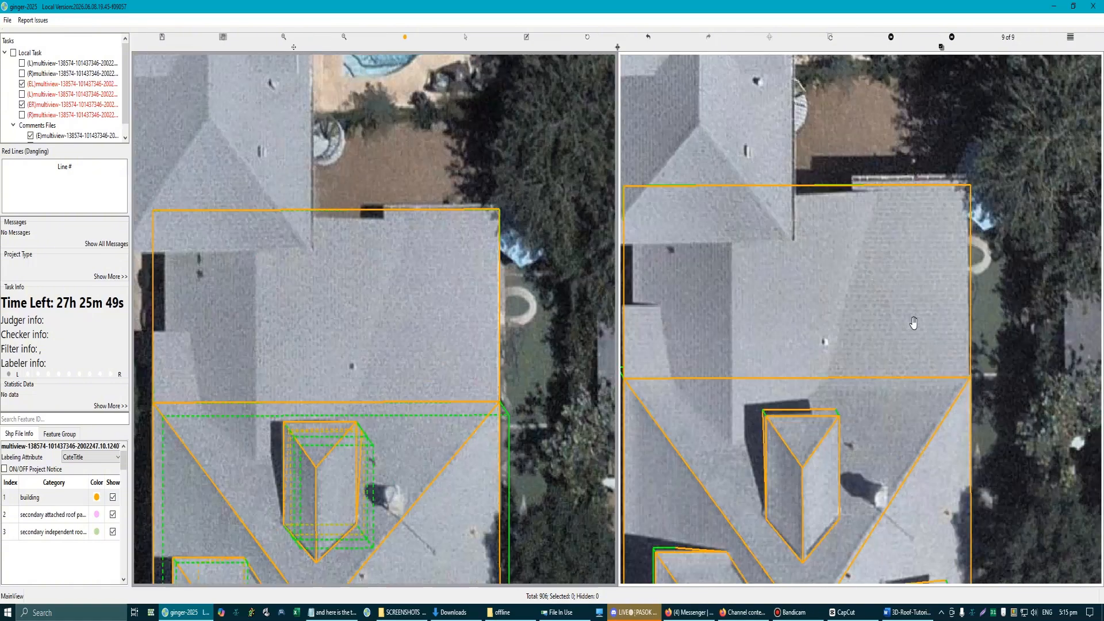
scroll(927, 319, "down", 2)
scroll(443, 344, "up", 1)
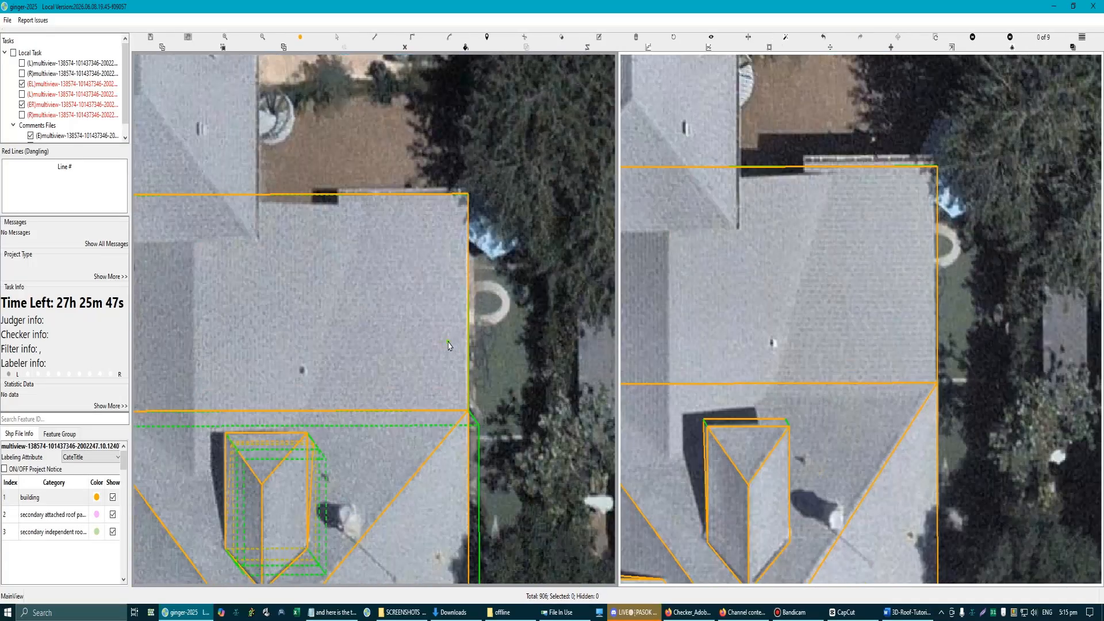
left_click(468, 286)
left_click_drag(469, 286, 472, 289)
key("ctrl+z")
Step: Orbit the wireframe in 3D and extend the adjoining roof section down to the main building's base, returning to the aerial view
scroll(398, 336, "down", 1)
left_click_drag(372, 307, 338, 299)
scroll(396, 305, "up", 2)
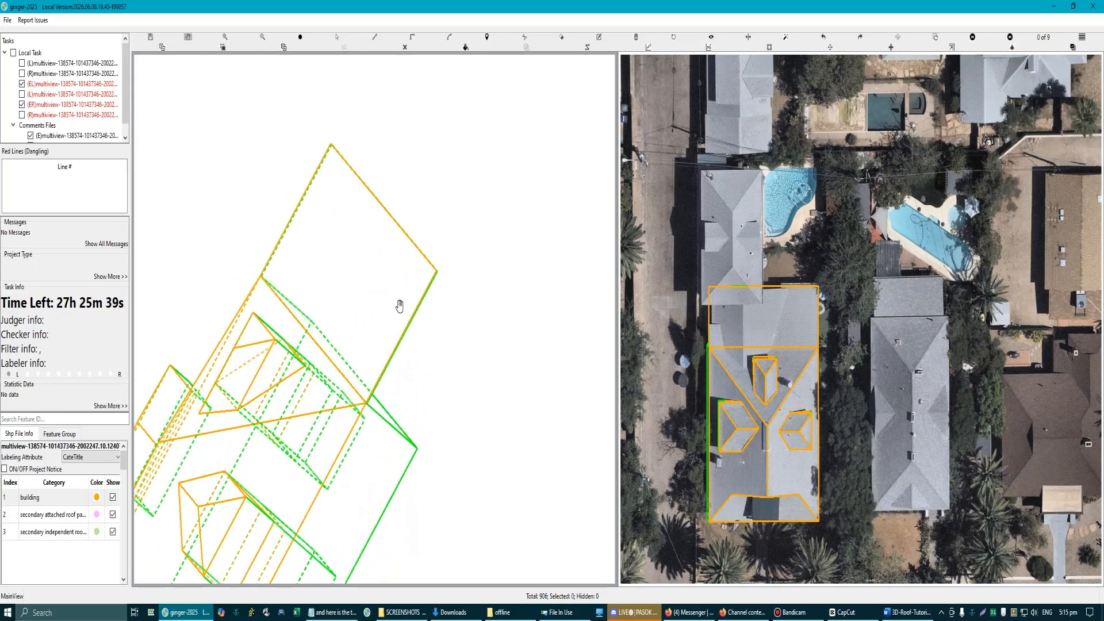
left_click(401, 307)
scroll(401, 310, "down", 3)
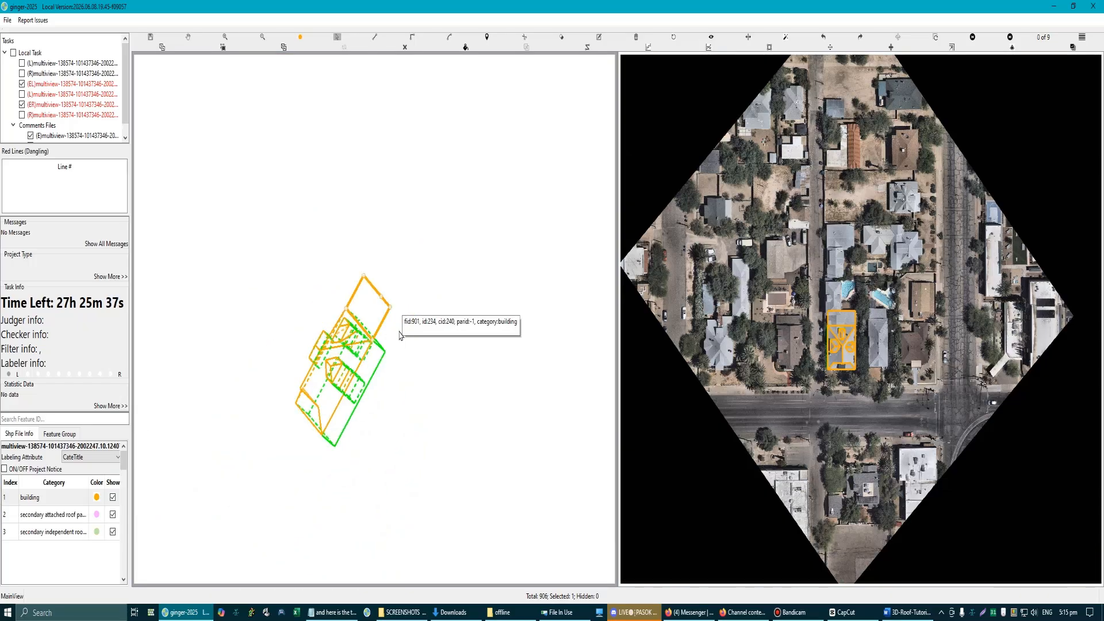
left_click_drag(279, 251, 429, 491)
left_click(429, 491)
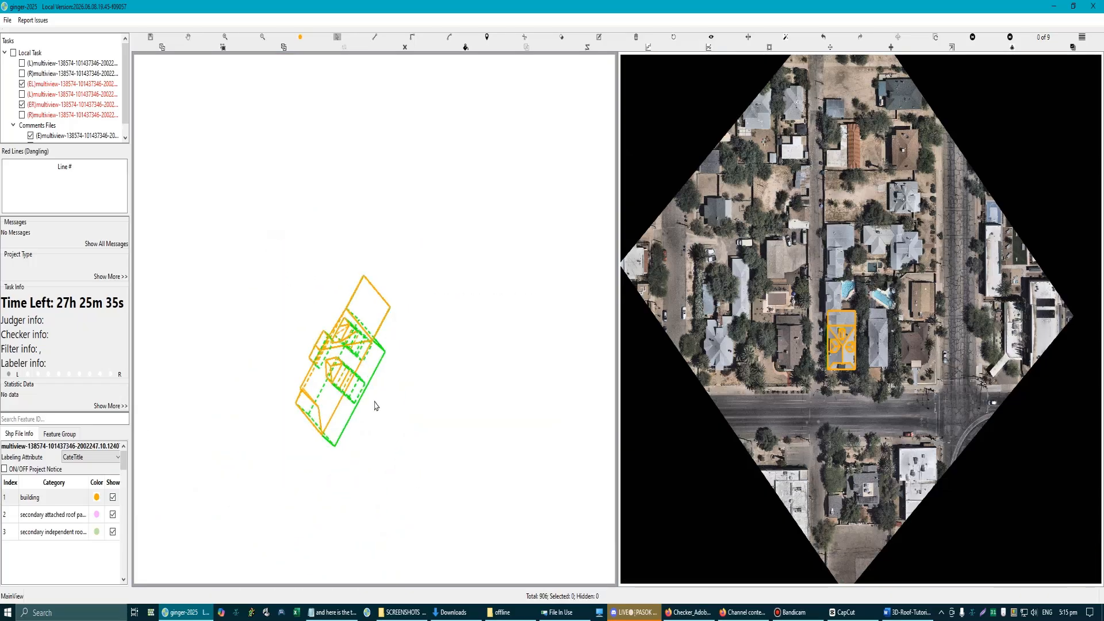
scroll(365, 337, "up", 2)
left_click(364, 334)
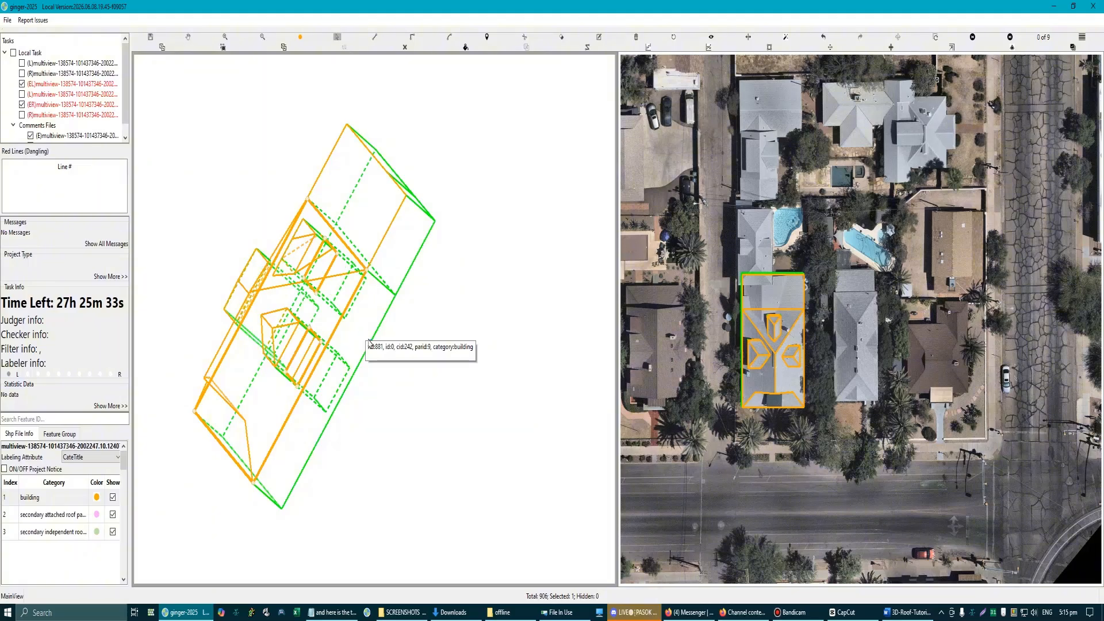
key("r")
scroll(408, 224, "up", 1)
key("Escape")
Step: Lower the adjoining roof section slightly and shift its right side edge onto the roof edge seen in the aerial view
scroll(374, 322, "down", 1)
scroll(342, 266, "up", 1)
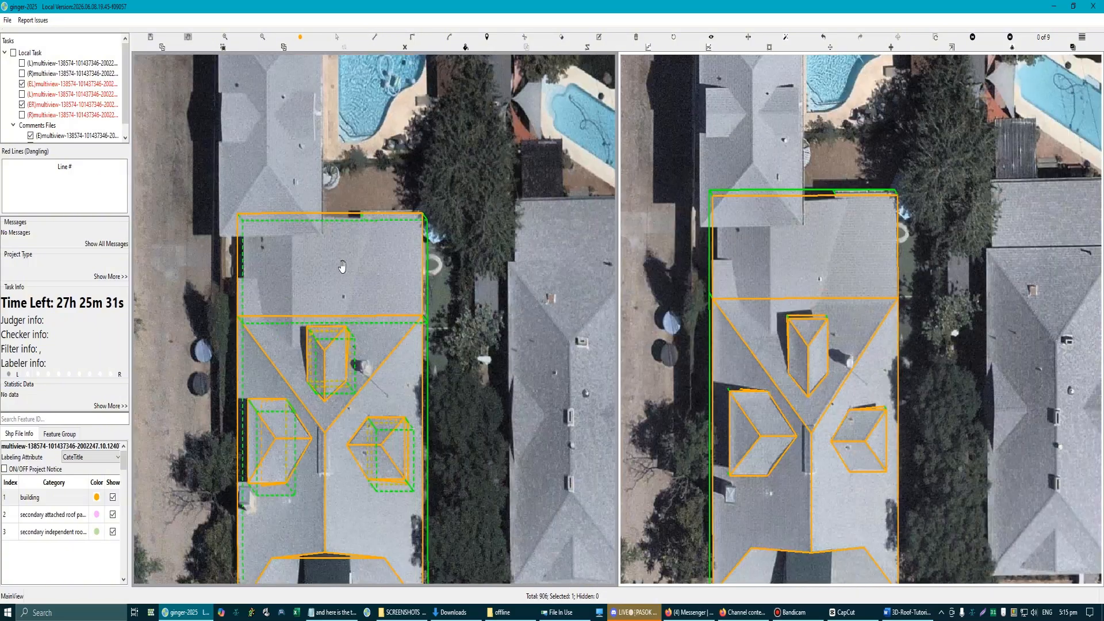
scroll(401, 232, "up", 4)
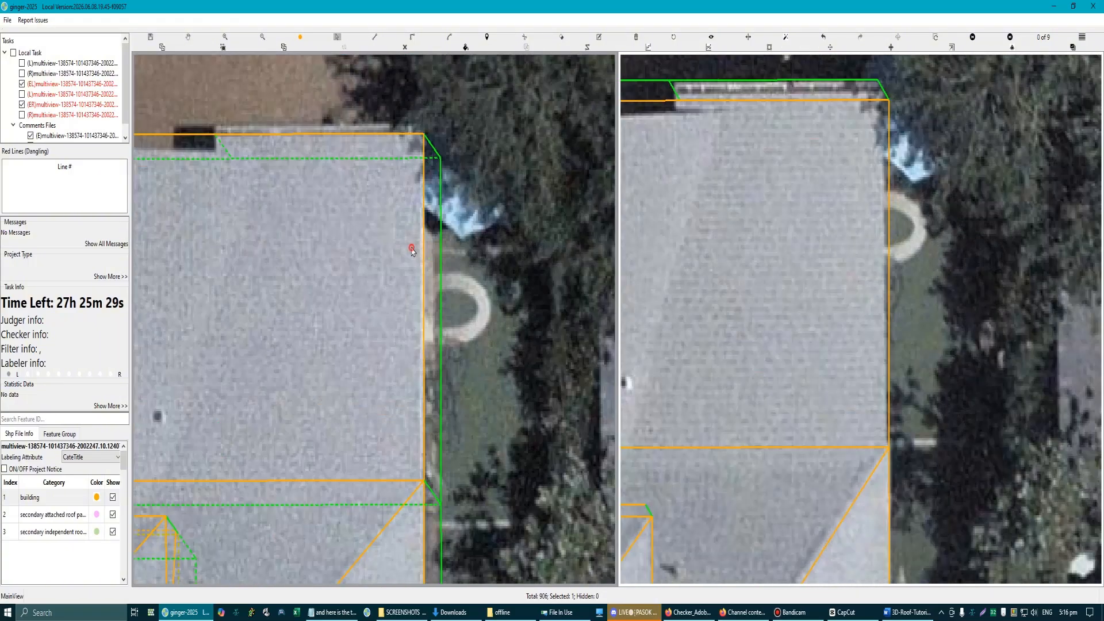
left_click(425, 233)
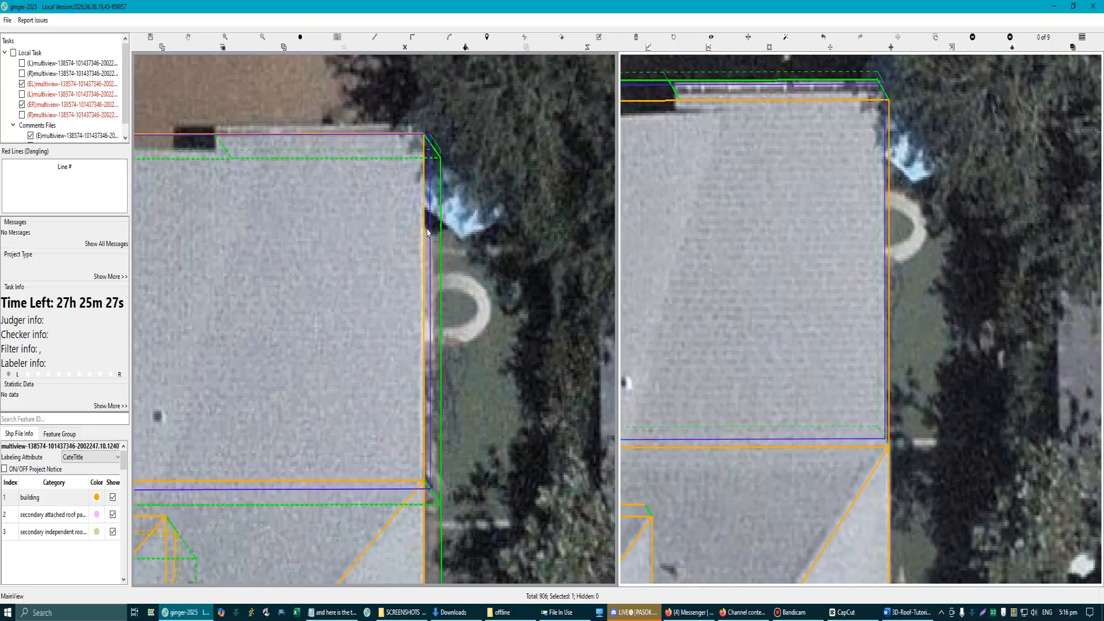
left_click(498, 292)
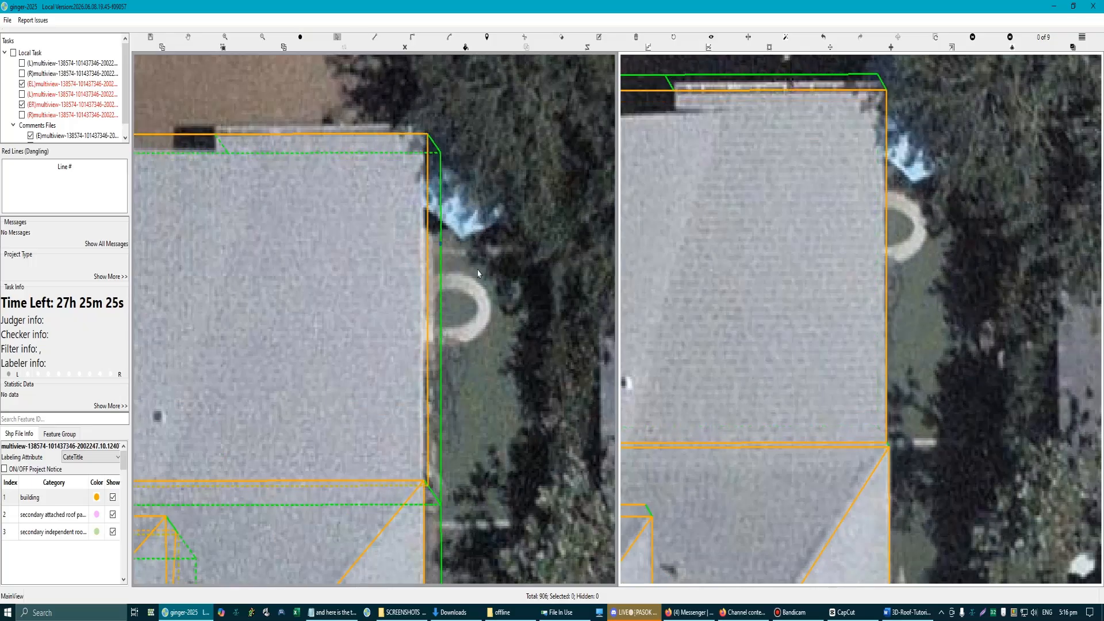
left_click_drag(428, 285, 425, 285)
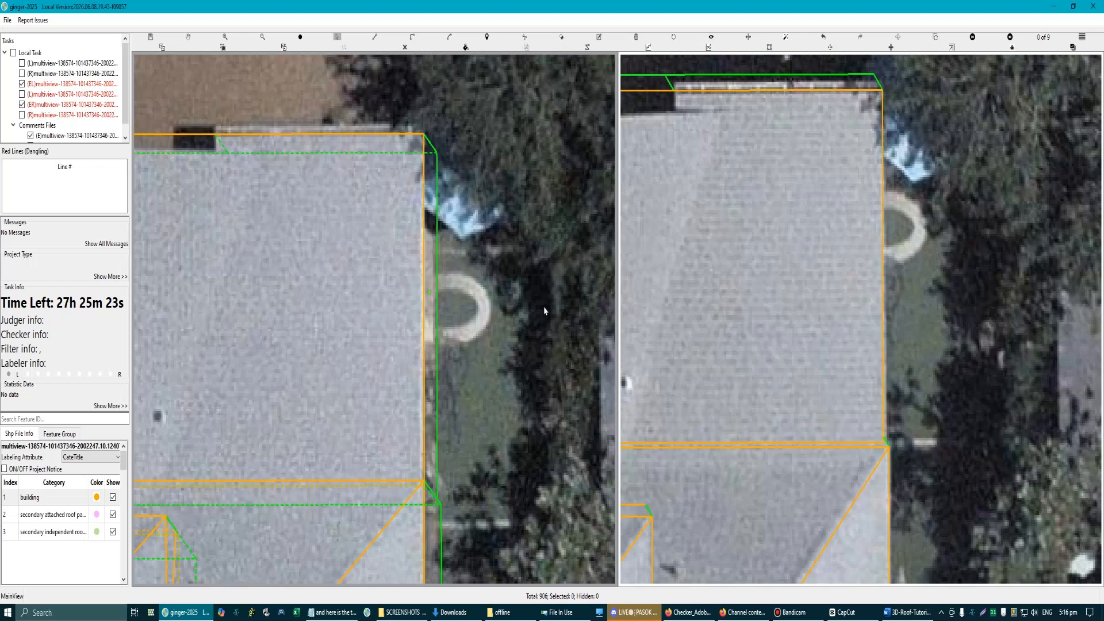
scroll(544, 310, "down", 2)
scroll(738, 287, "down", 2)
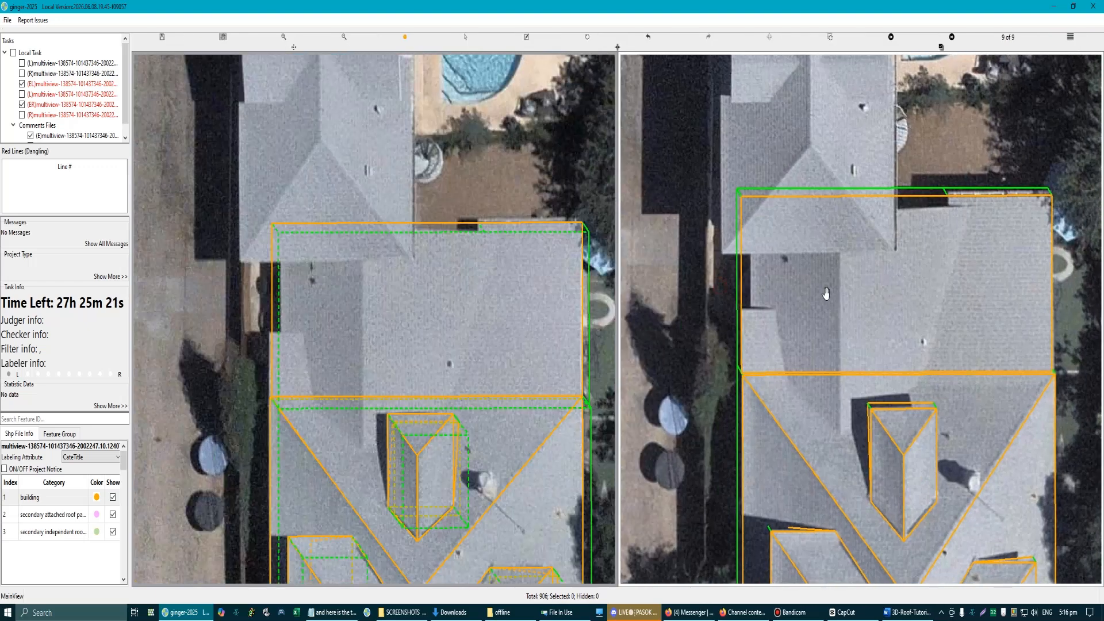
Step: Move the adjoining section's left side edge onto the outer edge of the light roof strip below the notch
scroll(266, 380, "up", 3)
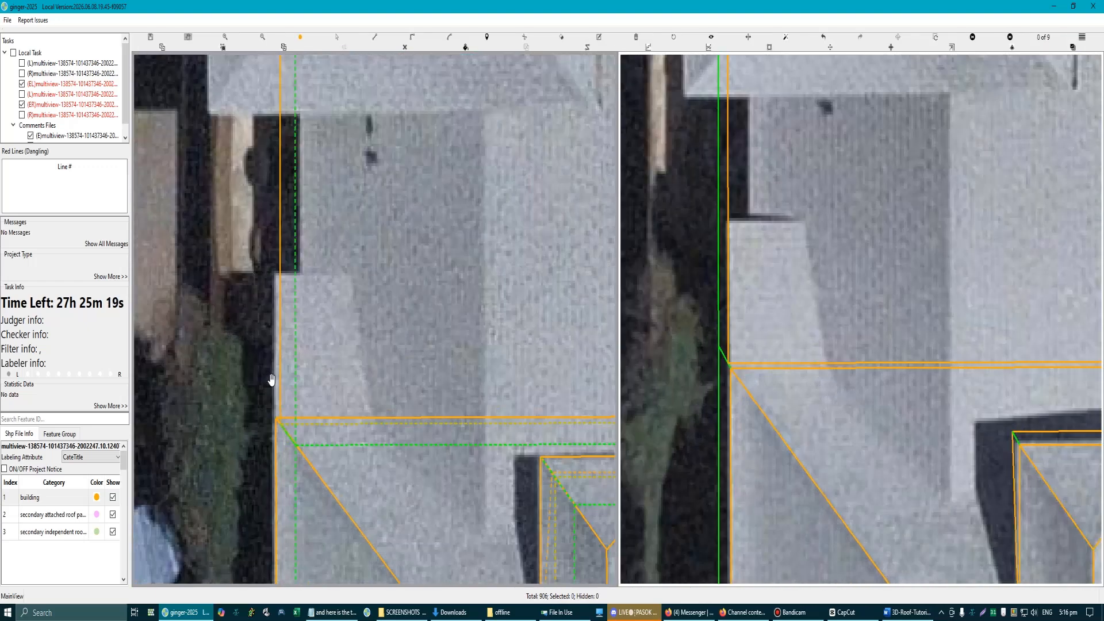
scroll(272, 379, "up", 2)
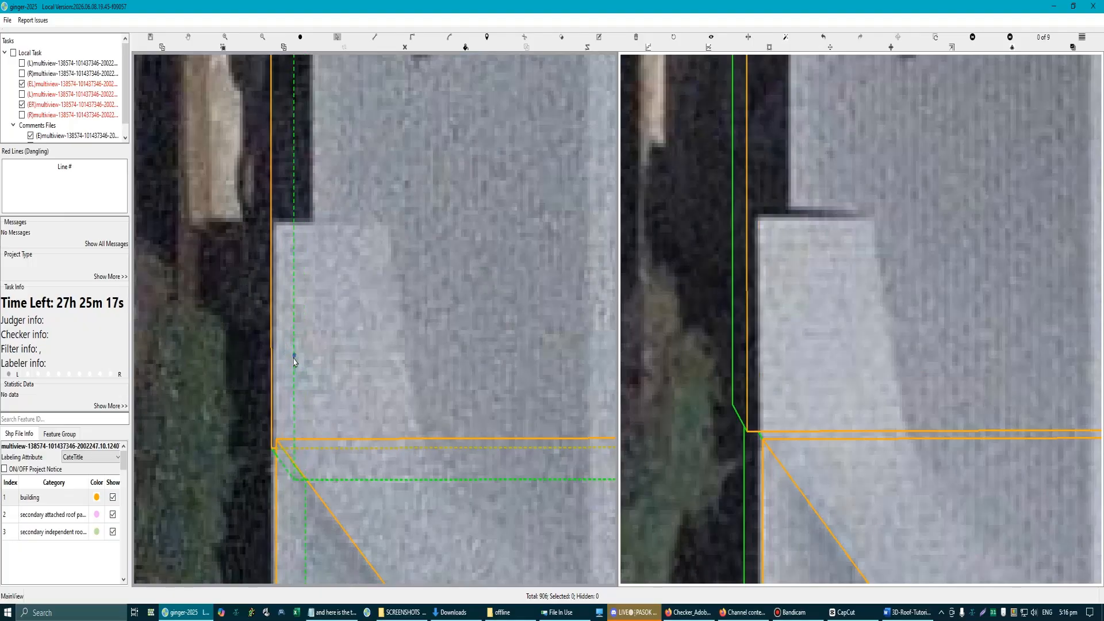
scroll(291, 358, "down", 3)
scroll(314, 348, "up", 3)
scroll(329, 314, "up", 2)
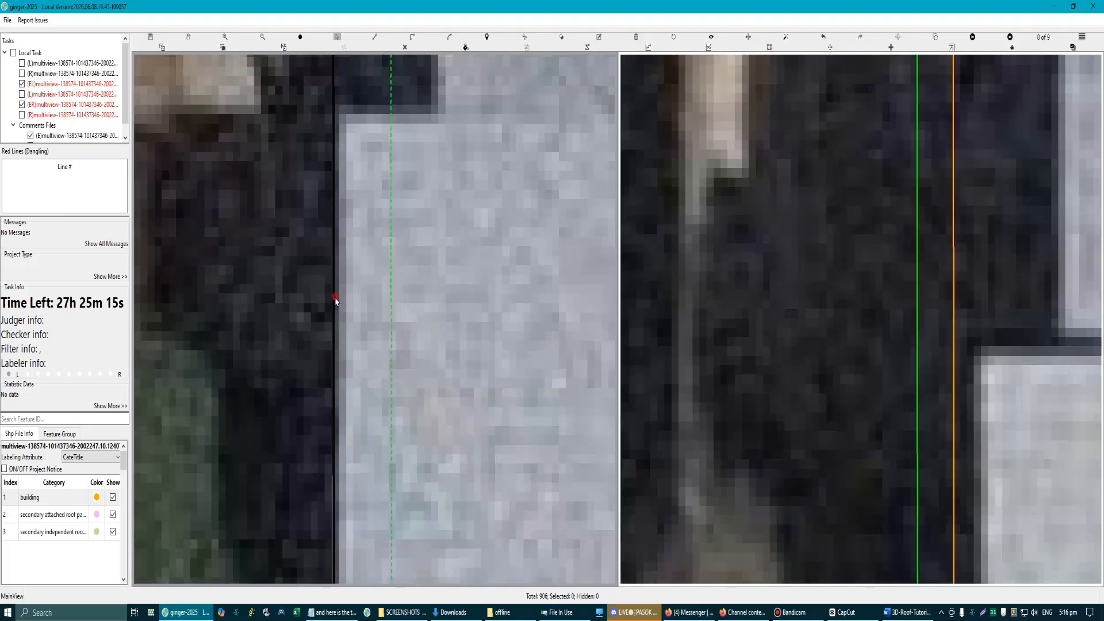
scroll(395, 357, "down", 3)
scroll(394, 356, "down", 3)
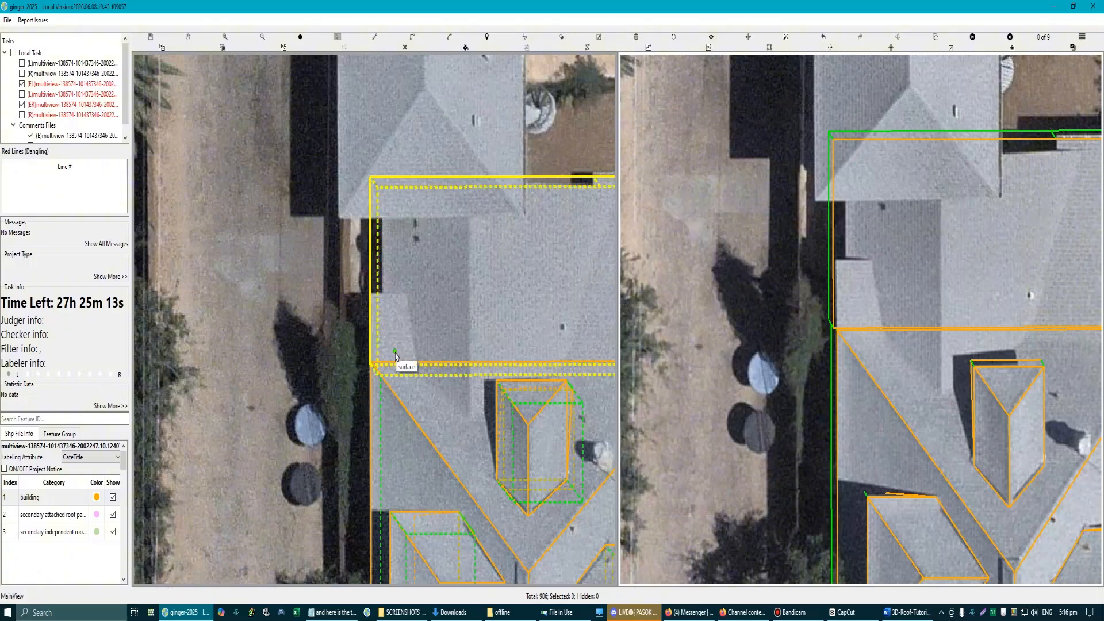
Step: Readjust the section's left side edge, comparing it with the roof edge and the main building's outline in both aerial views
scroll(481, 323, "down", 1)
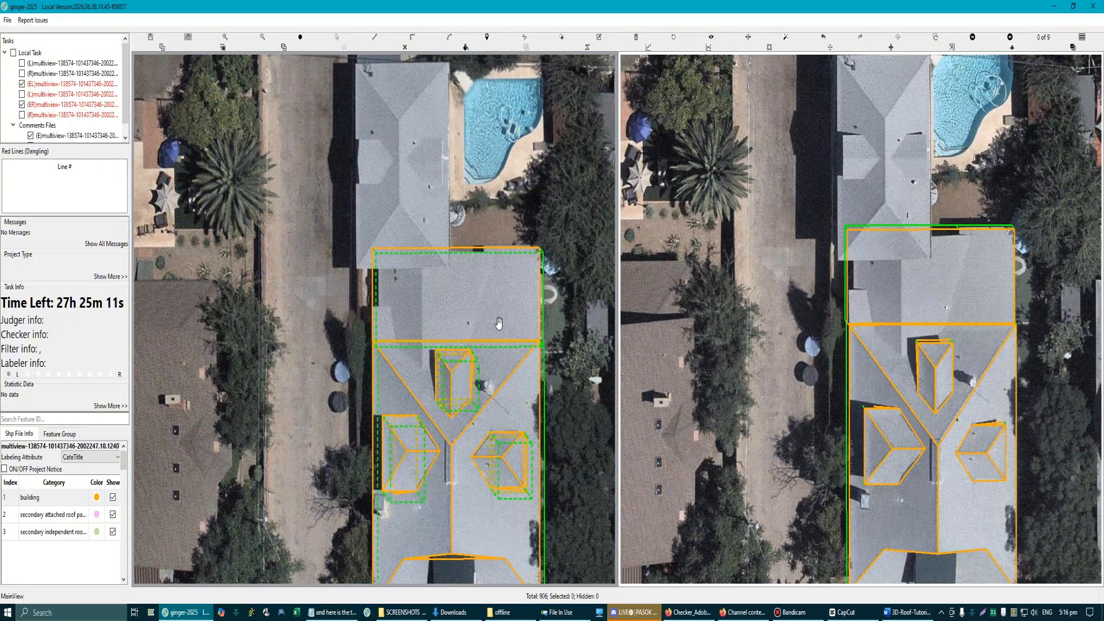
scroll(362, 322, "up", 5)
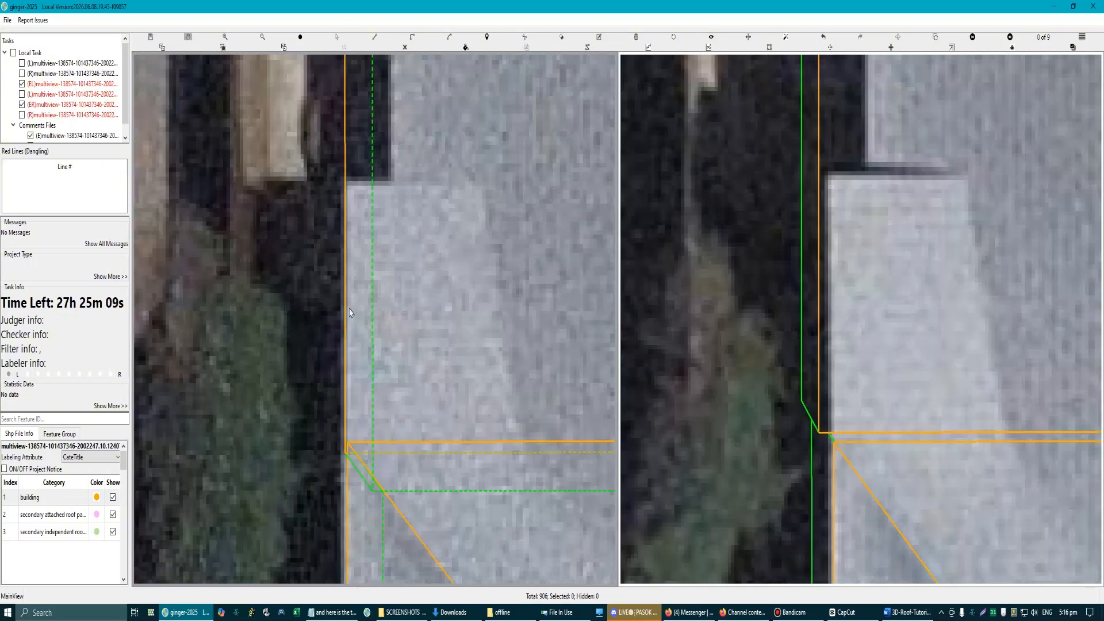
scroll(352, 310, "down", 5)
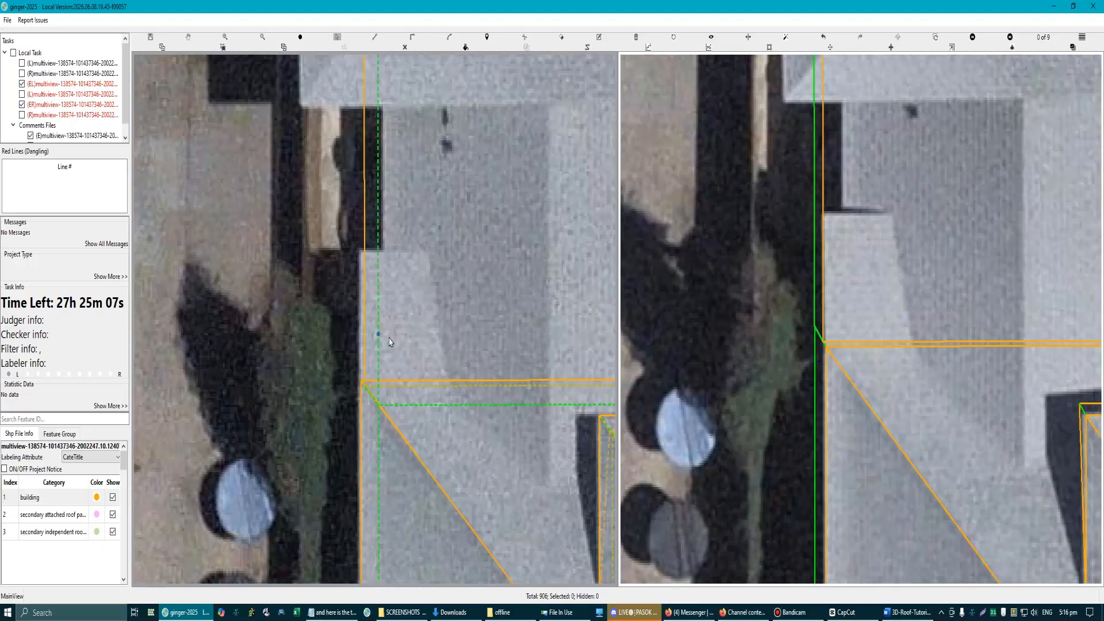
scroll(459, 323, "up", 2)
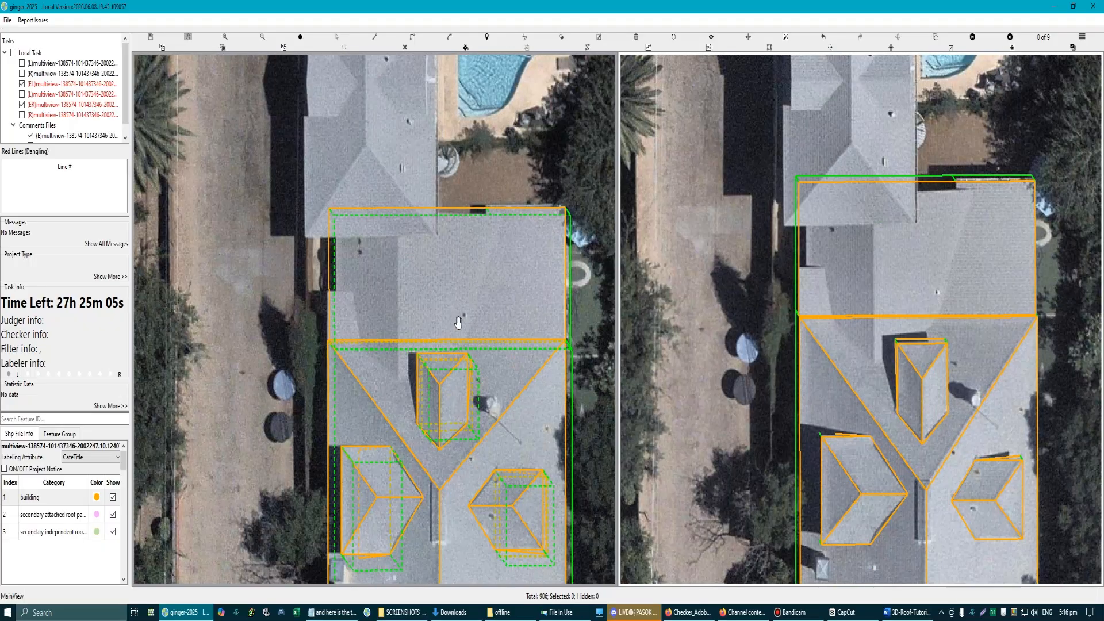
scroll(332, 316, "up", 5)
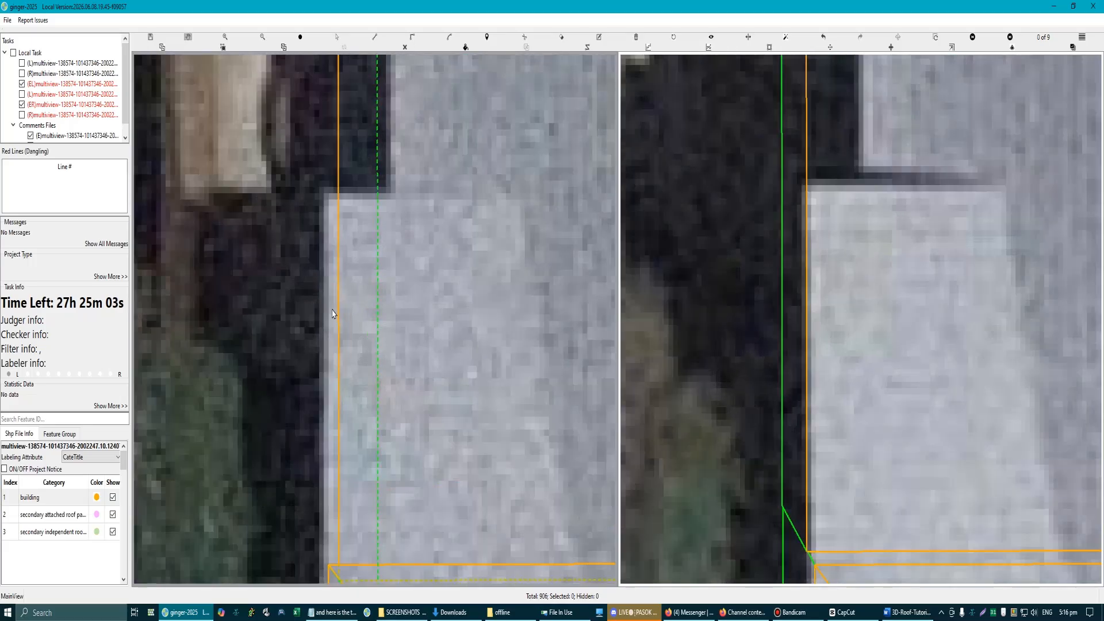
scroll(339, 303, "down", 5)
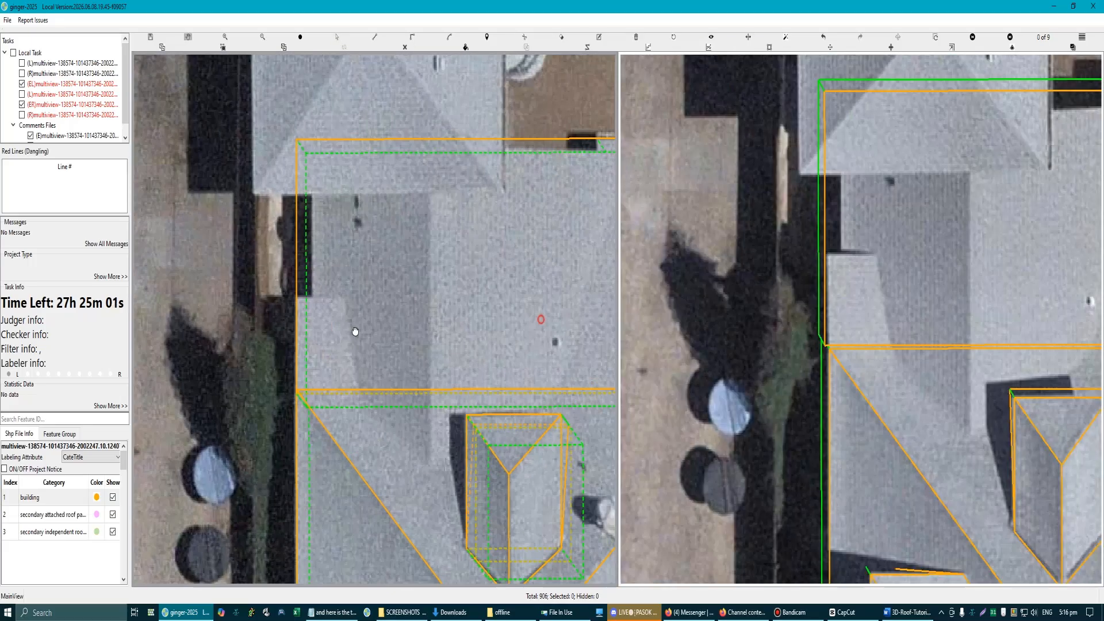
scroll(498, 318, "down", 3)
scroll(444, 303, "up", 3)
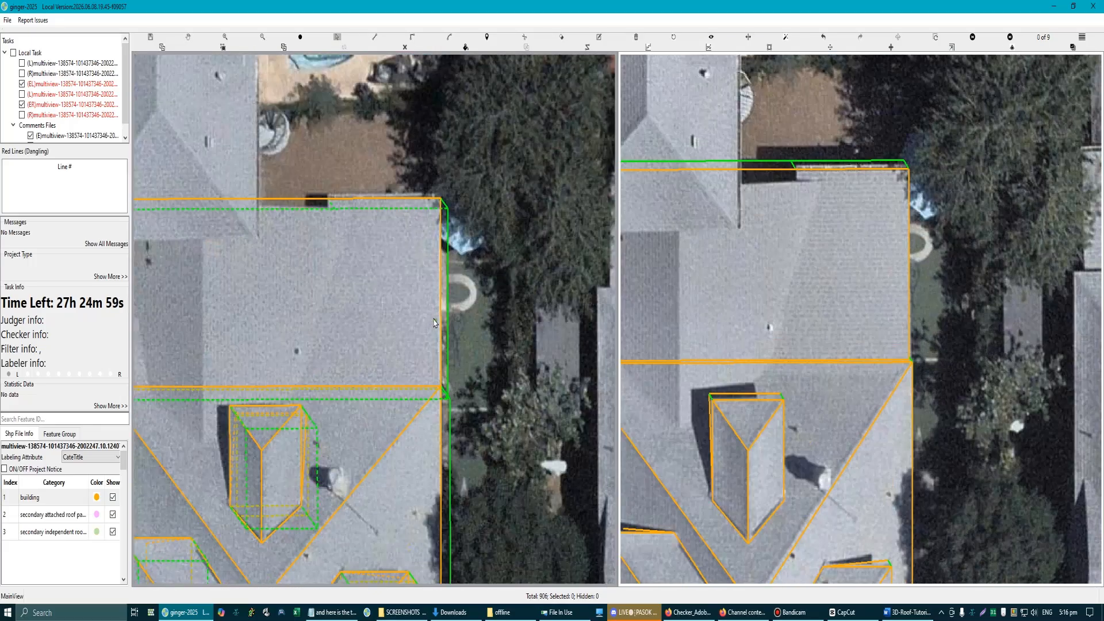
Step: Lower the adjoining roof section a little further to refine its height between the paired views
scroll(436, 298, "down", 3)
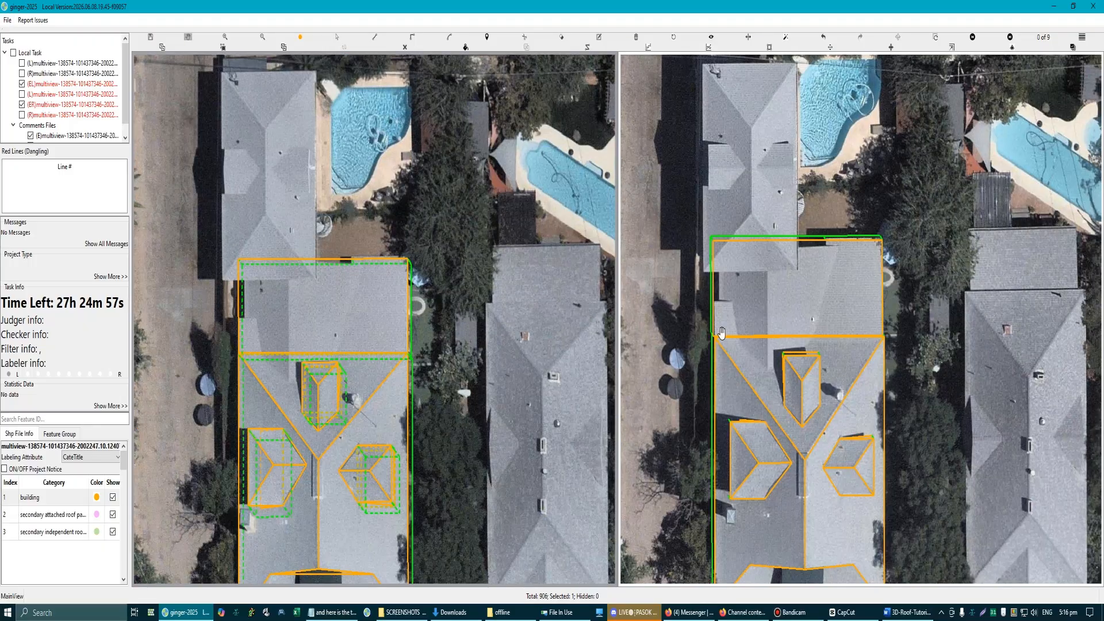
left_click_drag(771, 302, 819, 304)
scroll(453, 323, "up", 2)
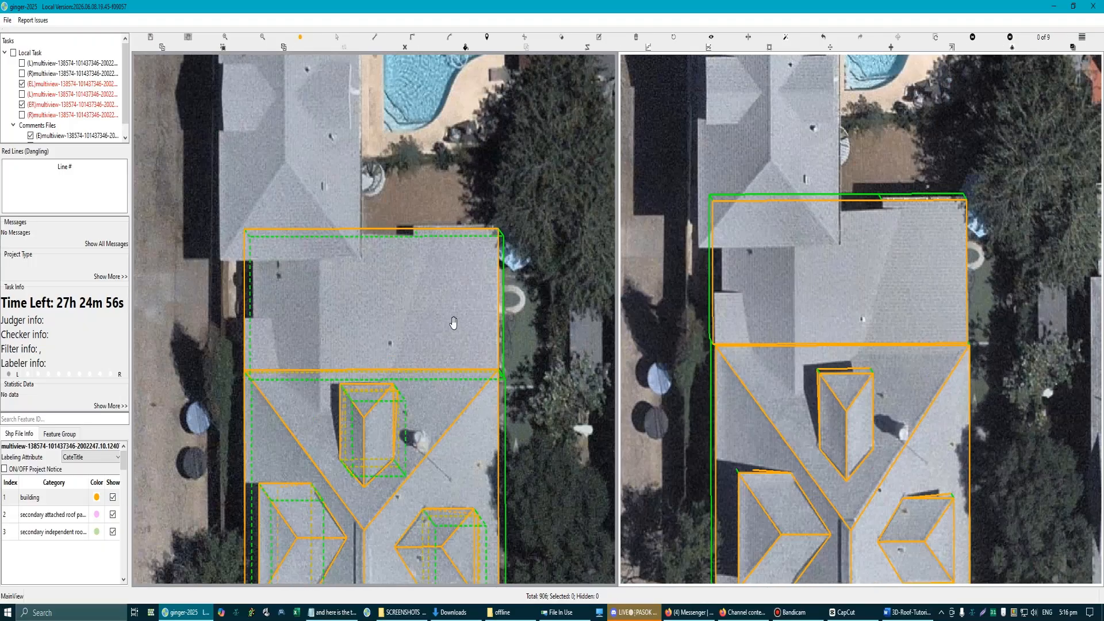
left_click(495, 308)
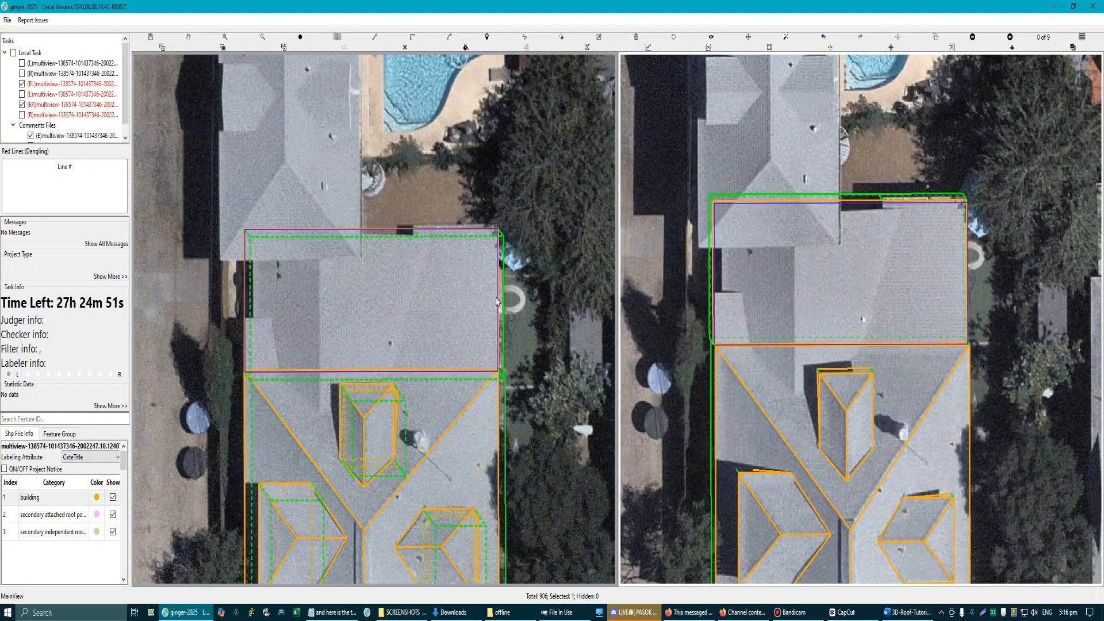
key("Down")
left_click(496, 297)
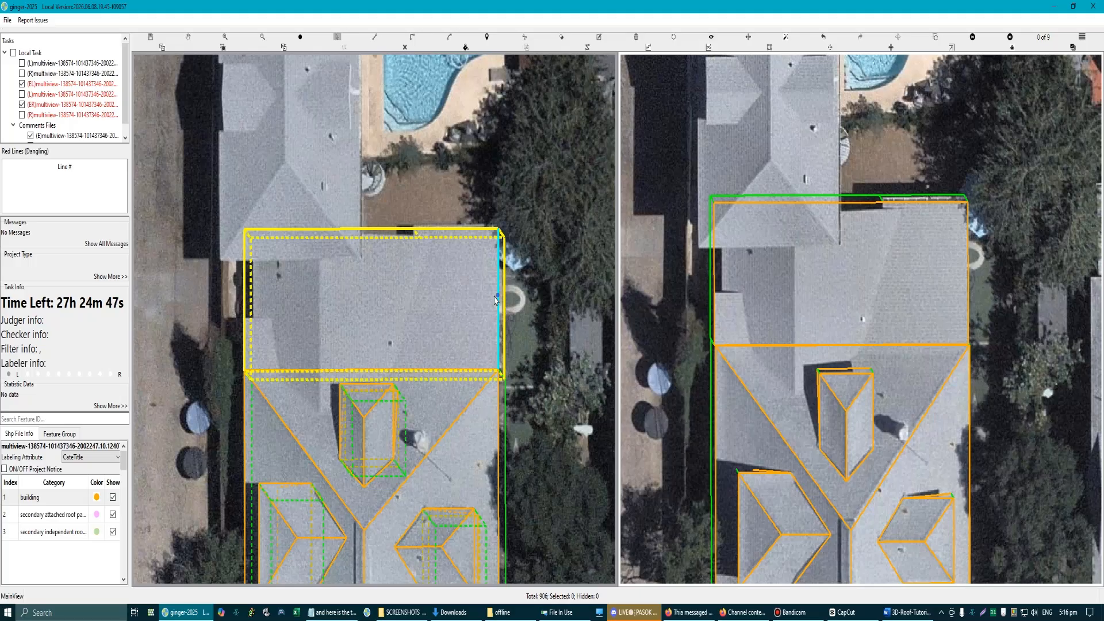
key("Escape")
Step: Pull the upper edge beside the step down to the light strip's corner, making the adjoining section L-shaped
scroll(294, 280, "up", 1)
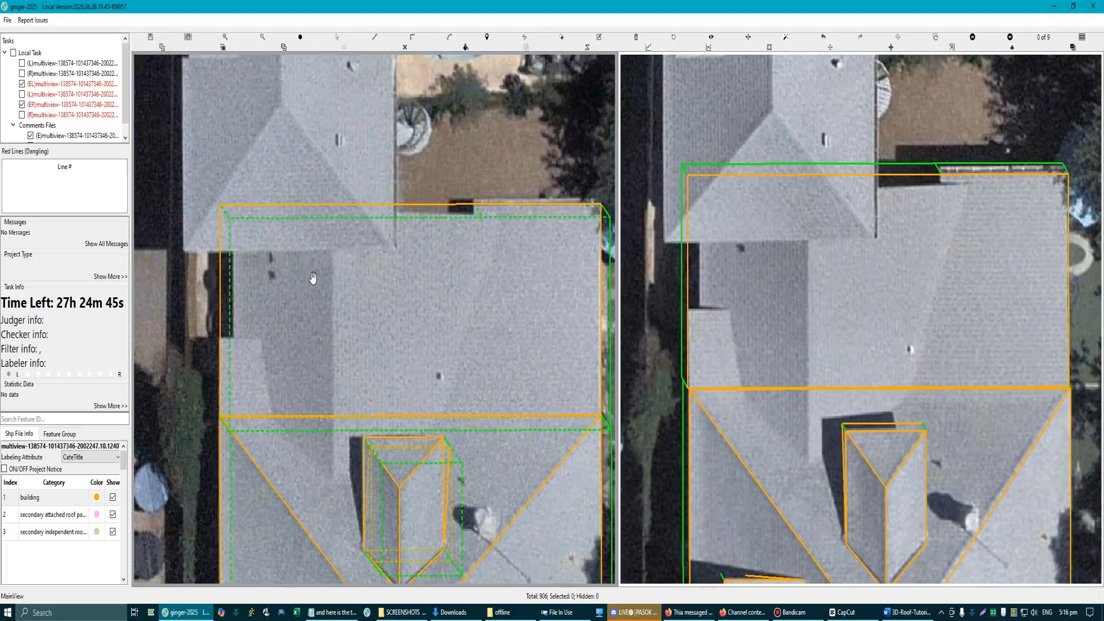
left_click(220, 339)
key("Escape")
left_click(425, 206)
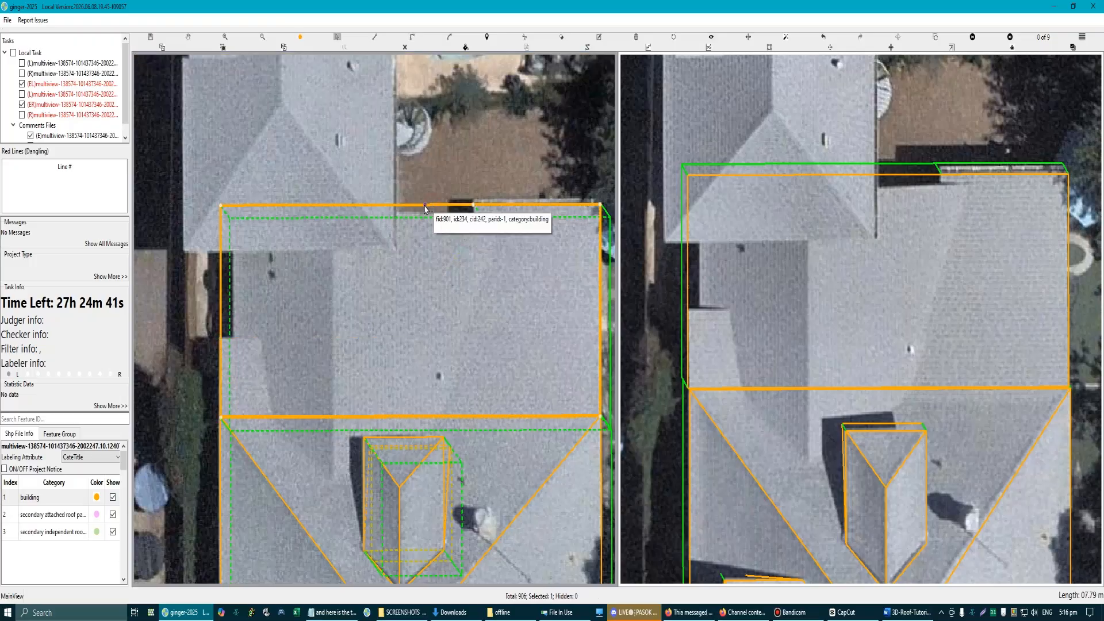
left_click_drag(425, 206, 394, 339)
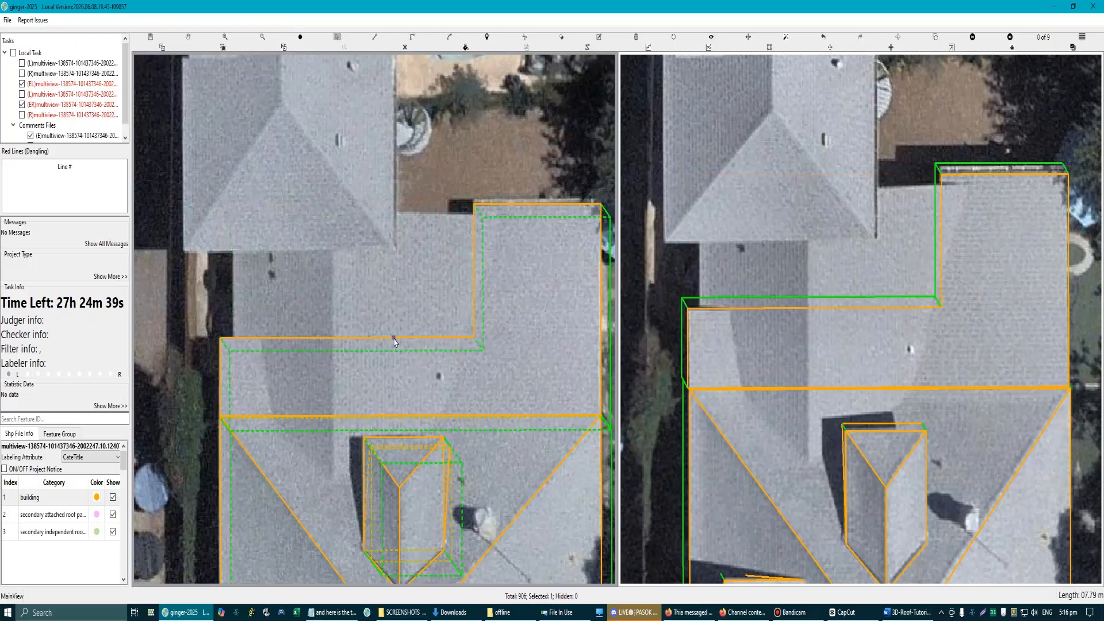
scroll(395, 348, "down", 3)
scroll(448, 276, "up", 2)
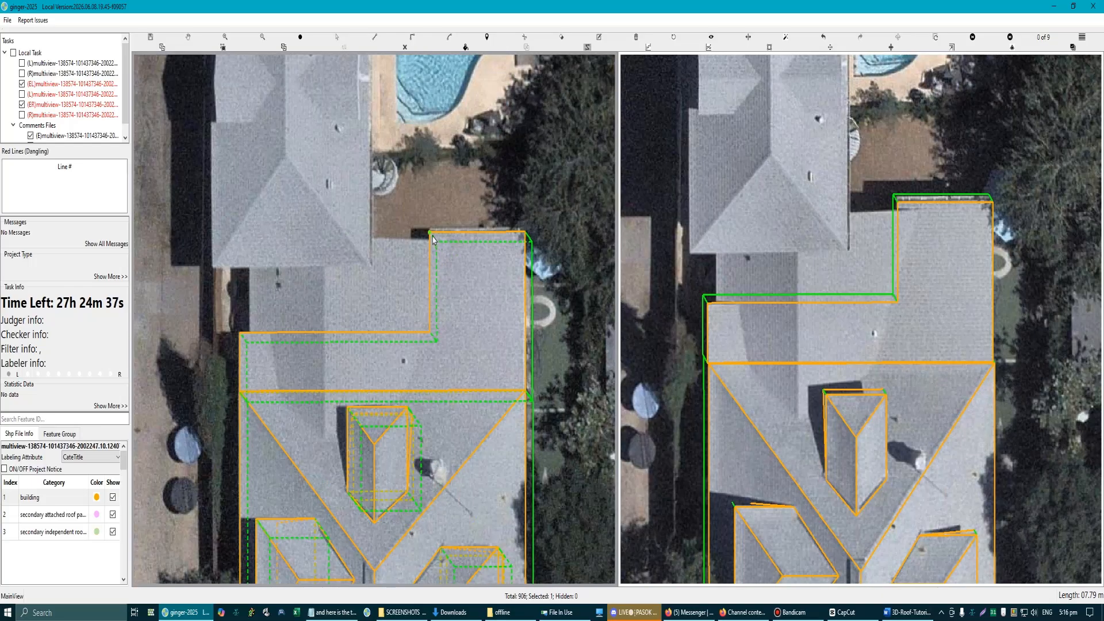
Step: Draw a separate rectangular roof piece filling the notch of the L-shaped section, using the step's corners
left_click(432, 235)
left_click(432, 338)
left_click(240, 335)
left_click(431, 236)
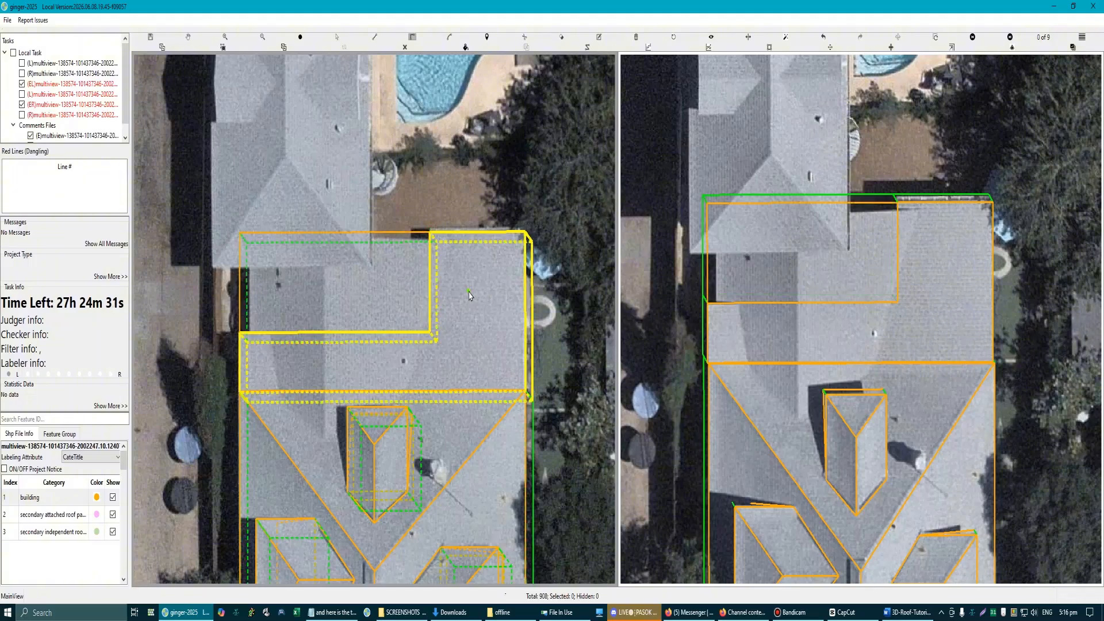
key("Escape")
Step: Orbit the model in 3D and draw a vertical line from the adjoining section's corner up to the main roof's eave corner
scroll(377, 319, "down", 1)
scroll(360, 366, "up", 1)
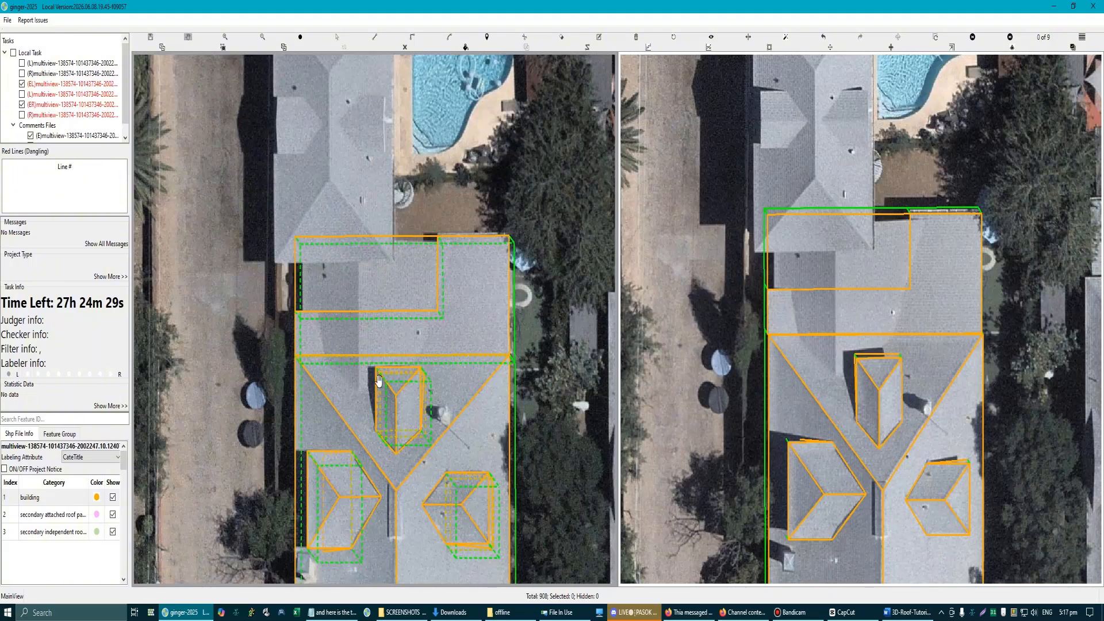
left_click_drag(305, 397, 353, 386)
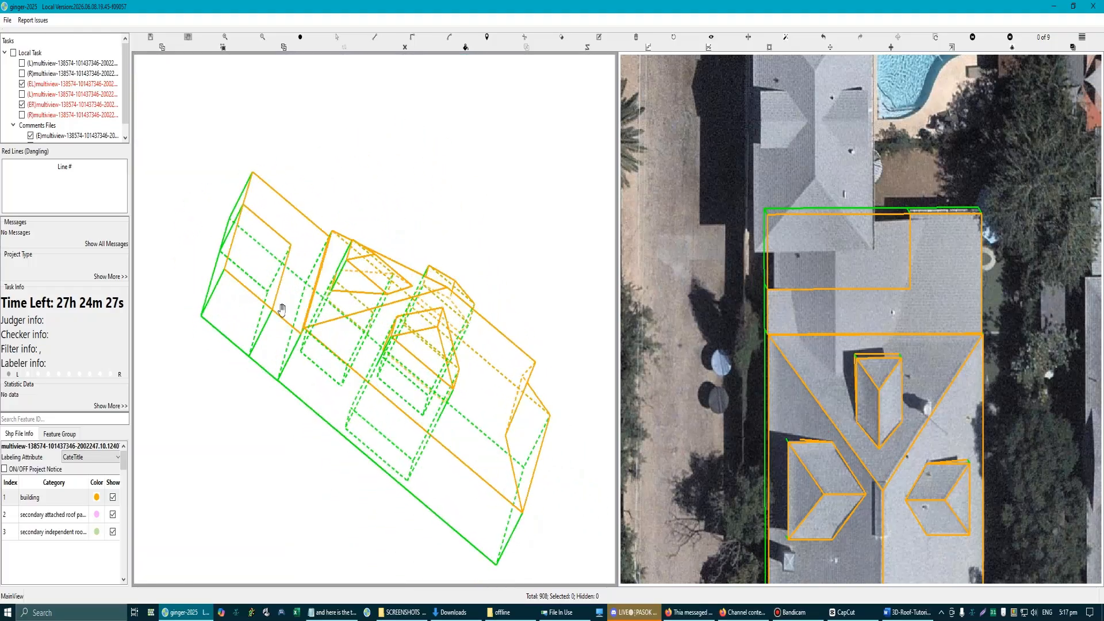
scroll(282, 310, "up", 5)
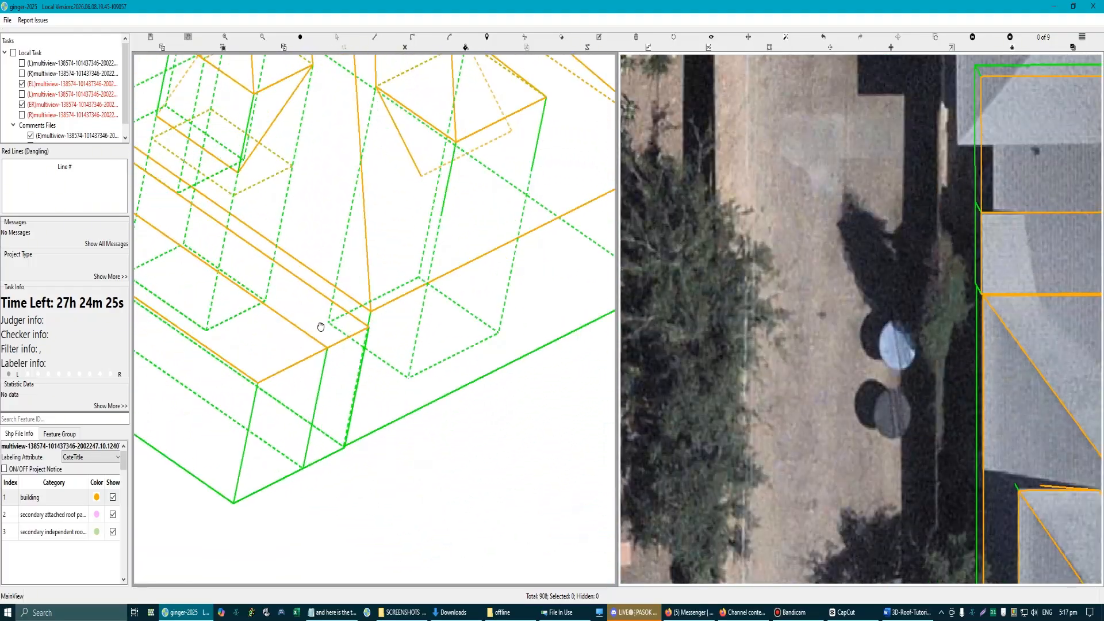
scroll(321, 327, "down", 5)
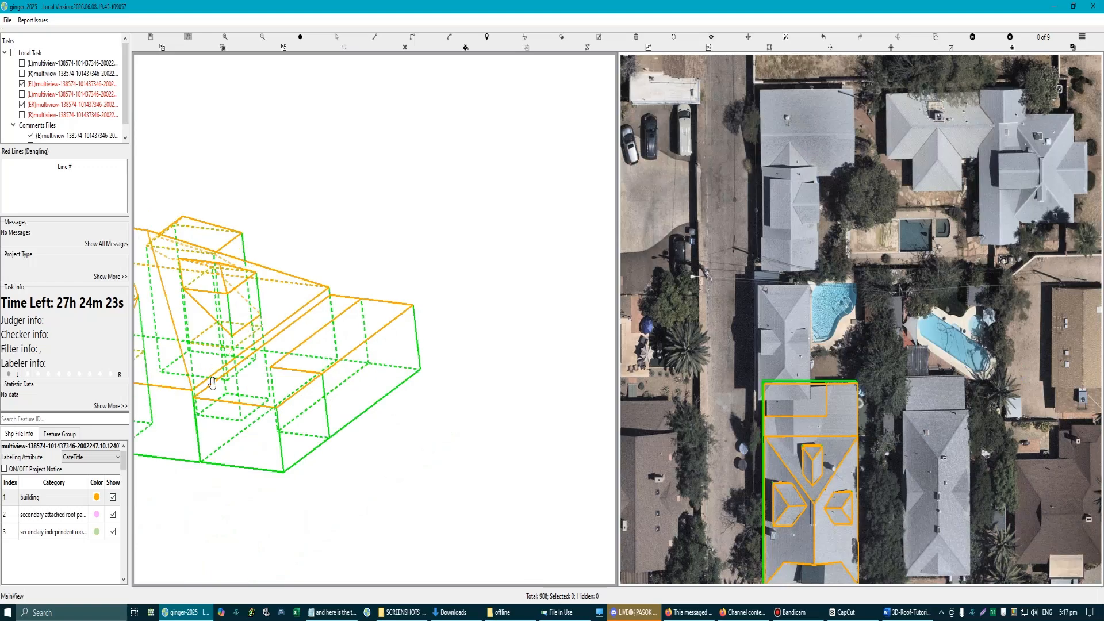
scroll(212, 383, "up", 6)
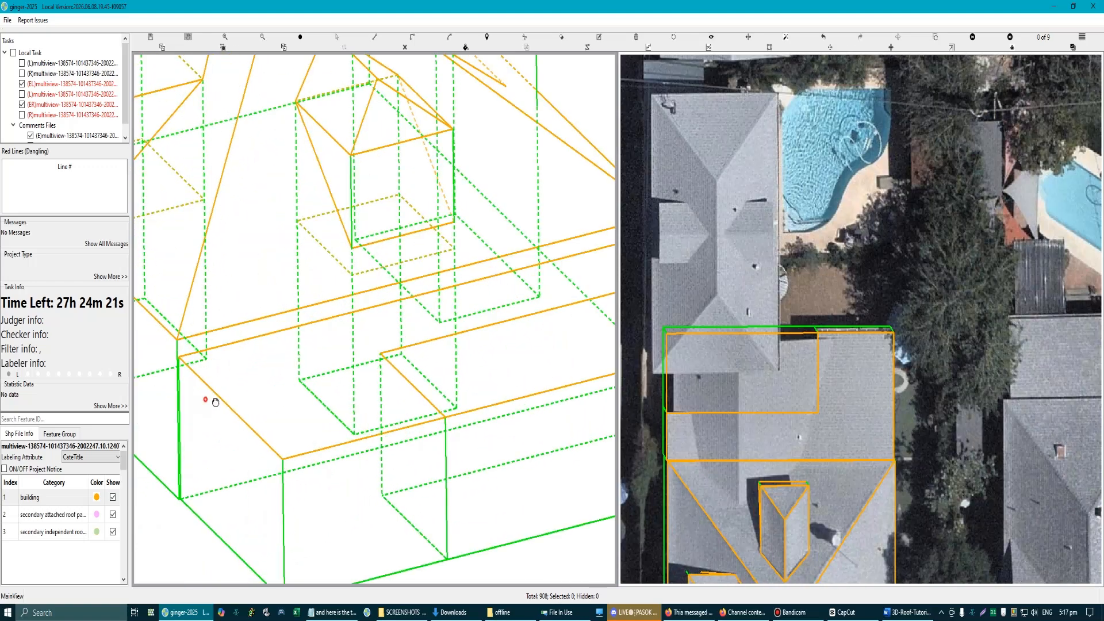
scroll(216, 402, "up", 3)
scroll(363, 471, "up", 5)
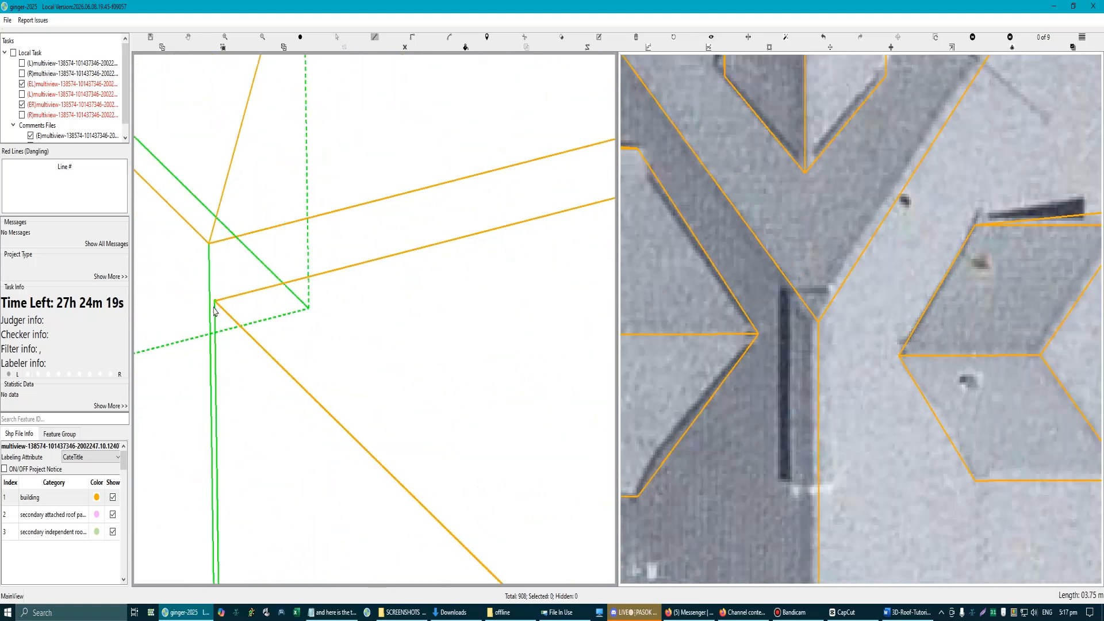
left_click(218, 310)
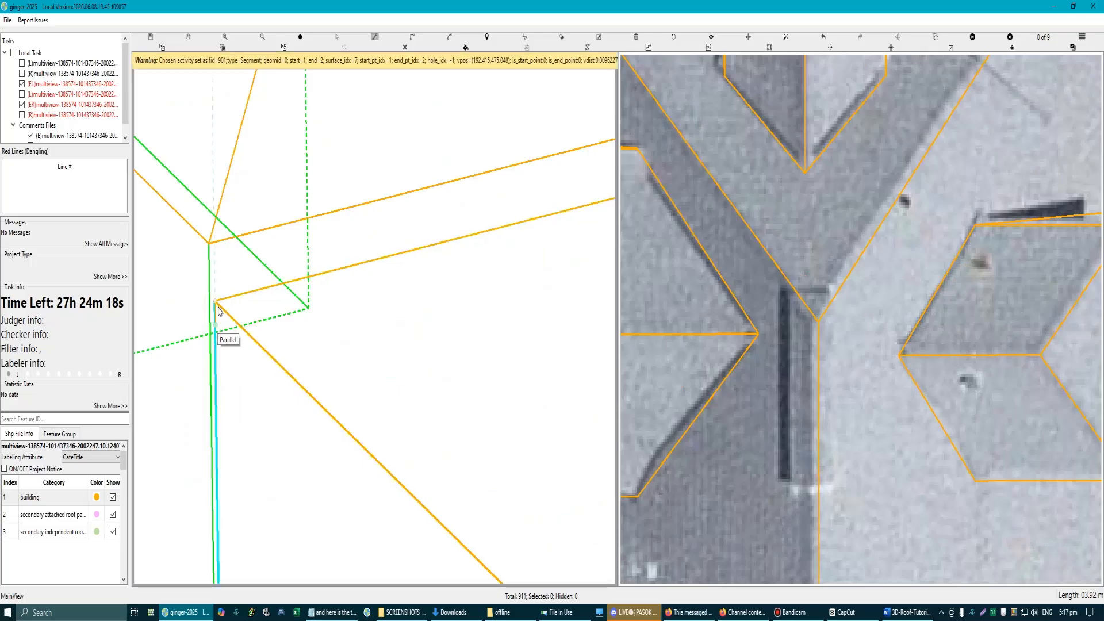
left_click(216, 245)
right_click(231, 298)
Step: At the opposite end, draw a vertical line up from the adjoining section's inner corner and a short line linking it to the main eave corner
scroll(230, 326, "down", 6)
left_click_drag(529, 284, 352, 296)
left_click_drag(445, 275, 363, 285)
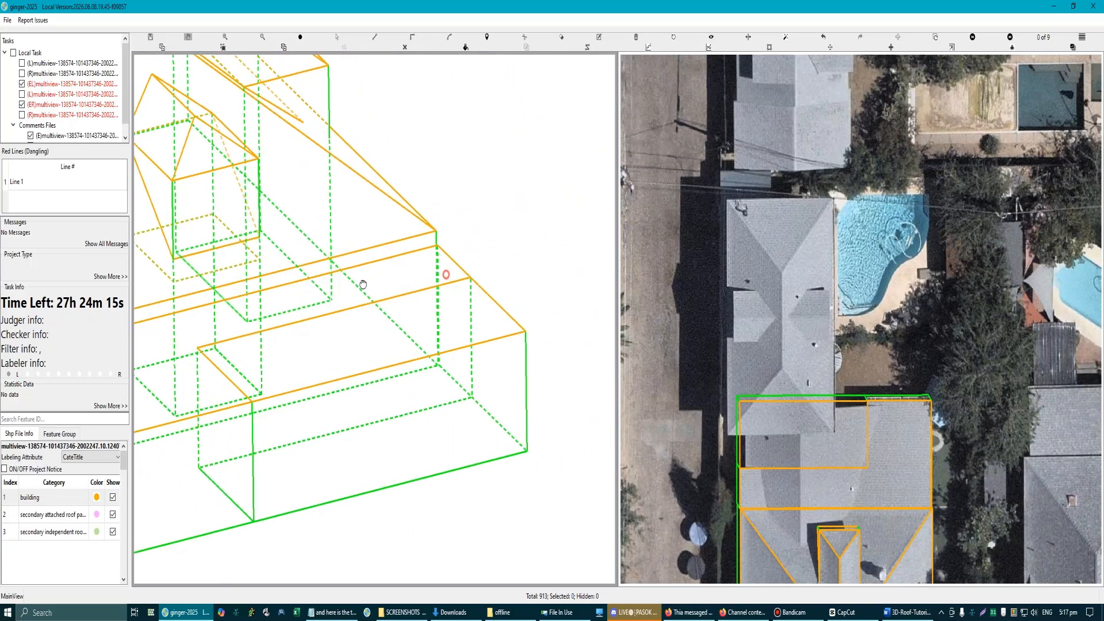
scroll(439, 290, "up", 3)
scroll(374, 339, "up", 5)
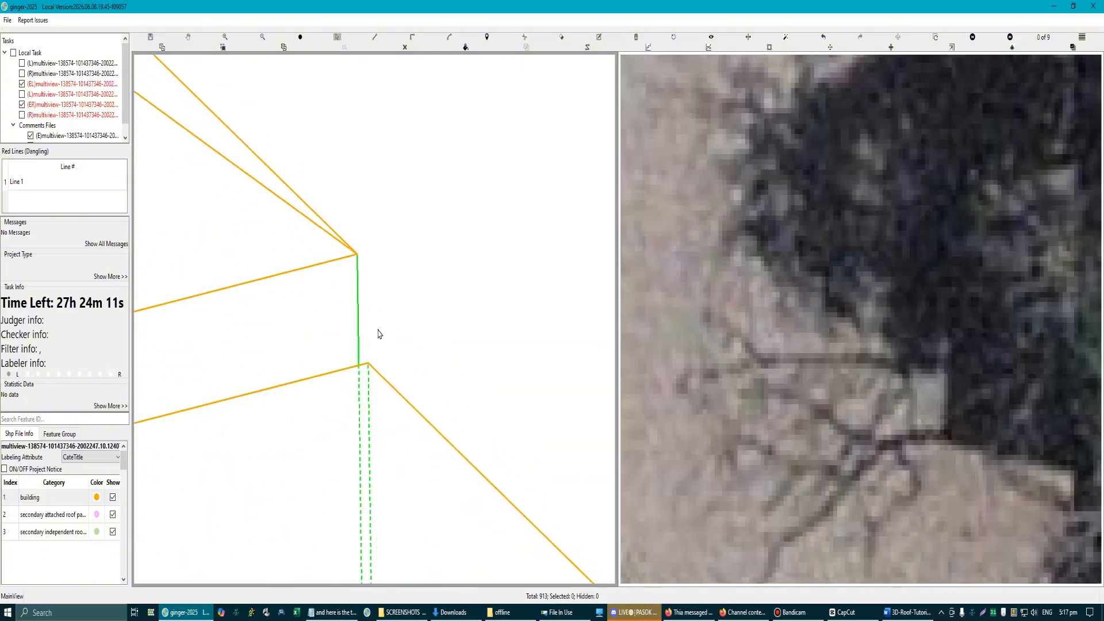
left_click(367, 363)
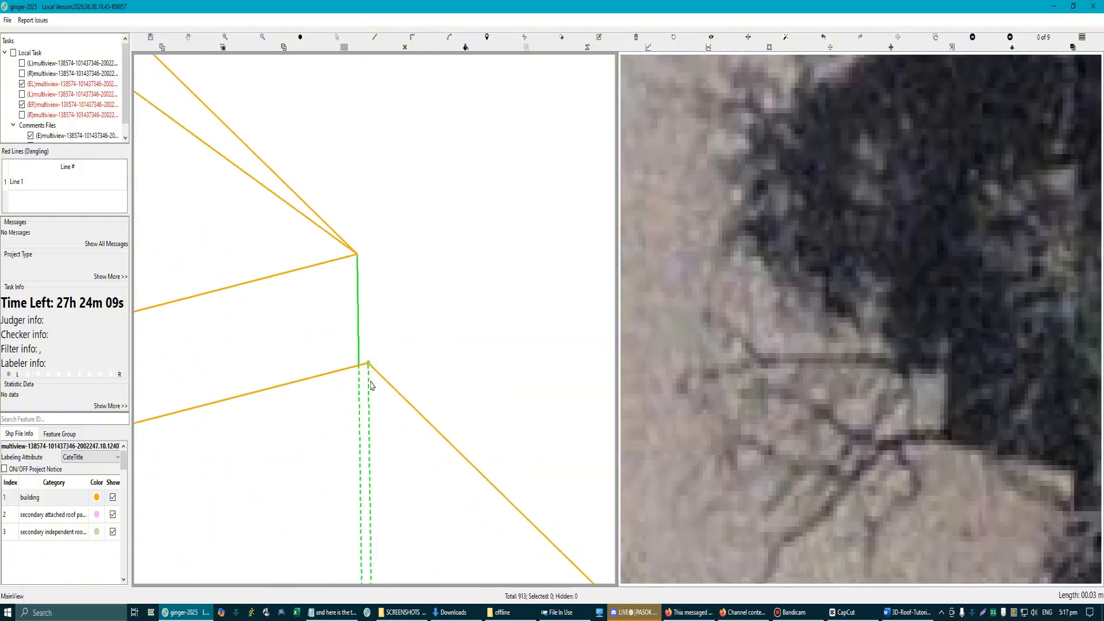
left_click(366, 181)
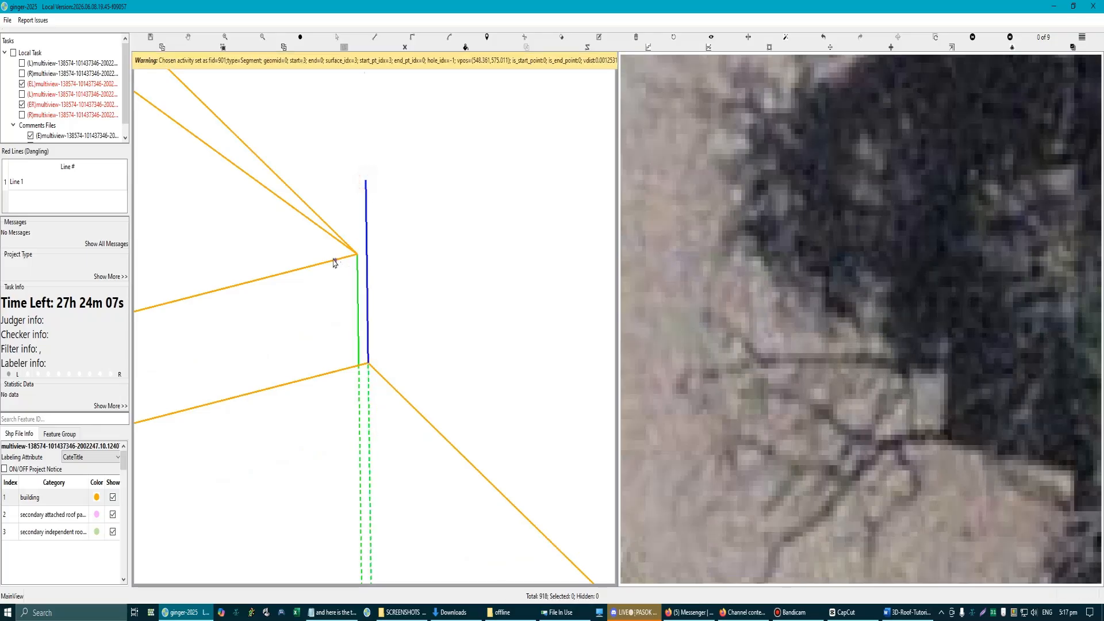
left_click(357, 255)
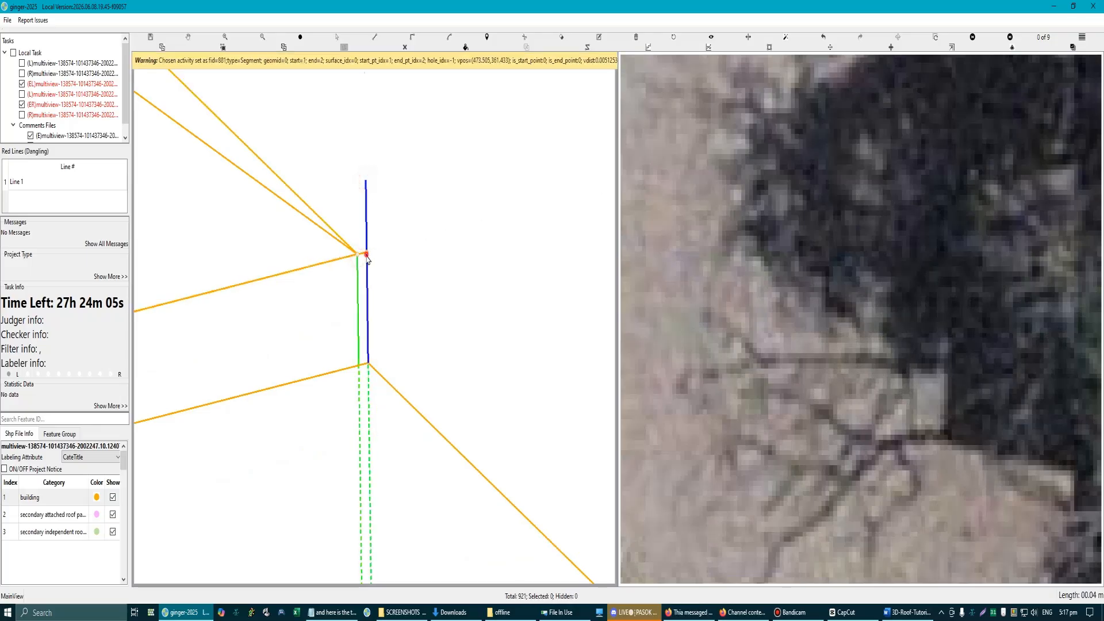
left_click(367, 253)
Step: Draw a sloping line from the adjoining section's outer corner up to where the short connector meets the vertical line
scroll(372, 316, "down", 3)
scroll(371, 316, "down", 3)
left_click_drag(471, 407, 414, 326)
key("l")
left_click(480, 413)
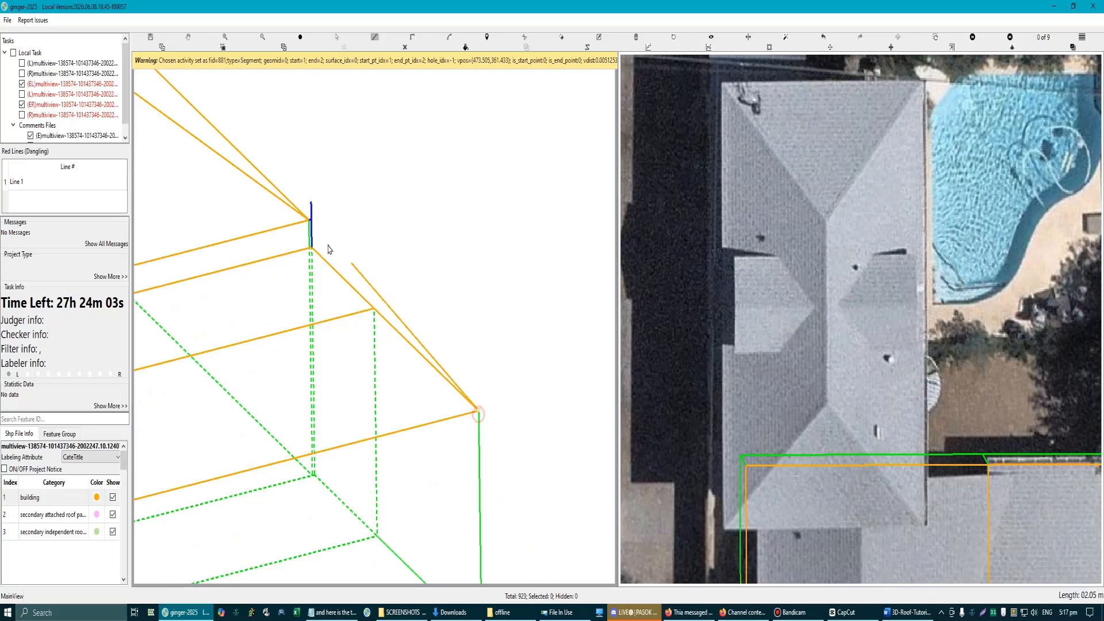
scroll(320, 242, "up", 4)
left_click(298, 255)
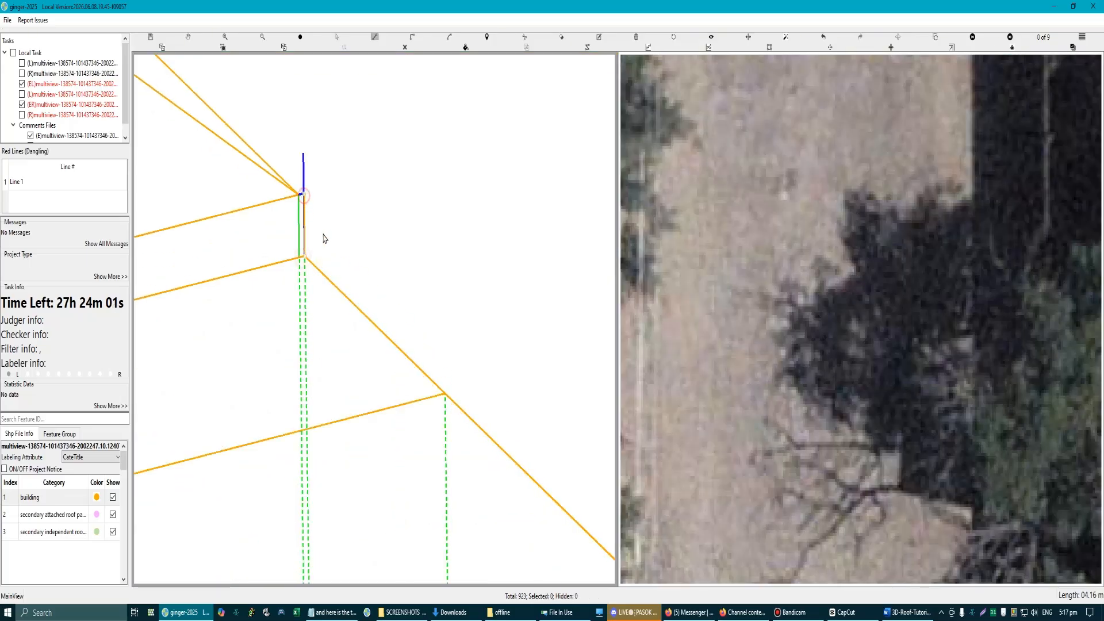
Step: Draw the long upper line along the main roof's eave between both sloping edges, closing a sloped roof plane over the adjoining section
scroll(323, 239, "down", 2)
left_click_drag(403, 356, 493, 325)
scroll(530, 390, "down", 3)
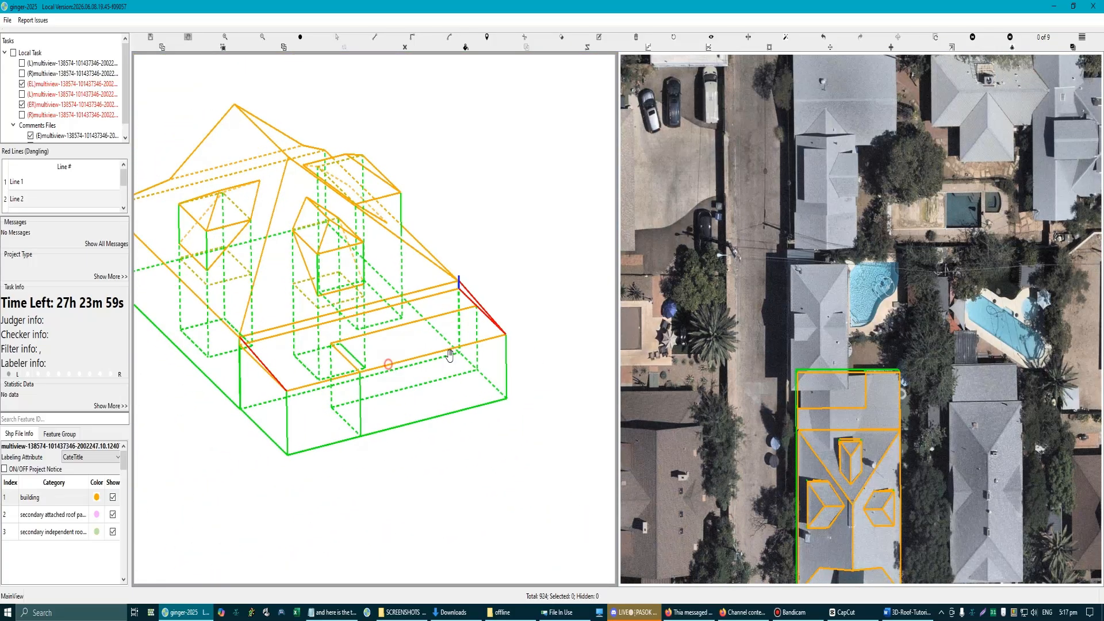
key("l")
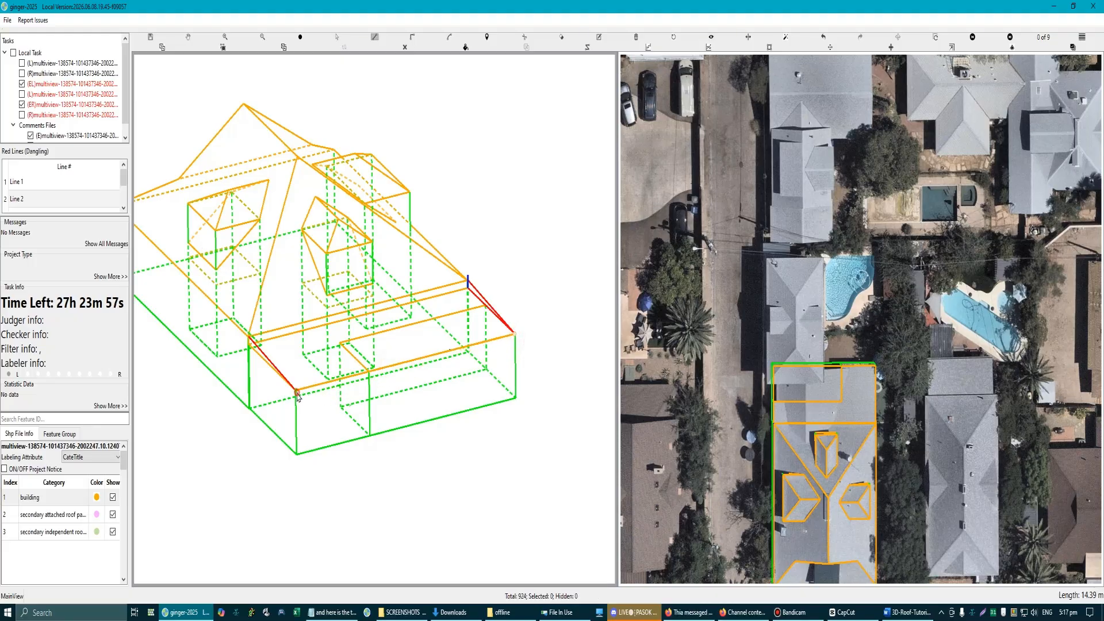
scroll(297, 396, "up", 2)
scroll(289, 374, "up", 2)
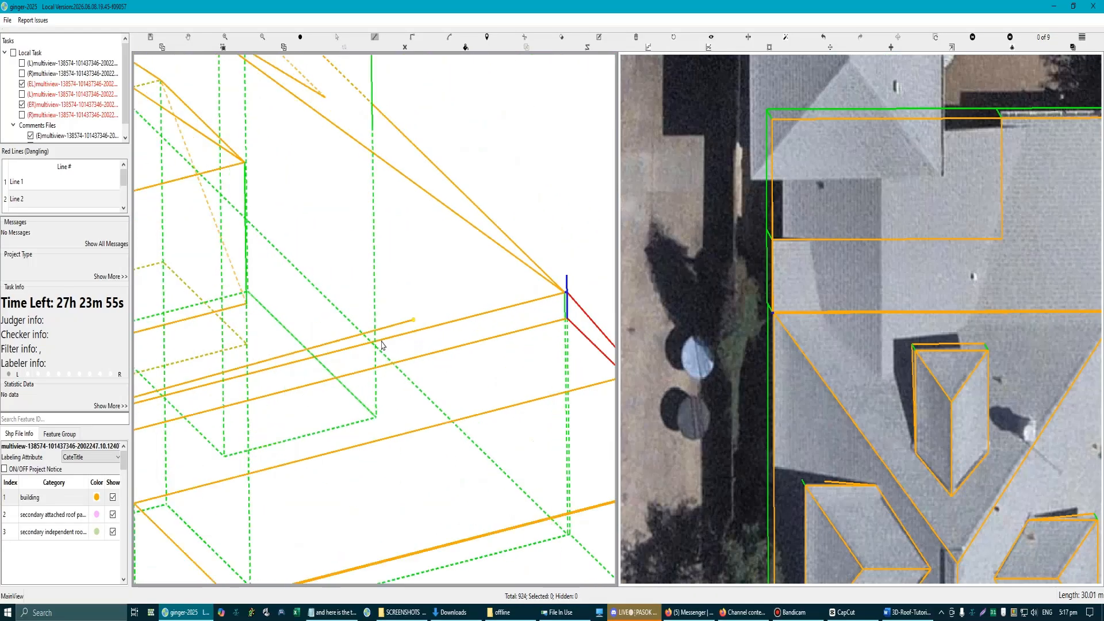
left_click_drag(147, 419, 501, 337)
scroll(287, 386, "up", 1)
left_click_drag(141, 420, 363, 371)
scroll(345, 398, "up", 1)
left_click(364, 372)
scroll(364, 373, "down", 2)
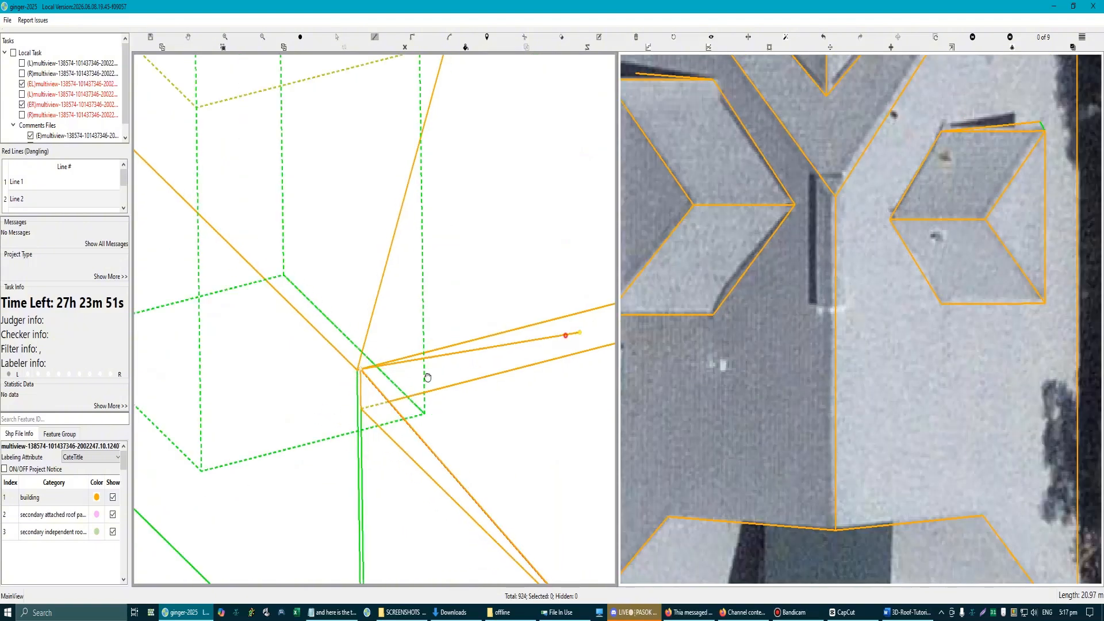
left_click_drag(579, 334, 143, 418)
left_click_drag(596, 301, 155, 405)
left_click_drag(450, 326, 357, 348)
scroll(314, 355, "up", 3)
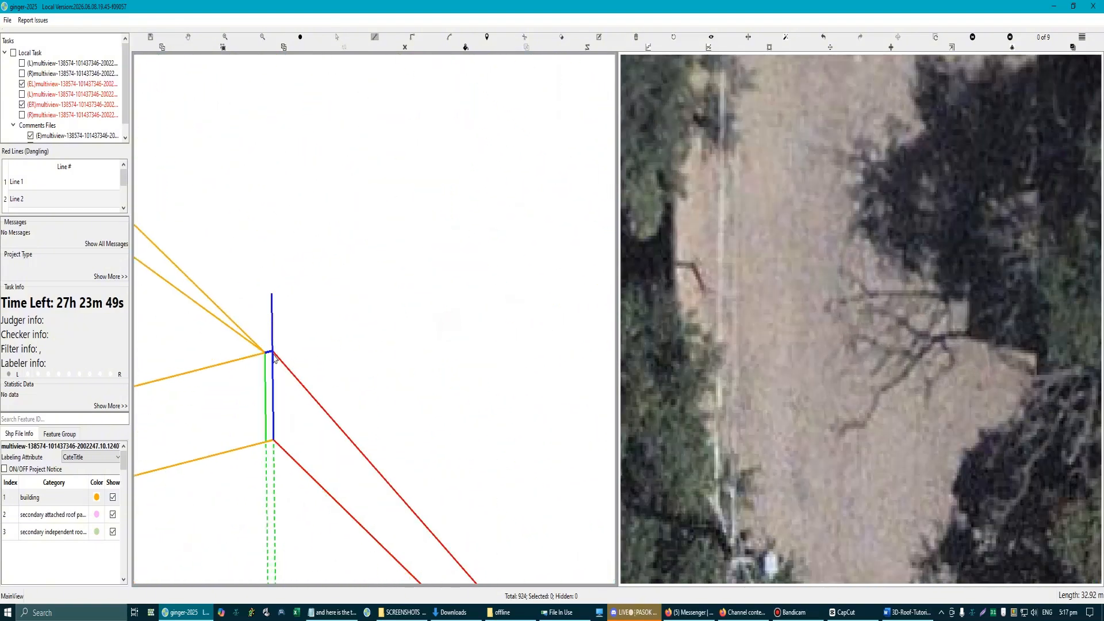
left_click(272, 350)
right_click(323, 389)
Step: Return to the paired aerial views, select the new sloped roof plane and hide it
scroll(323, 392, "down", 2)
scroll(325, 396, "down", 5)
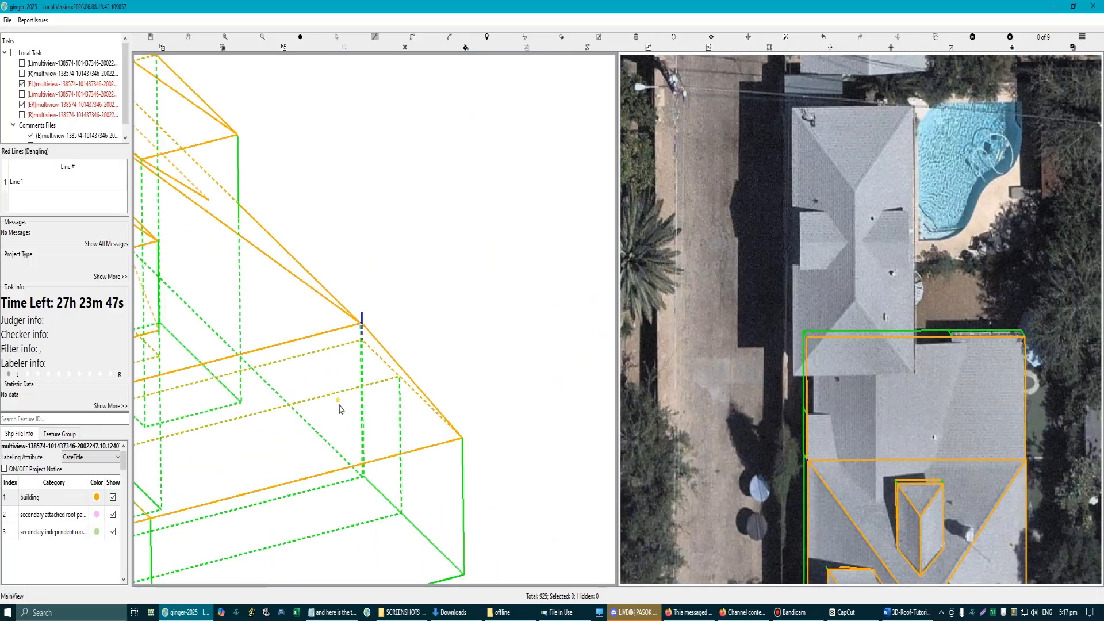
scroll(364, 340, "down", 3)
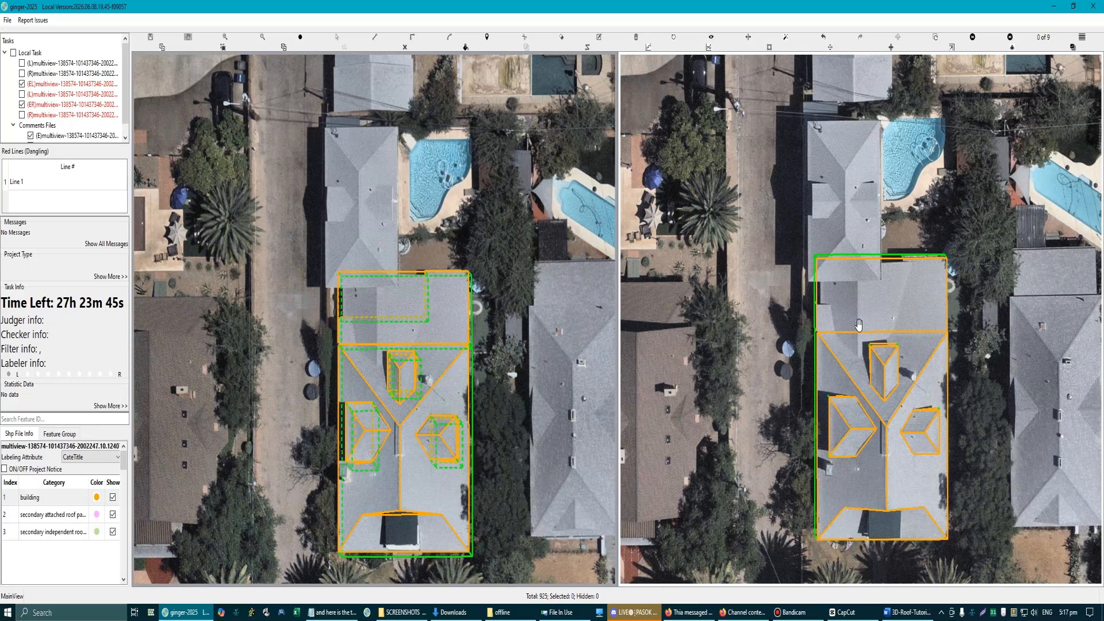
scroll(882, 290, "up", 2)
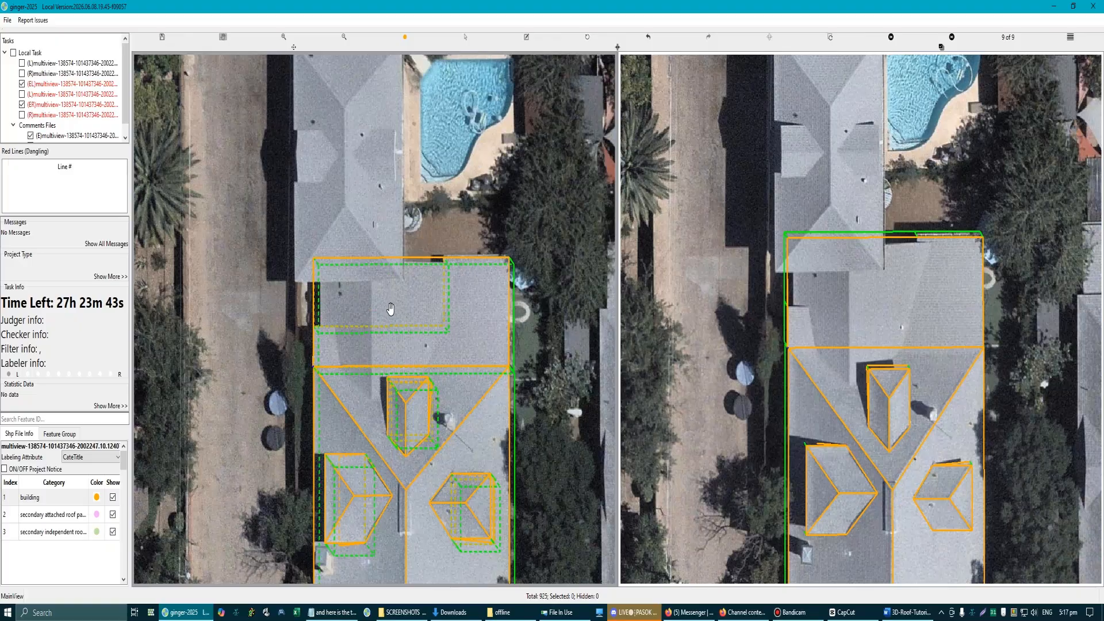
scroll(397, 301, "up", 2)
key("Escape")
left_click(420, 272)
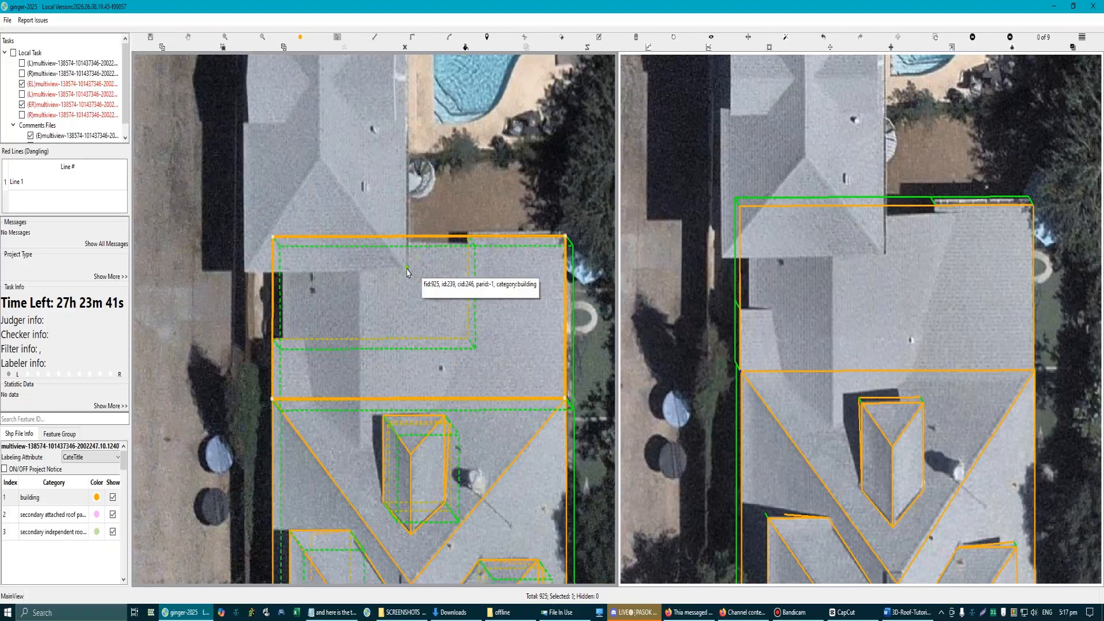
key("h")
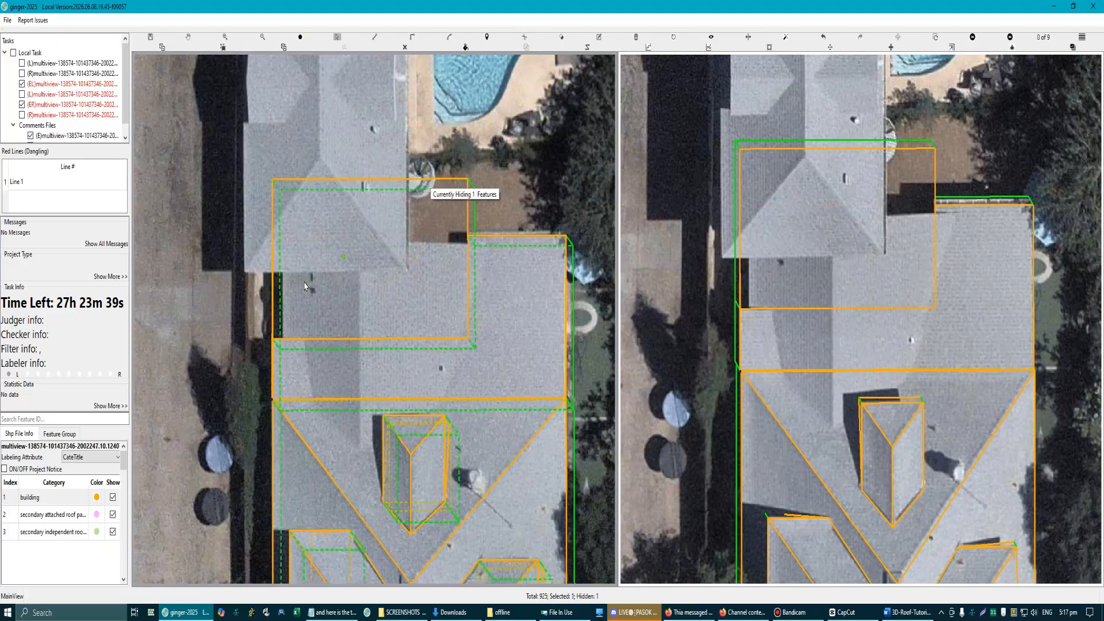
Step: Extend the notch piece's outer side beyond the adjoining section's edge and show the hidden sloped plane again
left_click_drag(273, 254, 225, 256)
key("ctrl+z")
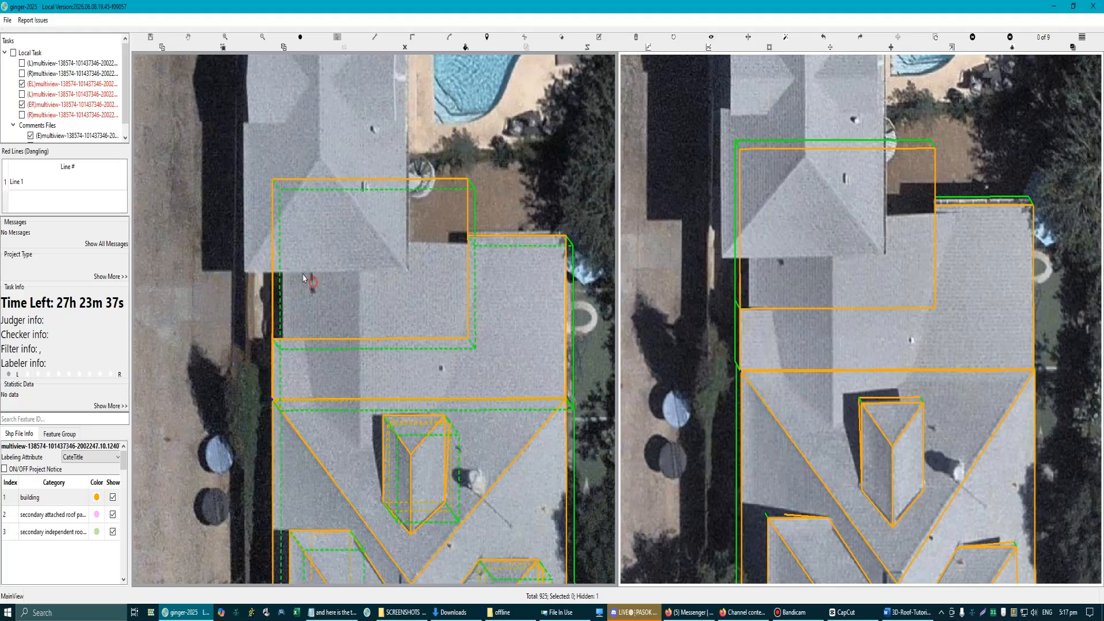
left_click(300, 272)
left_click_drag(275, 226, 241, 227)
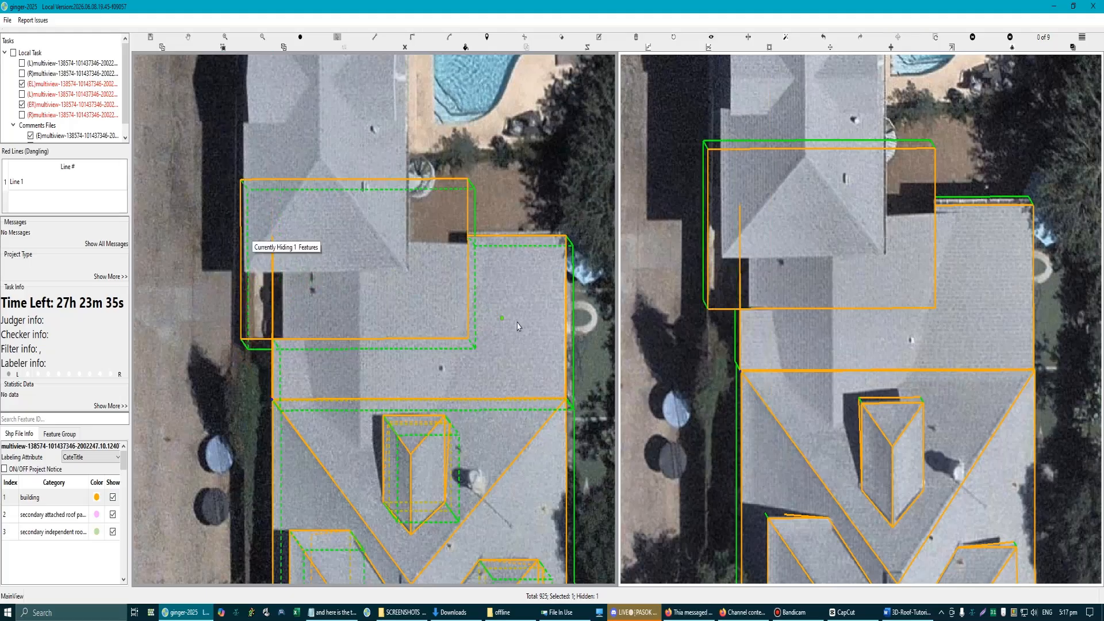
key("h")
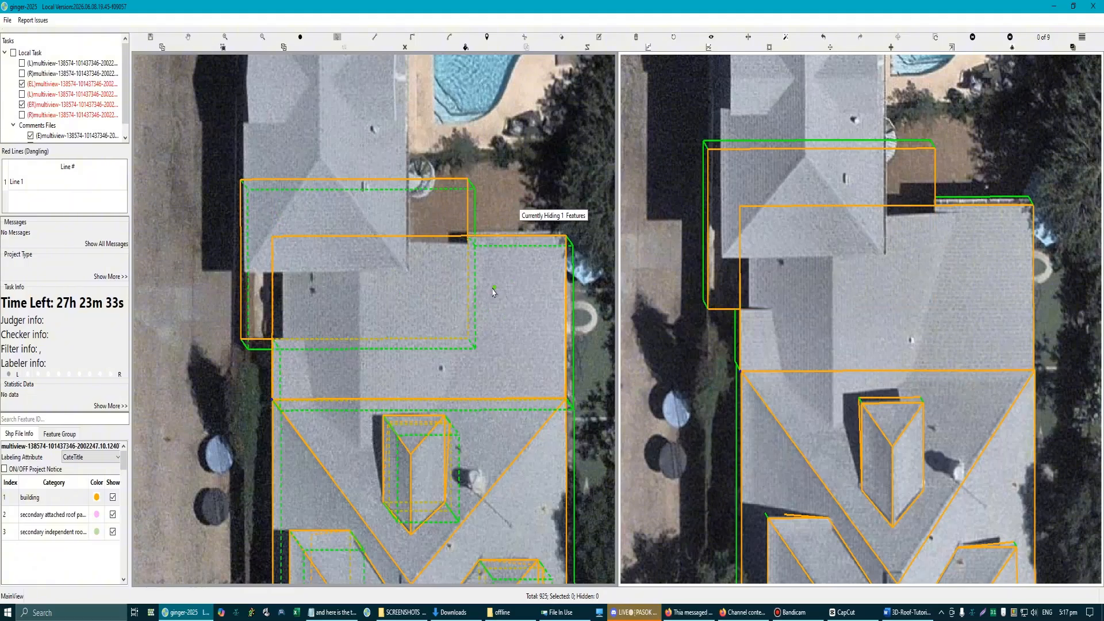
Step: Try to lower the notch piece below the sloped roof plane
scroll(368, 276, "down", 1)
scroll(366, 275, "up", 1)
left_click(375, 275)
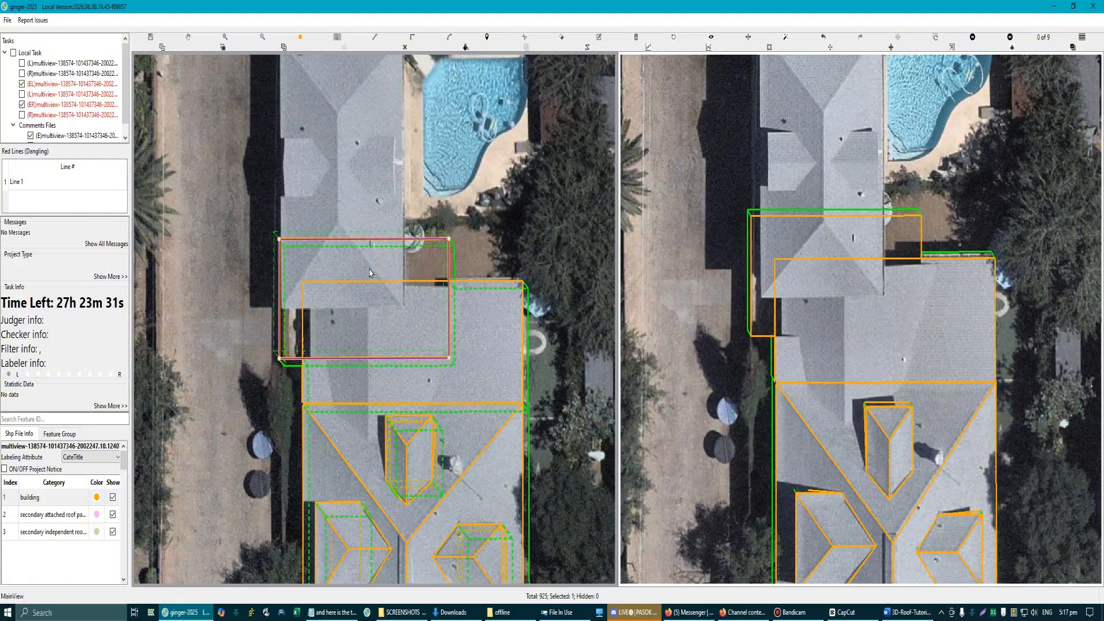
left_click_drag(376, 275, 401, 295)
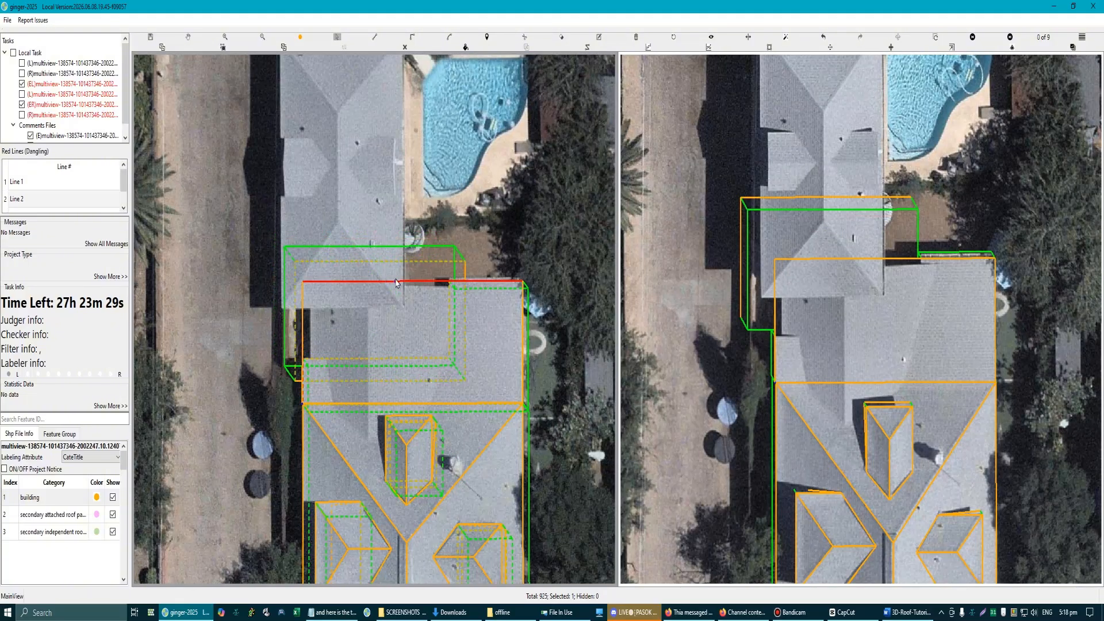
scroll(395, 282, "up", 1)
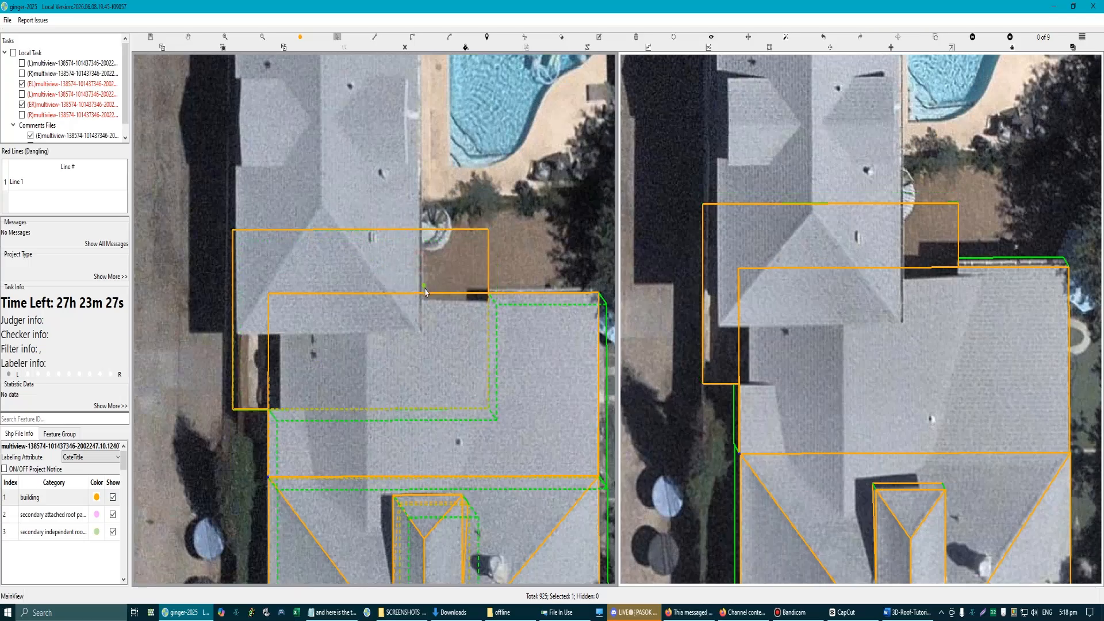
scroll(423, 293, "down", 2)
scroll(417, 285, "up", 1)
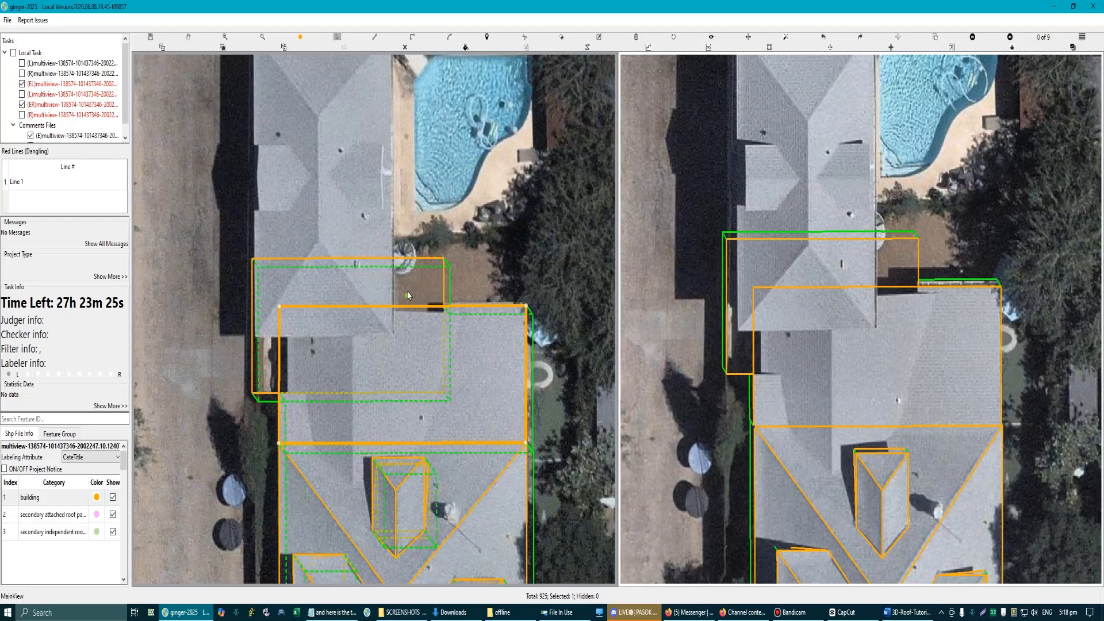
Step: Raise the notch piece above the sloped roof plane and cut the plane along the piece's outline
left_click_drag(416, 282, 391, 289)
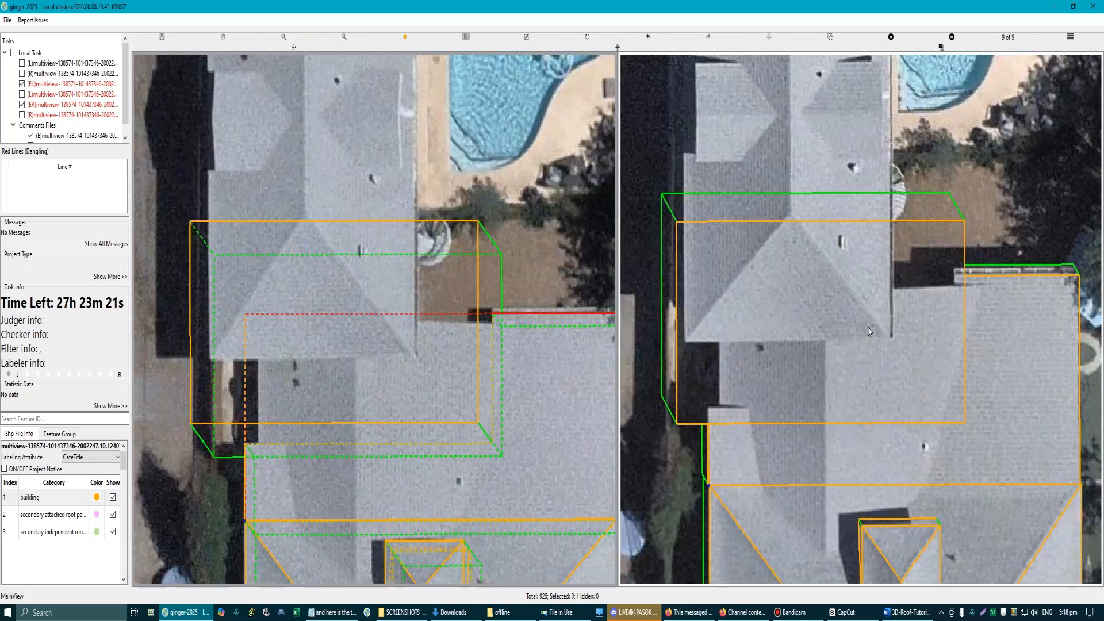
scroll(836, 304, "up", 1)
left_click(864, 292)
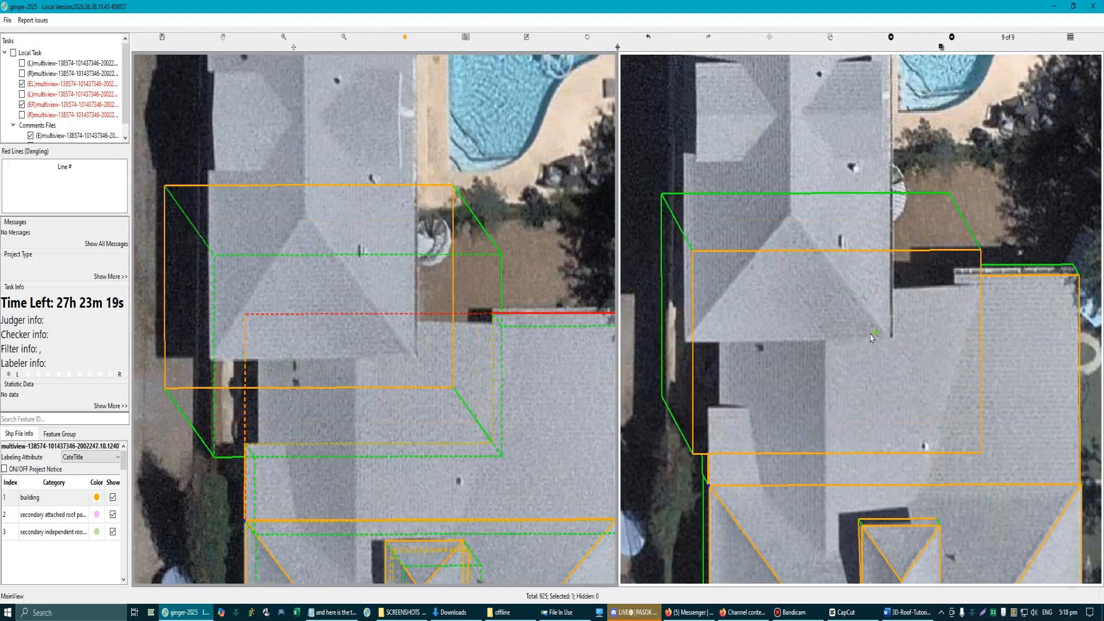
scroll(876, 340, "down", 2)
left_click_drag(252, 257, 473, 436)
key("Escape")
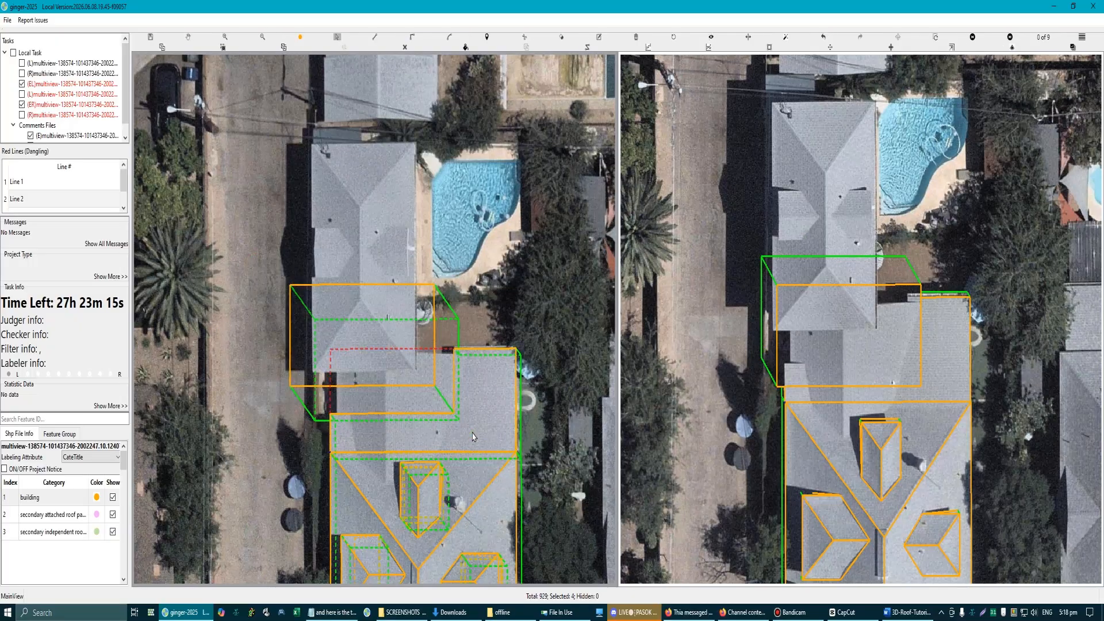
Step: Delete the leftover notch piece so the sloped roof plane keeps only its L-shaped outline
scroll(405, 327, "up", 1)
left_click(409, 311)
key("Delete")
scroll(431, 367, "up", 1)
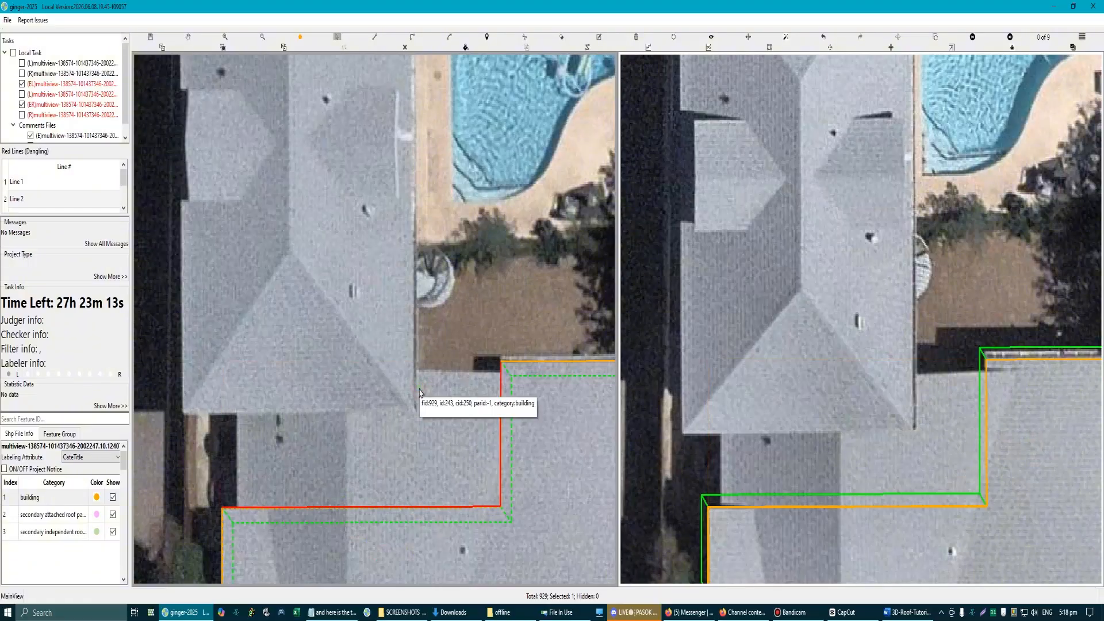
scroll(420, 396, "down", 2)
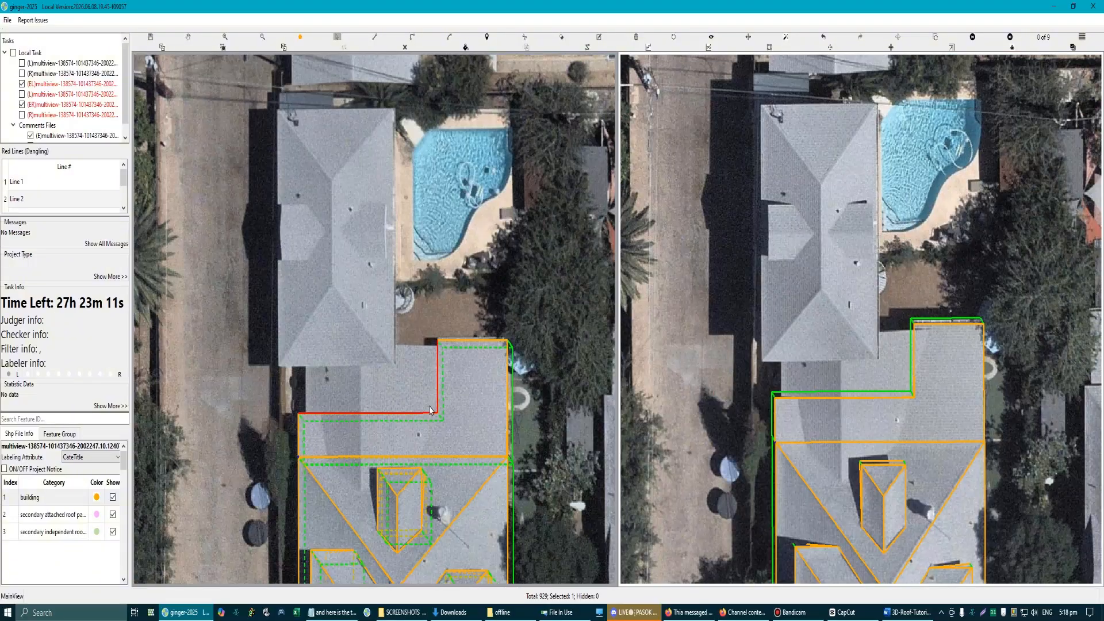
scroll(403, 379, "down", 1)
scroll(400, 373, "up", 2)
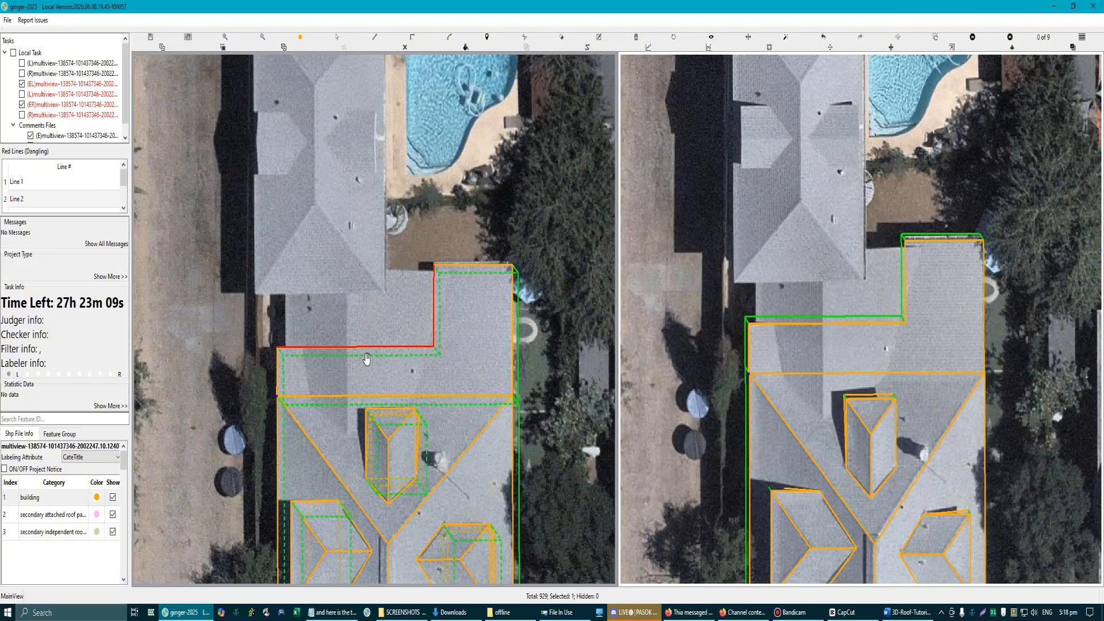
scroll(371, 356, "down", 1)
scroll(381, 350, "up", 1)
Step: In 3D, draw lines along the section's short notch edge and up to the sloped plane's corner, closing the triangular gap
left_click_drag(335, 349, 413, 333)
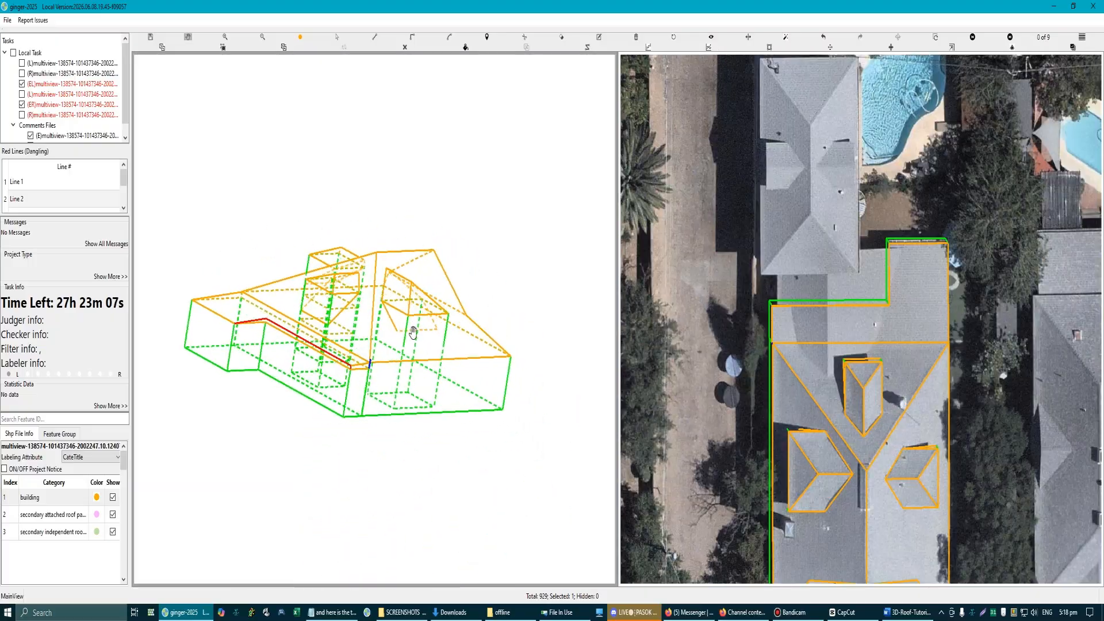
scroll(250, 322, "up", 5)
key("l")
left_click(171, 331)
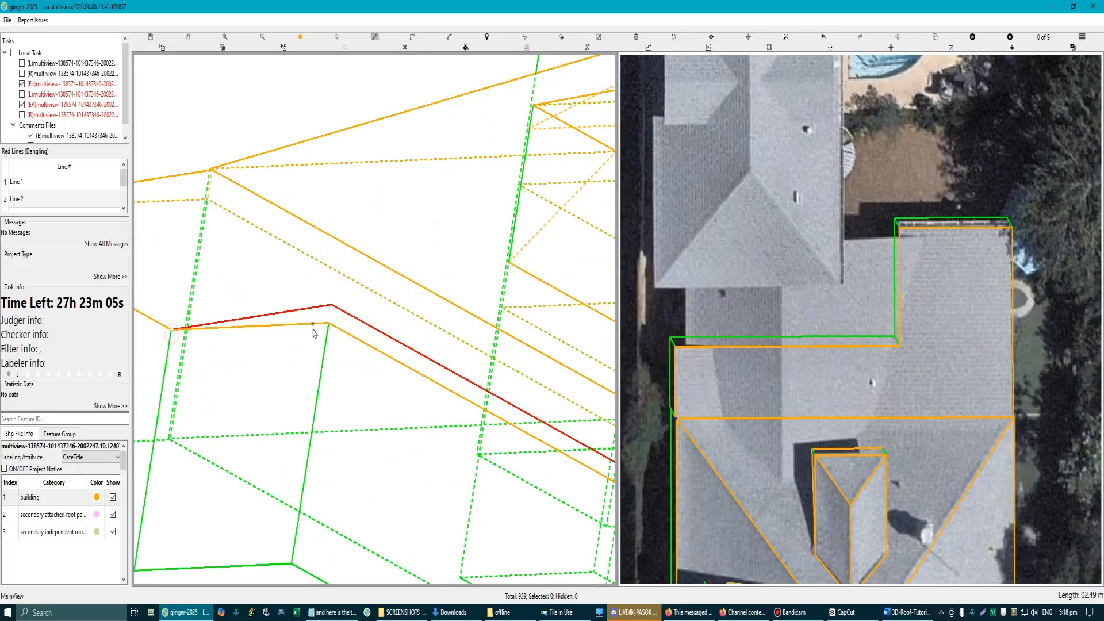
left_click(329, 323)
left_click(331, 304)
scroll(332, 306, "down", 3)
key("Escape")
Step: Draw a closed outline between the flat section's long notch edge and the sloped plane's edge, filling the vertical gap between them
left_click_drag(581, 409, 444, 368)
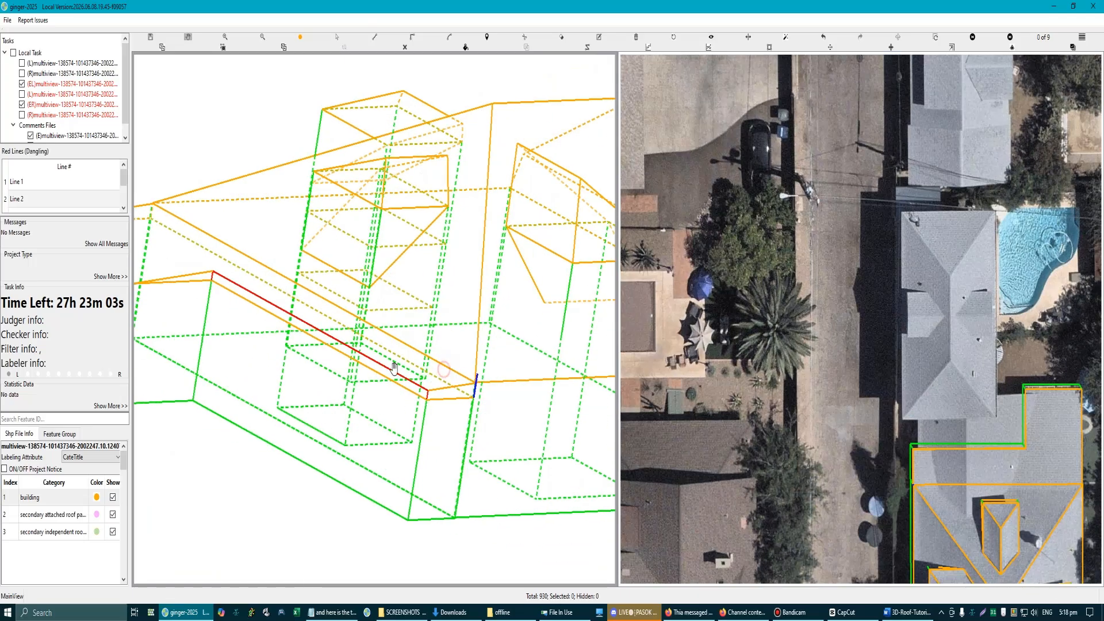
scroll(394, 367, "up", 3)
key("l")
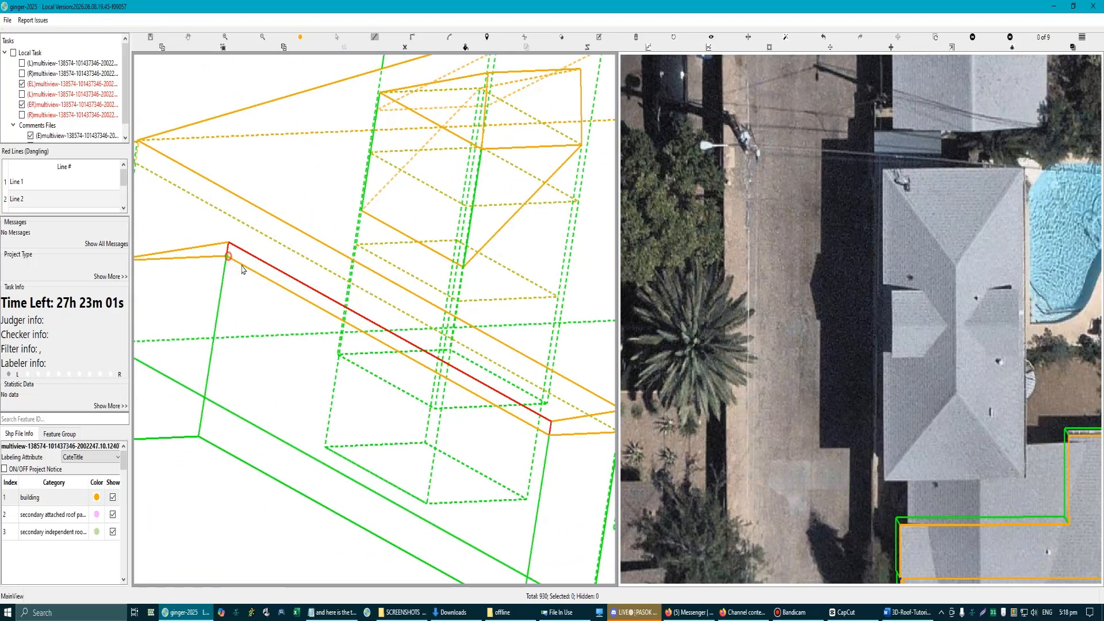
left_click(550, 424)
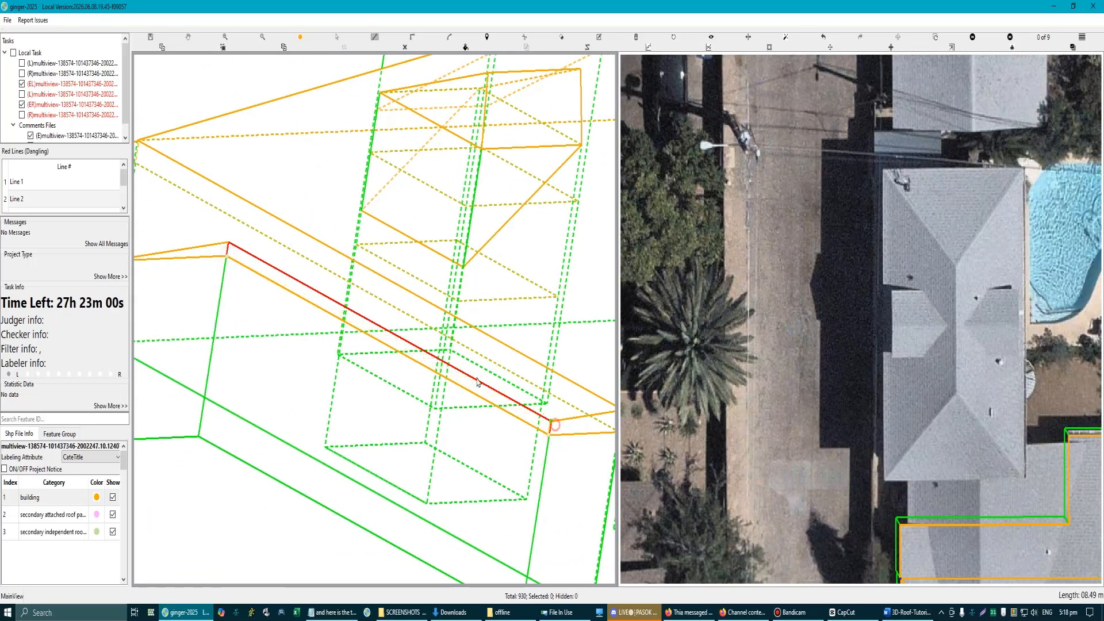
left_click(228, 249)
scroll(374, 377, "down", 3)
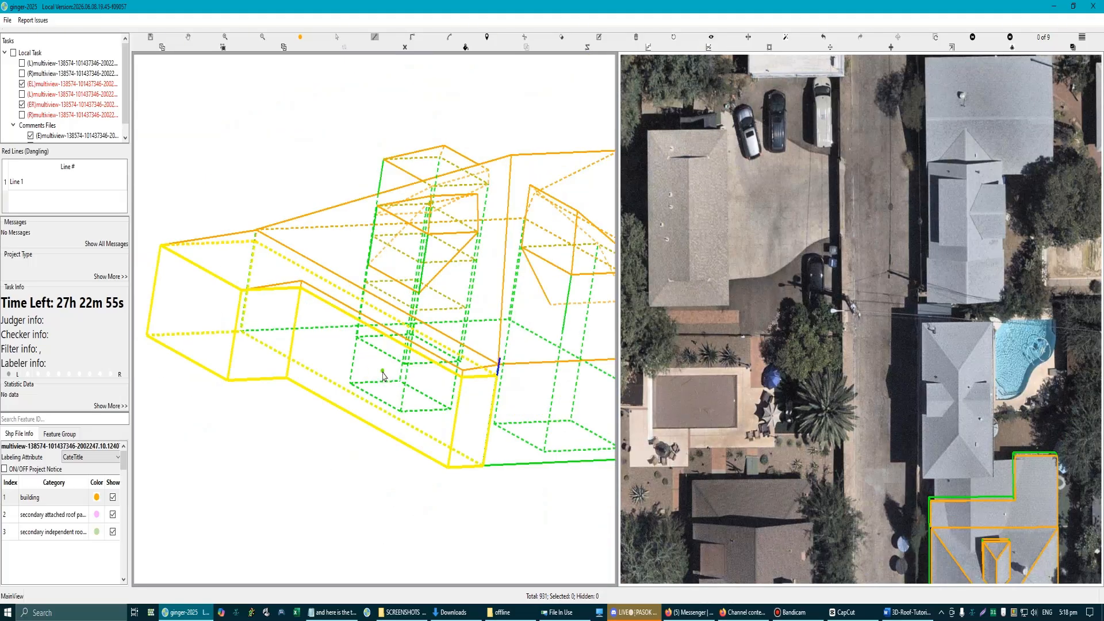
scroll(383, 377, "down", 3)
left_click(392, 379)
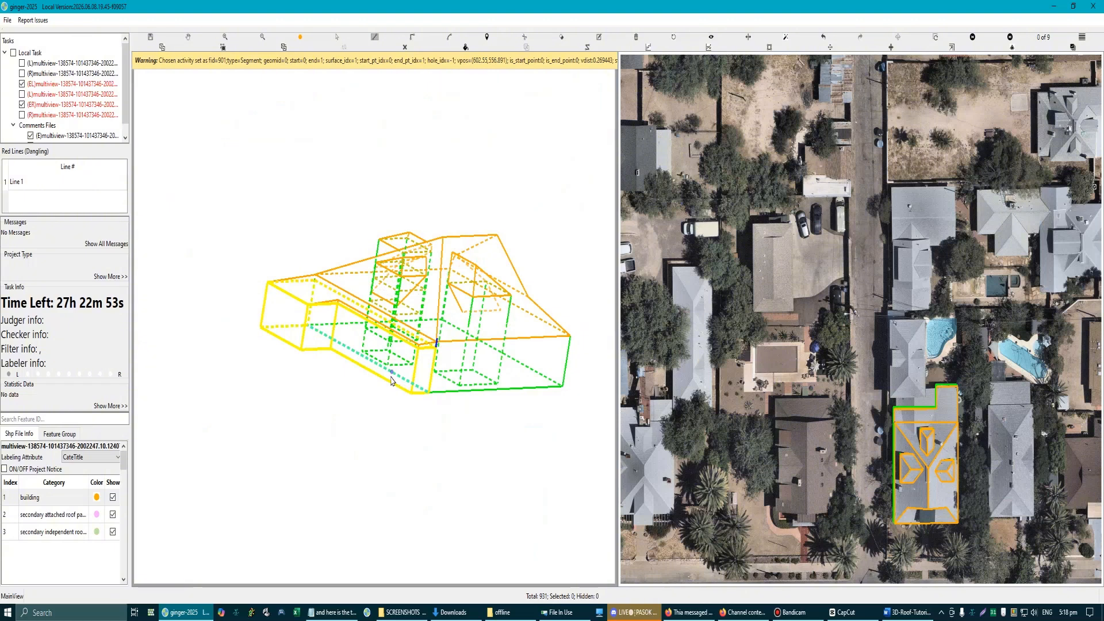
key("Escape")
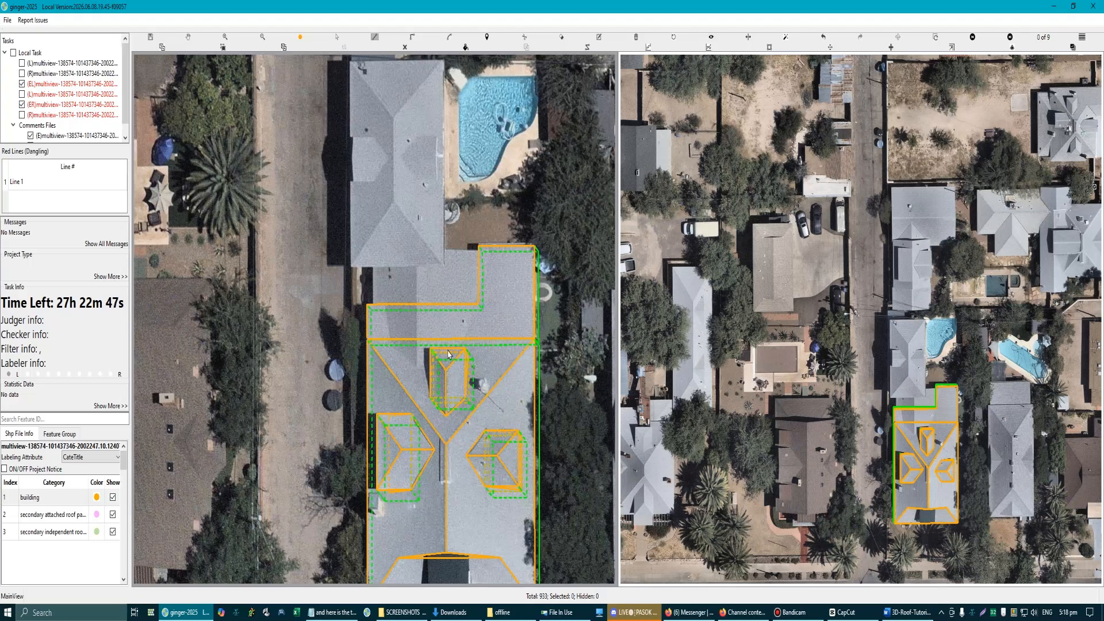
Step: Examine the unlabelled lower roof area beside the L-shaped plane's notch in both views
key("space")
scroll(496, 390, "up", 2)
scroll(512, 403, "down", 1)
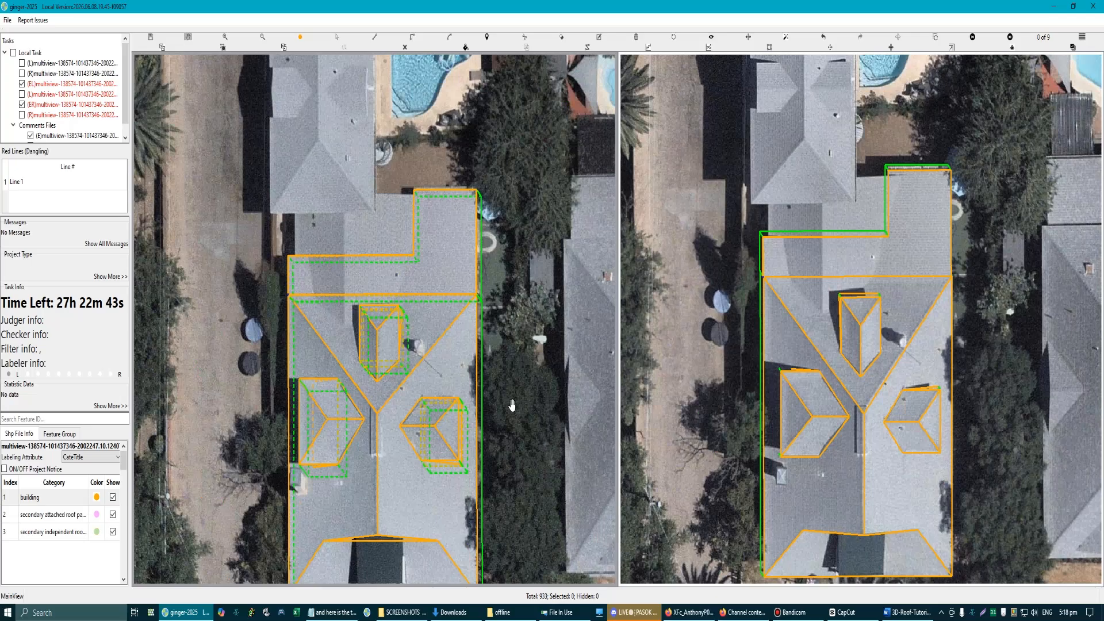
left_click_drag(466, 362, 490, 335)
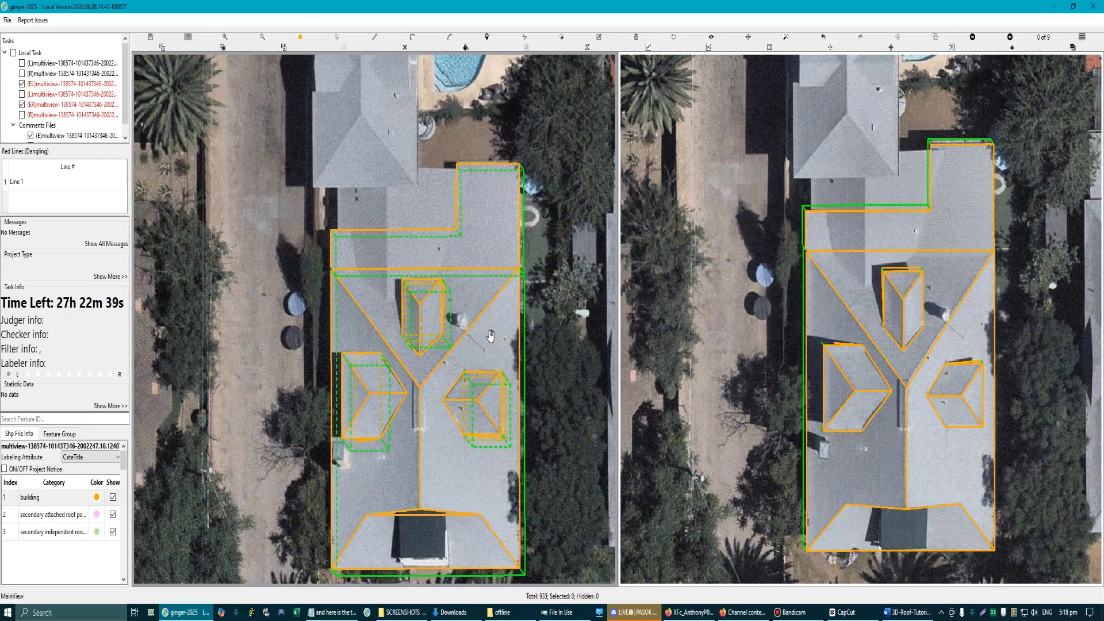
scroll(385, 169, "up", 1)
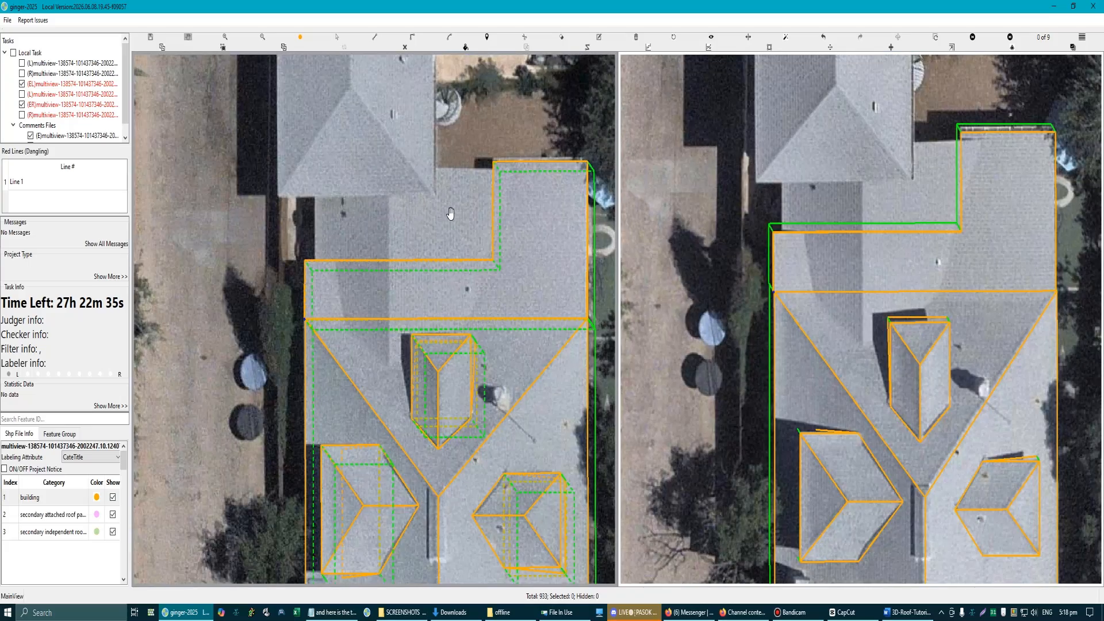
scroll(392, 276, "down", 2)
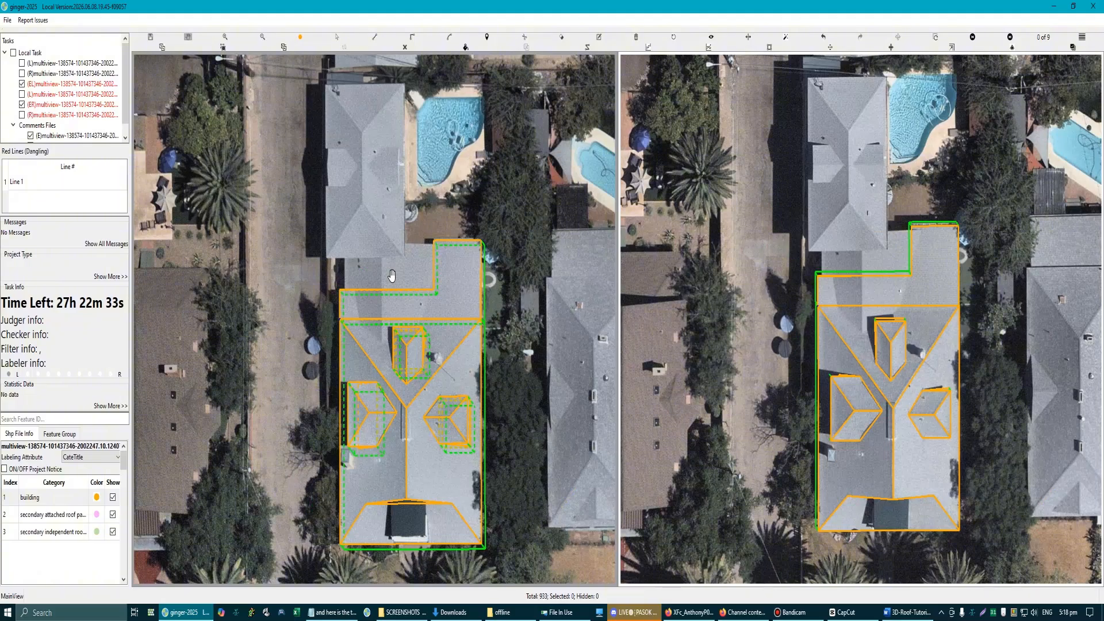
scroll(371, 265, "up", 2)
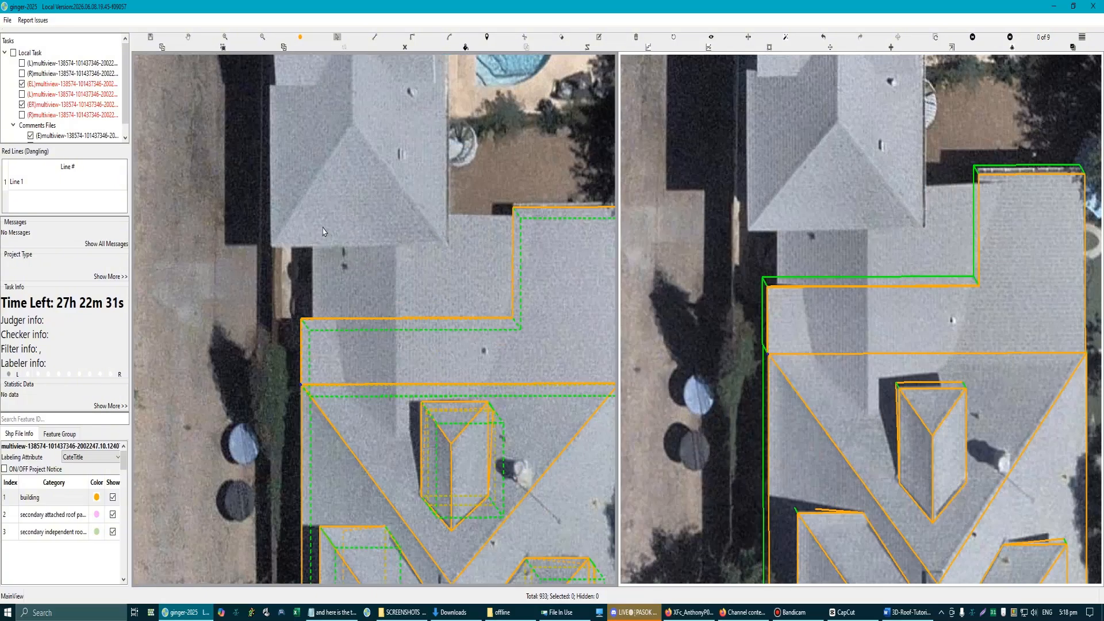
left_click(550, 212)
key("Escape")
key("d")
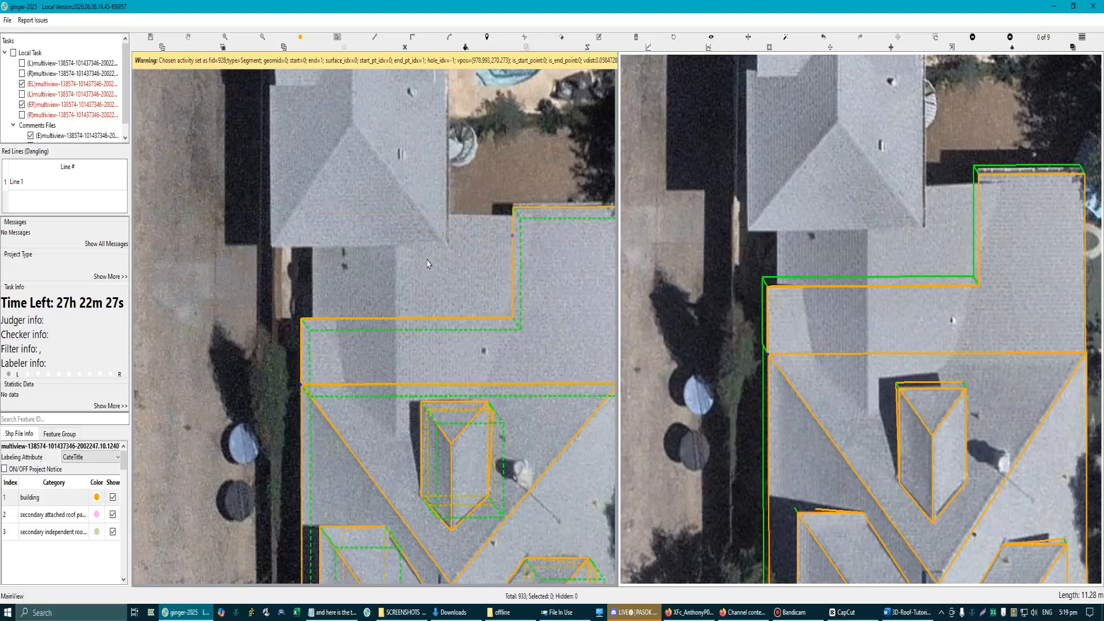
left_click(312, 214)
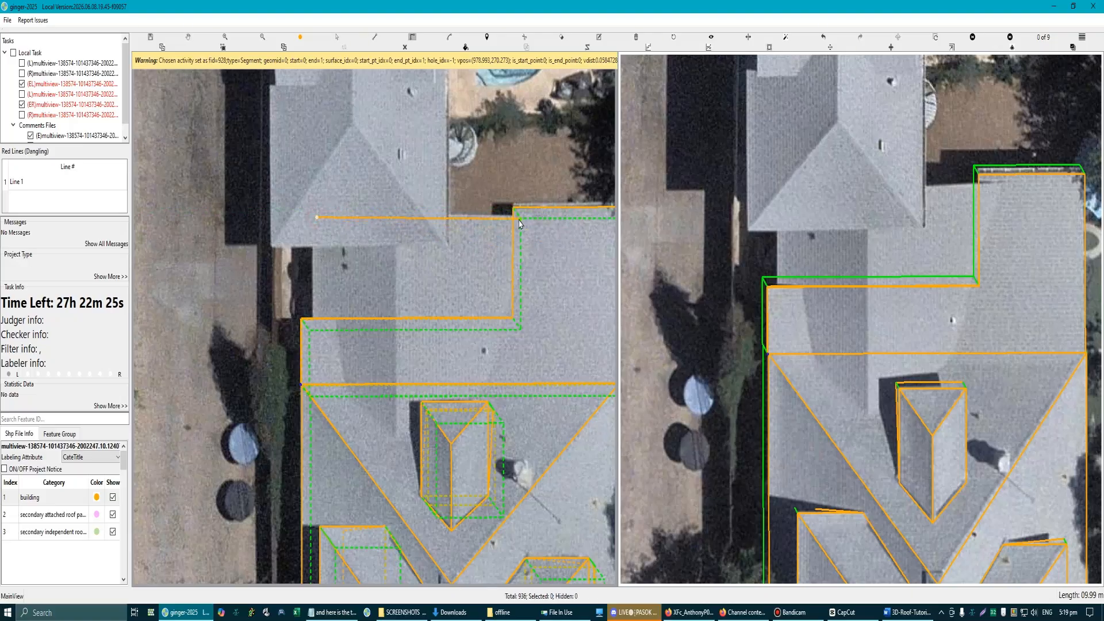
scroll(538, 217, "up", 3)
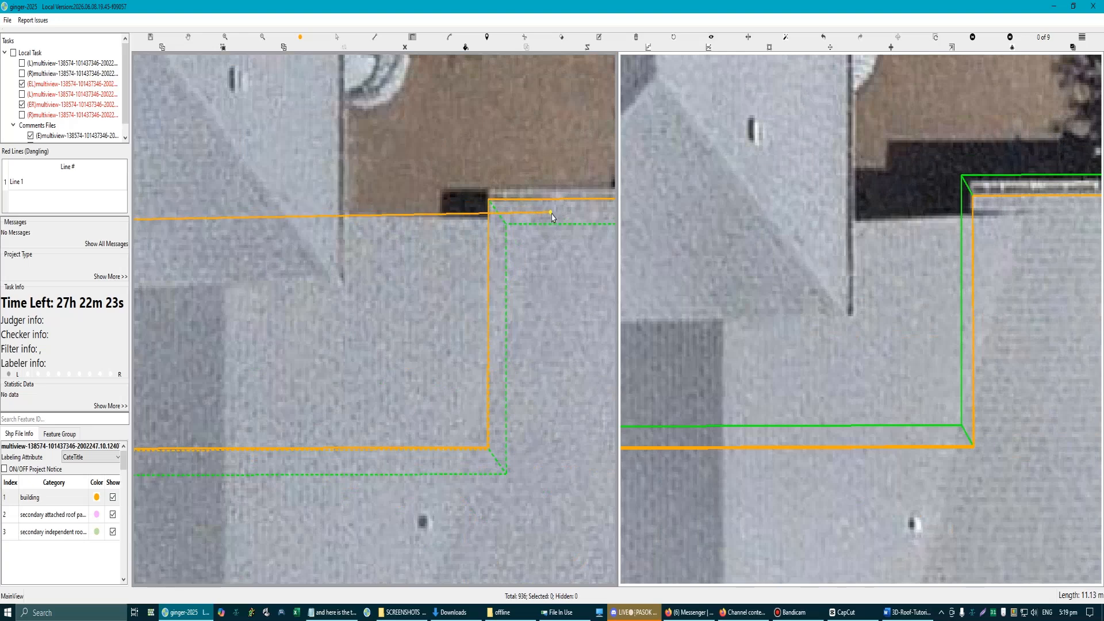
scroll(546, 219, "down", 3)
key("Escape")
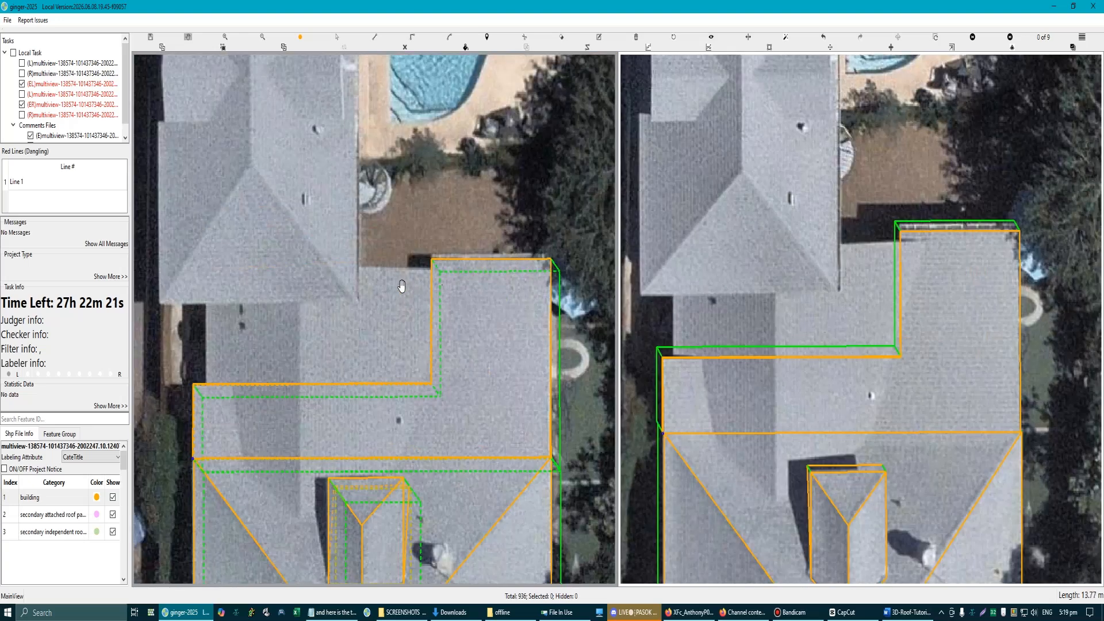
Step: Draw a rectangular building outline over the lower roof in the notch, extending beneath the L-shaped plane and the neighbouring house's roof
left_click_drag(402, 286, 432, 287)
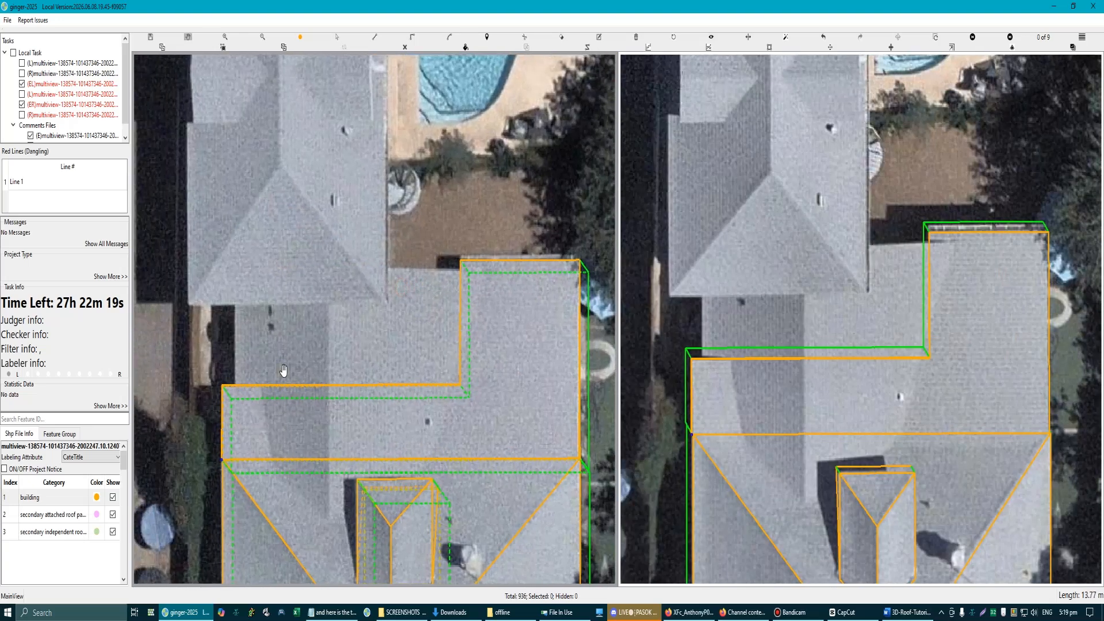
left_click_drag(284, 369, 360, 355)
scroll(380, 319, "down", 1)
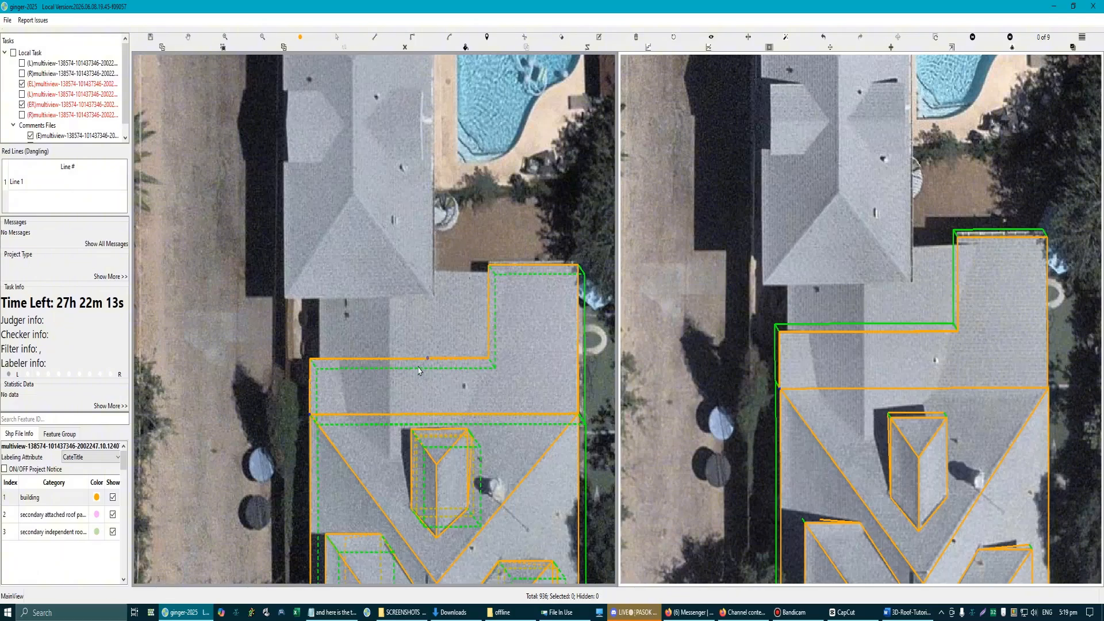
left_click(322, 277)
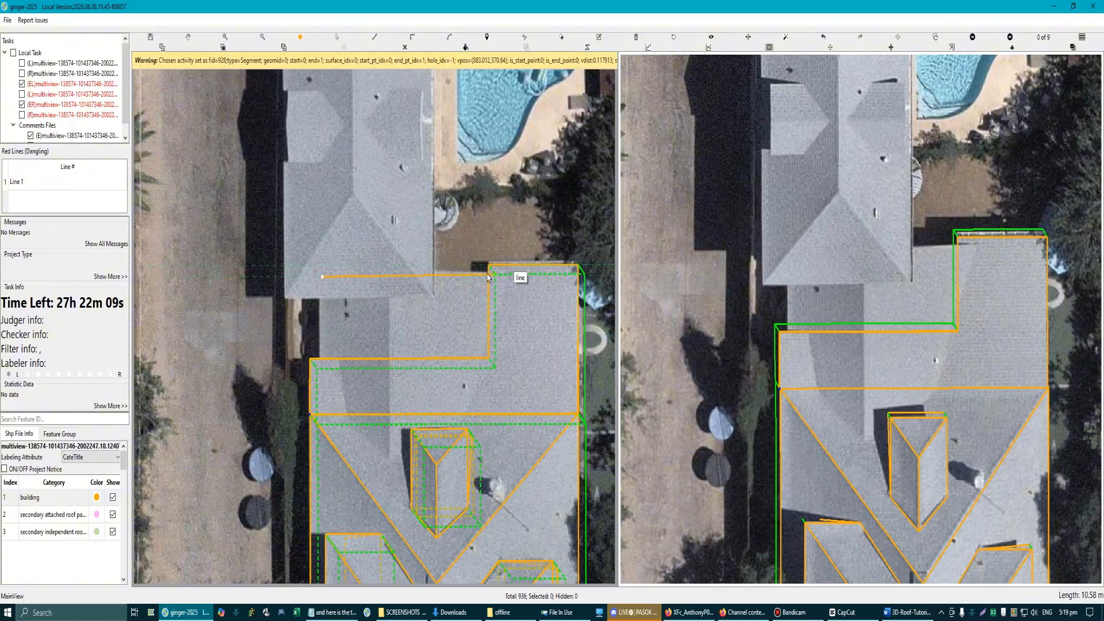
scroll(491, 281, "up", 1)
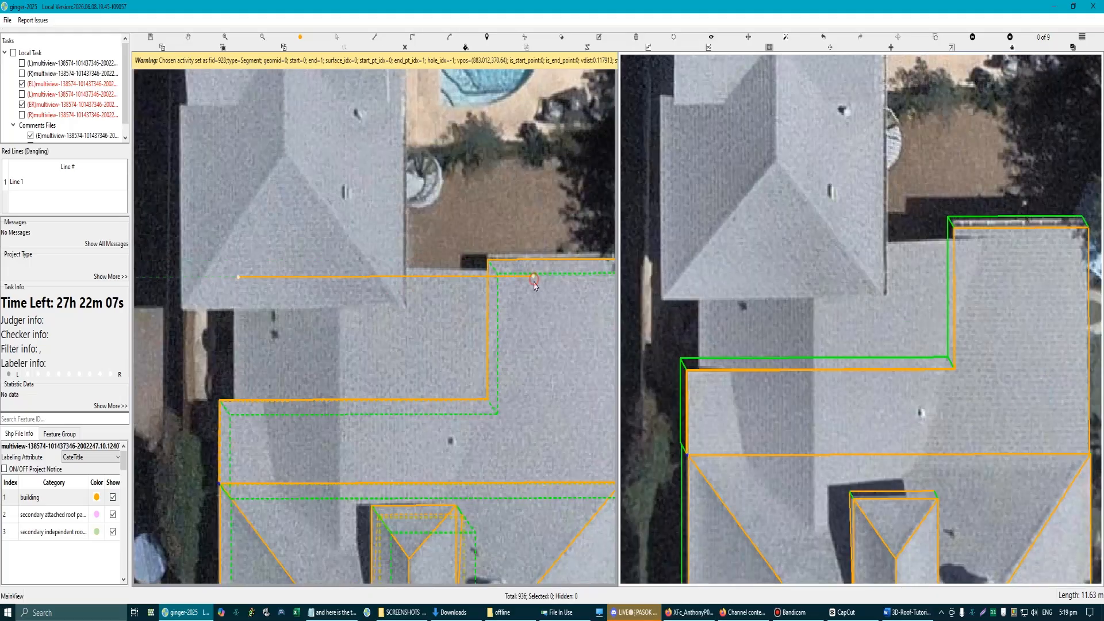
left_click(533, 277)
left_click(512, 472)
scroll(240, 345, "up", 1)
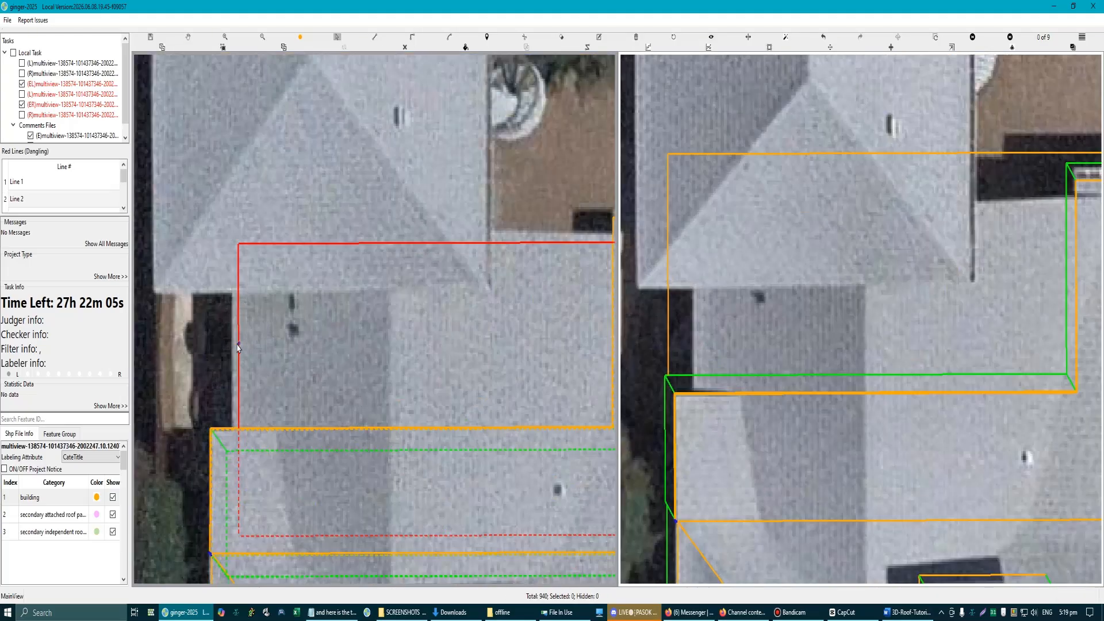
scroll(313, 248, "up", 1)
scroll(454, 283, "down", 3)
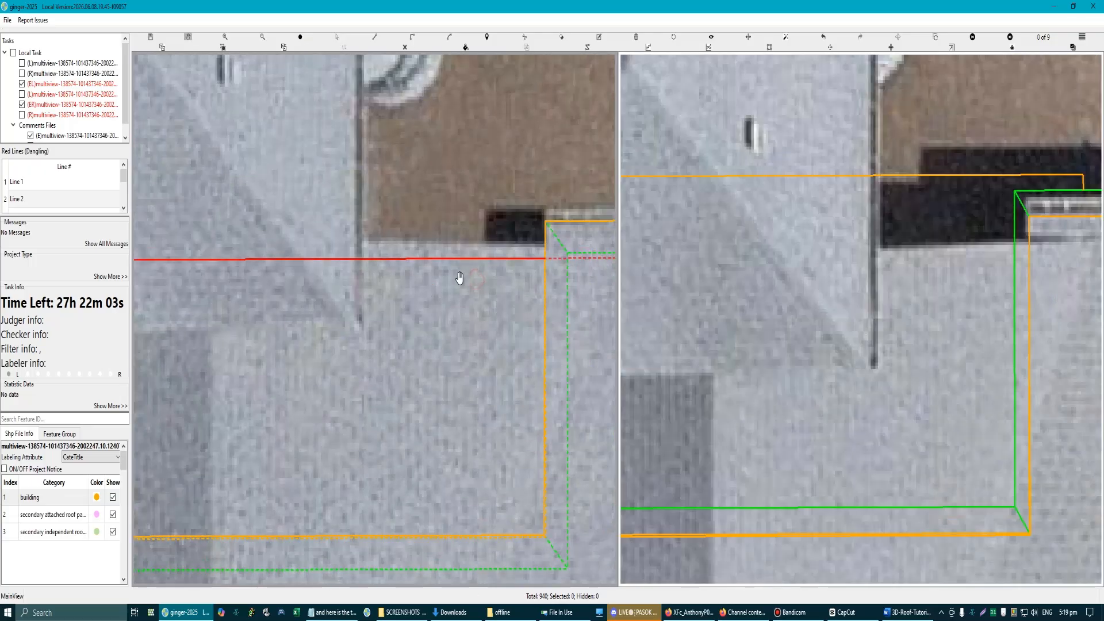
scroll(834, 311, "down", 3)
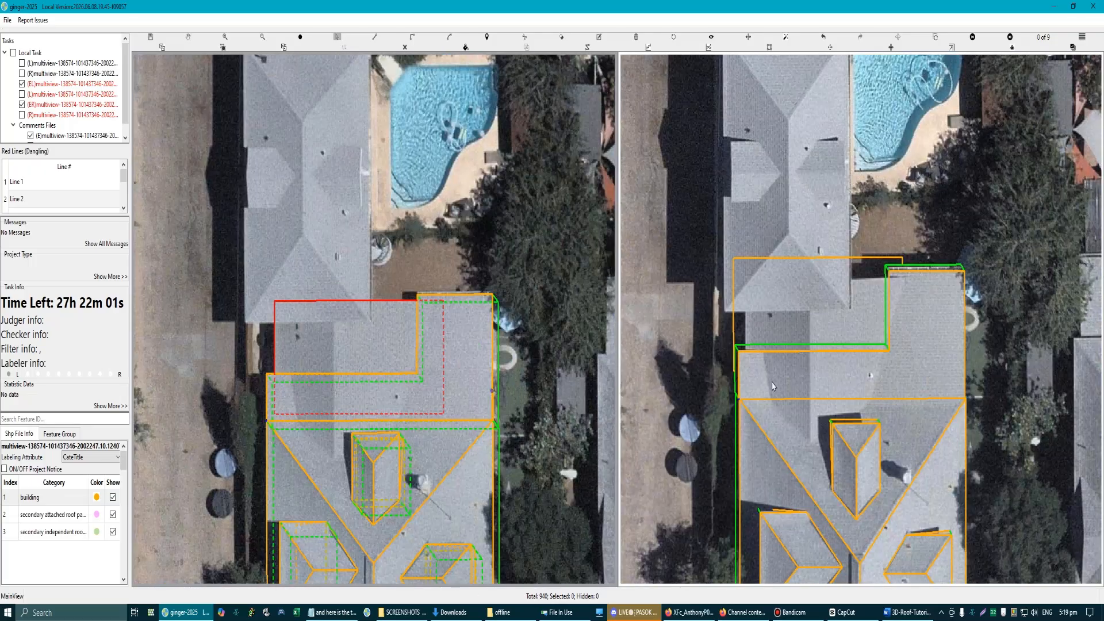
Step: Shift the rectangle in the second view to match the lower roof there, setting its height below the L-shaped plane
left_click(824, 292)
scroll(824, 292, "up", 2)
left_click_drag(788, 290, 837, 322)
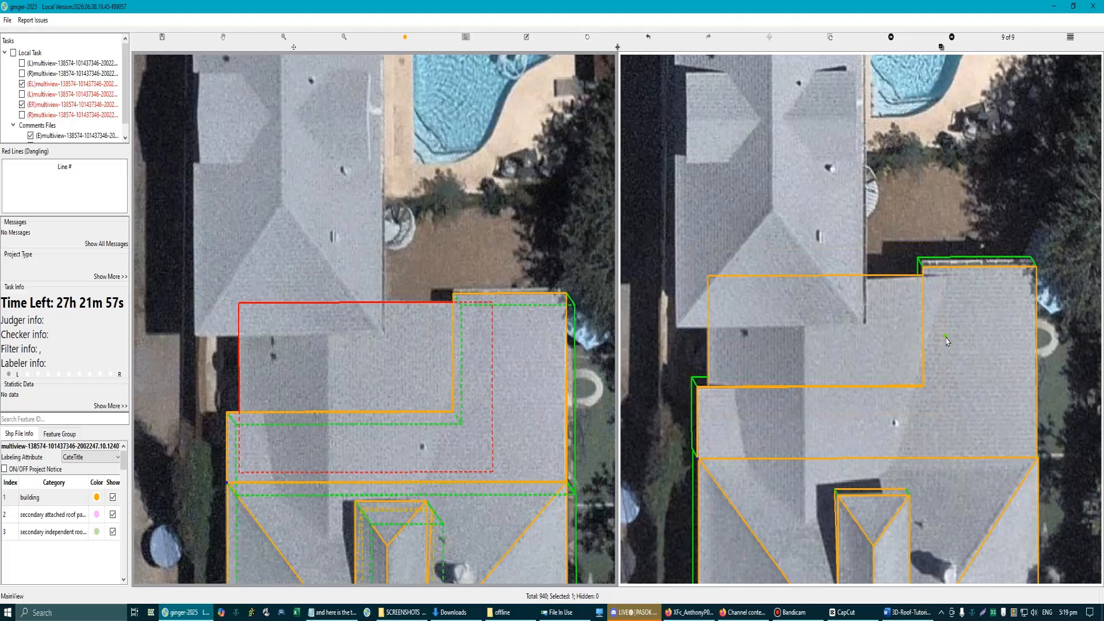
Step: Move the rectangle's hidden side edge inward to reduce its overlap beneath the tall arm of the L-shaped plane
scroll(451, 351, "up", 3)
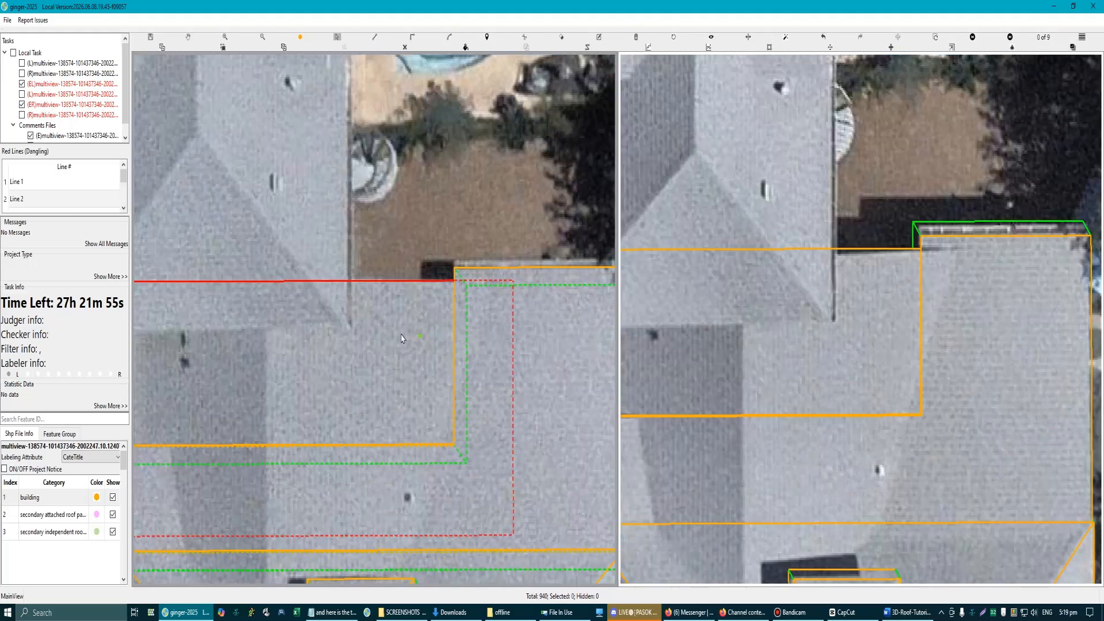
left_click_drag(512, 317, 498, 318)
scroll(958, 266, "up", 1)
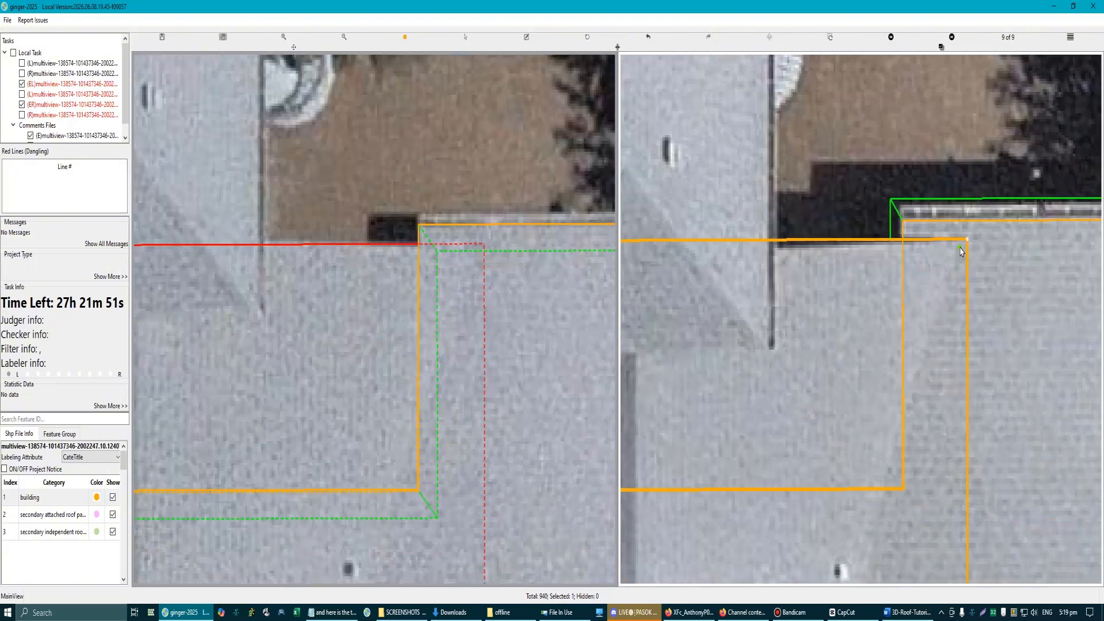
scroll(410, 374, "down", 2)
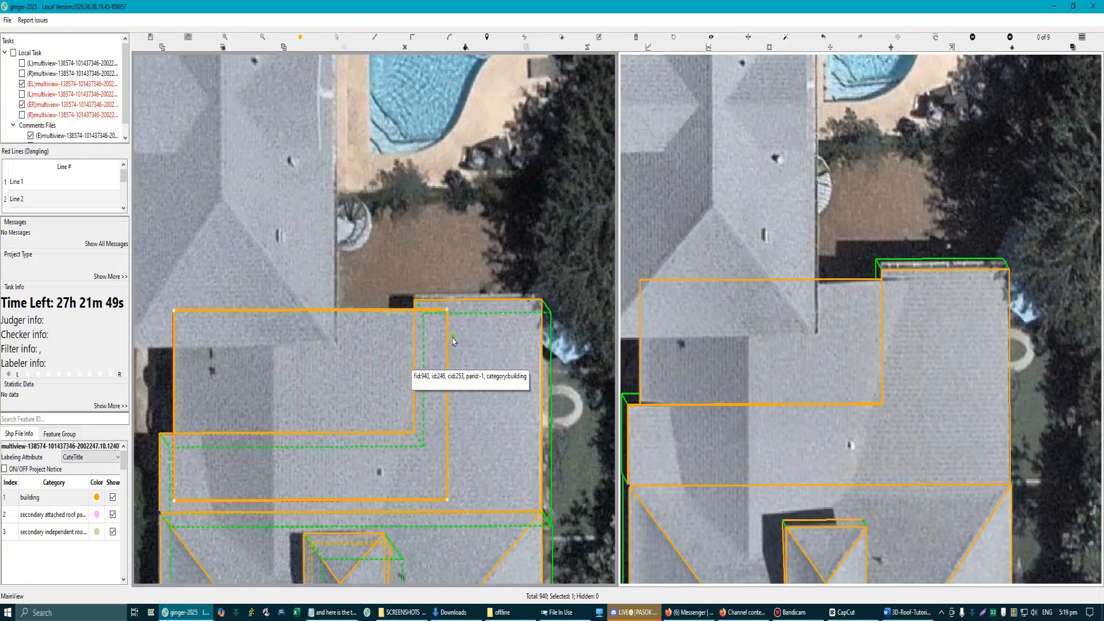
left_click_drag(447, 340, 441, 340)
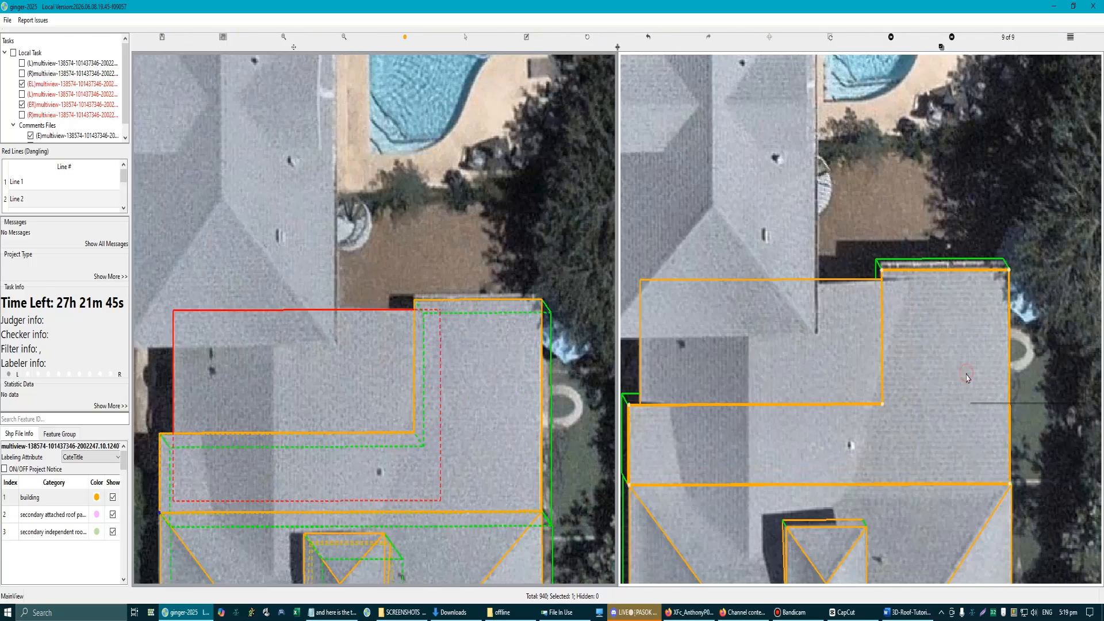
scroll(900, 298, "up", 2)
scroll(900, 298, "up", 1)
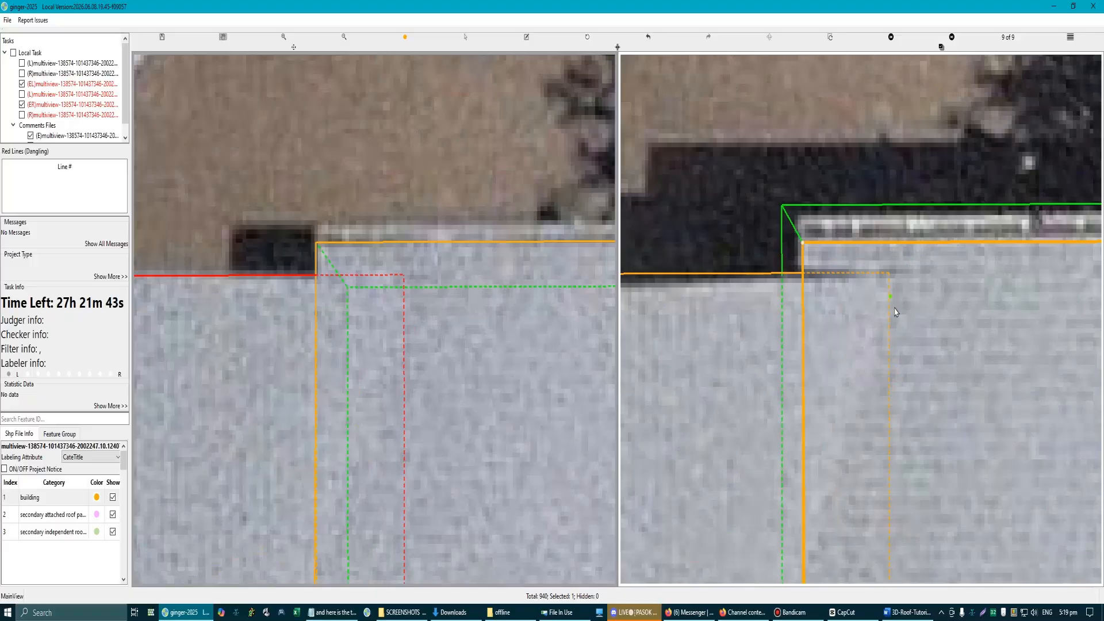
scroll(895, 312, "down", 4)
key("space")
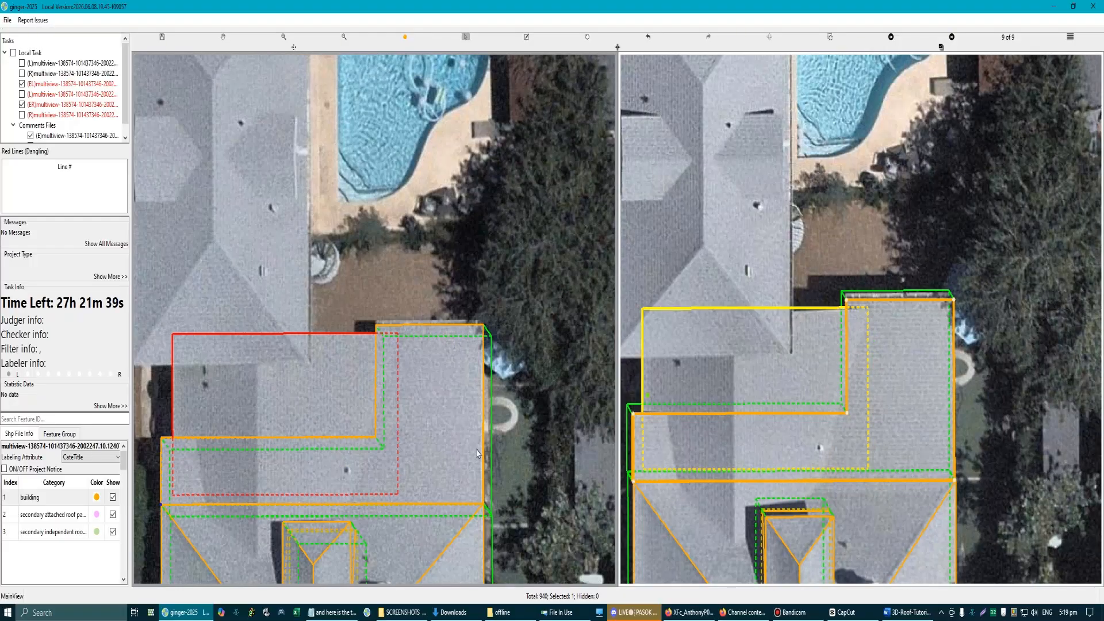
Step: Mark the shadow outlines from the lower roof's corners in red on a capture of the second view, and discard the capture
key("Print")
mouse_move(605, 195)
left_mouse_down()
mouse_move(661, 302)
mouse_move(976, 579)
left_mouse_up()
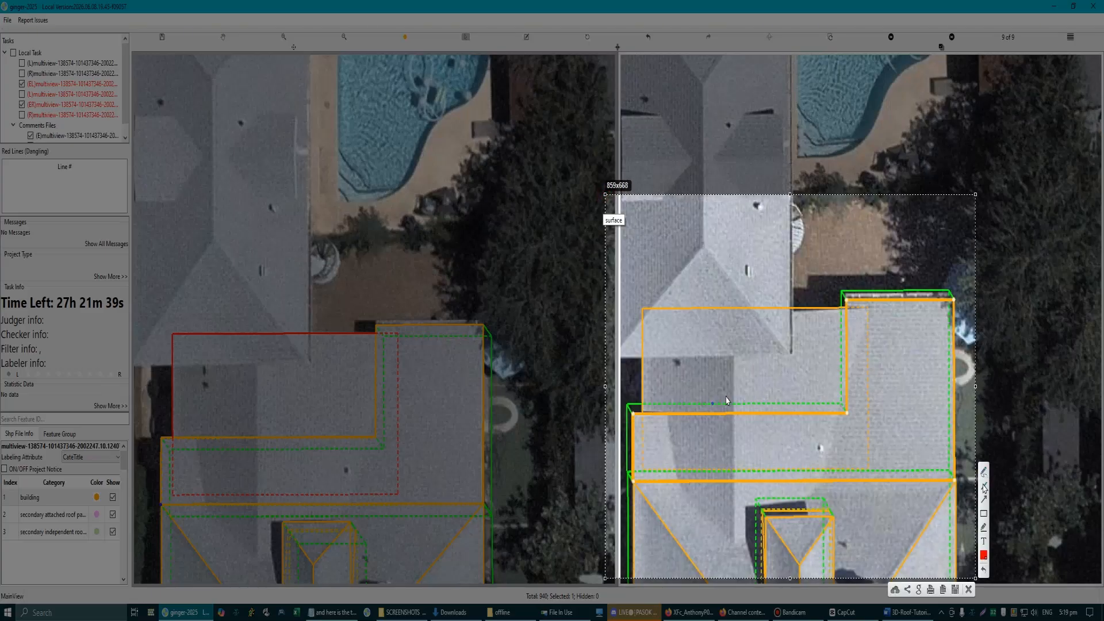
left_click_drag(867, 310, 869, 315)
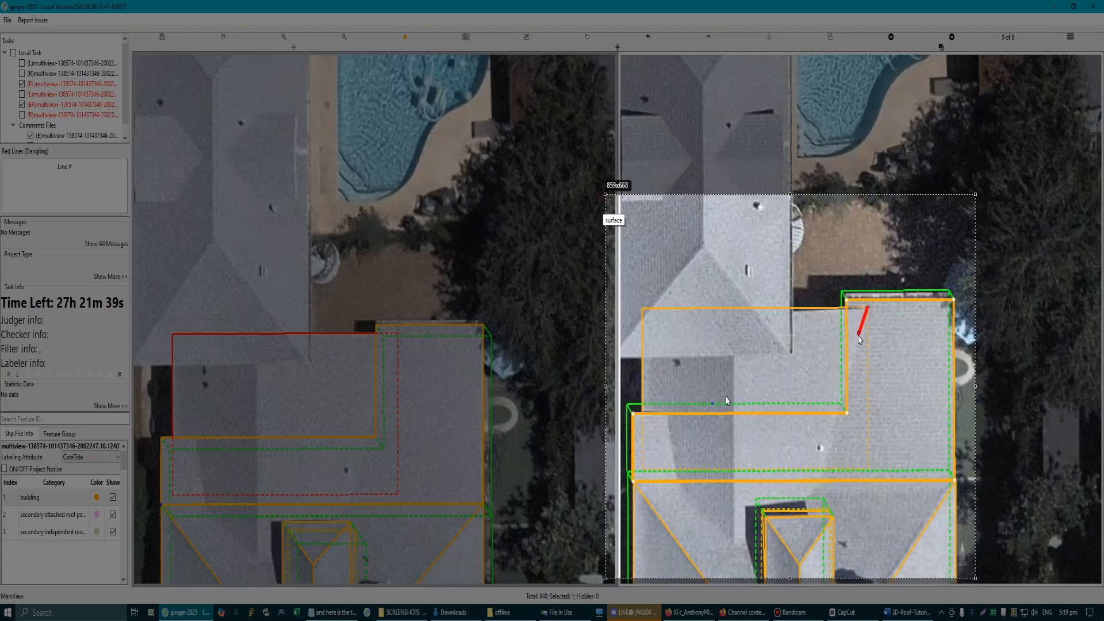
mouse_move(853, 370)
left_mouse_down()
mouse_move(818, 498)
mouse_move(760, 521)
mouse_move(734, 547)
left_mouse_up()
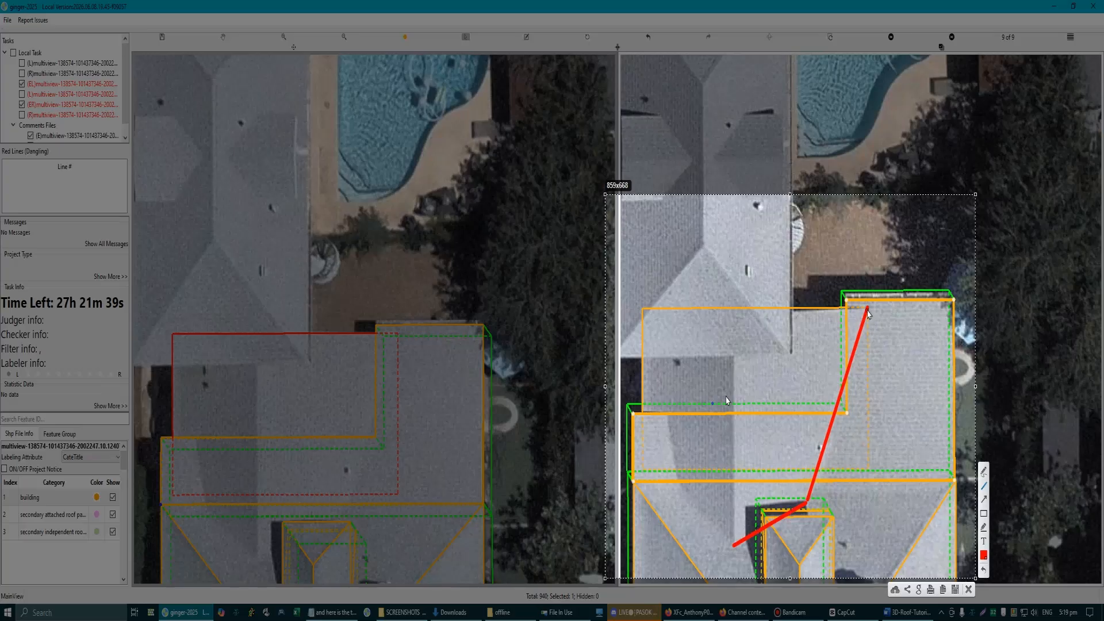
mouse_move(868, 314)
left_mouse_down()
mouse_move(868, 473)
mouse_move(869, 458)
mouse_move(868, 473)
mouse_move(736, 547)
left_mouse_up()
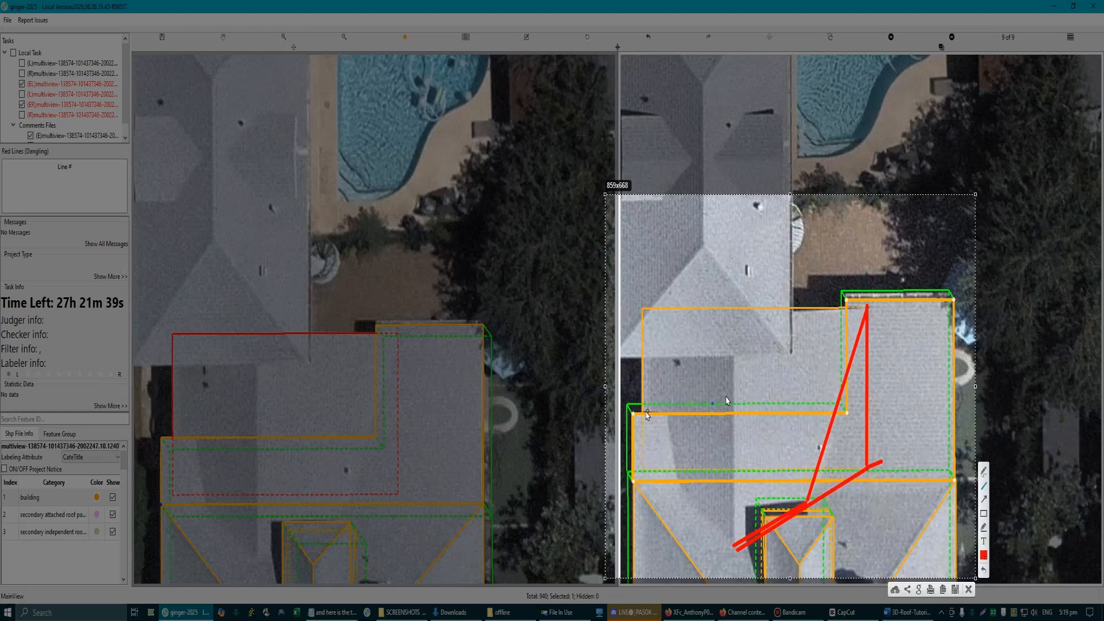
mouse_move(644, 411)
left_mouse_down()
mouse_move(668, 415)
mouse_move(680, 490)
mouse_move(736, 549)
left_mouse_up()
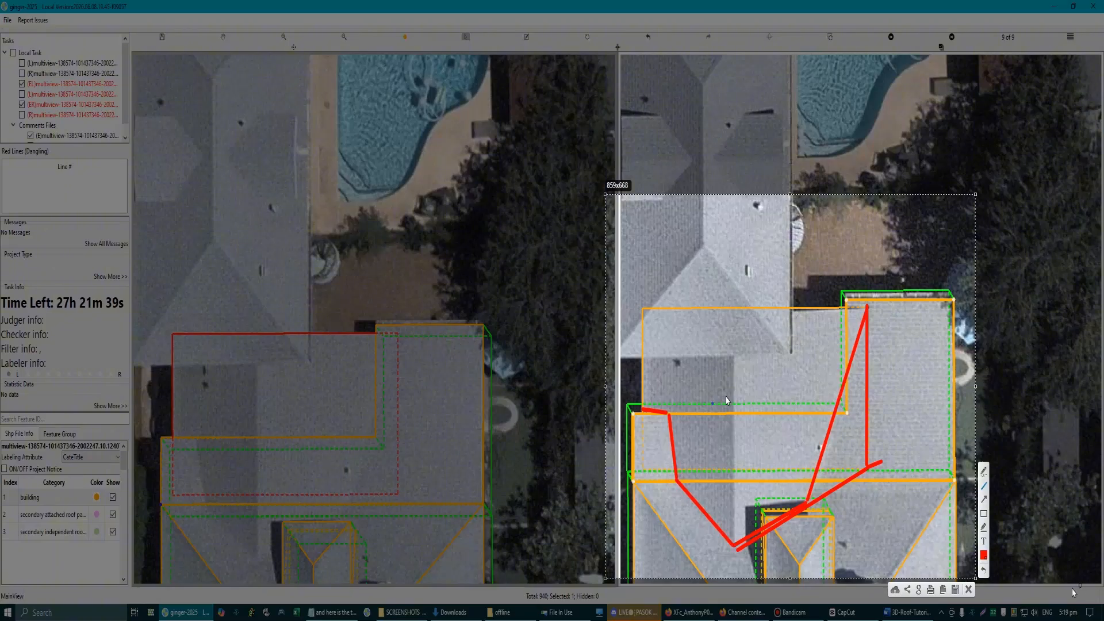
left_click(969, 590)
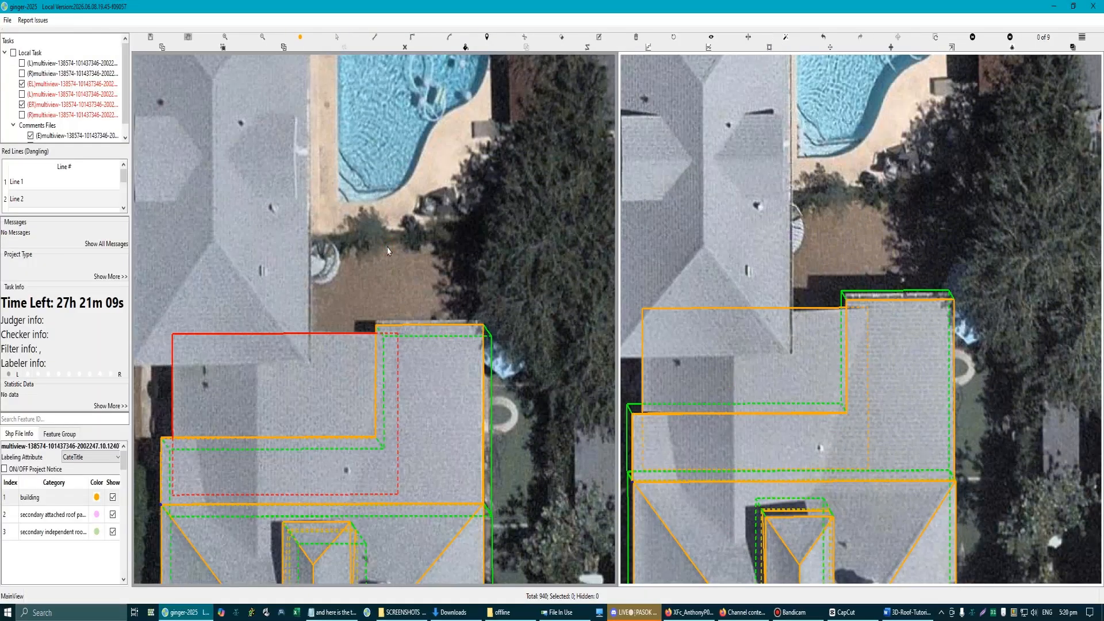
Step: Hide all labels to examine where the shadow edge bends on the adjoining roof, and show the labels again
scroll(280, 479, "up", 5)
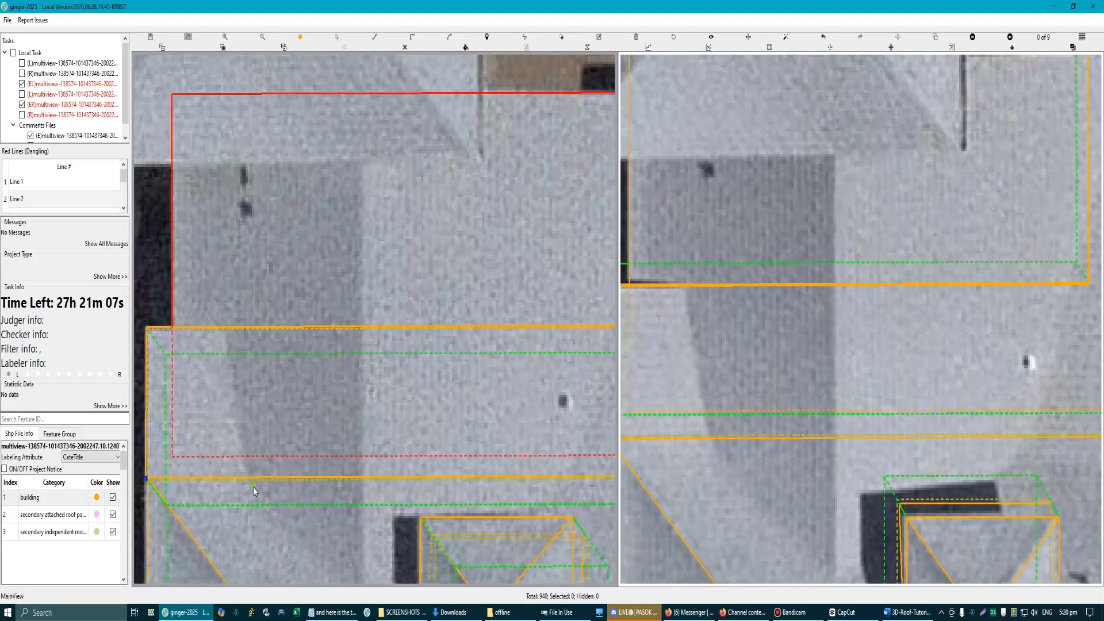
scroll(248, 477, "down", 5)
key("r")
scroll(311, 400, "up", 8)
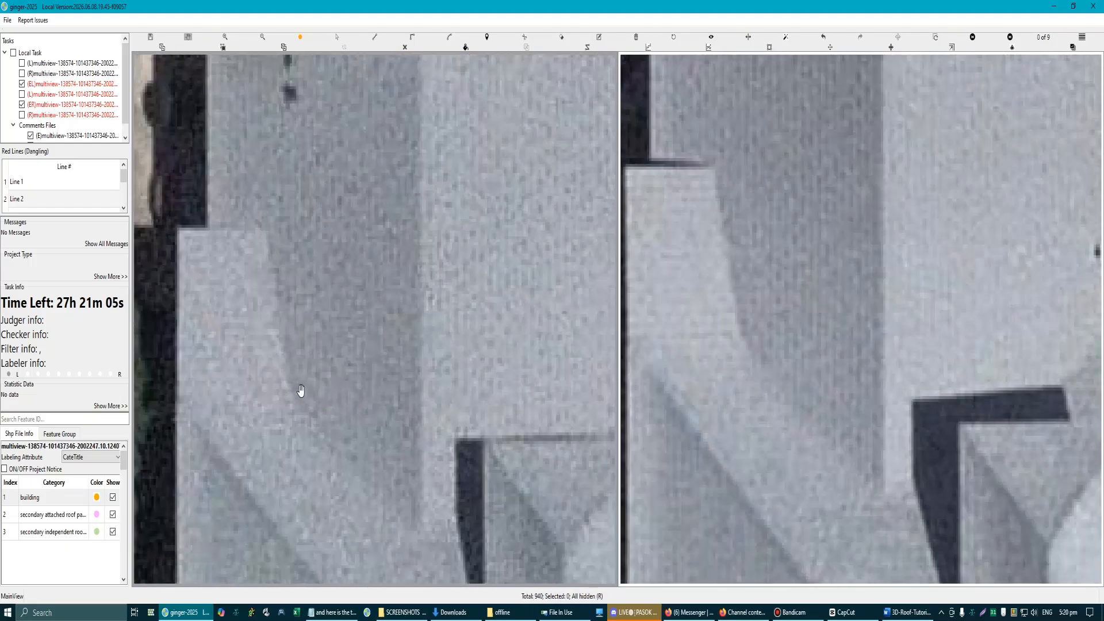
key("Print")
left_click_drag(152, 155, 539, 594)
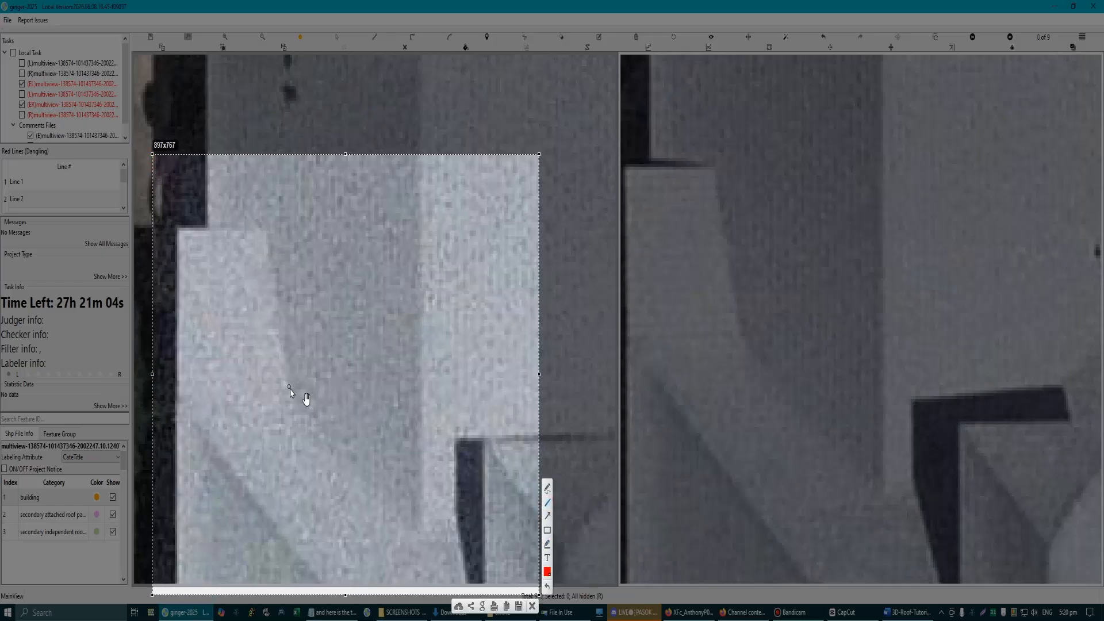
left_click_drag(289, 385, 297, 396)
left_click(532, 607)
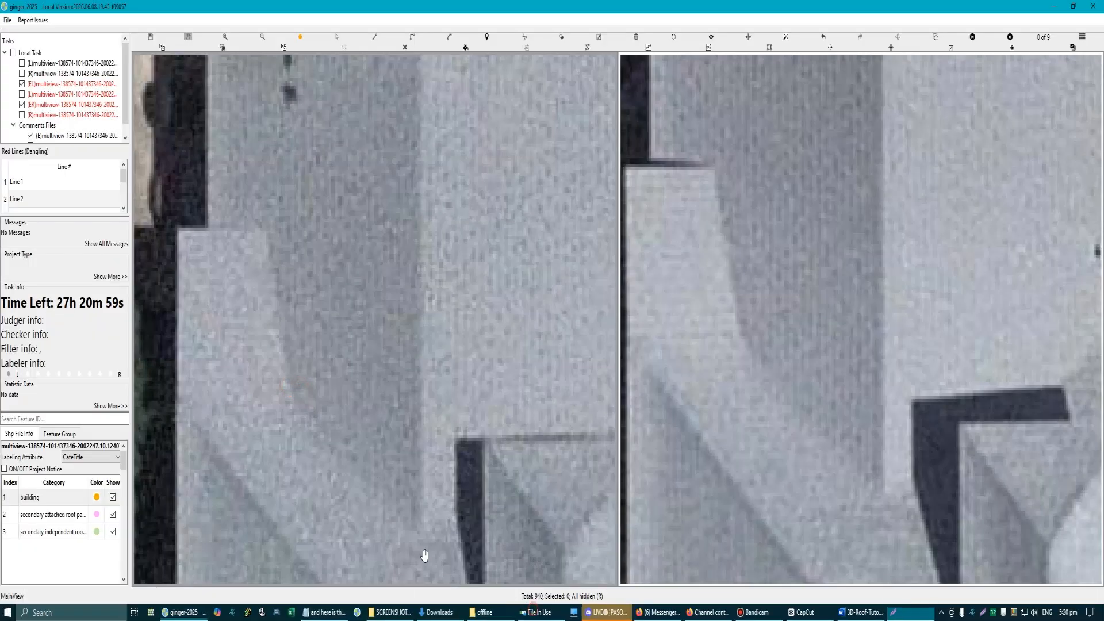
scroll(350, 446, "down", 6)
scroll(412, 275, "up", 2)
key("r")
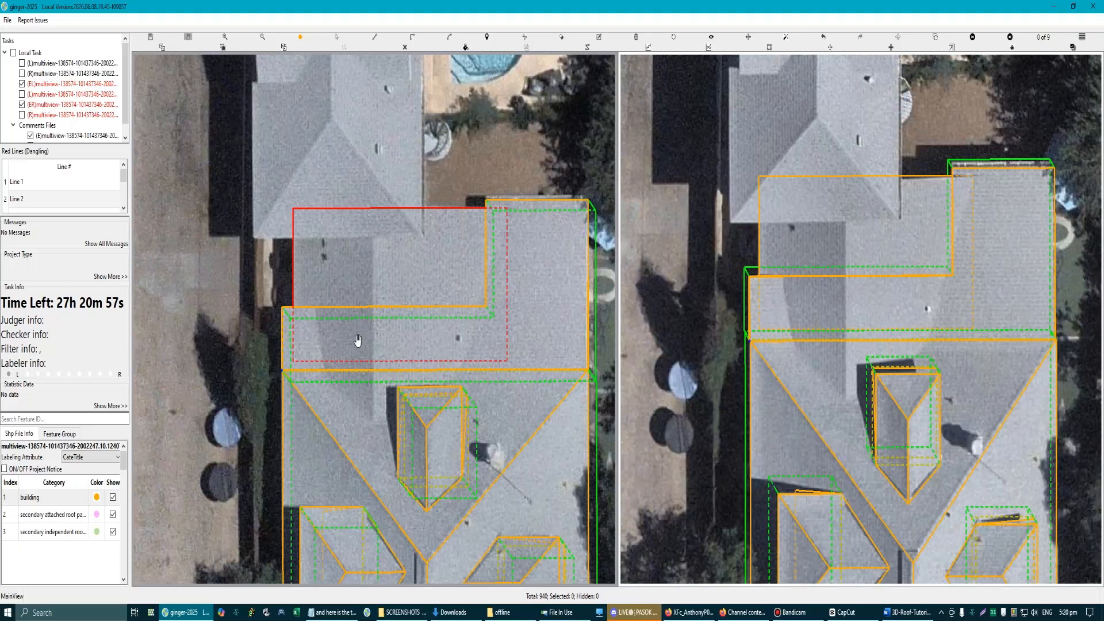
Step: Extend the lower rectangle's hidden edge beneath the sloped plane closer to the main building
scroll(329, 349, "up", 4)
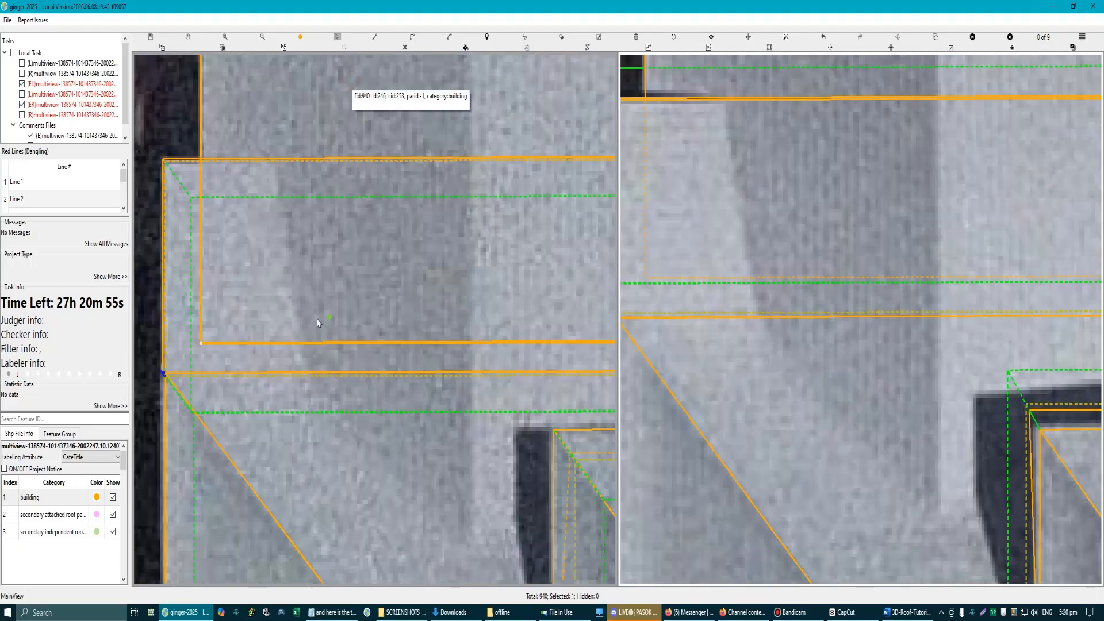
left_click_drag(297, 345, 309, 367)
scroll(309, 367, "down", 4)
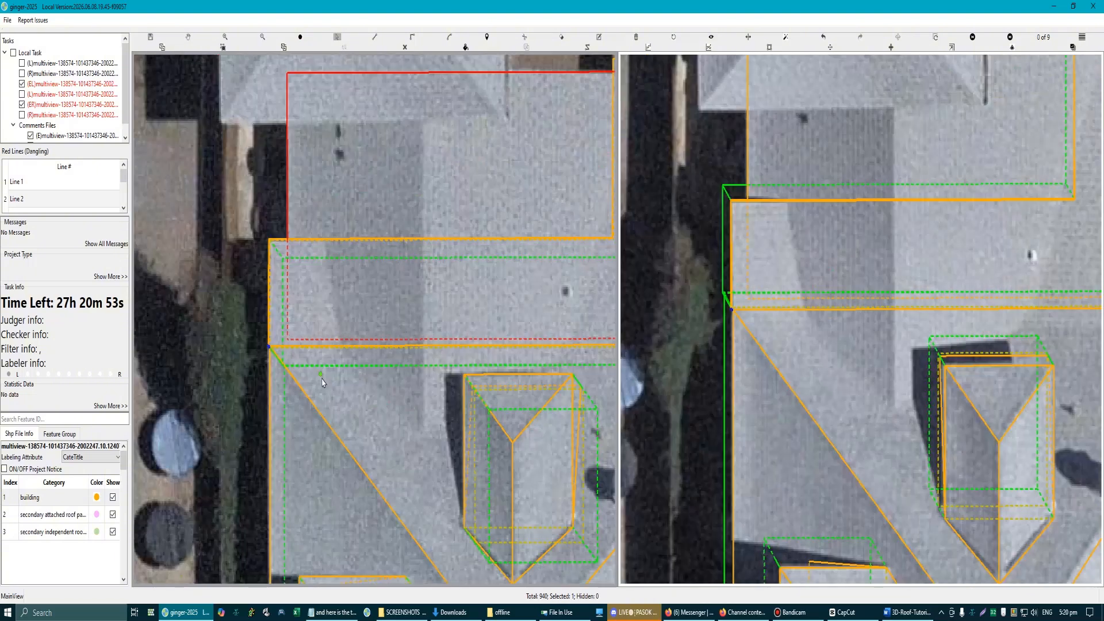
Step: Shift the lower rectangle slightly in the second view to match the visible roof edges, and check its corners there
left_click(531, 369)
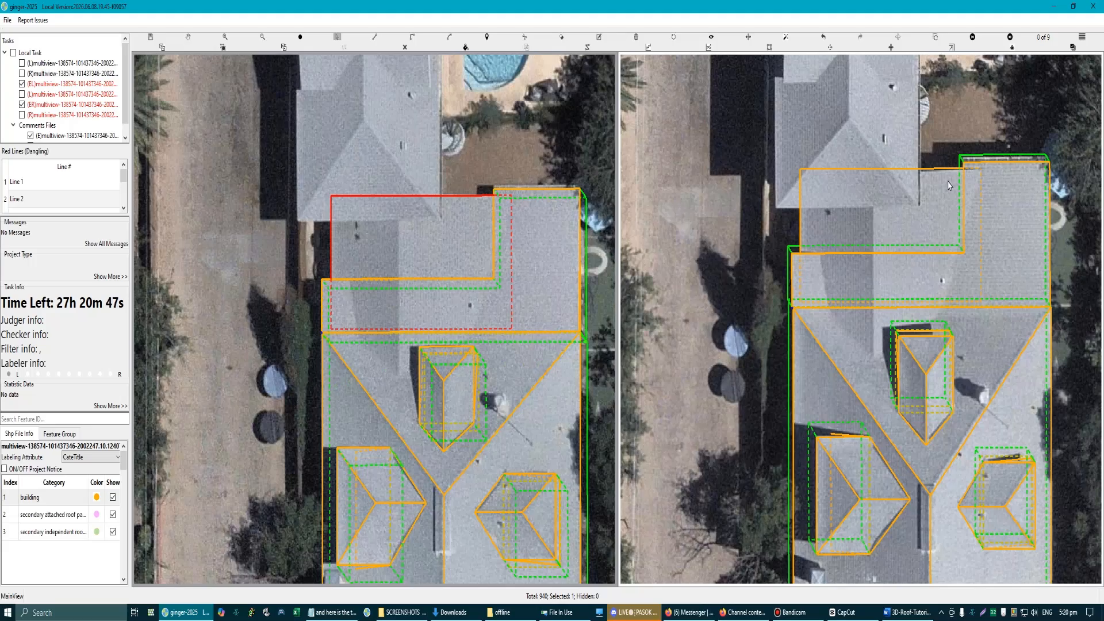
scroll(942, 208, "up", 2)
left_click(939, 162)
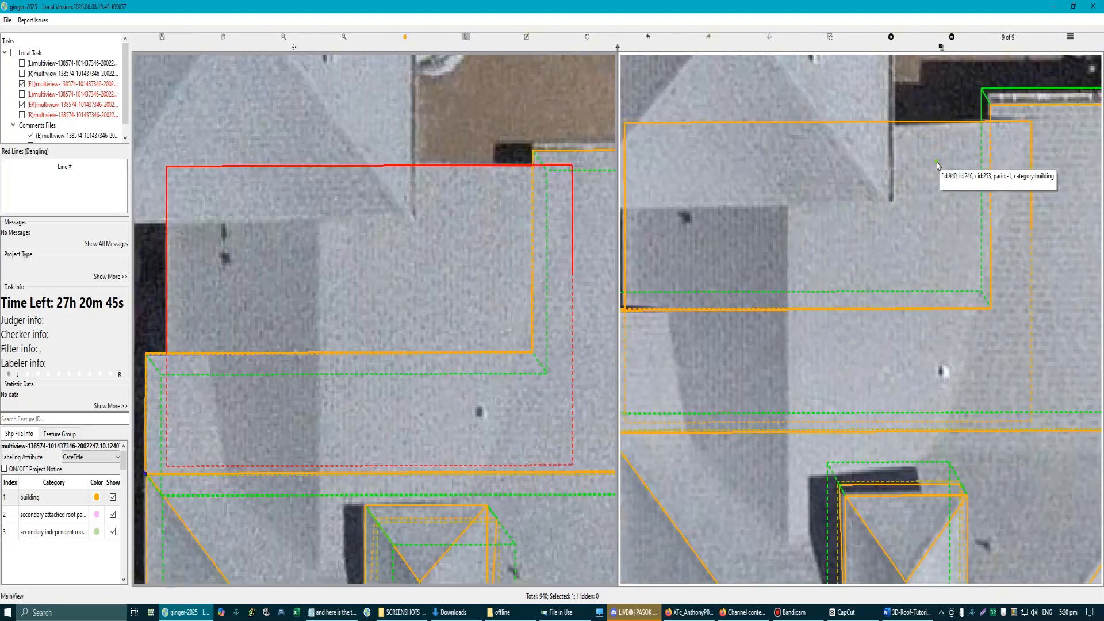
scroll(940, 167, "down", 3)
scroll(776, 377, "up", 2)
scroll(776, 378, "up", 2)
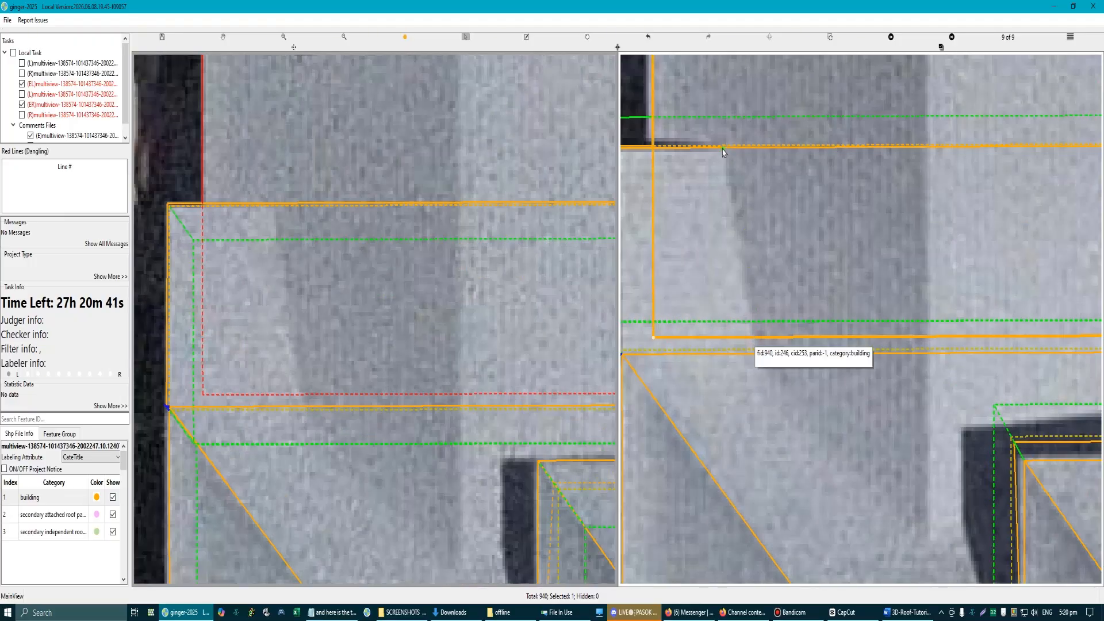
scroll(452, 280, "down", 3)
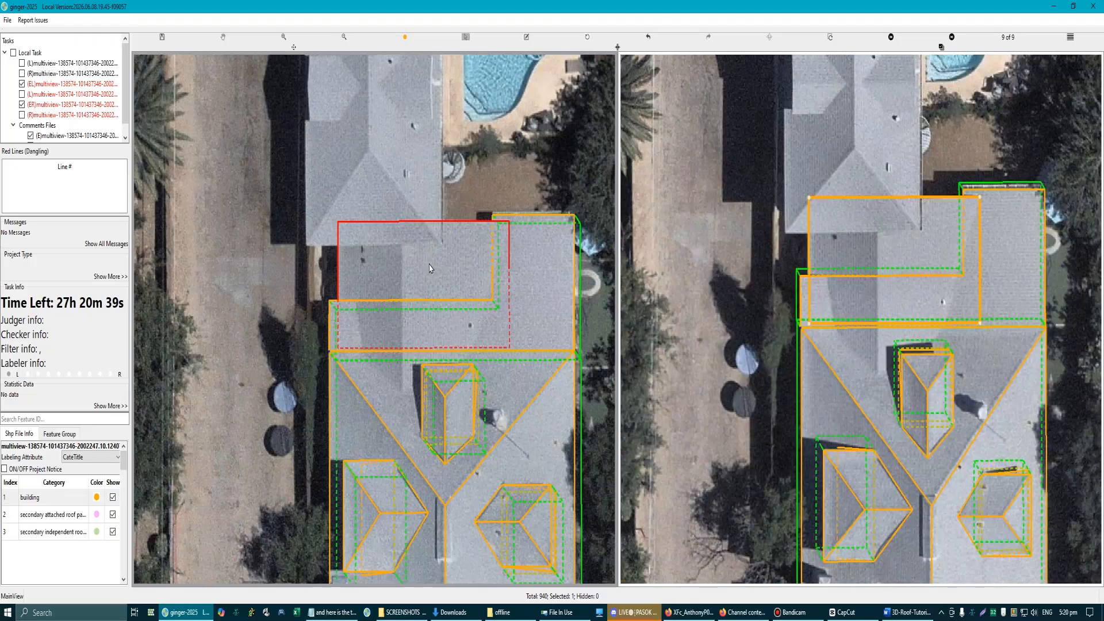
Step: Extend the lower rectangle down to the ground with walls, and select all labels of the central house together
scroll(490, 248, "up", 1)
left_click(417, 247)
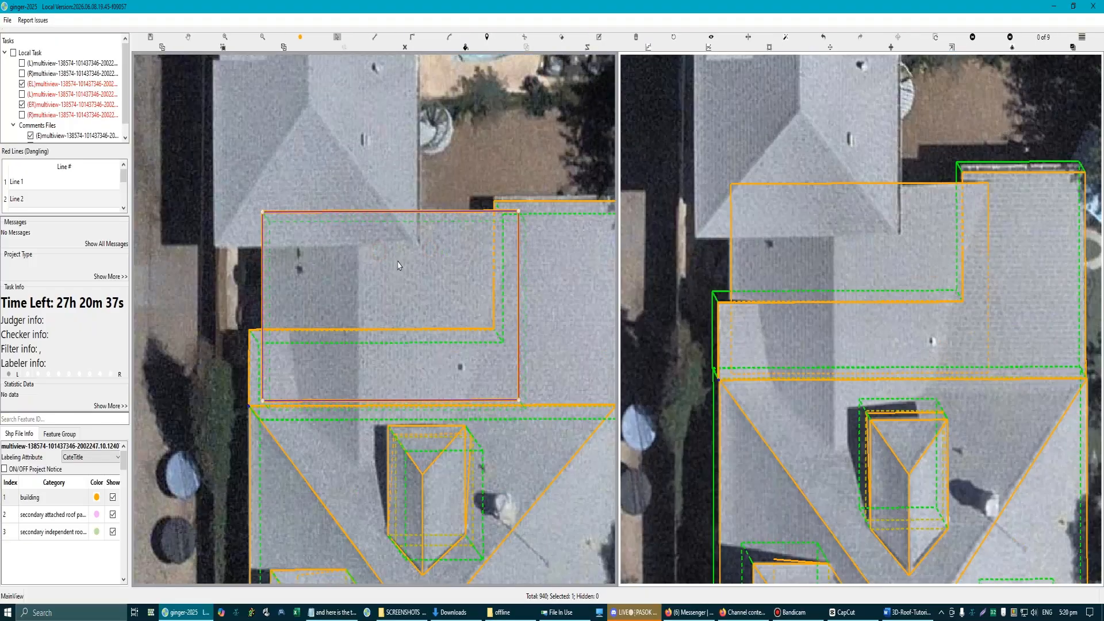
left_click(402, 263)
scroll(401, 266, "down", 5)
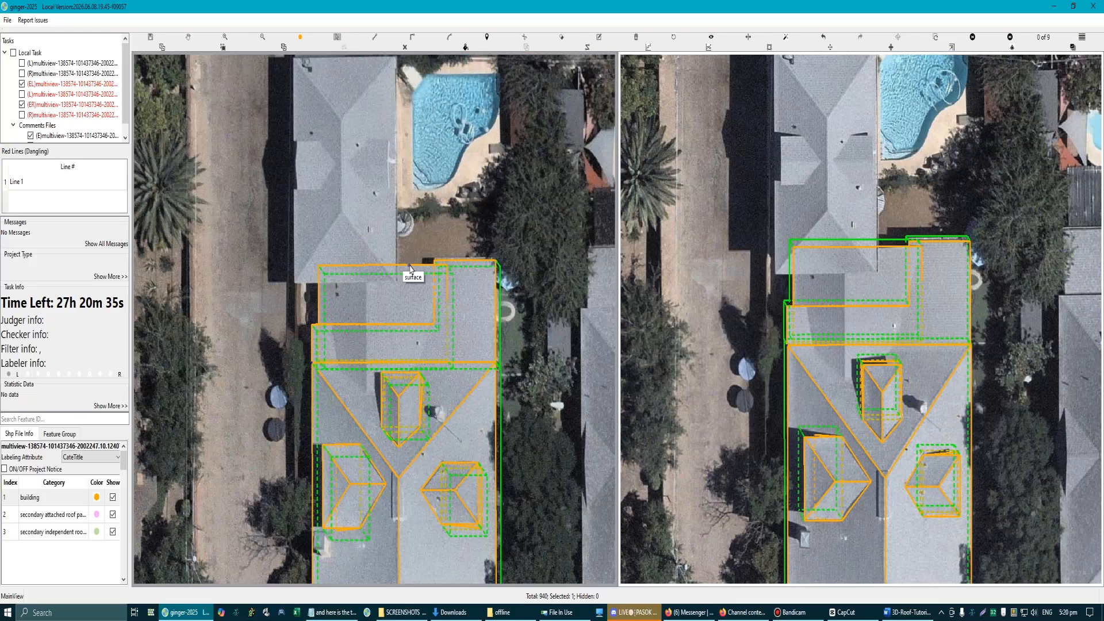
left_click_drag(313, 249, 467, 535)
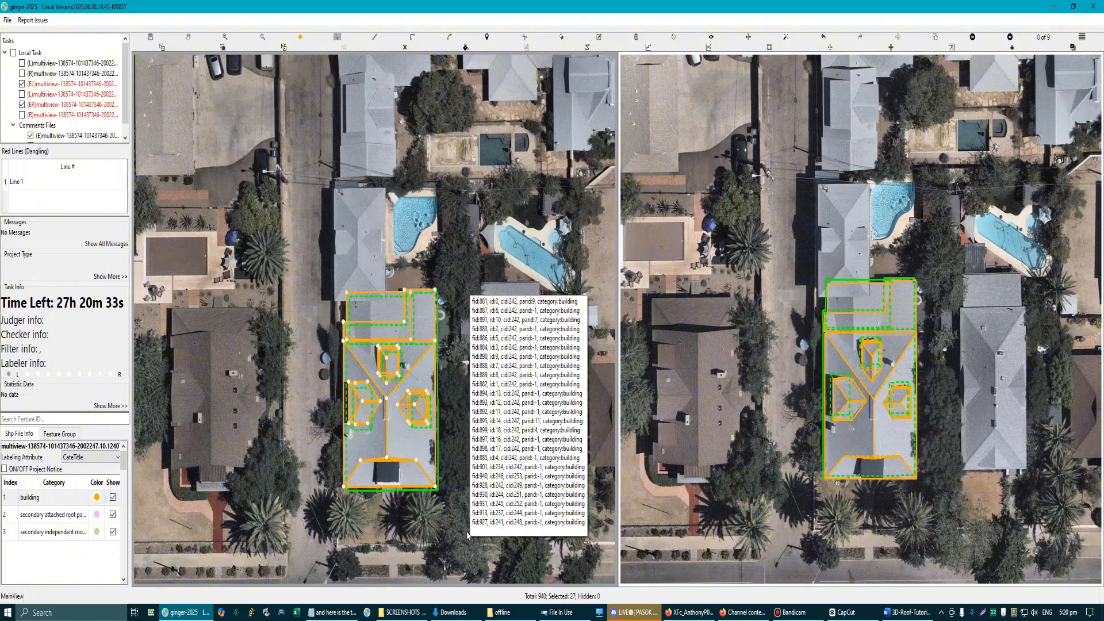
left_click(467, 535)
Step: Examine the house's 3D wireframe from several sides to check how the lower section's walls and ground edges fit the main building
scroll(444, 533, "up", 5)
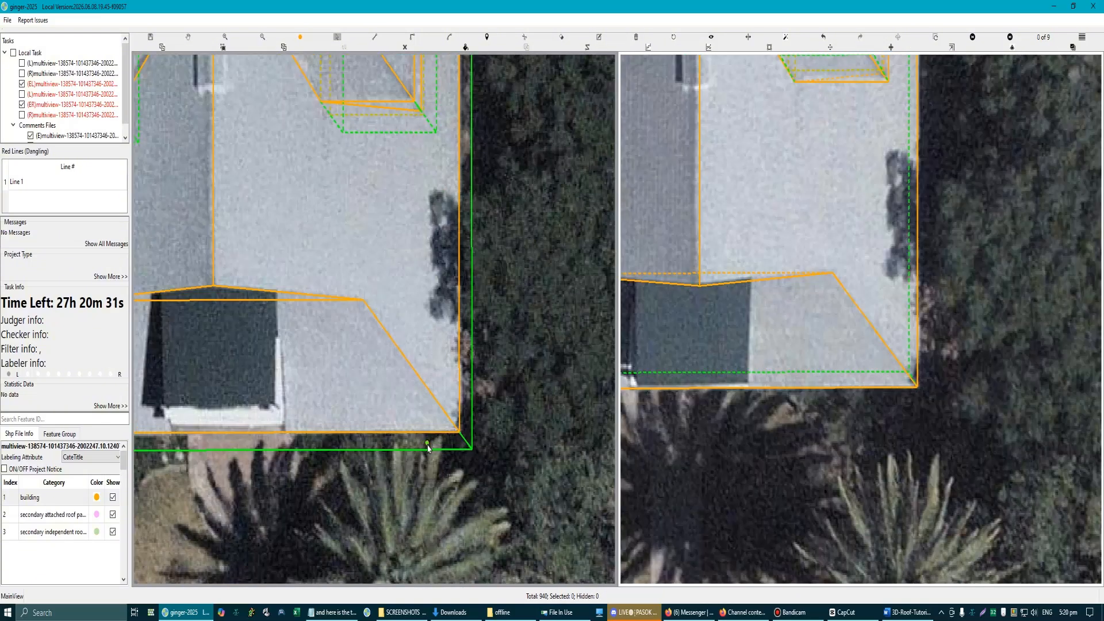
left_click(428, 448)
scroll(473, 477, "down", 4)
scroll(376, 159, "up", 5)
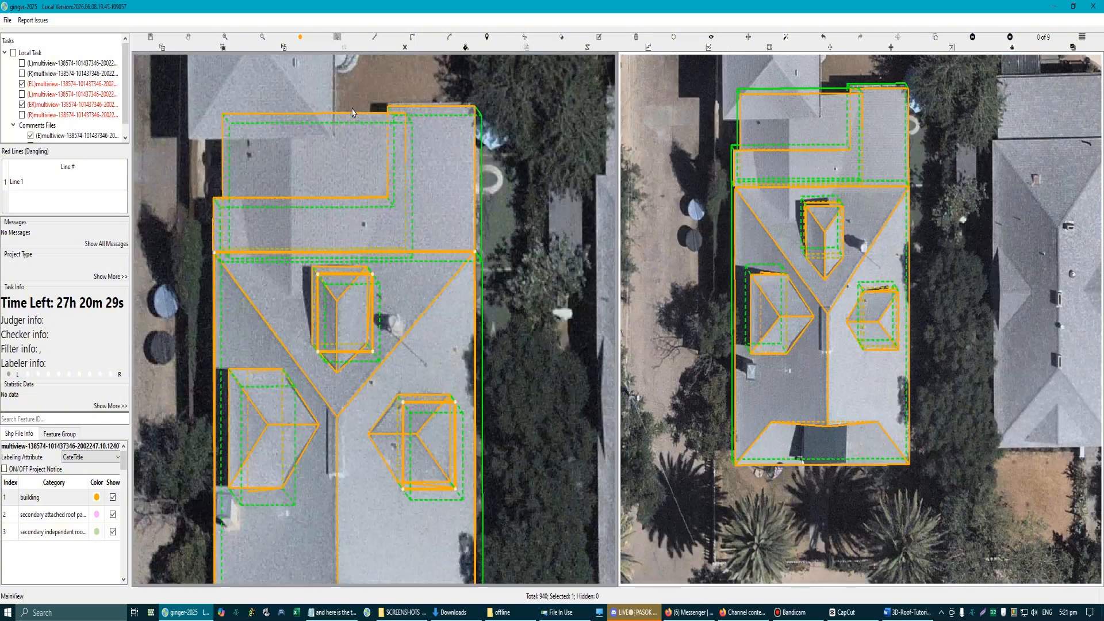
mouse_move(376, 160)
left_mouse_down()
mouse_move(352, 166)
mouse_move(388, 158)
mouse_move(367, 155)
left_mouse_up()
scroll(374, 322, "down", 5)
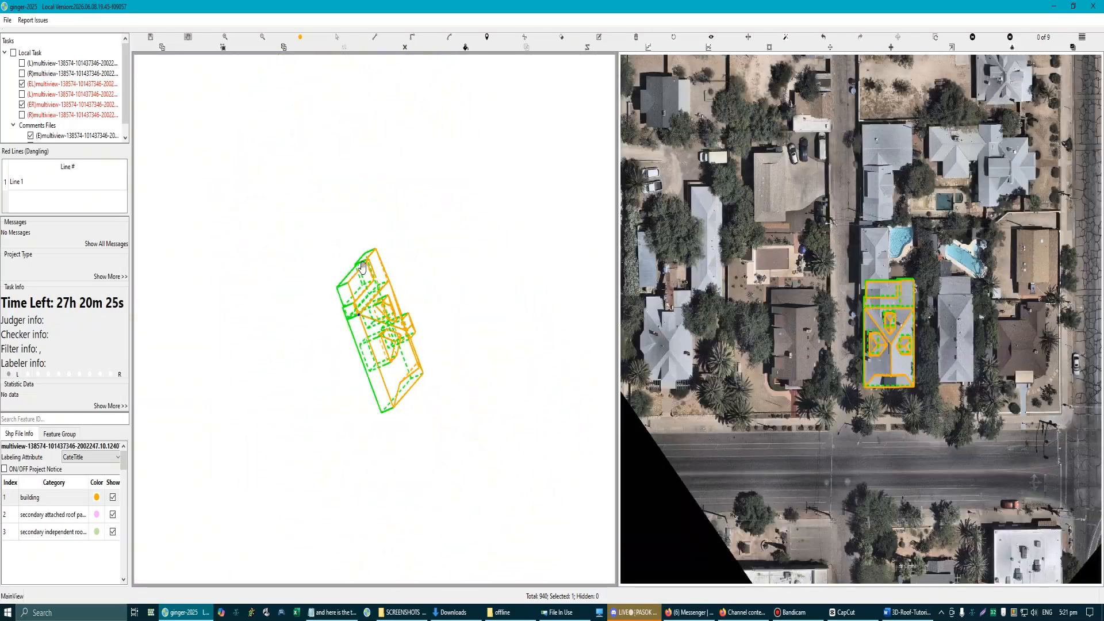
scroll(345, 253, "up", 1)
left_click_drag(308, 192, 513, 575)
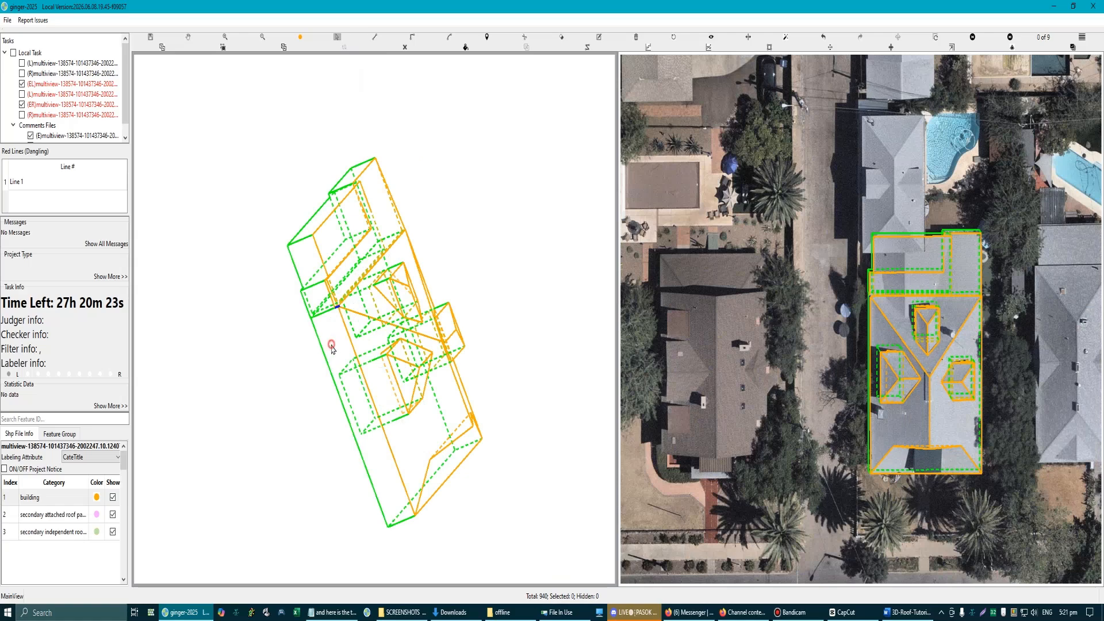
scroll(333, 273, "up", 4)
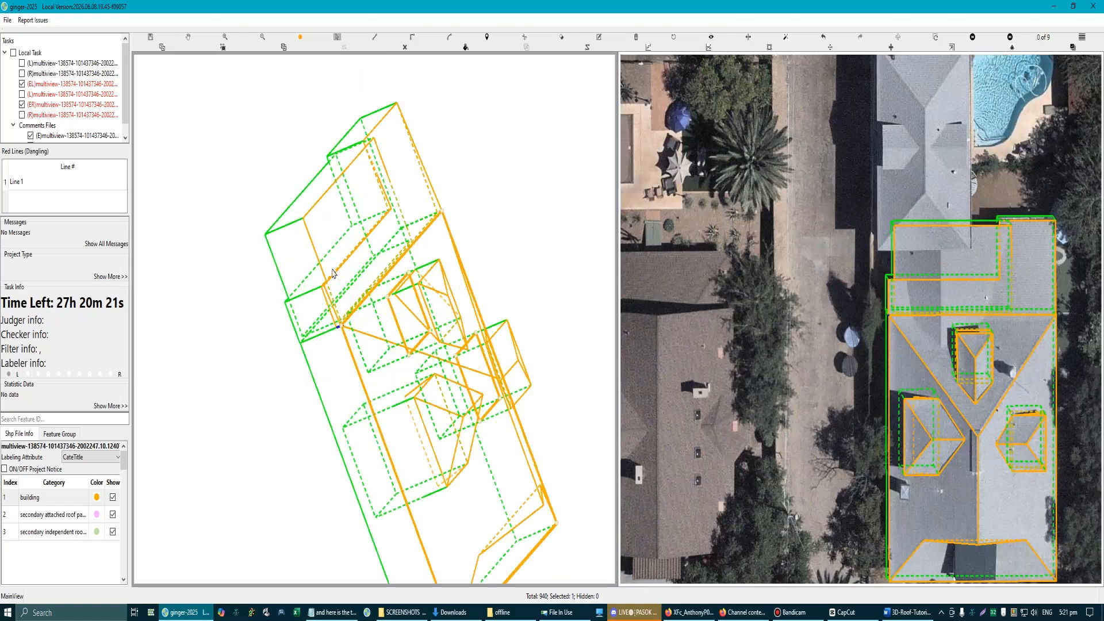
scroll(334, 269, "down", 7)
left_click_drag(301, 178, 536, 586)
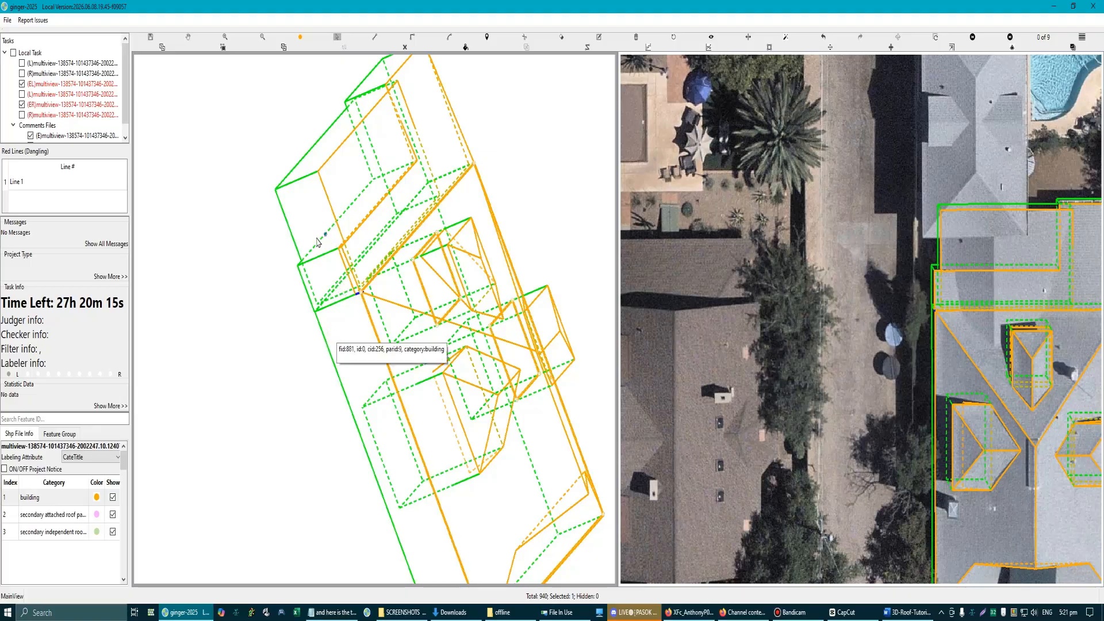
scroll(318, 241, "up", 4)
scroll(321, 276, "down", 2)
scroll(333, 254, "up", 2)
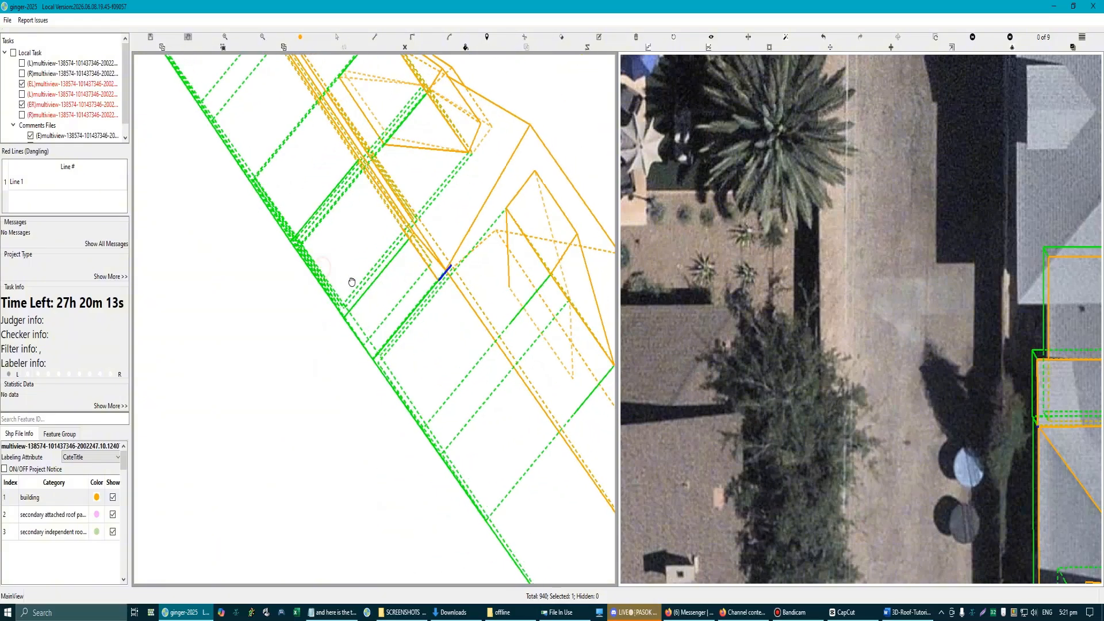
left_click_drag(352, 283, 343, 177)
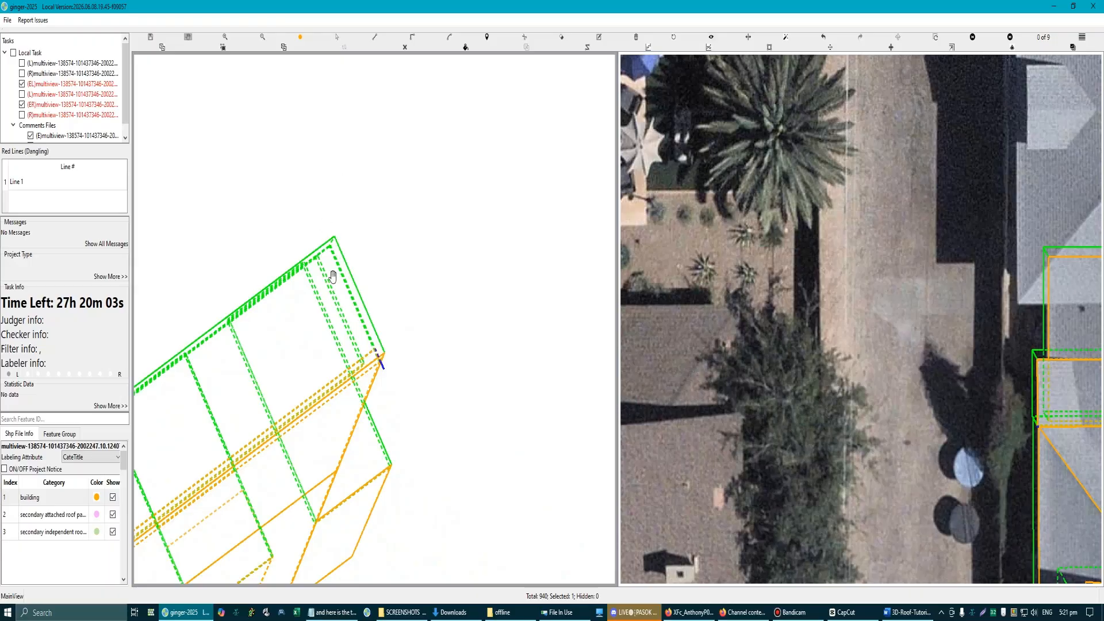
key("Escape")
scroll(345, 305, "down", 1)
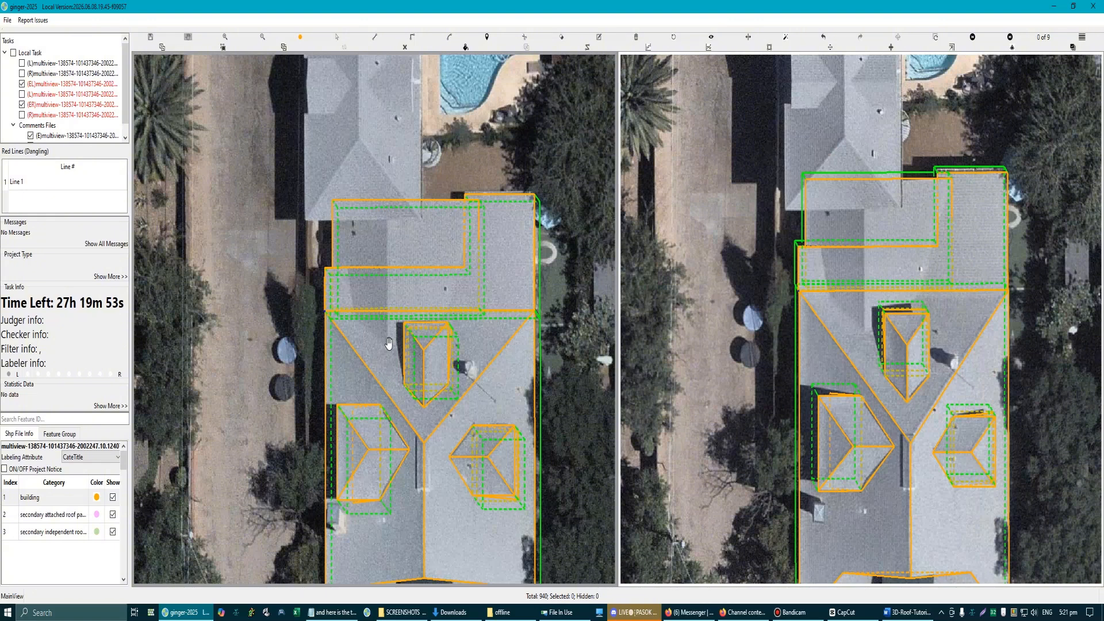
Step: Draw a ridge line about 8 m long along the shadow edge across the lower roof section, and compare it with the unlabelled imagery
scroll(389, 346, "up", 2)
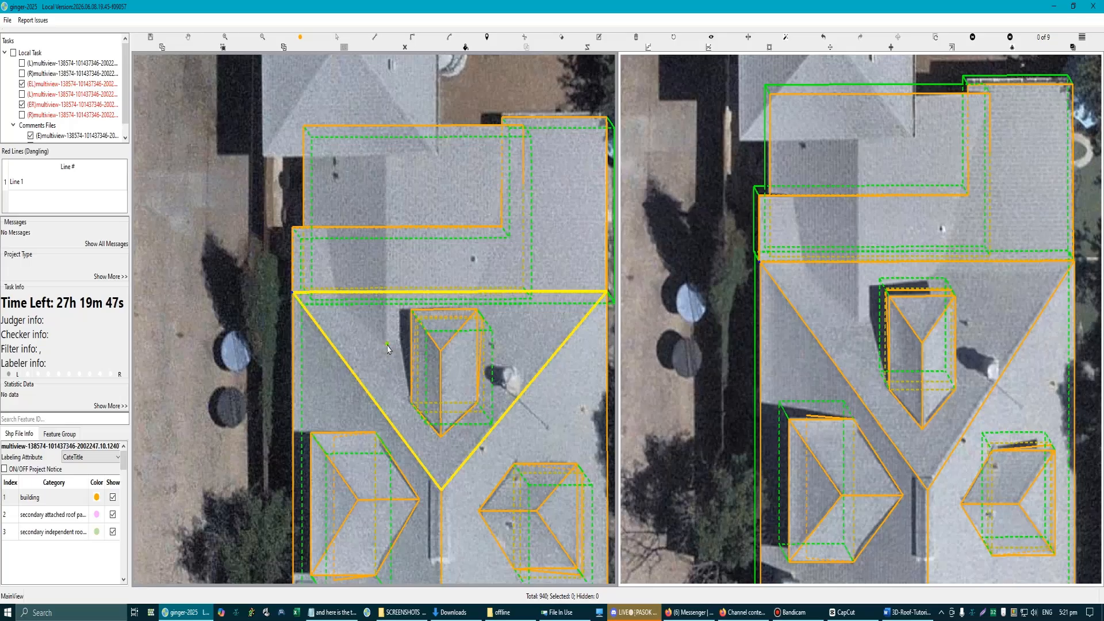
left_click(387, 345)
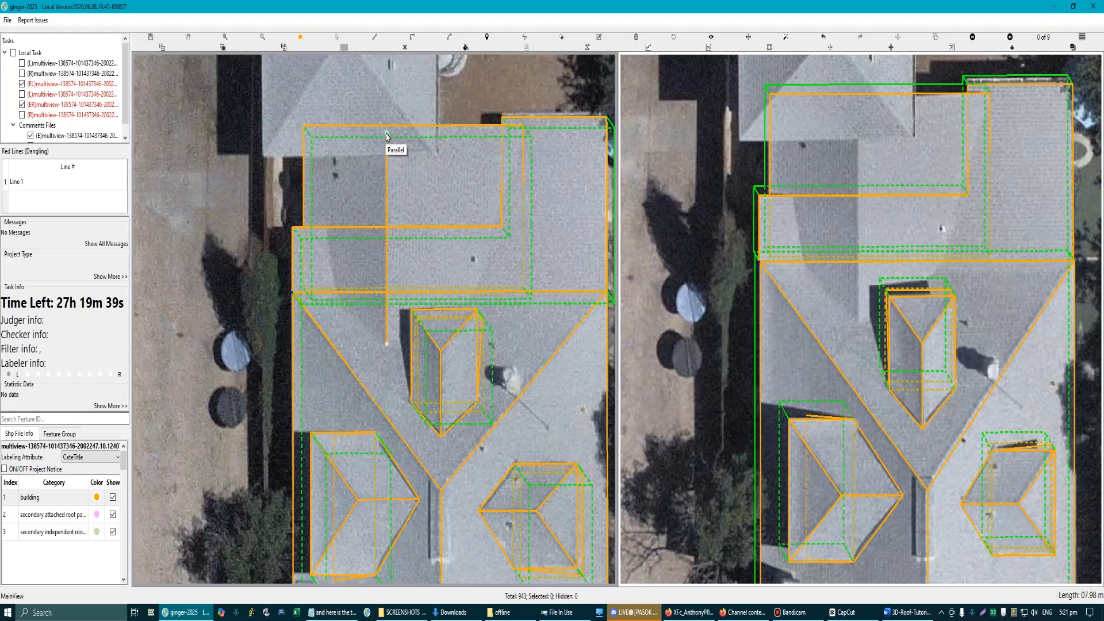
left_click(386, 136)
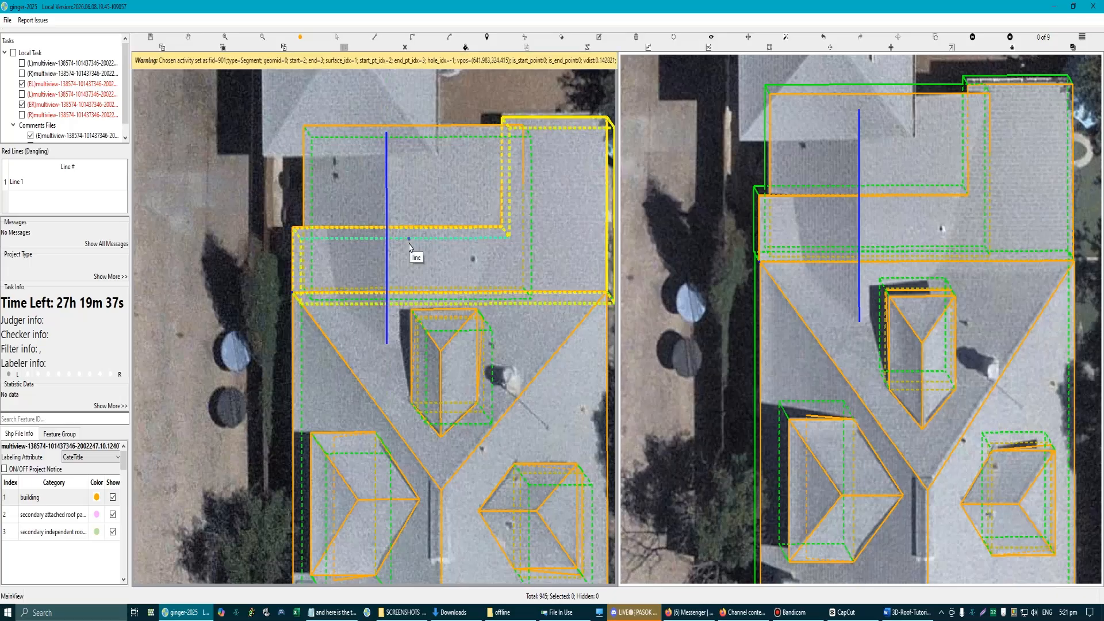
scroll(410, 247, "down", 3)
scroll(408, 251, "up", 6)
key("r")
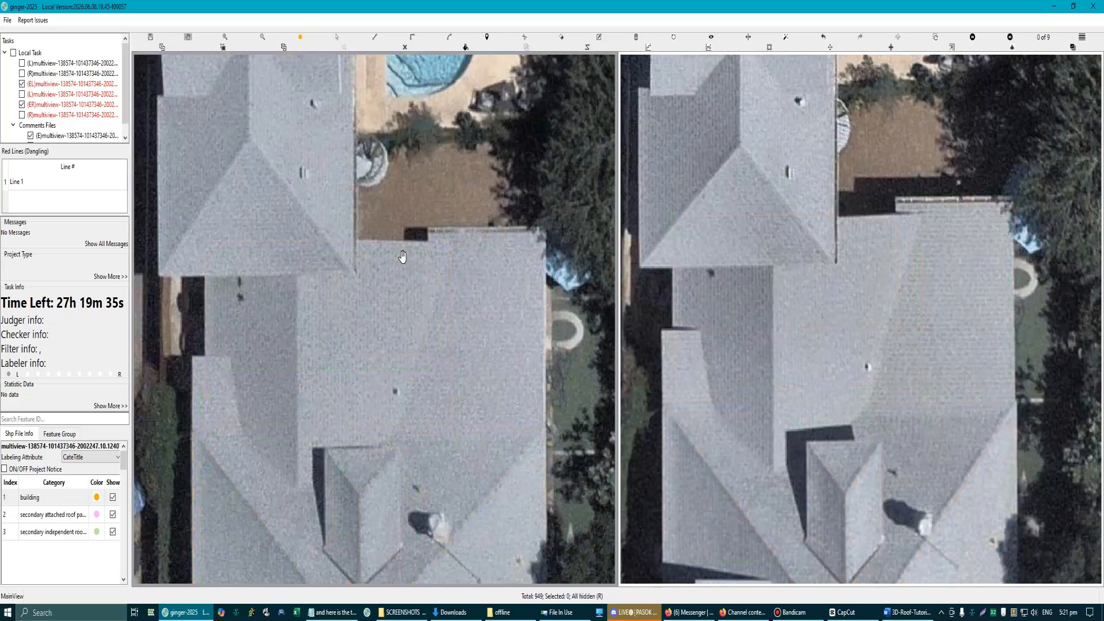
key("r")
scroll(289, 273, "up", 2)
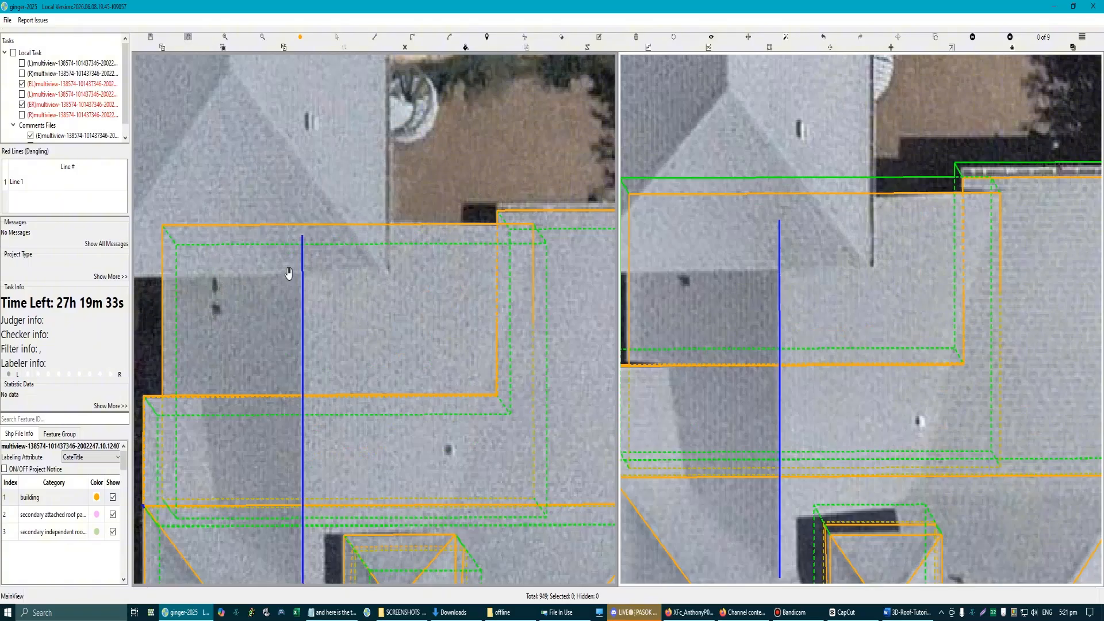
scroll(291, 274, "up", 2)
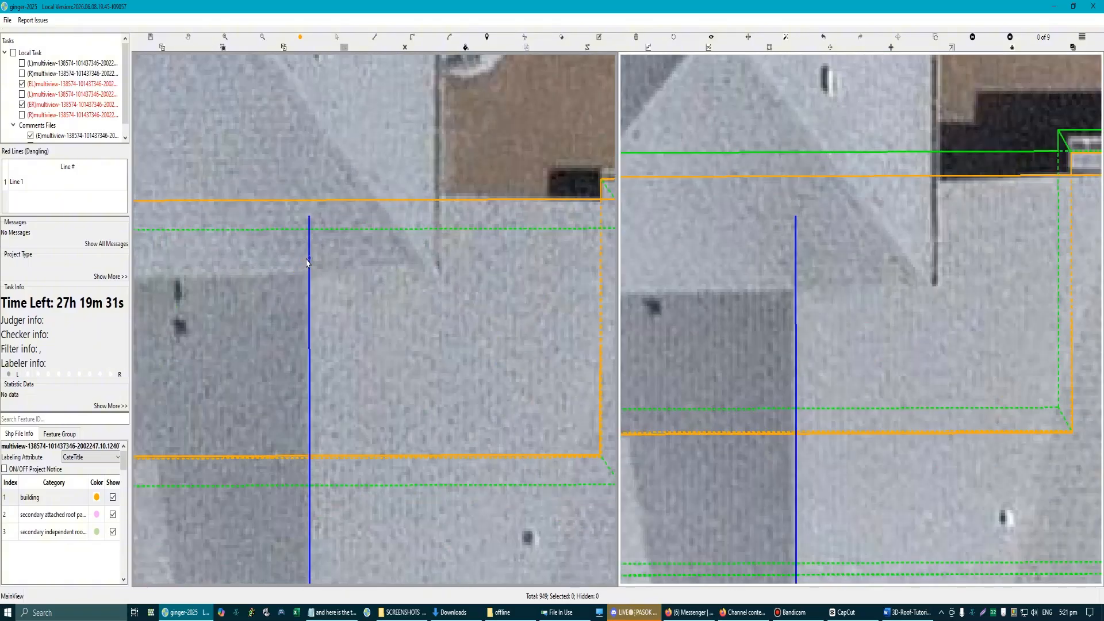
Step: Extend the ridge line's outer end to meet the lower rectangle's outer edge
key("d")
left_click(309, 216)
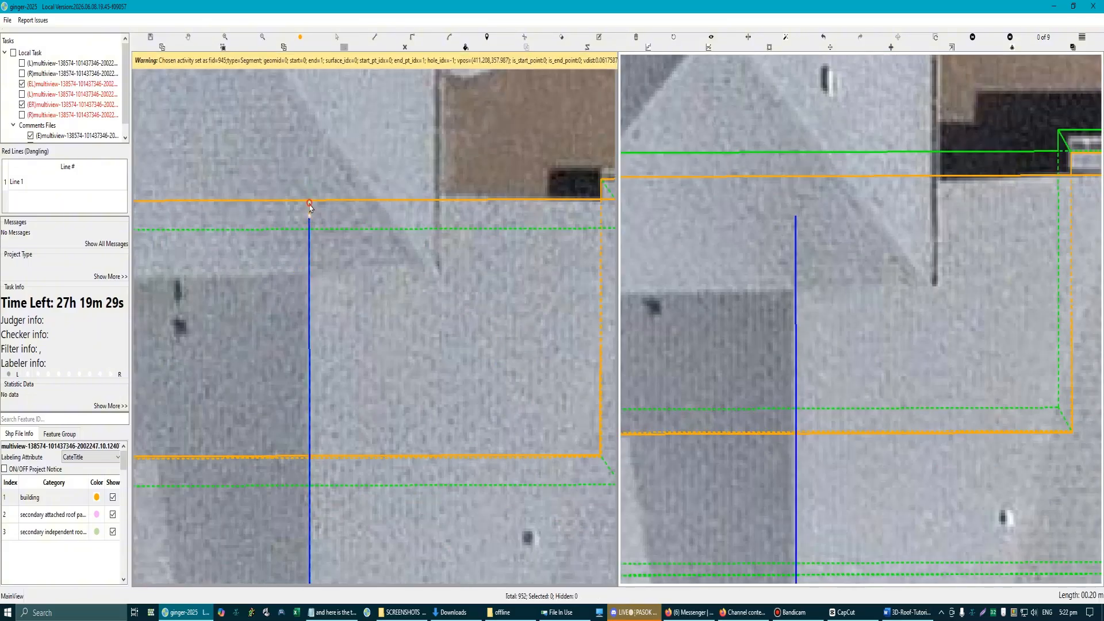
scroll(311, 284, "down", 3)
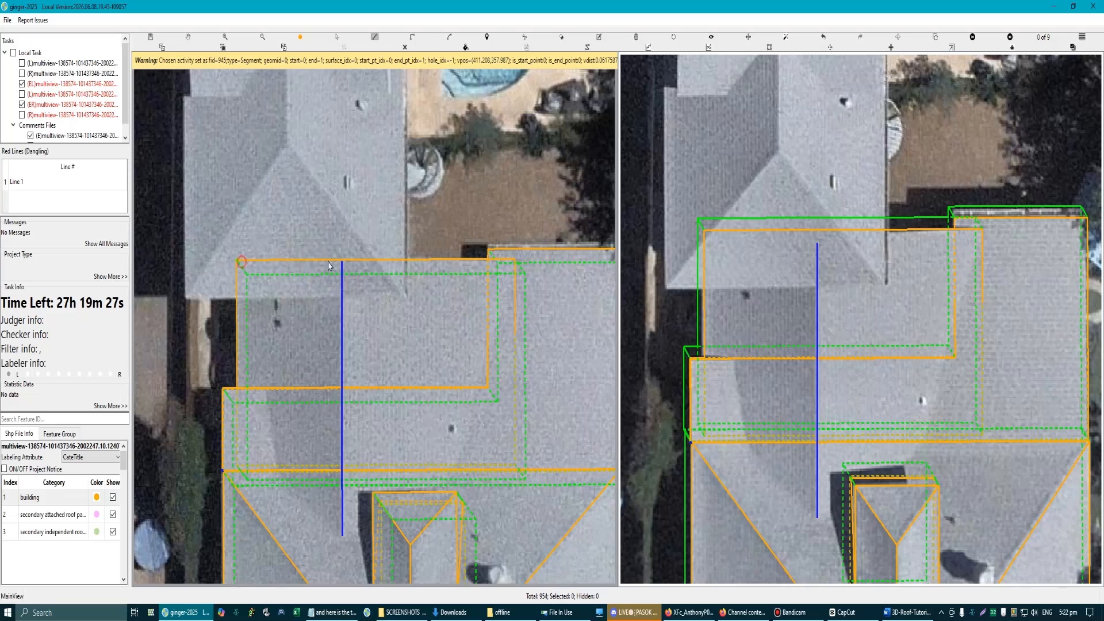
Step: Draw a triangular gable plane joining the lower rectangle's two outer corners to the ridge line's outer end
scroll(310, 256, "up", 2)
scroll(395, 299, "down", 2)
key("Escape")
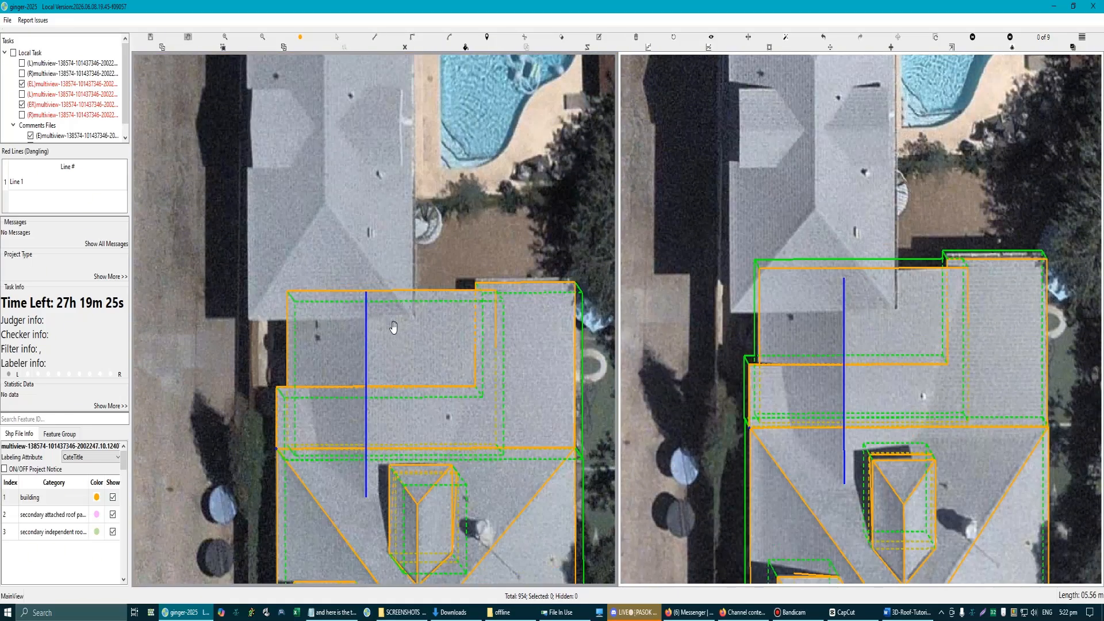
left_click_drag(392, 326, 421, 283)
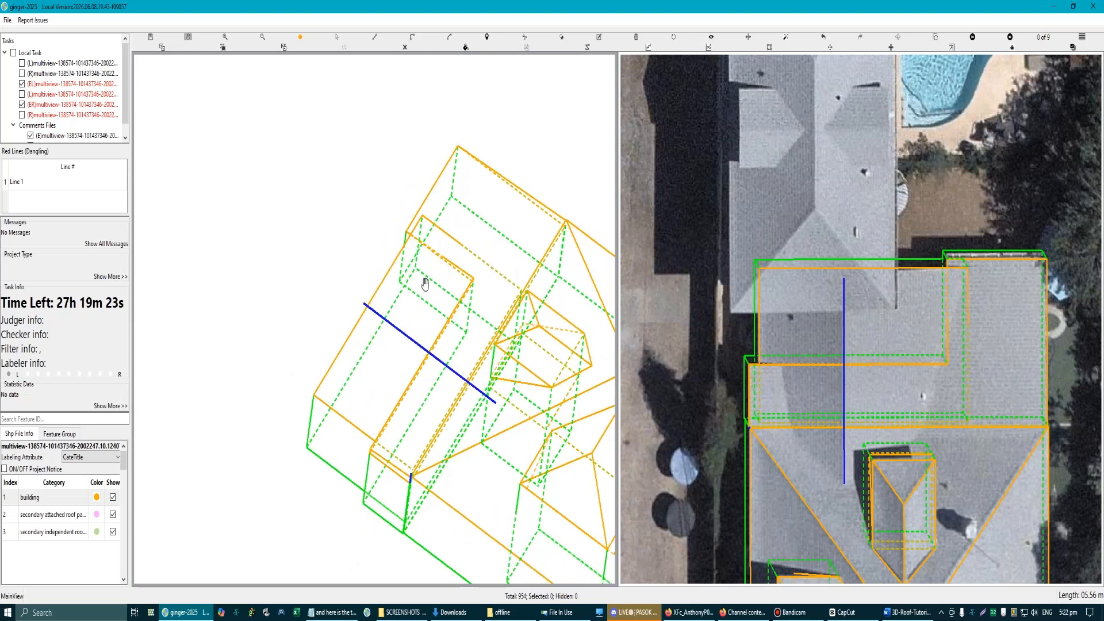
double_click(314, 395)
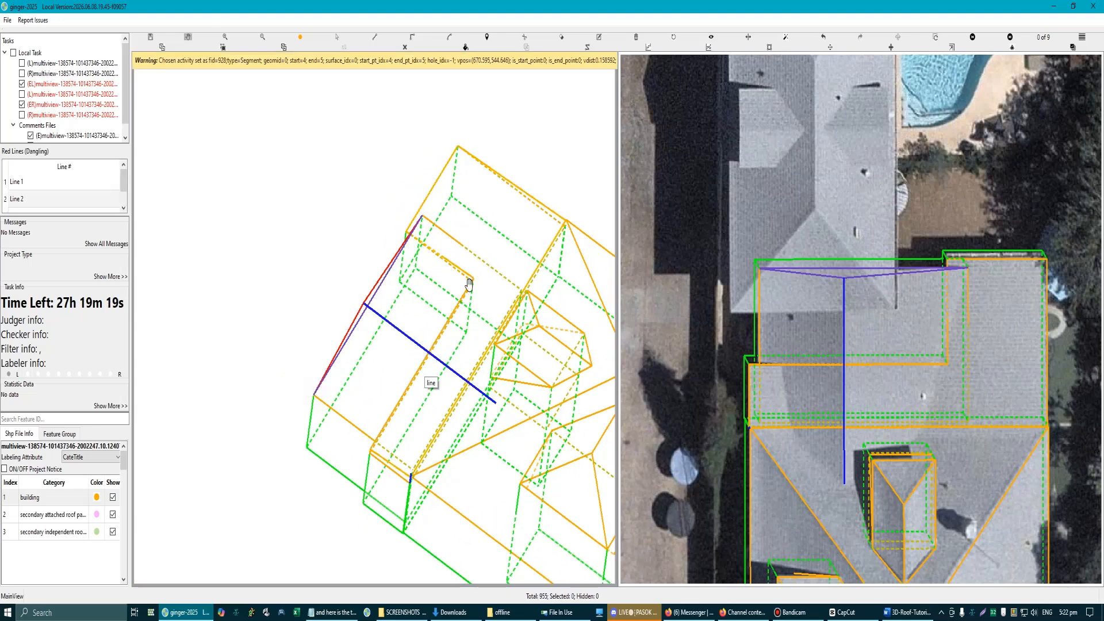
Step: Draw the first sloped roof plane between one side edge of the lower rectangle and the ridge line
mouse_move(469, 284)
left_mouse_down()
mouse_move(532, 313)
mouse_move(493, 296)
mouse_move(438, 305)
mouse_move(485, 306)
mouse_move(387, 298)
mouse_move(439, 307)
mouse_move(365, 291)
mouse_move(427, 272)
mouse_move(443, 210)
mouse_move(463, 254)
mouse_move(456, 266)
left_mouse_up()
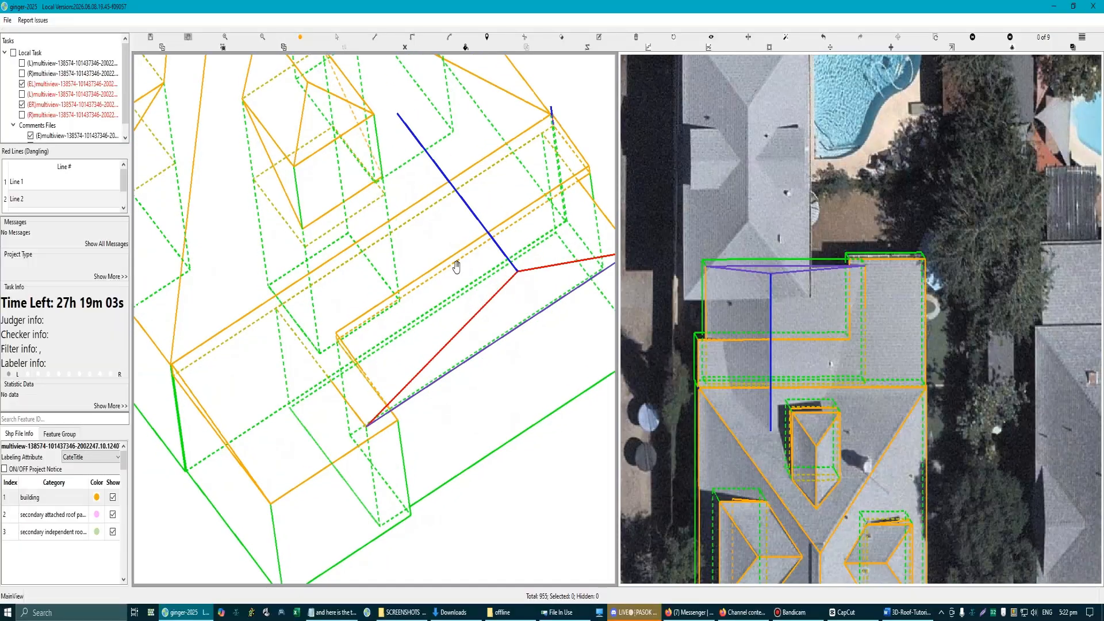
left_click_drag(545, 277, 439, 279)
left_click_drag(261, 429, 325, 430)
key("l")
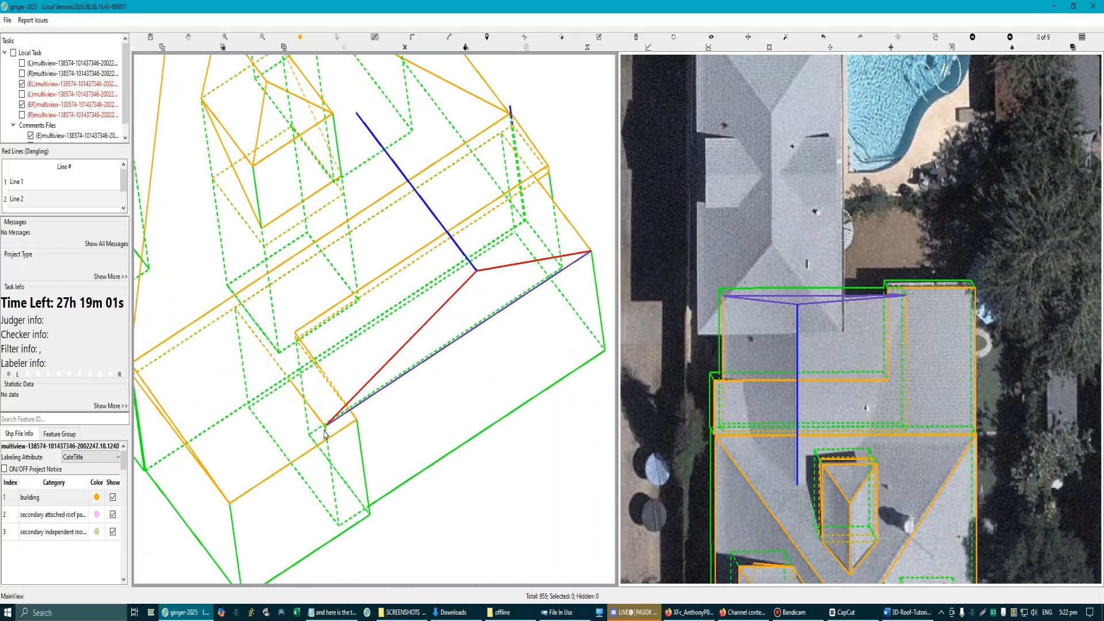
left_click(325, 426)
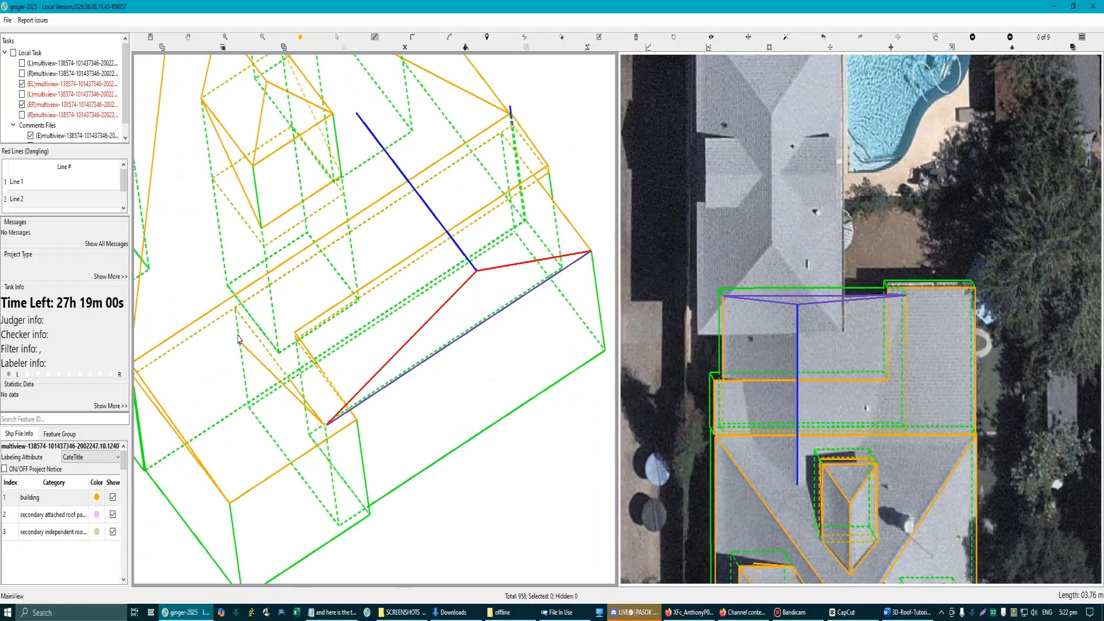
left_click(356, 115)
double_click(476, 271)
Step: Draw the opposite sloped plane between the rectangle's other side edge and the ridge line, and make the triangular gable plane vertical
left_click_drag(568, 249, 526, 262)
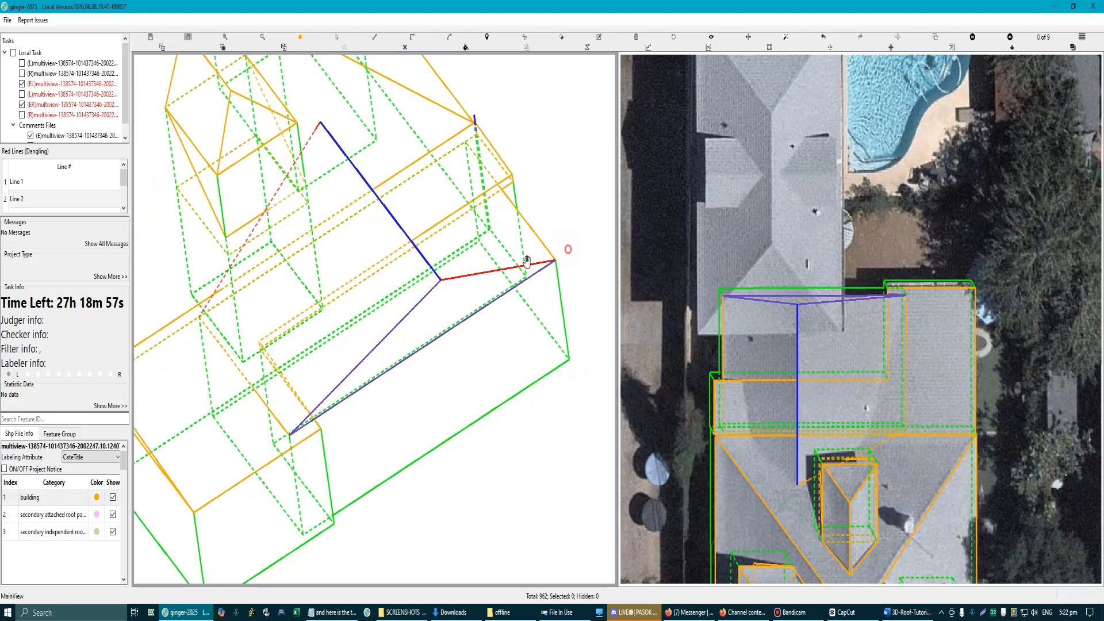
key("l")
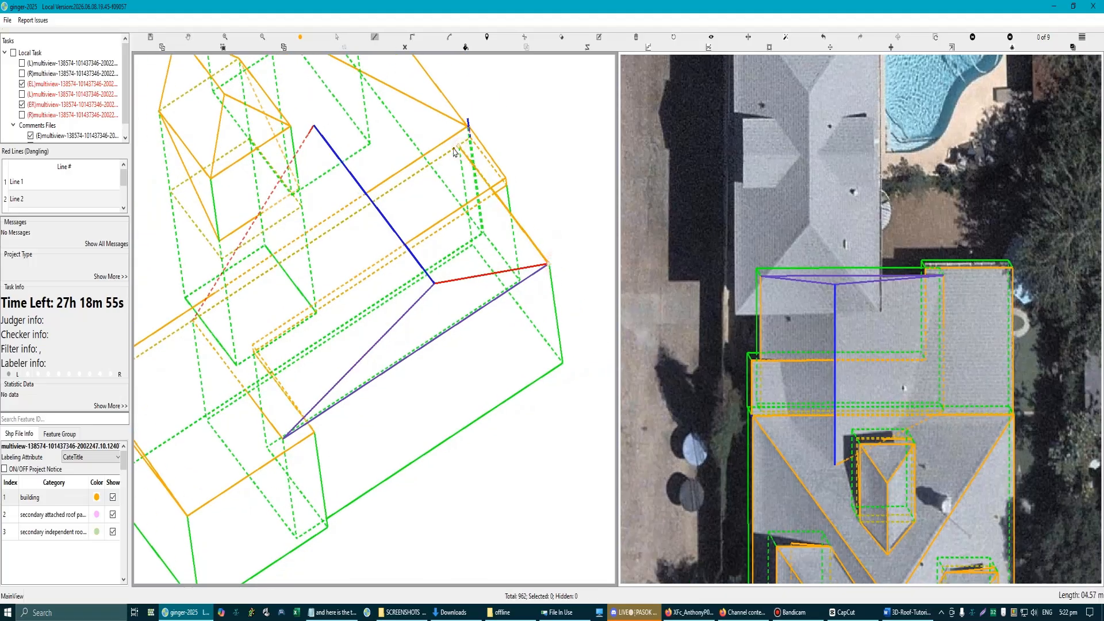
left_click(454, 150)
left_click(314, 125)
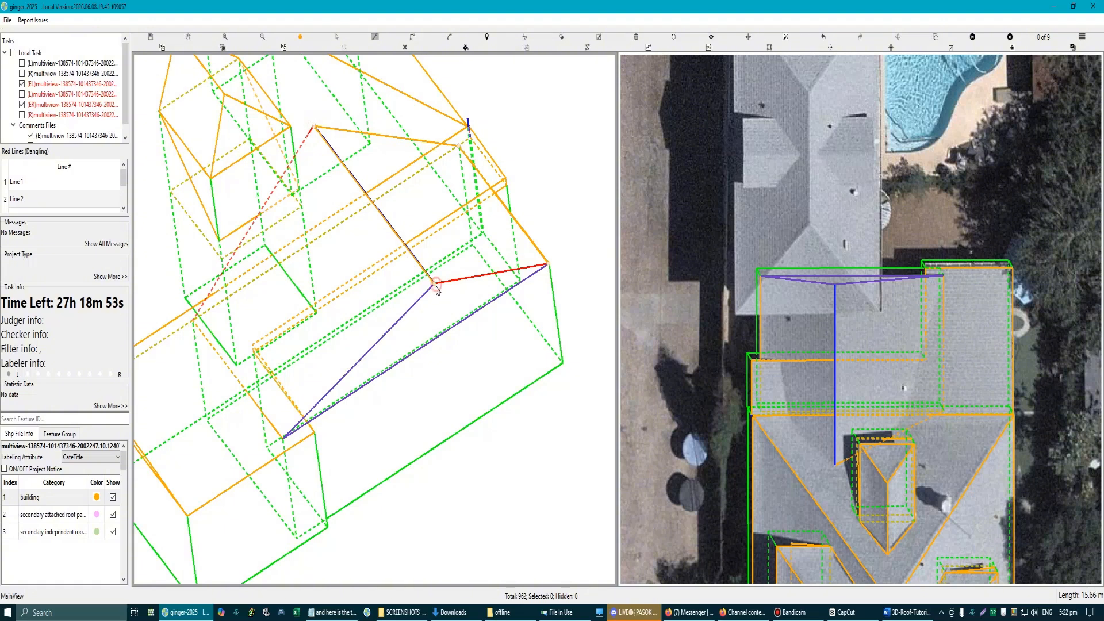
double_click(436, 282)
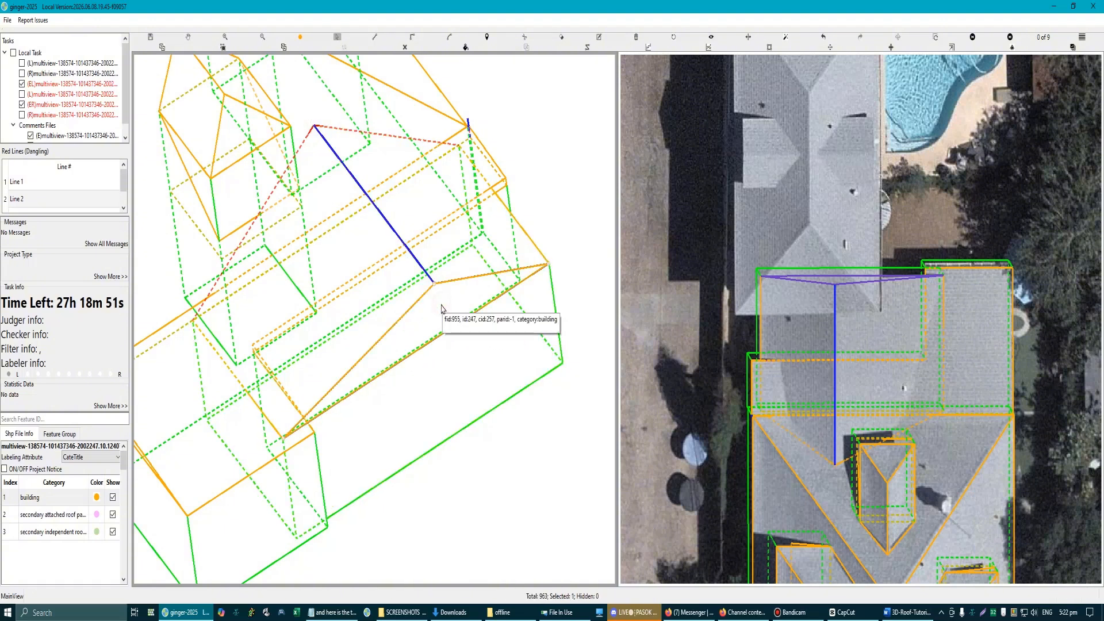
key("v")
key("Escape")
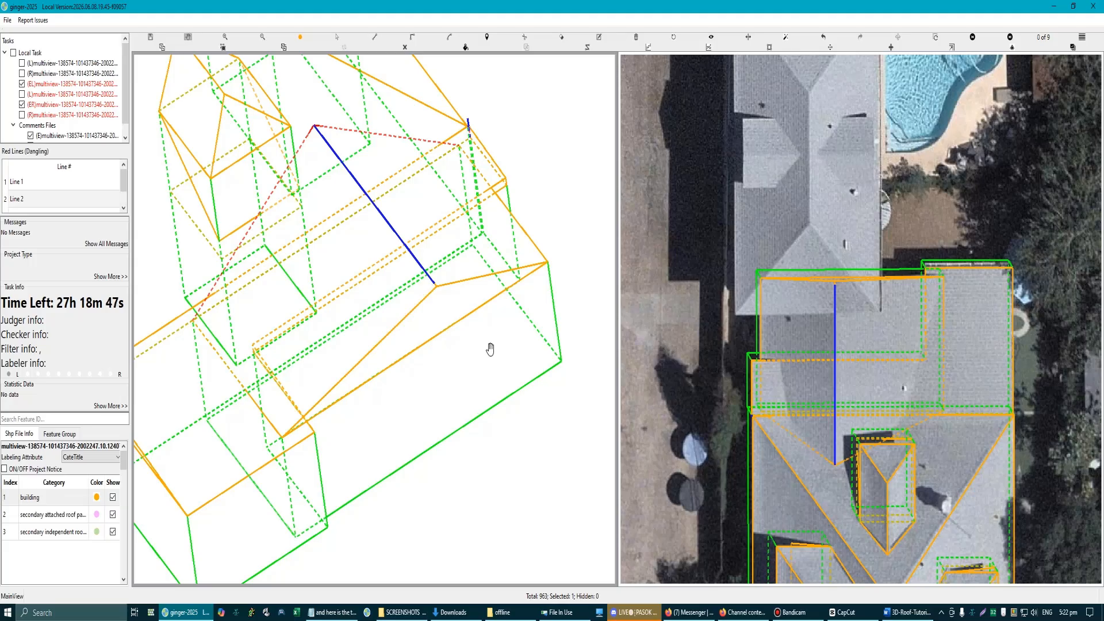
Step: Examine the ridge line's inner end against the roof imagery in both aerial views, with the labels shown and hidden
key("Escape")
scroll(488, 350, "down", 3)
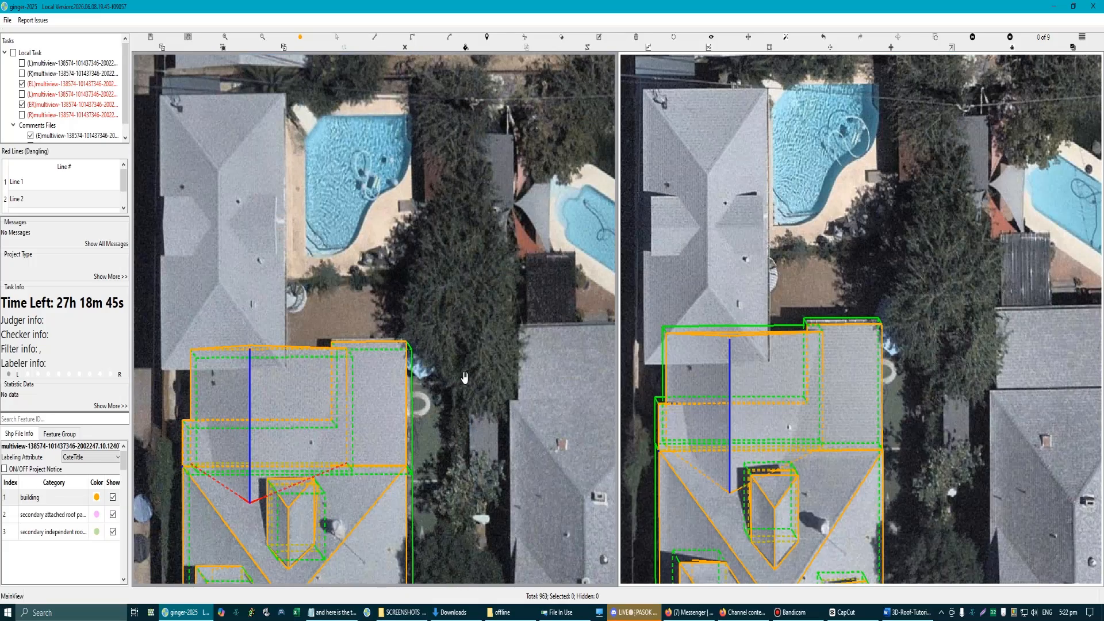
left_click_drag(419, 452, 477, 324)
scroll(347, 351, "up", 3)
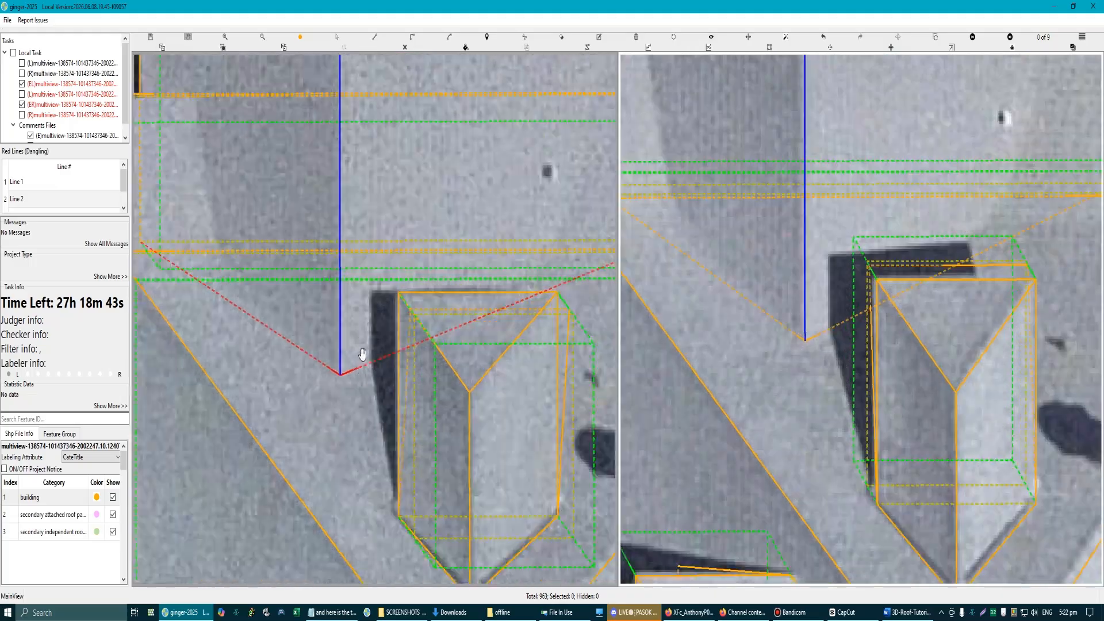
scroll(360, 374, "up", 2)
scroll(366, 383, "down", 3)
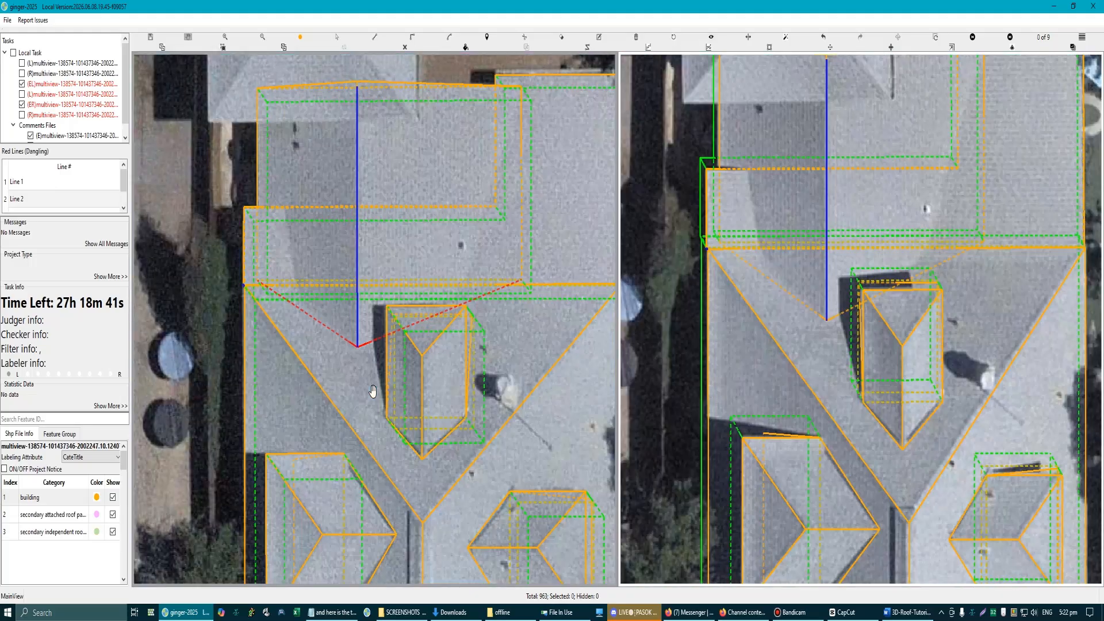
scroll(373, 391, "down", 3)
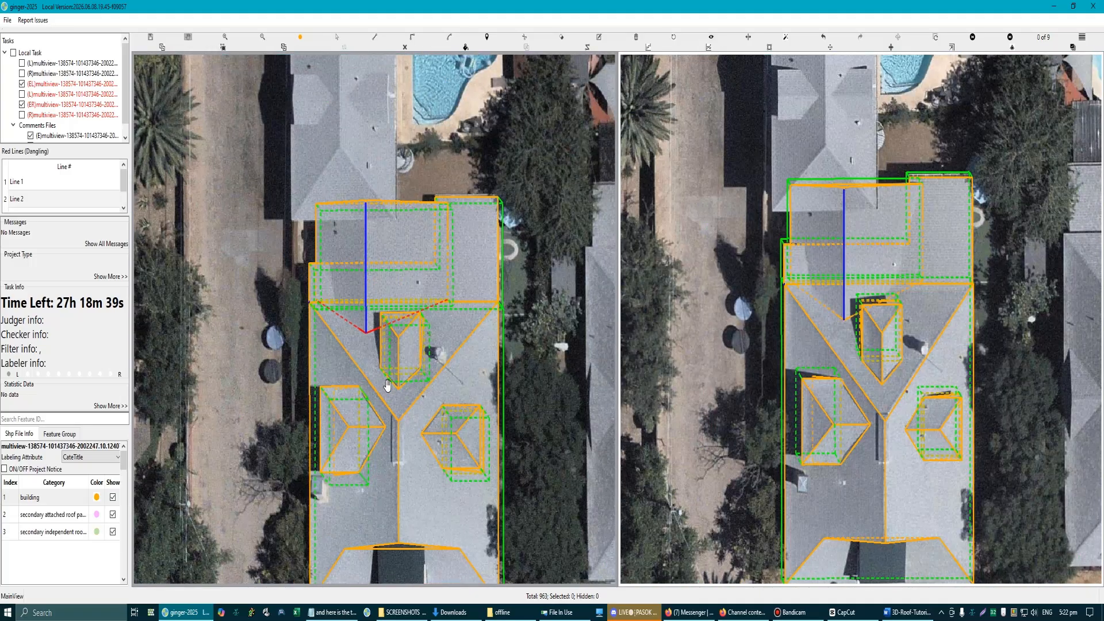
scroll(850, 316, "up", 5)
left_click(850, 316)
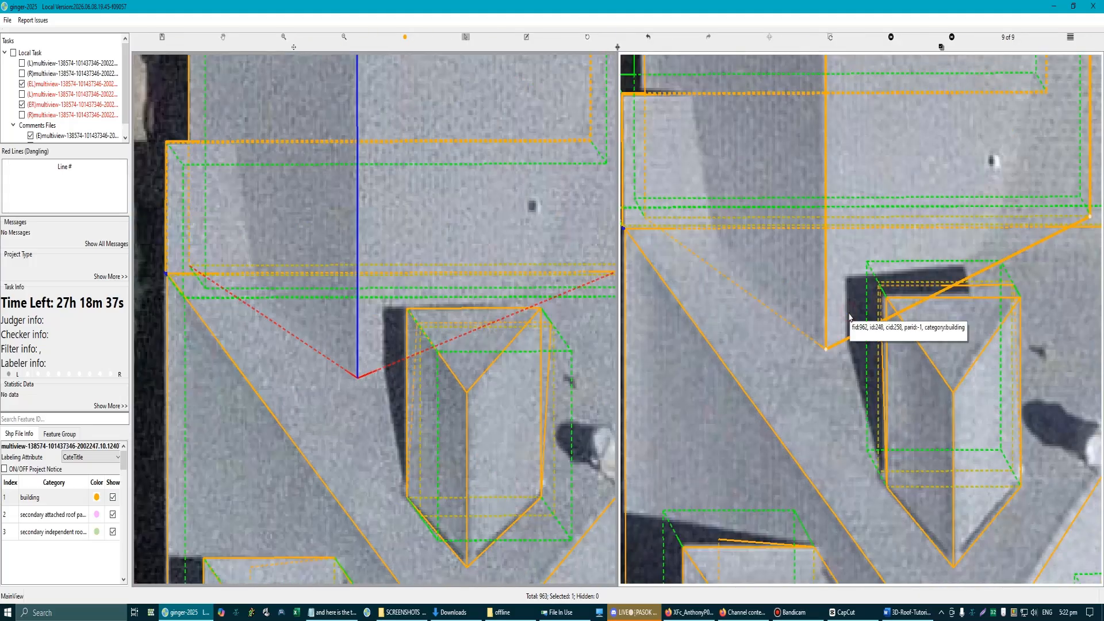
scroll(875, 346, "up", 2)
scroll(820, 352, "down", 2)
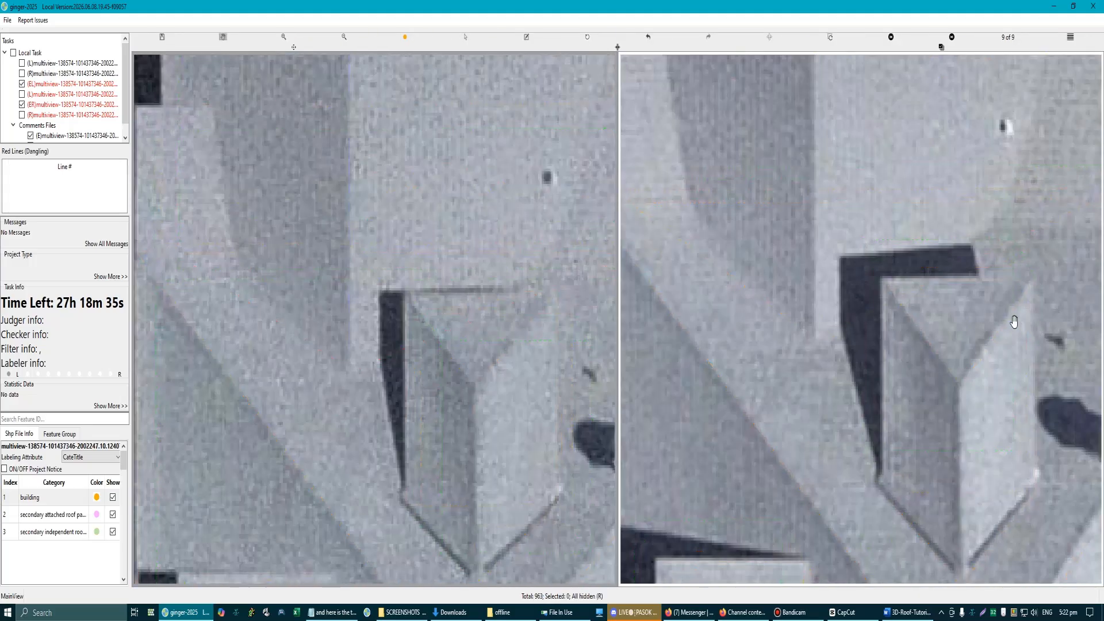
scroll(1013, 320, "down", 2)
scroll(811, 280, "up", 2)
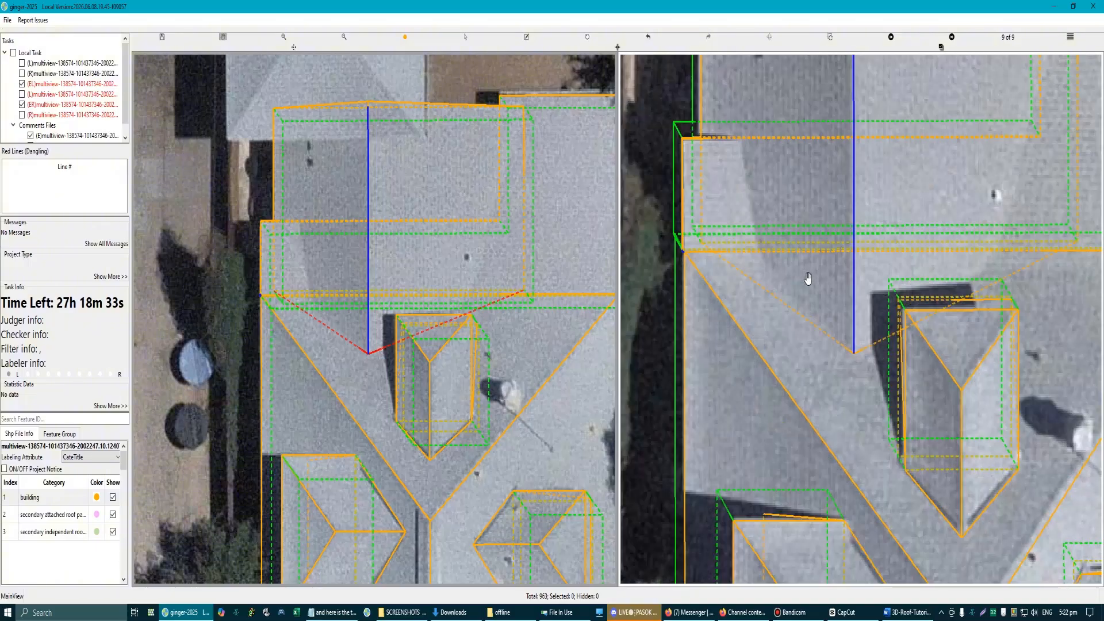
Step: Select the whole house model and intersect its roof surfaces so the gabled section and the adjoining planes trim each other
key("s")
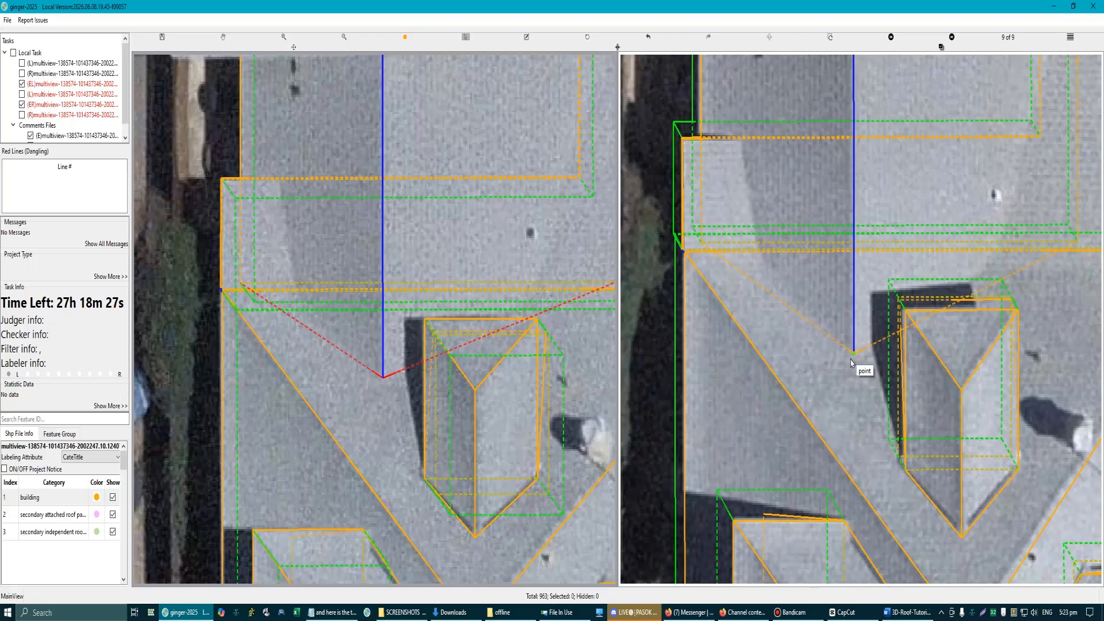
scroll(844, 353, "down", 2)
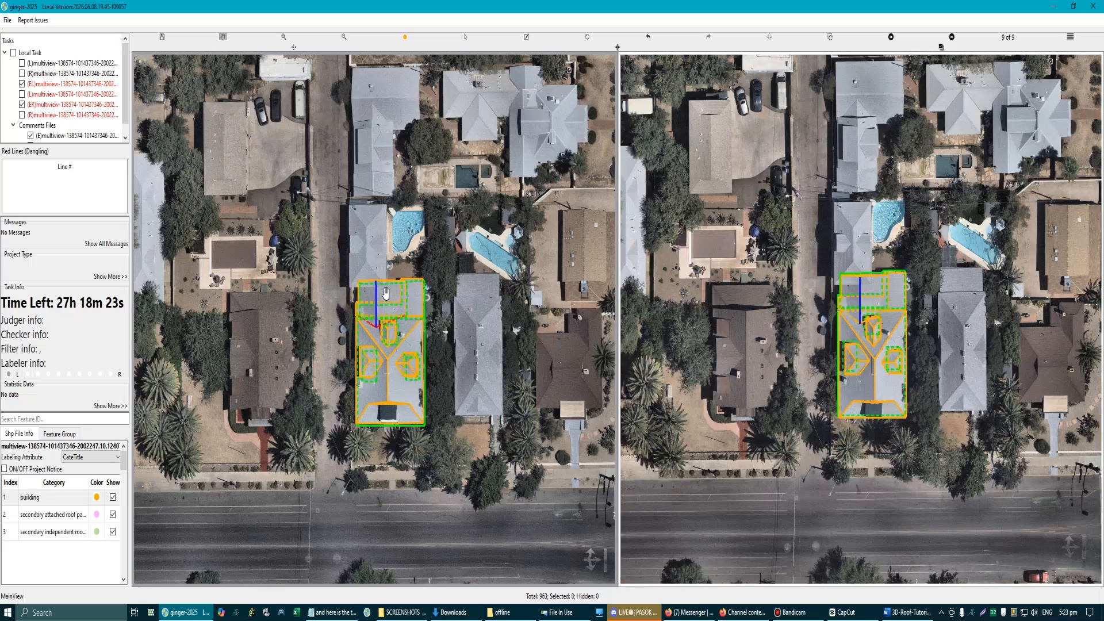
scroll(370, 327, "down", 1)
left_click_drag(369, 328, 327, 330)
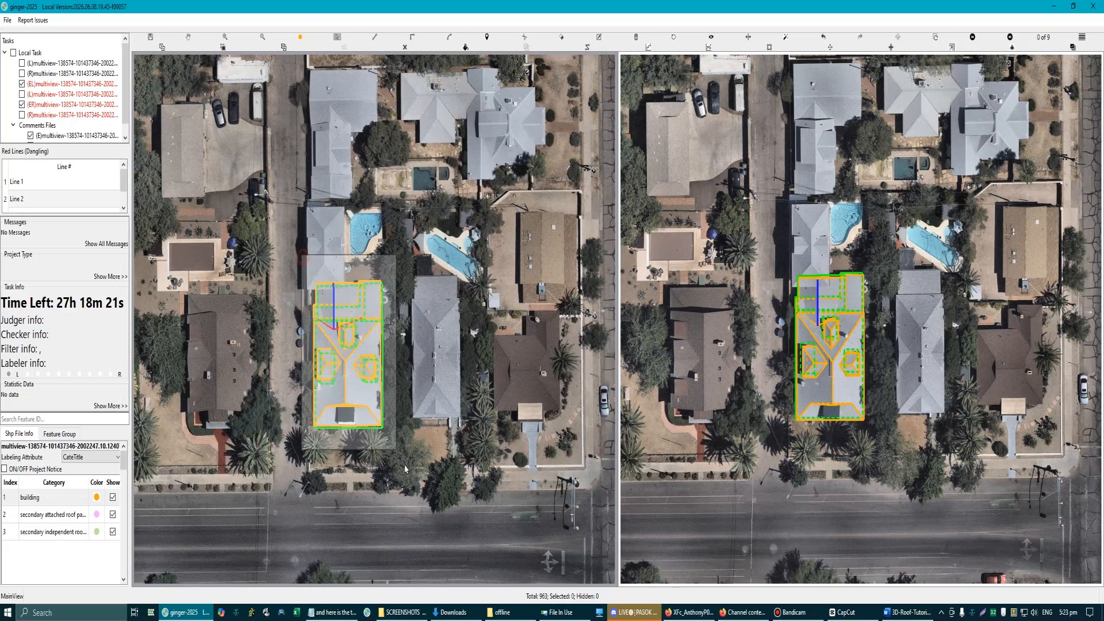
scroll(346, 353, "up", 3)
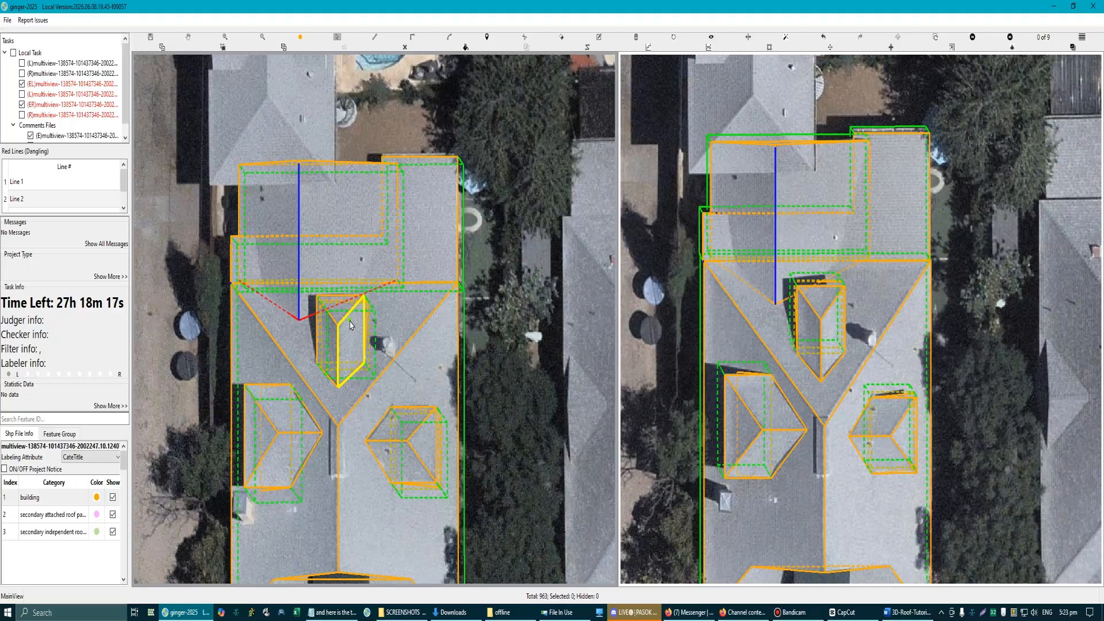
scroll(366, 331, "down", 3)
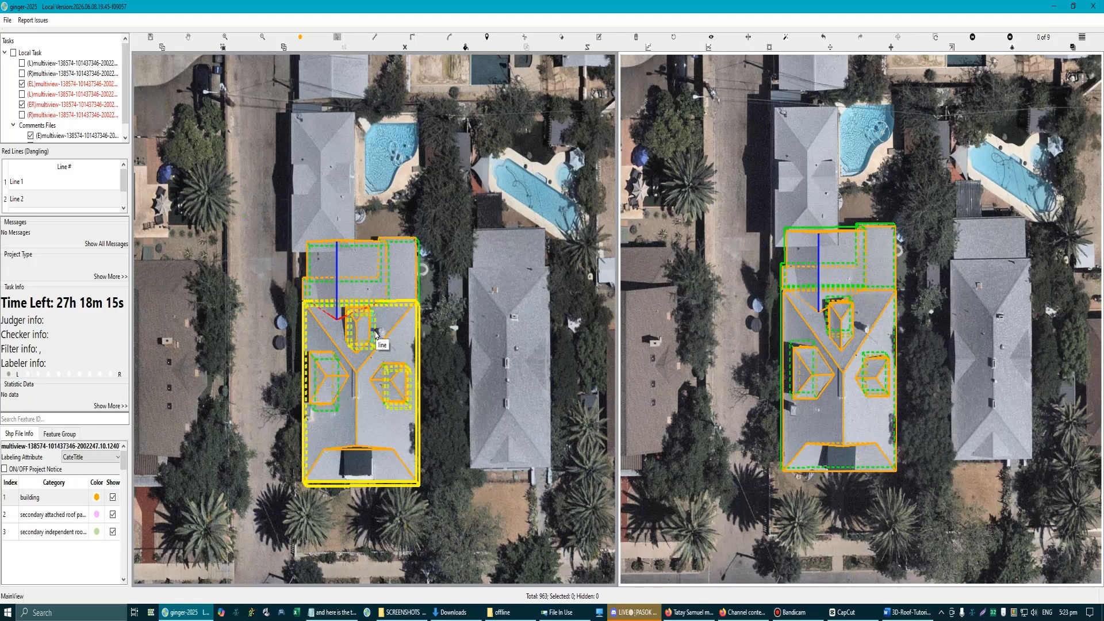
key("ctrl+s")
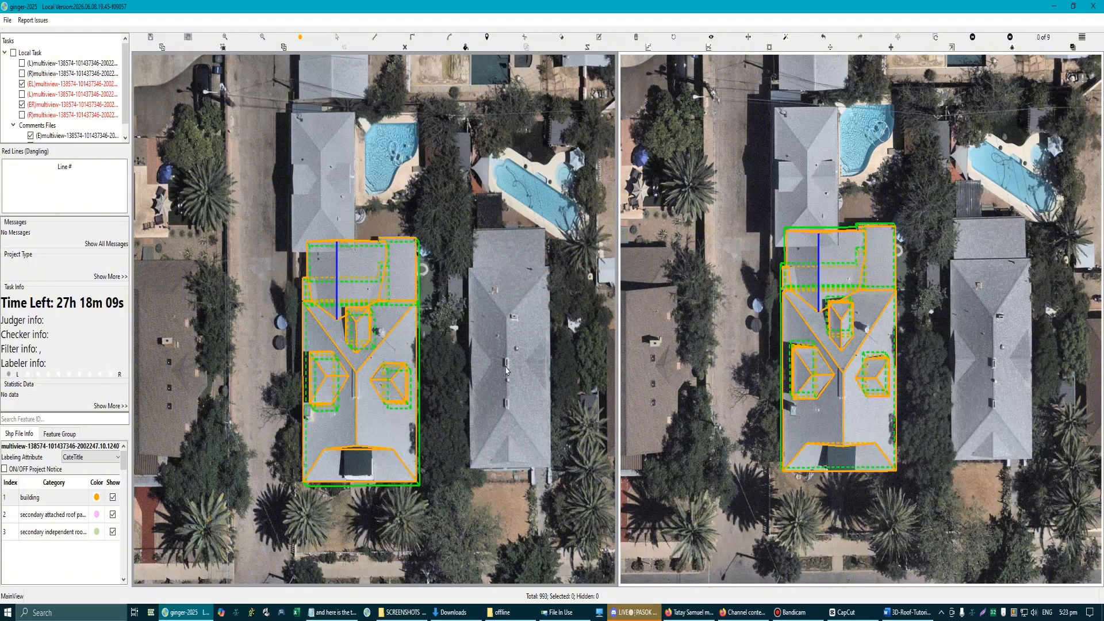
Step: Examine the trimmed junction and mark the gabled section's side slope with a red arrow on a temporary screen capture
scroll(321, 295, "up", 5)
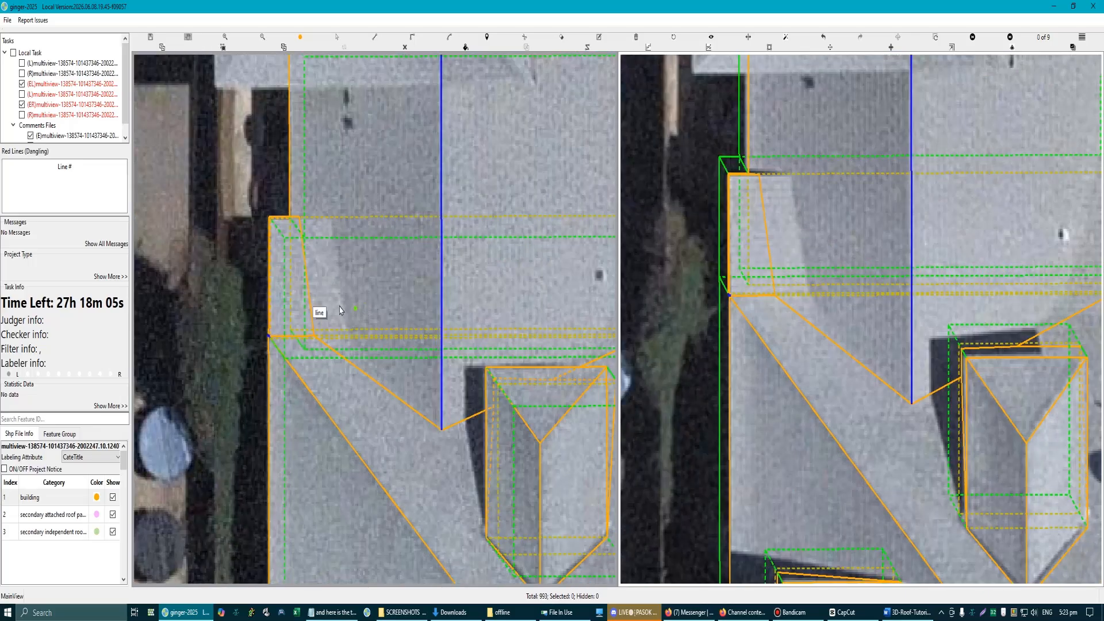
key("Escape")
scroll(340, 280, "down", 5)
key("Print")
left_click_drag(231, 99, 724, 540)
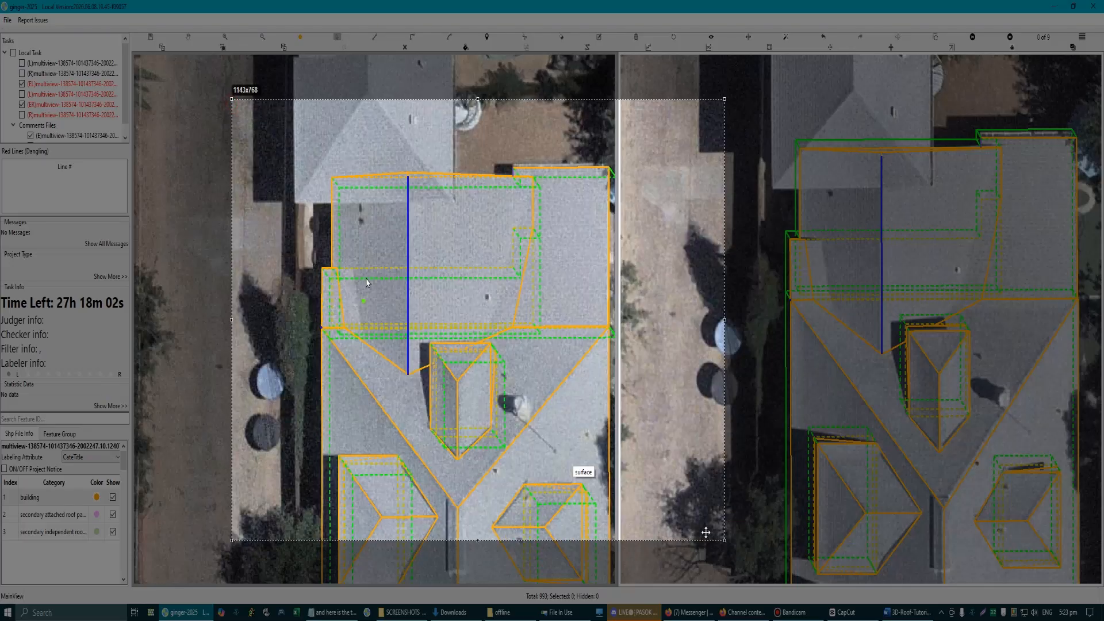
left_click_drag(364, 279, 359, 300)
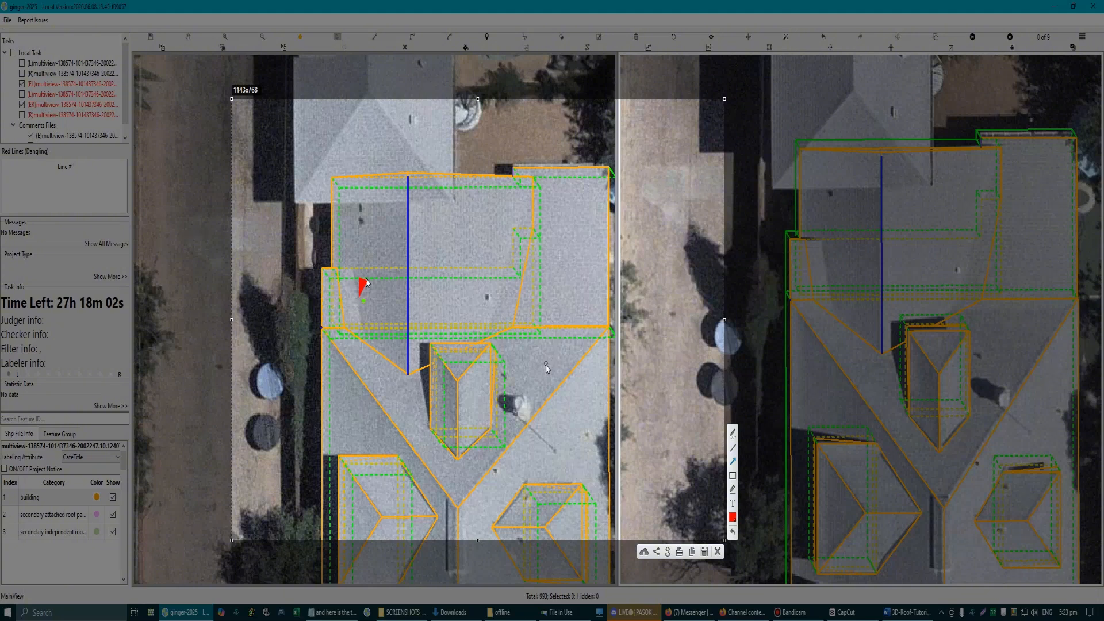
left_click(717, 551)
scroll(515, 414, "down", 5)
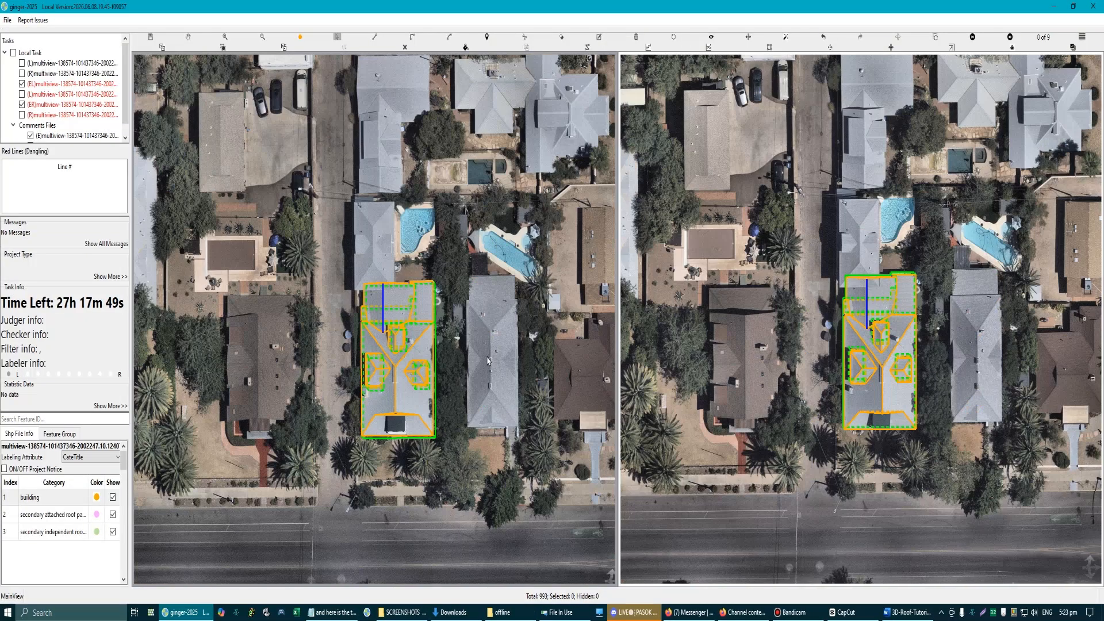
Step: Compare the intersected house model with the roof in aerial images 1 to 3 of 9, checking the lower section's edges
key("Right")
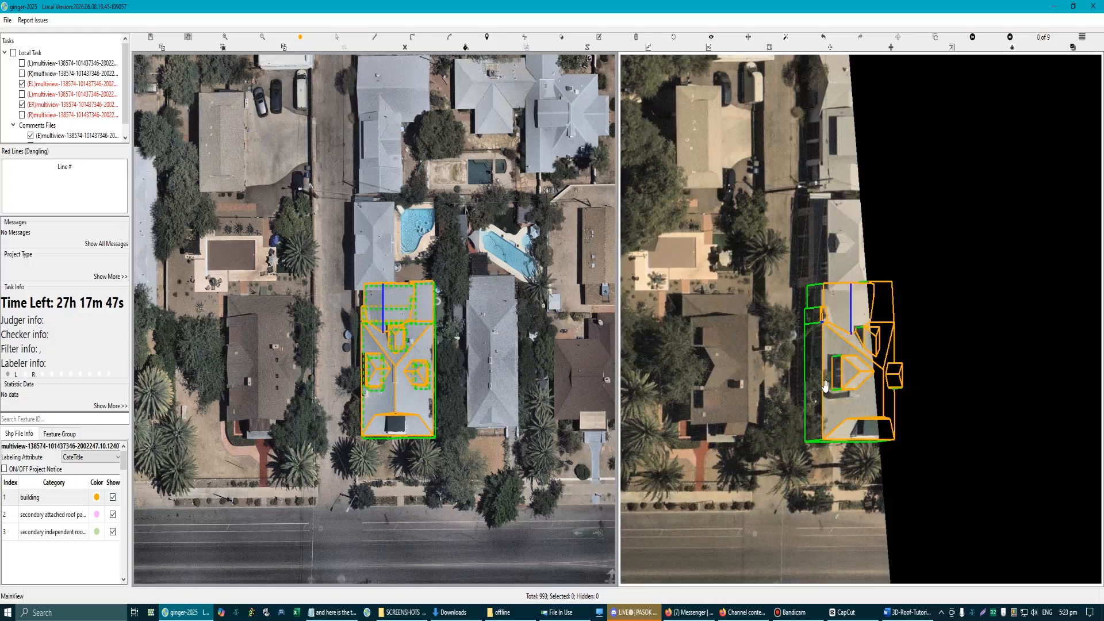
scroll(844, 406, "up", 2)
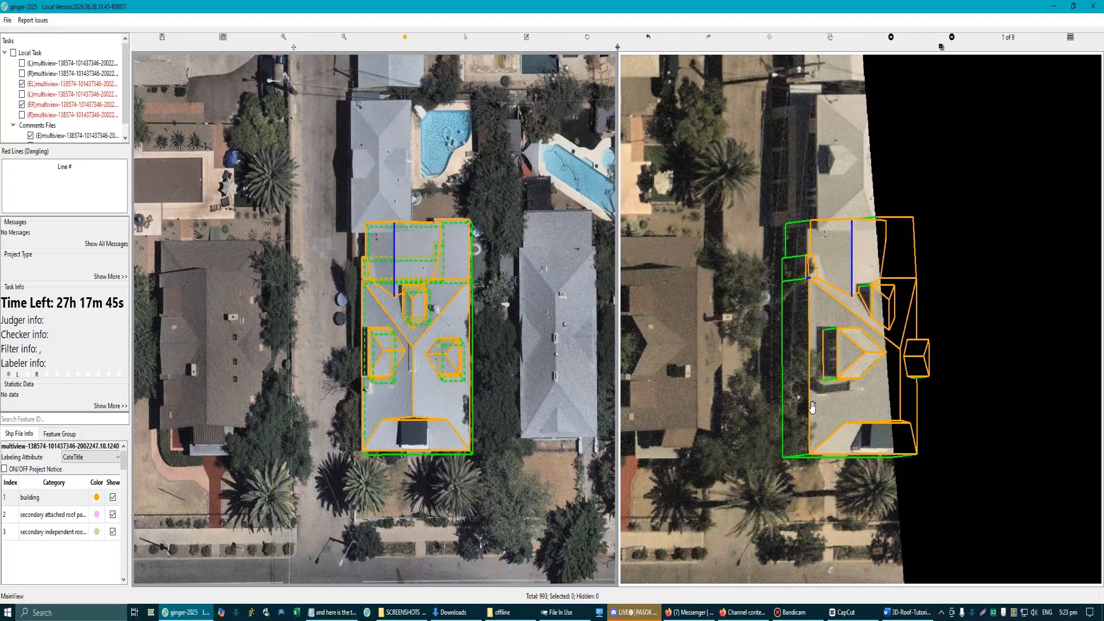
key("Right")
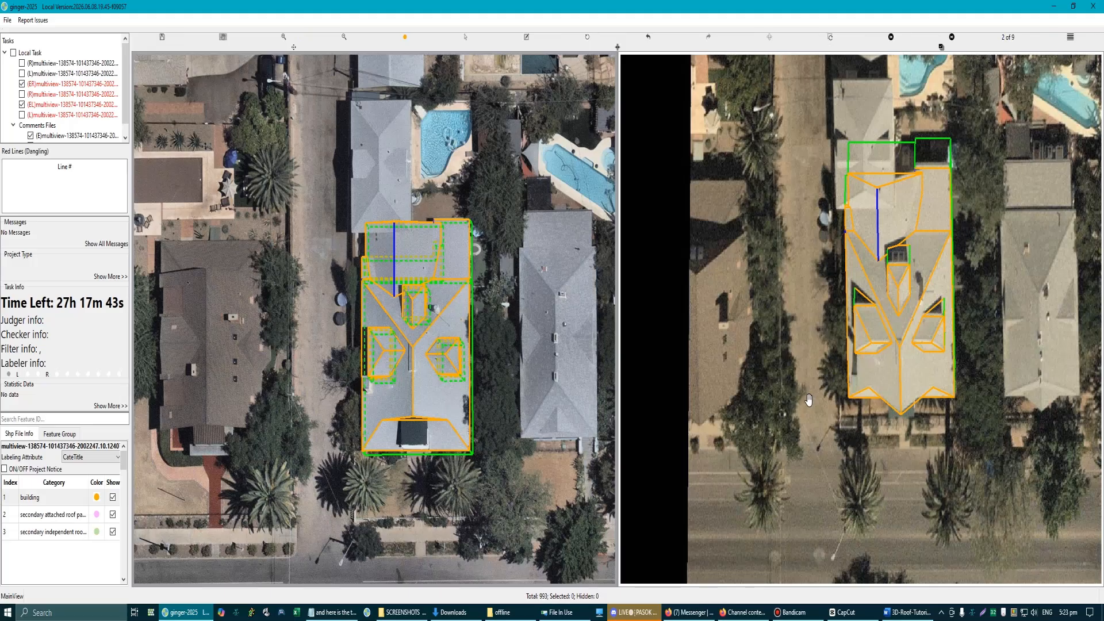
key("Right")
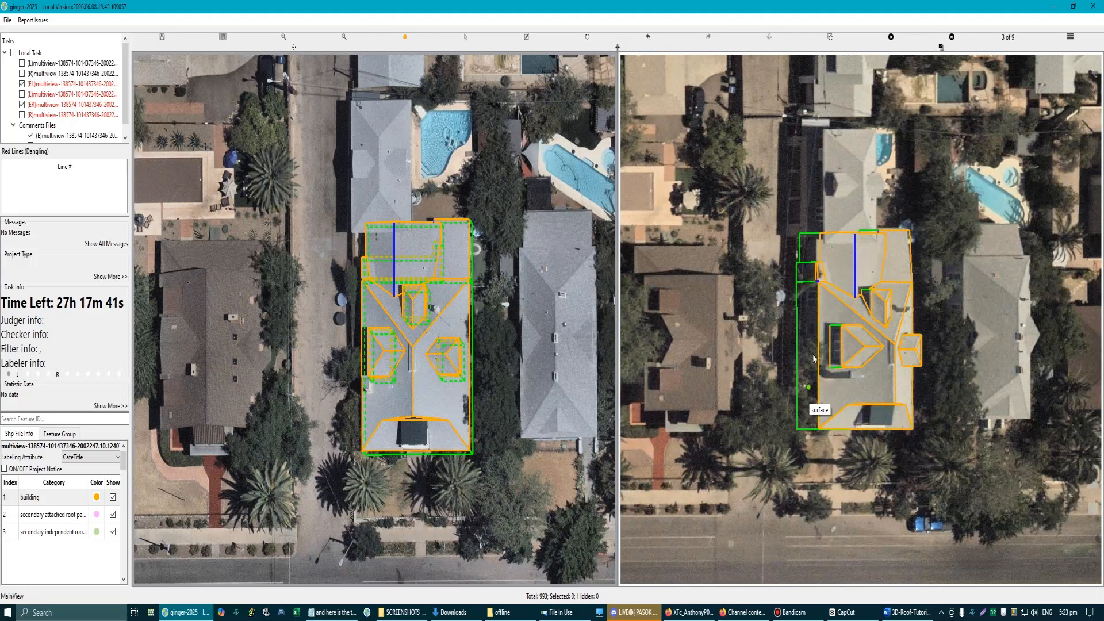
scroll(828, 290, "up", 1)
scroll(816, 238, "up", 2)
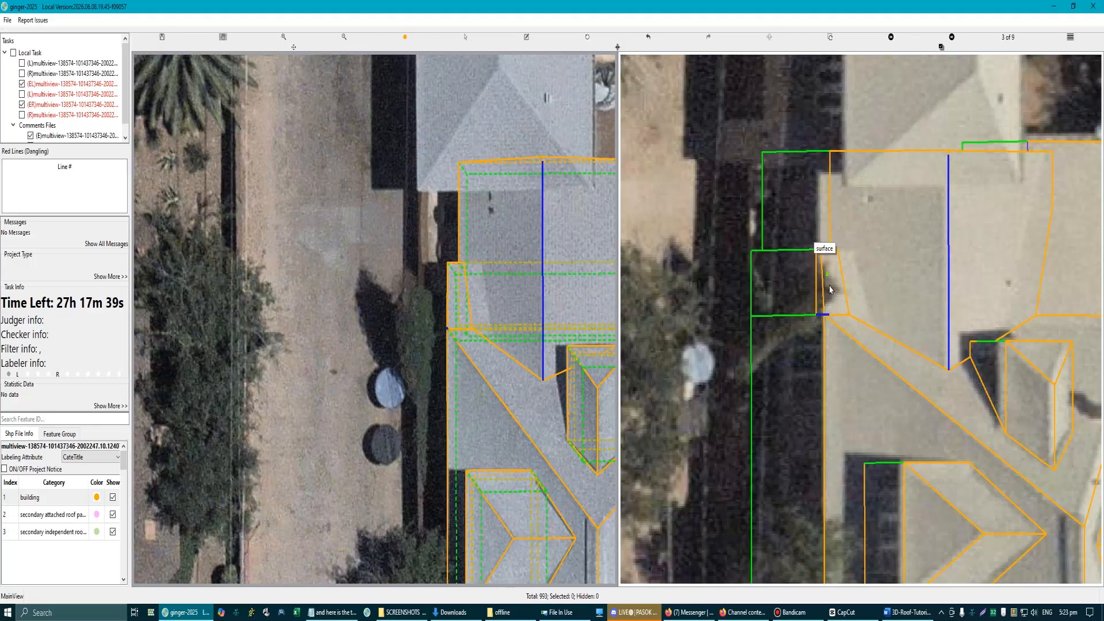
scroll(828, 294, "down", 3)
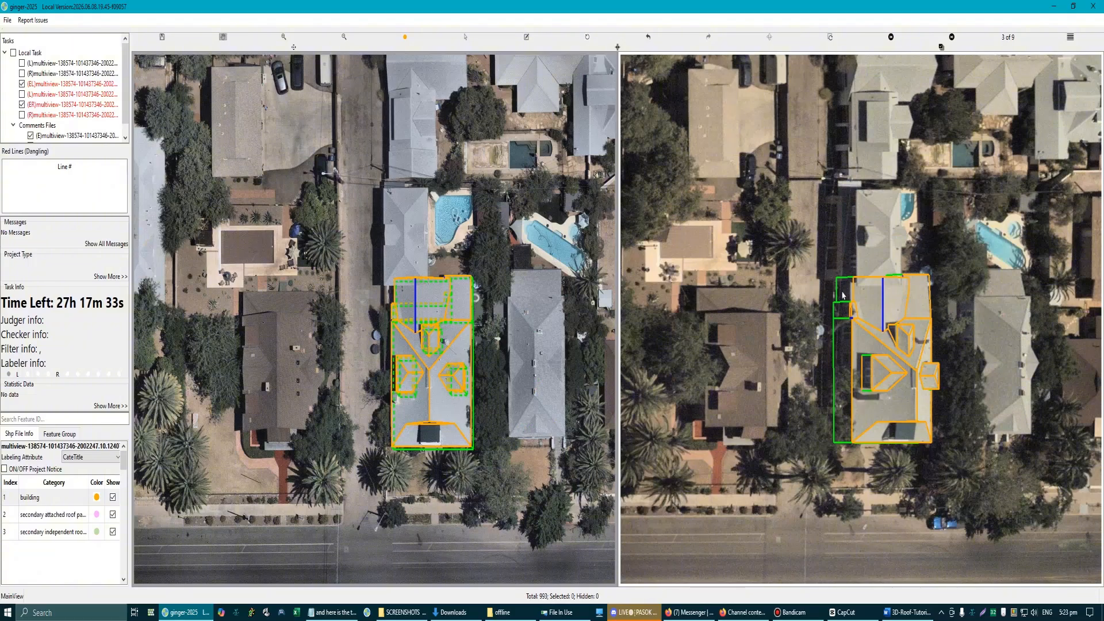
scroll(918, 310, "up", 3)
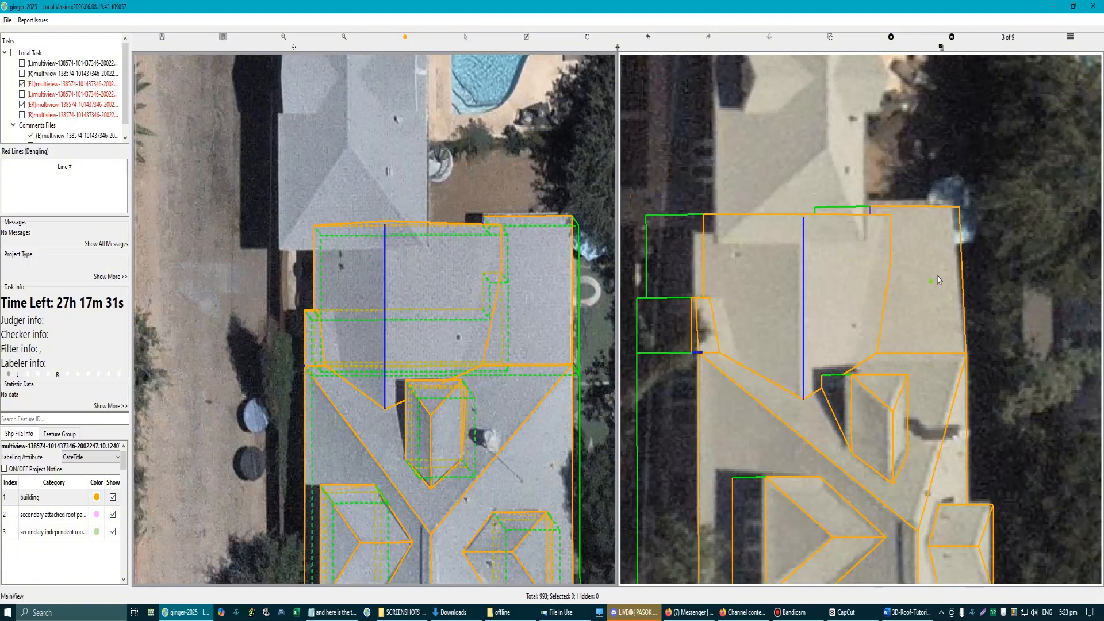
scroll(958, 225, "up", 2)
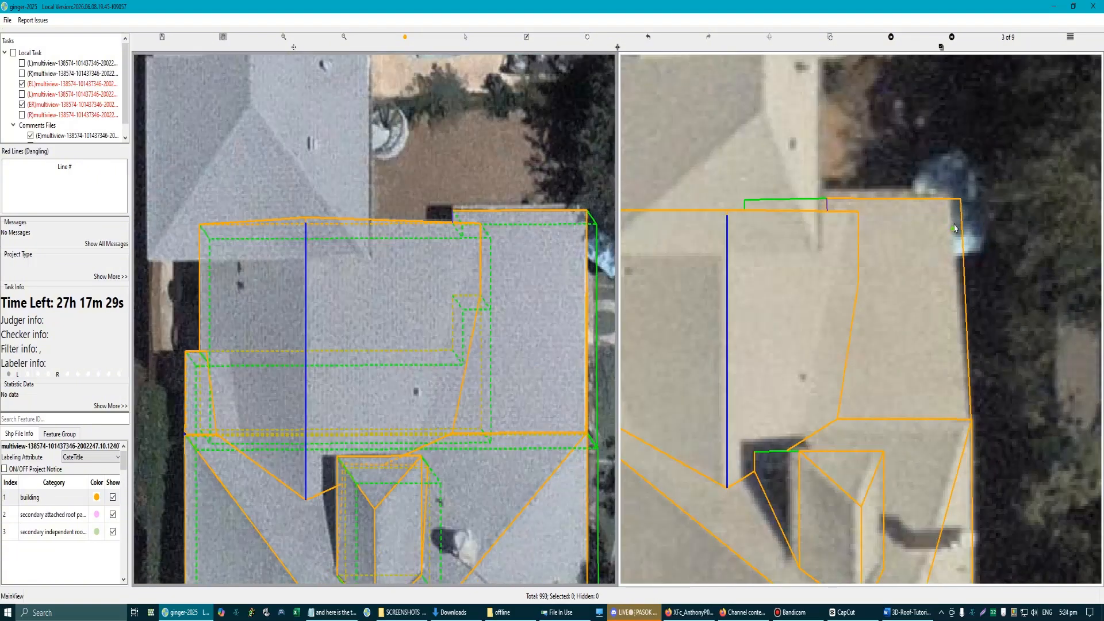
scroll(380, 283, "down", 5)
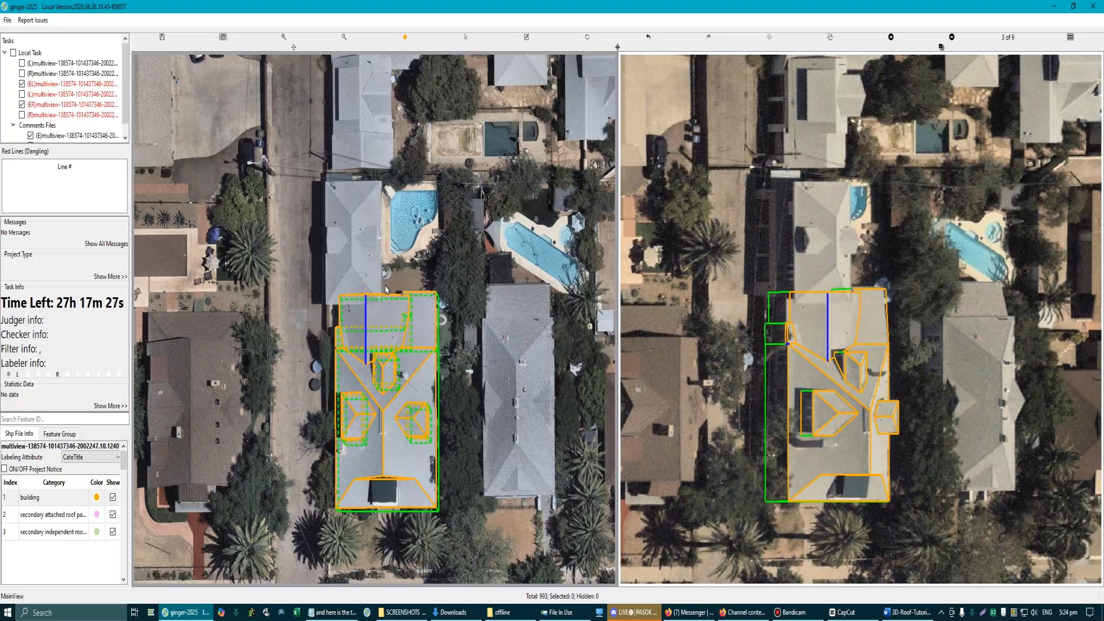
Step: Undo the intersection of the house's roof surfaces and check the lower section in both views
scroll(386, 289, "up", 3)
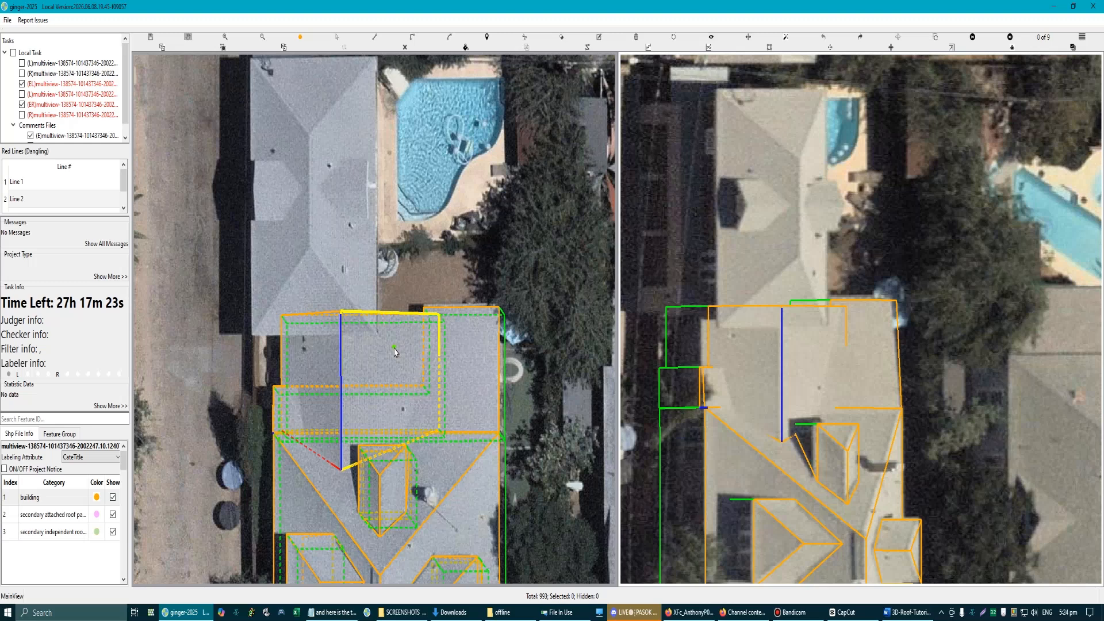
scroll(394, 352, "down", 3)
scroll(400, 280, "up", 2)
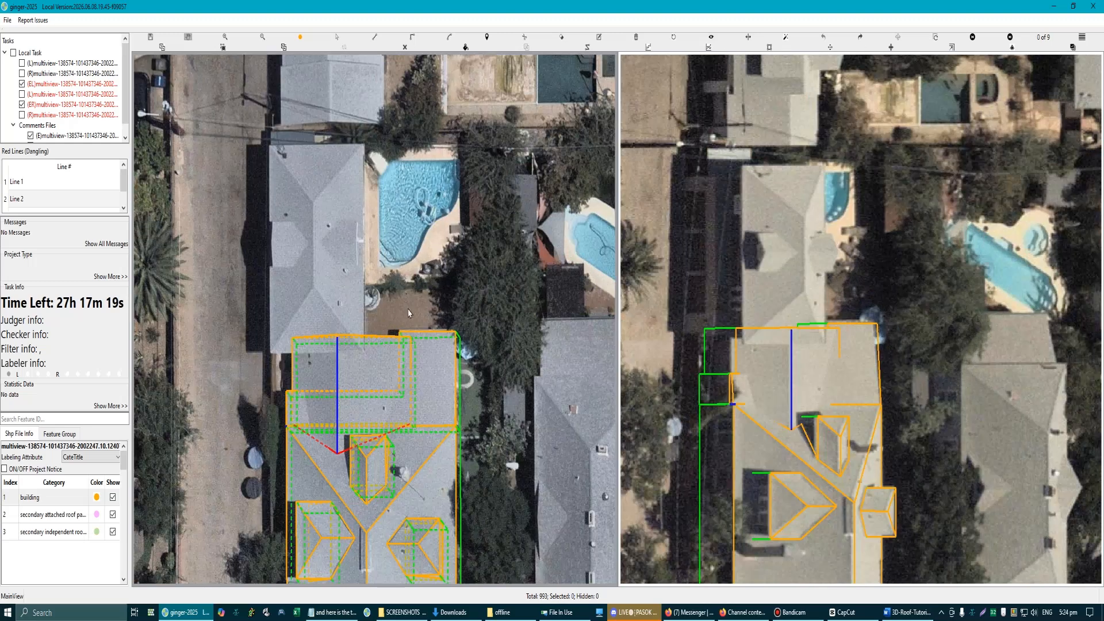
scroll(426, 314, "down", 3)
scroll(385, 361, "up", 2)
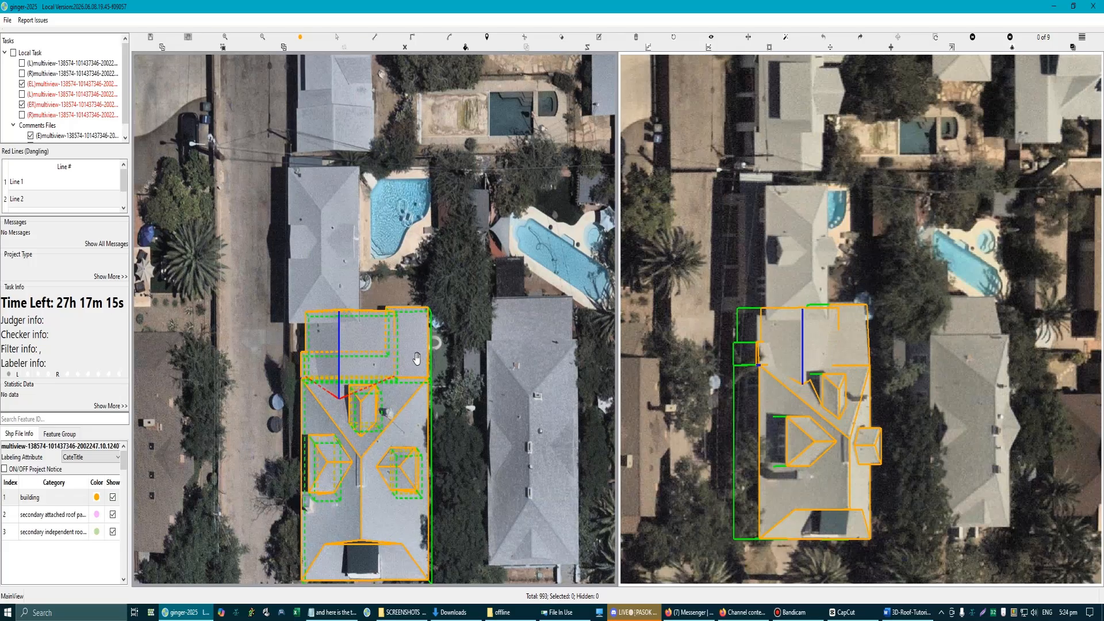
Step: Delete the gabled section's roof planes, walls and ridge line, keeping the L-shaped lower roof
scroll(415, 352, "up", 1)
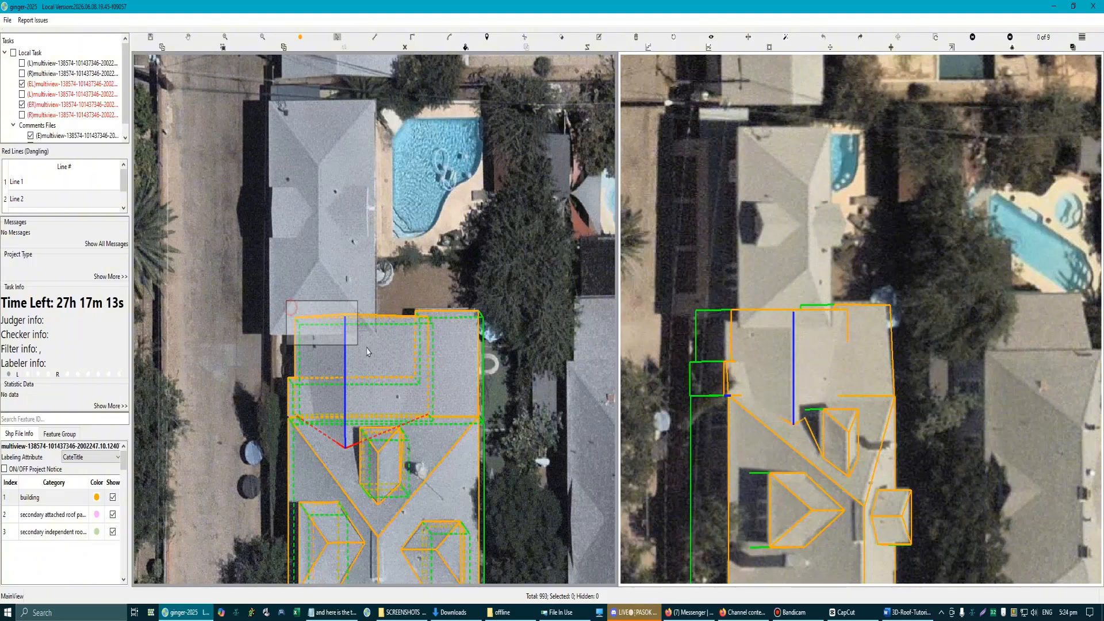
scroll(378, 386, "up", 1)
scroll(378, 386, "down", 2)
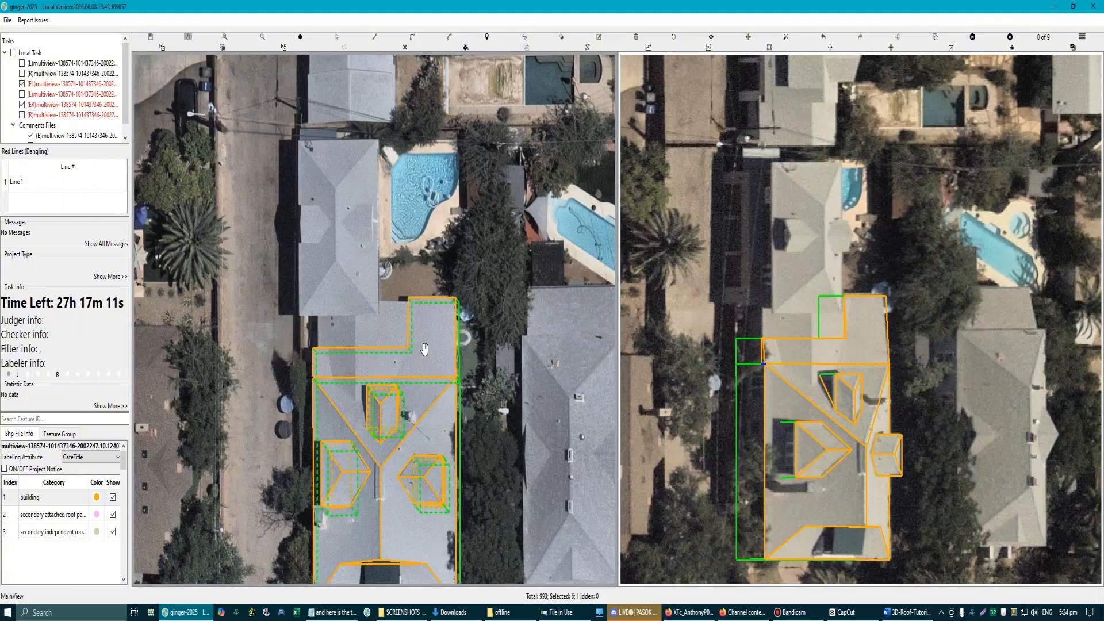
scroll(424, 349, "up", 1)
Step: Select the L-shaped lower roof and delete the walls beneath its long outer edge
left_click(422, 360)
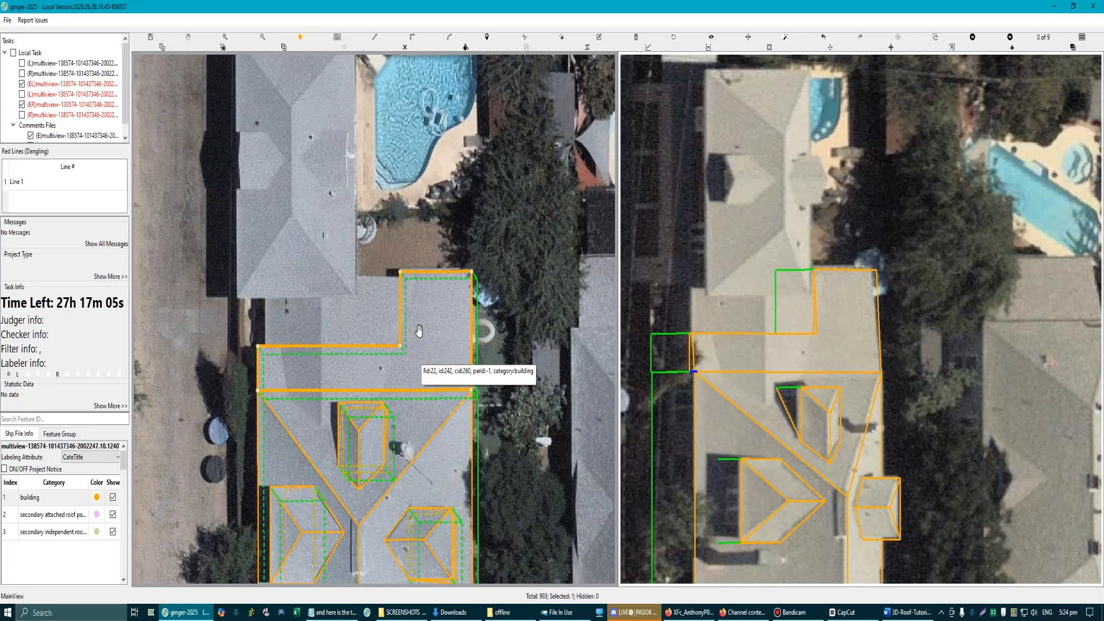
scroll(414, 332, "down", 1)
key("s")
left_click_drag(273, 291, 312, 363)
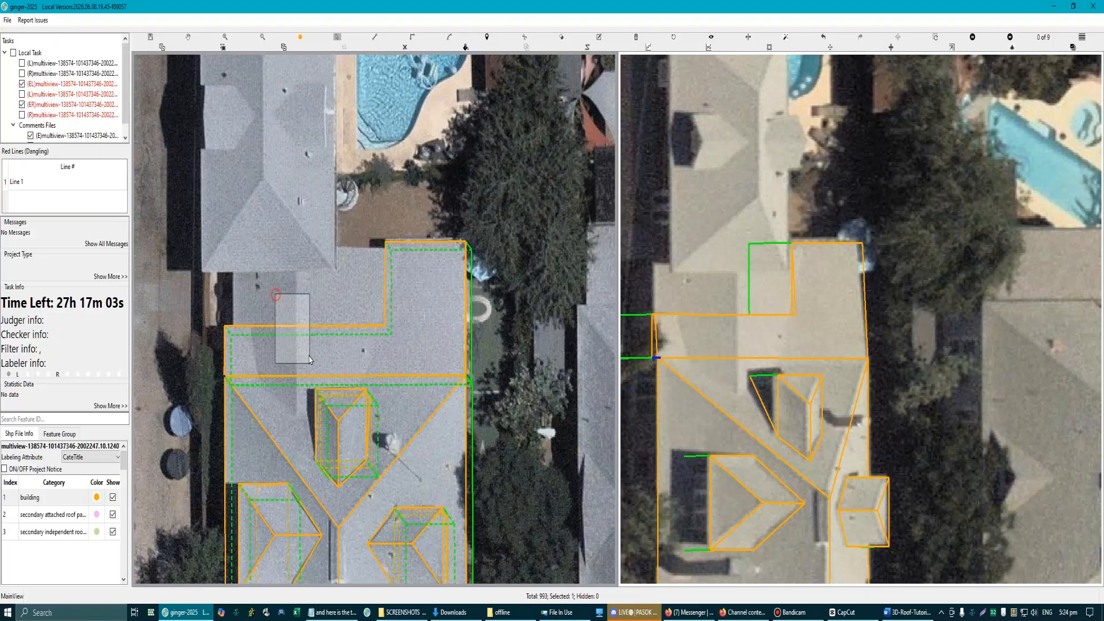
left_click(341, 368)
key("Delete")
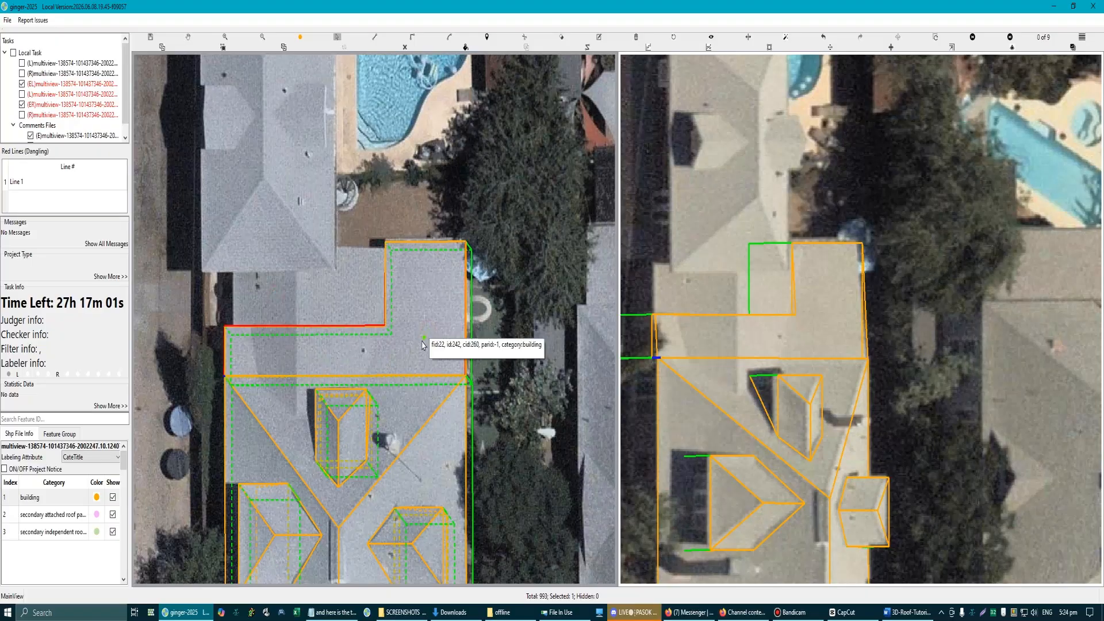
scroll(428, 331, "down", 4)
scroll(362, 328, "up", 2)
left_click(377, 321)
key("Delete")
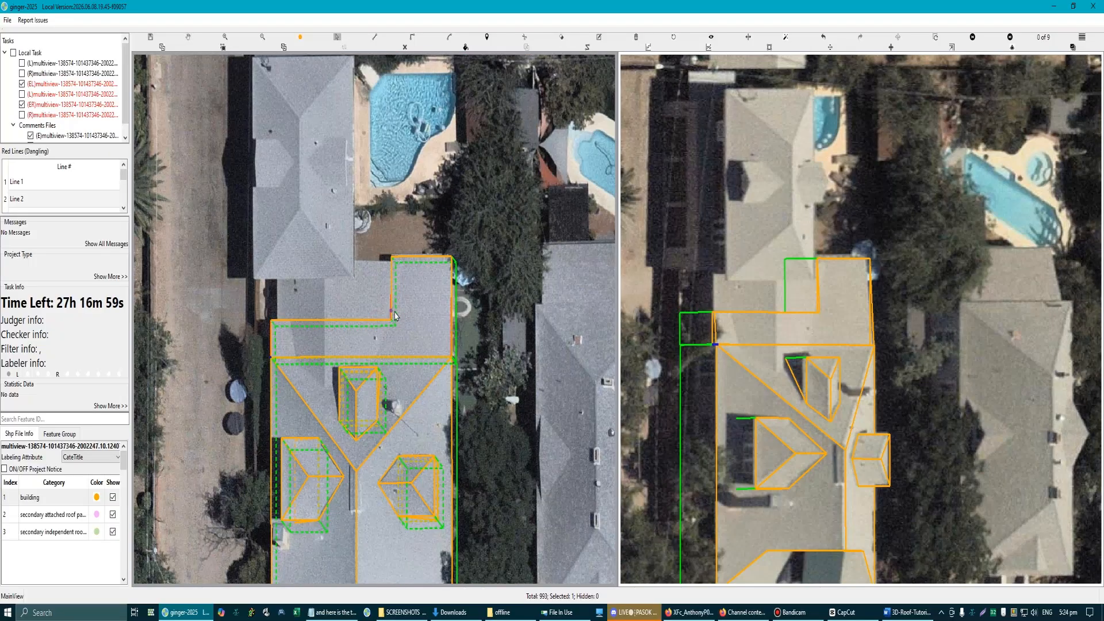
Step: Delete the remaining walls along the L-shaped lower roof's inner corner and short sides
scroll(394, 311, "up", 2)
left_click(383, 306)
key("Delete")
scroll(398, 326, "down", 1)
scroll(425, 345, "up", 3)
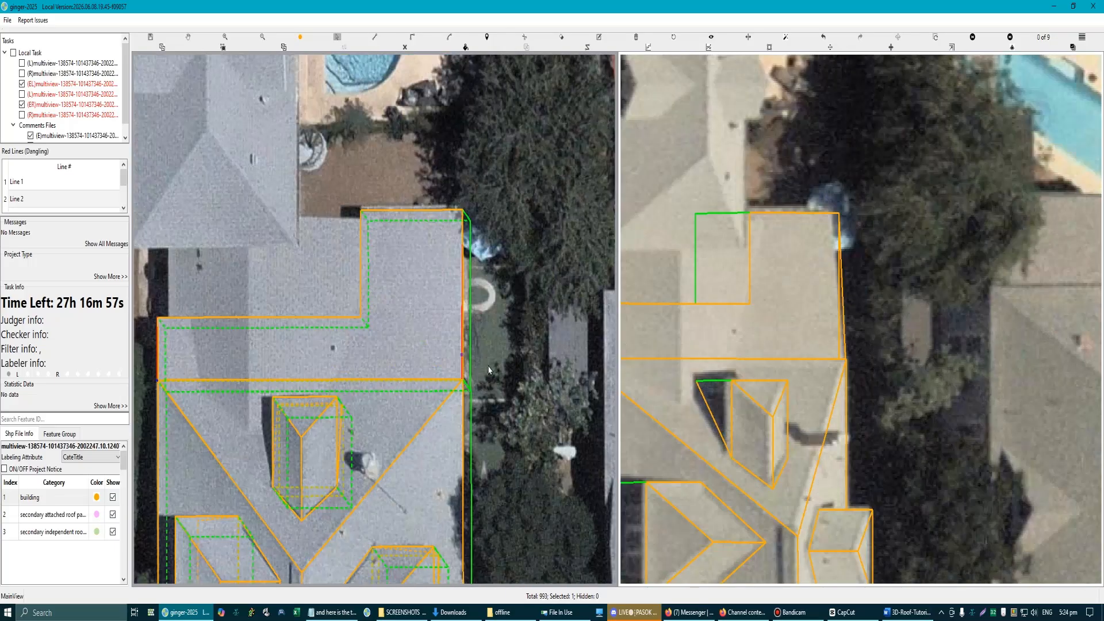
scroll(448, 384, "down", 2)
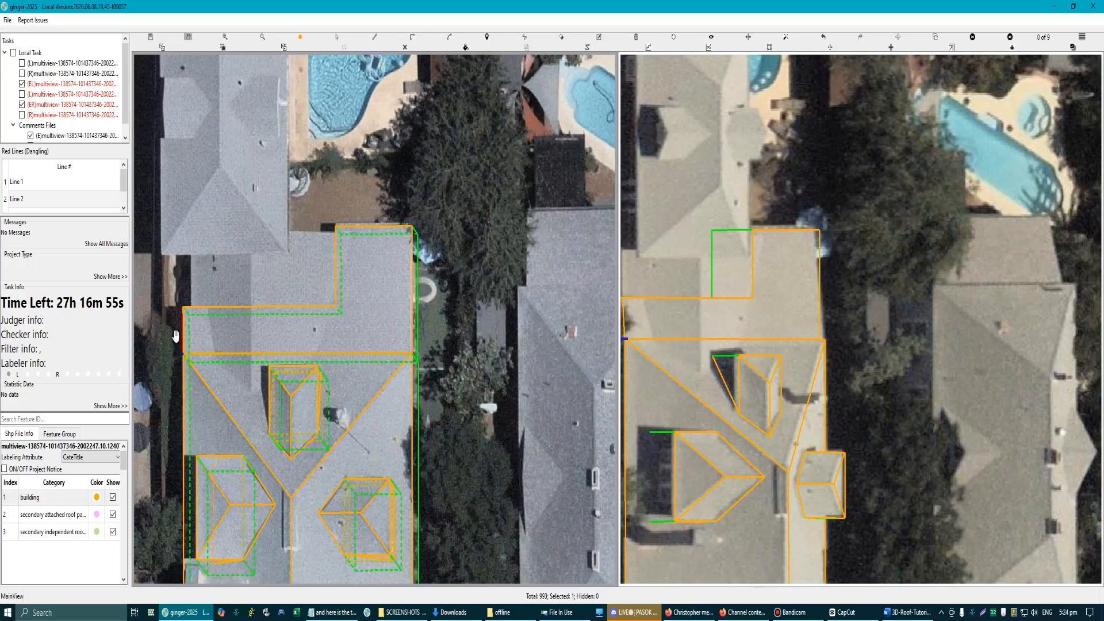
scroll(185, 340, "up", 2)
scroll(322, 361, "down", 3)
key("Escape")
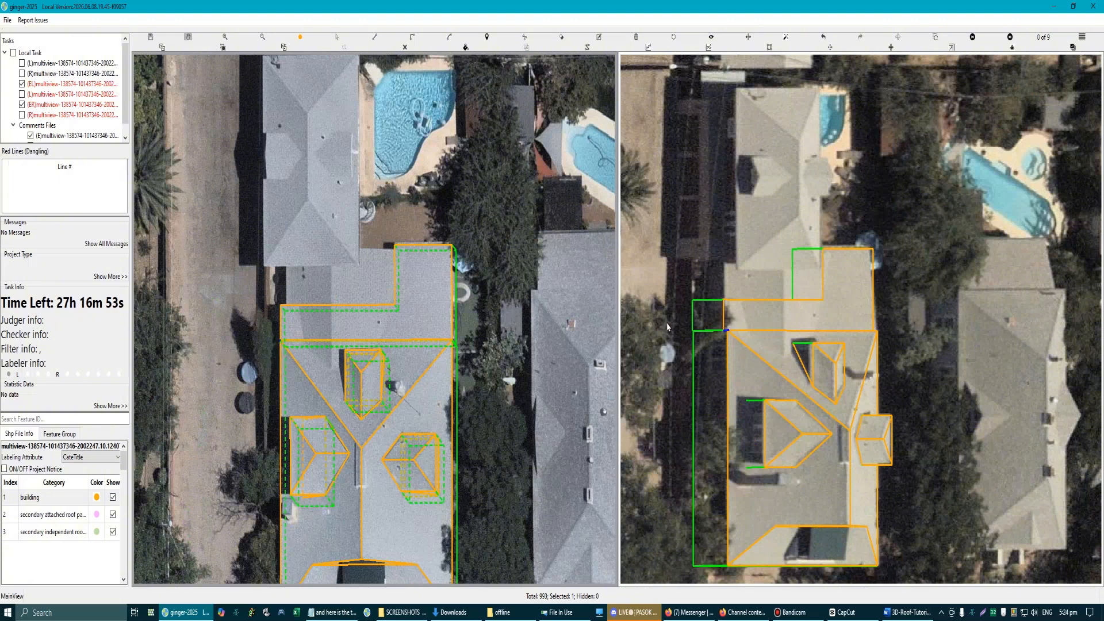
Step: Try to connect the L-shaped lower roof surface to the adjoining 3D house
scroll(506, 286, "up", 2)
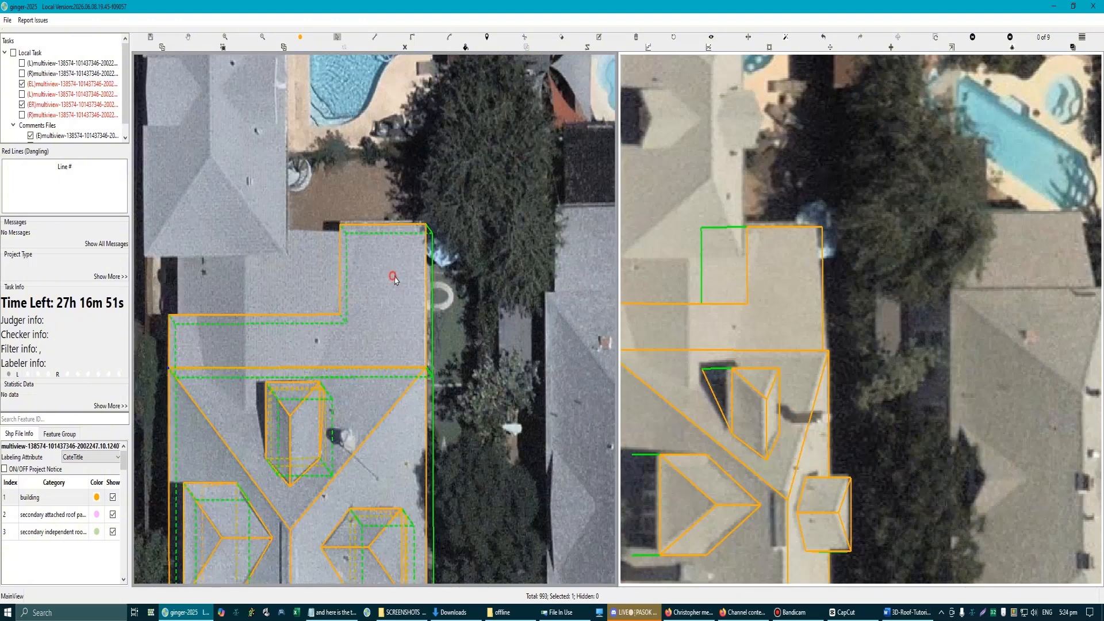
left_click(426, 263)
key("Return")
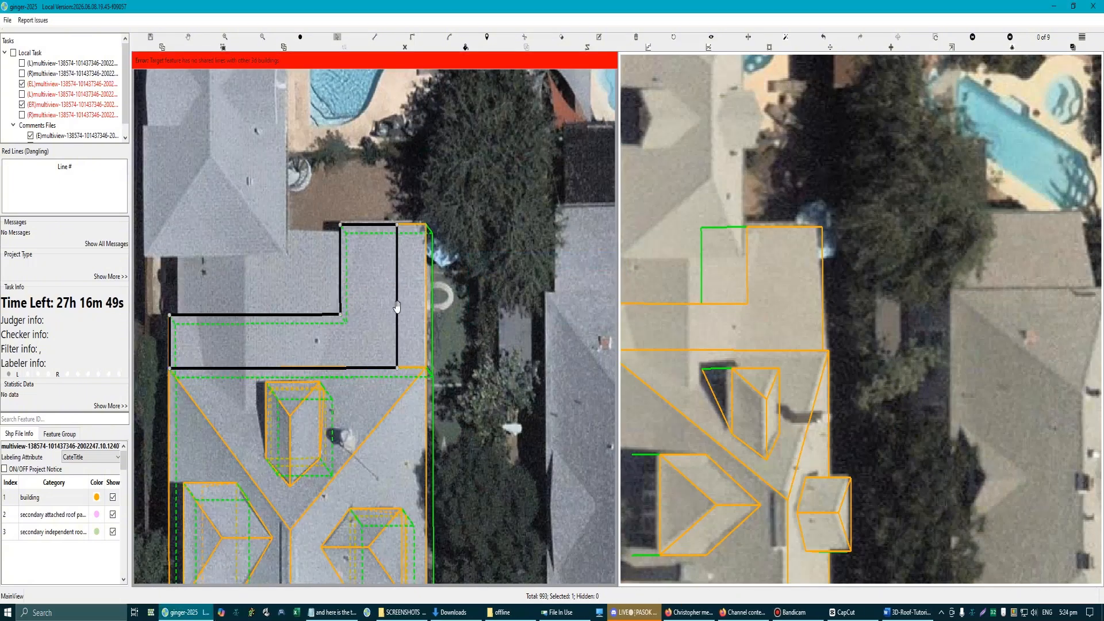
left_click(432, 283)
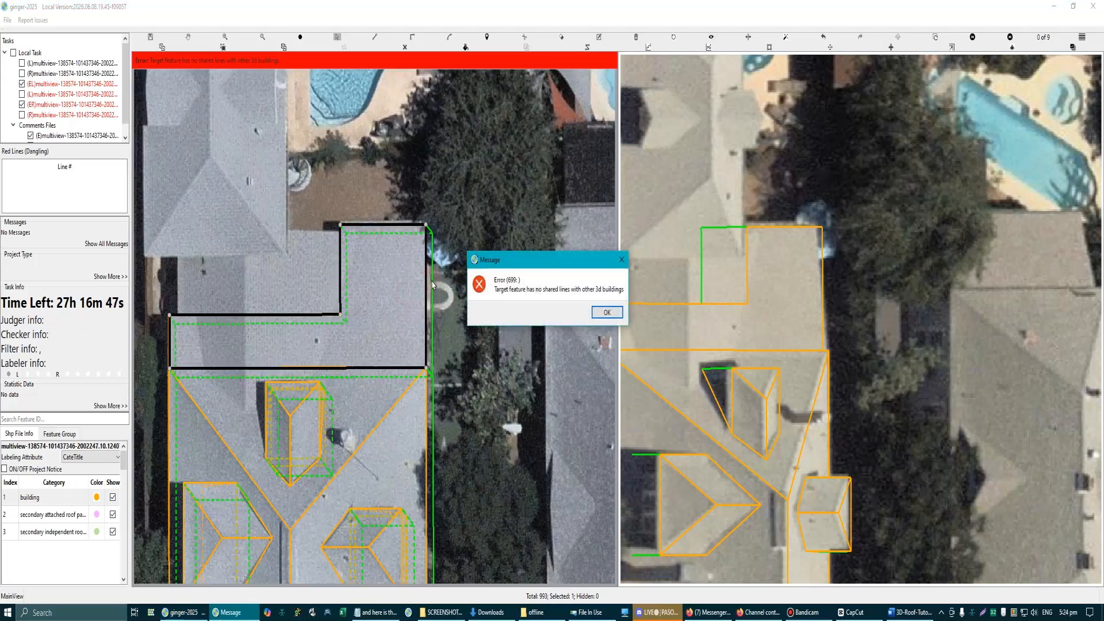
key("Return")
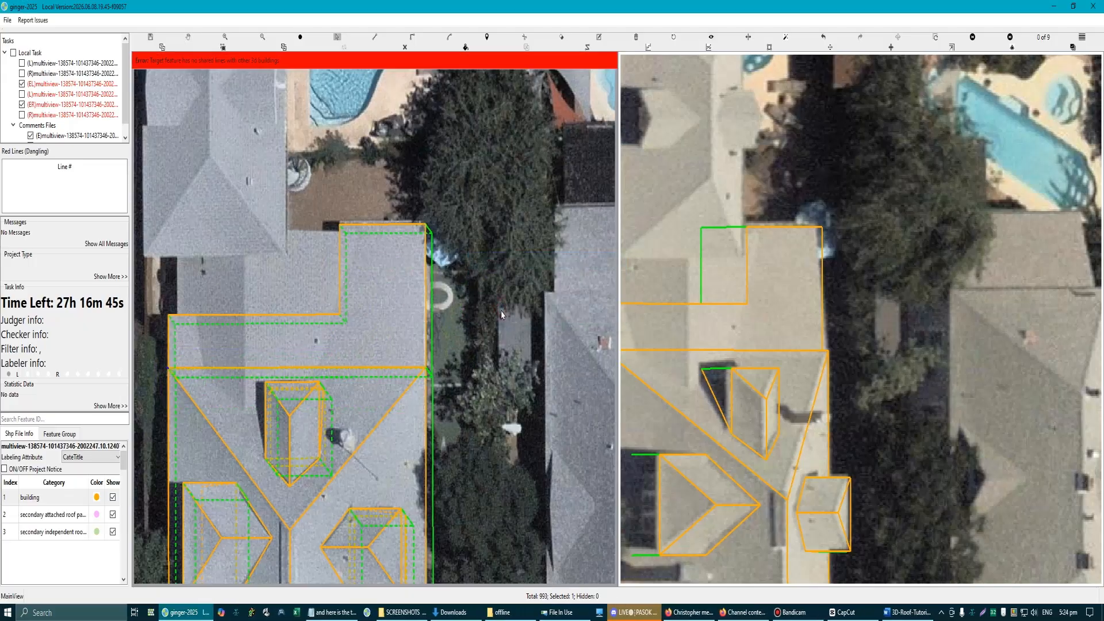
scroll(499, 309, "down", 5)
scroll(404, 318, "up", 6)
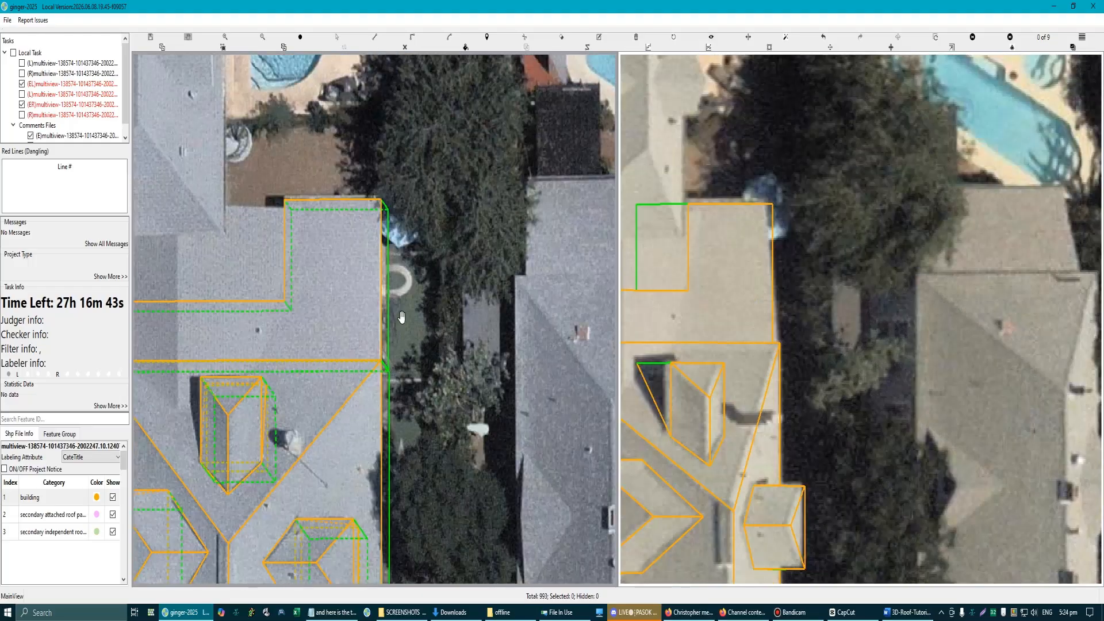
left_click(370, 297)
key("g")
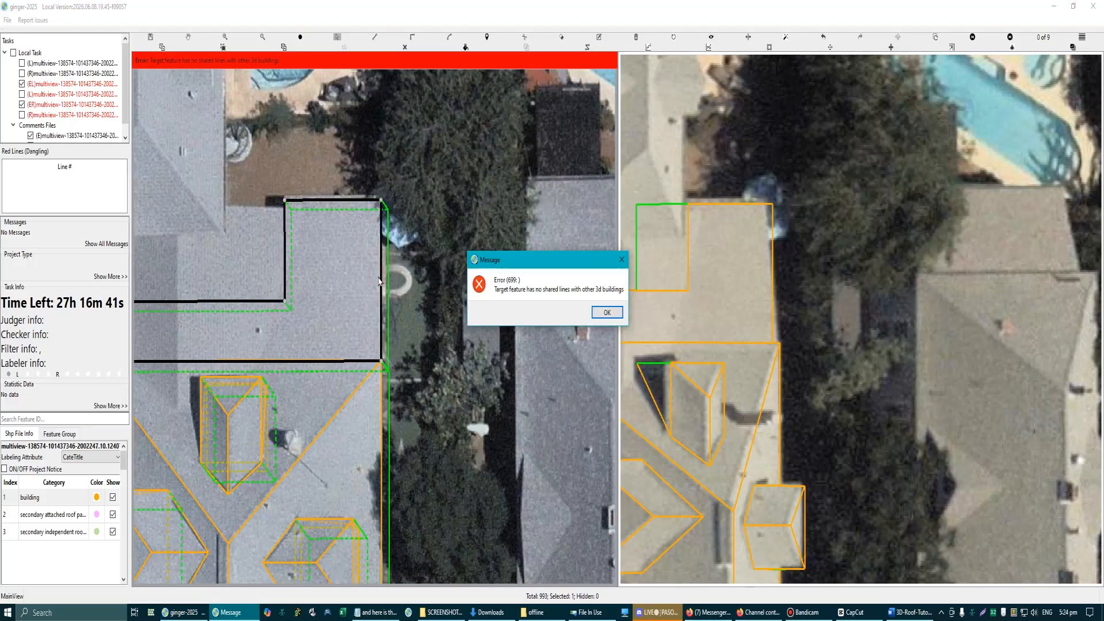
key("Return")
Step: Delete the L-shaped lower roof surface beside the main hipped roof
key("Delete")
scroll(373, 325, "down", 4)
scroll(270, 346, "up", 5)
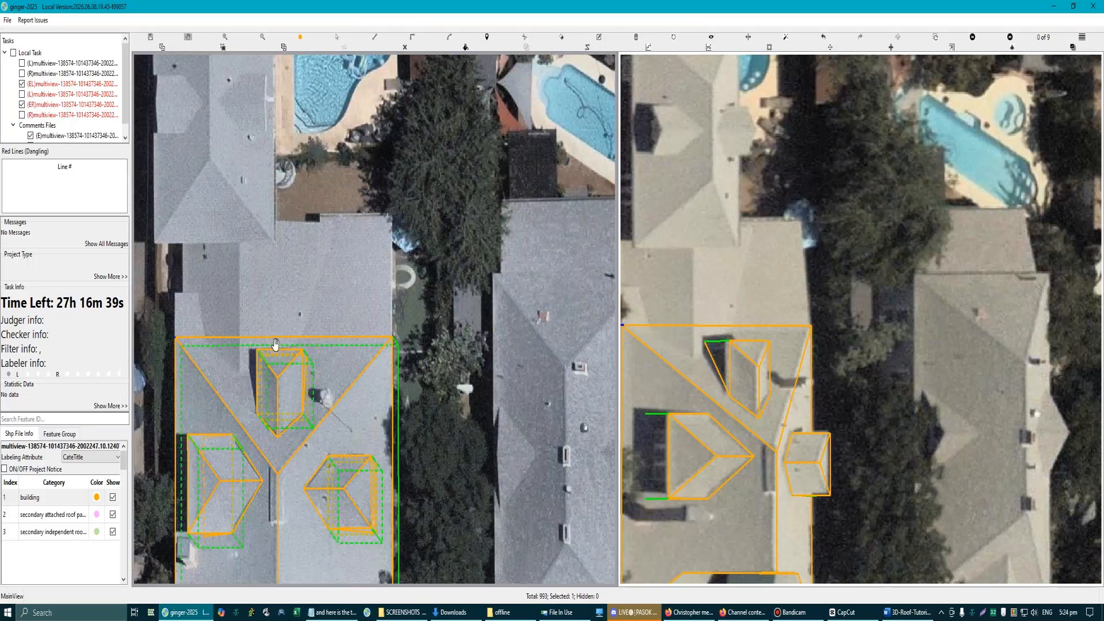
Step: Try to start the lower roof's outline on the wall edge just below the main roof's eave corner
scroll(186, 345, "up", 6)
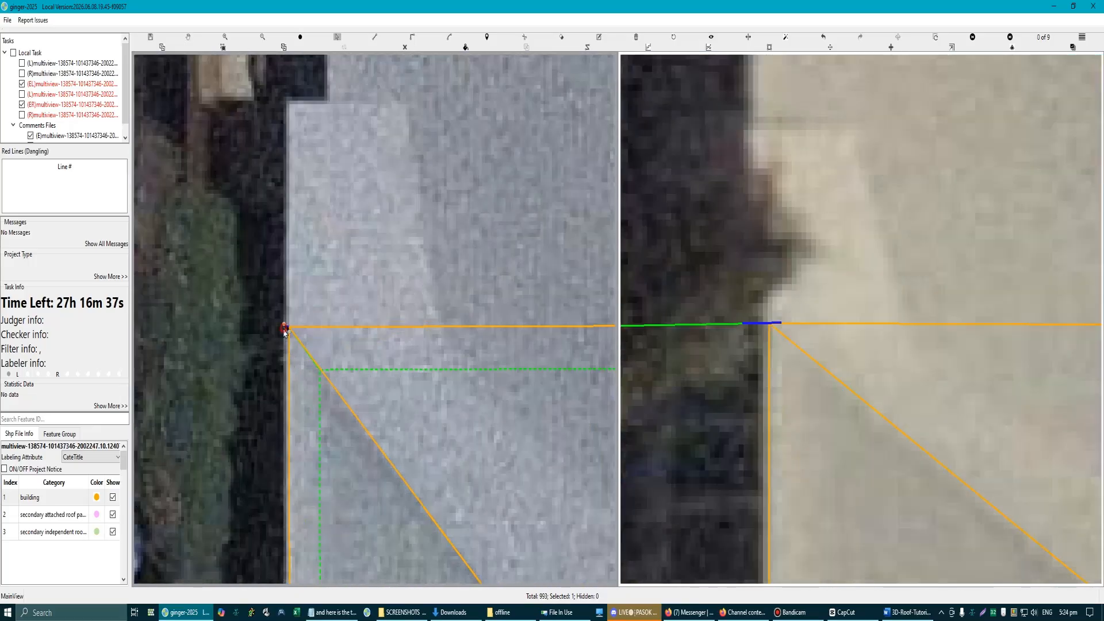
scroll(284, 332, "up", 2)
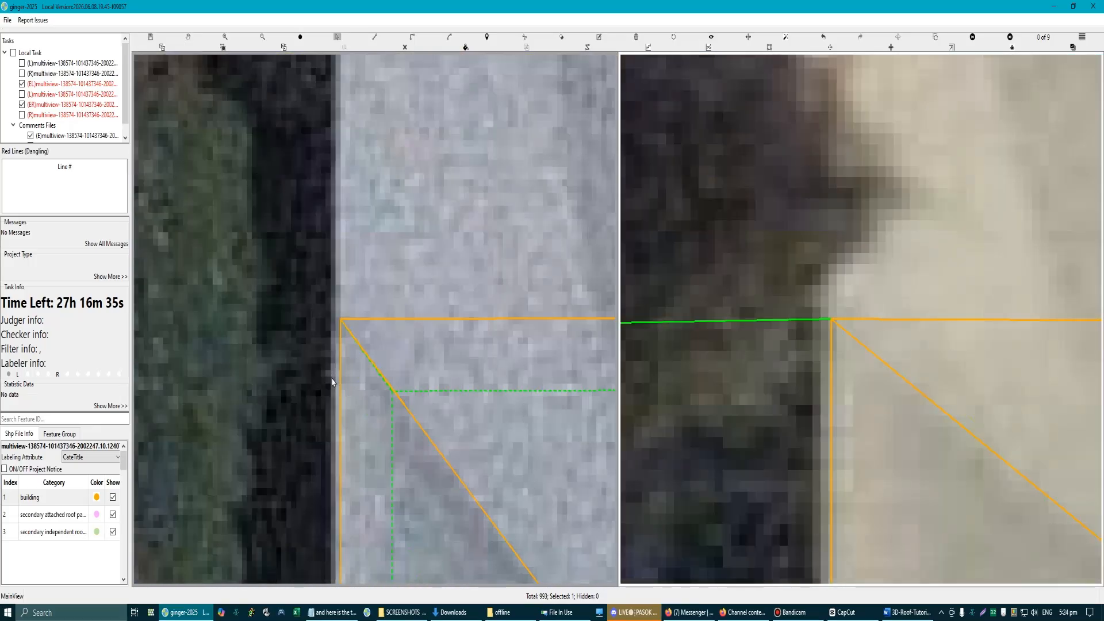
scroll(332, 381, "down", 6)
scroll(325, 312, "up", 2)
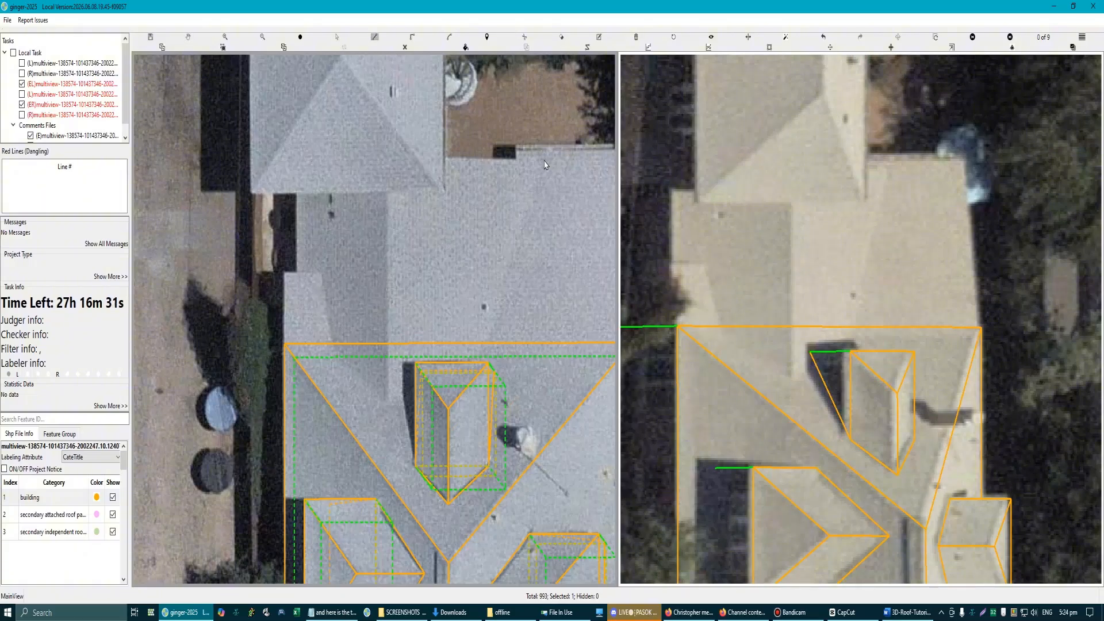
scroll(465, 323, "down", 3)
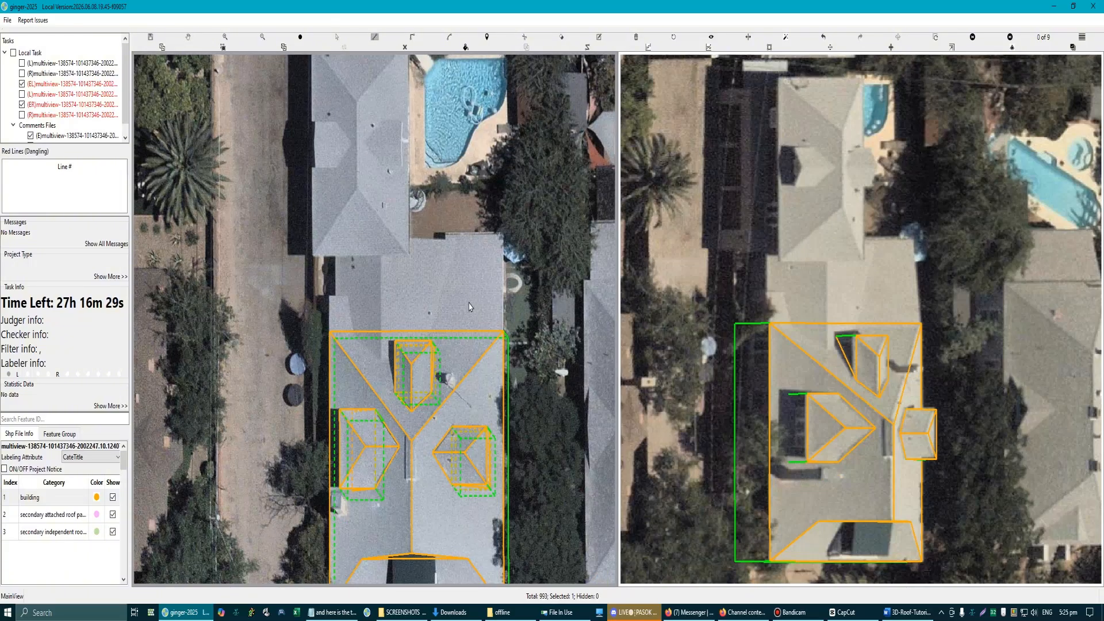
scroll(500, 317, "up", 4)
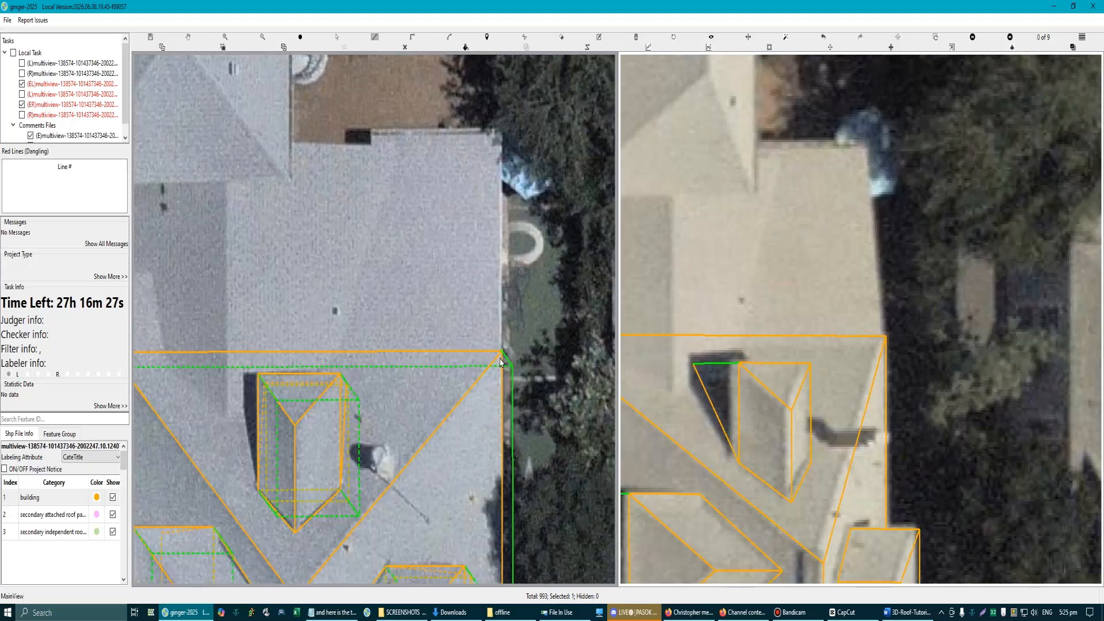
scroll(501, 363, "up", 3)
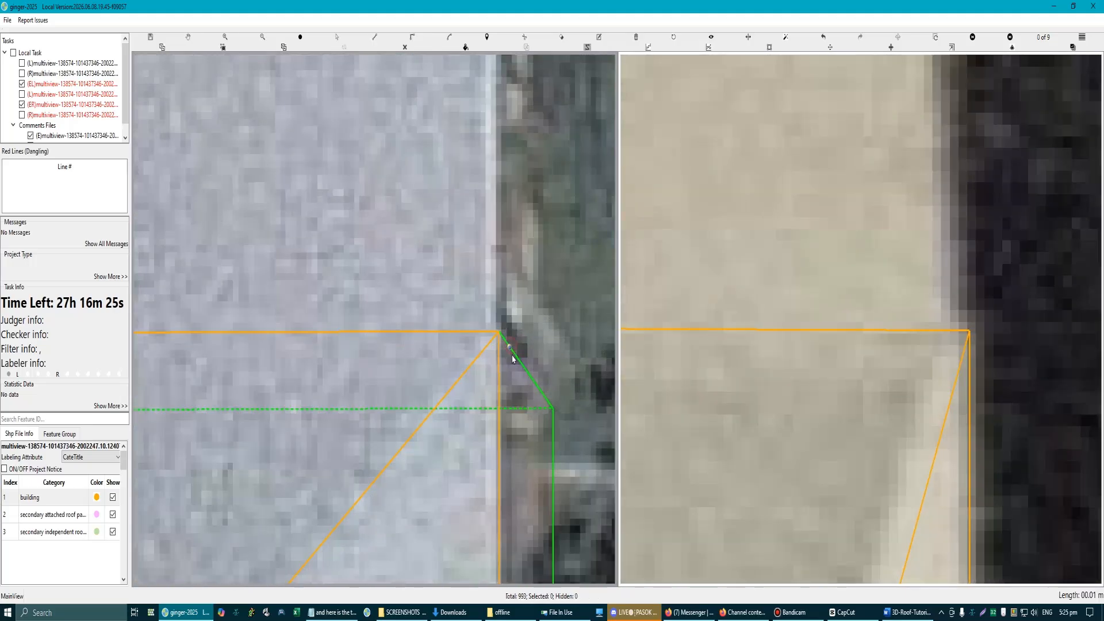
scroll(511, 357, "down", 6)
scroll(269, 381, "down", 3)
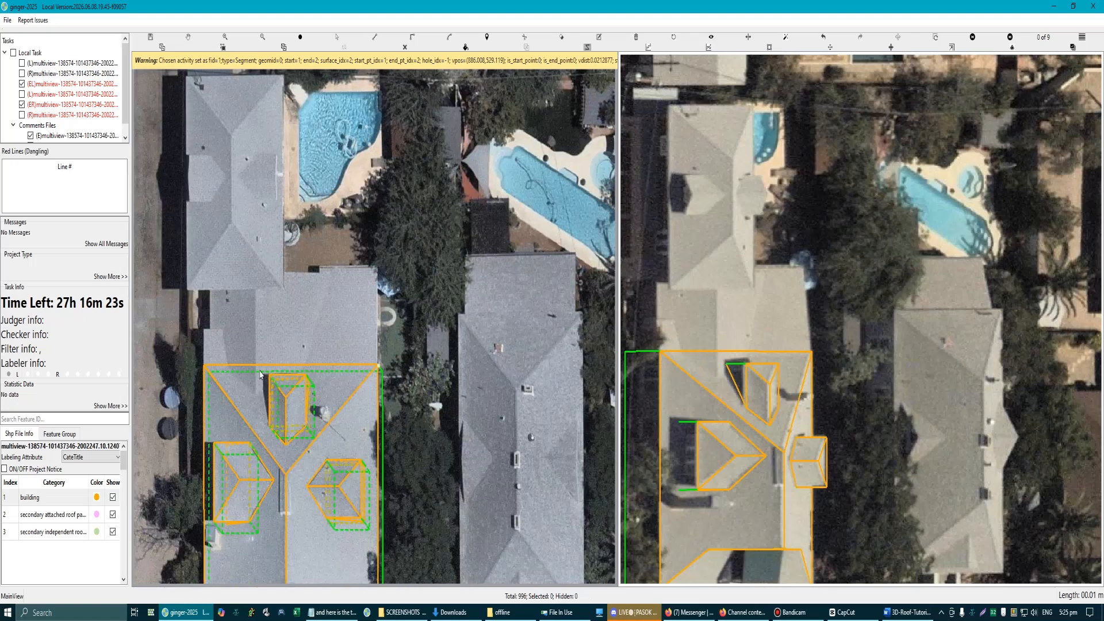
Step: Examine both eave corners of the main hipped roof and the wall edges beneath them in the aerial views
scroll(381, 371, "up", 5)
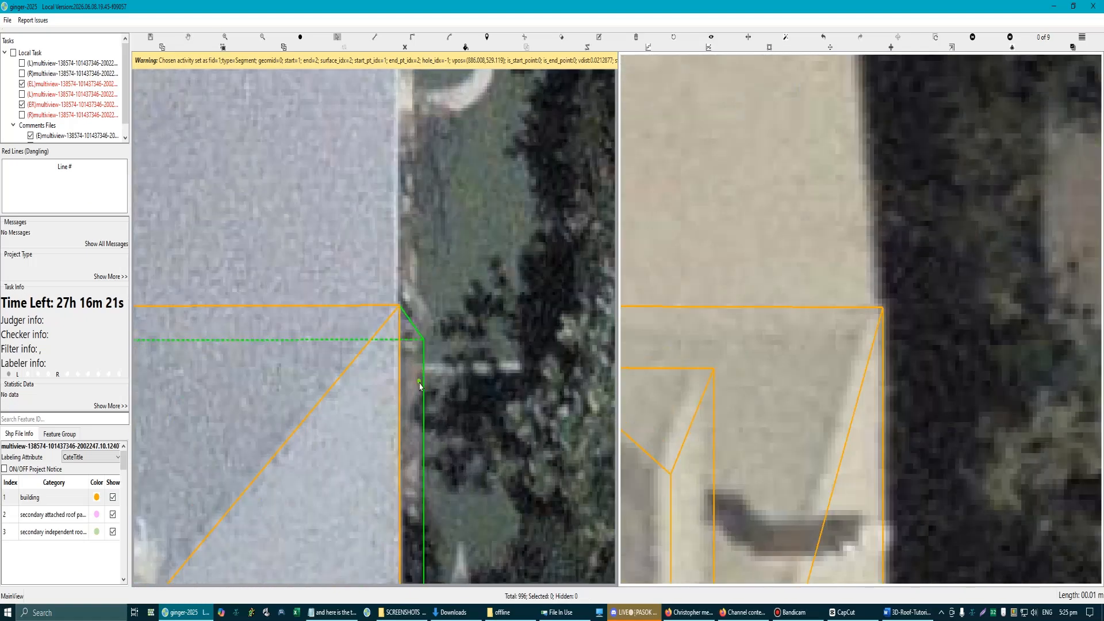
left_click(404, 314)
key("s")
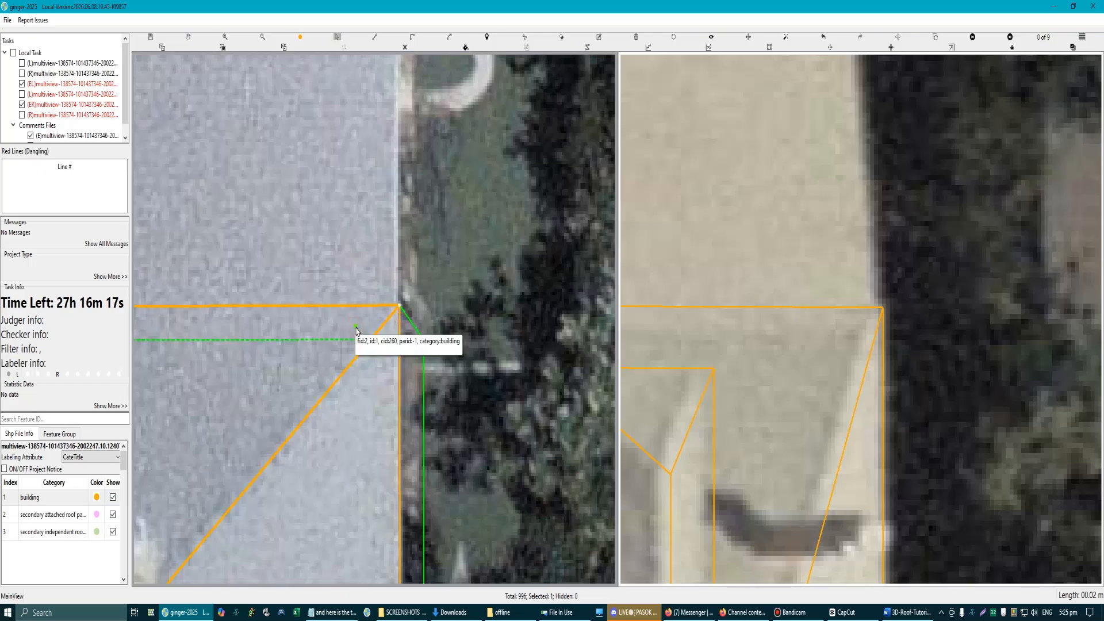
left_click(355, 325)
scroll(377, 403, "down", 1)
scroll(350, 358, "up", 1)
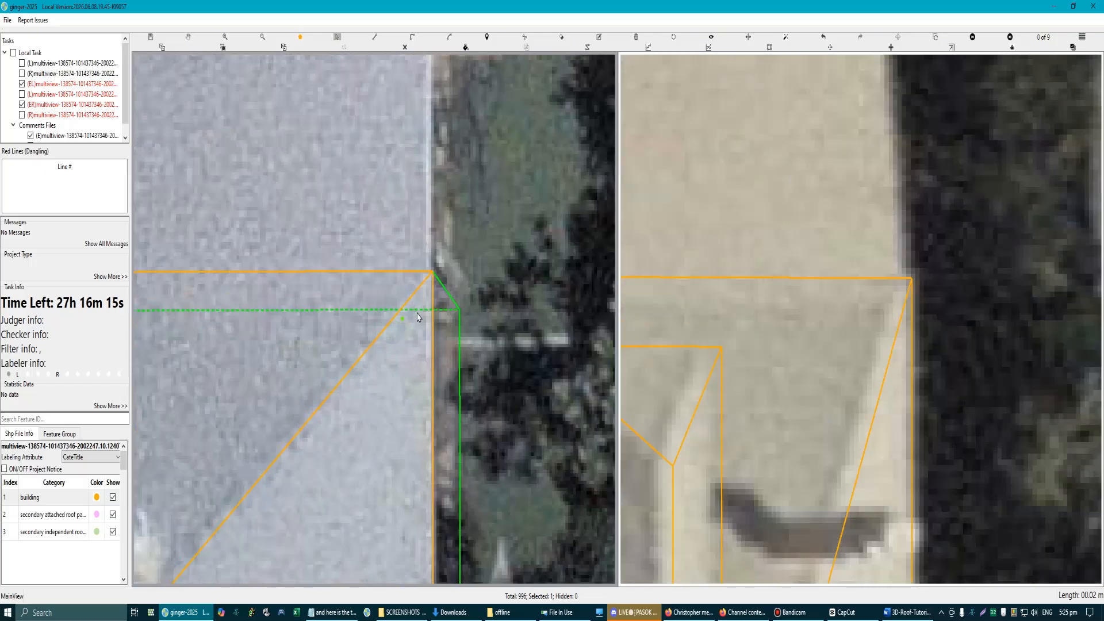
key("Escape")
scroll(385, 320, "down", 2)
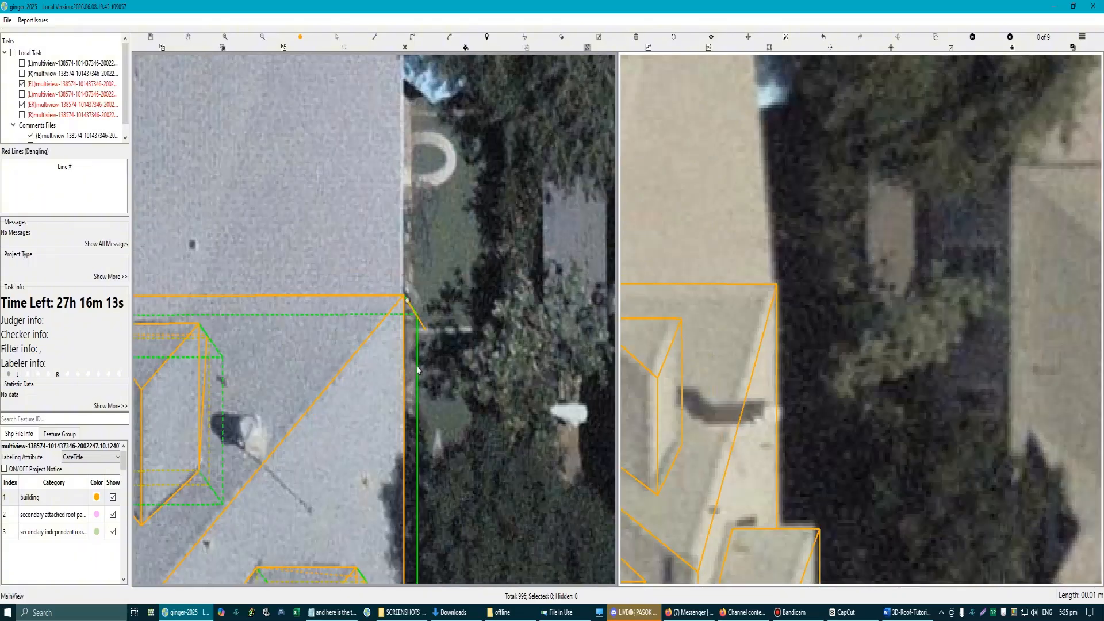
left_click_drag(256, 356, 442, 309)
scroll(341, 254, "up", 3)
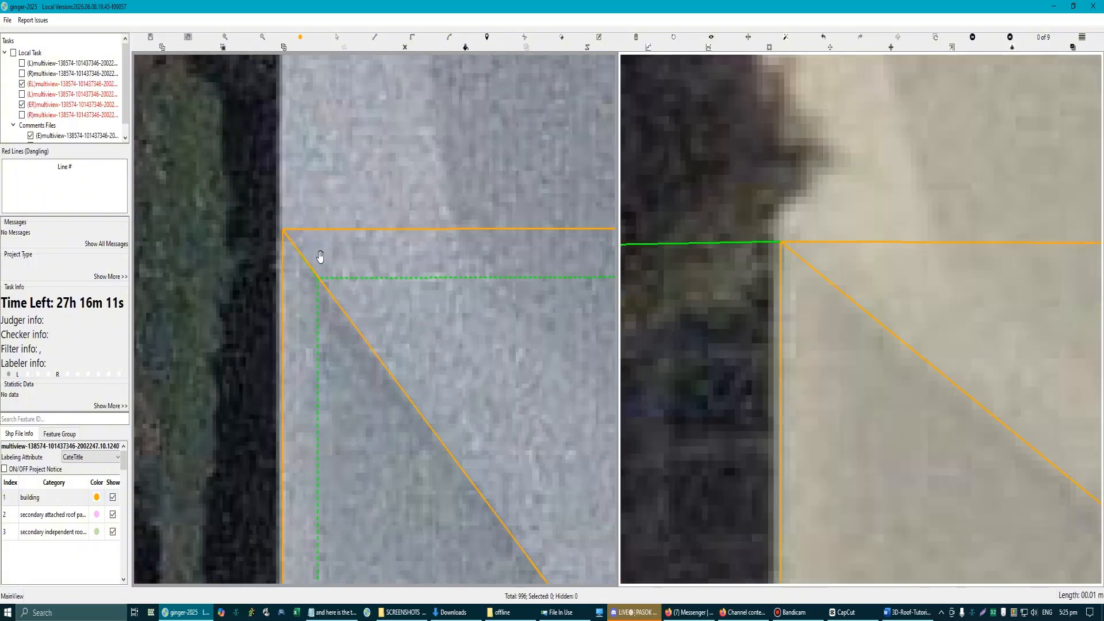
scroll(297, 262, "up", 2)
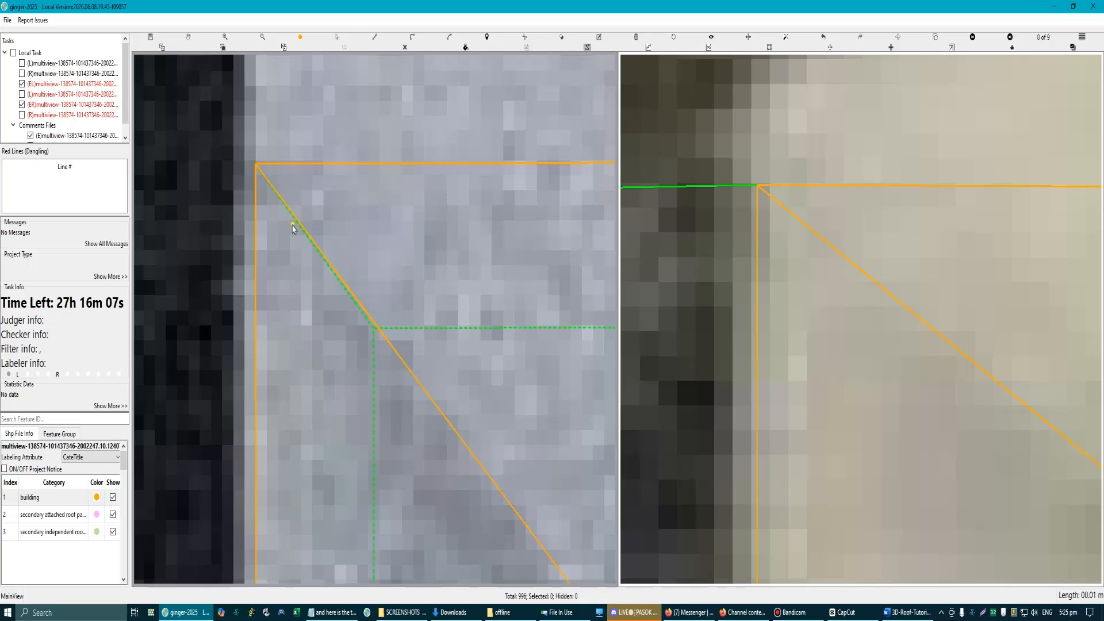
scroll(315, 249, "down", 5)
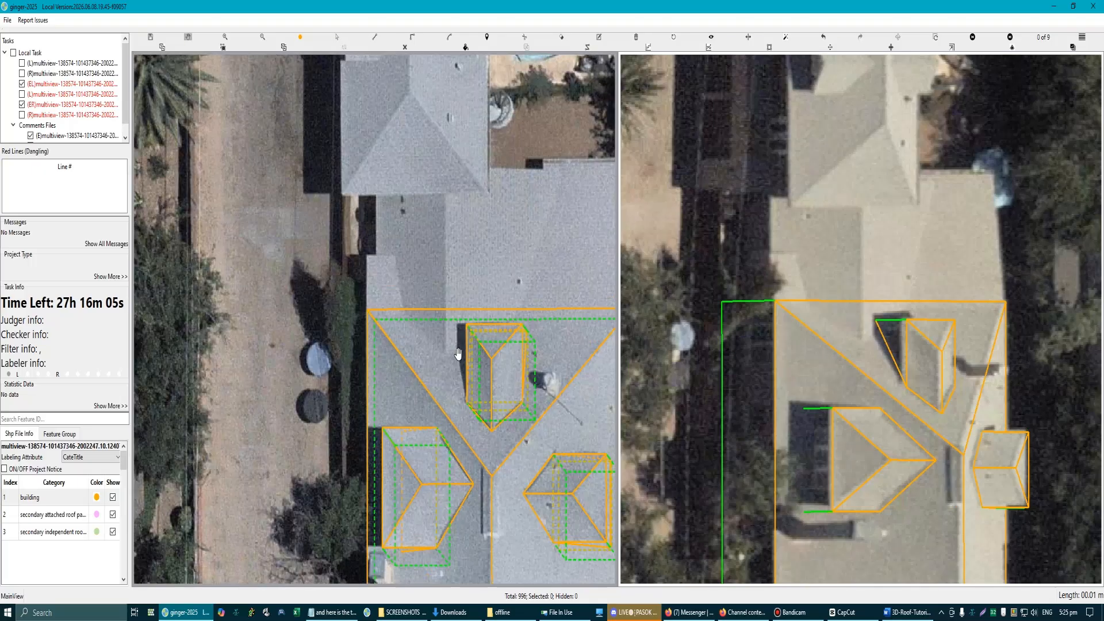
Step: In the 3D model view, try to draw a line across the house's end wall just below the main eave
left_click_drag(530, 315, 509, 337)
scroll(513, 338, "down", 3)
scroll(515, 338, "up", 2)
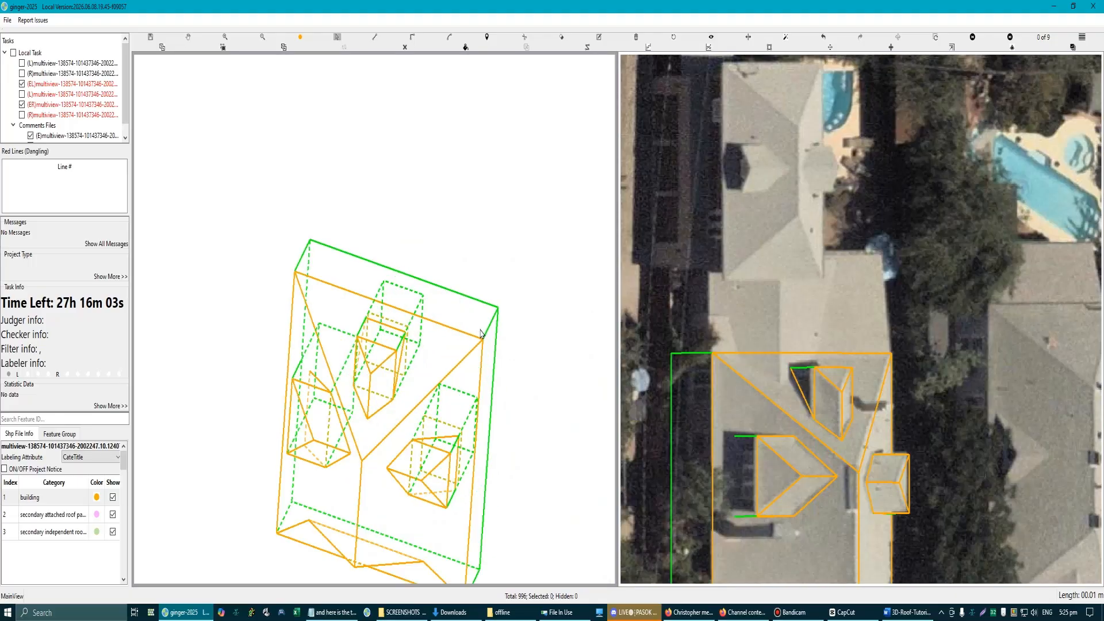
scroll(483, 335, "up", 2)
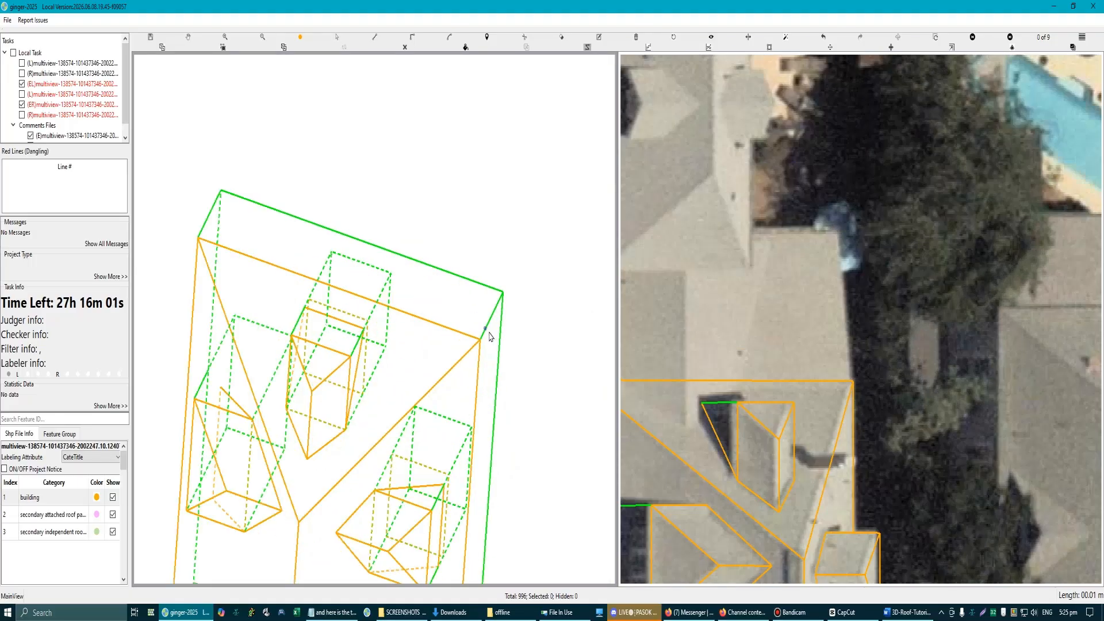
scroll(486, 334, "up", 1)
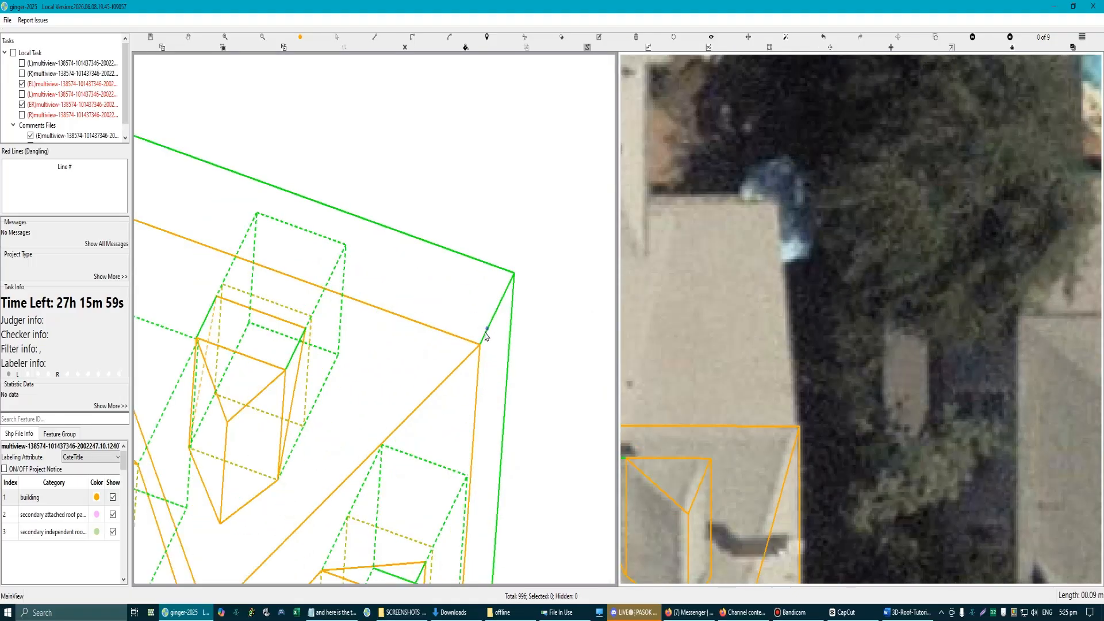
scroll(485, 339, "down", 3)
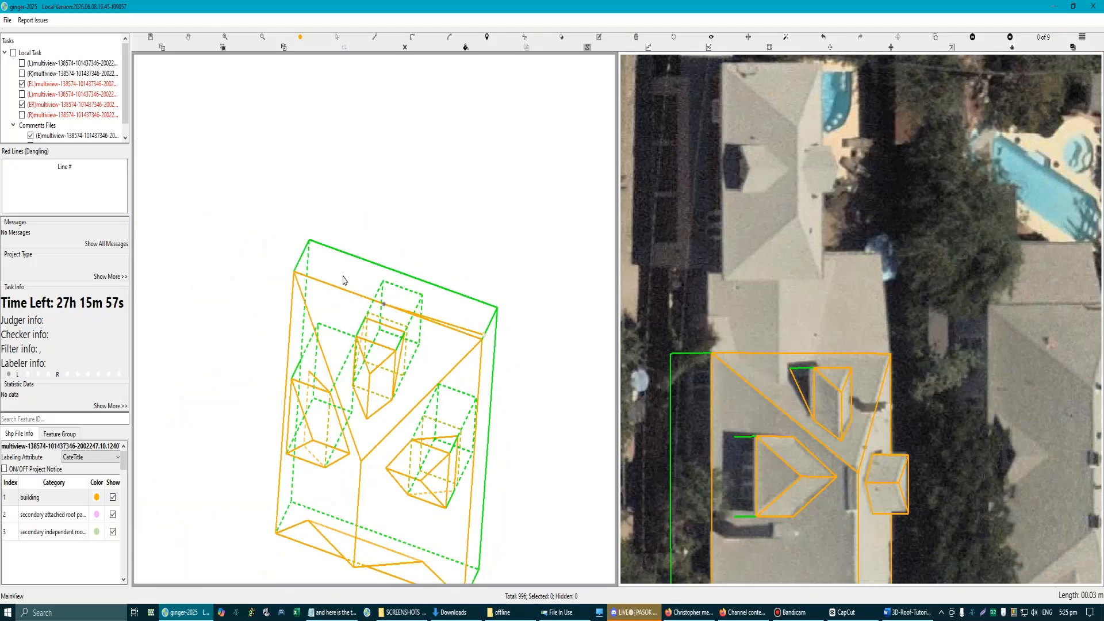
scroll(338, 280, "up", 2)
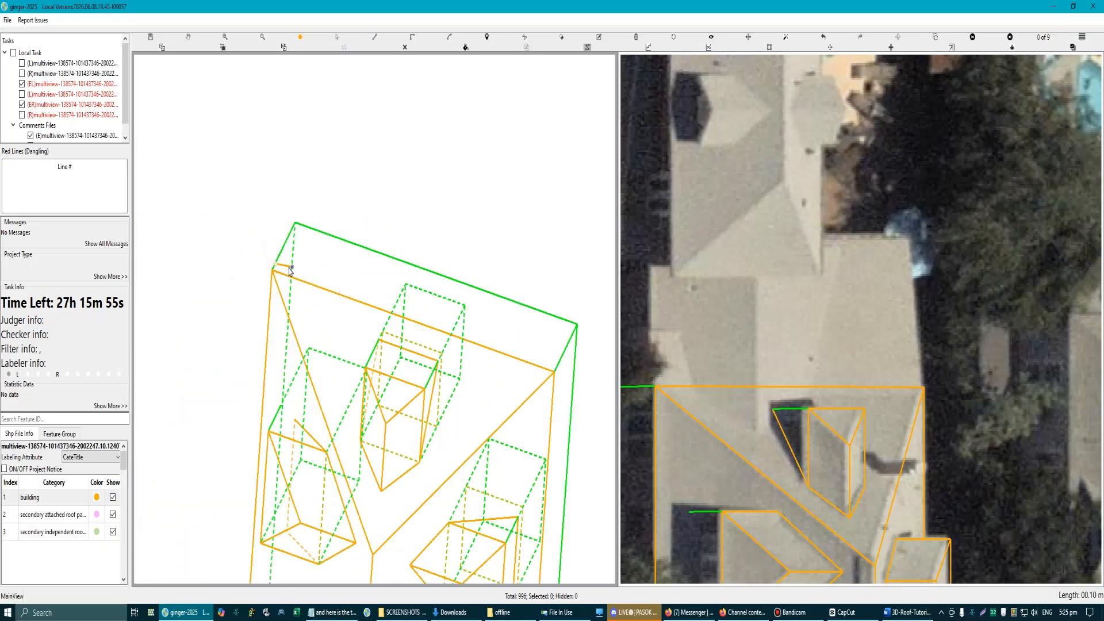
Step: Bring back the L-shaped lower roof section to check it in the 3D model, and remove it again
scroll(288, 271, "down", 3)
scroll(419, 364, "up", 1)
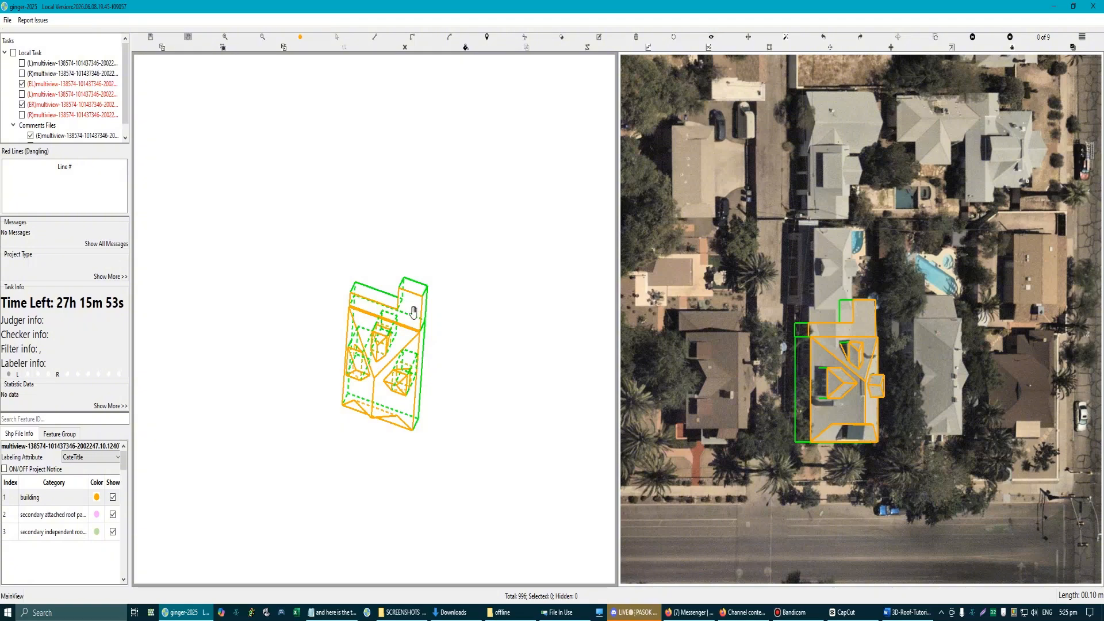
scroll(413, 311, "up", 2)
scroll(414, 291, "up", 2)
scroll(414, 311, "down", 2)
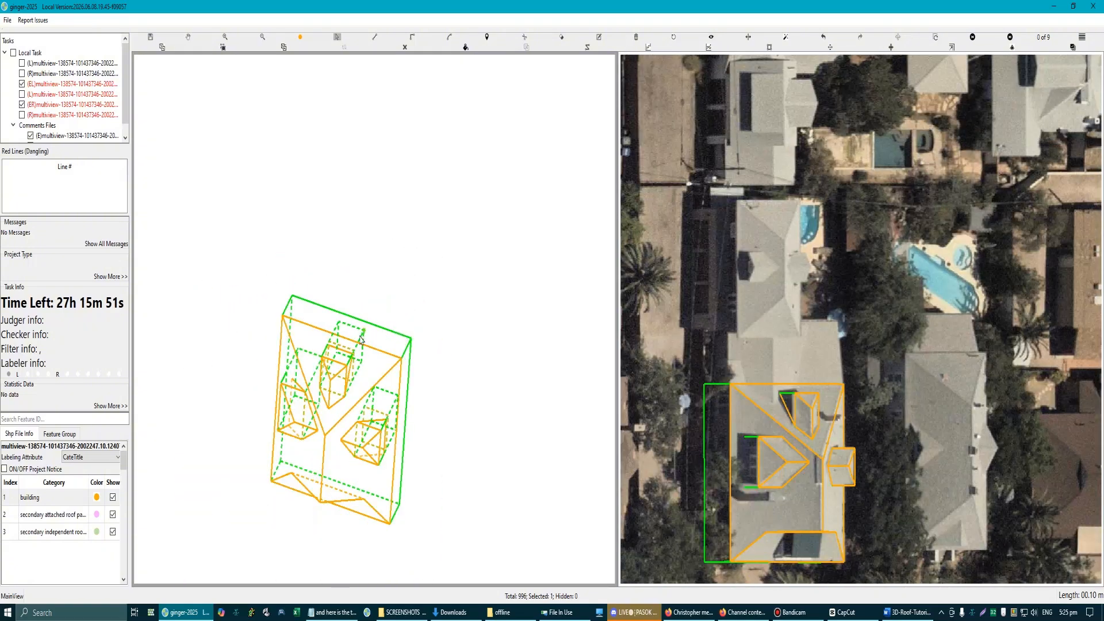
scroll(360, 336, "down", 1)
left_click_drag(286, 276, 436, 499)
left_click(430, 367)
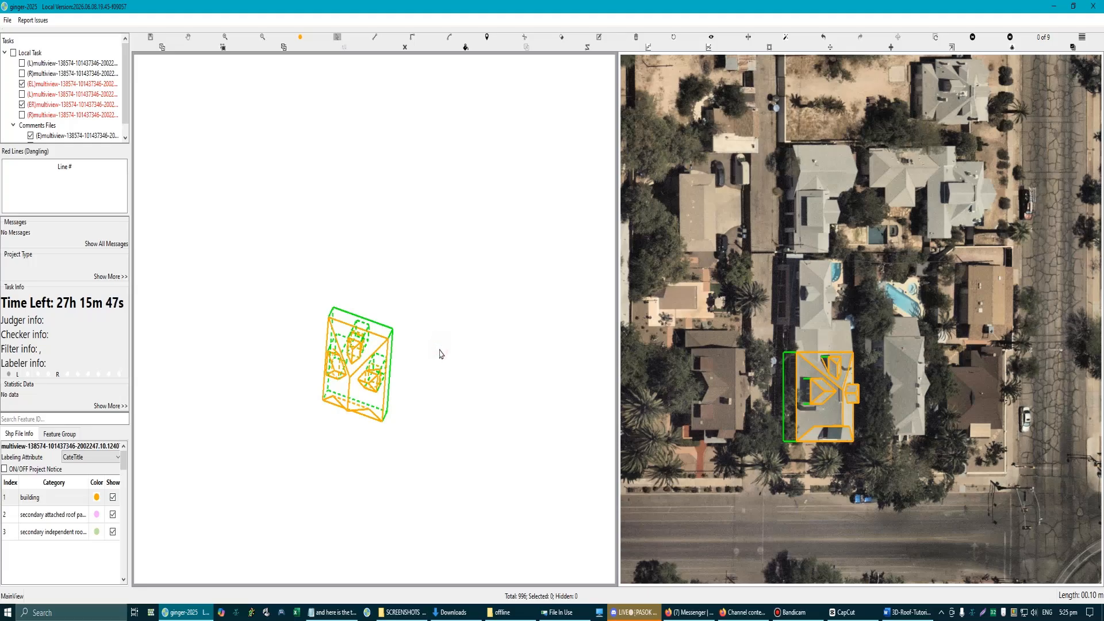
scroll(277, 322, "up", 5)
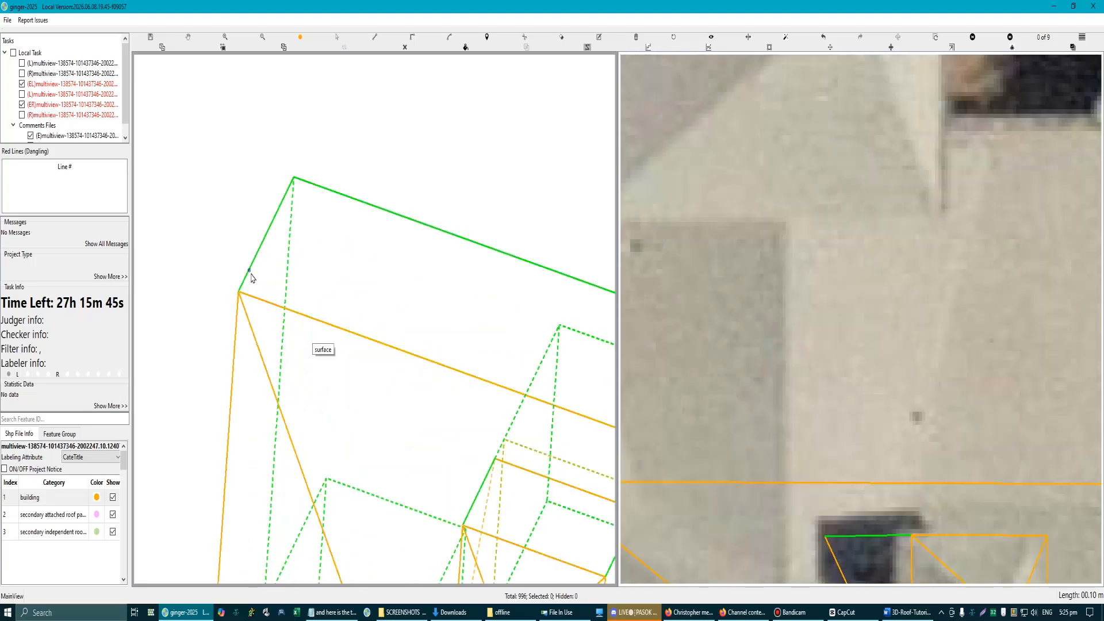
scroll(303, 306, "down", 4)
left_click(530, 378)
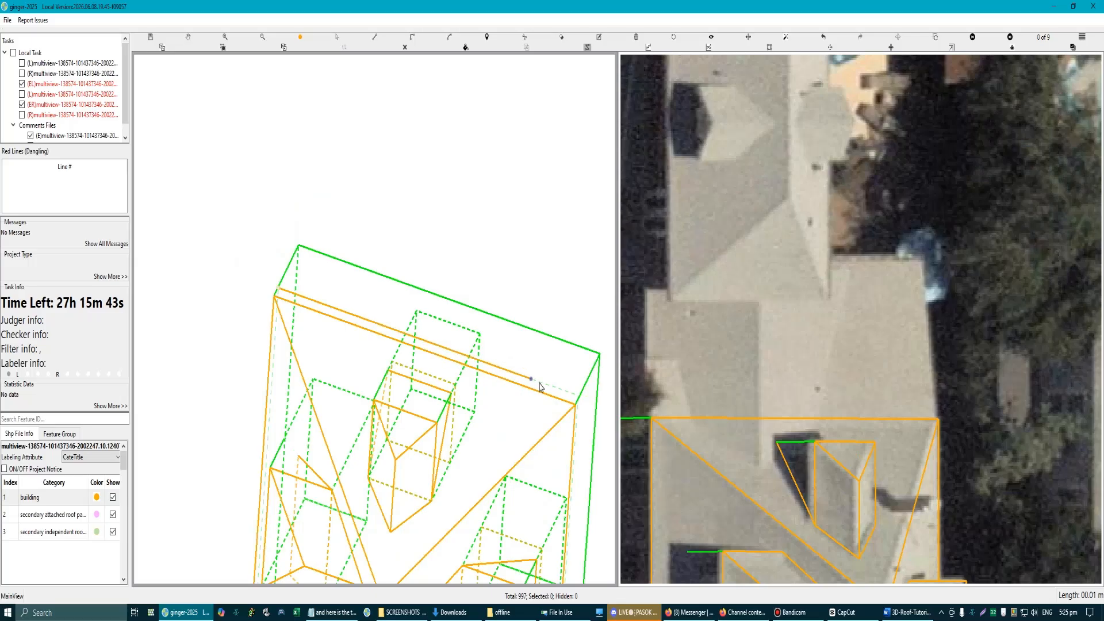
left_click(588, 264)
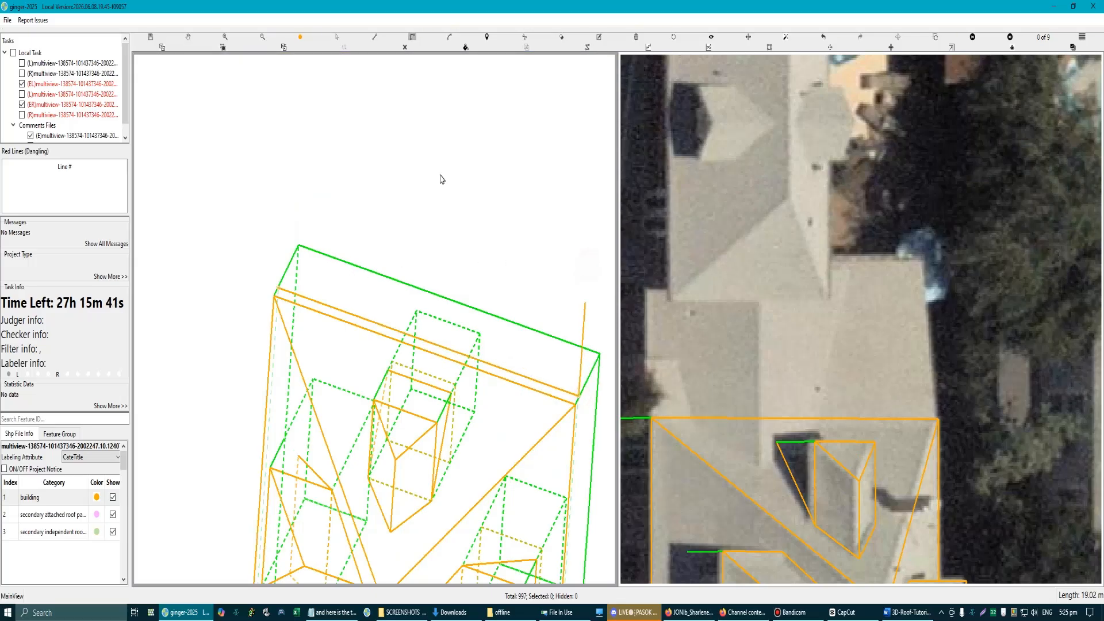
left_click(496, 86)
left_click(461, 170)
key("Escape")
scroll(497, 303, "down", 3)
key("r")
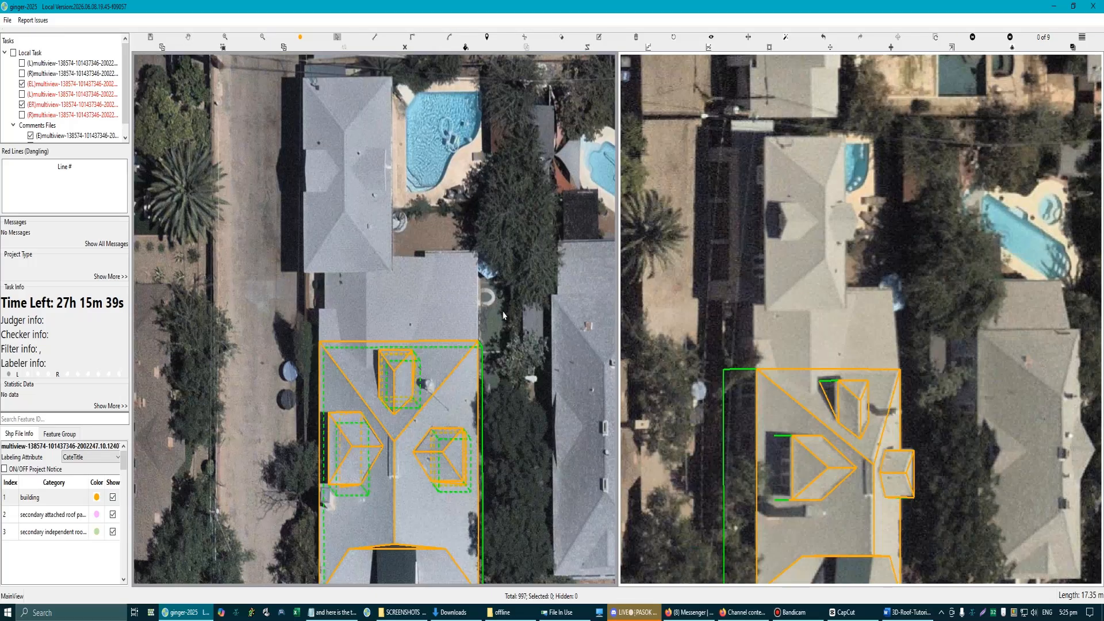
Step: Outline a rectangular lower roof from the wall edge below the main eave corner across to the other corner and out to its far end
scroll(503, 315, "up", 3)
scroll(503, 315, "down", 3)
scroll(407, 367, "up", 6)
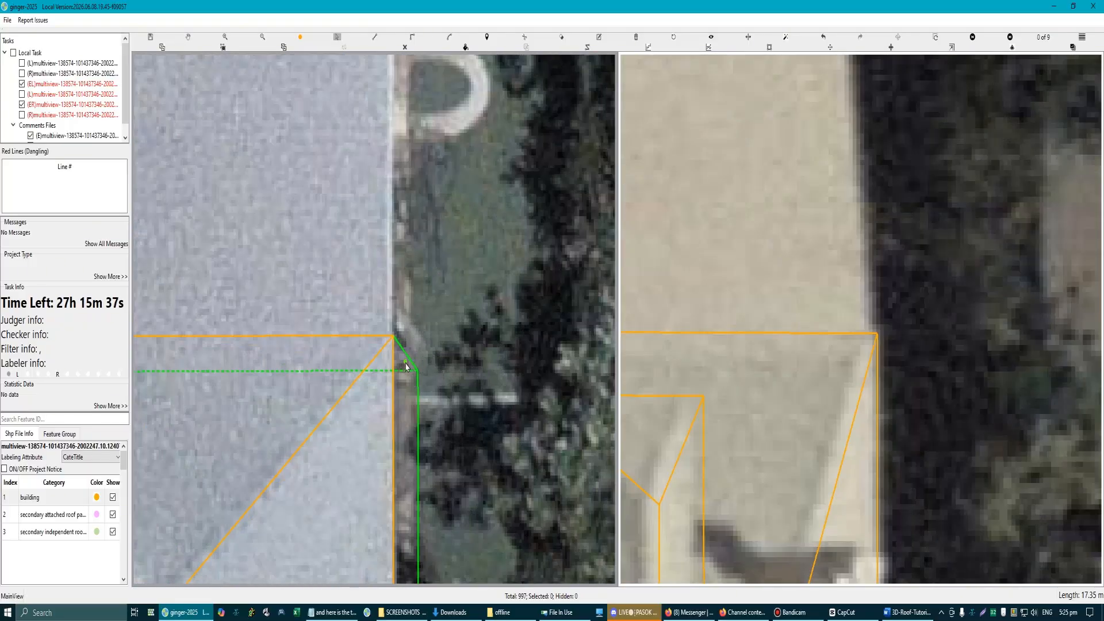
scroll(406, 367, "up", 3)
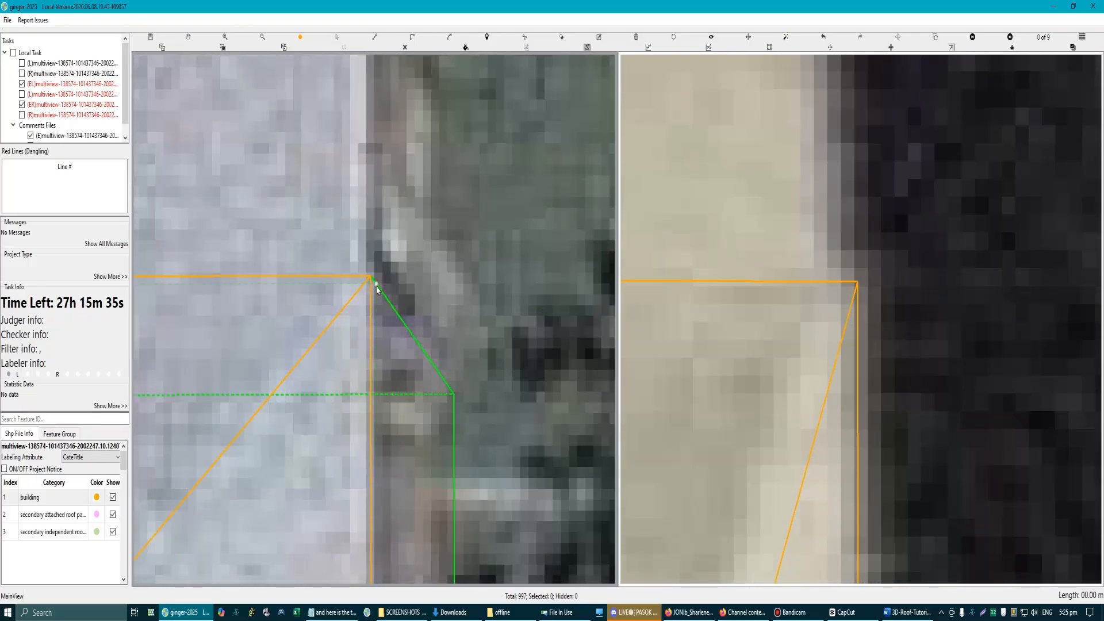
left_click(377, 290)
scroll(377, 291, "down", 6)
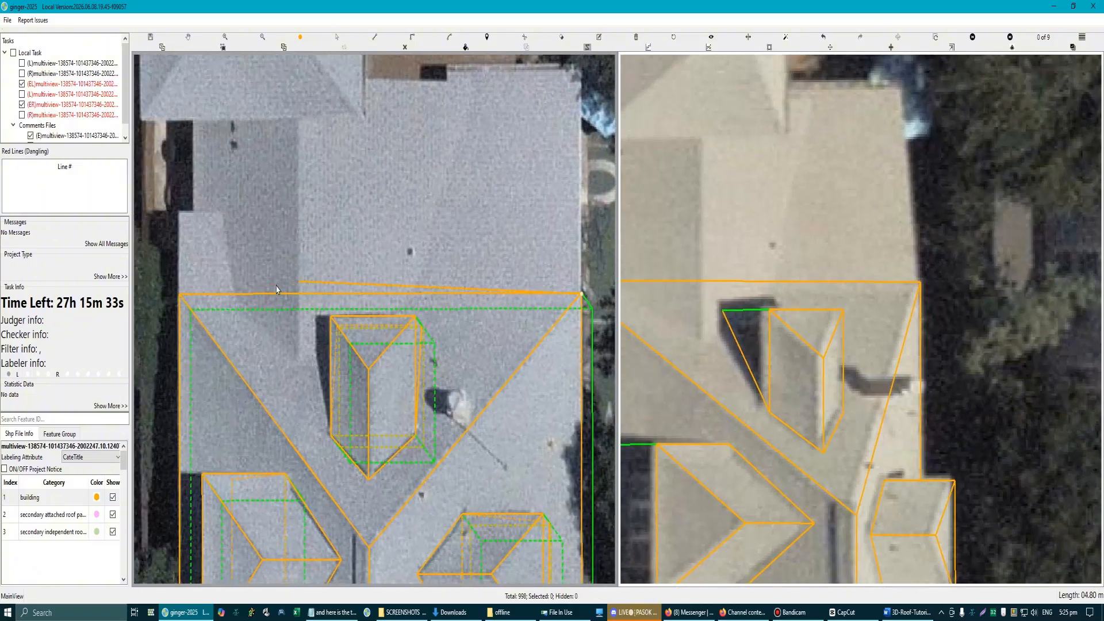
left_click(185, 296)
scroll(185, 297, "down", 2)
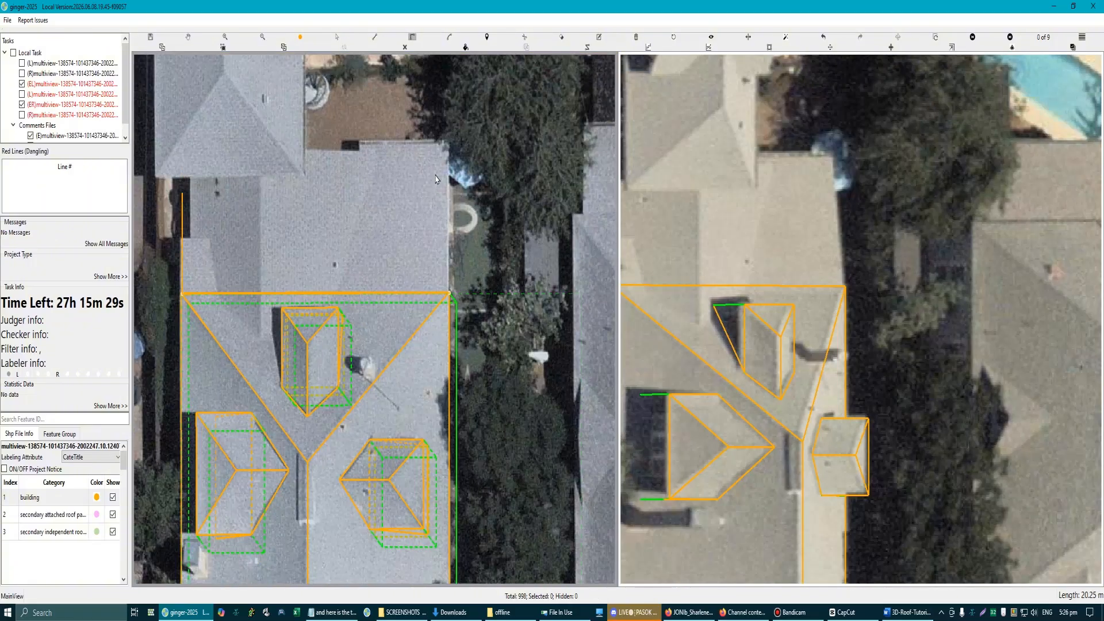
left_click(445, 144)
left_click(450, 296)
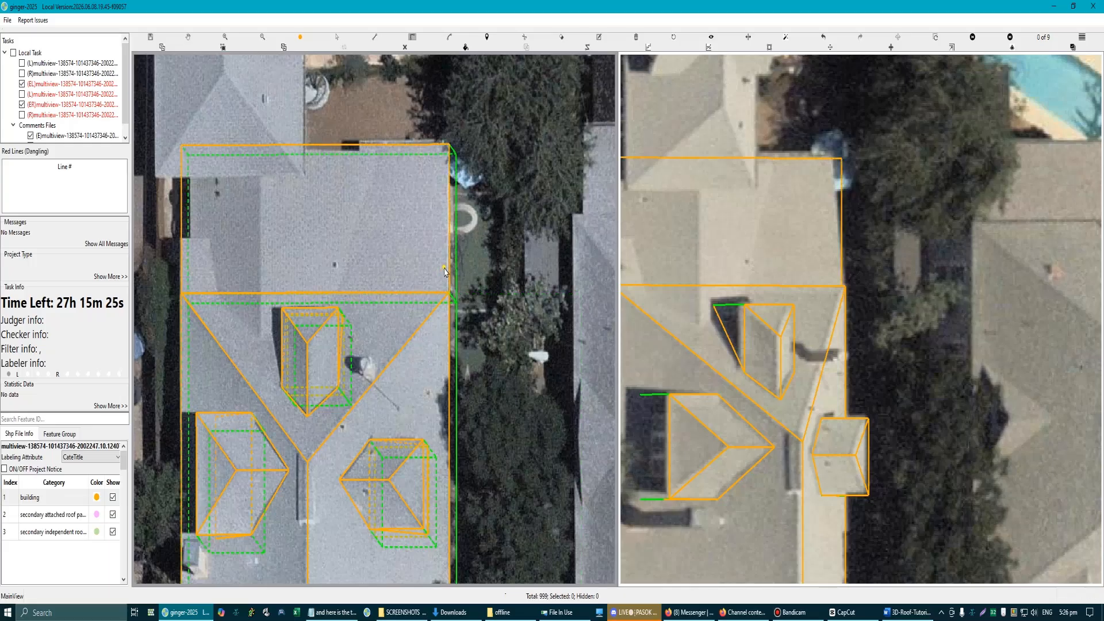
Step: Adjust the height of the rectangular lower roof so it sits slightly below the main roof's eave
scroll(455, 267, "up", 2)
left_click_drag(431, 216, 430, 313)
scroll(465, 330, "up", 2)
scroll(454, 331, "down", 2)
key("Escape")
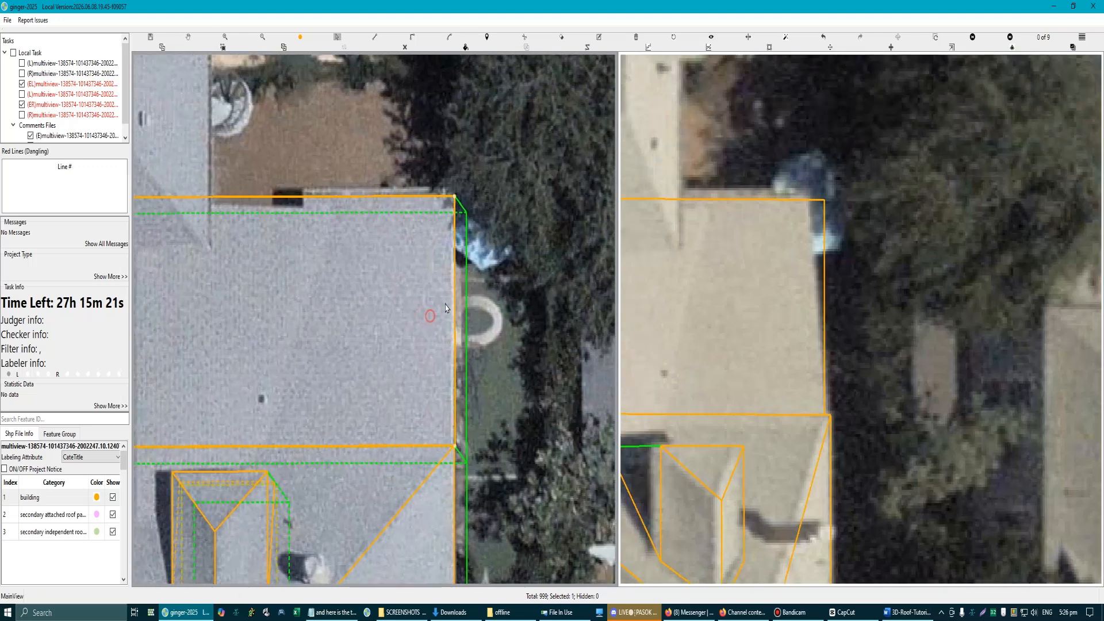
left_click(453, 283)
key("Down")
key("Down")
key("Down")
key("Down")
key("Down")
key("Down")
key("Down")
key("Down")
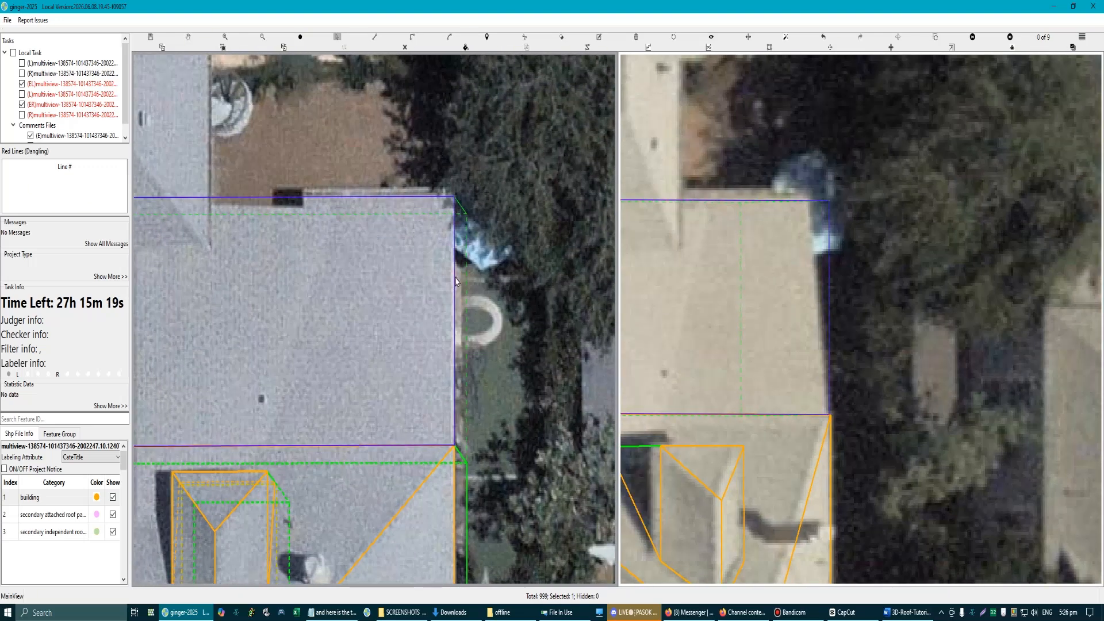
key("Up")
key("Up")
key("Up")
key("Up")
key("Up")
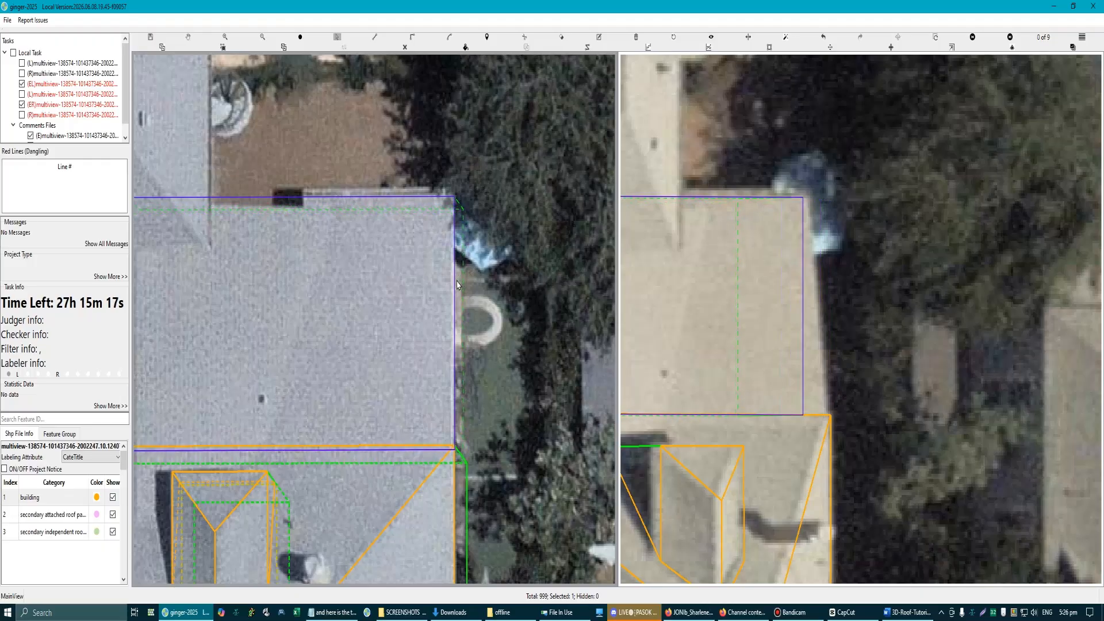
key("Escape")
Step: Examine how the rectangular lower roof's outline fits the building in the other aerial views
scroll(453, 283, "down", 4)
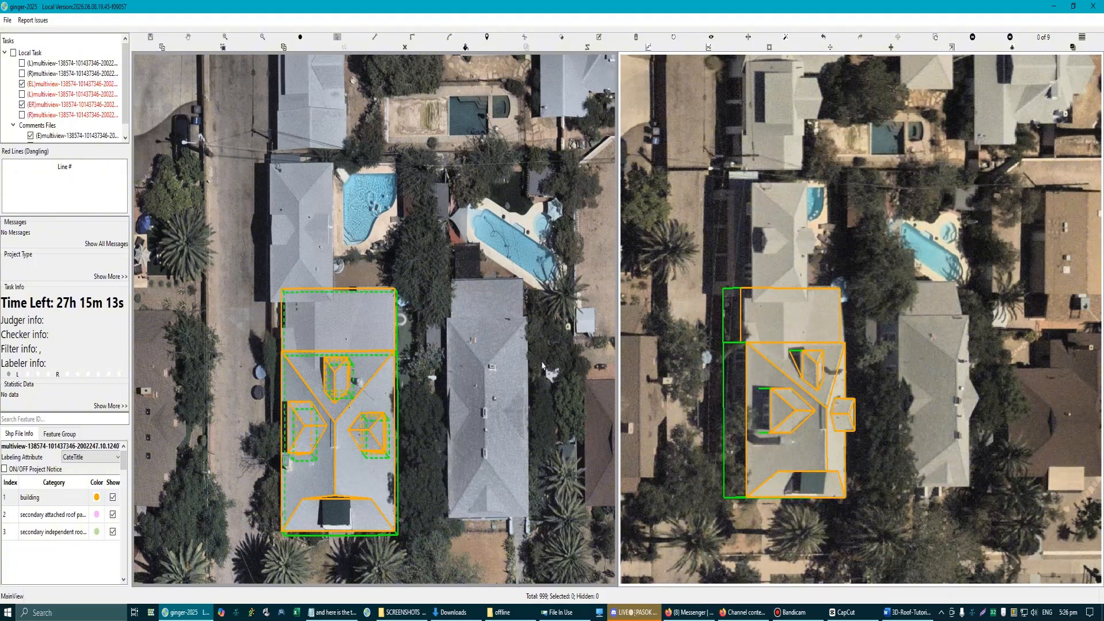
scroll(741, 328, "up", 4)
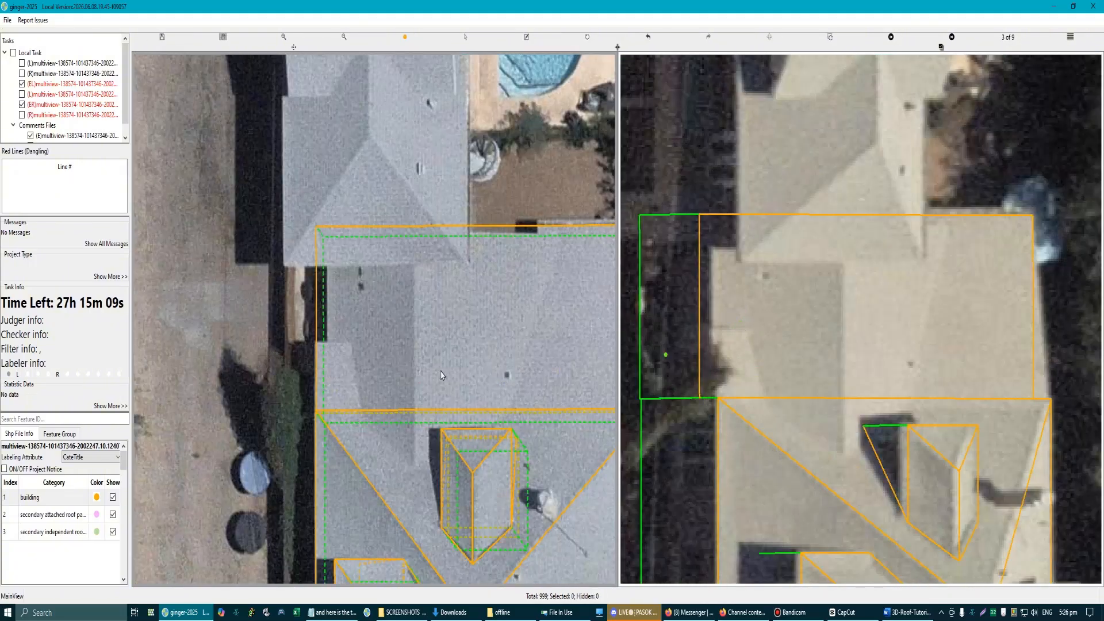
scroll(440, 377, "down", 2)
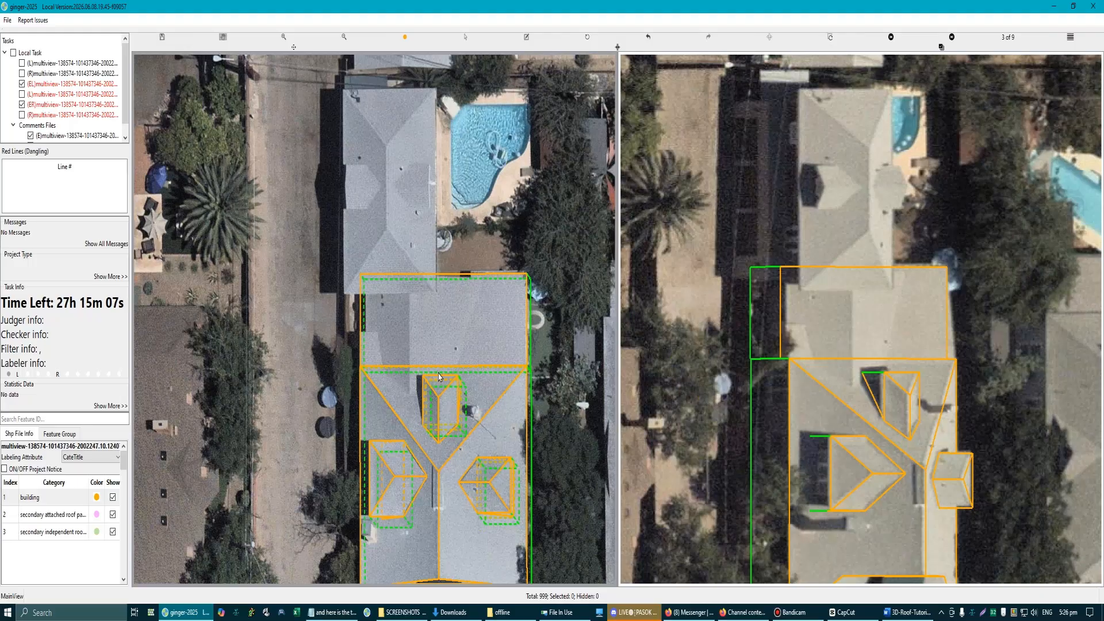
key("Right")
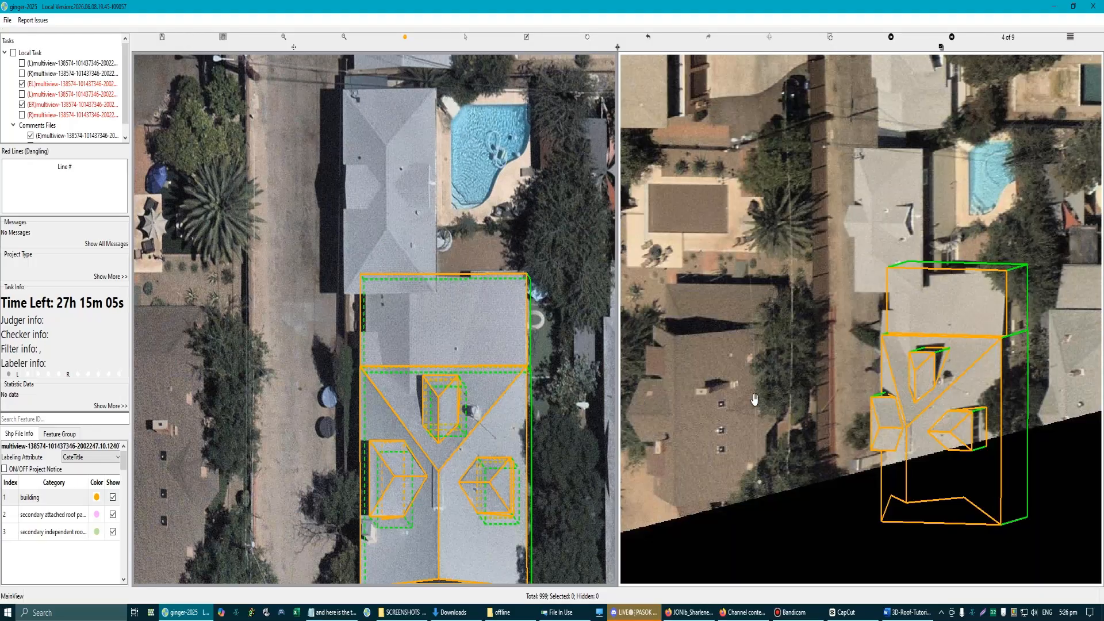
scroll(996, 300, "up", 3)
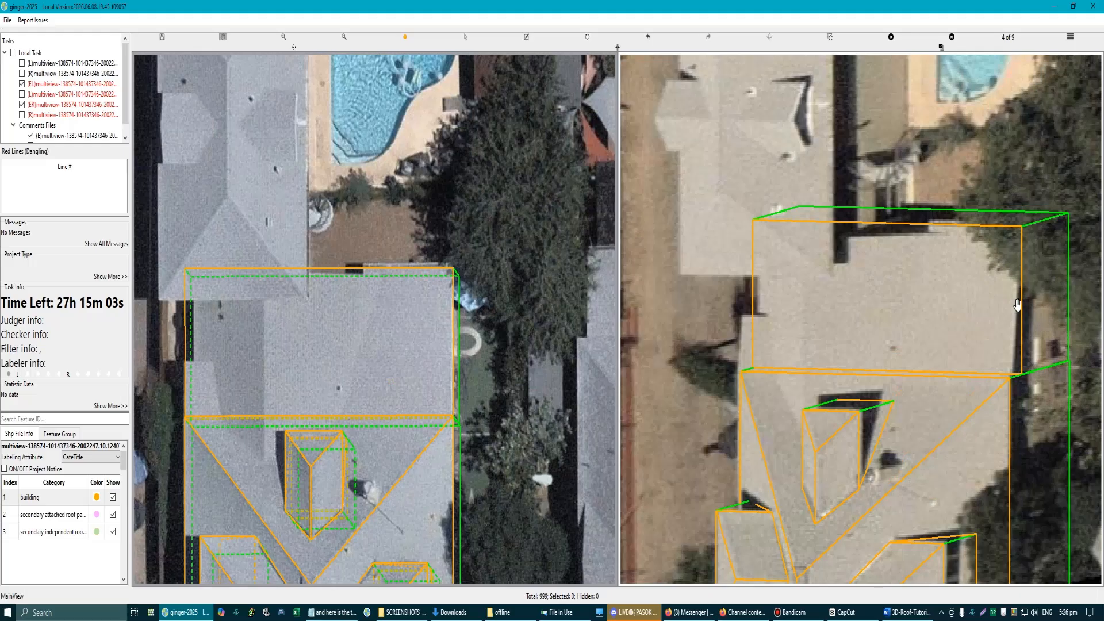
key("Right")
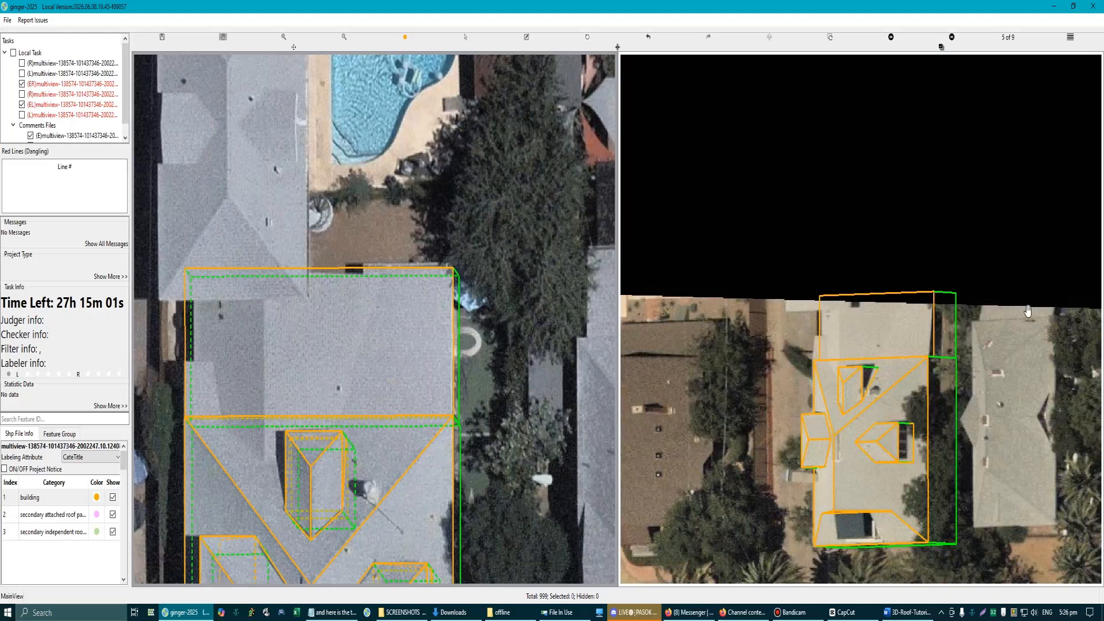
key("Right")
scroll(910, 425, "down", 3)
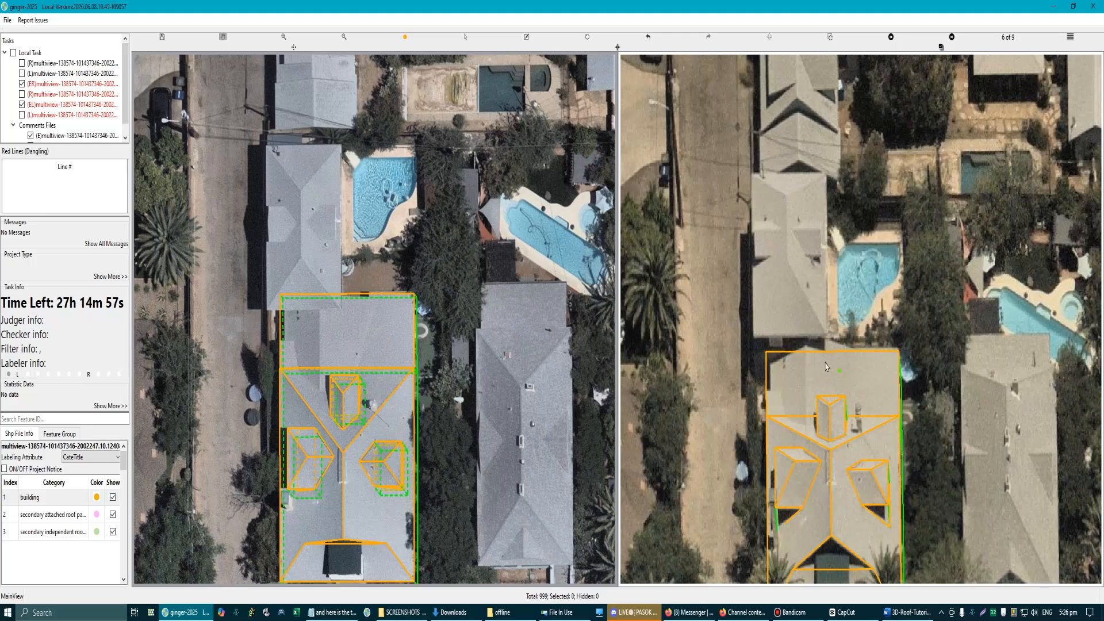
scroll(771, 396, "up", 3)
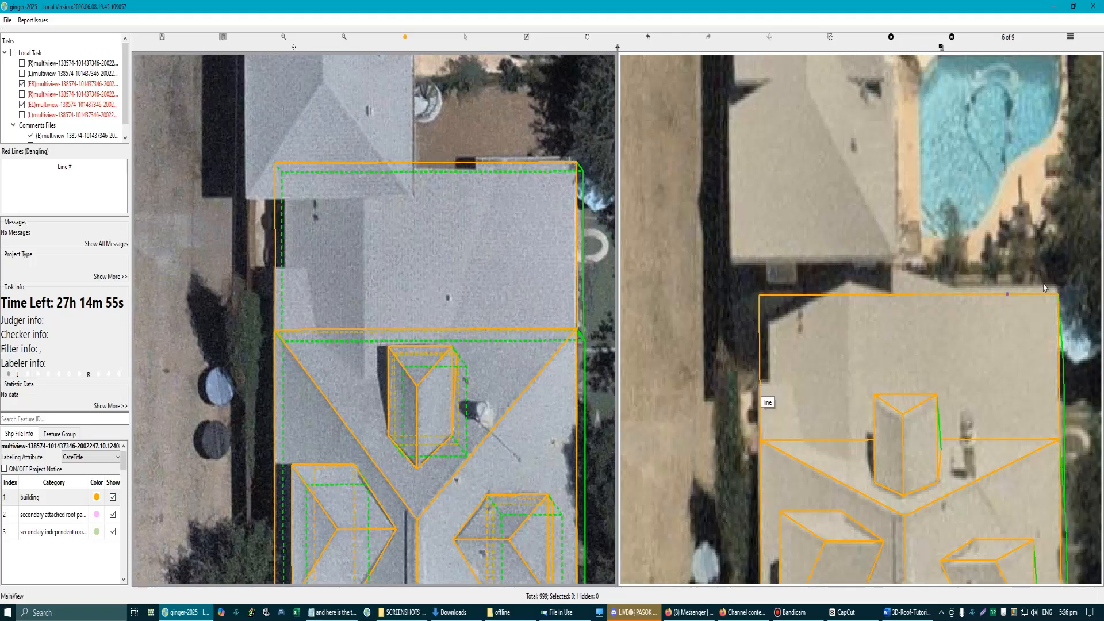
scroll(441, 221, "up", 6)
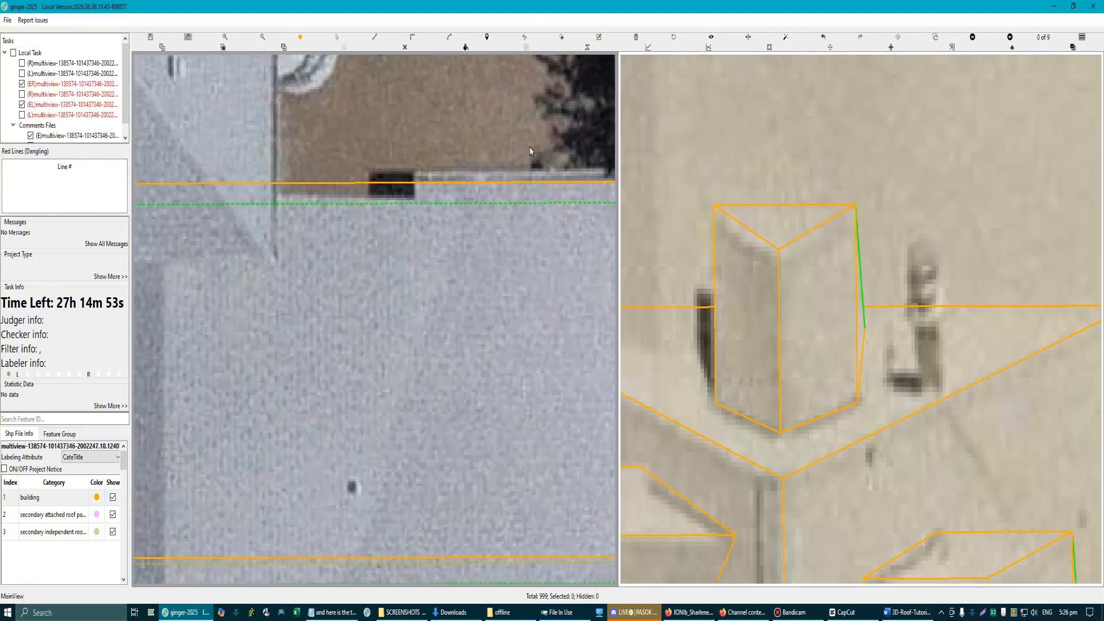
scroll(440, 236, "down", 4)
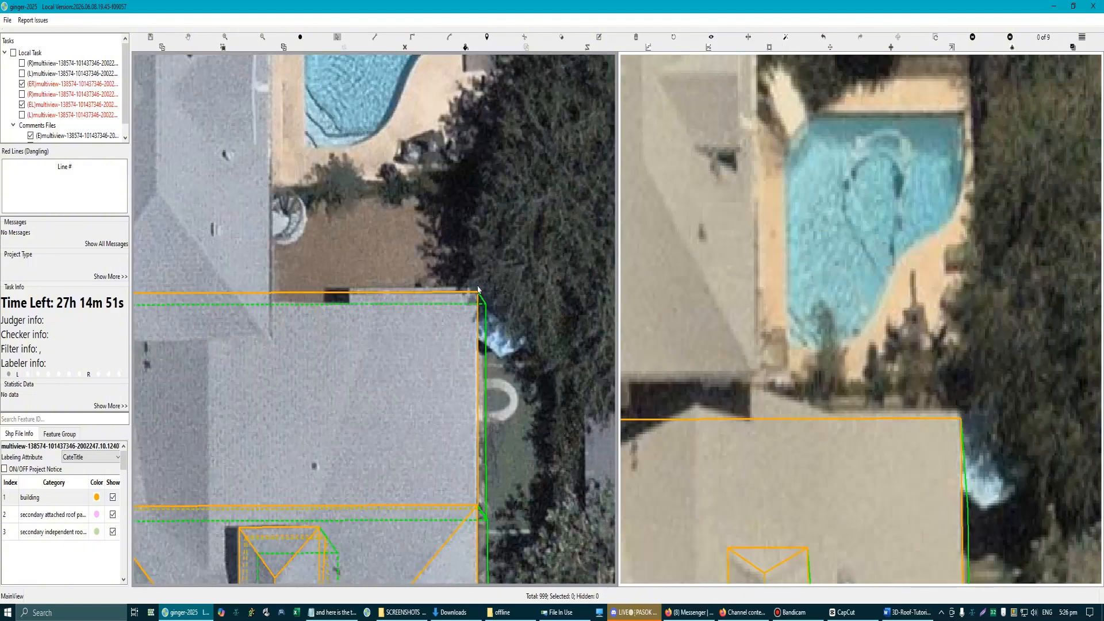
key("h")
left_click_drag(504, 341, 542, 273)
left_click_drag(542, 354, 561, 352)
scroll(561, 353, "down", 2)
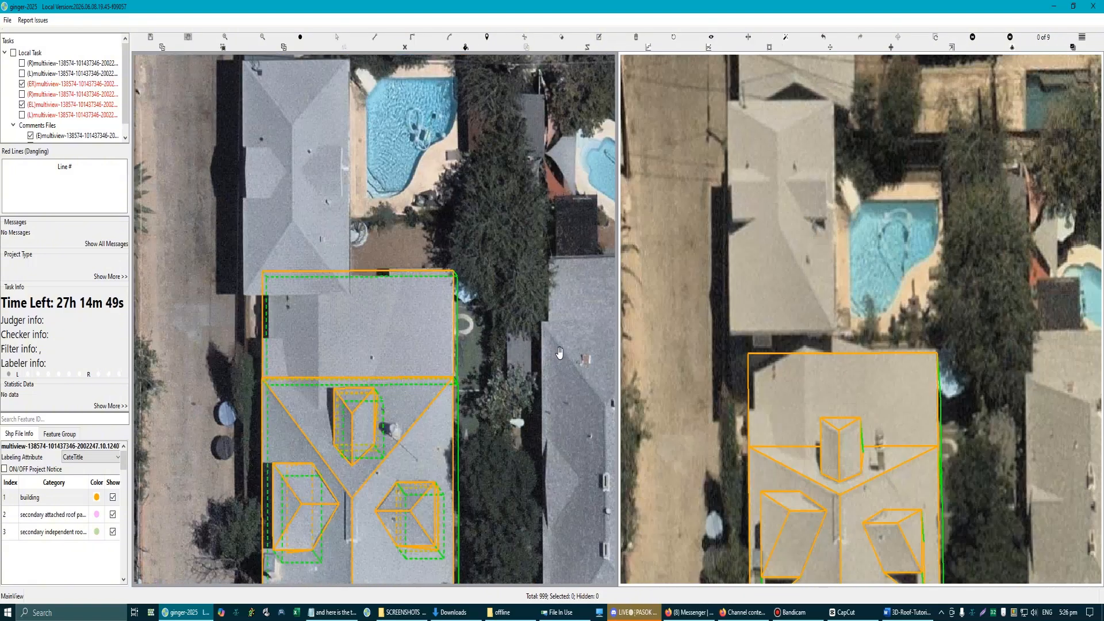
key("Right")
key("Right")
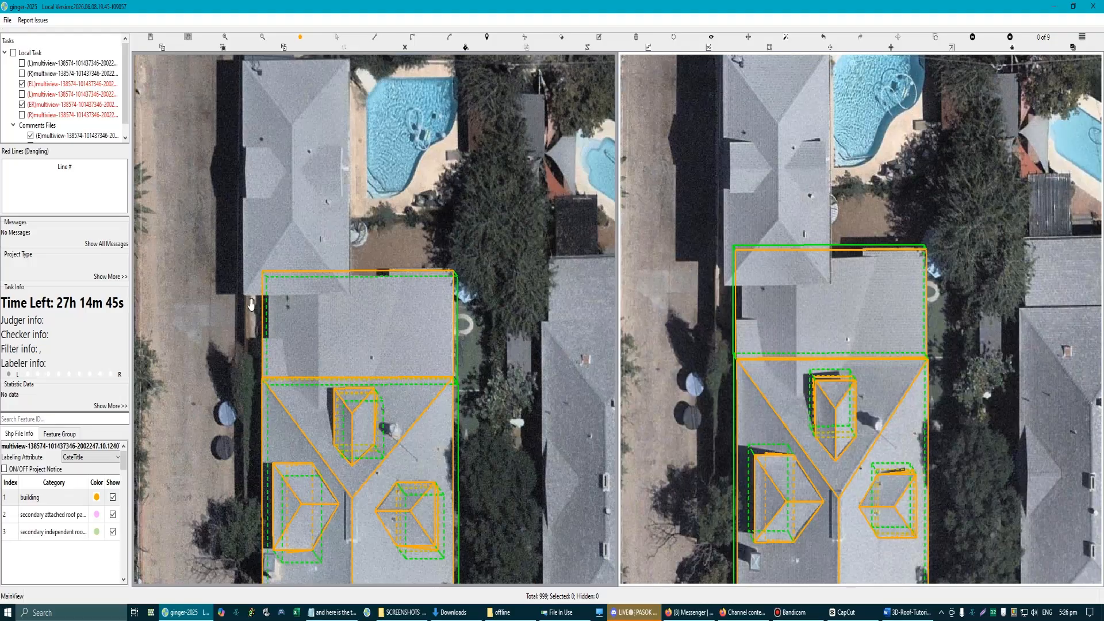
scroll(359, 366, "down", 1)
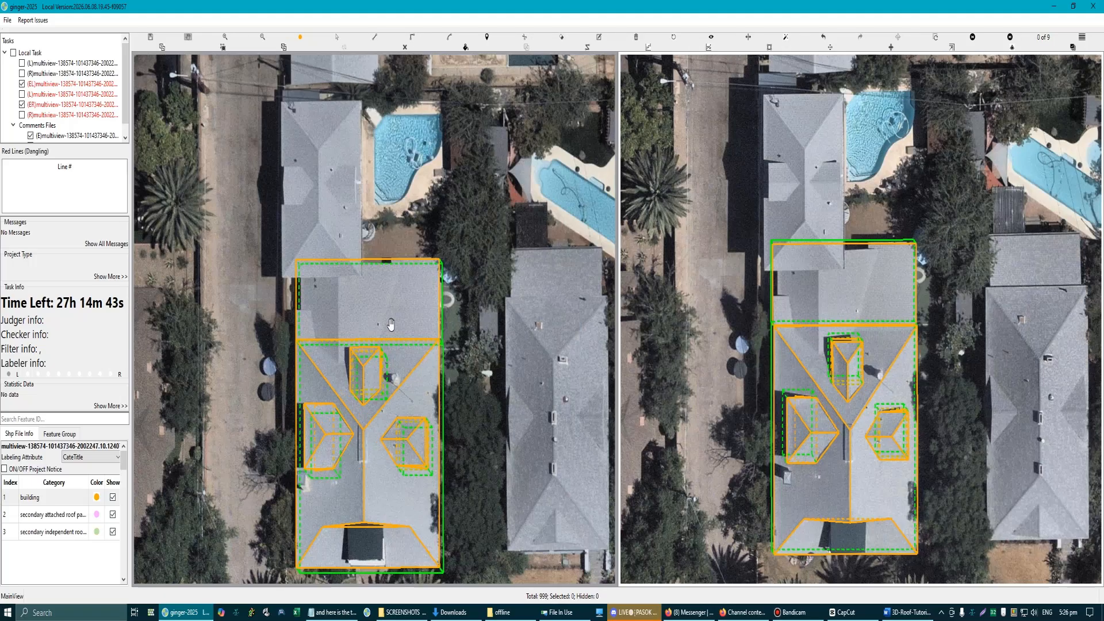
Step: In the 3D model view, draw a vertical line from the lower roof's corner up to the main eave corner above it
scroll(401, 291, "up", 3)
left_click_drag(402, 280, 346, 256)
scroll(412, 319, "up", 2)
left_click_drag(378, 296, 389, 325)
scroll(403, 261, "down", 3)
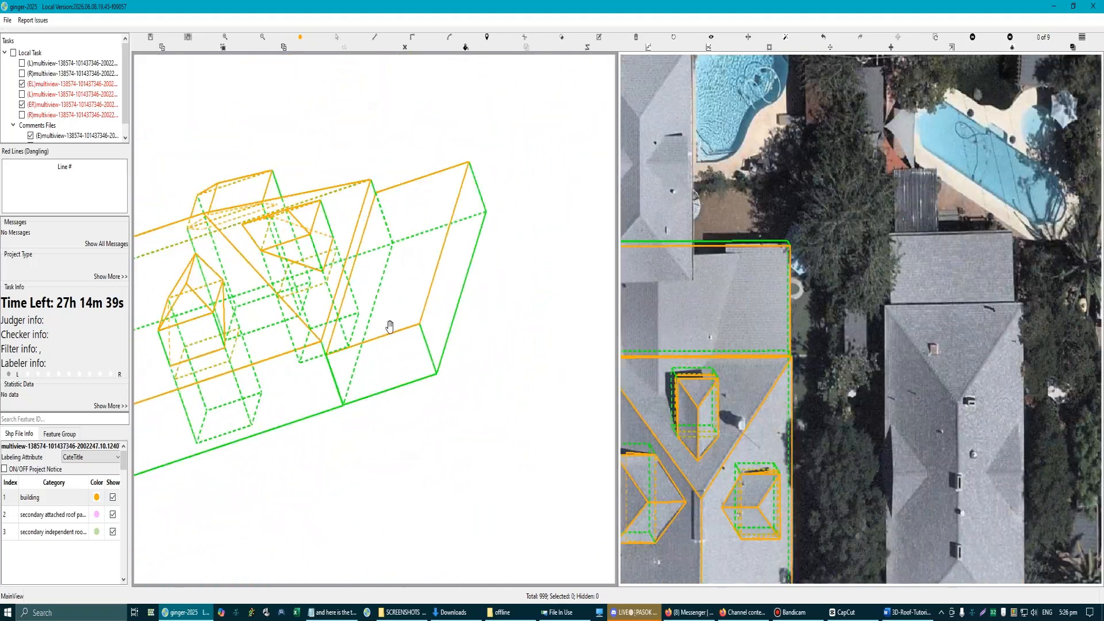
key("l")
left_click(420, 324)
scroll(329, 360, "up", 5)
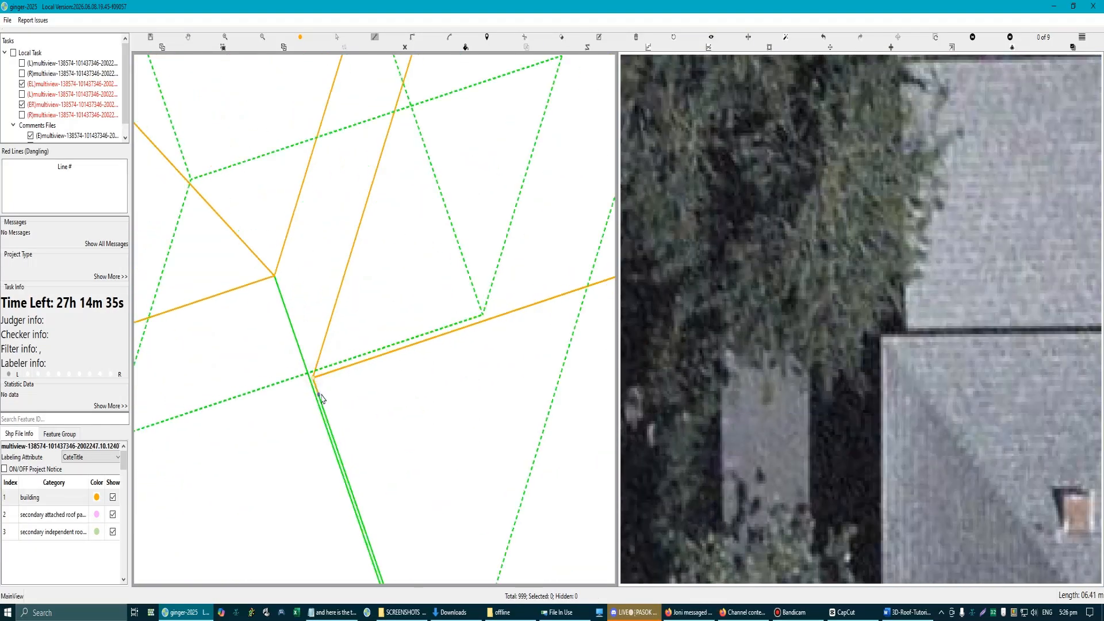
left_click(321, 397)
left_click(276, 281)
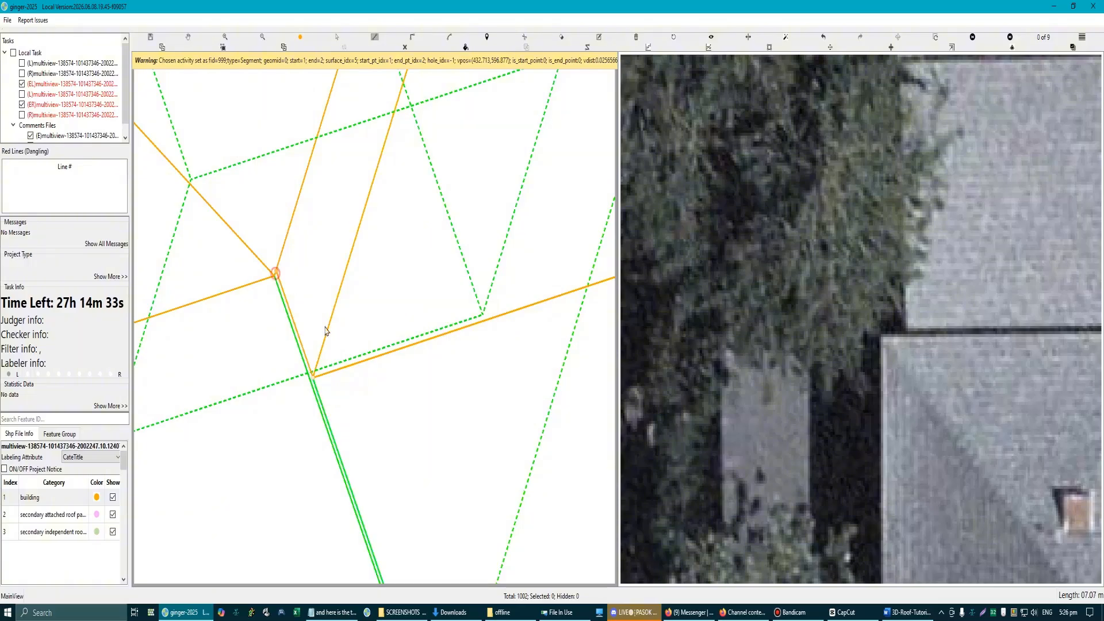
Step: At the opposite eave corner, draw a short line past the corner, parallel to the main roof's end eave
scroll(276, 282, "down", 6)
scroll(363, 300, "up", 6)
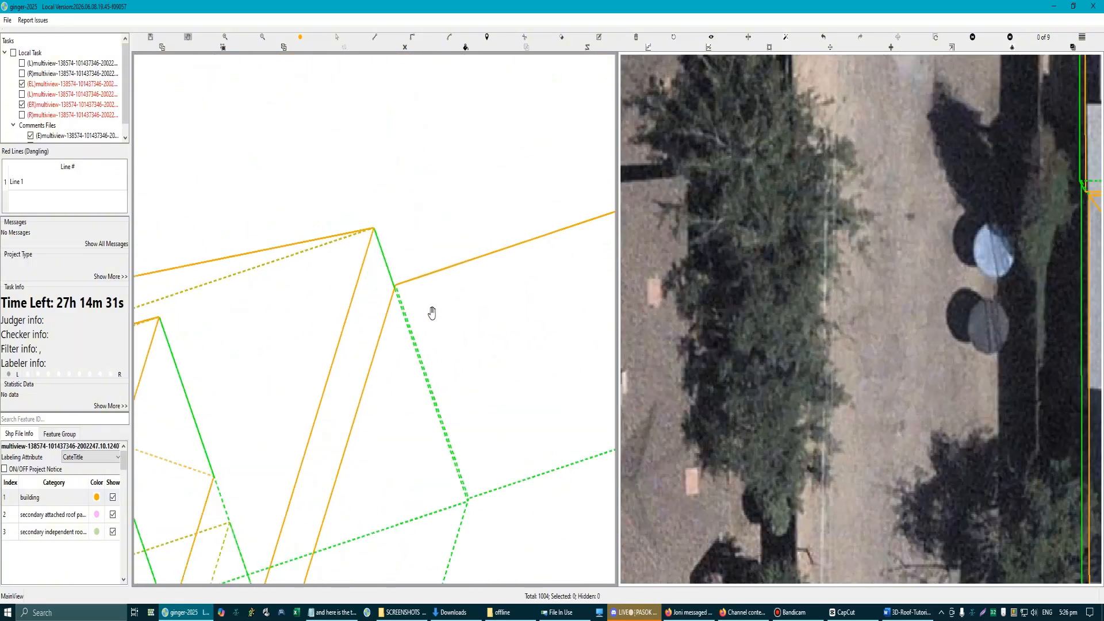
scroll(369, 298, "up", 3)
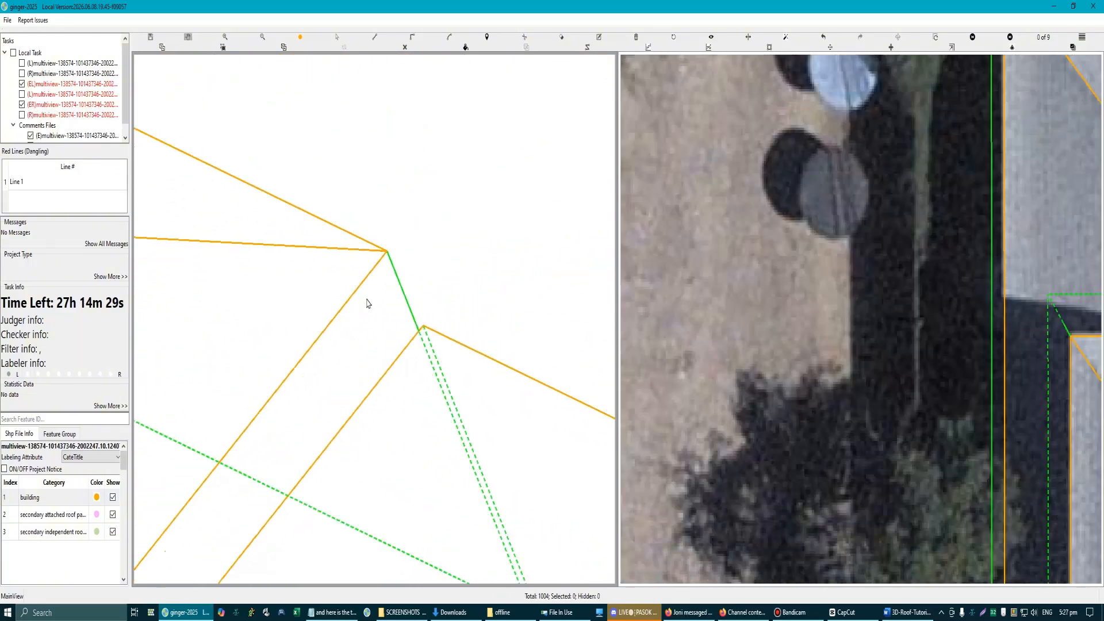
left_click(360, 273)
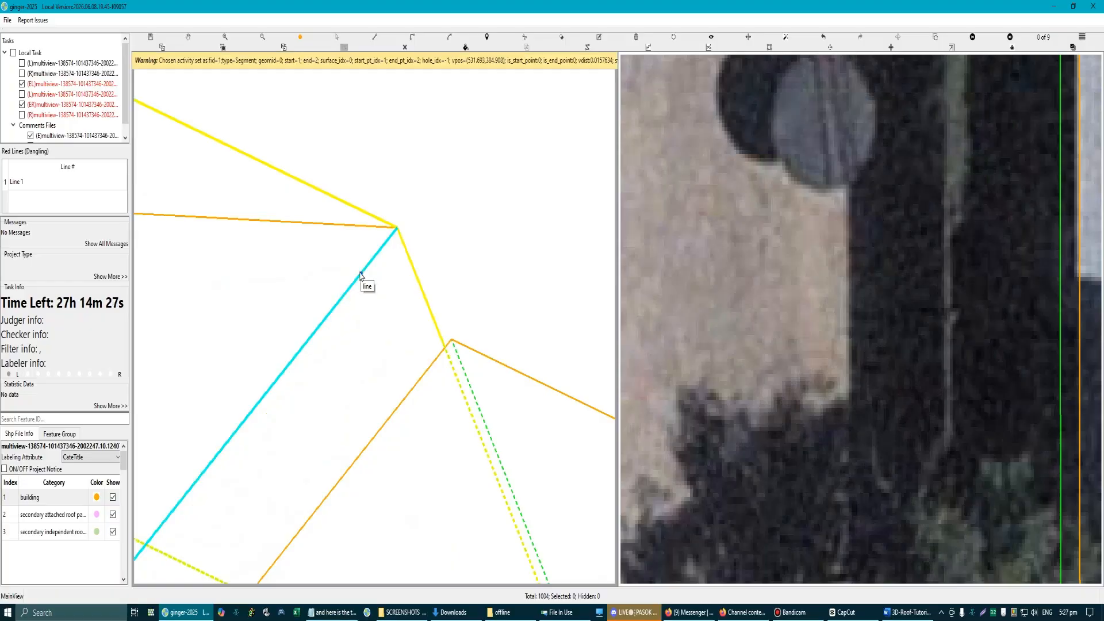
left_click(397, 228)
left_click(429, 186)
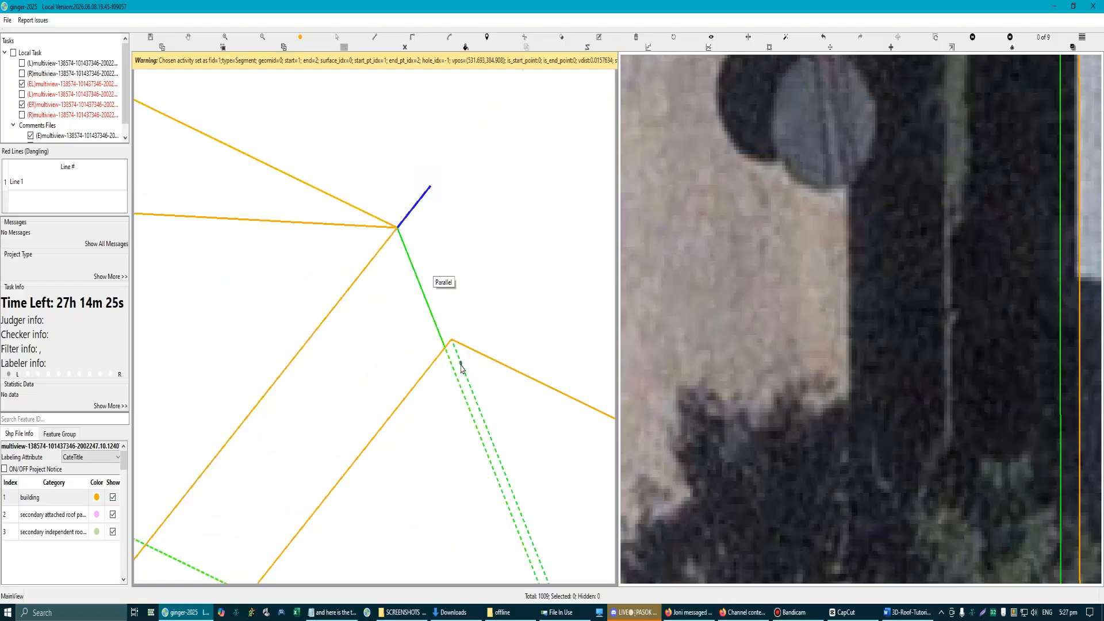
Step: Connect the lower roof's corner beneath it to the short eave extension line along the wall edge
left_click(452, 340)
left_click(403, 222)
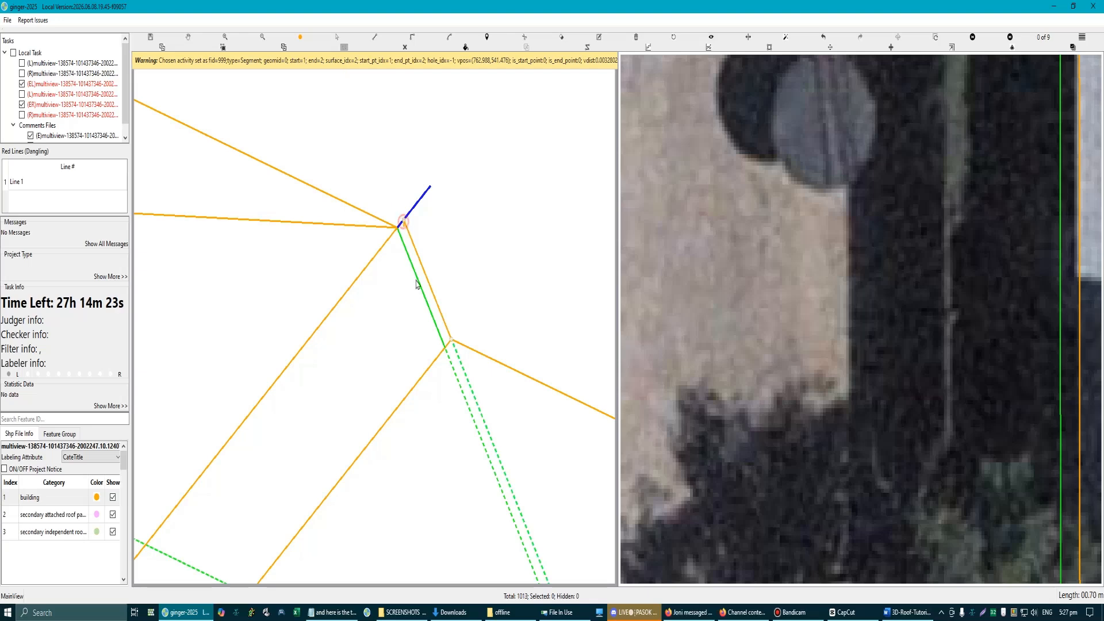
left_click(417, 283)
scroll(416, 283, "down", 5)
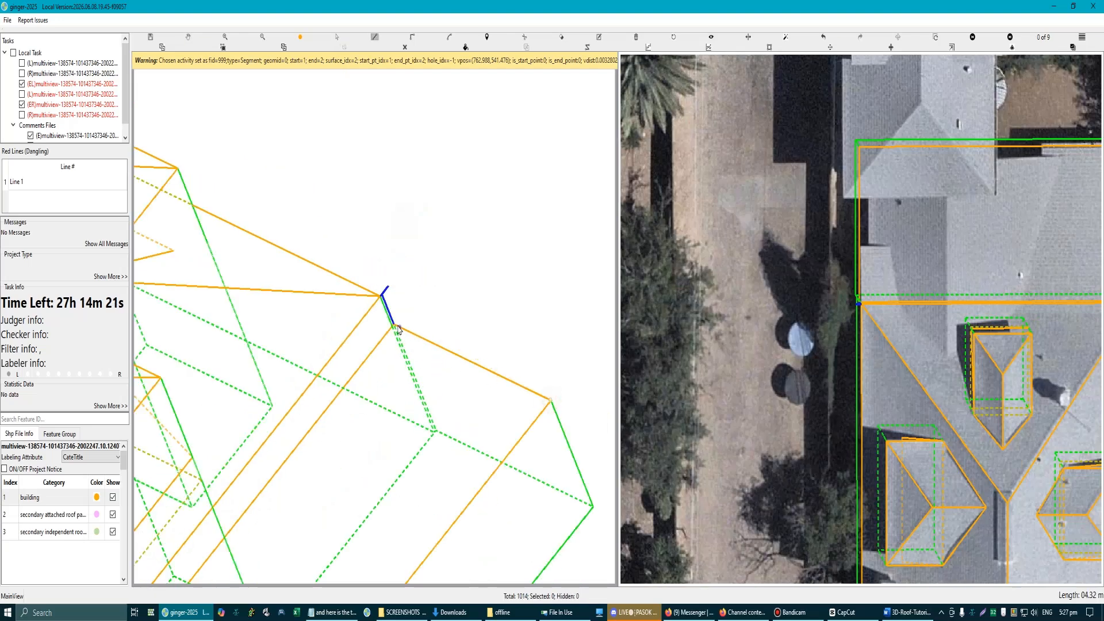
Step: Add the sloping edges linking the main eave corners with the lower roof's outer corners in the 3D model
scroll(394, 328, "up", 3)
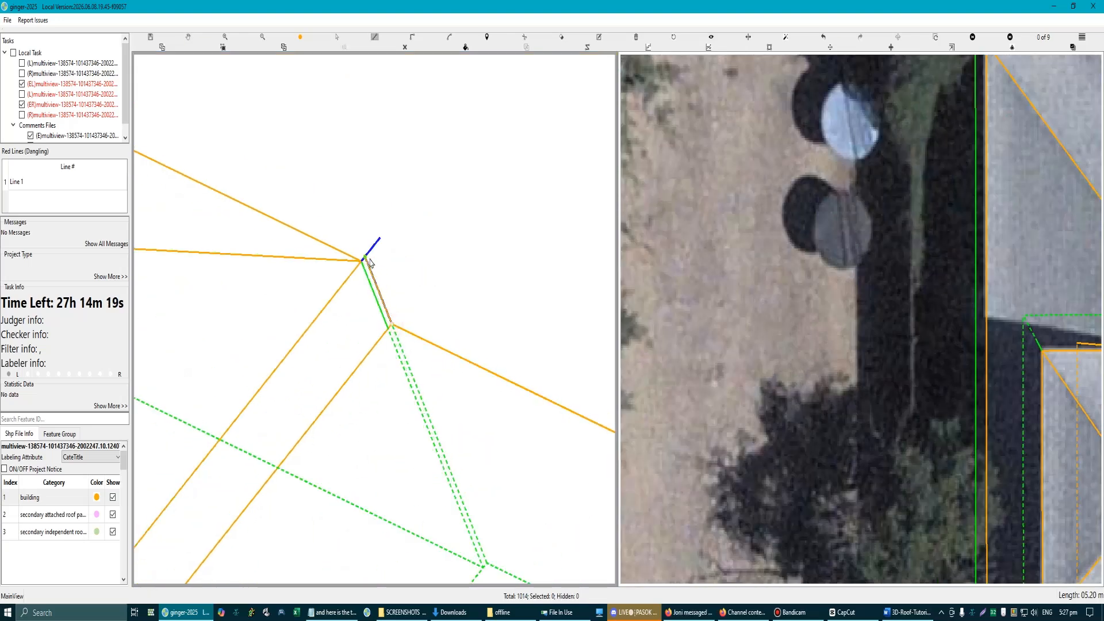
scroll(427, 366, "down", 6)
scroll(405, 417, "up", 1)
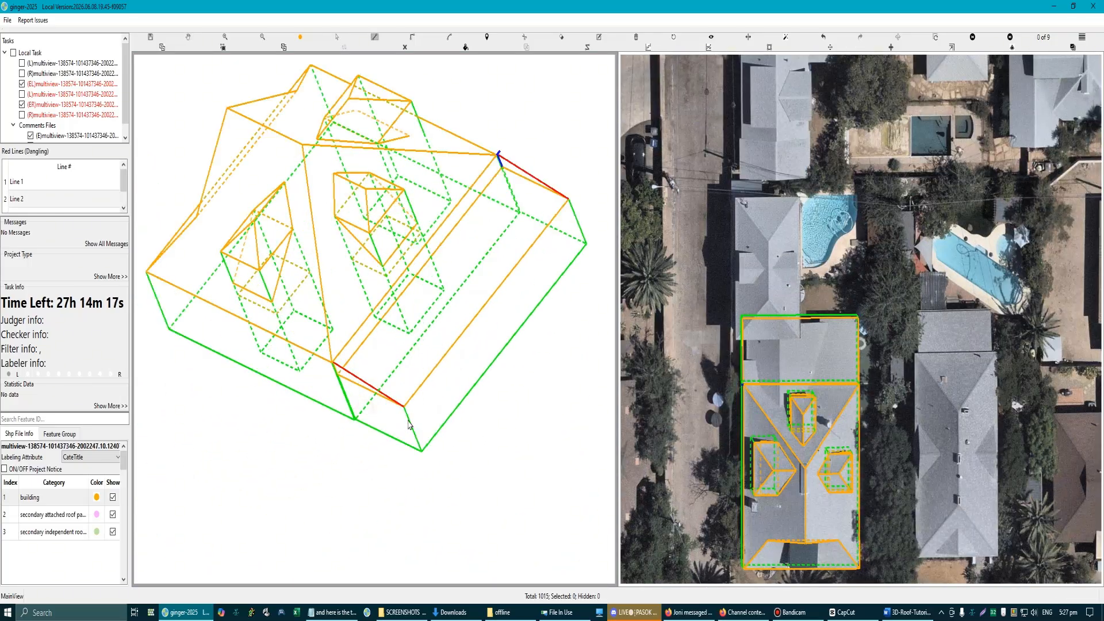
Step: Draw the sloped roof face through both main eave corners and both outer corners of the lower roof, and close it
scroll(333, 364, "up", 4)
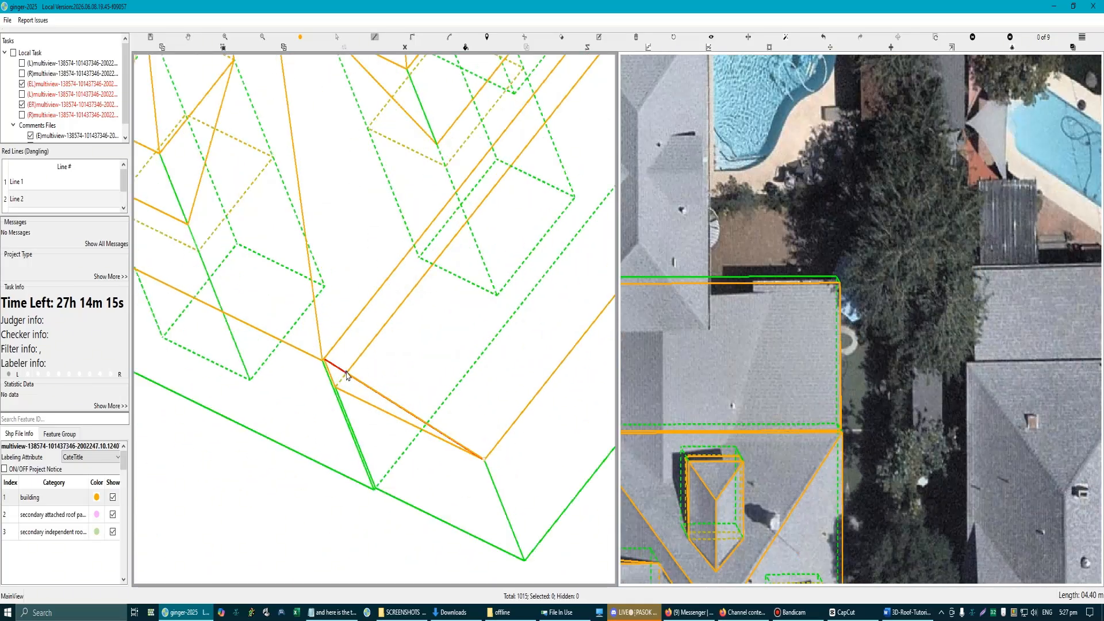
left_click(315, 355)
scroll(374, 311, "down", 5)
scroll(396, 280, "up", 6)
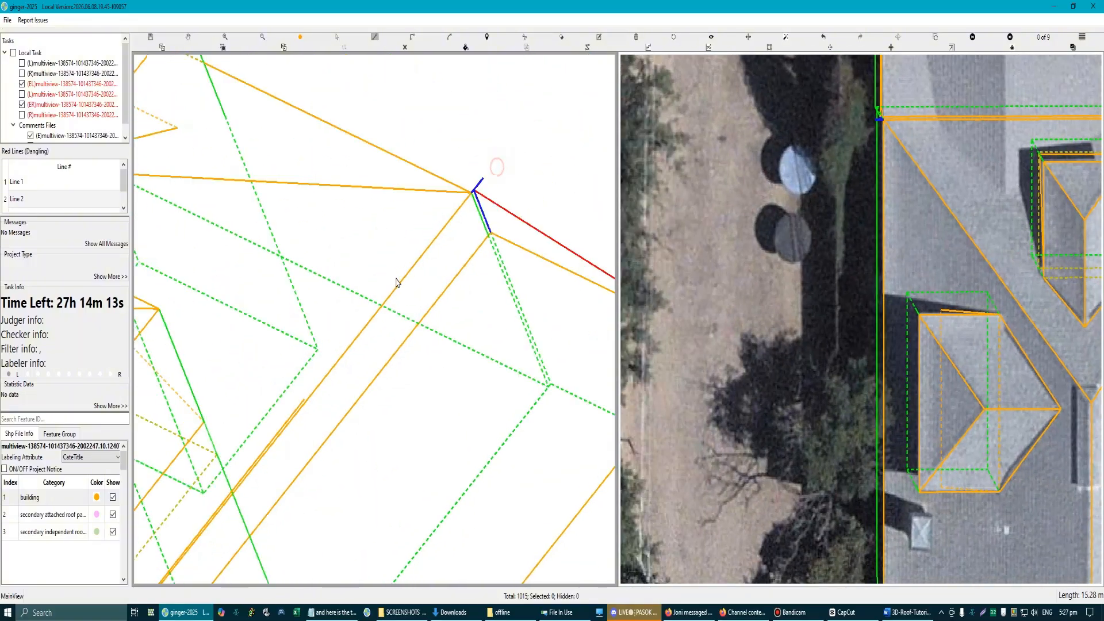
left_click_drag(451, 261, 325, 380)
left_click(397, 256)
left_click(402, 252)
left_click_drag(528, 330, 253, 267)
scroll(273, 292, "down", 1)
scroll(330, 320, "down", 1)
left_click(468, 405)
right_click(468, 405)
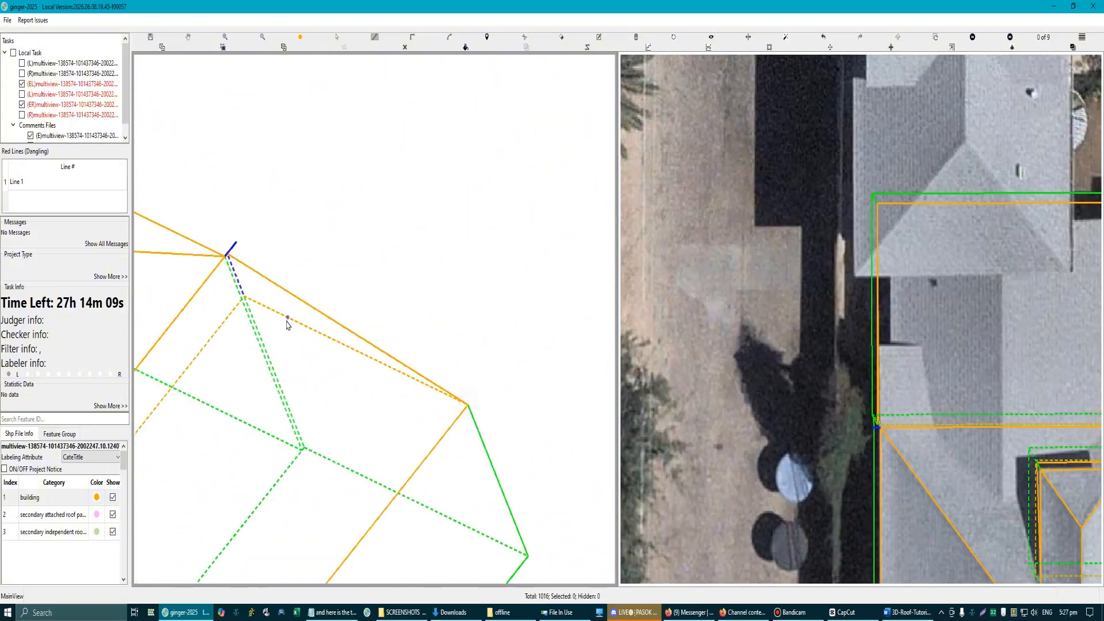
Step: Draw a narrow face at the offset eave corner, joining the eave corner and its extension line to the lower roof's corners beneath
scroll(224, 256, "up", 1)
scroll(224, 256, "up", 3)
key("l")
left_click(228, 248)
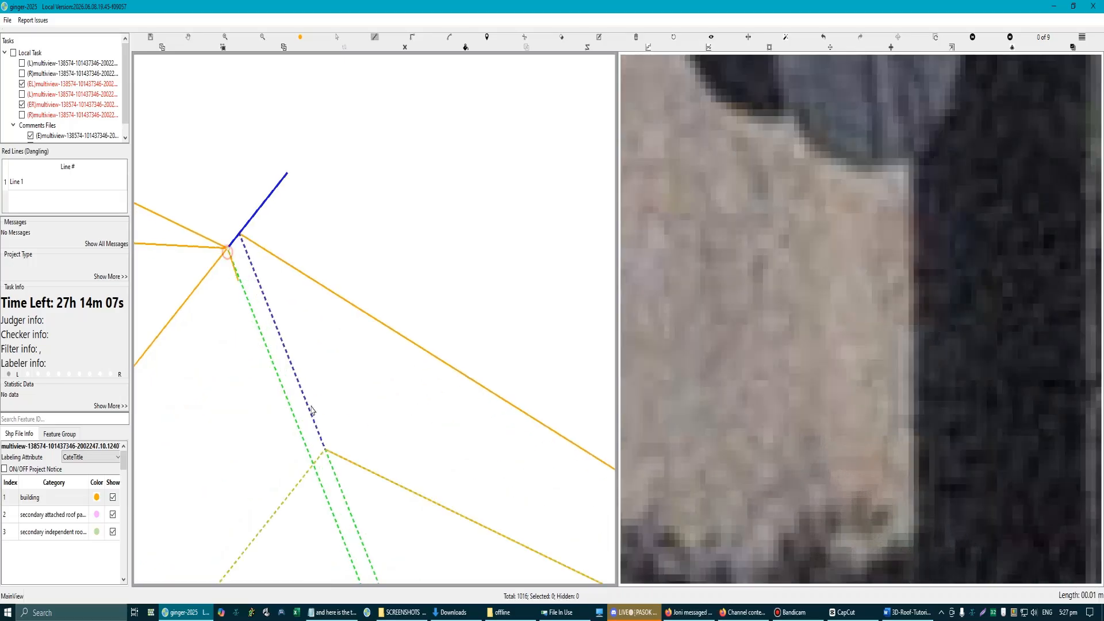
left_click(326, 451)
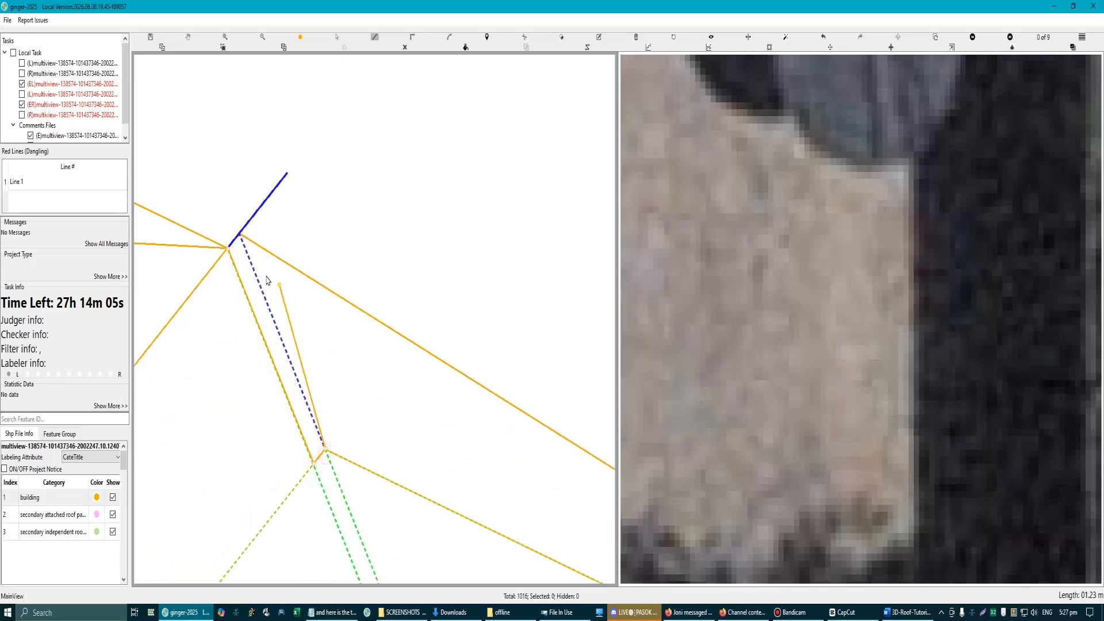
left_click(240, 234)
right_click(275, 297)
scroll(353, 416, "down", 1)
scroll(353, 434, "down", 3)
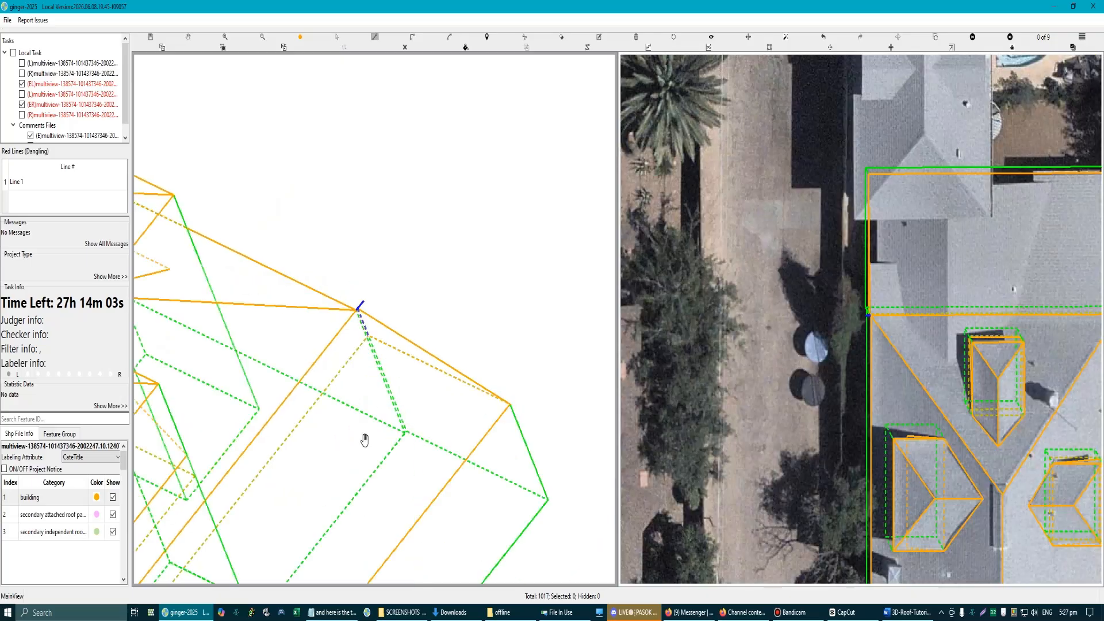
Step: Examine how the attached lower roof fits the building in the aerial views and the 3D model
key("3")
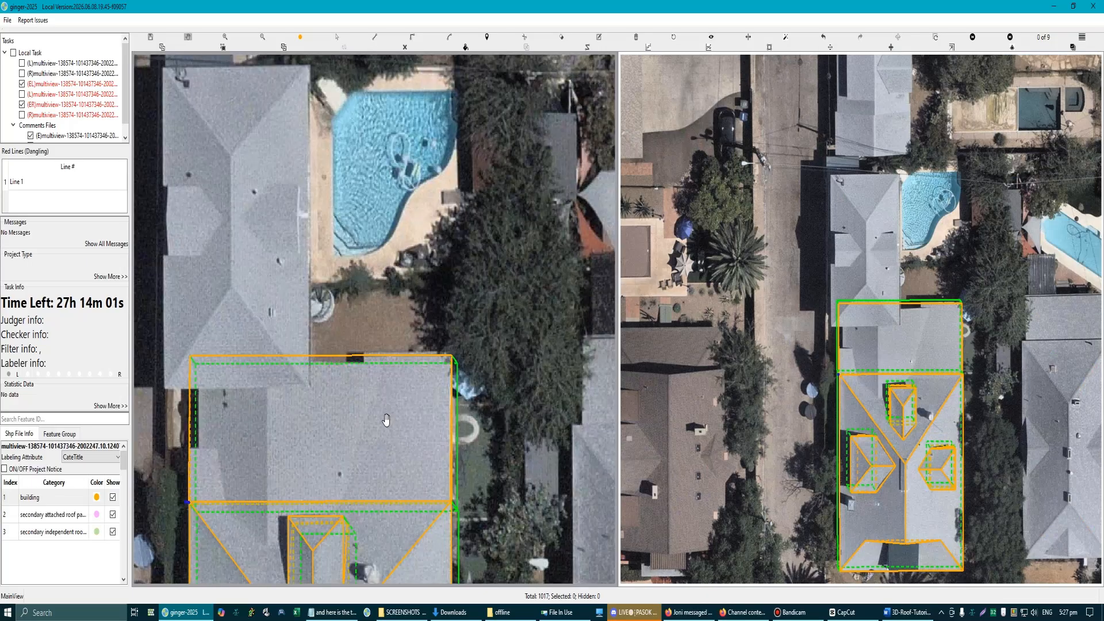
scroll(386, 420, "down", 2)
scroll(333, 374, "up", 1)
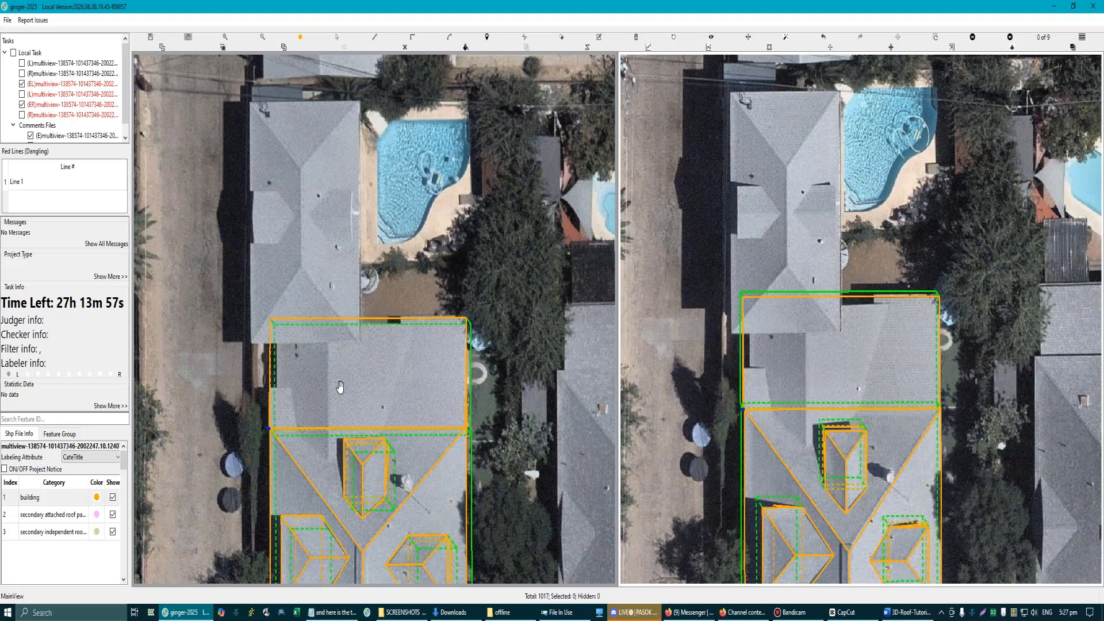
scroll(339, 340, "down", 2)
key("3")
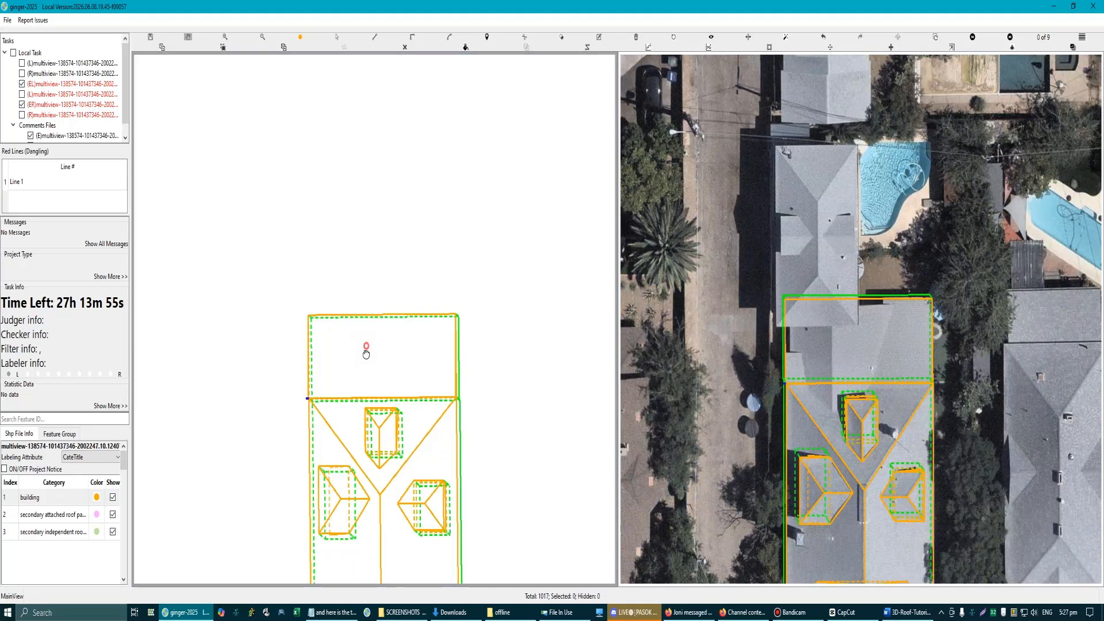
left_click_drag(366, 394, 364, 338)
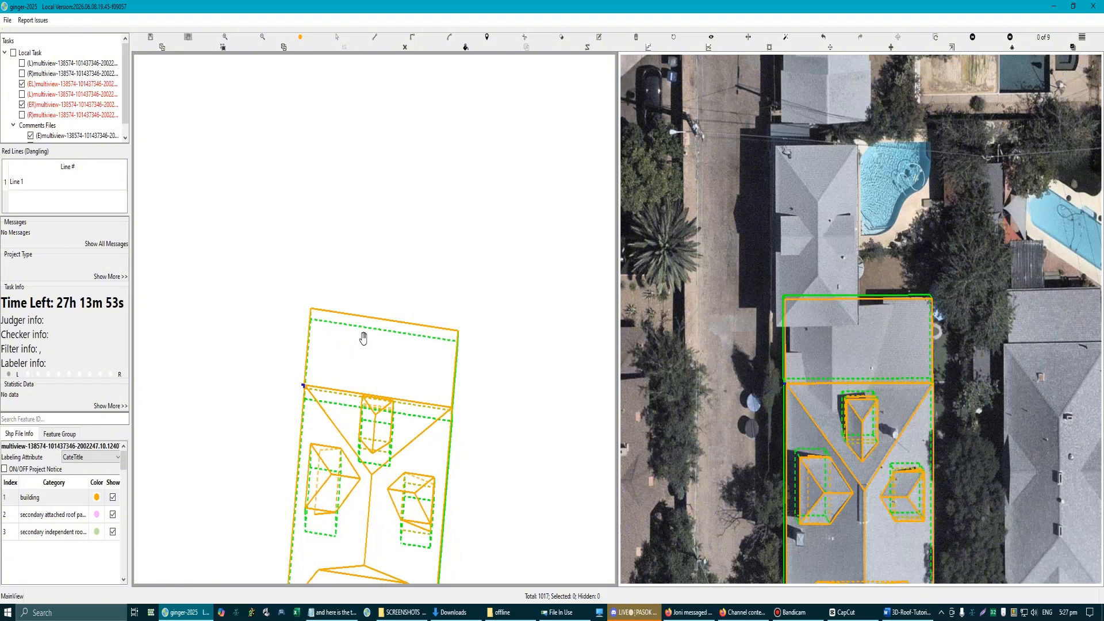
key("3")
Step: Cut a rectangular section out of the lower roof's corner, following the recessed edge beside the neighbouring house
scroll(360, 358, "up", 1)
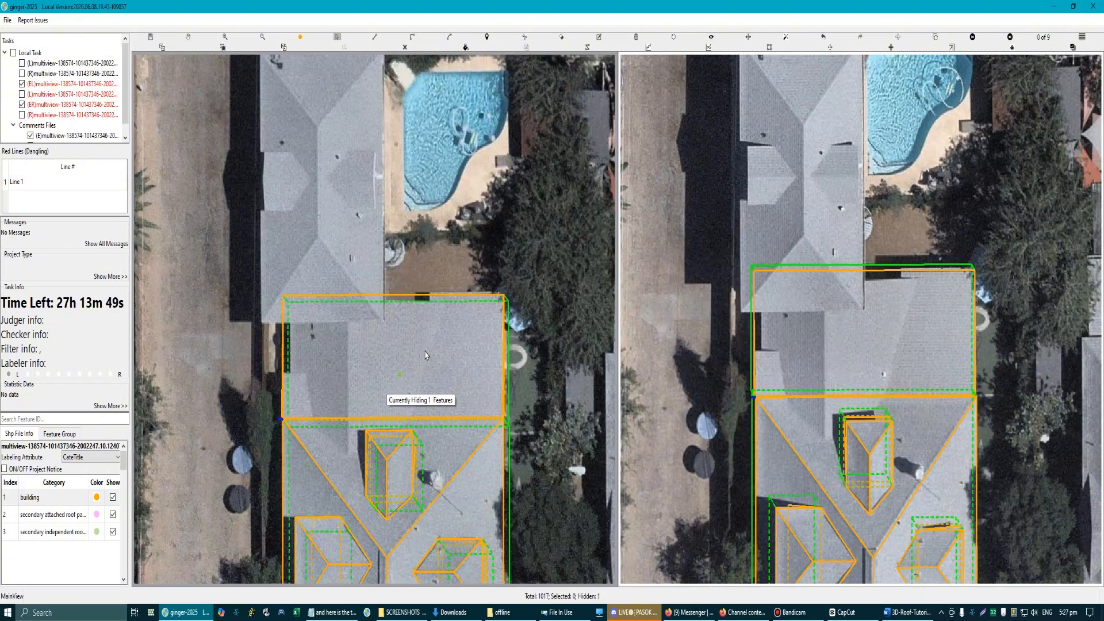
scroll(435, 334, "up", 1)
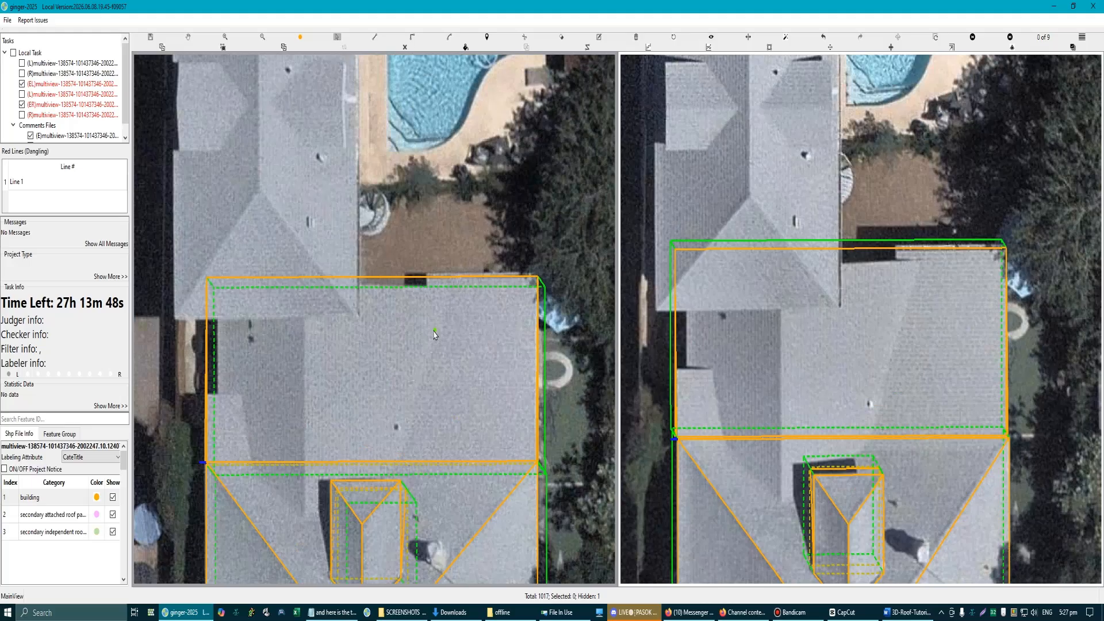
left_click(427, 278)
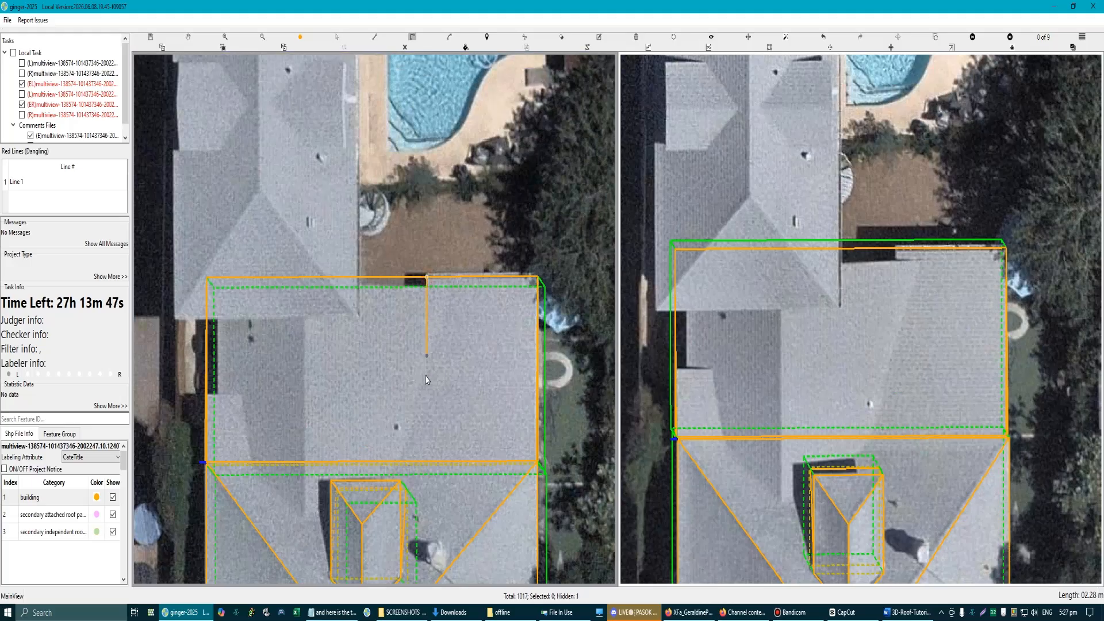
left_click(234, 397)
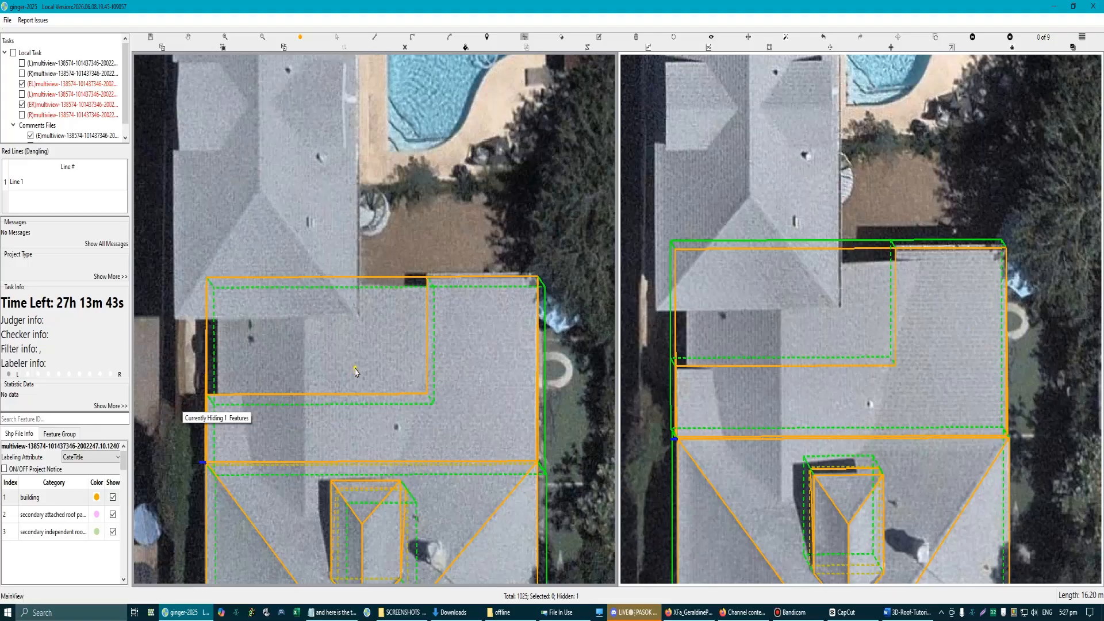
scroll(355, 372, "down", 3)
scroll(315, 313, "up", 3)
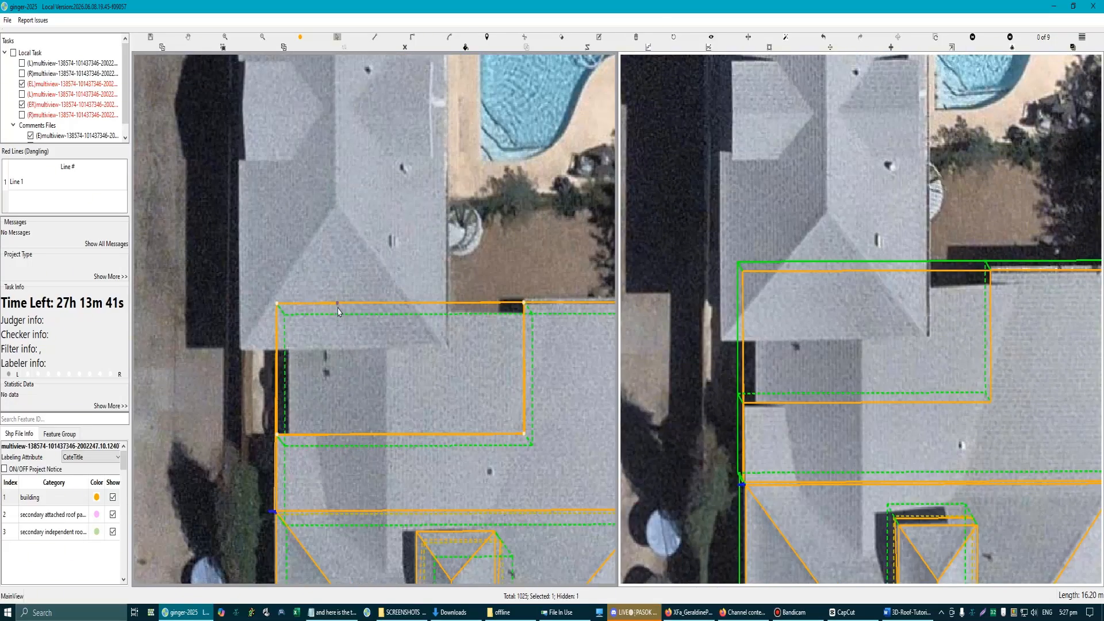
Step: Move the cut rectangular section outward, away from the lower roof
left_click_drag(337, 305, 339, 258)
scroll(340, 324, "down", 3)
left_click_drag(345, 344, 370, 328)
scroll(337, 353, "up", 5)
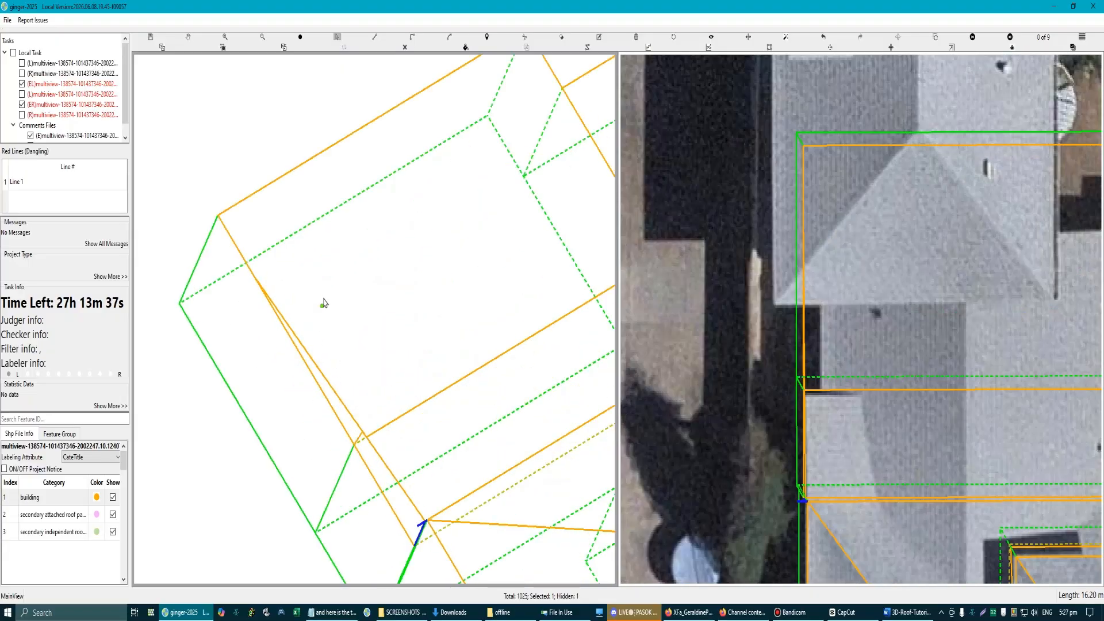
left_click(324, 299)
left_click_drag(247, 264, 199, 294)
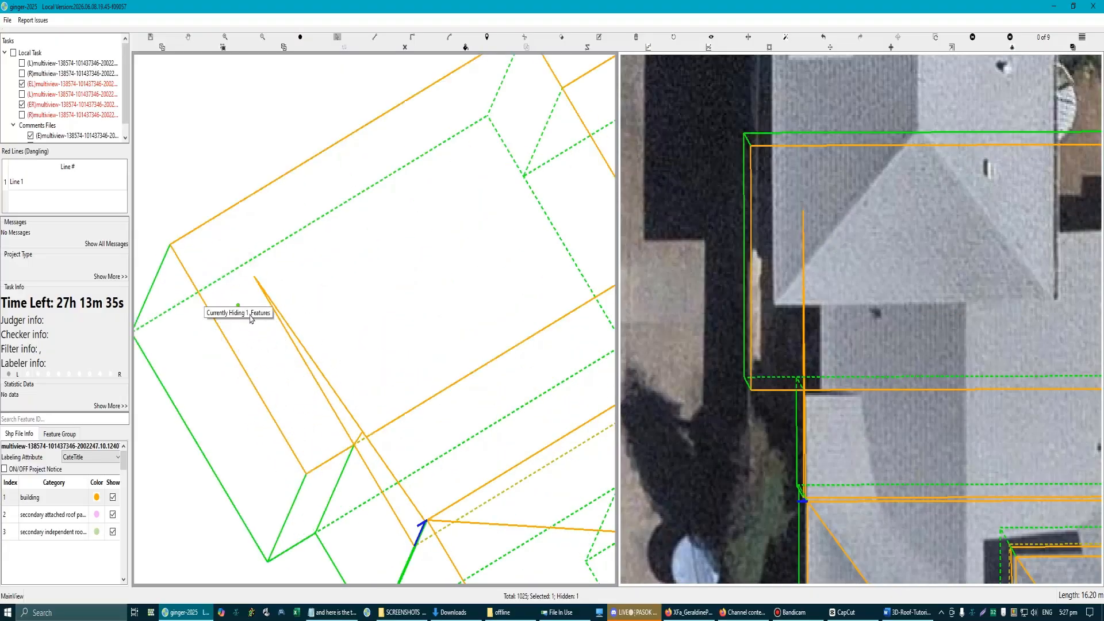
scroll(254, 322, "down", 3)
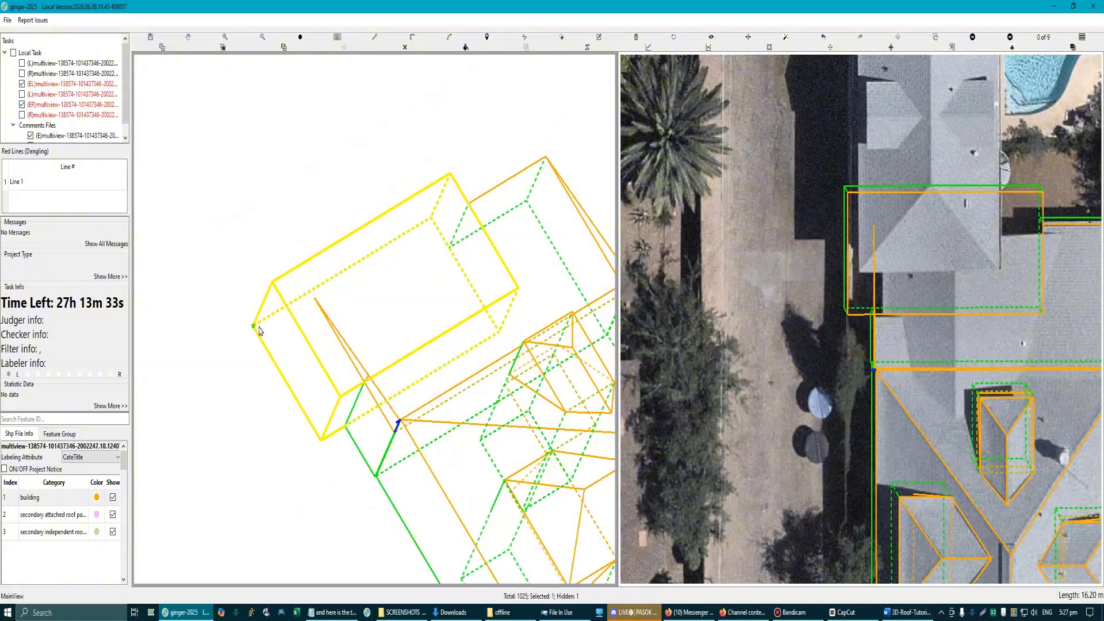
key("Escape")
Step: Adjust the height of the separated rectangular section relative to the lower roof in the aerial views
scroll(259, 331, "down", 2)
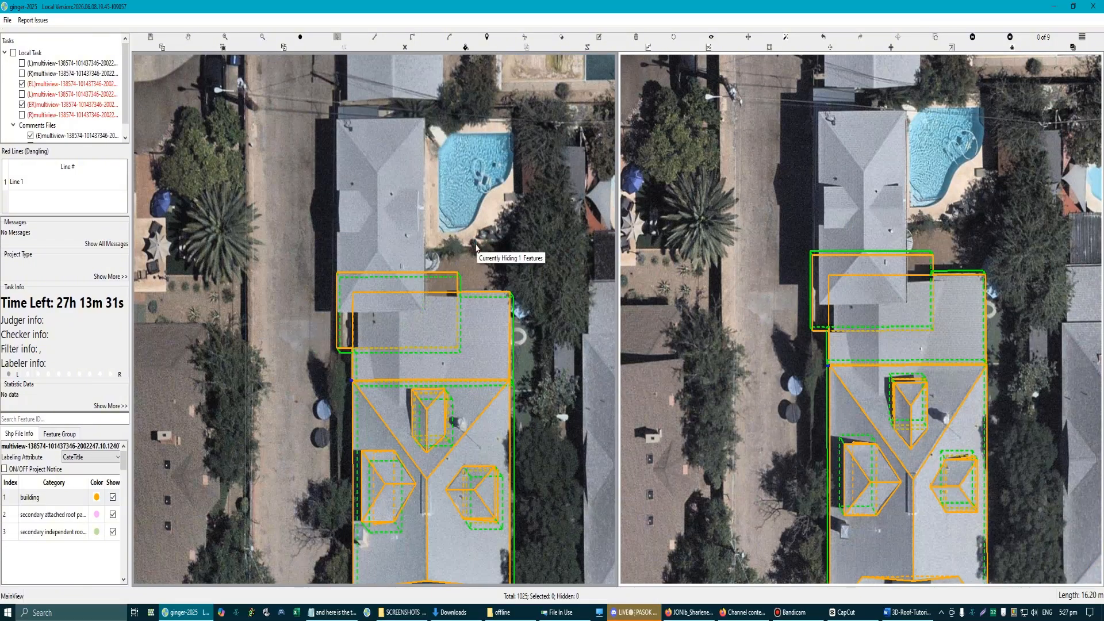
scroll(476, 248, "up", 3)
scroll(437, 271, "down", 4)
scroll(414, 286, "up", 3)
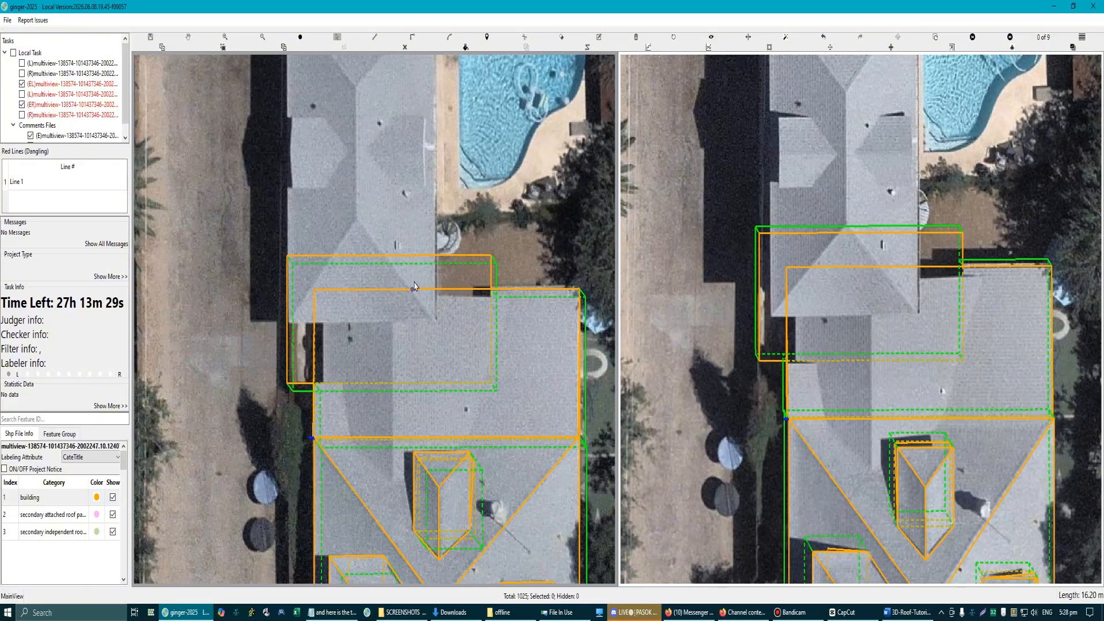
left_click(429, 296)
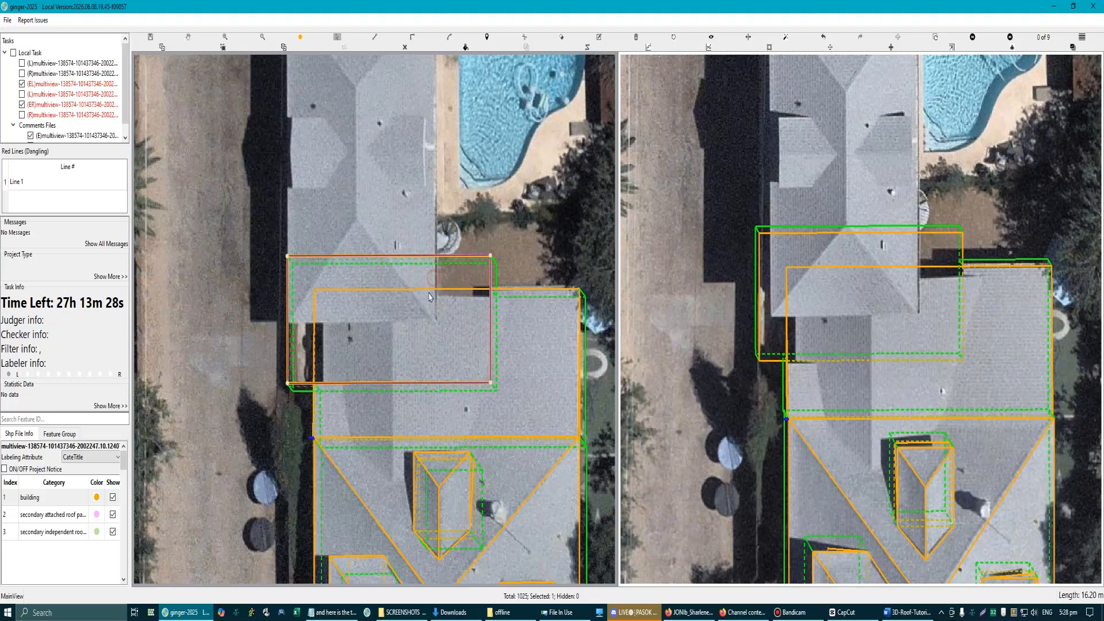
left_click(387, 298)
scroll(440, 345, "down", 3)
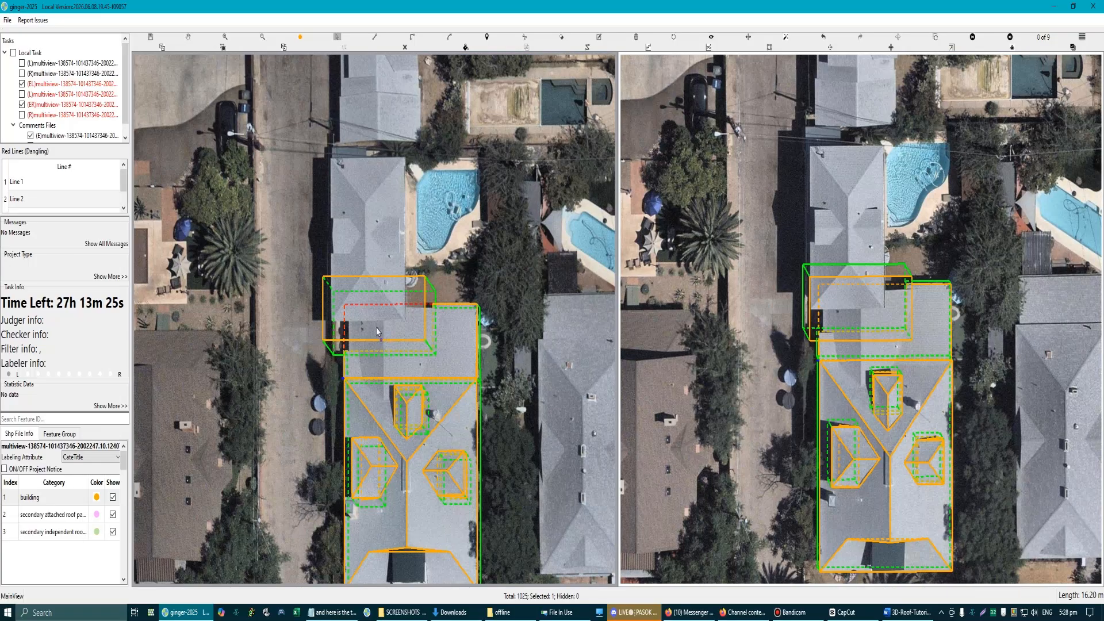
Step: Select the lower roof features together with the separated section and hide them
left_click_drag(296, 232, 447, 369)
key("r")
key("r")
scroll(343, 297, "up", 3)
left_click_drag(270, 236, 582, 482)
key("h")
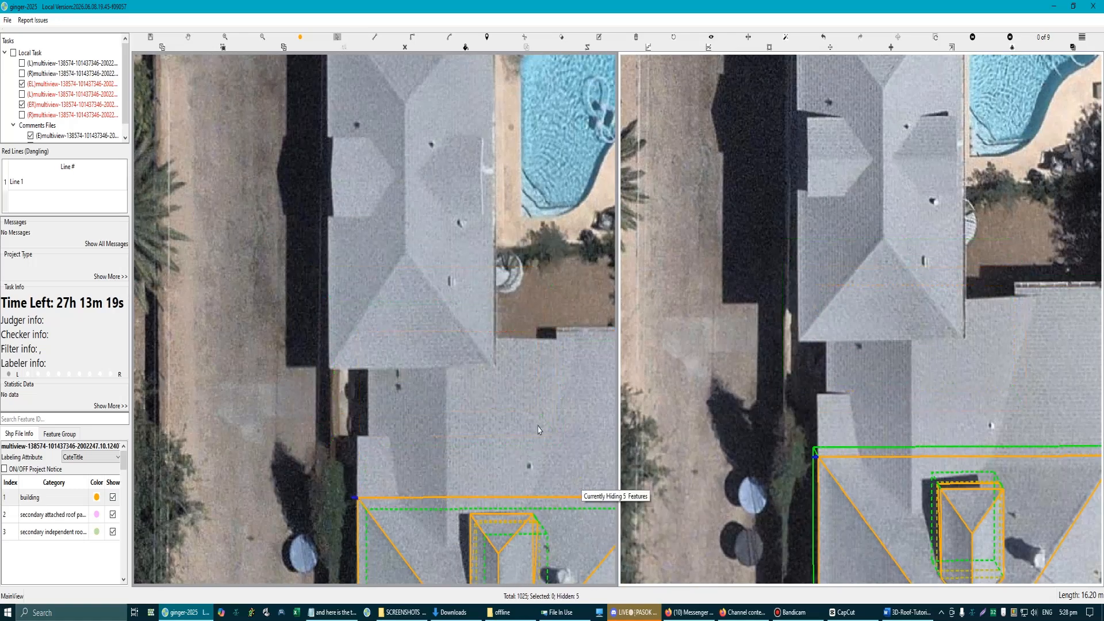
Step: Select the second comments file and examine the lower roof area of the house in the aerial views
scroll(518, 383, "down", 3)
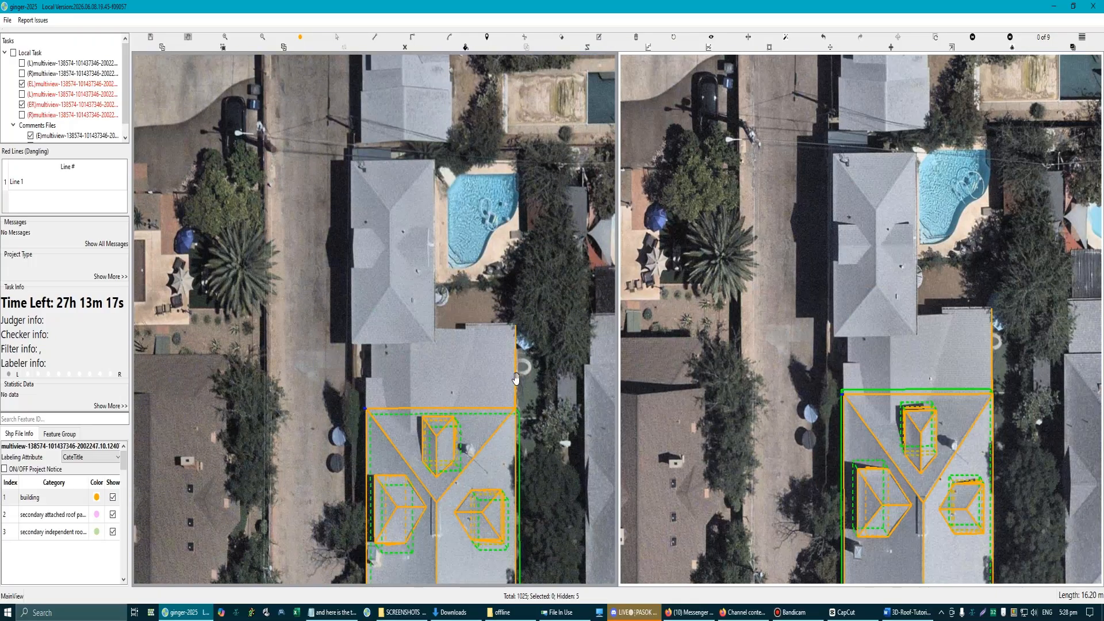
left_click_drag(552, 371, 553, 371)
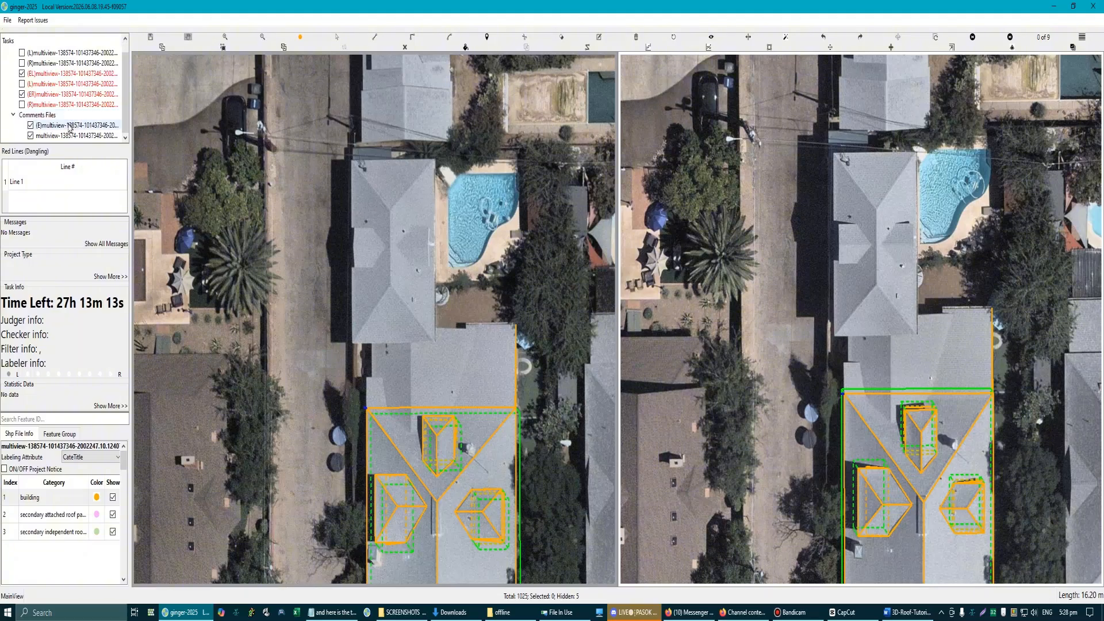
left_click(57, 136)
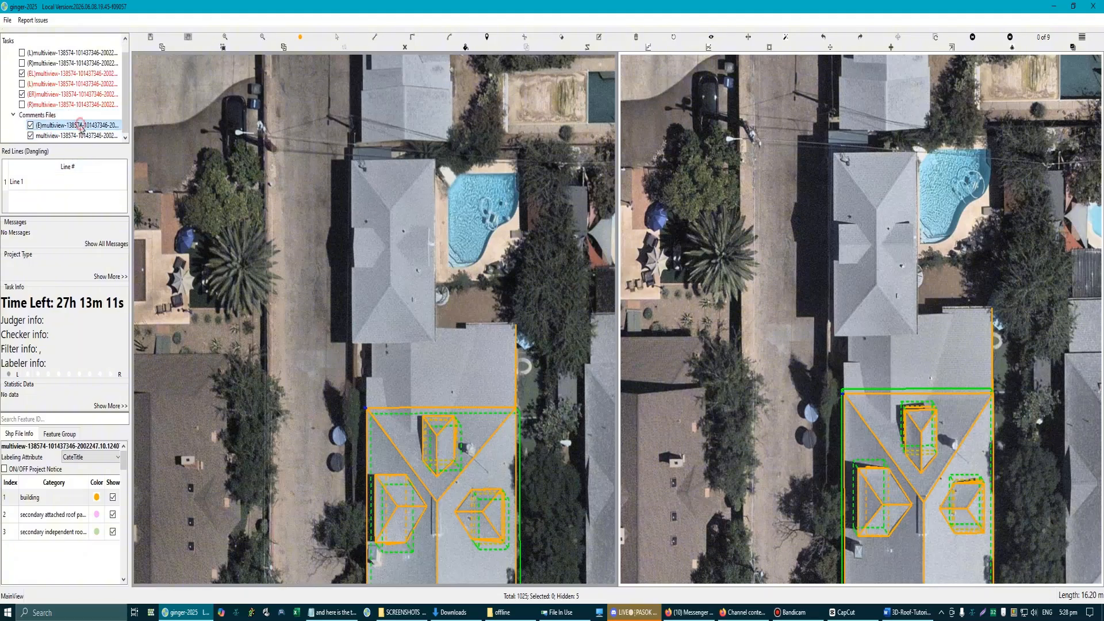
left_click(76, 136)
scroll(373, 322, "down", 3)
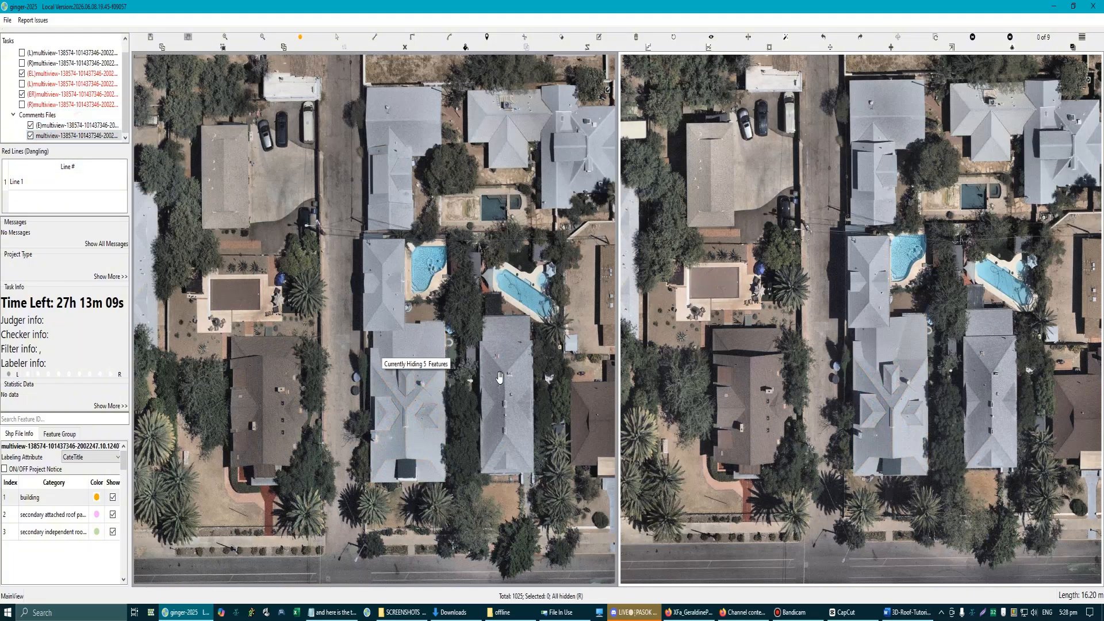
scroll(521, 363, "up", 2)
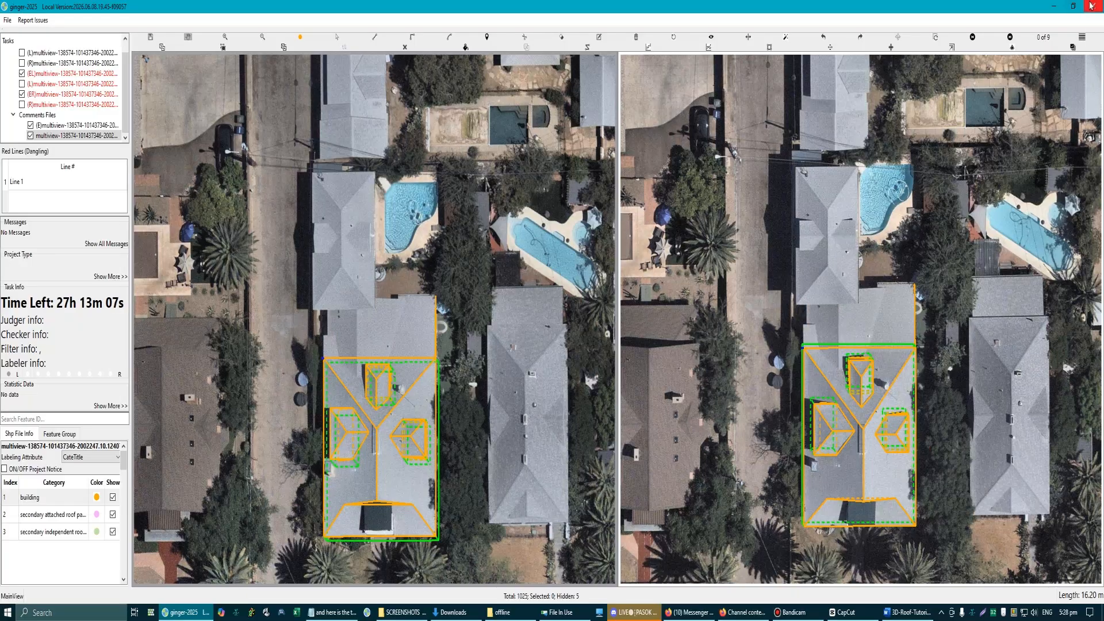
scroll(420, 322, "up", 2)
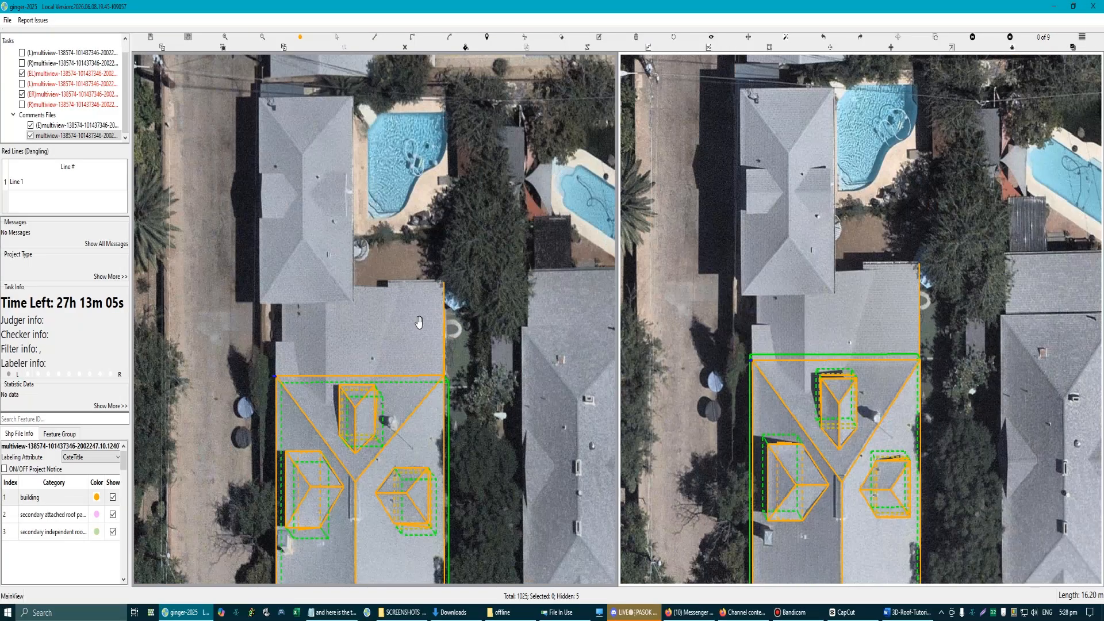
scroll(460, 361, "down", 3)
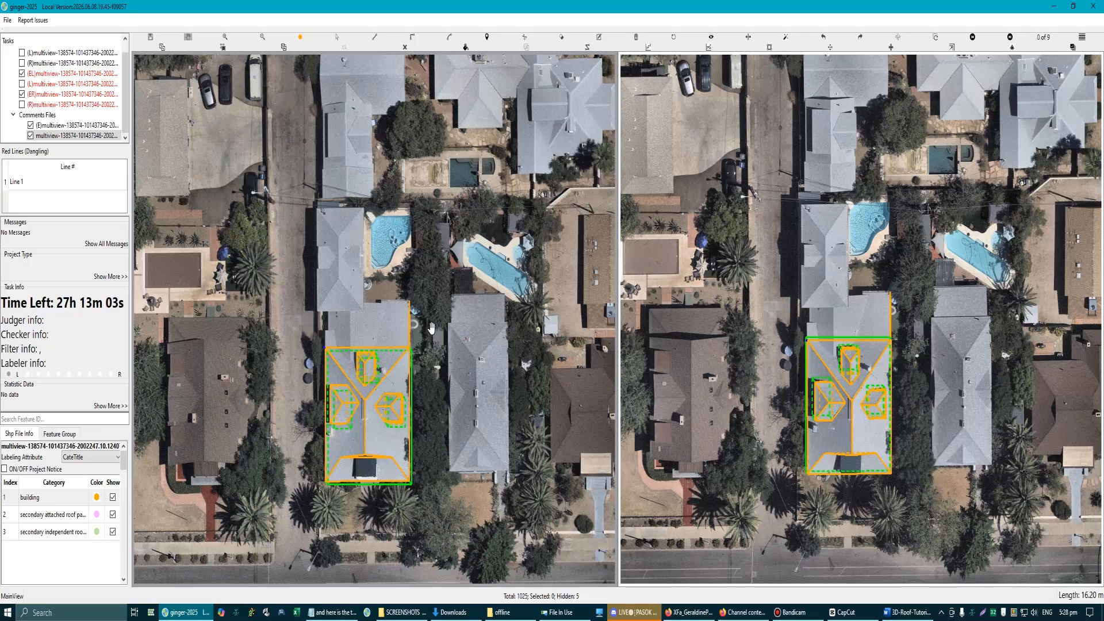
scroll(348, 328, "up", 4)
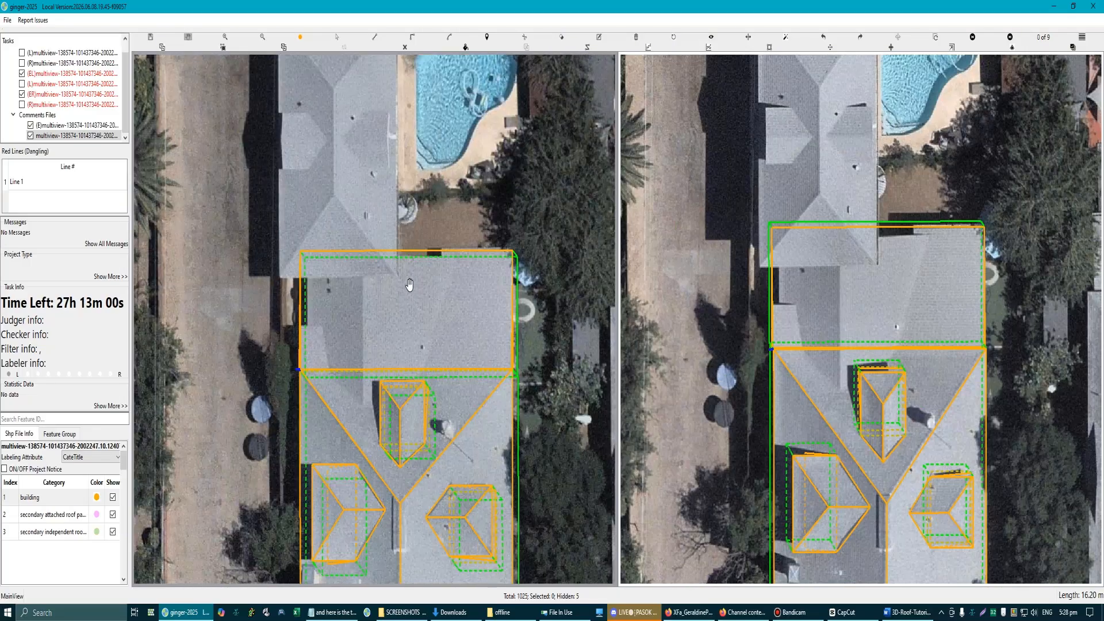
Step: Select the rectangular lower roof and hide it to expose the actual roof surface in the imagery
left_click(410, 291)
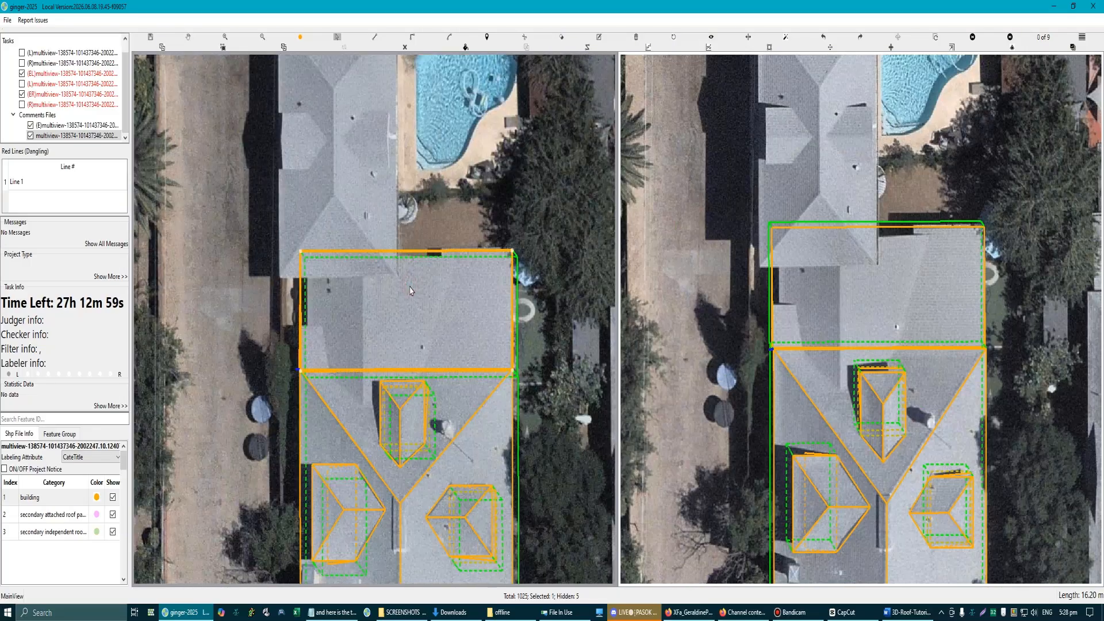
left_click(419, 323)
key("h")
scroll(351, 330, "up", 2)
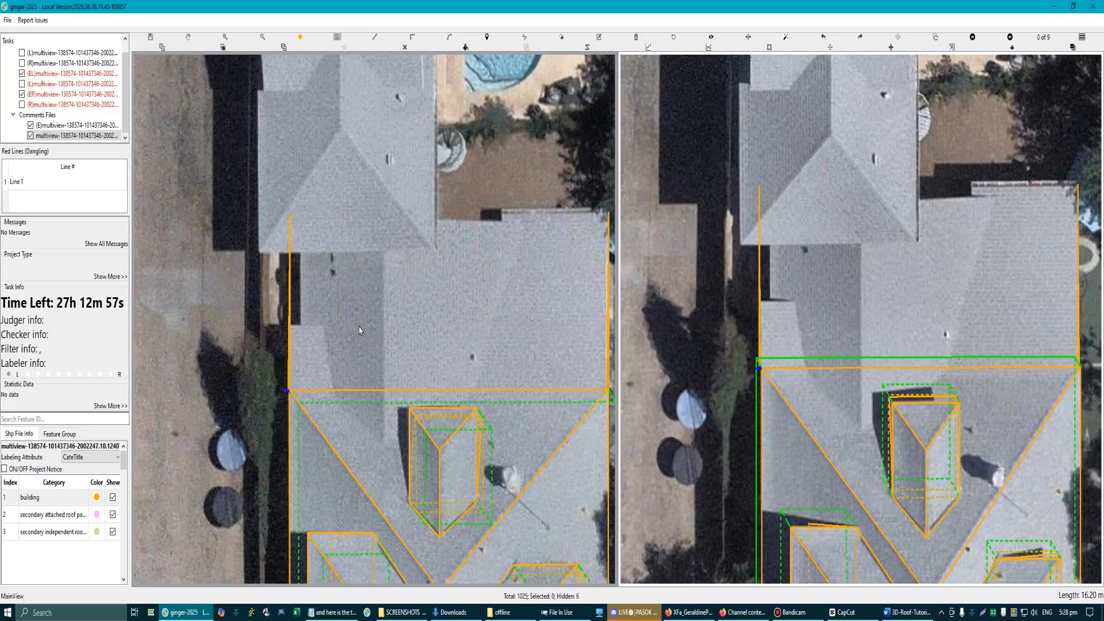
Step: Restore the hidden roof features and hide only the lower roof's surface to check its outline against the imagery
scroll(374, 331, "down", 3)
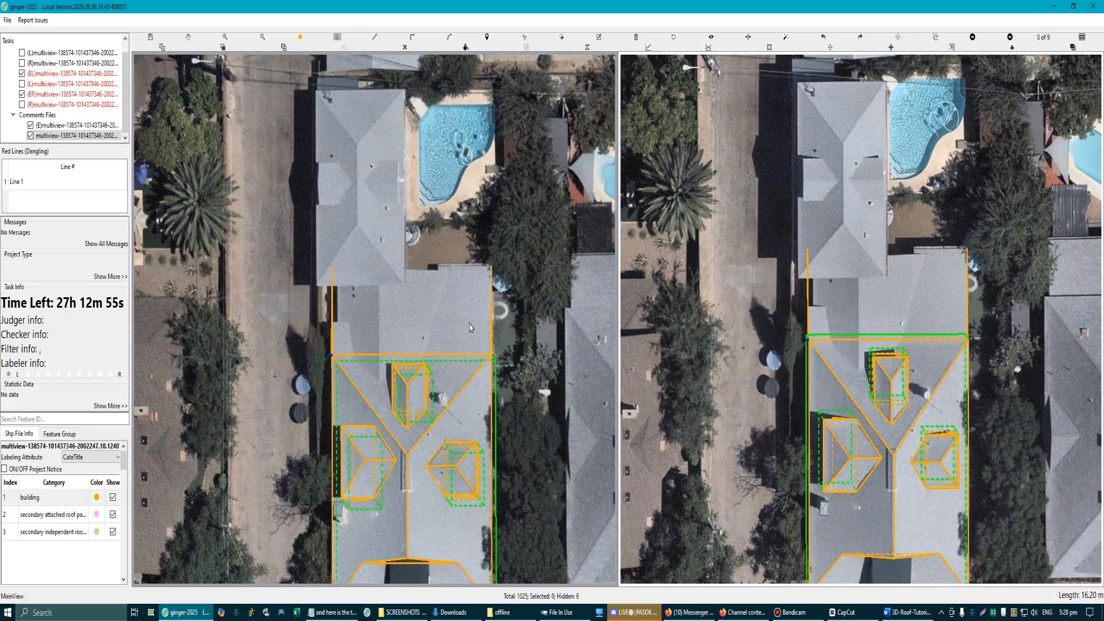
key("h")
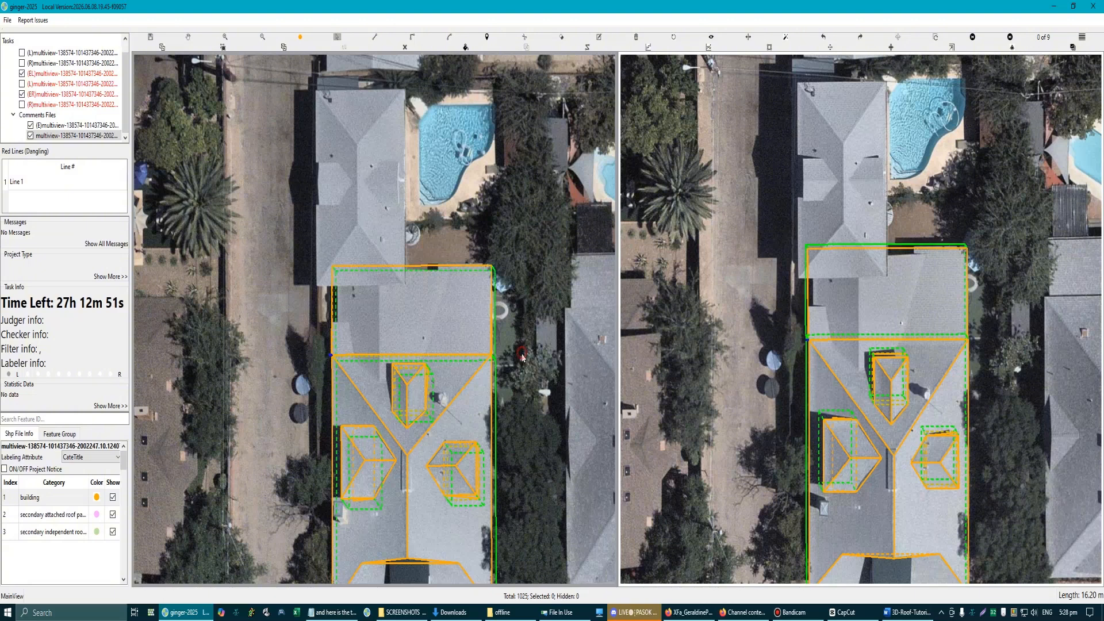
scroll(425, 293, "up", 2)
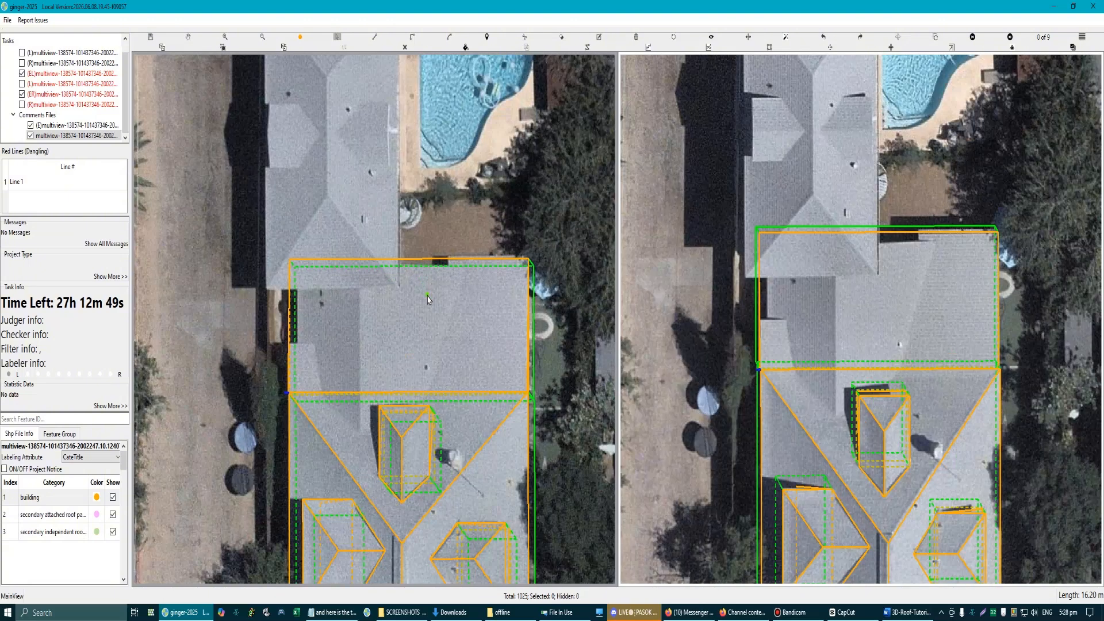
left_click(433, 309)
key("h")
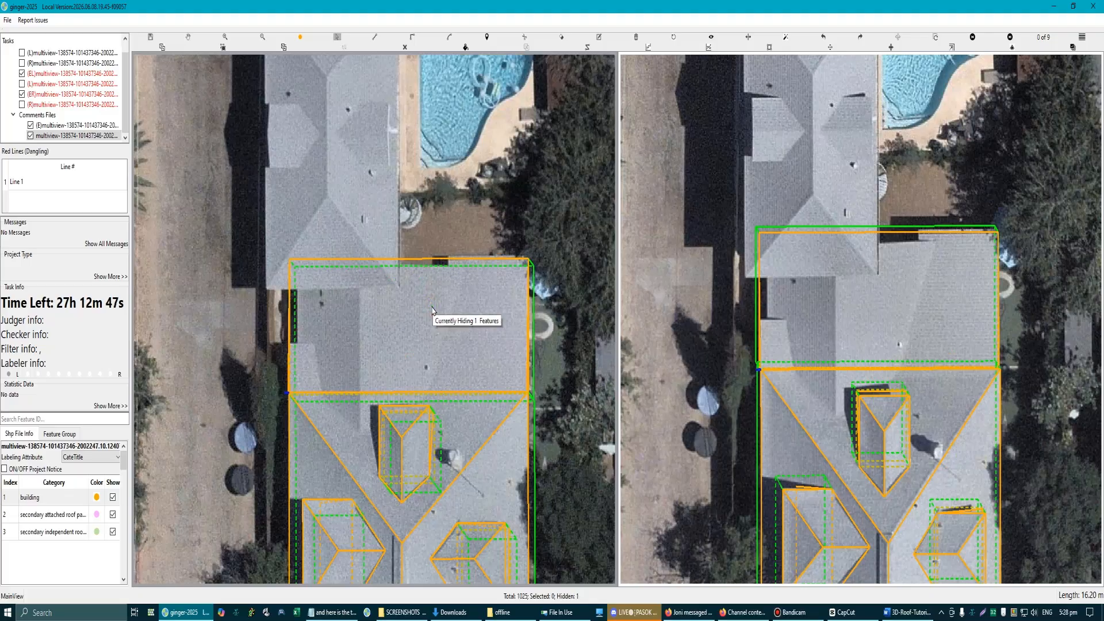
scroll(292, 346, "up", 2)
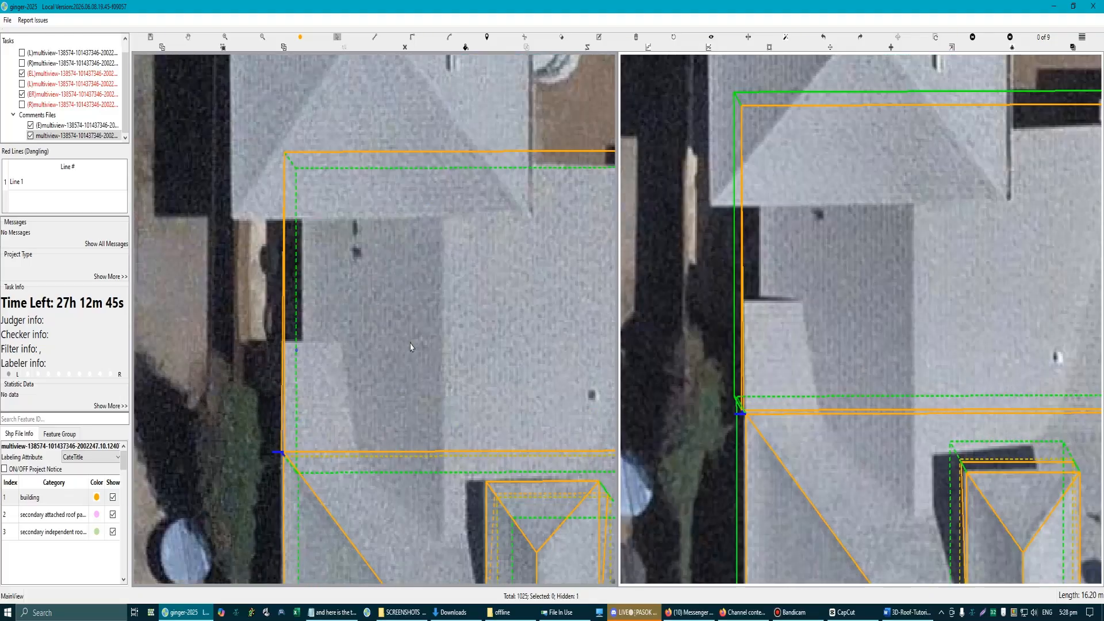
scroll(537, 175, "down", 2)
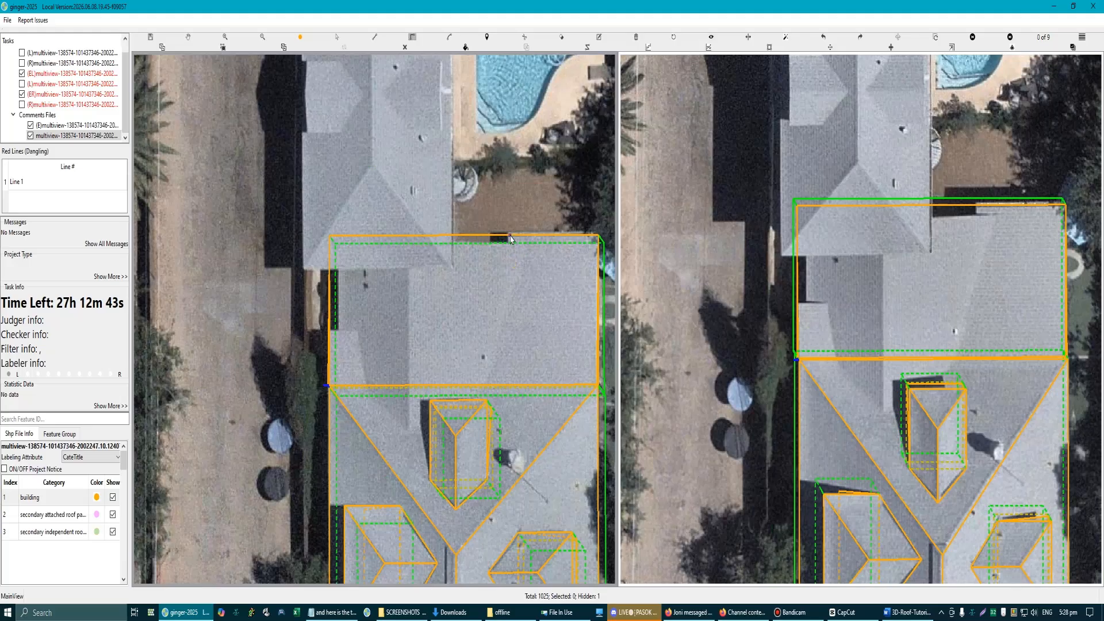
Step: Split the lower roof with an L-shaped cut from its rear edge to its left edge, separating the recessed rectangle
left_click(510, 236)
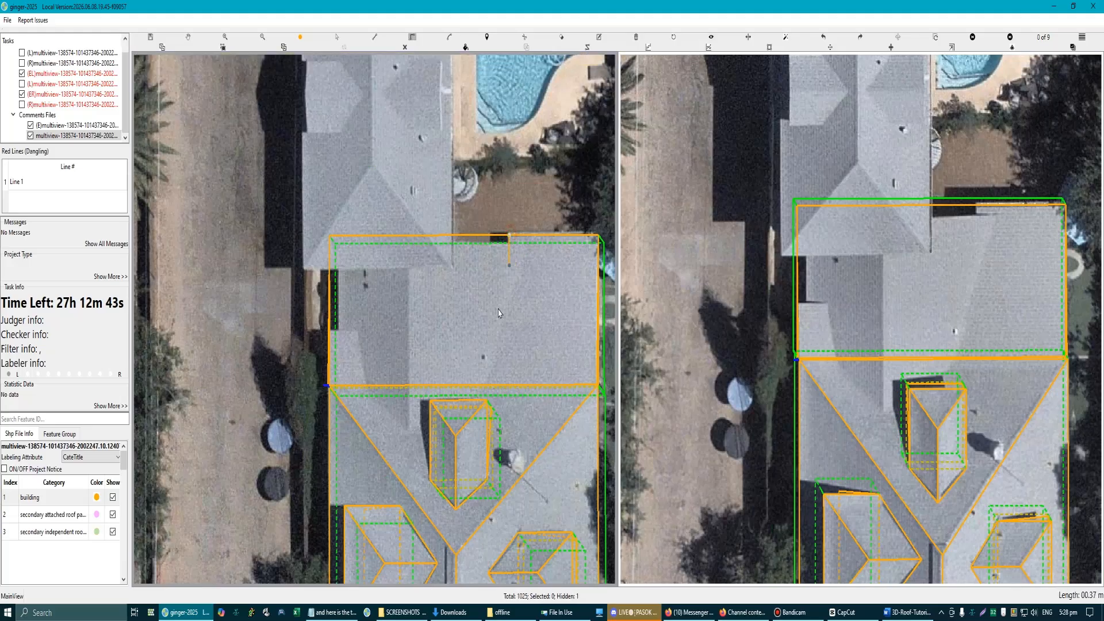
double_click(275, 342)
scroll(310, 314, "up", 1)
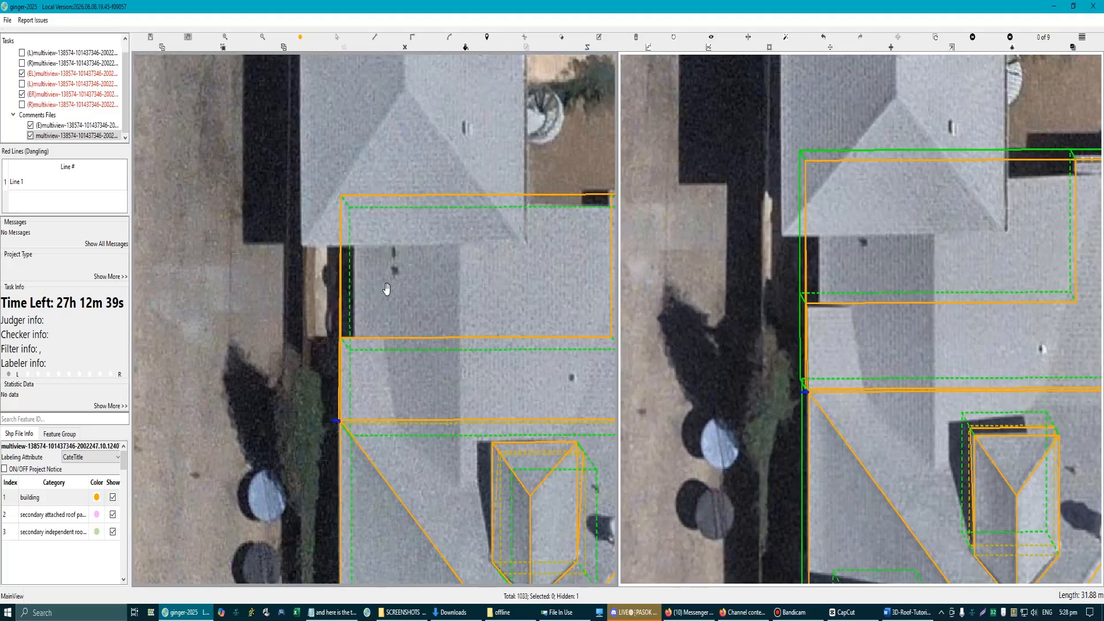
left_click_drag(387, 290, 384, 239)
scroll(371, 256, "down", 3)
key("Escape")
scroll(429, 290, "down", 1)
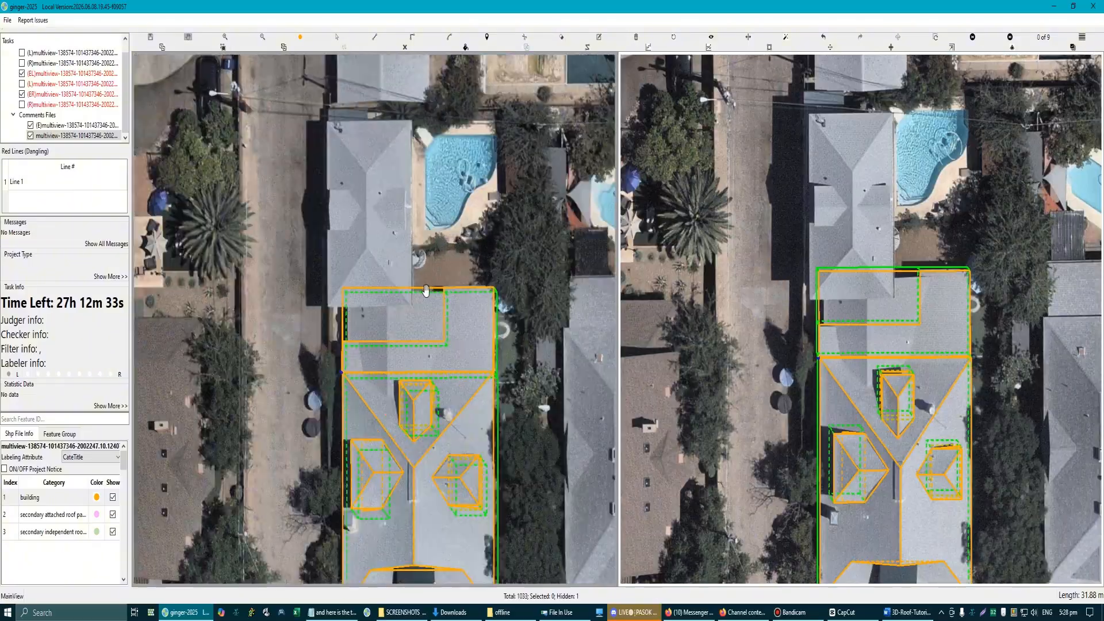
Step: Try to shift the separated rectangular section rearward, away from the L-shaped lower roof
scroll(447, 356, "up", 1)
key("Escape")
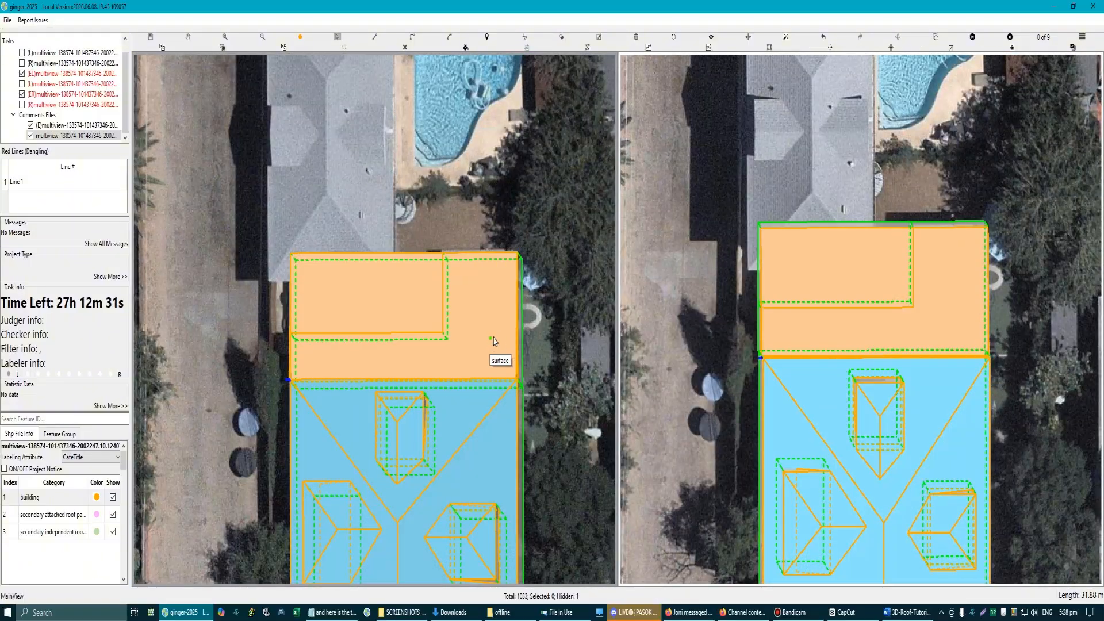
scroll(407, 263, "up", 1)
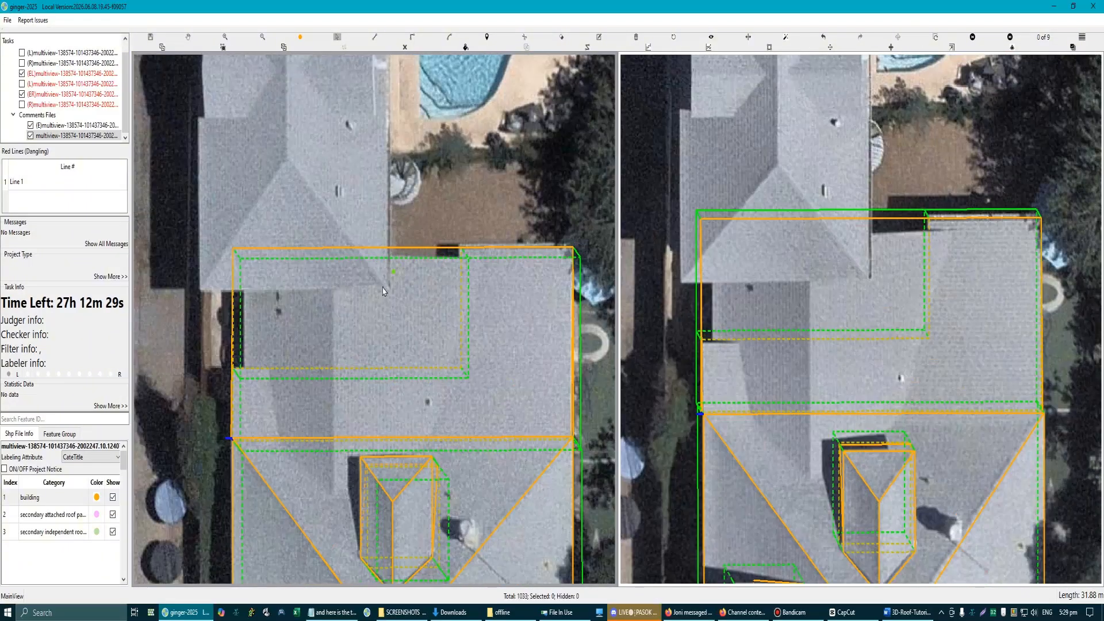
left_click(585, 295)
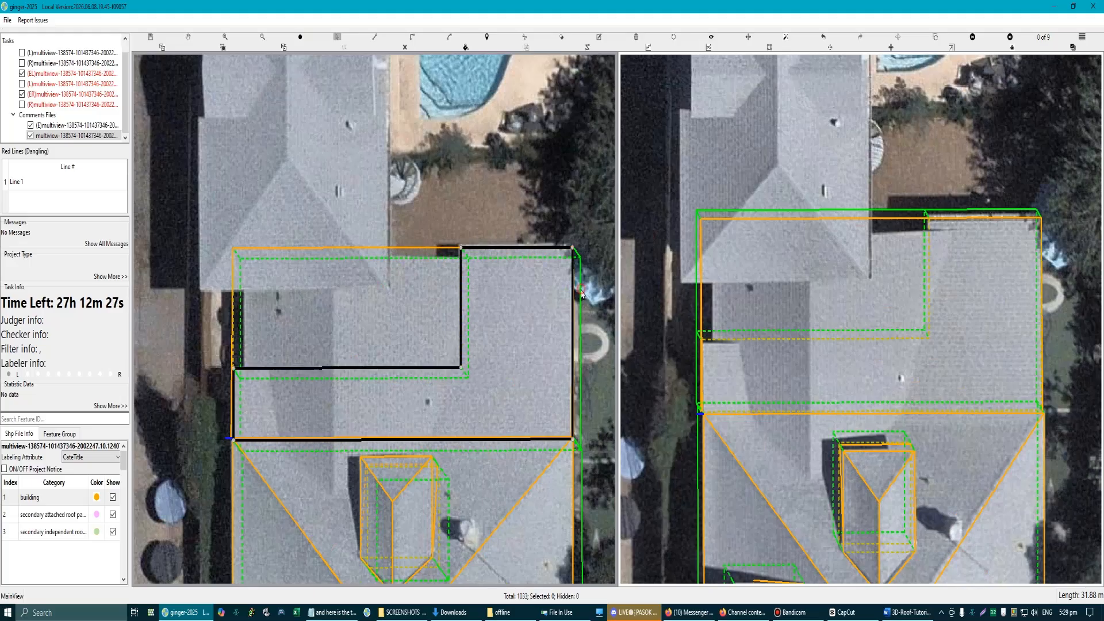
left_click(384, 248)
left_click_drag(383, 248, 383, 199)
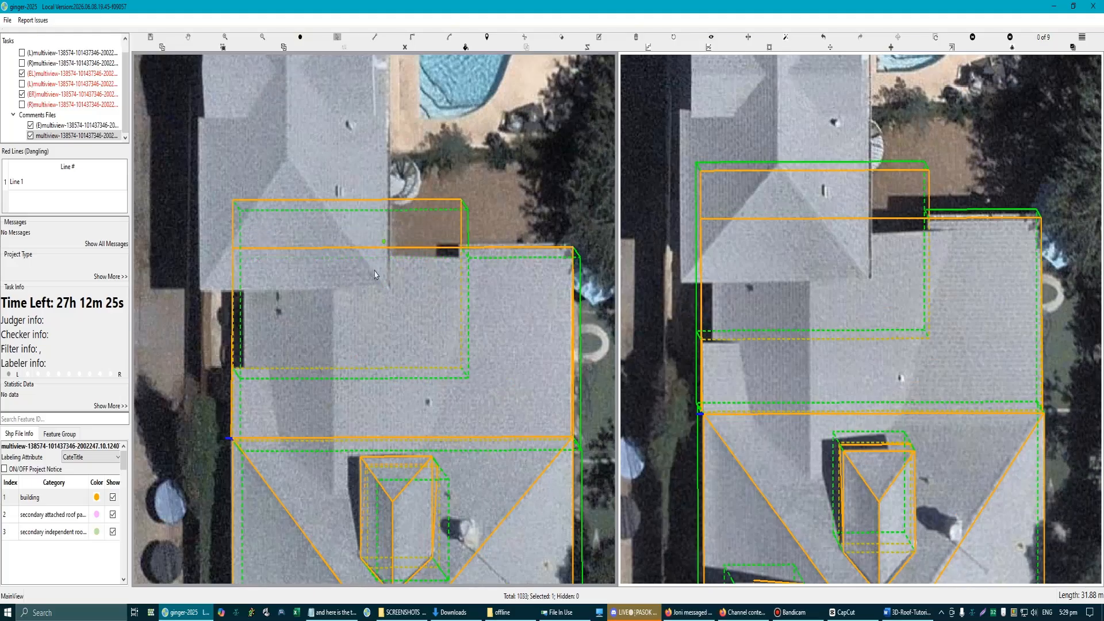
Step: Raise the separated rectangular section above the lower roof and select it for comparison in both aerial views
left_click_drag(232, 239, 440, 374)
scroll(359, 263, "down", 3)
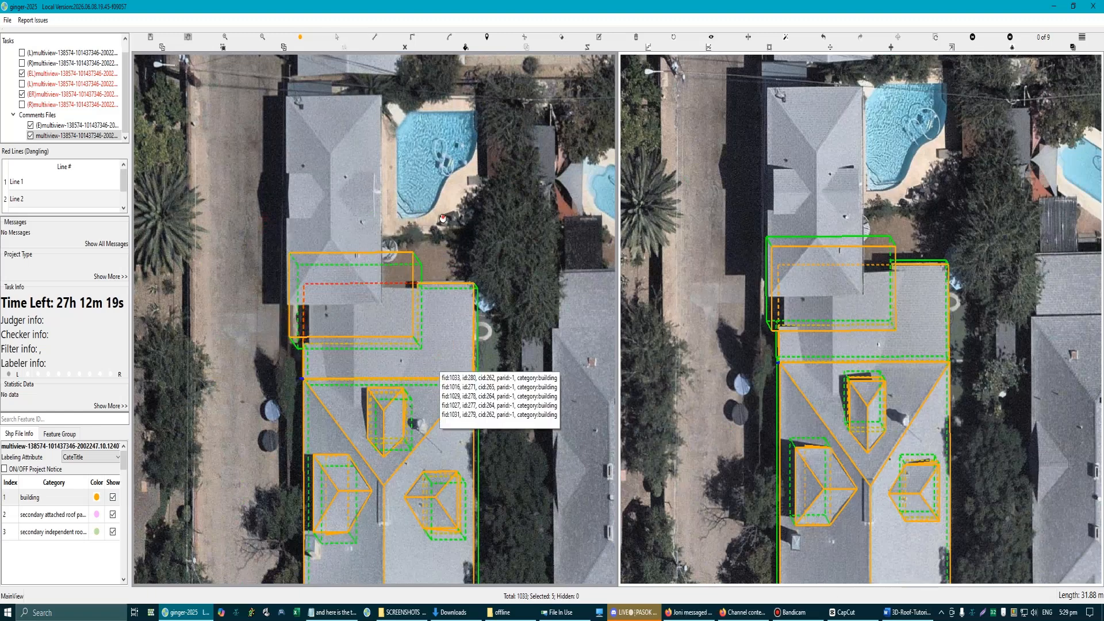
scroll(391, 261, "up", 2)
scroll(362, 278, "up", 1)
left_click(382, 279)
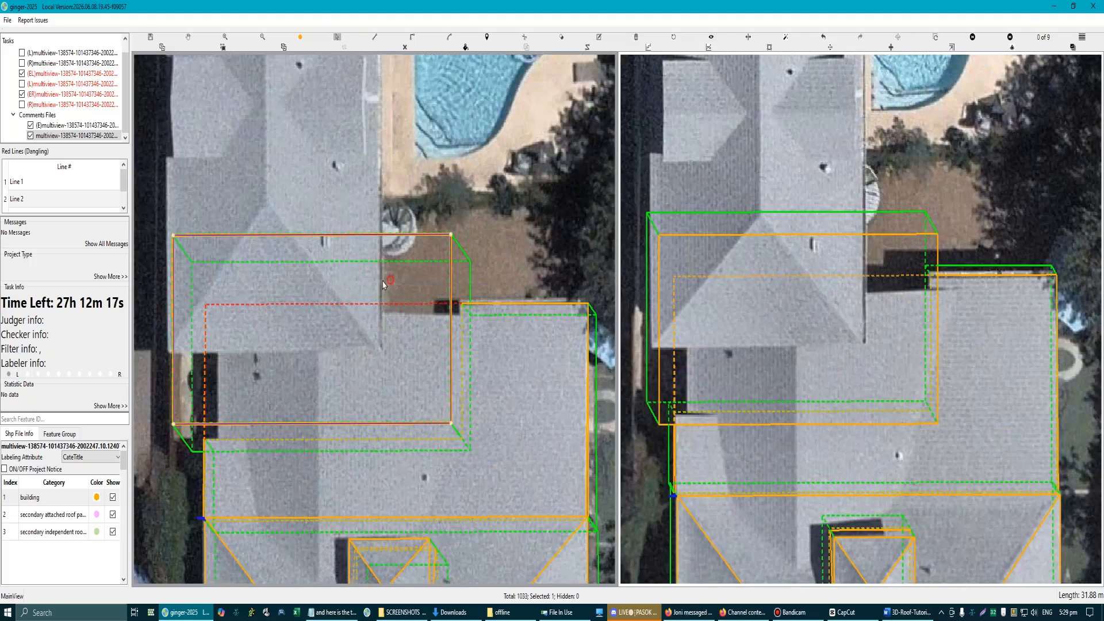
Step: Select the lower roof features, strip their walls down to flat outlines, and select the recessed rectangle
scroll(377, 320, "down", 1)
left_click_drag(258, 246, 440, 401)
key("d")
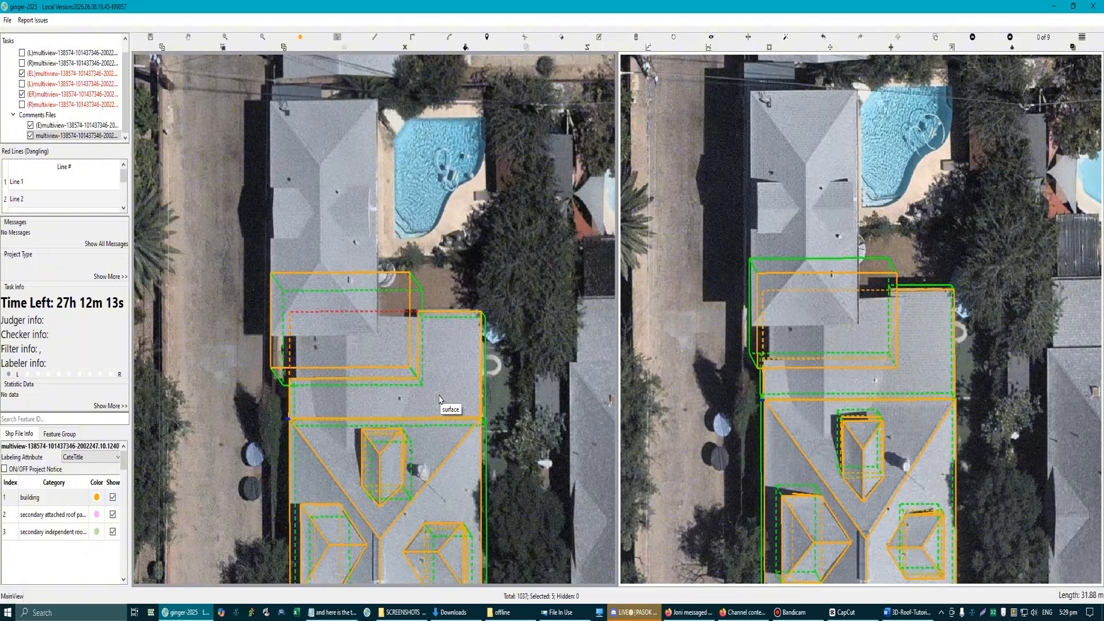
scroll(323, 249, "up", 1)
left_click(364, 299)
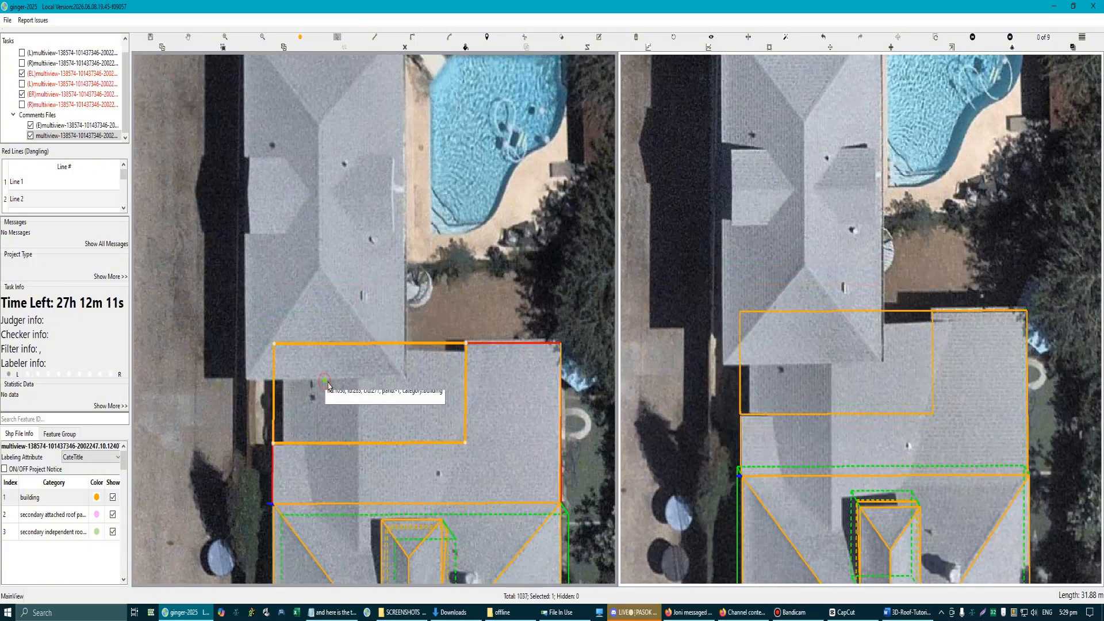
Step: Delete the recessed rectangle and its leftover edges in the 3D view, keeping the L-shaped lower roof outline
scroll(408, 384, "down", 2)
scroll(433, 382, "up", 1)
left_click_drag(340, 370, 347, 396)
scroll(288, 378, "up", 1)
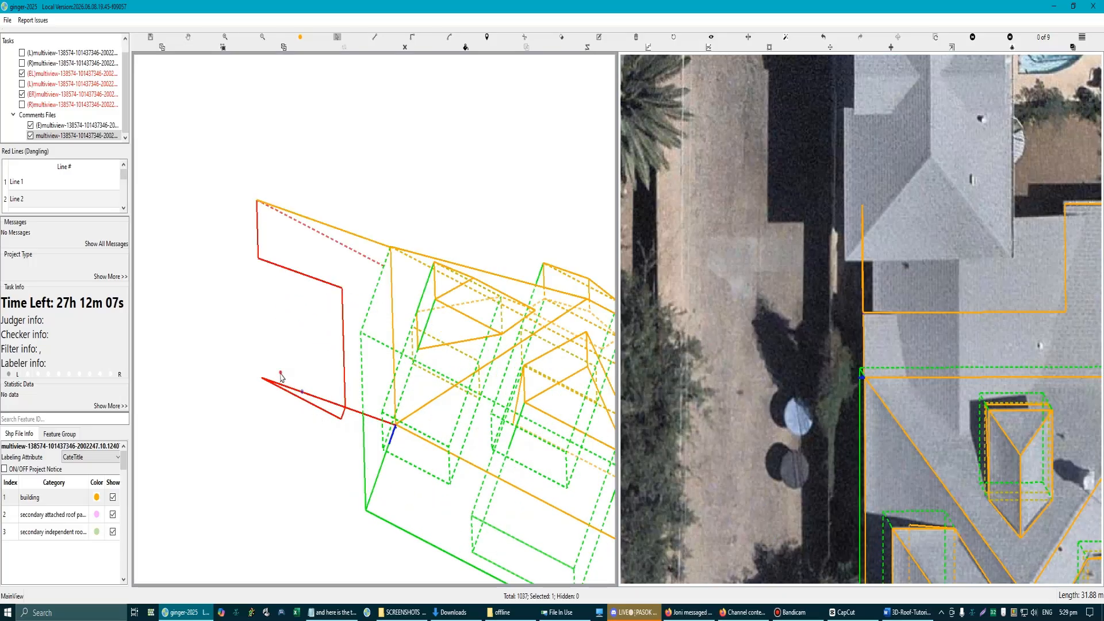
scroll(310, 476, "down", 1)
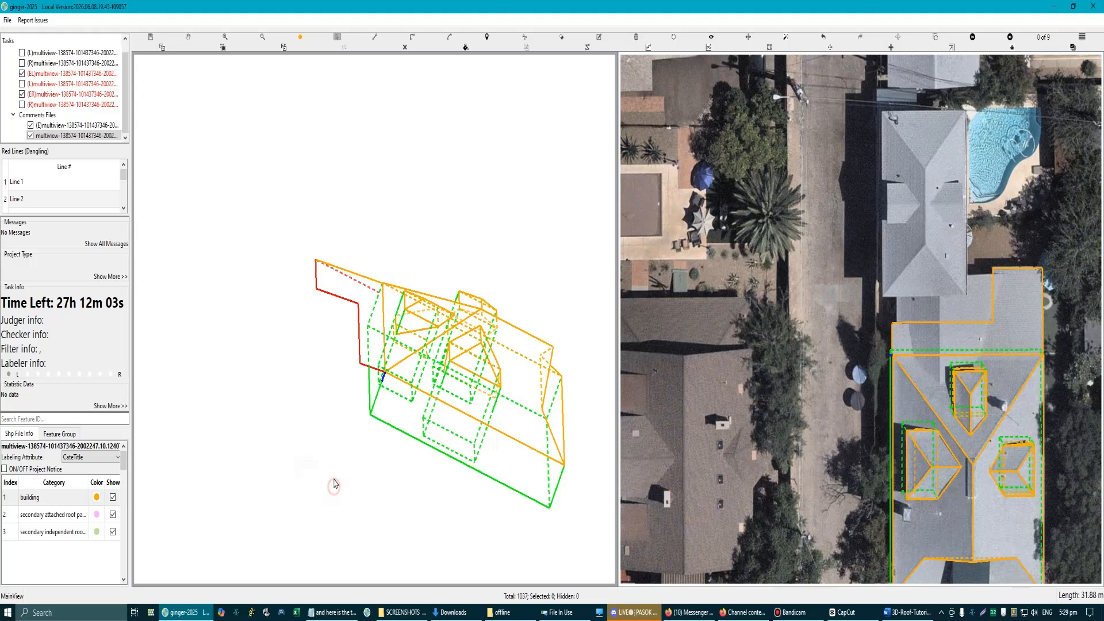
Step: Undo the deletion of the raised rectangular section and preview the roof surfaces with filled faces in both aerial views
scroll(337, 478, "down", 2)
scroll(382, 392, "up", 1)
key("Escape")
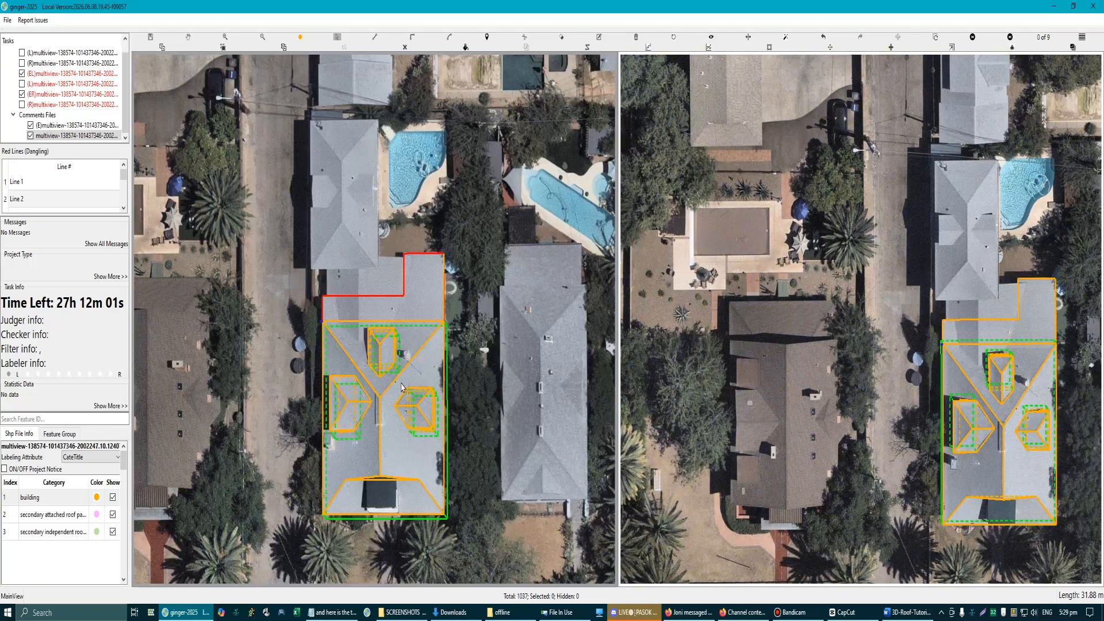
scroll(427, 291, "up", 1)
scroll(453, 340, "down", 1)
scroll(433, 330, "up", 1)
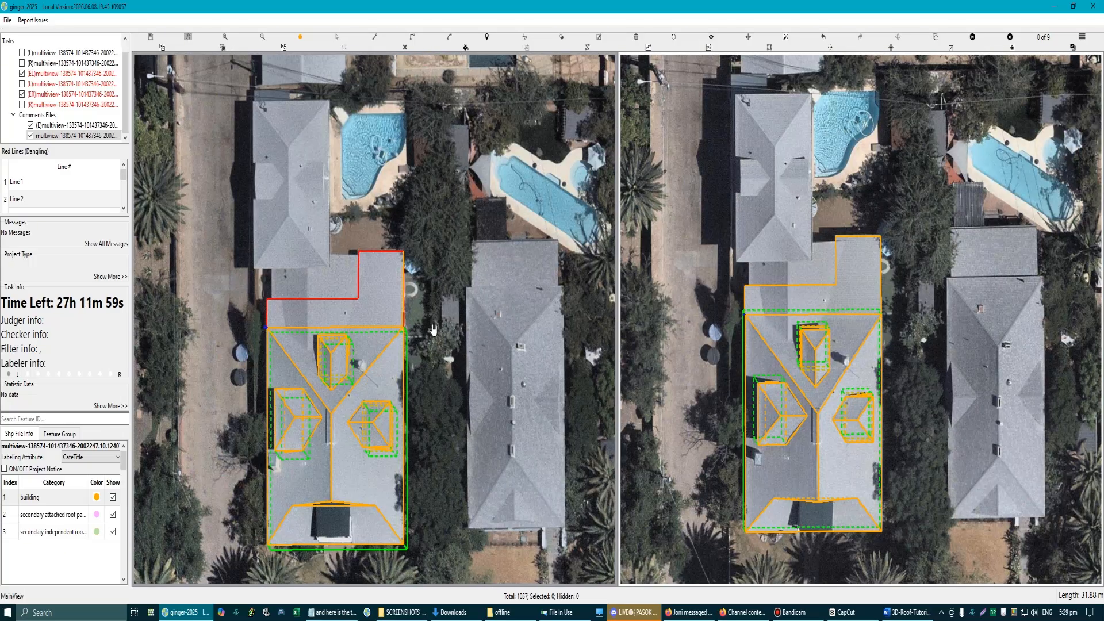
scroll(337, 294, "up", 1)
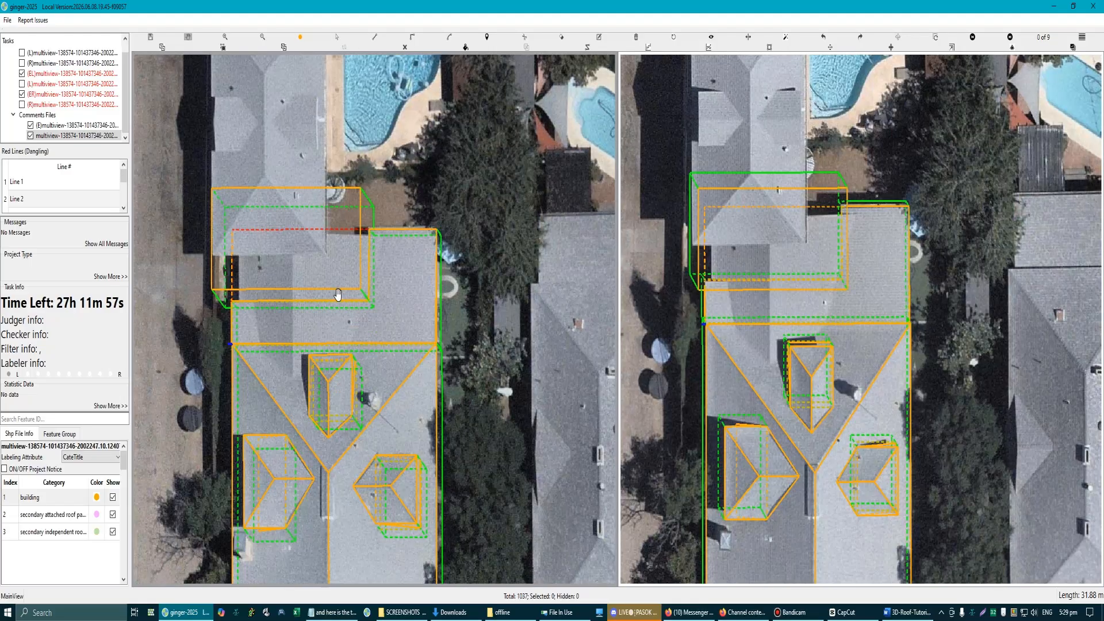
scroll(333, 276, "up", 1)
scroll(336, 284, "down", 1)
key("f")
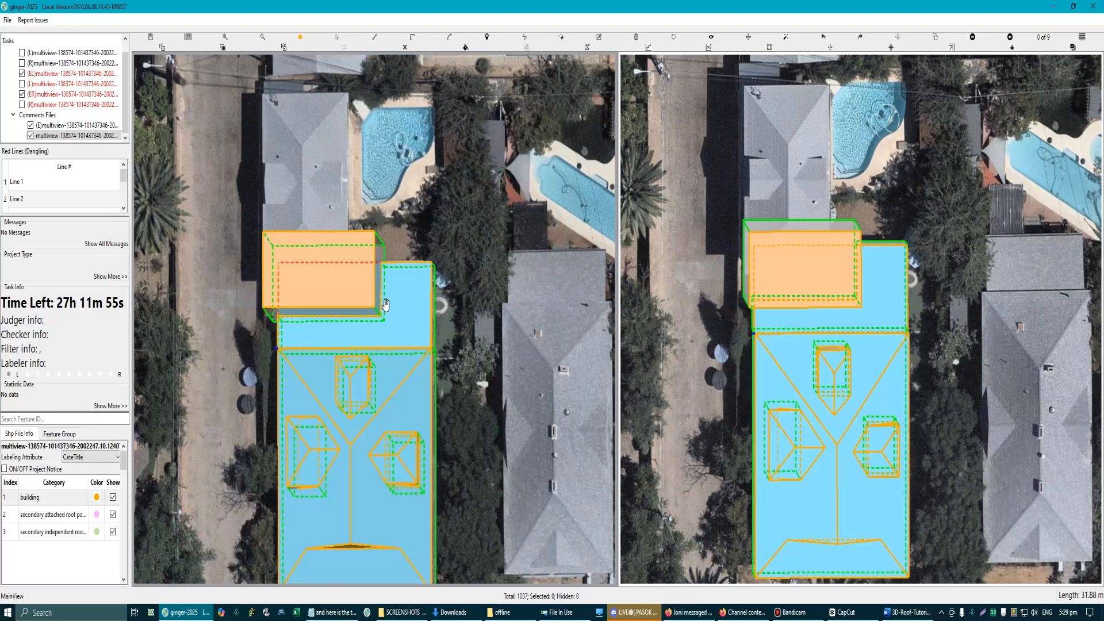
key("f")
Step: Undo the raising of the rectangular section, and delete its outer edges so only the L-shaped lower roof remains
scroll(345, 269, "up", 1)
key("Escape")
left_click(359, 249)
key("ctrl+z")
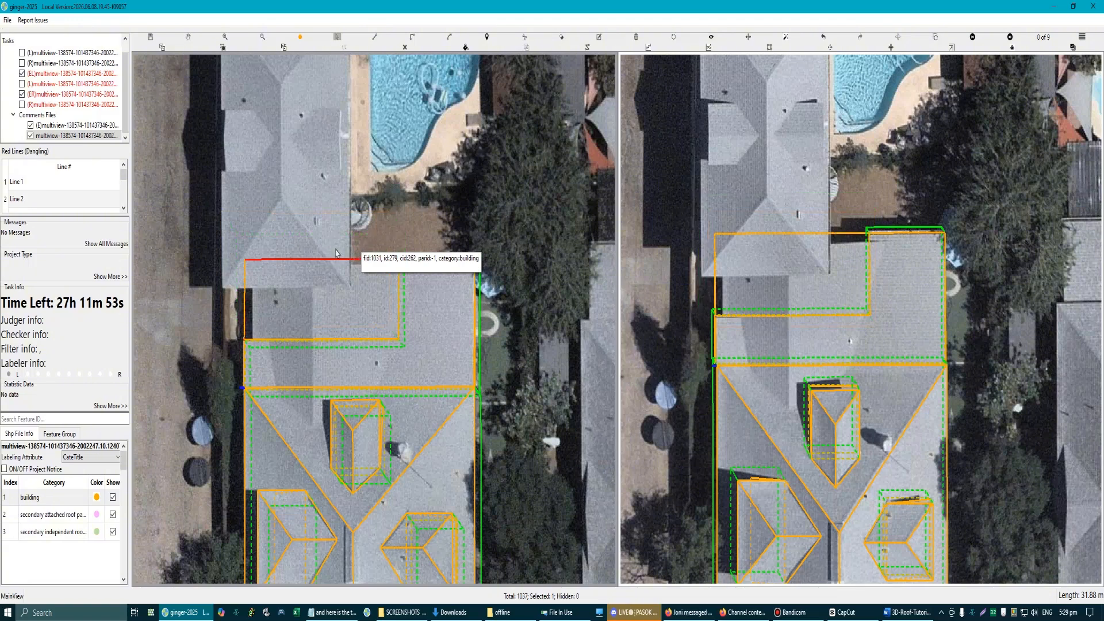
left_click(281, 282)
key("Delete")
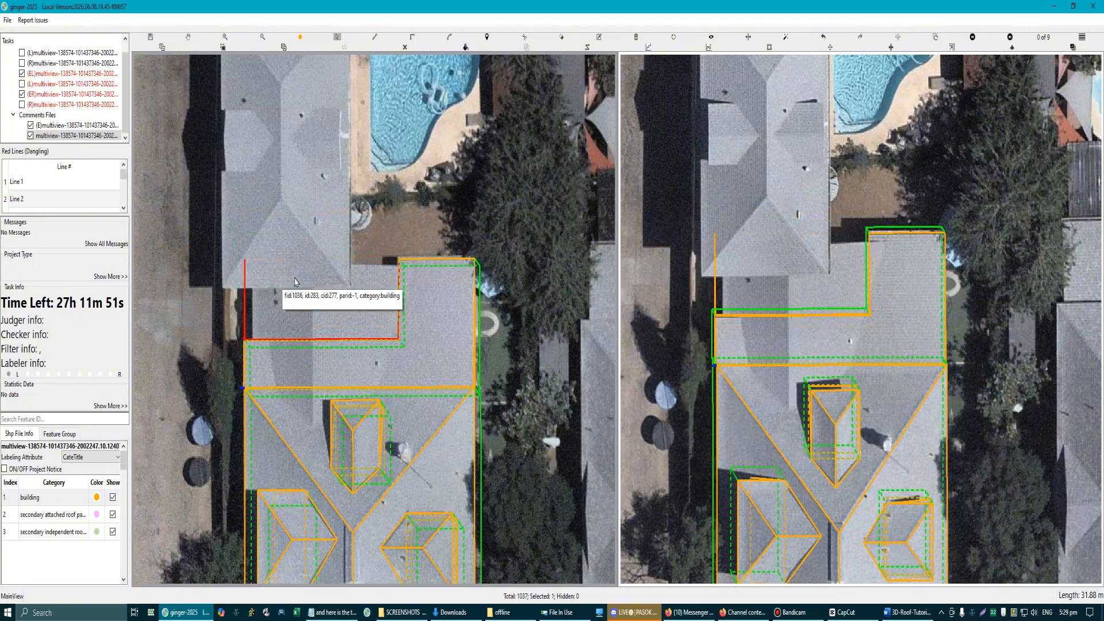
scroll(260, 280, "up", 1)
left_click(236, 273)
key("Delete")
scroll(373, 321, "down", 1)
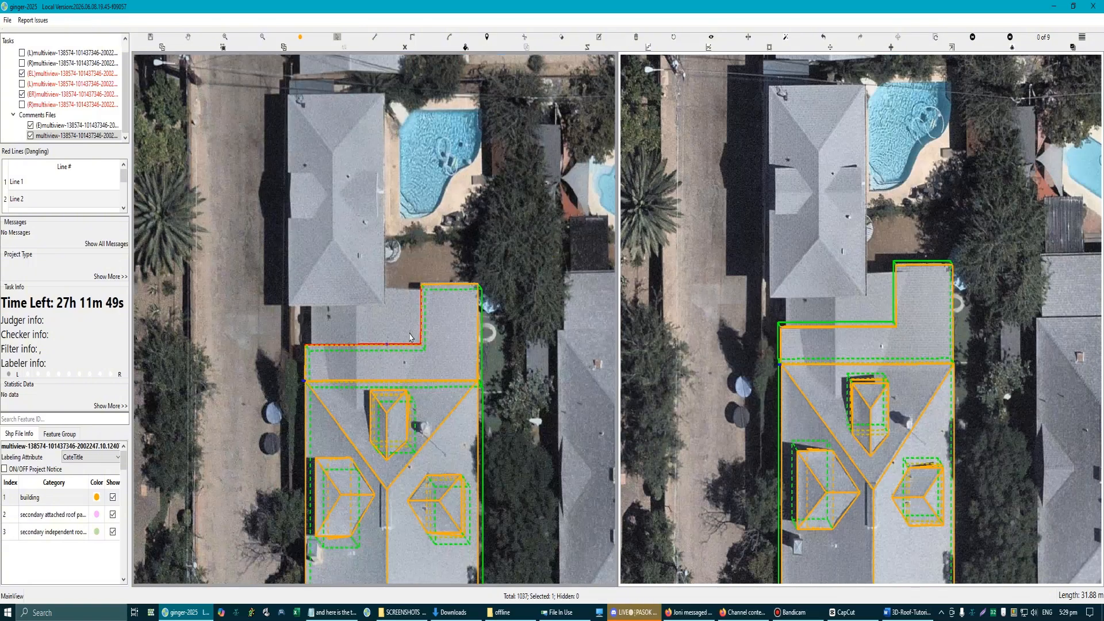
Step: In the 3D view, draw a connecting line that closes the gap along the L-shaped lower roof's long recessed edge
scroll(410, 336, "up", 1)
scroll(403, 360, "down", 3)
key("3")
left_click_drag(367, 347, 375, 359)
scroll(330, 366, "up", 3)
scroll(330, 367, "up", 1)
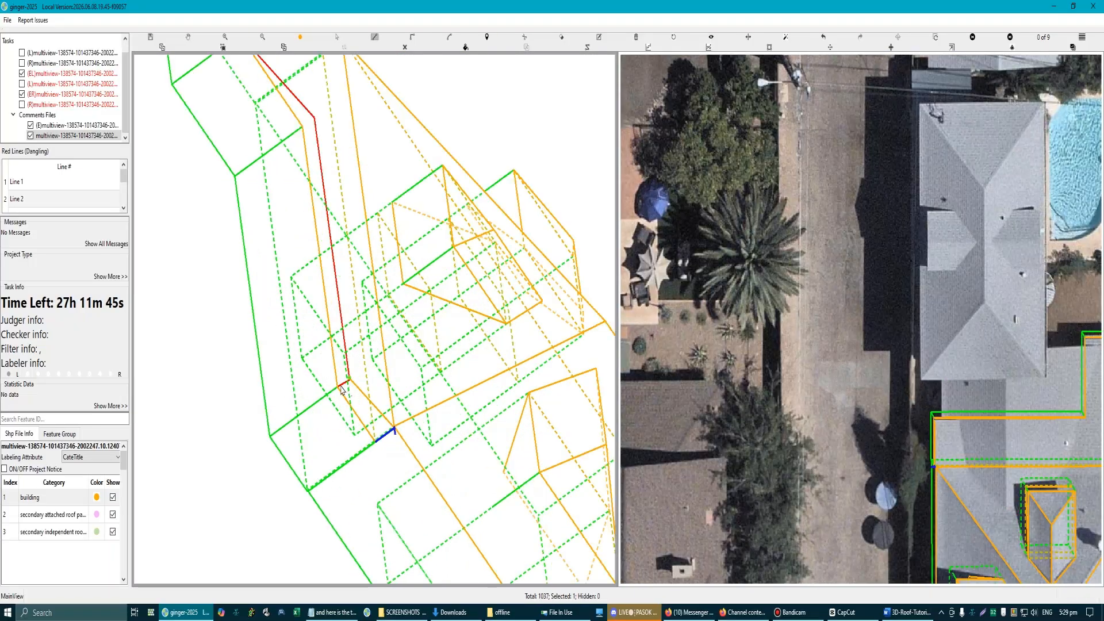
scroll(345, 391, "up", 3)
scroll(335, 380, "up", 2)
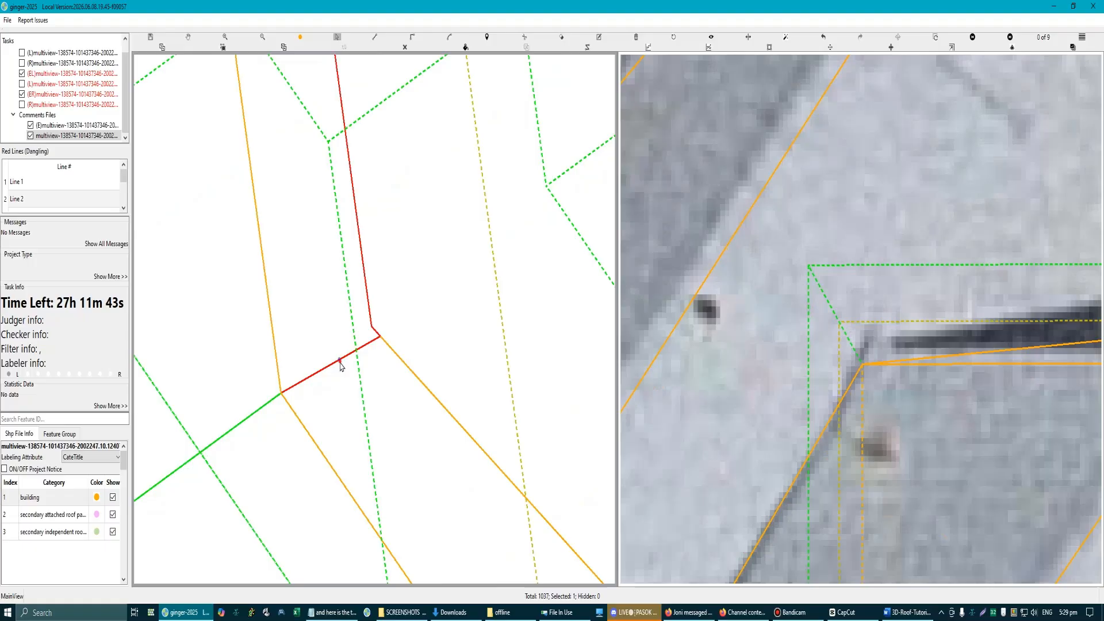
left_click(372, 330)
scroll(320, 374, "down", 4)
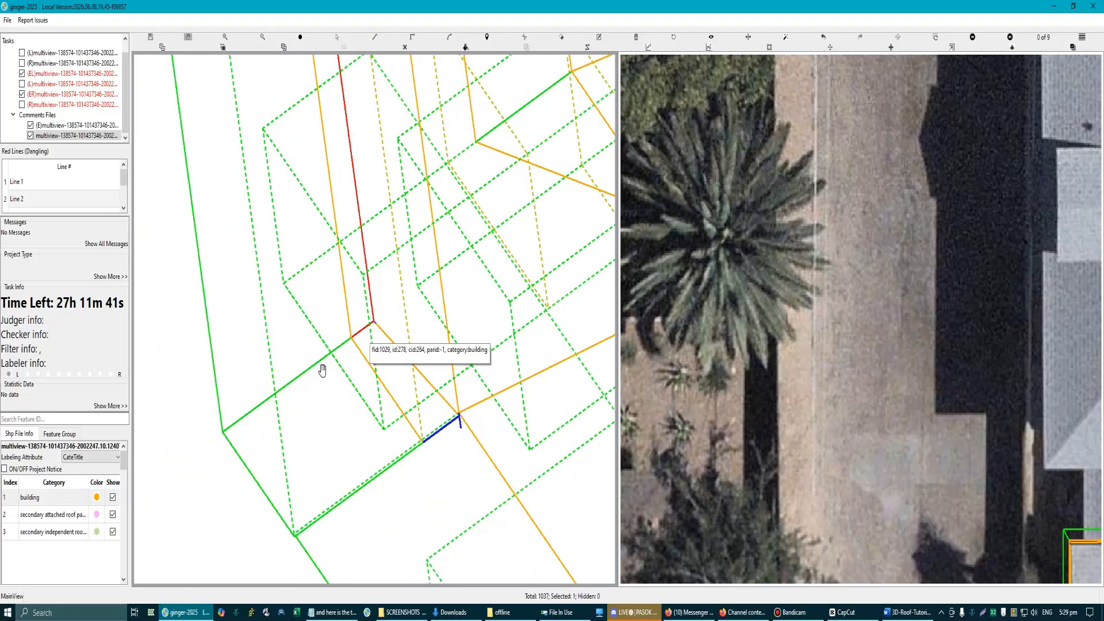
left_click(348, 435)
scroll(362, 426, "up", 4)
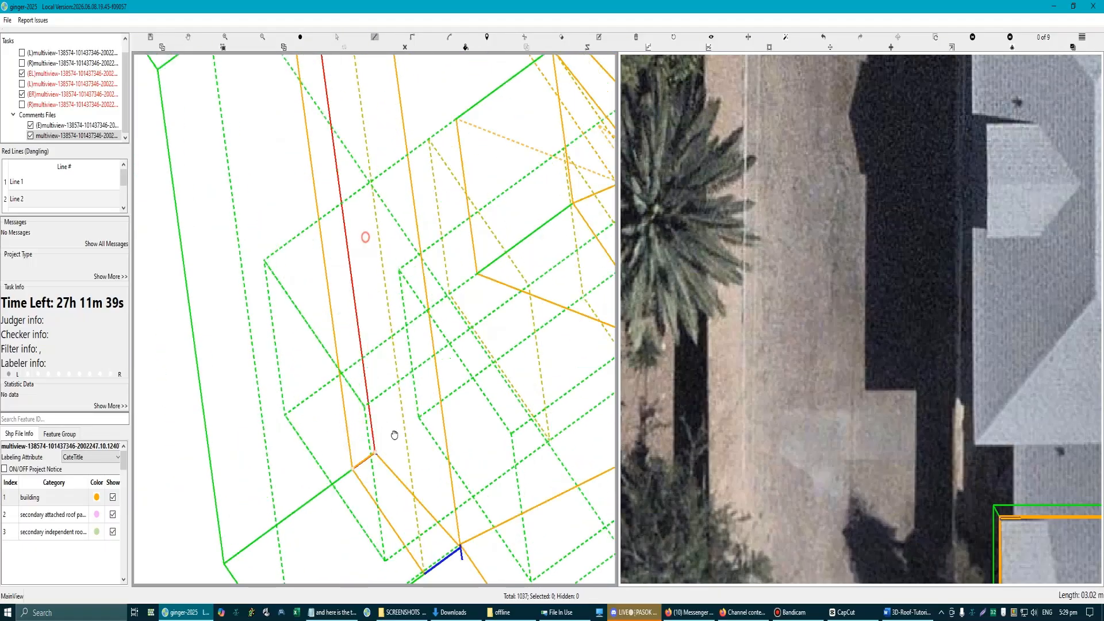
left_click(326, 289)
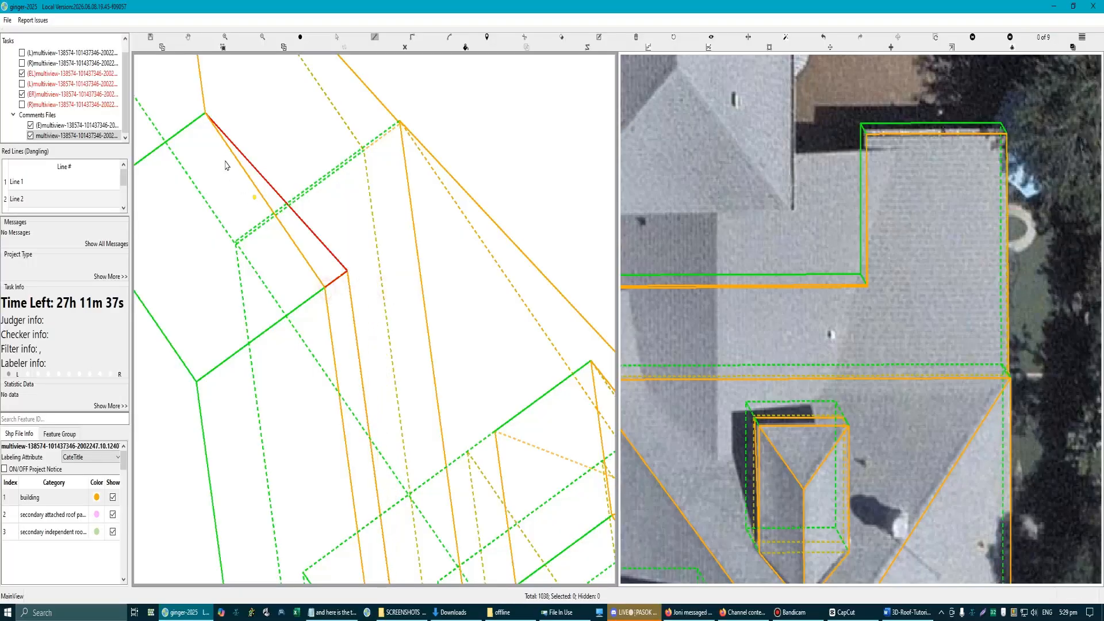
Step: Close the remaining gap on the short recessed edge with a line about 3.91 m long, and return to both aerial views
left_click(205, 116)
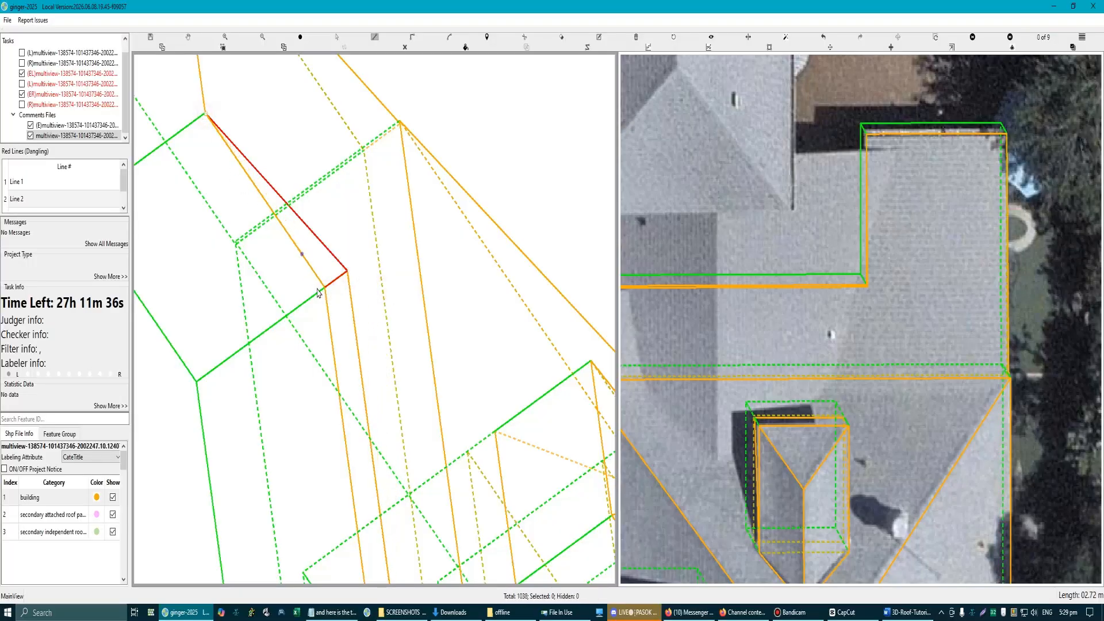
left_click(348, 272)
scroll(352, 348, "down", 4)
key("3")
scroll(354, 355, "down", 3)
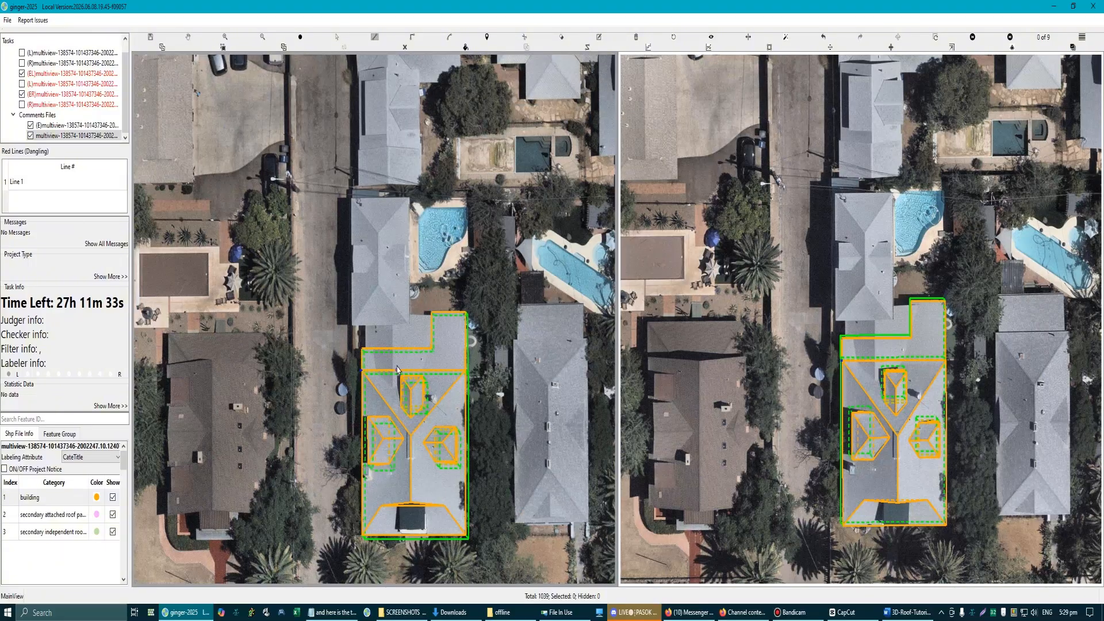
Step: Draw a rectangle about 10.8 m wide over the recessed rear roof area, overlapping the L-shaped lower roof
left_click(397, 370)
scroll(397, 370, "up", 4)
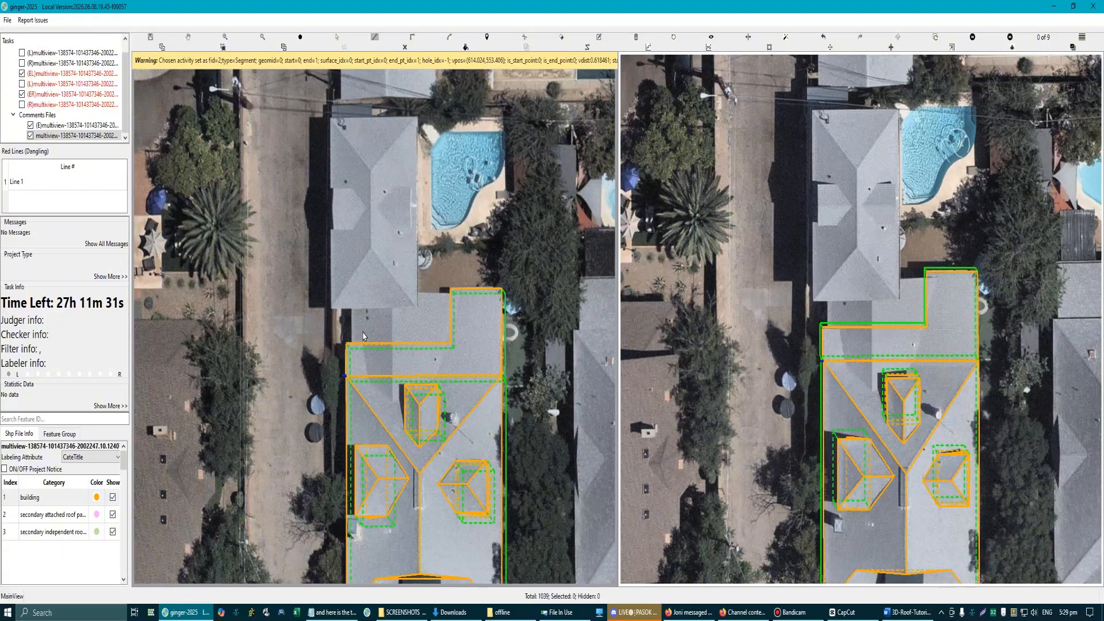
scroll(359, 315, "down", 1)
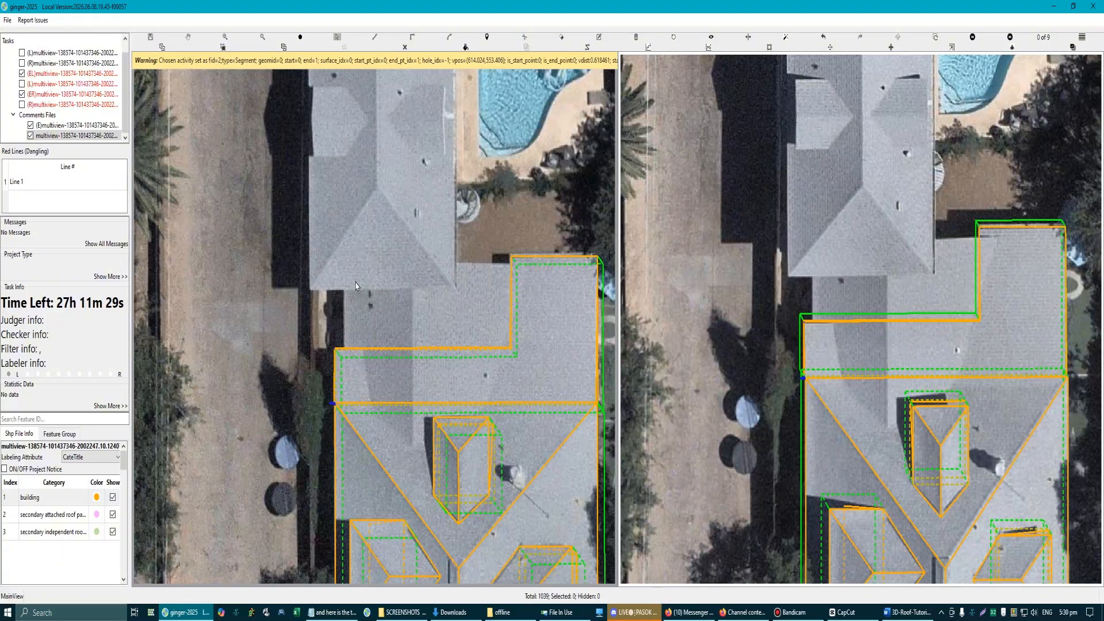
key("r")
left_click(347, 264)
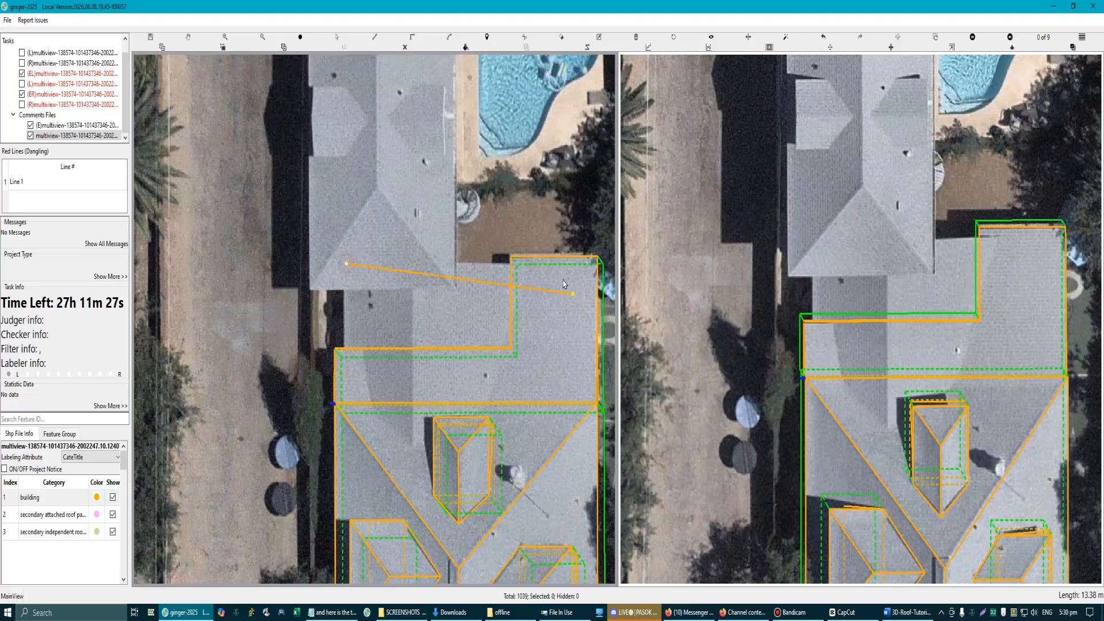
scroll(545, 264, "up", 2)
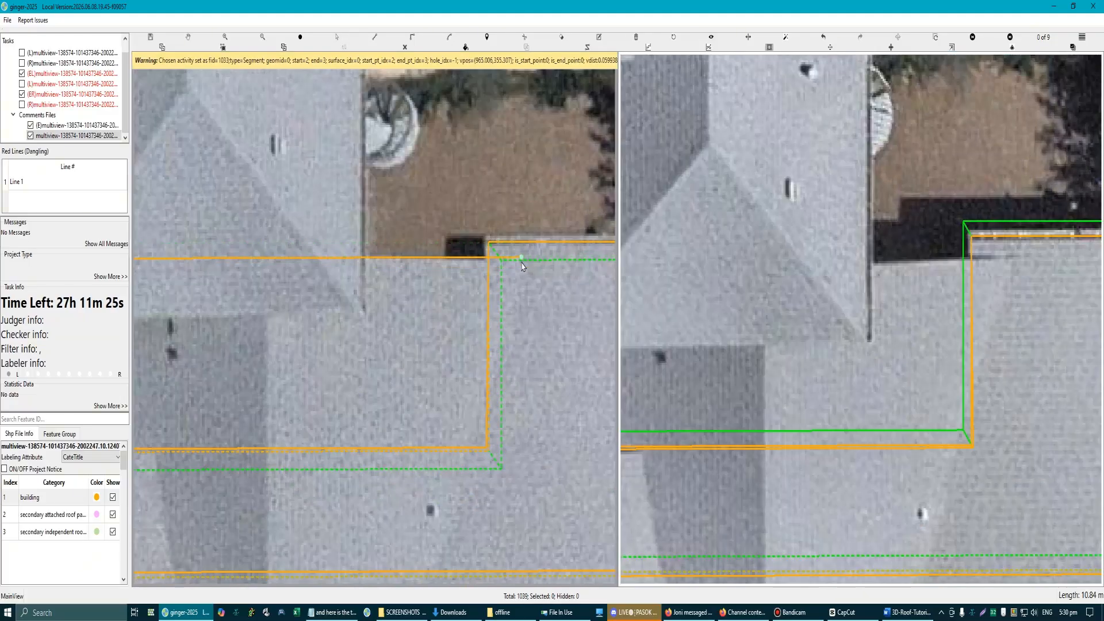
left_click(521, 261)
scroll(521, 261, "down", 2)
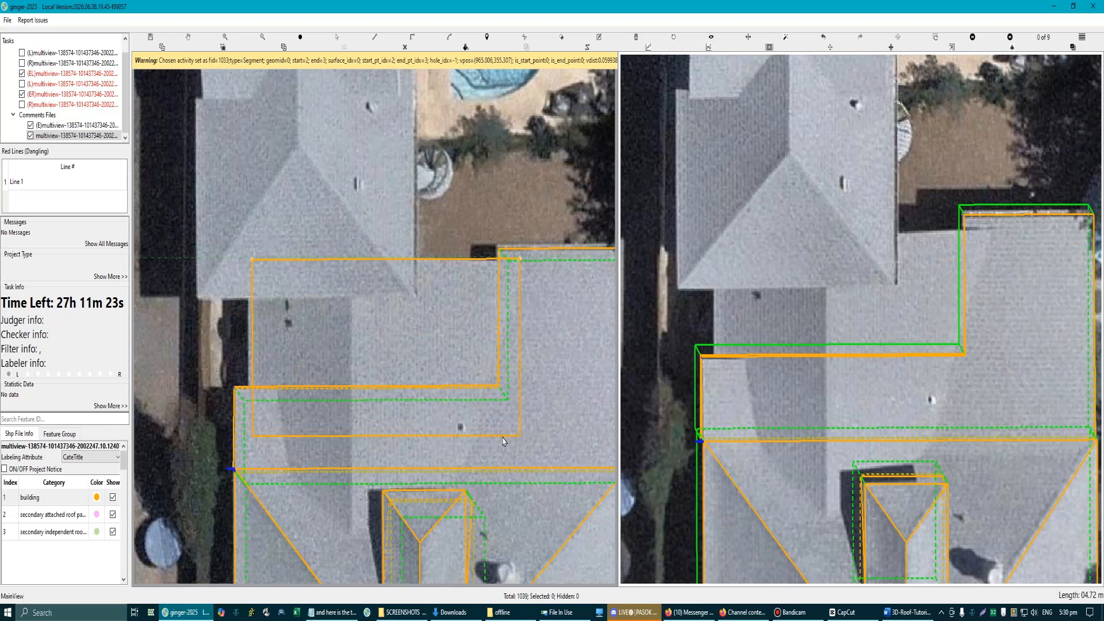
left_click(500, 467)
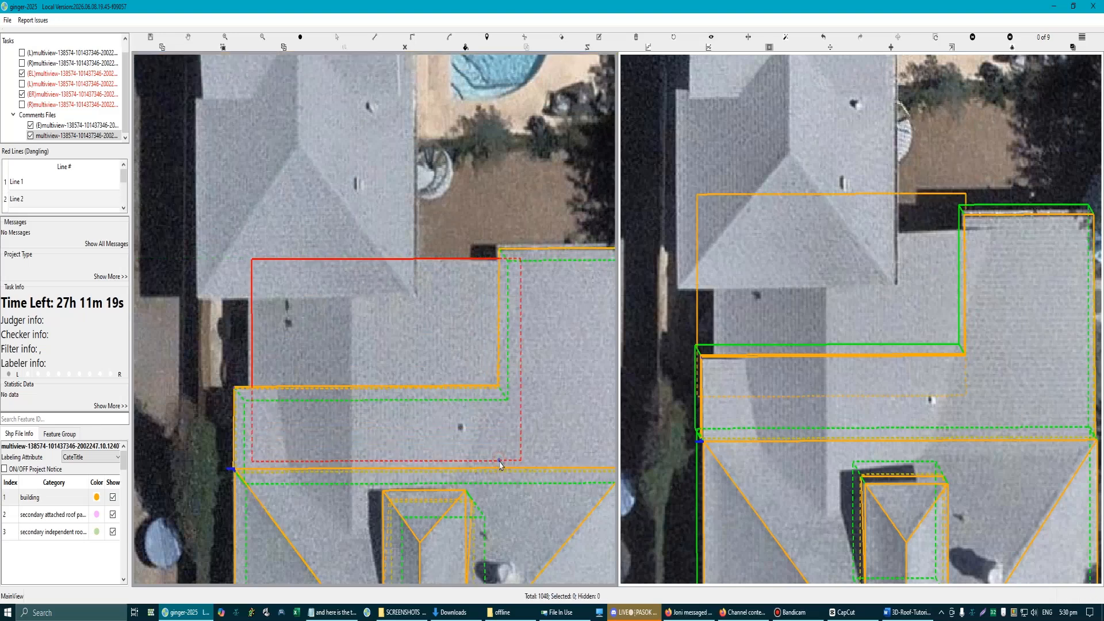
Step: Move the new rectangle's outer side edge outward to match the side edge of the recessed roof in the image
scroll(294, 344, "up", 2)
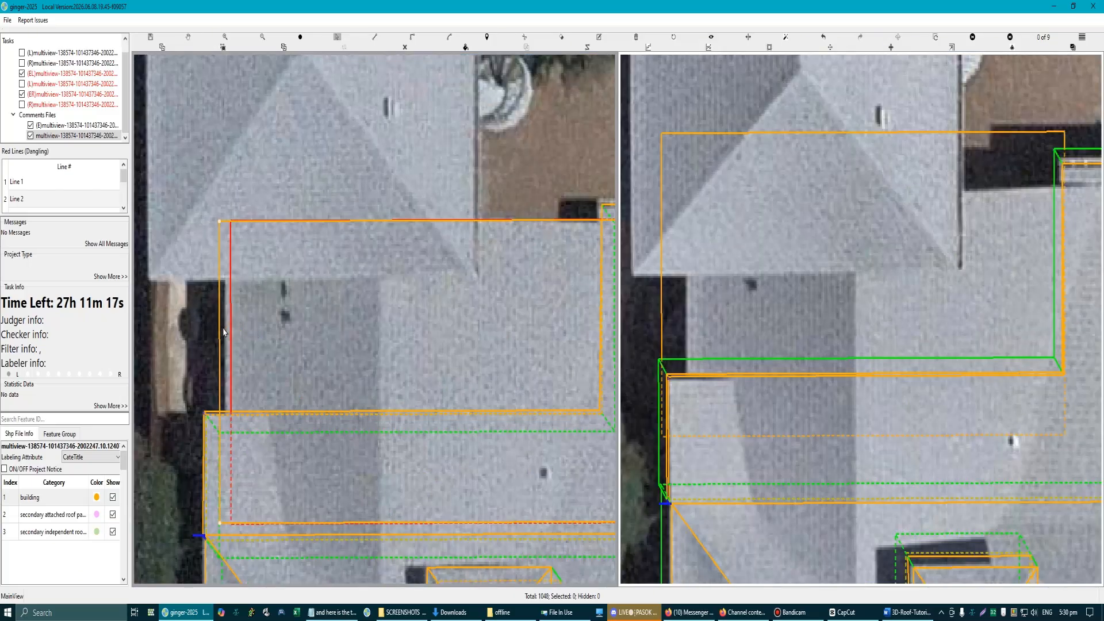
scroll(231, 338, "up", 1)
scroll(231, 339, "down", 3)
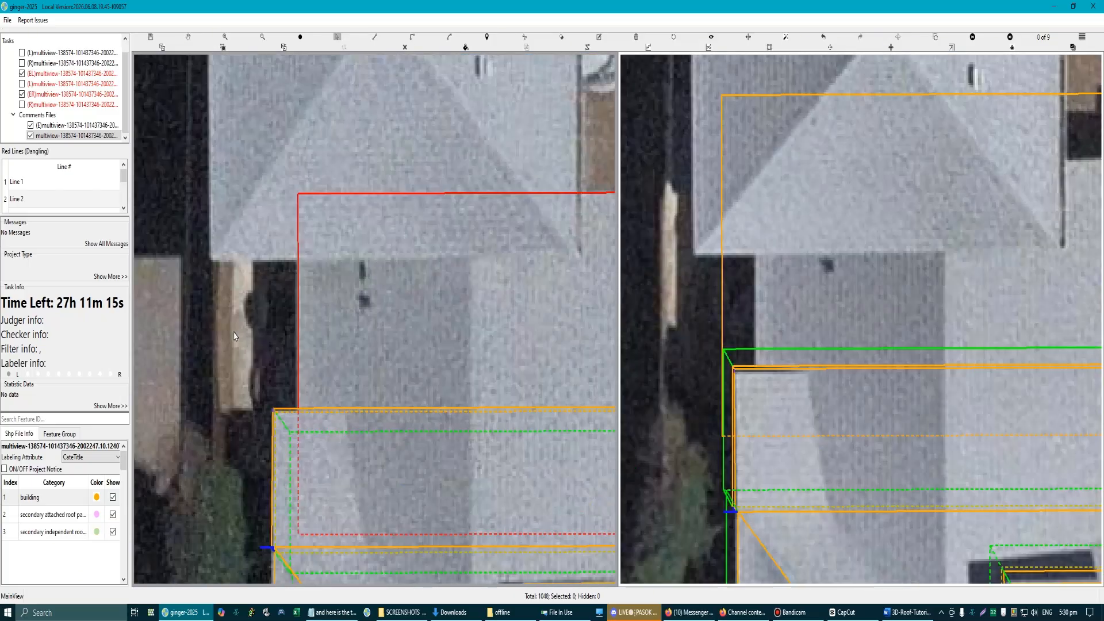
Step: Adjust the new rectangle's height so its rear edge lines up with the recessed roof in both aerial views
scroll(937, 292, "up", 3)
left_click_drag(875, 270, 875, 327)
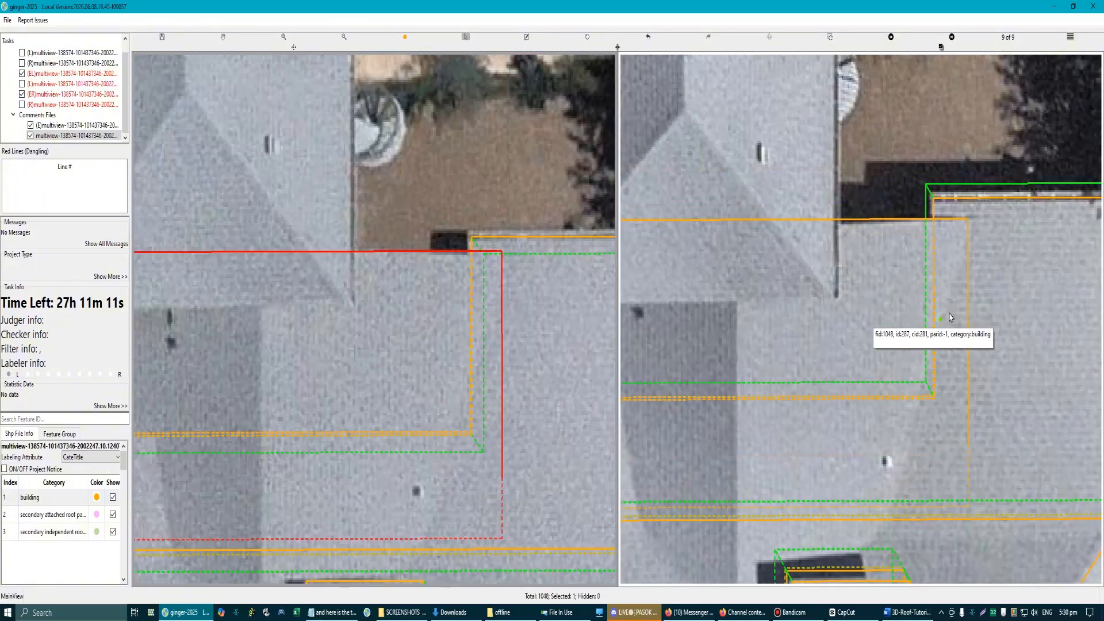
scroll(417, 334, "down", 2)
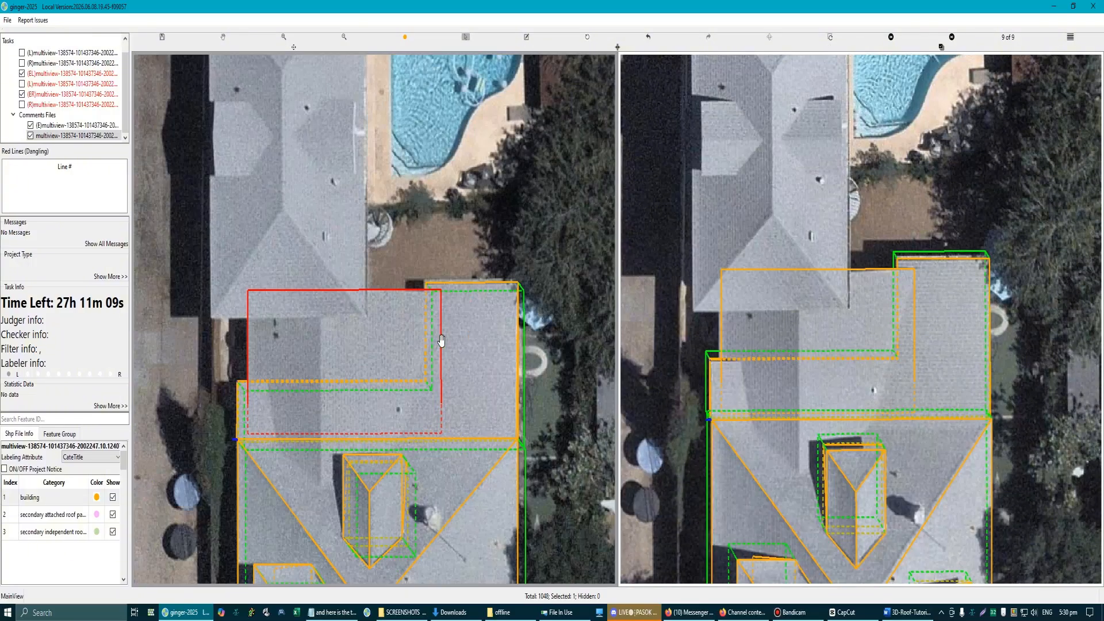
scroll(441, 339, "up", 3)
left_click_drag(441, 332, 449, 339)
scroll(449, 338, "down", 3)
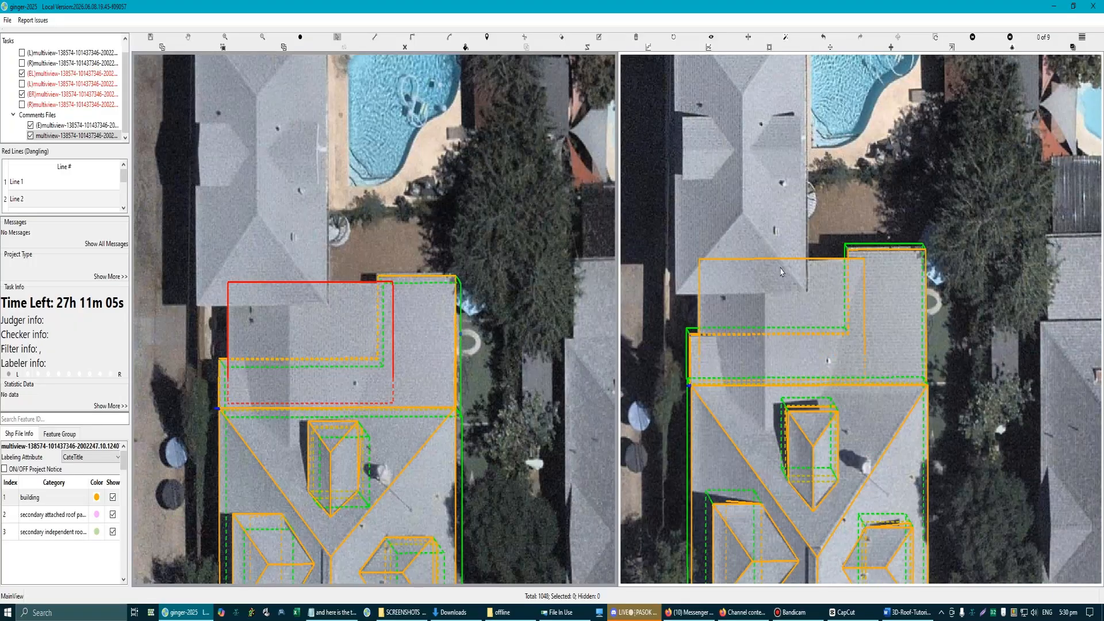
Step: Extrude walls from the new rectangular roof down to the ground and clear the selection
scroll(781, 272, "up", 1)
left_click(739, 299)
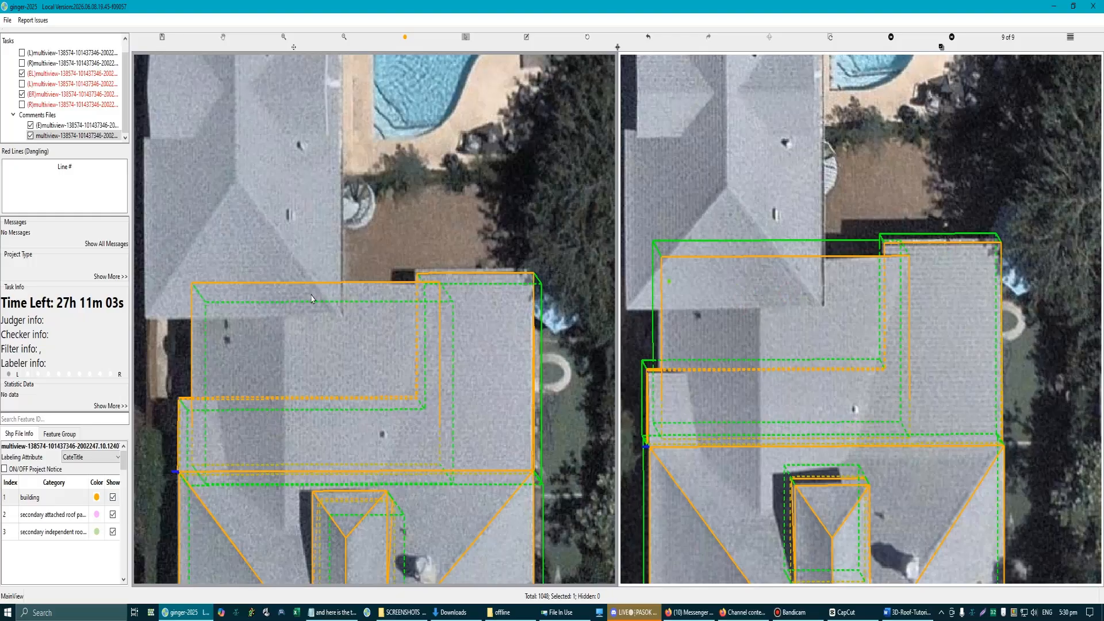
scroll(312, 299, "down", 3)
left_click_drag(296, 266, 471, 583)
left_click_drag(584, 449, 463, 321)
key("Escape")
Step: Match the base of the new rectangular section's walls to the main building's base
scroll(417, 340, "up", 3)
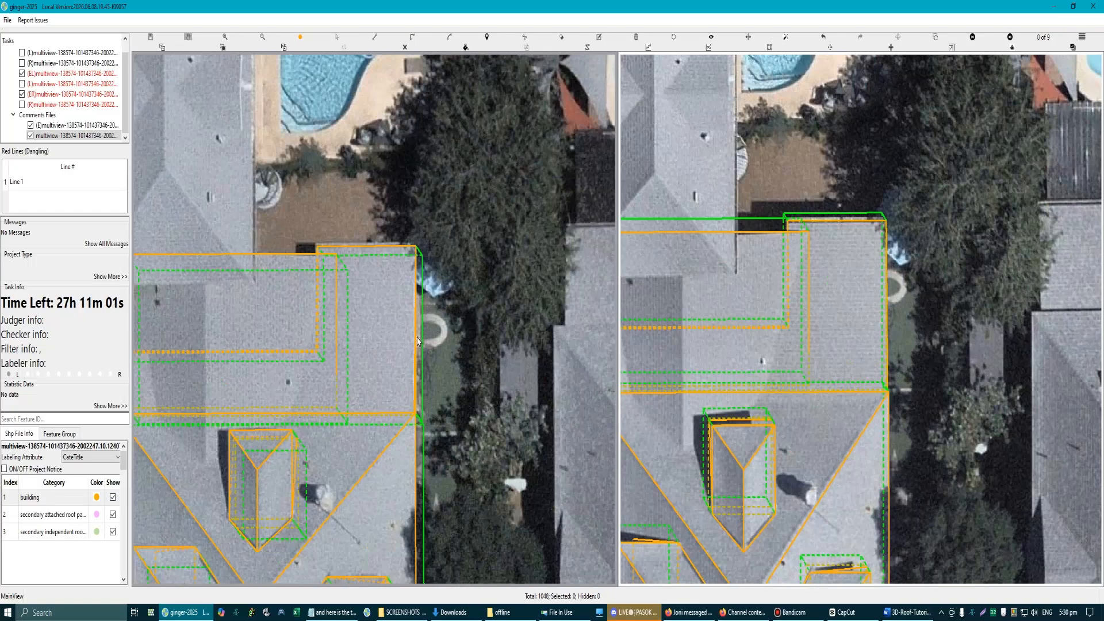
scroll(418, 341, "up", 1)
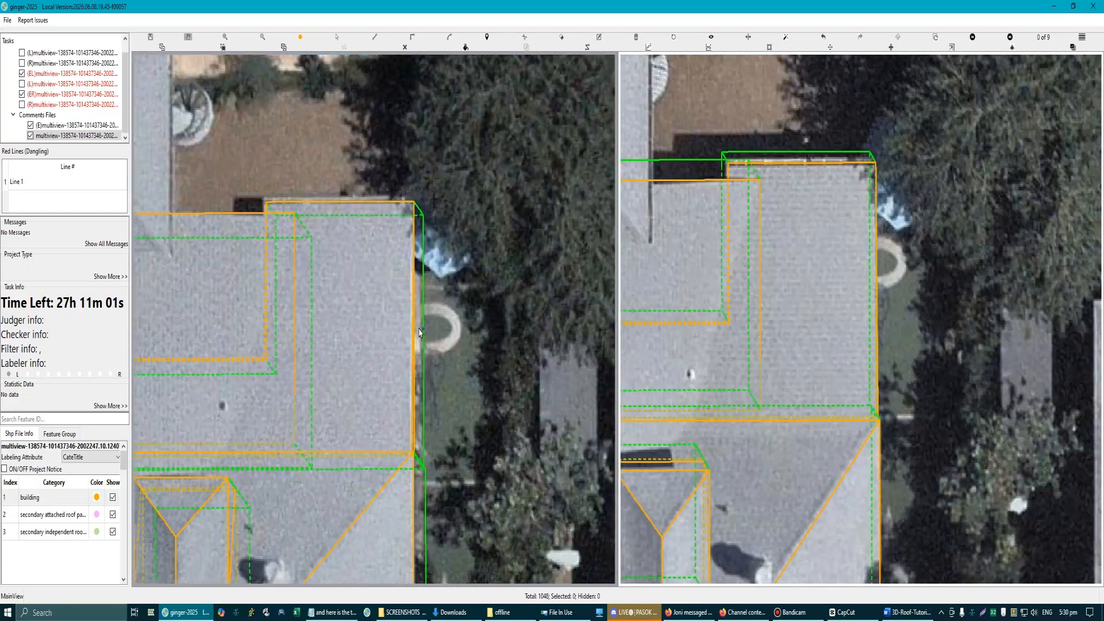
left_click(422, 513)
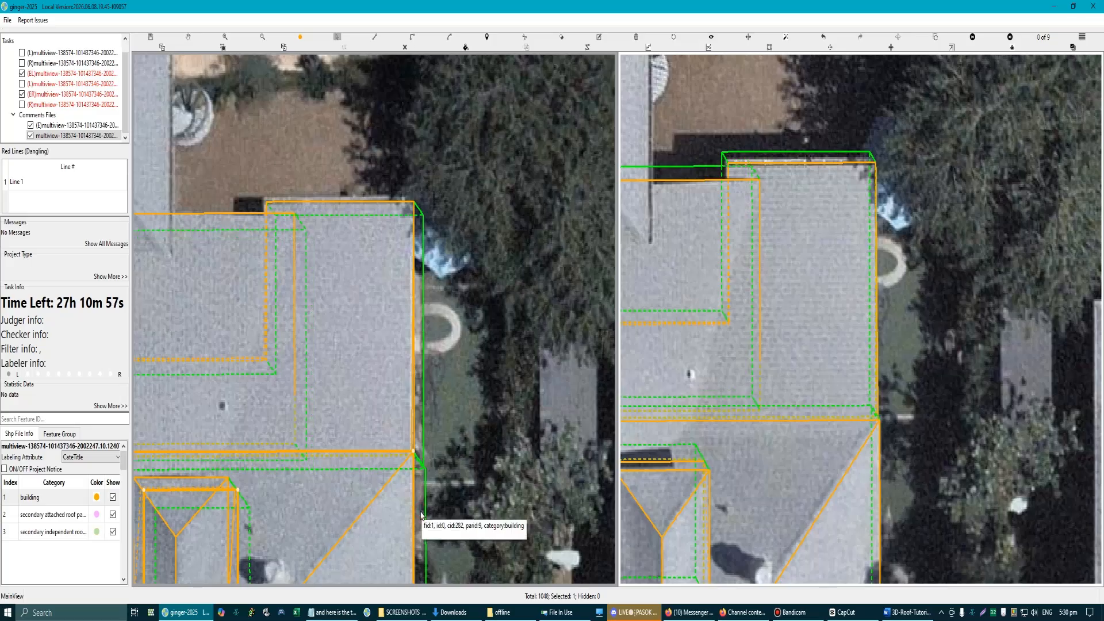
Step: Examine how the new rectangular section and the L-shaped lower roof line up with the imagery in both aerial views
scroll(422, 513, "down", 3)
scroll(342, 334, "up", 3)
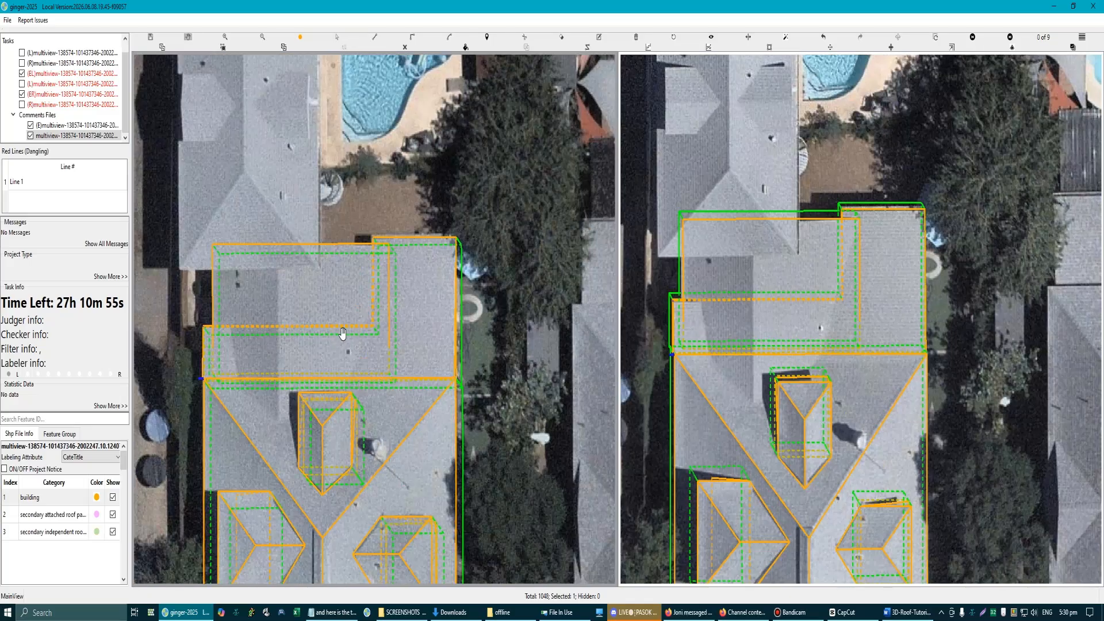
scroll(737, 297, "up", 3)
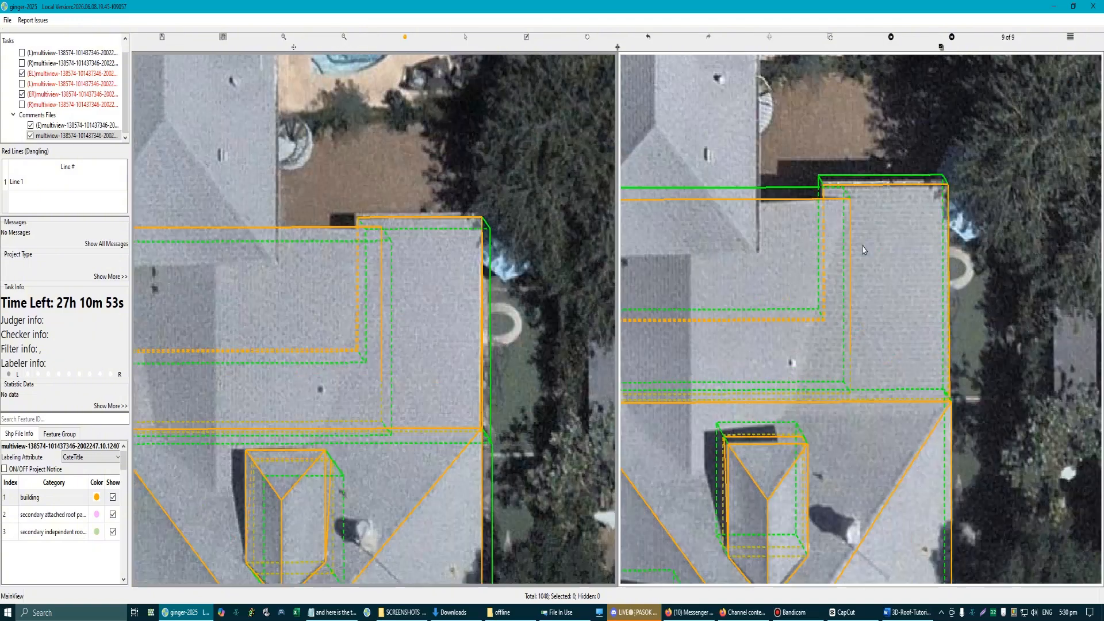
key("r")
key("r")
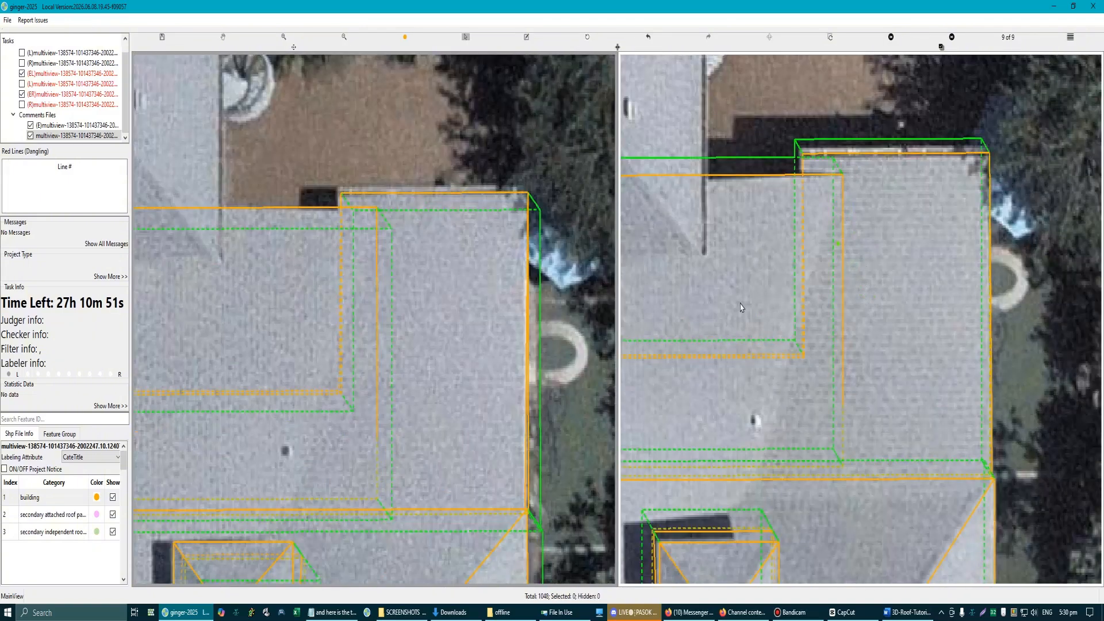
scroll(375, 345, "down", 2)
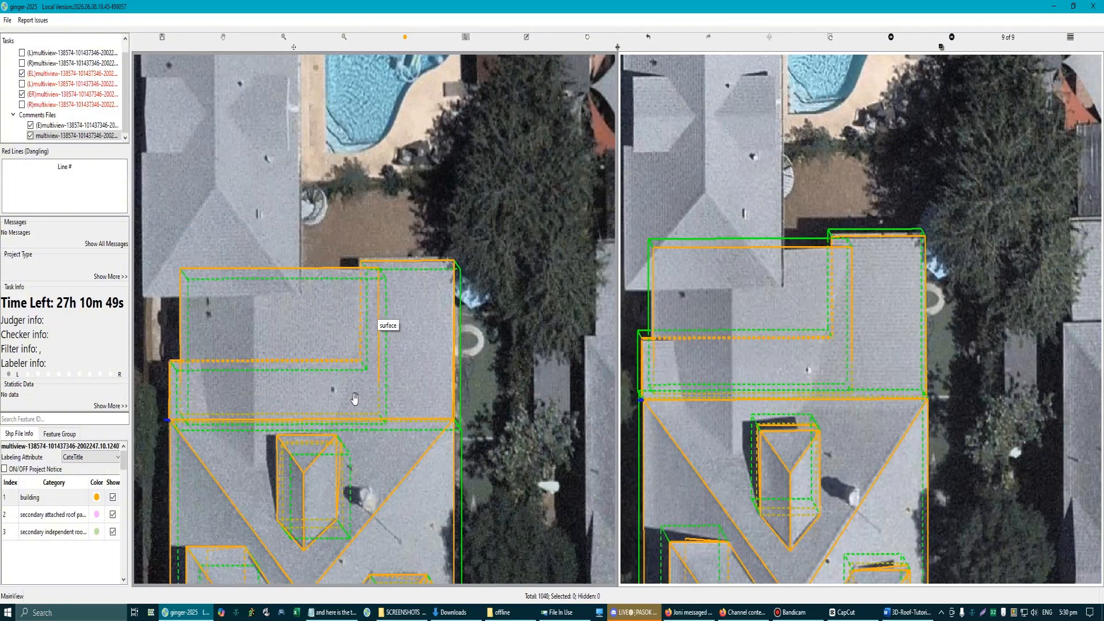
scroll(264, 394, "down", 3)
left_click_drag(179, 442, 233, 389)
scroll(251, 360, "up", 2)
scroll(356, 352, "down", 1)
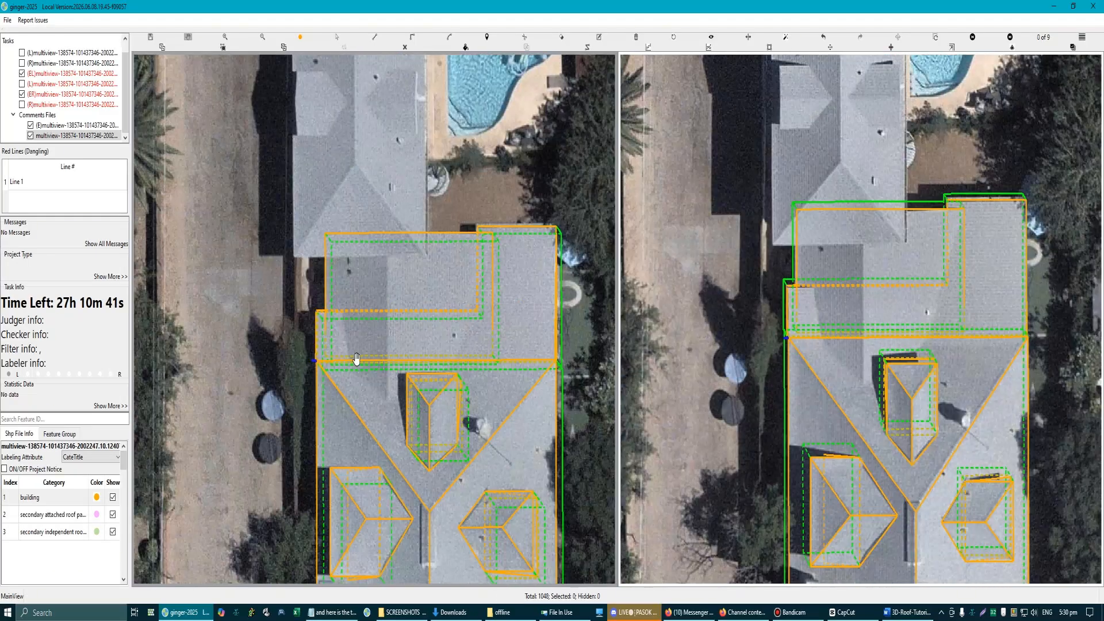
scroll(495, 342, "up", 5)
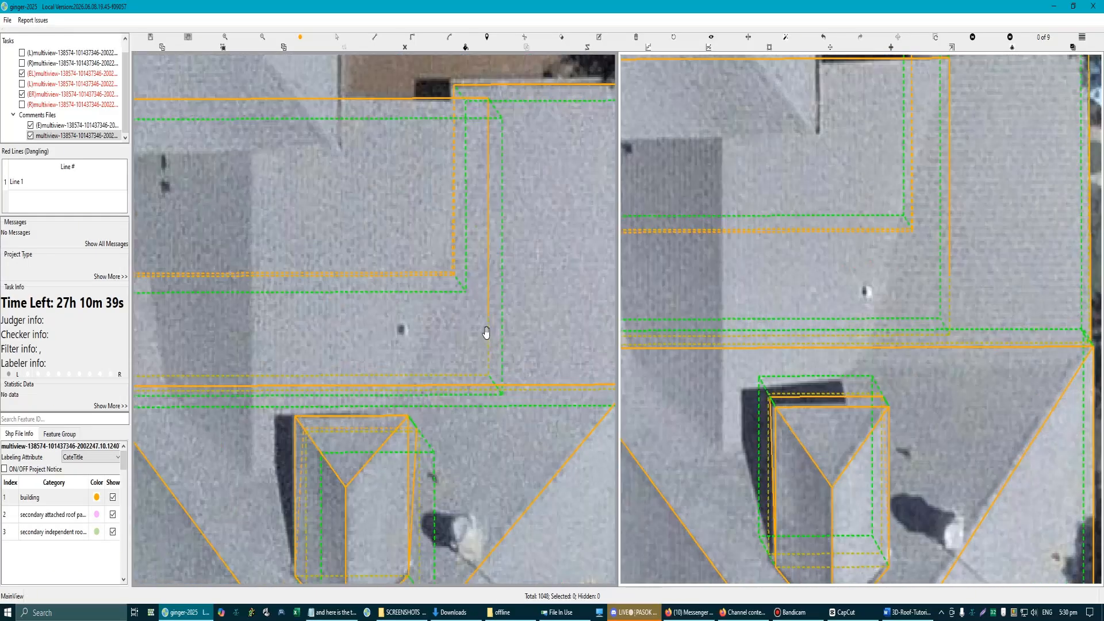
Step: Examine the overlap between the rectangular section and the L-shaped lower roof, including its side edge and corners, in both aerial views
scroll(487, 355, "down", 5)
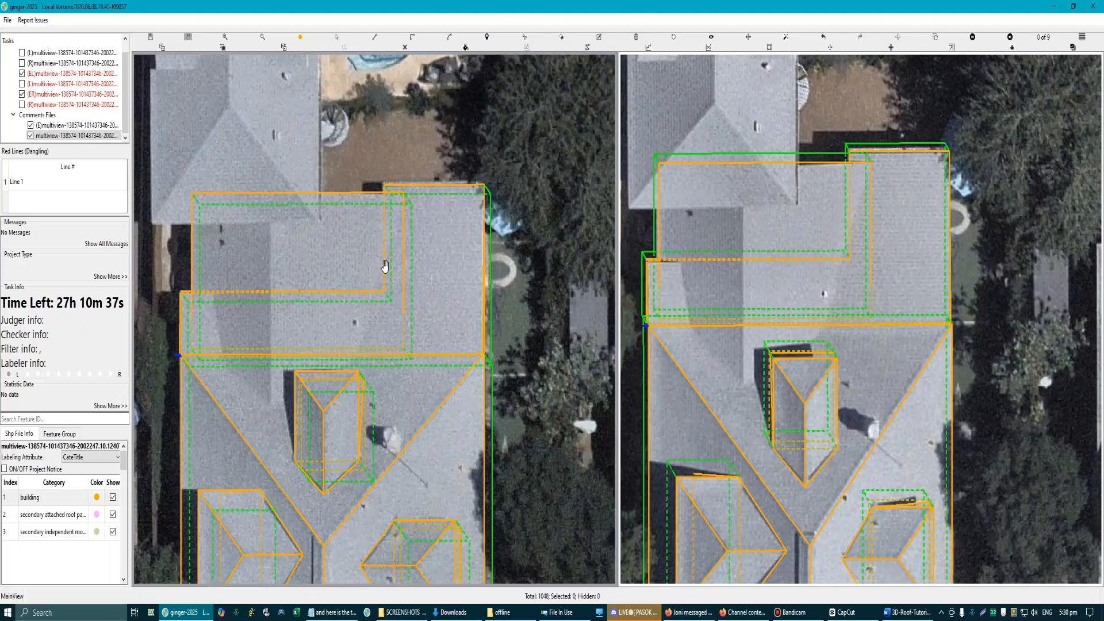
scroll(390, 256, "up", 6)
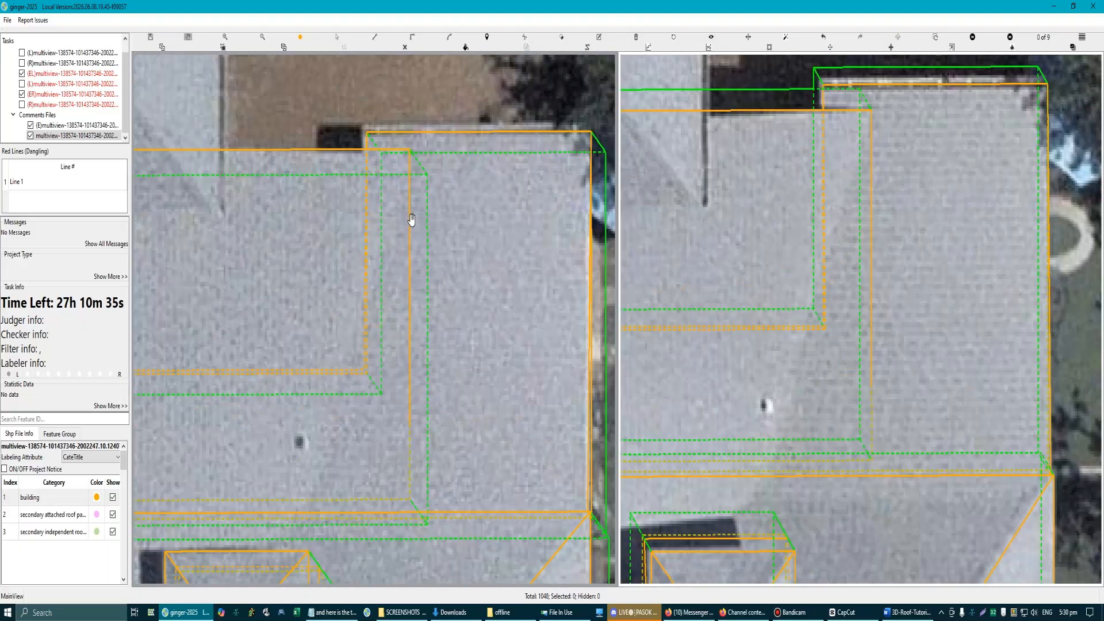
scroll(416, 287, "down", 5)
scroll(403, 460, "up", 6)
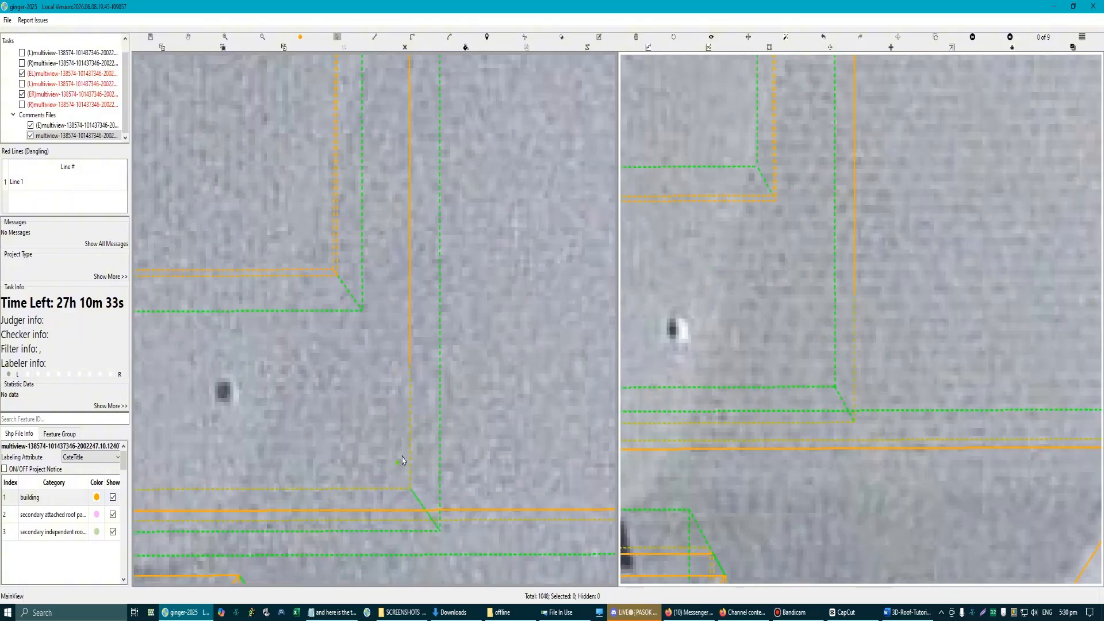
scroll(411, 443, "down", 5)
scroll(337, 310, "up", 2)
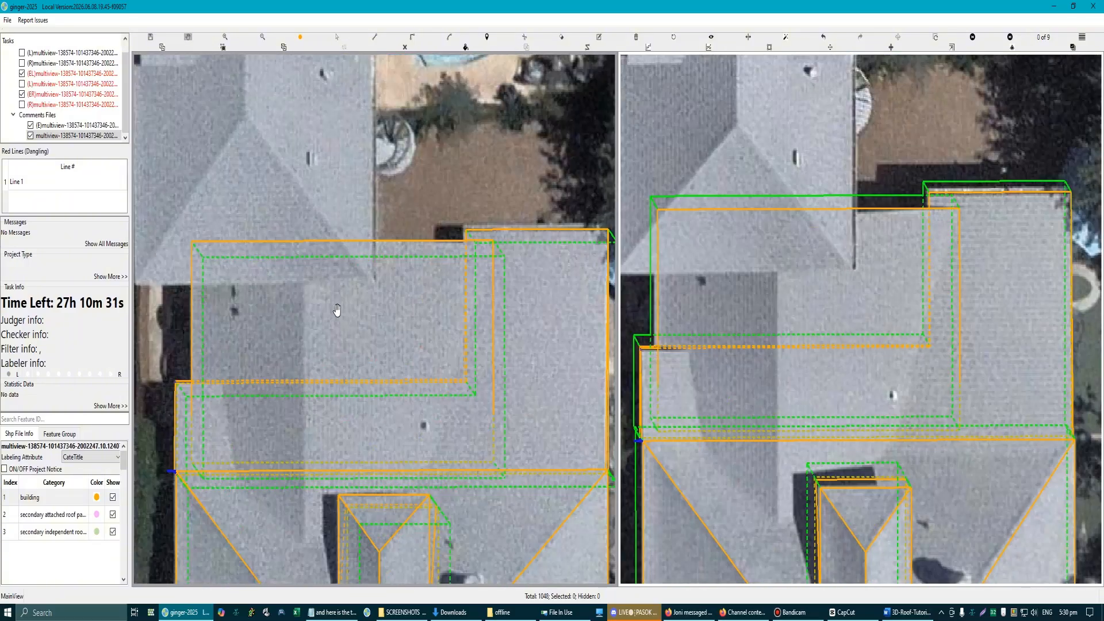
scroll(332, 317, "up", 2)
left_click(306, 280)
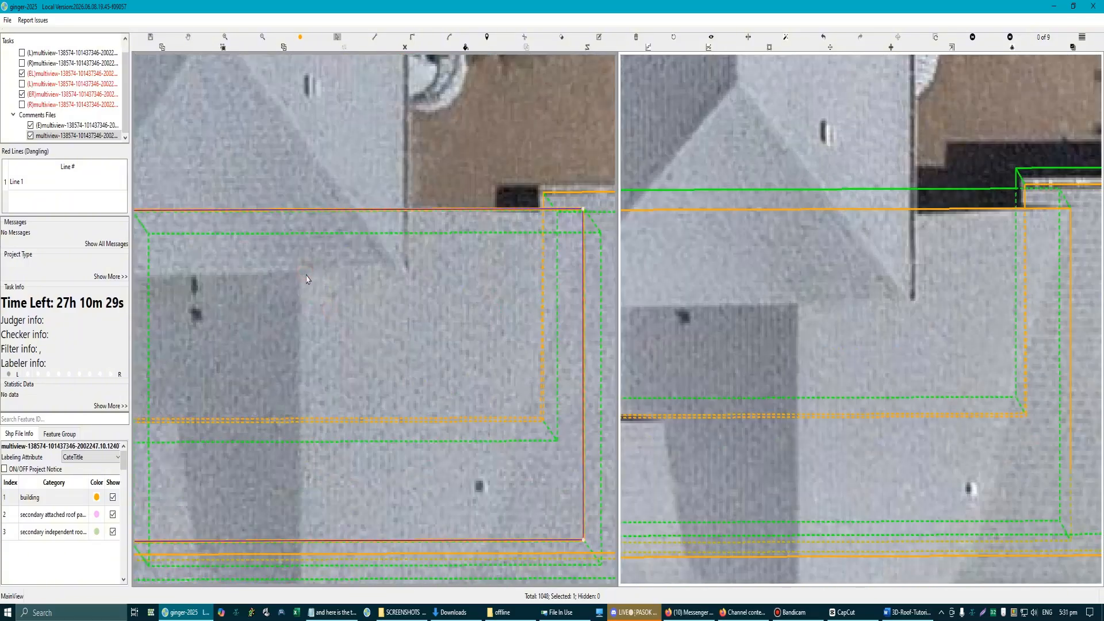
key("Escape")
scroll(322, 303, "down", 2)
left_click(325, 309)
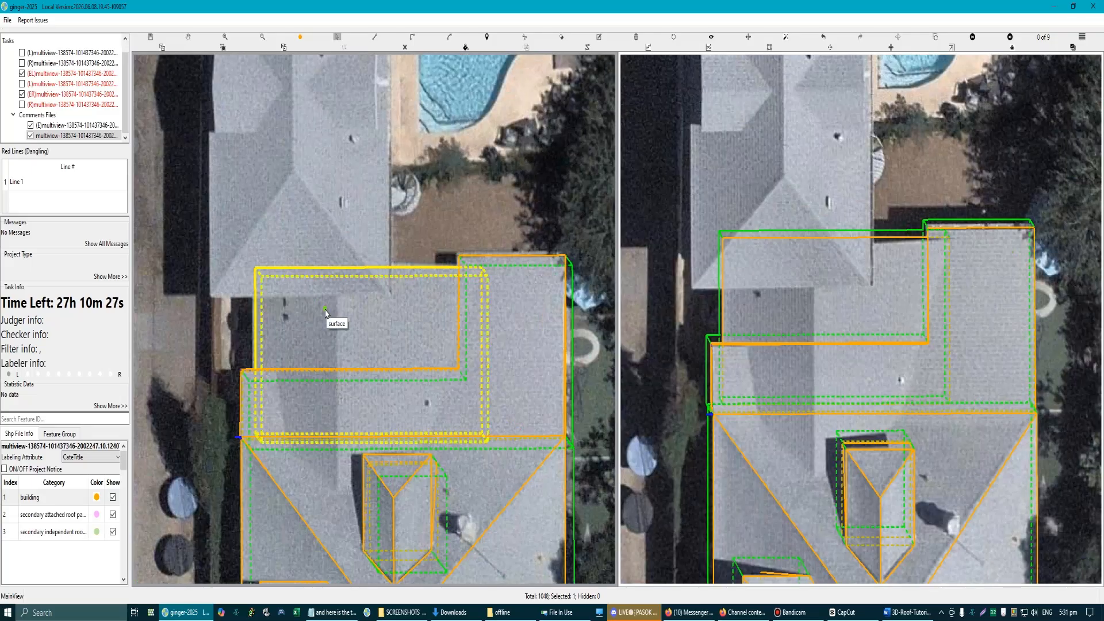
key("Escape")
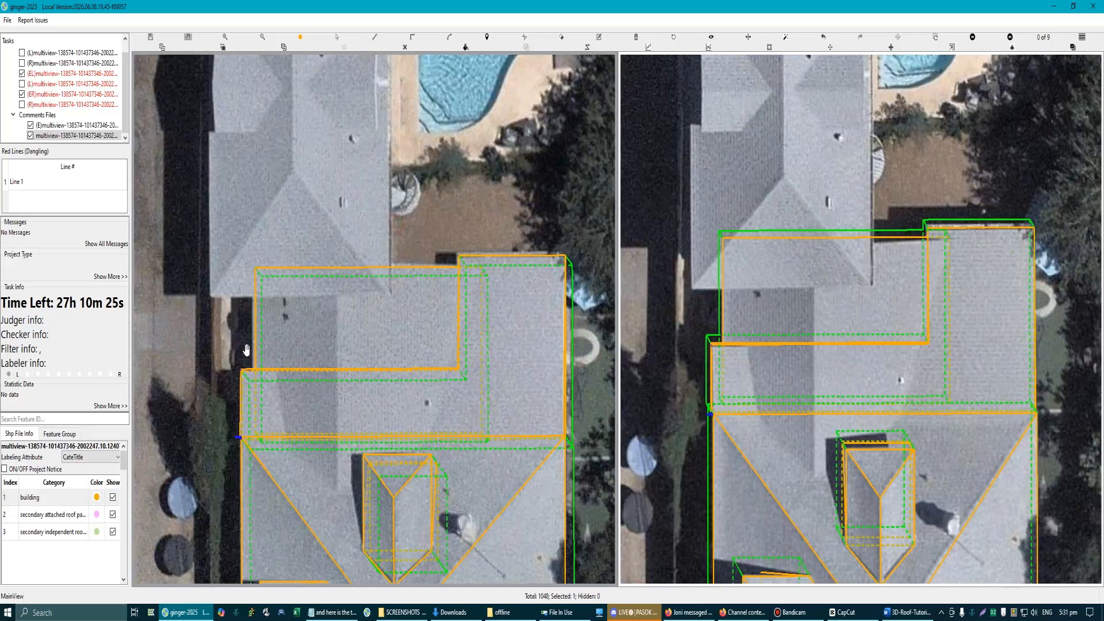
scroll(242, 342, "up", 2)
scroll(327, 360, "up", 2)
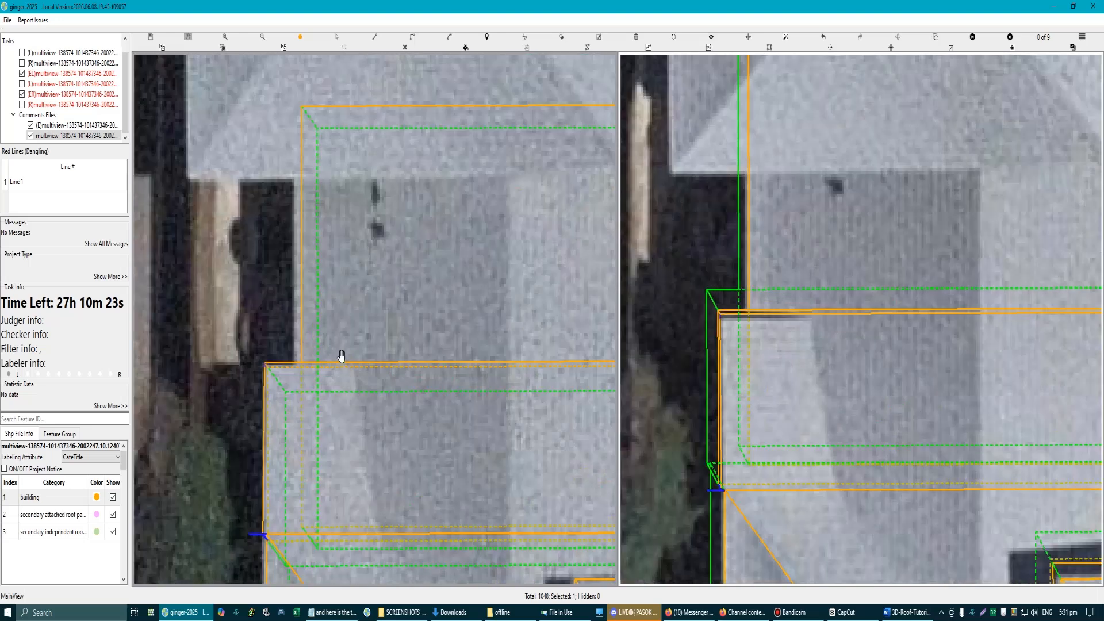
scroll(341, 320, "up", 2)
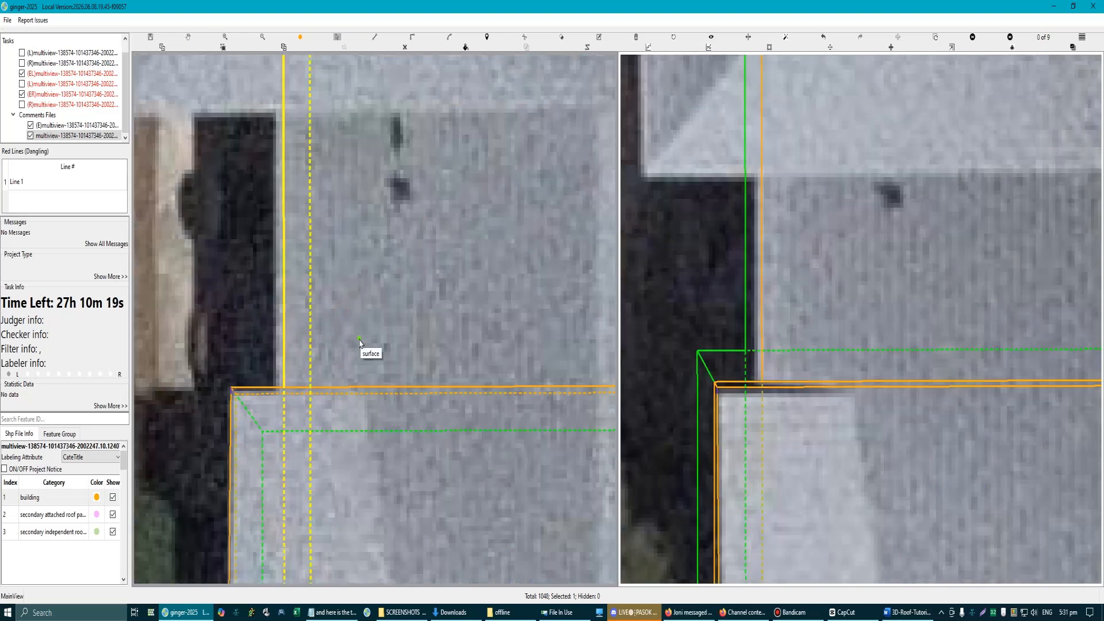
scroll(362, 345, "down", 3)
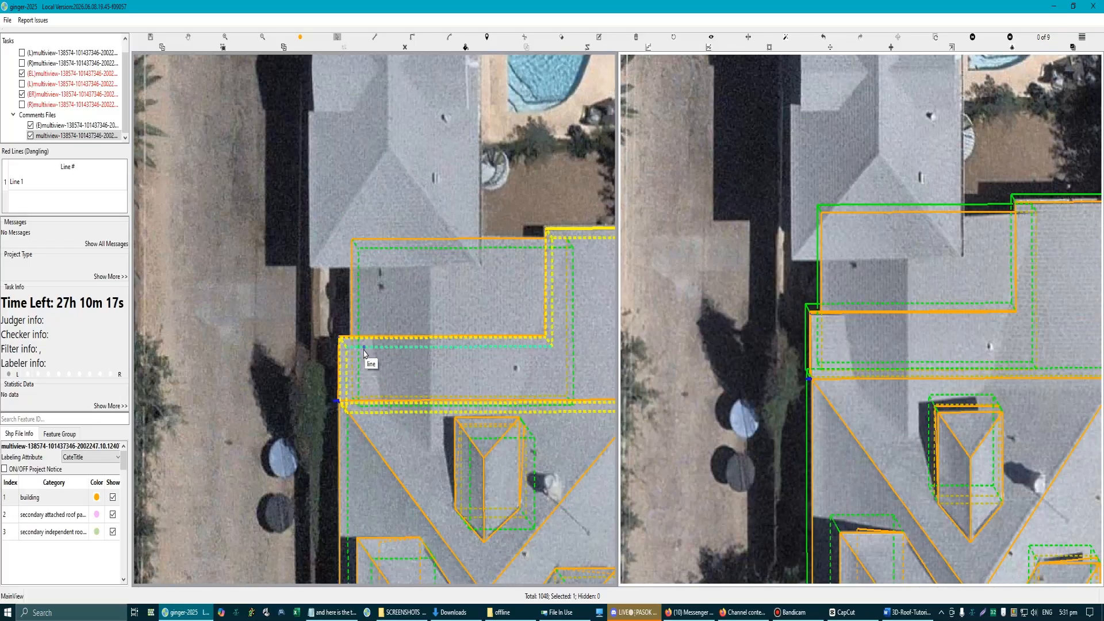
key("Escape")
key("space")
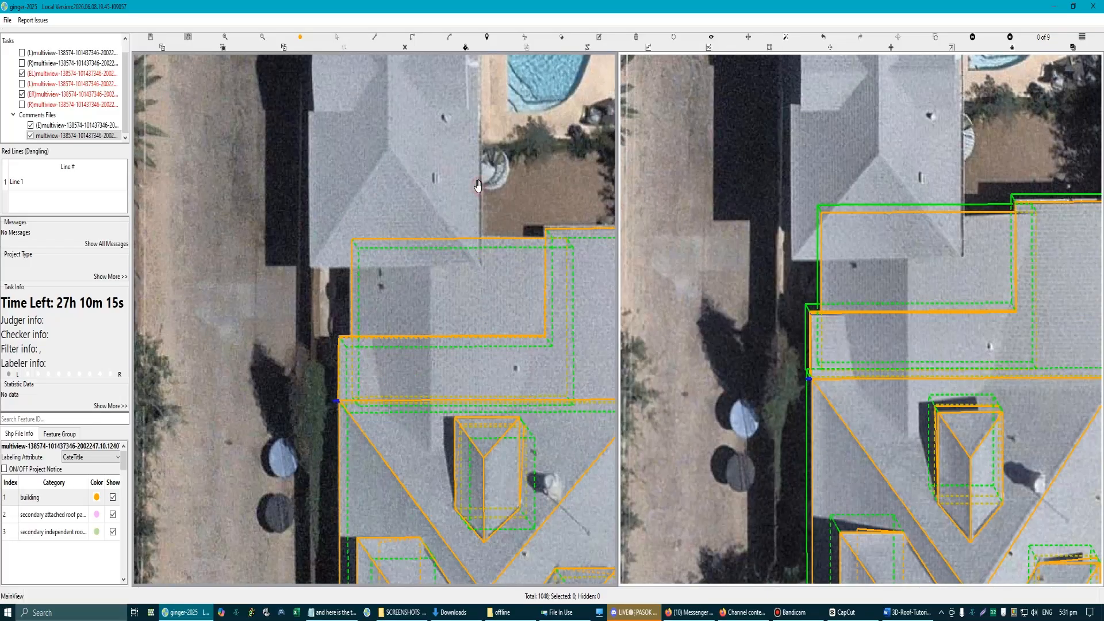
scroll(972, 249, "up", 3)
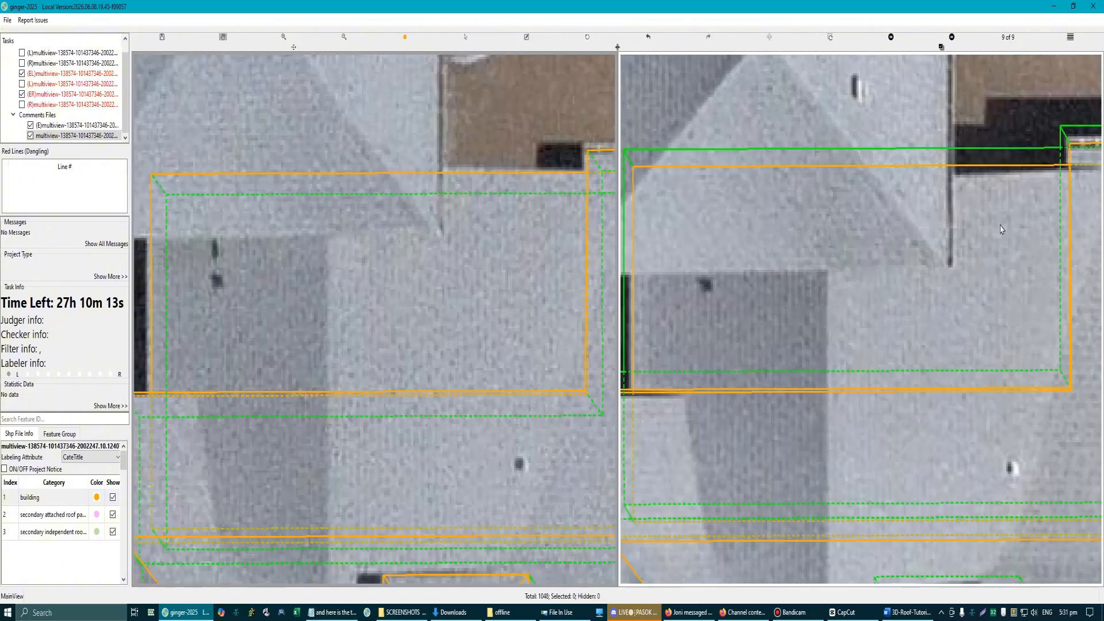
Step: Compare the rear corner where the rectangular and L-shaped roofs overlap against the imagery, toggling the labels off and on
left_click(1010, 215)
scroll(1010, 215, "down", 3)
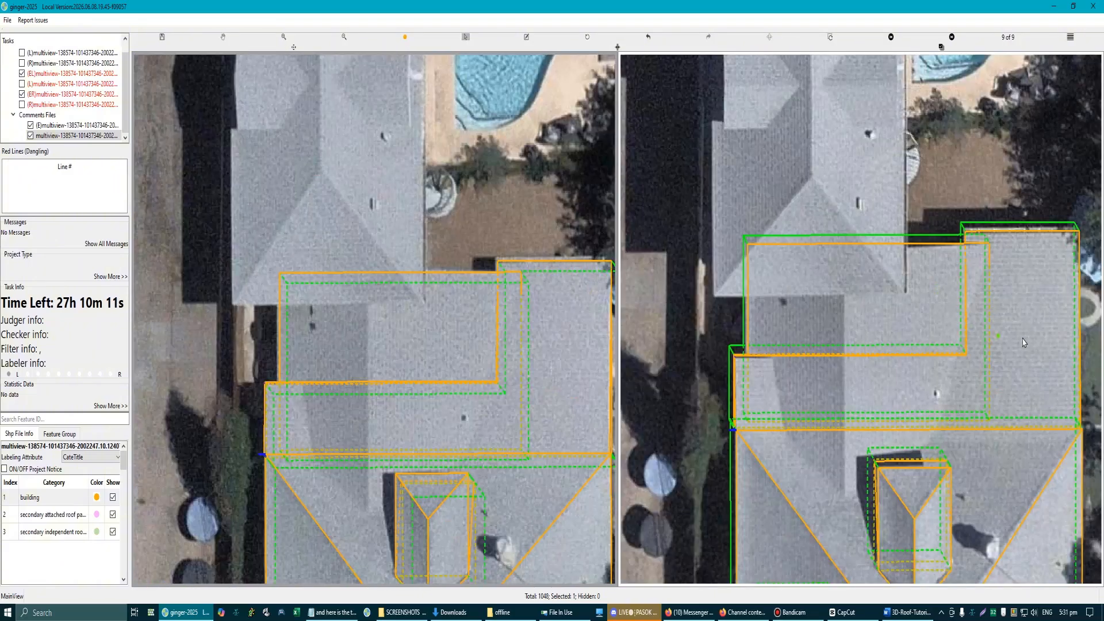
scroll(1015, 272, "up", 5)
key("r")
key("r")
scroll(993, 227, "up", 3)
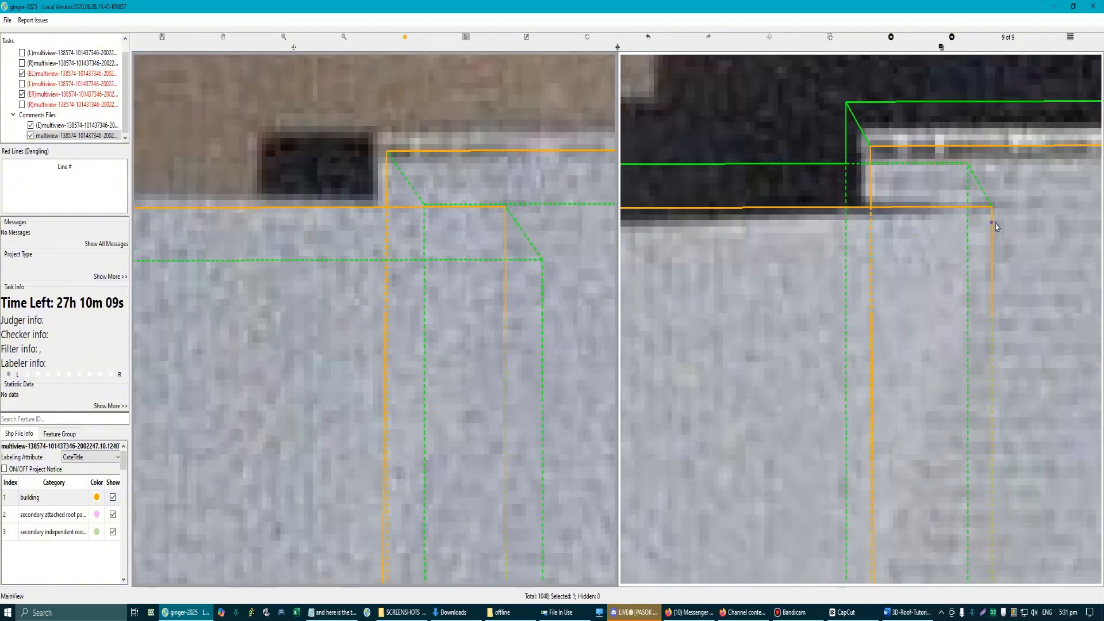
scroll(453, 365, "down", 3)
scroll(412, 368, "down", 3)
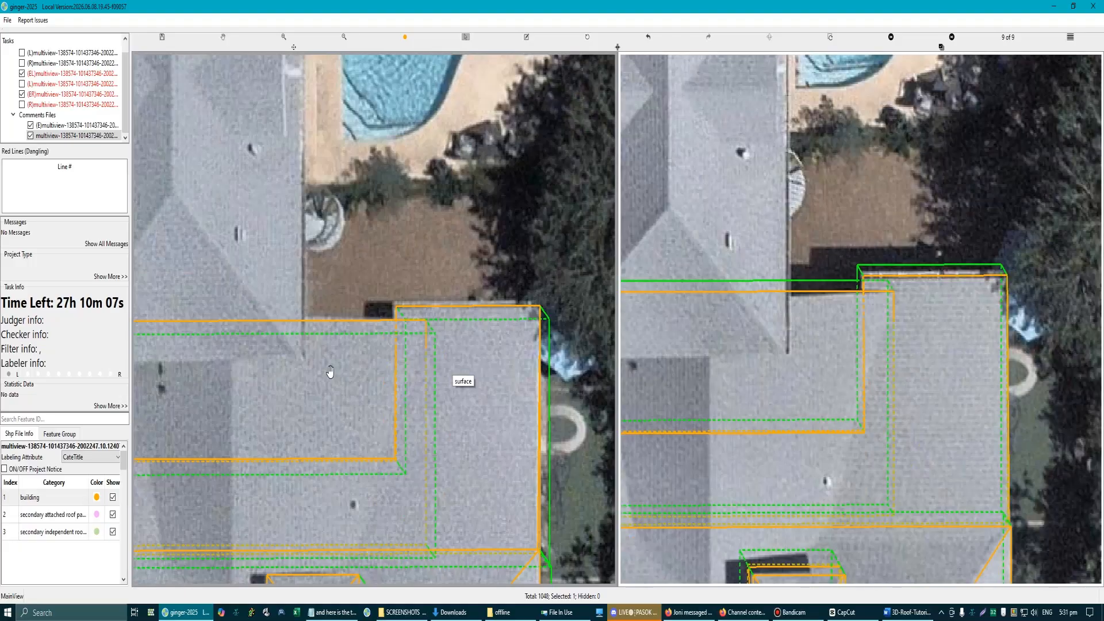
Step: Try a slight height adjustment of the rectangular roof against the recessed rear edge in the imagery
key("Escape")
scroll(358, 371, "up", 3)
left_click(370, 357)
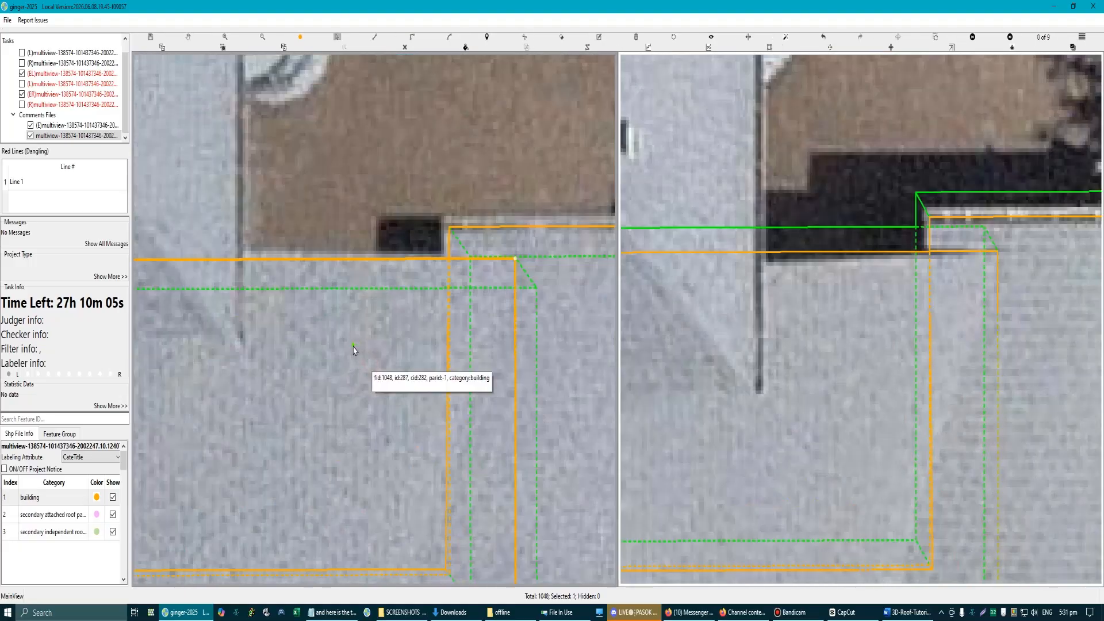
left_click_drag(354, 346, 392, 368)
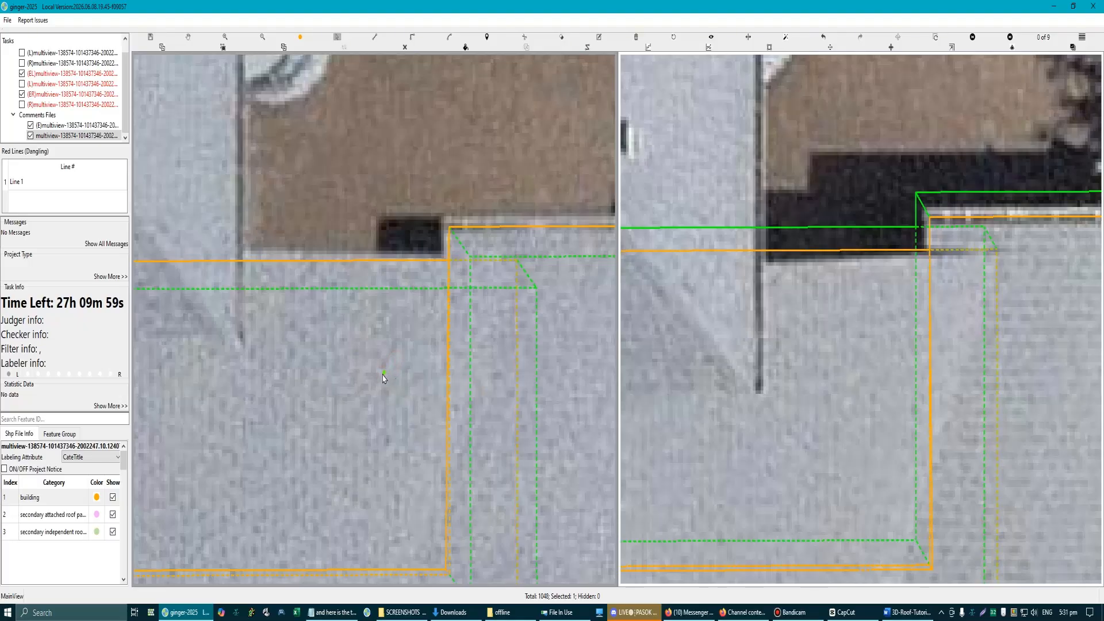
scroll(384, 378, "down", 3)
left_click(371, 354)
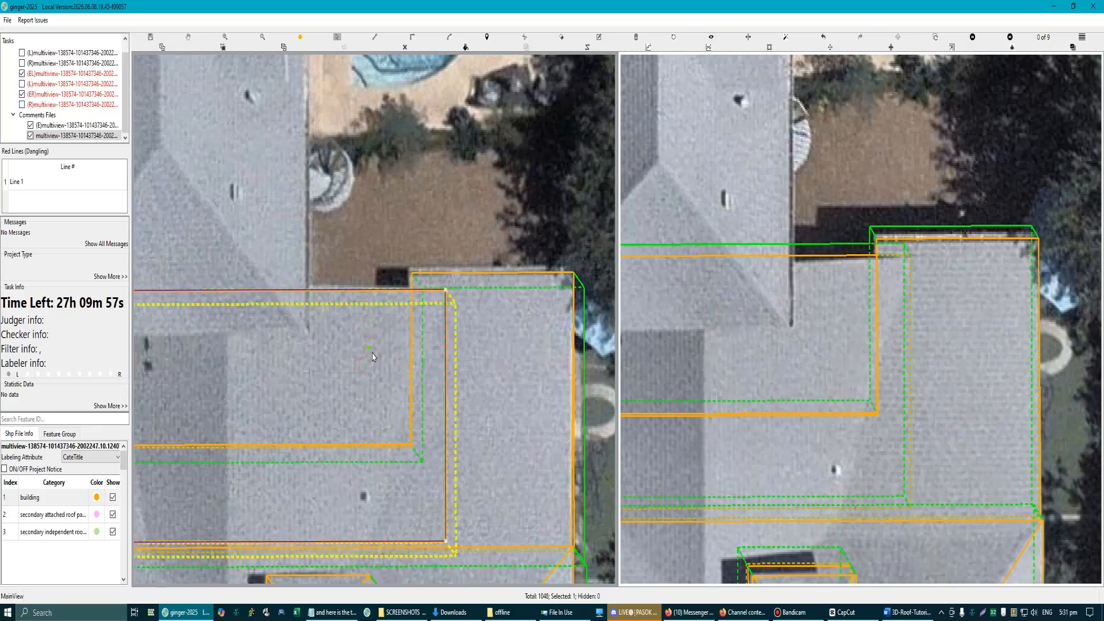
left_click_drag(373, 352, 373, 353)
Step: Inspect the bare imagery around the recessed rear edge with all labels hidden, comparing it with the labelled outlines
left_click(867, 294)
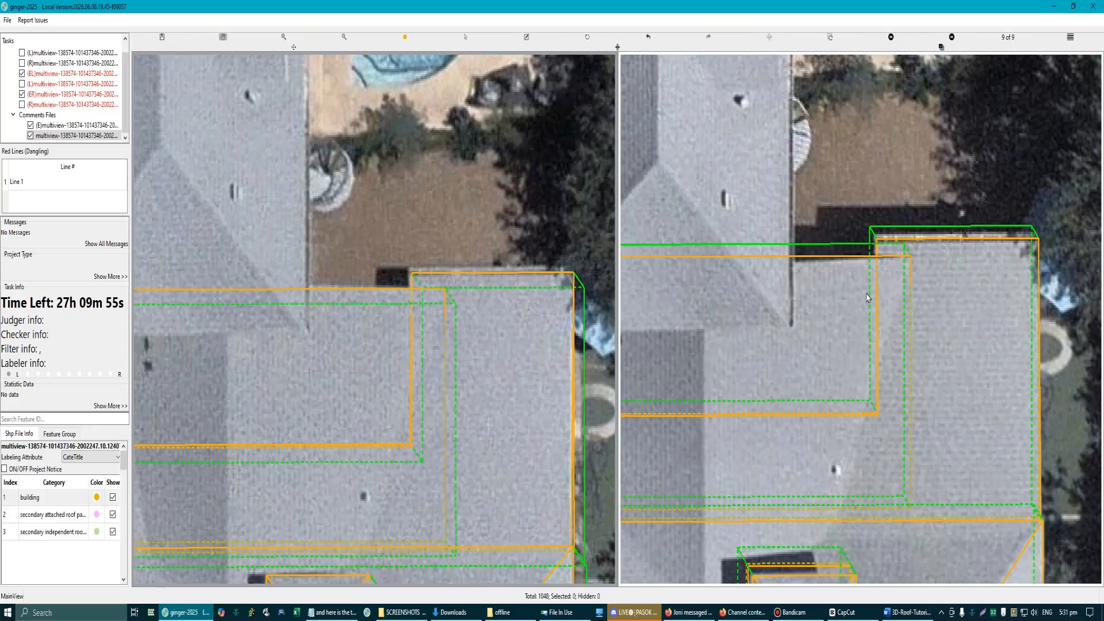
scroll(841, 321, "up", 2)
key("r")
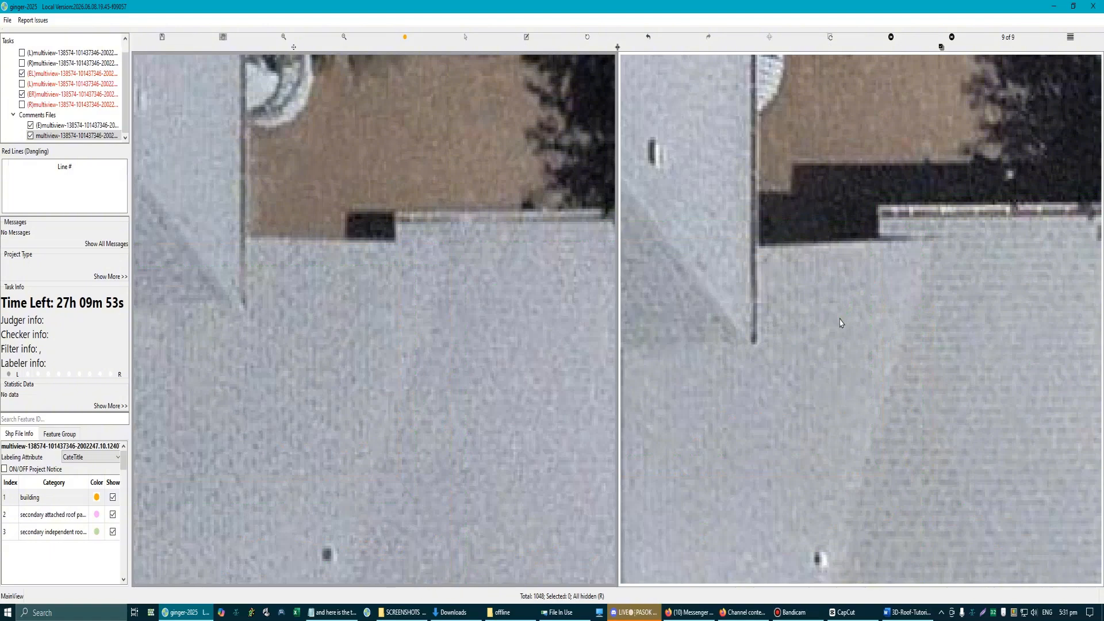
key("r")
scroll(840, 323, "down", 2)
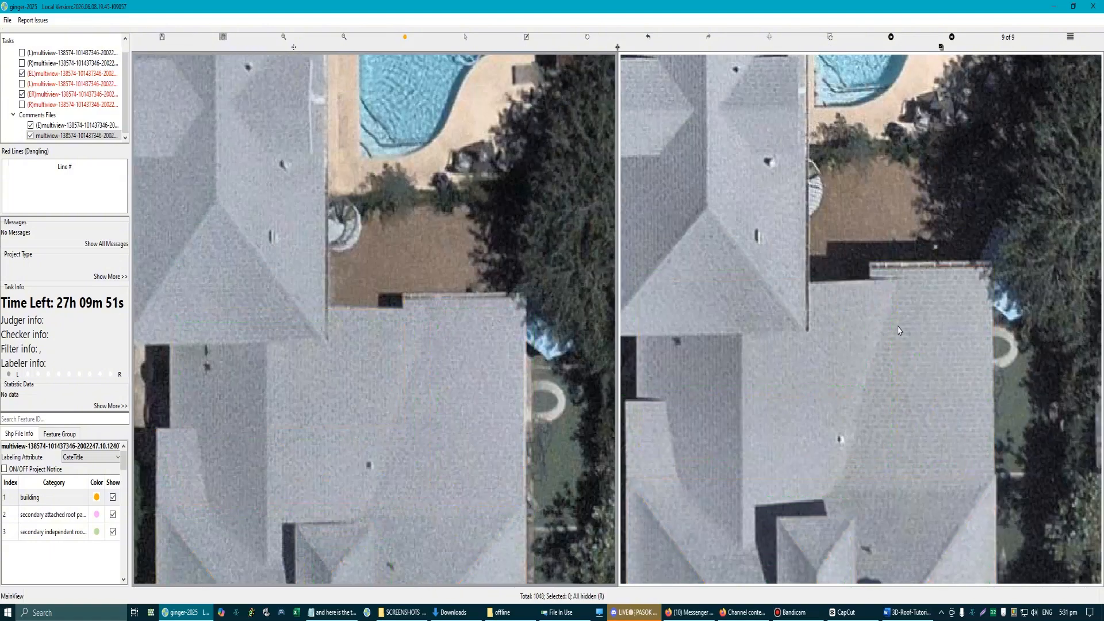
scroll(896, 309, "up", 4)
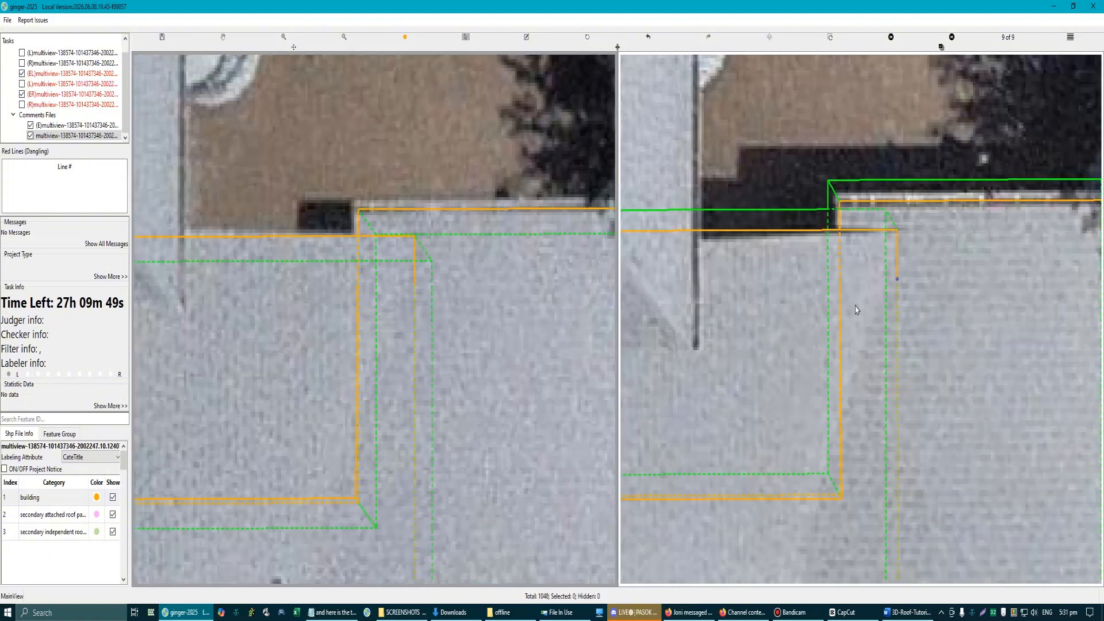
scroll(408, 366, "down", 3)
key("r")
key("r")
scroll(385, 338, "down", 3)
Step: Try to start a line at the inner edge of the L-shaped roof
left_click(369, 338)
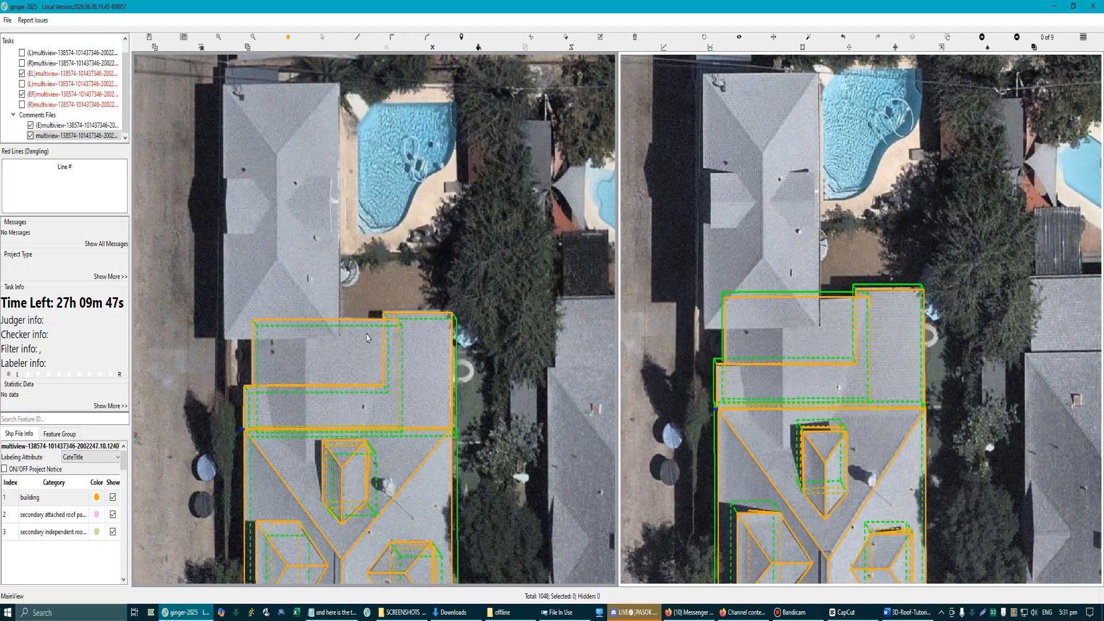
scroll(371, 337, "up", 7)
scroll(392, 339, "down", 9)
scroll(312, 398, "up", 2)
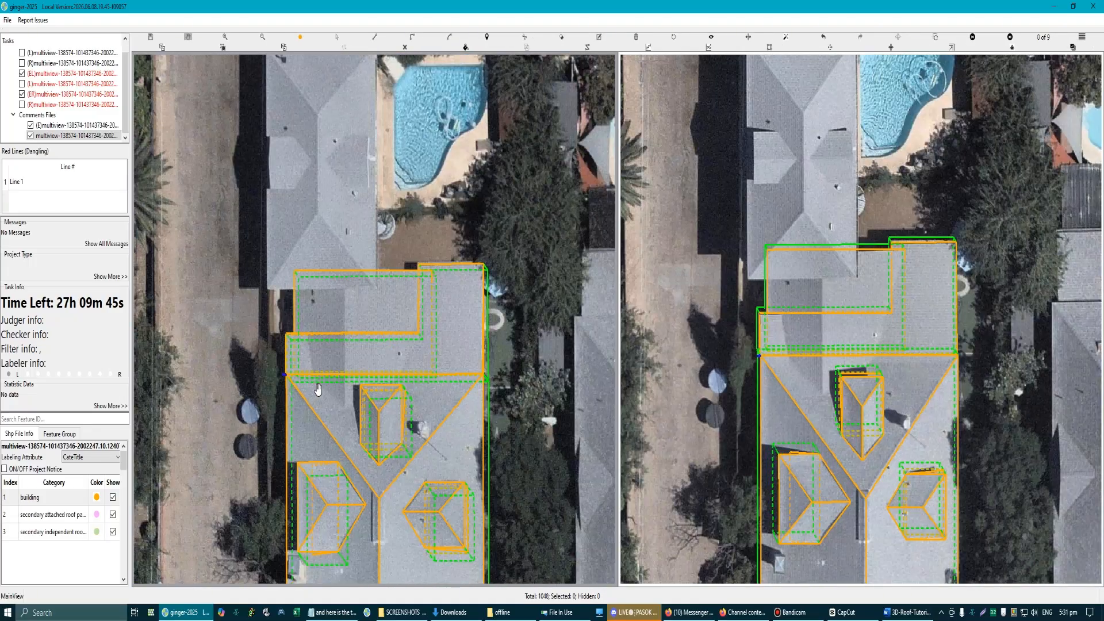
scroll(318, 390, "up", 2)
scroll(455, 263, "up", 2)
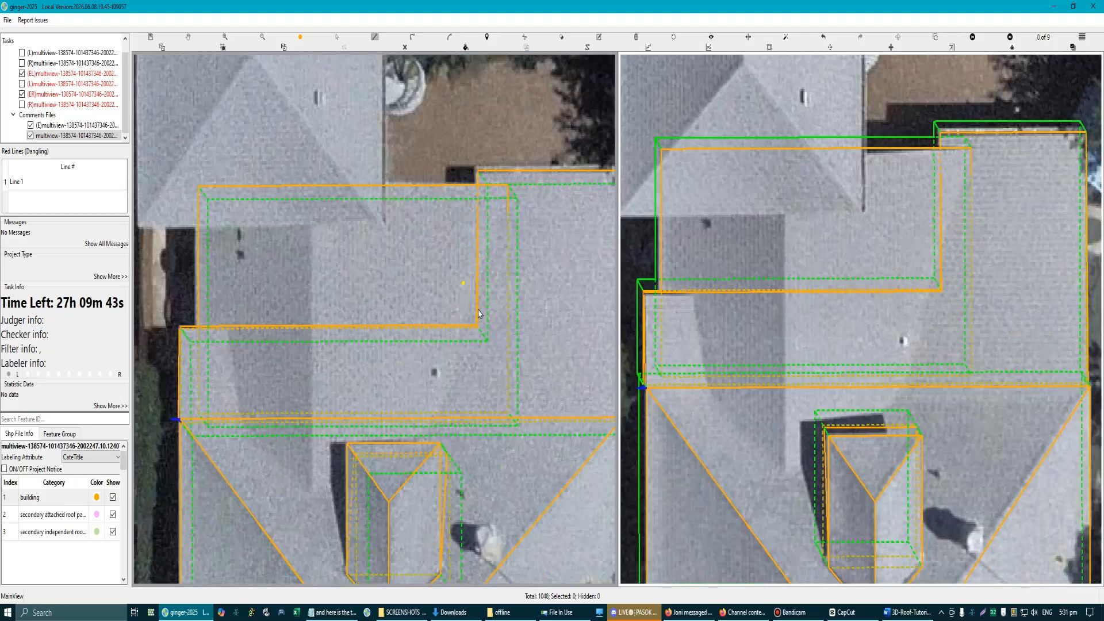
key("r")
key("r")
left_click(487, 320)
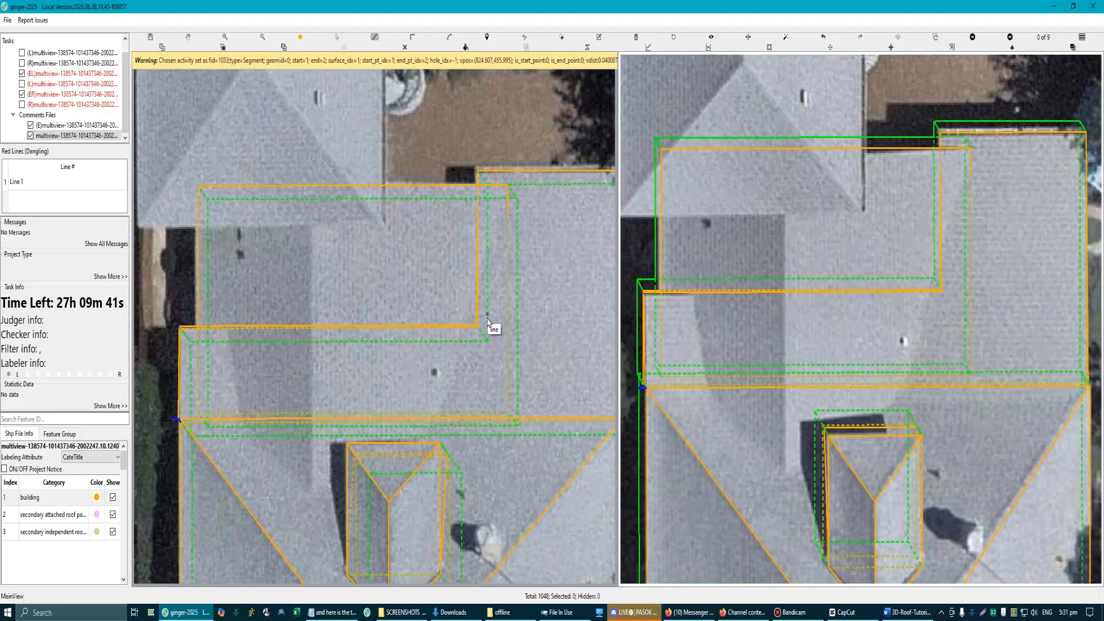
scroll(493, 320, "down", 5)
scroll(434, 335, "up", 6)
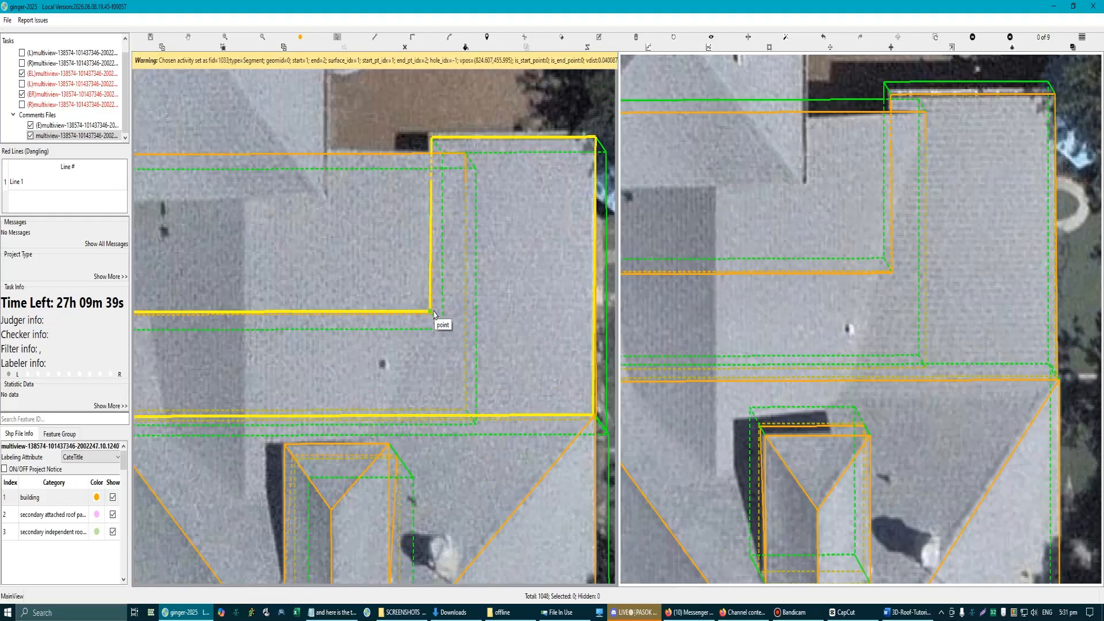
Step: Hide the overlapping rectangular section, including its roof and walls
left_click(418, 296)
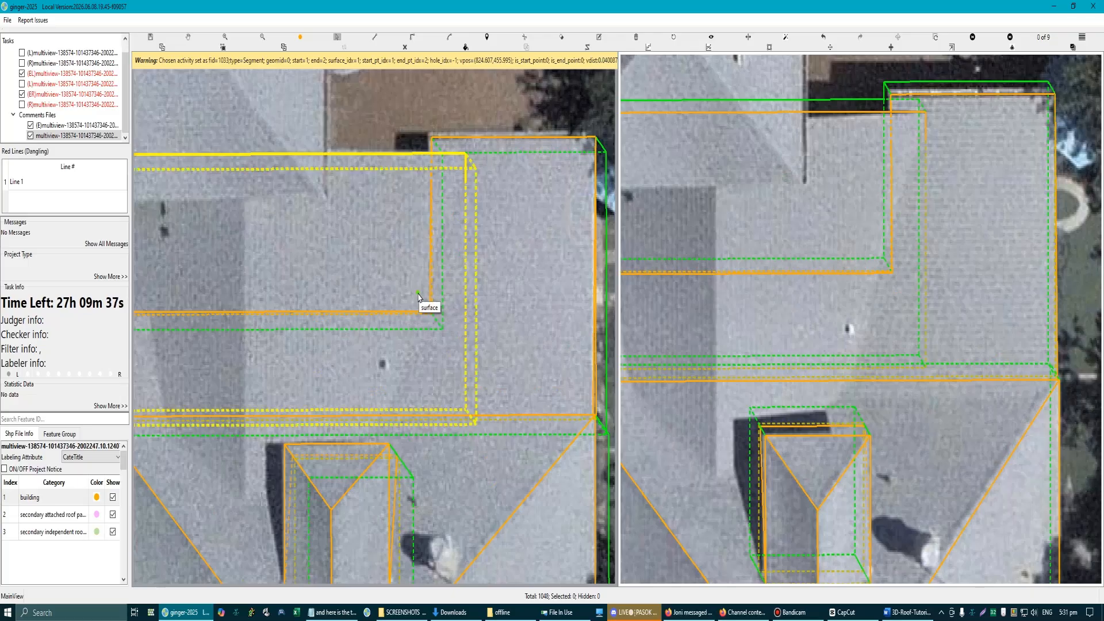
scroll(377, 308, "down", 3)
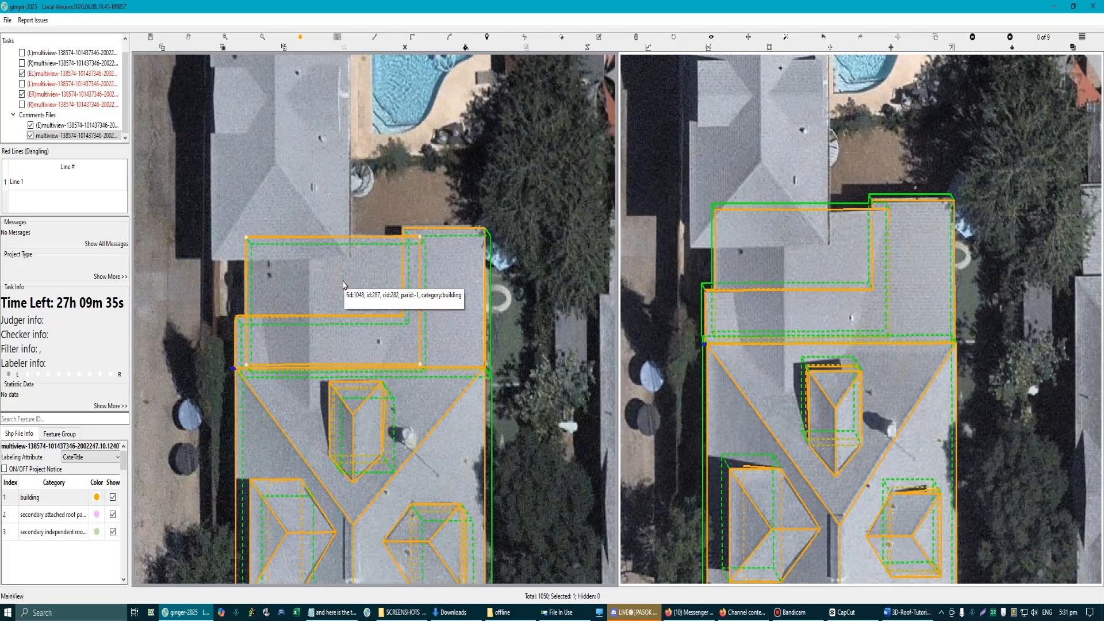
key("h")
Step: Inspect the inner corner of the L-shaped section in a rotated 3D view and remove that section's walls, keeping its roof outline
left_click(437, 342)
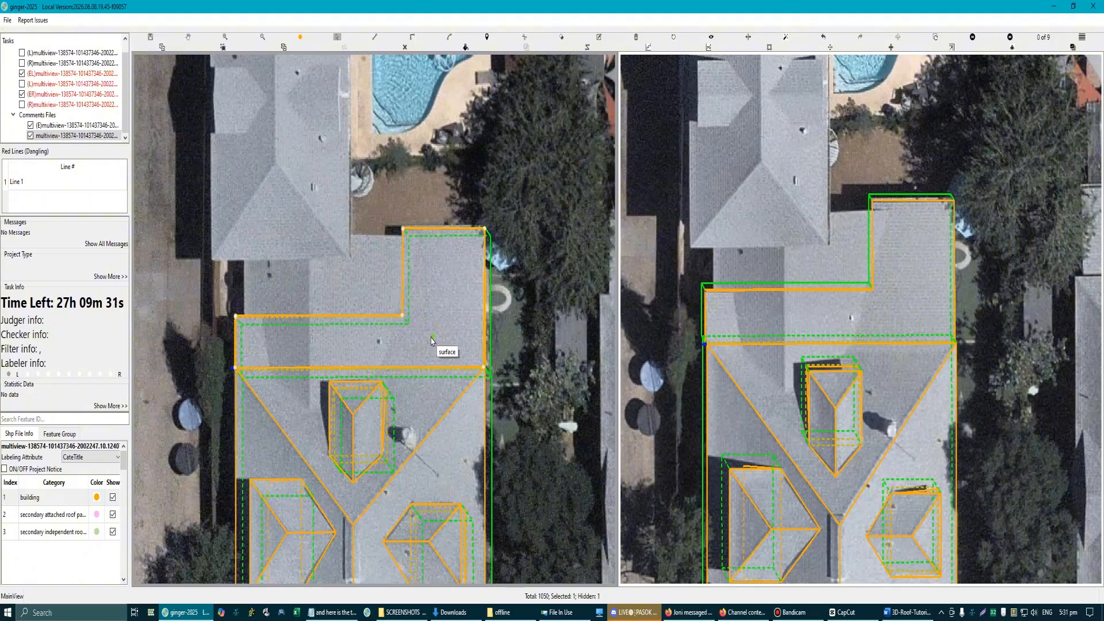
scroll(429, 331, "up", 3)
scroll(383, 322, "down", 3)
key("space")
left_click_drag(370, 311, 427, 318)
scroll(427, 318, "up", 1)
scroll(439, 328, "up", 2)
key("space")
left_click(441, 346)
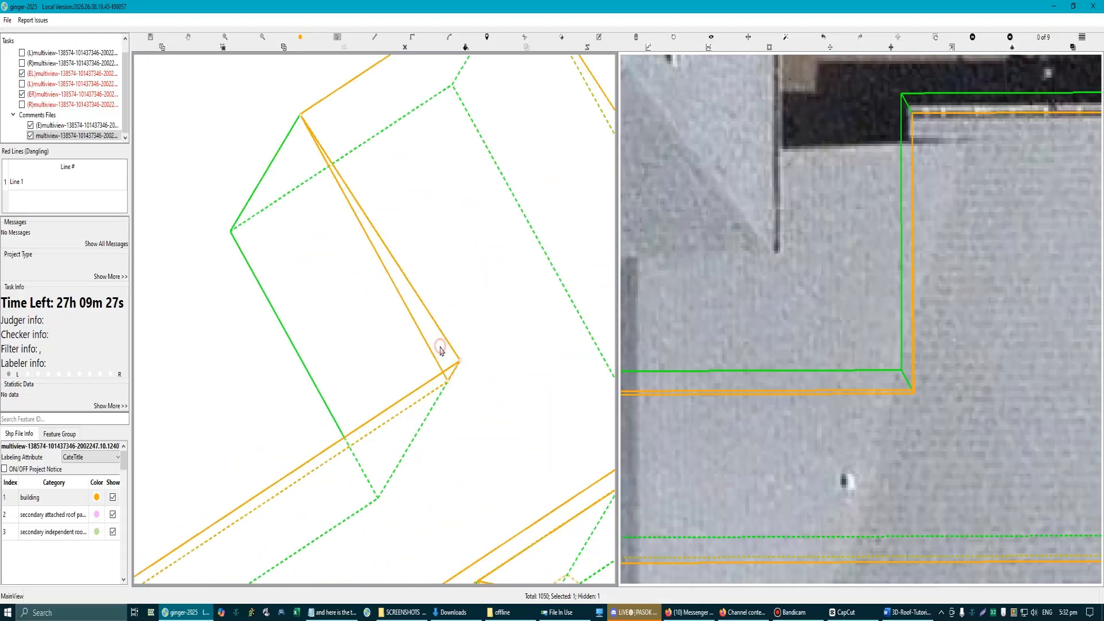
scroll(437, 405, "up", 1)
scroll(424, 387, "down", 4)
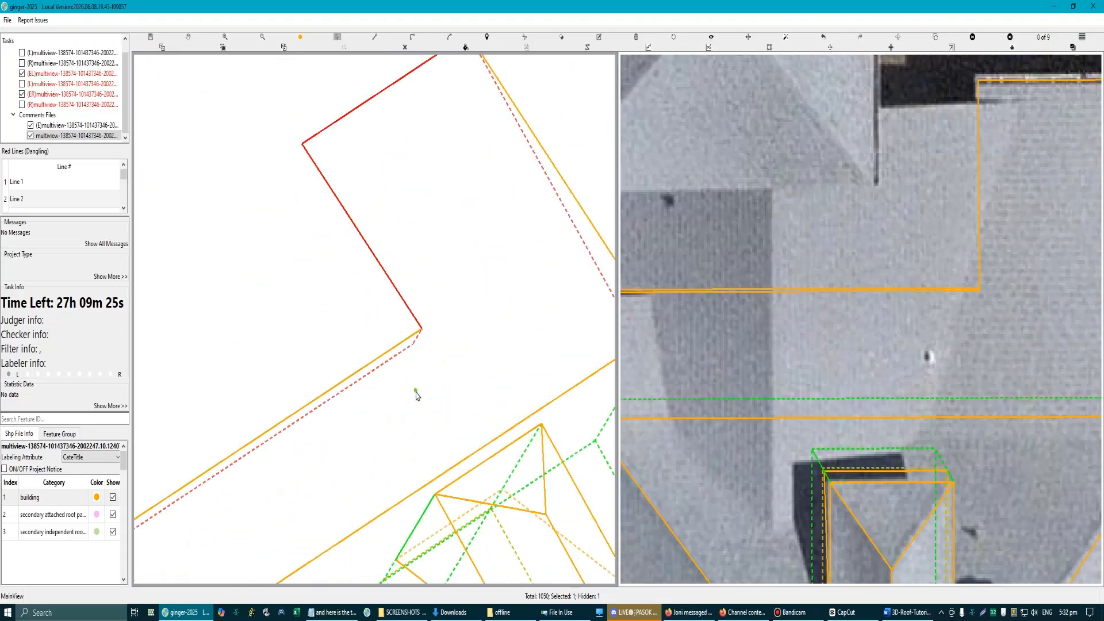
scroll(395, 321, "up", 1)
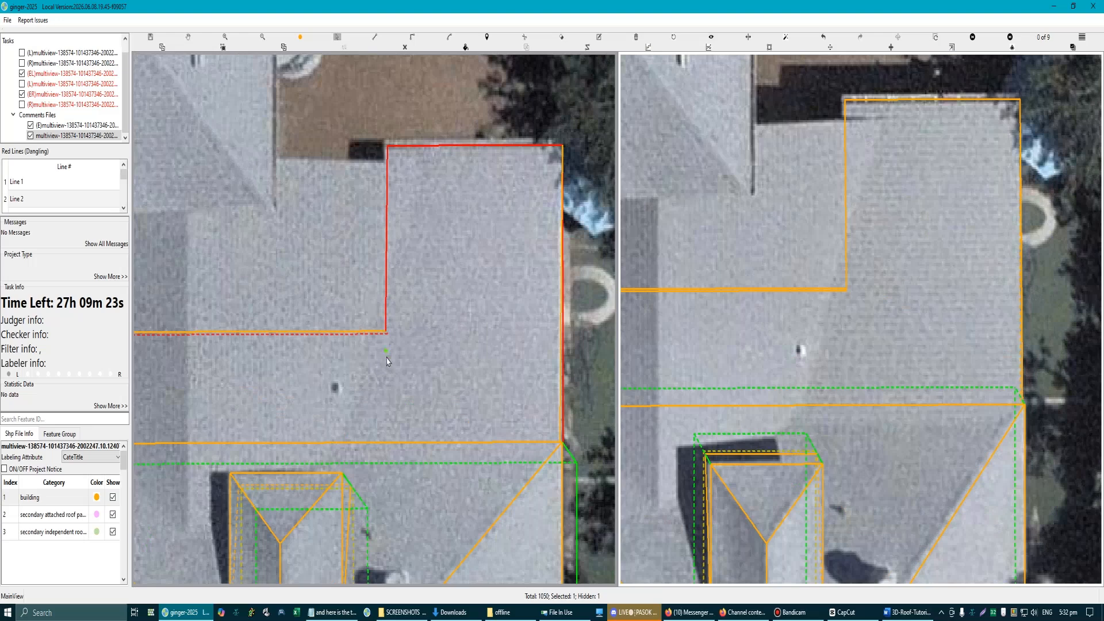
Step: Draw a right-angled line around the inner corner of the L-shaped roof, joining its two inner edges in a small step
left_click(386, 280)
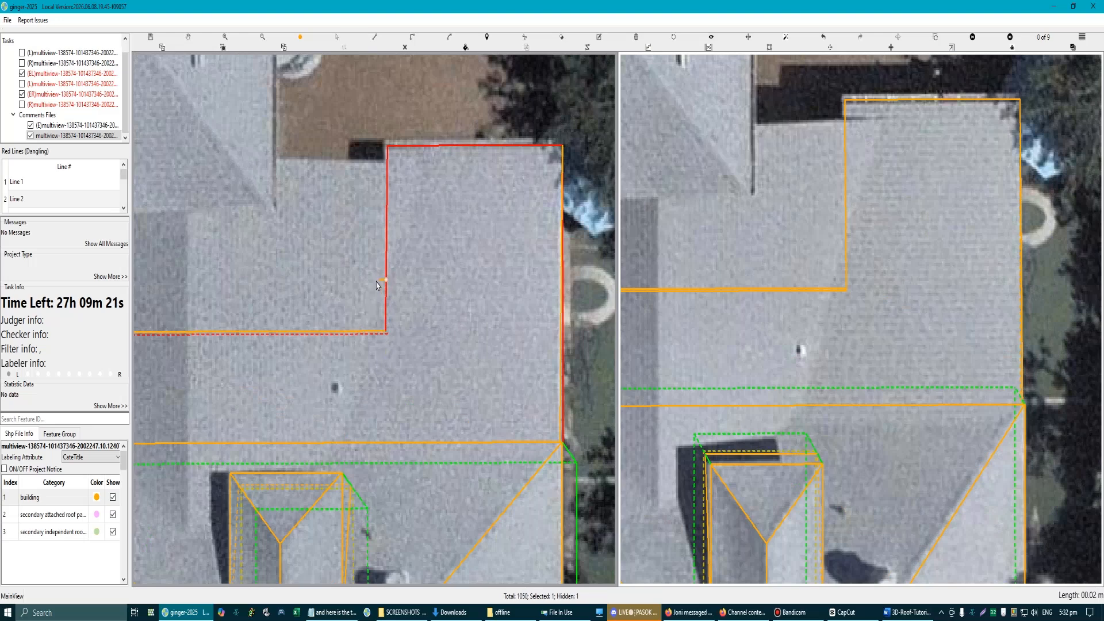
left_click(362, 328)
right_click(362, 329)
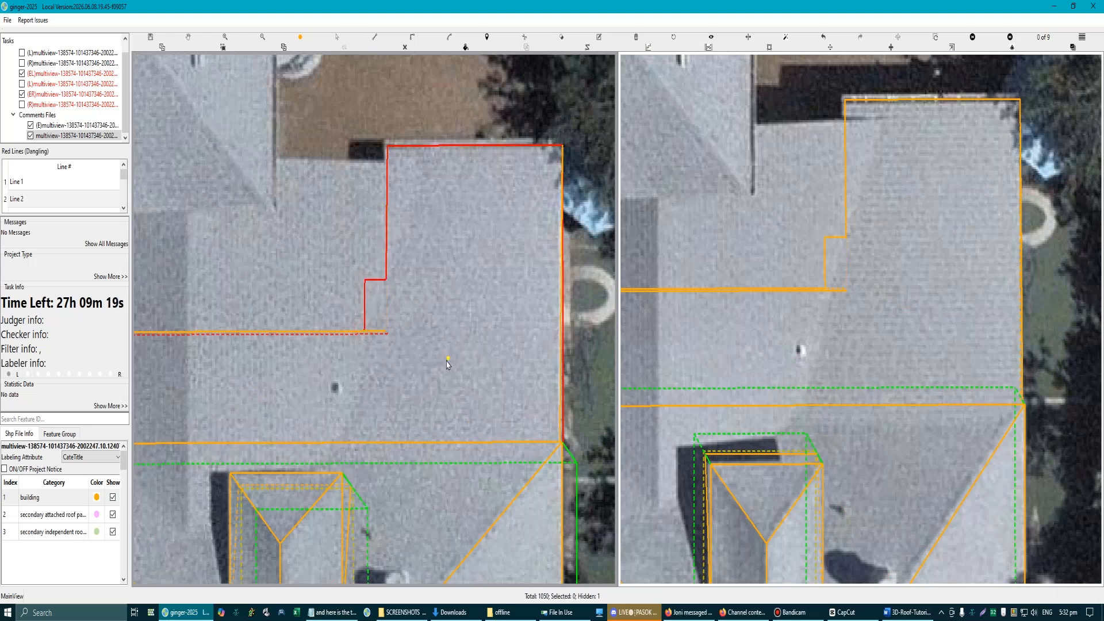
Step: Undo the right-angled line drawn around the inner corner of the L-shaped roof
scroll(407, 343, "down", 1)
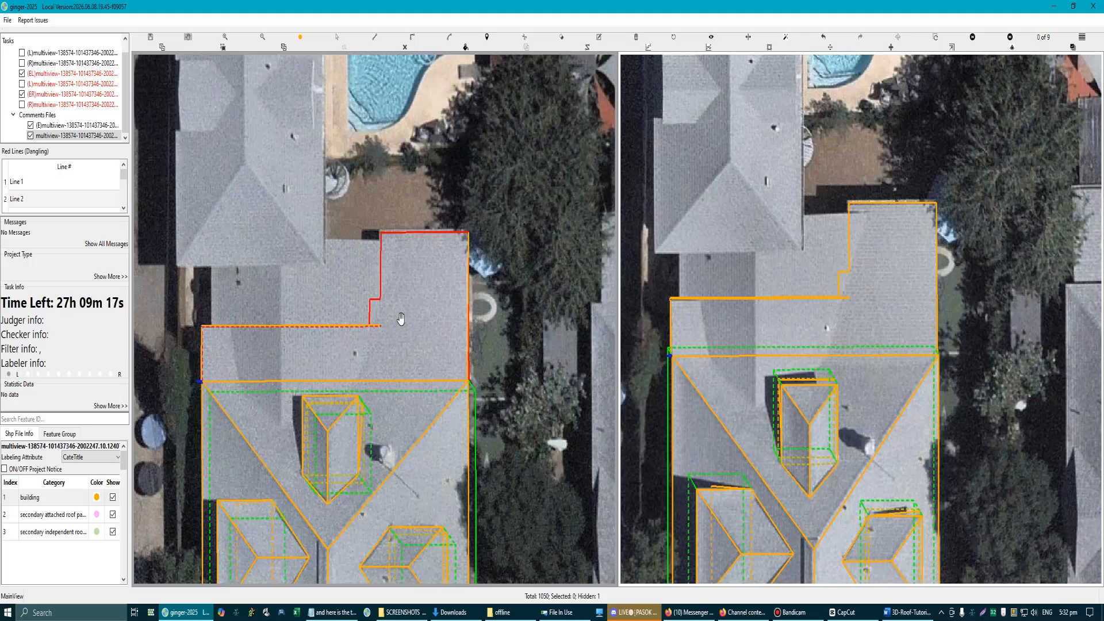
key("f")
scroll(390, 303, "up", 1)
key("f")
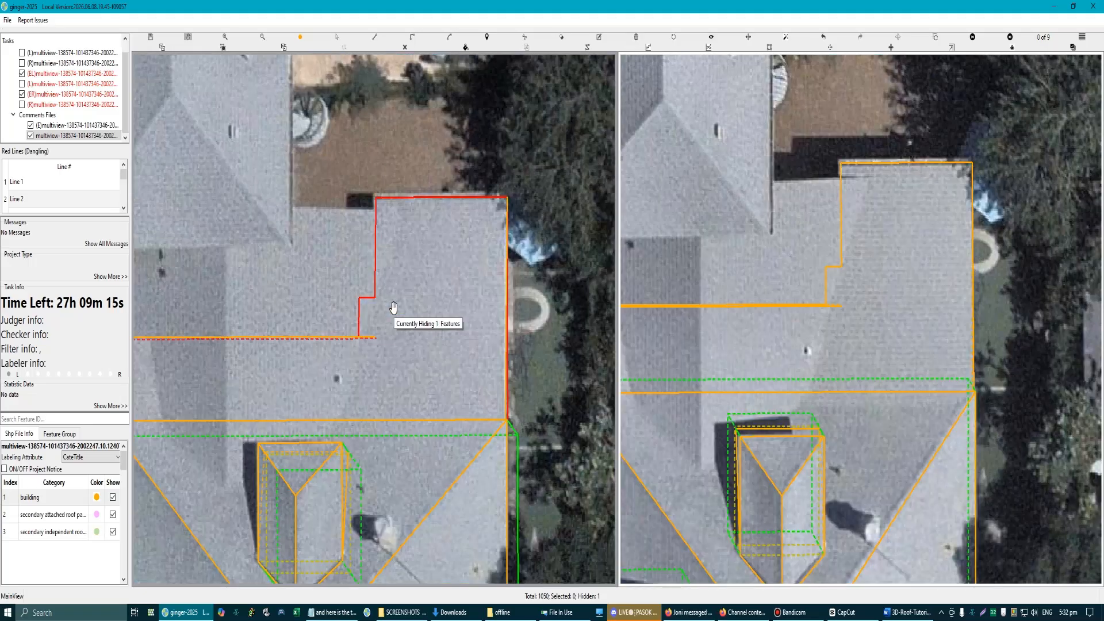
key("ctrl+z")
scroll(385, 306, "down", 1)
scroll(386, 312, "up", 1)
mouse_move(386, 312)
left_mouse_down()
mouse_move(422, 290)
mouse_move(365, 301)
mouse_move(390, 305)
left_mouse_up()
scroll(377, 319, "down", 1)
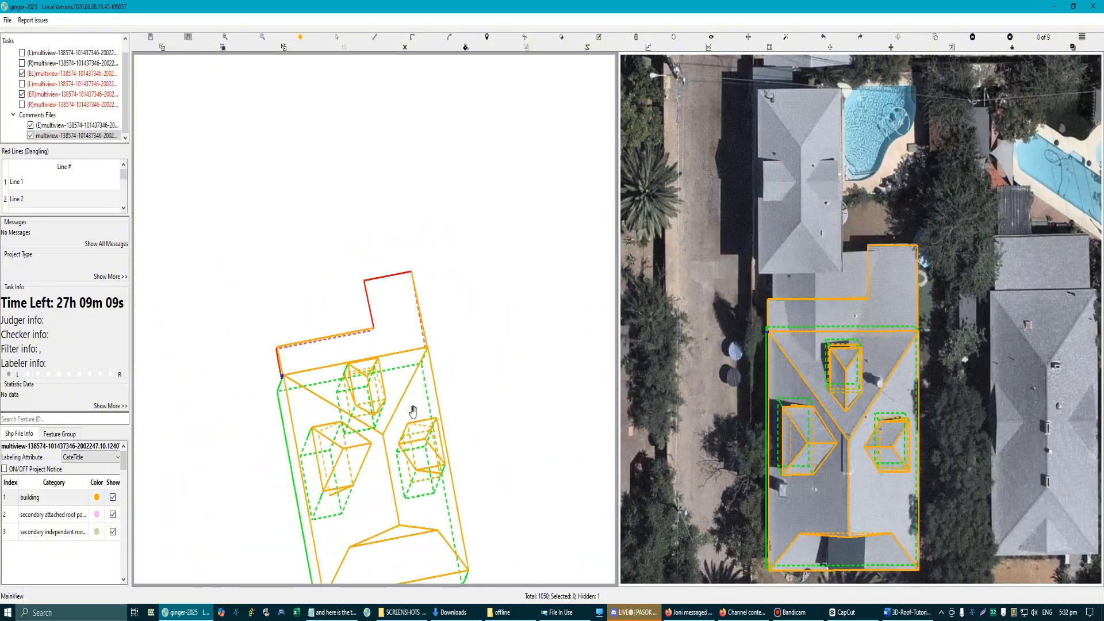
Step: Unhide the rectangular section and undo the removal of the L-shaped section's walls
key("Escape")
key("h")
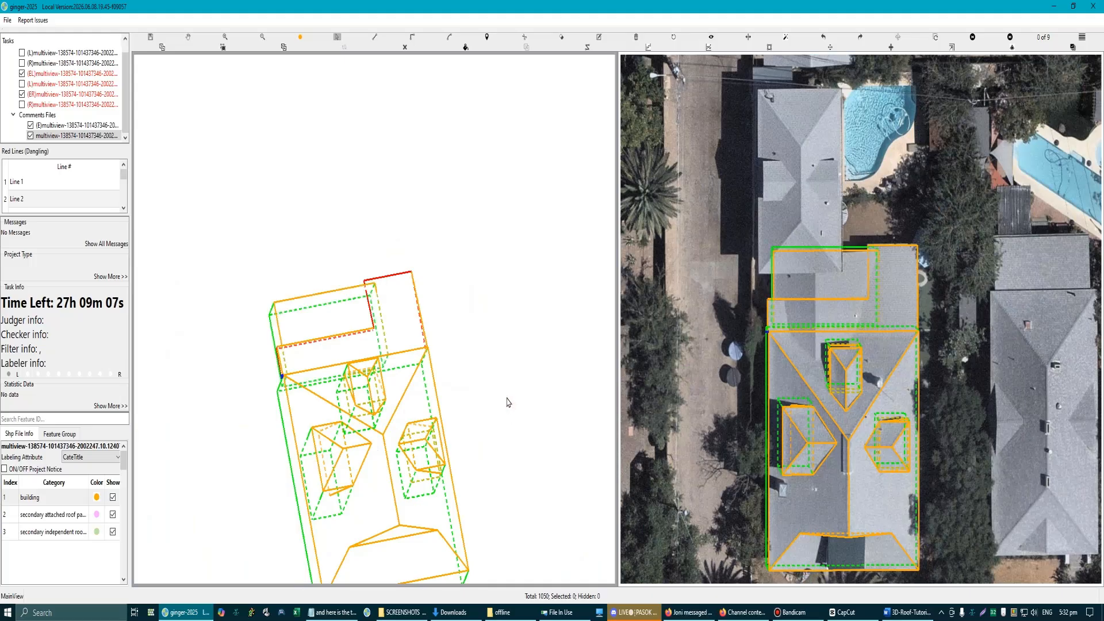
scroll(399, 350, "up", 1)
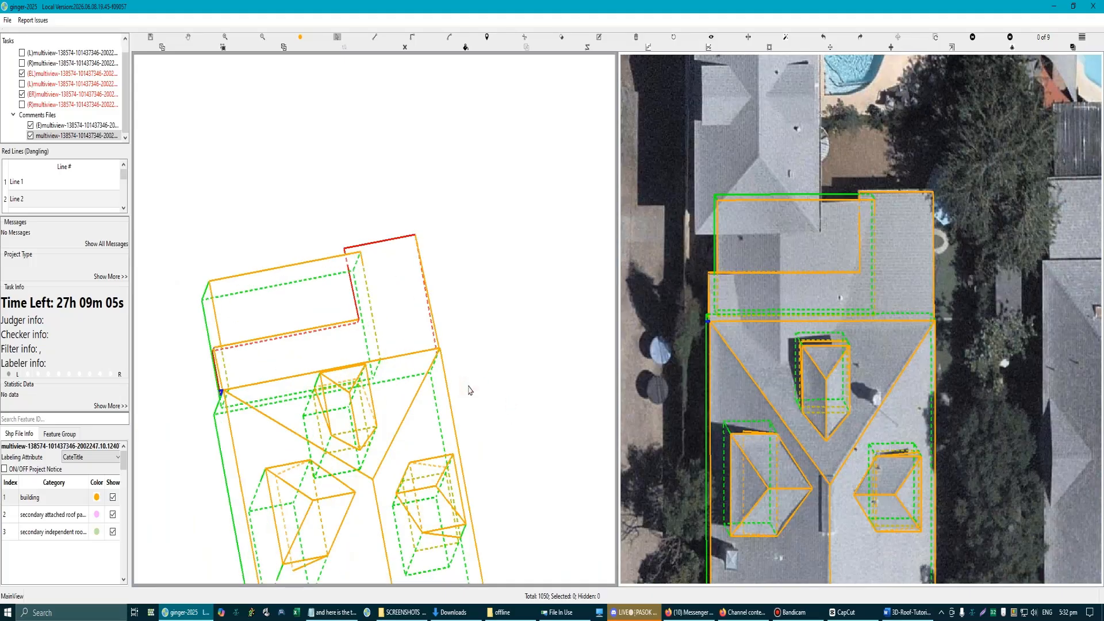
key("ctrl+z")
scroll(325, 321, "up", 2)
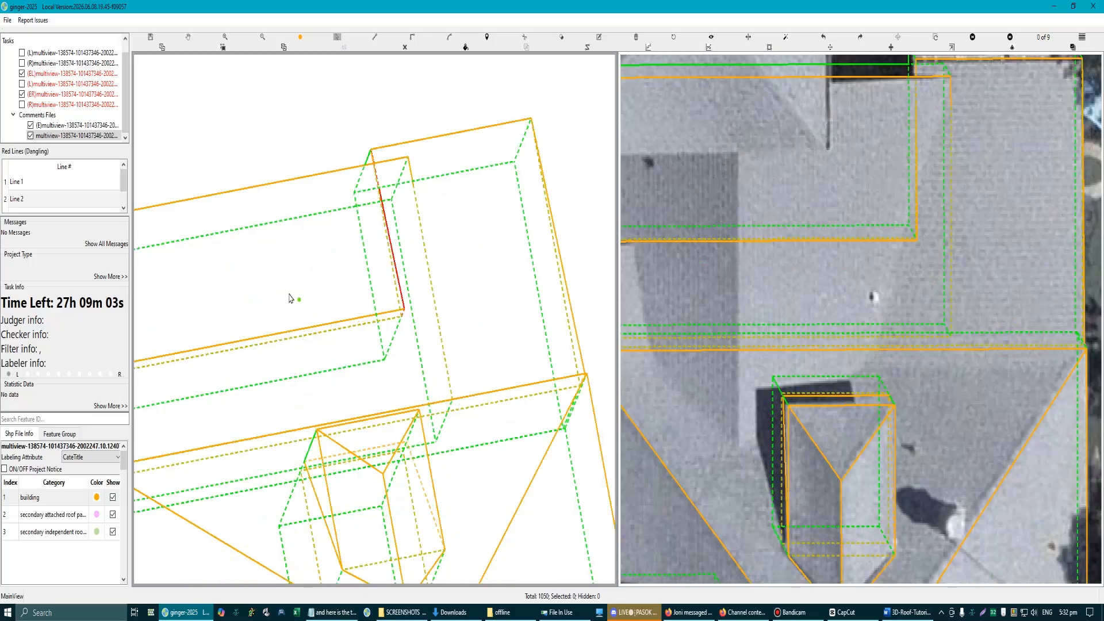
Step: Hide the rectangular section that overlaps the L-shaped roof
scroll(280, 280, "down", 2)
left_click(259, 294)
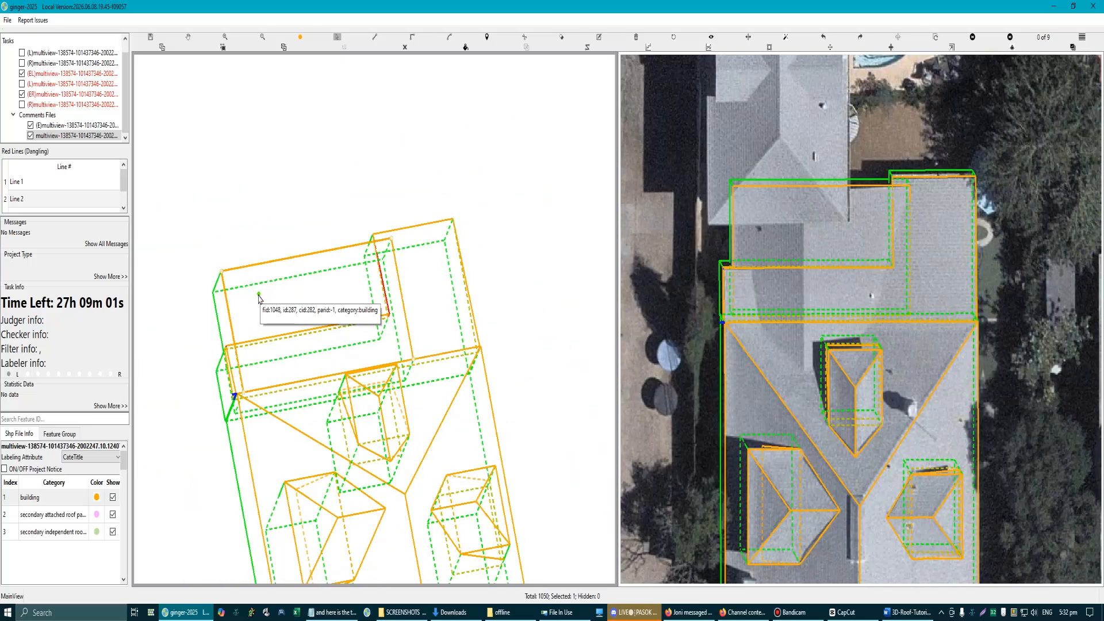
scroll(368, 292, "up", 2)
scroll(409, 355, "up", 3)
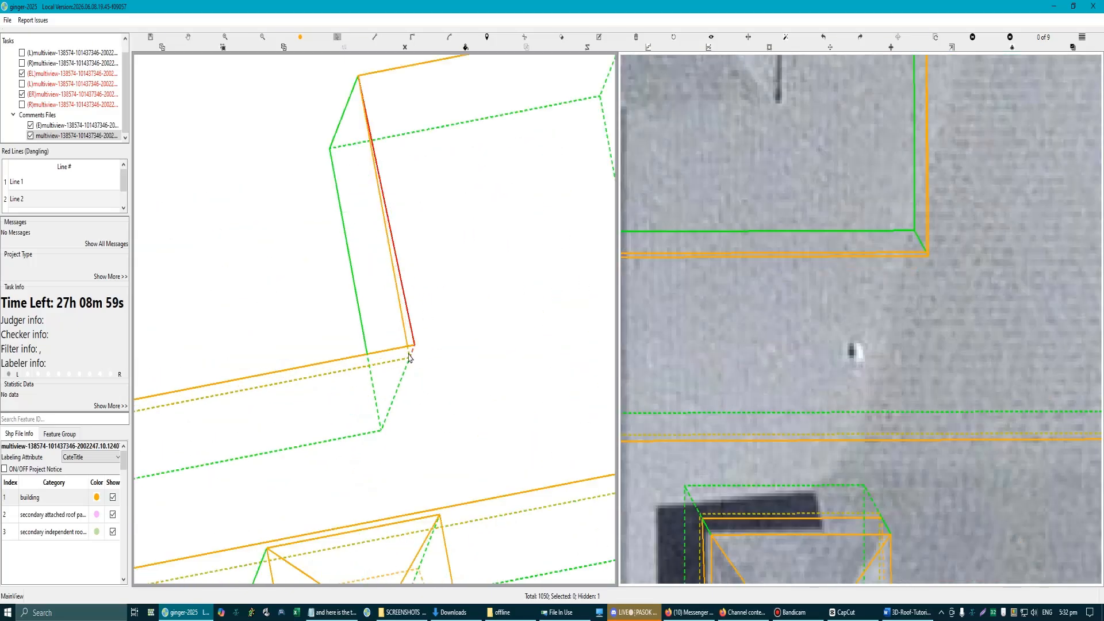
Step: Examine the two closely spaced roof outlines of the L-shaped section at their inner corner
left_click(415, 311)
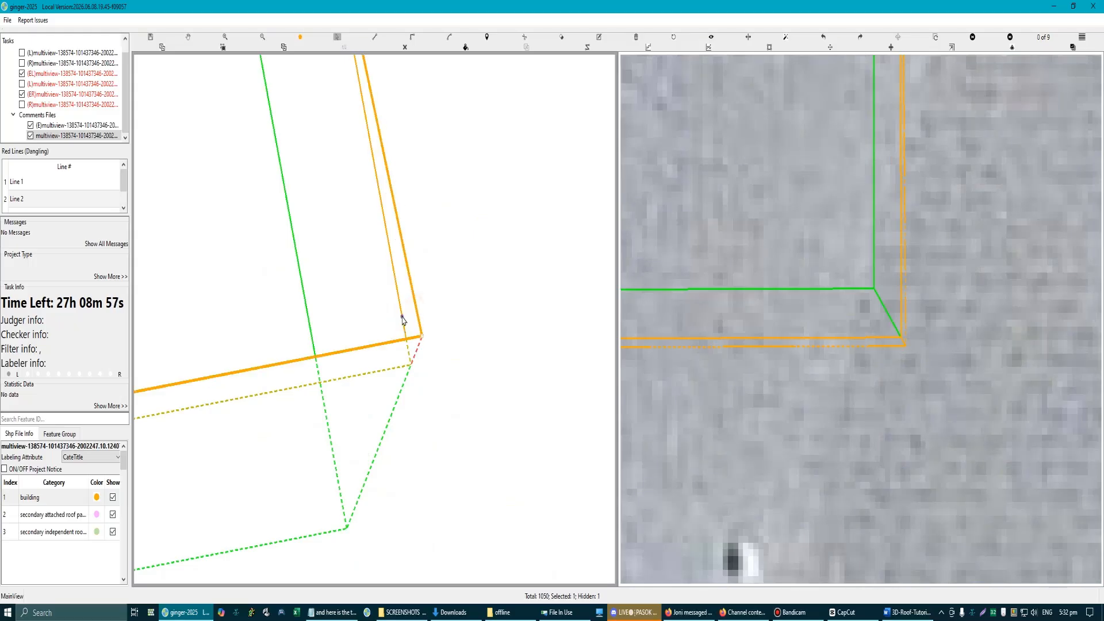
left_click(402, 320)
scroll(396, 339, "down", 3)
scroll(385, 318, "up", 3)
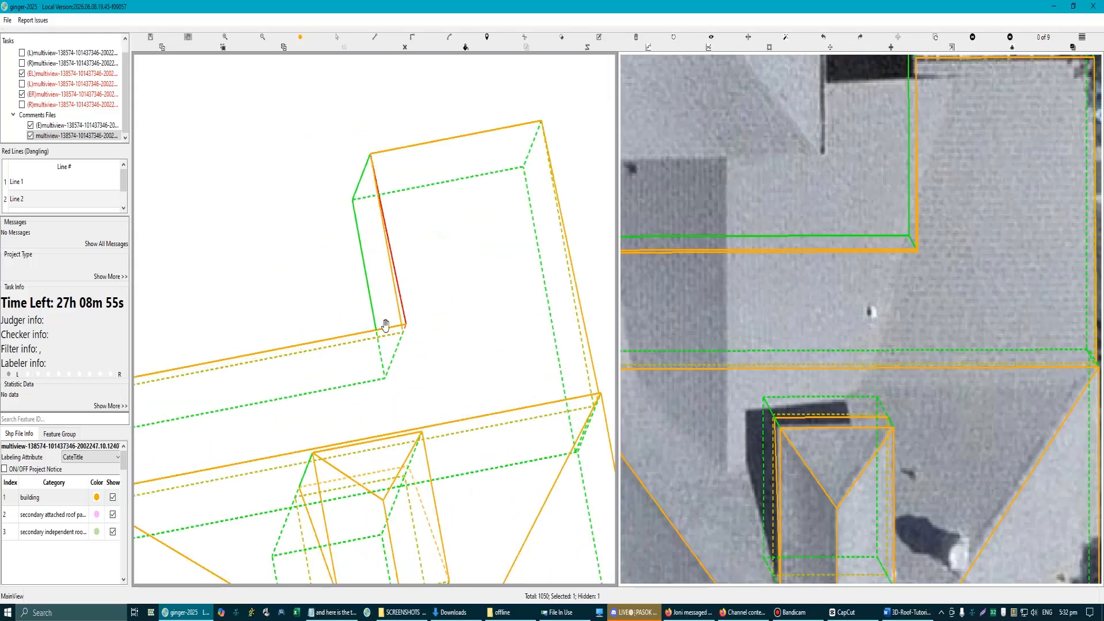
scroll(409, 305, "up", 3)
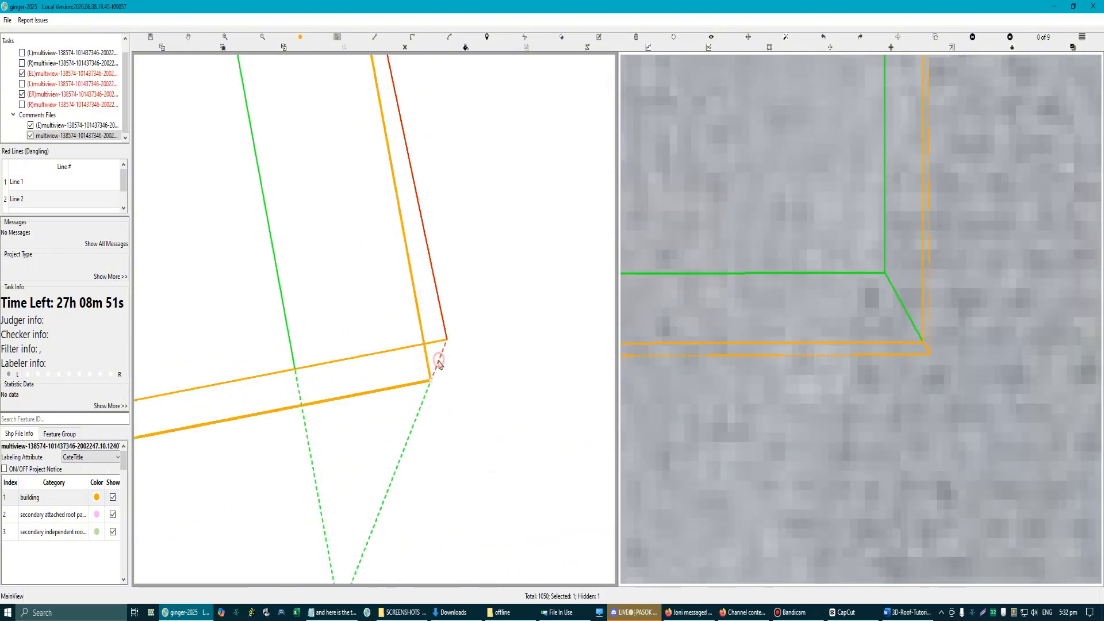
scroll(418, 371, "down", 3)
scroll(333, 362, "up", 3)
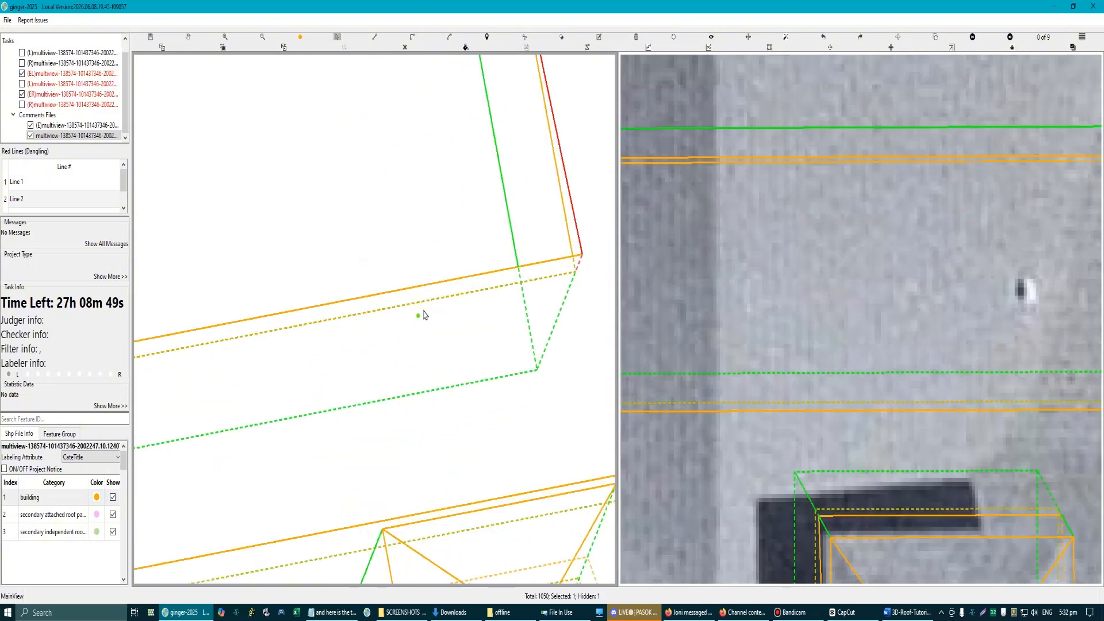
Step: Try to delete the L-shaped section's walls while keeping its roof outline, and undo the removal
left_click(430, 299)
key("Delete")
scroll(455, 362, "down", 1)
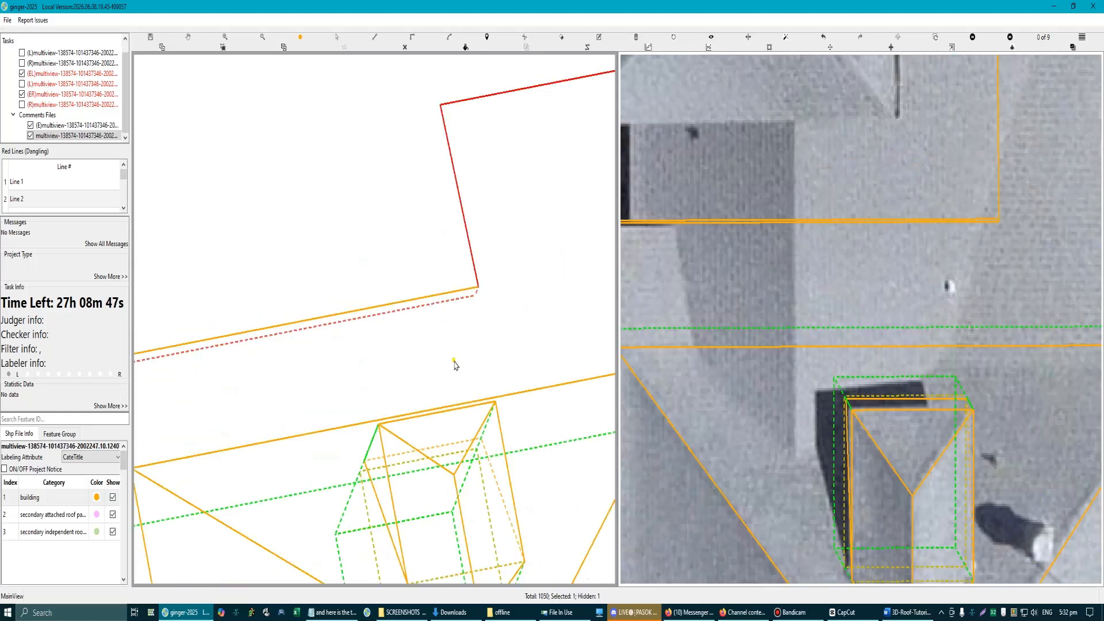
key("ctrl+z")
Step: Delete the narrow face between the two roof outlines along the long inner edge of the L-shaped section
scroll(468, 379, "down", 3)
key("space")
scroll(416, 317, "up", 1)
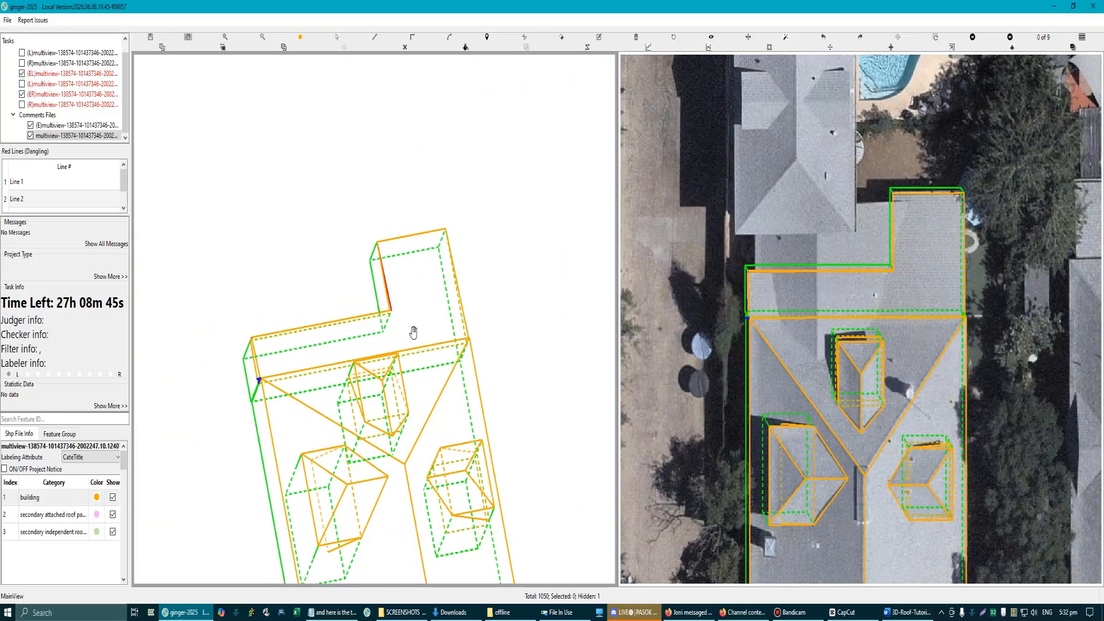
left_click_drag(365, 347, 425, 378)
scroll(336, 306, "up", 3)
key("space")
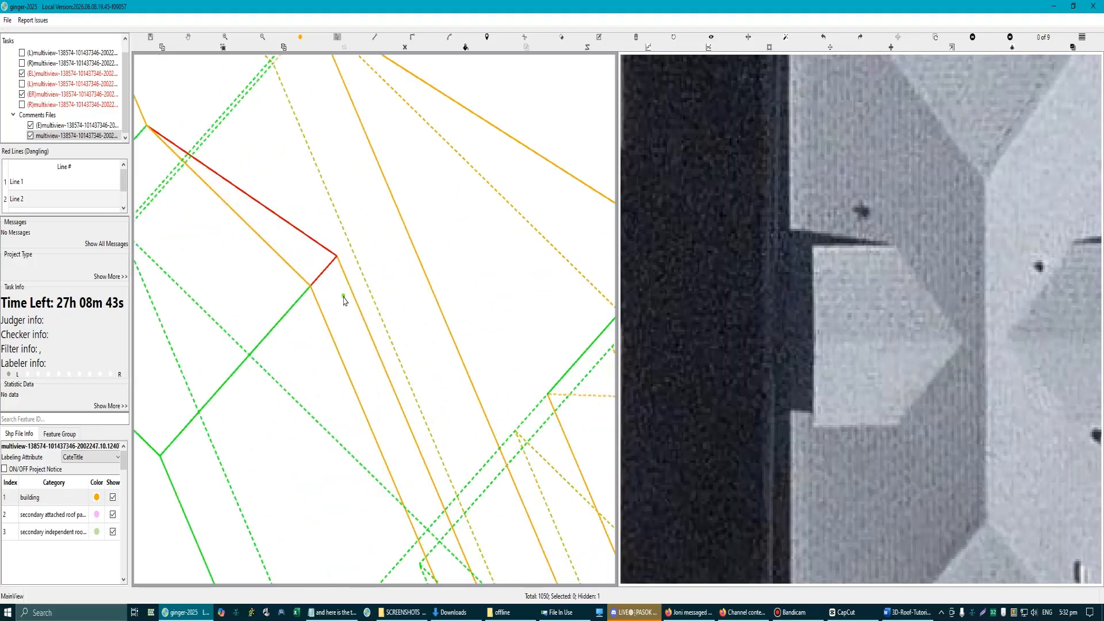
key("Delete")
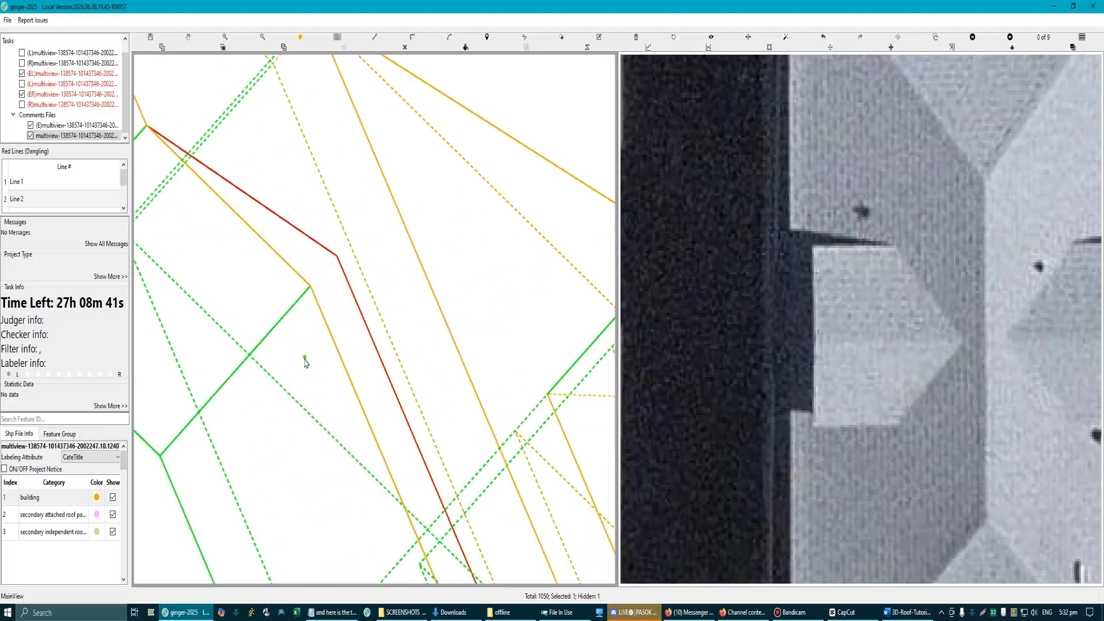
Step: Draw a replacement narrow face between the outlines along the long inner edge, stopping short of the inner corner
scroll(305, 362, "down", 1)
key("space")
left_click_drag(321, 365, 282, 248)
key("space")
key("l")
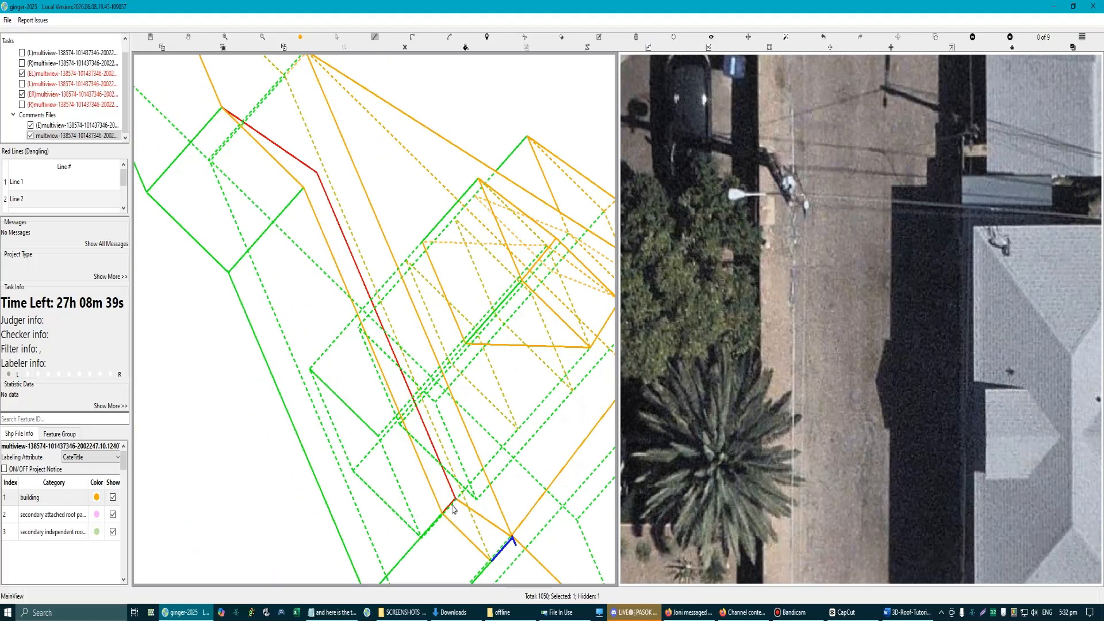
left_click(452, 502)
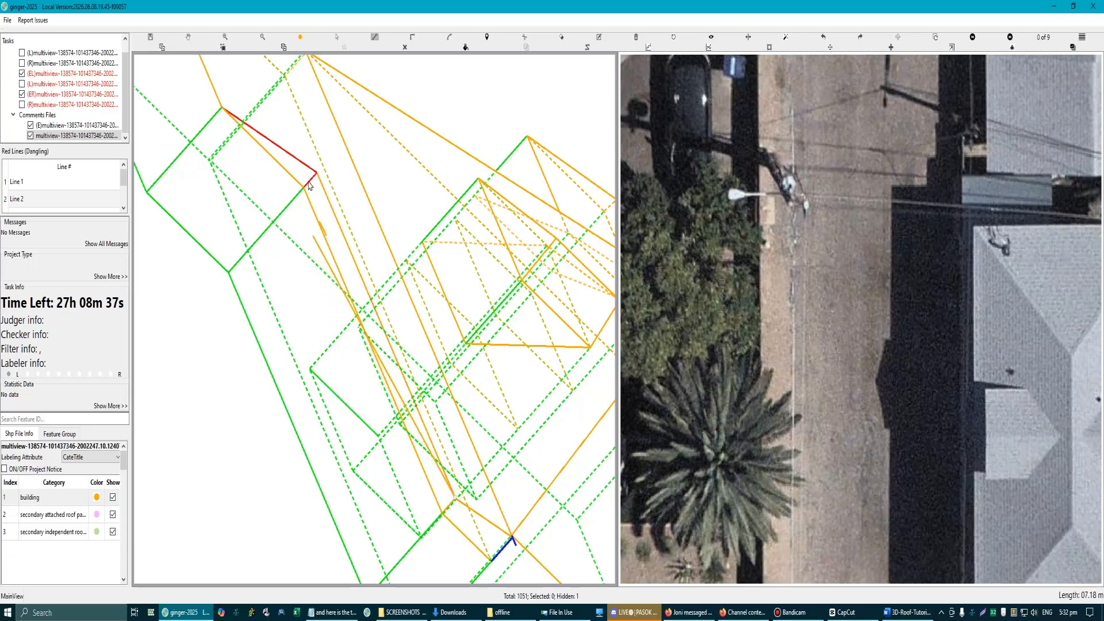
scroll(310, 185, "up", 3)
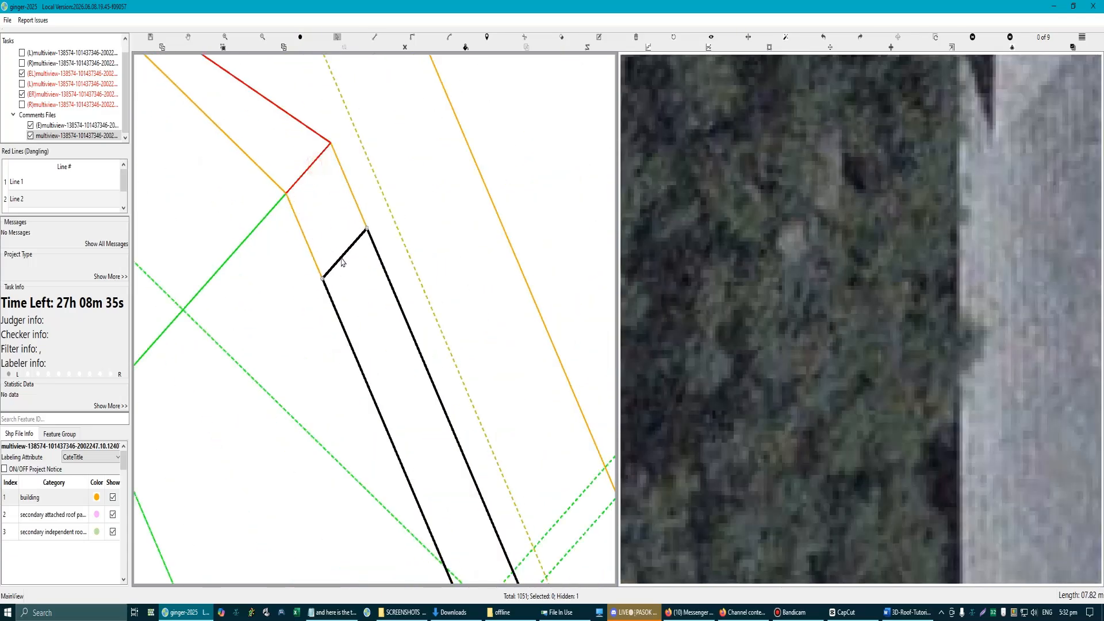
Step: Draw a narrow face between the two roof outlines along the shorter inner edge, up to the inner corner
scroll(302, 236, "down", 3)
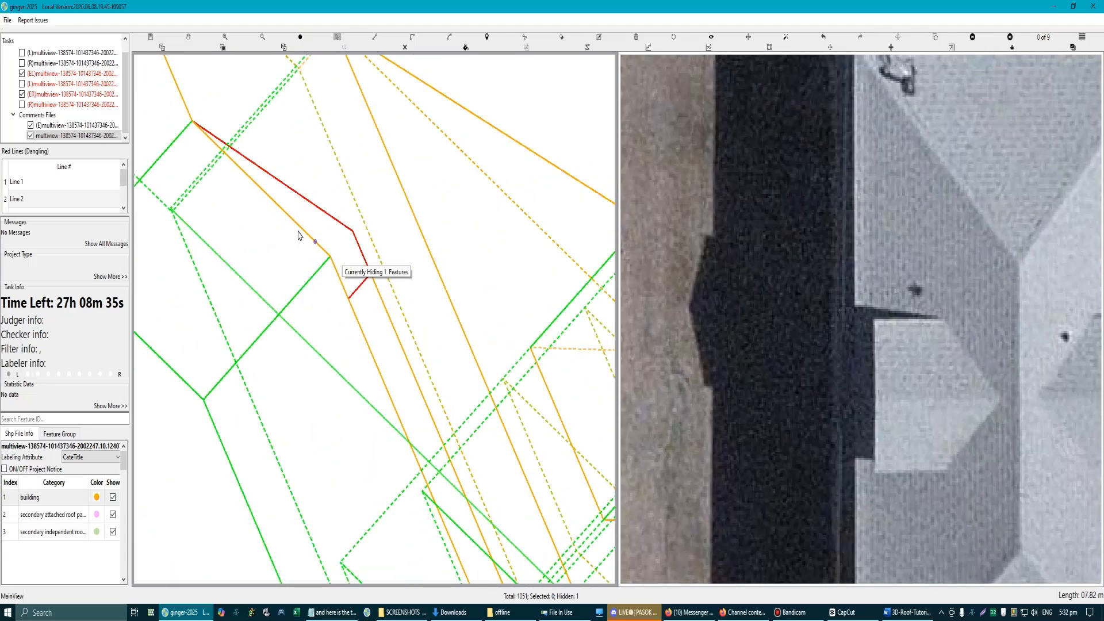
left_click(195, 123)
left_click(352, 231)
left_click(331, 257)
right_click(335, 239)
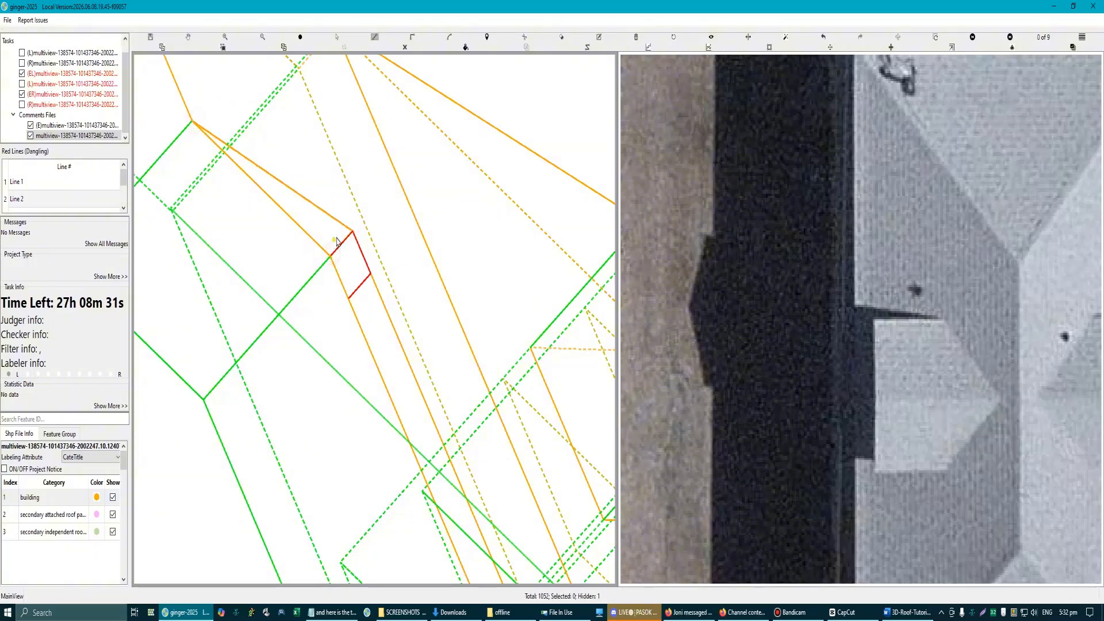
Step: Shorten both narrow faces by pulling their ends further back from the inner corner of the L-shaped section
scroll(334, 239, "up", 3)
key("Escape")
left_click_drag(354, 245, 296, 232)
scroll(299, 274, "down", 3)
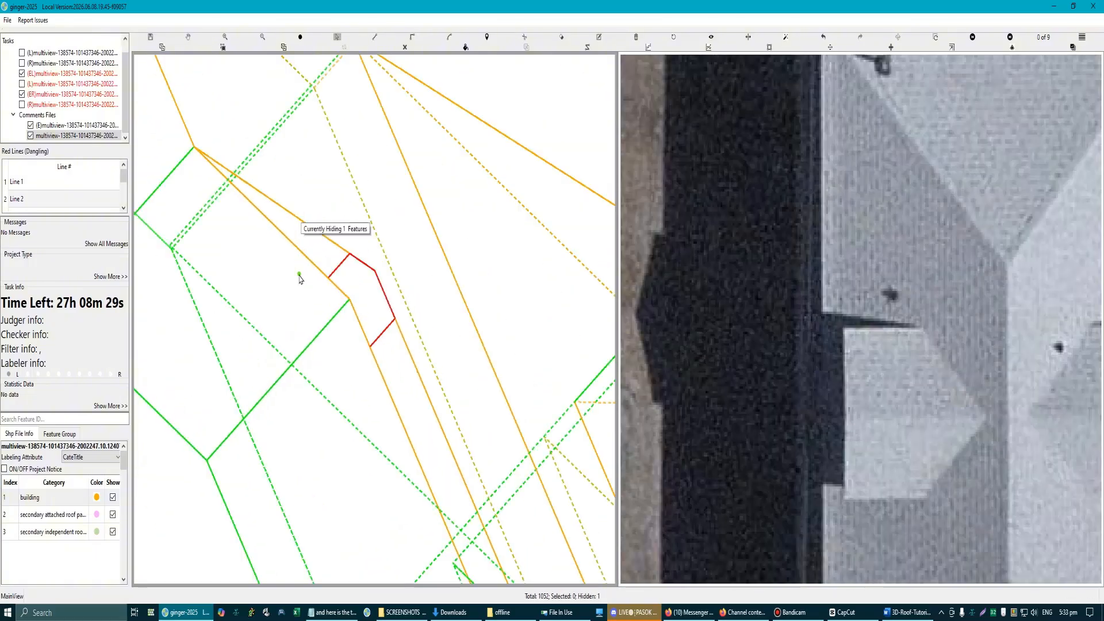
scroll(325, 259, "up", 1)
left_click_drag(350, 262, 237, 179)
scroll(340, 372, "down", 1)
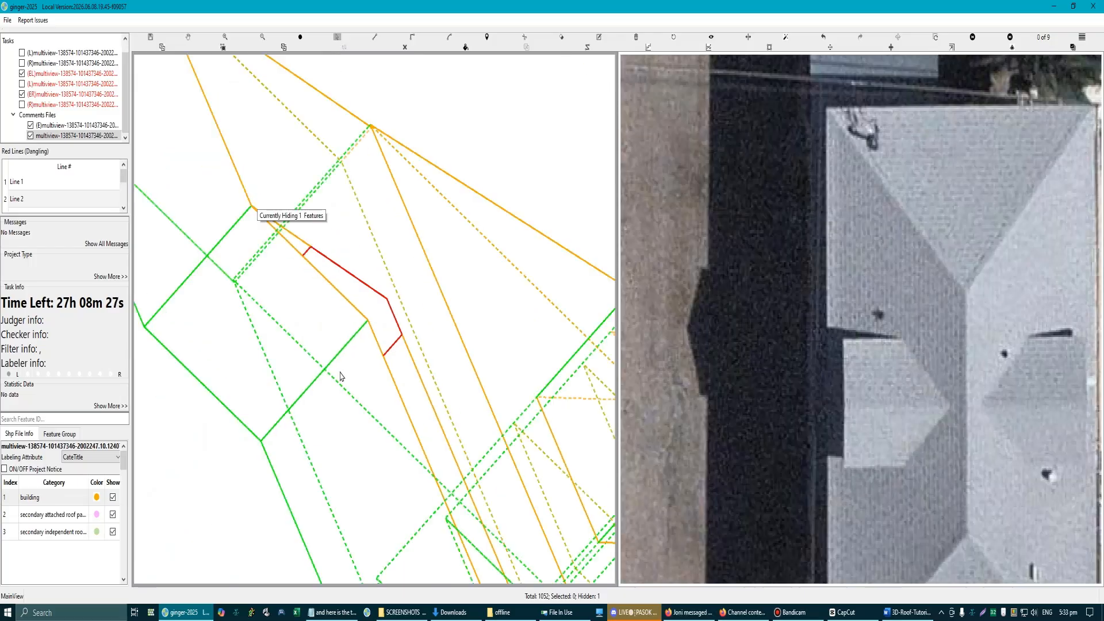
left_click_drag(394, 344, 424, 435)
scroll(372, 416, "down", 1)
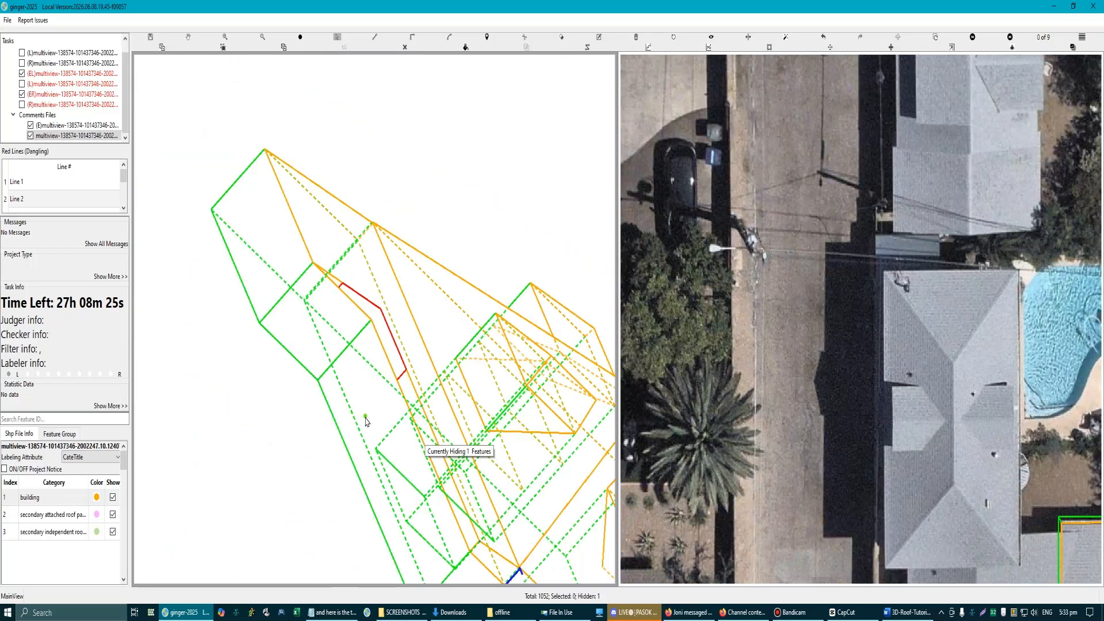
Step: Compare the L-shaped section's outline with the aerial images while all other labels are hidden, and show the labels again
key("space")
scroll(351, 322, "up", 1)
scroll(507, 314, "down", 2)
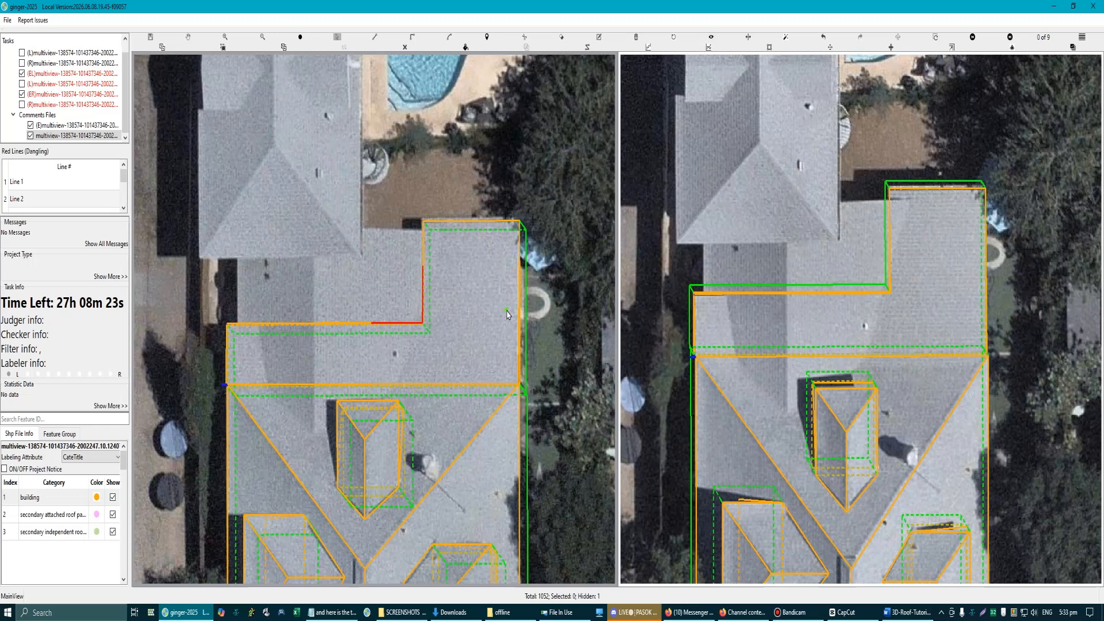
left_click(482, 326)
scroll(420, 297, "up", 1)
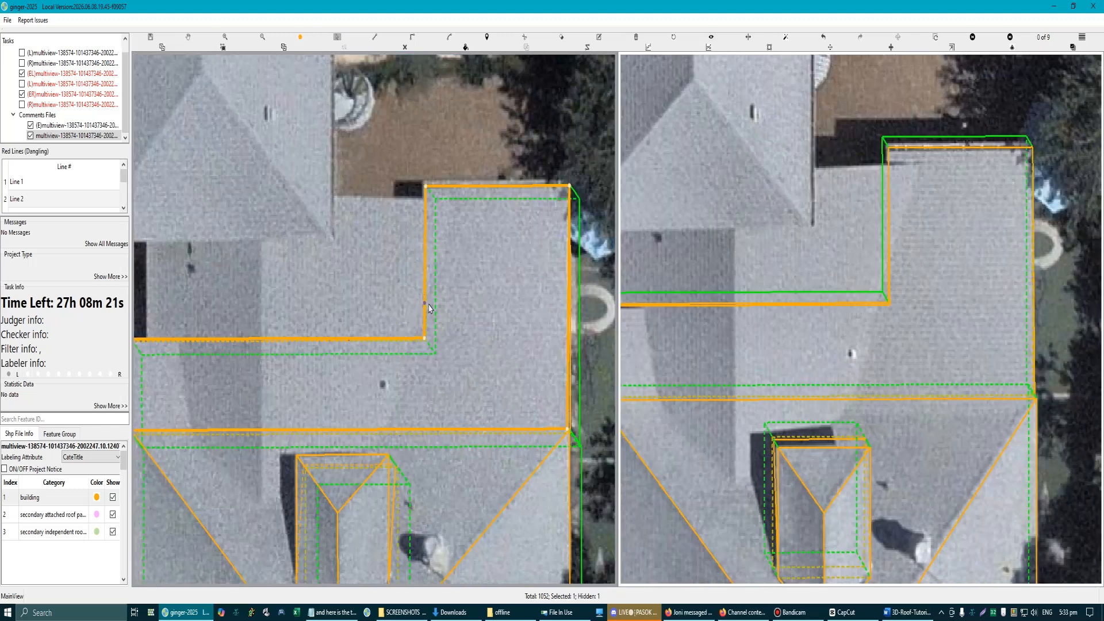
key("r")
key("r")
scroll(430, 372, "down", 1)
key("r")
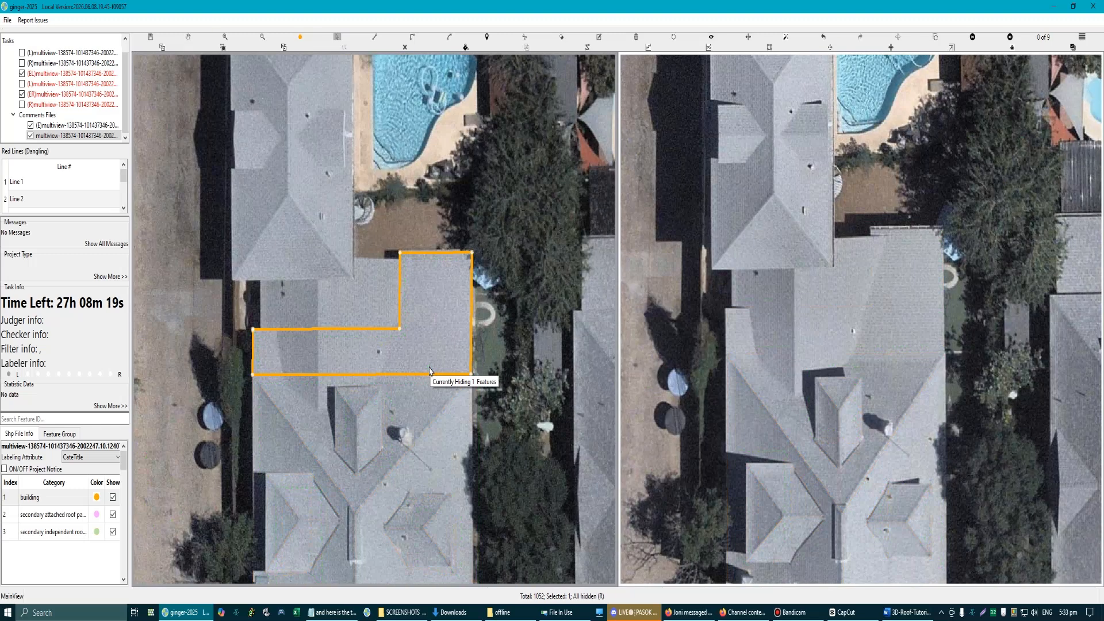
scroll(408, 258, "up", 1)
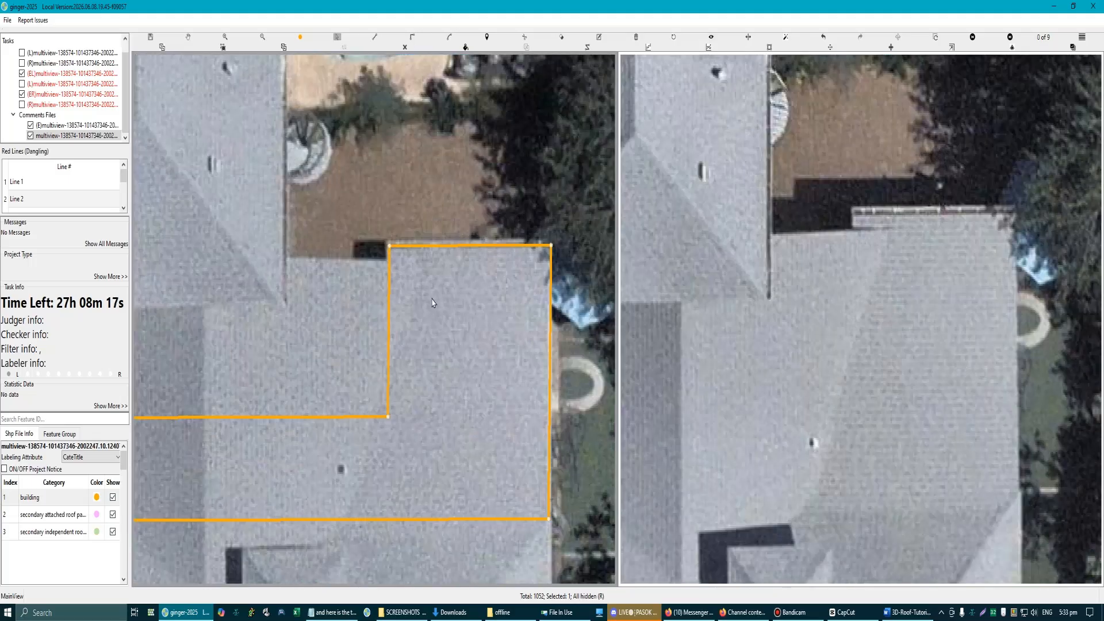
scroll(401, 401, "up", 1)
scroll(395, 398, "down", 1)
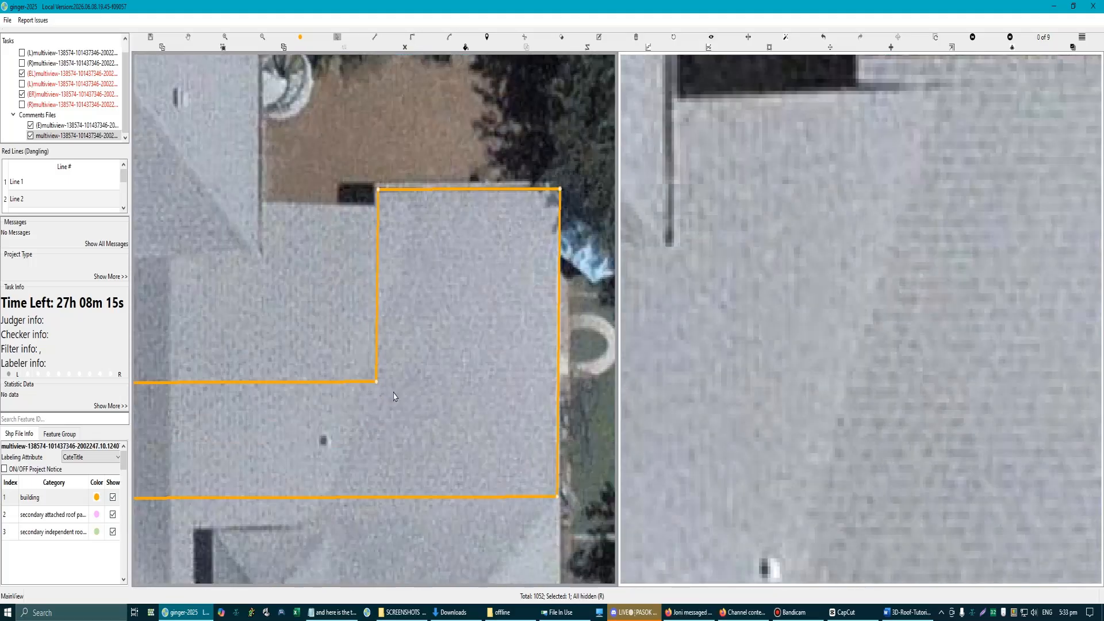
left_click(398, 388)
key("r")
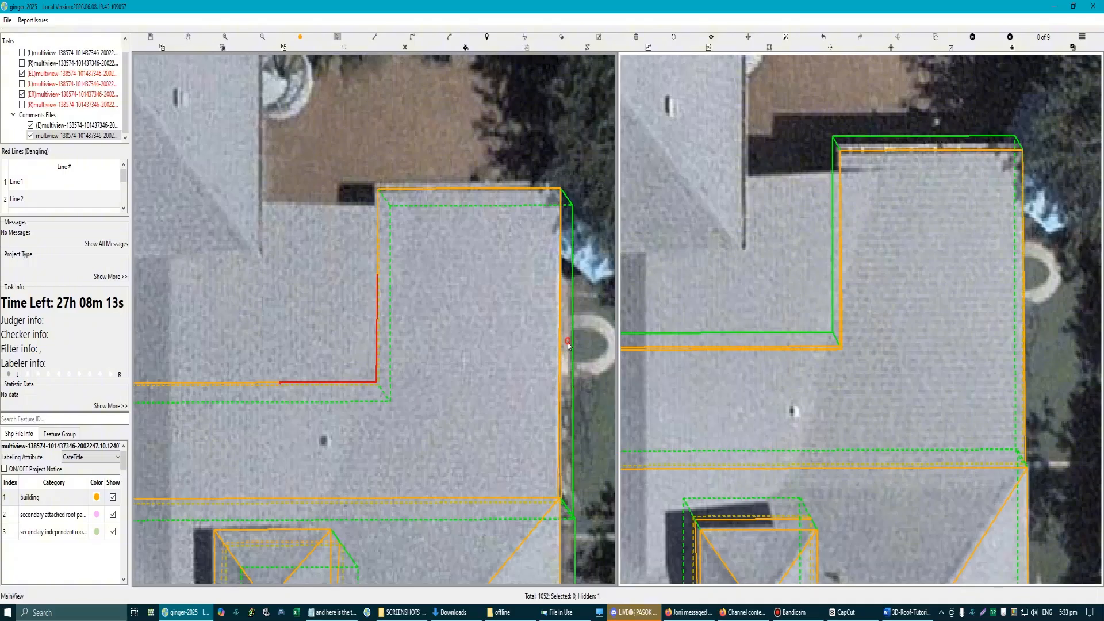
Step: Add one vertex to each of the L-shaped section's two inner edges, close to the inner corner
left_click(561, 355)
scroll(379, 360, "up", 2)
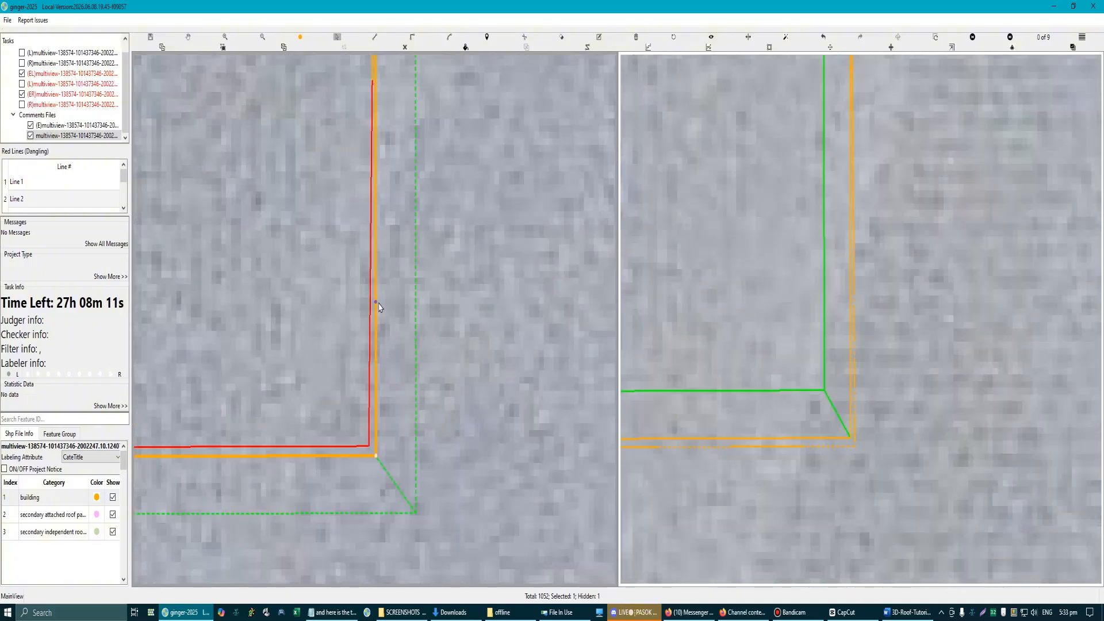
scroll(375, 322, "down", 3)
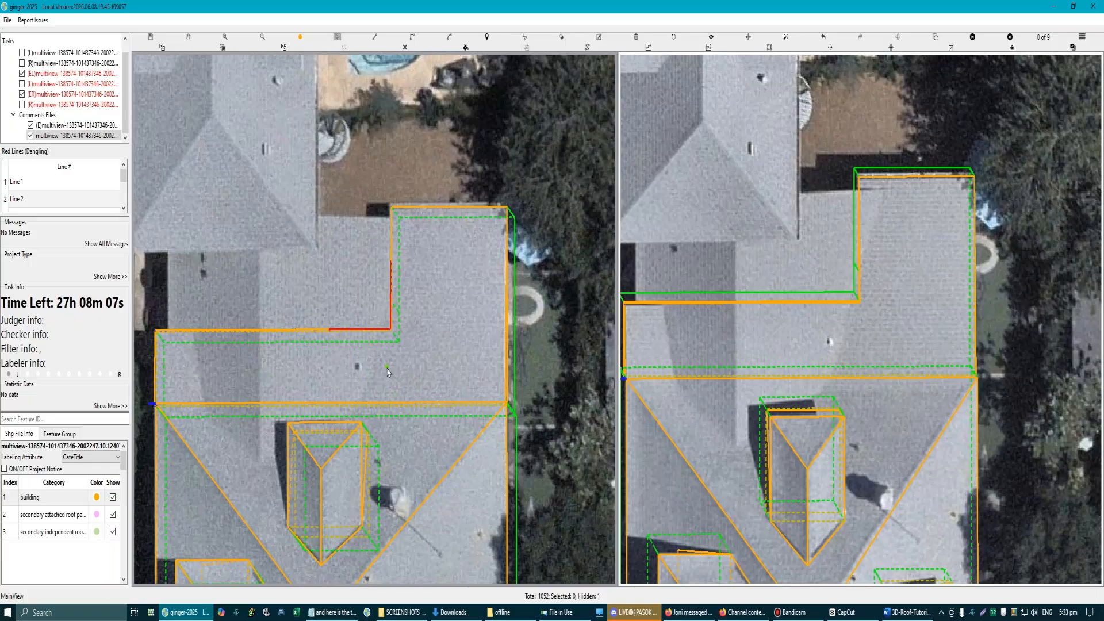
scroll(388, 372, "up", 2)
scroll(494, 396, "down", 2)
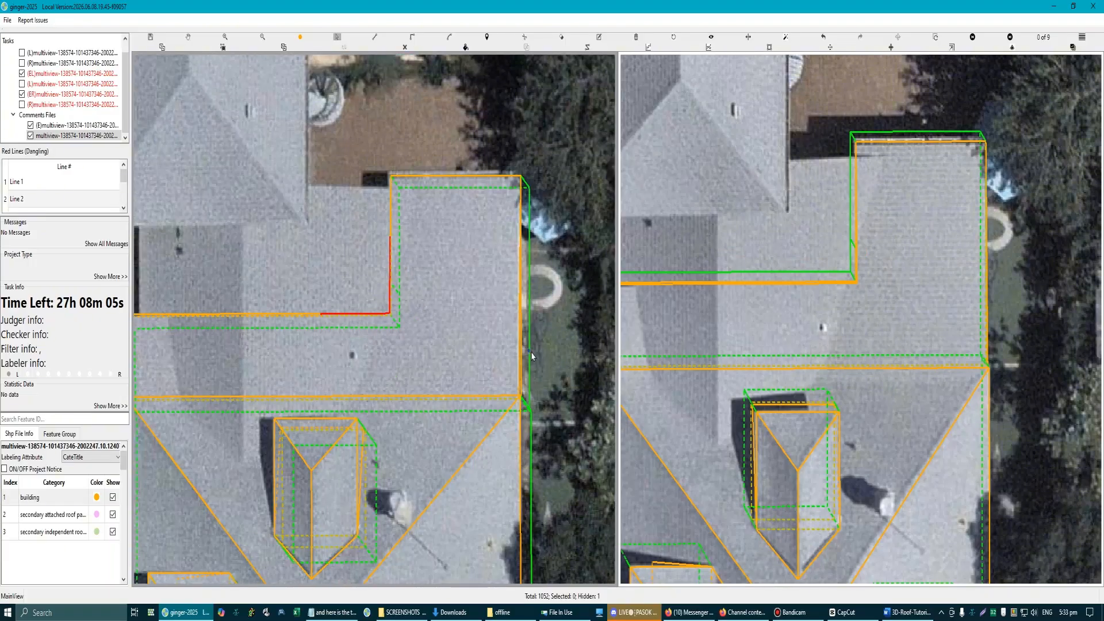
left_click(422, 326)
scroll(371, 326, "up", 1)
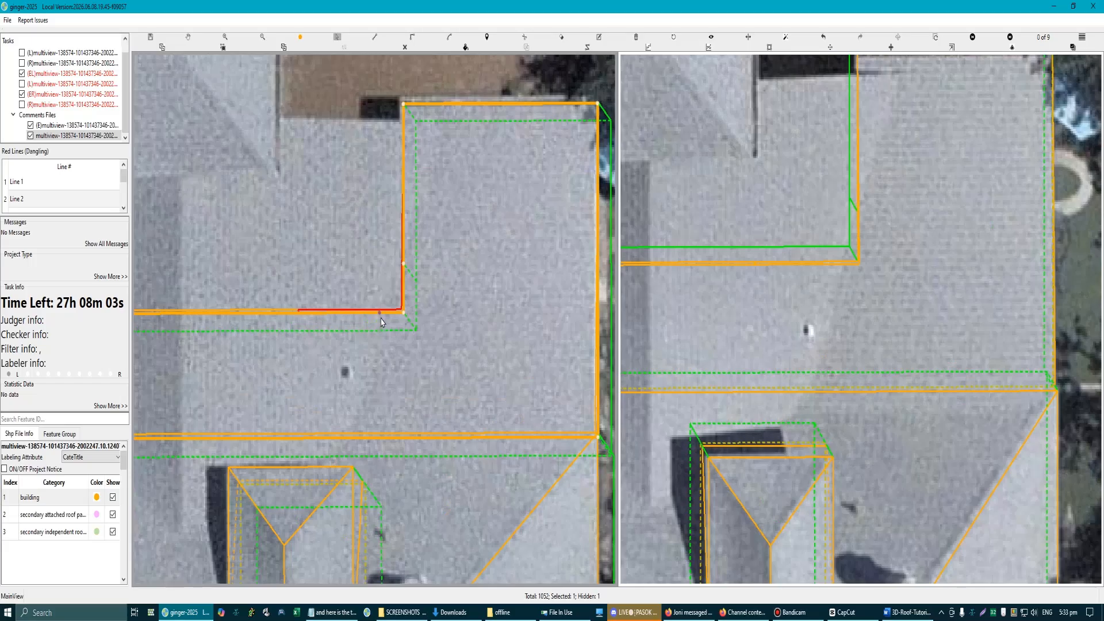
left_click(401, 323)
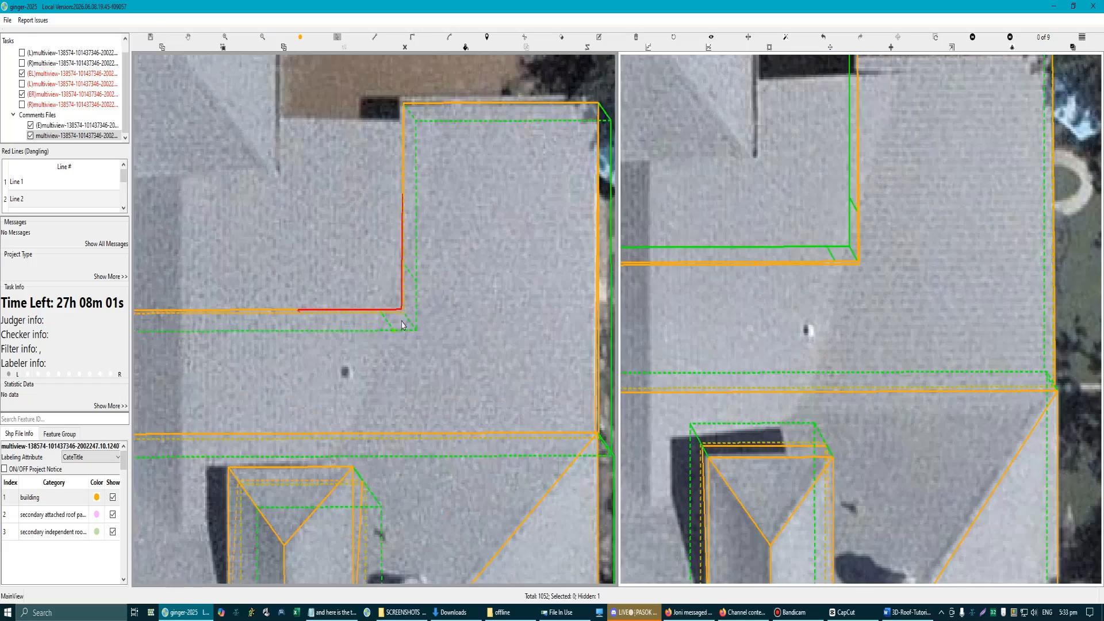
Step: Offset the short edge piece at the L-shaped section's inner corner on the lower outline, forming a small rectangular step
scroll(403, 296, "up", 2)
left_click_drag(416, 285, 366, 284)
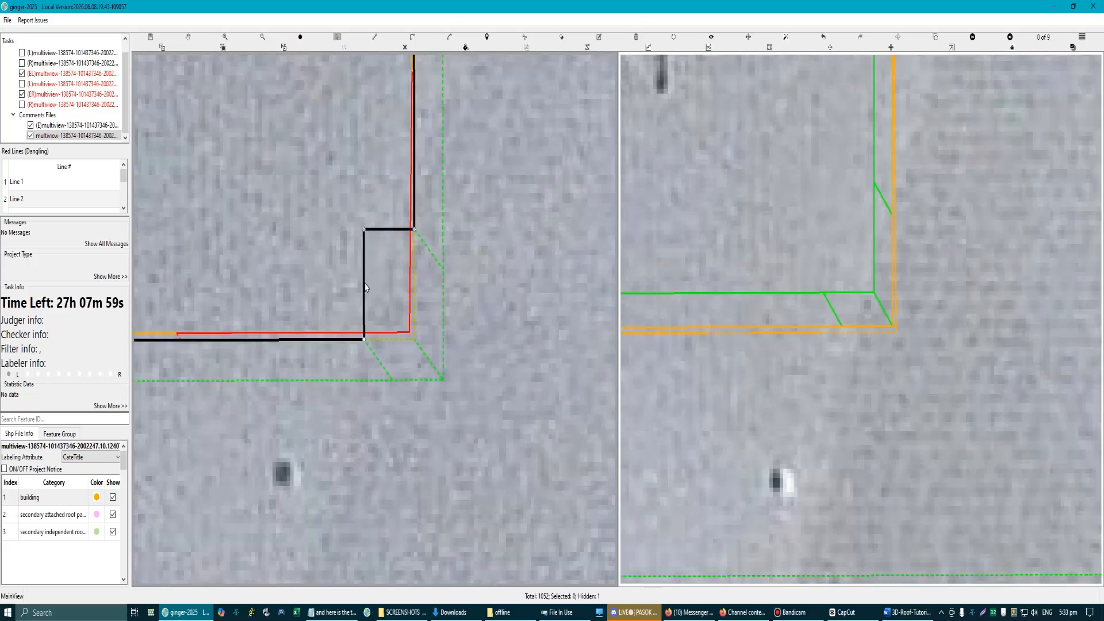
scroll(382, 296, "down", 2)
scroll(391, 305, "up", 1)
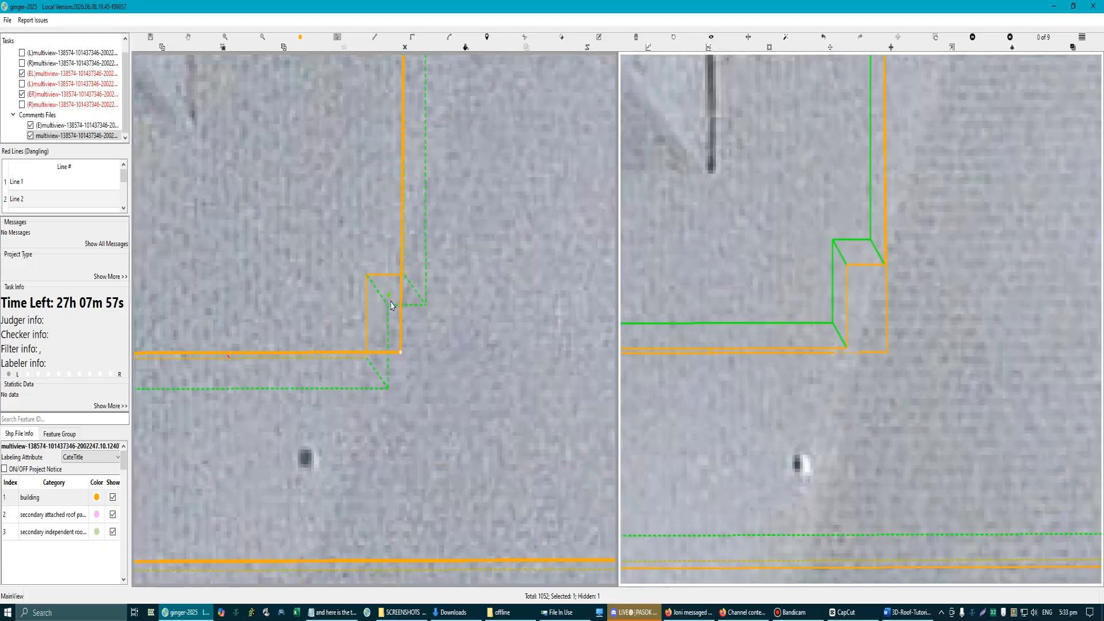
Step: Form a matching rectangular step at the inner corner of the L-shaped section's upper outline by offsetting its short edge piece
left_click(372, 357)
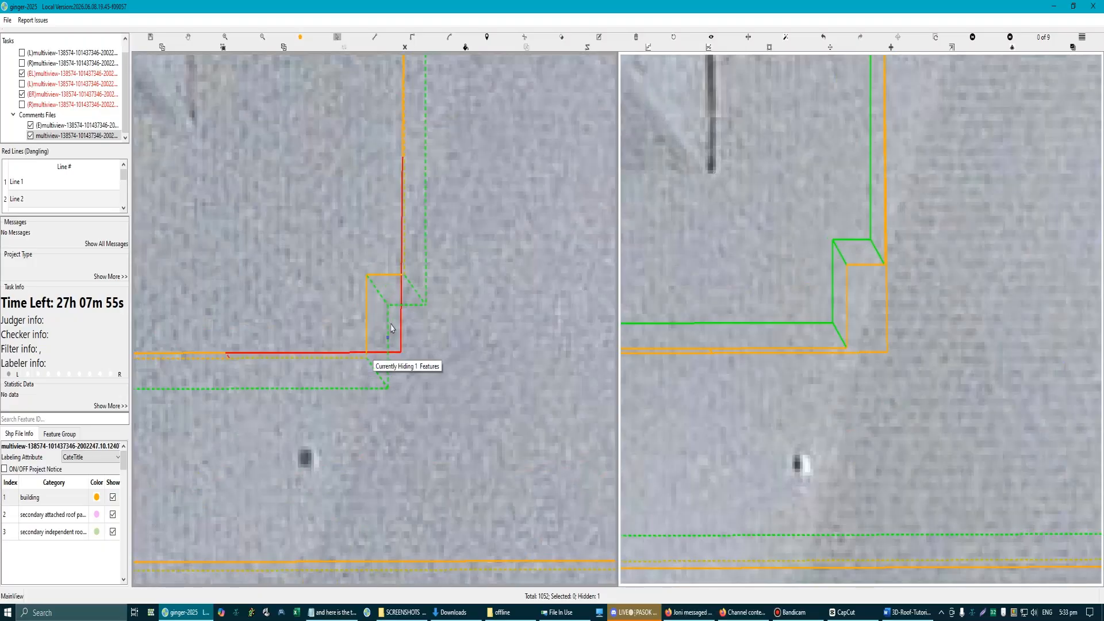
left_click_drag(401, 308, 375, 306)
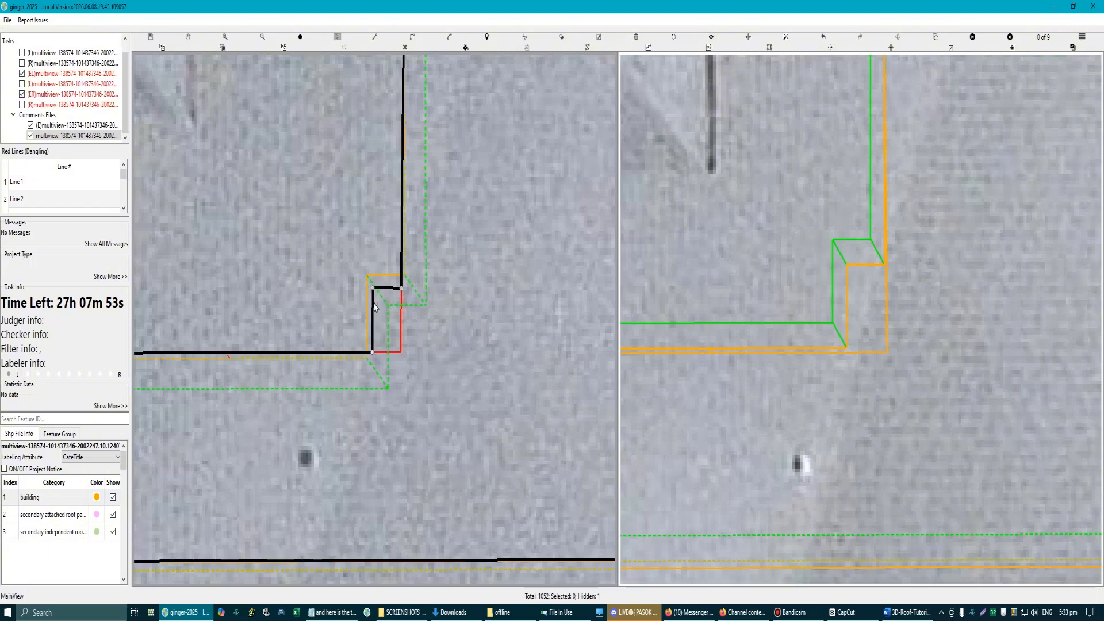
scroll(397, 308, "up", 2)
left_click(437, 349)
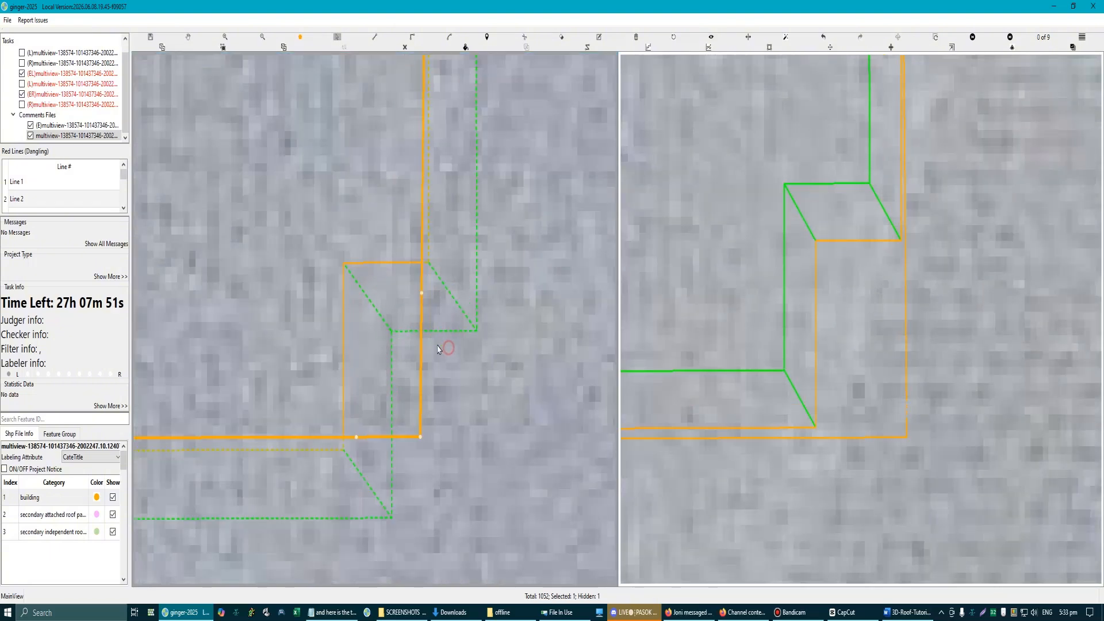
left_click_drag(420, 335, 454, 378)
left_click(362, 448)
scroll(371, 408, "down", 2)
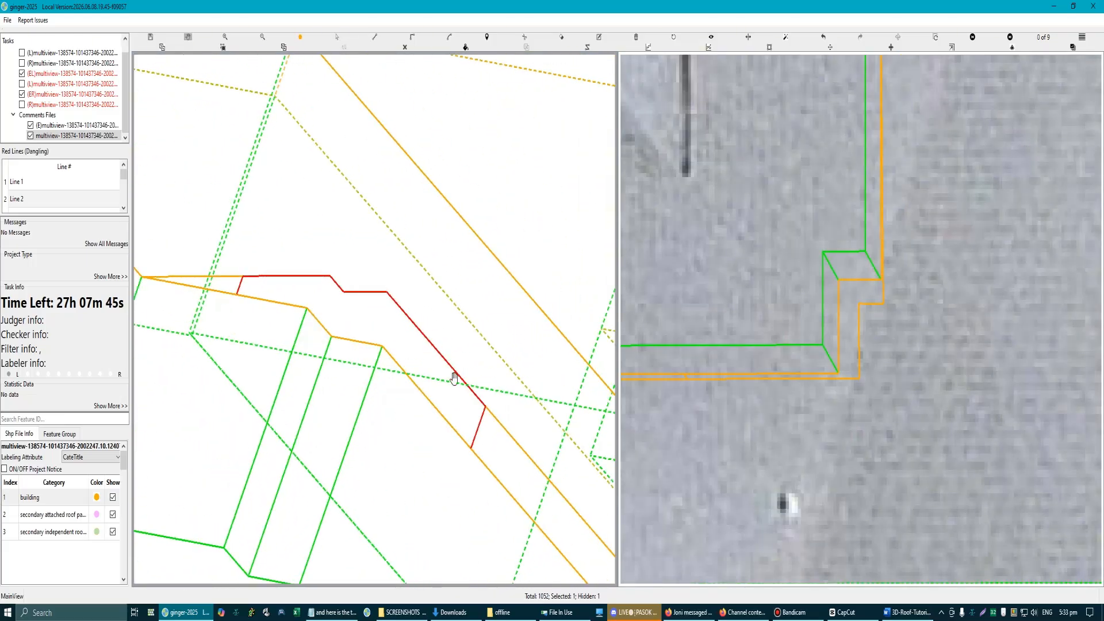
Step: Pull the longer inner edge's narrow face back to the step, and deepen the upper outline's step to match the lower outline
left_click(477, 435)
left_click_drag(478, 437, 389, 339)
scroll(379, 315, "up", 2)
left_click(349, 279)
left_click_drag(349, 279, 380, 300)
left_click(340, 300)
left_click(374, 286)
left_click(365, 314)
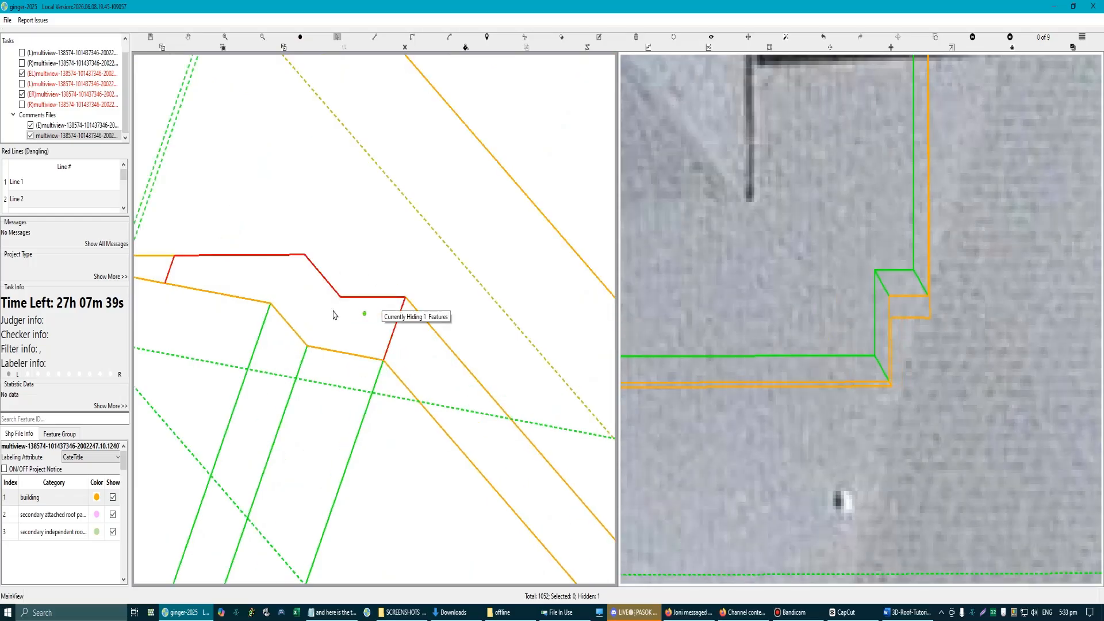
scroll(333, 315, "down", 4)
scroll(348, 350, "up", 3)
left_click(341, 352)
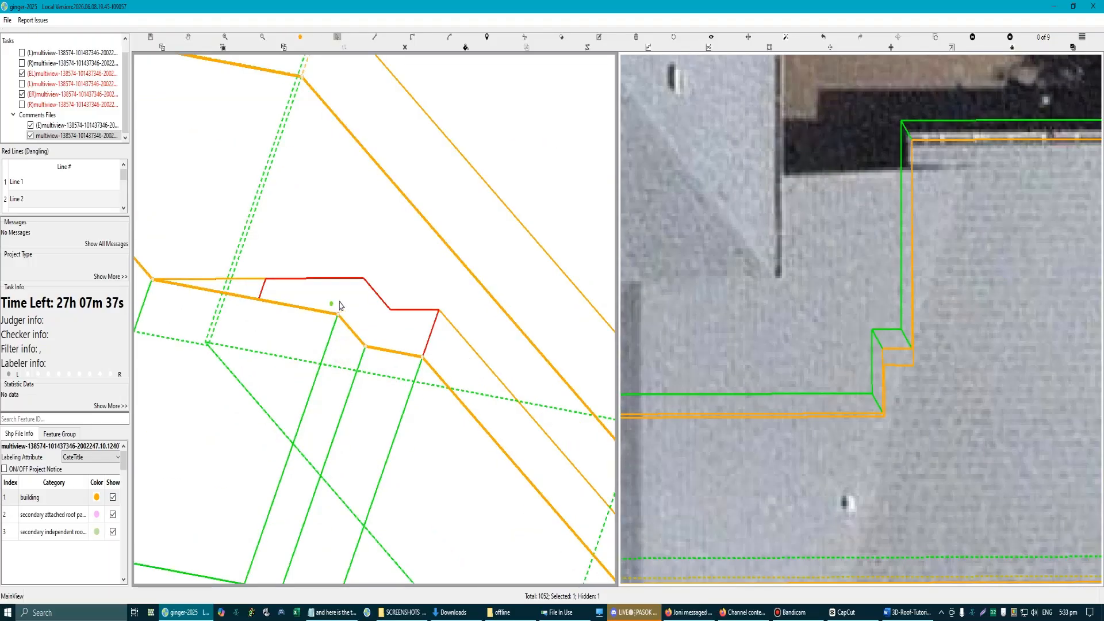
Step: Pull the shorter inner edge's narrow face back to the step, and align the upper step's remaining edge with the lower outline
scroll(345, 331, "down", 3)
left_click_drag(363, 294, 309, 307)
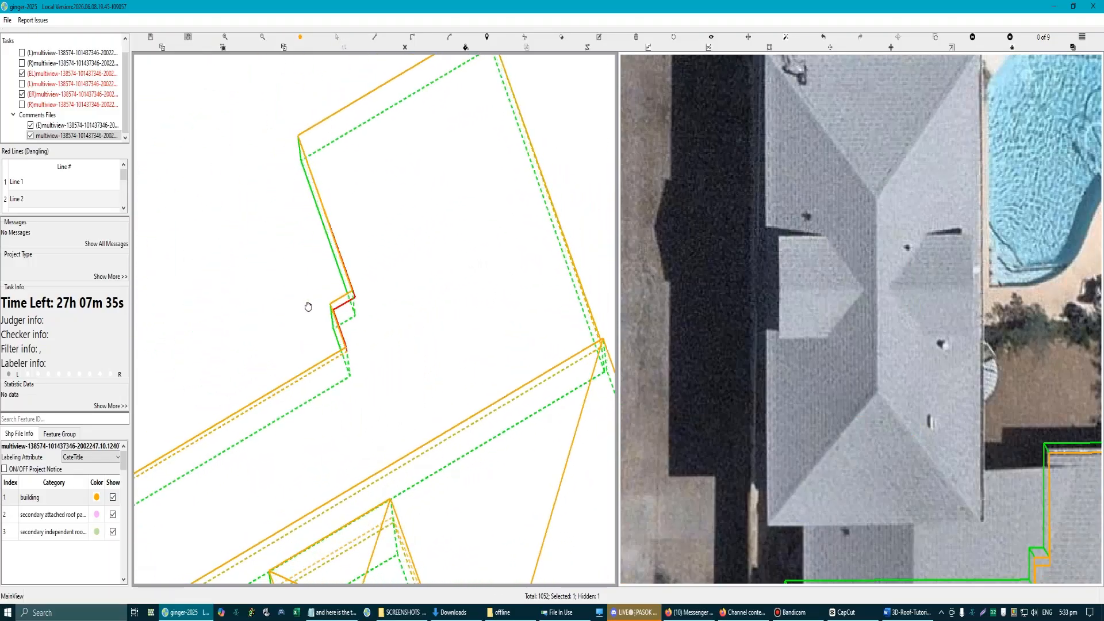
scroll(328, 304, "up", 4)
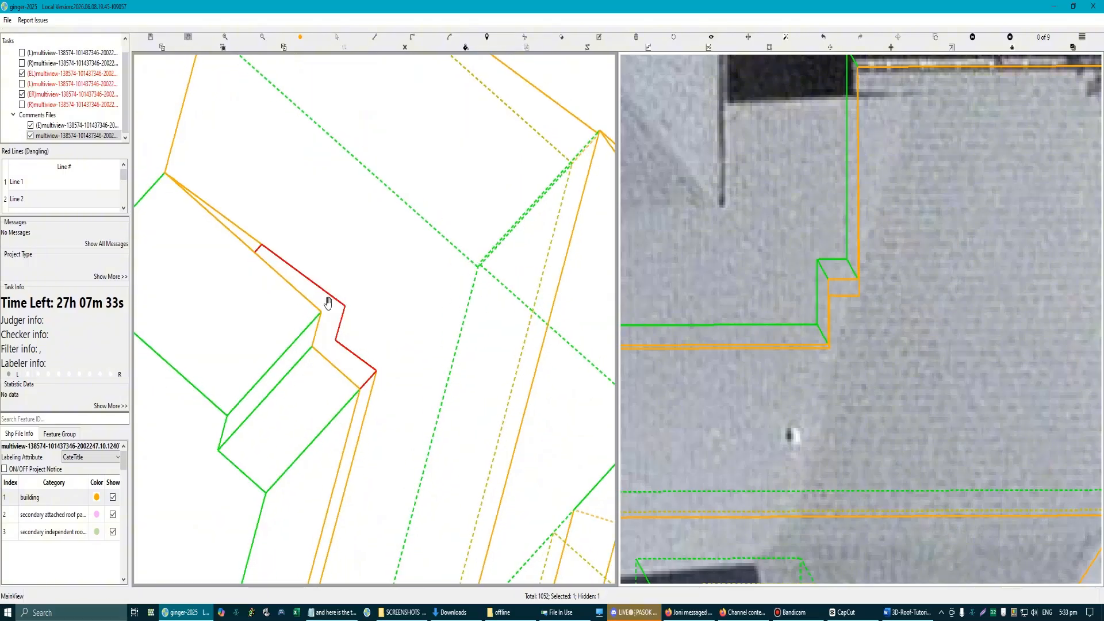
scroll(268, 265, "up", 1)
key("Escape")
left_click(246, 234)
scroll(254, 245, "up", 1)
left_click_drag(254, 238, 408, 367)
left_click(458, 426)
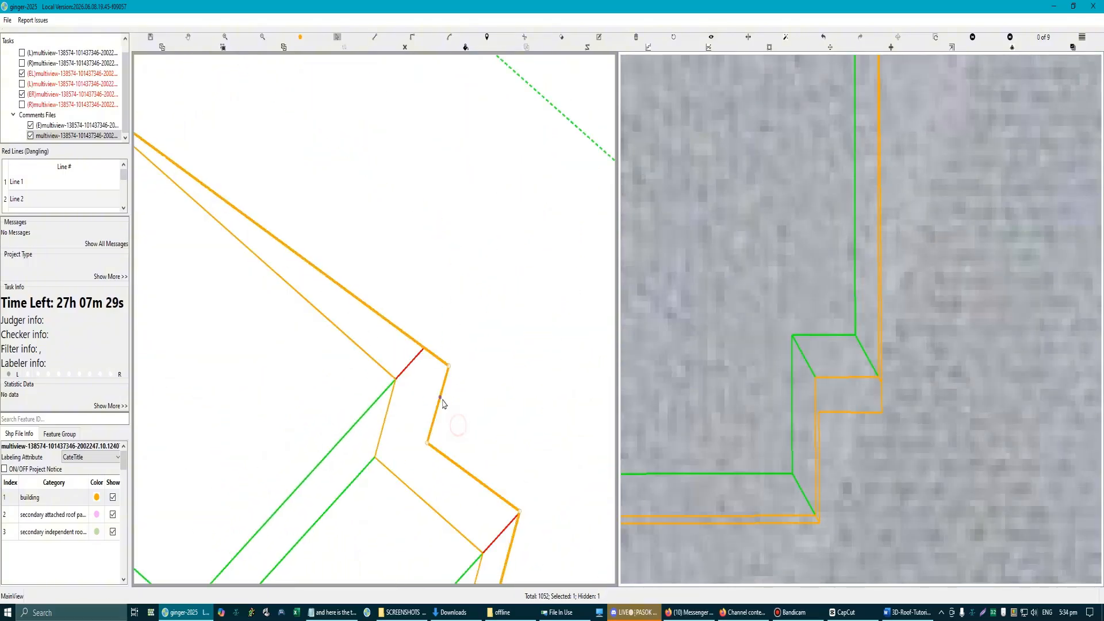
left_click_drag(443, 403, 394, 355)
left_click(460, 437)
scroll(459, 436, "down", 1)
scroll(388, 388, "up", 2)
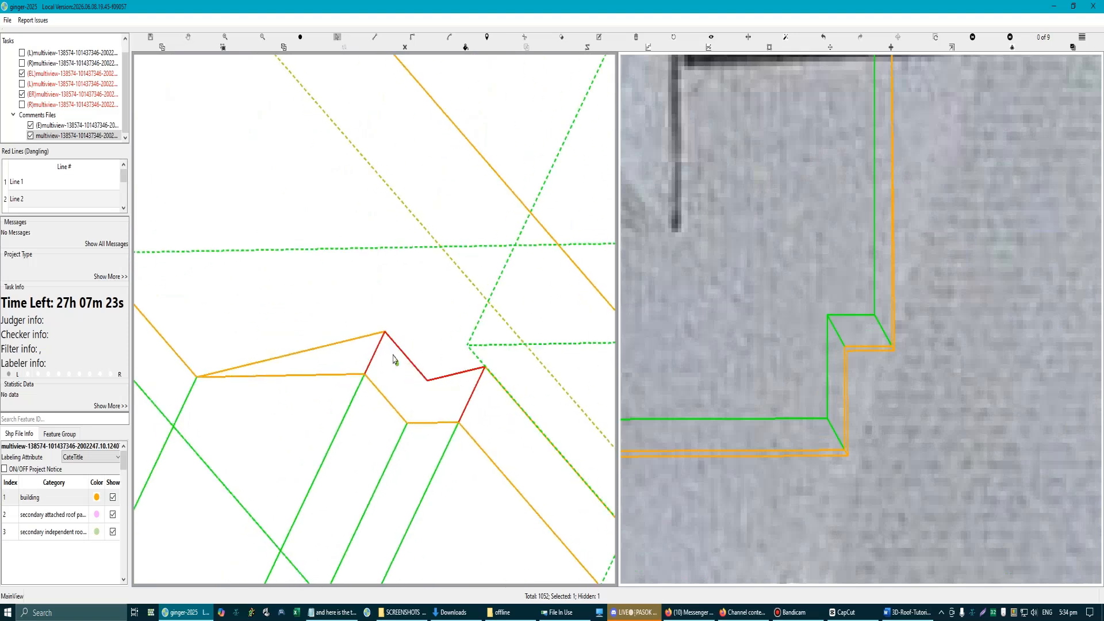
Step: Draw two four-sided faces between the upper and lower outlines across the two sides of the inner-corner step
left_click(386, 337)
left_click(428, 382)
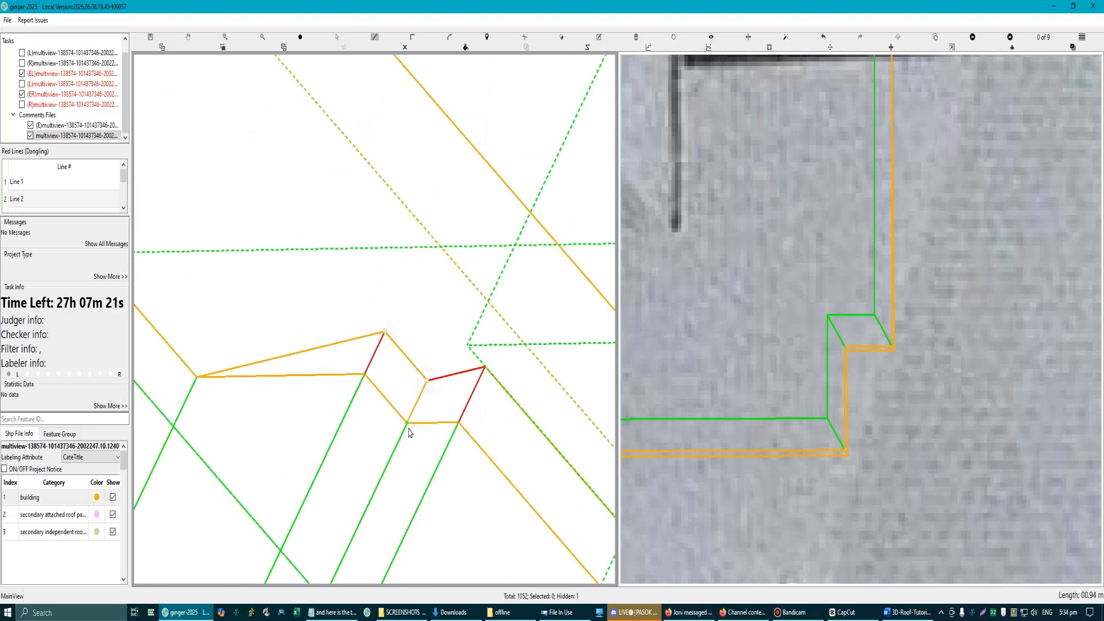
left_click(365, 378)
right_click(431, 393)
left_click(427, 381)
left_click(486, 367)
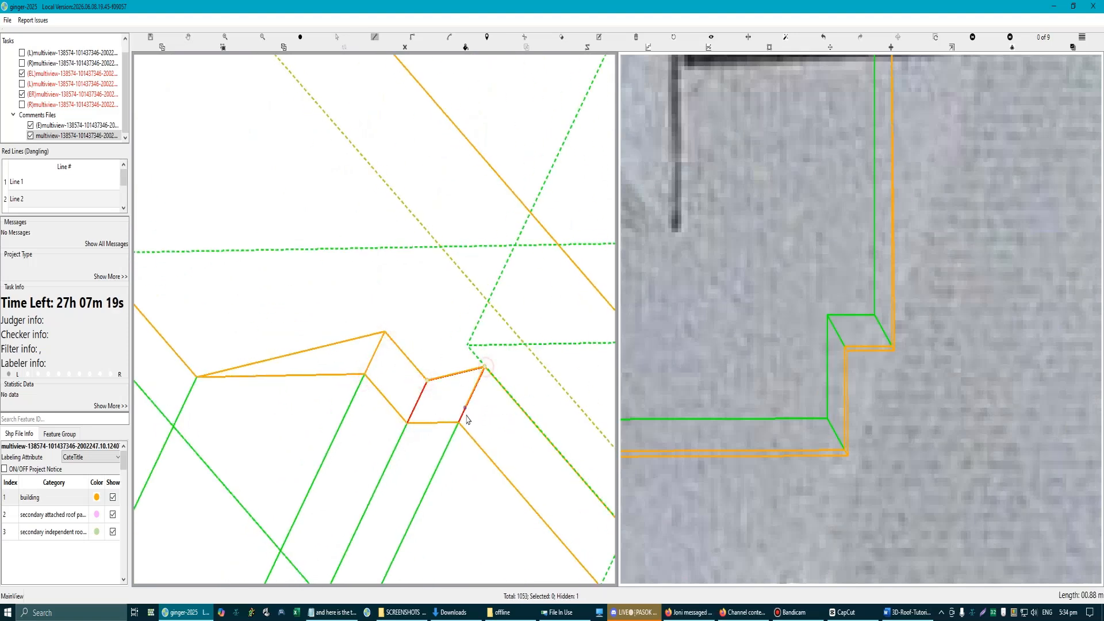
left_click(408, 426)
right_click(423, 431)
Step: Check the reworked L-shaped section over the aerial images, and unhide the overlapping rectangular section
scroll(430, 430, "down", 2)
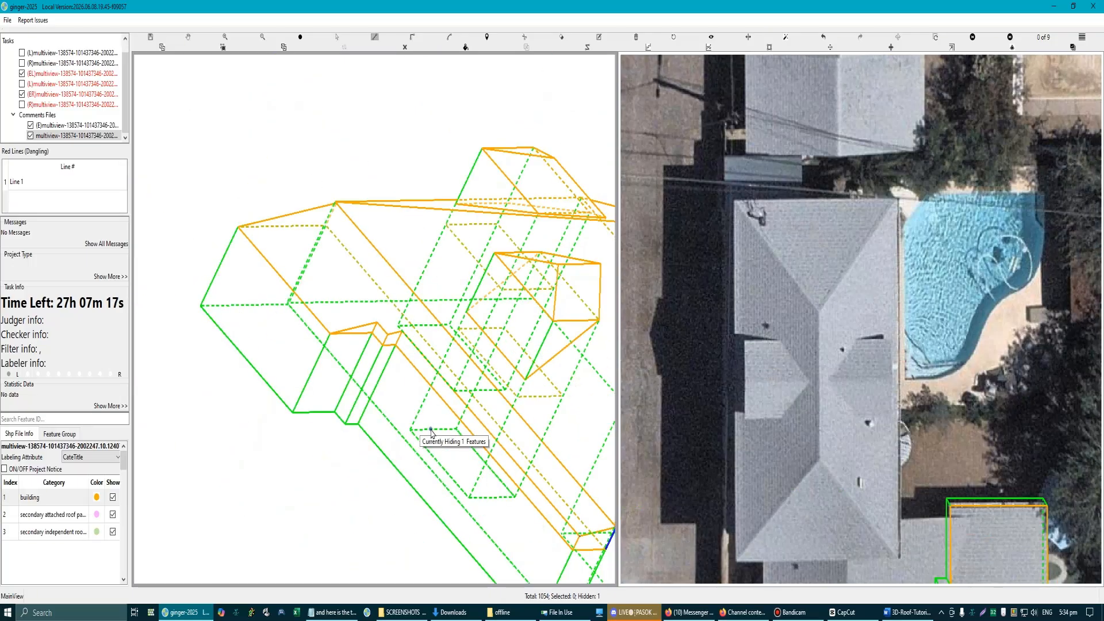
left_click(431, 430)
key("Escape")
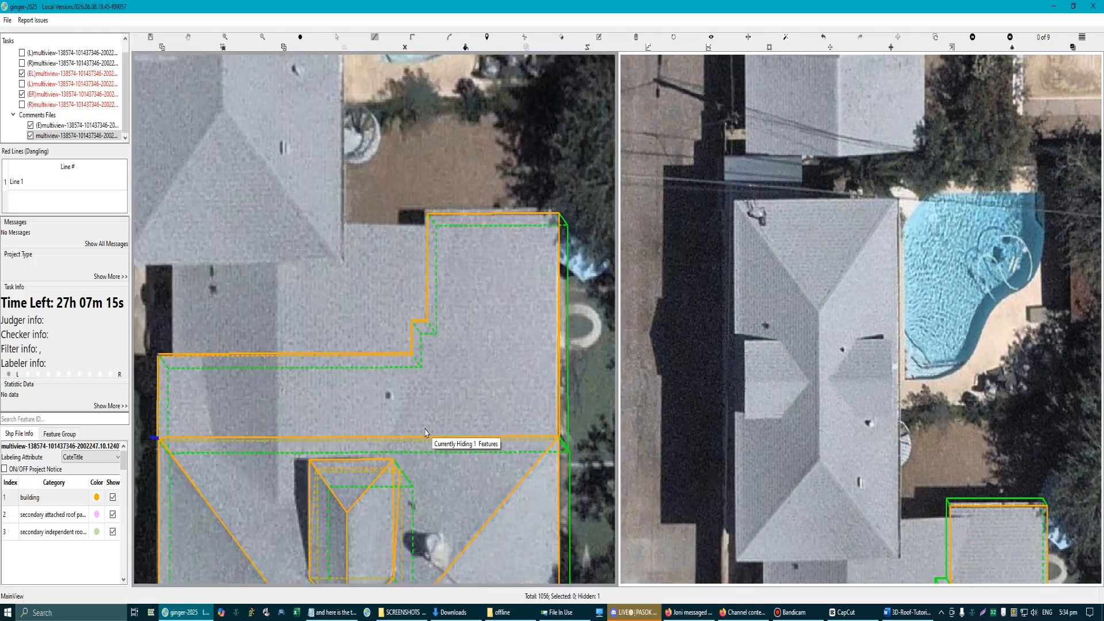
scroll(426, 433, "down", 2)
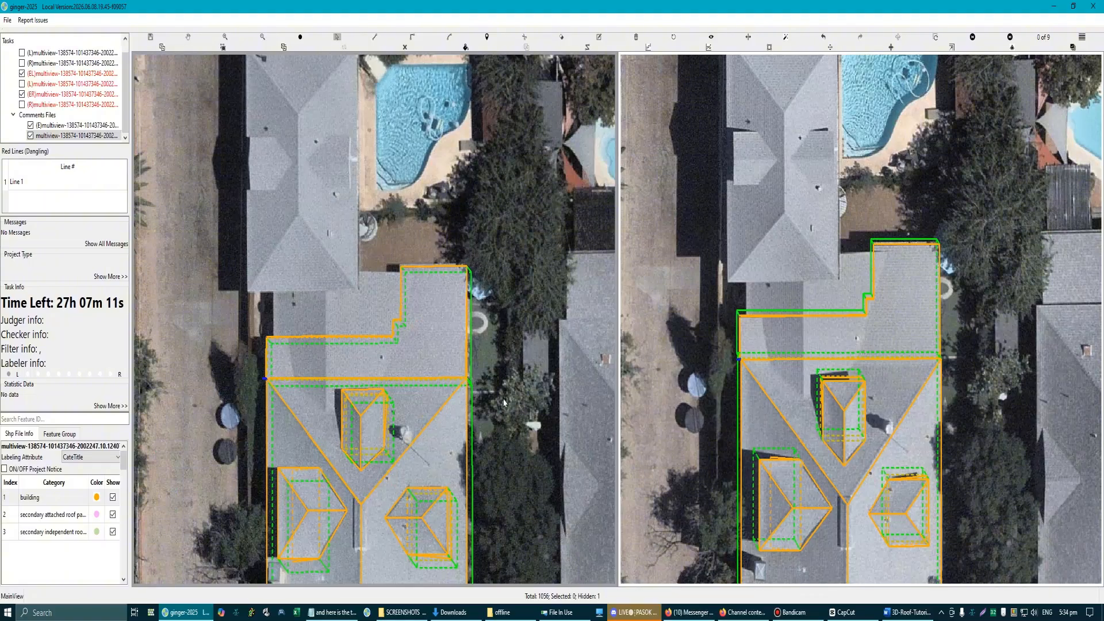
key("ctrl+z")
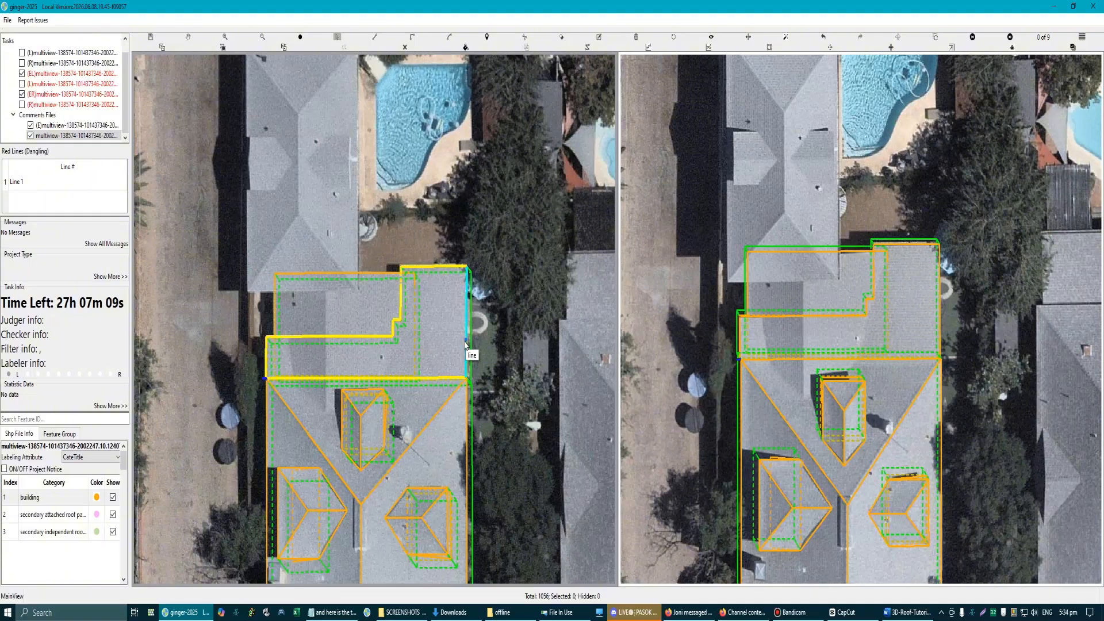
Step: Draw a ridge line about 8.18 m long from the main hip face across the rectangular section to its far edge
scroll(303, 381, "up", 3)
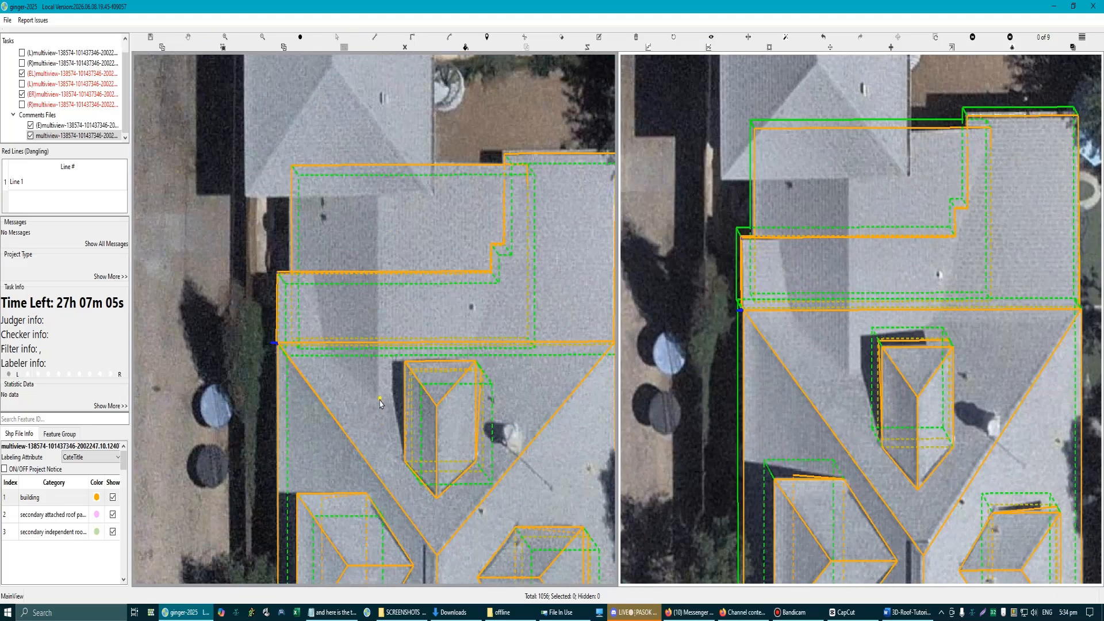
left_click(378, 398)
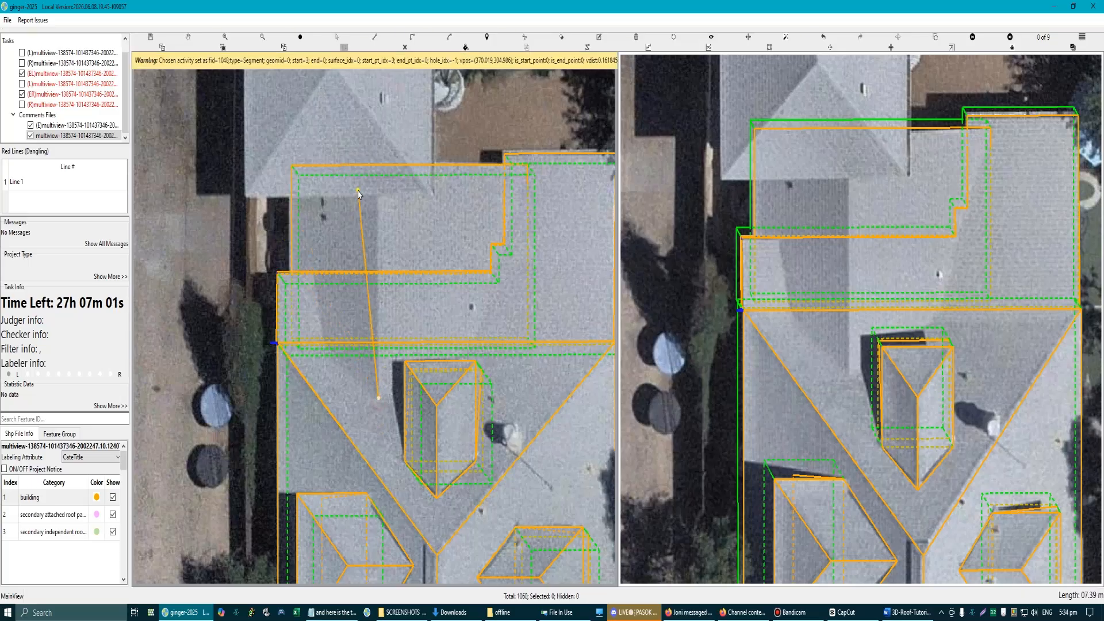
scroll(365, 182, "up", 2)
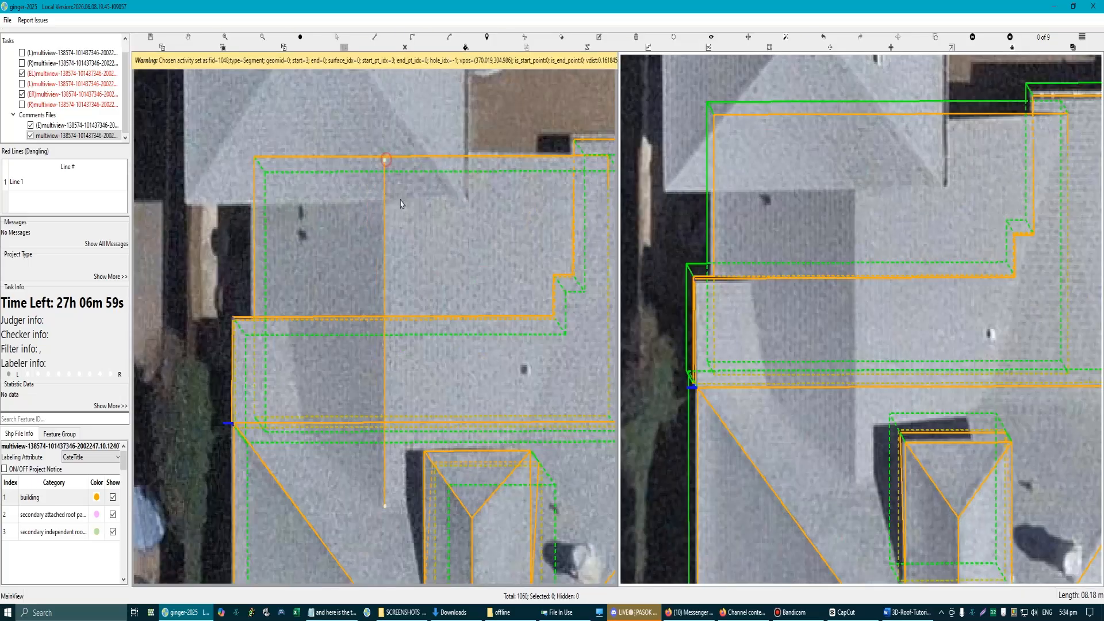
left_click(386, 160)
scroll(385, 161, "down", 2)
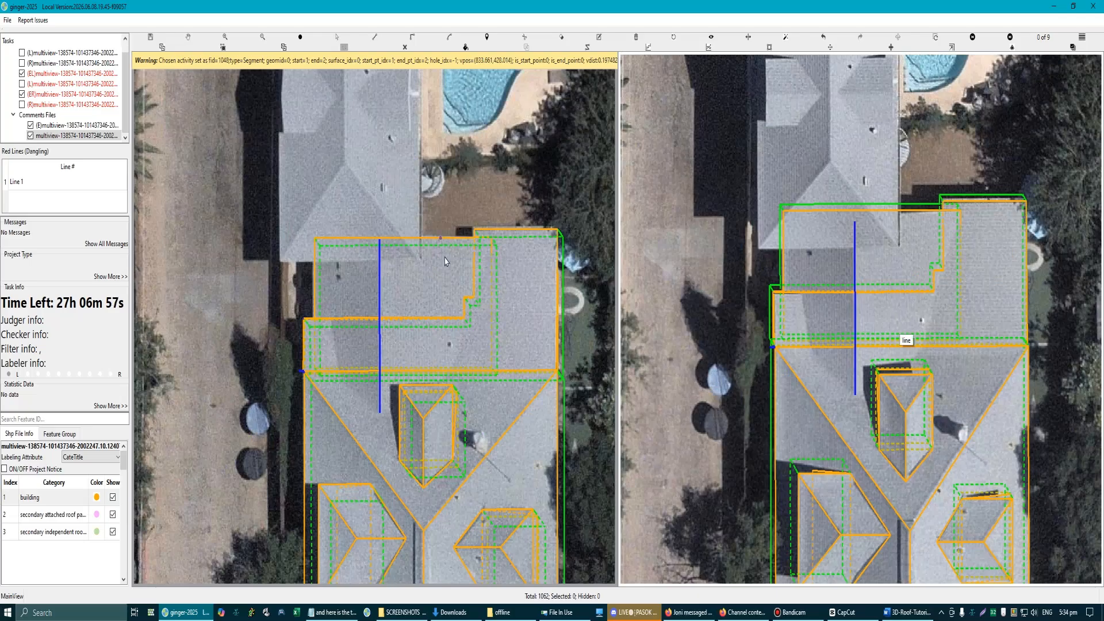
Step: Extend the ridge line's far end to meet the rectangular section's far edge, and compare it in both aerial views
scroll(373, 242, "up", 2)
scroll(373, 242, "up", 4)
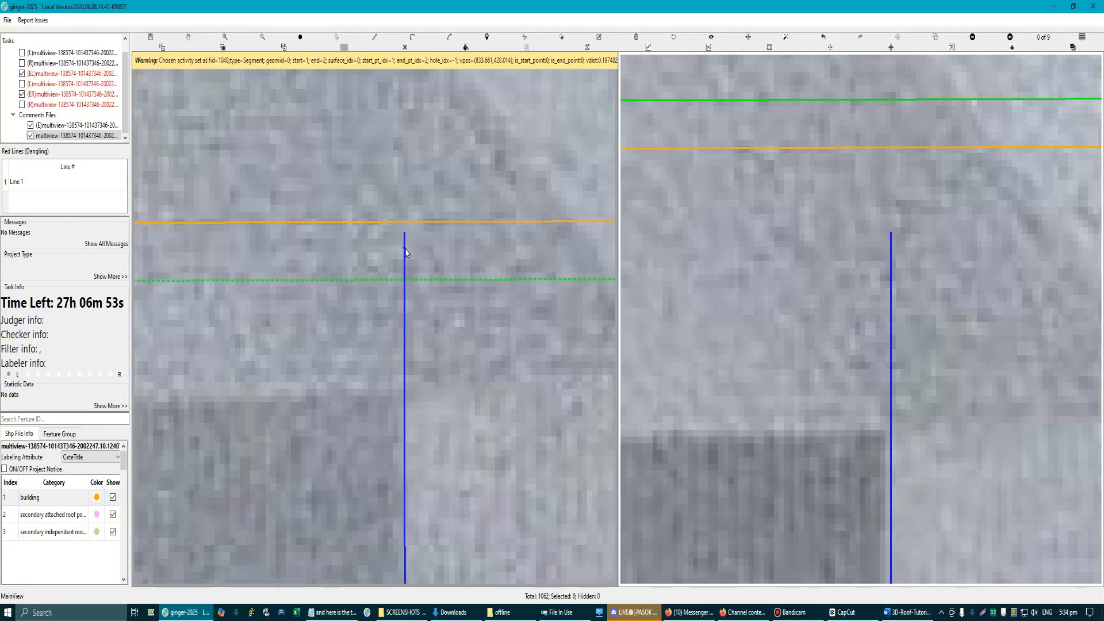
left_click(405, 251)
scroll(404, 237, "up", 3)
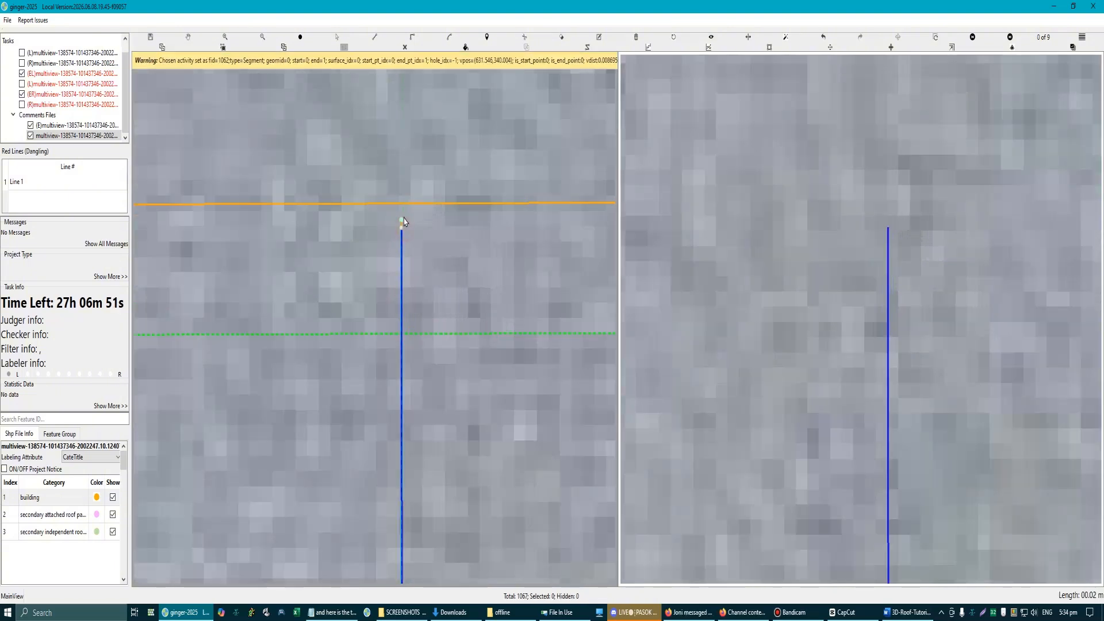
scroll(426, 241, "down", 2)
scroll(712, 345, "down", 3)
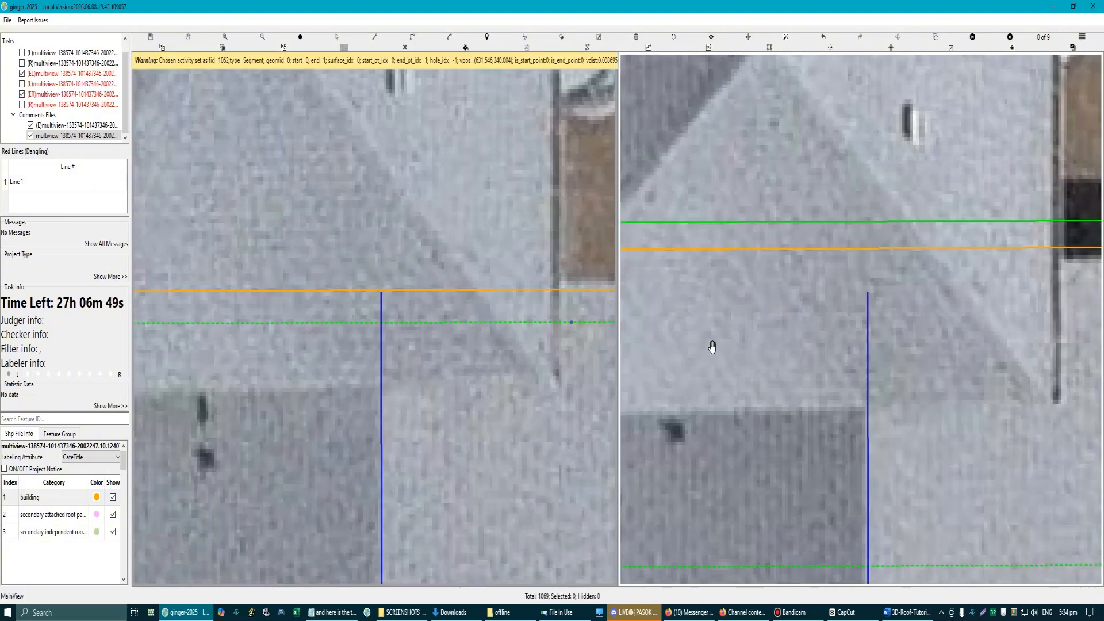
scroll(692, 347, "down", 2)
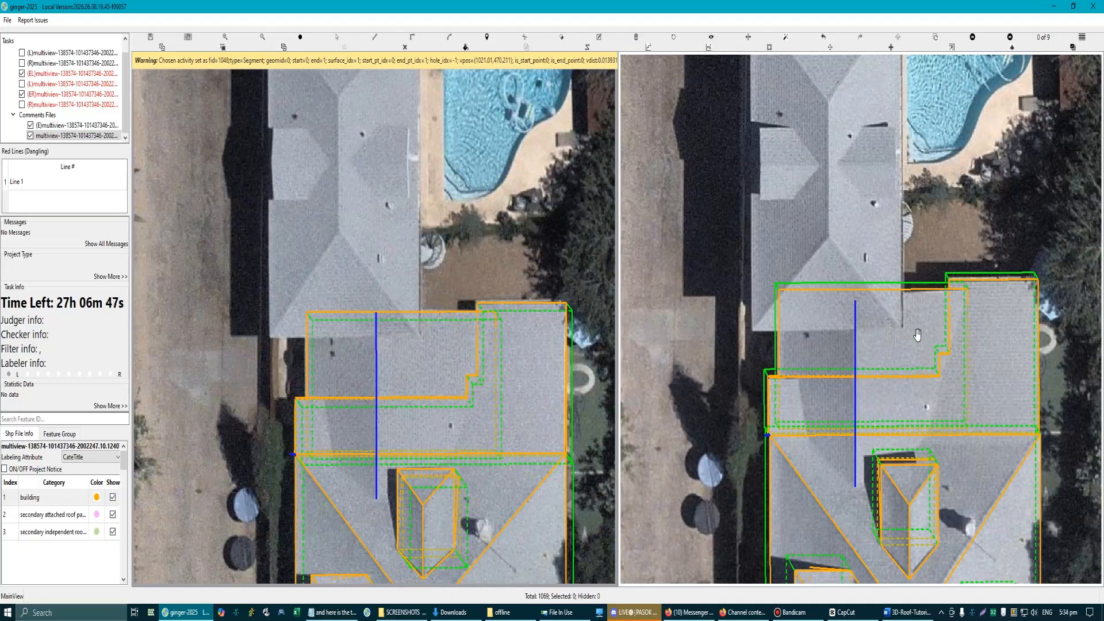
scroll(915, 291, "up", 3)
scroll(907, 285, "down", 4)
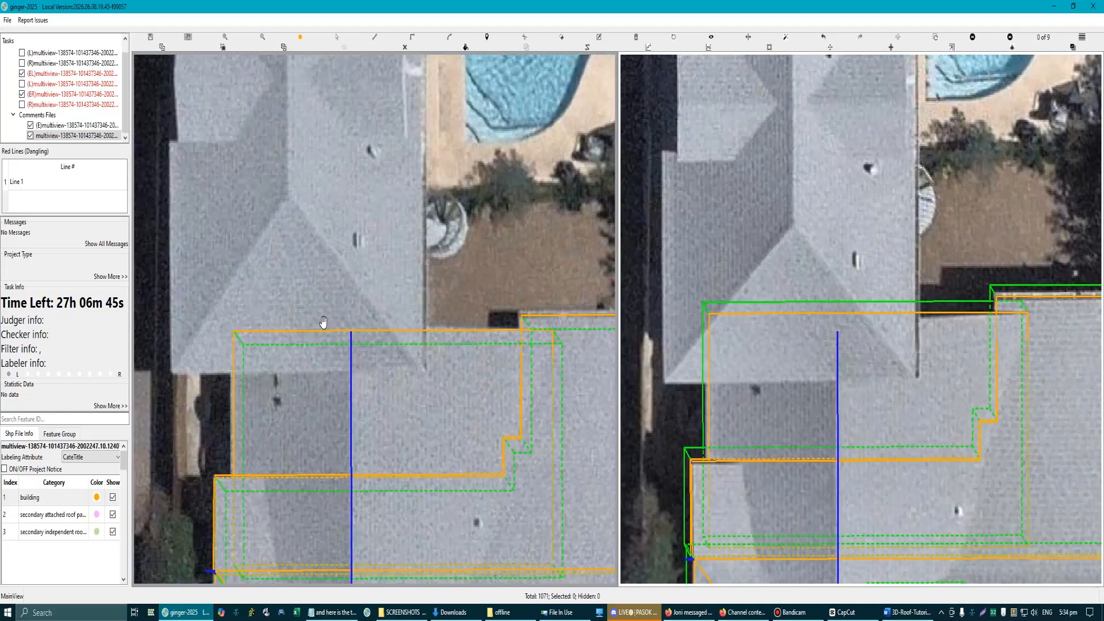
scroll(370, 330, "up", 1)
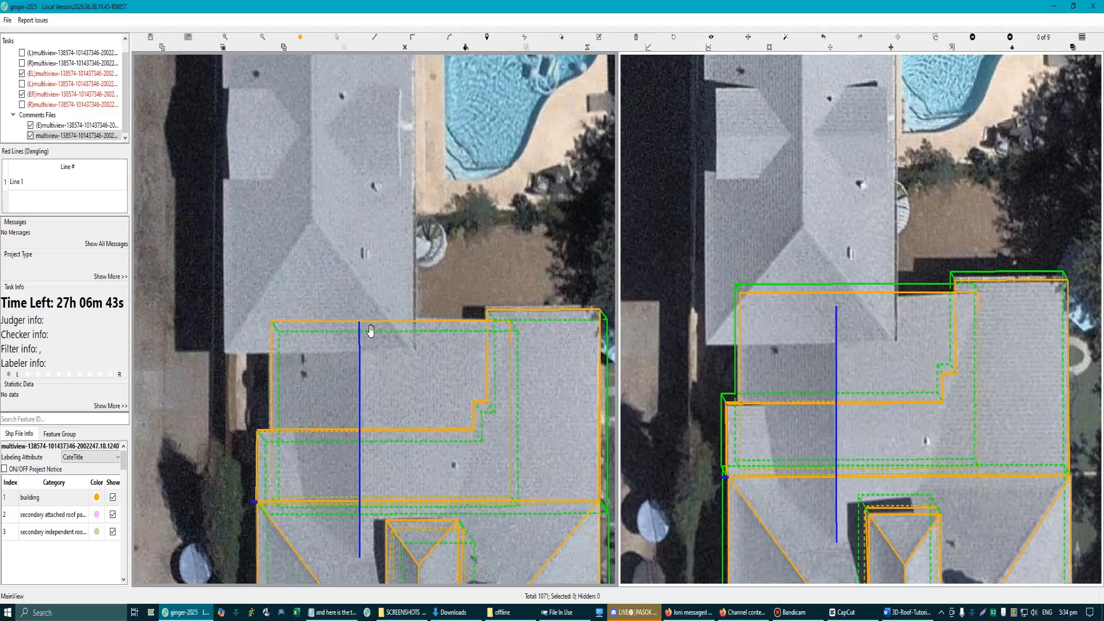
Step: Draw a triangular gable face from the rectangular section's two far corners to the end of the ridge line
scroll(365, 333, "up", 3)
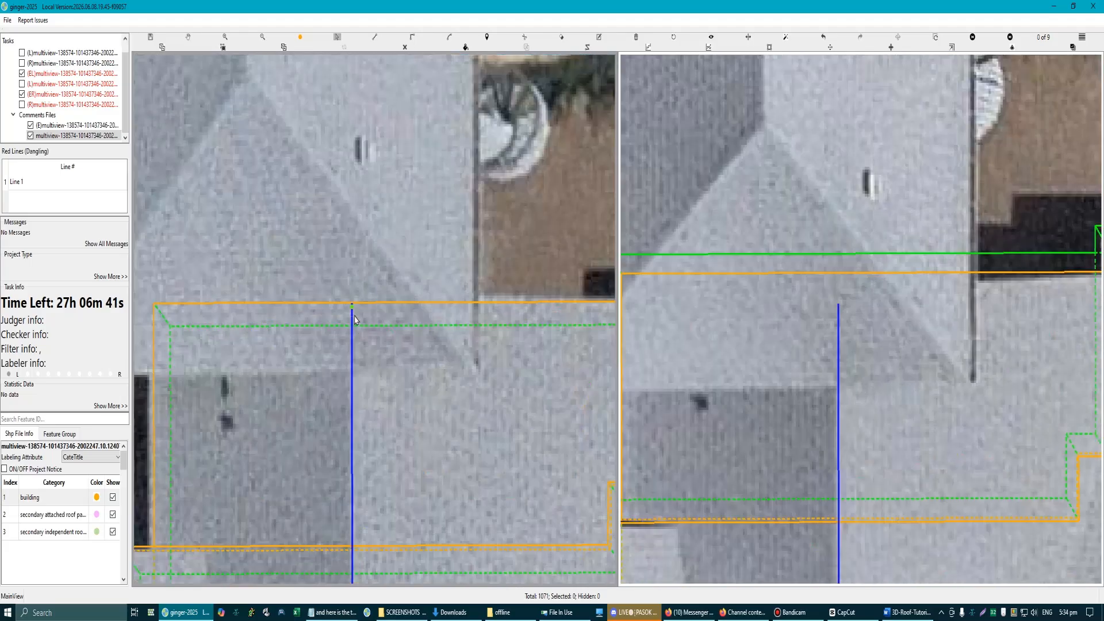
key("space")
scroll(355, 325, "down", 1)
scroll(354, 333, "up", 1)
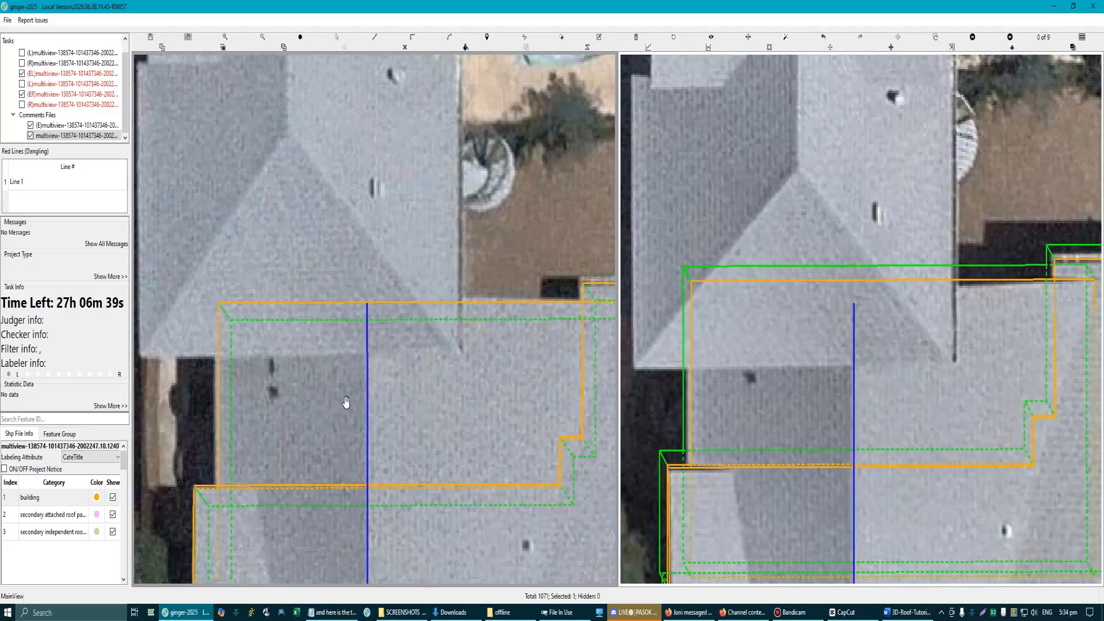
left_click_drag(346, 402, 322, 363)
key("space")
key("l")
left_click(203, 362)
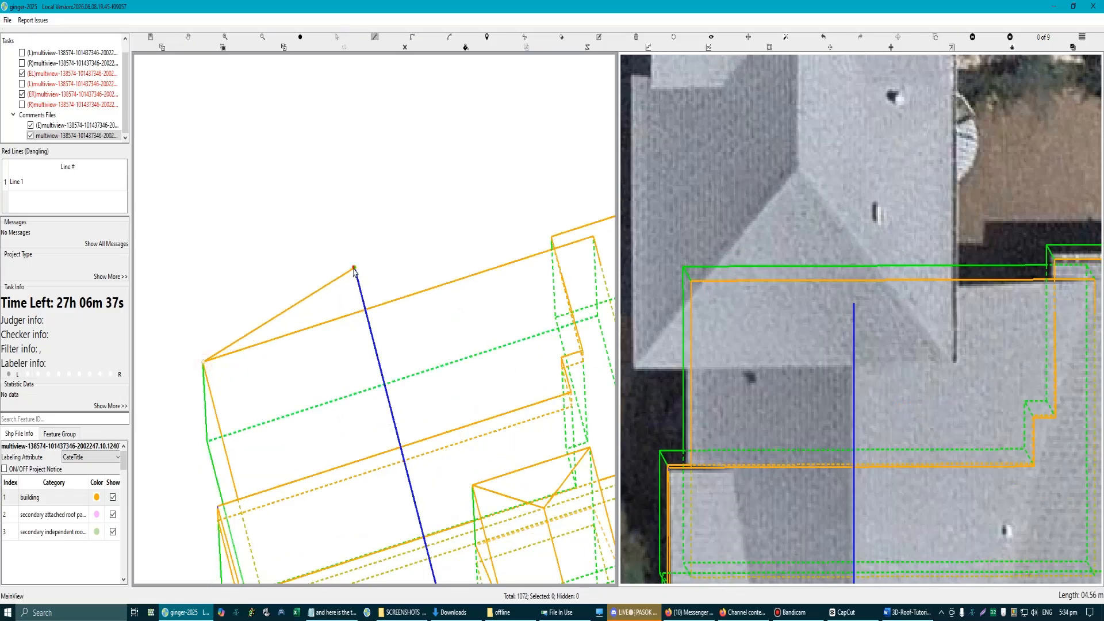
left_click(354, 268)
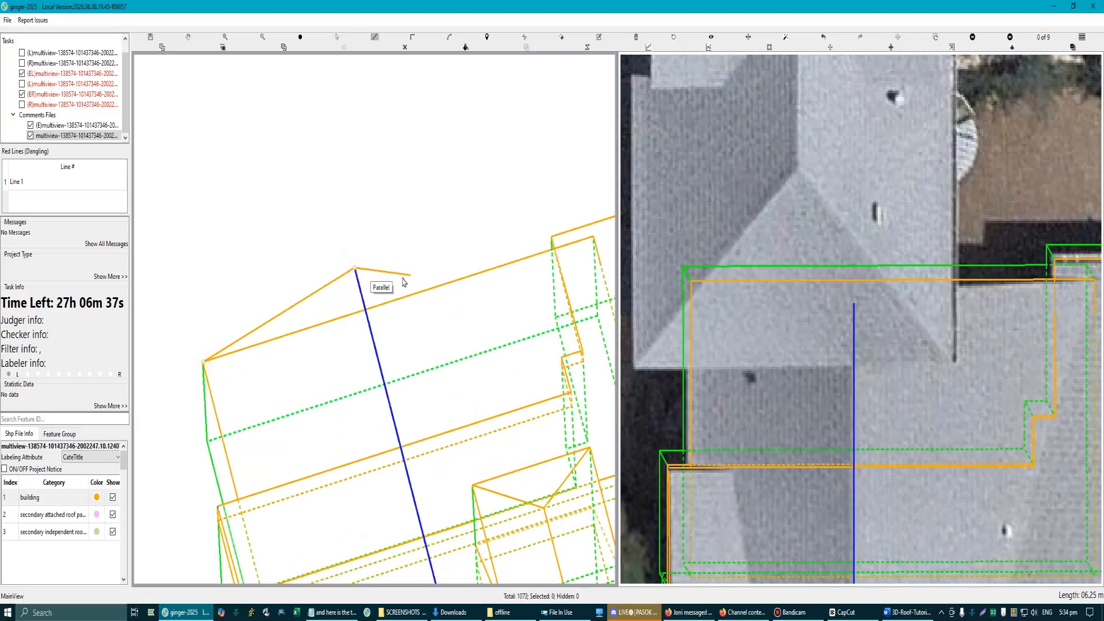
left_click(592, 237)
Step: Align the triangular gable face with the rectangular section's far wall edge, and delete the original triangle
scroll(968, 274, "up", 3)
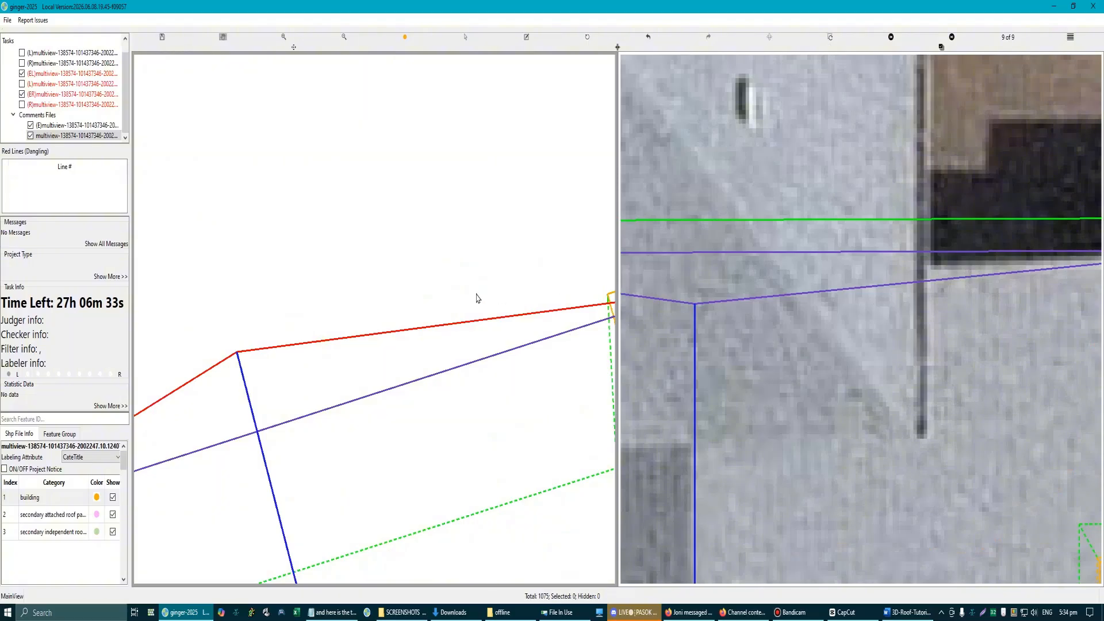
scroll(317, 345, "down", 5)
scroll(354, 377, "up", 2)
scroll(357, 381, "down", 2)
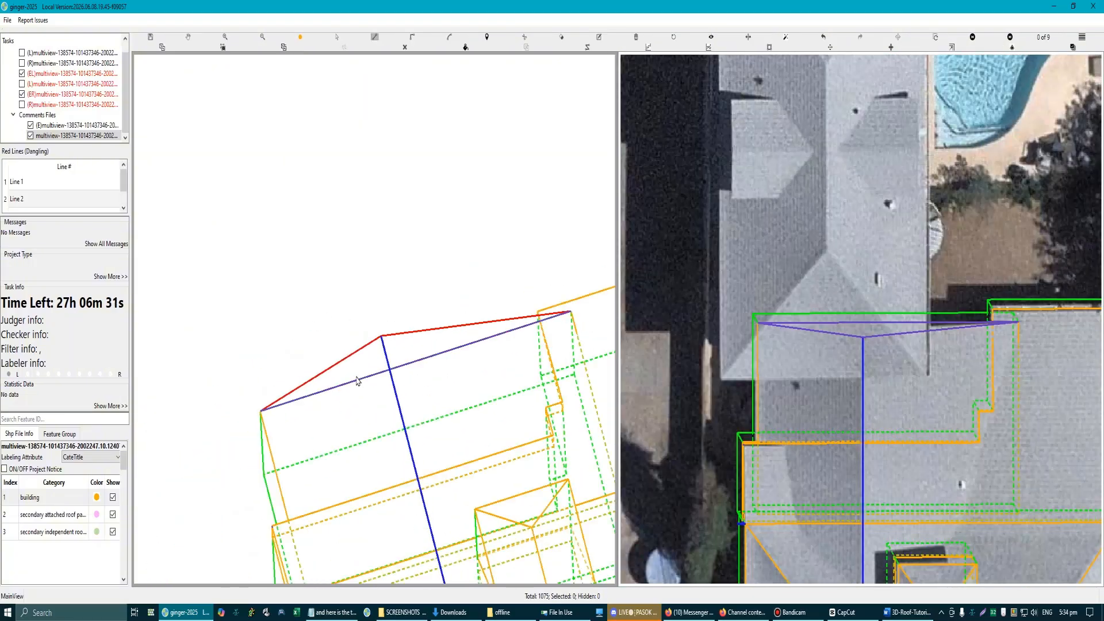
left_click(358, 380)
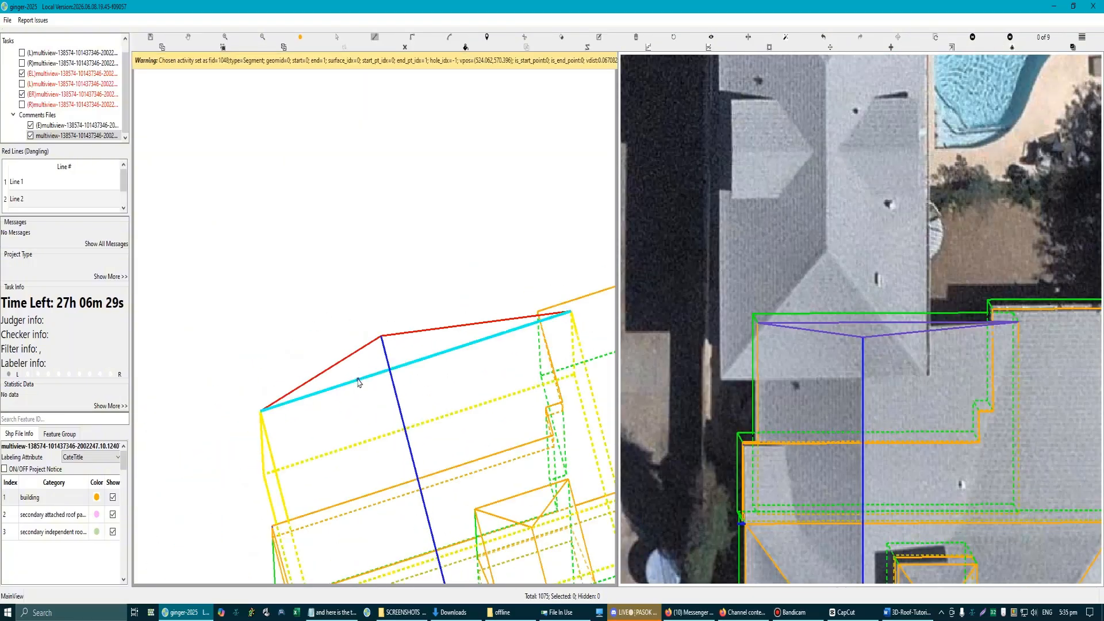
key("Return")
key("Escape")
left_click(407, 350)
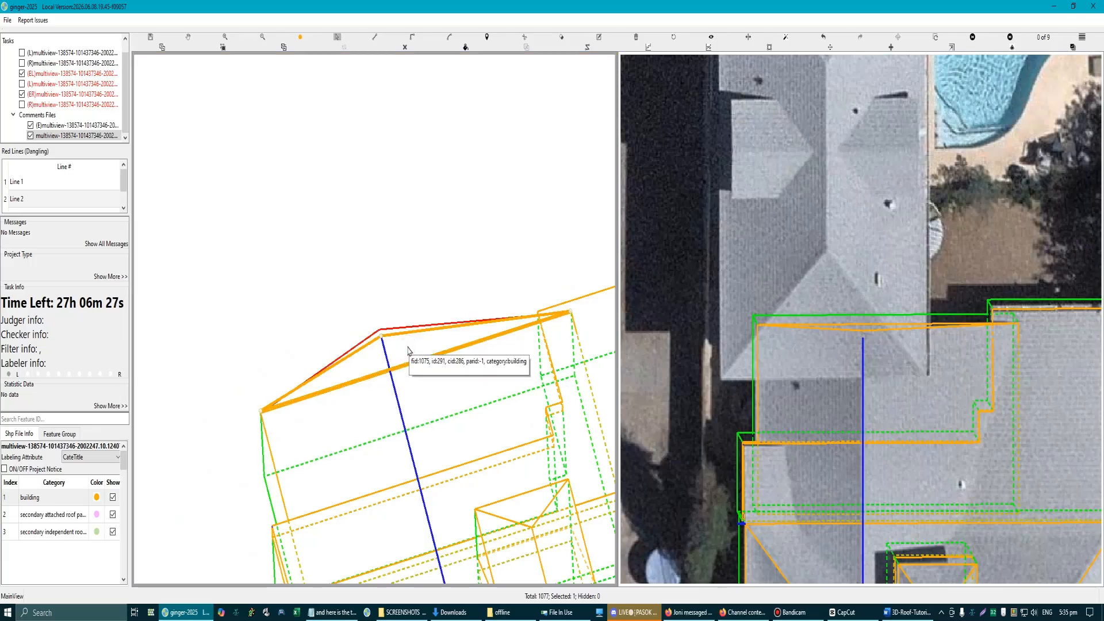
key("Delete")
Step: Extend the far end of the ridge line to the apex of the realigned gable
scroll(957, 331, "up", 2)
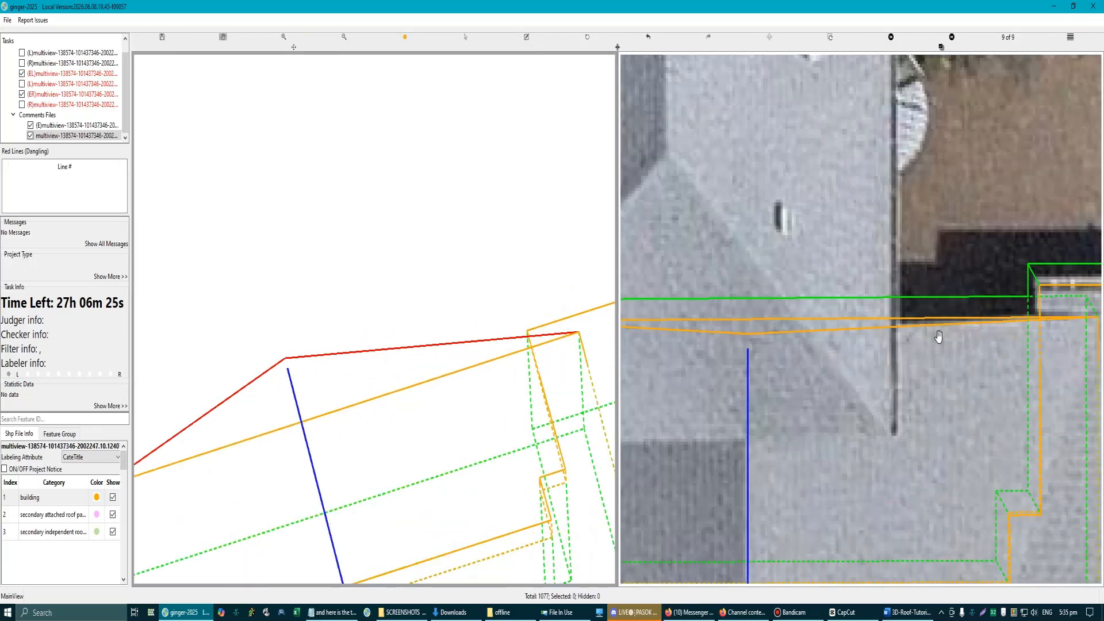
scroll(275, 388, "up", 2)
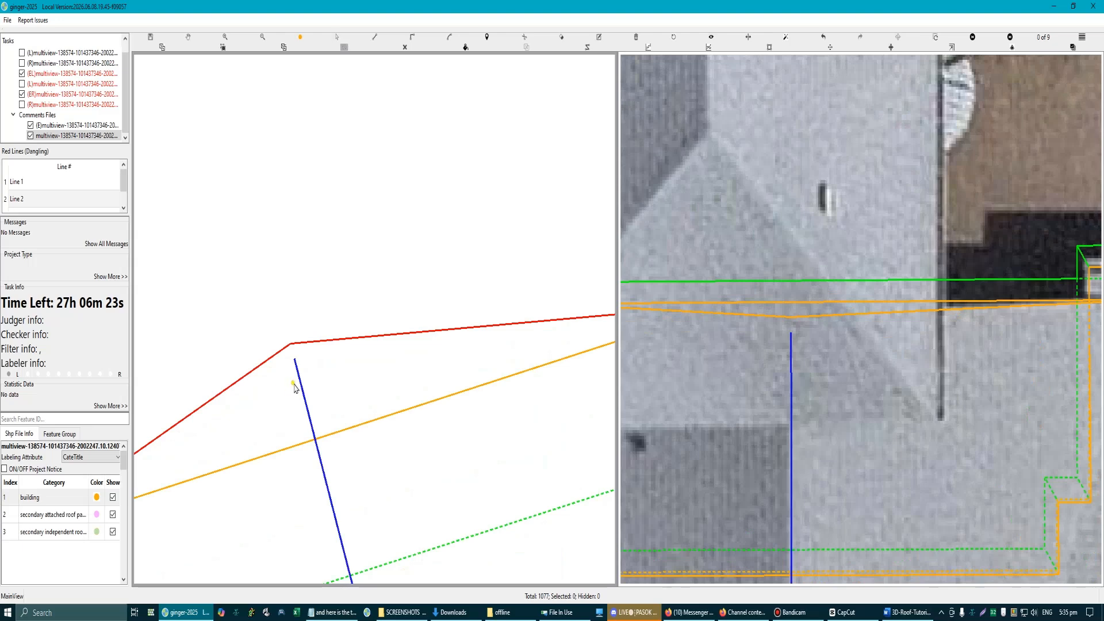
left_click(299, 385)
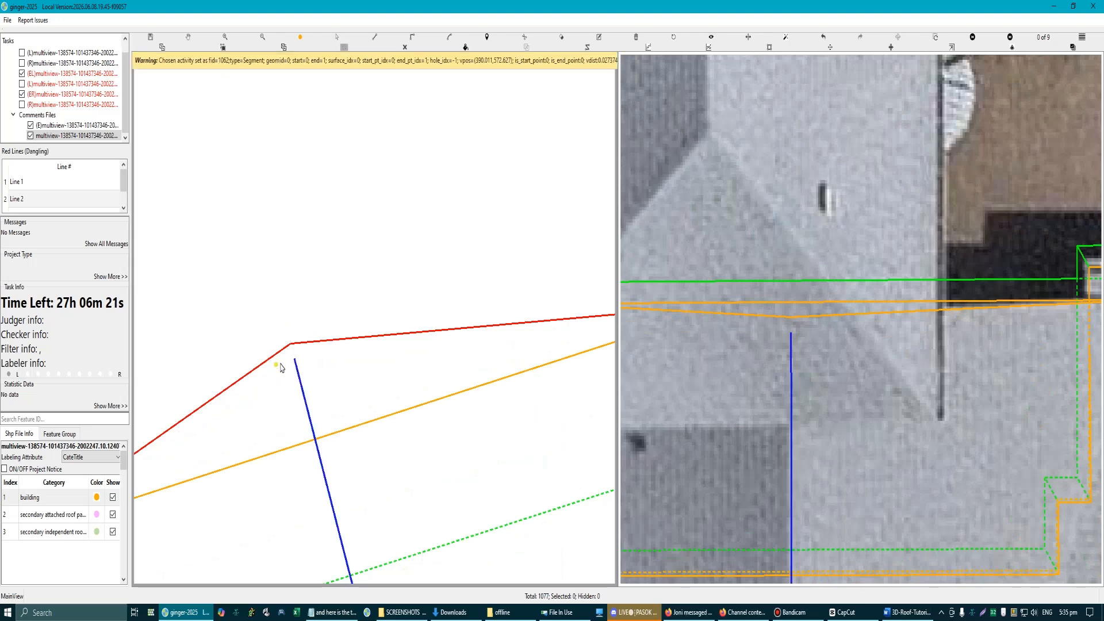
scroll(287, 368, "up", 1)
left_click(315, 349)
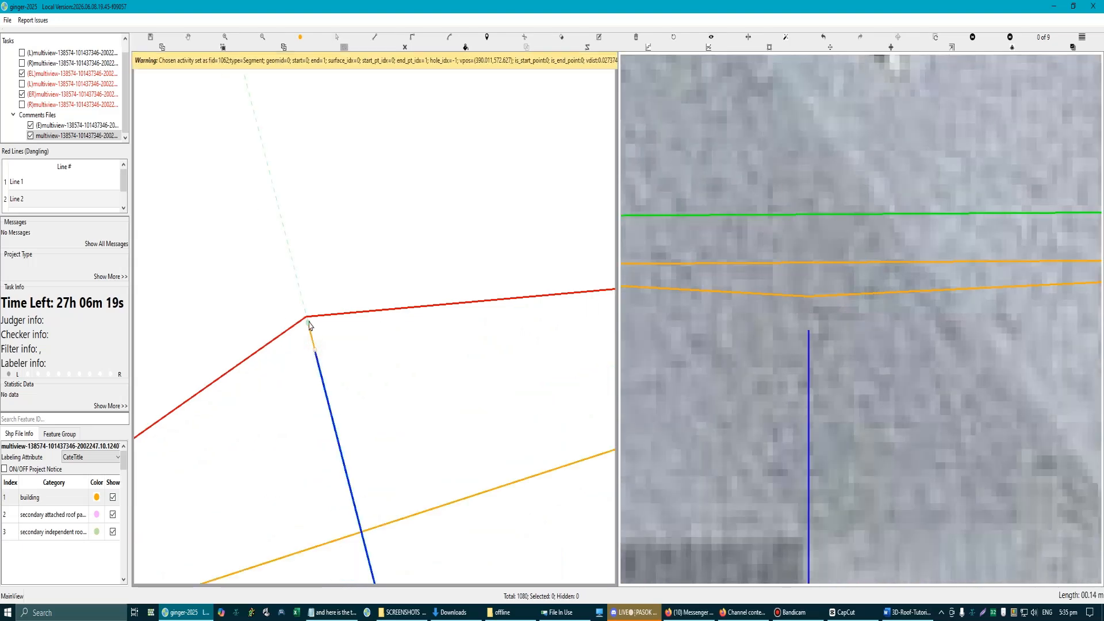
left_click(306, 317)
Step: Compare the gable and ridge line with the rectangular section's roof in both aerial views
scroll(346, 380, "down", 1)
scroll(982, 345, "down", 3)
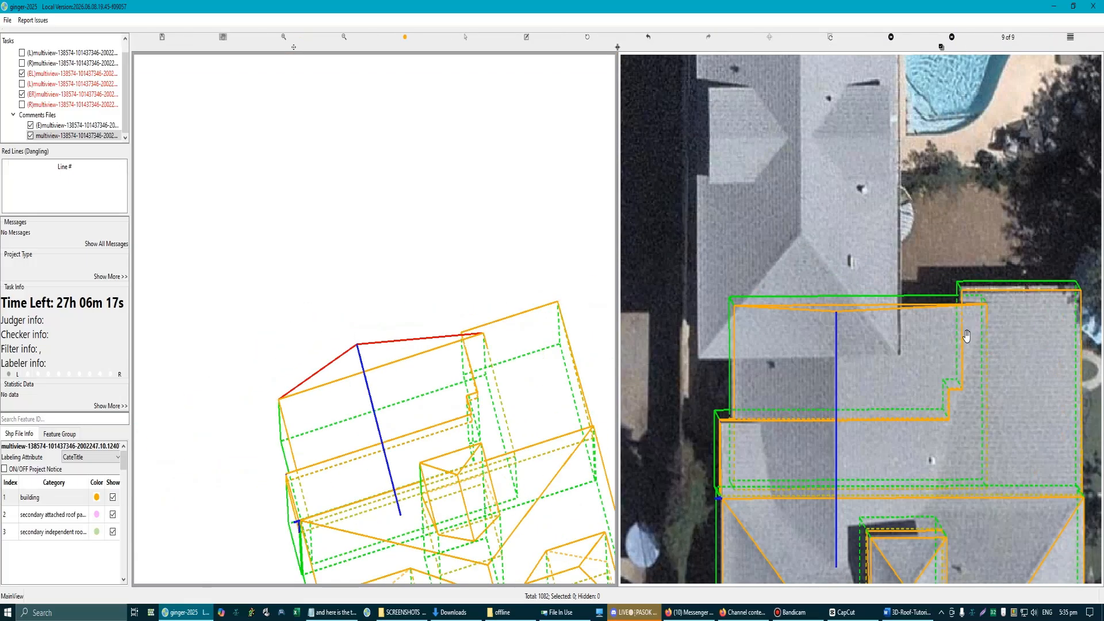
scroll(920, 309, "up", 4)
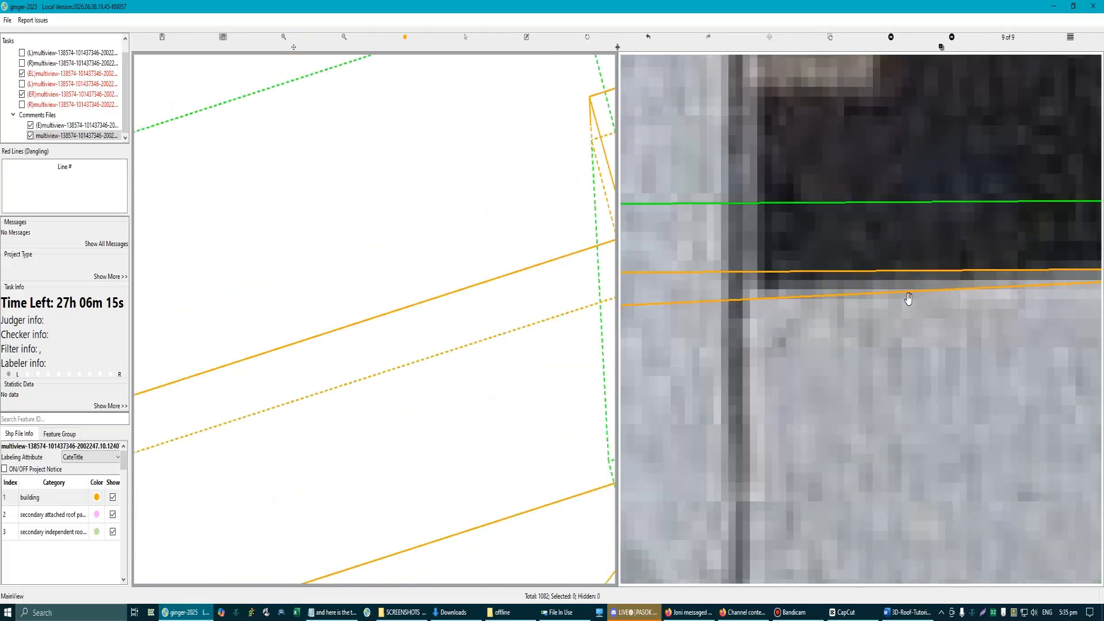
scroll(739, 305, "down", 5)
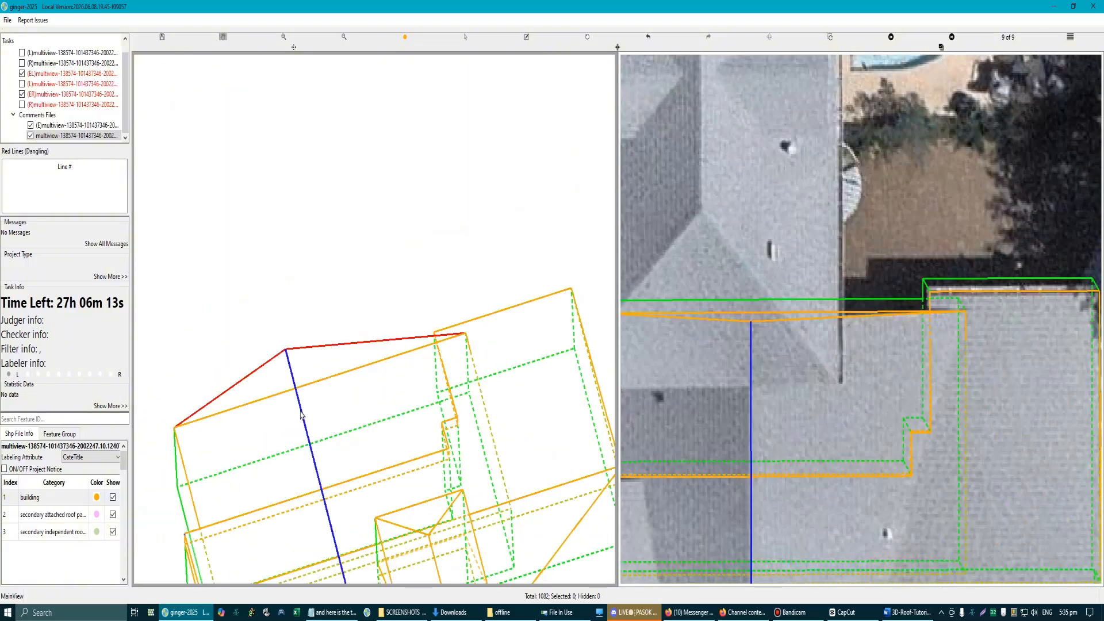
scroll(359, 391, "down", 2)
scroll(340, 410, "up", 4)
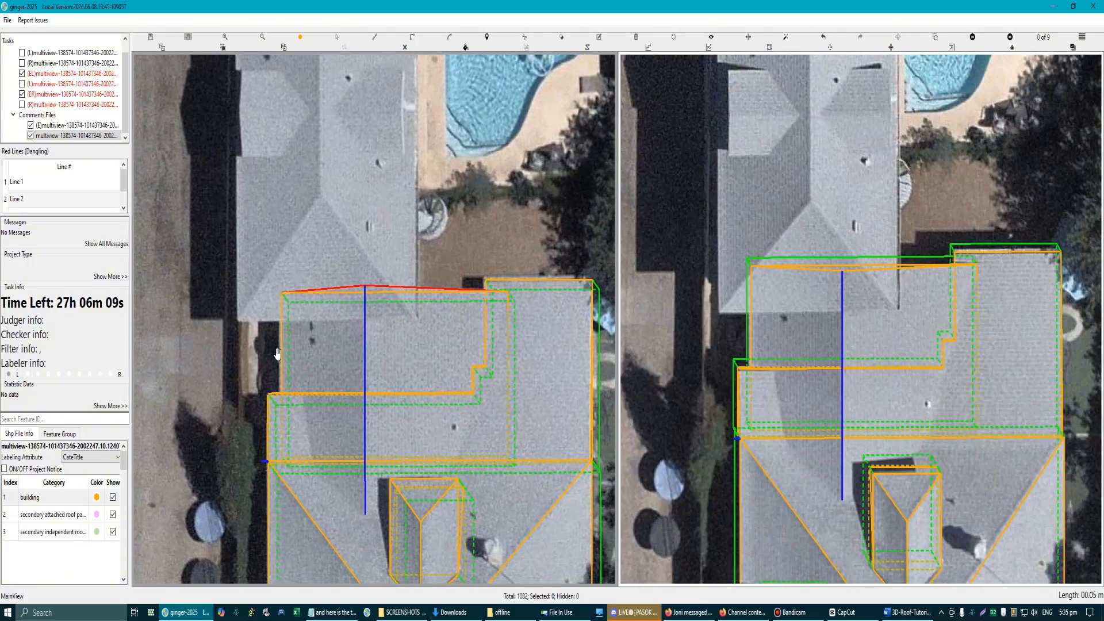
left_click_drag(277, 353, 287, 311)
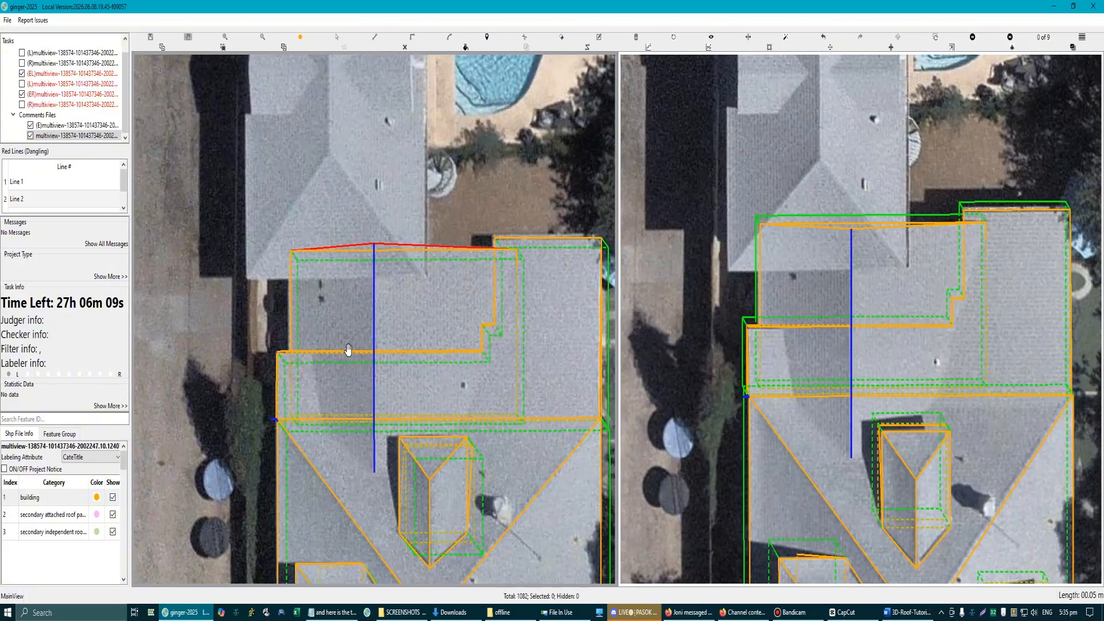
left_click_drag(362, 331, 291, 293)
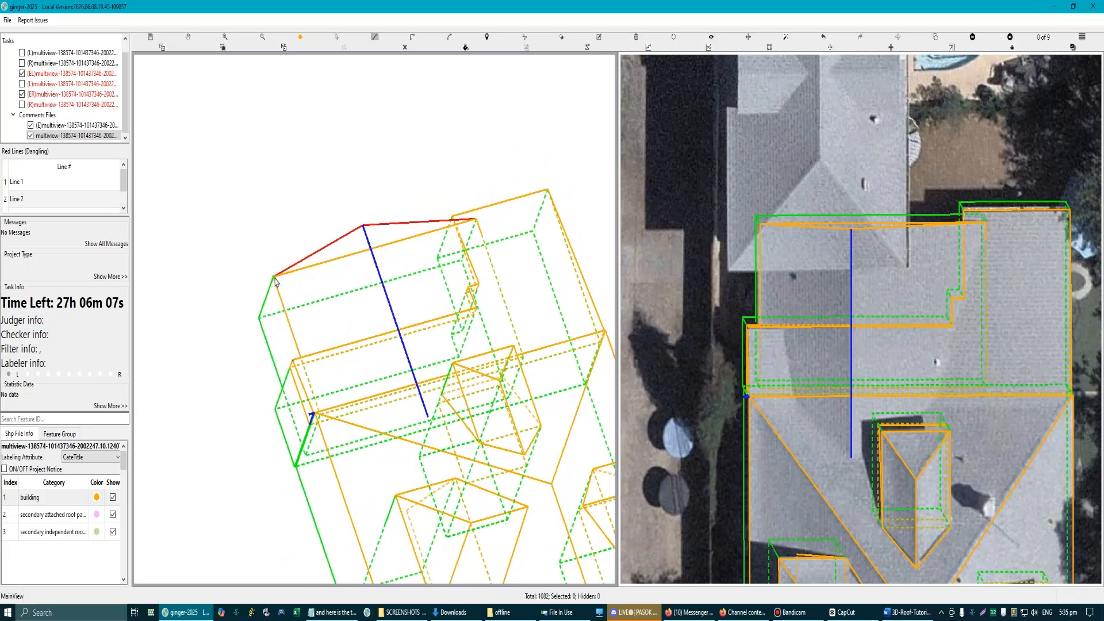
Step: Draw the street-side slope face through the rectangular section's two street-side corners, the ridge's inner end and the gable apex
scroll(321, 413, "up", 4)
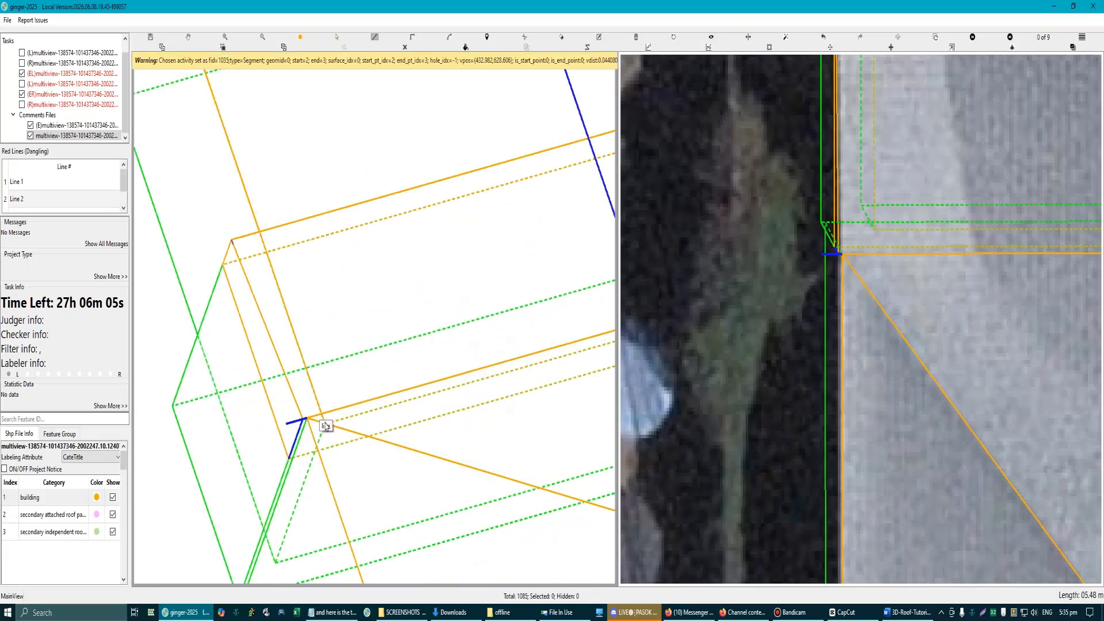
scroll(379, 426, "down", 3)
left_click_drag(369, 383, 313, 364)
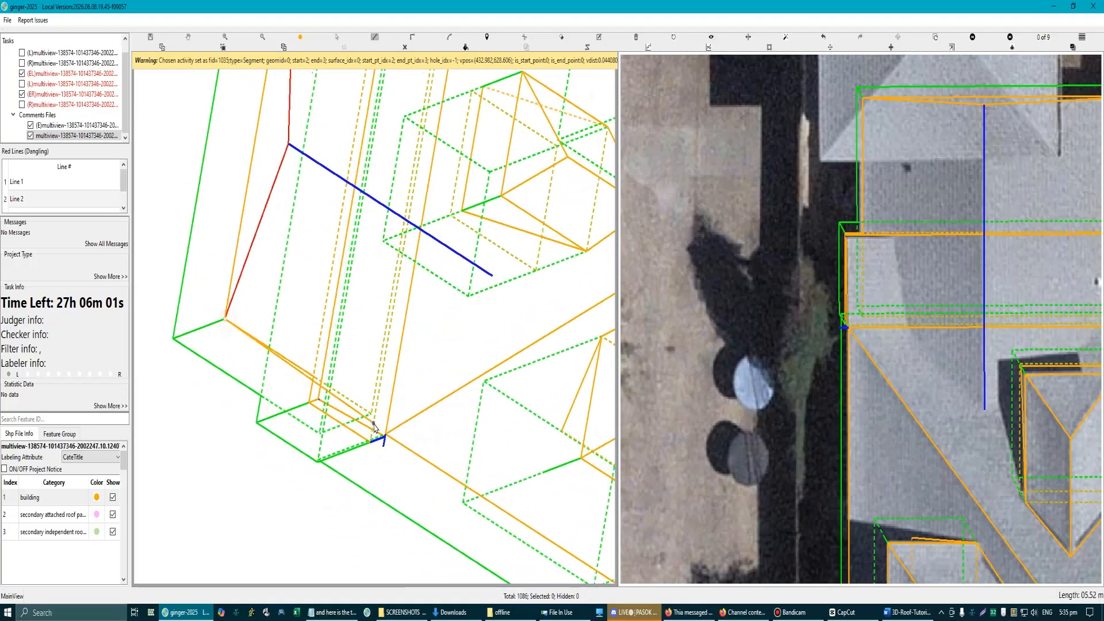
left_click(373, 413)
left_click(492, 276)
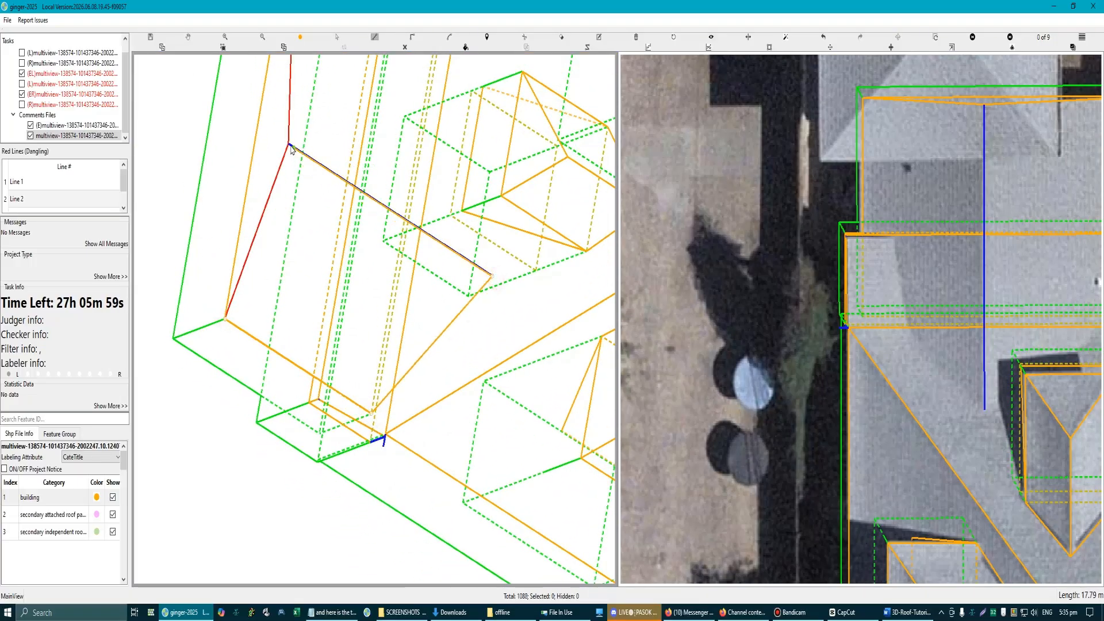
left_click(287, 144)
left_click(227, 317)
key("Escape")
Step: Draw the opposite slope face from the other gable corner through the apex and the ridge's inner end to the section's remaining corner
scroll(254, 315, "down", 3)
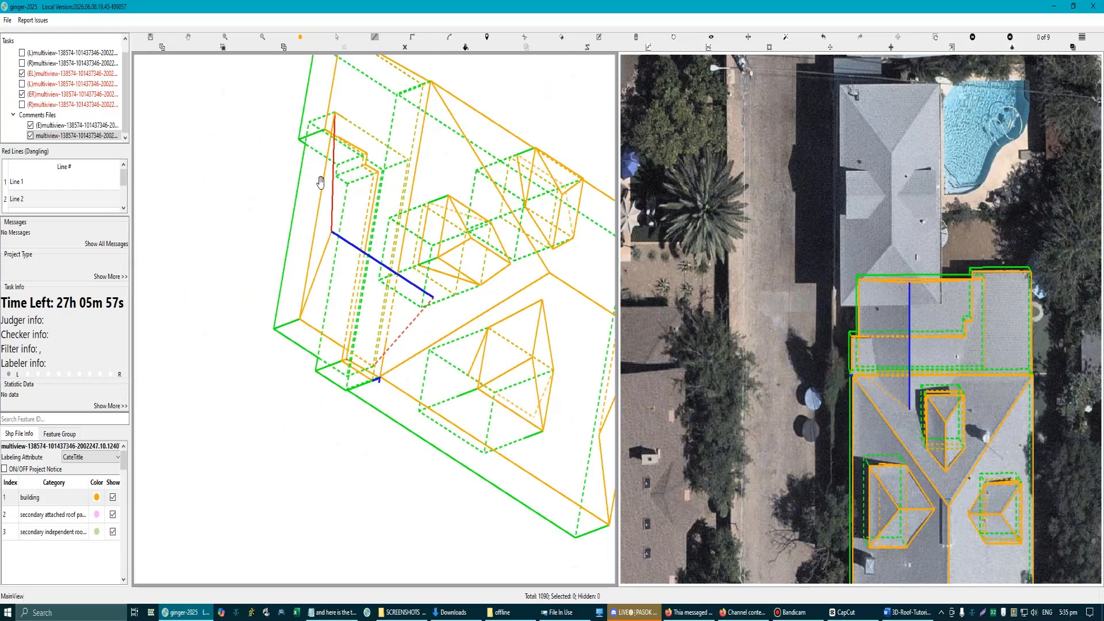
left_click_drag(320, 180, 298, 265)
scroll(306, 143, "up", 2)
scroll(305, 142, "up", 1)
key("l")
left_click(269, 135)
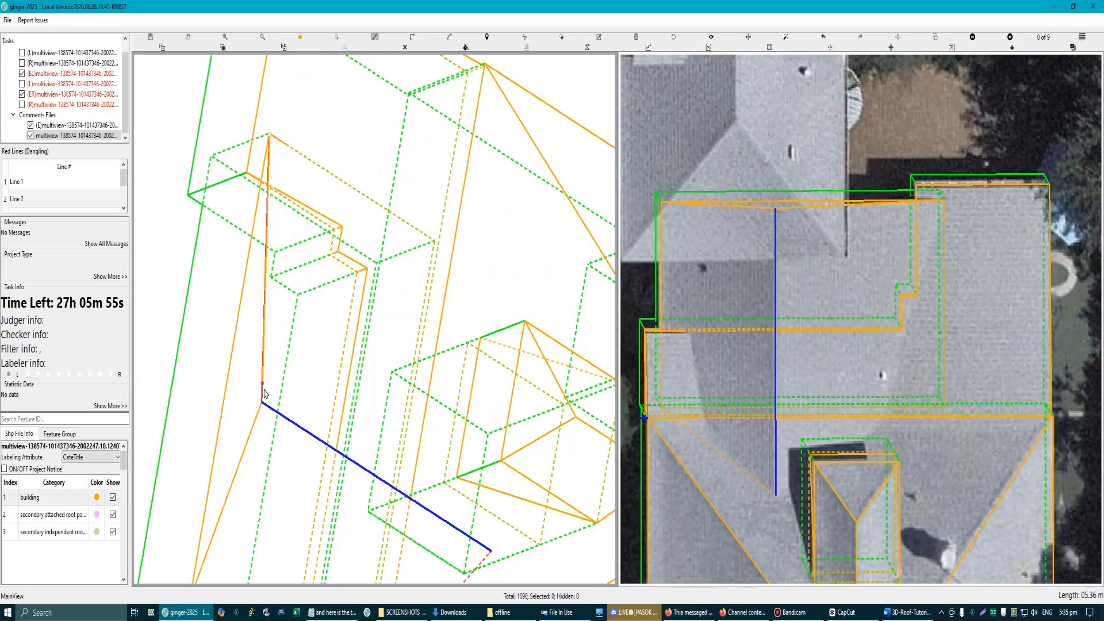
left_click(263, 404)
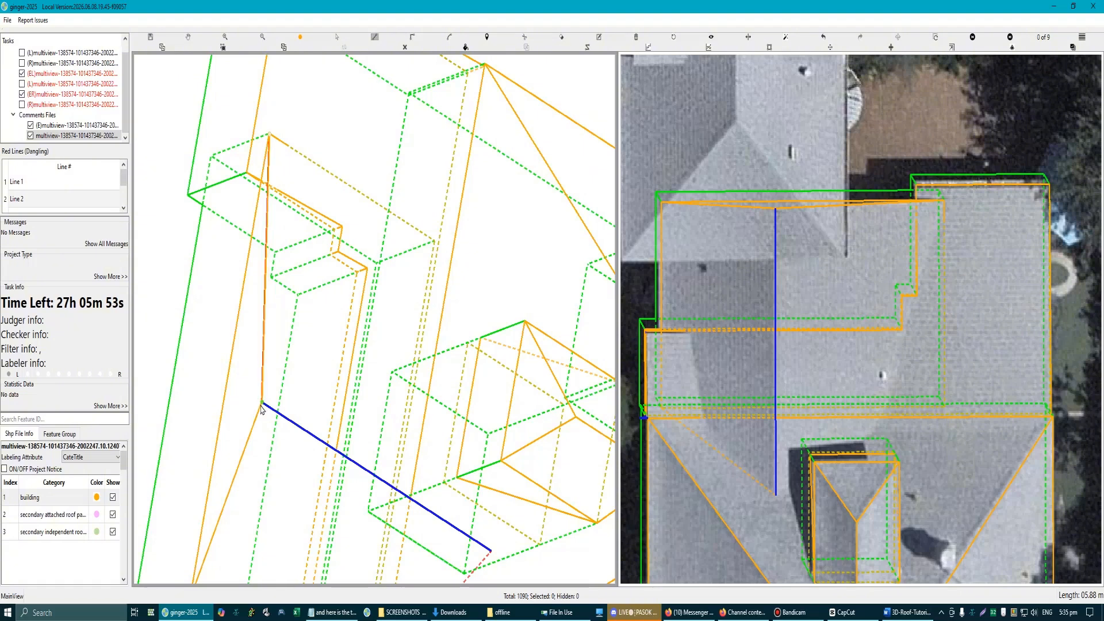
left_click(491, 553)
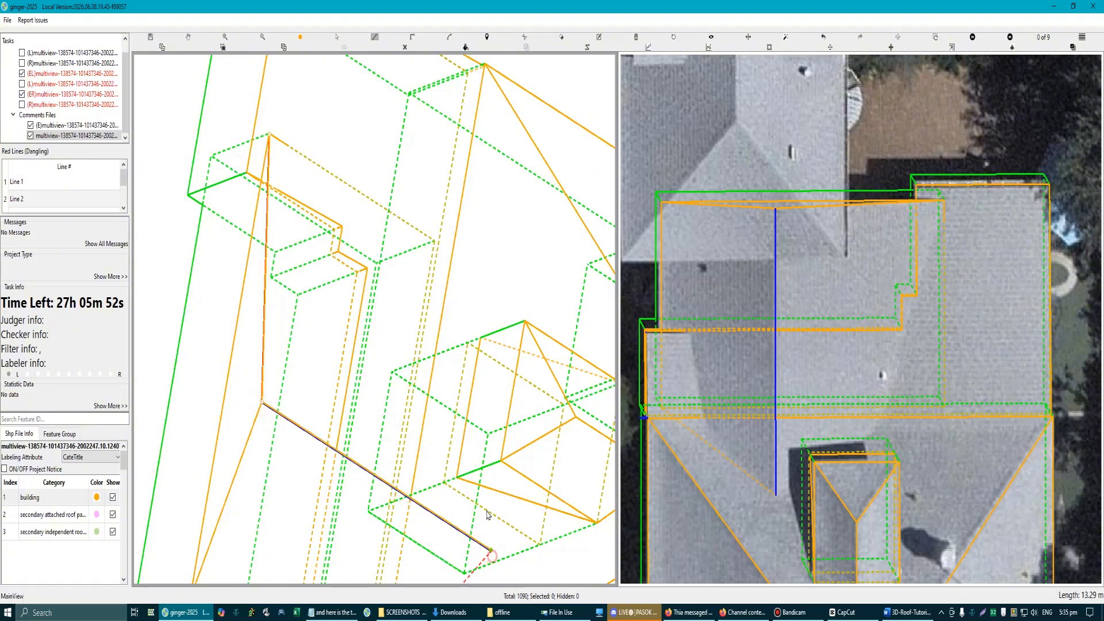
double_click(435, 246)
scroll(387, 360, "down", 1)
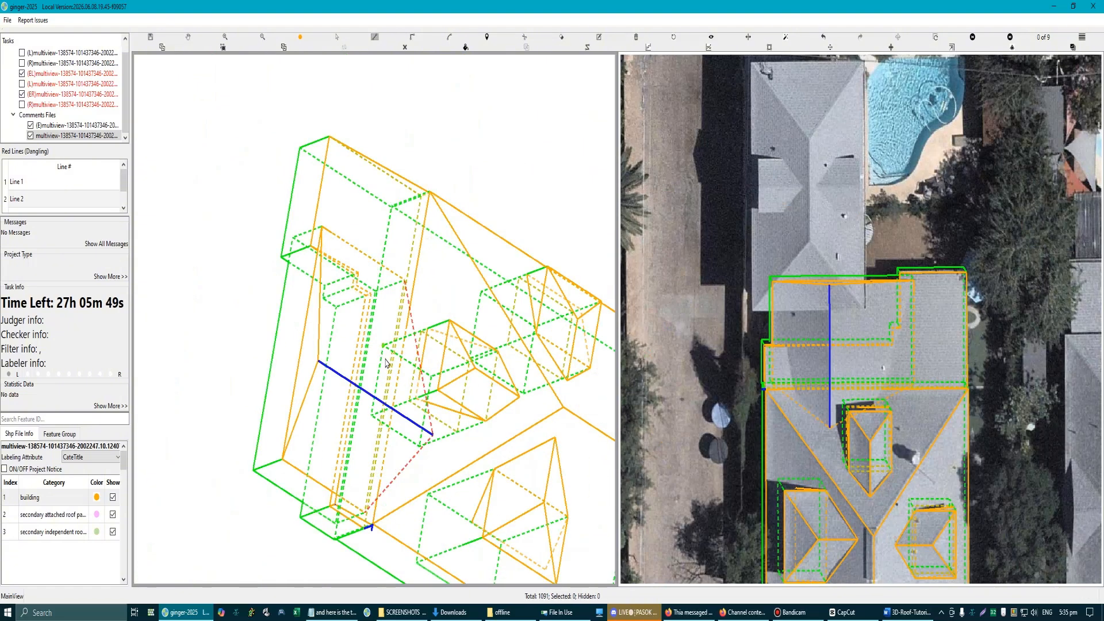
key("Escape")
Step: Check the two new slope faces of the rectangular section against both aerial images
scroll(397, 374, "down", 2)
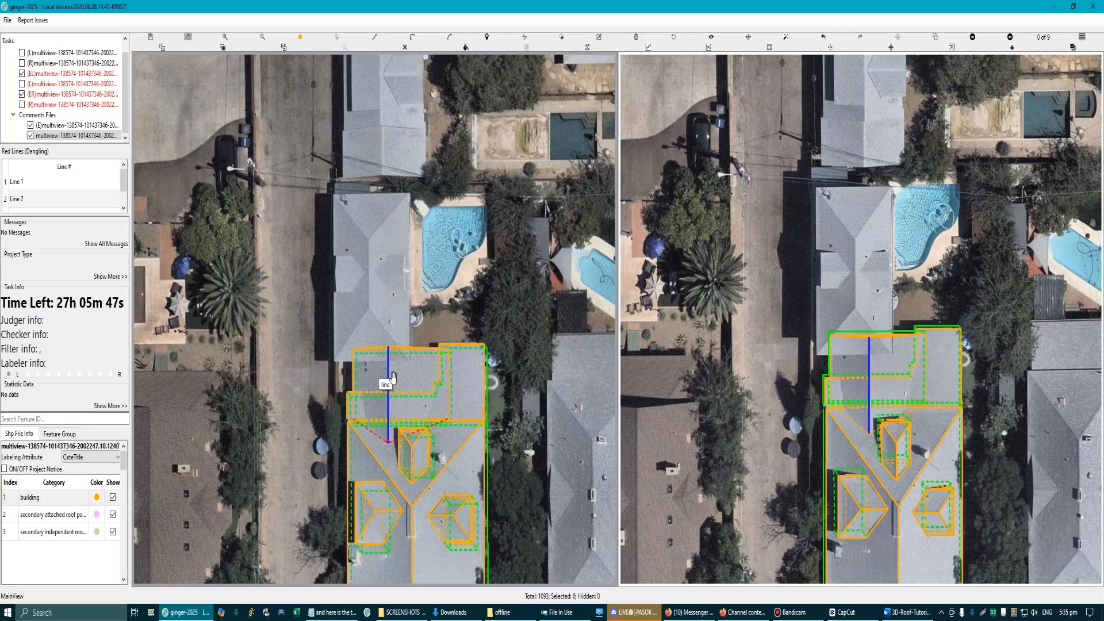
scroll(412, 379, "up", 1)
scroll(397, 373, "down", 2)
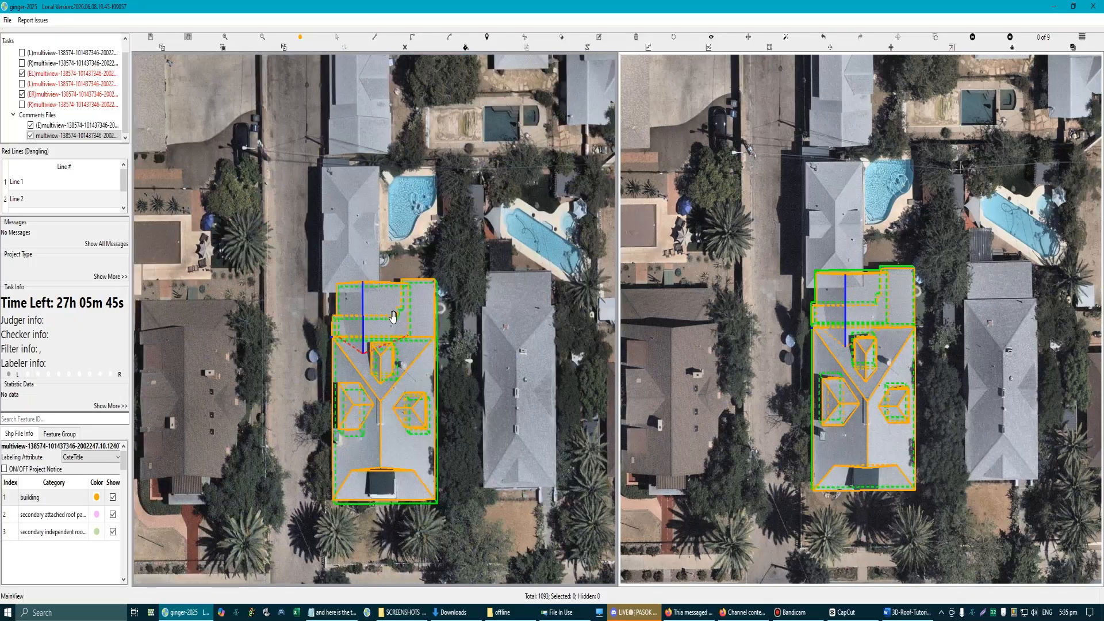
scroll(434, 374, "up", 2)
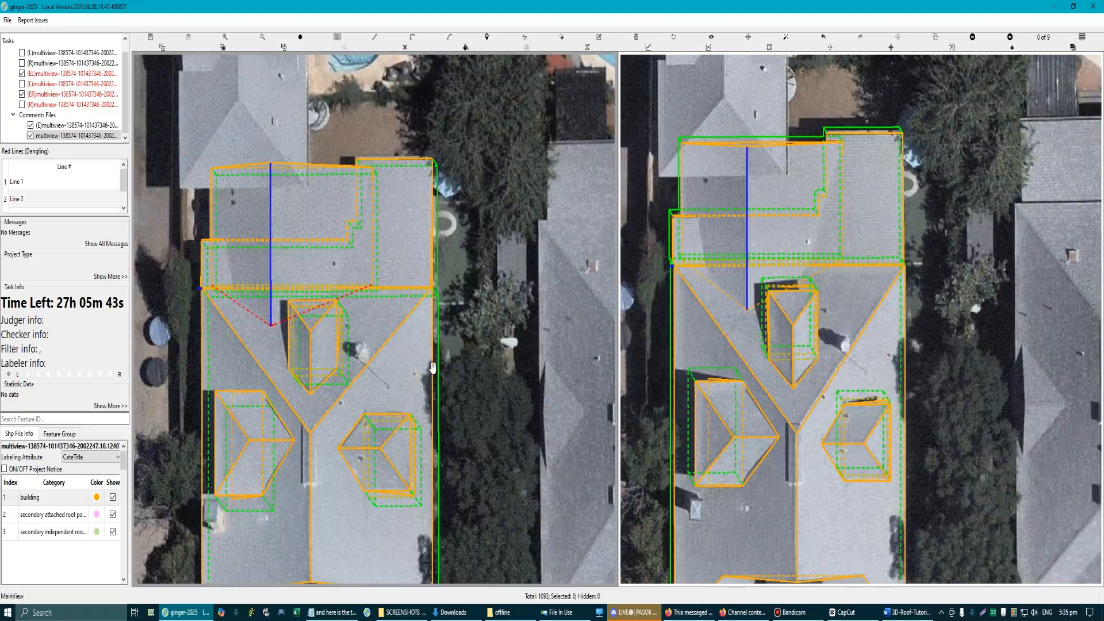
scroll(308, 331, "down", 2)
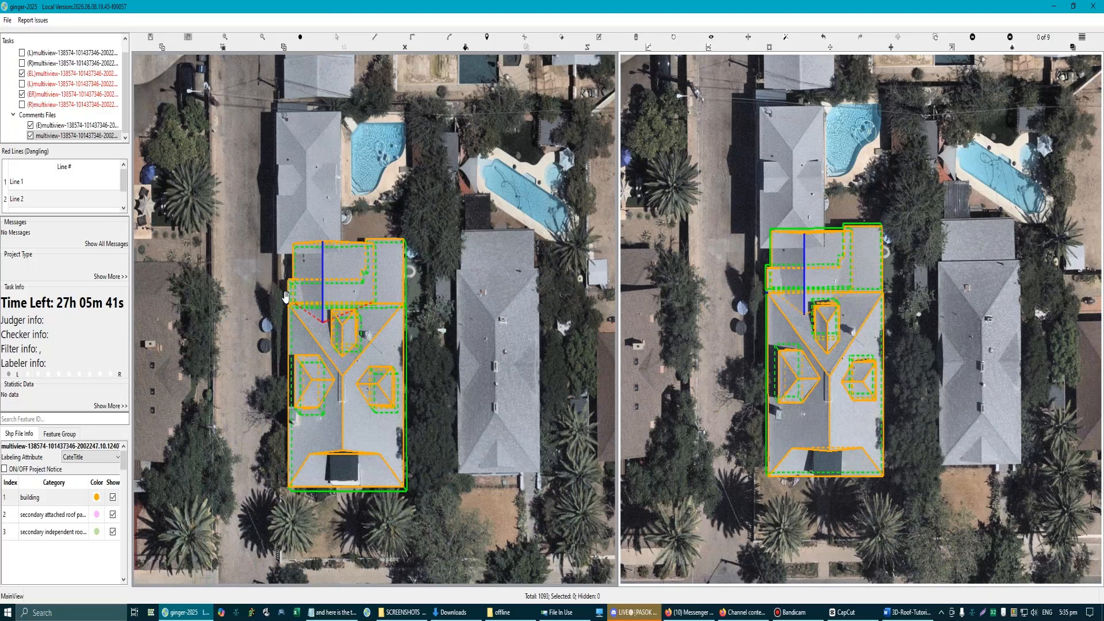
scroll(284, 293, "up", 1)
Step: Try to intersect the rectangular section with all the roof parts around it, and examine the cut lines in 3D
left_click_drag(269, 255, 430, 349)
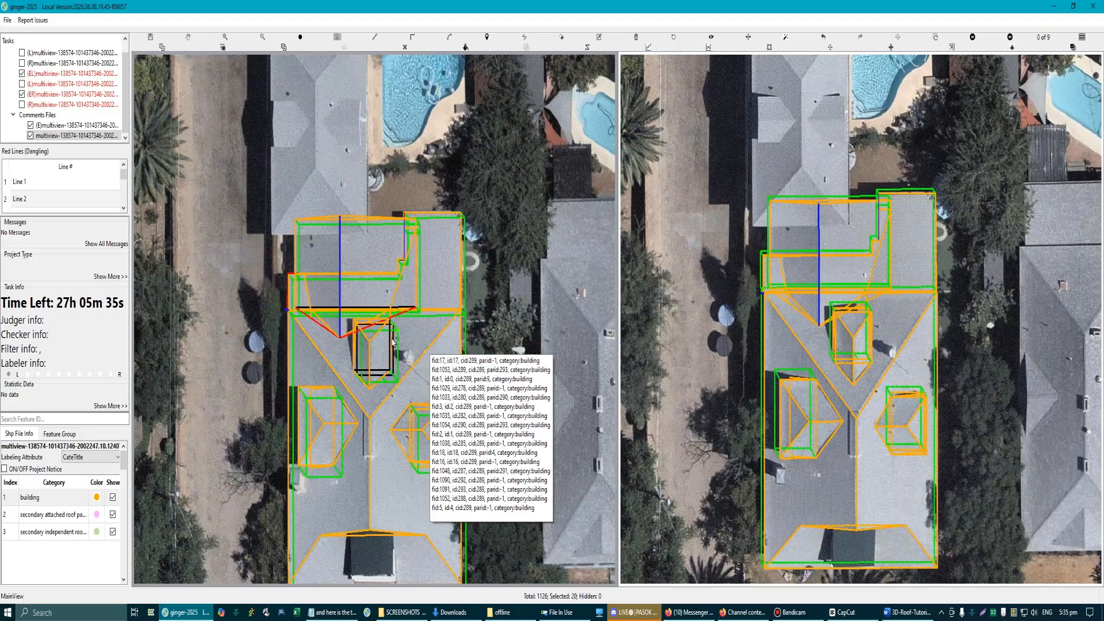
scroll(393, 342, "up", 1)
key("h")
scroll(383, 309, "down", 1)
mouse_move(376, 332)
left_mouse_down()
mouse_move(396, 340)
mouse_move(370, 337)
left_mouse_up()
left_click(343, 316)
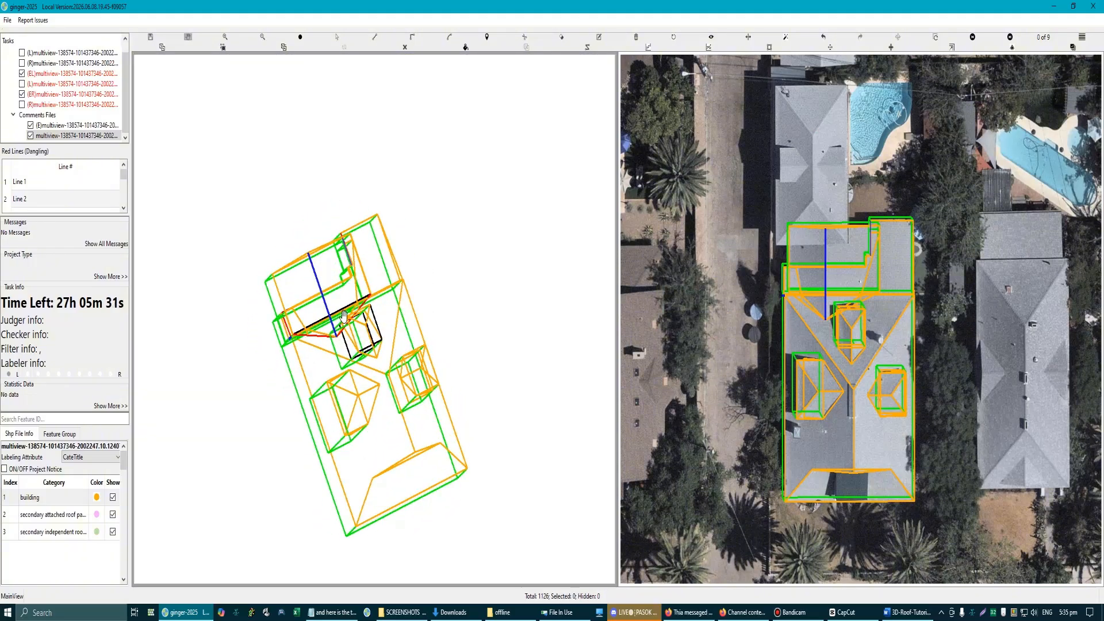
scroll(343, 316, "up", 4)
scroll(375, 319, "down", 2)
key("h")
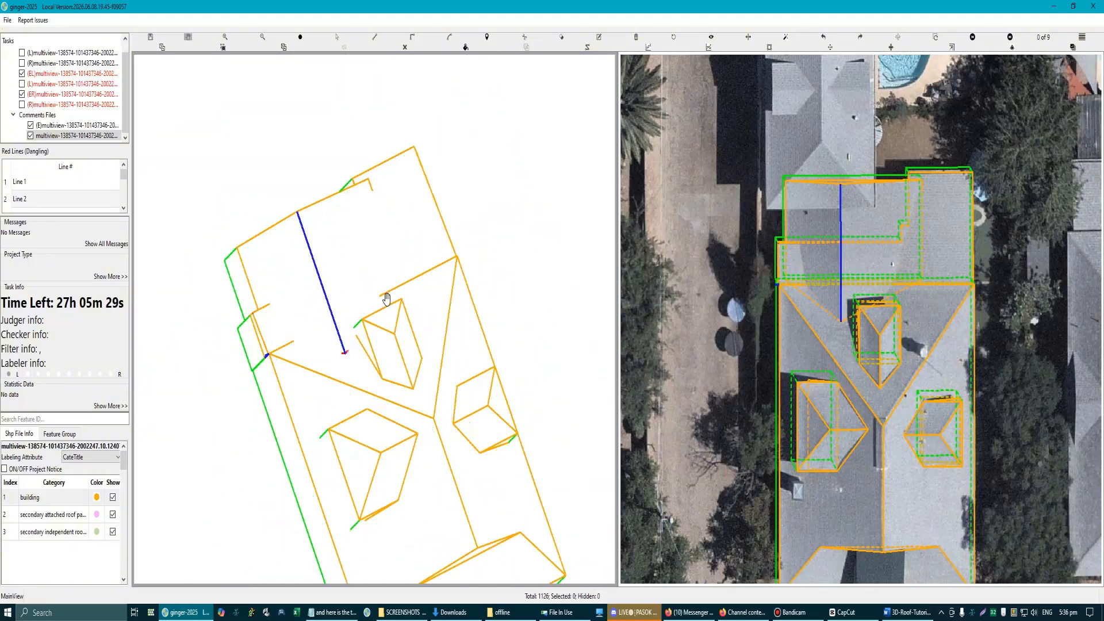
scroll(369, 339, "down", 3)
key("Escape")
Step: Intersect the rectangular section's slopes with the L-shaped section and main hip roof, and inspect the intersection lines in both aerial views
scroll(396, 314, "up", 2)
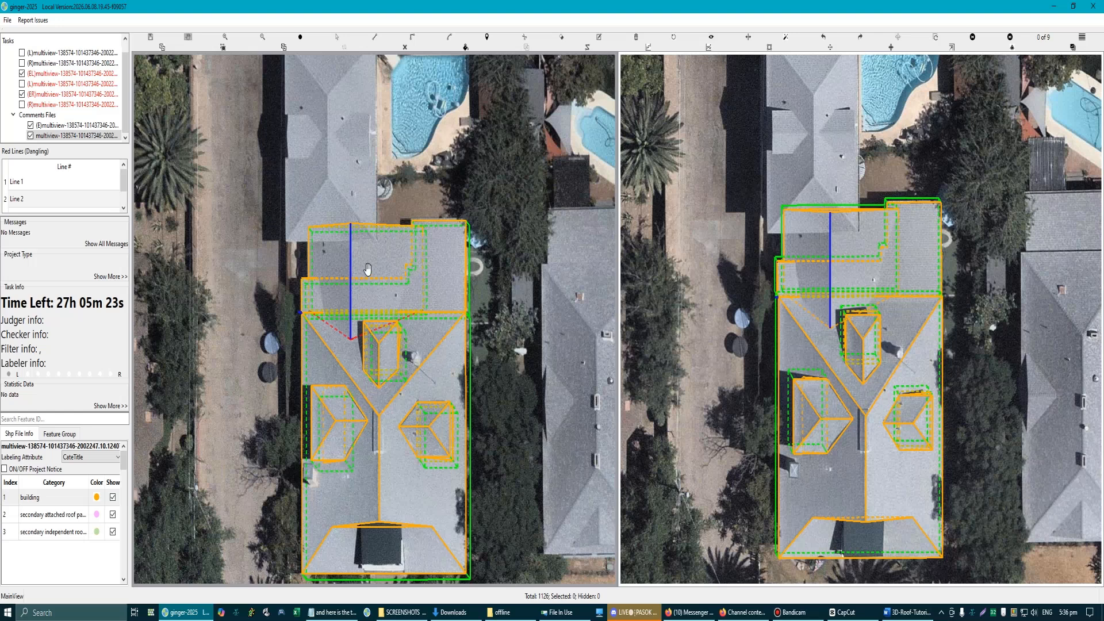
scroll(368, 280, "up", 2)
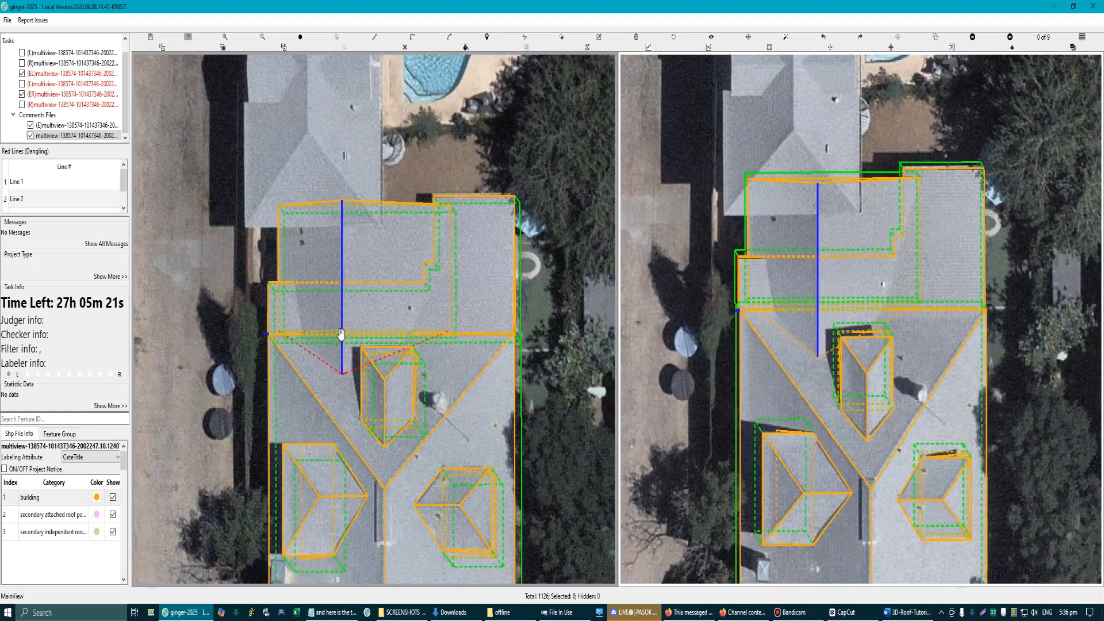
key("s")
left_click_drag(309, 259, 351, 381)
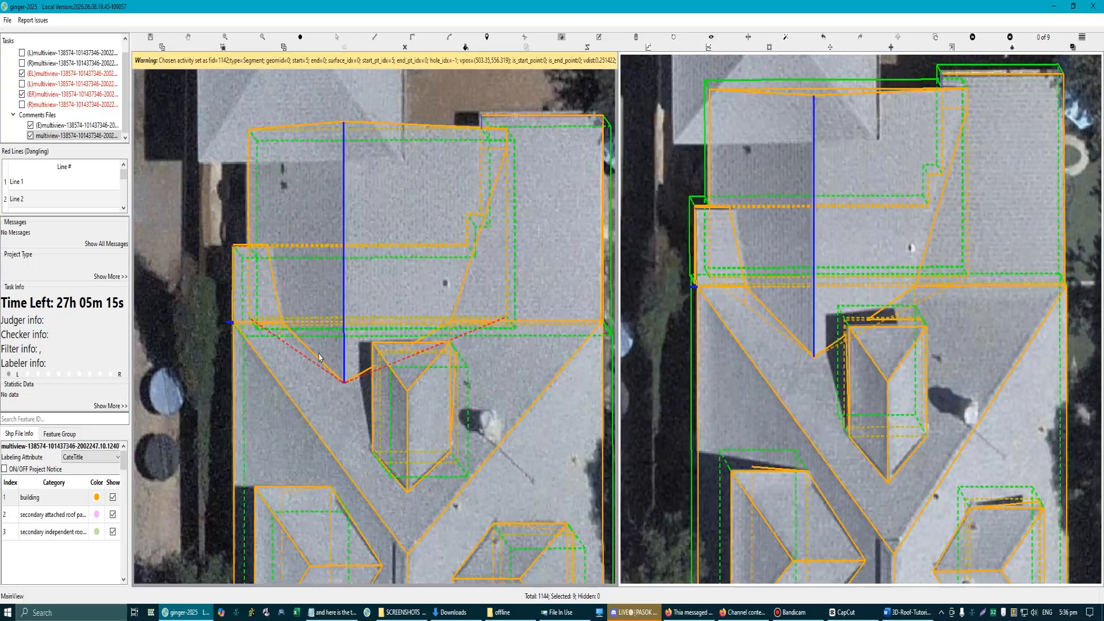
scroll(352, 381, "up", 2)
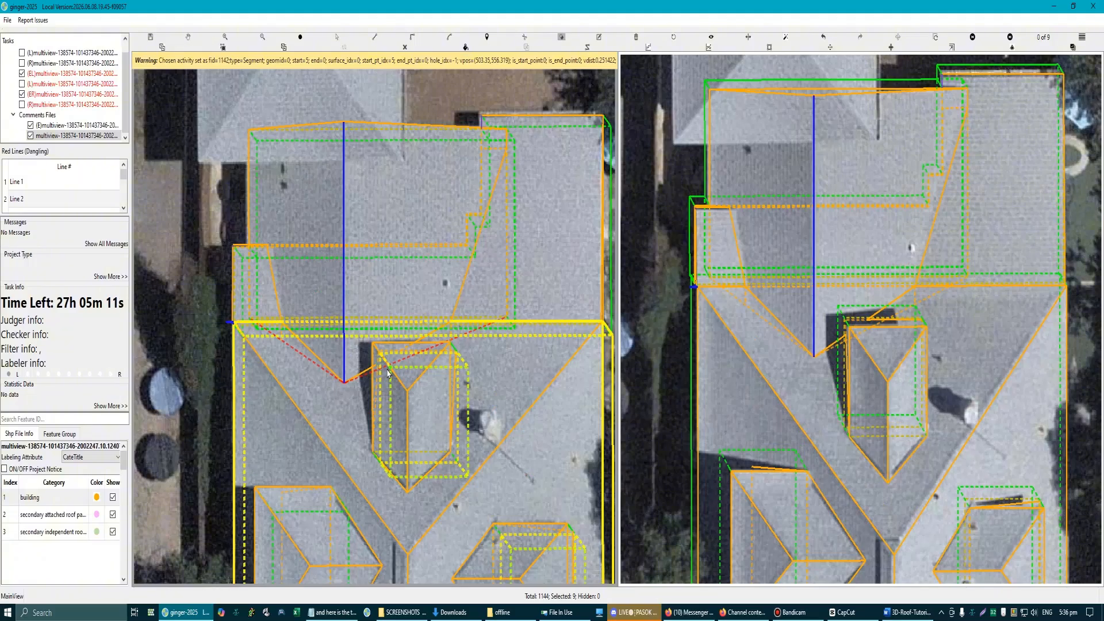
scroll(388, 373, "down", 3)
scroll(348, 360, "up", 3)
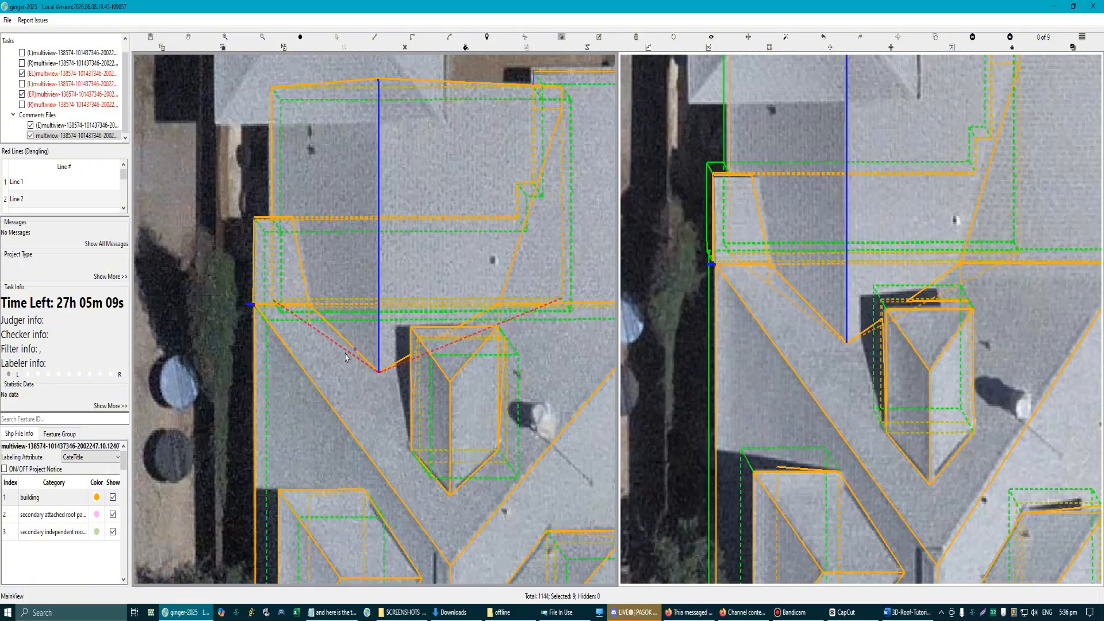
left_click(455, 319)
scroll(461, 323, "down", 3)
scroll(397, 249, "up", 5)
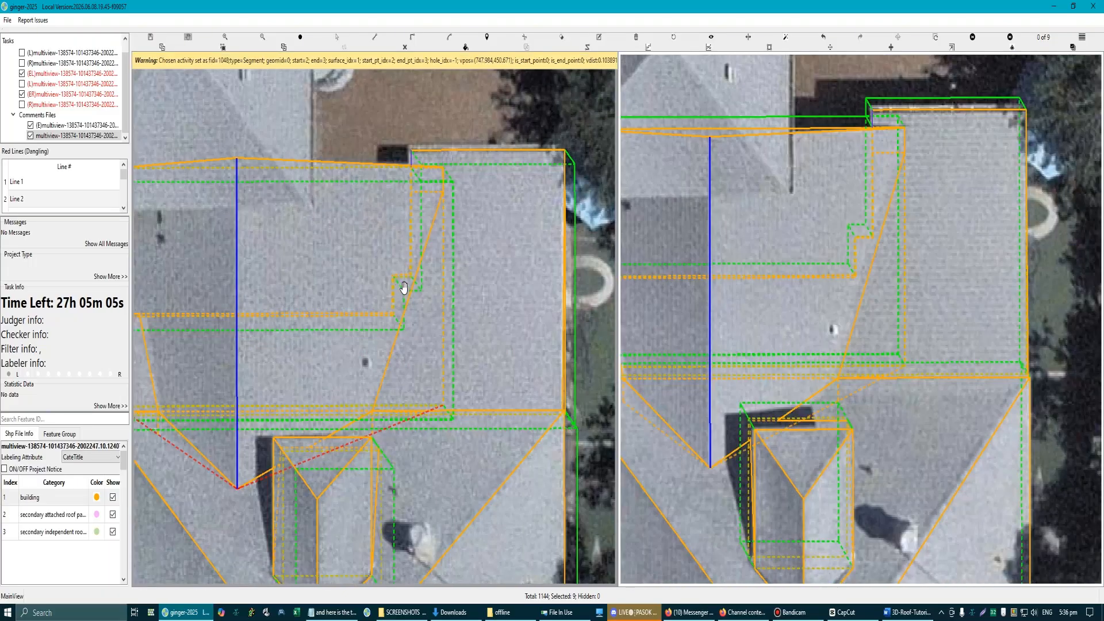
key("Print")
left_click_drag(140, 108, 505, 501)
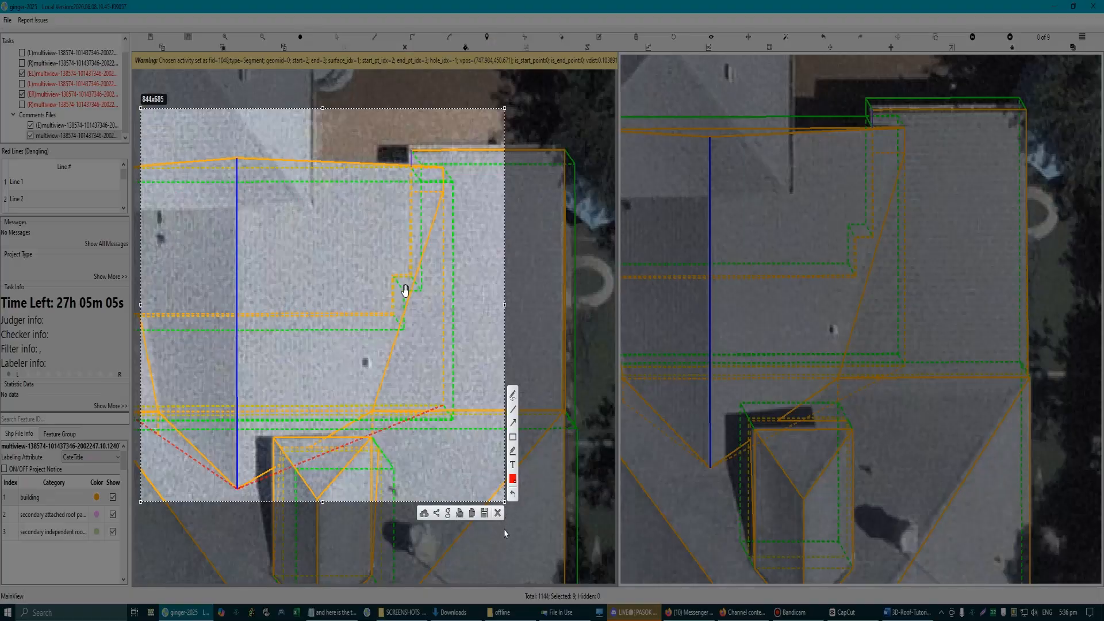
left_click(498, 513)
Step: Capture the central house's roof and mark with red arrows the intersection line and notch on the L-shaped section's inner side
scroll(277, 325, "down", 3)
key("Print")
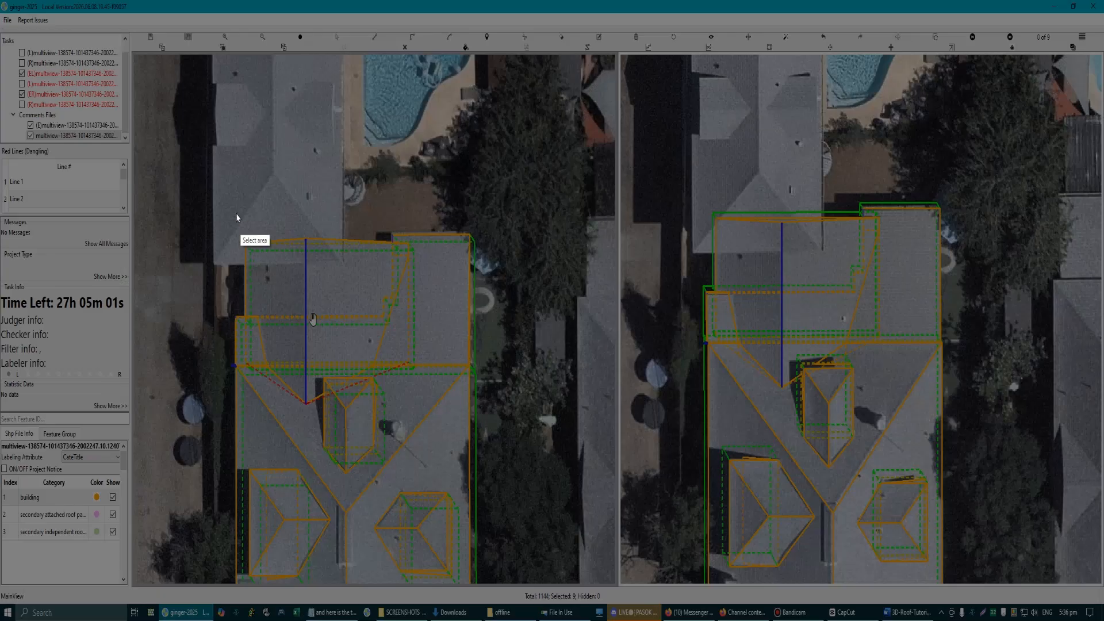
left_click_drag(160, 129, 539, 545)
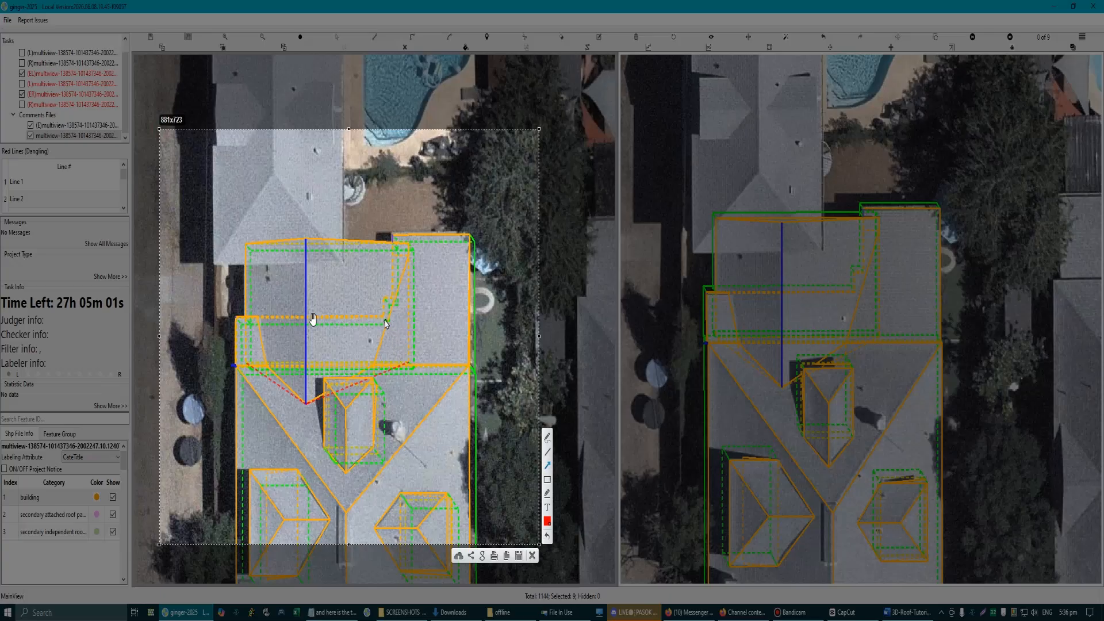
left_click(369, 286)
left_click_drag(389, 292, 394, 319)
left_click_drag(408, 261, 374, 366)
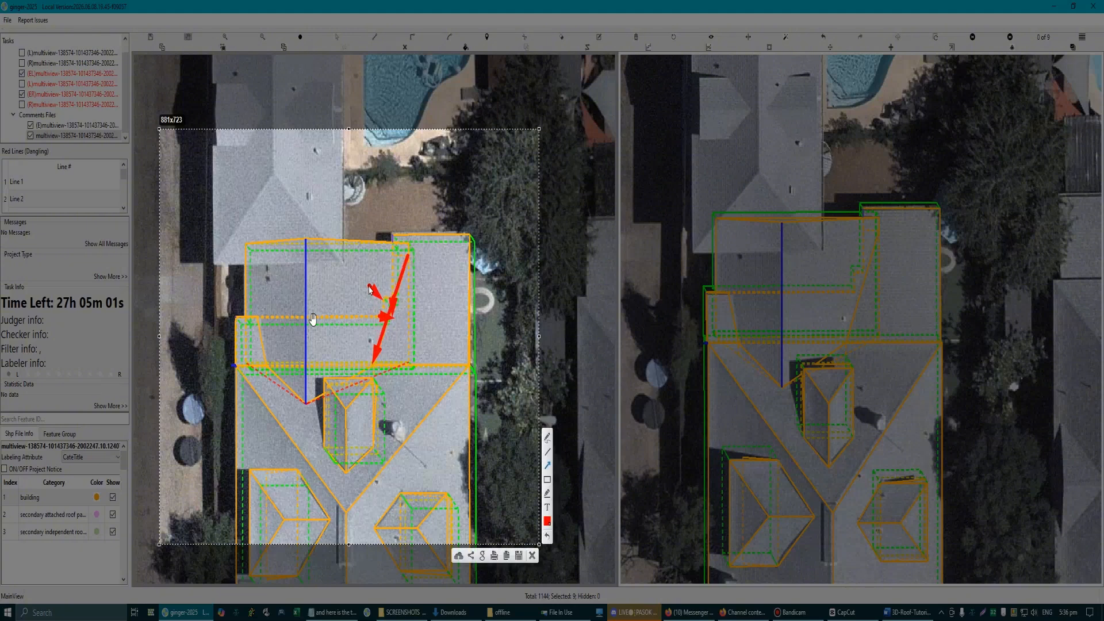
left_click_drag(370, 289, 383, 320)
Step: Mark the opposite intersection line and the L-shaped section's outer corner with red arrows, and discard the capture
left_click_drag(224, 298, 243, 316)
left_click_drag(247, 244, 246, 308)
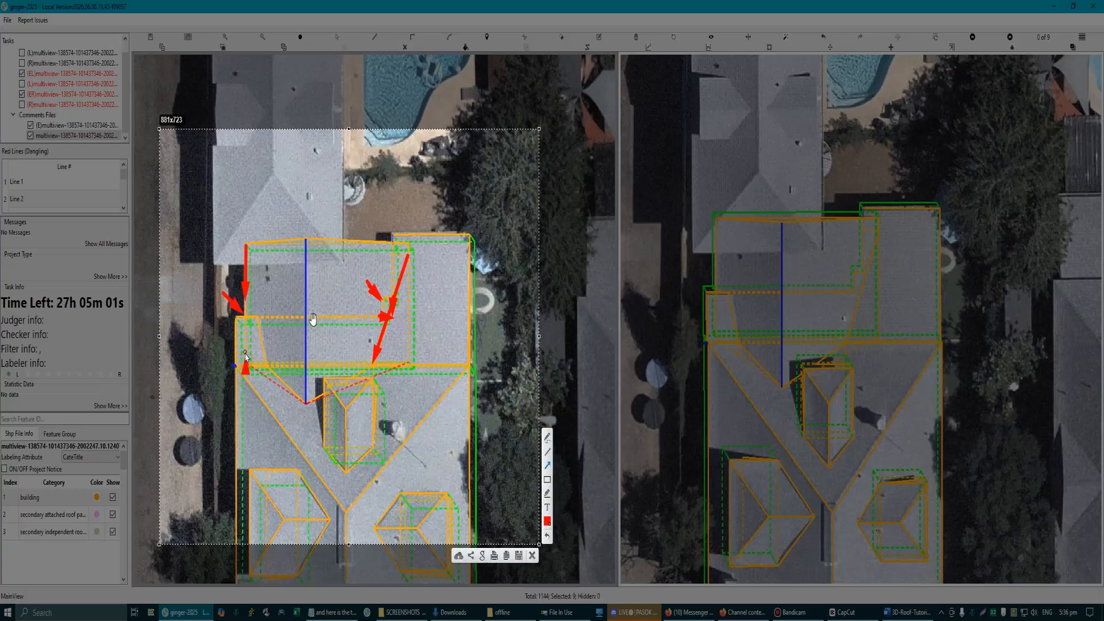
mouse_move(245, 373)
left_mouse_down()
mouse_move(248, 333)
mouse_move(208, 328)
mouse_move(239, 340)
left_mouse_up()
key("ctrl+z")
key("ctrl+z")
left_click_drag(230, 270, 266, 364)
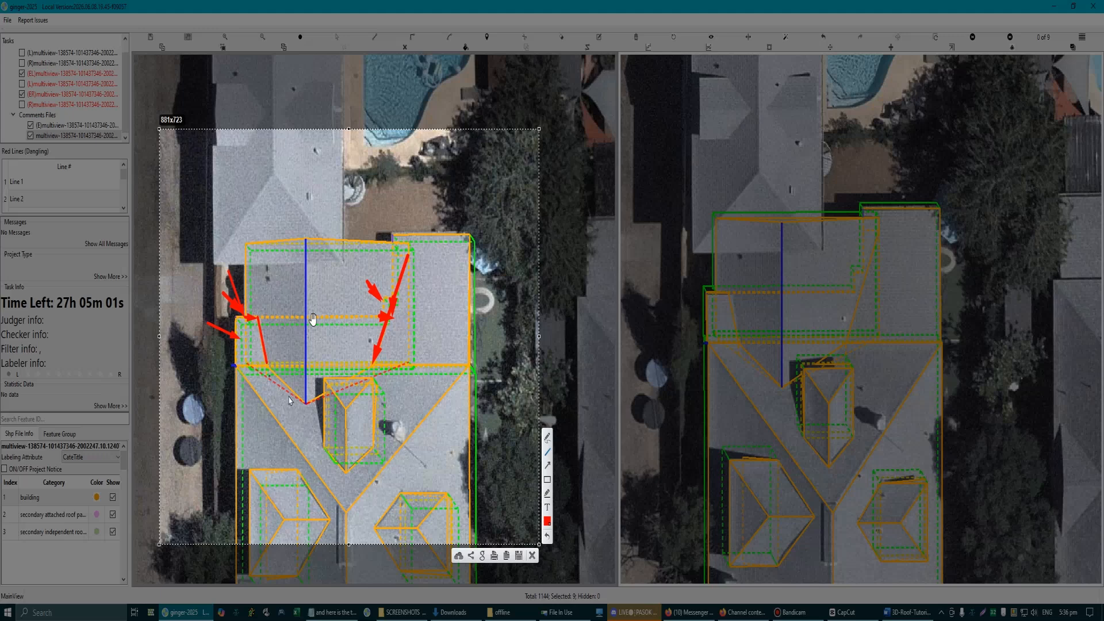
left_click(532, 555)
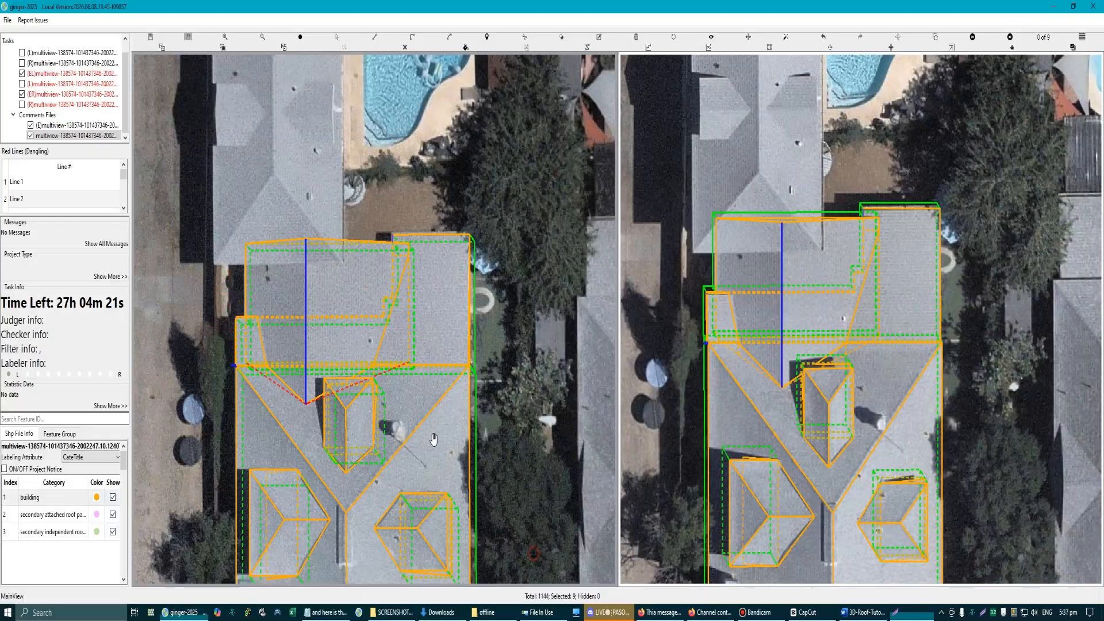
Step: Draw a line along the rectangular section's outer side, ending at its inner eave corner
scroll(246, 378, "up", 6)
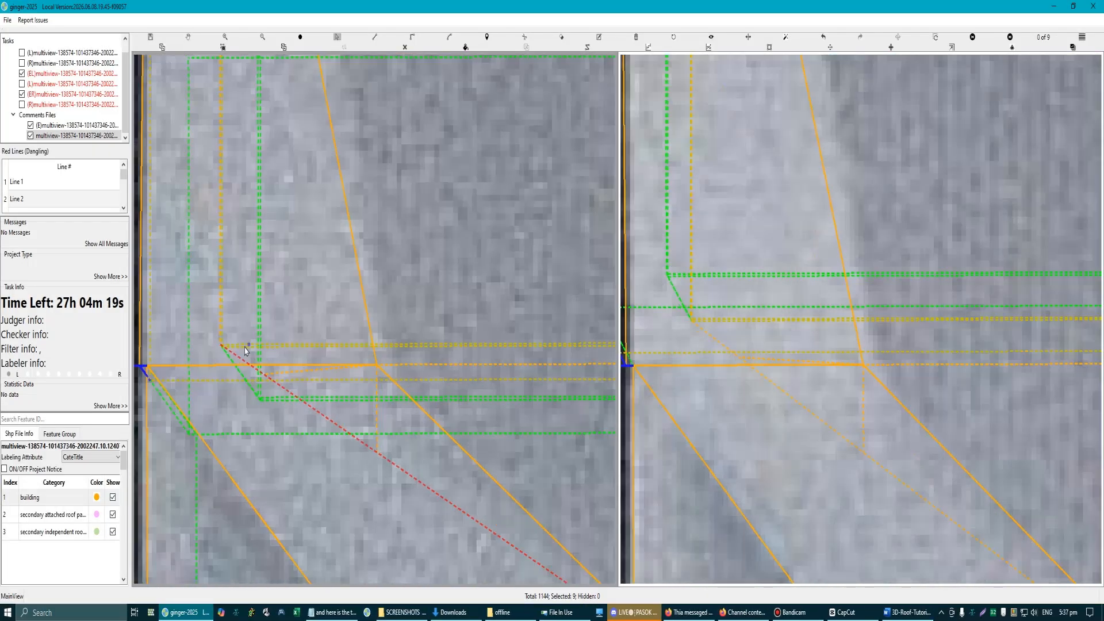
key("l")
scroll(287, 362, "down", 2)
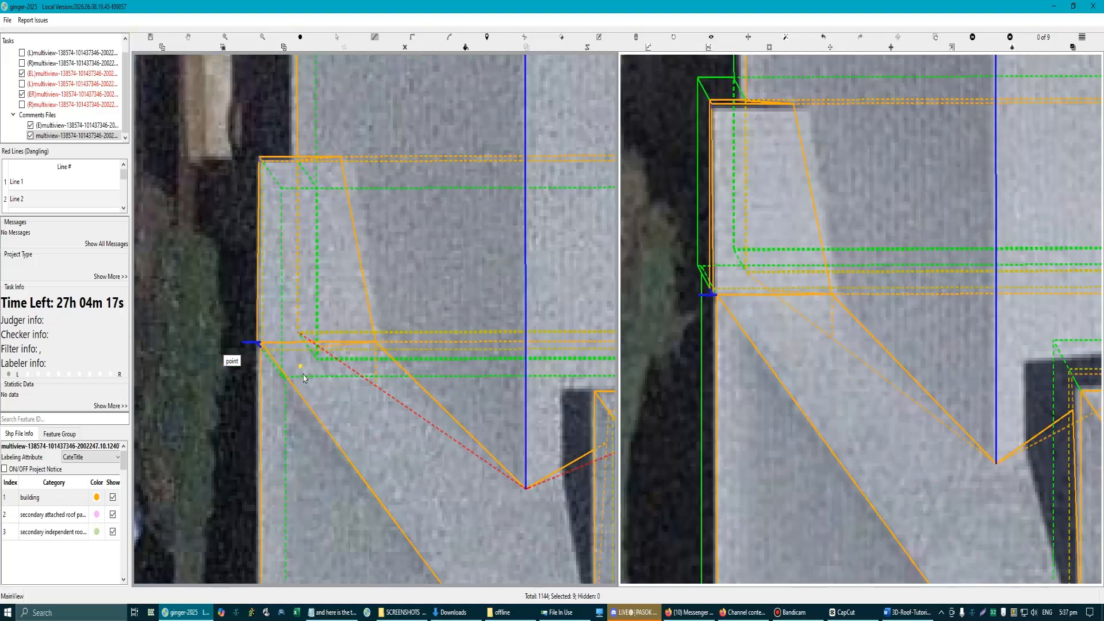
key("Escape")
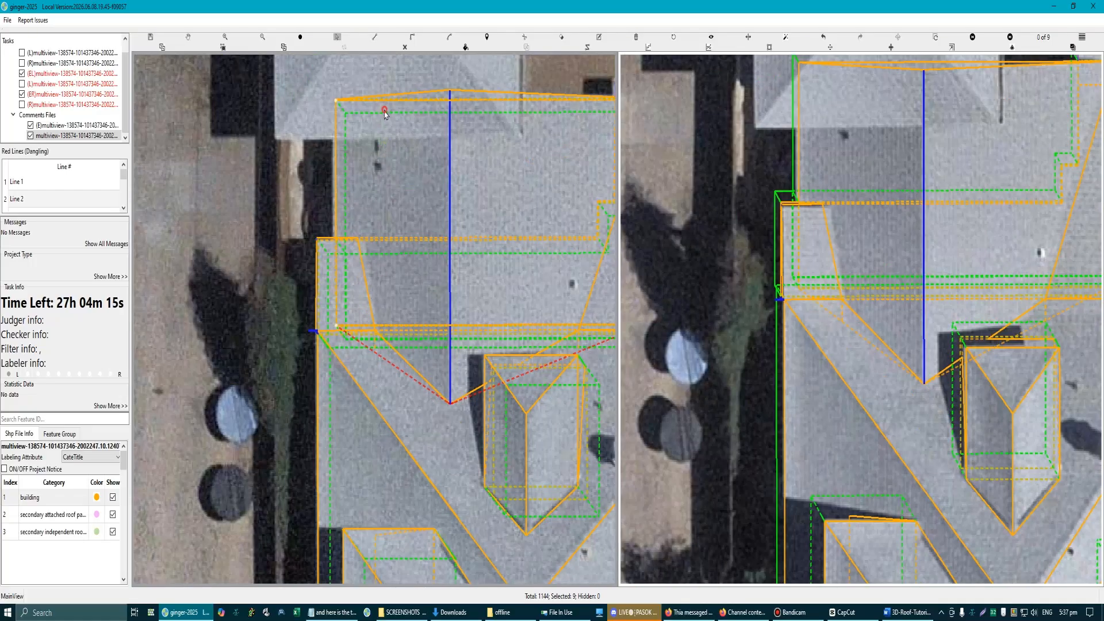
scroll(340, 382, "up", 2)
key("l")
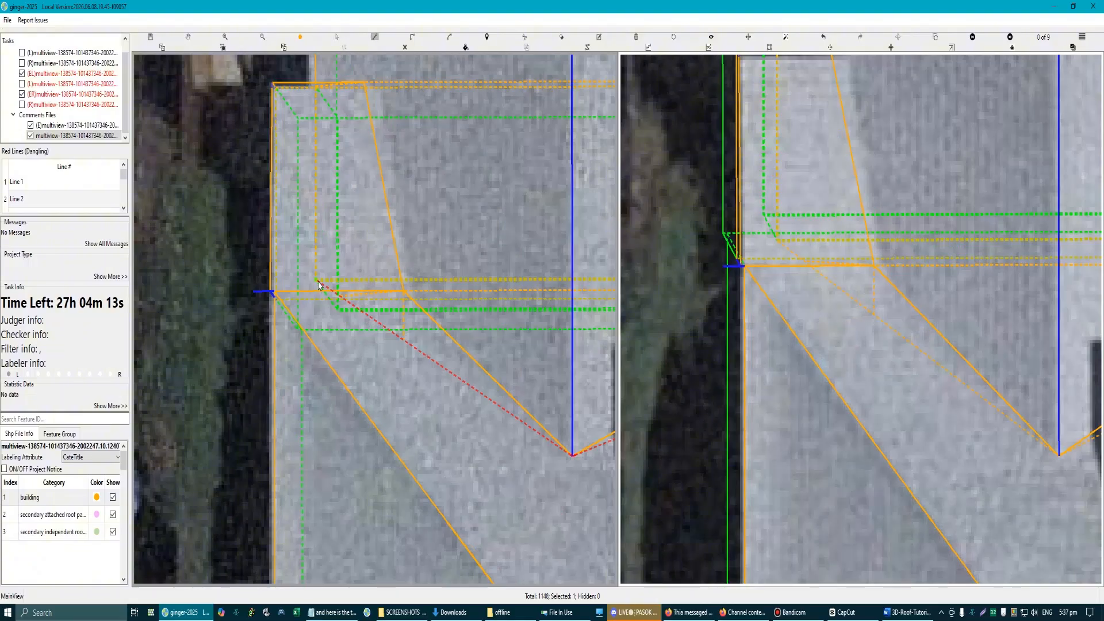
left_click(319, 284)
scroll(322, 286, "down", 2)
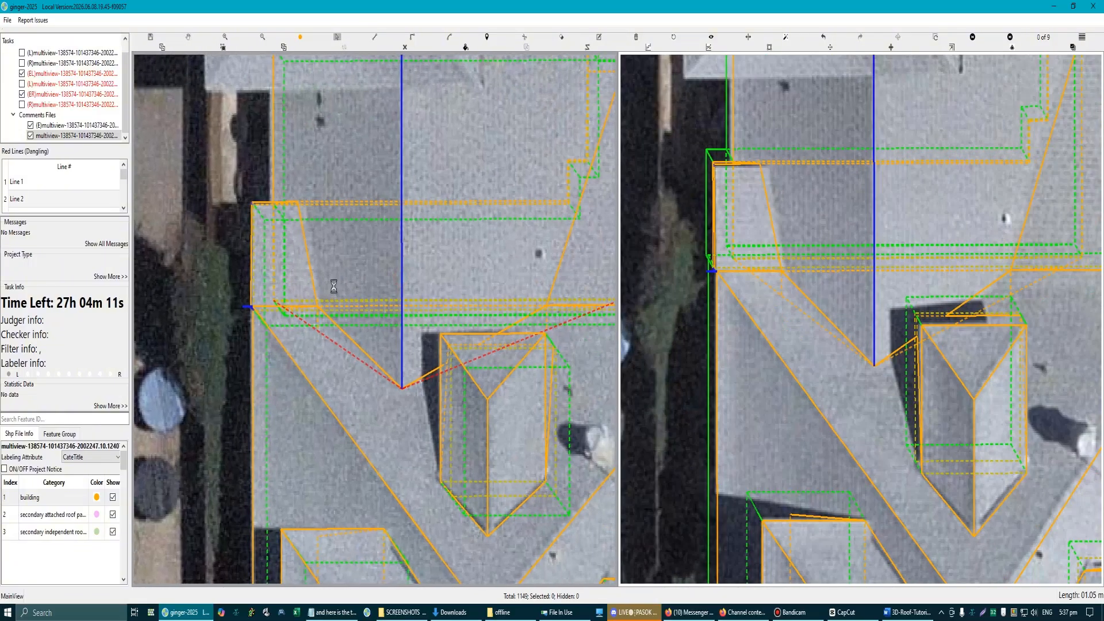
Step: Capture the rectangular section's outer side and trace its side edge, inner eave and intersection line in red
key("Print")
mouse_move(162, 55)
left_mouse_down()
mouse_move(716, 506)
mouse_move(708, 494)
left_mouse_up()
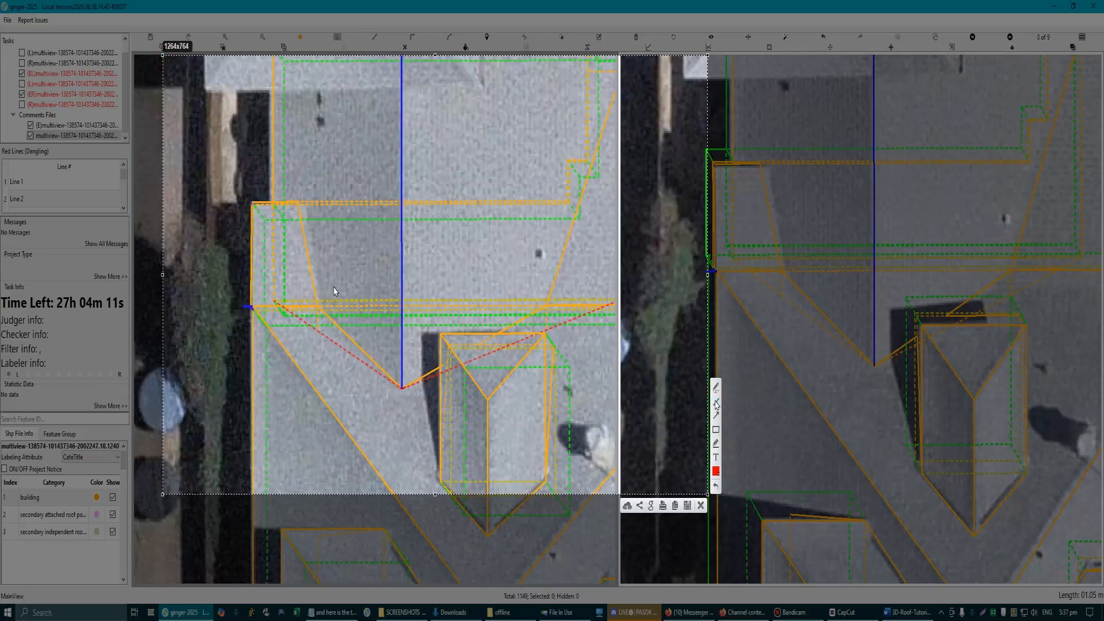
left_click_drag(276, 79, 272, 203)
left_click_drag(276, 306, 666, 305)
mouse_move(273, 203)
left_mouse_down()
mouse_move(309, 210)
mouse_move(319, 303)
left_mouse_up()
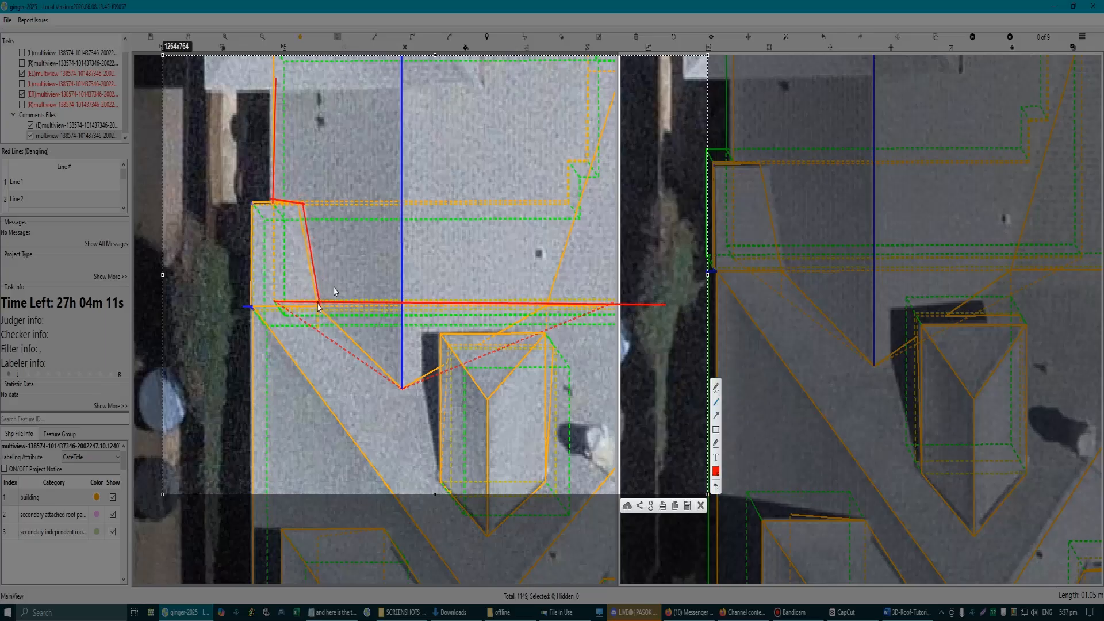
mouse_move(319, 305)
left_mouse_down()
mouse_move(327, 291)
mouse_move(312, 289)
left_mouse_up()
mouse_move(273, 203)
left_mouse_down()
mouse_move(273, 301)
mouse_move(317, 315)
left_mouse_up()
mouse_move(274, 207)
left_mouse_down()
mouse_move(305, 204)
mouse_move(320, 305)
left_mouse_up()
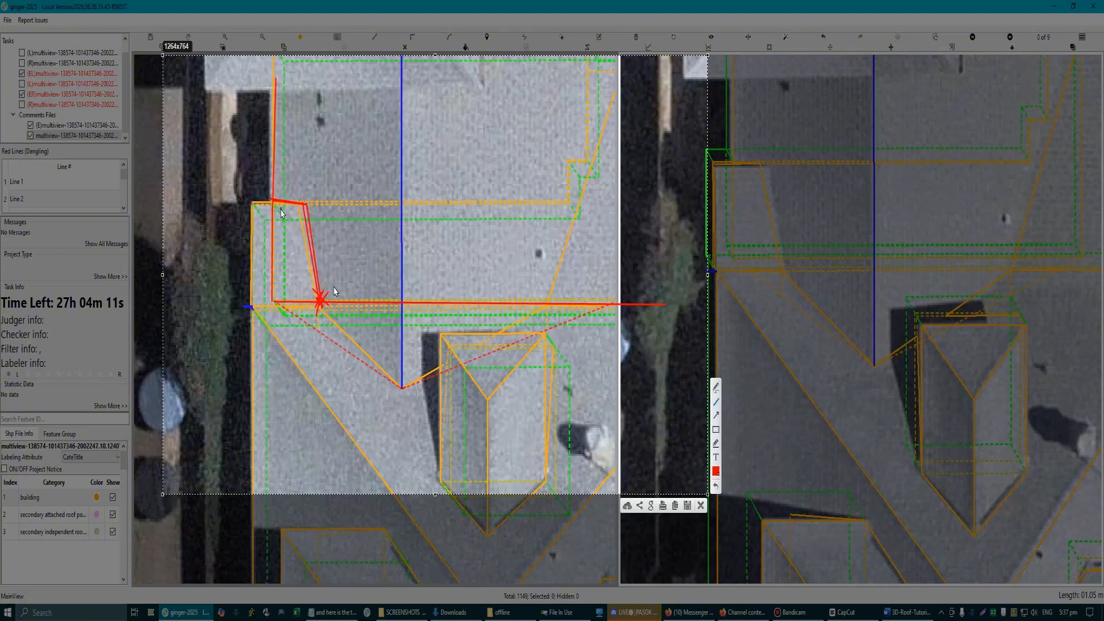
Step: Trace the L-shaped section's hidden eave as a dashed red line up to the notch, and discard the capture
left_click_drag(276, 207, 364, 201)
left_click_drag(383, 201, 414, 203)
left_click_drag(429, 203, 444, 202)
left_click_drag(468, 200, 523, 202)
left_click_drag(534, 202, 547, 203)
left_click_drag(560, 202, 562, 202)
left_click(701, 506)
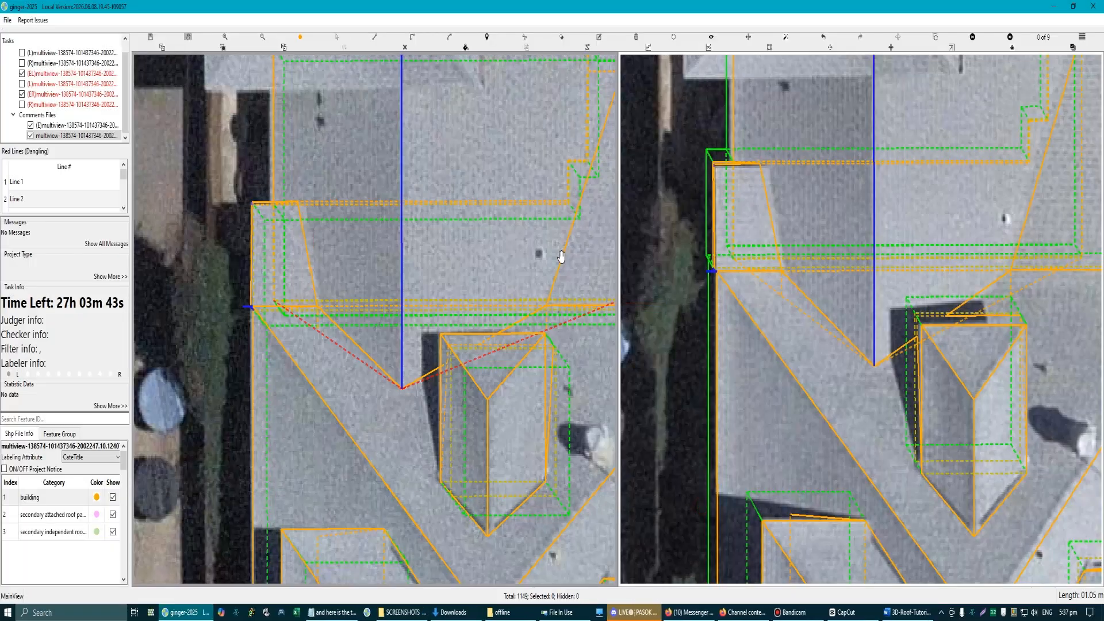
Step: Capture the opposite side and trace in red the sloping intersection line and the L-shaped section's extended inner eaves
left_click_drag(562, 257, 451, 350)
key("Print")
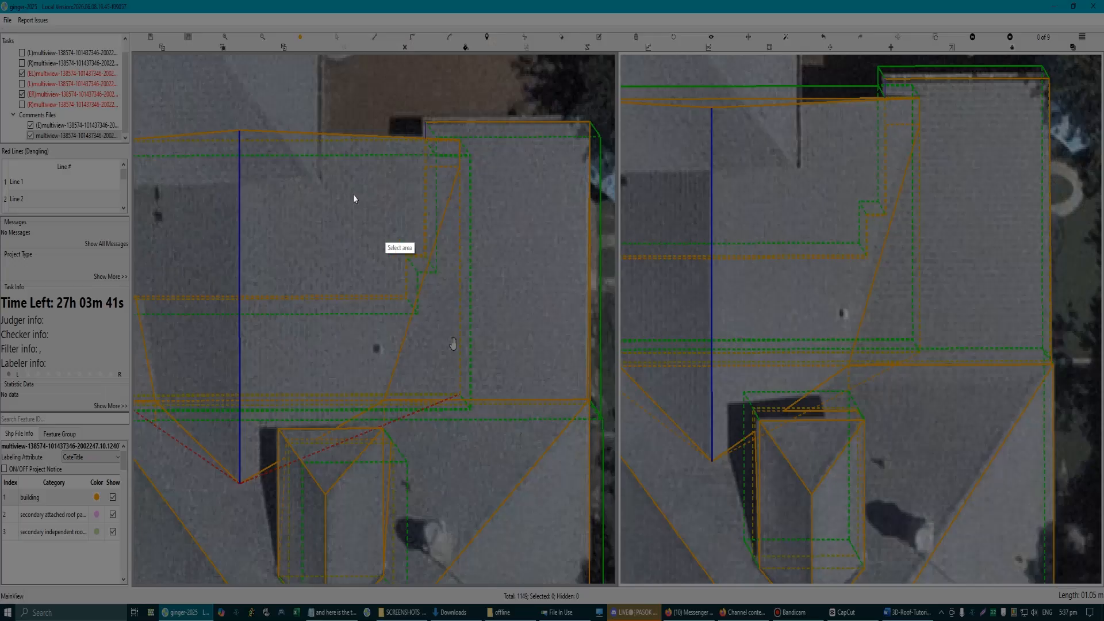
left_click_drag(142, 52, 758, 562)
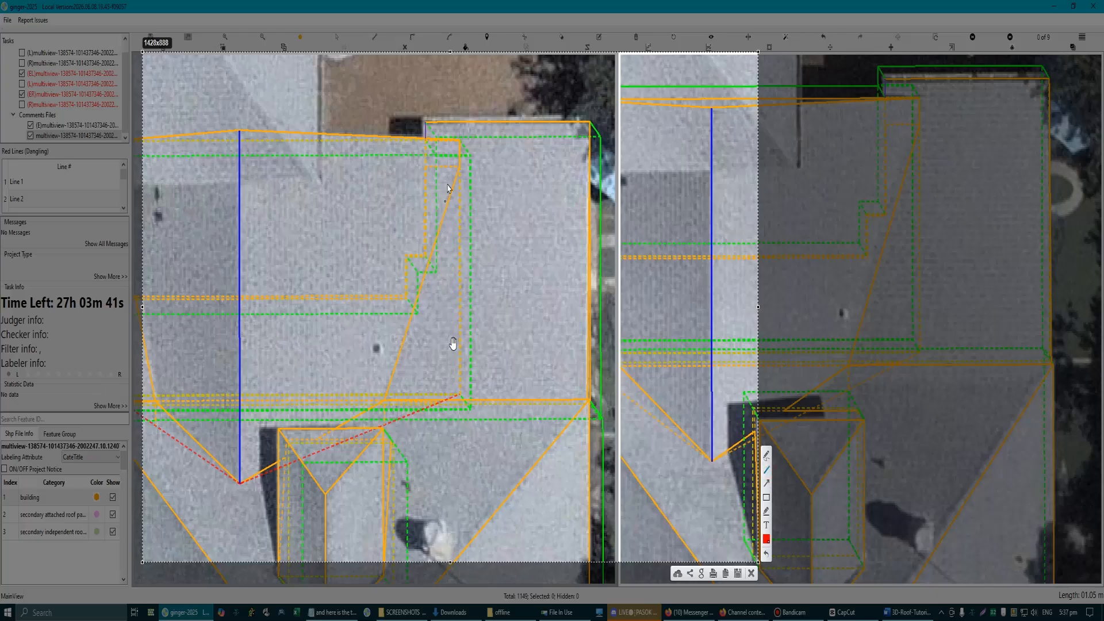
left_click_drag(386, 398, 469, 163)
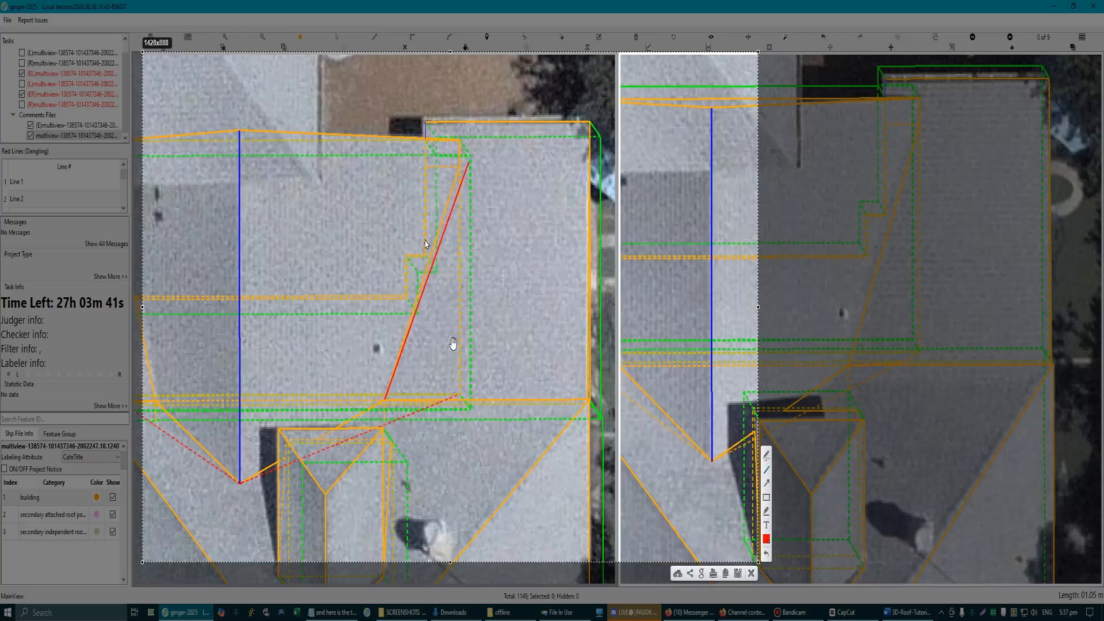
mouse_move(426, 123)
left_mouse_down()
mouse_move(424, 305)
mouse_move(136, 299)
left_mouse_up()
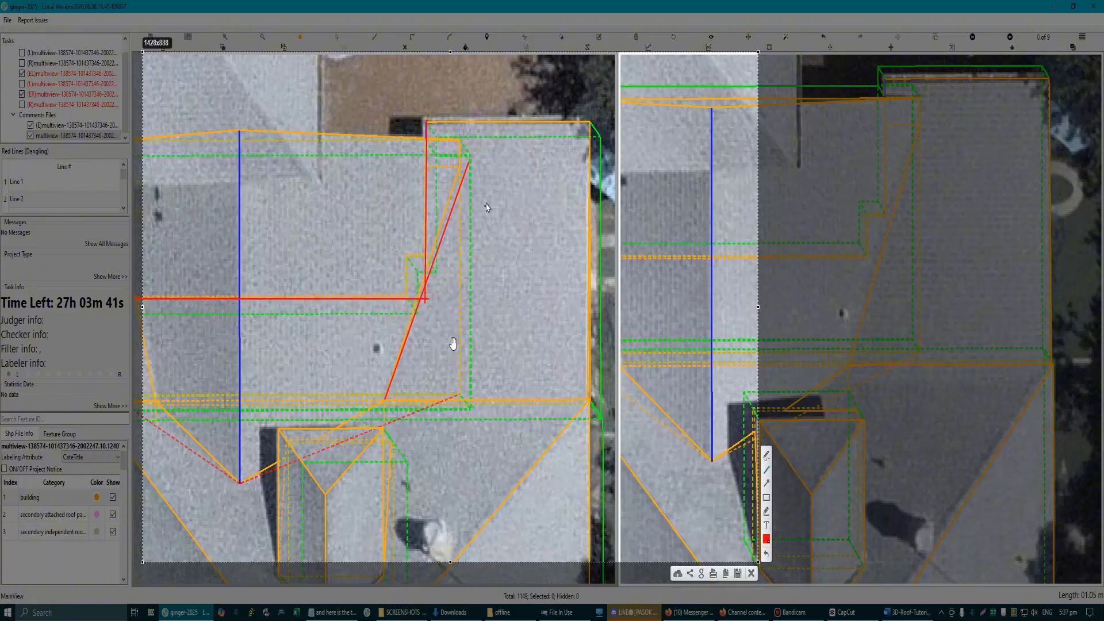
left_click_drag(460, 167, 424, 325)
left_click_drag(460, 170, 411, 417)
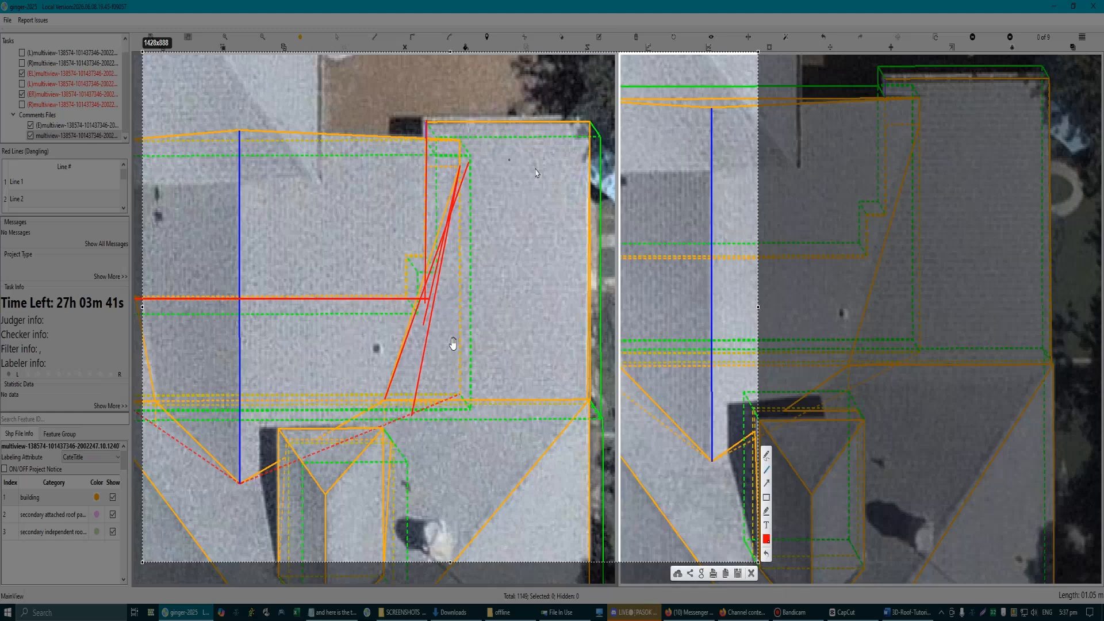
Step: Mark the rectangular section's hidden side edge with short red dashes beside the sloping intersection line
left_click_drag(460, 143, 462, 198)
left_click_drag(462, 207, 462, 215)
left_click_drag(462, 227, 462, 239)
left_click_drag(461, 248, 461, 259)
left_click_drag(460, 270, 461, 279)
left_click_drag(461, 144, 461, 167)
left_click_drag(477, 298, 469, 311)
Step: Trace the same intersection line and the notch crossing in the second aerial view, and discard the capture
left_click_drag(919, 102, 911, 164)
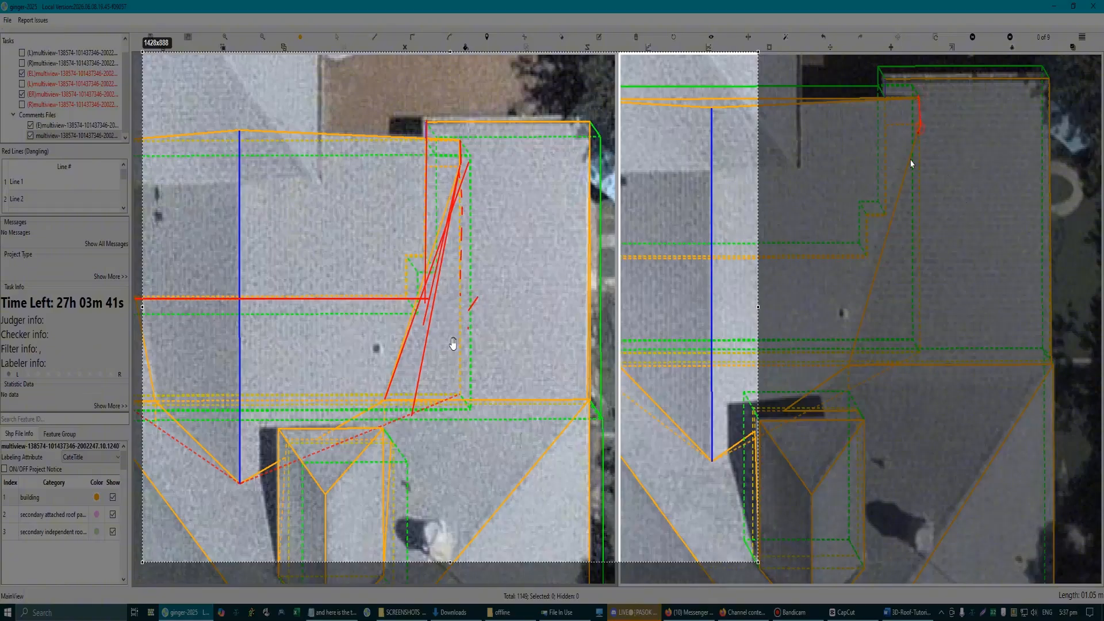
left_click_drag(838, 387, 839, 387)
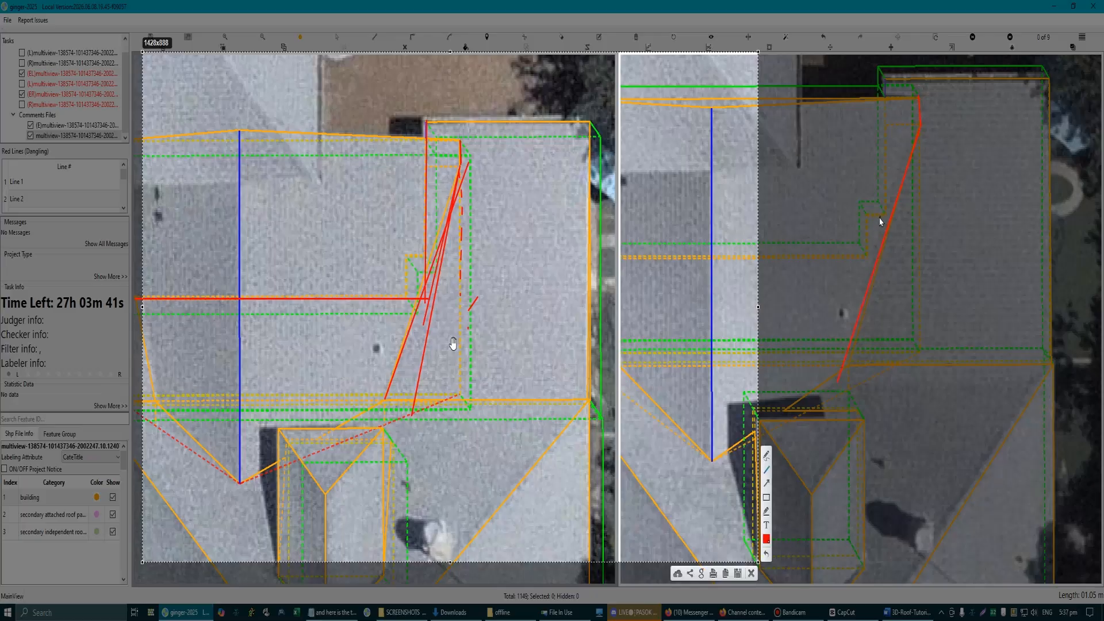
left_click_drag(885, 217, 866, 259)
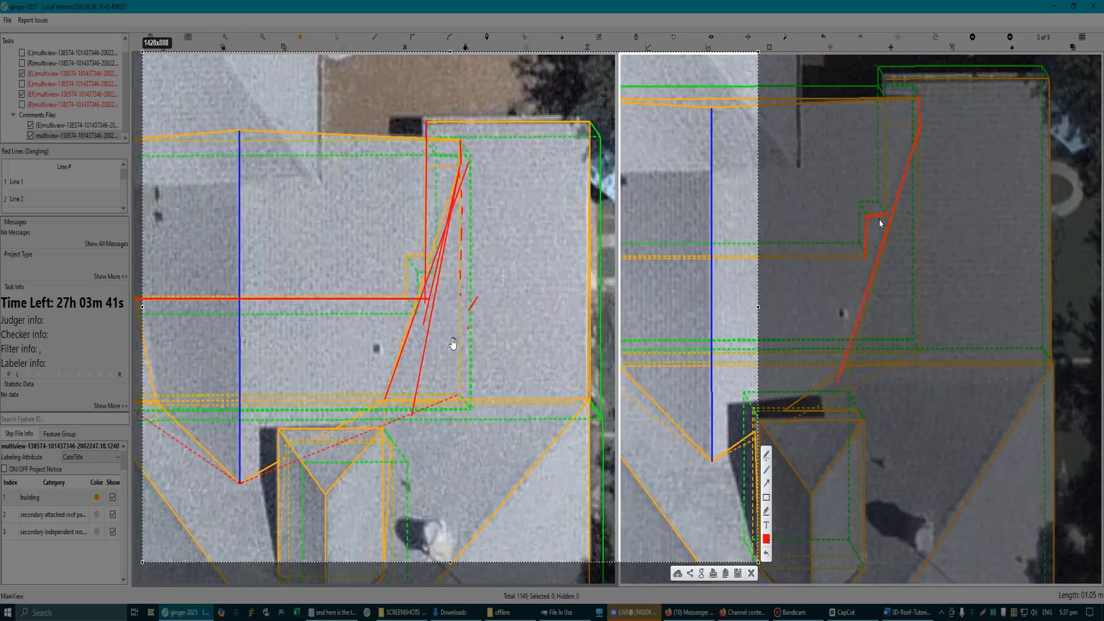
mouse_move(889, 214)
left_mouse_down()
mouse_move(866, 217)
mouse_move(878, 275)
mouse_move(874, 262)
left_mouse_up()
left_click_drag(883, 113, 883, 175)
left_click_drag(880, 259, 881, 258)
left_click_drag(881, 258, 845, 257)
left_click_drag(891, 218, 878, 262)
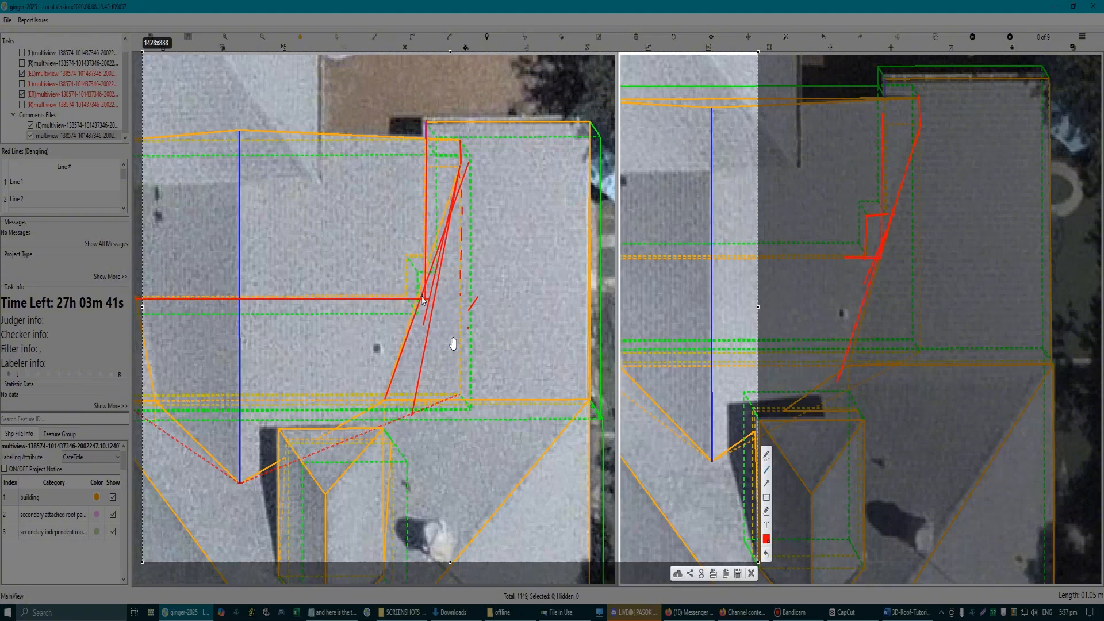
left_click(751, 573)
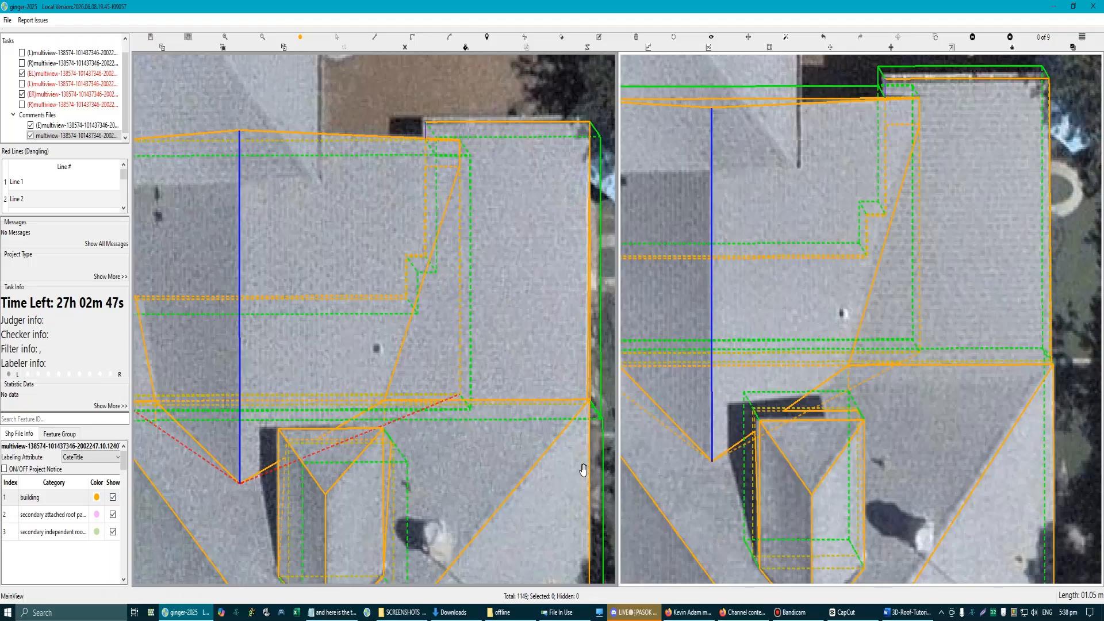
Step: Delete the leftover slope pieces hidden under the main hip roof on the rectangular section's outer side
scroll(451, 425, "down", 3)
scroll(253, 368, "up", 3)
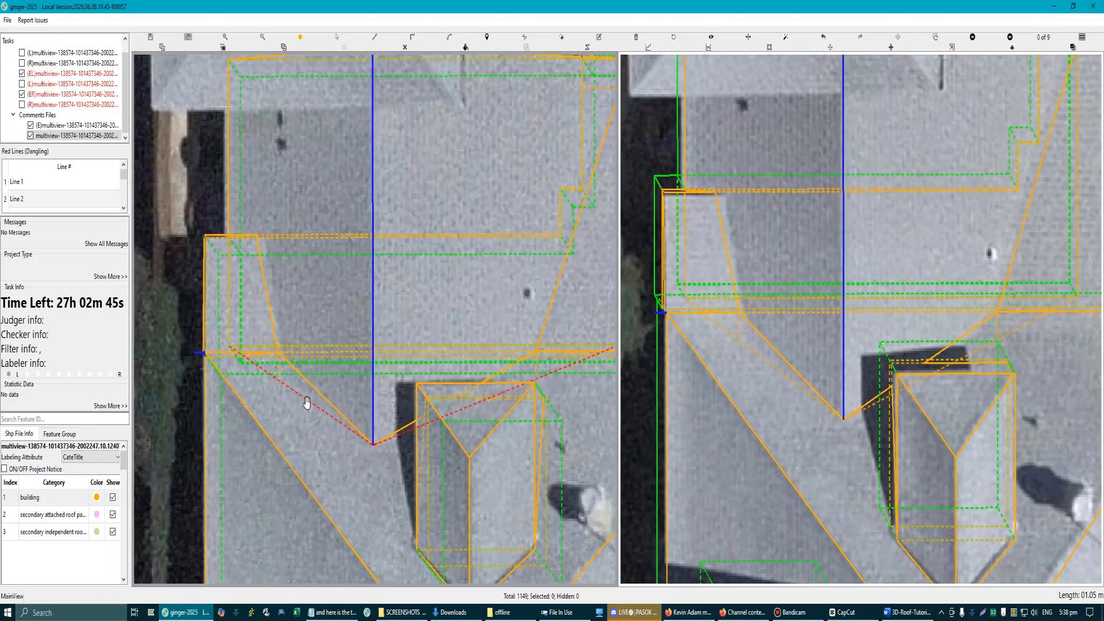
key("Escape")
left_click(307, 400)
key("Delete")
scroll(269, 373, "up", 3)
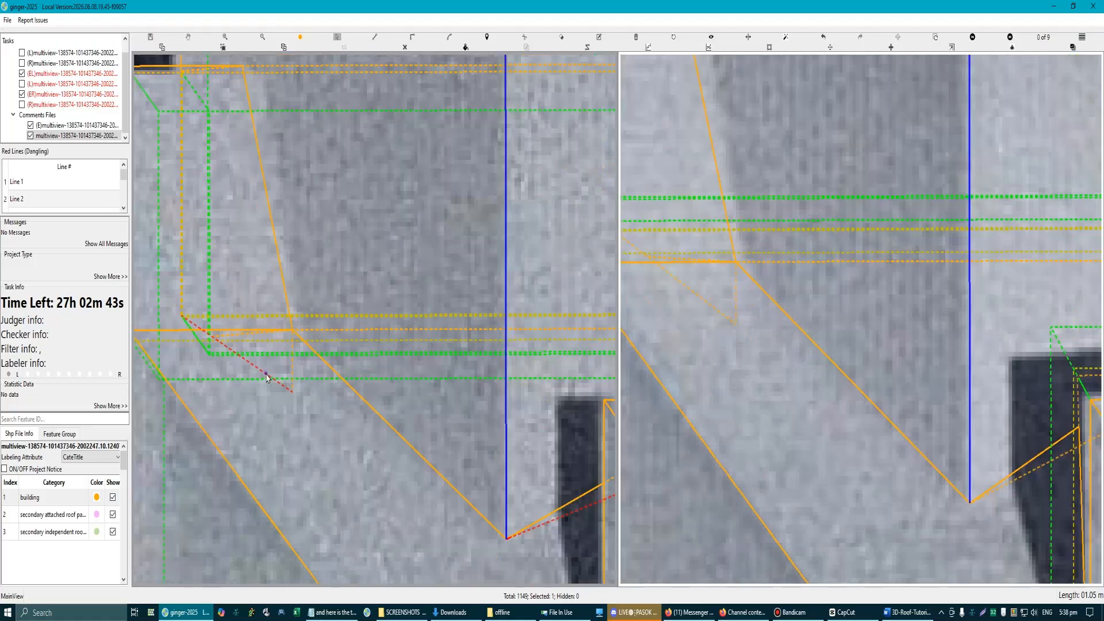
left_click(266, 375)
key("Delete")
Step: Remove the last small leftover slope piece at the rectangular section's outer inner-eave corner
scroll(193, 323, "up", 2)
left_click(192, 322)
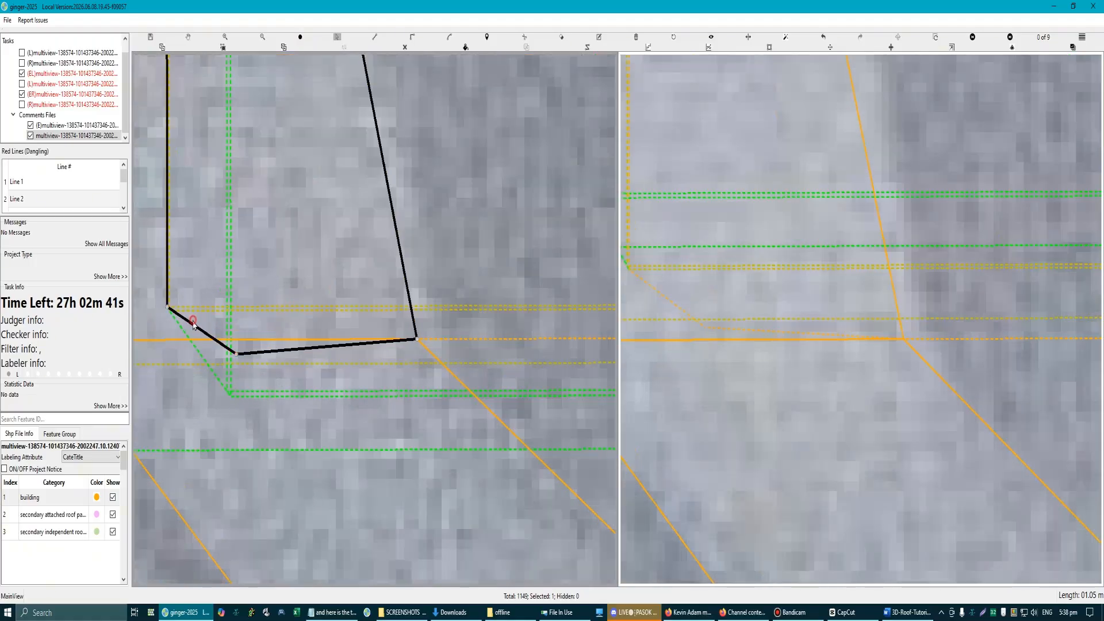
key("Escape")
scroll(252, 340, "down", 3)
scroll(339, 320, "up", 3)
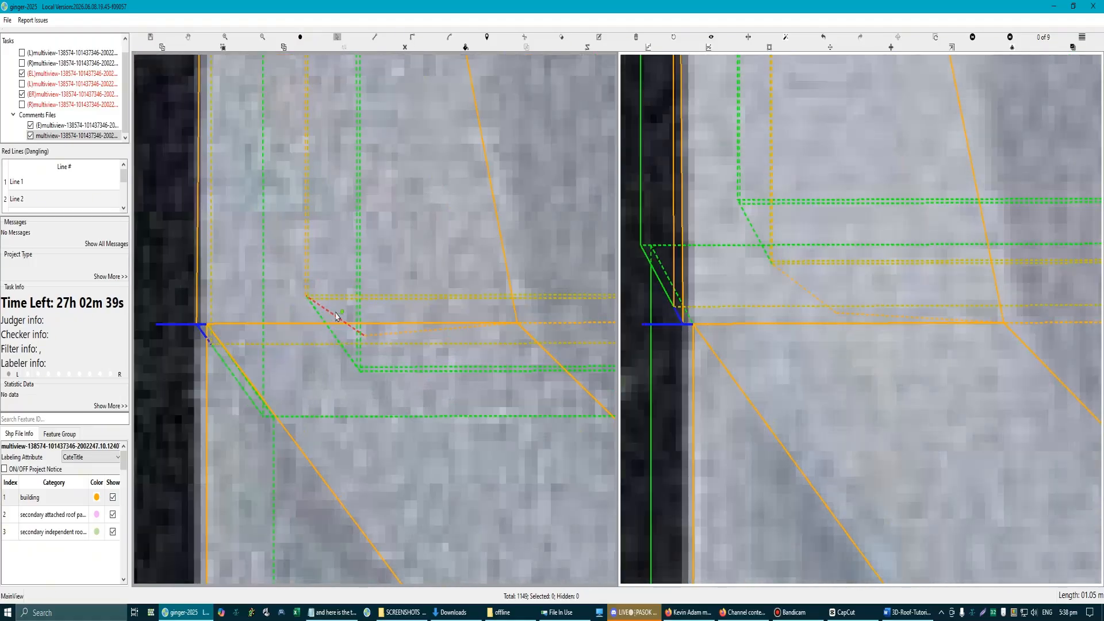
left_click(332, 315)
scroll(354, 326, "down", 5)
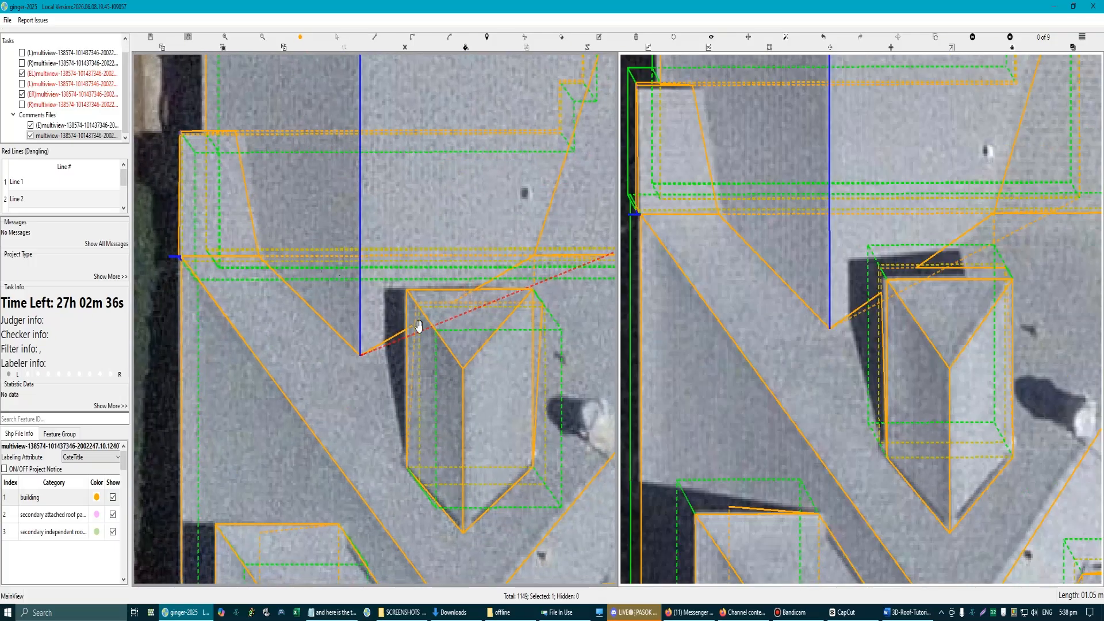
Step: Try to delete the leftover slope face running under the small dormer beside the ridge's inner end
scroll(414, 334, "up", 4)
left_click(332, 361)
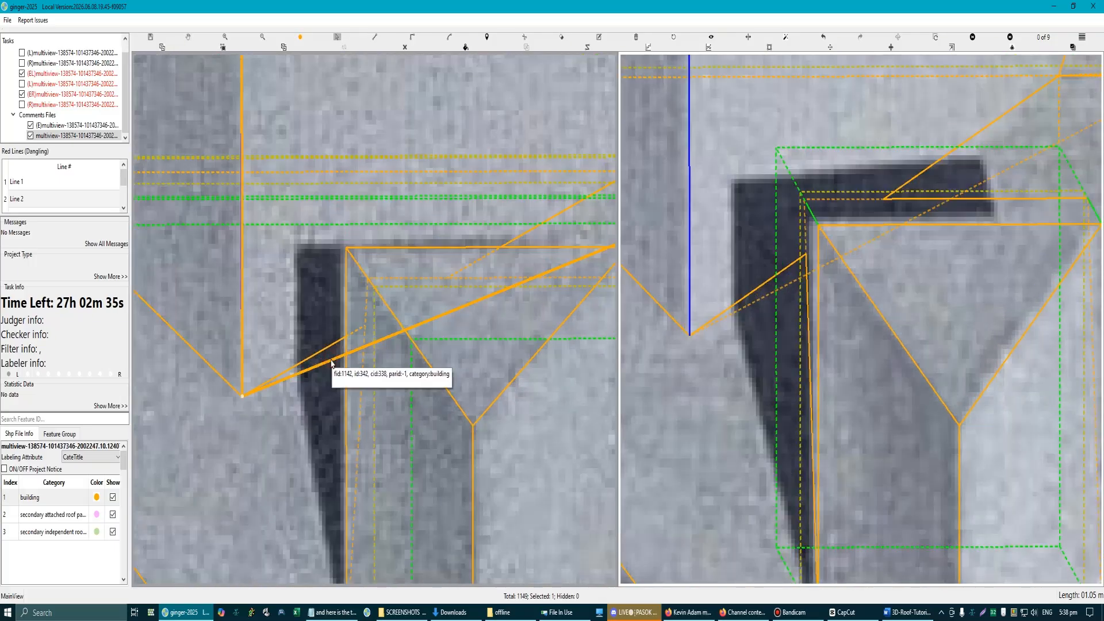
scroll(332, 361, "down", 2)
scroll(514, 304, "down", 3)
scroll(505, 288, "up", 2)
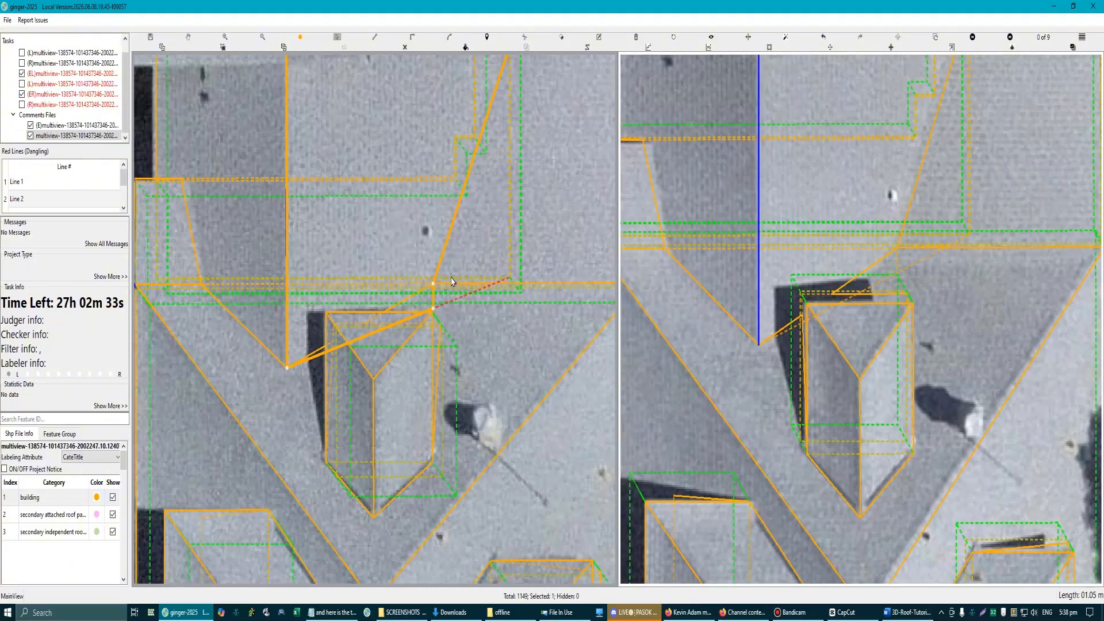
key("ctrl+z")
key("ctrl+z")
key("ctrl+z")
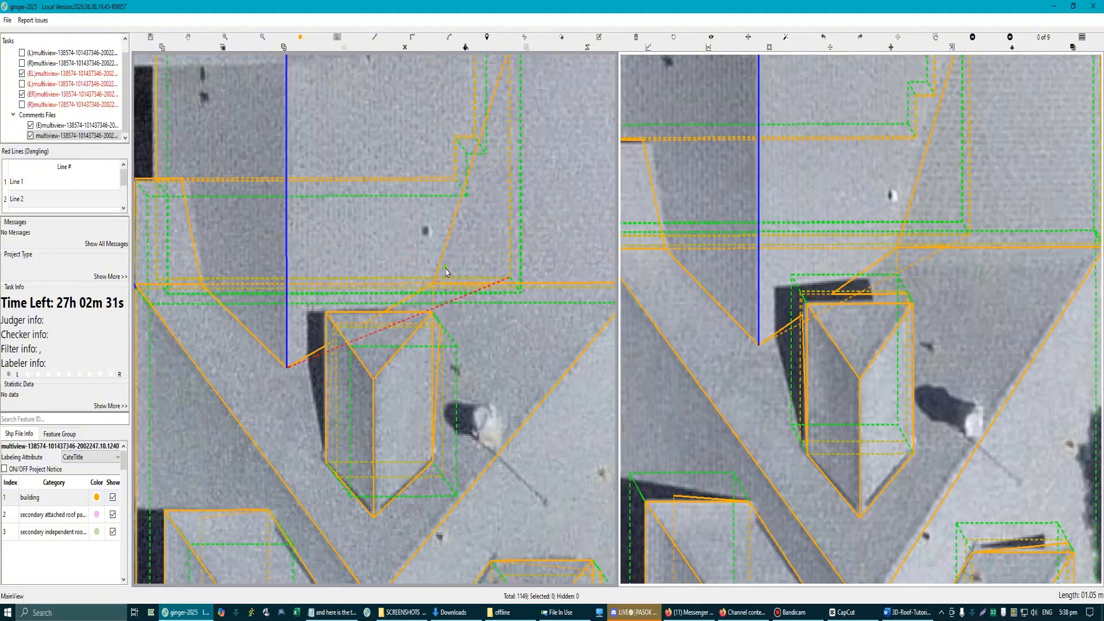
Step: Intersect the rectangular section's slope with the dormer and the roof faces around it
left_click_drag(495, 327, 407, 246)
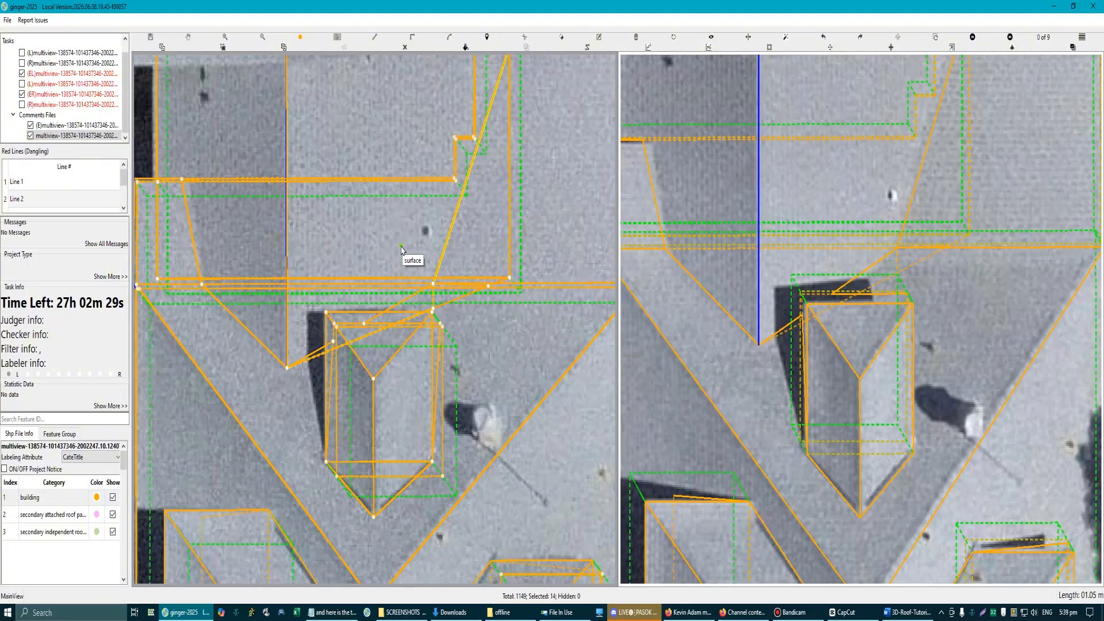
key("c")
scroll(451, 306, "up", 2)
scroll(449, 319, "down", 3)
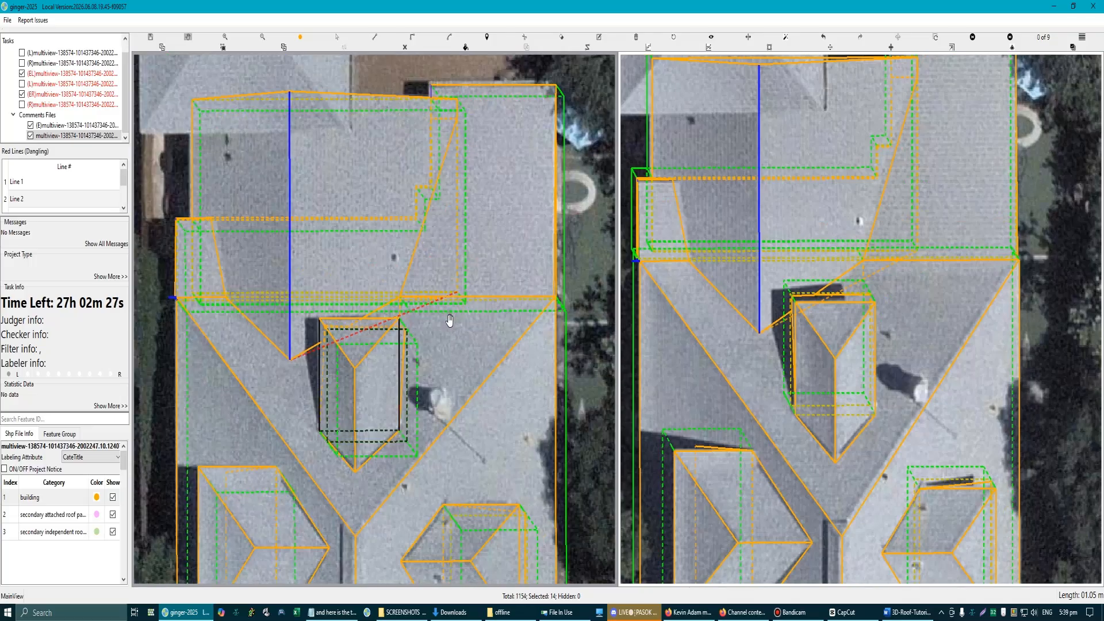
Step: Intersect the leftover slope pieces with the dormer and surrounding roof faces at the dormer's outer eave corner
scroll(406, 325, "up", 2)
scroll(406, 330, "up", 3)
key("s")
left_click(395, 322)
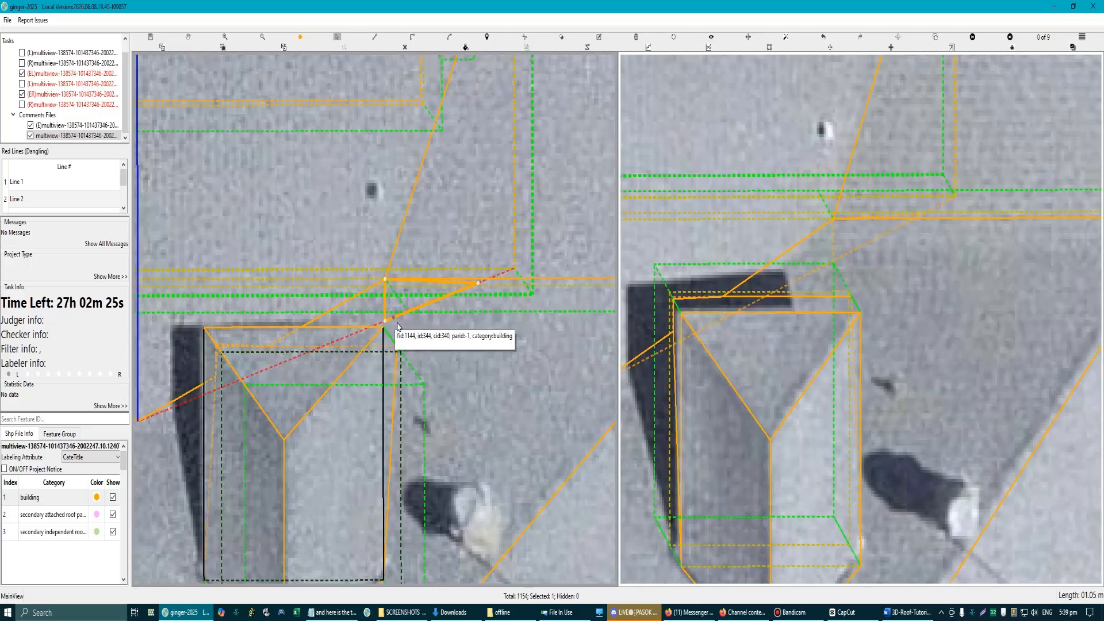
scroll(395, 322, "down", 5)
scroll(410, 314, "up", 2)
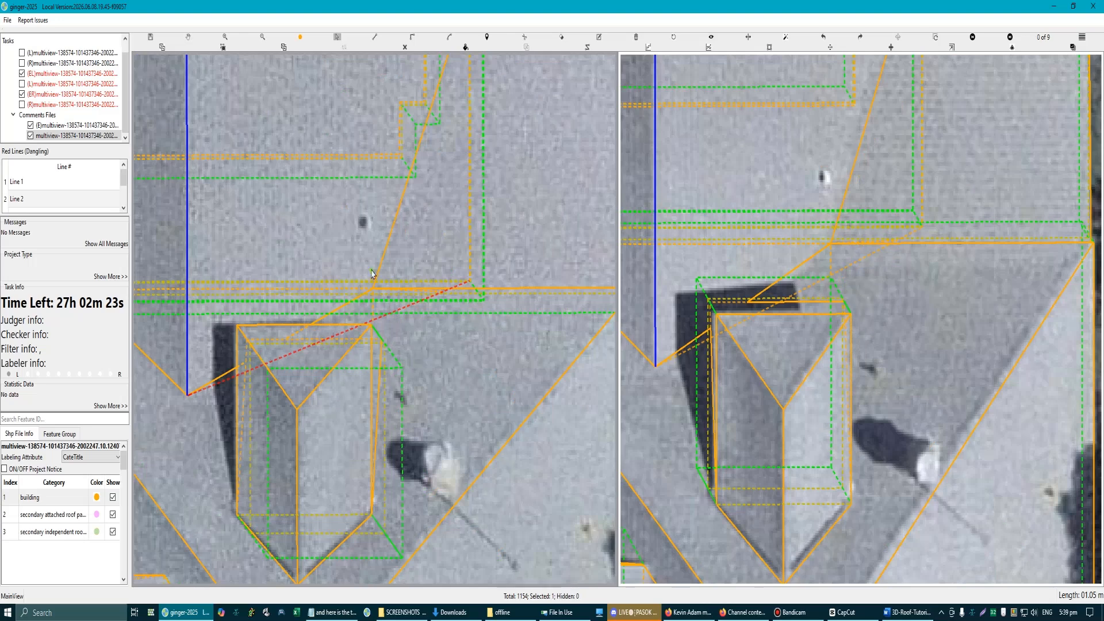
left_click_drag(365, 258, 436, 312)
key("c")
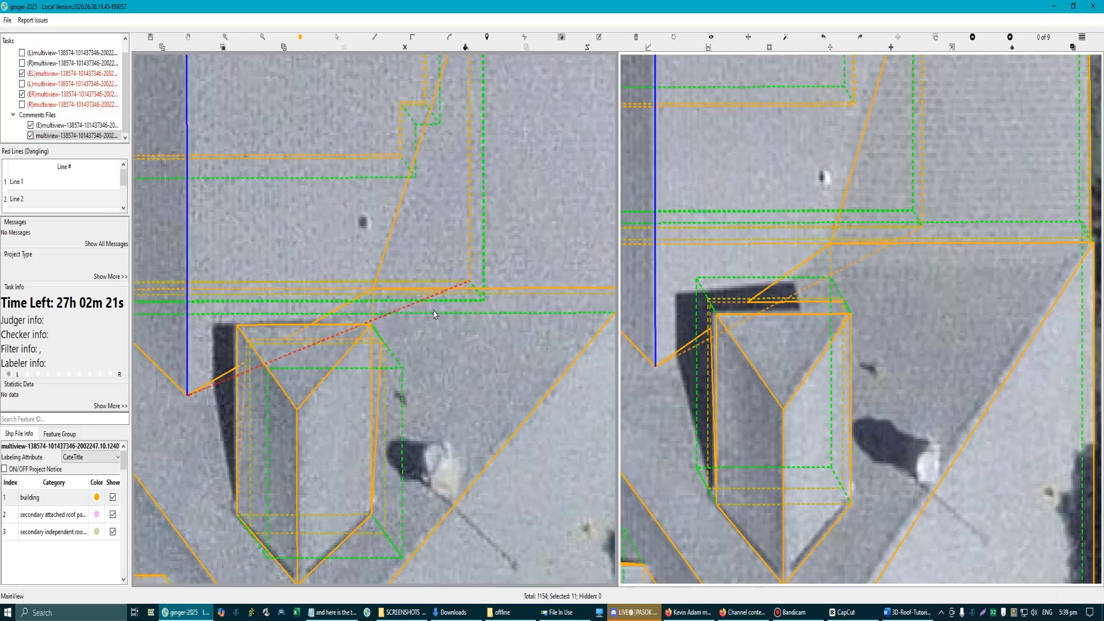
Step: Delete the small triangular leftover slope pieces between the dormer's corner and the rectangular section's inner-eave corner
scroll(385, 328, "up", 2)
left_click(448, 339)
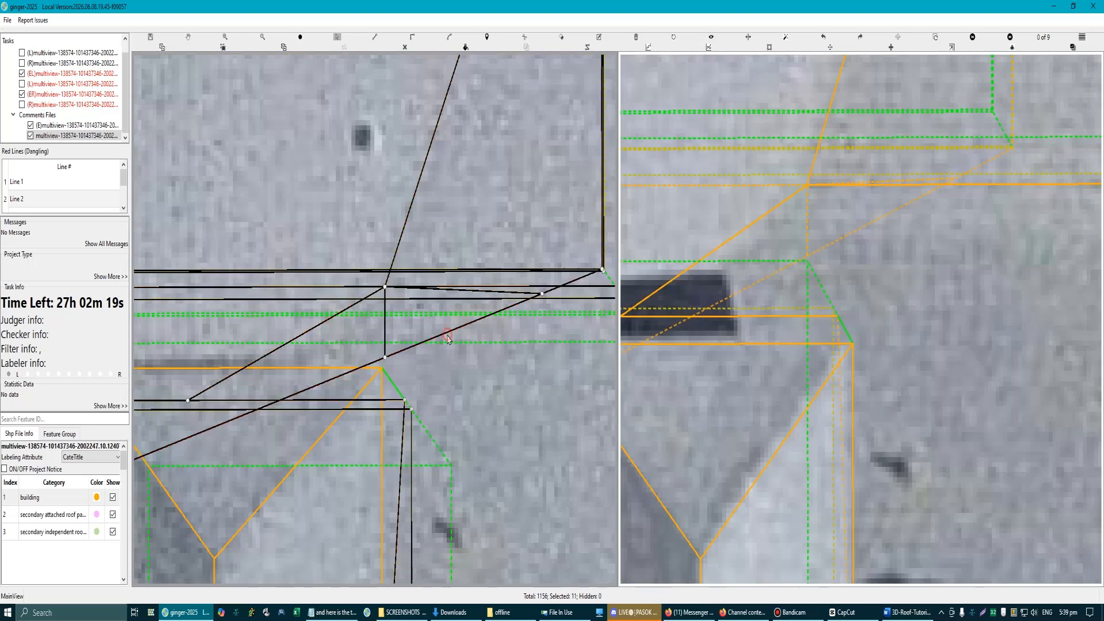
scroll(481, 300, "down", 2)
scroll(481, 301, "up", 3)
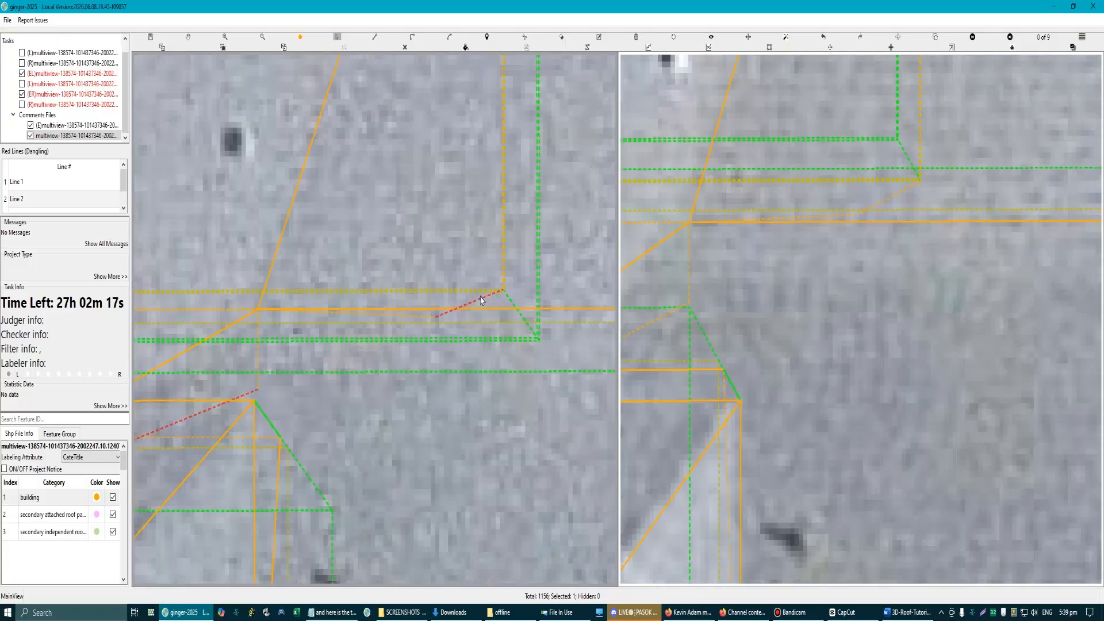
left_click(481, 298)
scroll(455, 303, "down", 2)
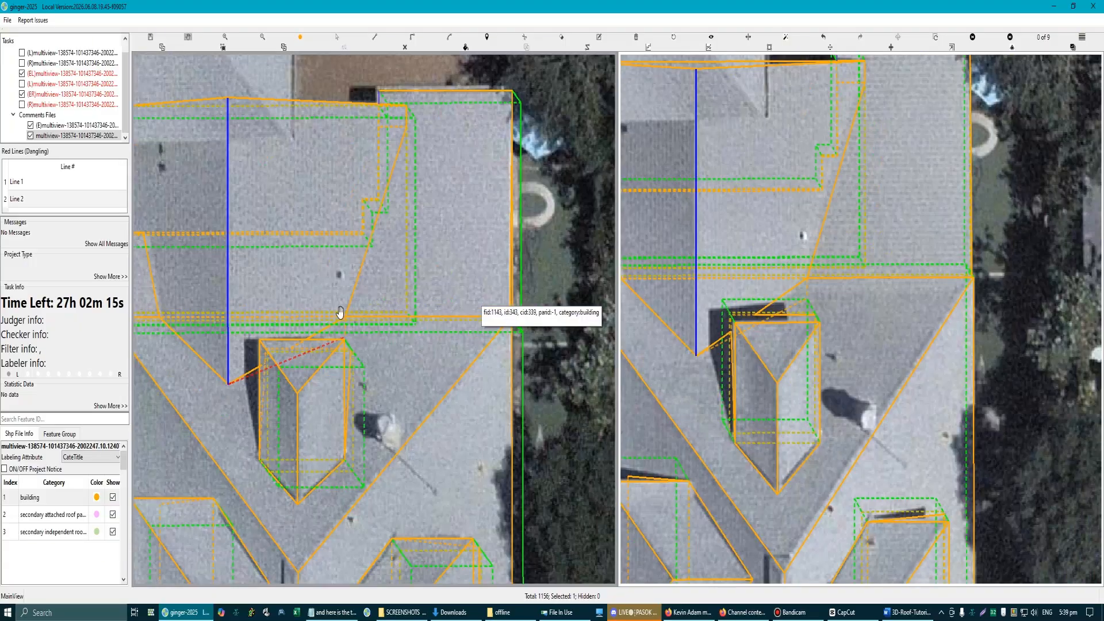
Step: Delete the long leftover slope piece running under the dormer from the ridge's inner end to the dormer's corner
left_click_drag(272, 359, 324, 312)
scroll(324, 312, "up", 2)
left_click(277, 348)
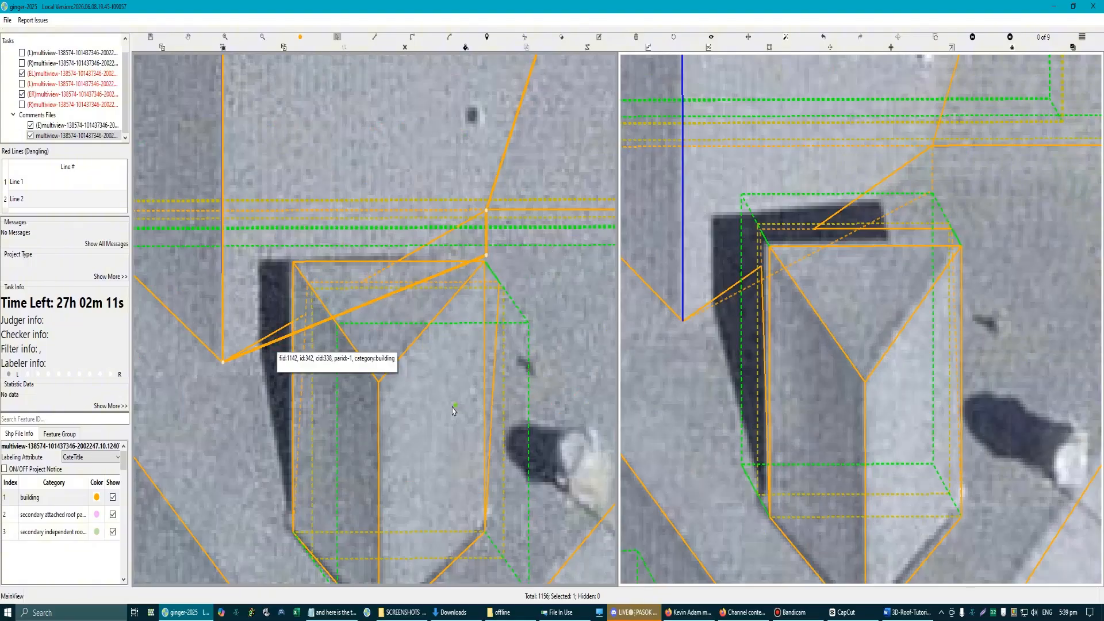
scroll(454, 410, "down", 2)
scroll(408, 290, "up", 2)
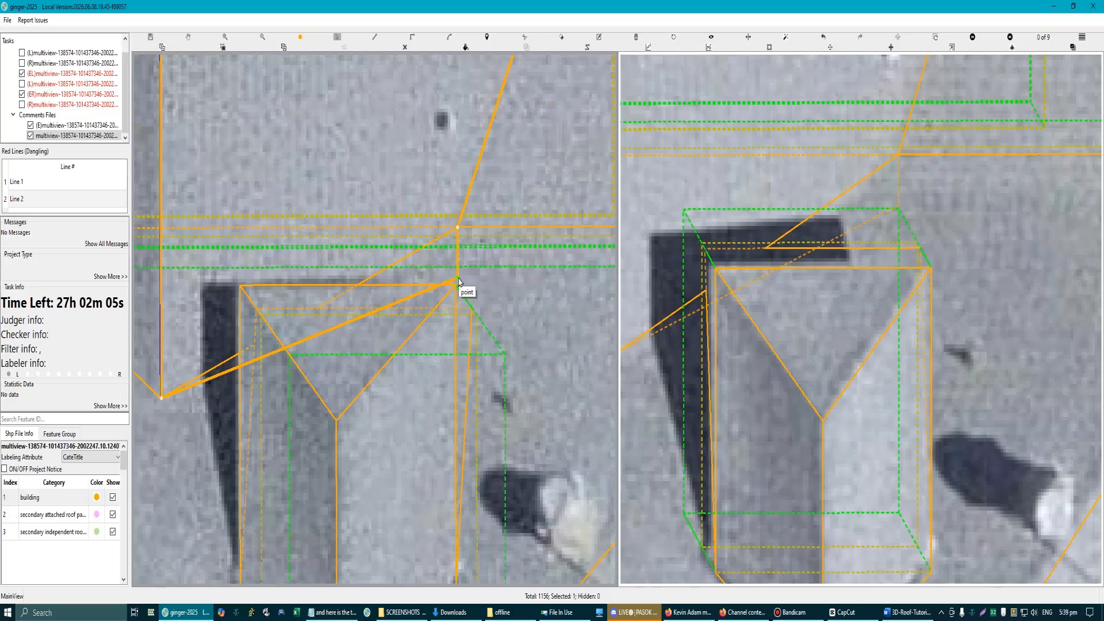
key("Escape")
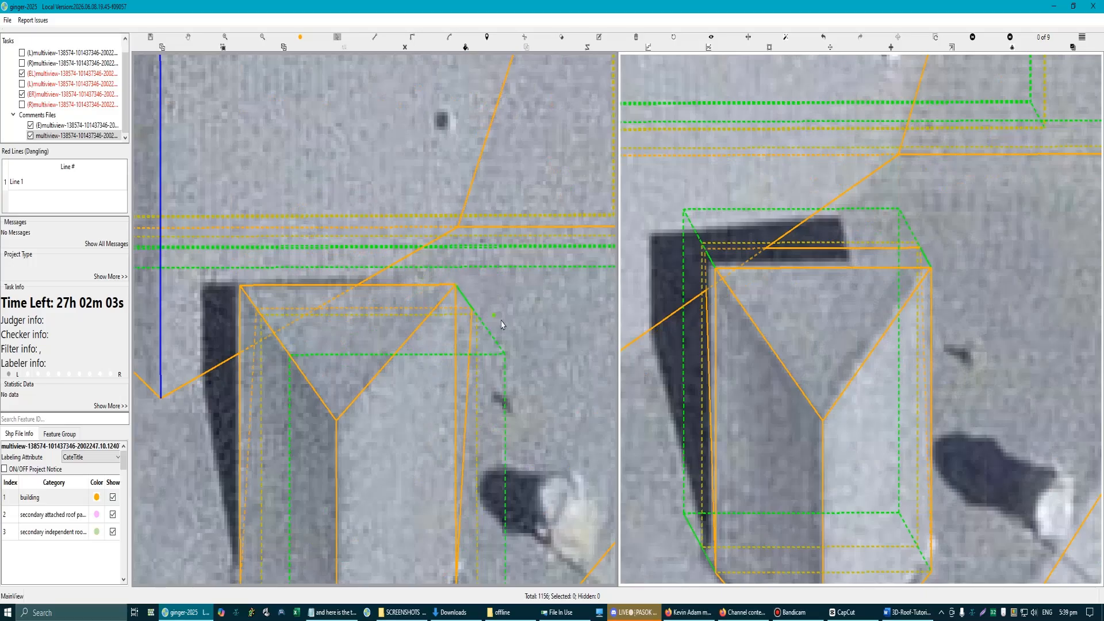
scroll(499, 329, "down", 2)
scroll(401, 288, "down", 2)
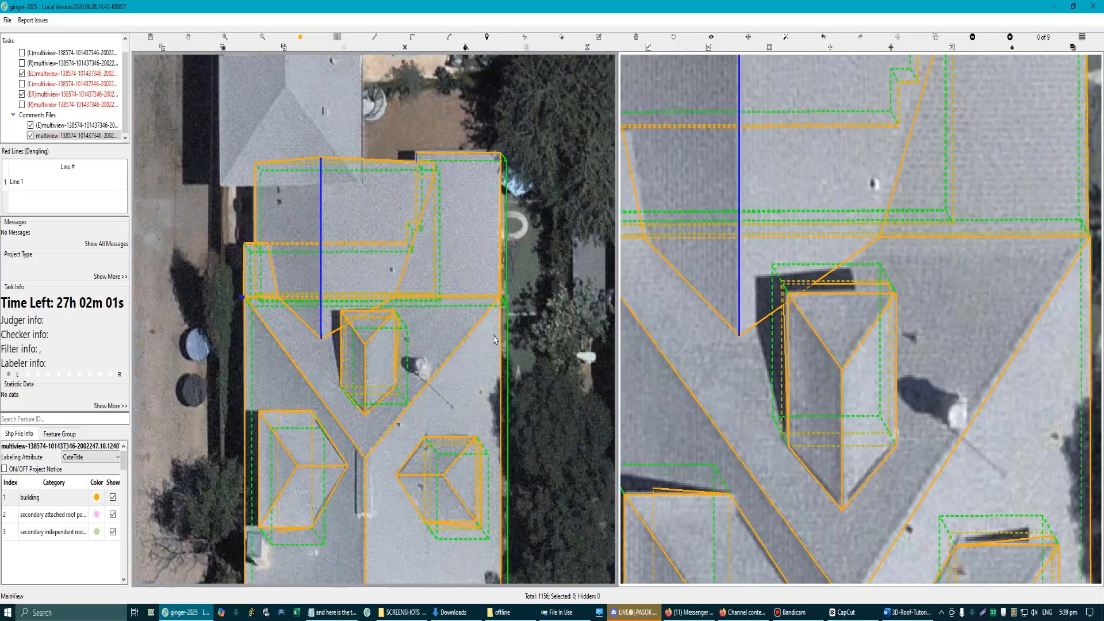
scroll(257, 243, "up", 1)
scroll(257, 243, "up", 2)
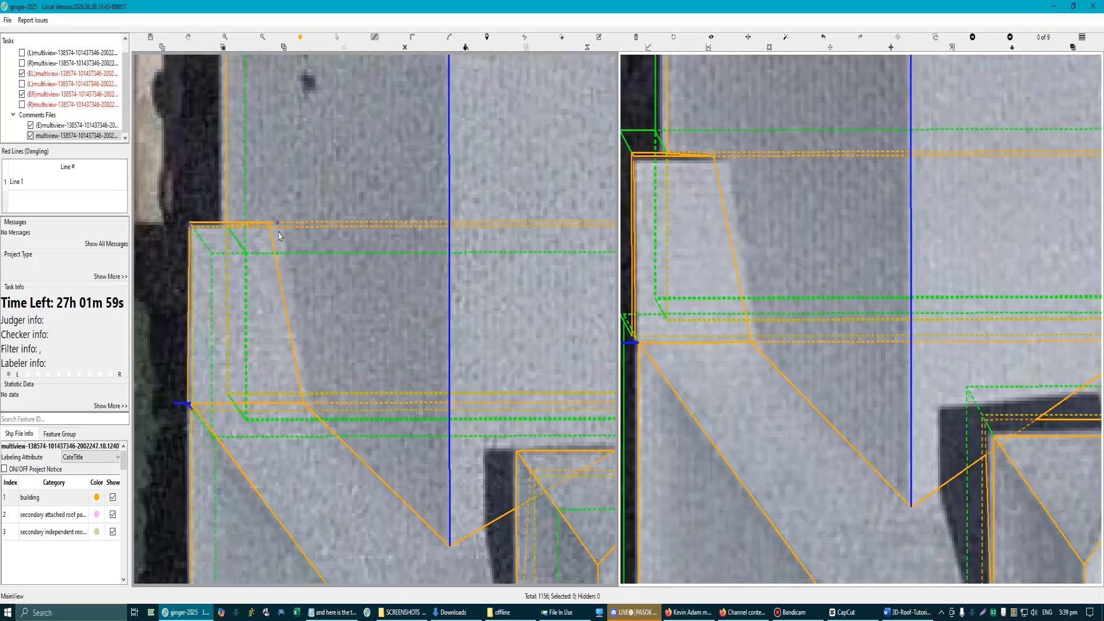
scroll(293, 265, "down", 2)
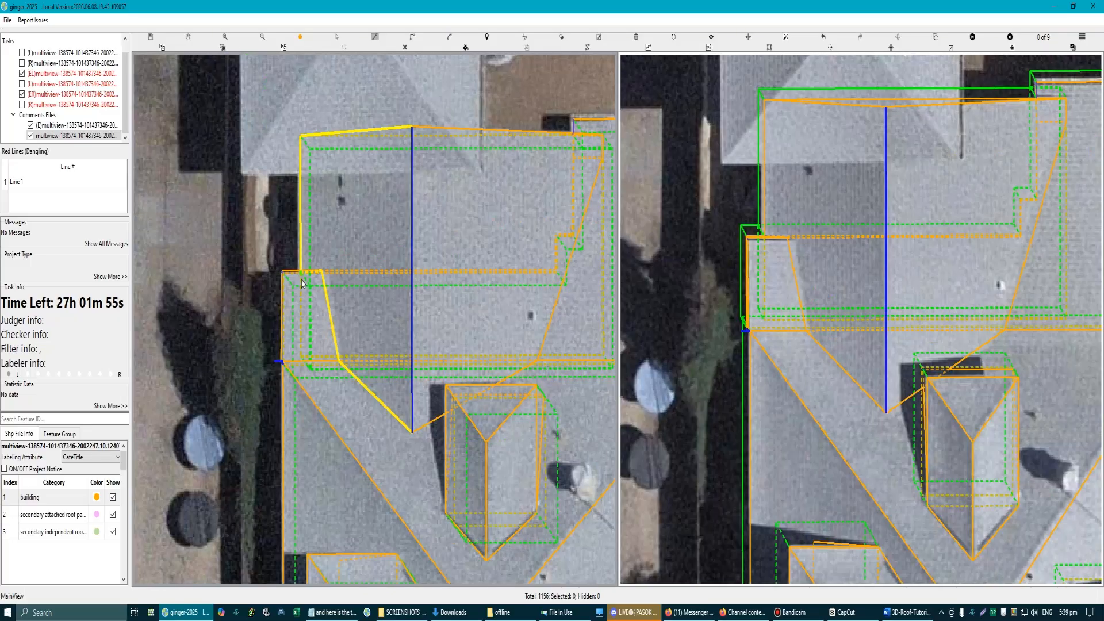
scroll(323, 291, "up", 4)
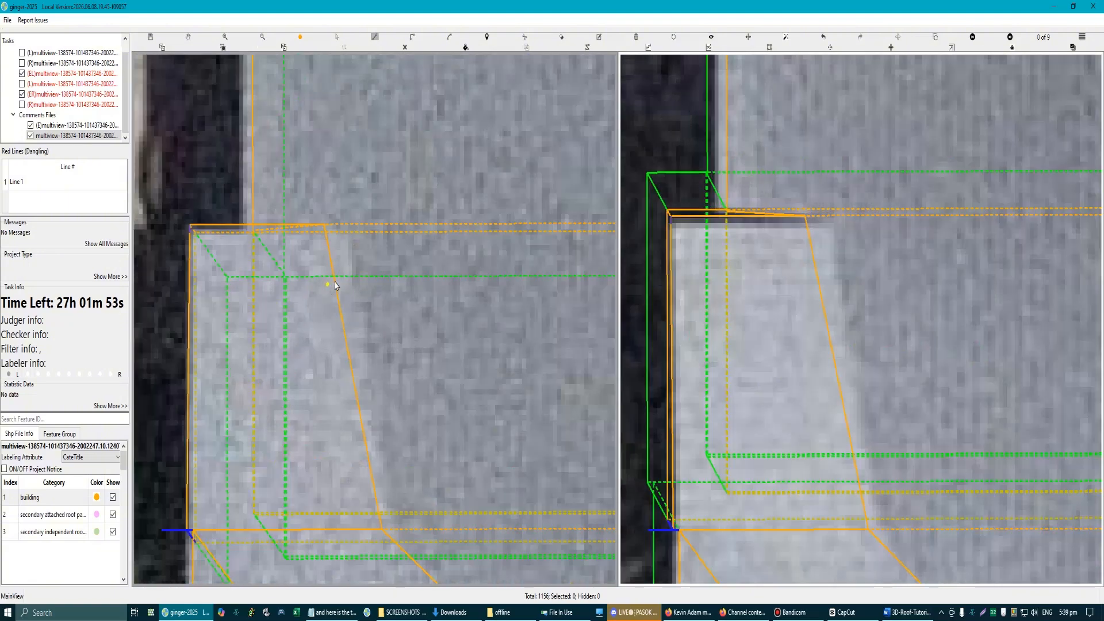
key("Escape")
Step: Try to move the pale outer strip's far inner corner to match the roof edge visible in the imagery
key("m")
scroll(392, 380, "down", 2)
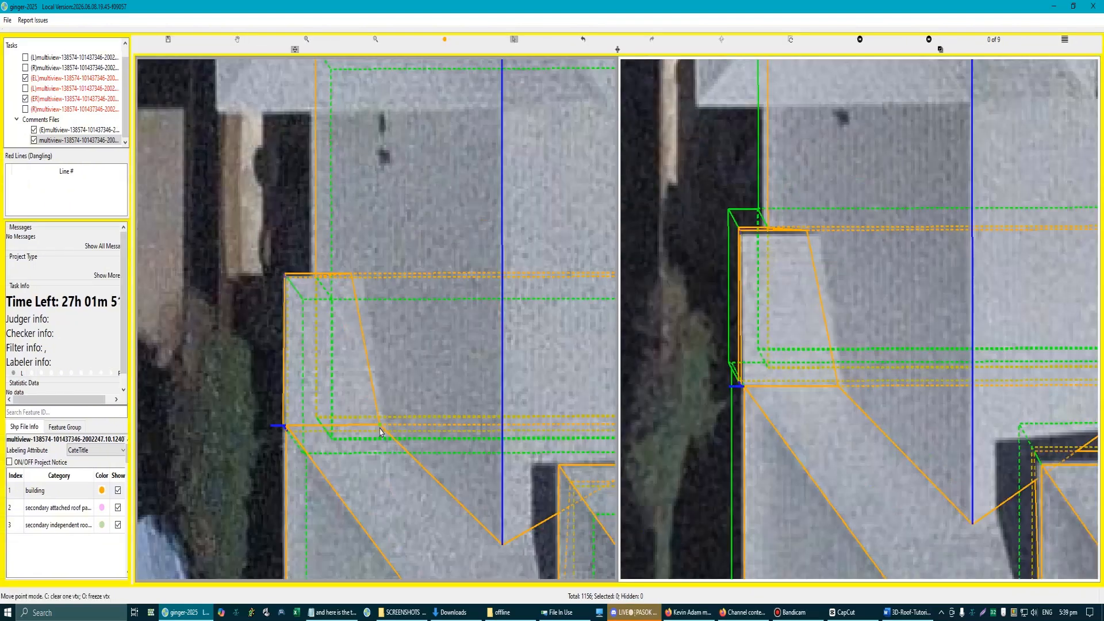
scroll(356, 304, "up", 2)
left_click(345, 255)
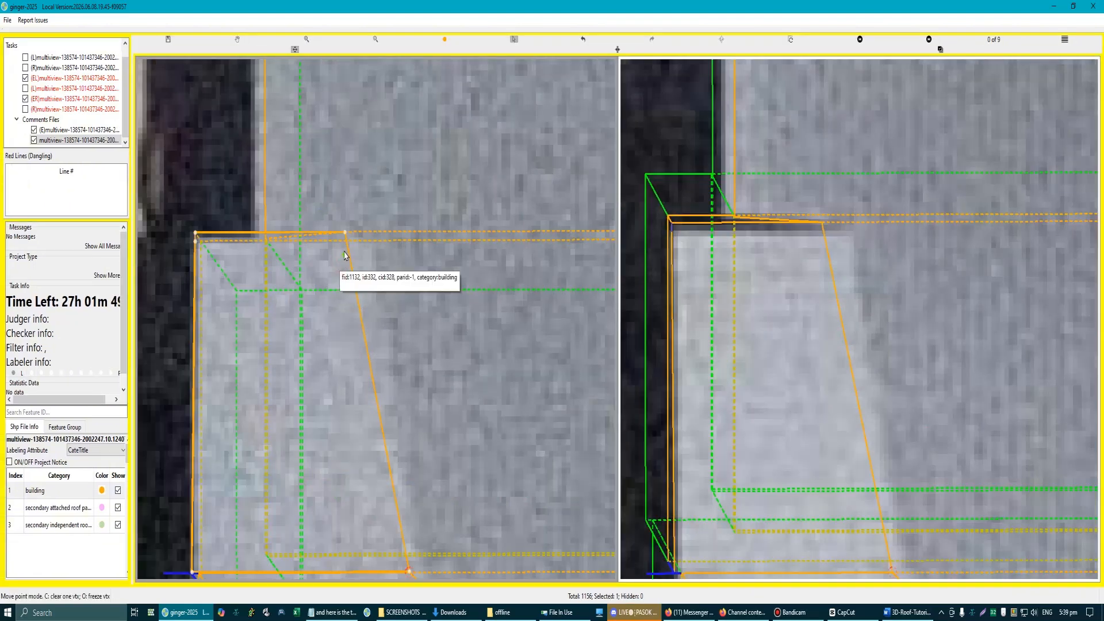
left_click_drag(345, 233, 367, 239)
scroll(448, 386, "down", 4)
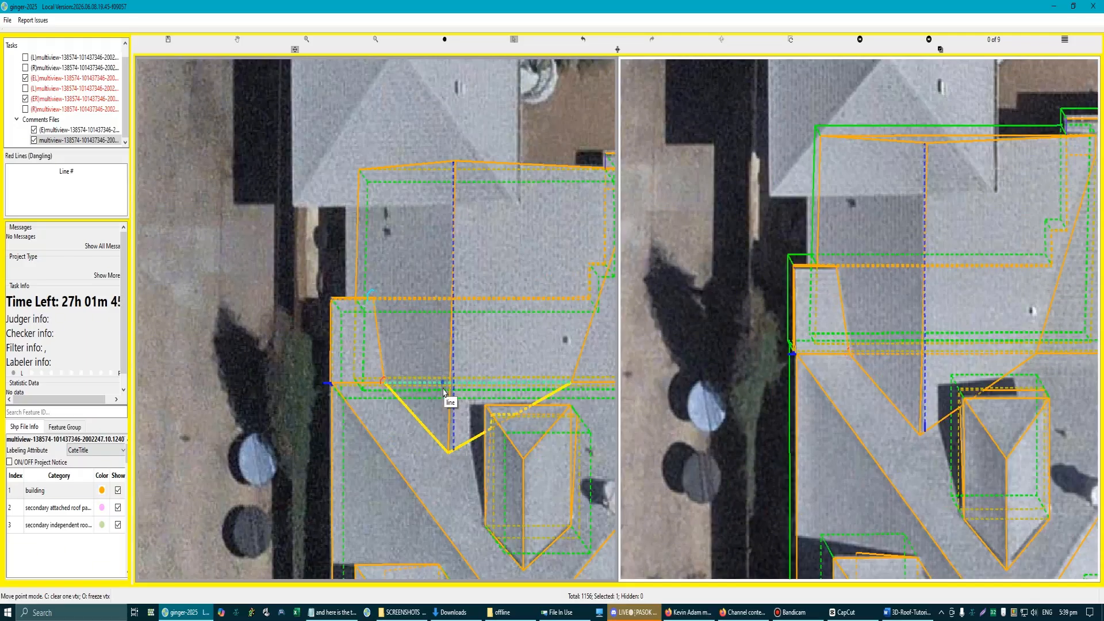
Step: Undo the last corner move so the rectangular section's ridge and outer slope return to their previous shape
key("Escape")
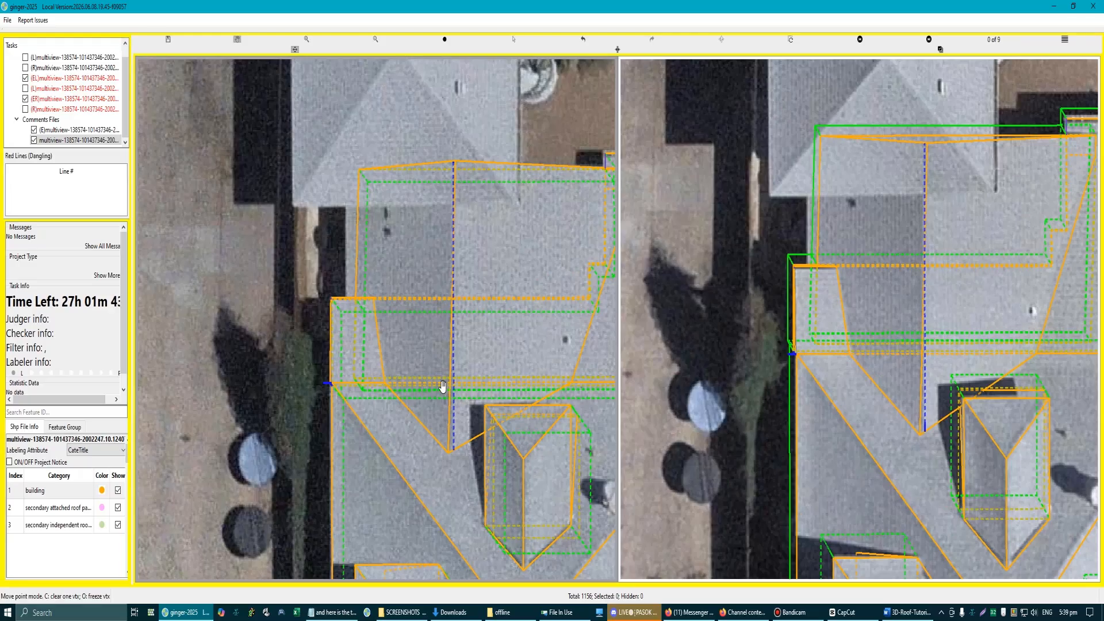
scroll(443, 386, "down", 2)
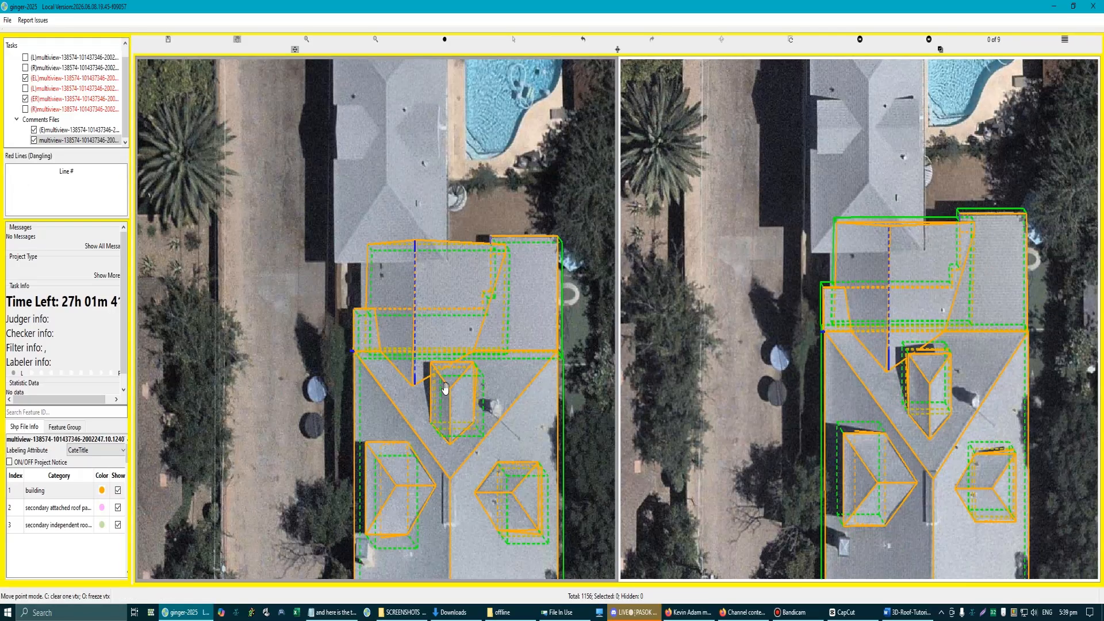
key("Escape")
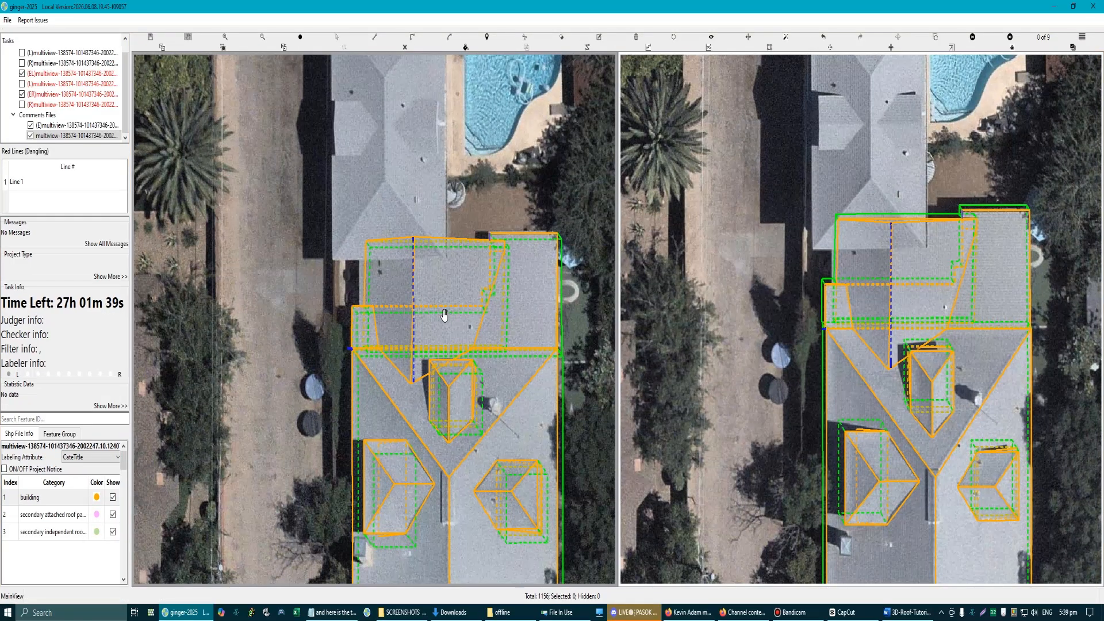
scroll(370, 254, "up", 2)
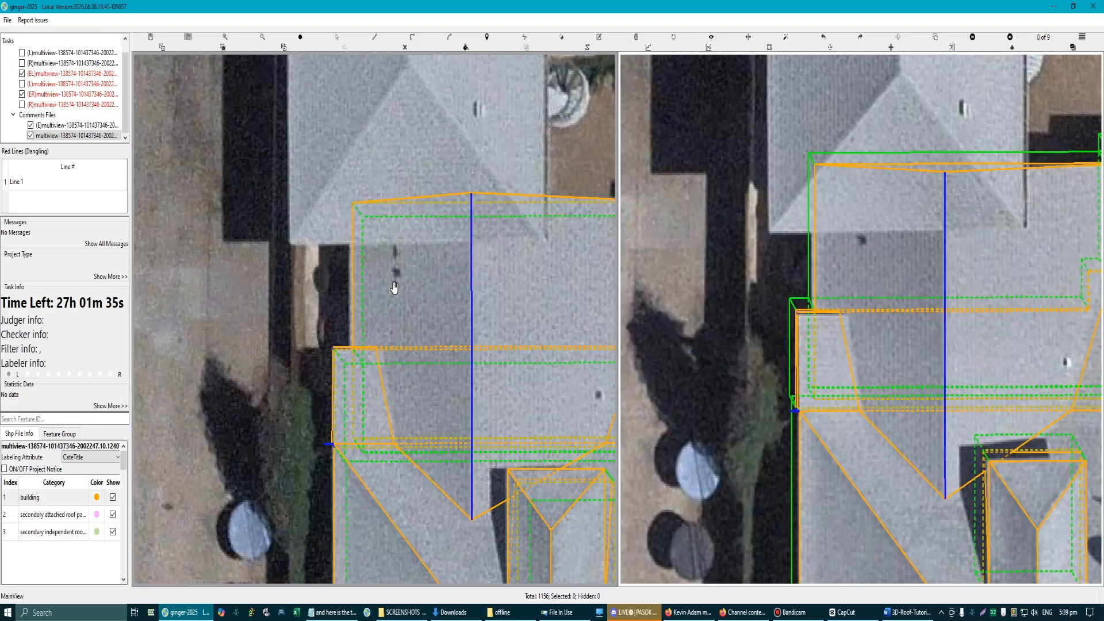
scroll(395, 287, "down", 2)
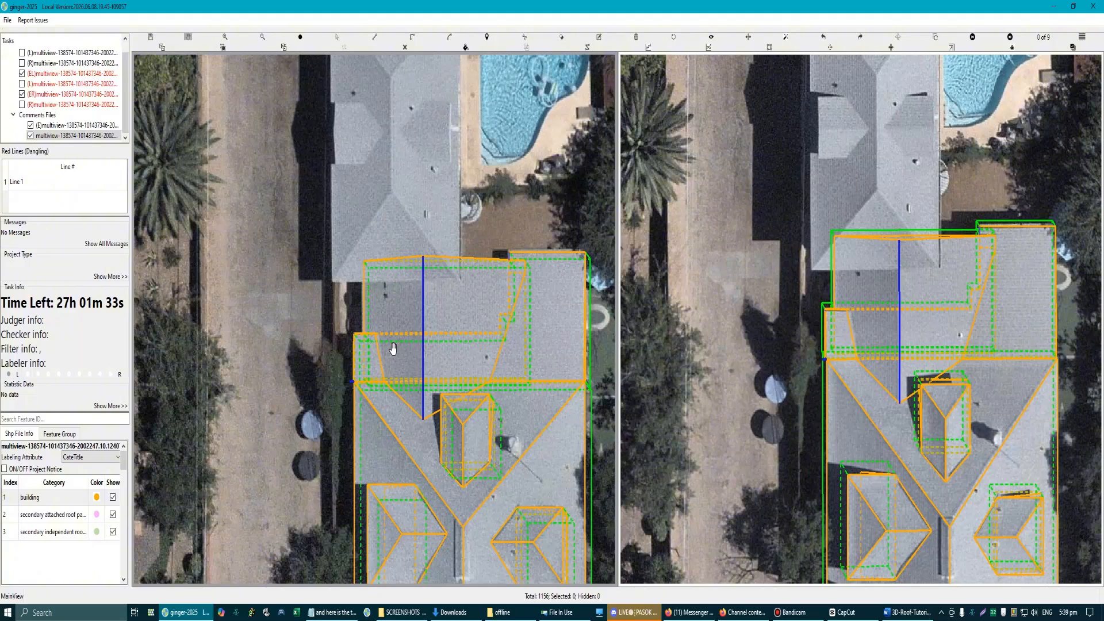
Step: Compare the outlines with the bare imagery and freeze the outer slope's valley point, the ridge's inner end and the far eave corner
key("m")
scroll(389, 380, "up", 1)
key("s")
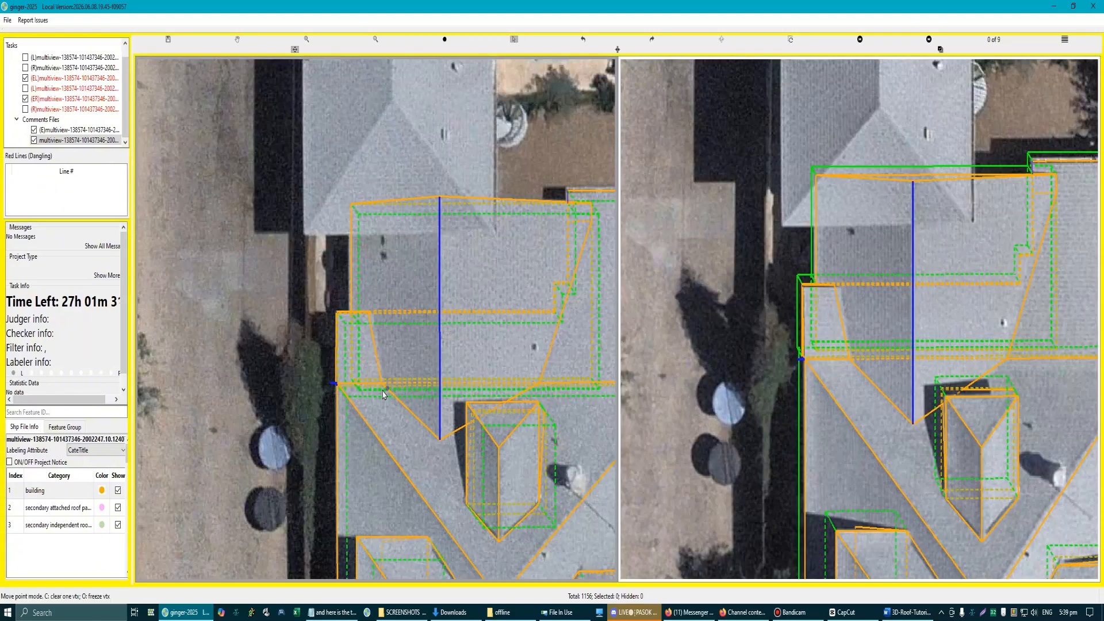
key("r")
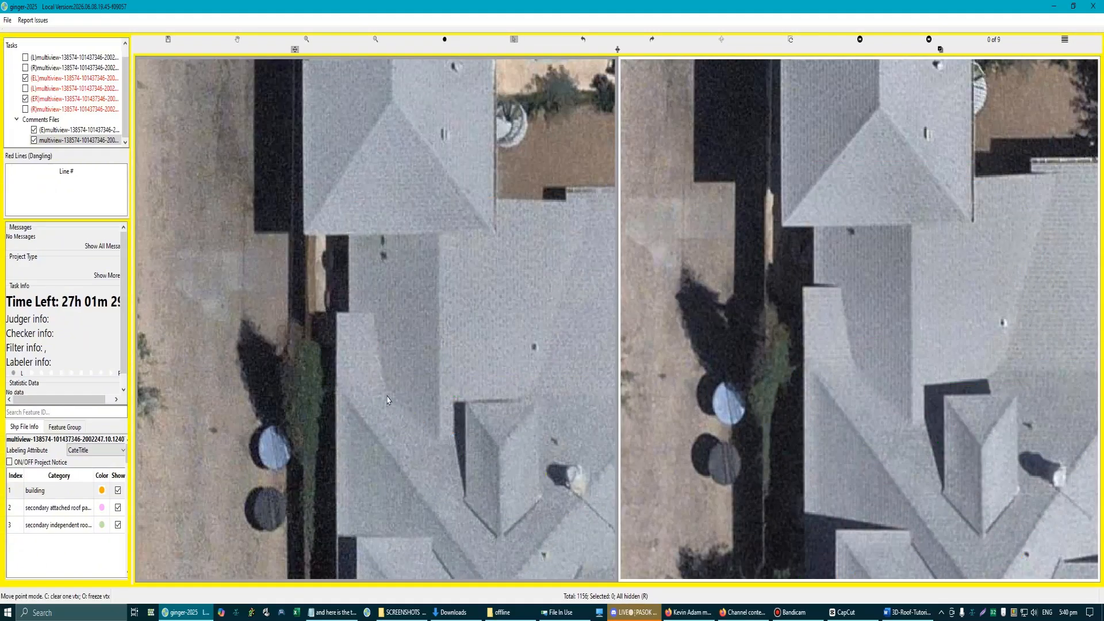
key("r")
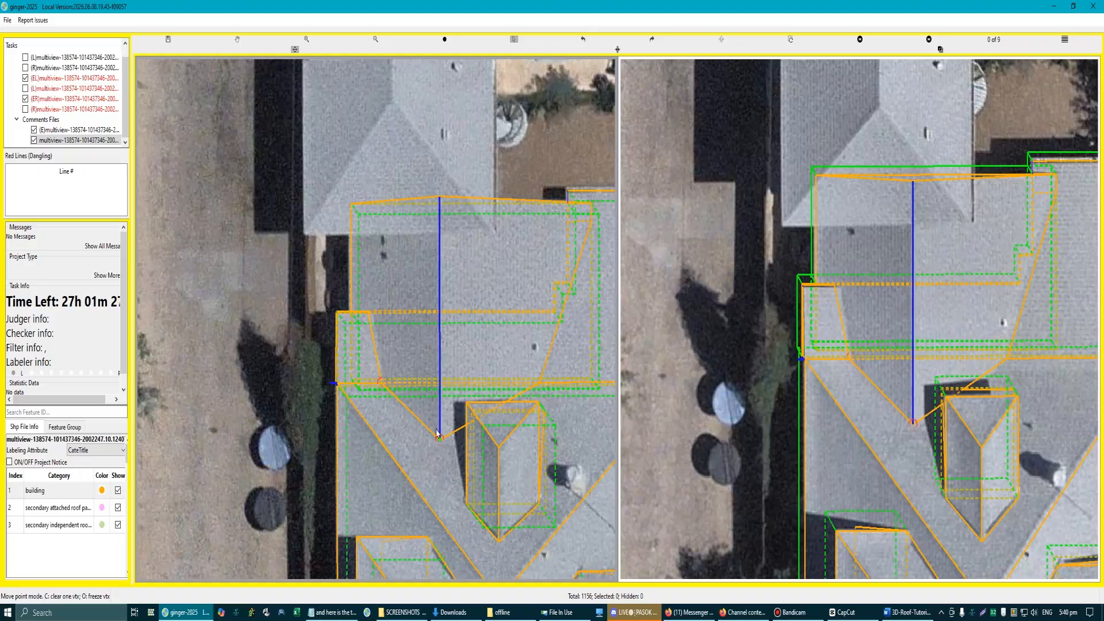
scroll(378, 324, "up", 4)
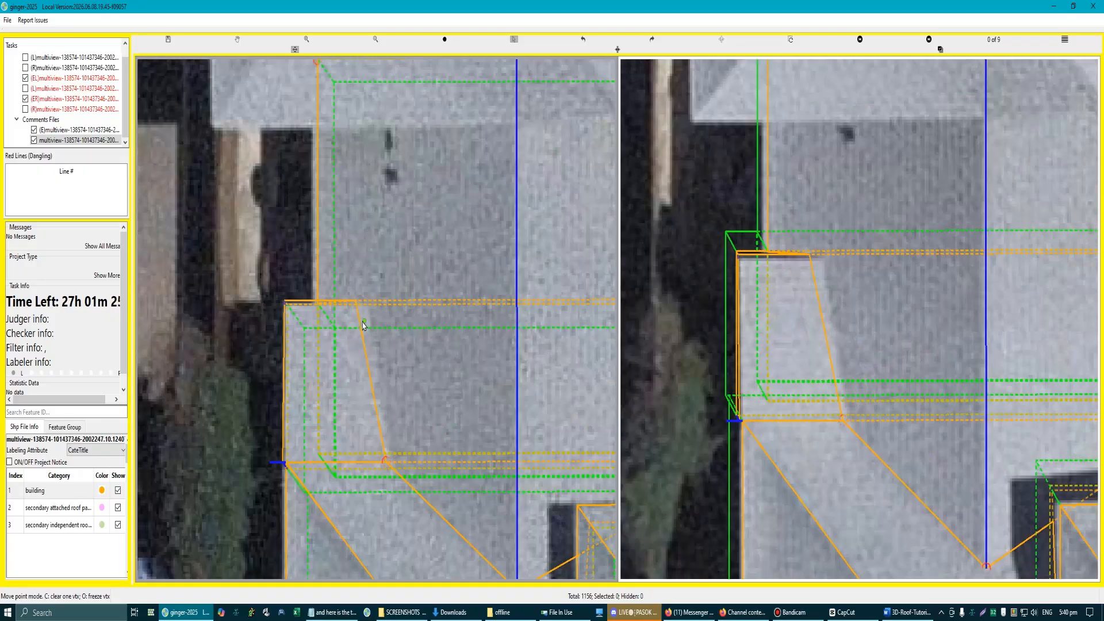
Step: Try to shift the pale outer strip's far inner corner toward the visible valley with the neighbouring slope points frozen
left_click(362, 296)
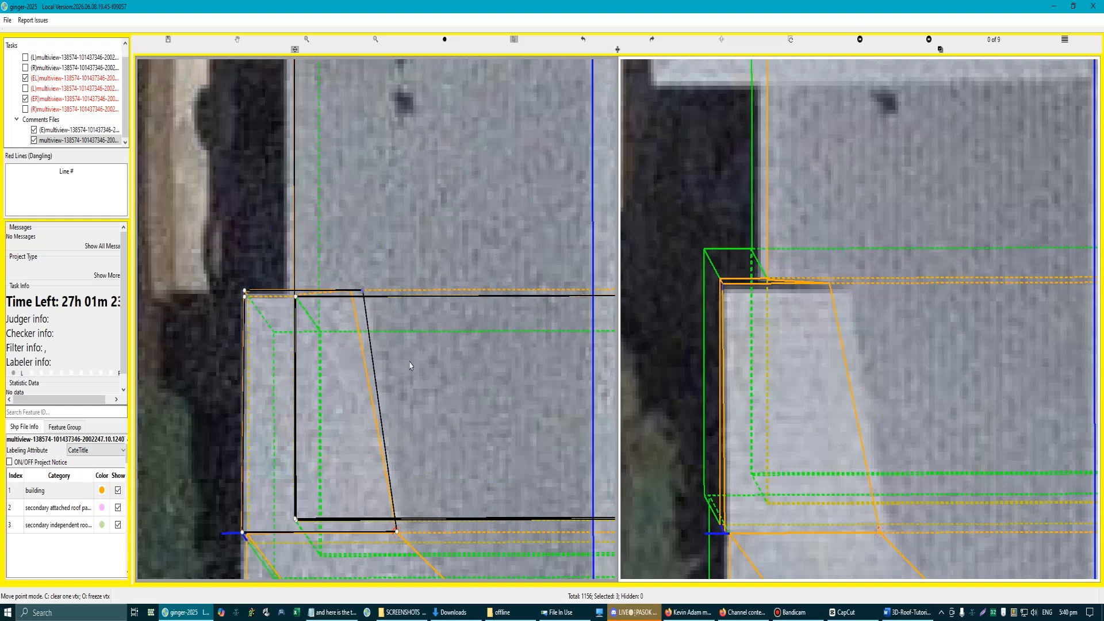
scroll(400, 373, "down", 3)
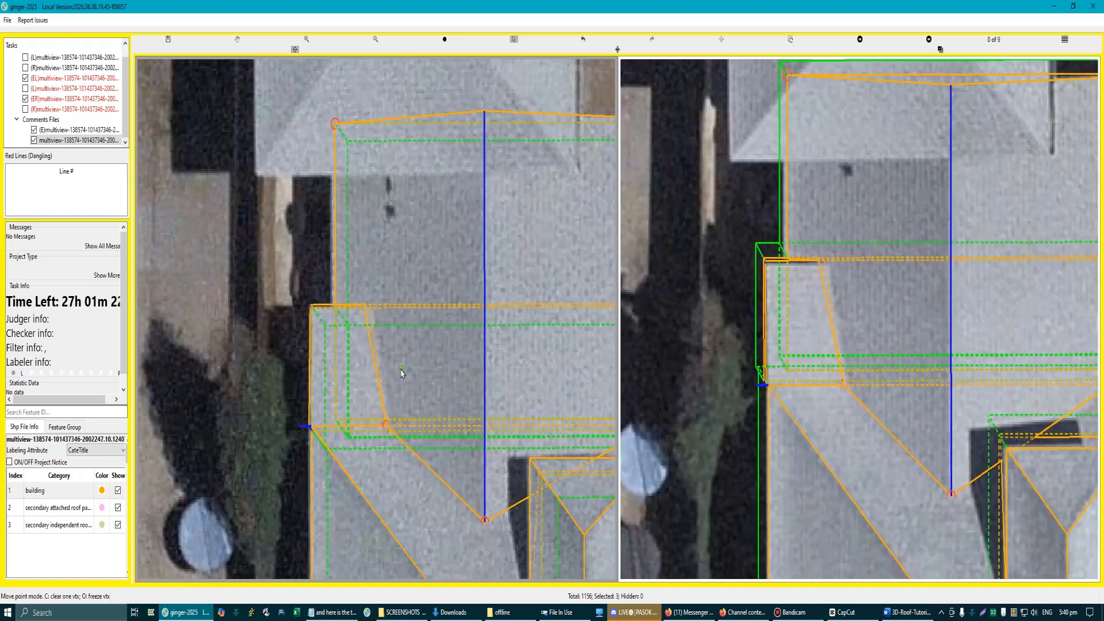
scroll(351, 338, "up", 2)
left_click(352, 337)
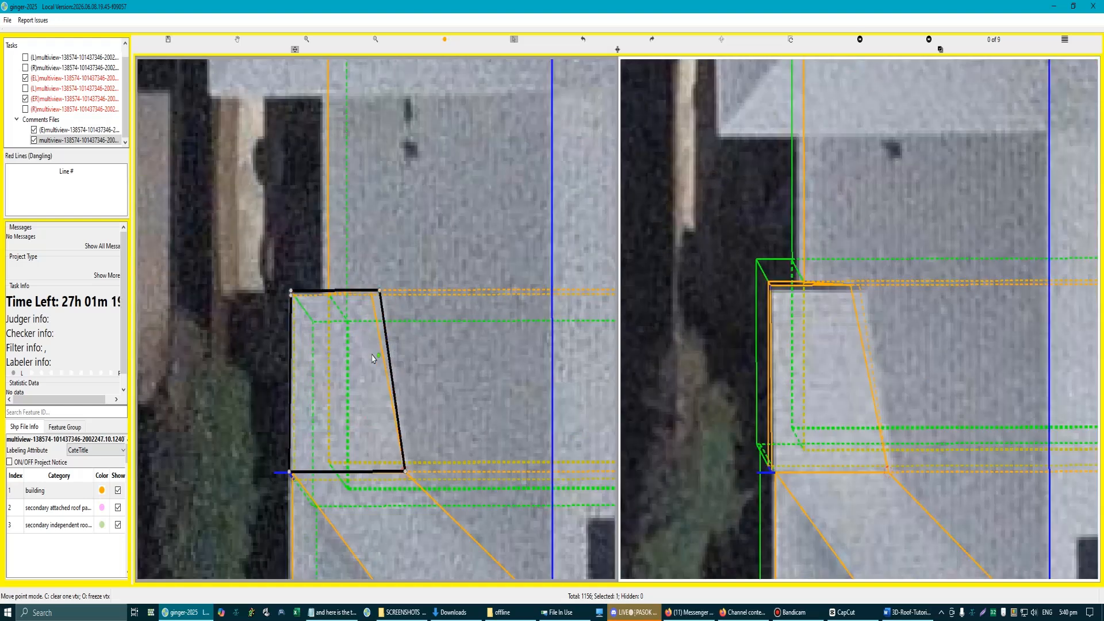
scroll(382, 360, "down", 5)
scroll(378, 322, "up", 6)
scroll(433, 357, "down", 2)
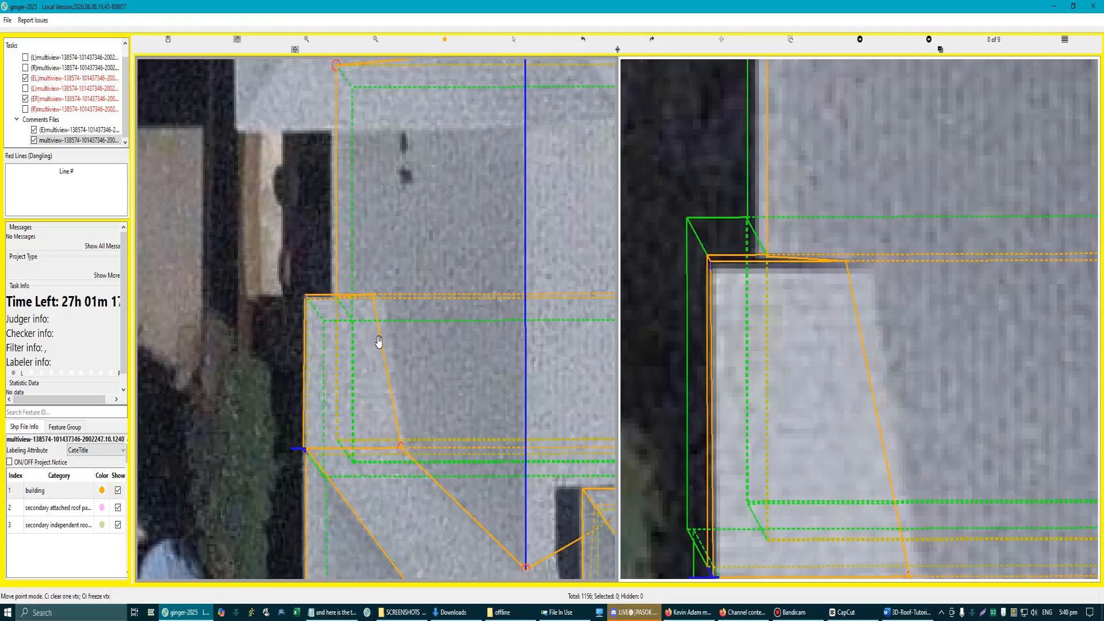
scroll(405, 379, "down", 4)
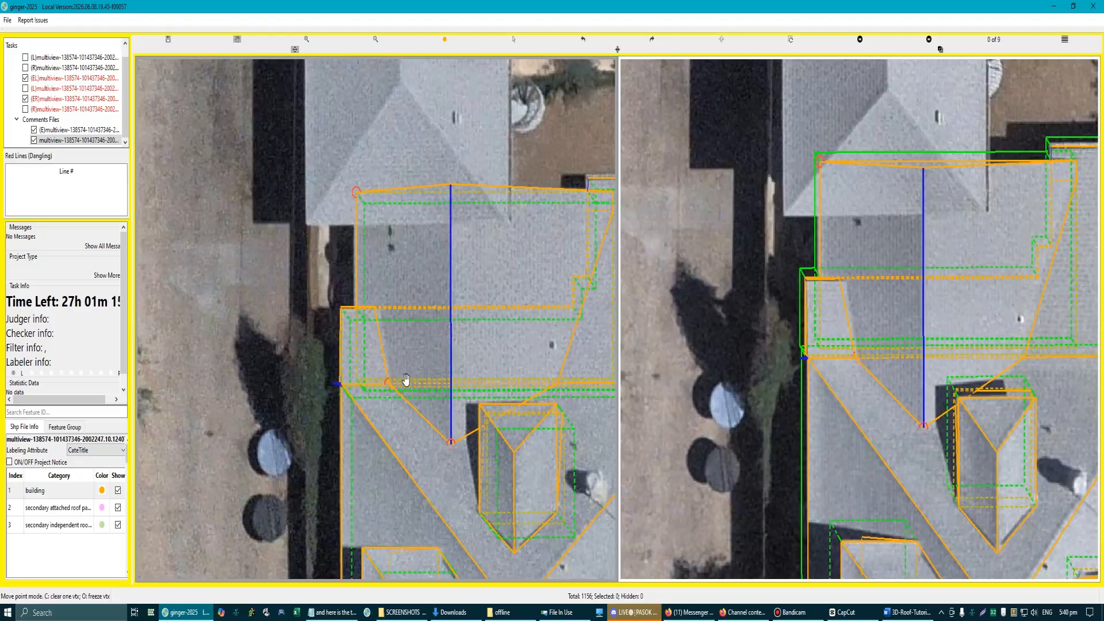
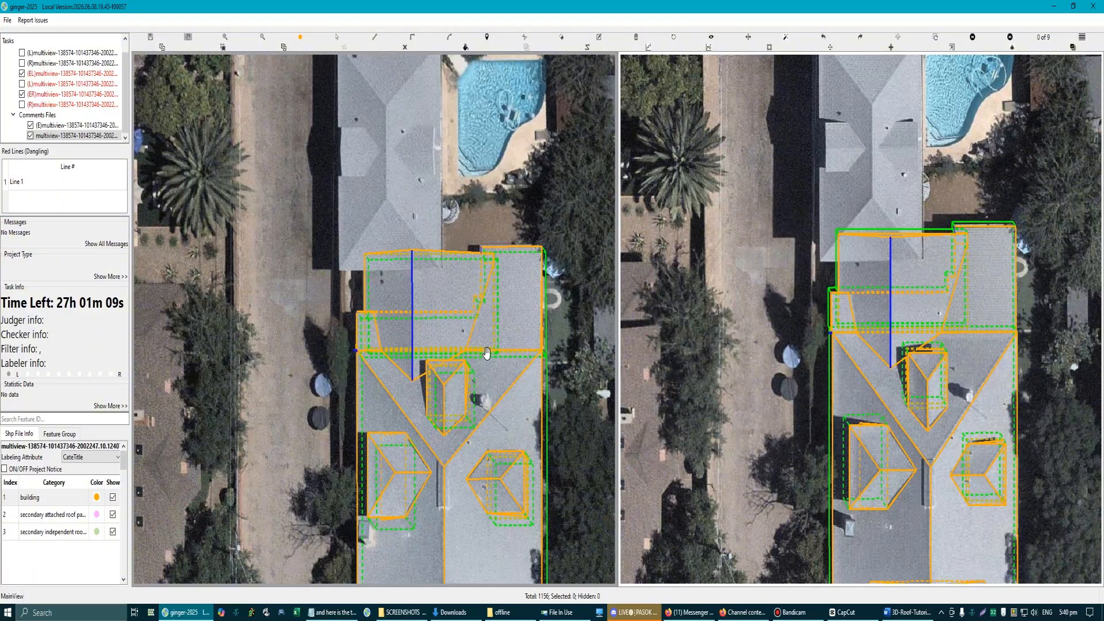
scroll(407, 272, "up", 2)
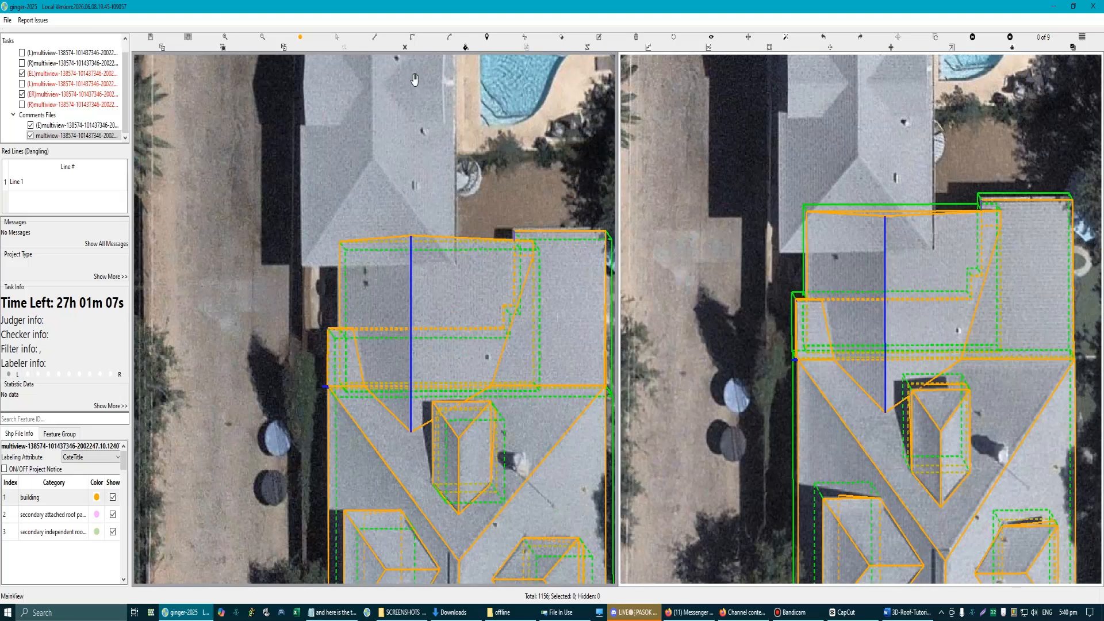
scroll(437, 242, "down", 3)
scroll(370, 333, "up", 6)
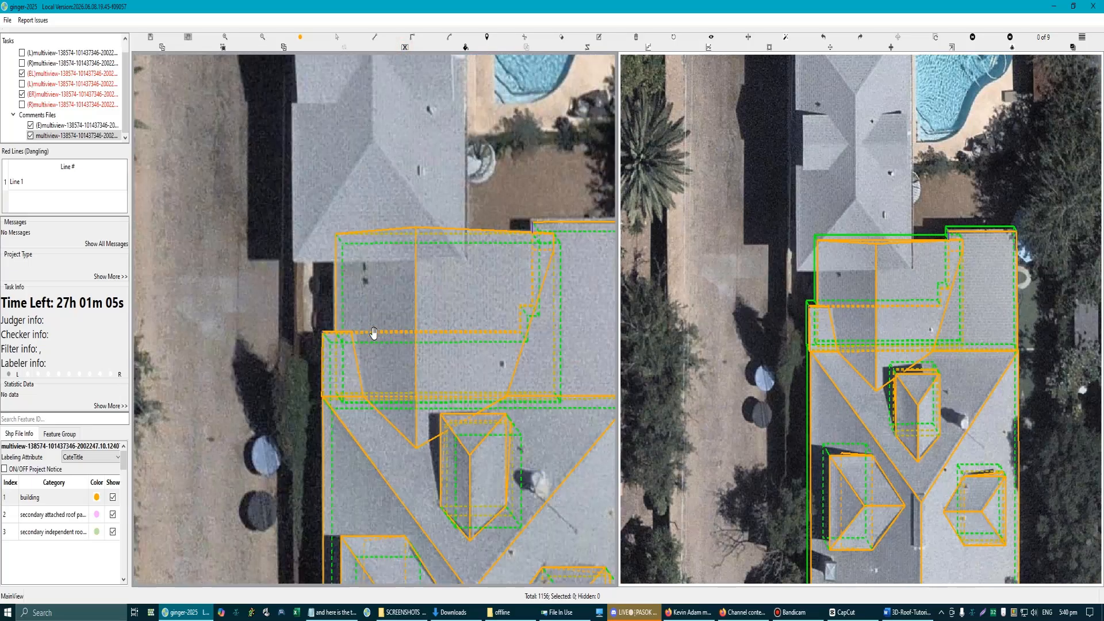
scroll(330, 375, "up", 2)
left_click_drag(323, 380, 338, 382)
scroll(403, 370, "down", 3)
key("ctrl+z")
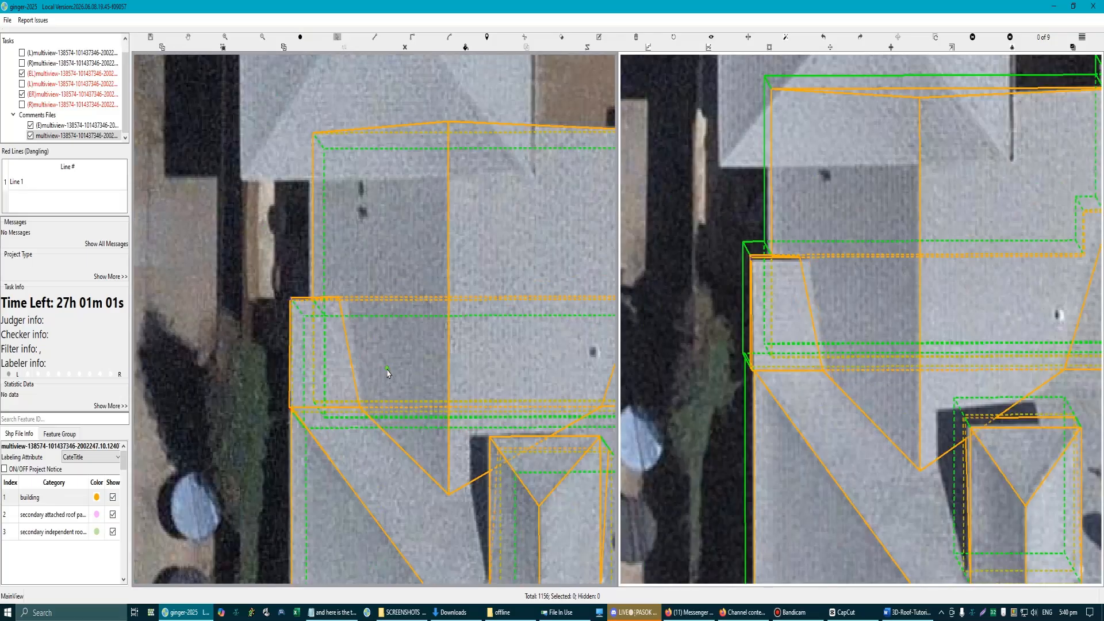
scroll(380, 373, "down", 2)
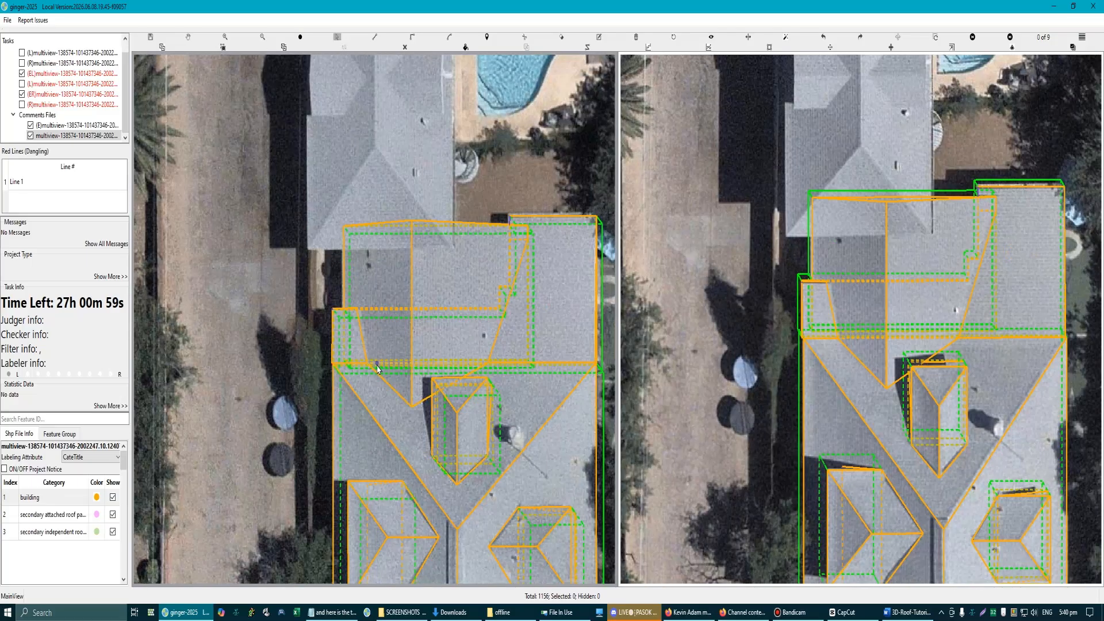
Step: Shift the slanted edge between the gable roof and the small lower-left roof section slightly toward the gable ridge
scroll(355, 370, "up", 2)
key("m")
scroll(359, 340, "up", 2)
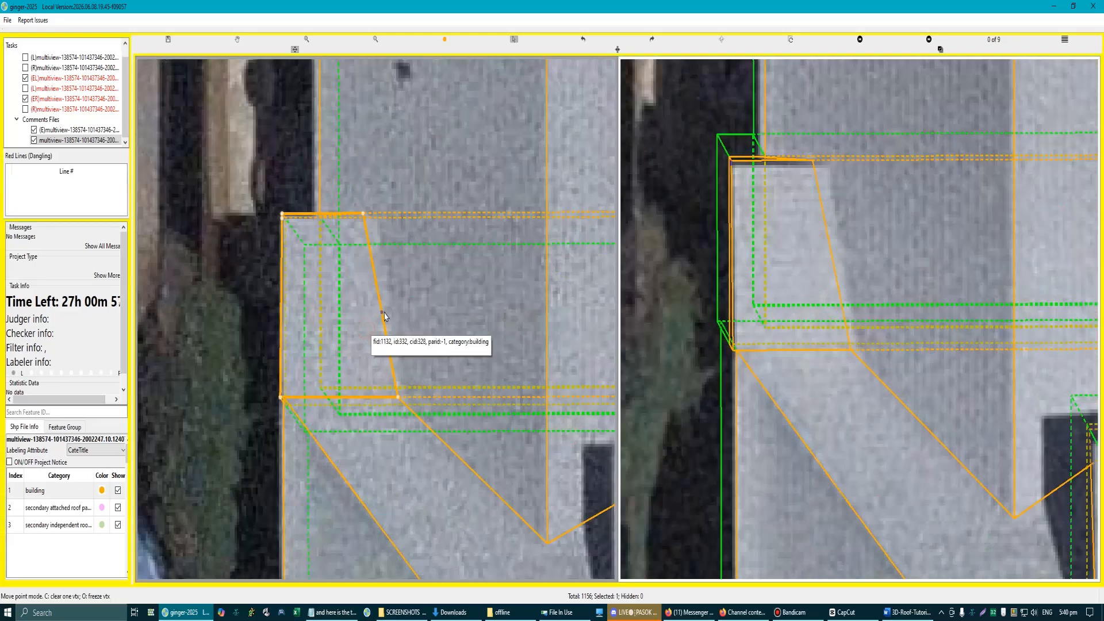
left_click_drag(383, 315, 391, 314)
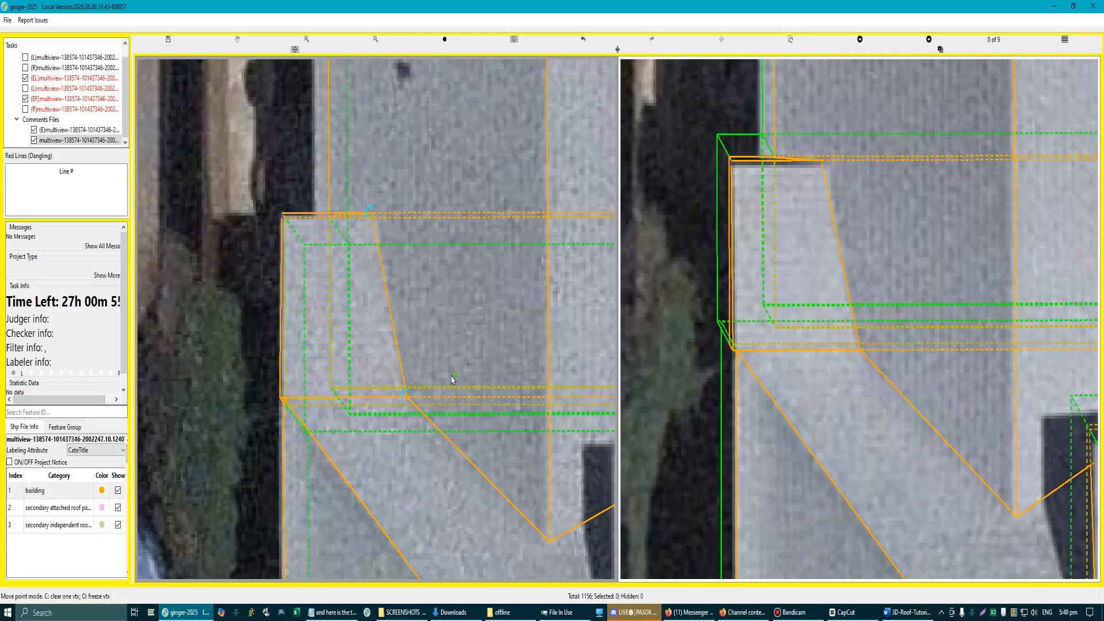
scroll(391, 318, "down", 2)
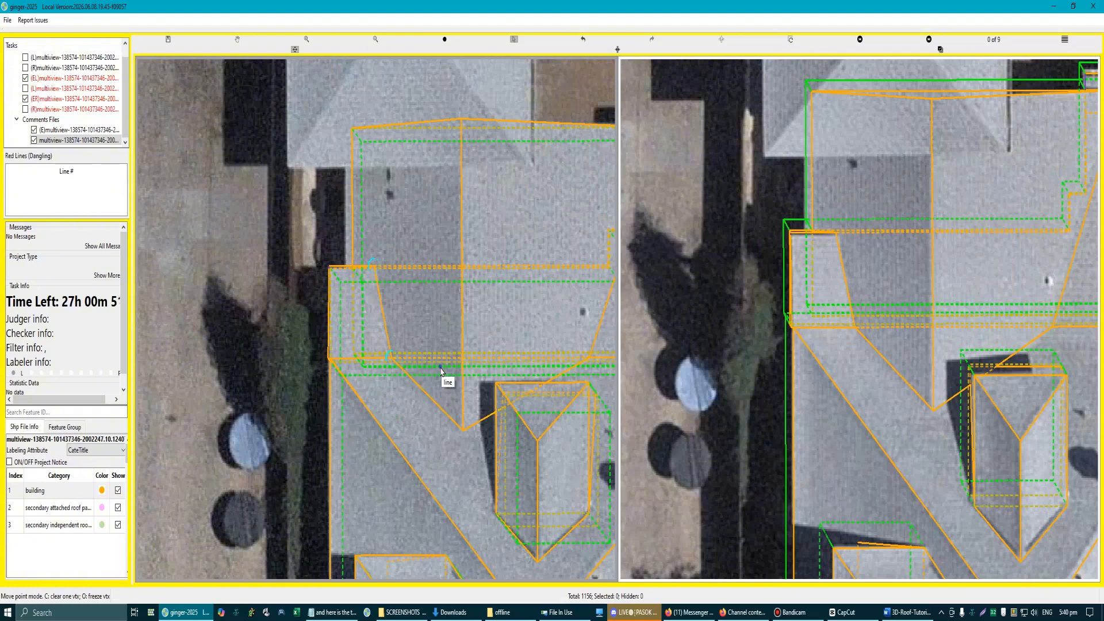
key("Escape")
scroll(431, 359, "down", 2)
scroll(418, 325, "up", 3)
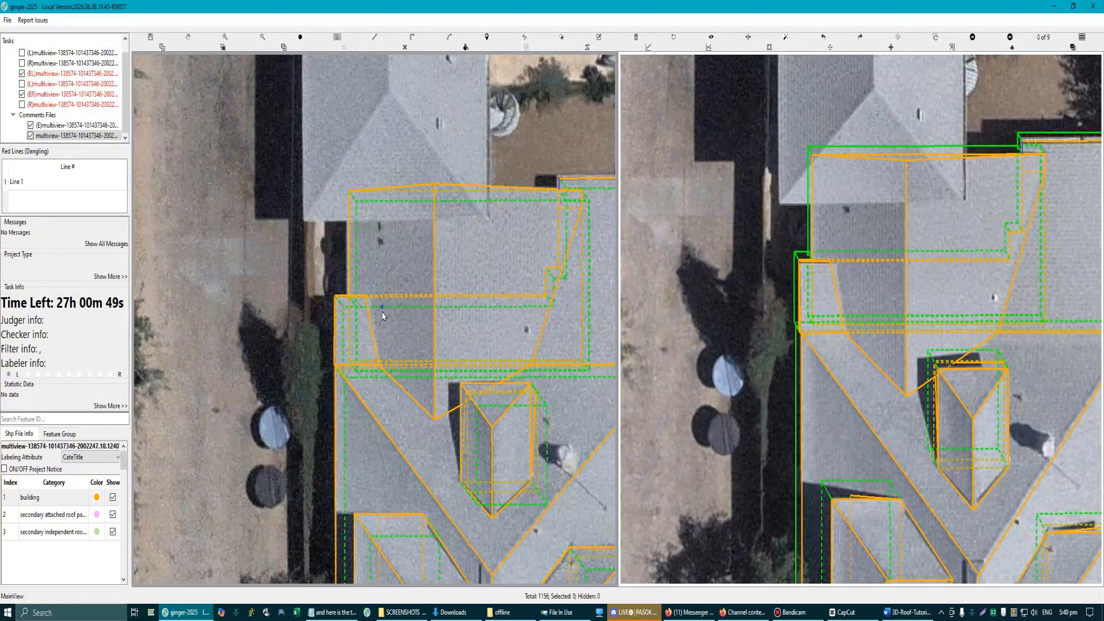
scroll(391, 325, "down", 2)
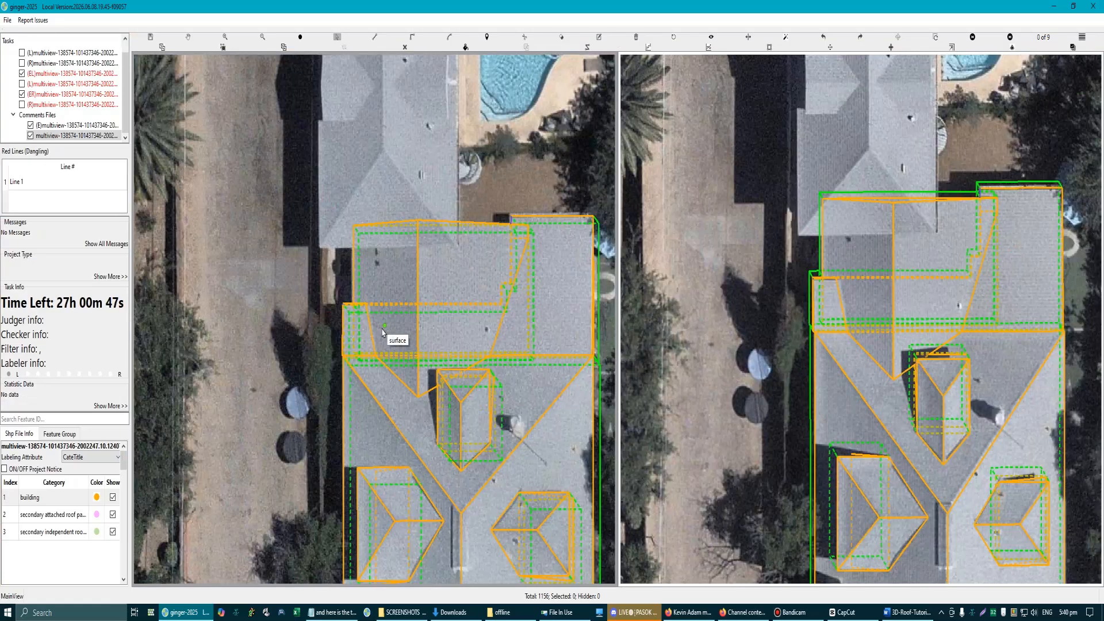
scroll(376, 335, "up", 3)
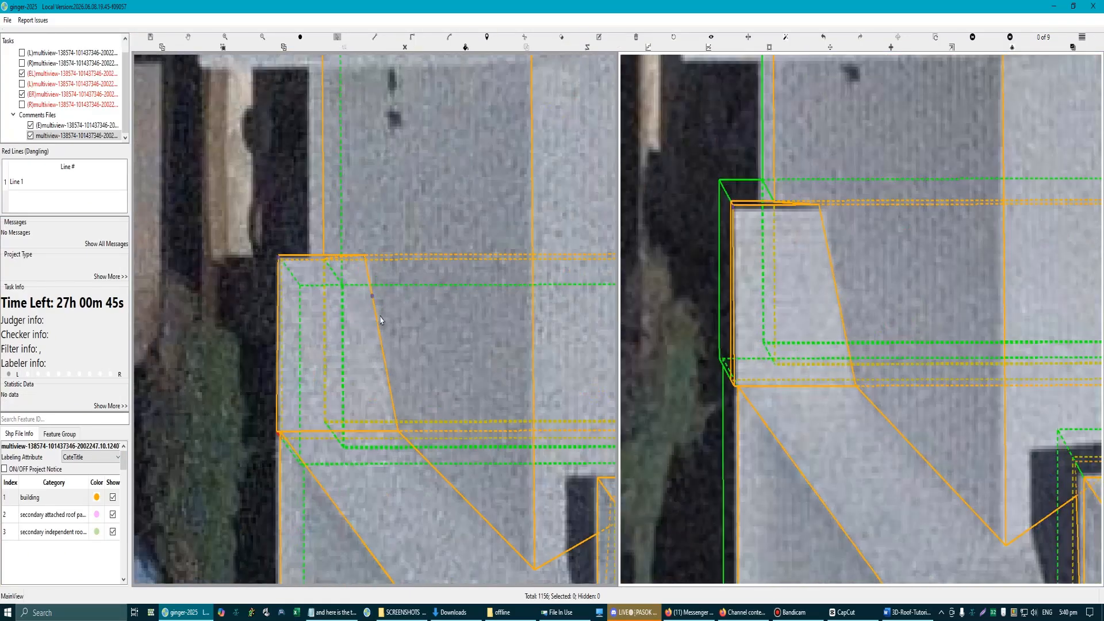
scroll(352, 326, "down", 2)
scroll(352, 326, "up", 2)
Step: Move the left eave edge of the gable roof slightly outward so it follows the roof edge in the aerial image
left_click(356, 219)
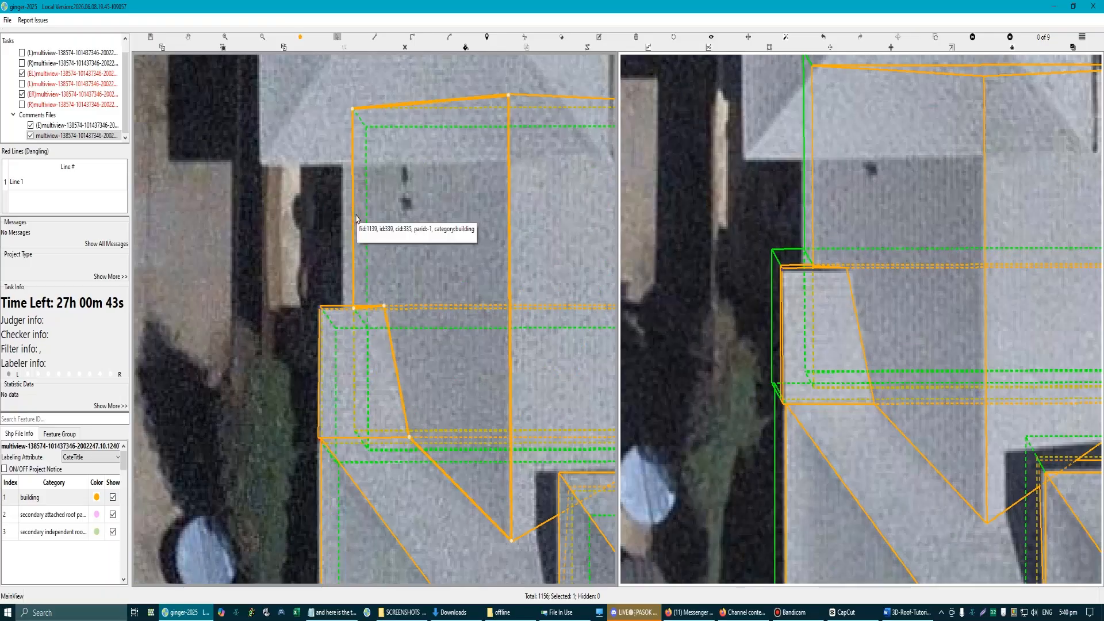
key("m")
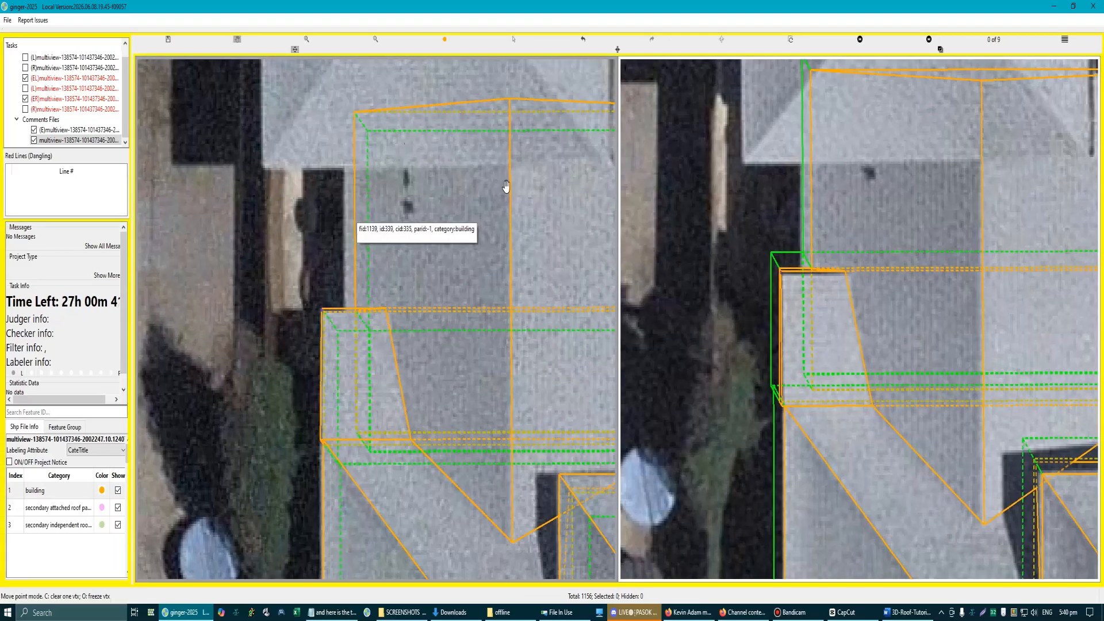
scroll(508, 189, "down", 1)
left_click_drag(597, 292, 451, 278)
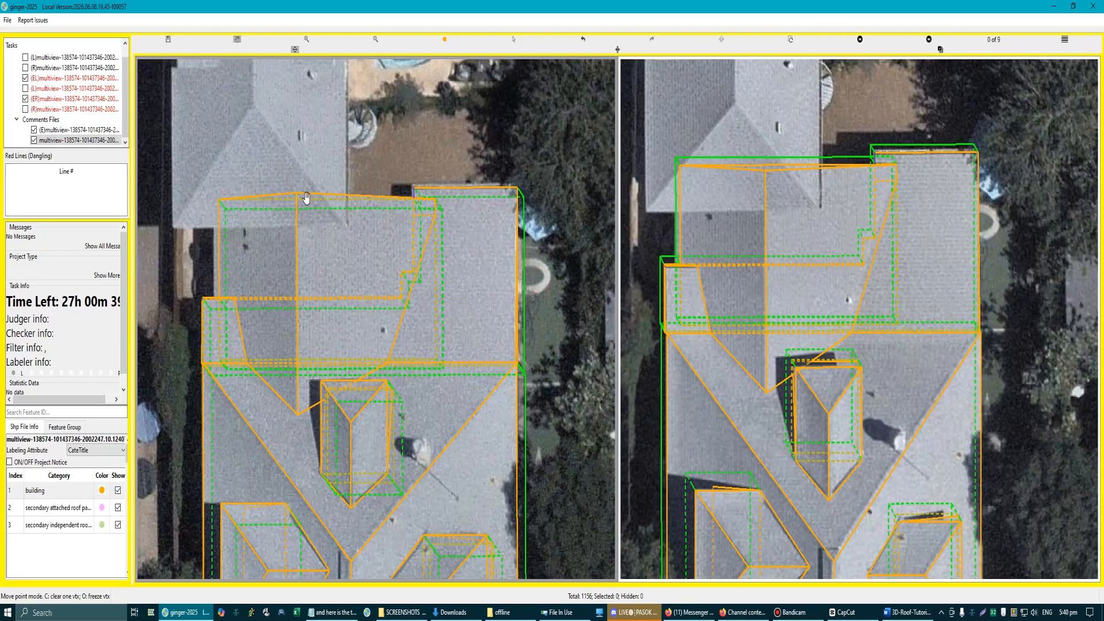
scroll(306, 198, "up", 3)
left_click(397, 198)
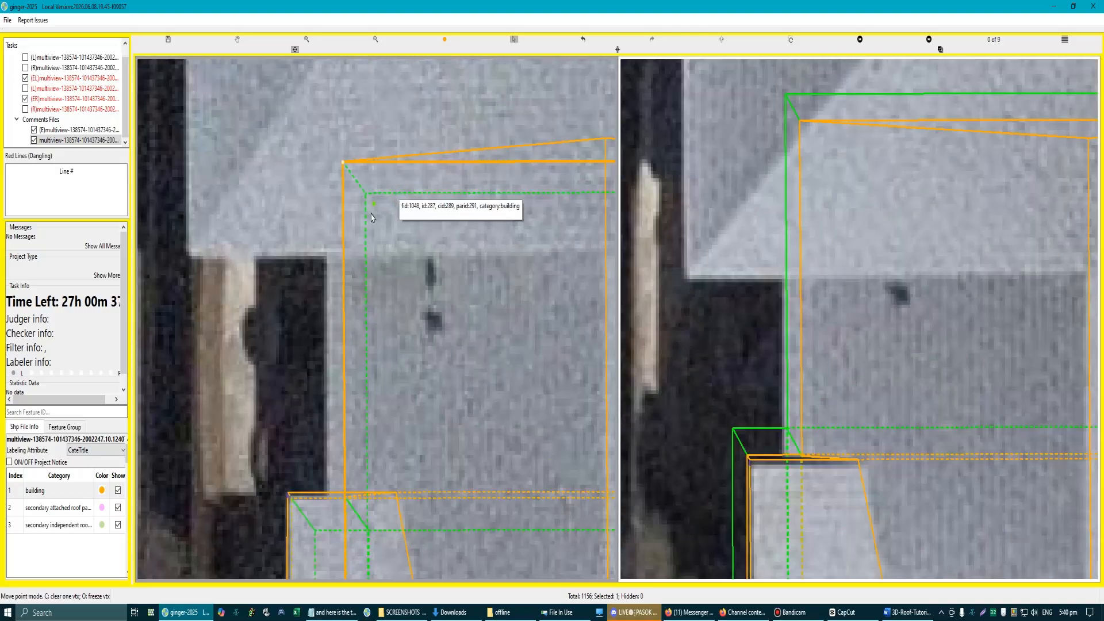
scroll(371, 218, "down", 4)
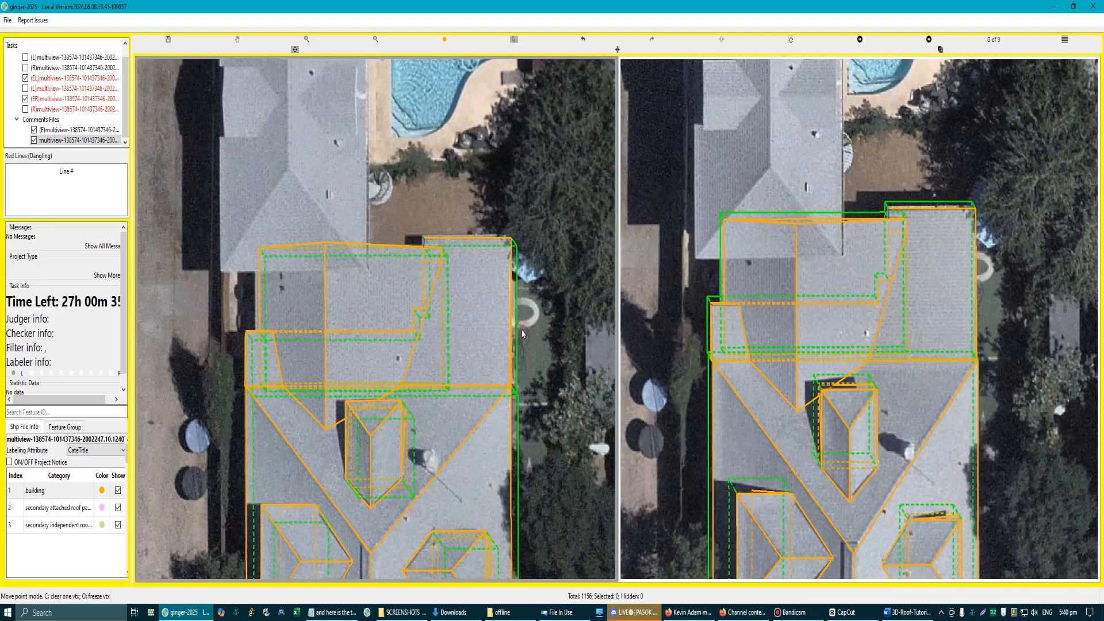
scroll(259, 295, "up", 2)
scroll(260, 294, "up", 2)
left_click(257, 295)
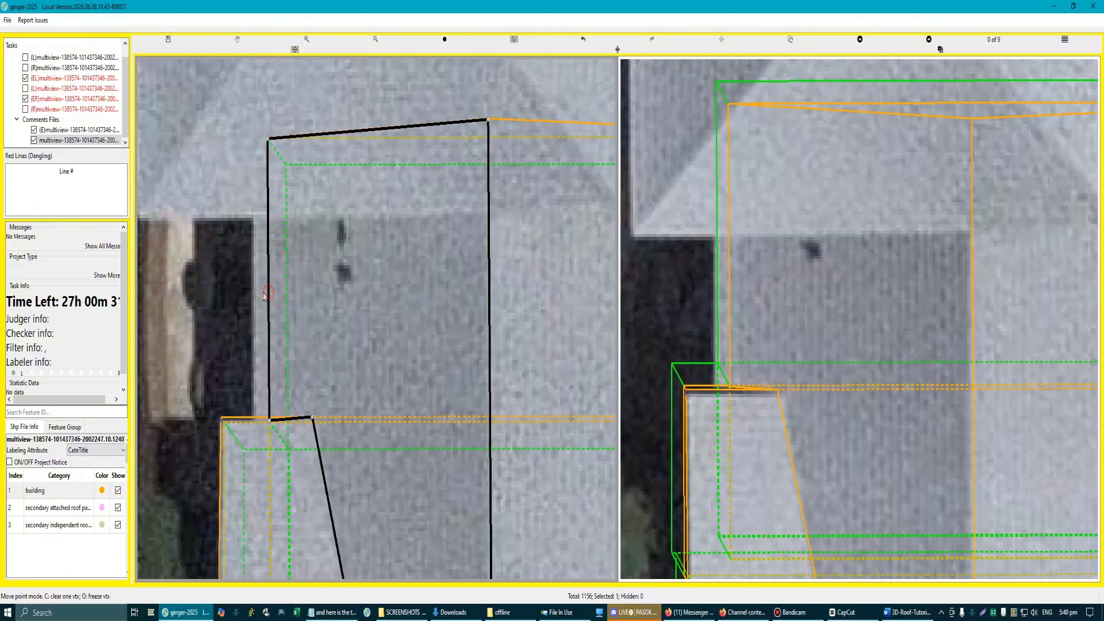
key("a")
scroll(332, 373, "down", 3)
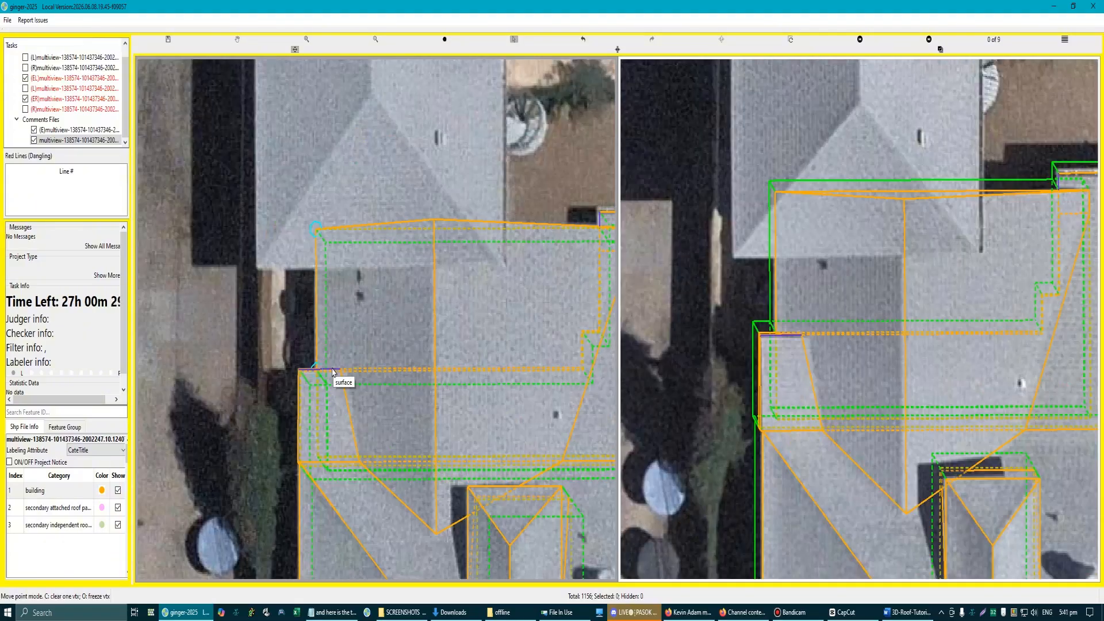
scroll(352, 403, "down", 2)
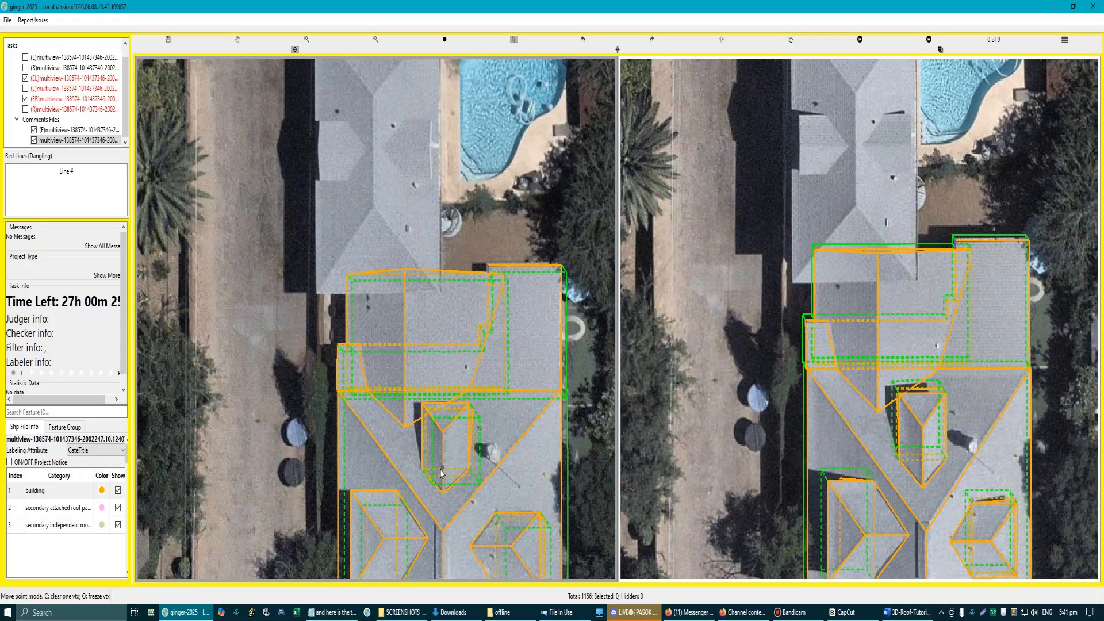
key("Escape")
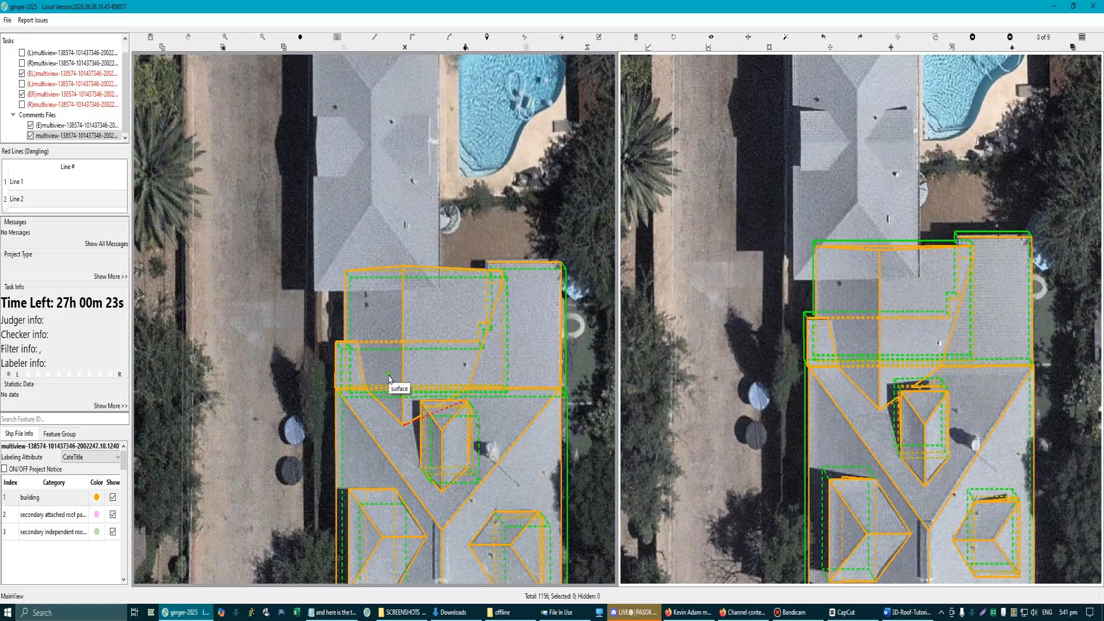
scroll(383, 376, "up", 5)
key("r")
key("r")
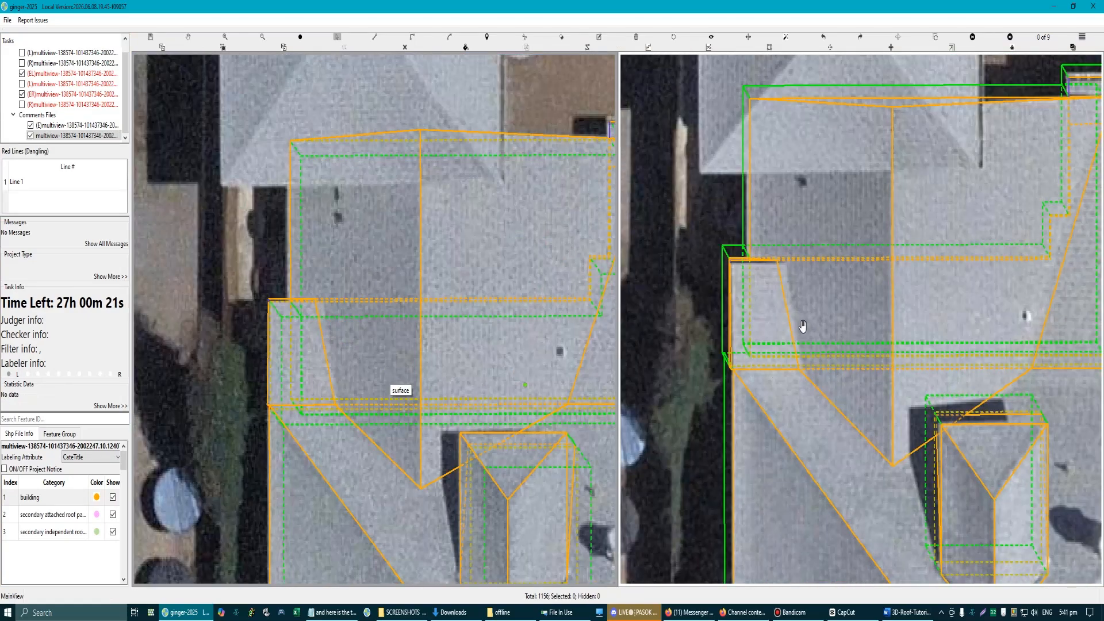
scroll(781, 276, "up", 5)
scroll(787, 255, "down", 5)
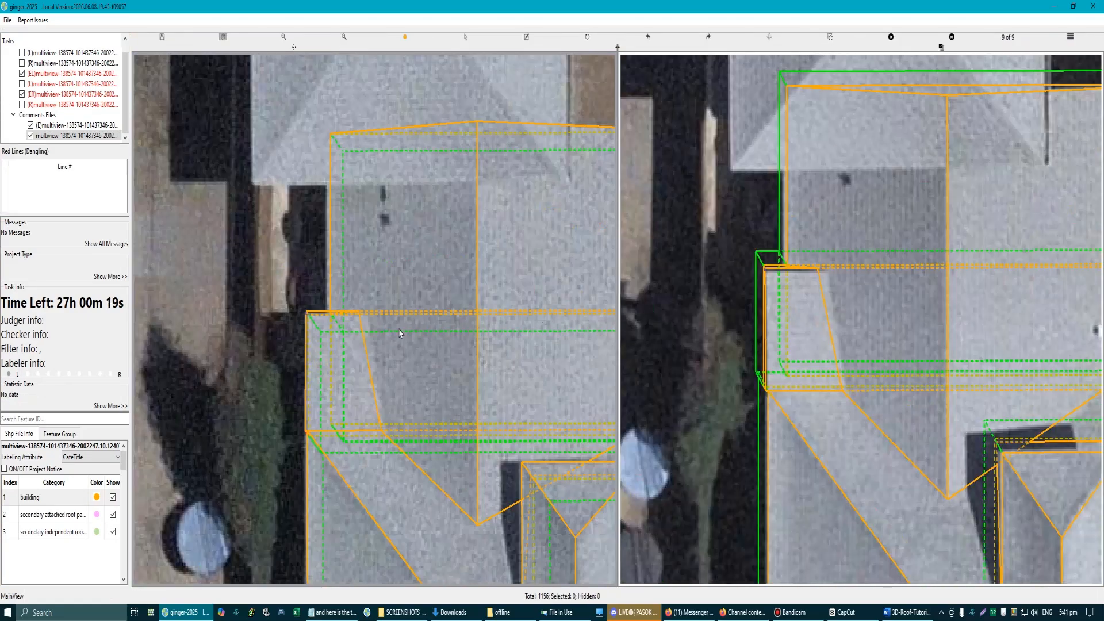
left_click(495, 306)
scroll(495, 305, "down", 5)
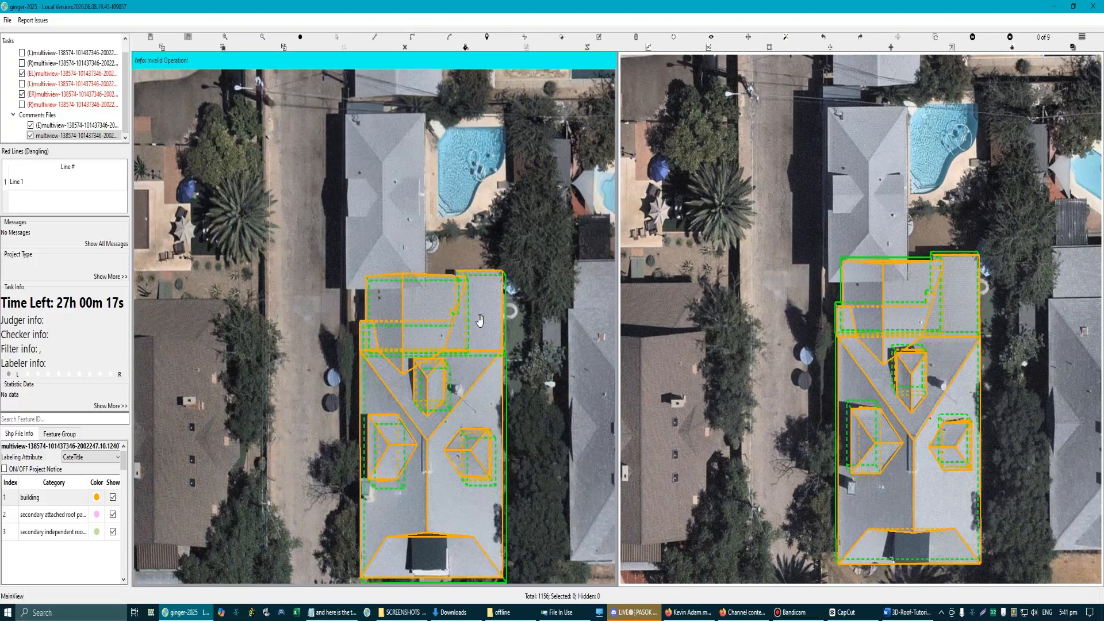
Step: Examine the gable, dormers and lower roof section from an oblique 3D angle
left_click_drag(479, 337, 429, 326)
scroll(429, 326, "up", 3)
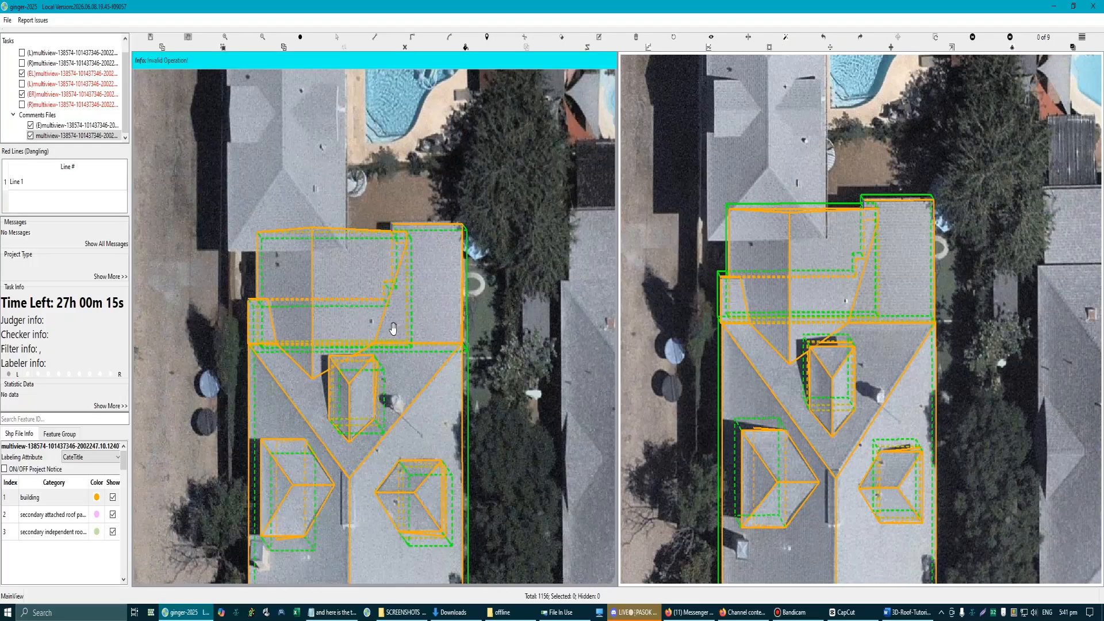
scroll(322, 319, "up", 2)
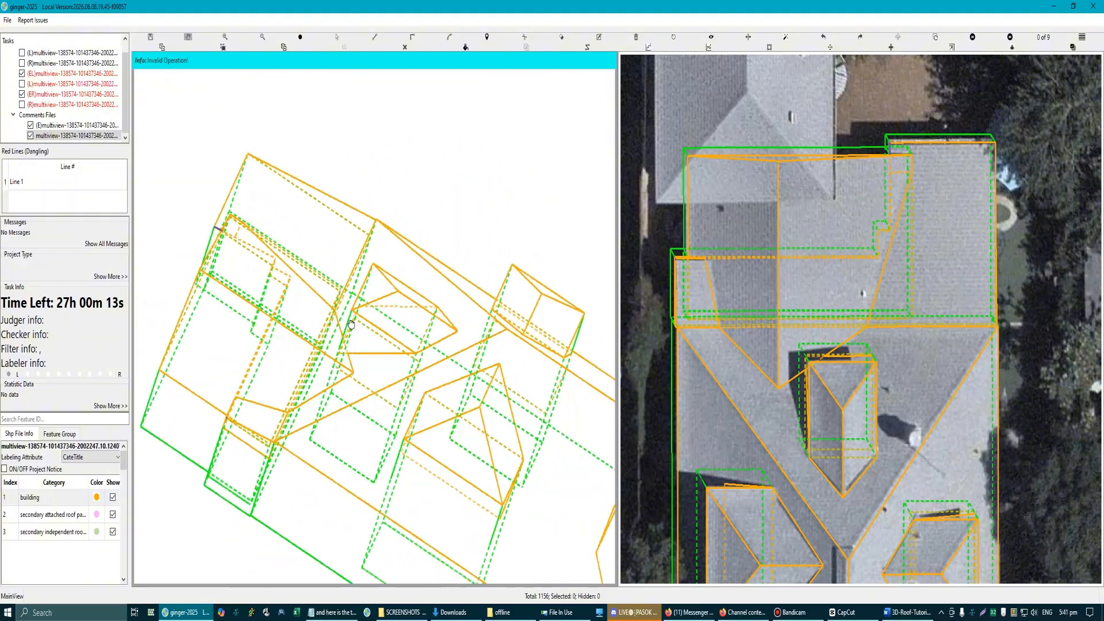
left_click_drag(351, 325, 308, 325)
scroll(300, 322, "down", 4)
key("Escape")
scroll(301, 323, "down", 3)
scroll(314, 246, "up", 2)
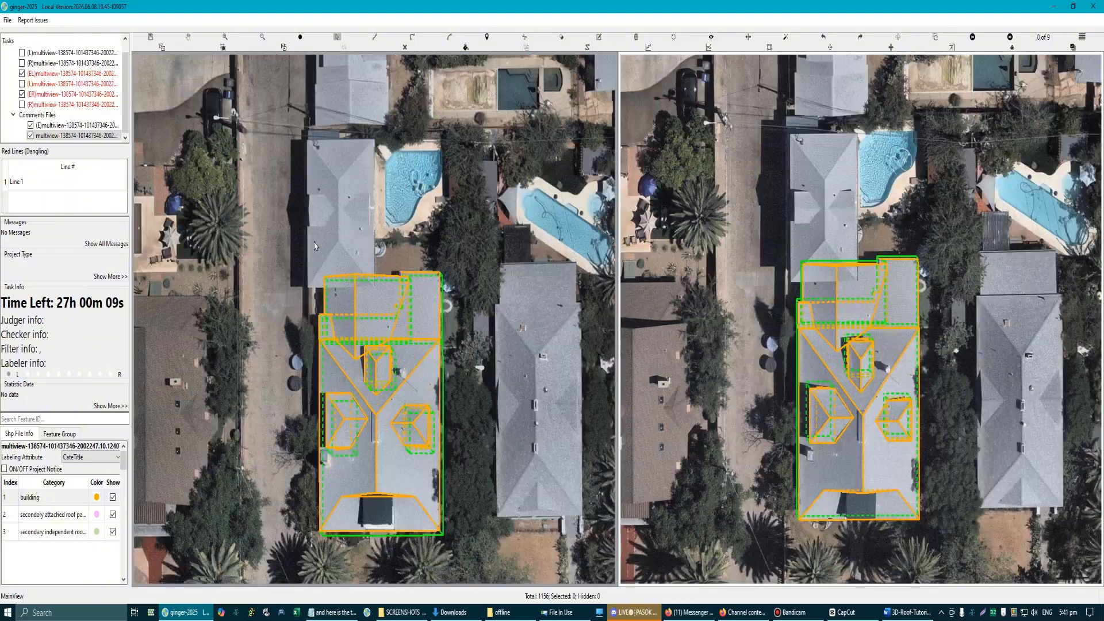
Step: Check the main roof's outline along its right eave in the aerial view
left_click_drag(303, 226, 466, 557)
key("Escape")
scroll(449, 422, "up", 4)
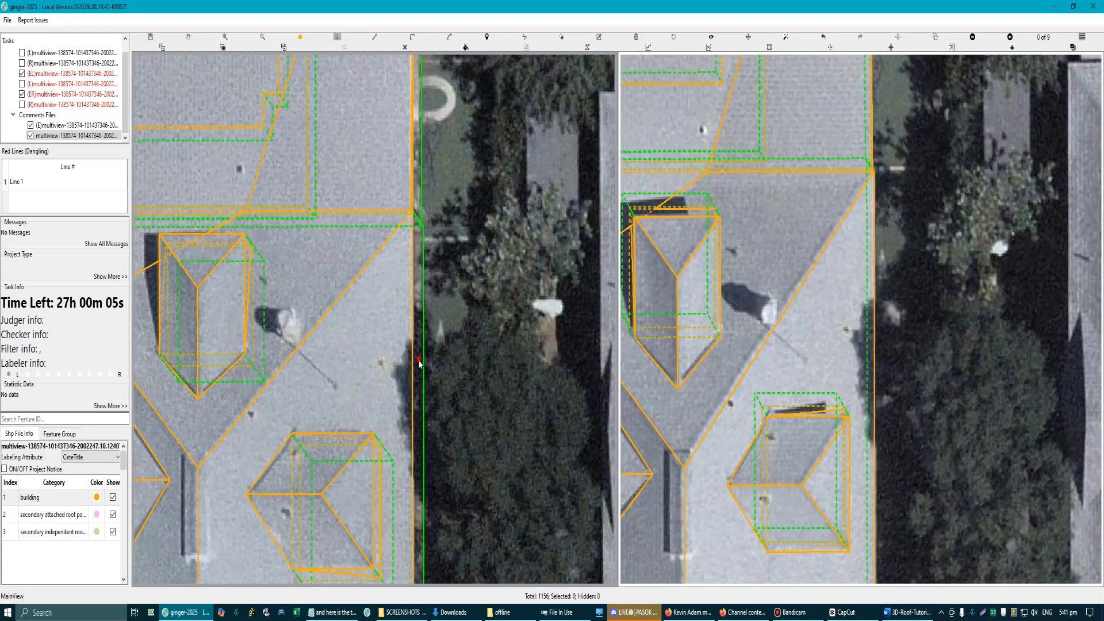
left_click(419, 362)
scroll(476, 446, "down", 3)
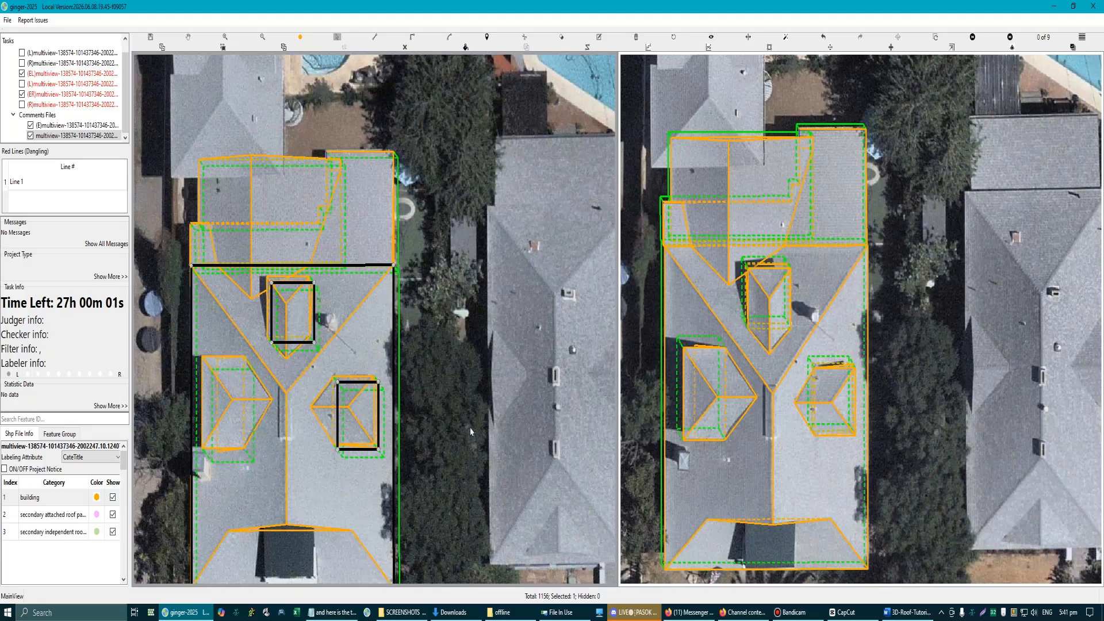
scroll(317, 253, "up", 2)
key("Escape")
Step: Inspect the junction of the gable's left eave and the small lower roof section in an oblique 3D view
left_click_drag(232, 130, 407, 343)
left_click_drag(364, 292, 371, 261)
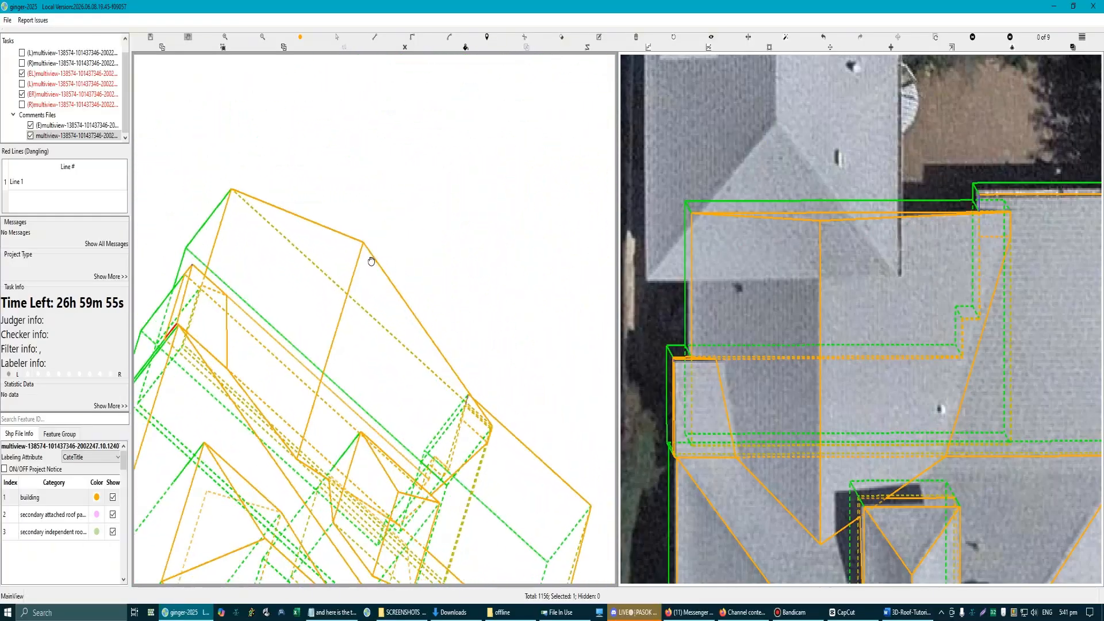
scroll(188, 308, "up", 3)
key("Escape")
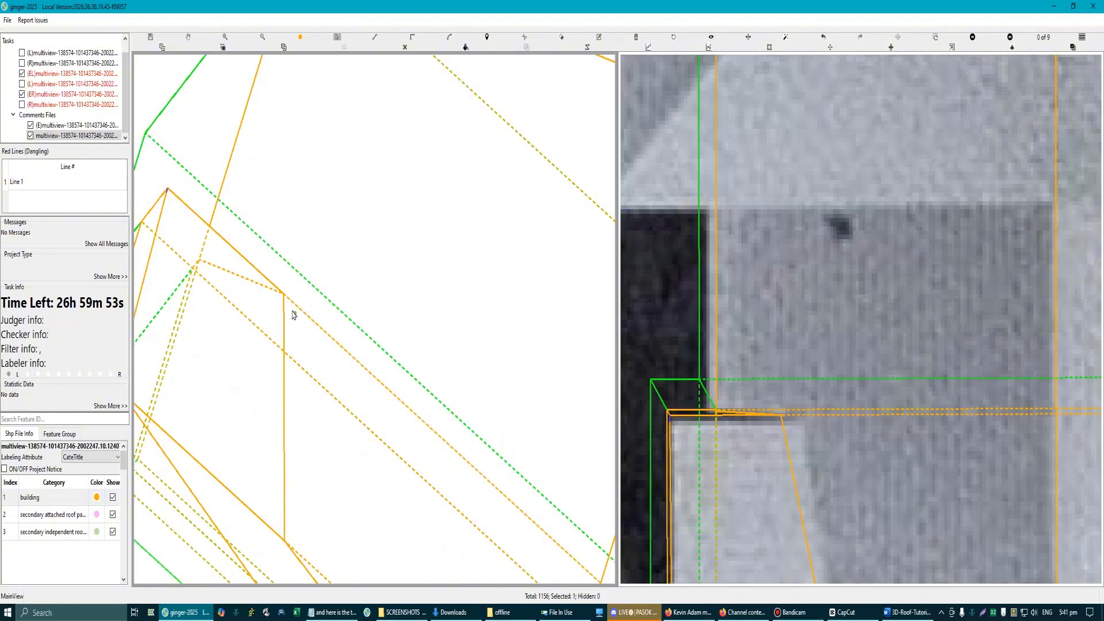
scroll(317, 365, "down", 3)
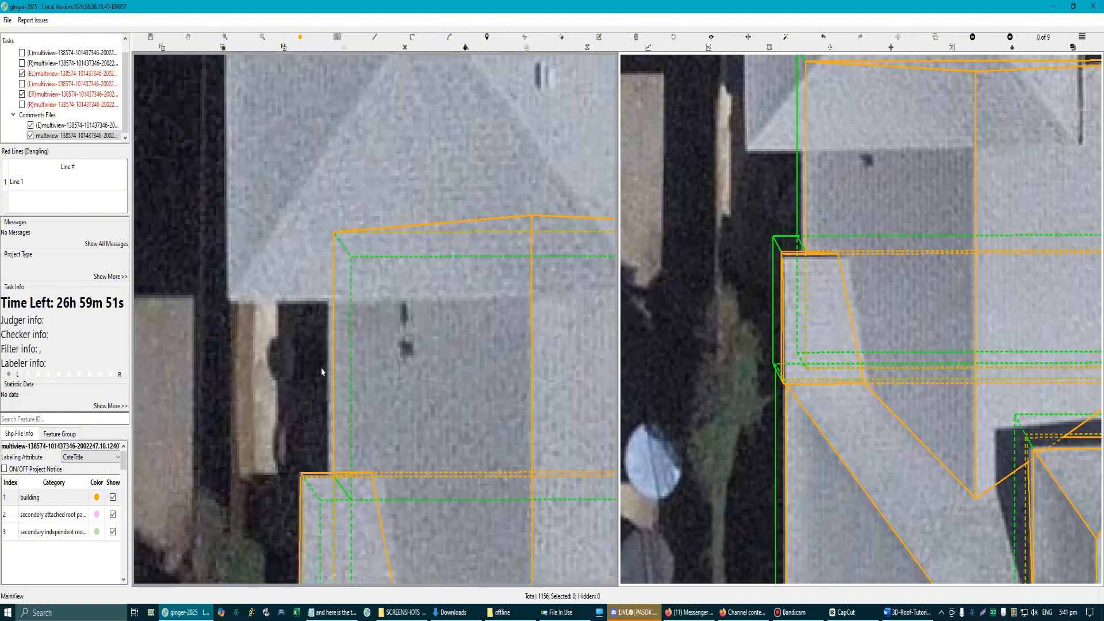
Step: Review the whole building's roof lines and dormers against both aerial images
scroll(323, 372, "down", 2)
key("space")
left_click_drag(492, 373, 432, 345)
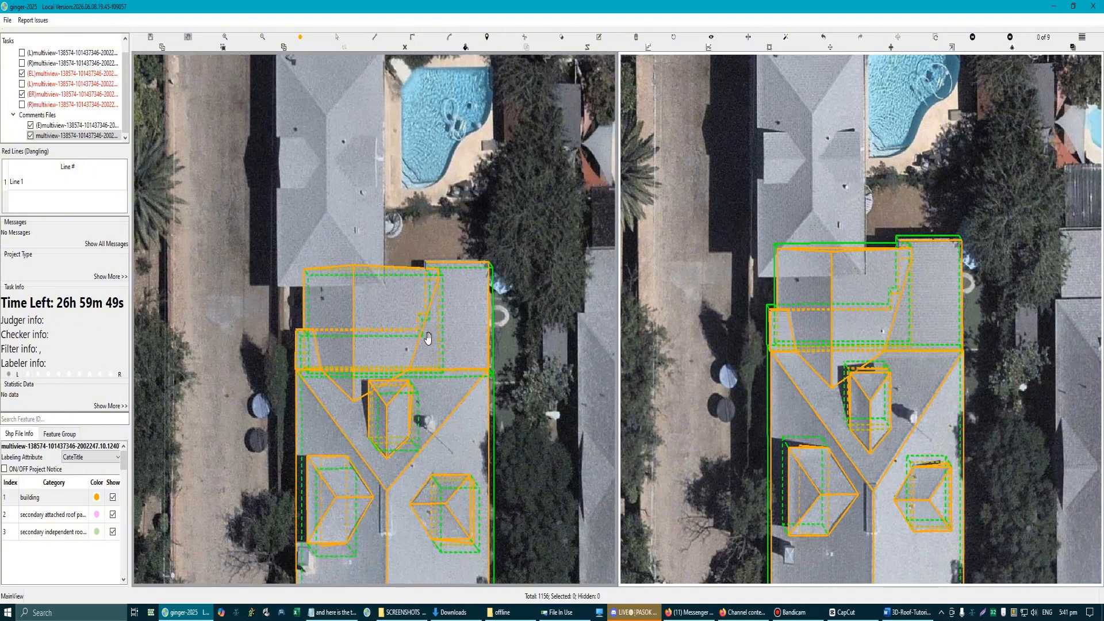
scroll(428, 338, "down", 2)
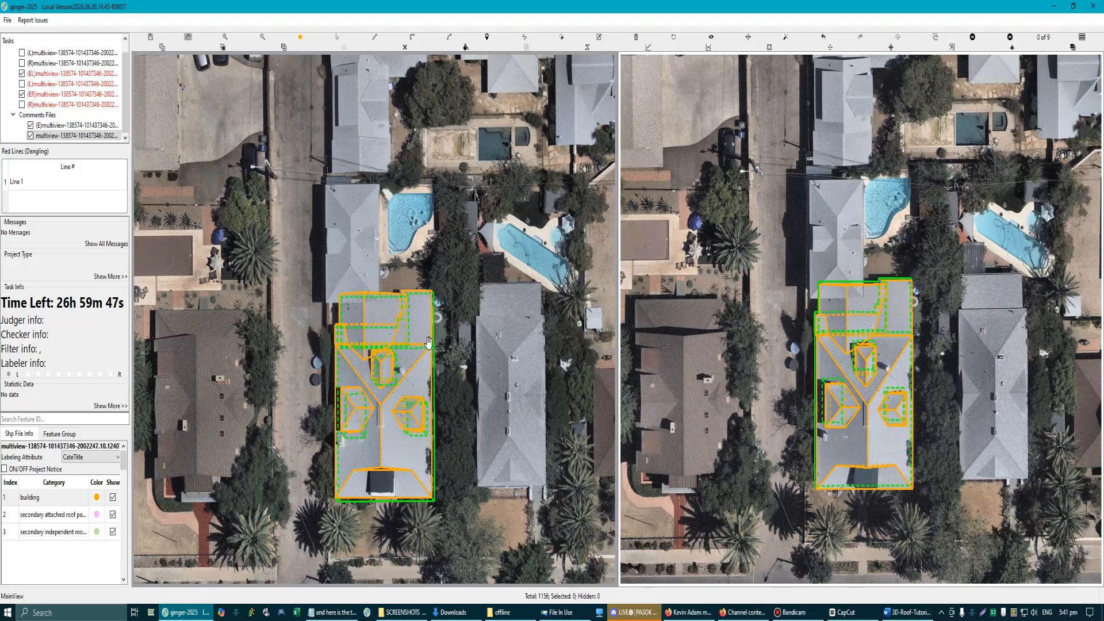
scroll(351, 421, "up", 4)
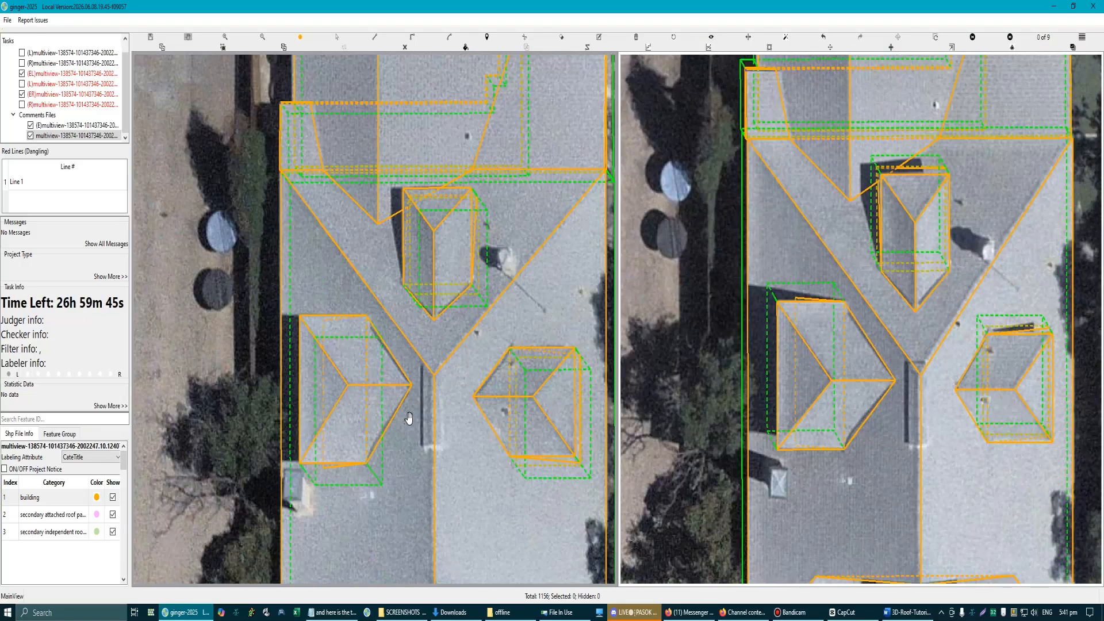
scroll(409, 418, "down", 2)
scroll(392, 342, "up", 1)
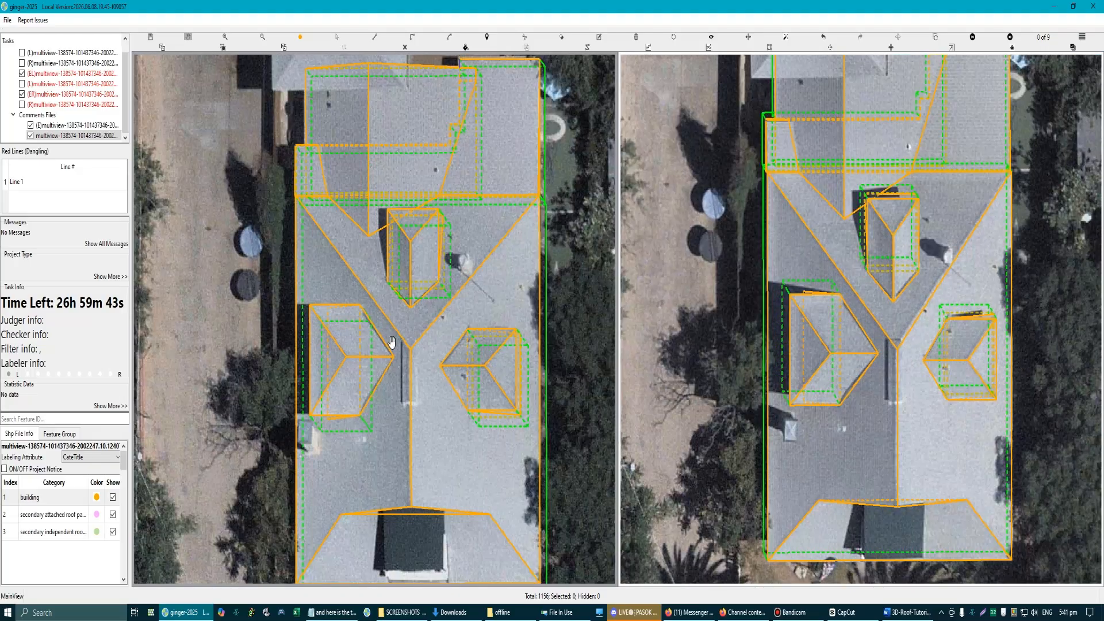
scroll(399, 360, "down", 2)
scroll(371, 353, "up", 2)
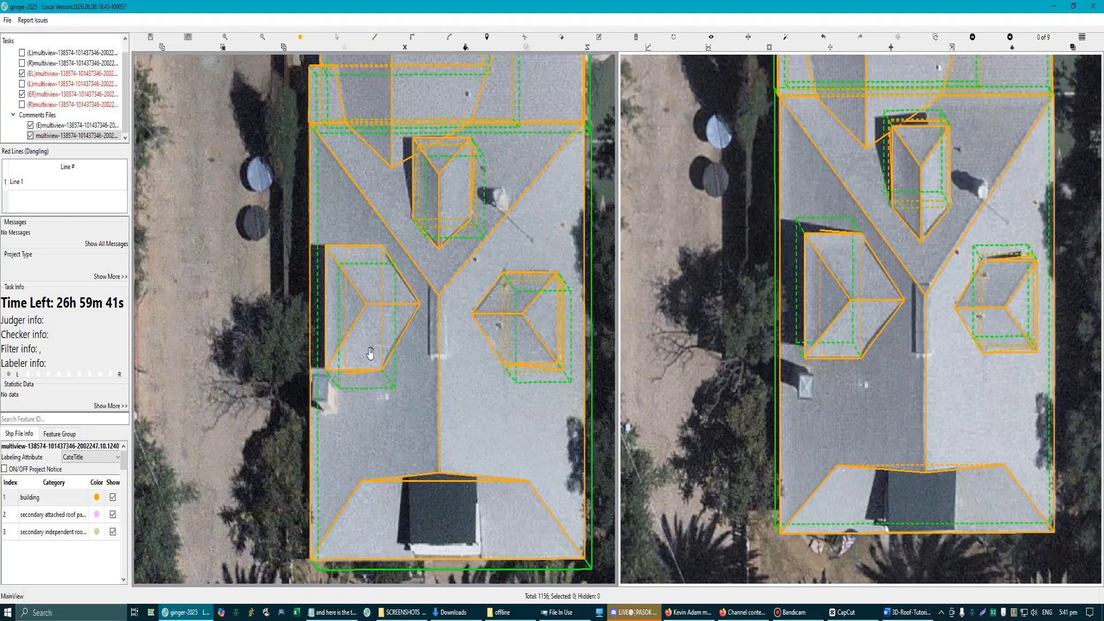
Step: Inspect the left dormer's roof edges and base in oblique 3D and aerial views
left_click_drag(341, 330, 348, 289)
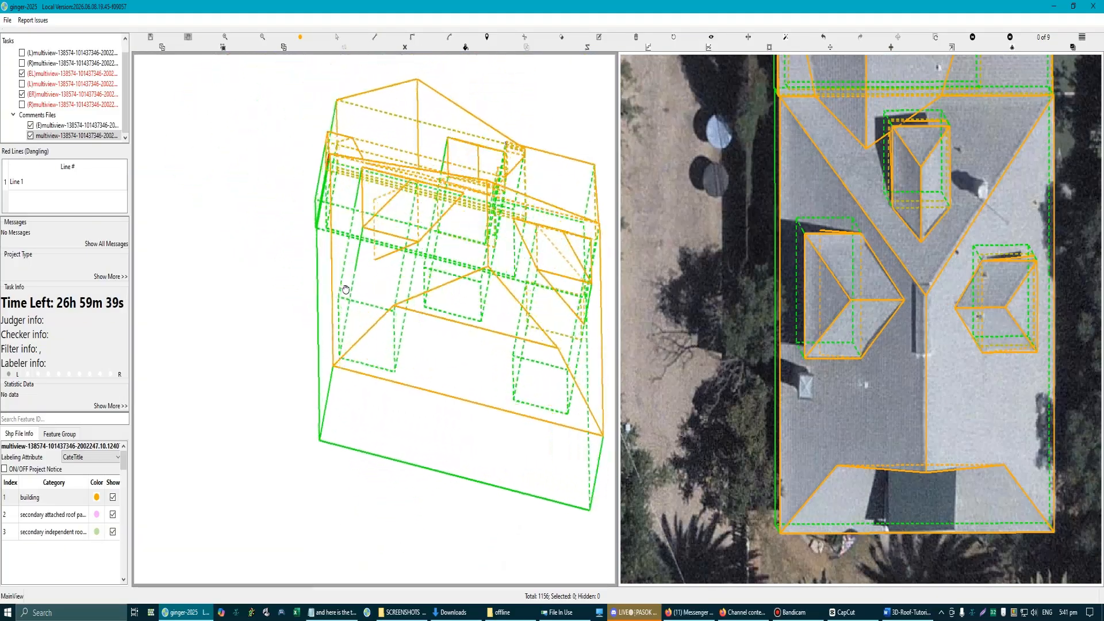
scroll(365, 259, "up", 3)
scroll(413, 360, "down", 4)
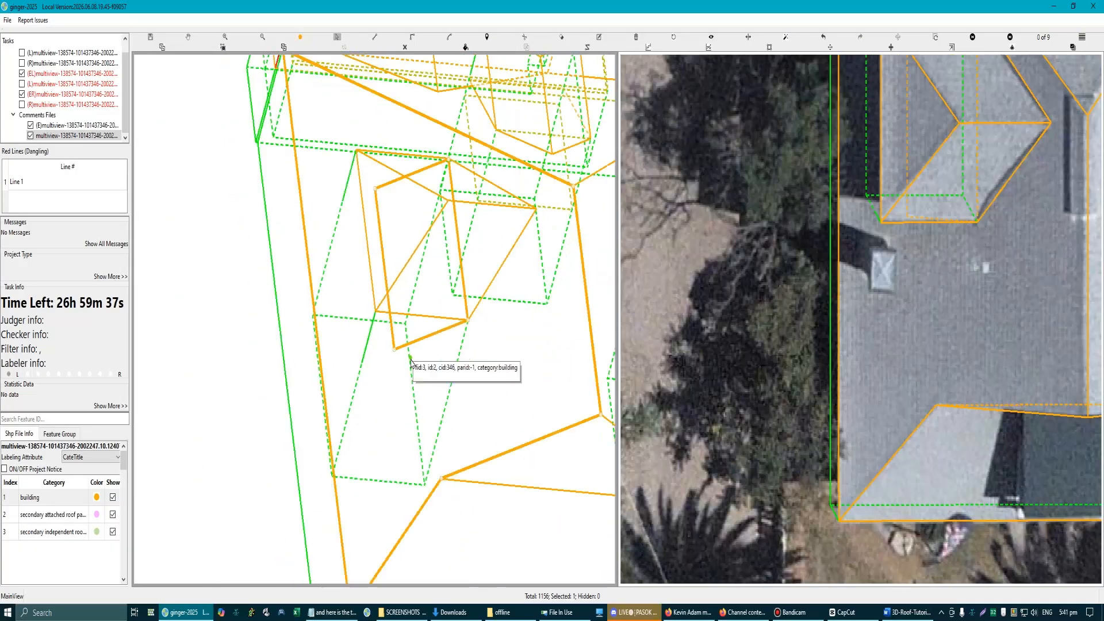
key("Escape")
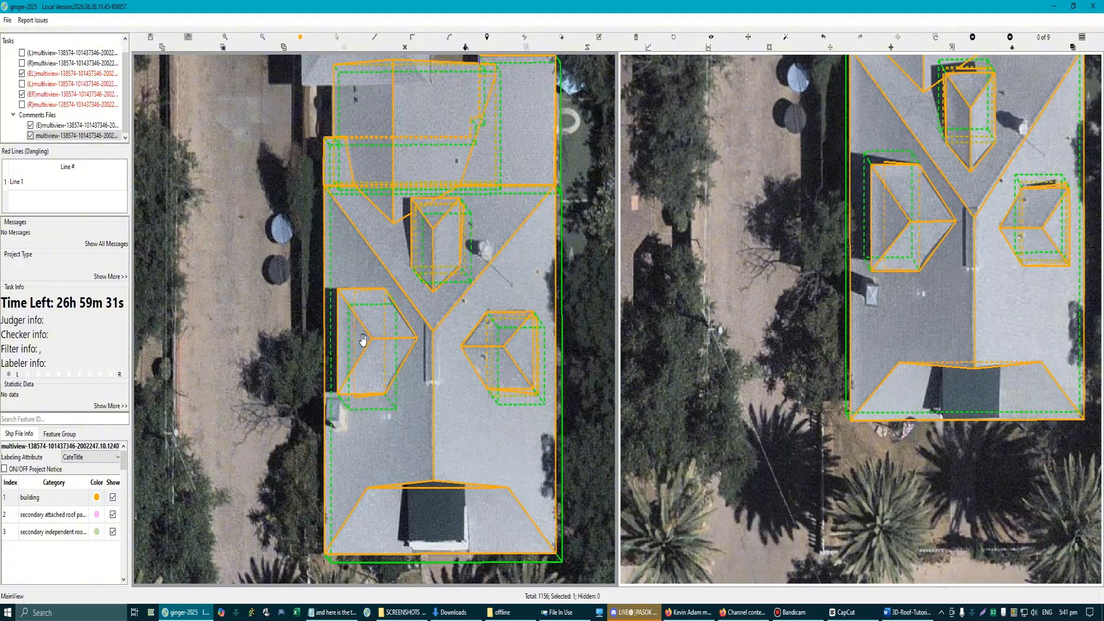
scroll(363, 339, "up", 3)
scroll(370, 340, "down", 3)
scroll(380, 350, "up", 3)
left_click(396, 362)
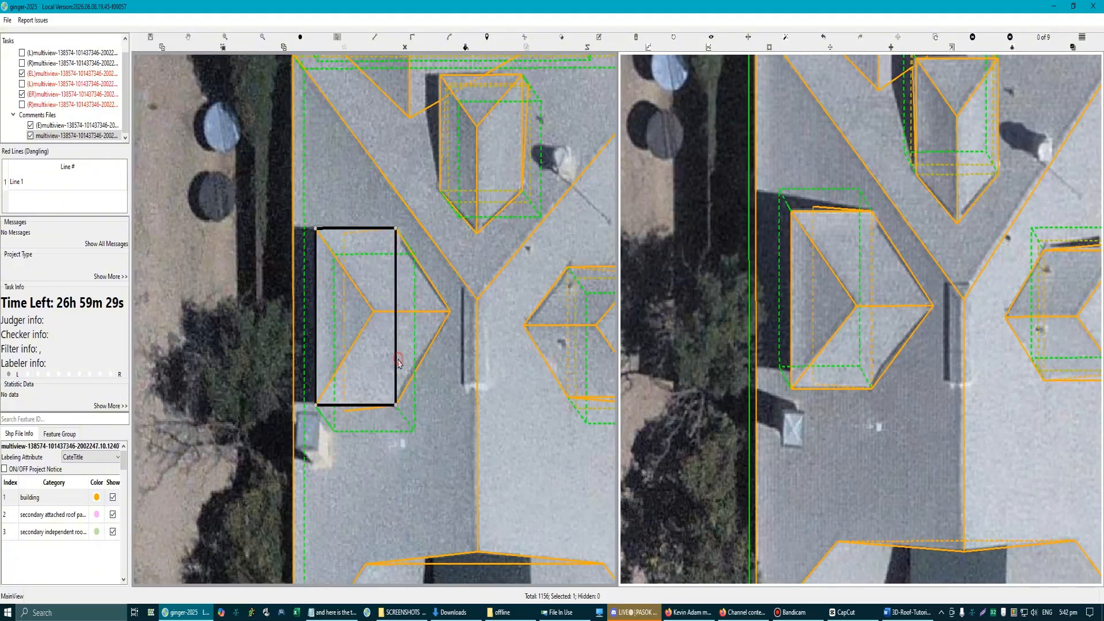
key("Escape")
scroll(403, 360, "down", 3)
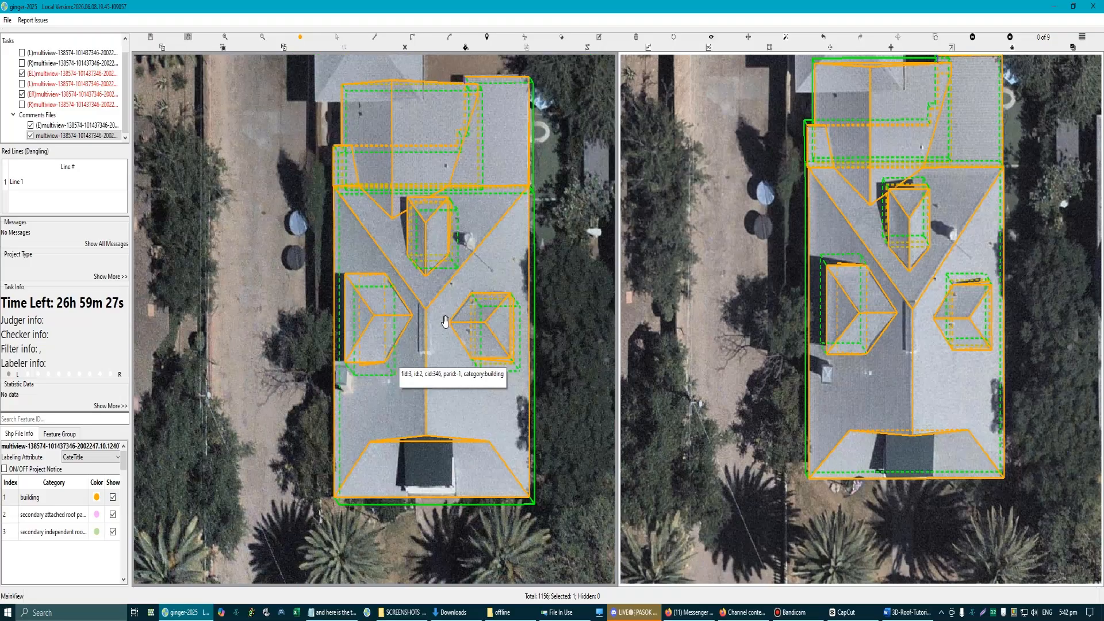
Step: Compare the dormers and main ridge with both aerial images, turning off hidden edges in the first view
left_click_drag(445, 321, 402, 382)
scroll(392, 405, "up", 3)
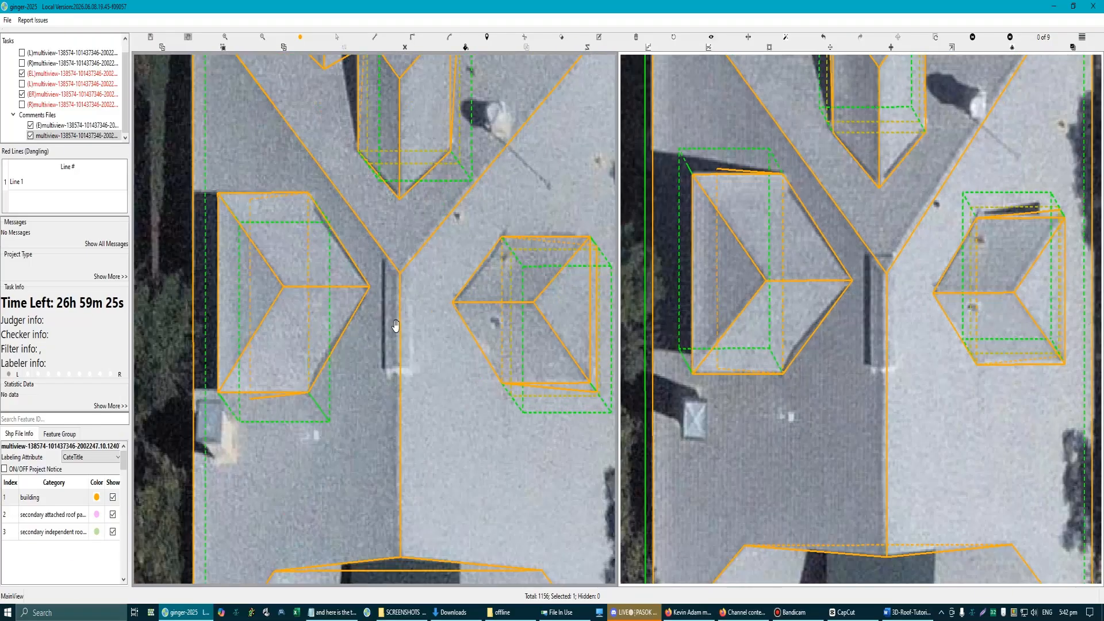
scroll(396, 325, "down", 3)
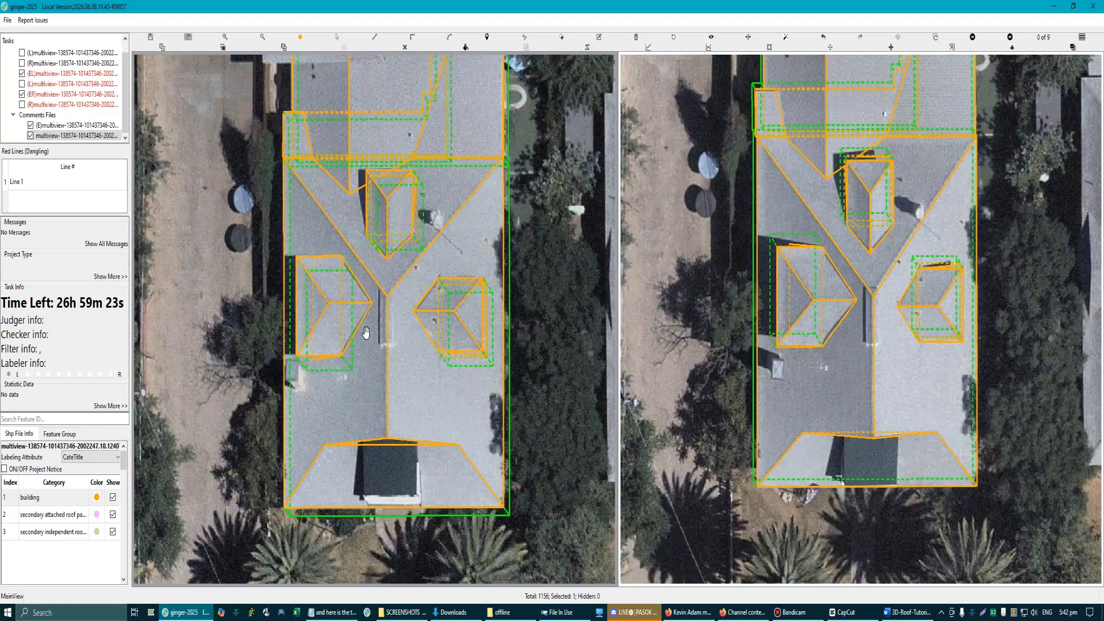
scroll(368, 329, "up", 2)
scroll(397, 324, "down", 3)
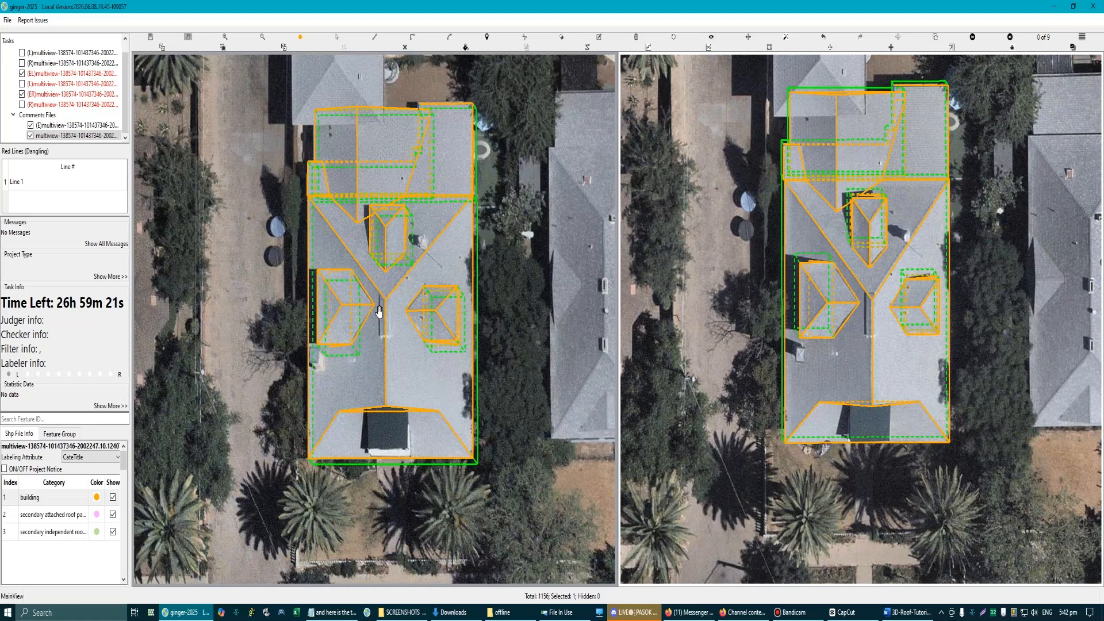
scroll(379, 312, "up", 3)
scroll(387, 326, "up", 2)
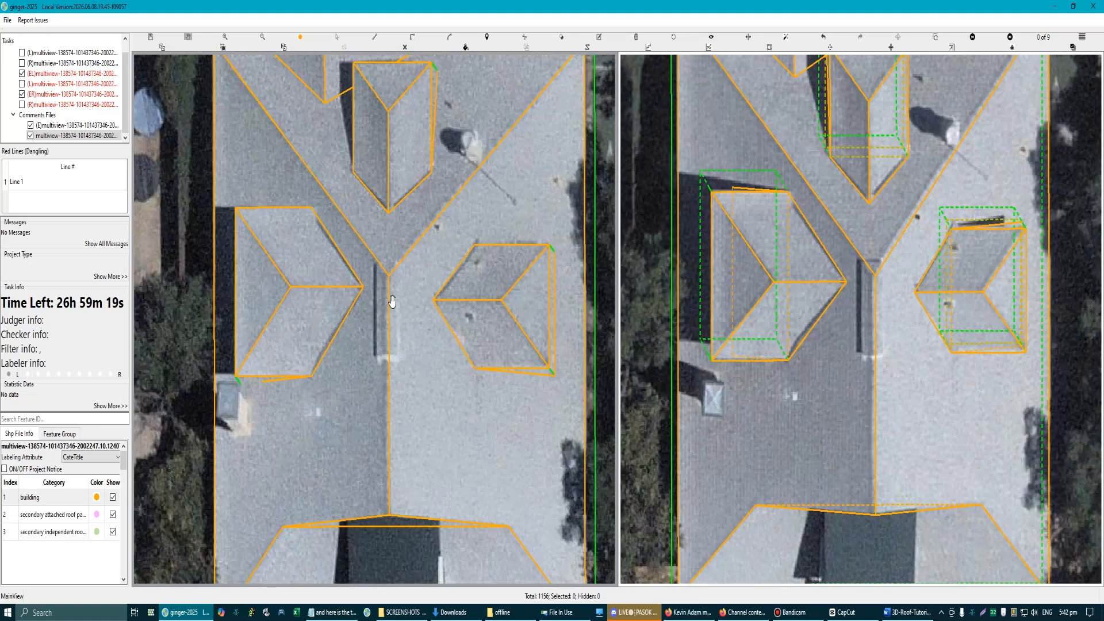
scroll(387, 322, "down", 3)
scroll(336, 288, "up", 3)
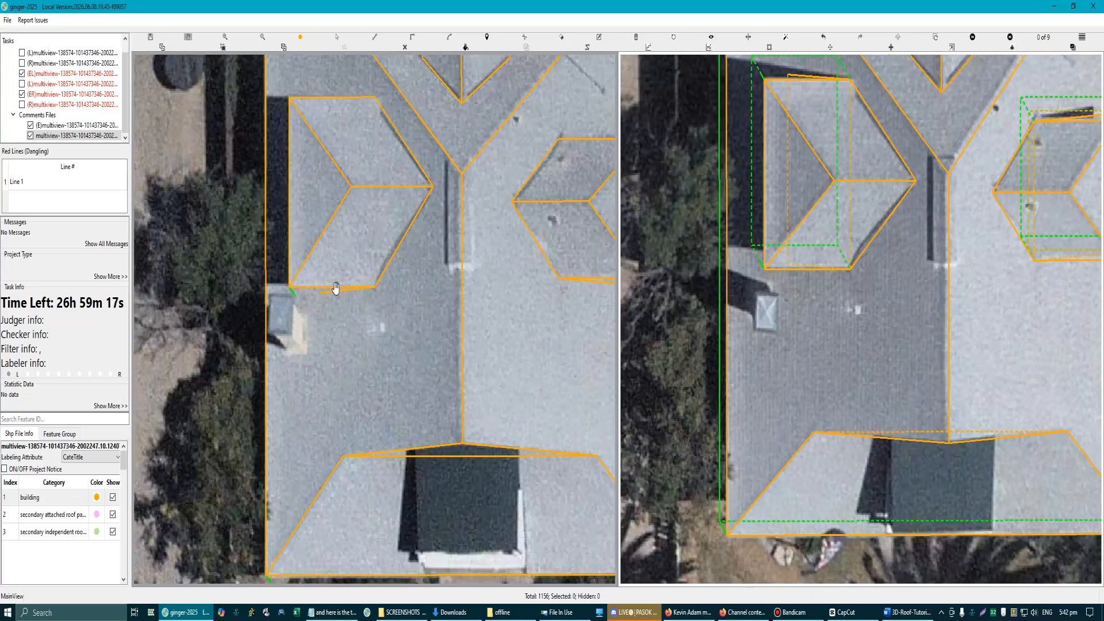
Step: Draw the triangular side wall under the left dormer's lower end, down to the base of its vertical corner edge
mouse_move(336, 287)
left_mouse_down()
mouse_move(315, 255)
mouse_move(331, 291)
left_mouse_up()
key("l")
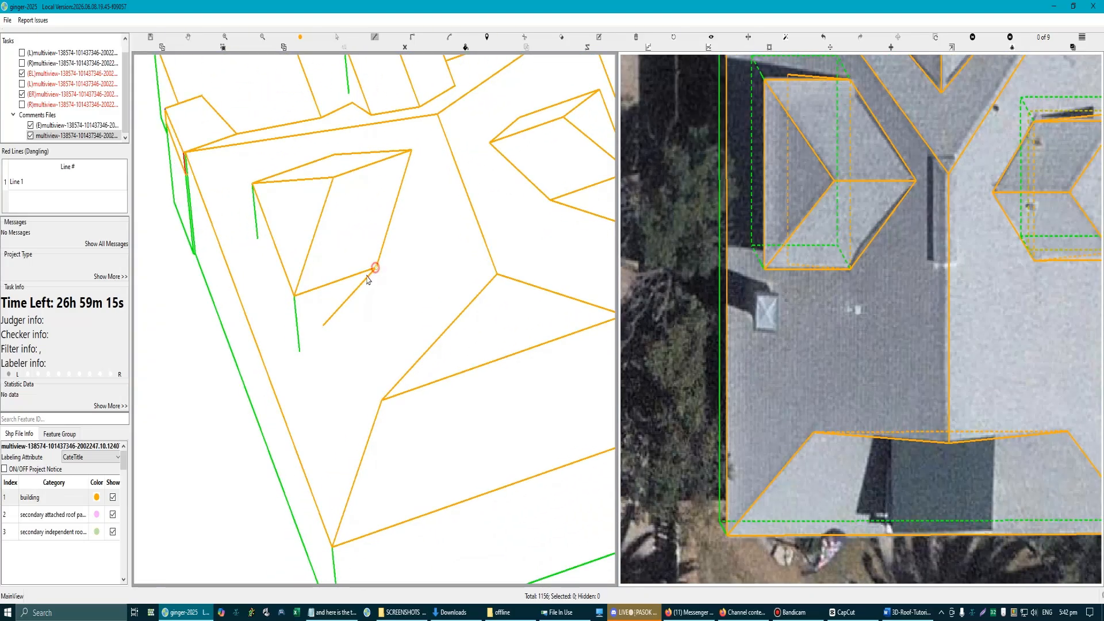
left_click(375, 268)
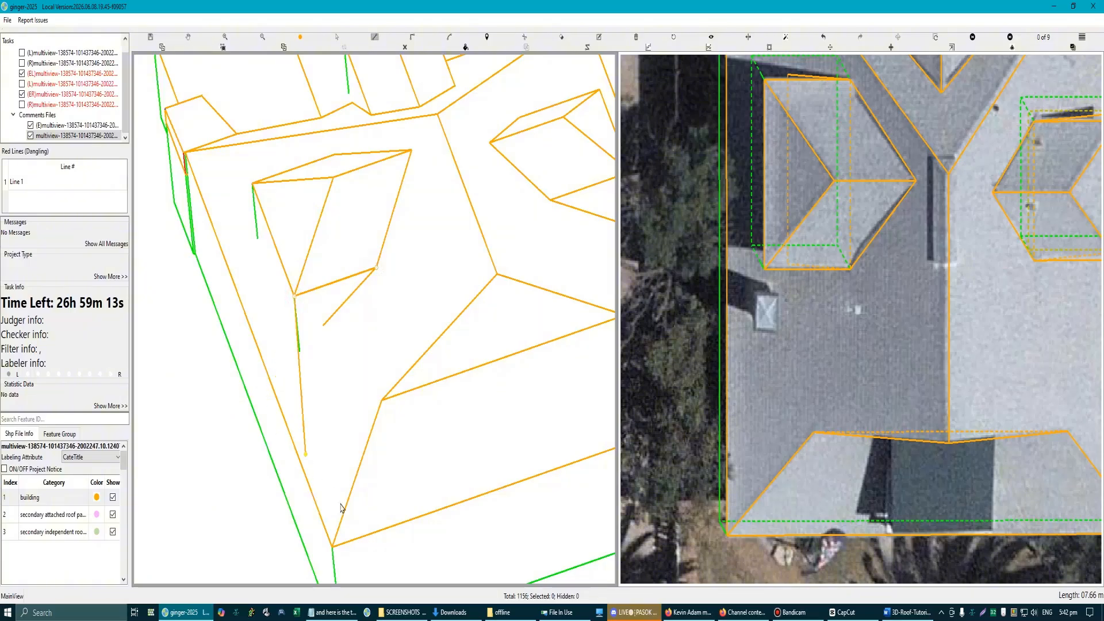
left_click(333, 571)
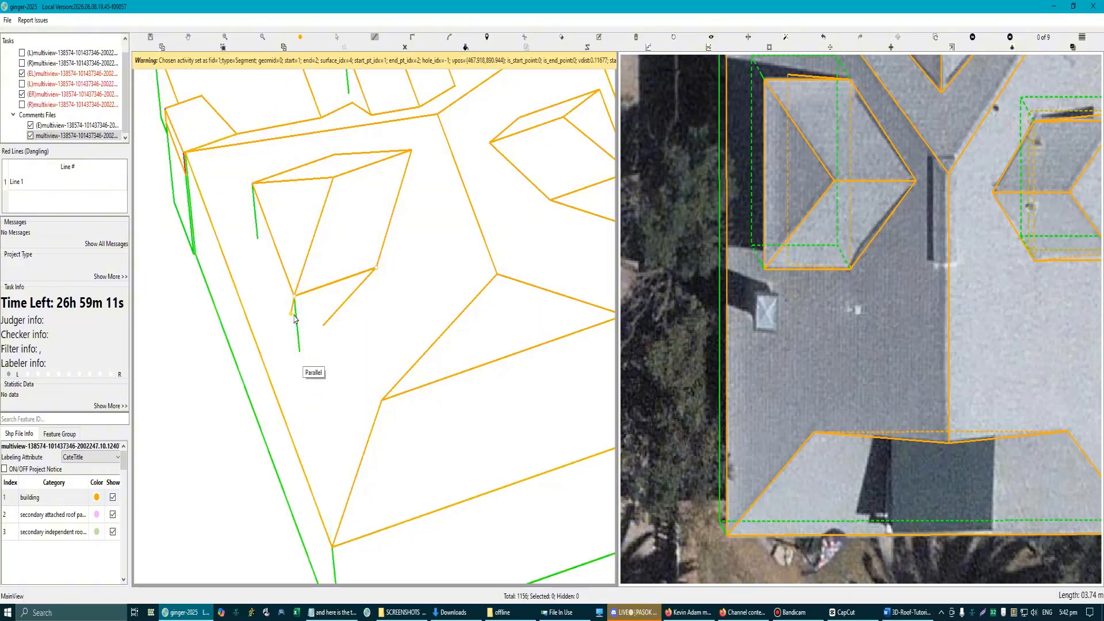
left_click(299, 350)
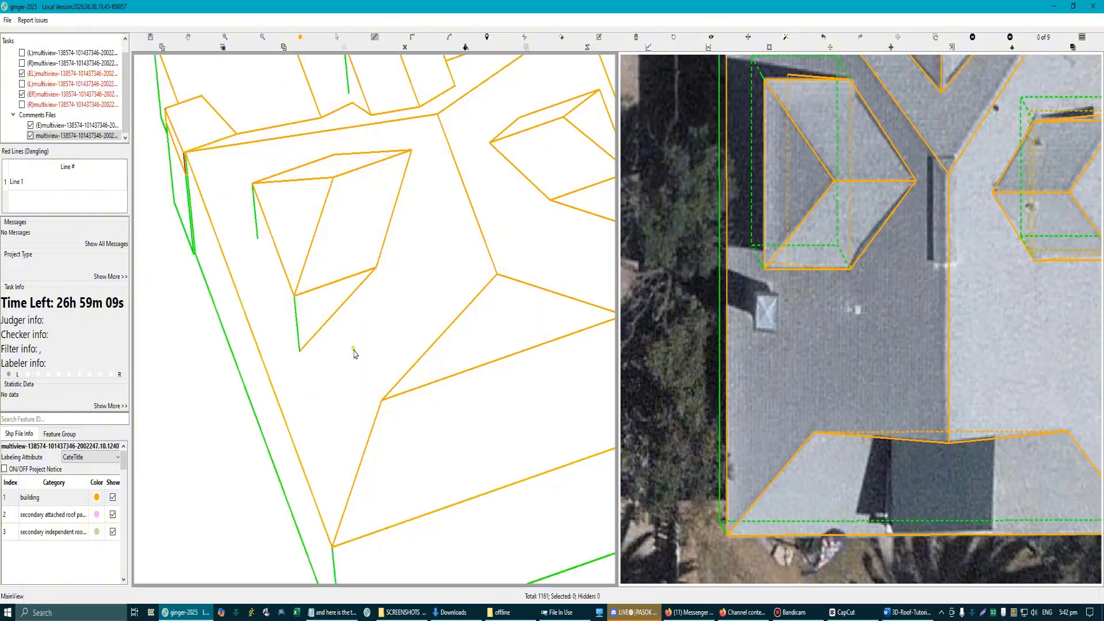
Step: Draw the matching triangular side wall at the opposite, upper end of the left dormer
left_click_drag(260, 254, 332, 248)
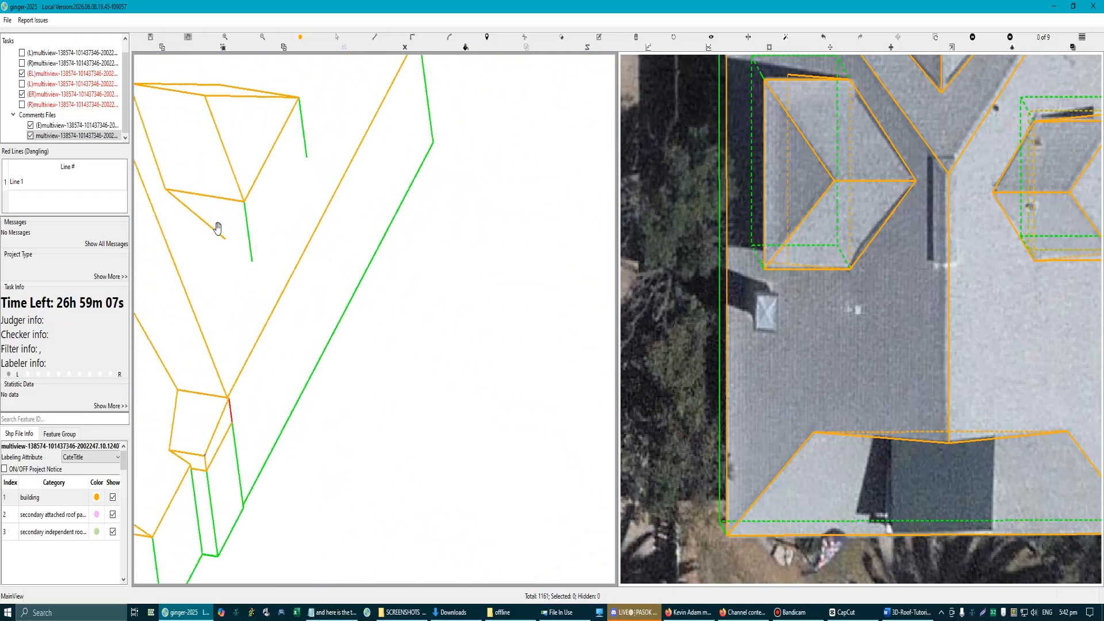
left_click(175, 199)
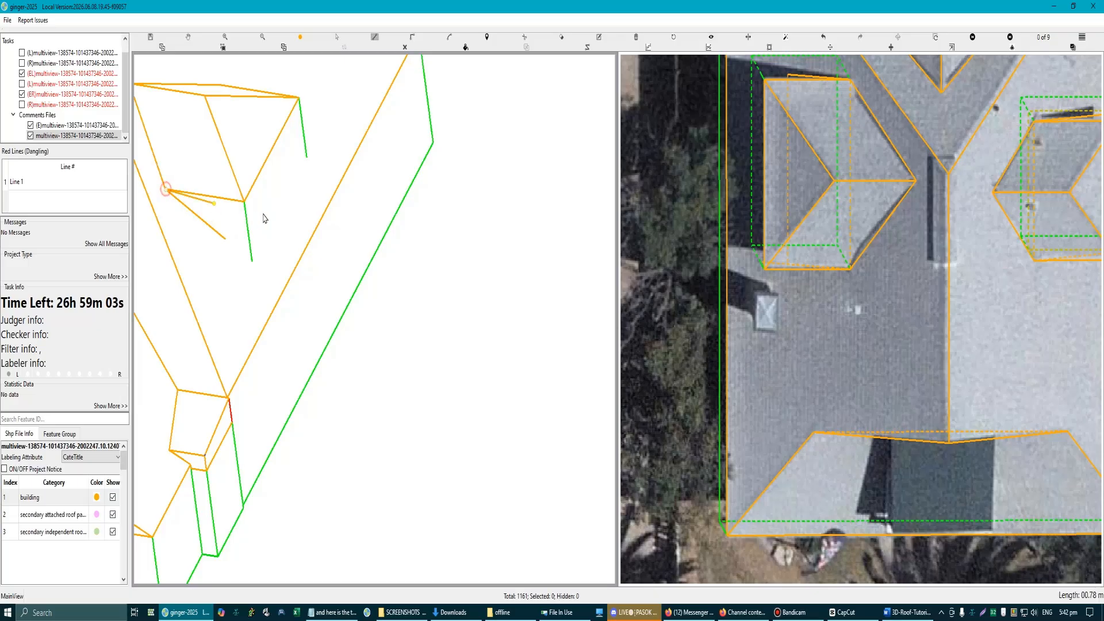
left_click(245, 201)
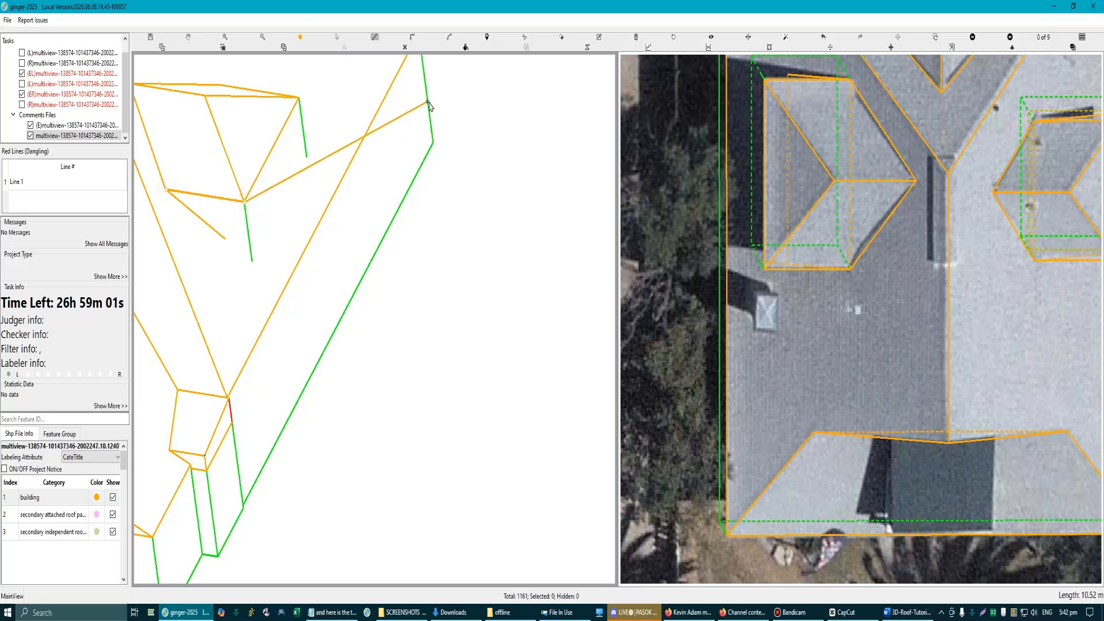
left_click(378, 145)
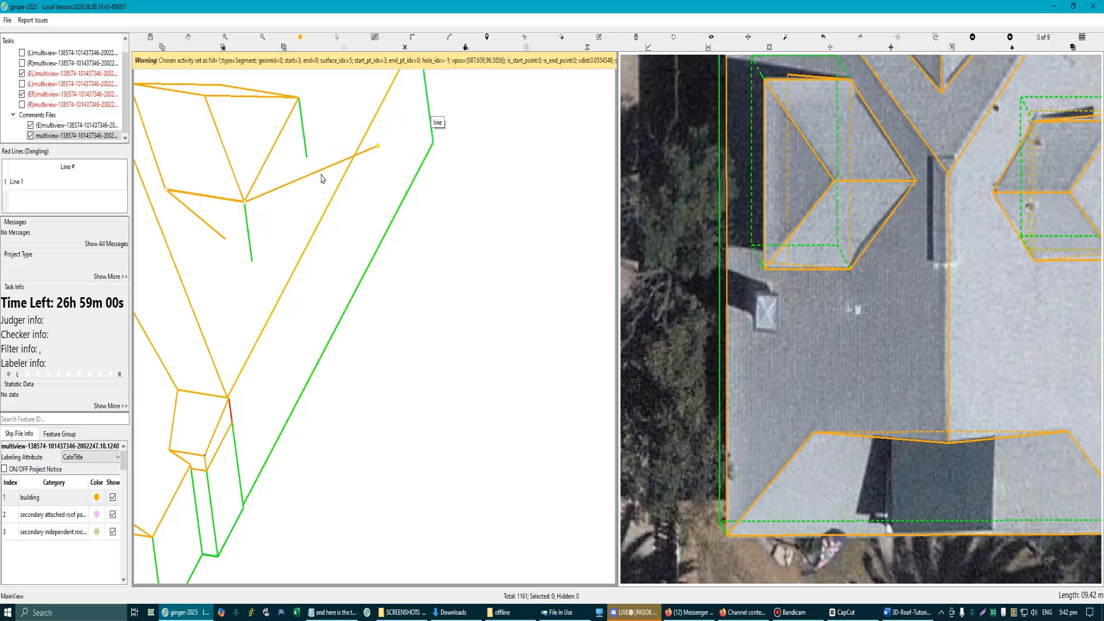
left_click(252, 262)
right_click(251, 261)
left_click(299, 98)
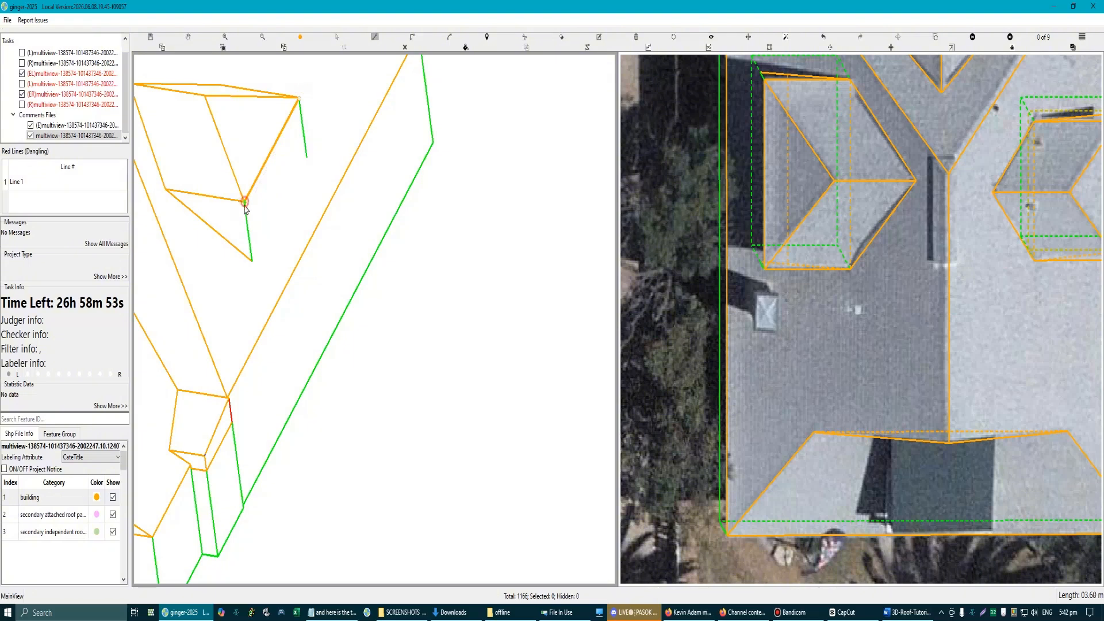
left_click(253, 263)
key("Escape")
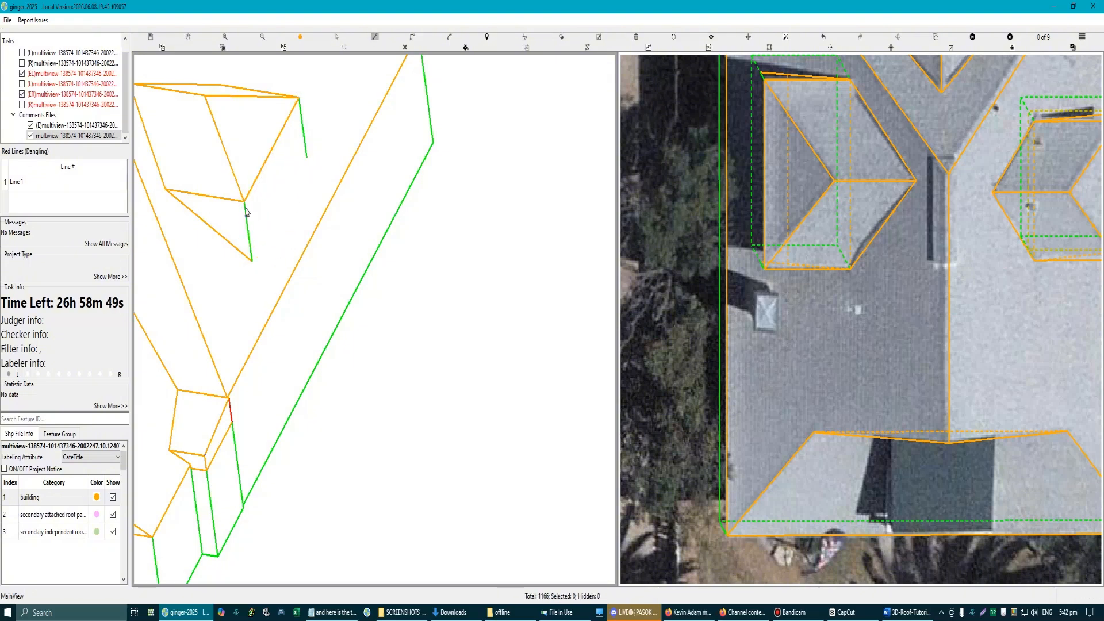
Step: Draw the left dormer's front wall between its eave and the base corners of the two side walls
left_click(245, 204)
left_click(300, 97)
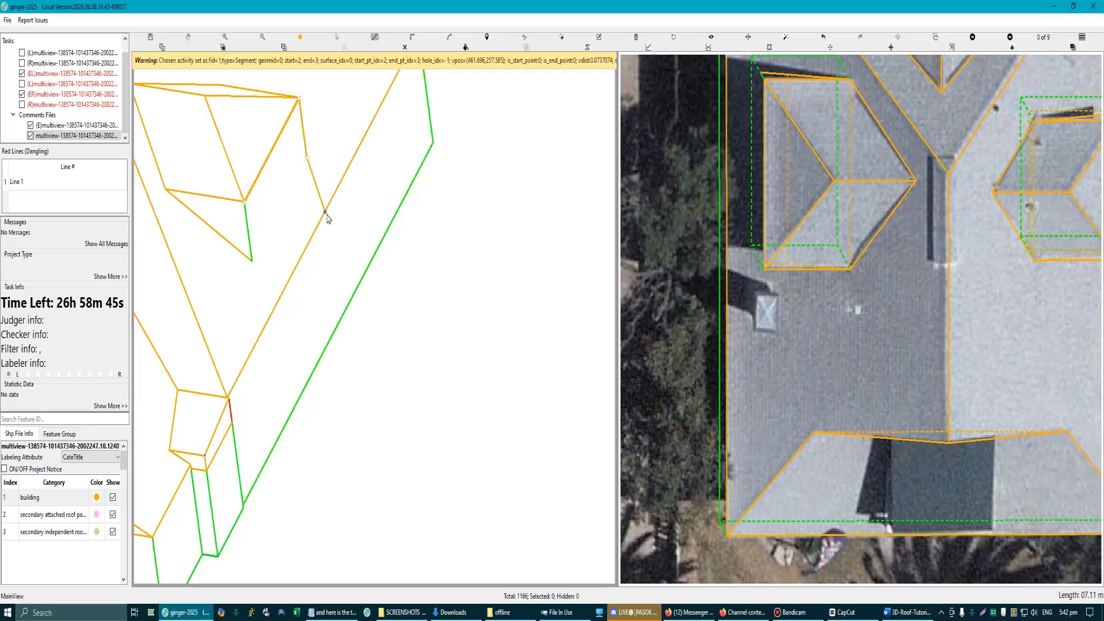
left_click(253, 263)
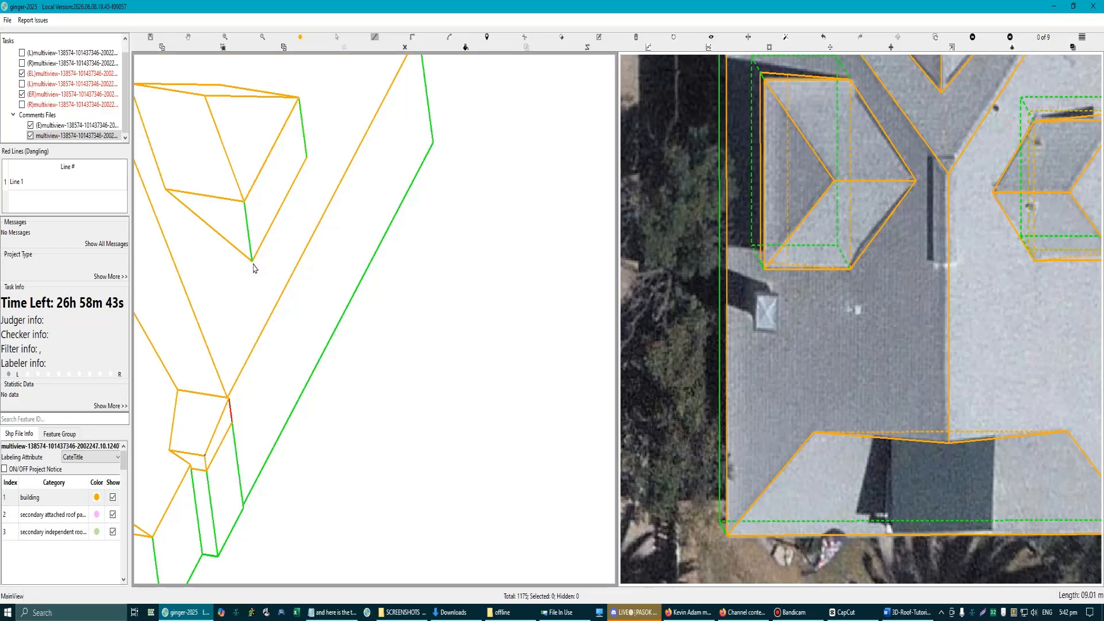
key("Escape")
Step: Review the left dormer and the whole roof outline against both aerial images
left_click_drag(330, 255, 248, 283)
key("Escape")
scroll(418, 287, "up", 3)
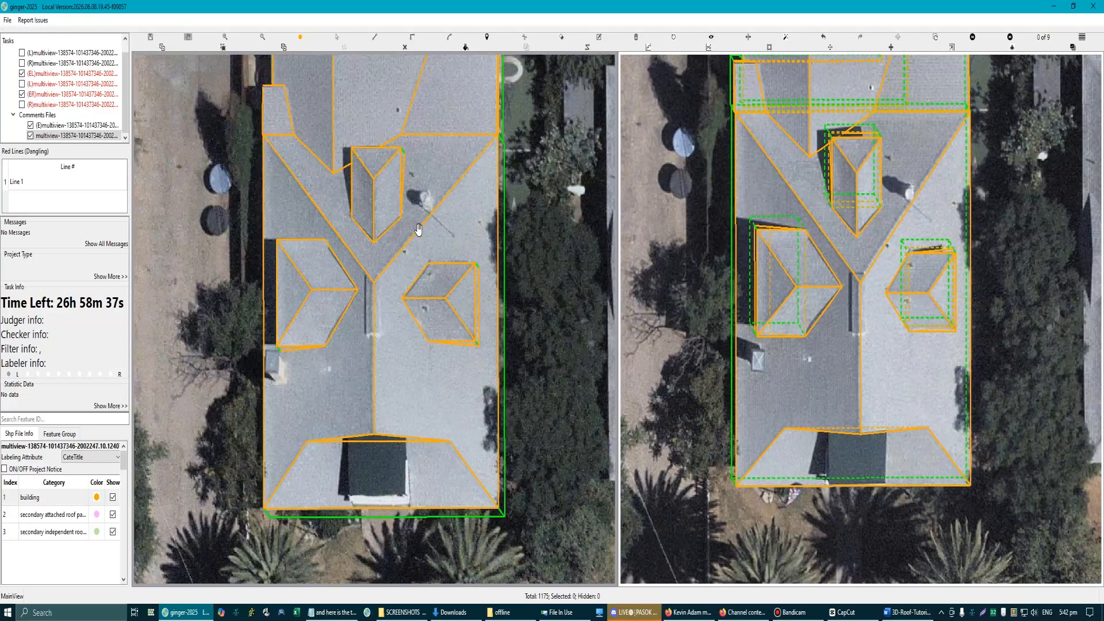
left_click_drag(418, 231, 366, 375)
scroll(390, 378, "down", 3)
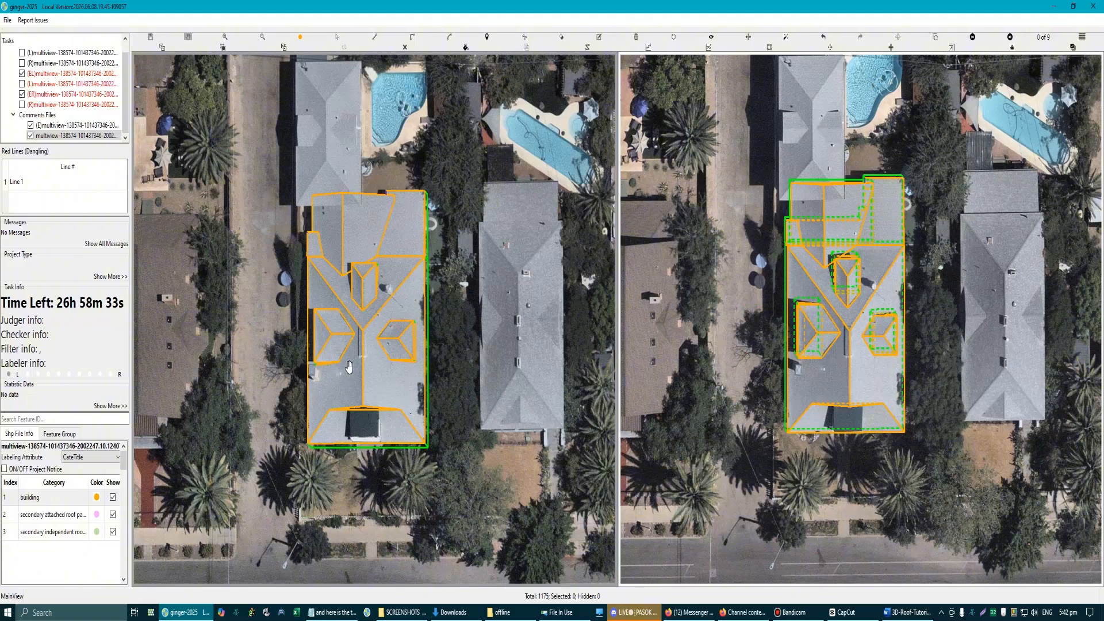
scroll(349, 367, "up", 3)
scroll(249, 401, "down", 3)
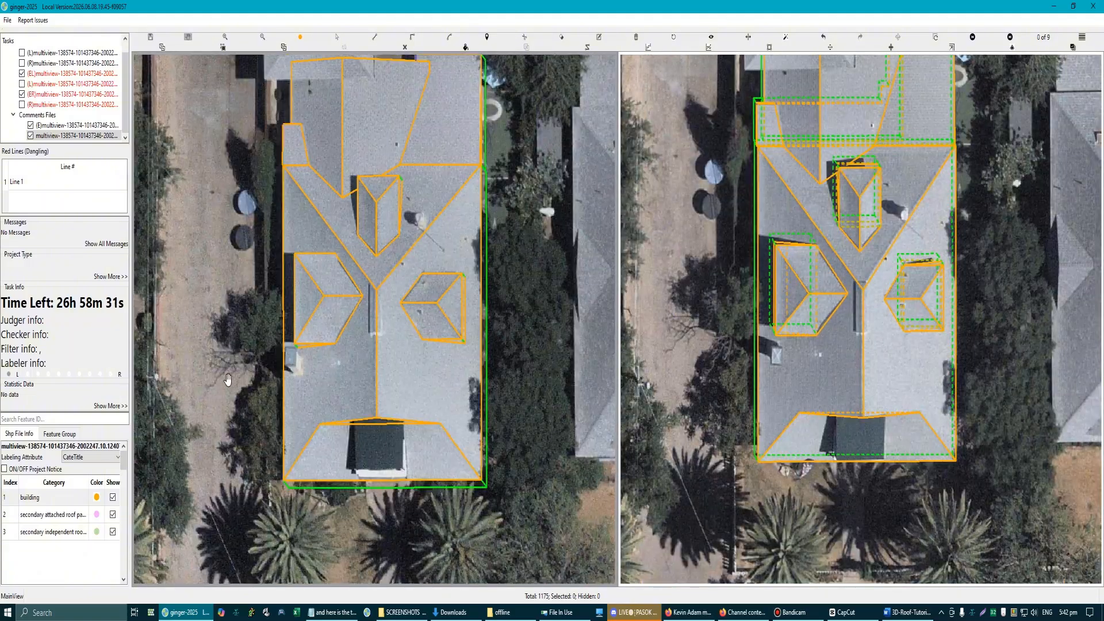
Step: Draw a small building rectangle about 1 m long on the open ground beside the roof's left eave
scroll(228, 379, "up", 2)
scroll(234, 368, "up", 2)
left_click(268, 344)
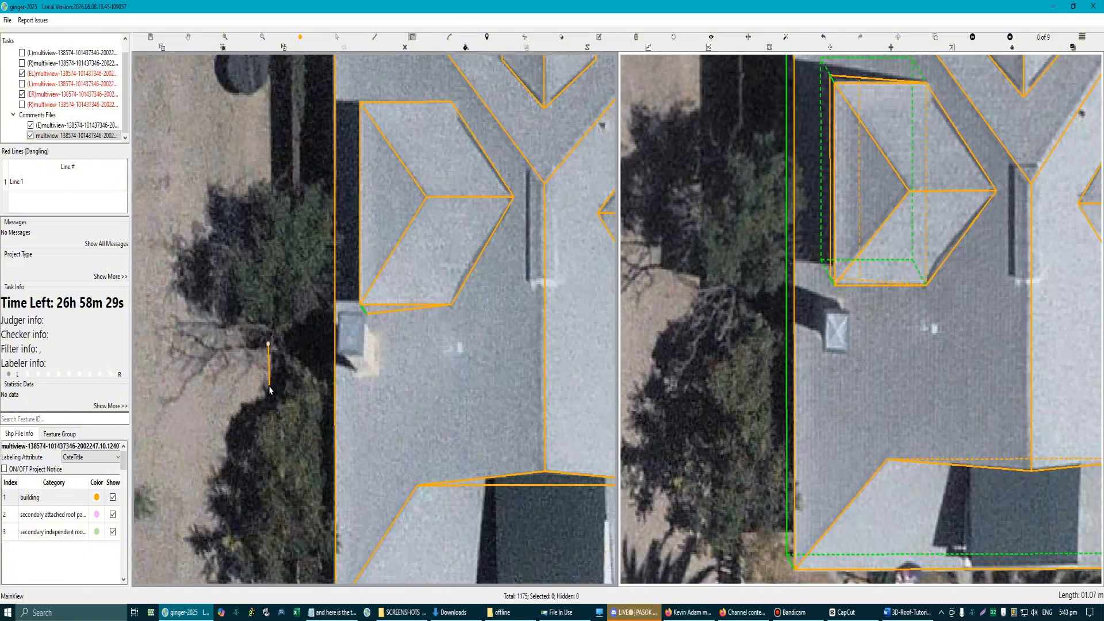
left_click(299, 385)
left_click(268, 344)
Step: Move the small rectangle onto the chimney below the left dormer in the first aerial image
scroll(348, 342, "up", 1)
left_click(253, 368)
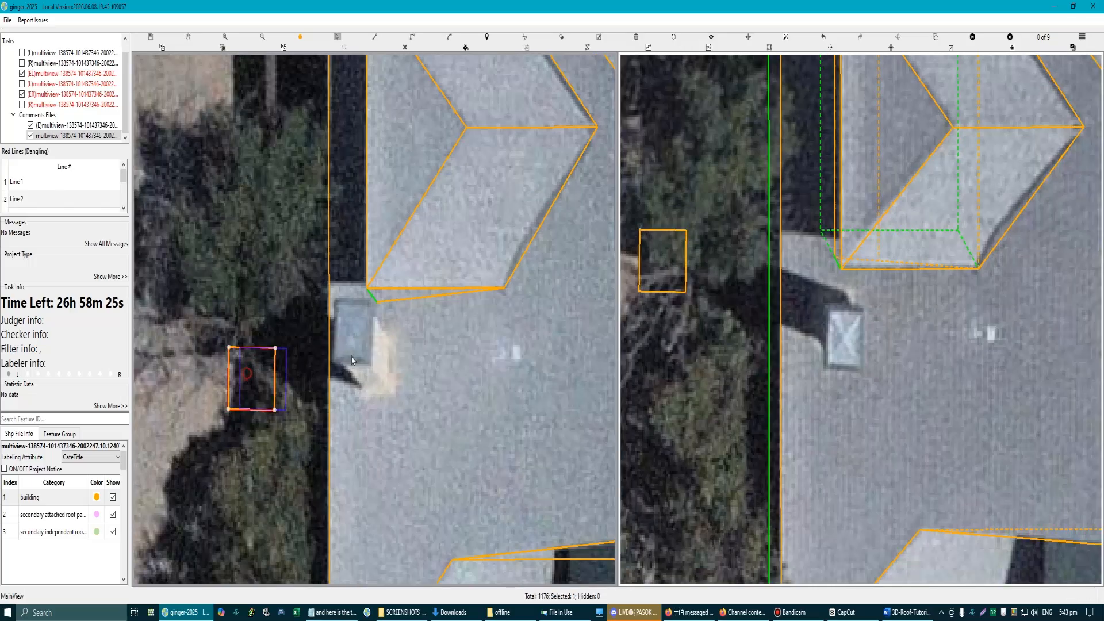
left_click_drag(353, 326, 354, 326)
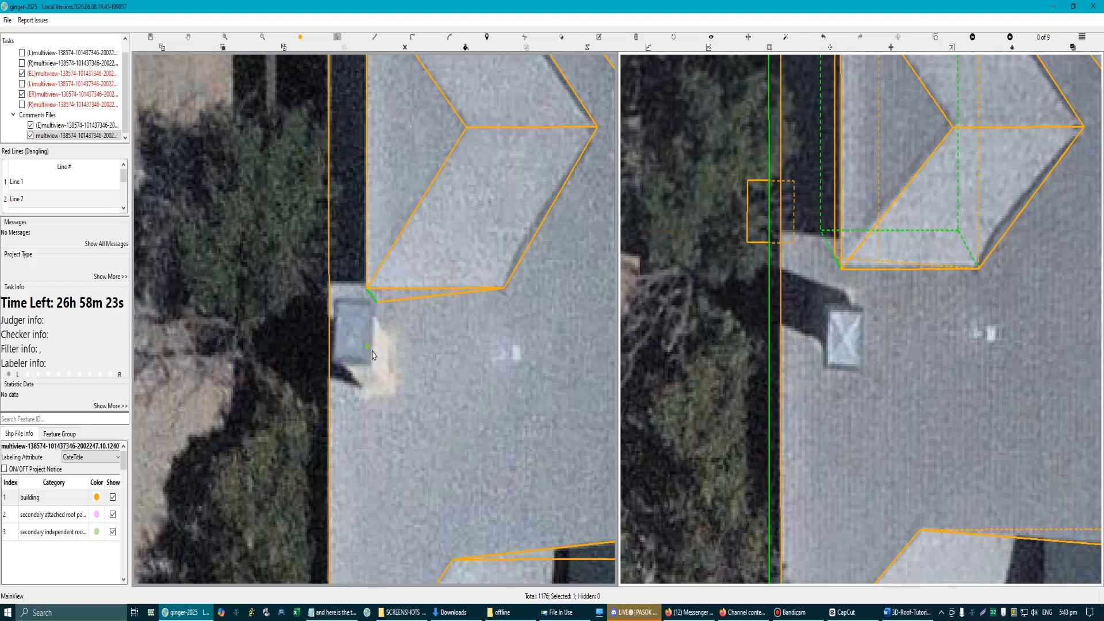
Step: Shift the small rectangle onto the same chimney in the second aerial image so both views line up
scroll(372, 346, "up", 1)
scroll(375, 325, "down", 1)
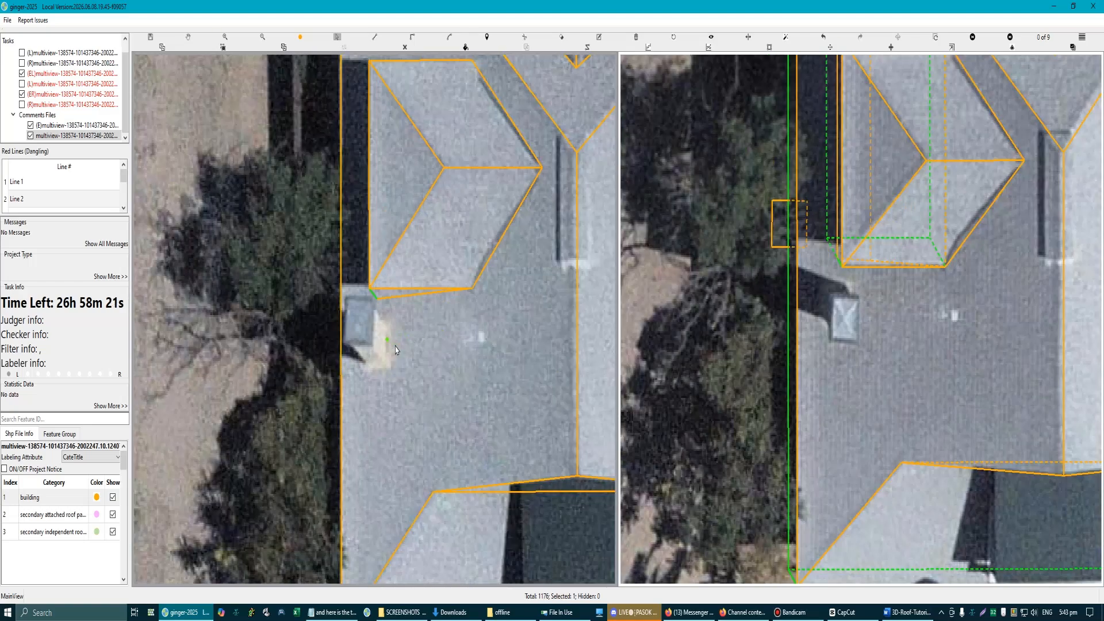
scroll(346, 310, "down", 2)
scroll(338, 299, "up", 2)
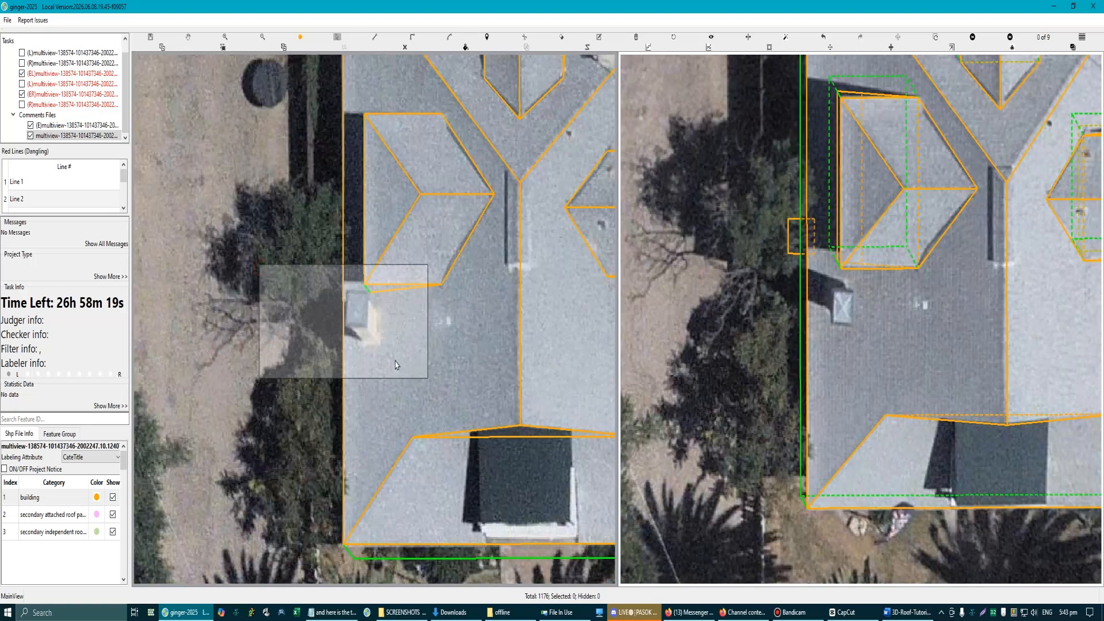
scroll(340, 298, "up", 3)
scroll(341, 297, "down", 3)
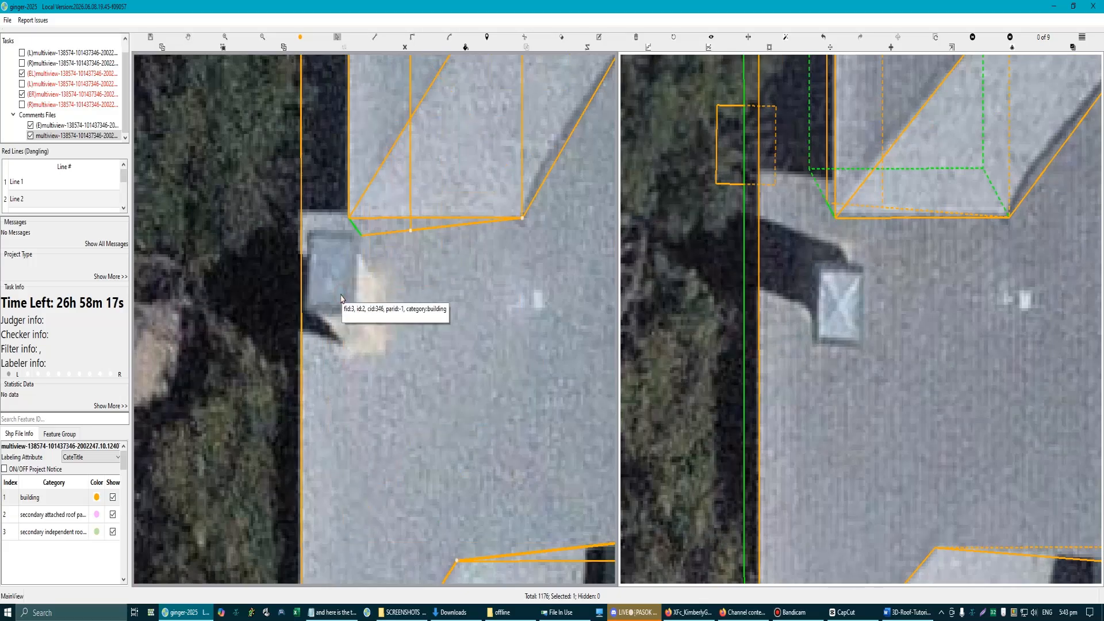
scroll(341, 299, "up", 2)
left_click(789, 201)
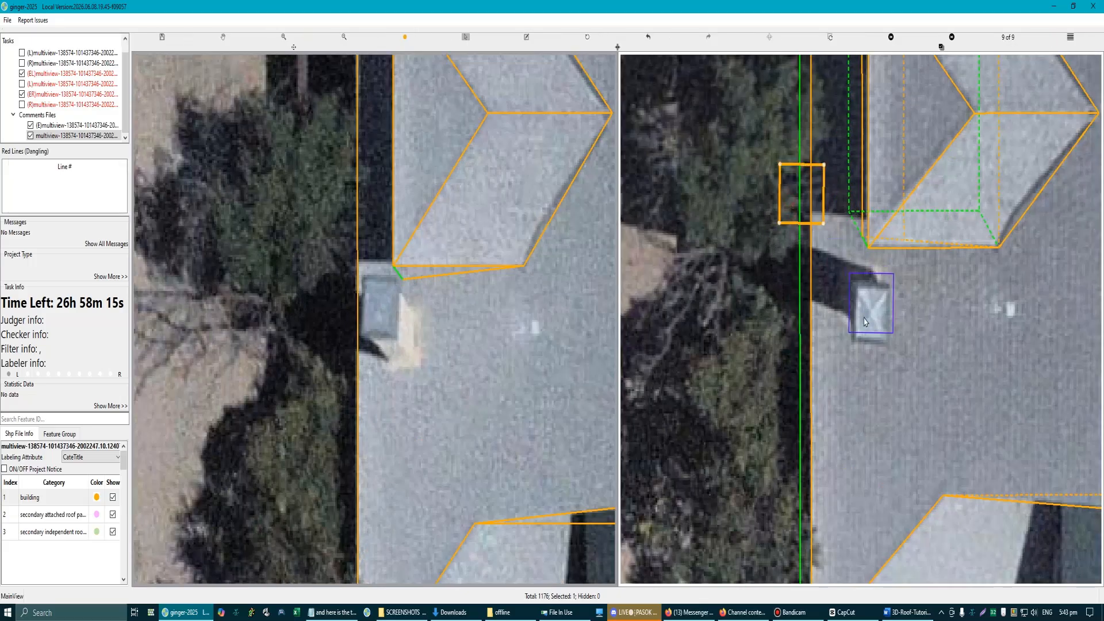
left_click(399, 317)
Step: Narrow the chimney rectangle by pulling its right edge in to the chimney's side, and check the fit in both images
scroll(399, 317, "up", 2)
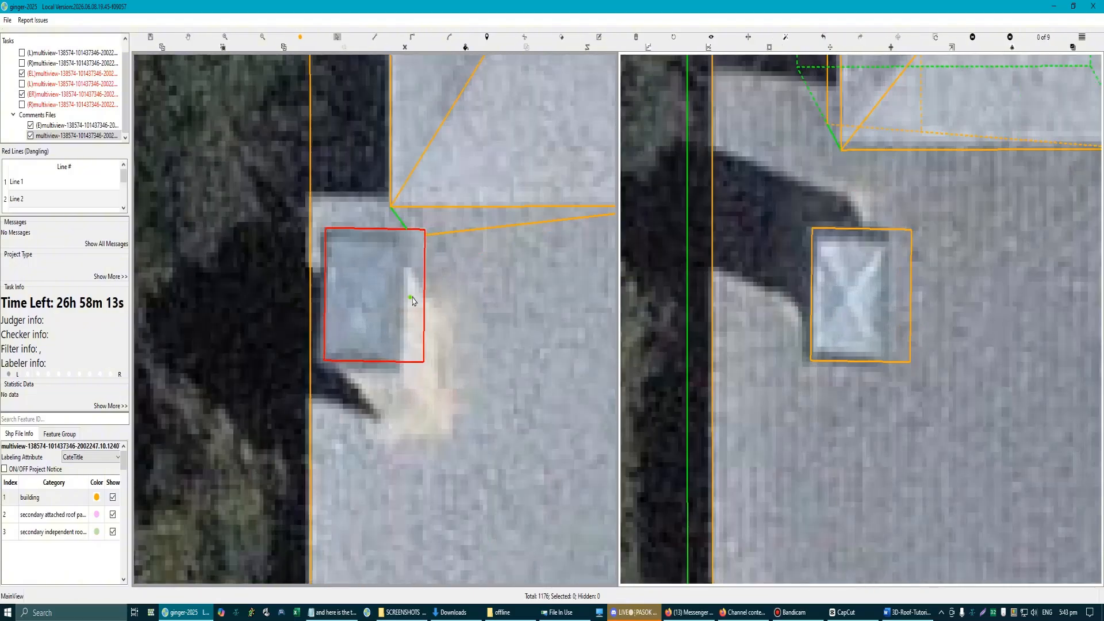
left_click_drag(426, 294, 407, 294)
scroll(403, 322, "down", 3)
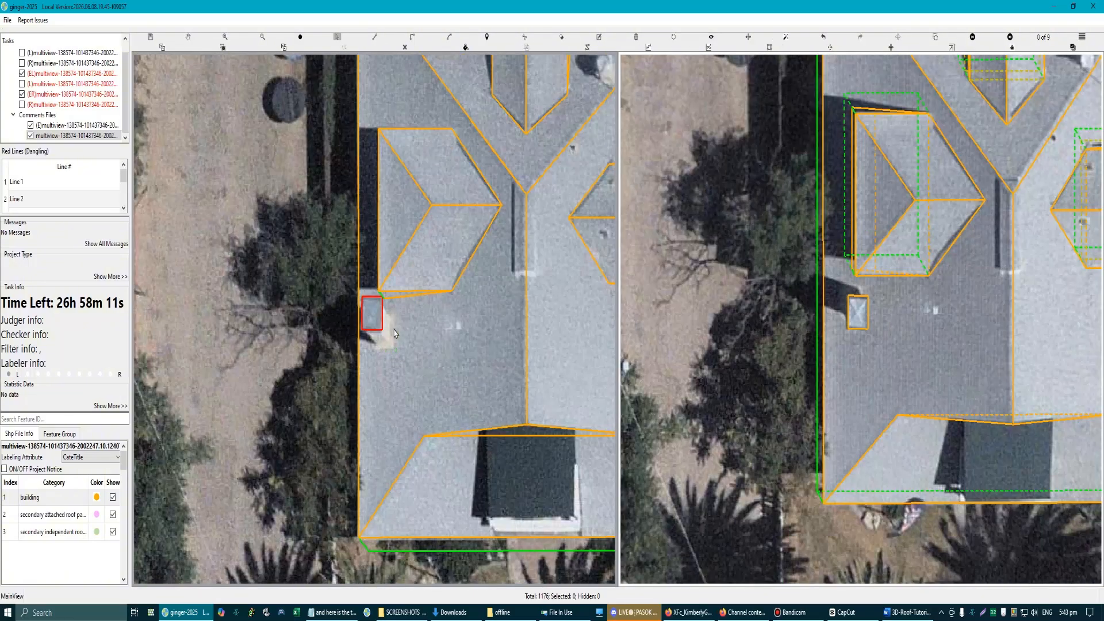
scroll(388, 333, "up", 1)
scroll(389, 334, "up", 1)
scroll(338, 322, "up", 1)
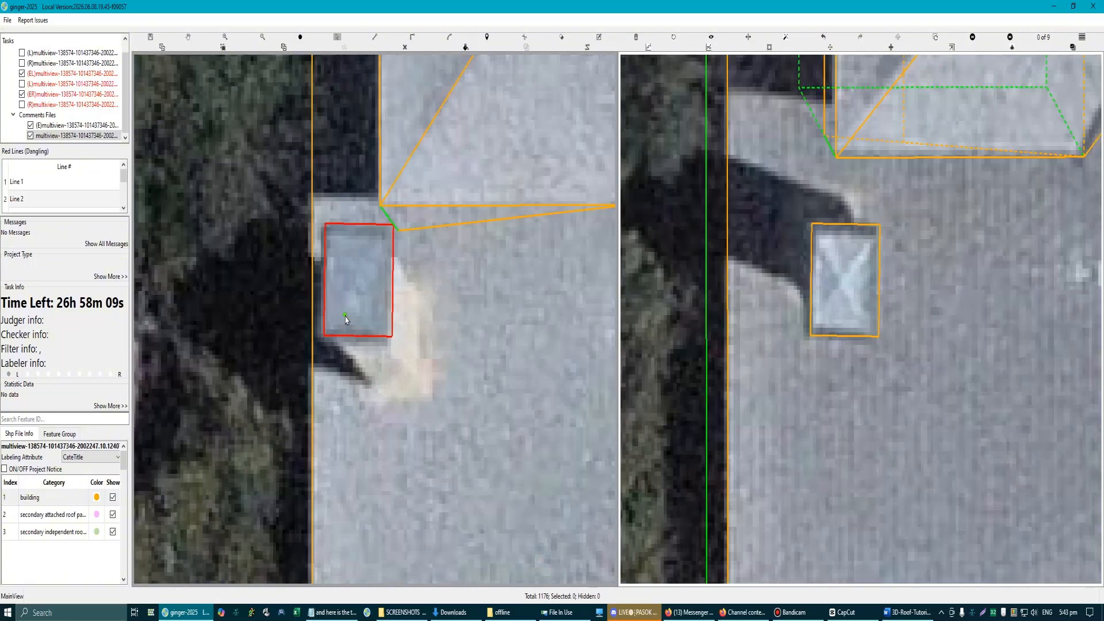
Step: Try to refit the chimney rectangle by moving its lower and left edges toward the chimney's sides in the first aerial image
scroll(345, 320, "down", 2)
scroll(364, 316, "up", 2)
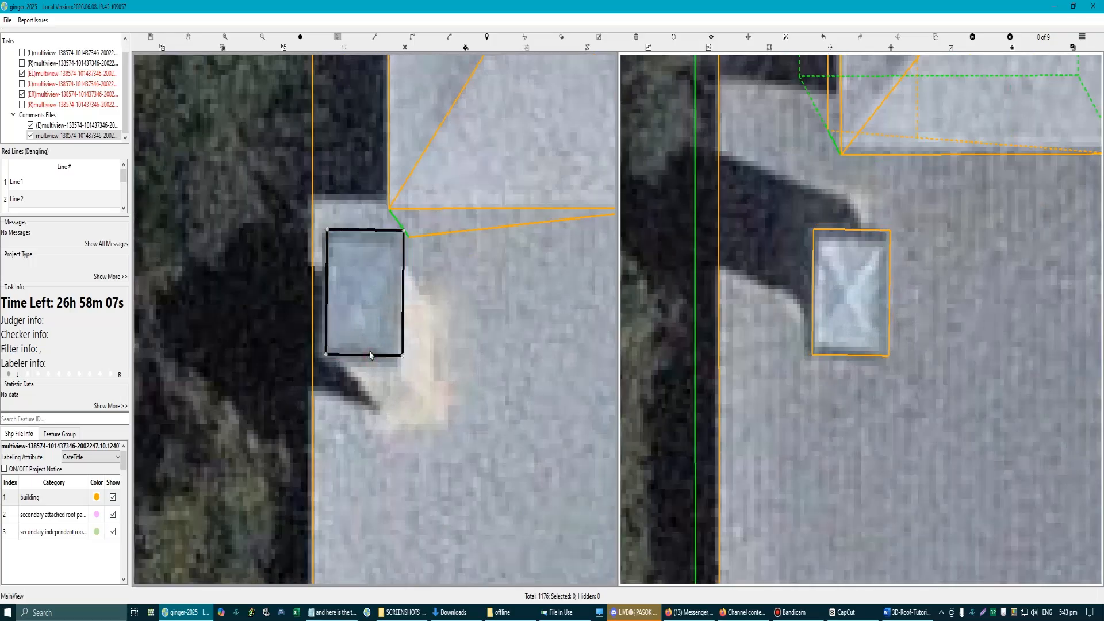
scroll(342, 353, "up", 1)
left_click_drag(341, 356, 340, 347)
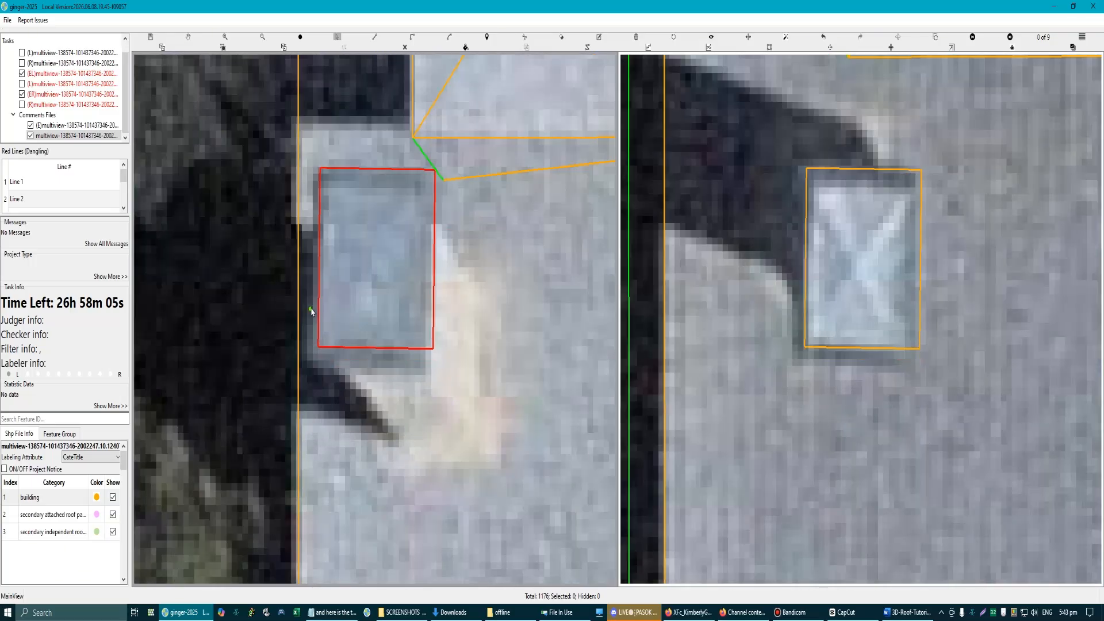
left_click_drag(320, 303, 313, 305)
scroll(374, 320, "down", 1)
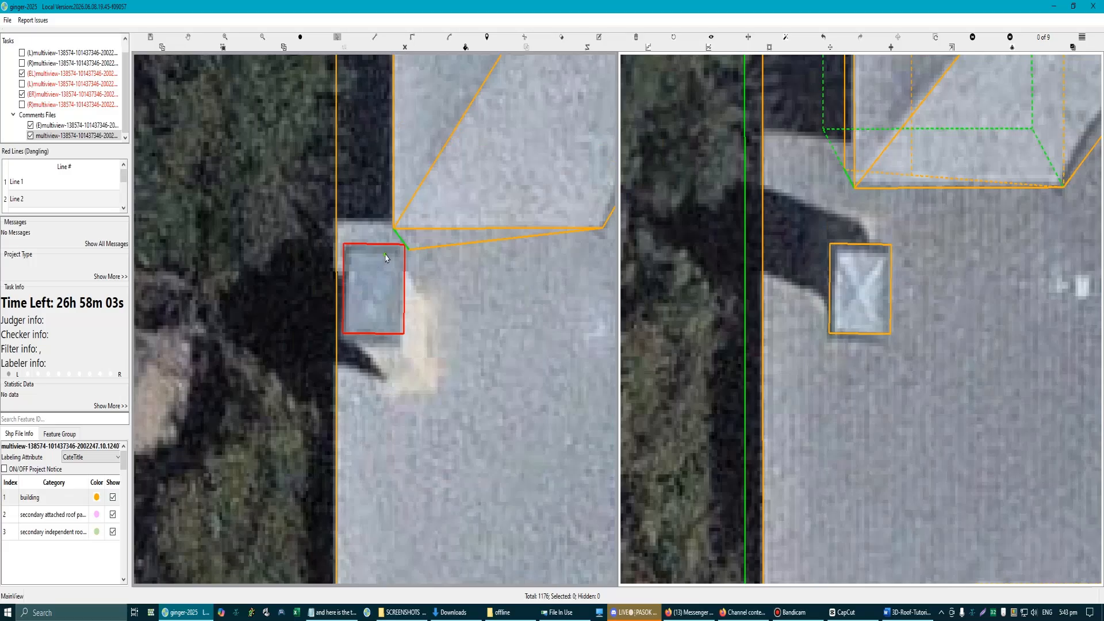
Step: Delete the building rectangle that outlines the chimney below the left dormer
left_click(387, 306)
key("Delete")
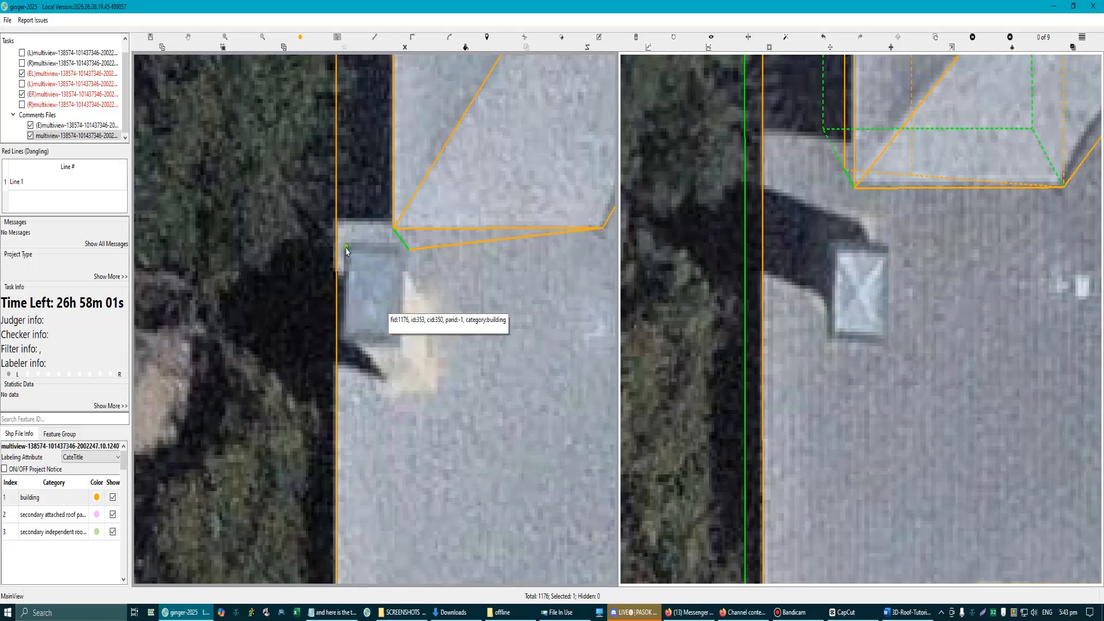
left_click(343, 341)
scroll(343, 341, "down", 2)
scroll(343, 344, "up", 2)
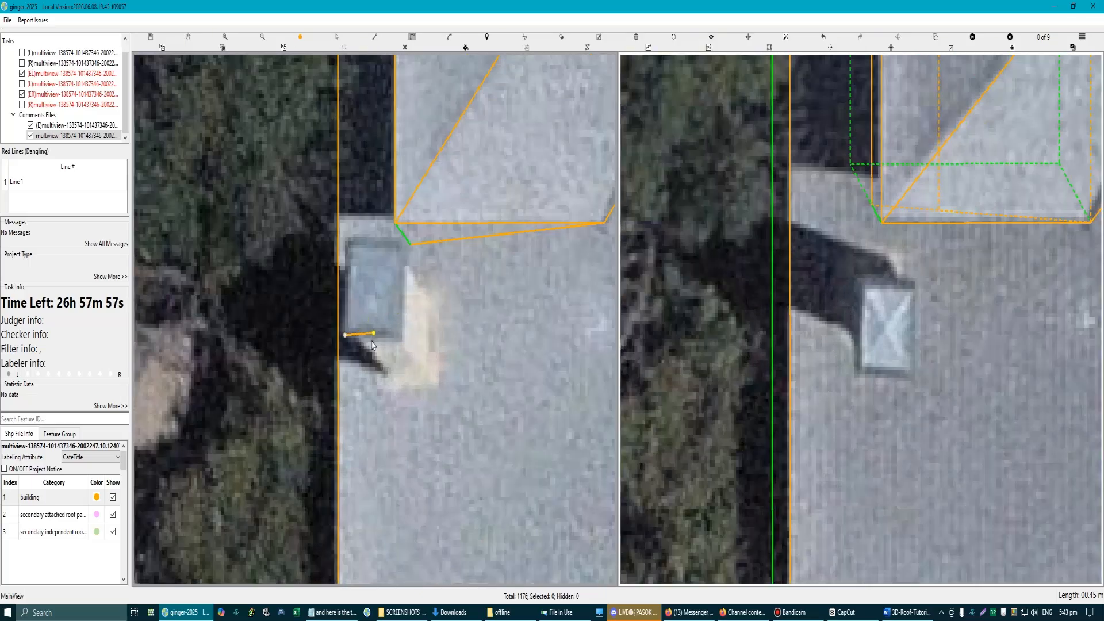
scroll(374, 349, "down", 2)
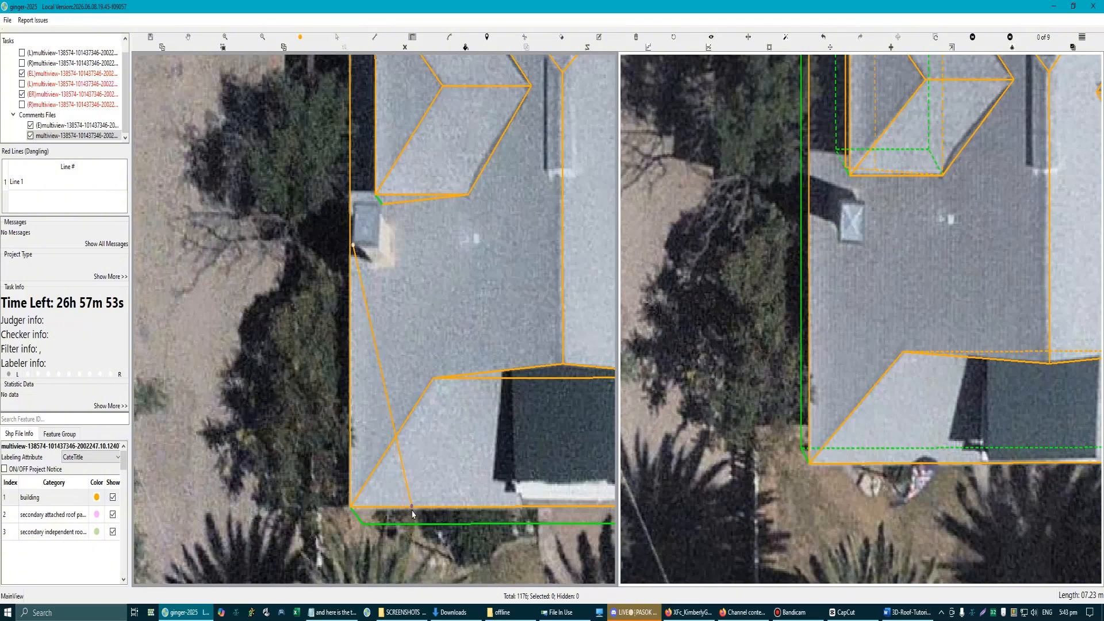
left_click(412, 508)
scroll(381, 249, "up", 3)
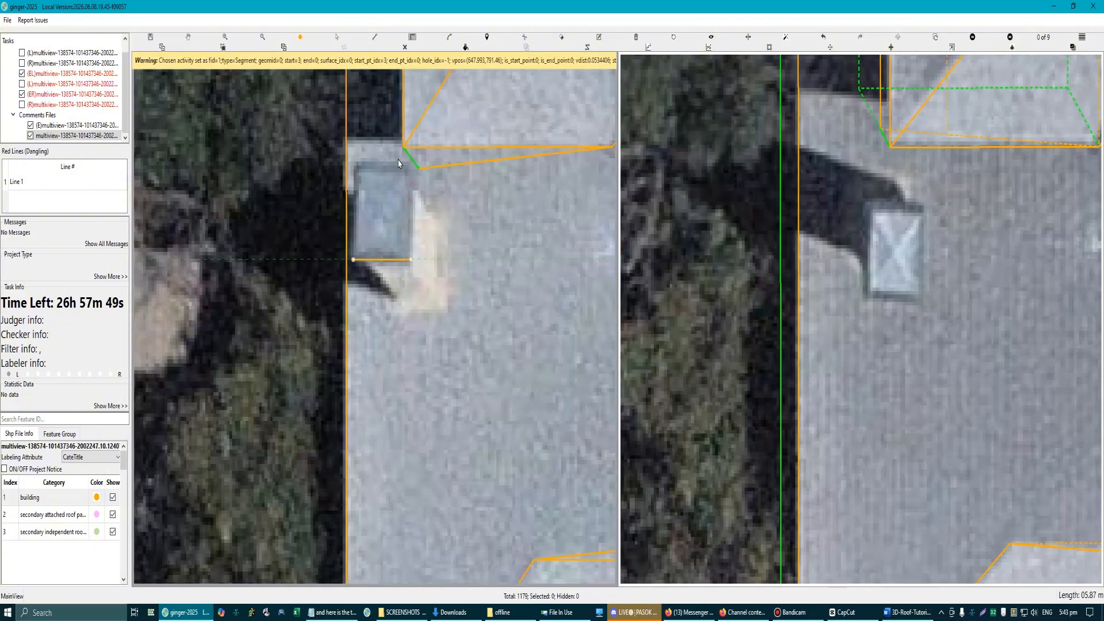
key("Escape")
Step: Redraw the chimney outline as a building rectangle parallel to the roof's left eave, with its long side about 1.1 m
scroll(363, 207, "down", 3)
scroll(362, 264, "up", 2)
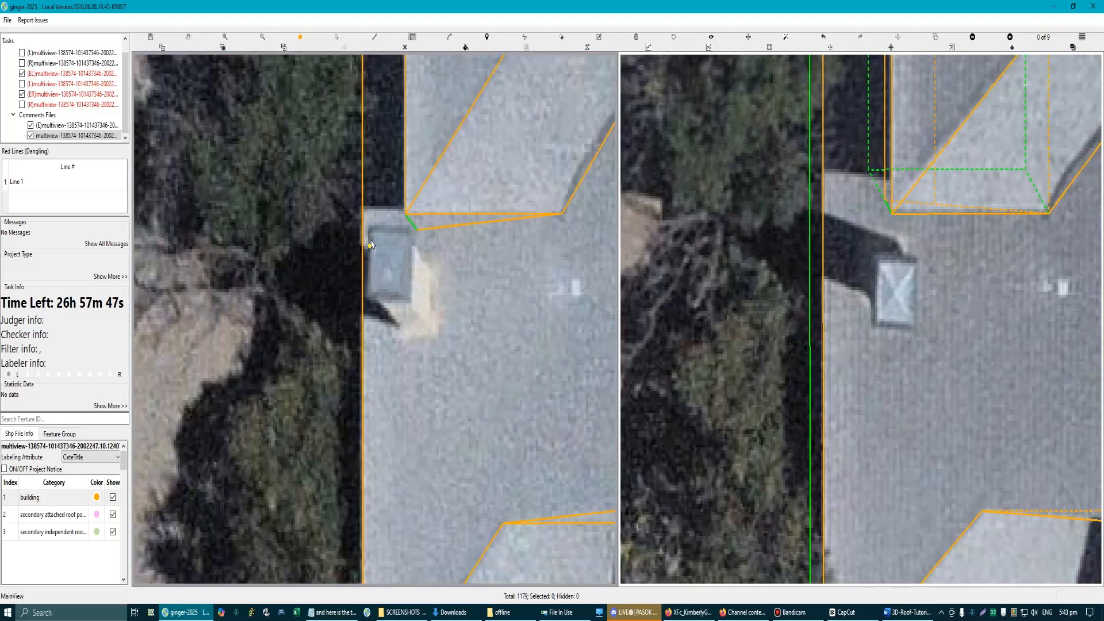
left_click(371, 229)
scroll(374, 230, "down", 3)
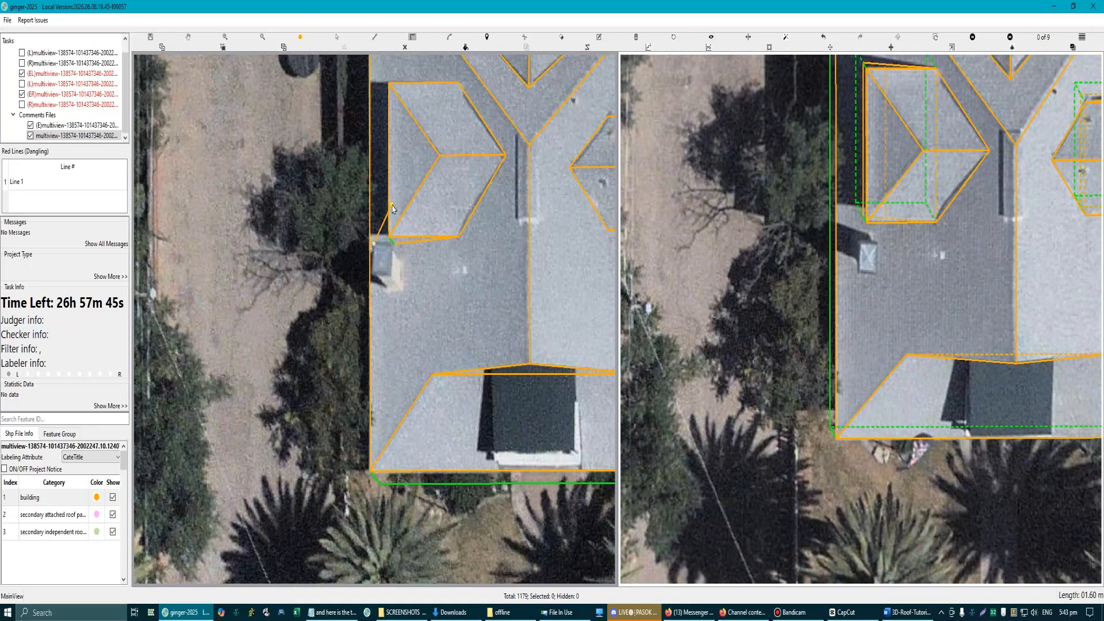
scroll(373, 256, "up", 3)
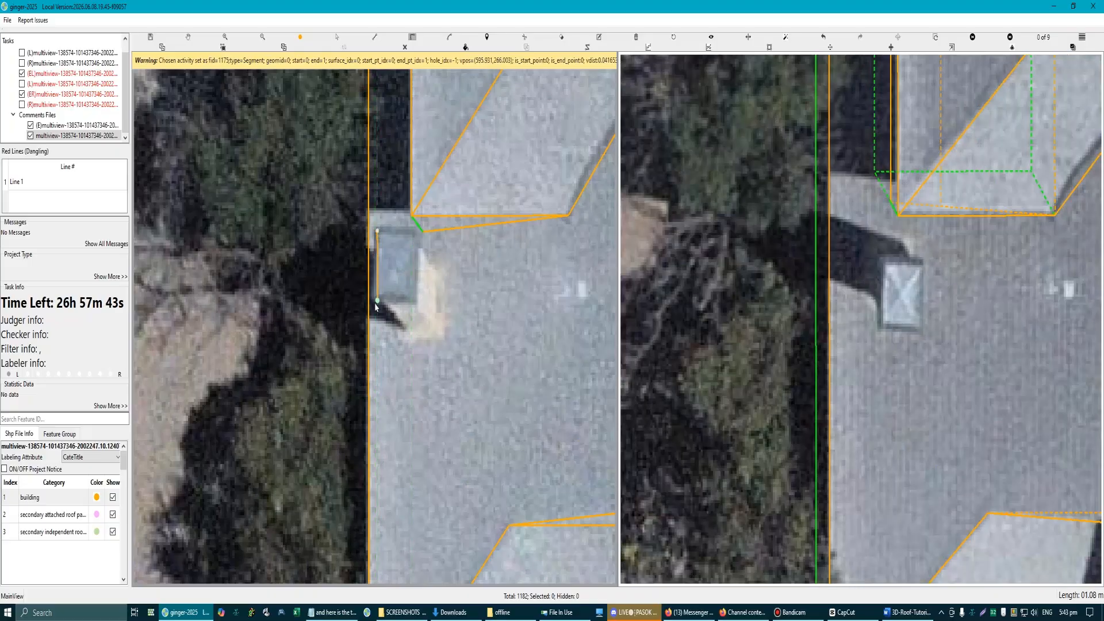
left_click(378, 300)
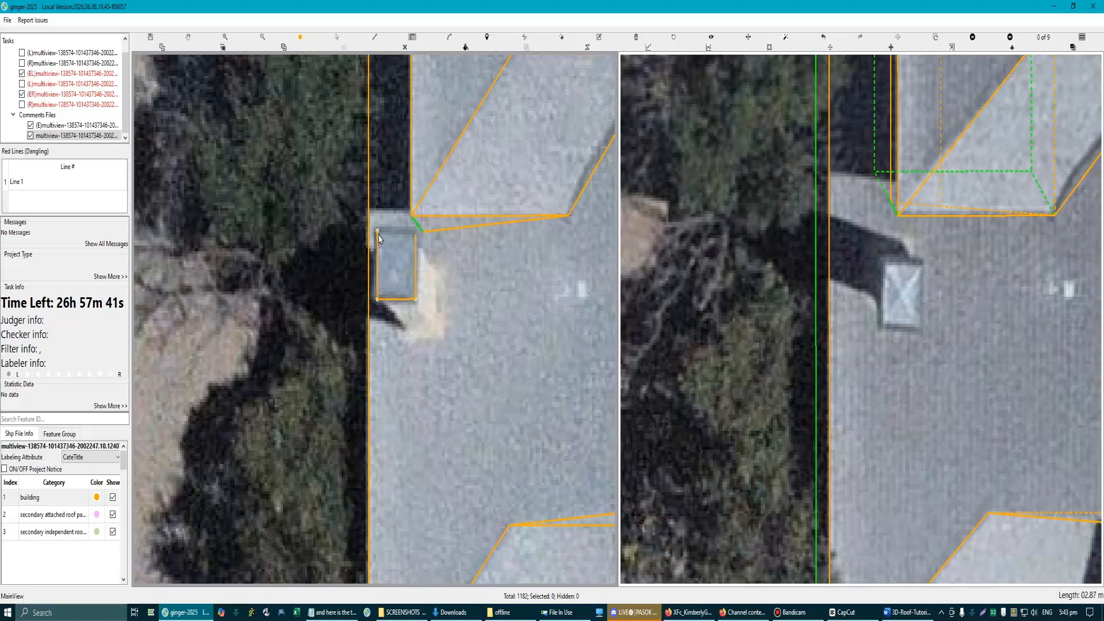
scroll(402, 276, "down", 3)
scroll(867, 294, "up", 3)
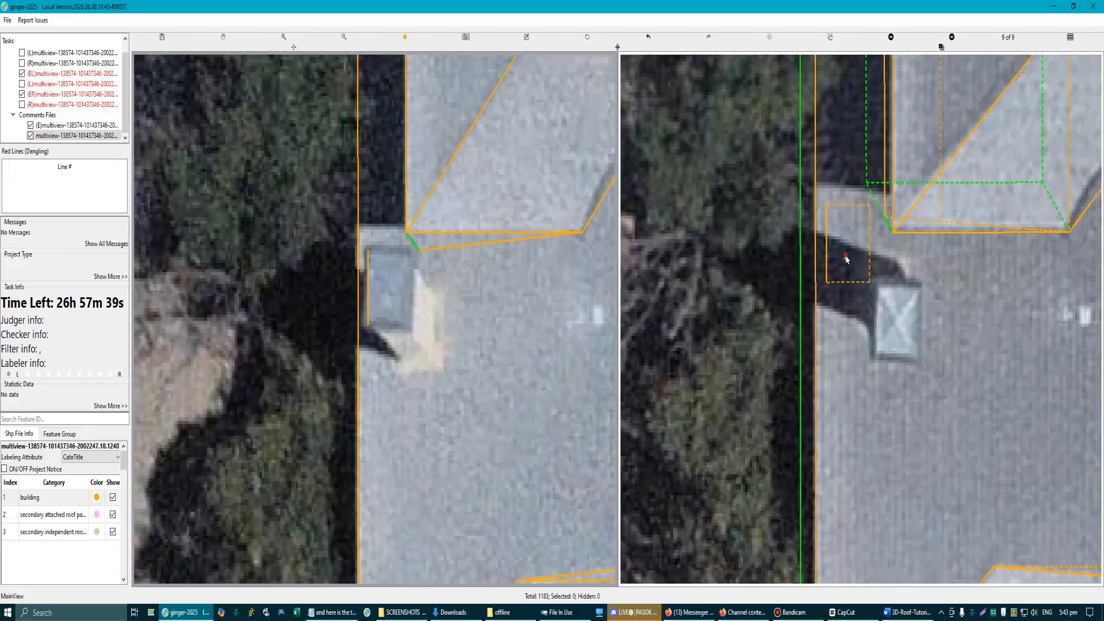
Step: Widen the new chimney rectangle by pulling its left edge out to the chimney's side in the first aerial image
scroll(425, 296, "down", 3)
scroll(379, 322, "up", 3)
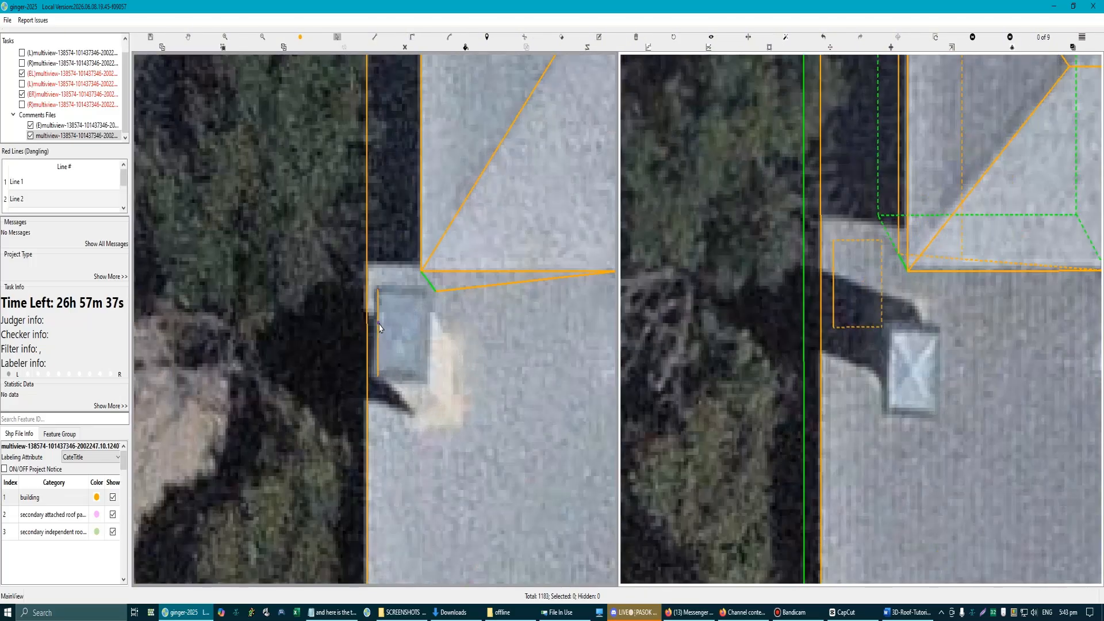
left_click(375, 327)
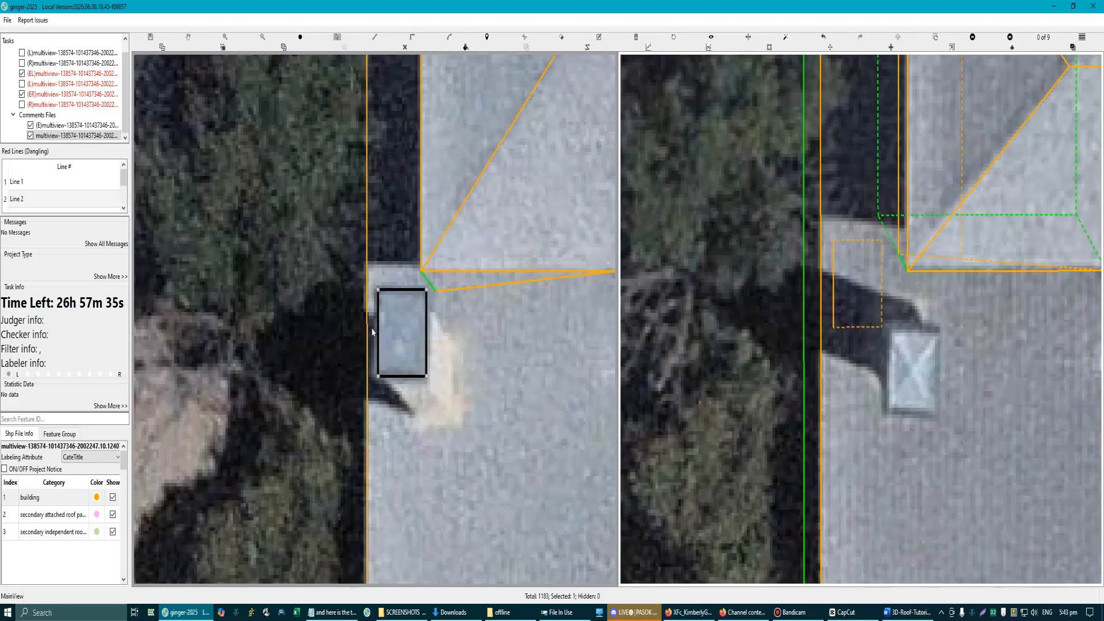
scroll(371, 328, "up", 4)
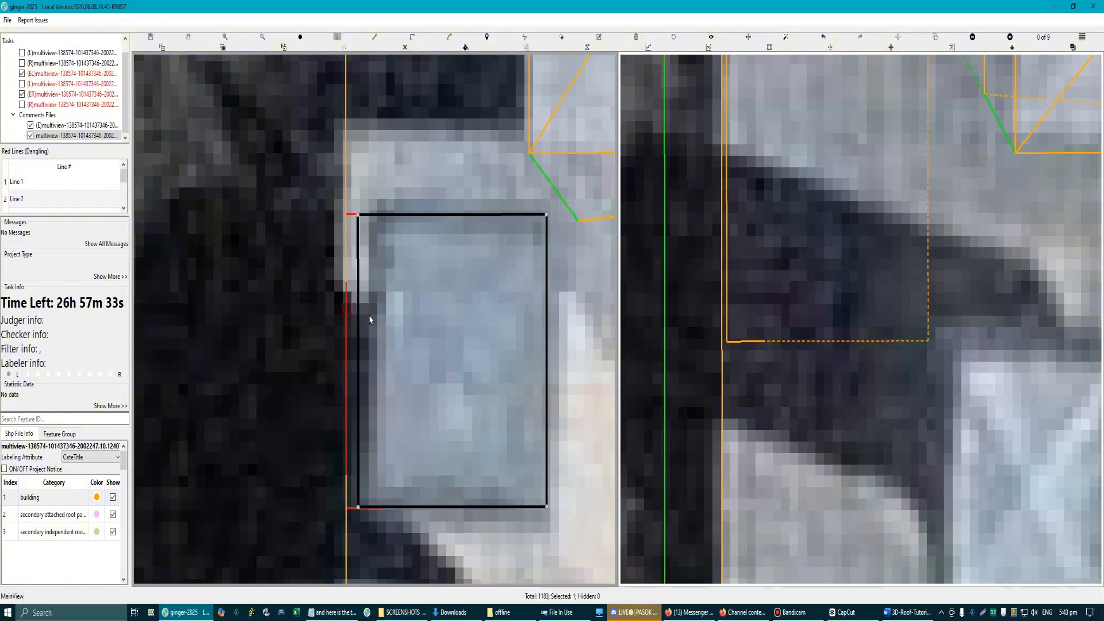
left_click_drag(370, 315, 369, 317)
scroll(370, 316, "down", 4)
scroll(837, 313, "up", 2)
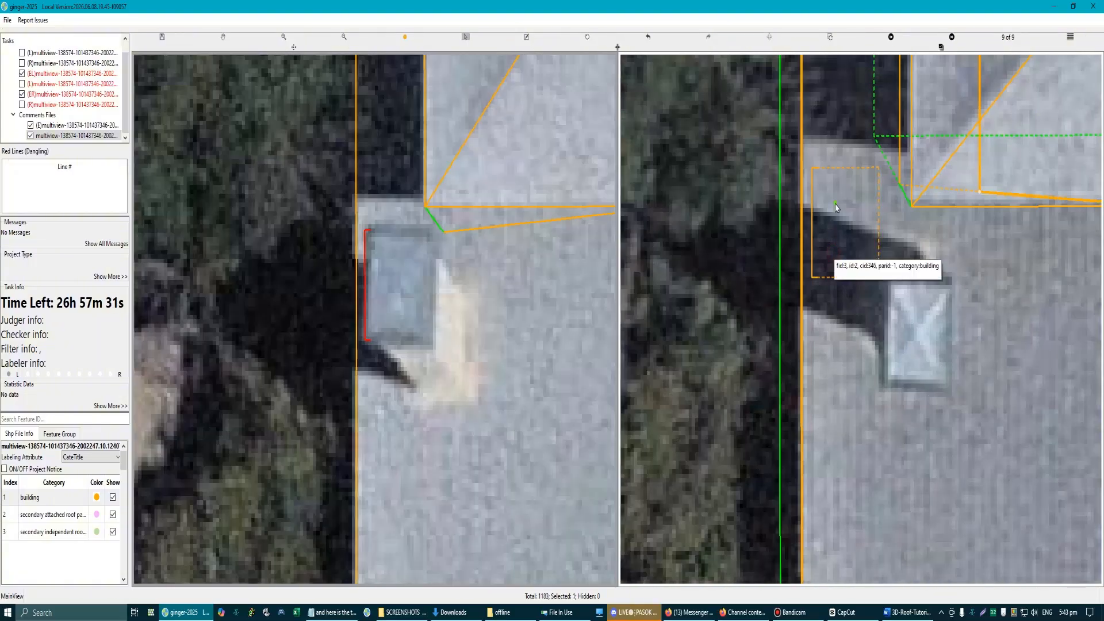
Step: Temporarily hide the overlapping roof plane and shift the chimney rectangle onto the chimney in the second aerial image
scroll(774, 361, "down", 2)
scroll(393, 346, "down", 1)
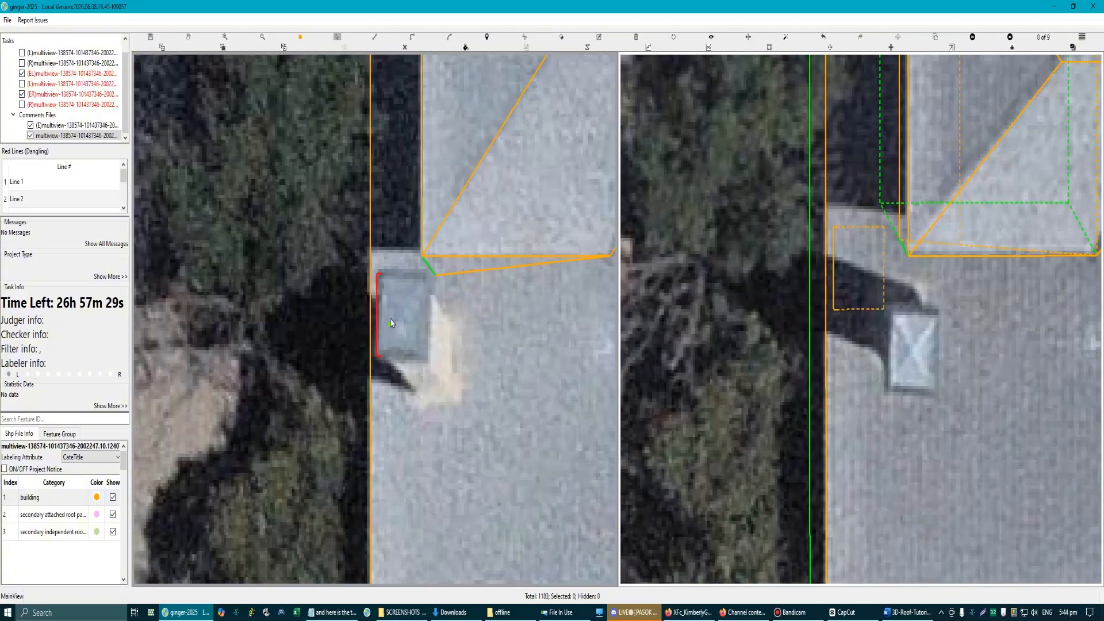
scroll(393, 345, "down", 2)
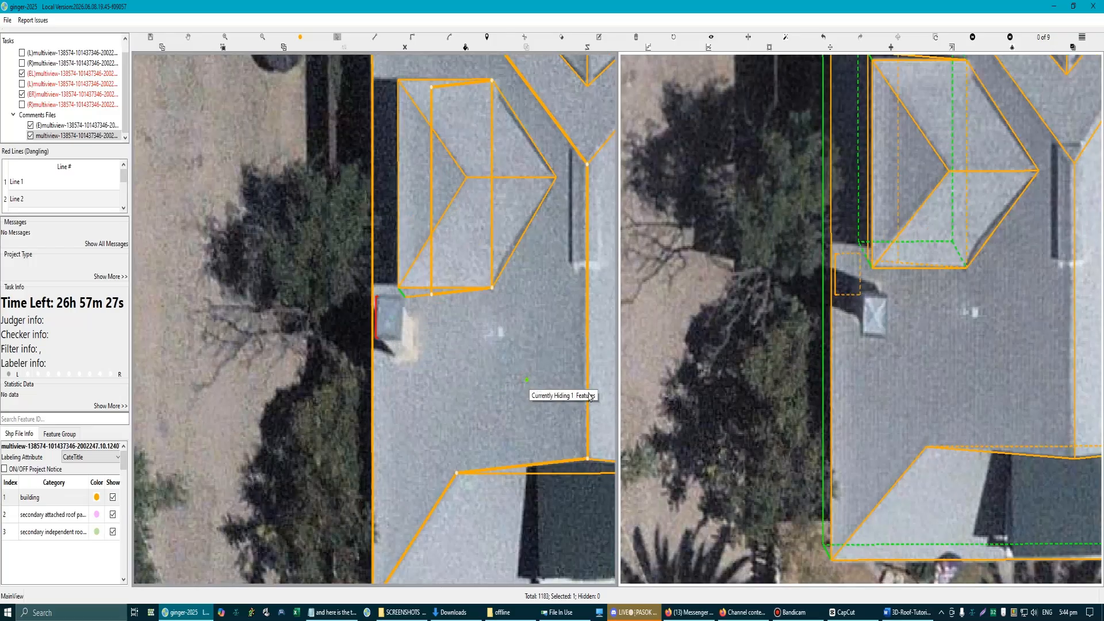
key("h")
scroll(860, 271, "up", 2)
left_click_drag(831, 279, 893, 380)
scroll(418, 353, "down", 2)
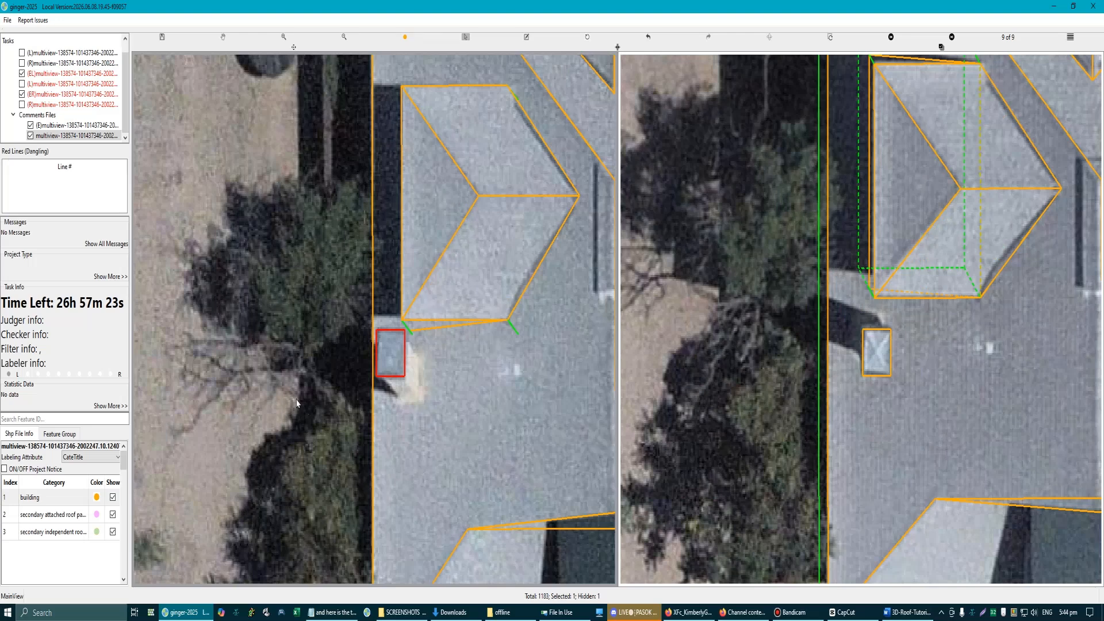
left_click(229, 404)
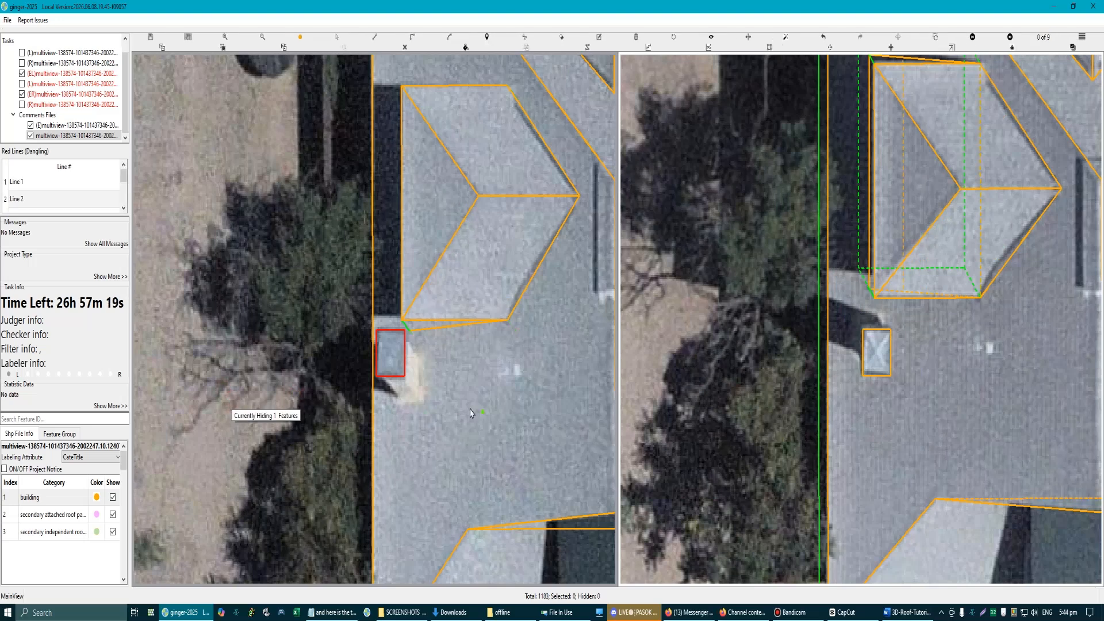
Step: Select the chimney rectangle and extrude its walls downward to turn the chimney into a closed volume
scroll(402, 371, "up", 3)
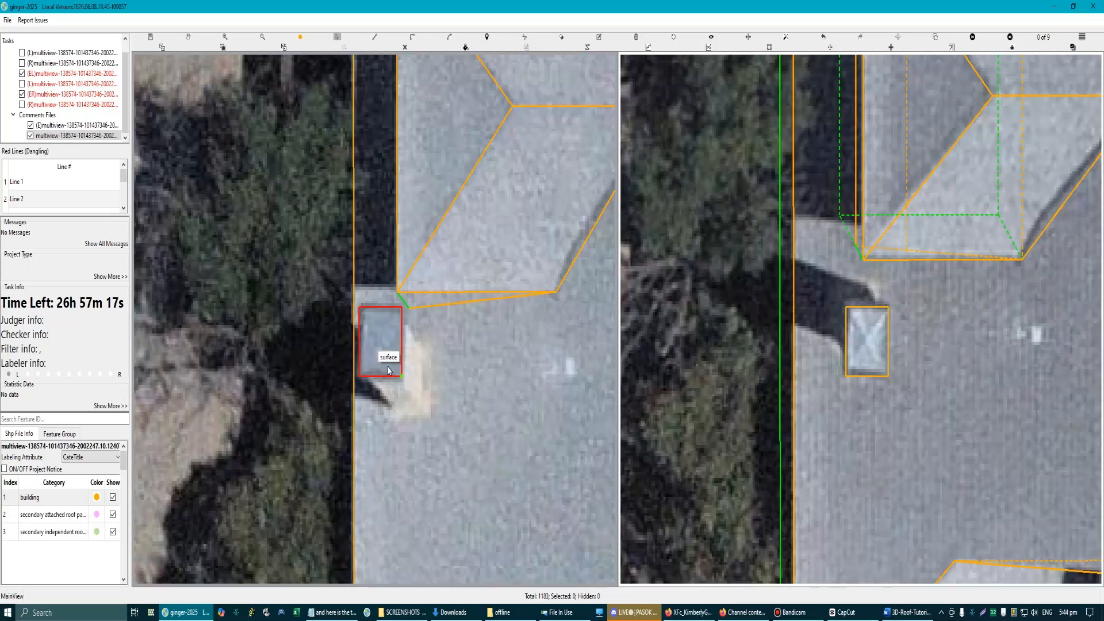
scroll(388, 371, "down", 3)
scroll(389, 371, "up", 3)
left_click(370, 302)
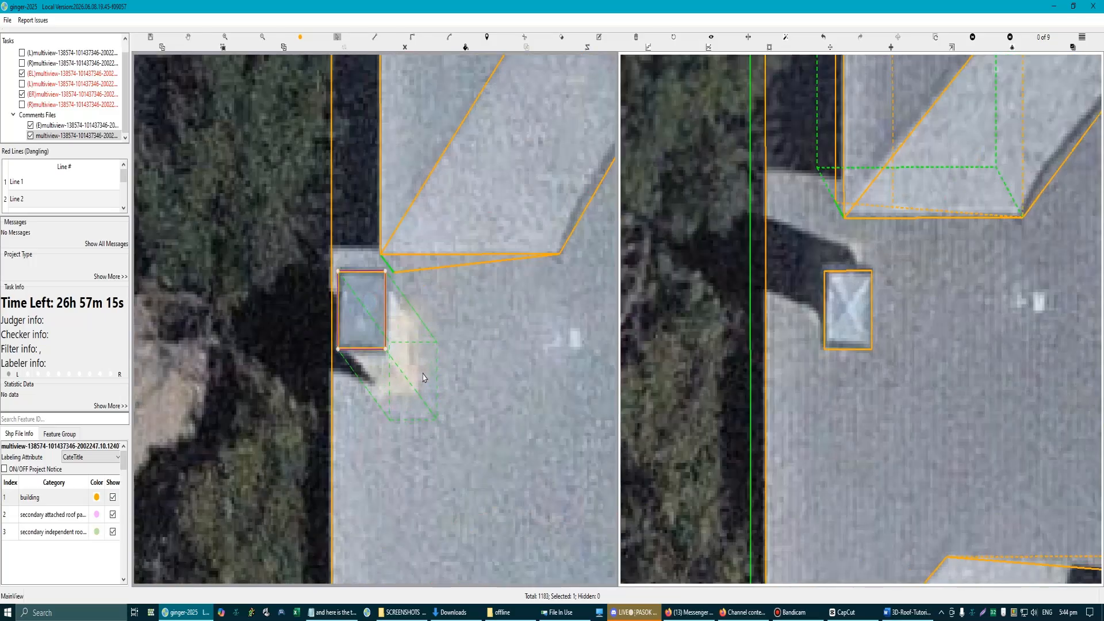
scroll(422, 378, "down", 3)
key("3")
left_click_drag(415, 345, 409, 303)
key("3")
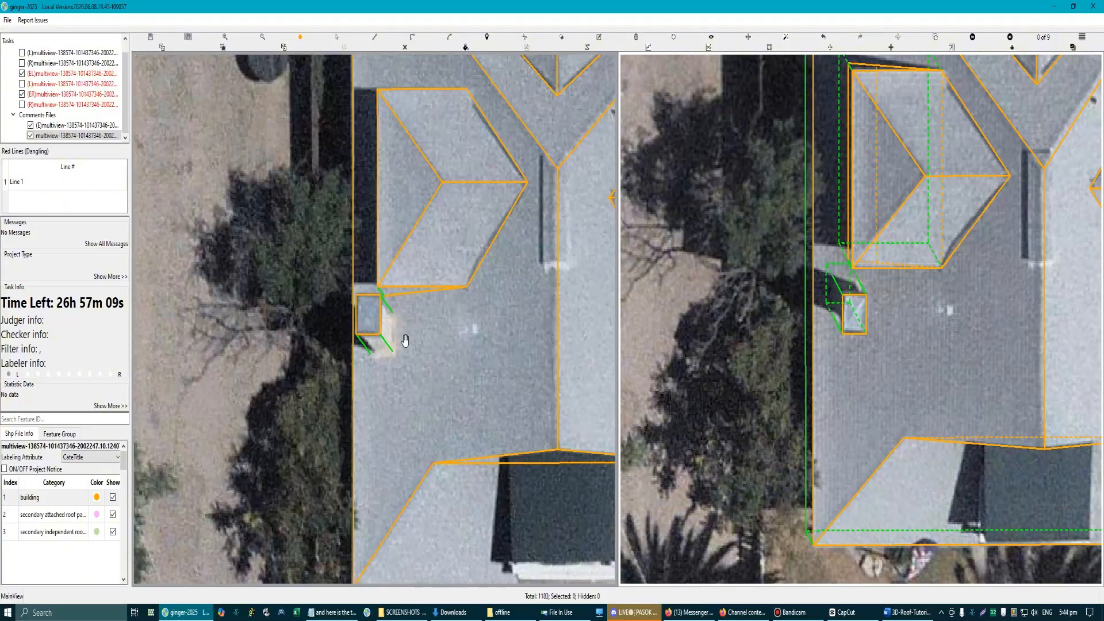
Step: Check the whole building model in both aerial images, selecting all its features and then the main roof plane with its dormer openings
scroll(396, 350, "down", 1)
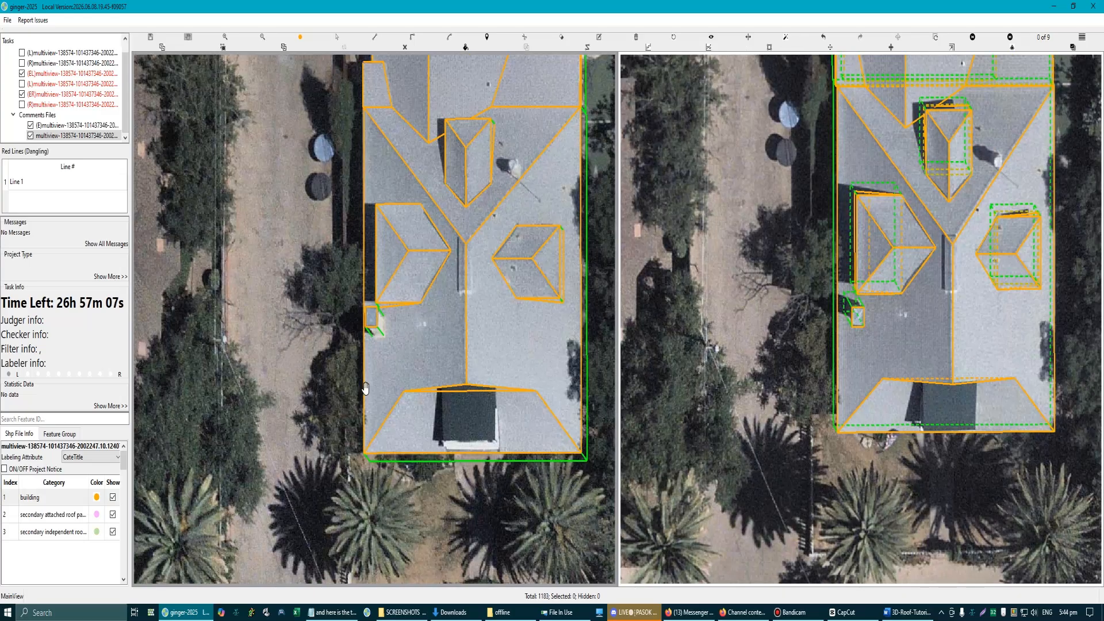
scroll(363, 320, "up", 2)
scroll(384, 321, "down", 3)
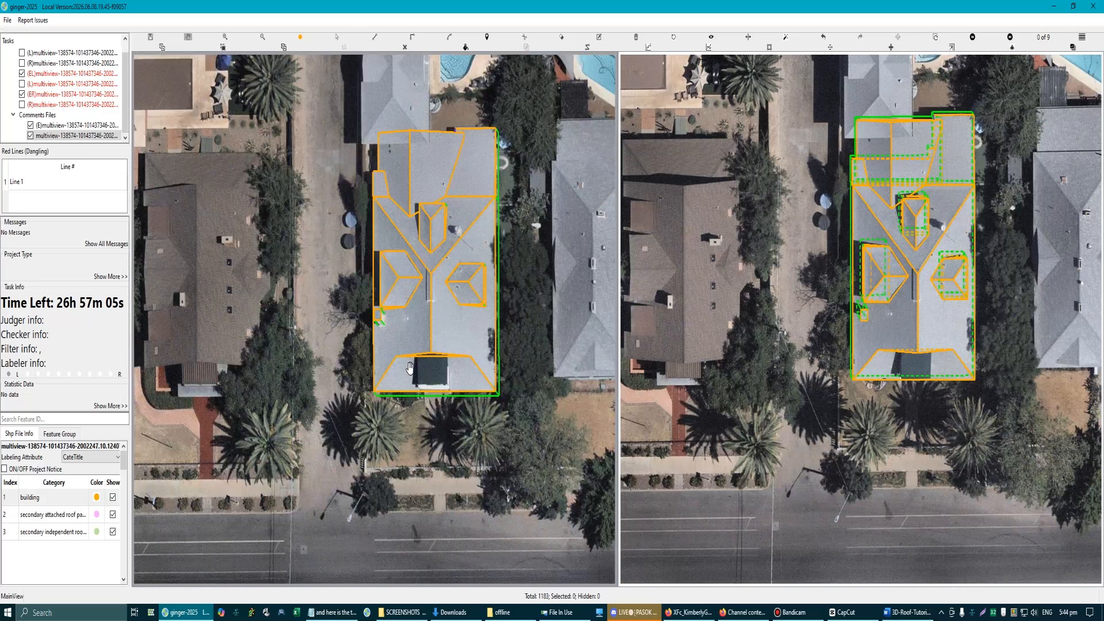
left_click_drag(535, 460, 522, 437)
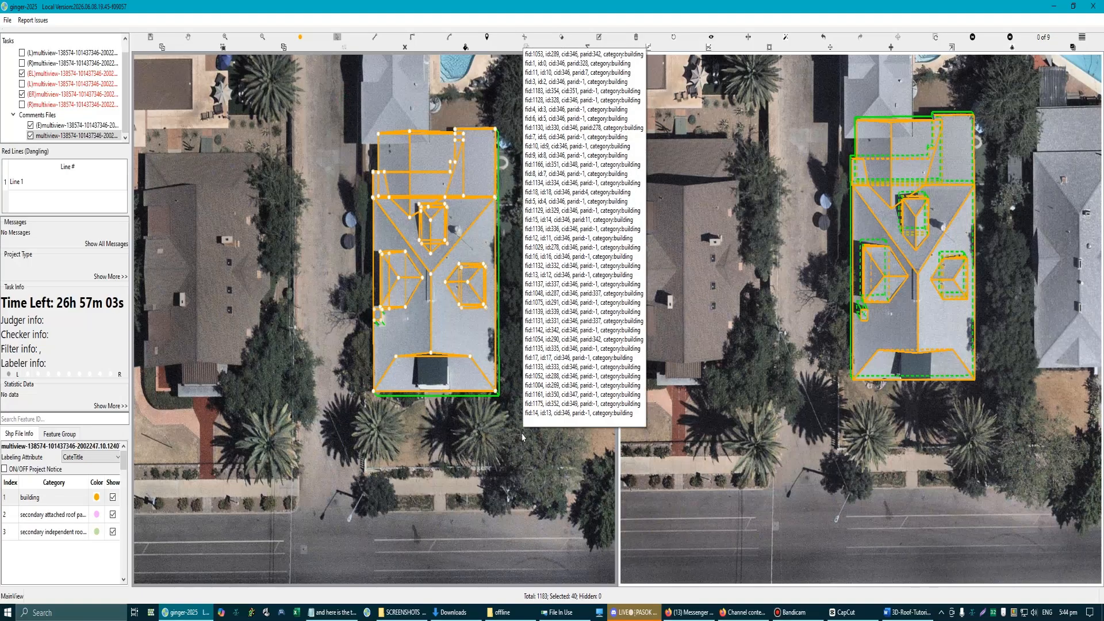
key("g")
scroll(511, 303, "up", 10)
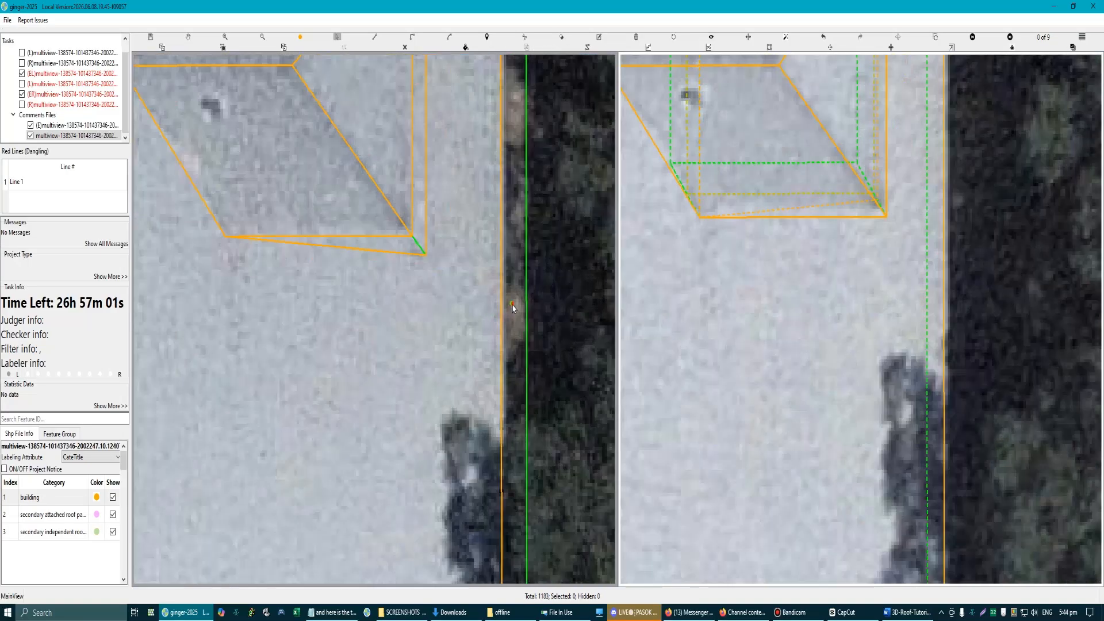
left_click(511, 303)
scroll(308, 376, "down", 8)
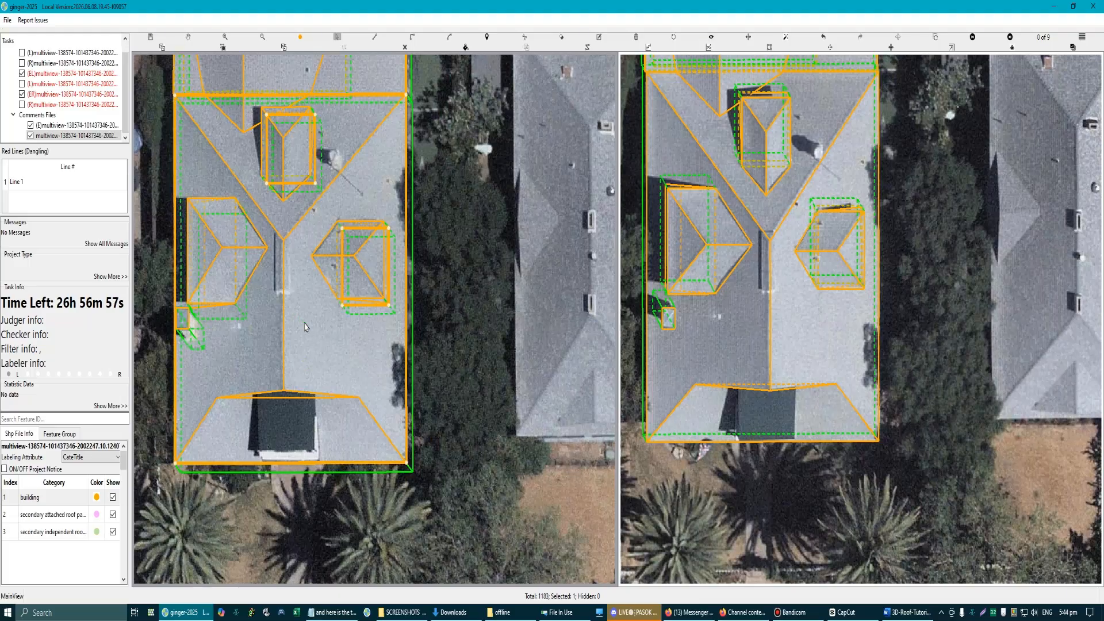
scroll(305, 327, "down", 3)
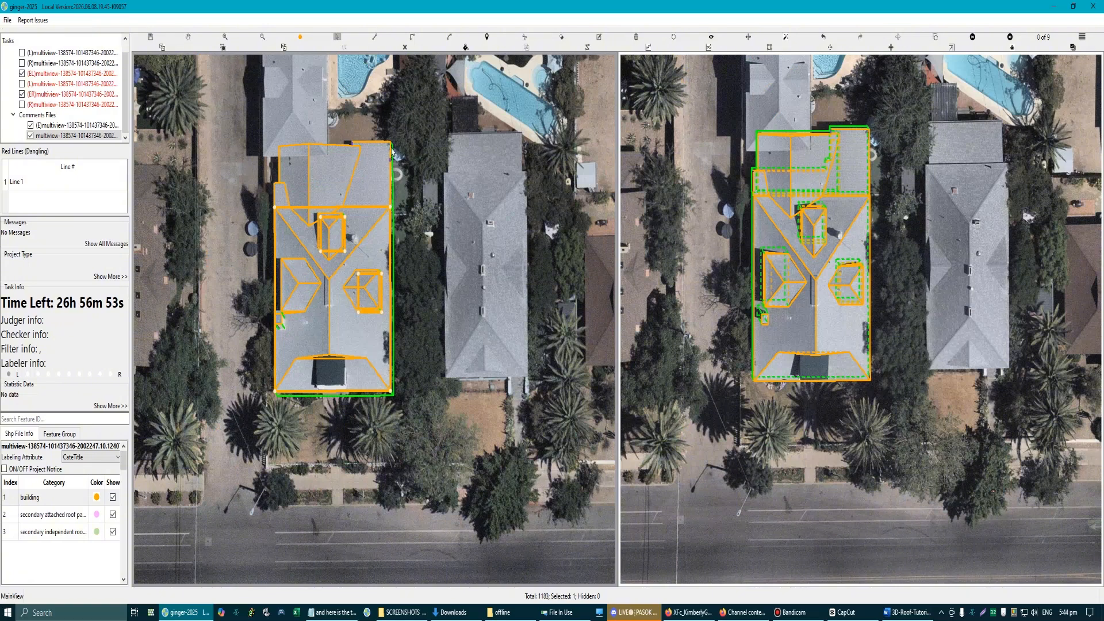
key("Escape")
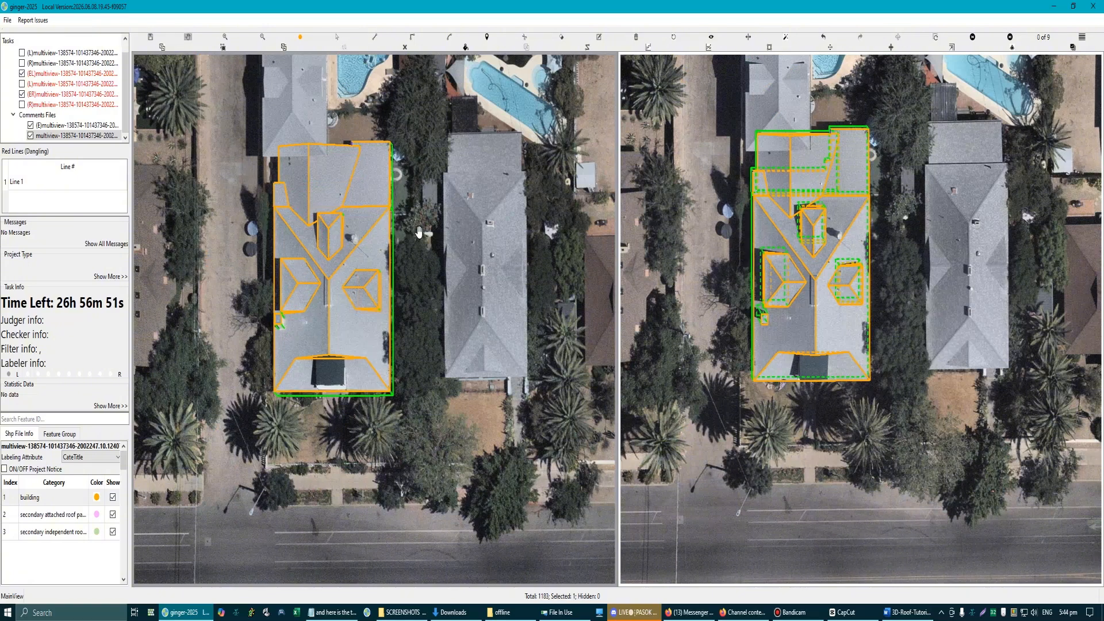
Step: Examine the ridge junction, the narrow raised strip beside it and the left dormer's upper right edge in both aerial images
scroll(345, 288, "up", 3)
scroll(316, 254, "up", 2)
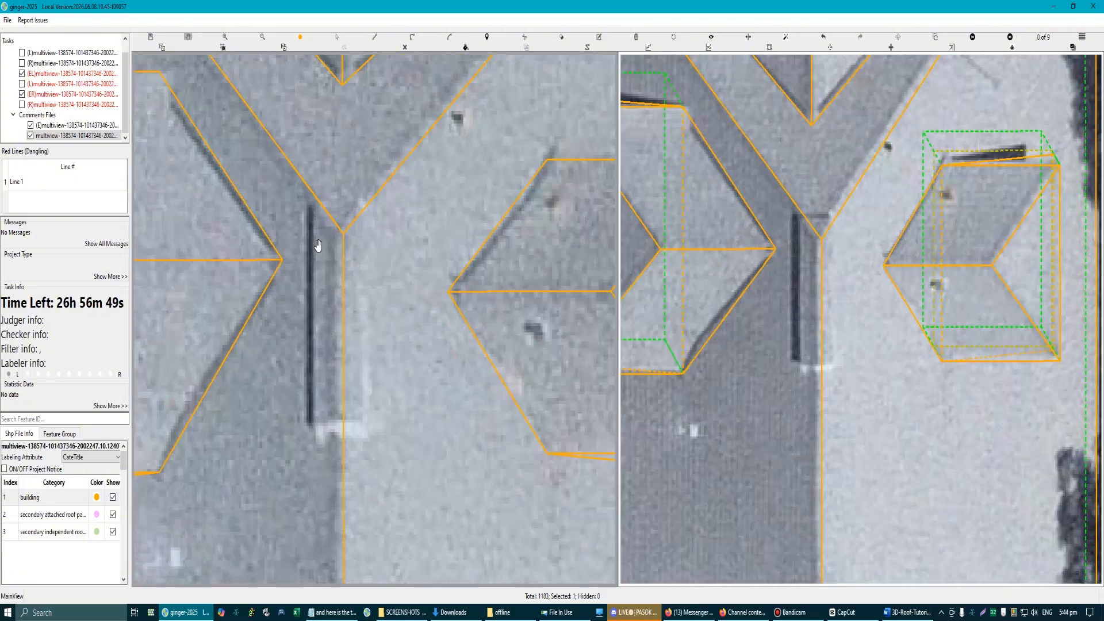
scroll(317, 249, "down", 3)
scroll(337, 258, "up", 3)
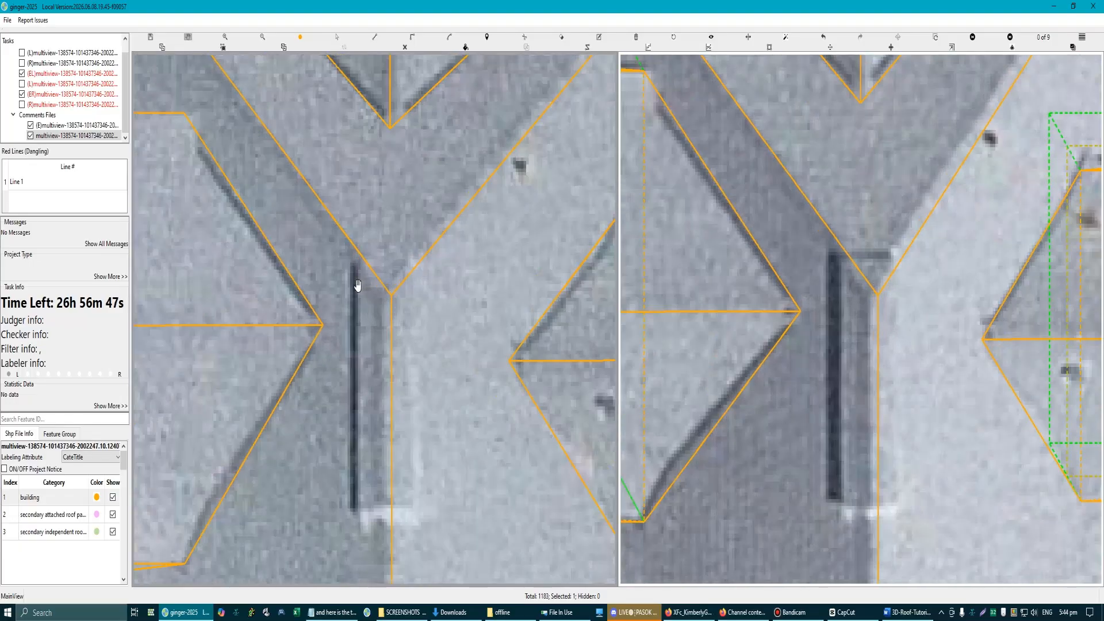
scroll(353, 311, "down", 2)
scroll(349, 326, "up", 2)
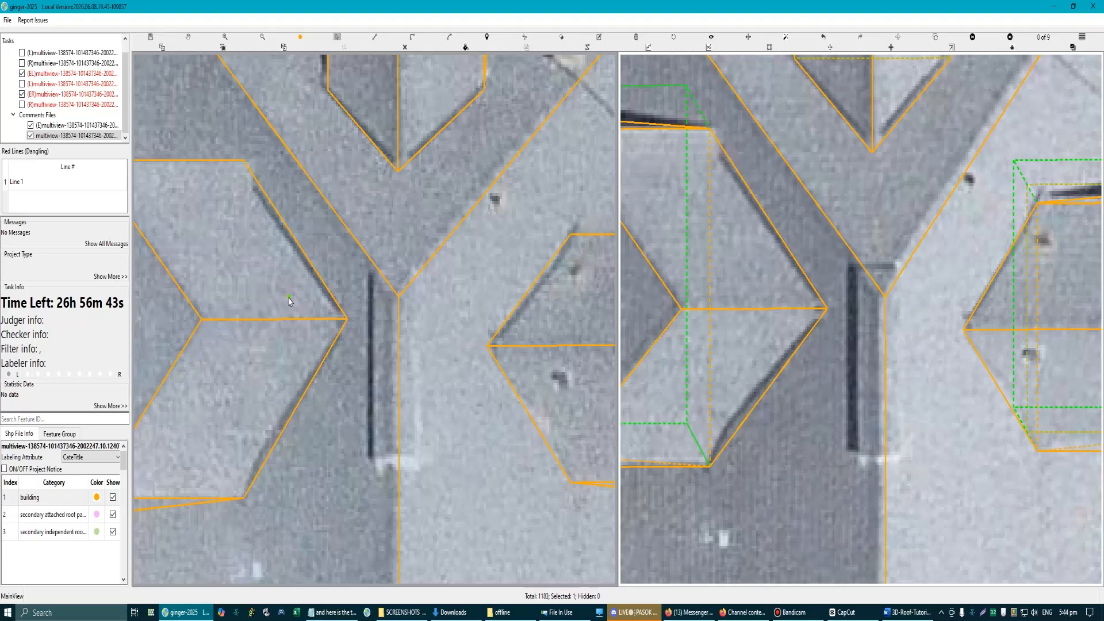
scroll(257, 206, "up", 3)
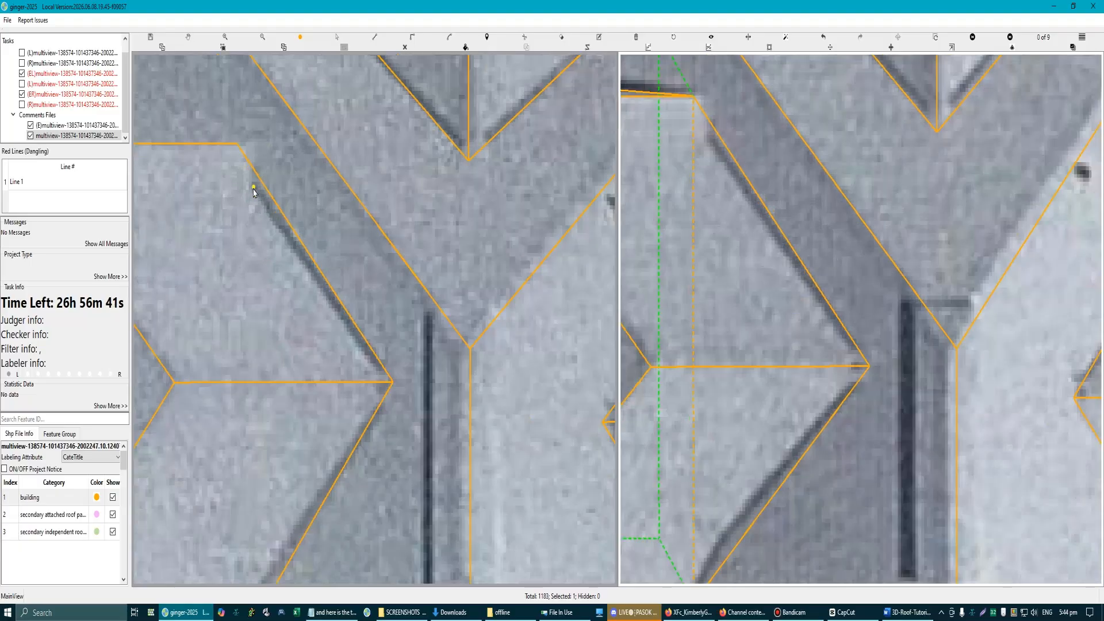
left_click(257, 194)
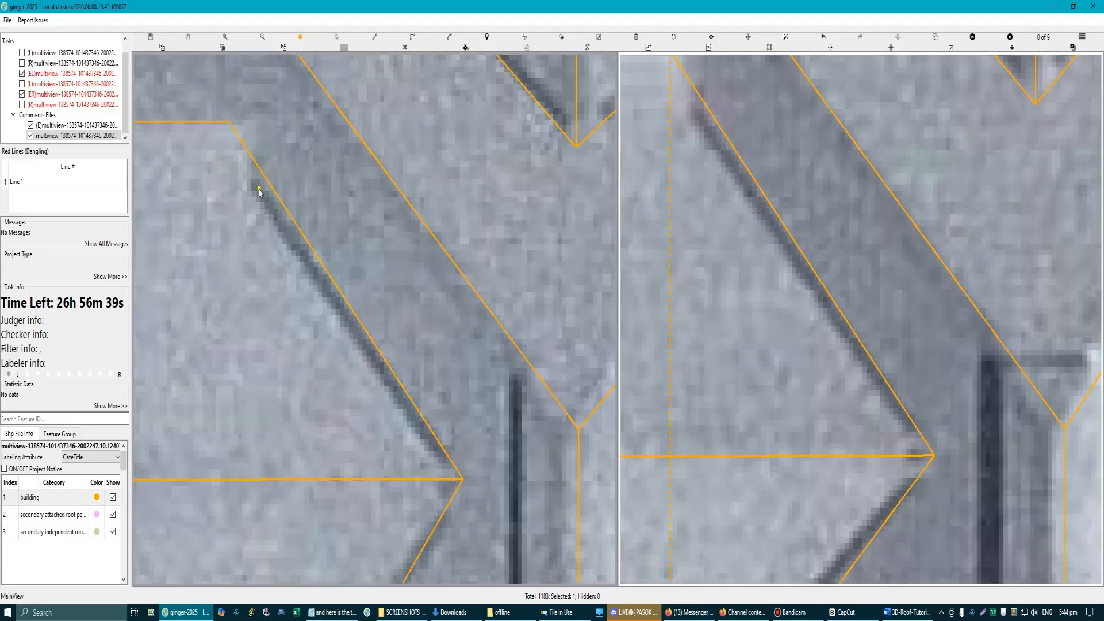
Step: Temporarily hide the left dormer's two overlapping roof faces so its shadow edges are uncovered
scroll(279, 441, "down", 3)
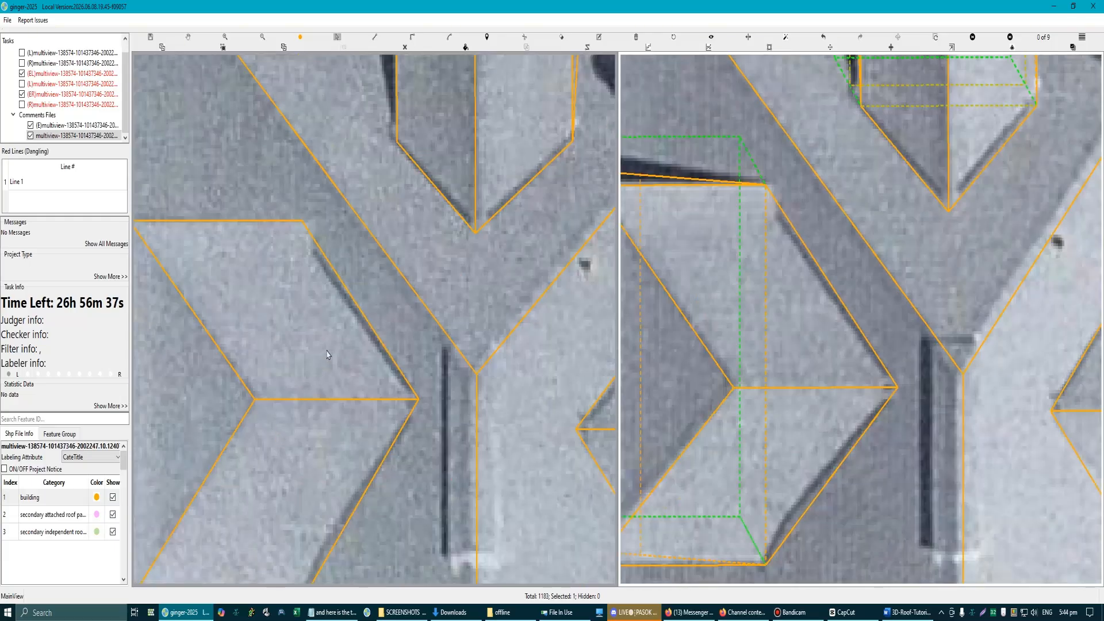
key("h")
left_click(329, 506)
key("h")
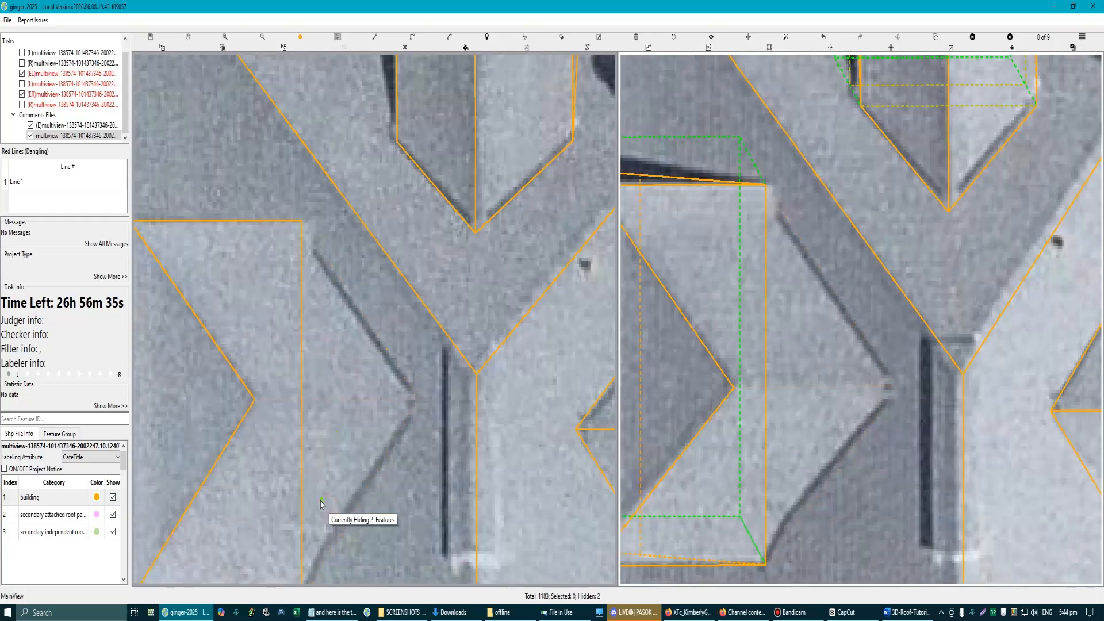
scroll(316, 497, "down", 1)
scroll(311, 378, "up", 2)
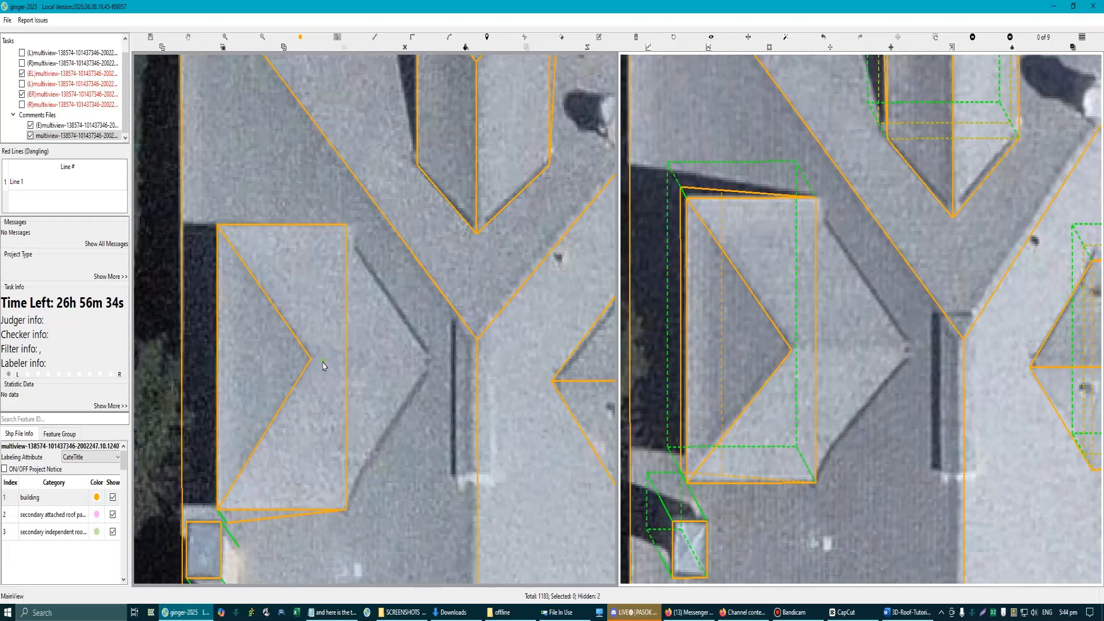
Step: Draw a vertical line across the left dormer, joining the outer ends of its upper and lower shadowed edges
left_click(355, 248)
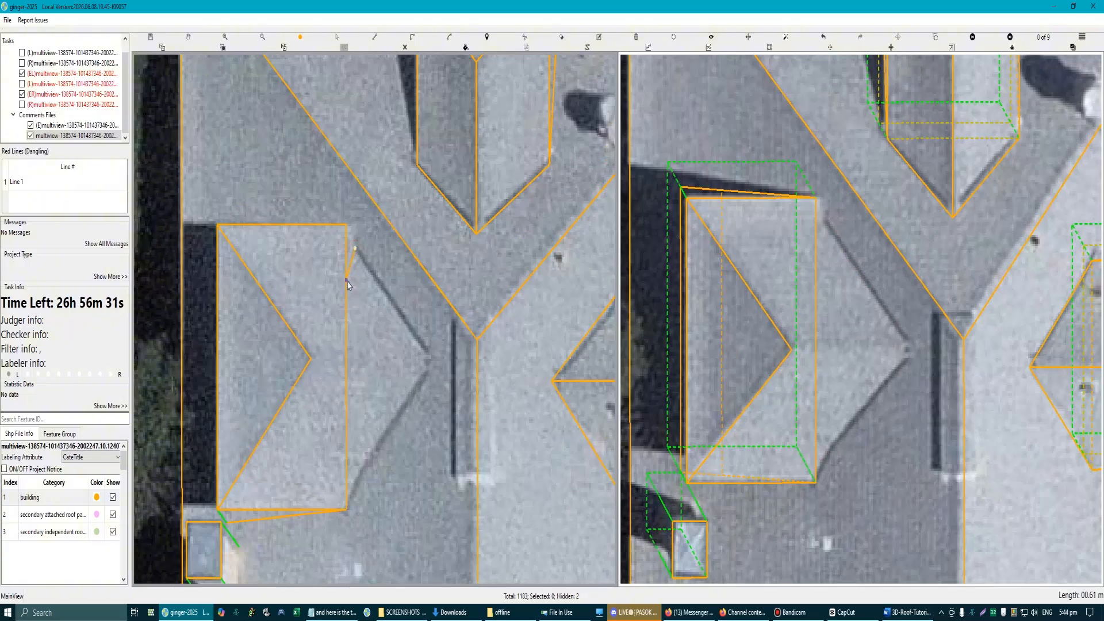
left_click(357, 473)
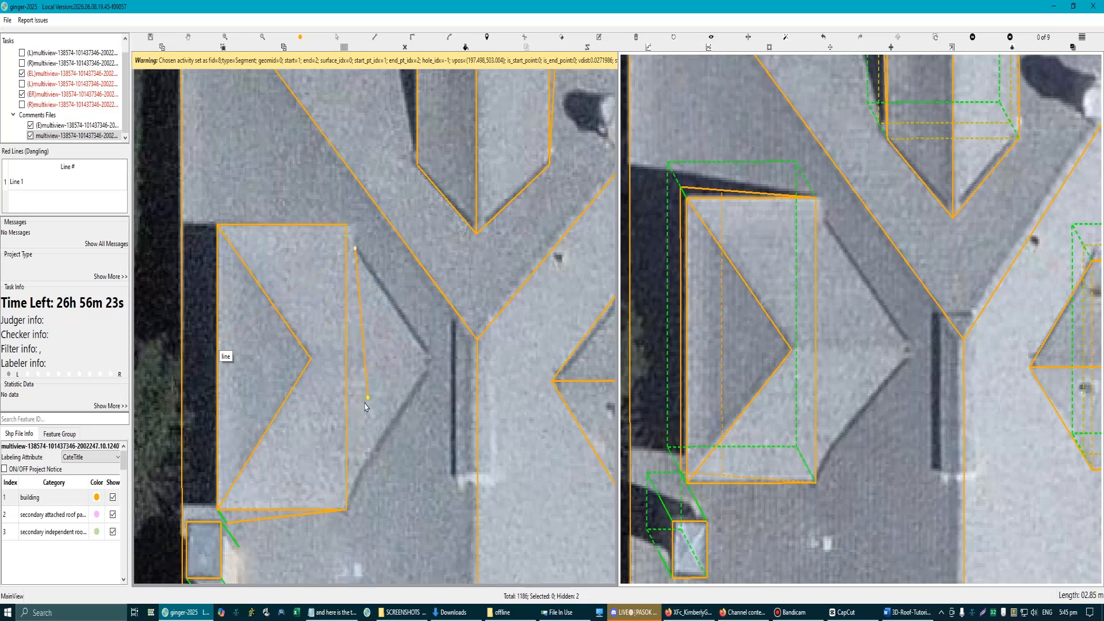
left_click(358, 486)
scroll(330, 431, "down", 2)
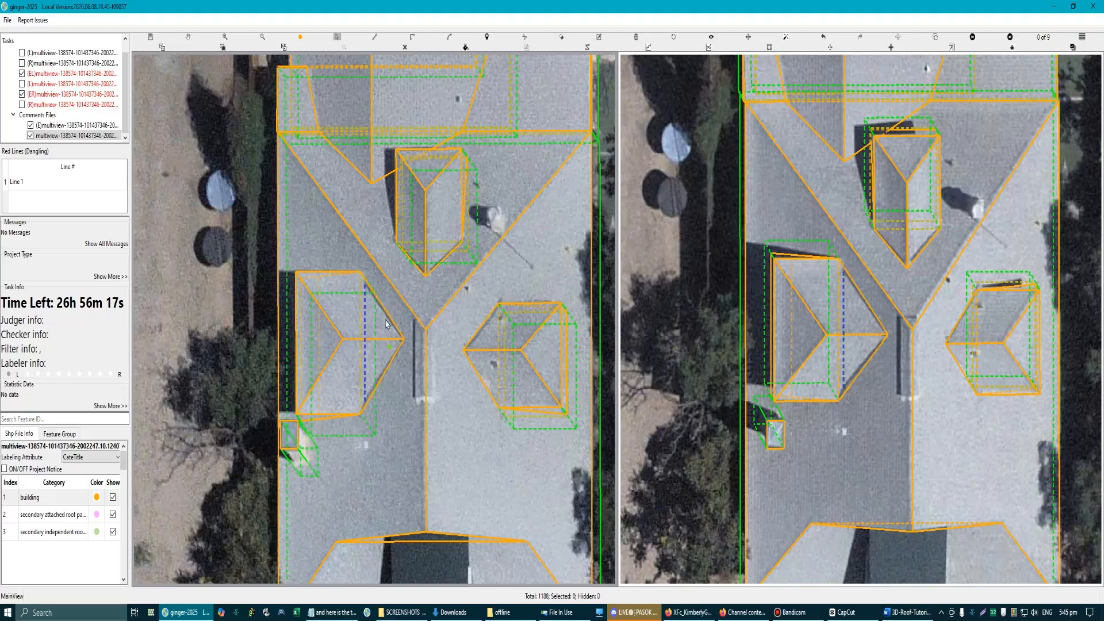
Step: Try to bend the left dormer's upper and lower right edges onto the ends of the new vertical line
scroll(387, 323, "up", 4)
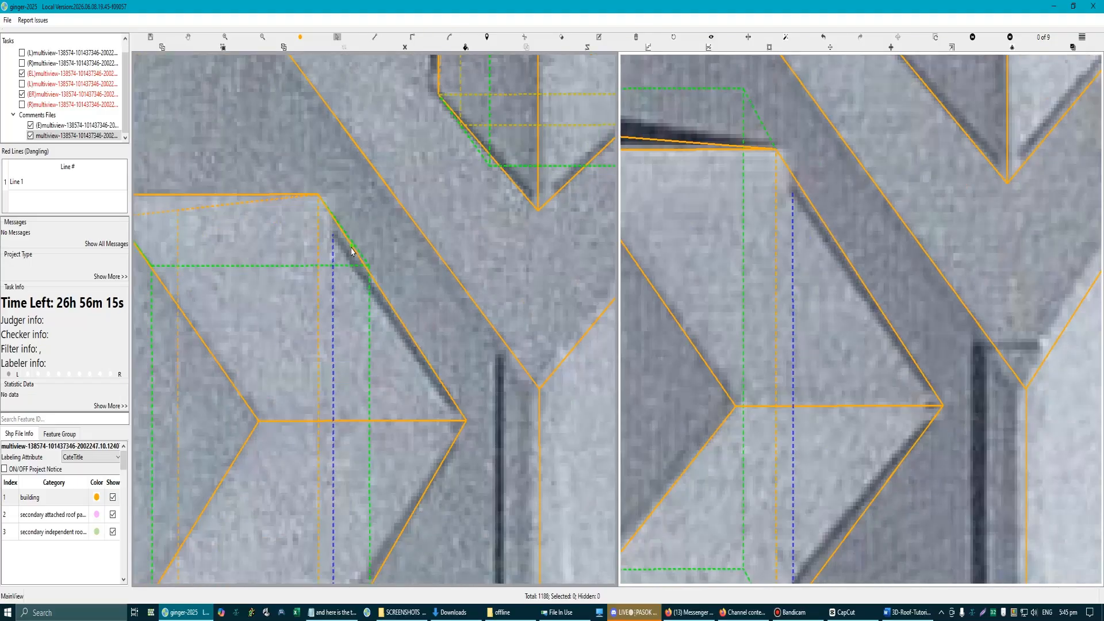
left_click_drag(352, 248, 333, 234)
scroll(391, 348, "down", 3)
scroll(380, 416, "up", 2)
left_click_drag(370, 460, 361, 394)
key("space")
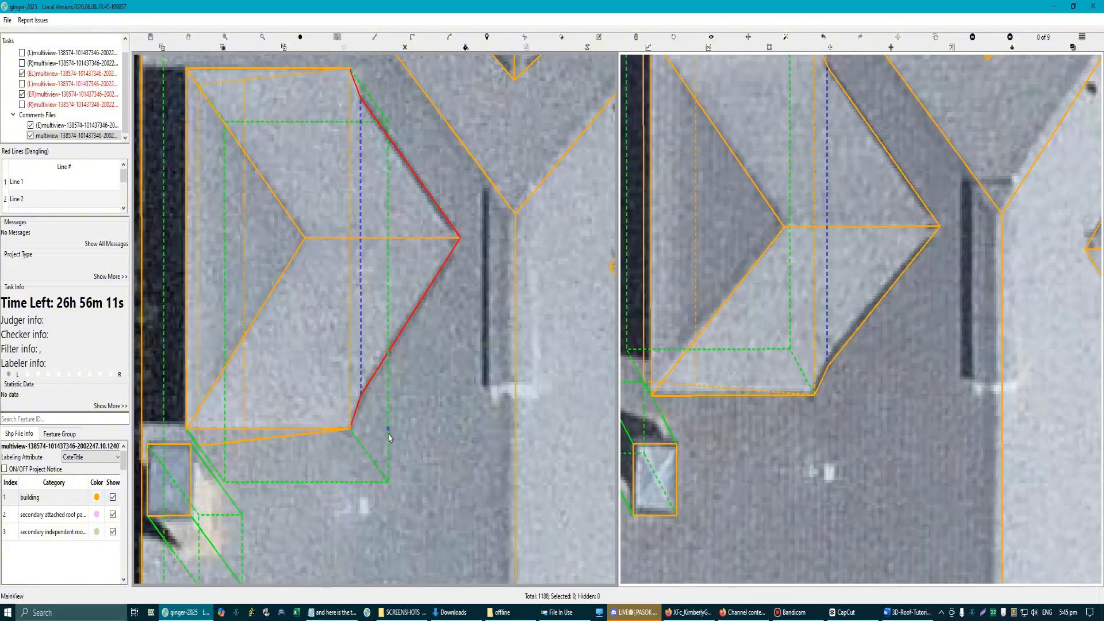
Step: Inspect the bent left dormer edges in the aerial images and in 3D, and undo both edge changes
scroll(374, 339, "down", 2)
scroll(399, 319, "up", 1)
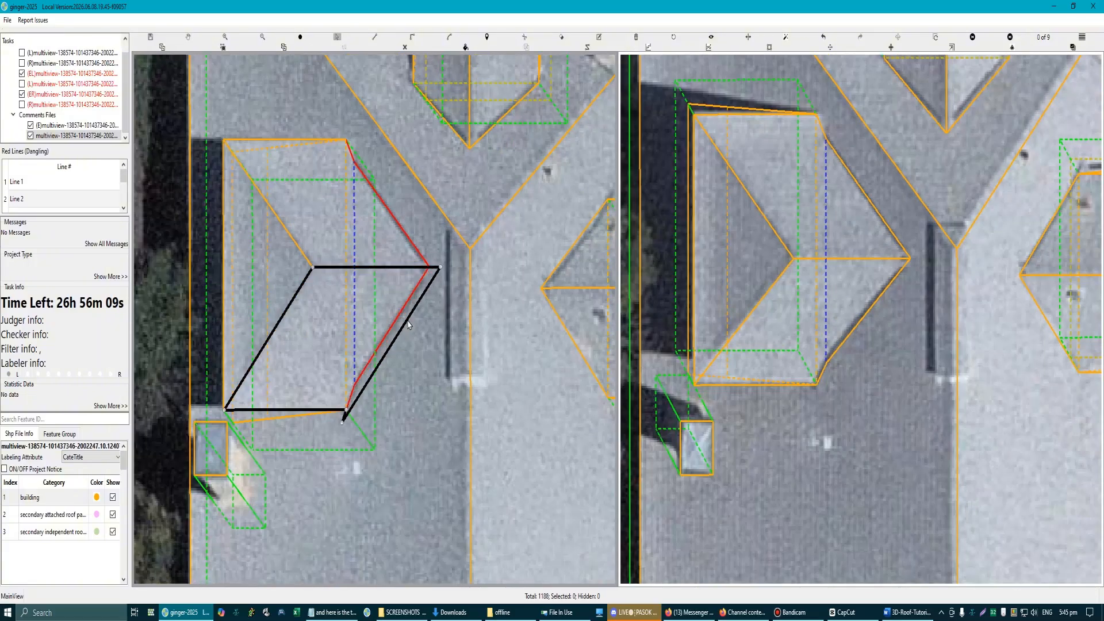
scroll(370, 395, "up", 1)
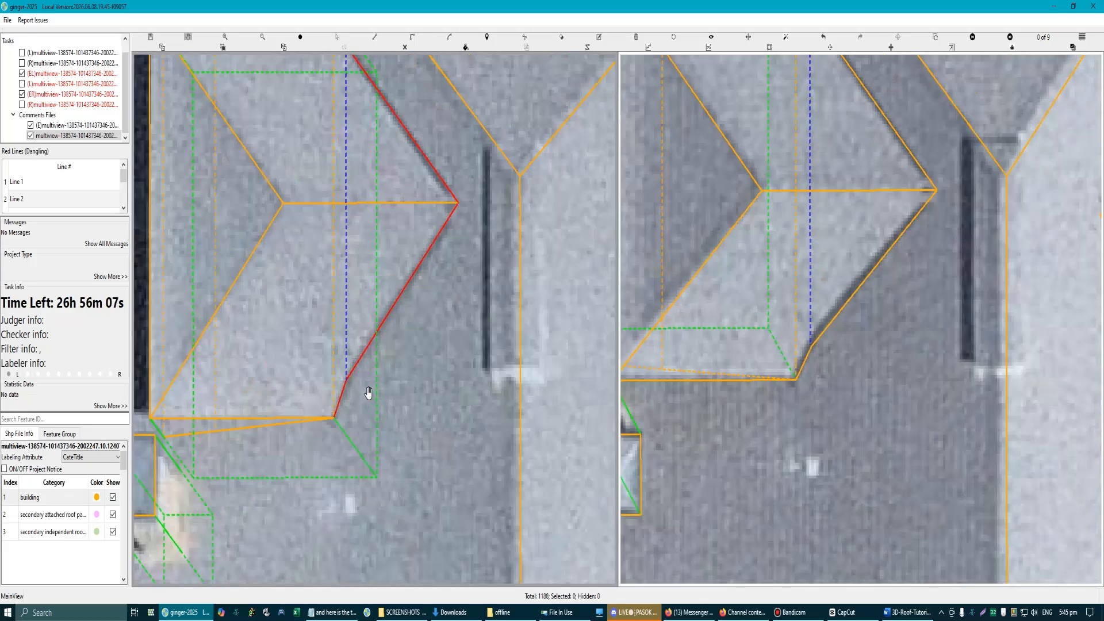
scroll(367, 382, "down", 1)
left_click_drag(360, 321, 380, 282)
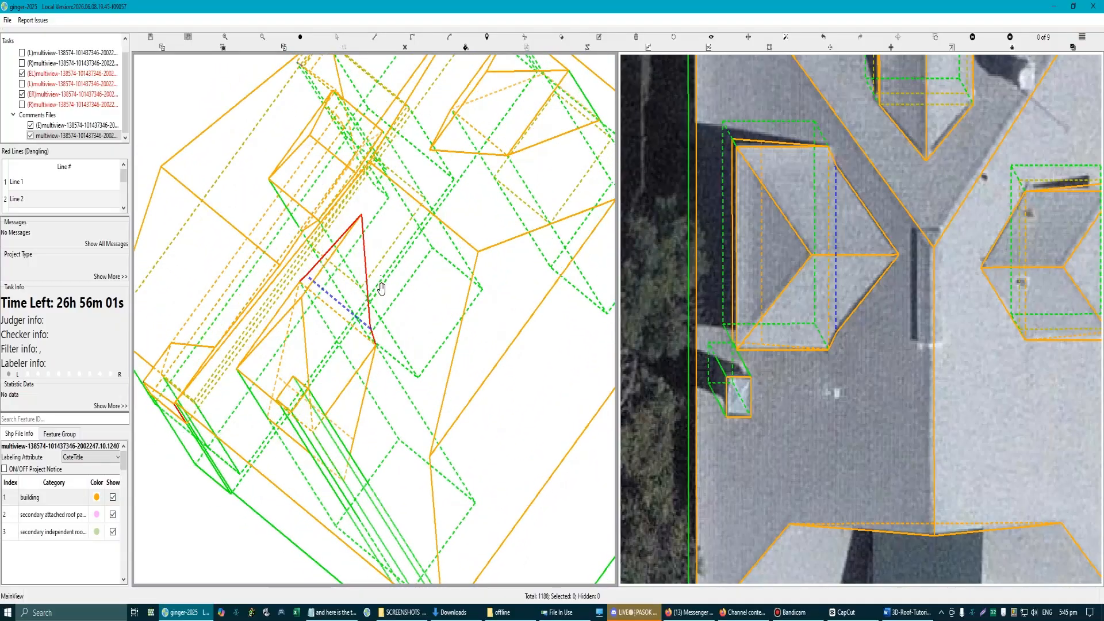
key("Escape")
scroll(396, 319, "down", 1)
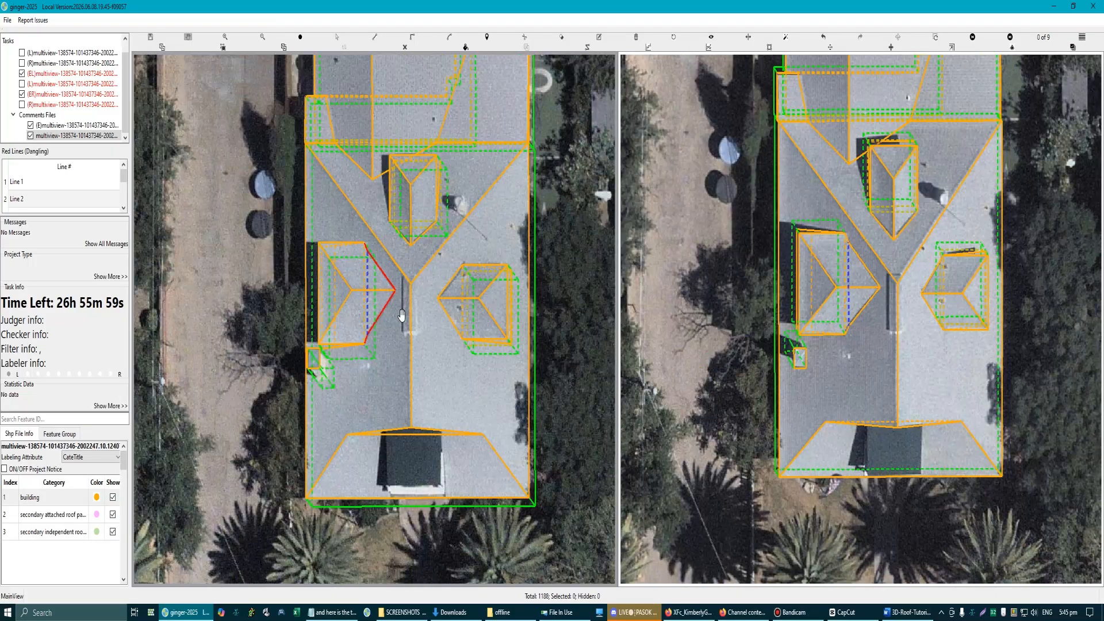
scroll(401, 315, "up", 1)
key("ctrl+z")
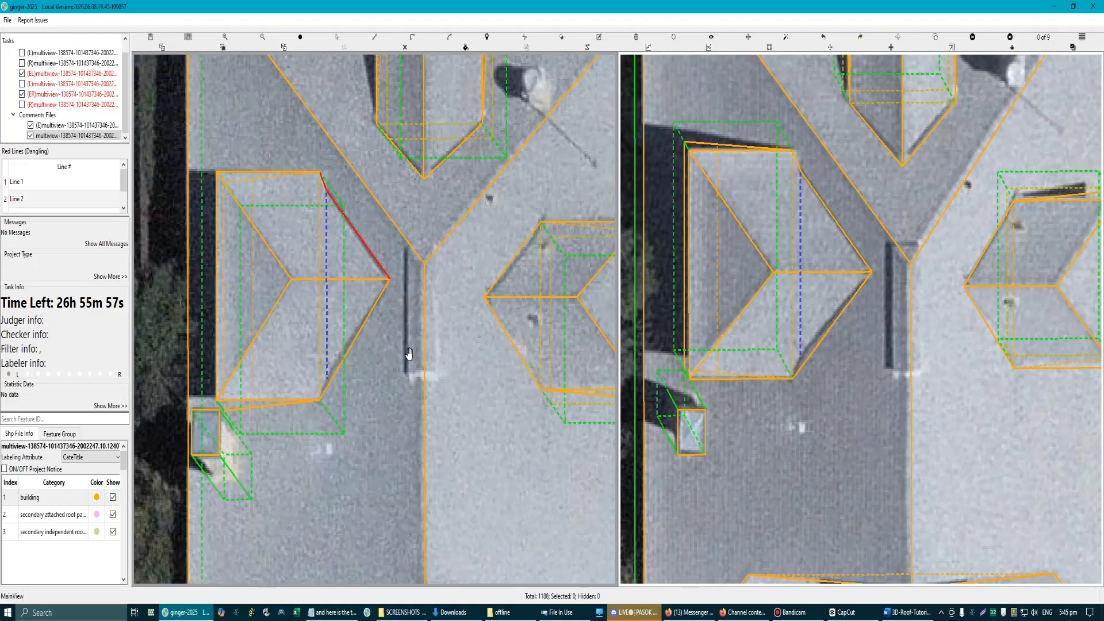
key("ctrl+z")
scroll(407, 356, "down", 1)
scroll(407, 362, "down", 1)
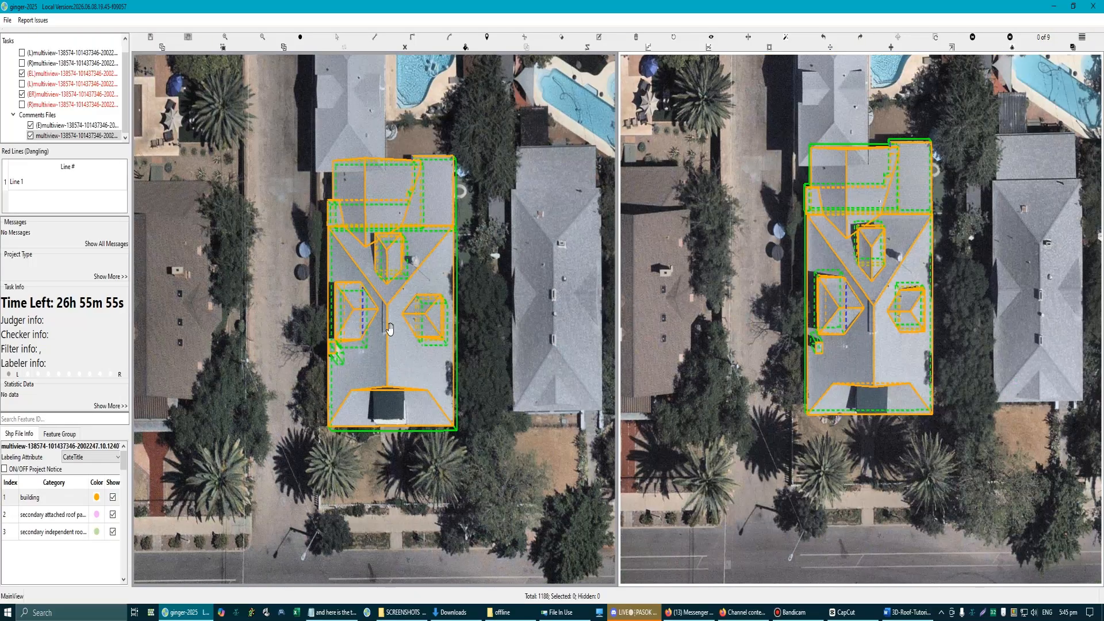
scroll(403, 208, "up", 1)
left_click_drag(416, 192, 412, 248)
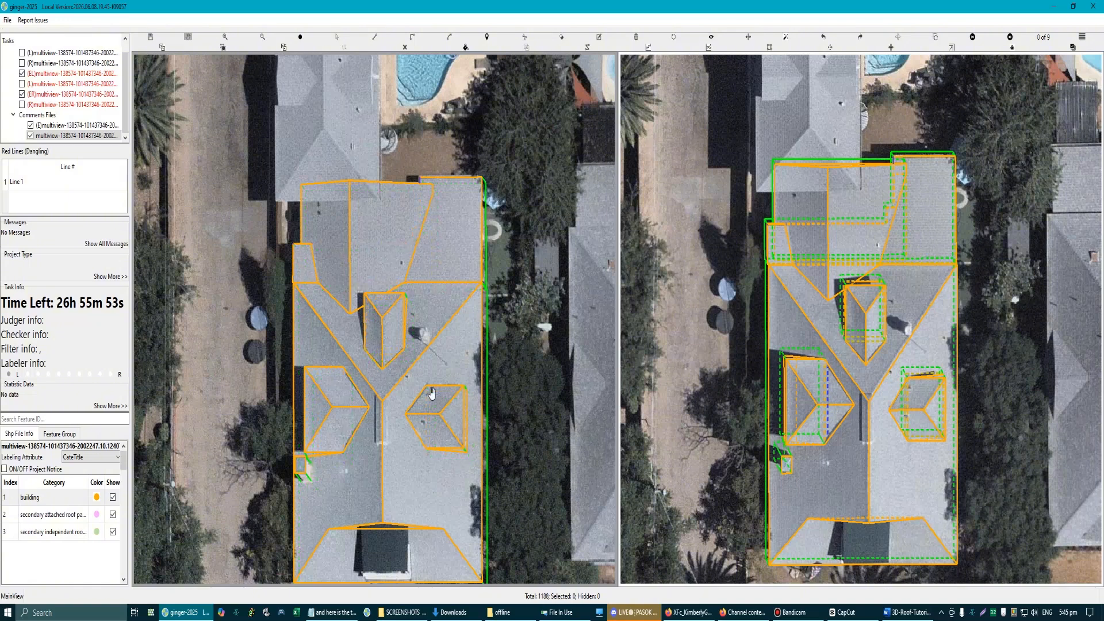
scroll(376, 397, "up", 3)
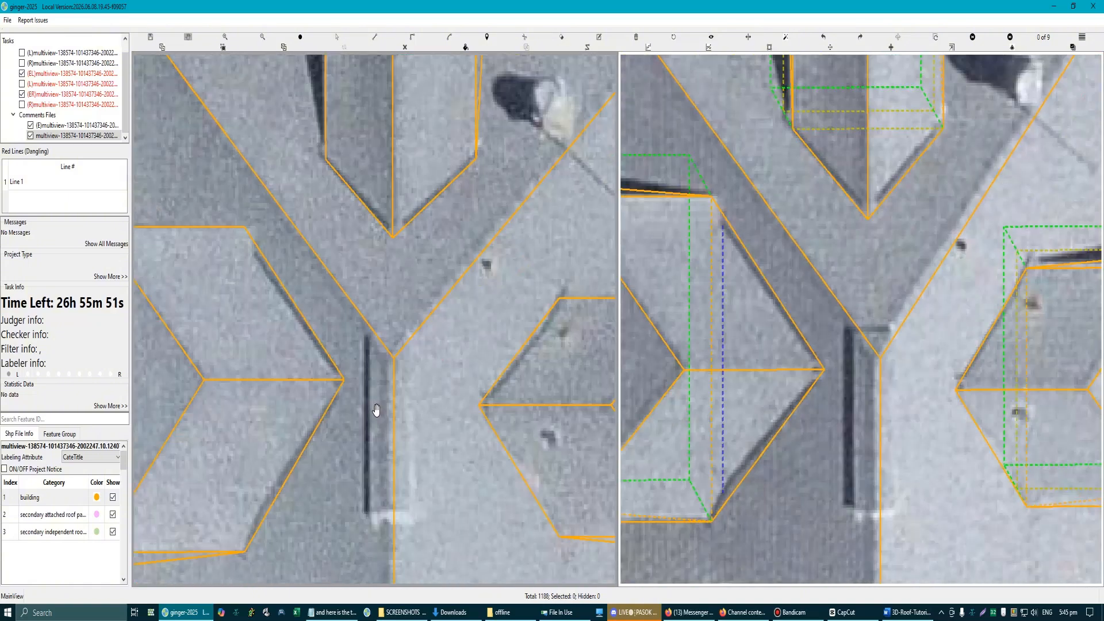
left_click_drag(353, 392, 370, 274)
scroll(370, 274, "up", 1)
key("Escape")
scroll(412, 369, "down", 1)
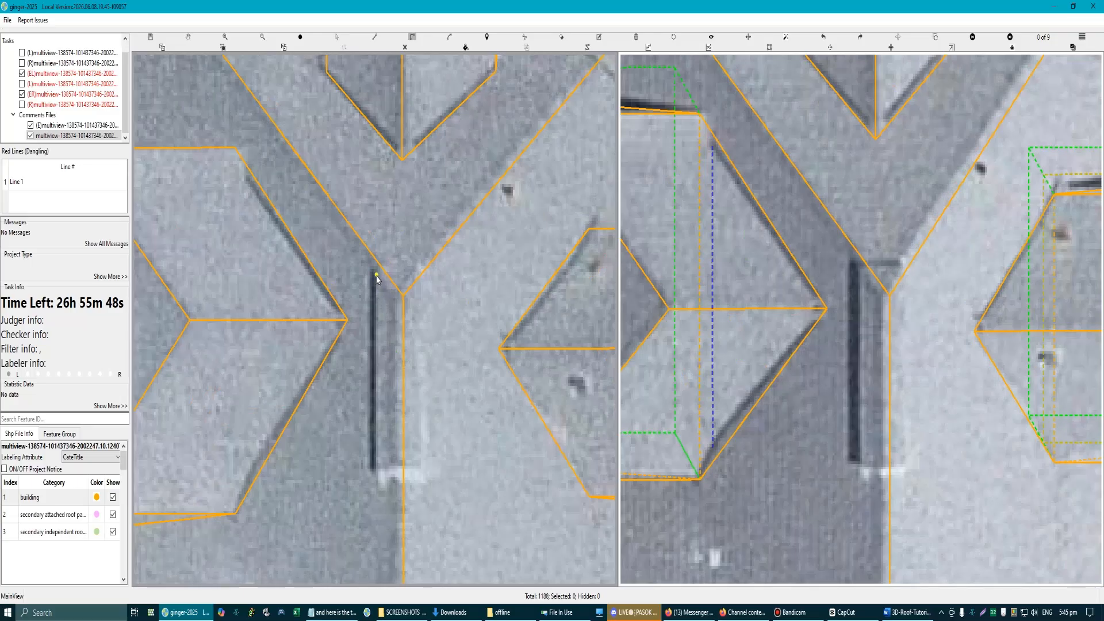
left_click(402, 348)
key("Escape")
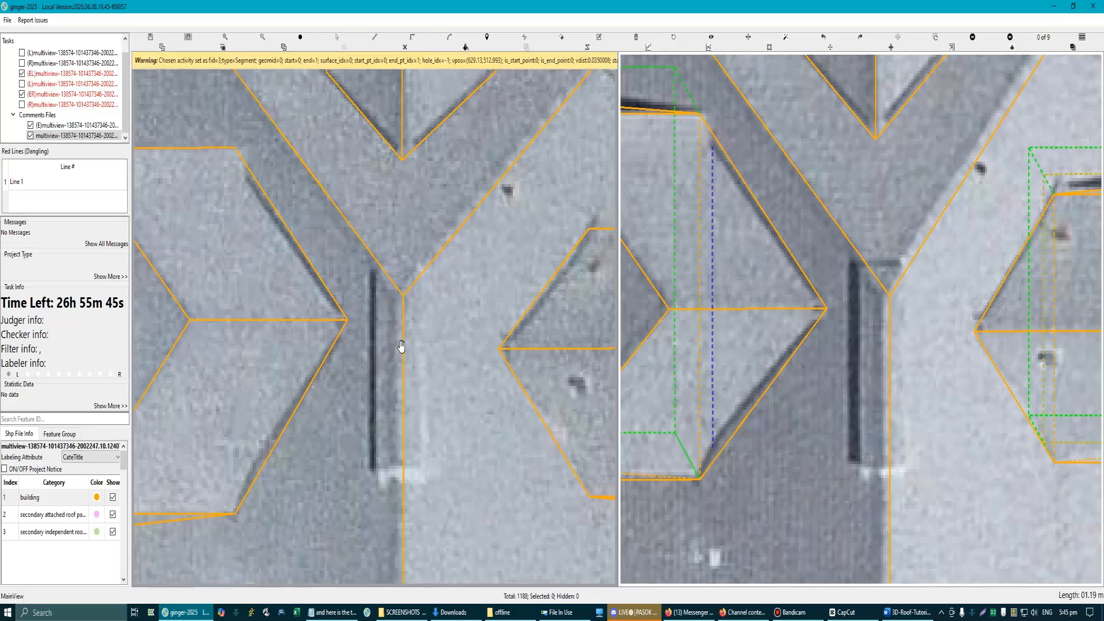
Step: Draw a rectangle about 3 m long over the narrow raised strip straddling the ridge just below the ridge junction
key("d")
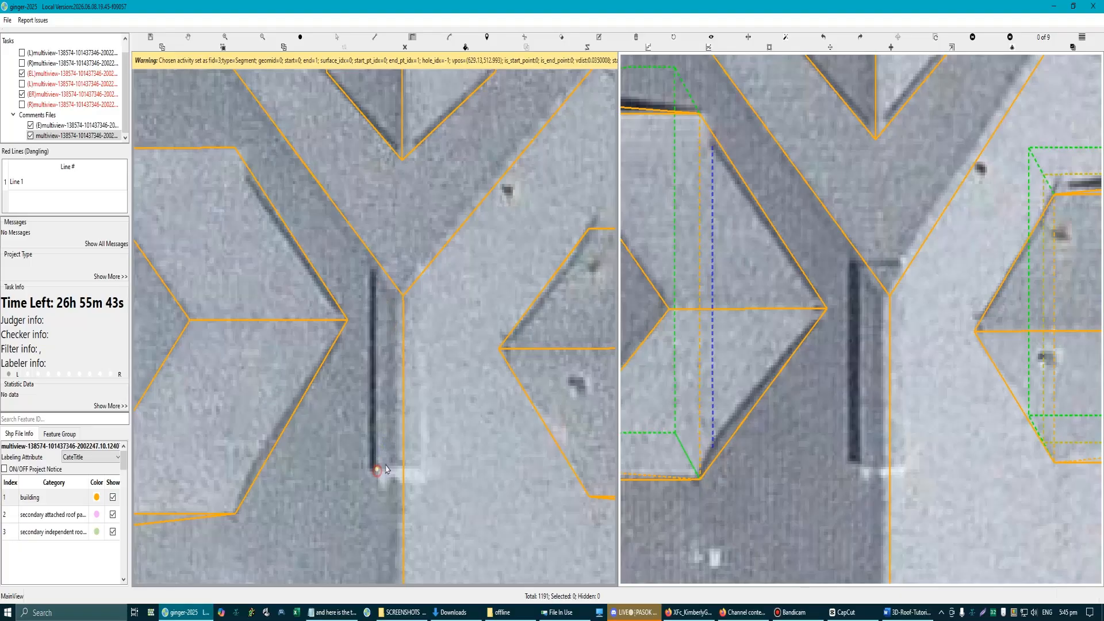
left_click(385, 469)
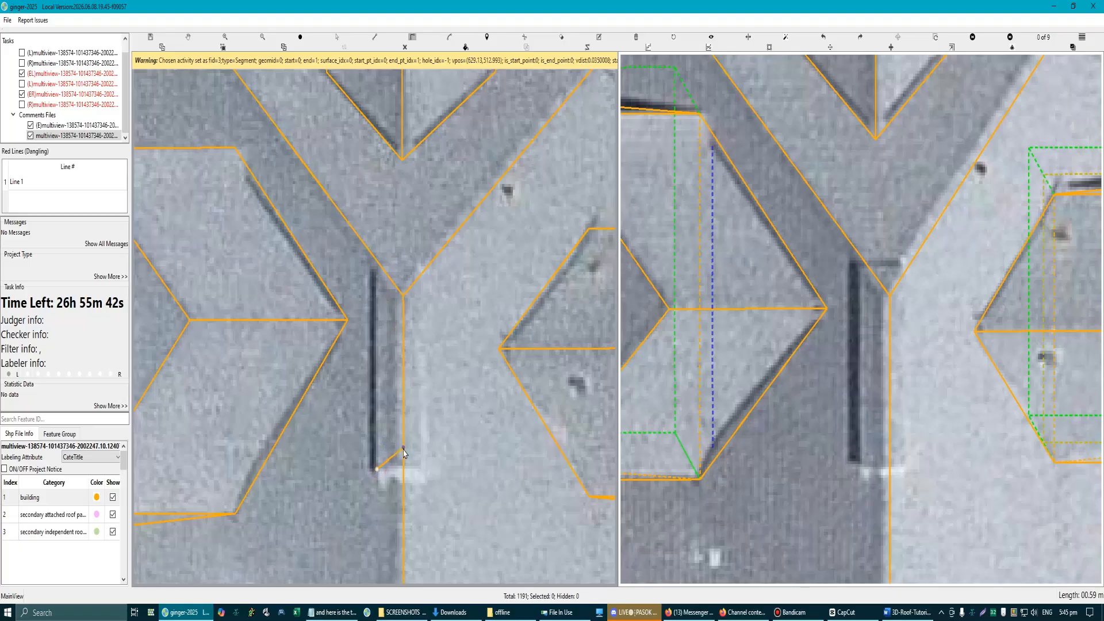
left_click(375, 268)
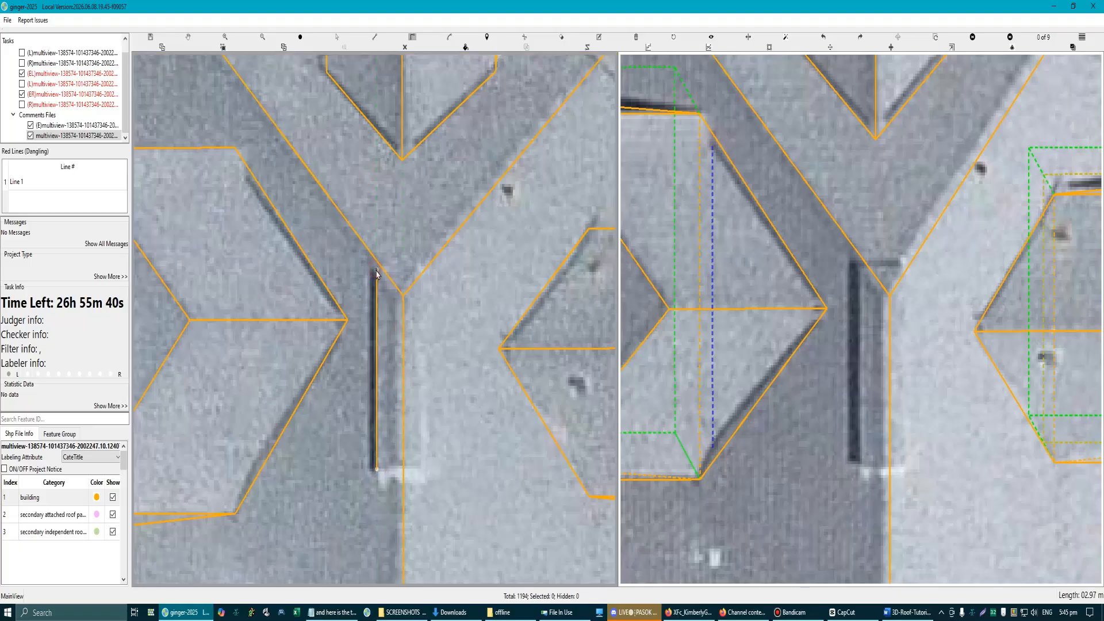
left_click(425, 318)
left_click(376, 468)
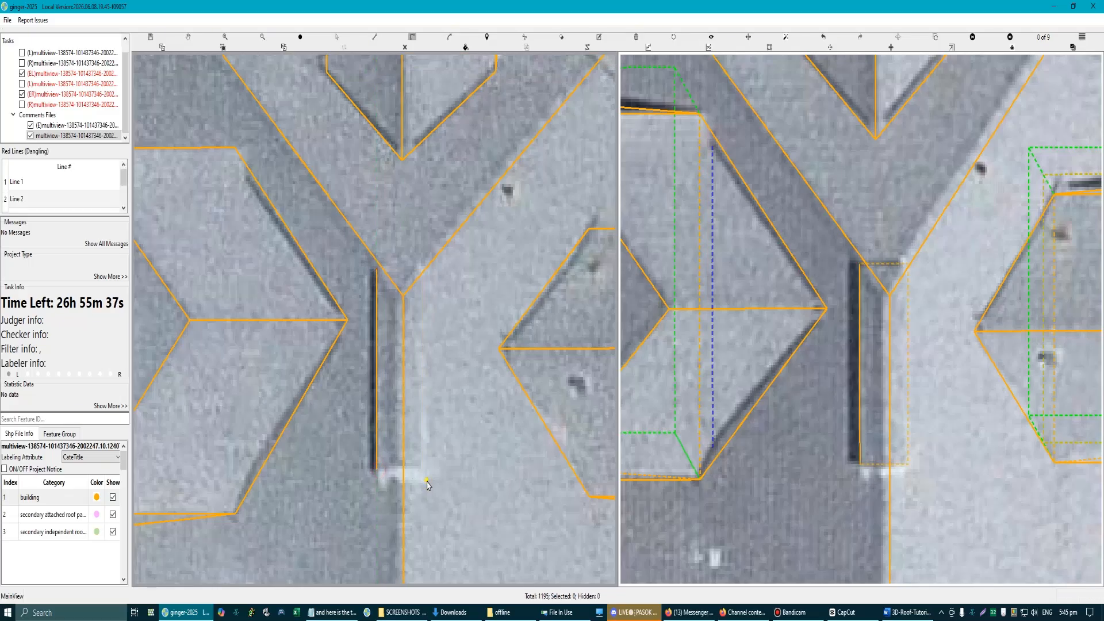
scroll(426, 484, "down", 2)
scroll(880, 339, "up", 3)
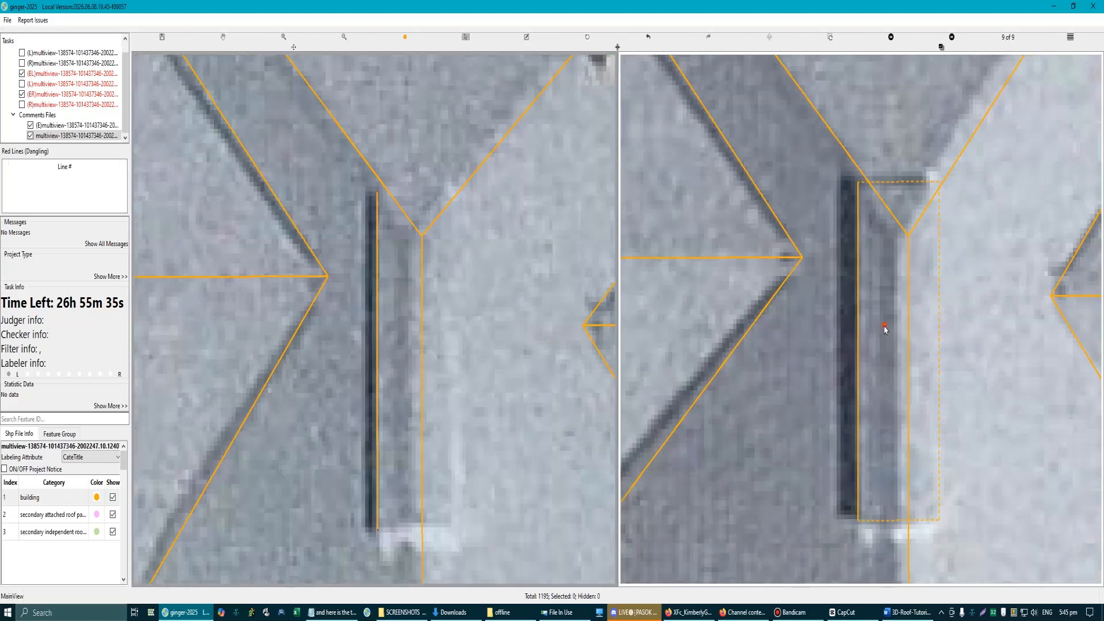
Step: Compare the strip rectangle with the raised strip in the second aerial image, selecting the main roof plane beneath it
scroll(862, 342, "down", 4)
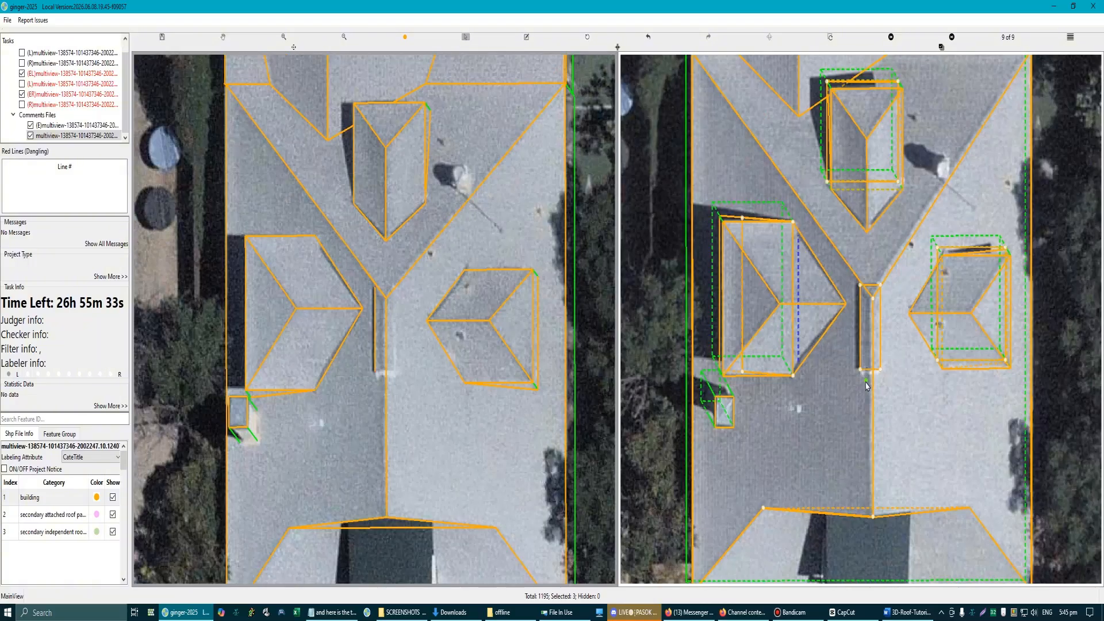
scroll(868, 339, "up", 3)
key("Escape")
key("s")
left_click(868, 311)
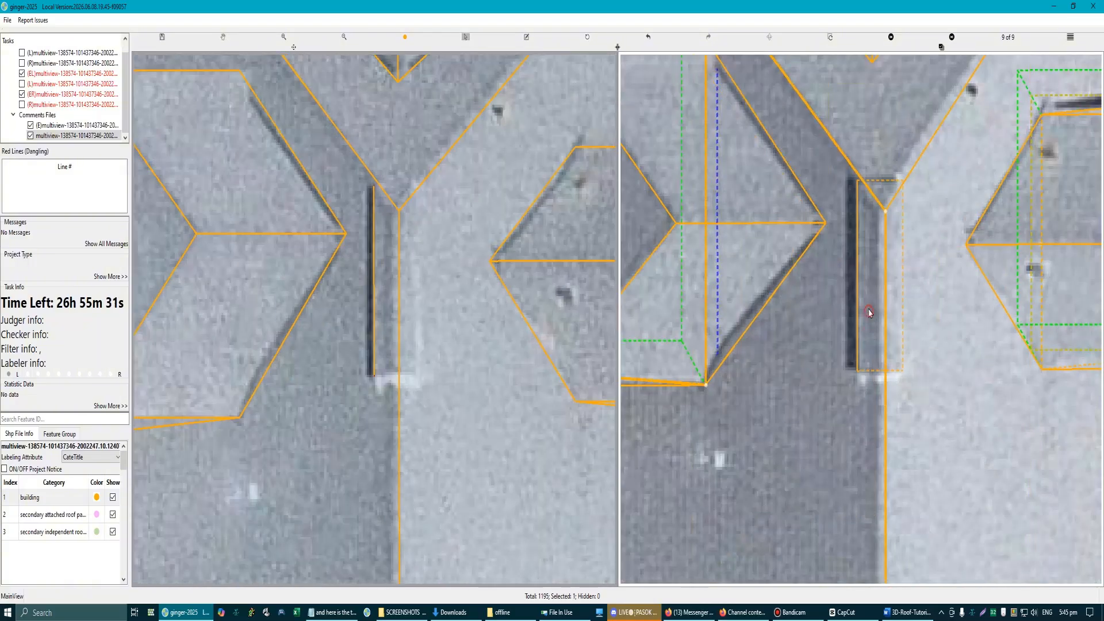
key("Escape")
scroll(908, 346, "down", 4)
scroll(882, 291, "up", 5)
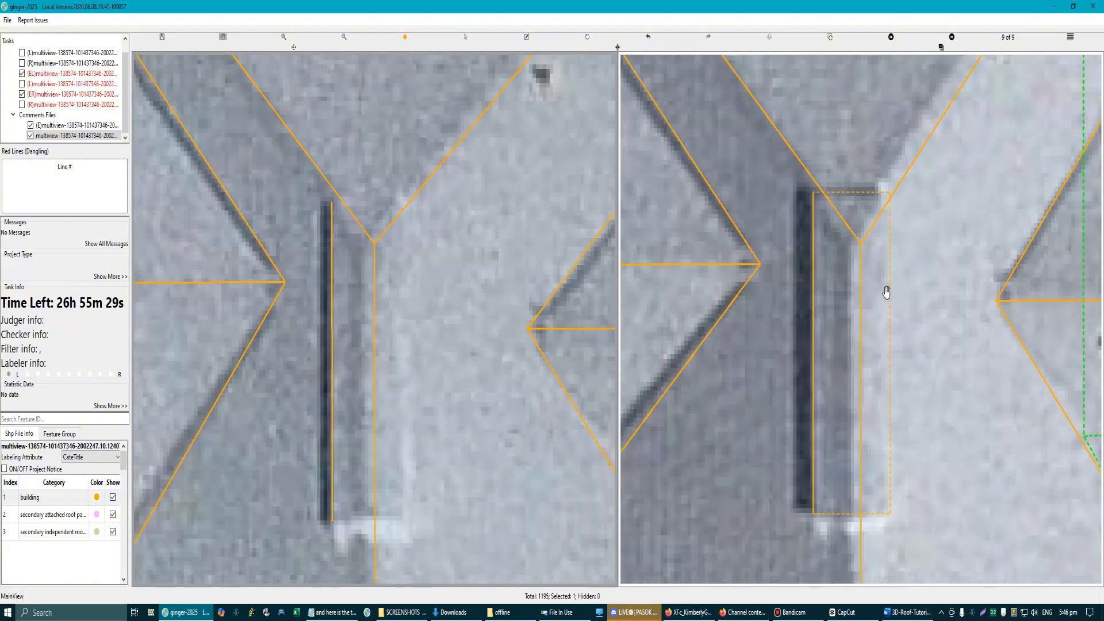
Step: Try to fit the strip rectangle to the raised strip's edges in the second aerial image
key("s")
scroll(899, 259, "down", 2)
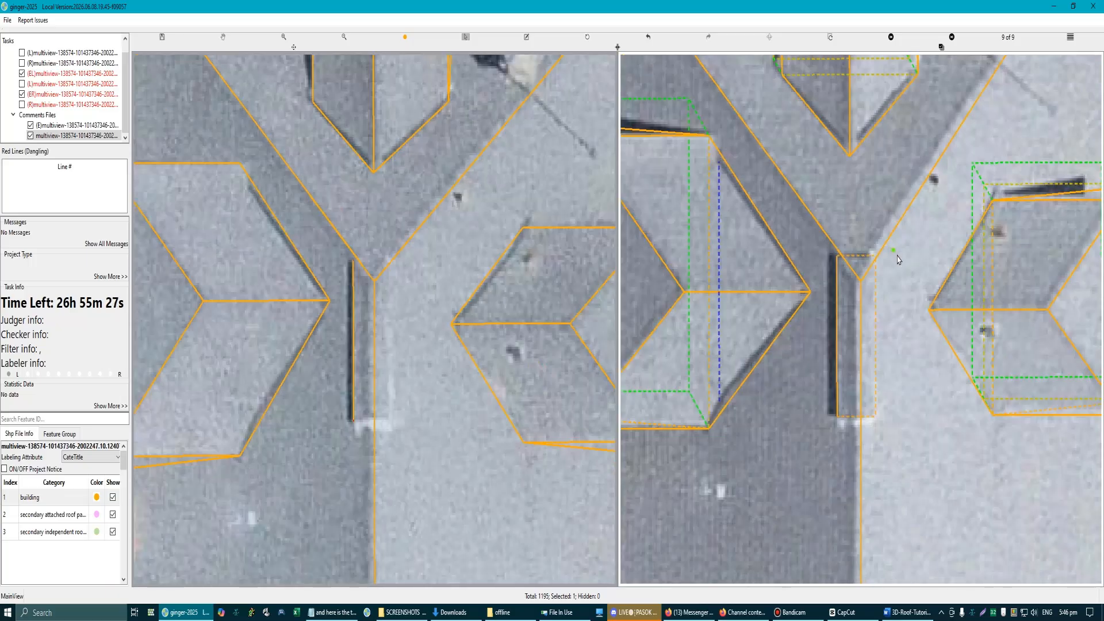
scroll(866, 266, "up", 3)
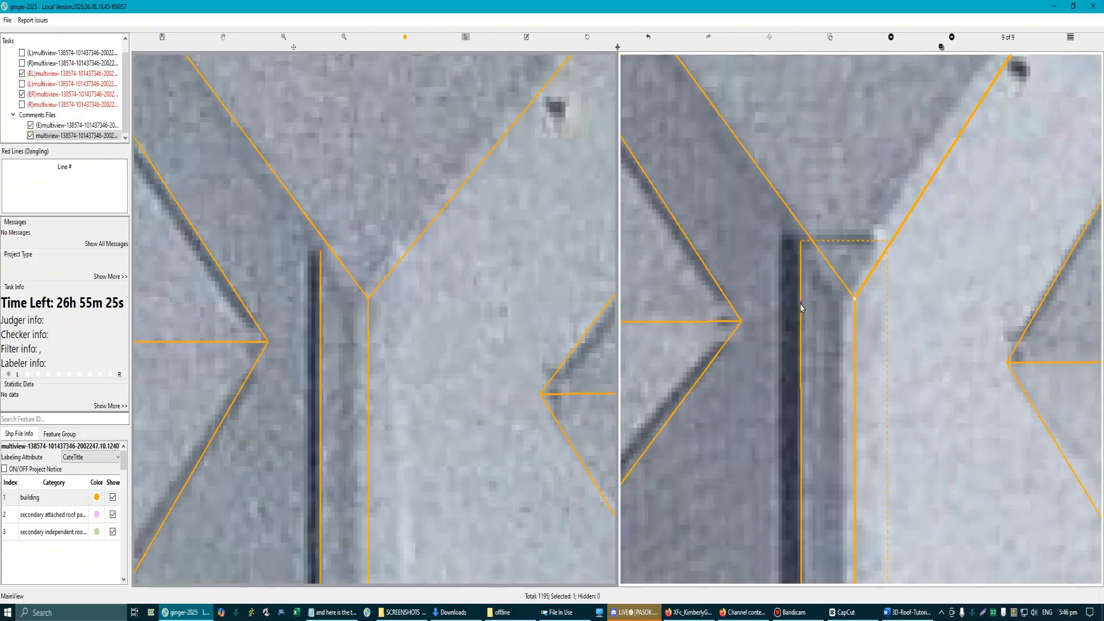
scroll(846, 387, "down", 3)
scroll(823, 421, "up", 5)
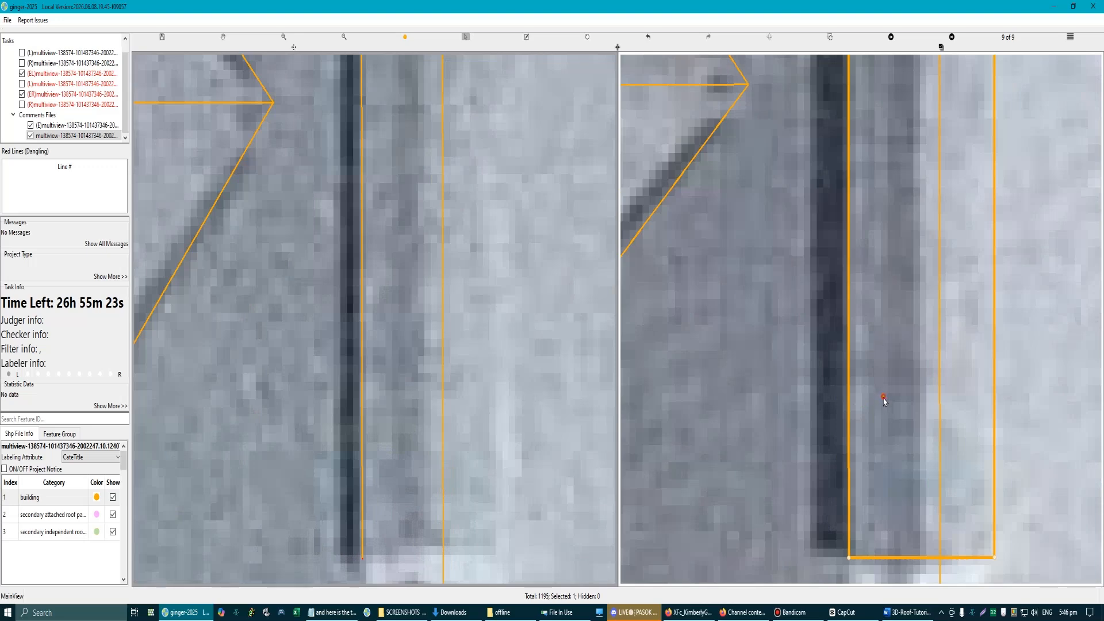
left_click_drag(884, 398, 1002, 437)
scroll(881, 361, "down", 4)
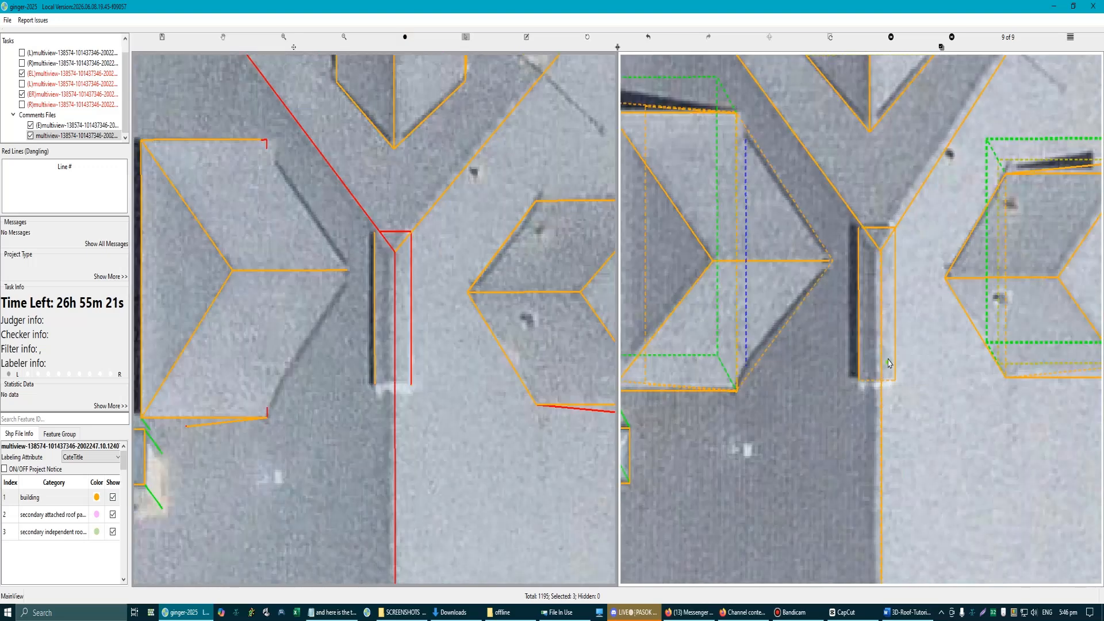
scroll(860, 353, "down", 4)
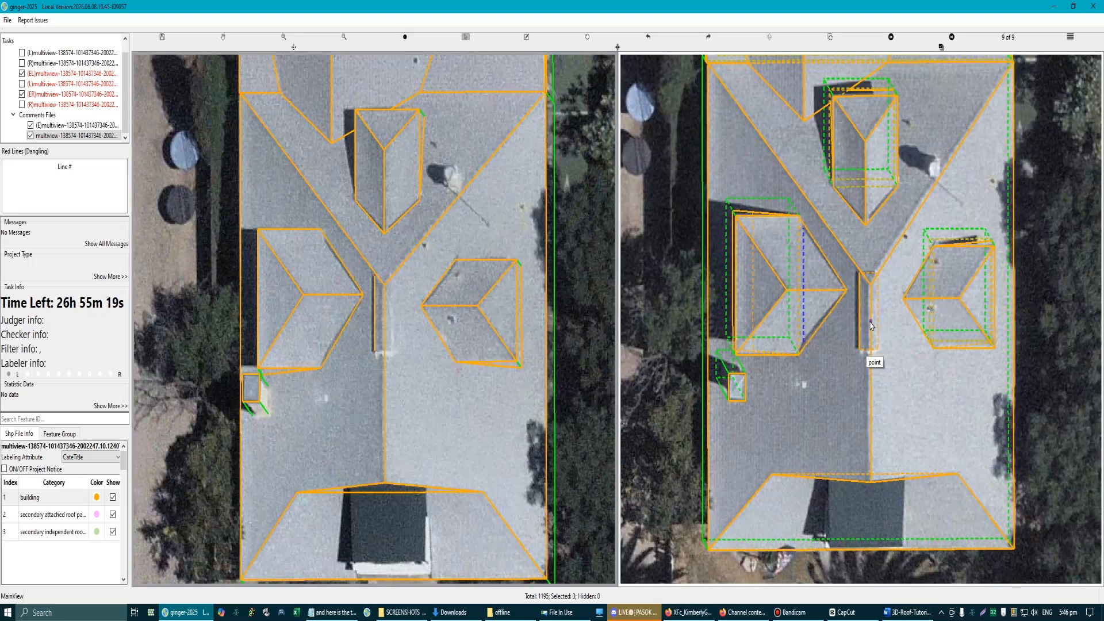
Step: Check the strip rectangle and the main roof planes on both sides of the ridge in the two aerial images
scroll(863, 335, "up", 4)
left_click(862, 328)
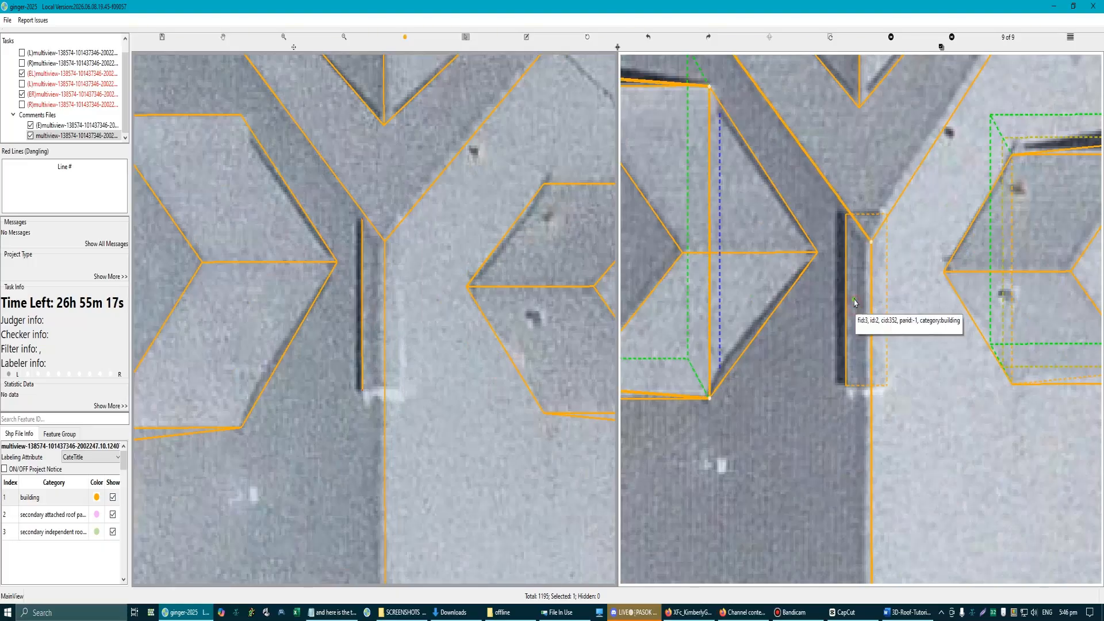
scroll(850, 340, "down", 3)
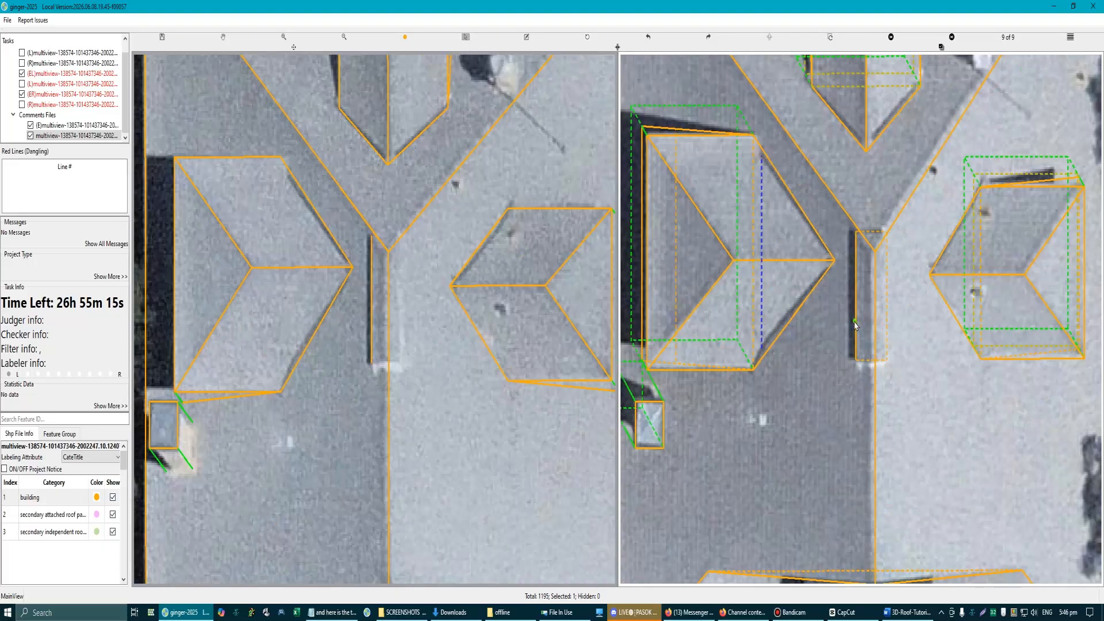
scroll(850, 340, "down", 2)
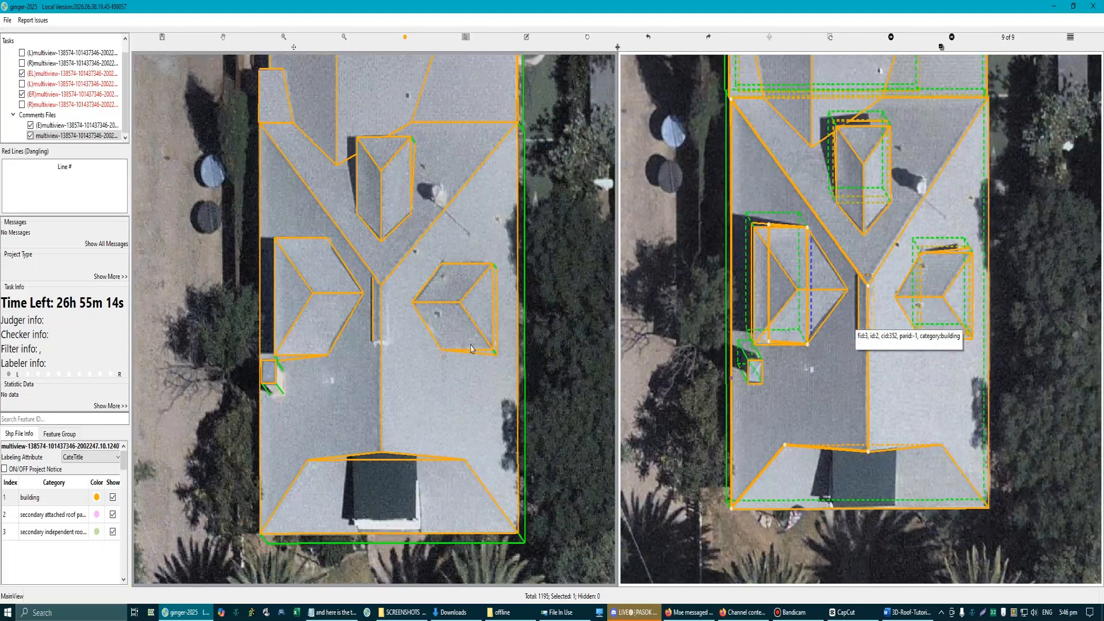
left_click(417, 400)
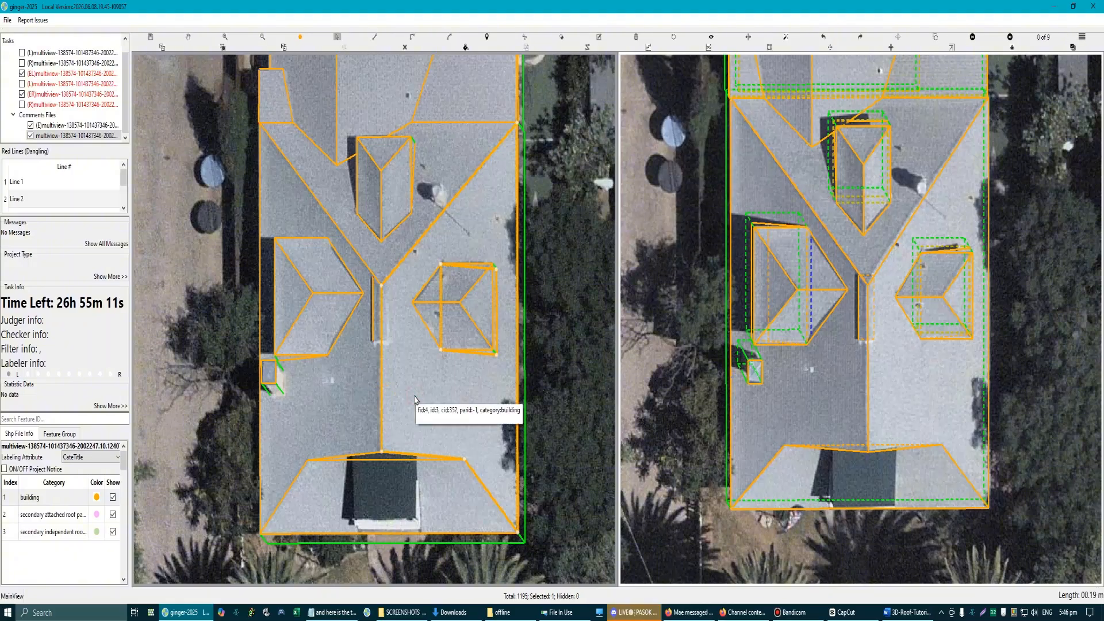
Step: Hide the two main roof planes beside the ridge and shift the strip rectangle slightly to fit the raised strip in the second aerial image
key("h")
left_click(358, 375)
key("h")
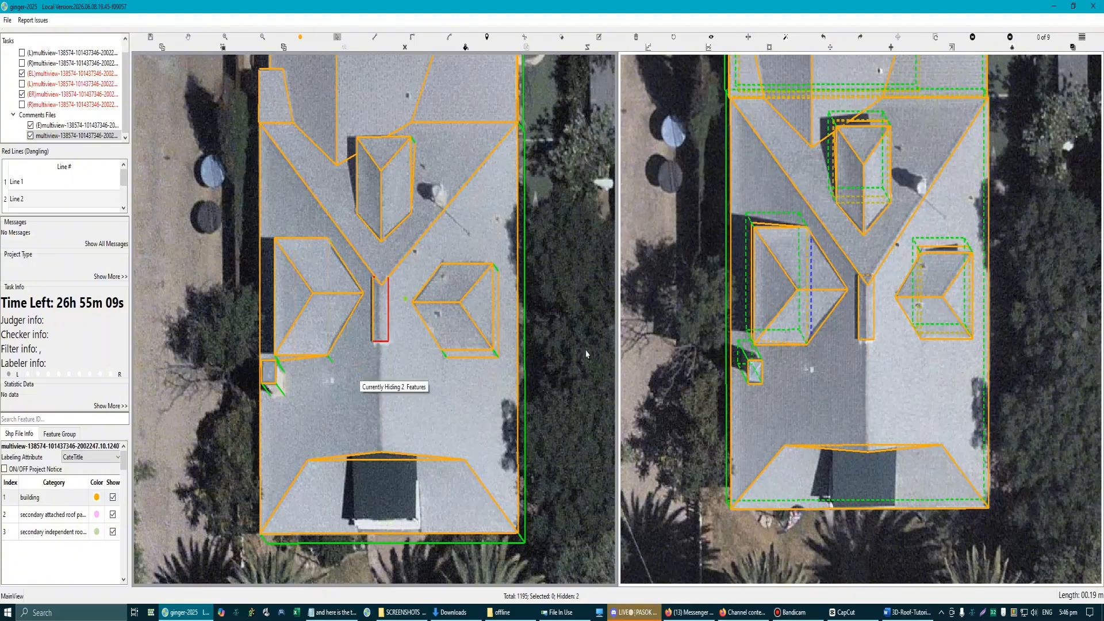
scroll(867, 319, "up", 4)
left_click(878, 305)
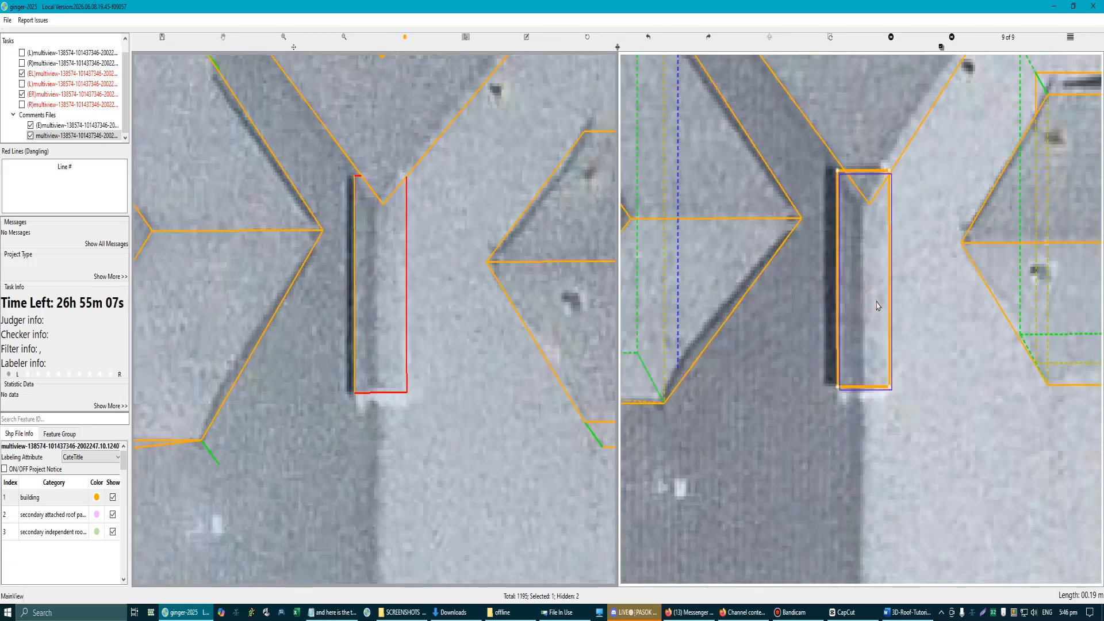
left_click_drag(876, 302, 878, 306)
scroll(407, 331, "down", 1)
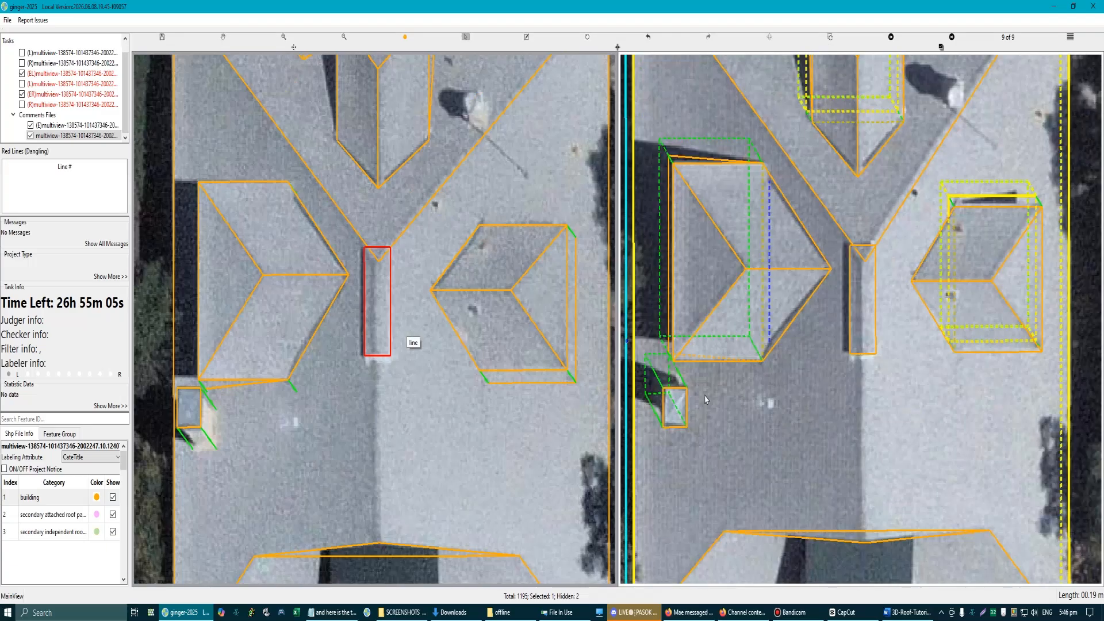
scroll(873, 336, "up", 2)
scroll(358, 338, "up", 2)
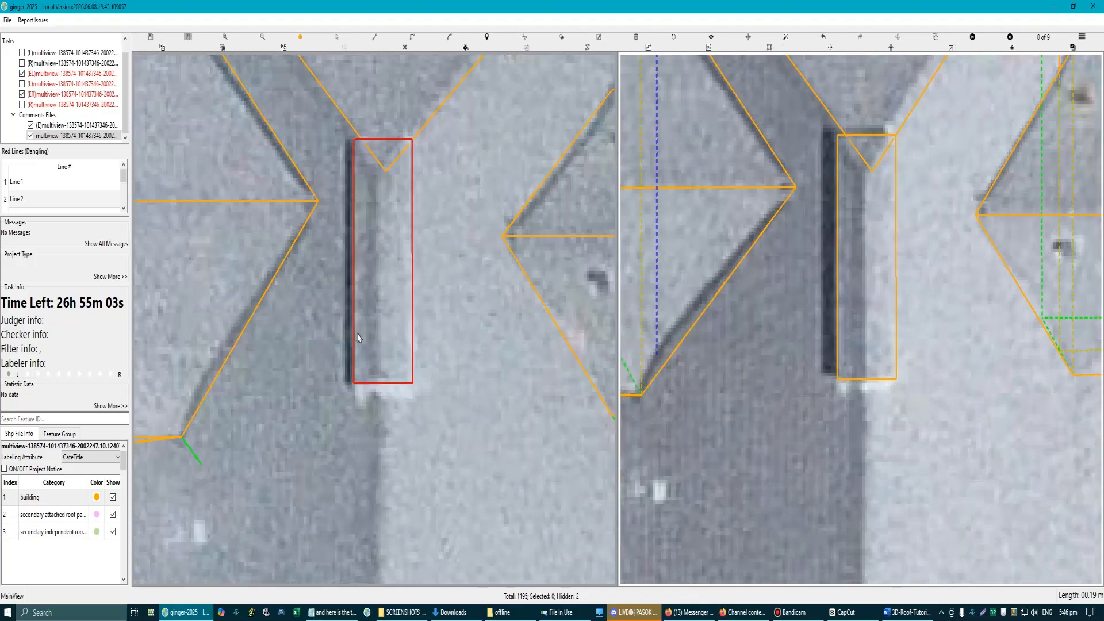
Step: Generate the side walls of the strip rectangle and show the hidden main roof planes again
scroll(359, 338, "down", 4)
left_click(378, 314)
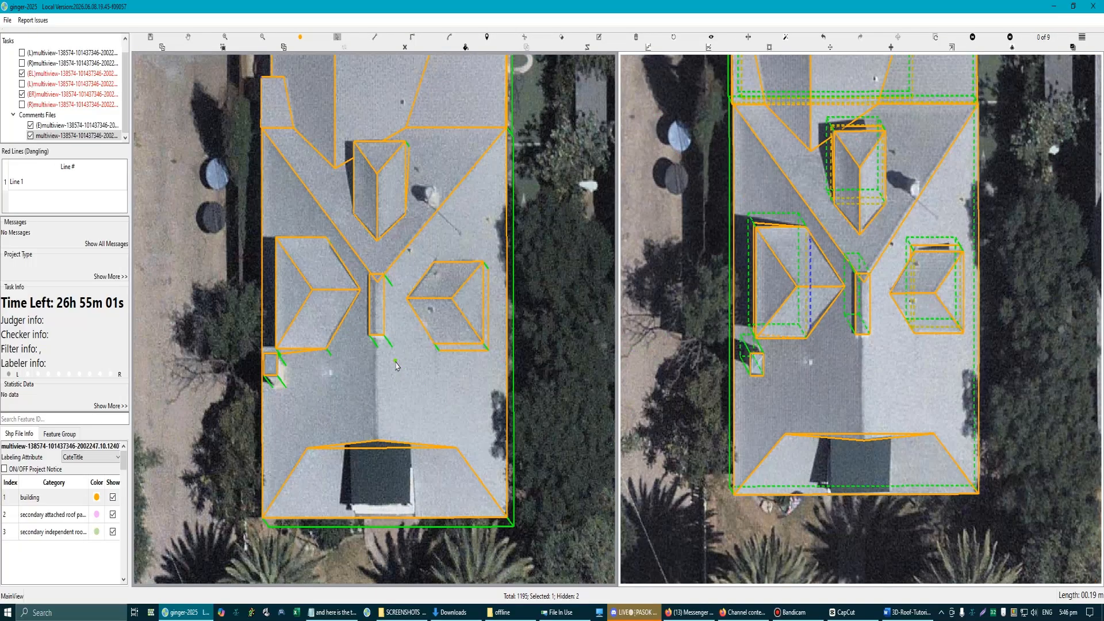
scroll(396, 365, "down", 2)
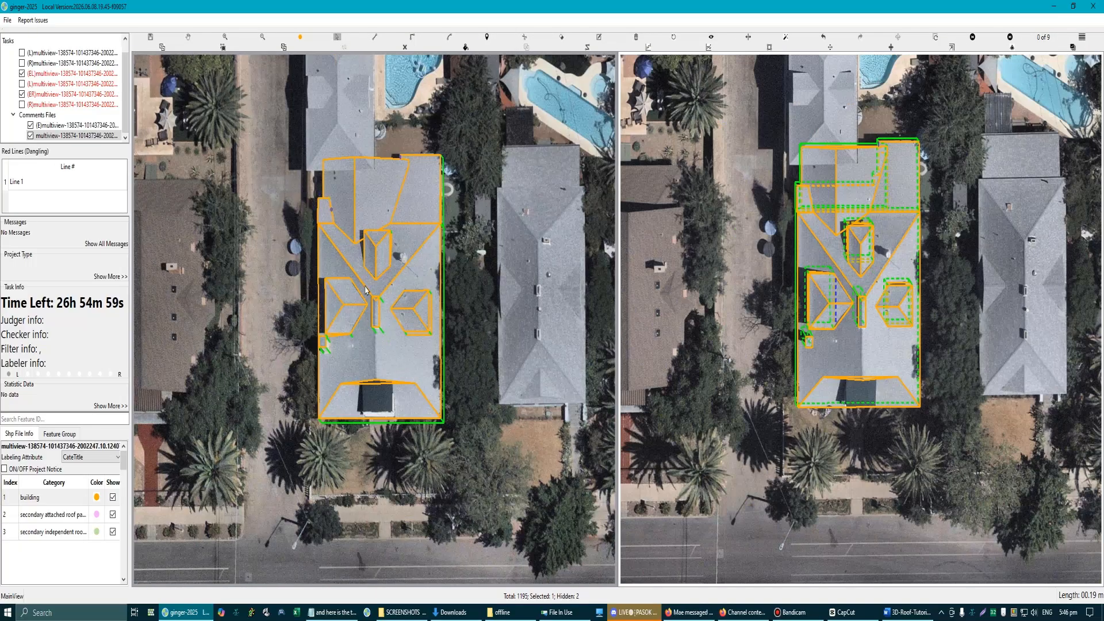
key("h")
Step: Select the whole building and inspect its roof and walls in the 3D view, including the lower right hip
left_click_drag(295, 108, 475, 475)
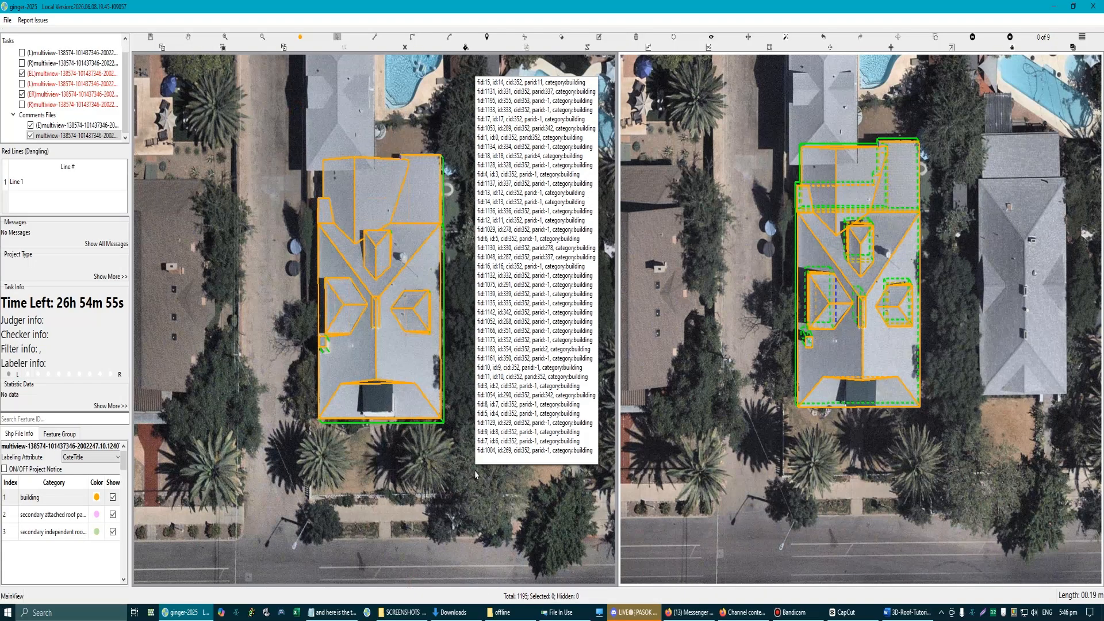
left_click(475, 475)
scroll(460, 459, "up", 5)
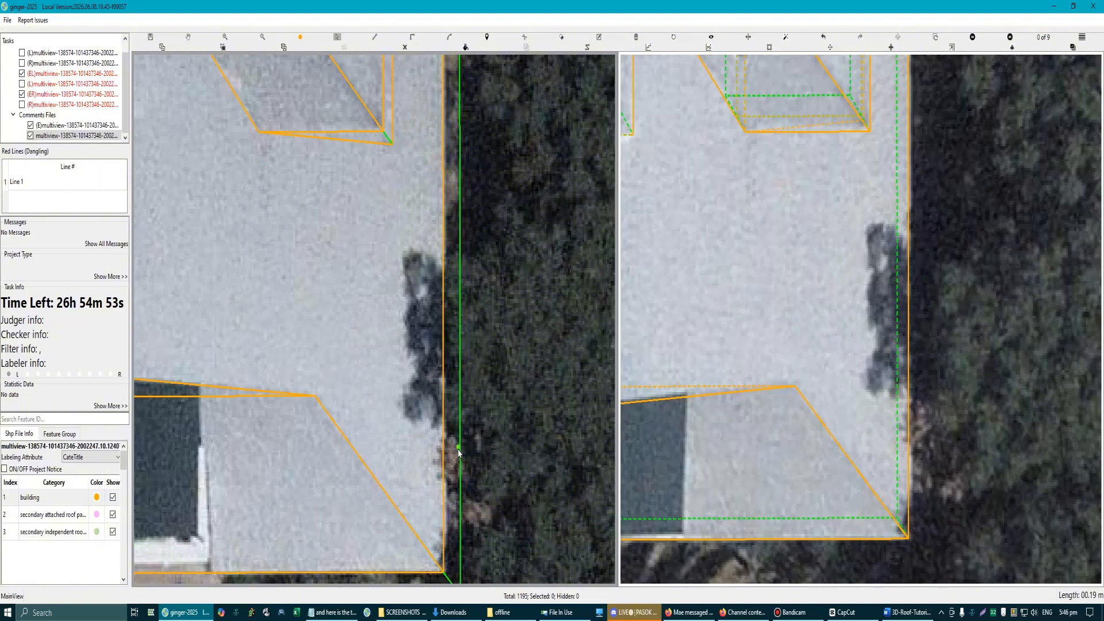
scroll(400, 432, "down", 3)
left_click(401, 431)
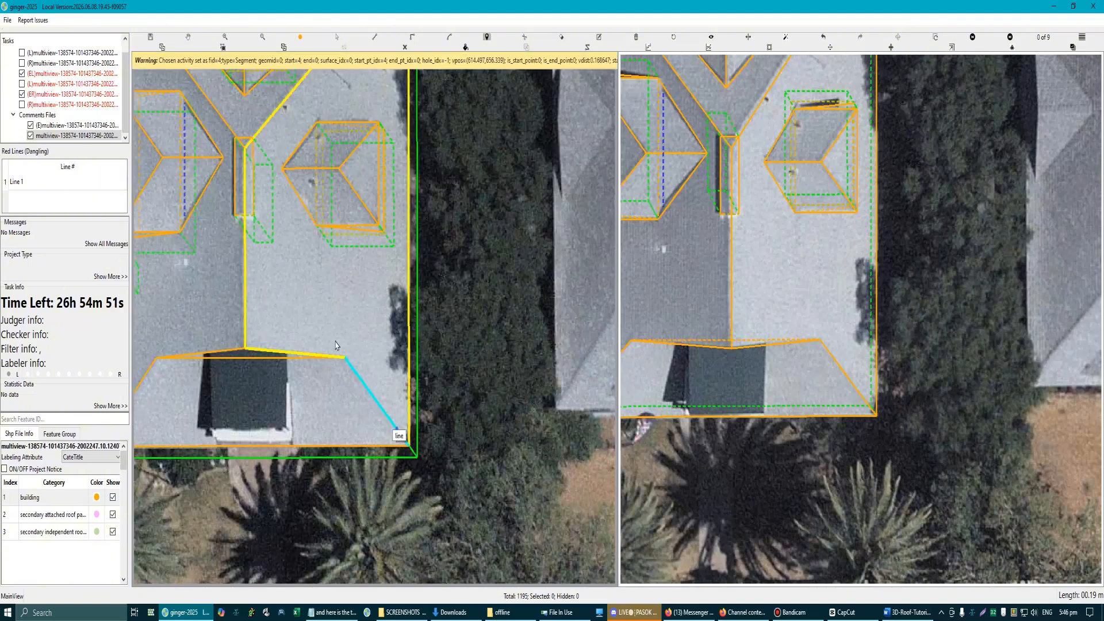
scroll(345, 329, "down", 2)
scroll(281, 271, "up", 1)
left_click_drag(275, 313, 274, 271)
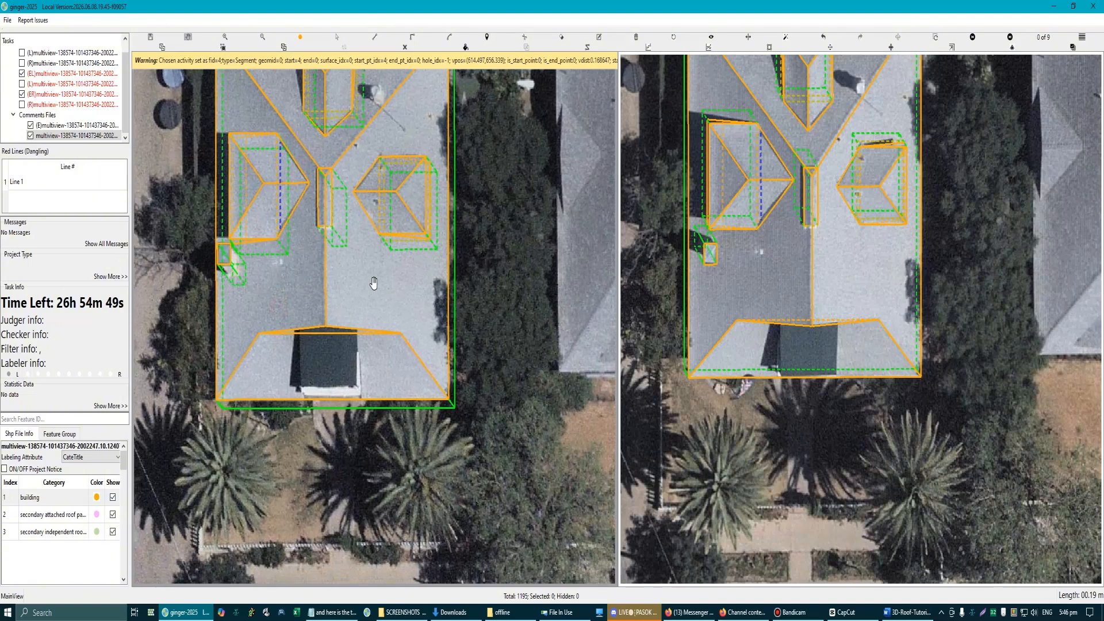
left_click_drag(375, 281, 380, 248)
key("Escape")
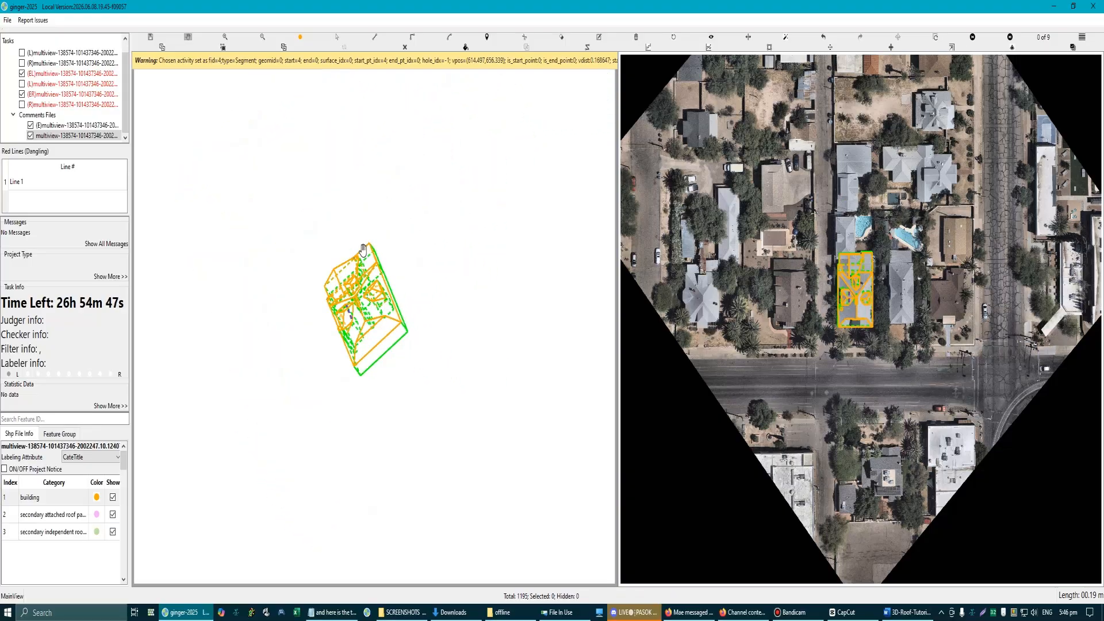
Step: Compare the strip rectangle and its walls with the raised strip and ridge in both aerial images, with and without the outlines shown
scroll(372, 295, "up", 3)
scroll(372, 294, "up", 6)
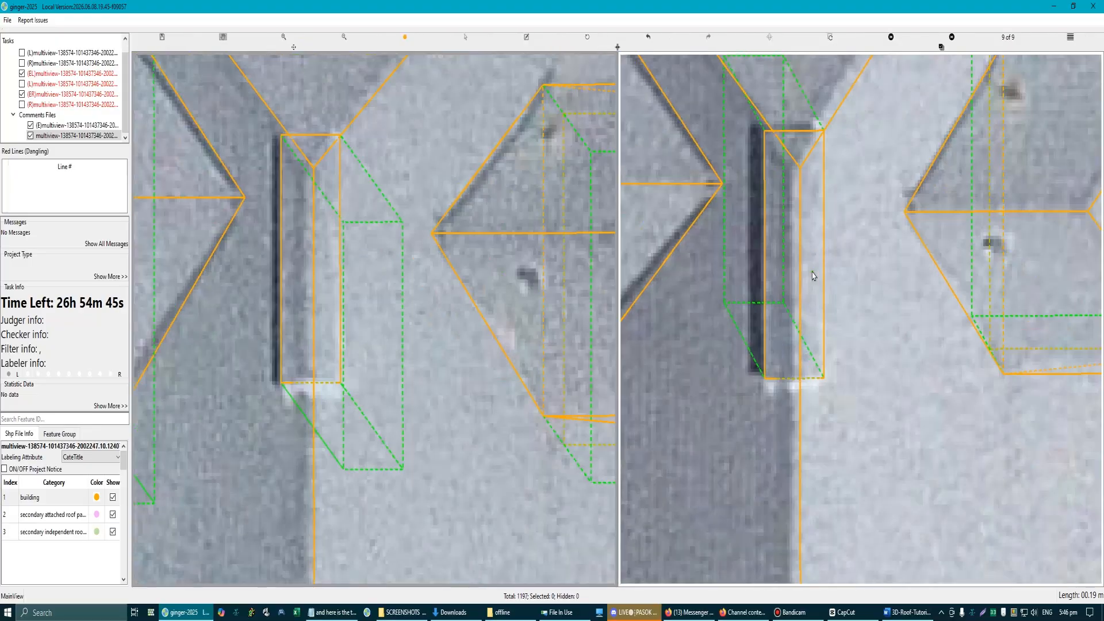
scroll(828, 342, "down", 4)
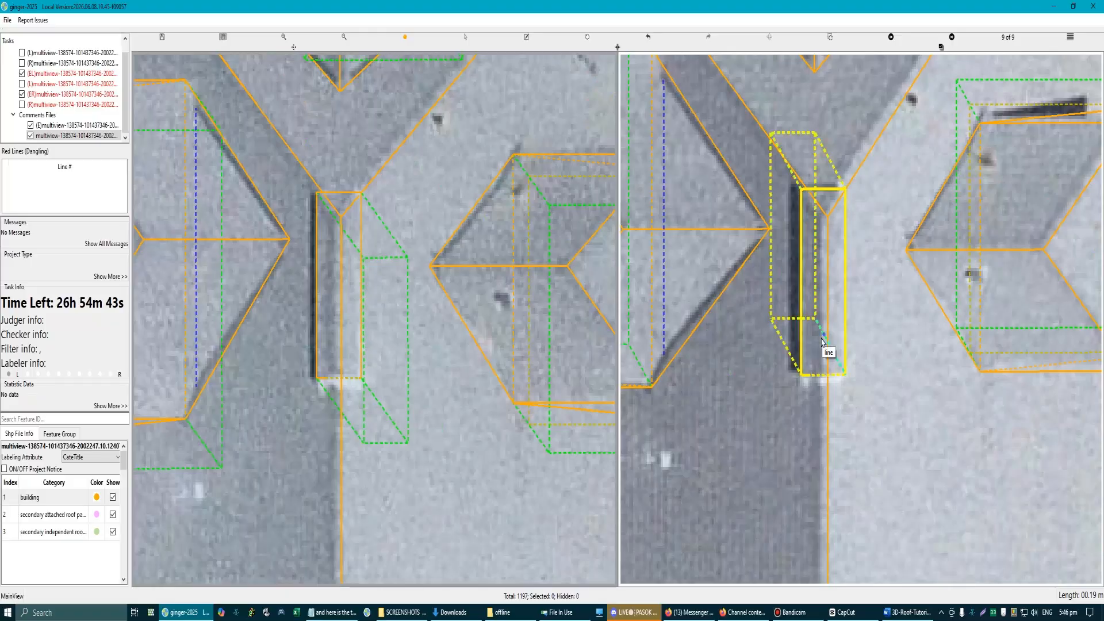
key("h")
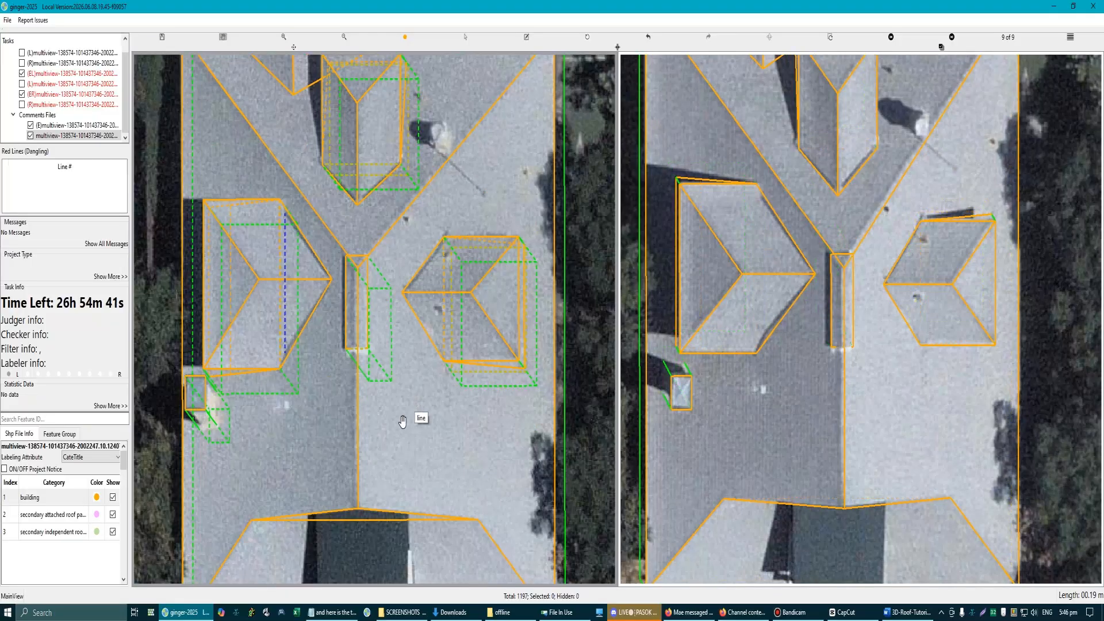
scroll(352, 313, "up", 5)
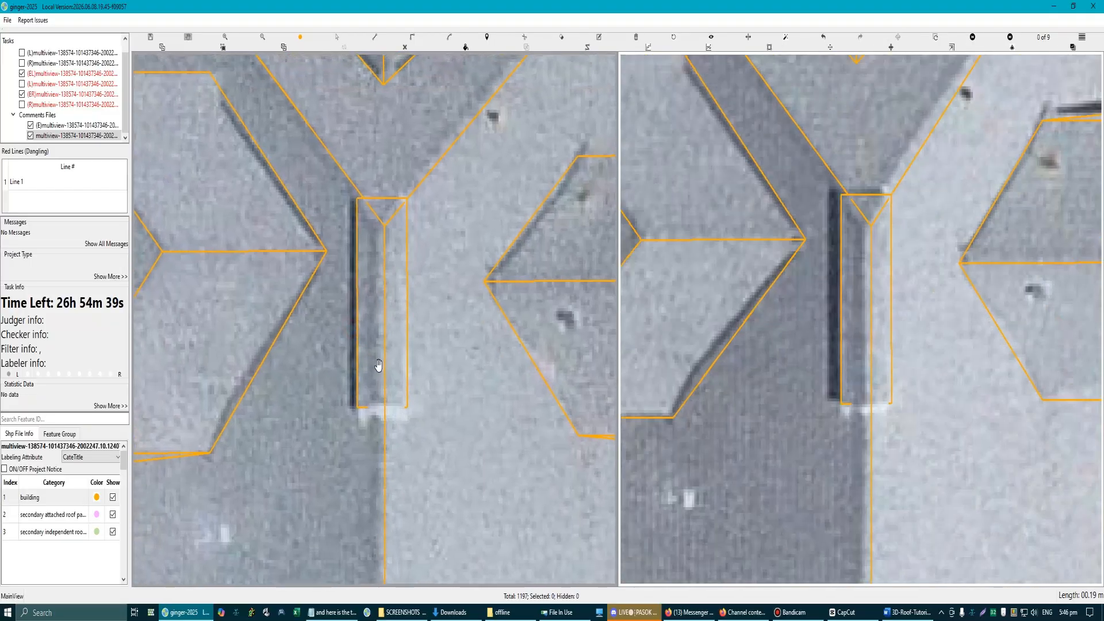
scroll(377, 362, "down", 3)
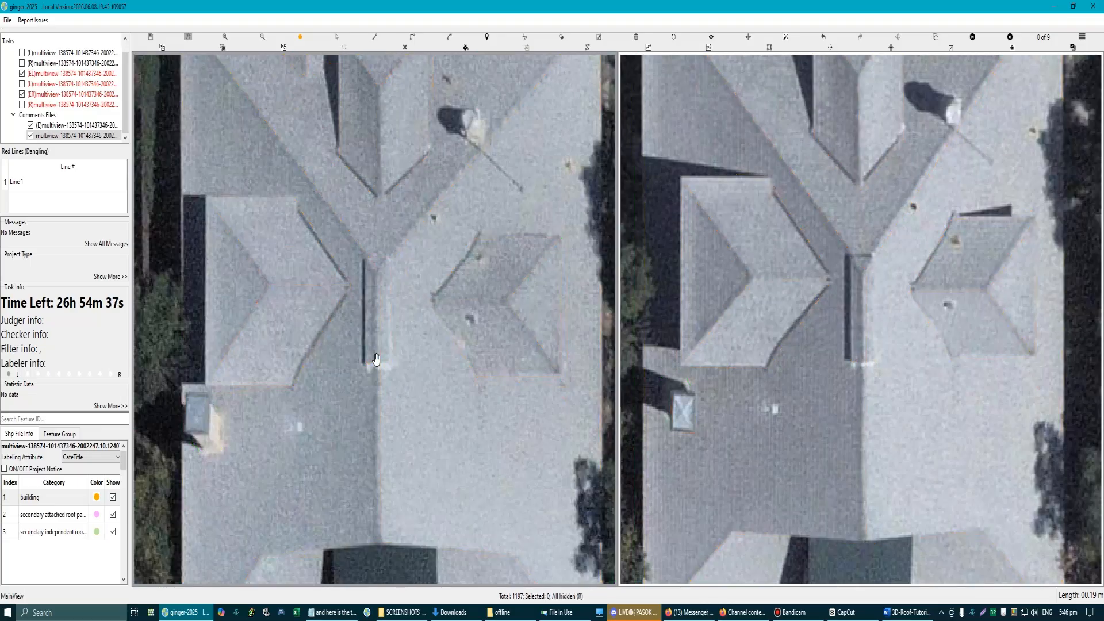
scroll(377, 285, "up", 3)
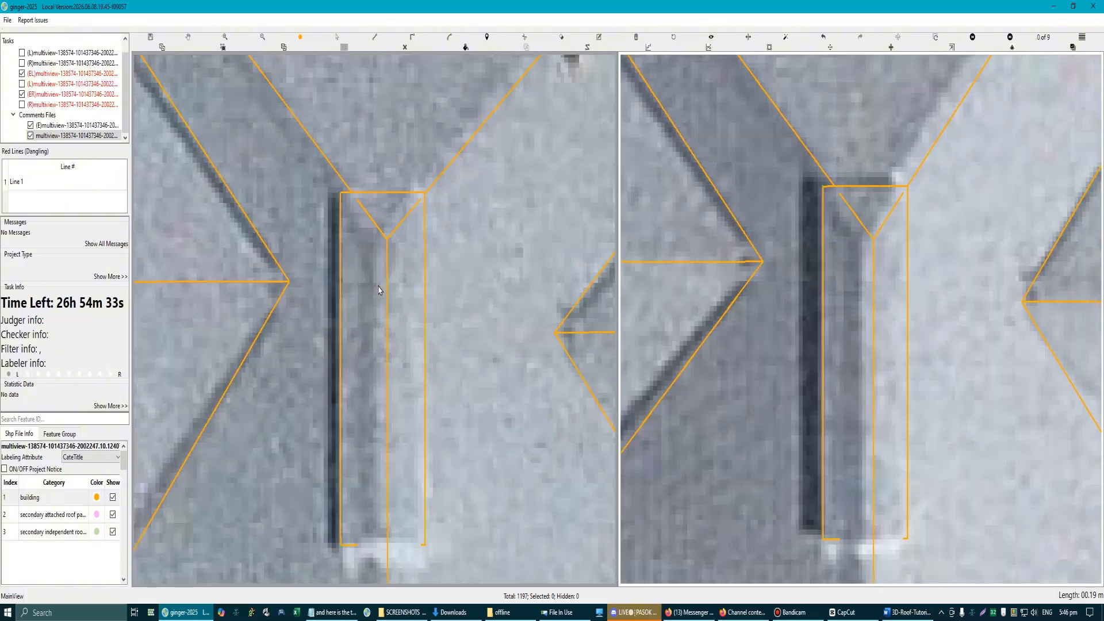
Step: Draw a line about 2.2 m long inside the strip rectangle, parallel to the main ridge along the strip's crest
scroll(378, 282, "up", 2)
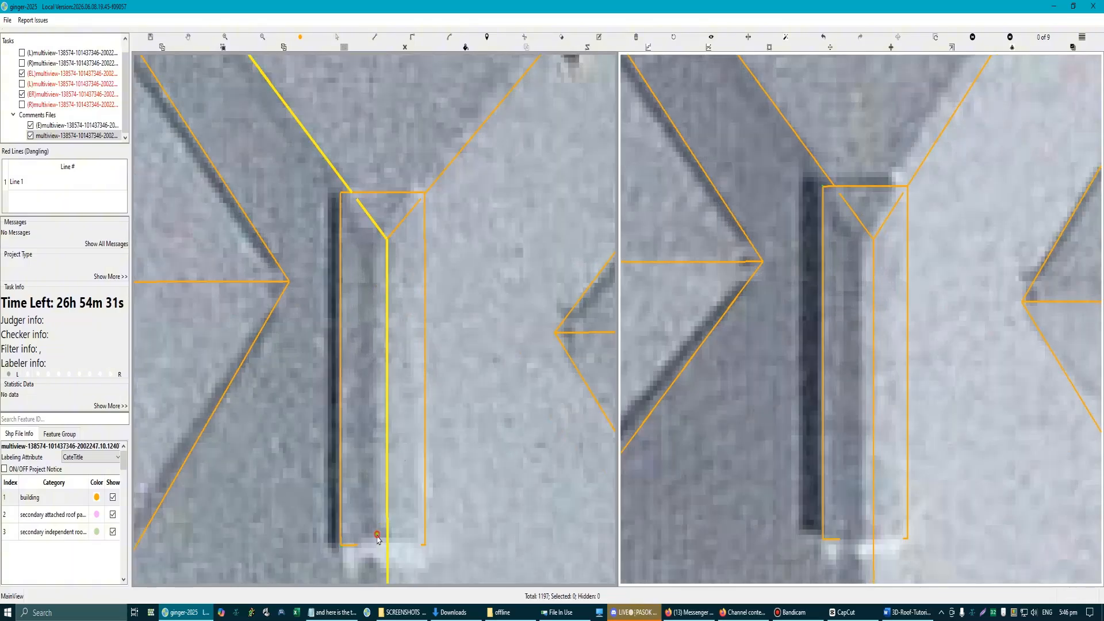
left_click(386, 524)
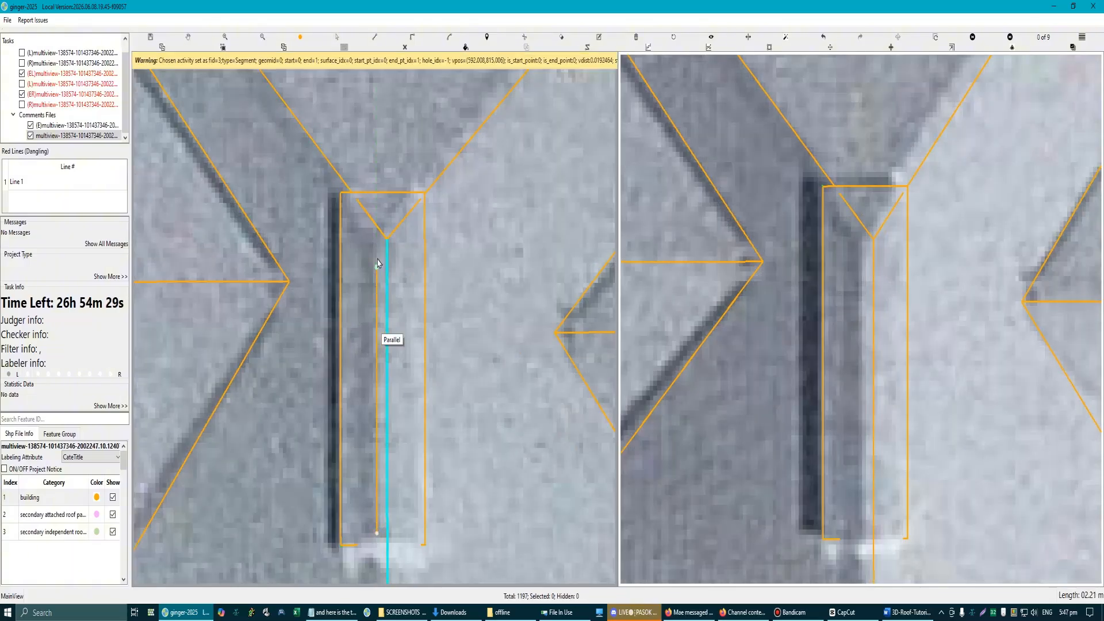
left_click(378, 247)
scroll(375, 319, "down", 2)
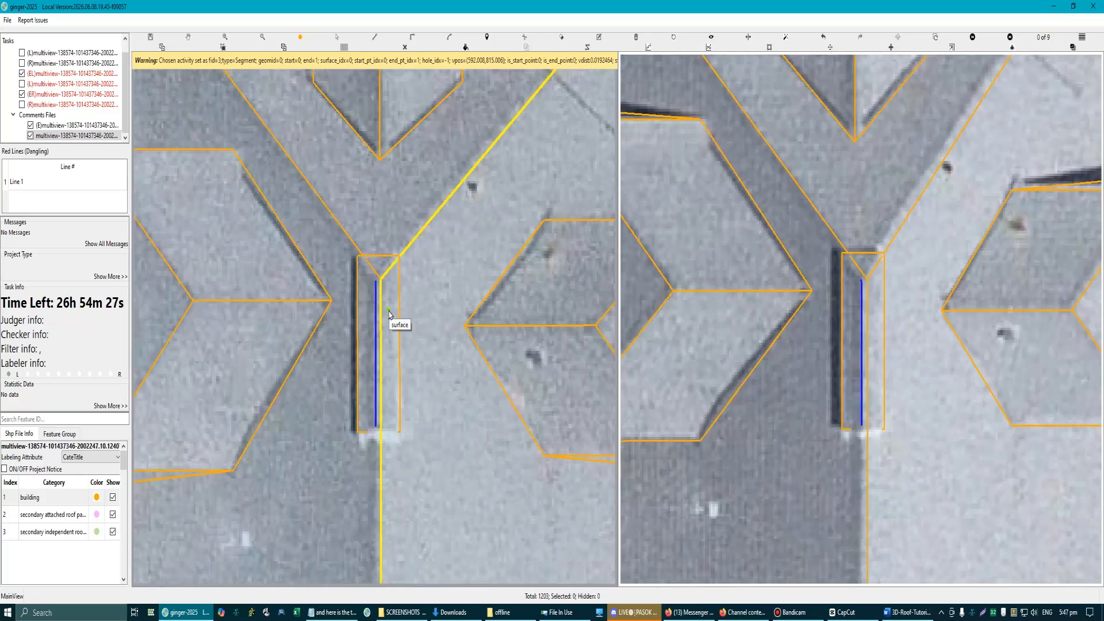
Step: Check the strip's crest line against the second aerial image and against the main ridge in the 3D view
scroll(431, 340, "up", 5)
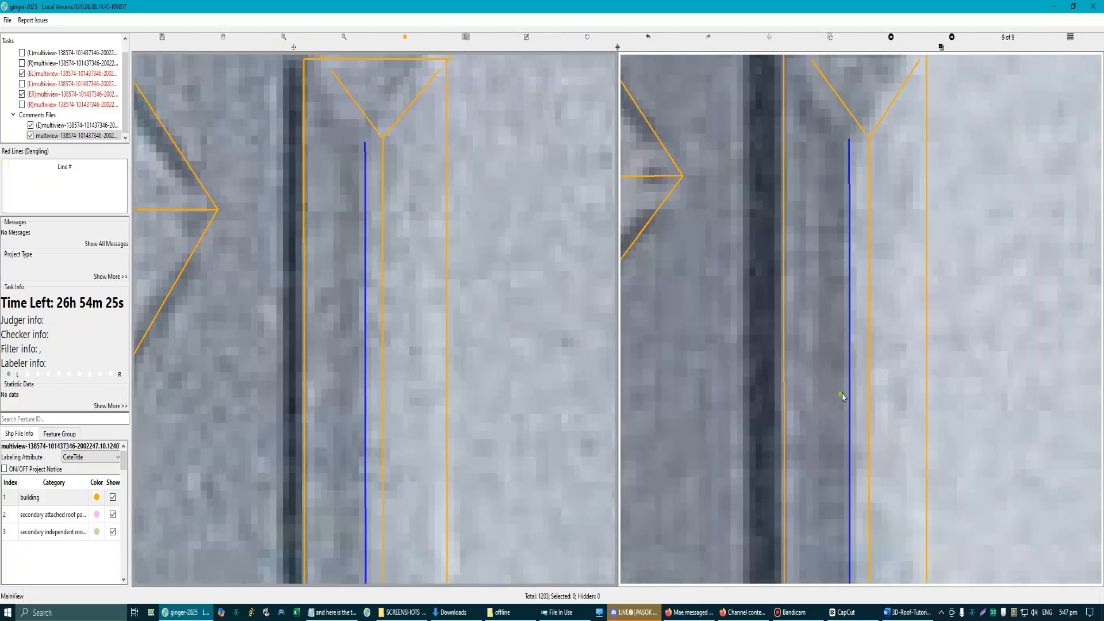
left_click(850, 384)
scroll(851, 402, "down", 5)
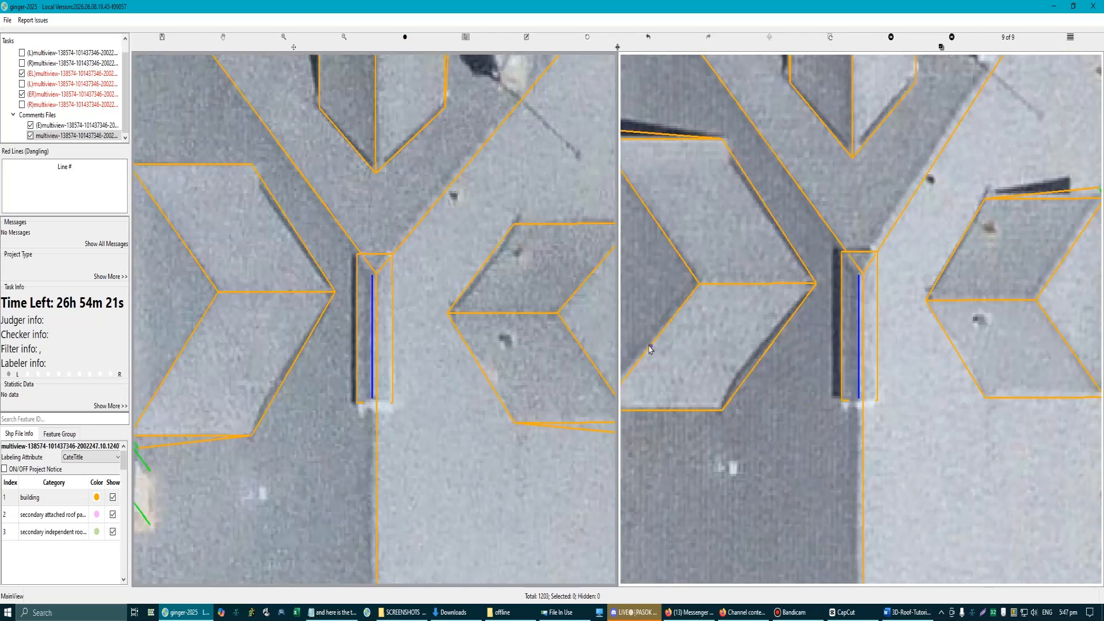
scroll(432, 338, "down", 3)
scroll(380, 328, "up", 3)
key("Escape")
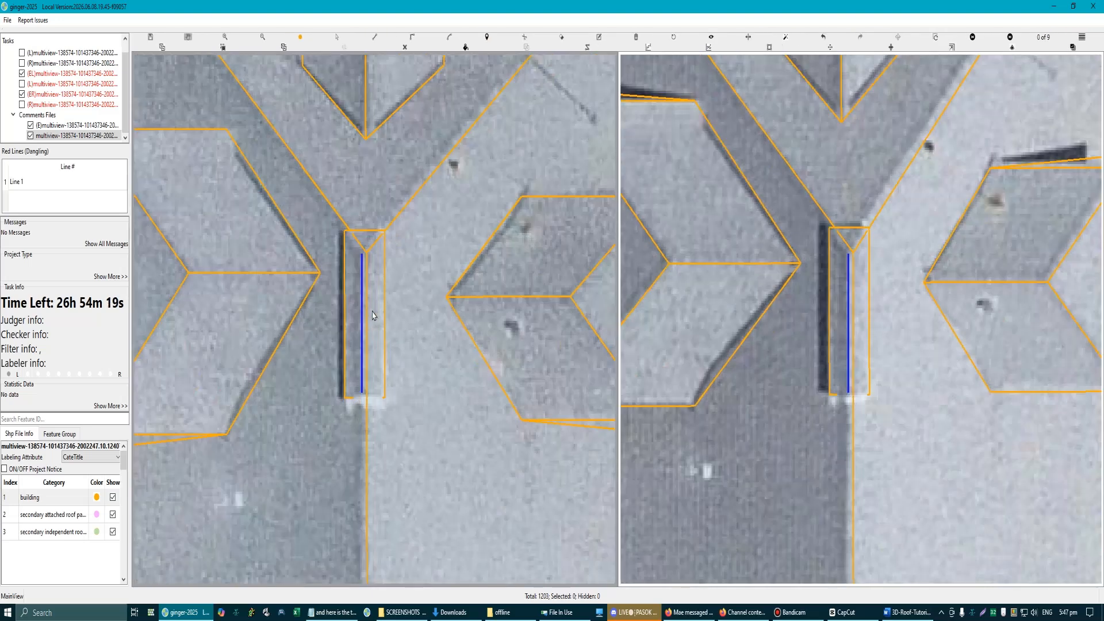
left_click_drag(350, 324, 354, 292)
left_click_drag(373, 322, 376, 269)
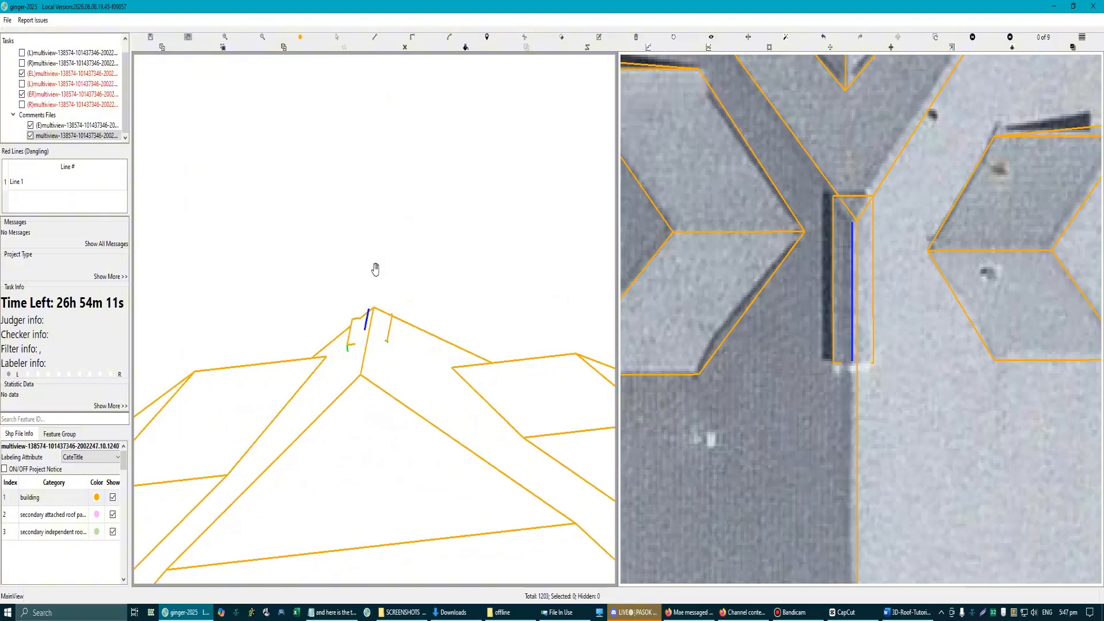
key("Escape")
scroll(428, 376, "down", 1)
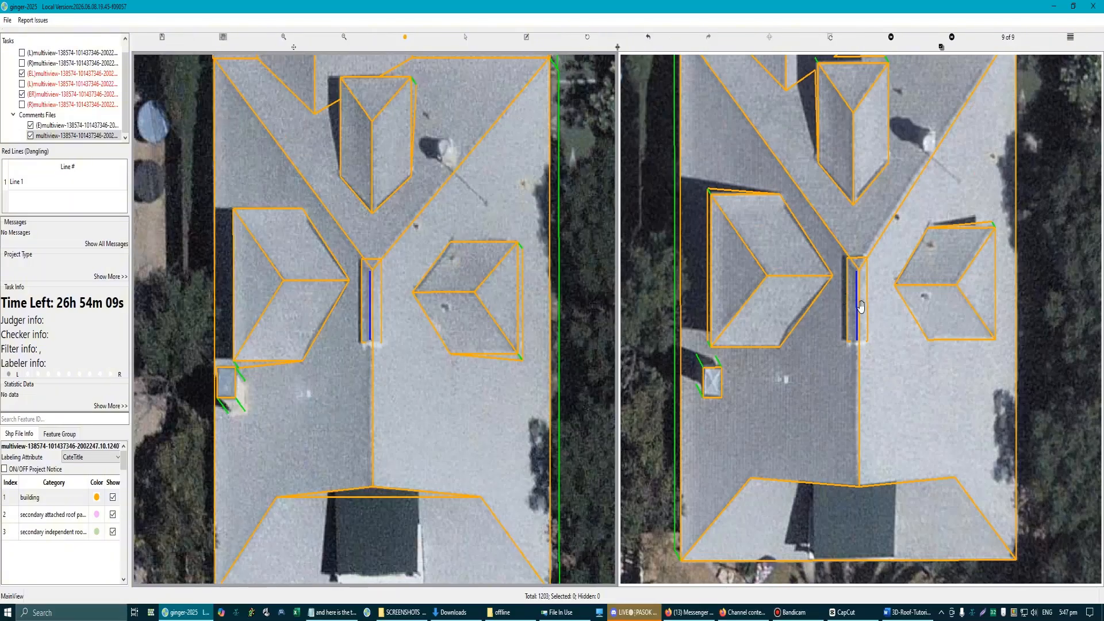
scroll(862, 311, "up", 3)
key("s")
left_click(863, 338)
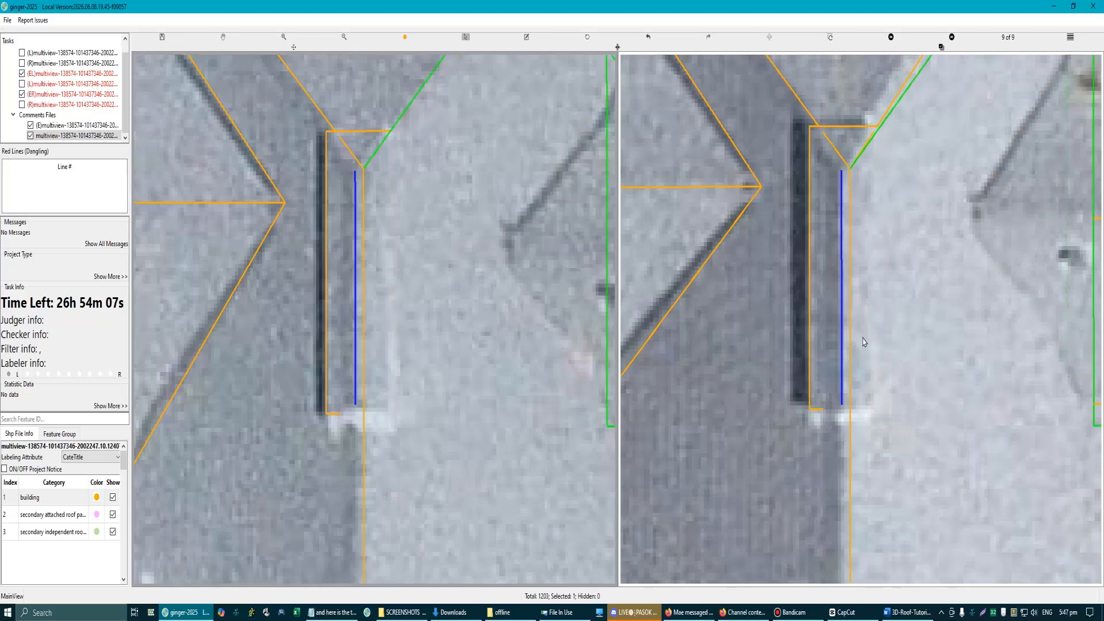
scroll(859, 362, "down", 2)
key("ctrl+z")
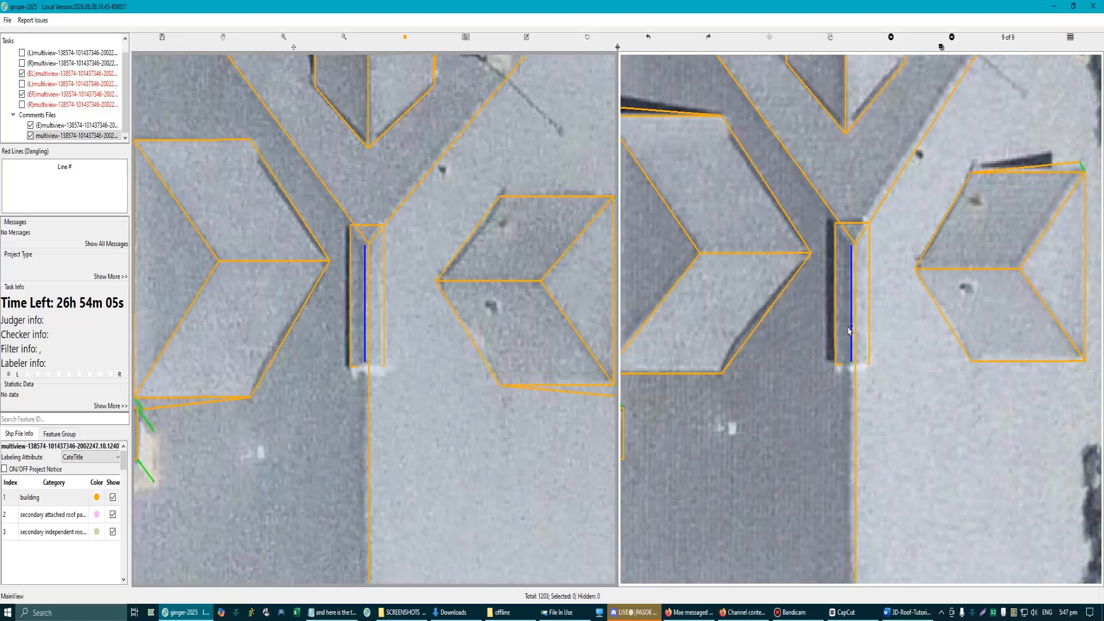
scroll(849, 326, "up", 1)
left_click(838, 311)
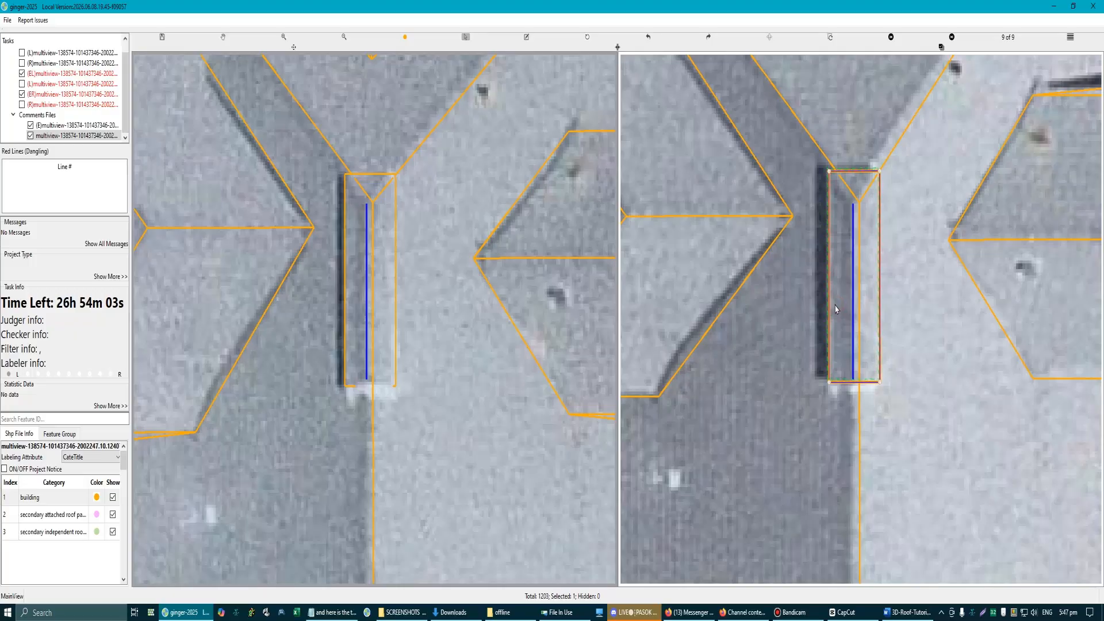
key("Delete")
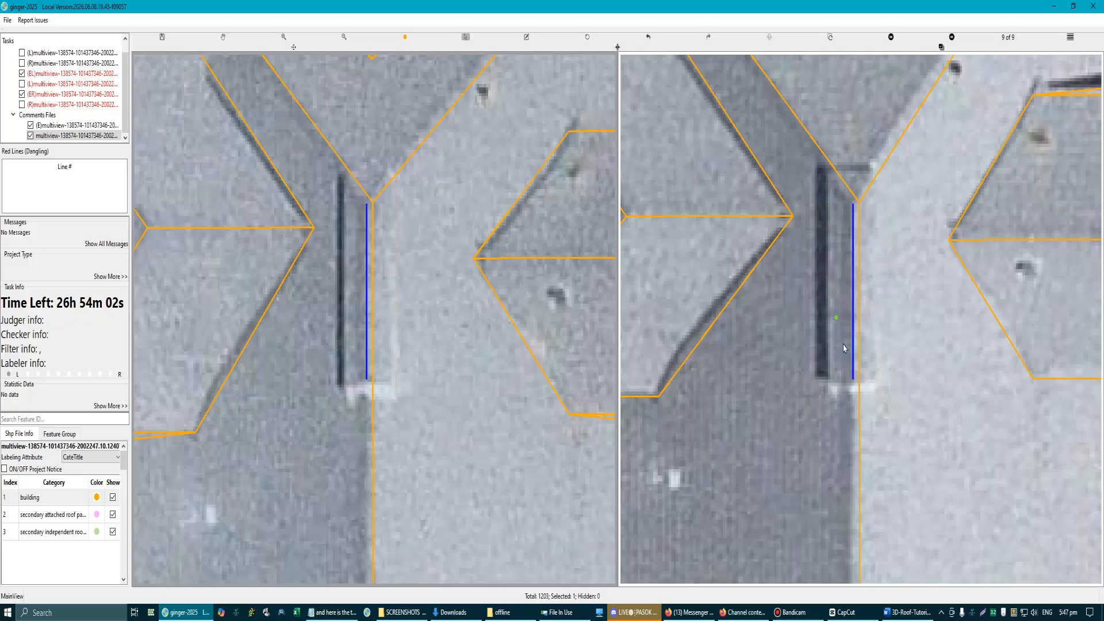
key("ctrl+z")
Step: Raise the strip rectangle slightly above the main roof planes and check its edges against the raised strip in both aerial images
left_click(838, 311)
left_click(839, 294)
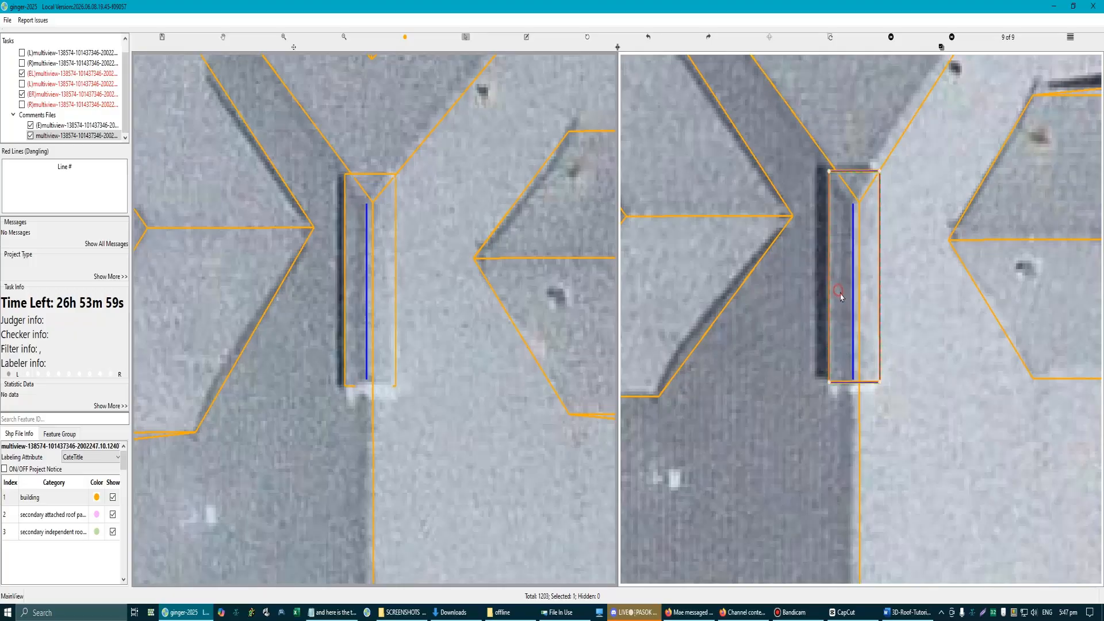
key("e")
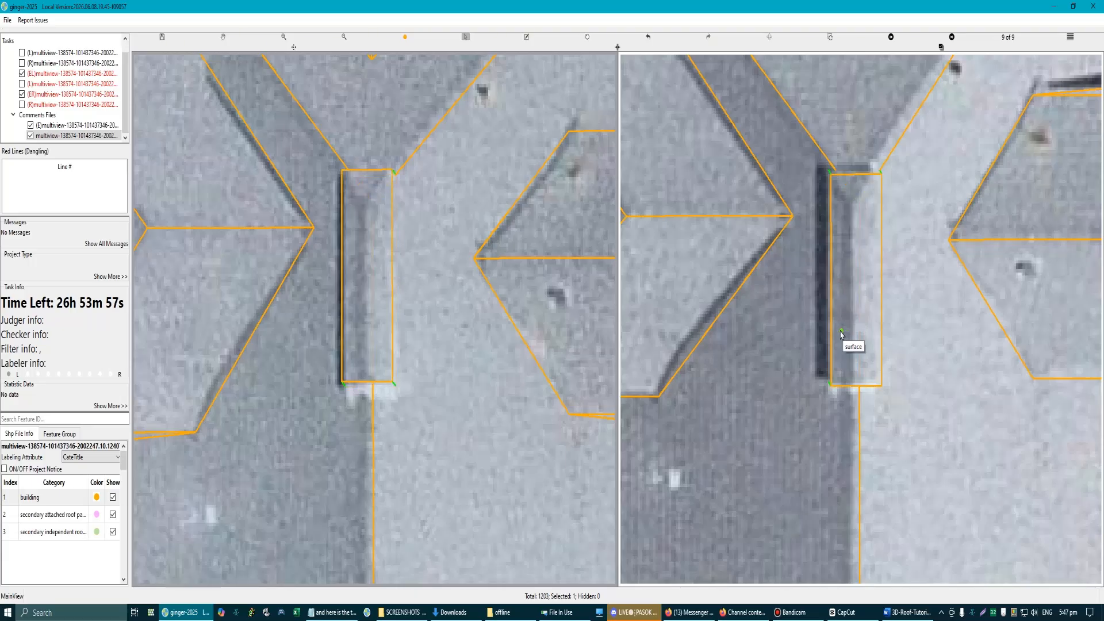
scroll(842, 336, "up", 2)
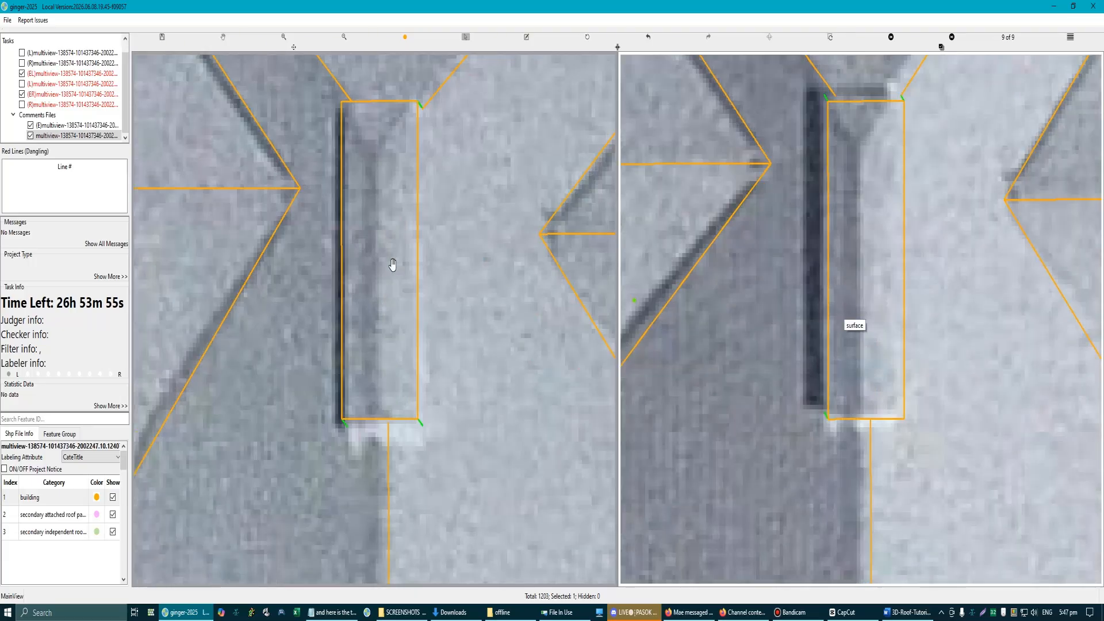
scroll(333, 278, "up", 4)
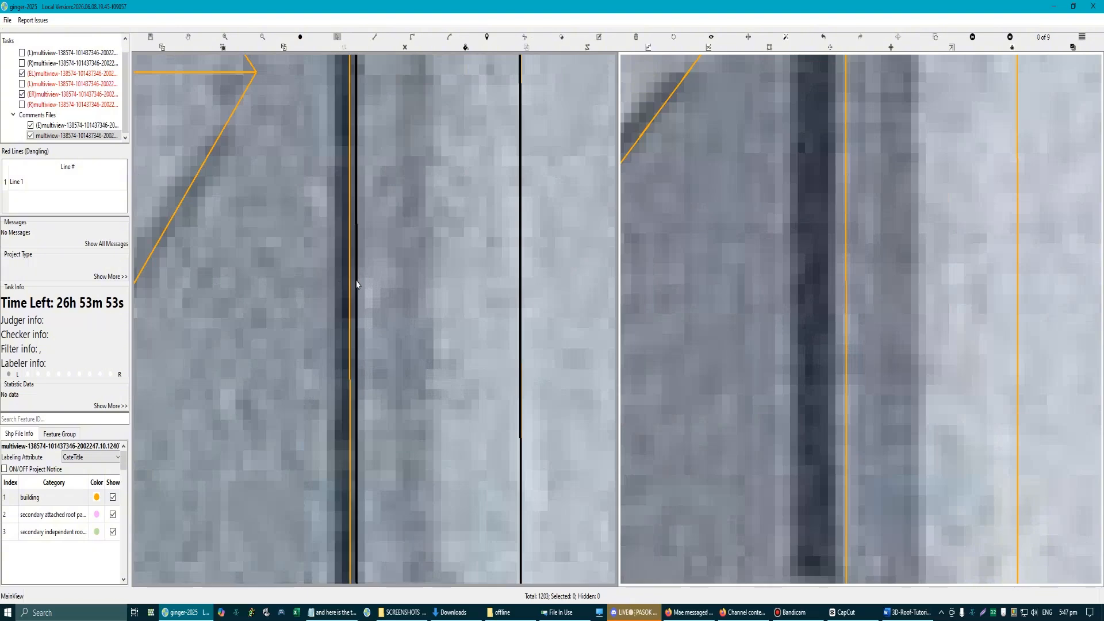
scroll(378, 322, "down", 5)
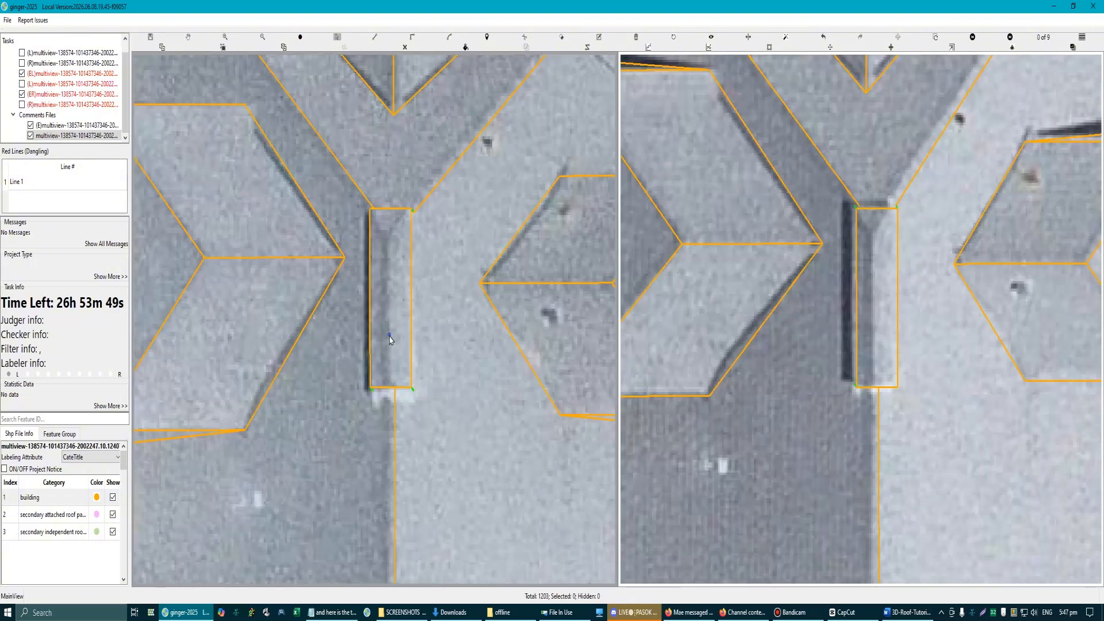
left_click(389, 337)
scroll(389, 321, "up", 1)
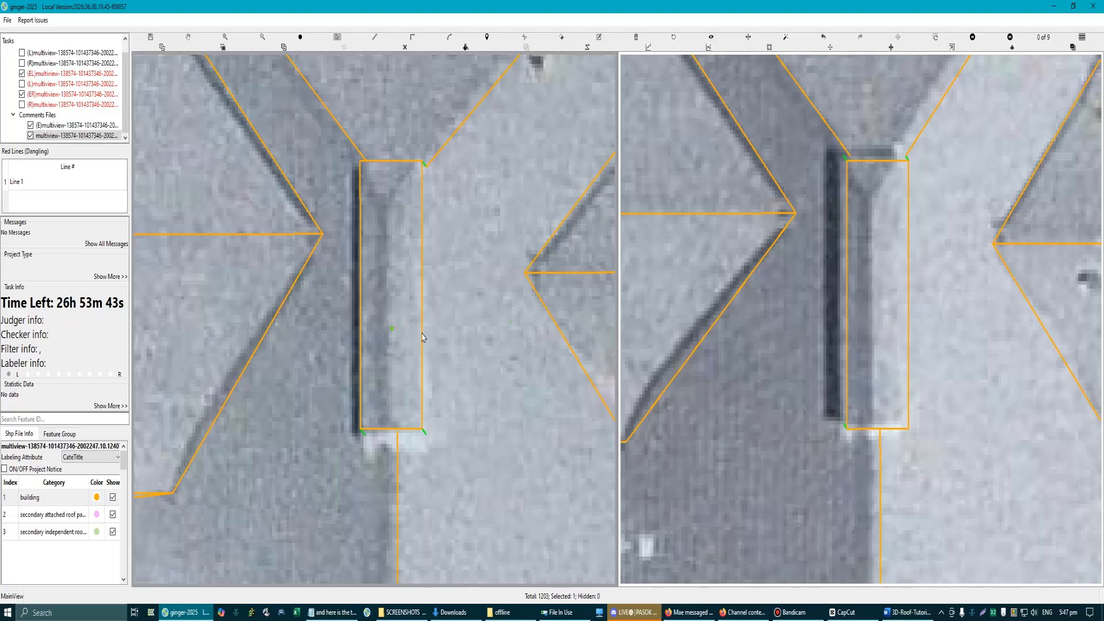
Step: Draw a straight crest line lengthwise inside the strip rectangle, along the centre of the raised strip
left_click(387, 209)
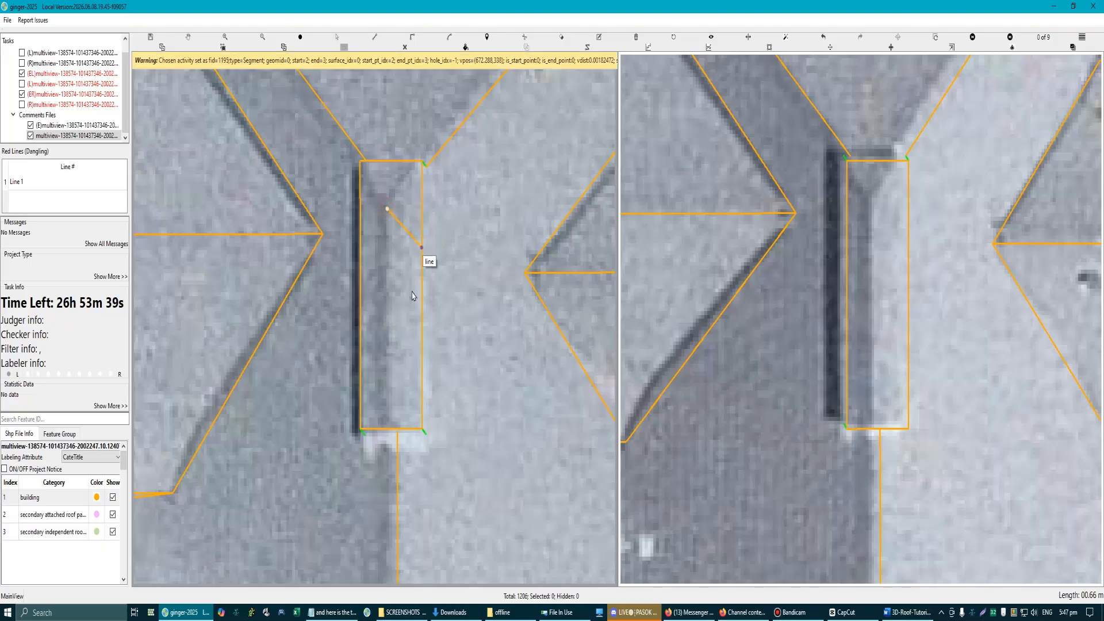
left_click(388, 421)
scroll(397, 402, "down", 3)
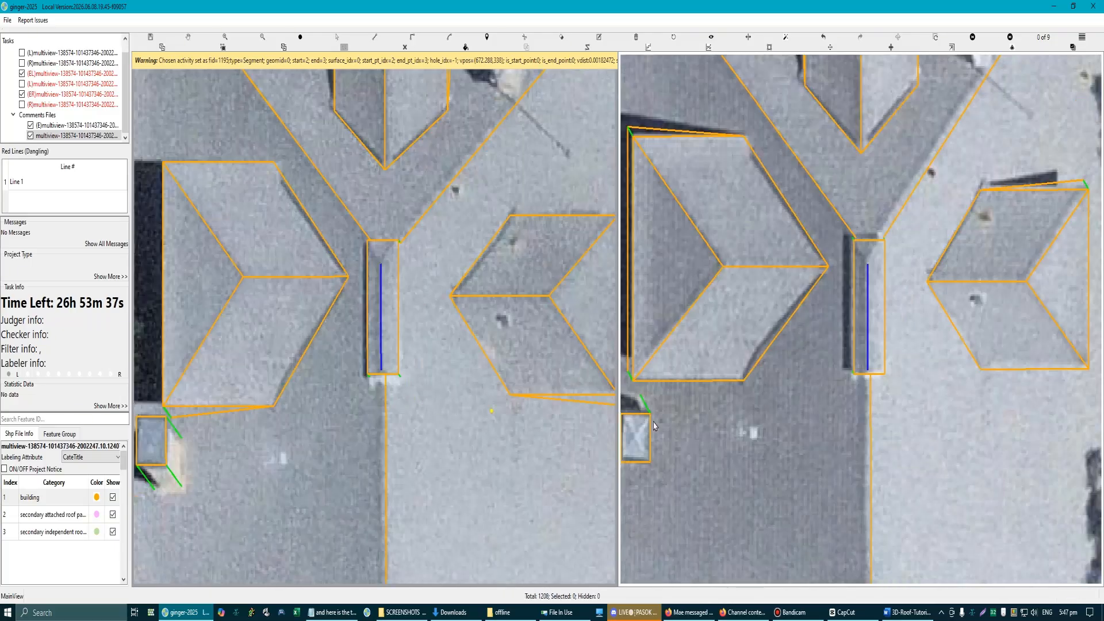
key("Escape")
Step: Adjust the crest line's height so it follows the raised strip's crest in the second aerial image
scroll(878, 273, "up", 3)
key("s")
mouse_move(876, 271)
left_mouse_down()
mouse_move(871, 263)
mouse_move(868, 277)
left_mouse_up()
key("Escape")
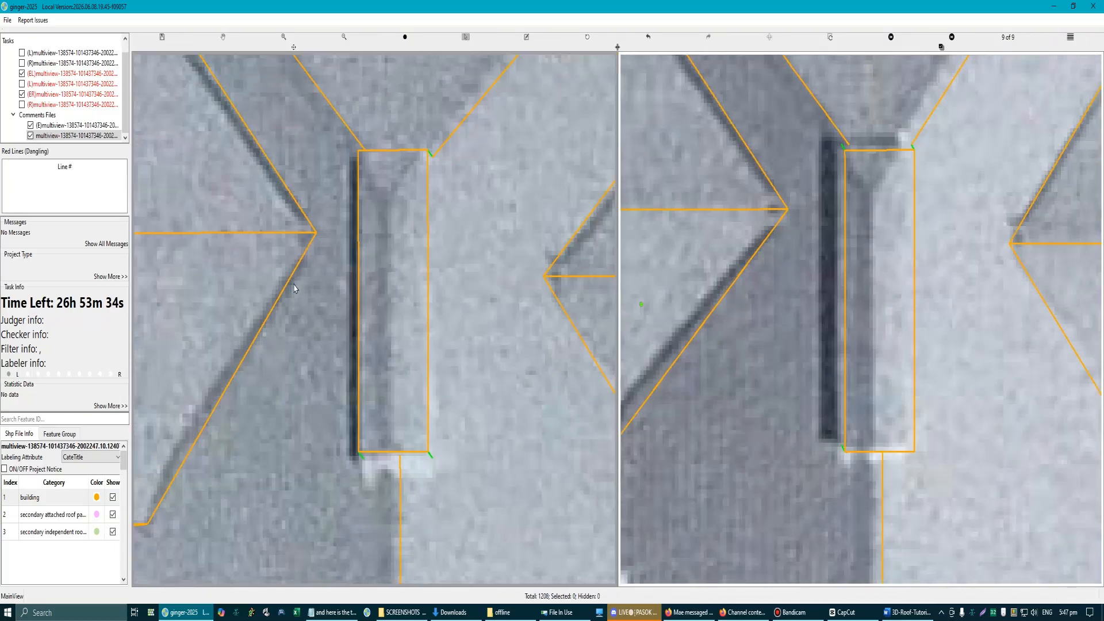
scroll(874, 323, "up", 2)
mouse_move(872, 313)
left_mouse_down()
mouse_move(876, 321)
mouse_move(855, 314)
mouse_move(865, 320)
left_mouse_up()
scroll(369, 271, "down", 3)
scroll(878, 329, "up", 2)
left_click(860, 319)
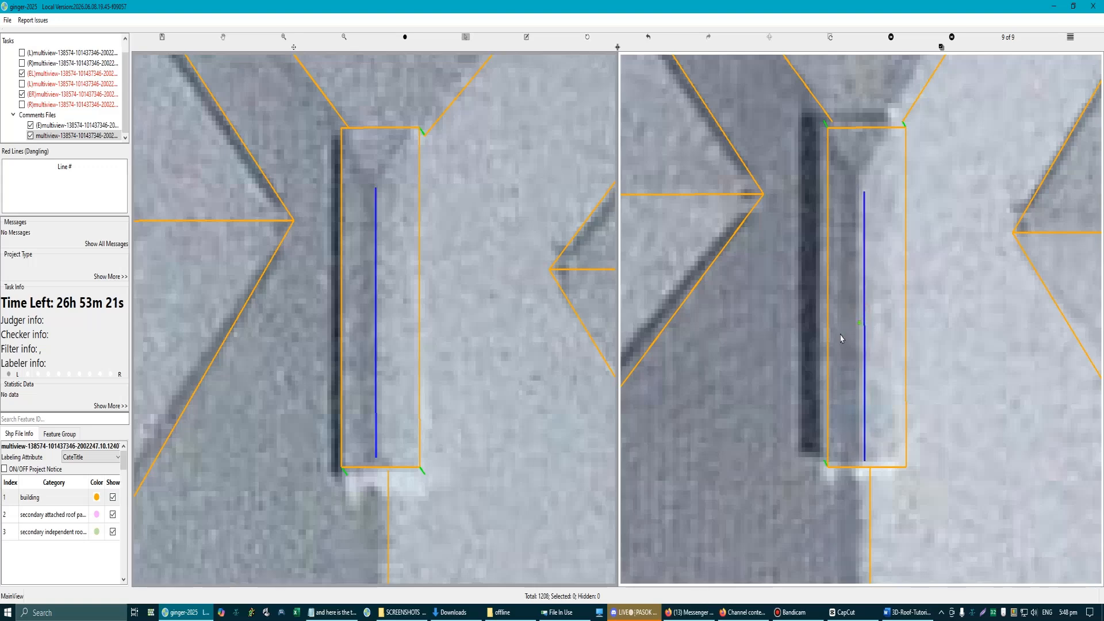
scroll(403, 302, "down", 1)
scroll(384, 292, "up", 1)
Step: Draw a triangular hip end about 1.42 m long from the strip rectangle's two upper corners to the crest line's end
key("e")
scroll(366, 229, "up", 1)
key("l")
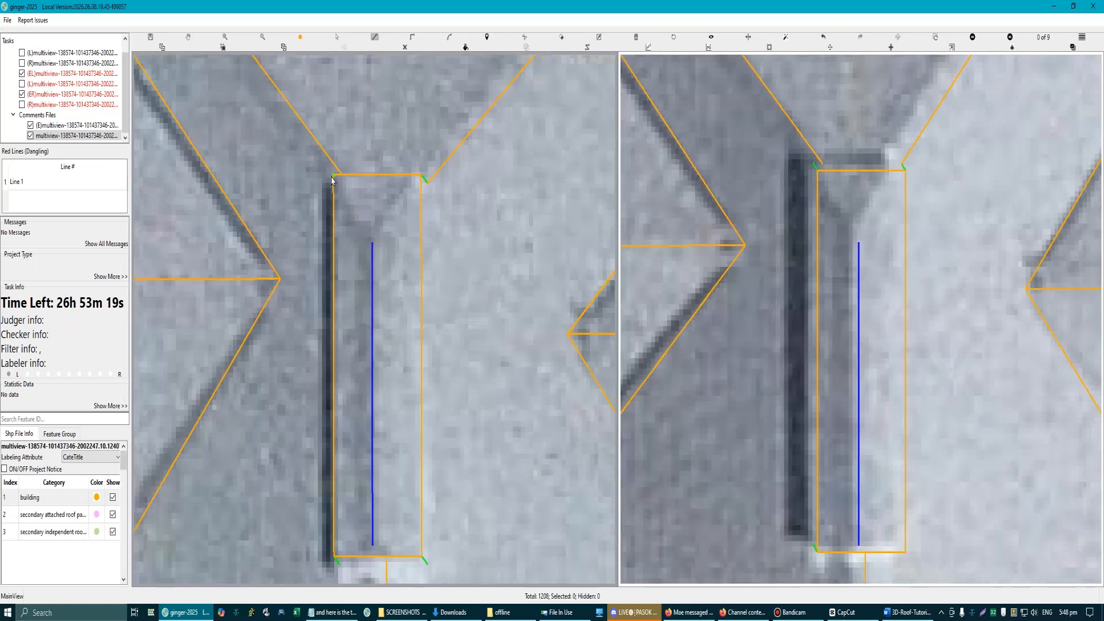
left_click(333, 176)
left_click(372, 242)
left_click(423, 176)
right_click(423, 175)
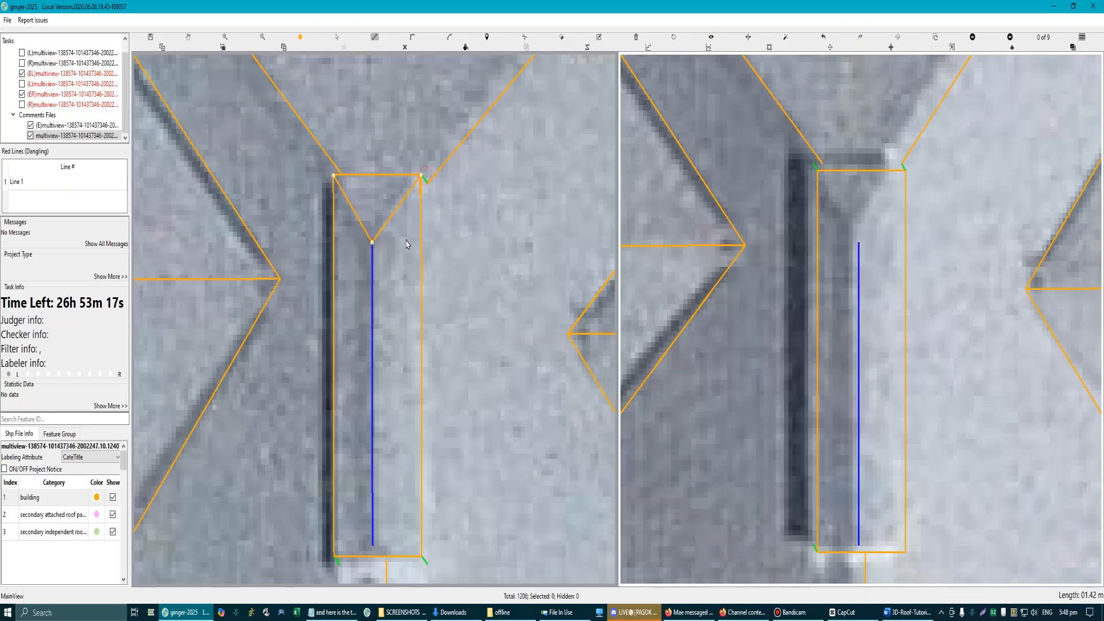
scroll(406, 245, "down", 1)
key("Escape")
scroll(379, 266, "up", 1)
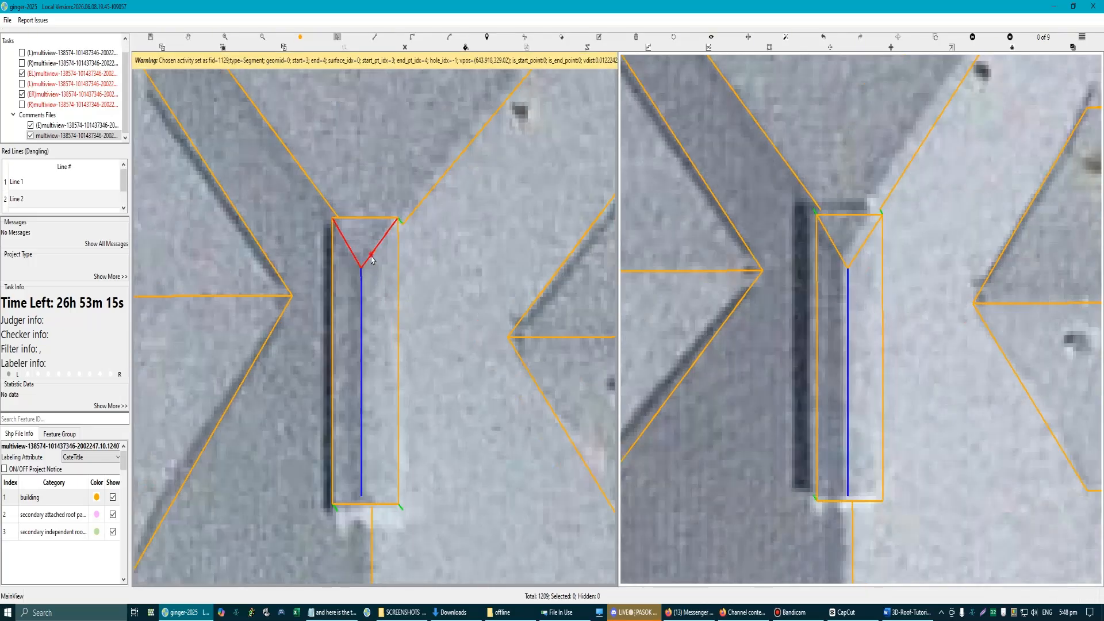
Step: Delete the hip-end triangle and the crest line inside the strip rectangle
left_click(371, 256)
scroll(353, 339, "up", 1)
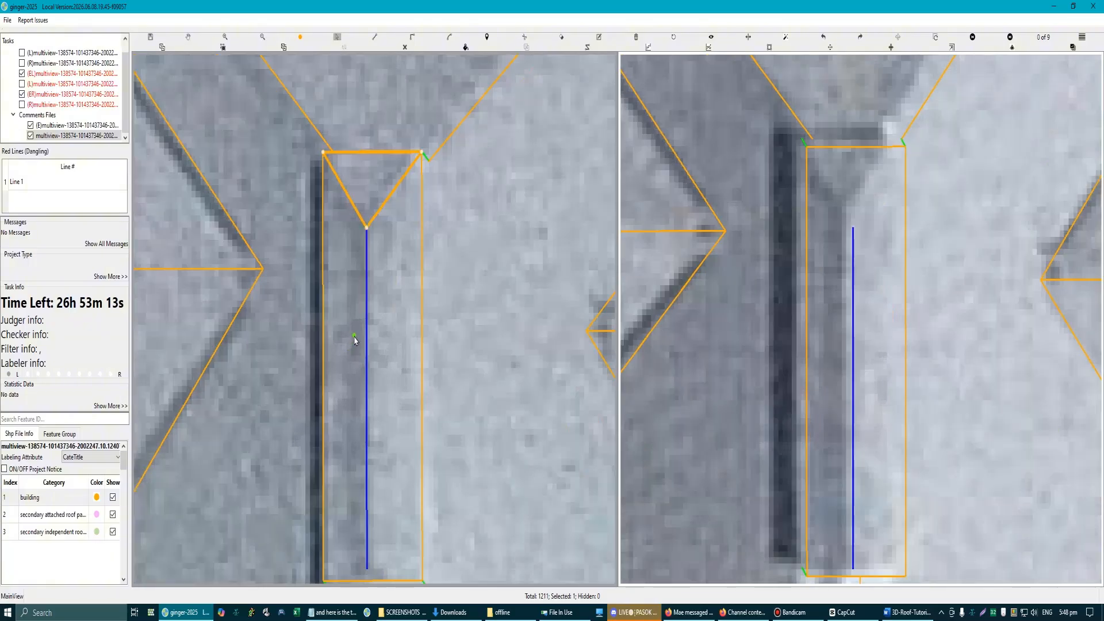
scroll(355, 334, "down", 1)
key("Delete")
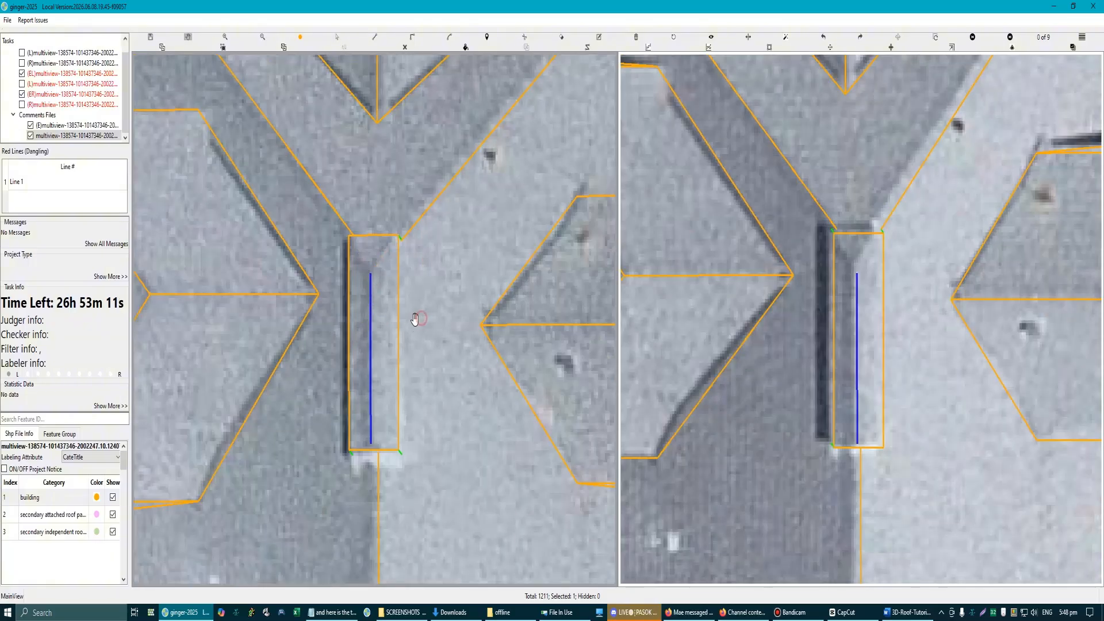
scroll(374, 295, "up", 1)
scroll(374, 298, "down", 2)
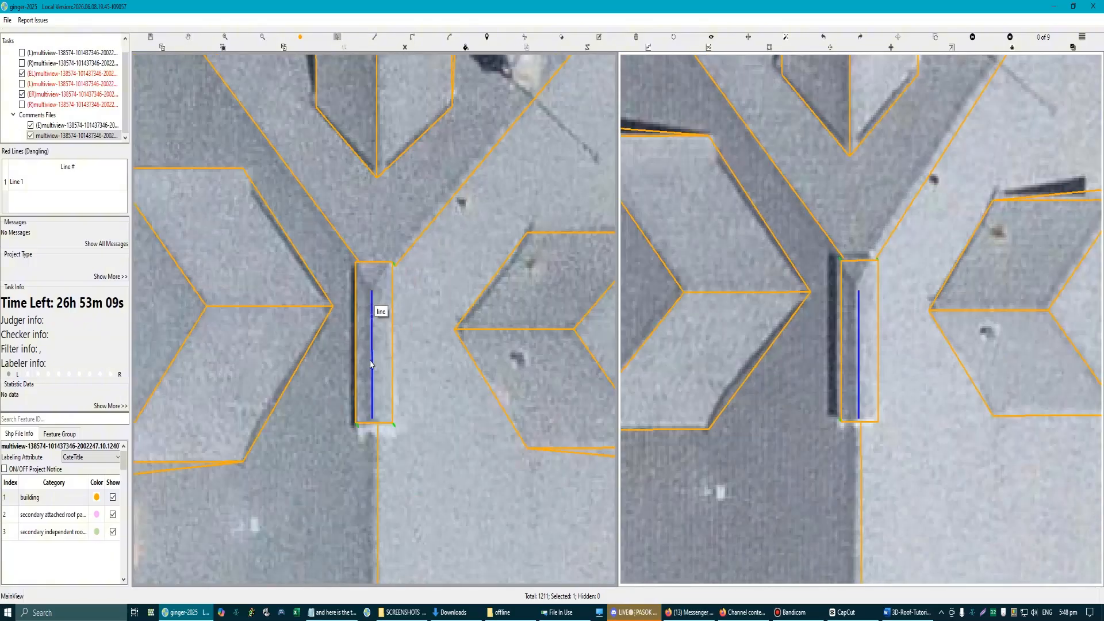
scroll(375, 367, "up", 1)
left_click(375, 366)
key("Delete")
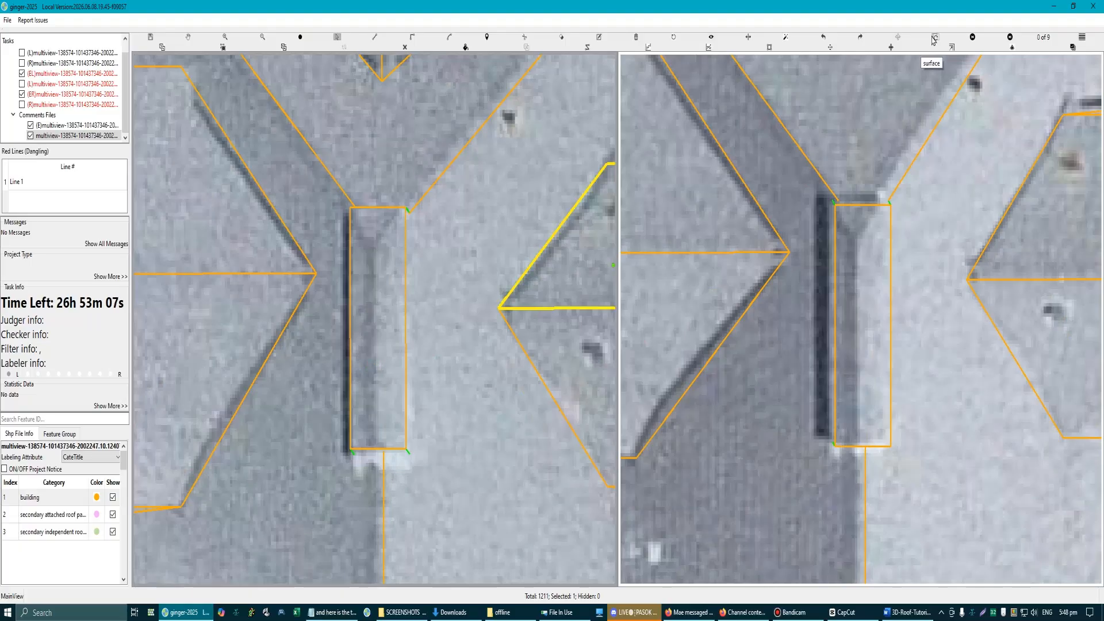
Step: Switch to an oblique aerial view and lower the strip rectangle until it lines up with the raised strip there
left_click(936, 37)
scroll(412, 391, "down", 2)
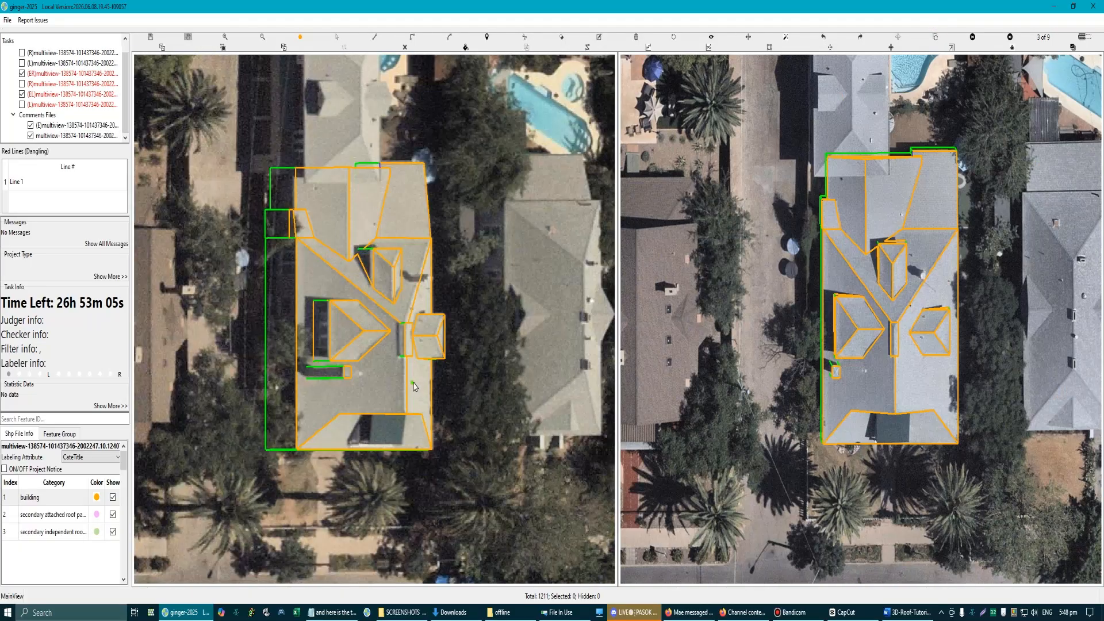
scroll(410, 347, "up", 3)
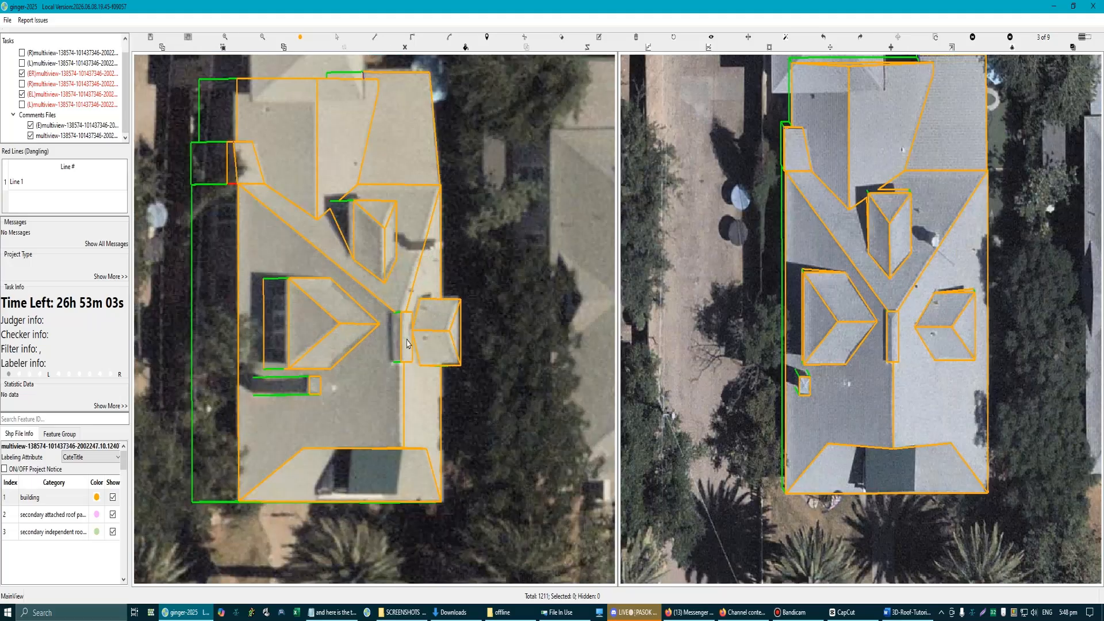
scroll(412, 354, "down", 3)
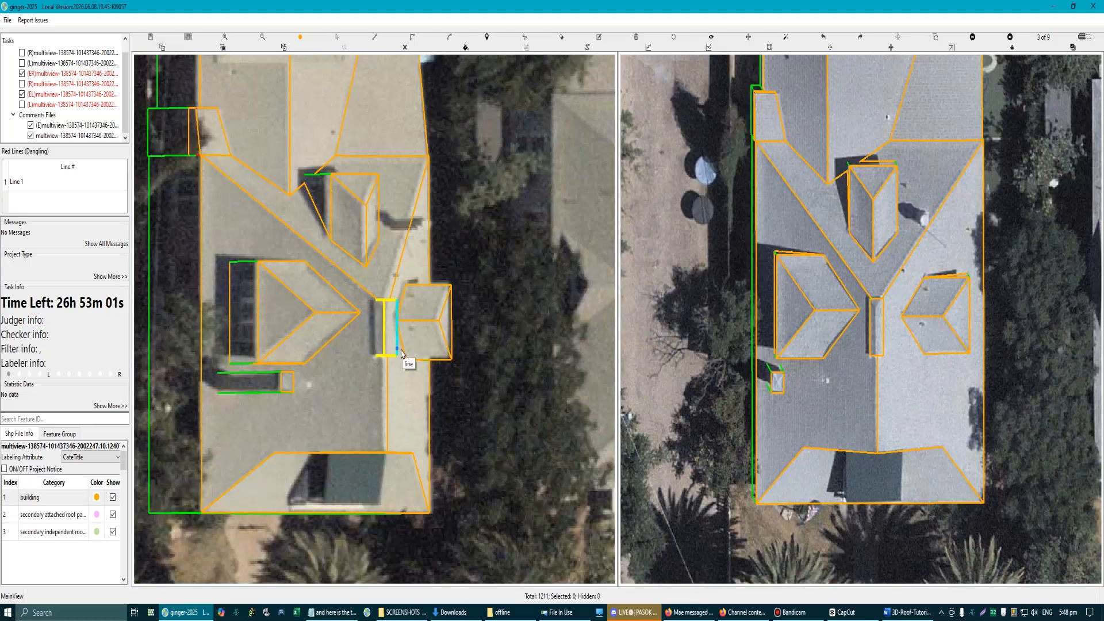
scroll(388, 339, "up", 4)
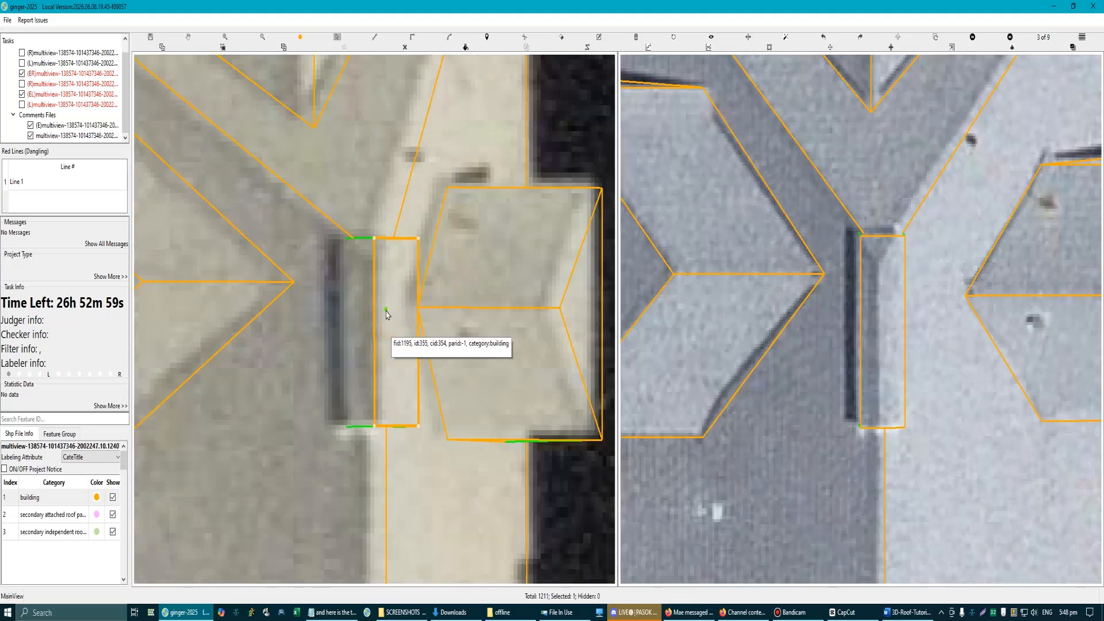
left_click(384, 310)
scroll(358, 316, "down", 4)
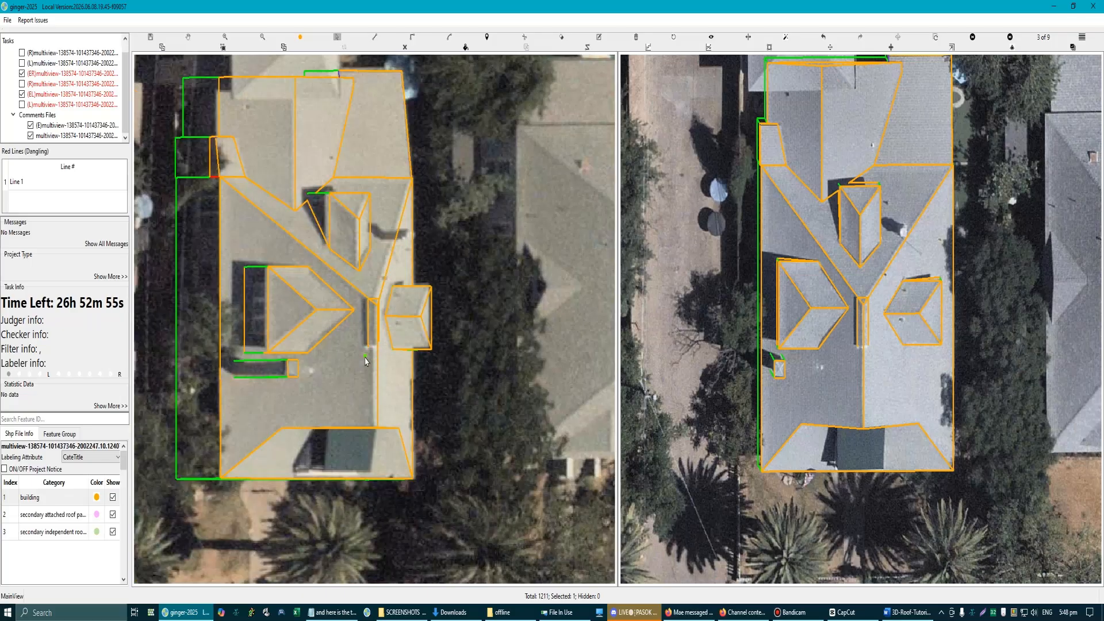
scroll(365, 357, "down", 3)
key("Escape")
scroll(355, 311, "up", 2)
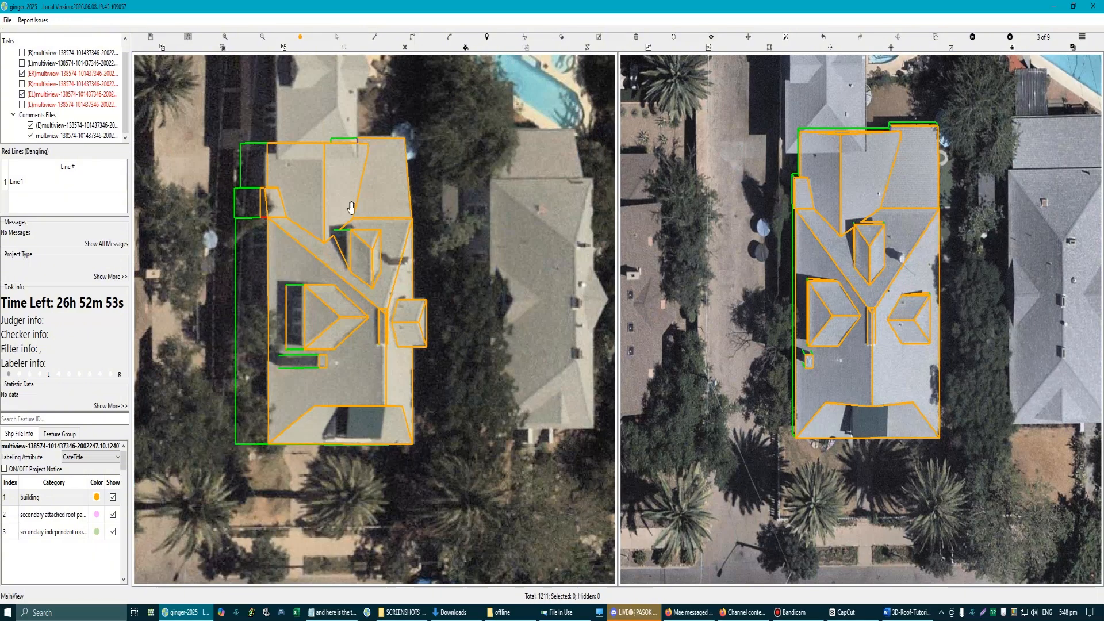
Step: Swap the two aerial images and compare the roof outlines in several other aerial views
left_click(898, 39)
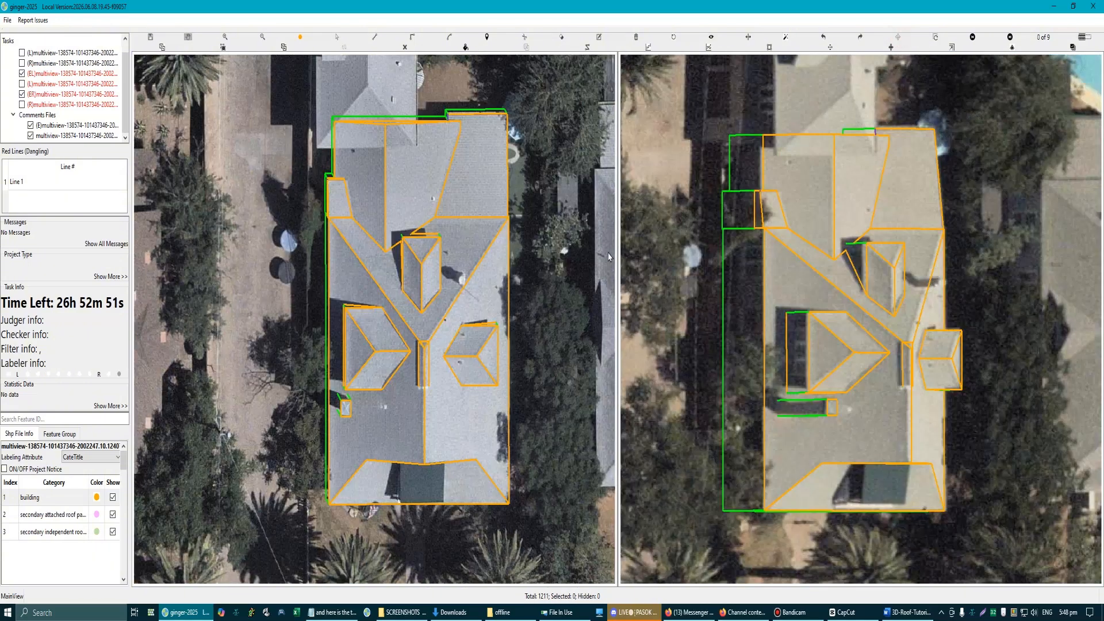
scroll(433, 377, "up", 3)
scroll(435, 370, "down", 2)
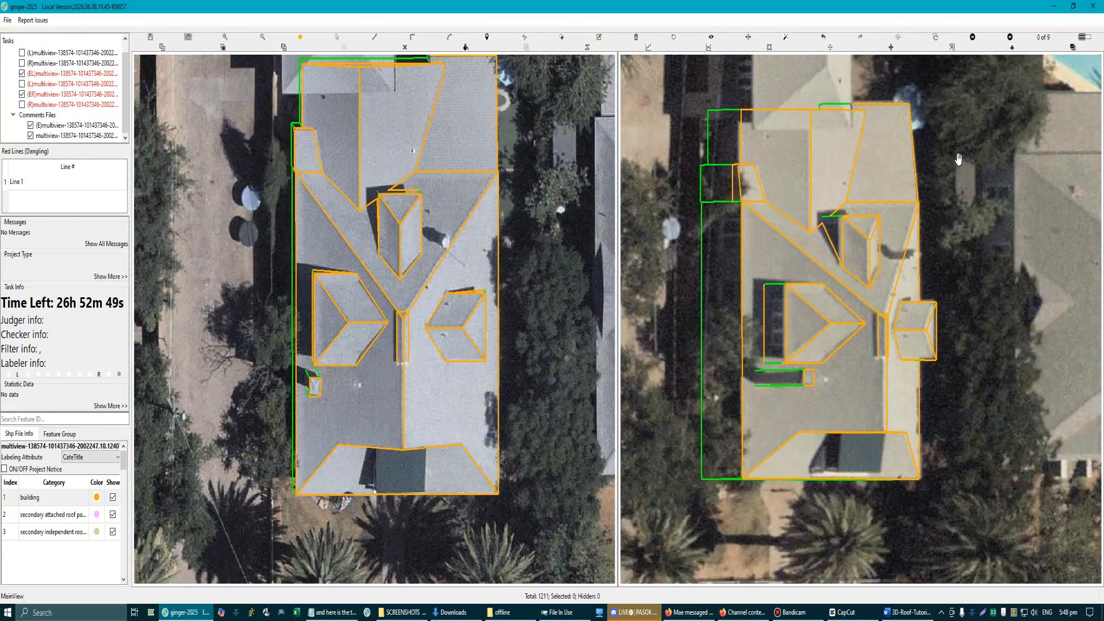
left_click(974, 38)
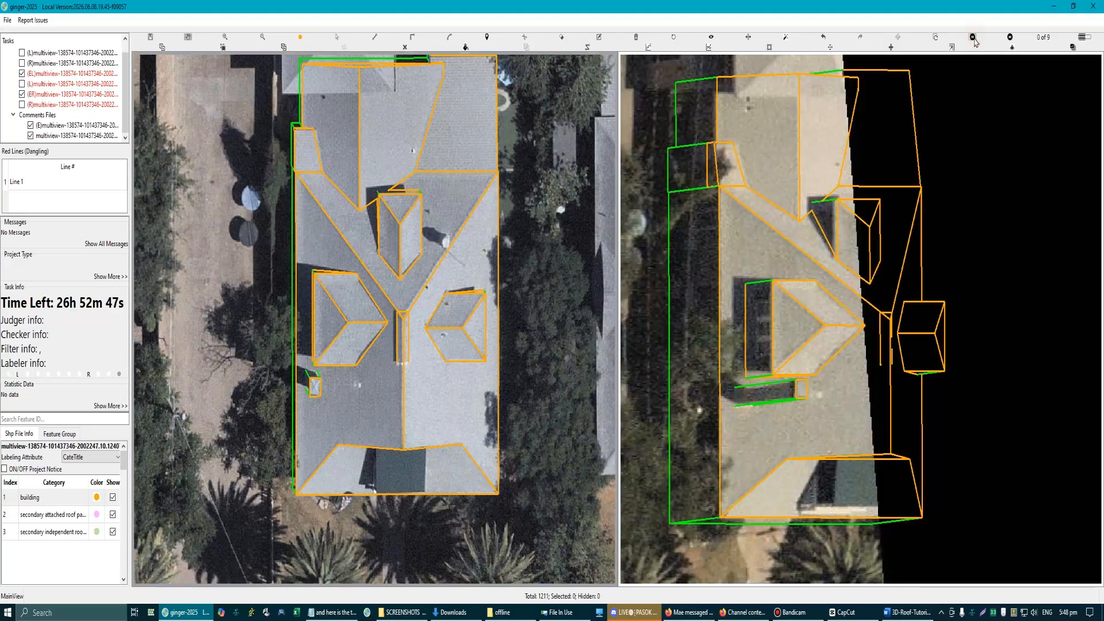
left_click(1008, 38)
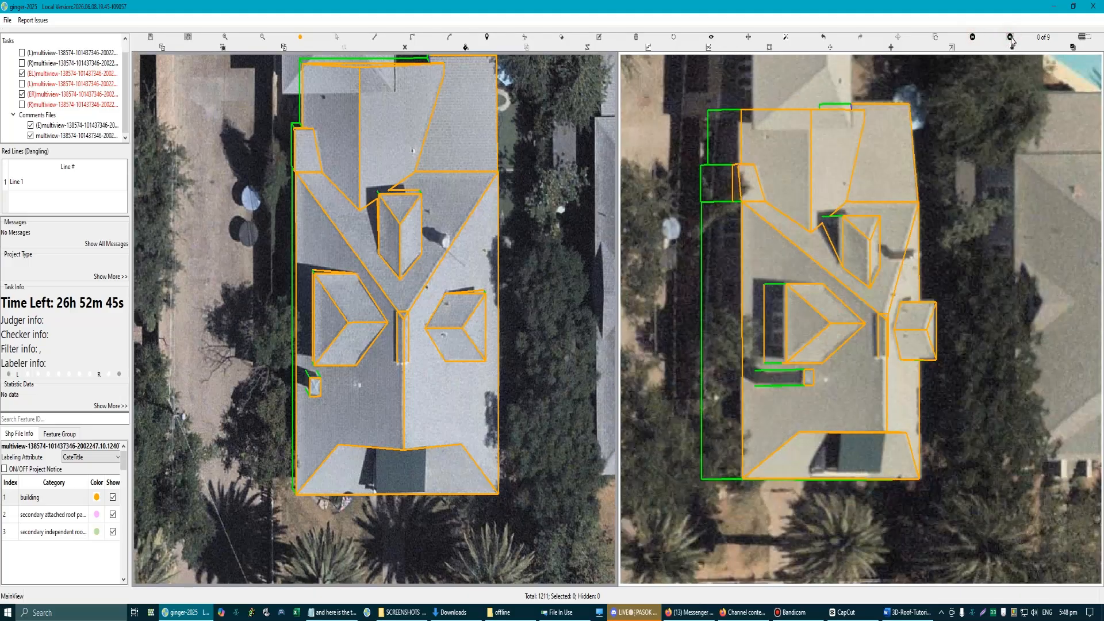
left_click(1010, 38)
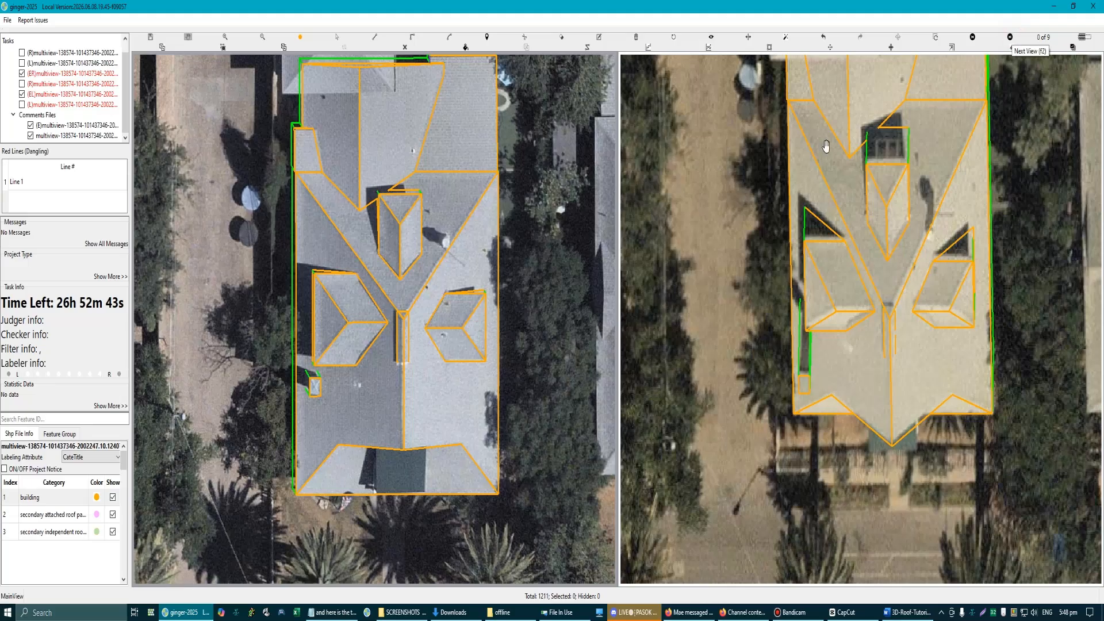
Step: Hide the main roof plane beside the strip rectangle so the strip's covered edges can be seen
scroll(401, 344, "up", 5)
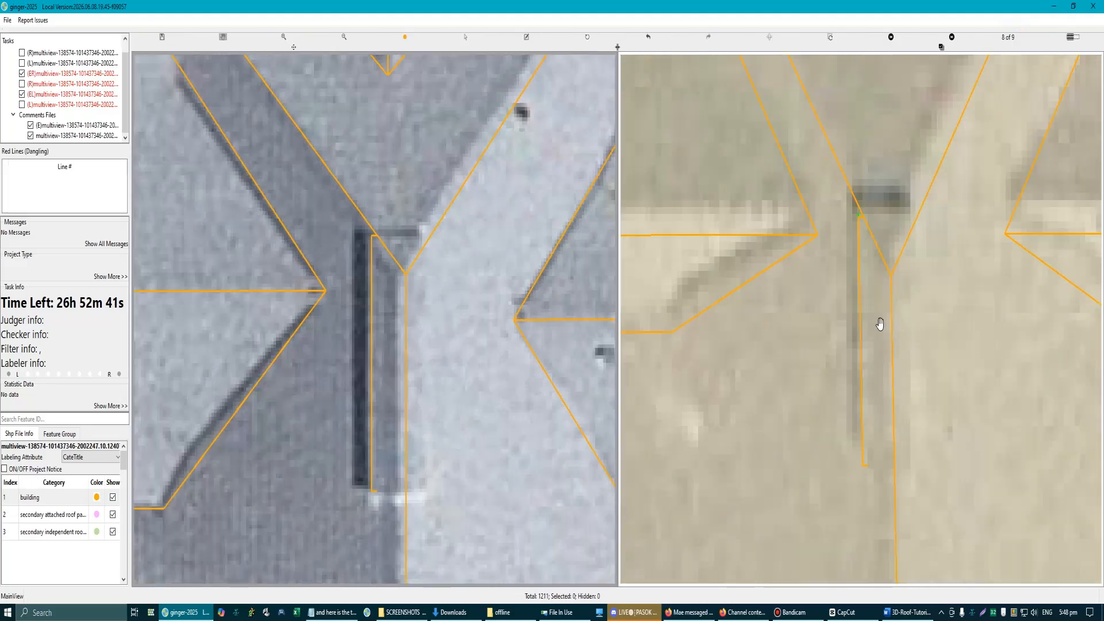
left_click(872, 317)
scroll(456, 458, "down", 1)
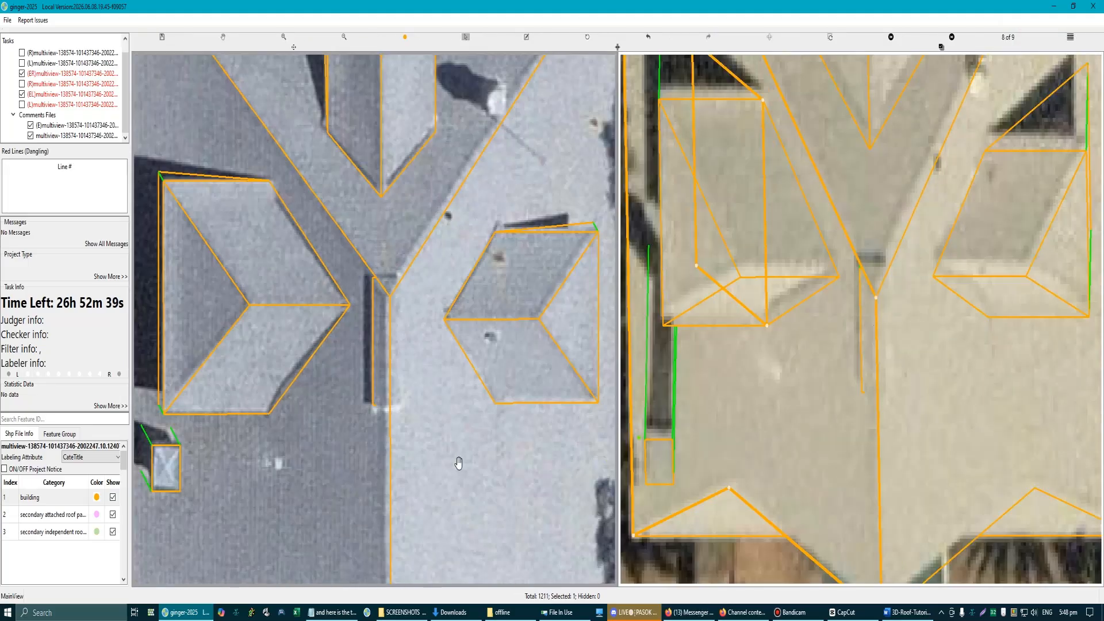
key("Escape")
scroll(447, 455, "down", 1)
key("Escape")
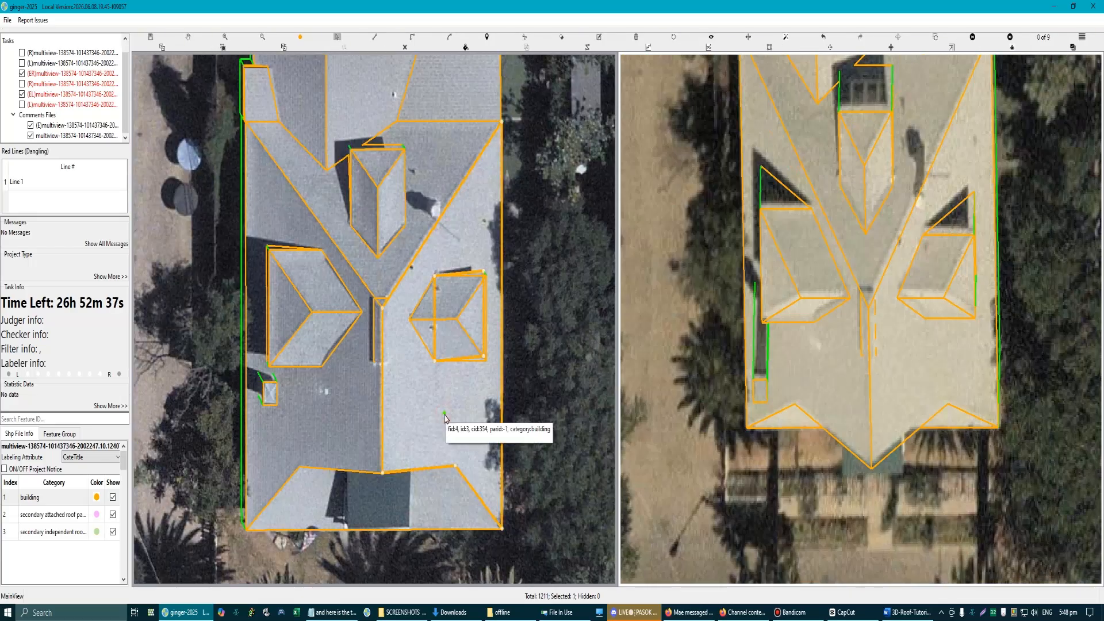
scroll(877, 314, "up", 2)
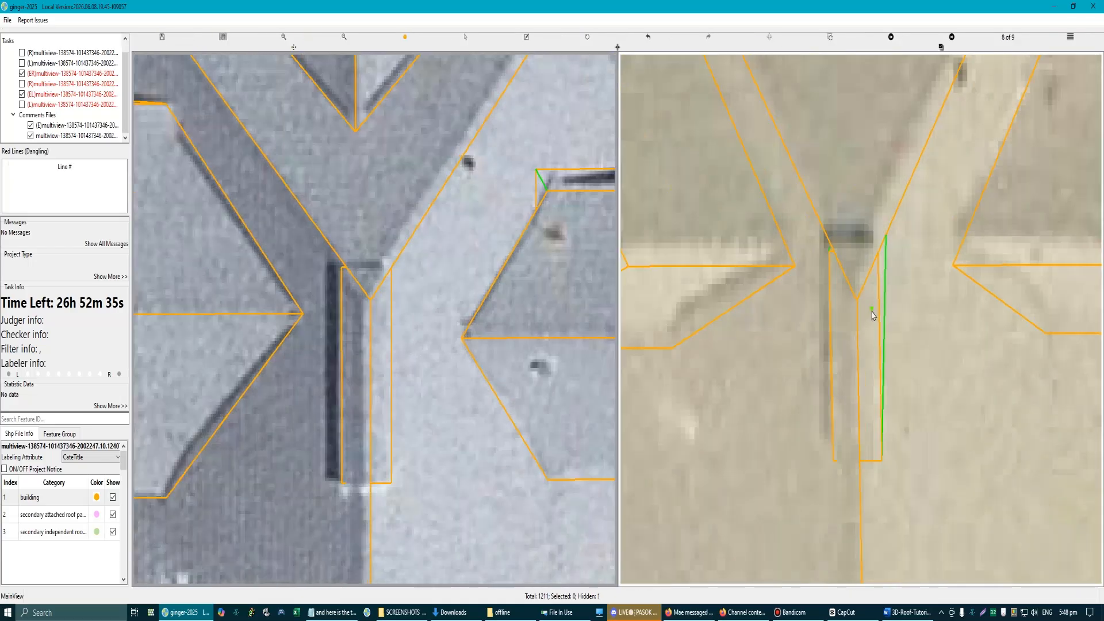
Step: Fine-tune the strip rectangle's height against the raised strip in the second aerial view
left_click(869, 302)
left_click_drag(868, 309, 868, 310)
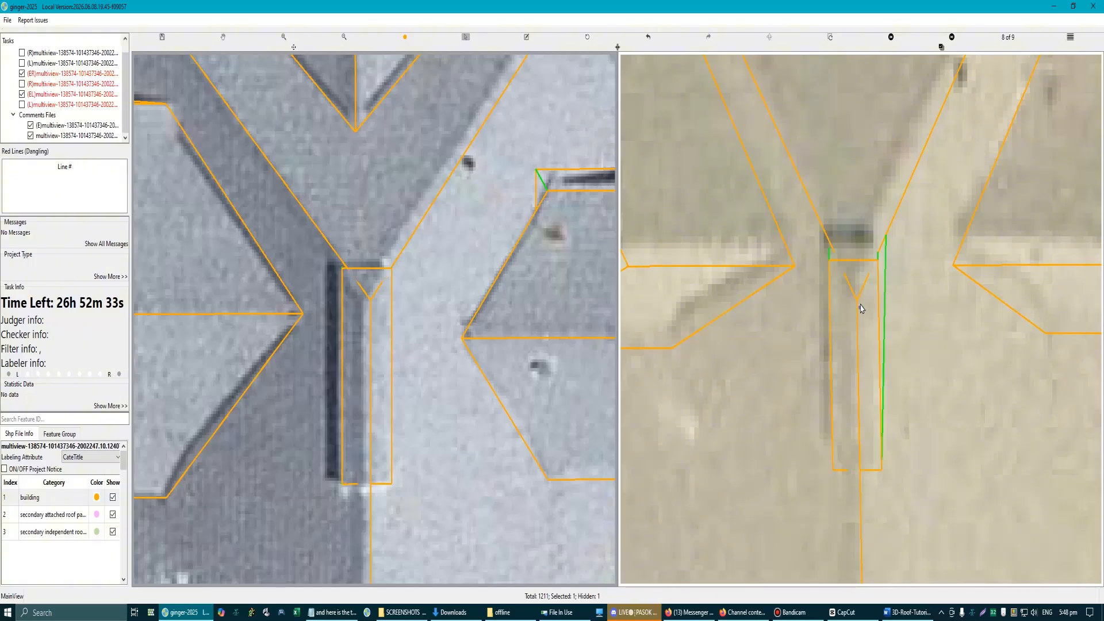
scroll(373, 271, "up", 2)
left_click(357, 267)
key("h")
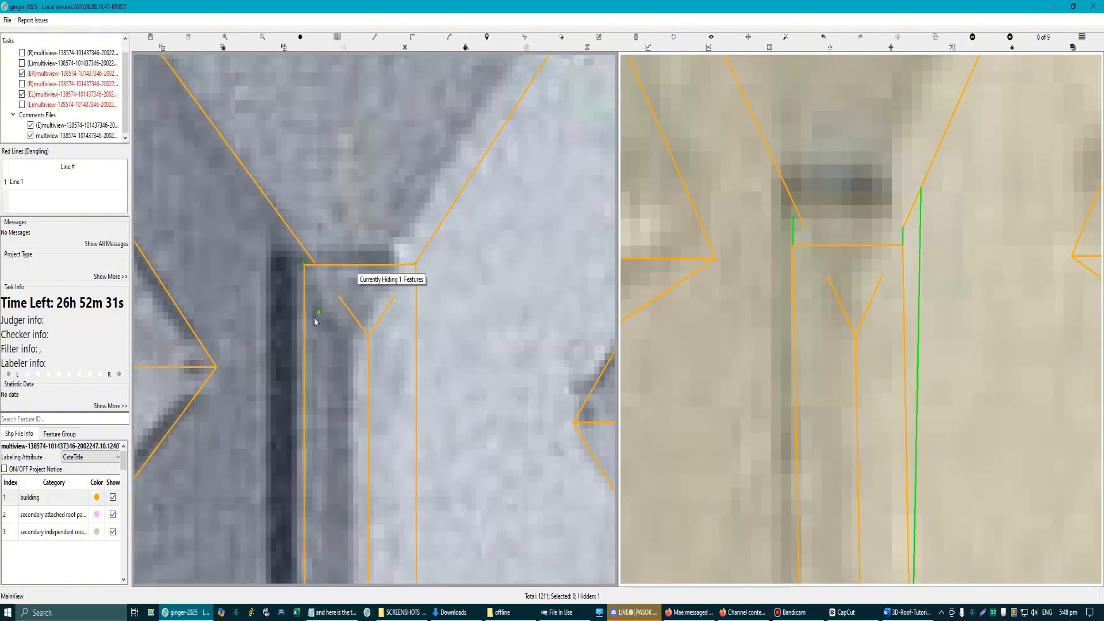
Step: Compare the strip rectangle and its walls with the raised strip and surrounding roof in both aerial views
scroll(418, 364, "down", 3)
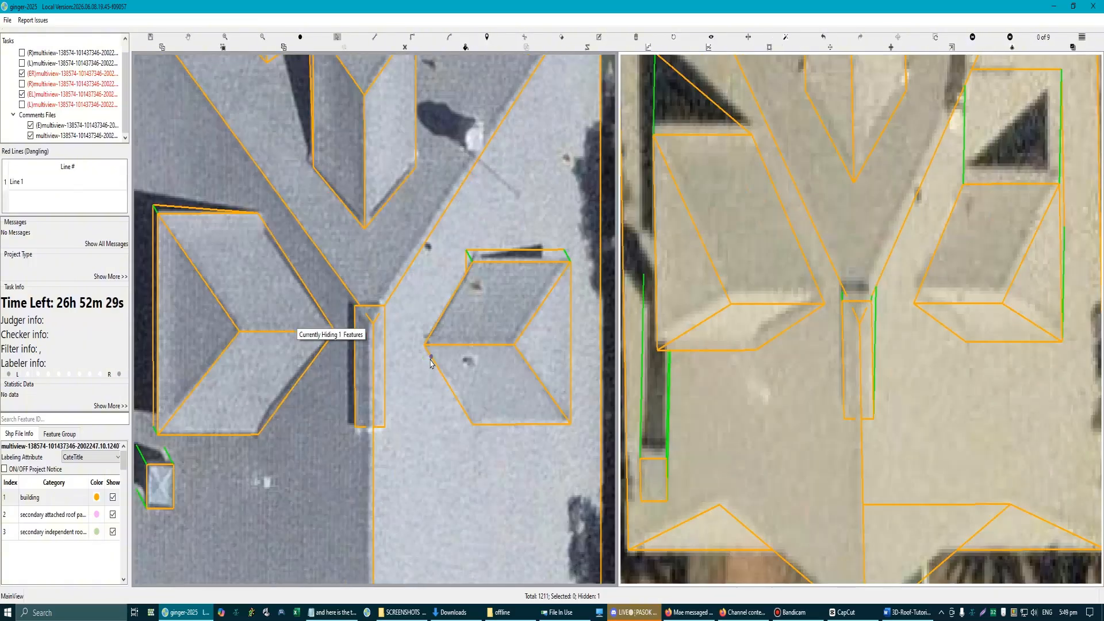
scroll(361, 383, "up", 1)
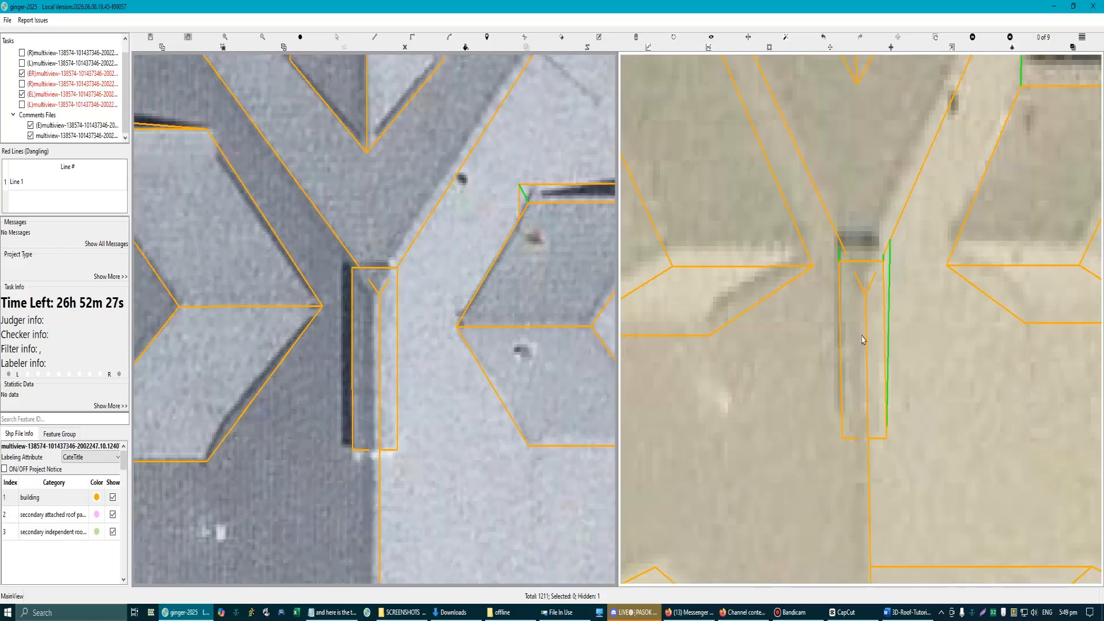
scroll(865, 334, "up", 1)
left_click(875, 313)
key("h")
scroll(873, 337, "down", 1)
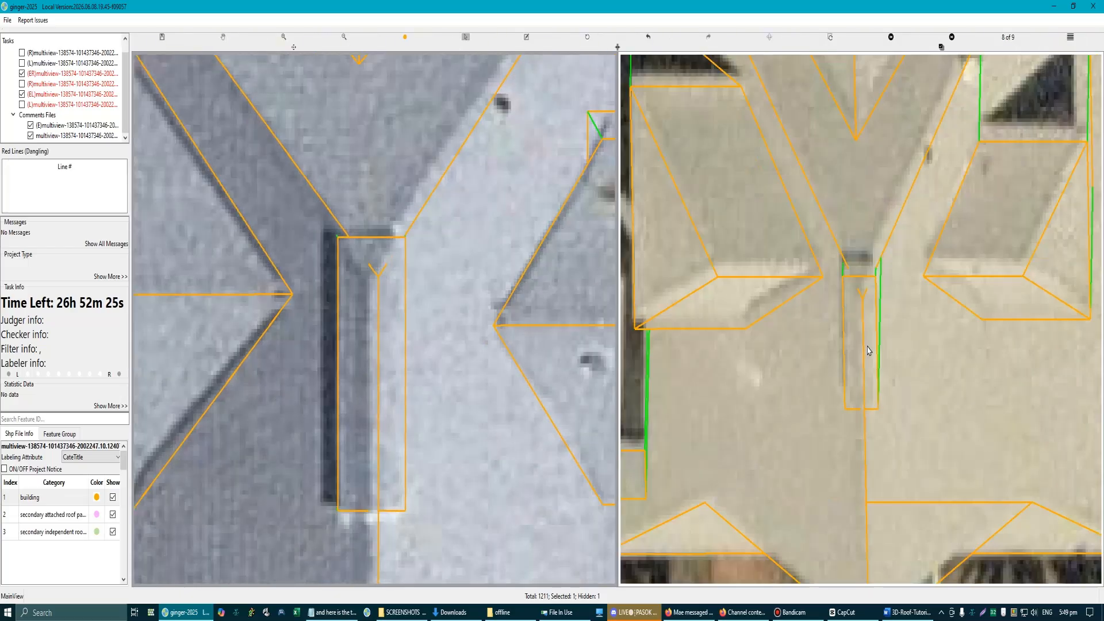
scroll(461, 360, "down", 2)
scroll(384, 352, "up", 2)
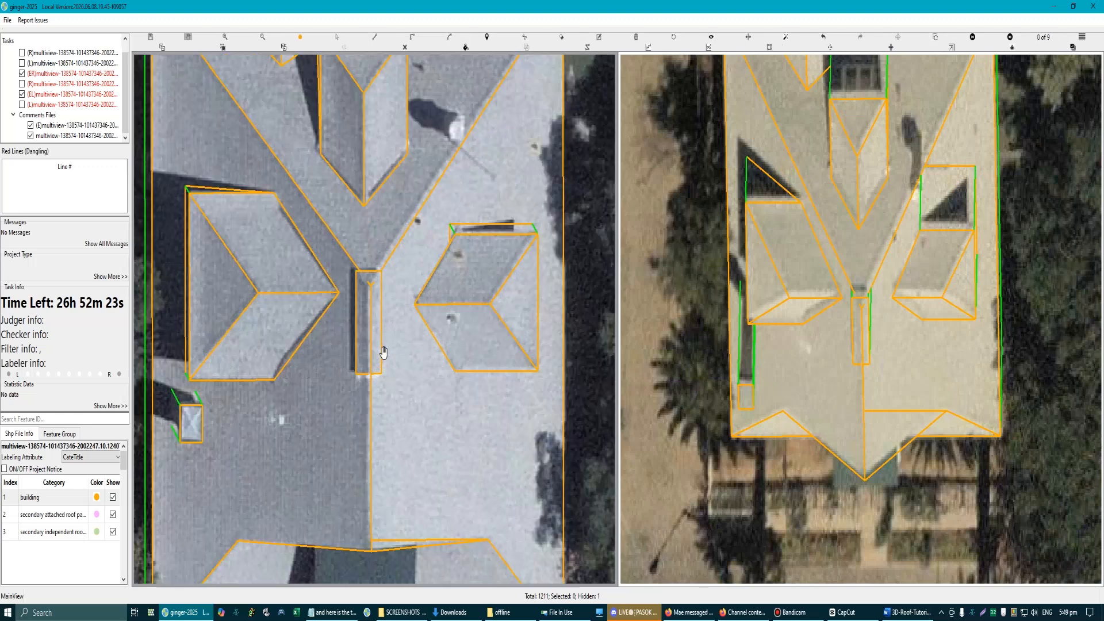
Step: Lengthen the strip rectangle by shifting its short edge at the valley end slightly farther towards the converging roof lines
scroll(382, 345, "up", 2)
scroll(365, 252, "up", 1)
left_click(331, 208)
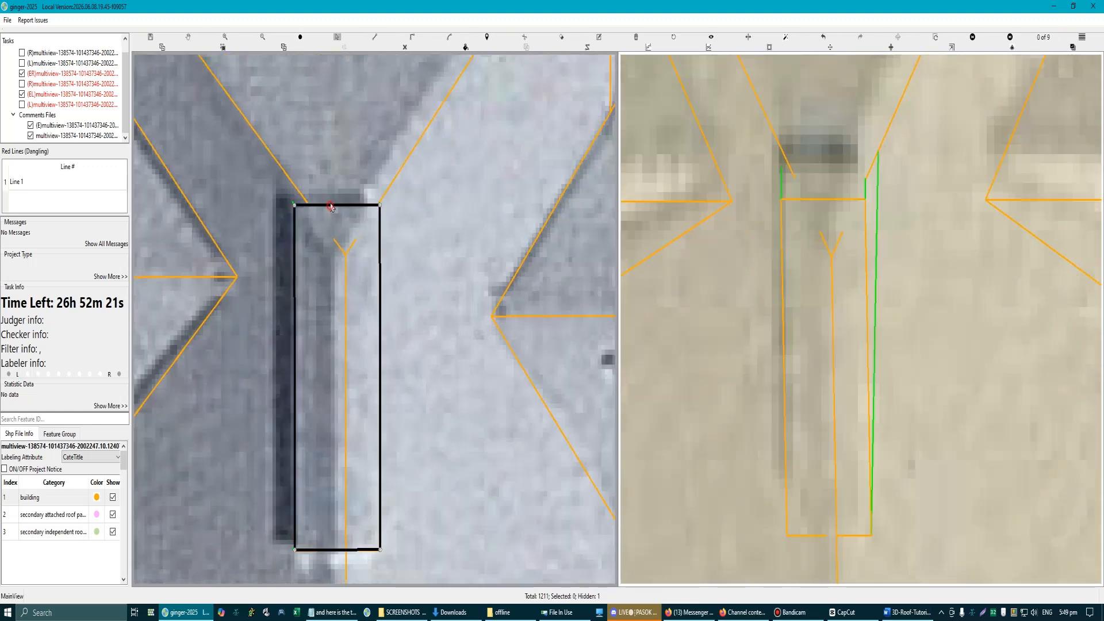
left_click_drag(330, 205, 334, 186)
scroll(345, 230, "down", 2)
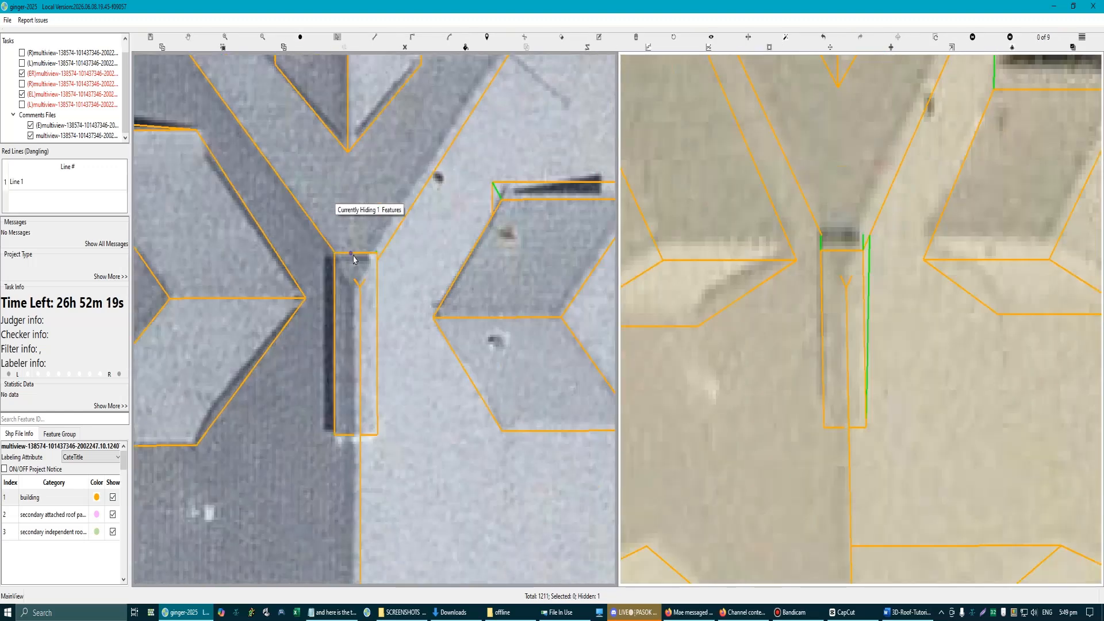
scroll(354, 258, "up", 2)
left_click(338, 238)
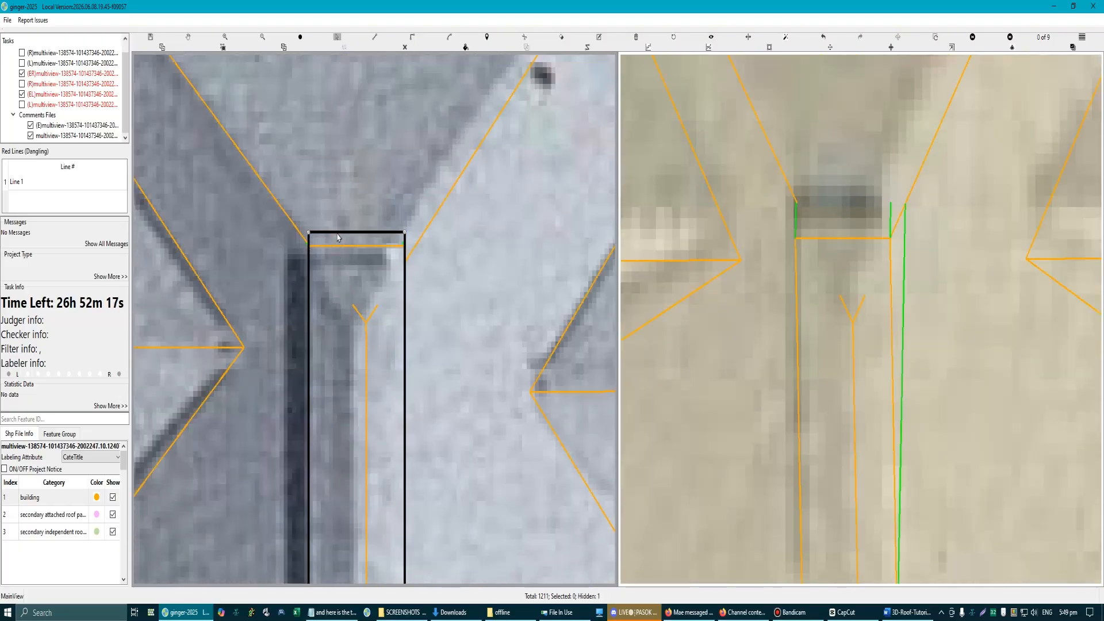
left_click_drag(338, 238, 338, 241)
scroll(375, 319, "down", 2)
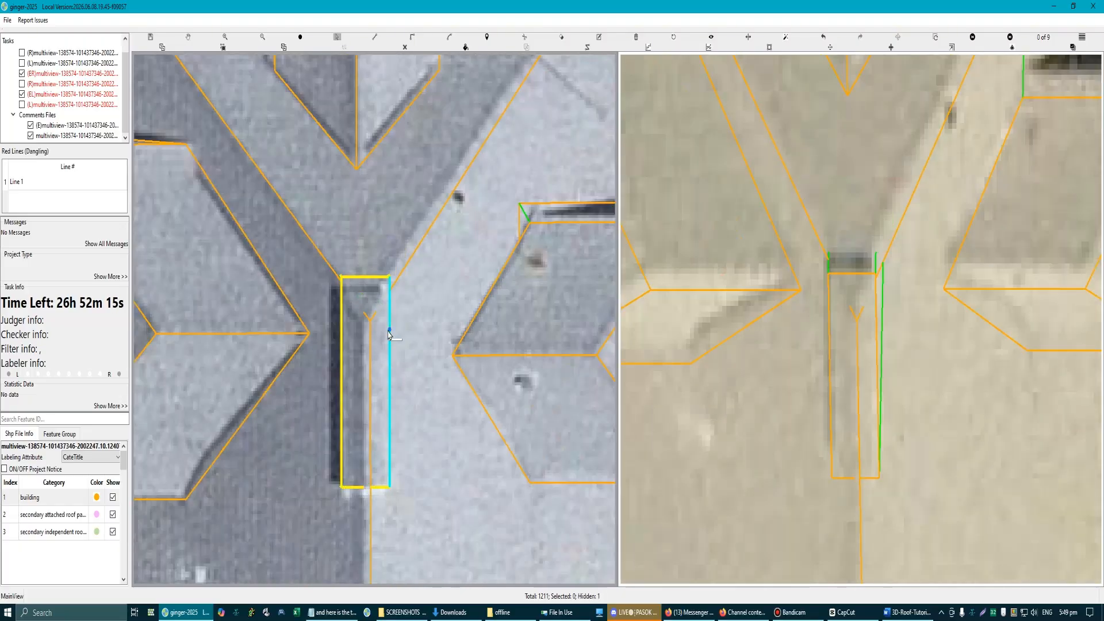
scroll(389, 335, "down", 2)
scroll(368, 397, "up", 3)
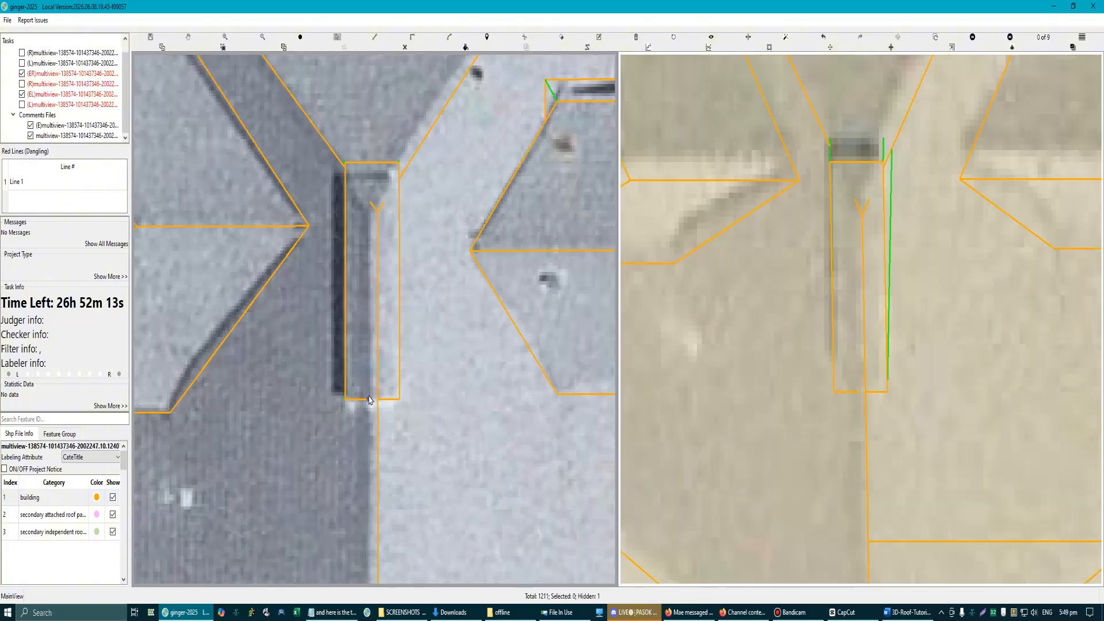
Step: Draw a lengthwise centre line inside the strip rectangle and align it with the strip's ridge in the second aerial view
scroll(369, 400, "up", 2)
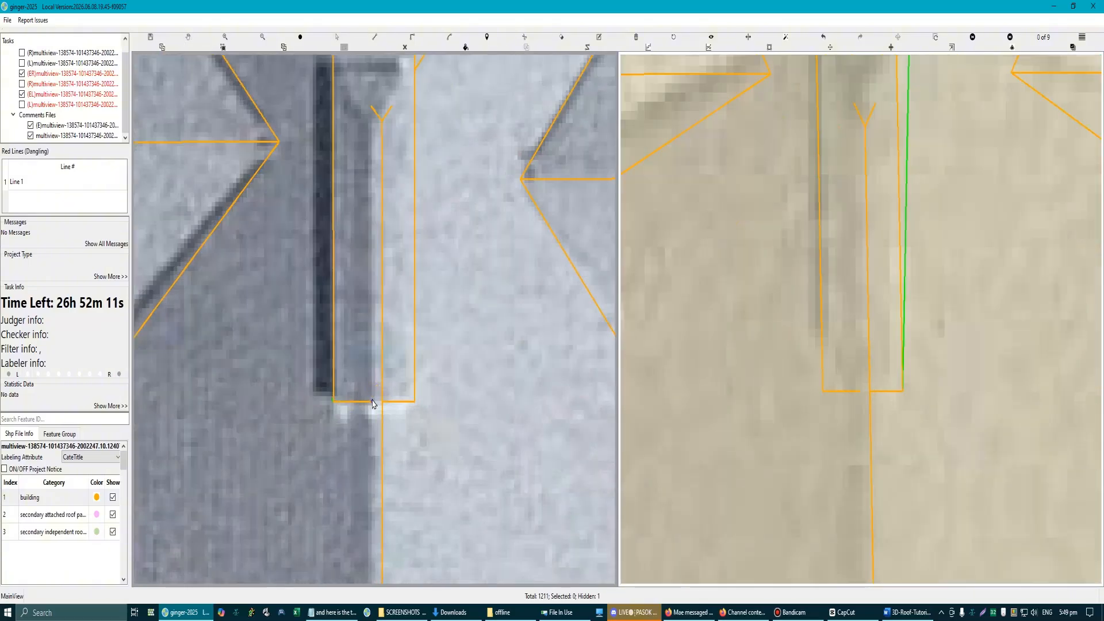
left_click(372, 402)
left_click(414, 382)
scroll(402, 368, "down", 3)
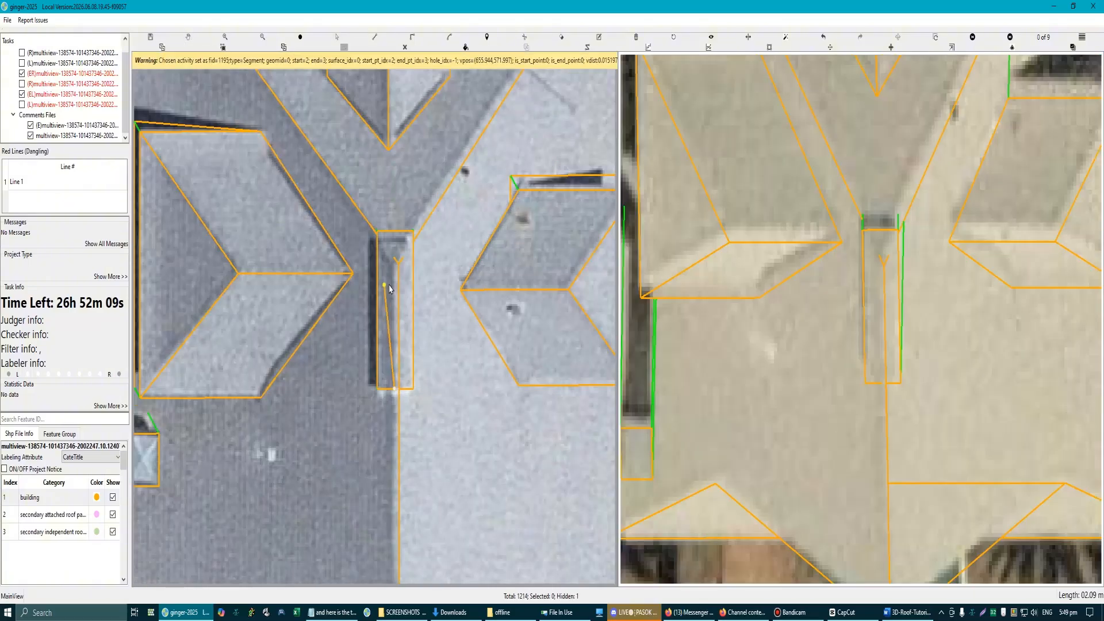
left_click(393, 263)
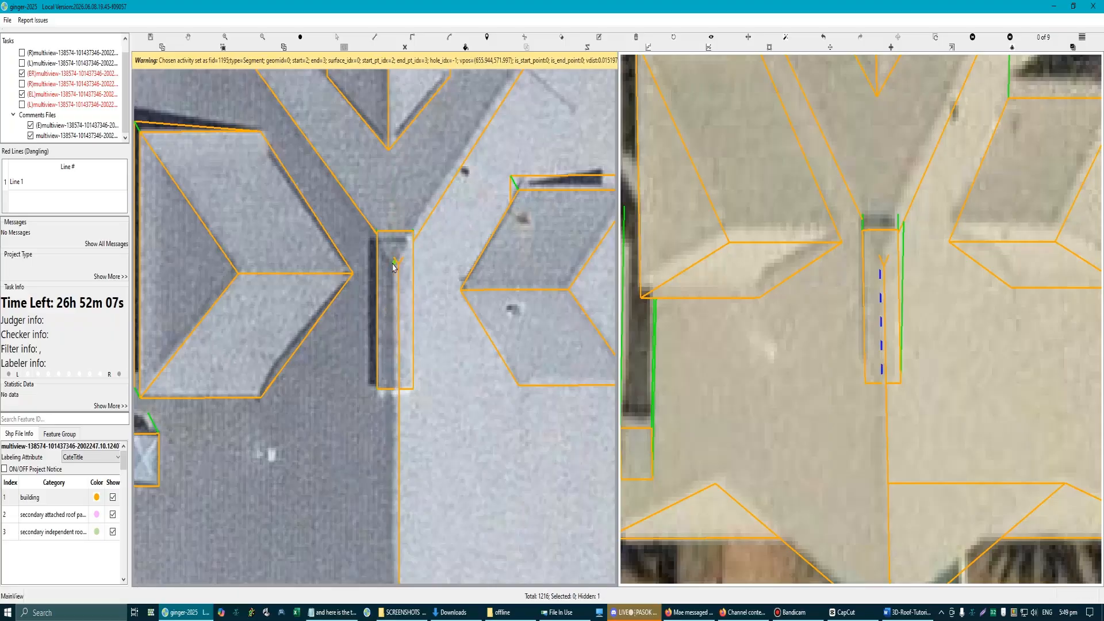
scroll(823, 271, "up", 4)
scroll(789, 287, "down", 2)
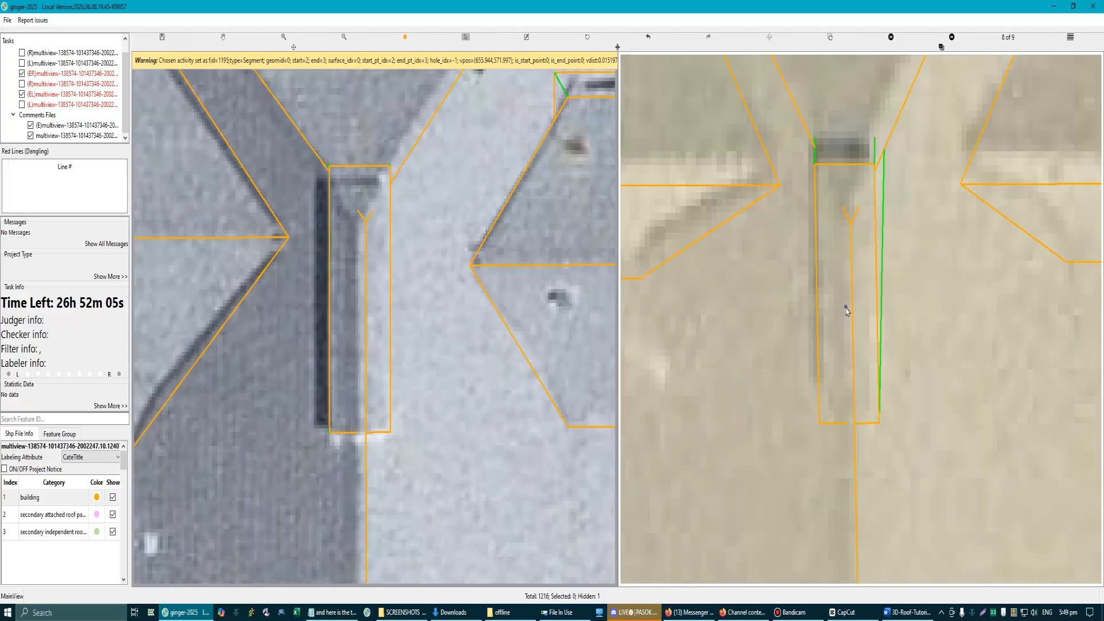
left_click(847, 304)
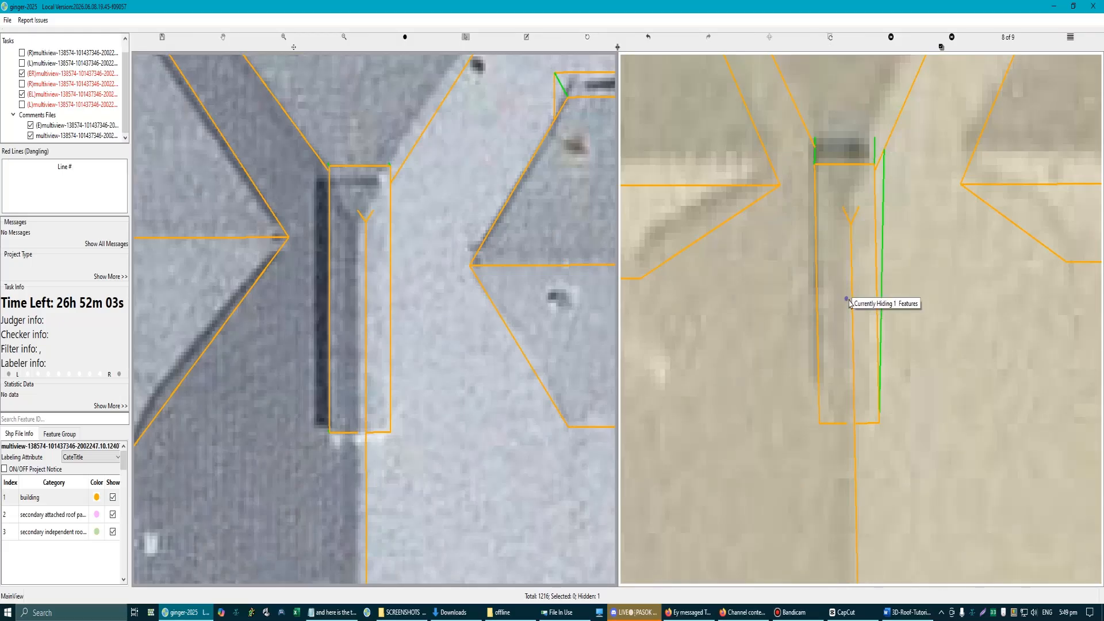
left_click(847, 304)
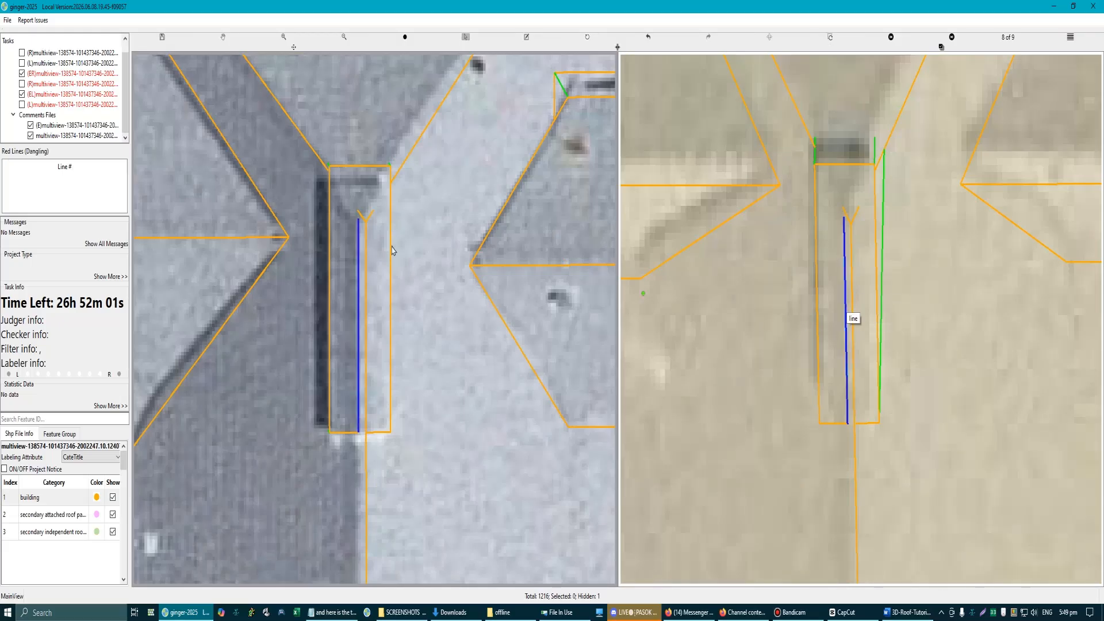
Step: Show the roof planes as filled surfaces and restore all hidden planes
scroll(437, 440, "down", 2)
scroll(440, 437, "down", 3)
left_click(445, 408)
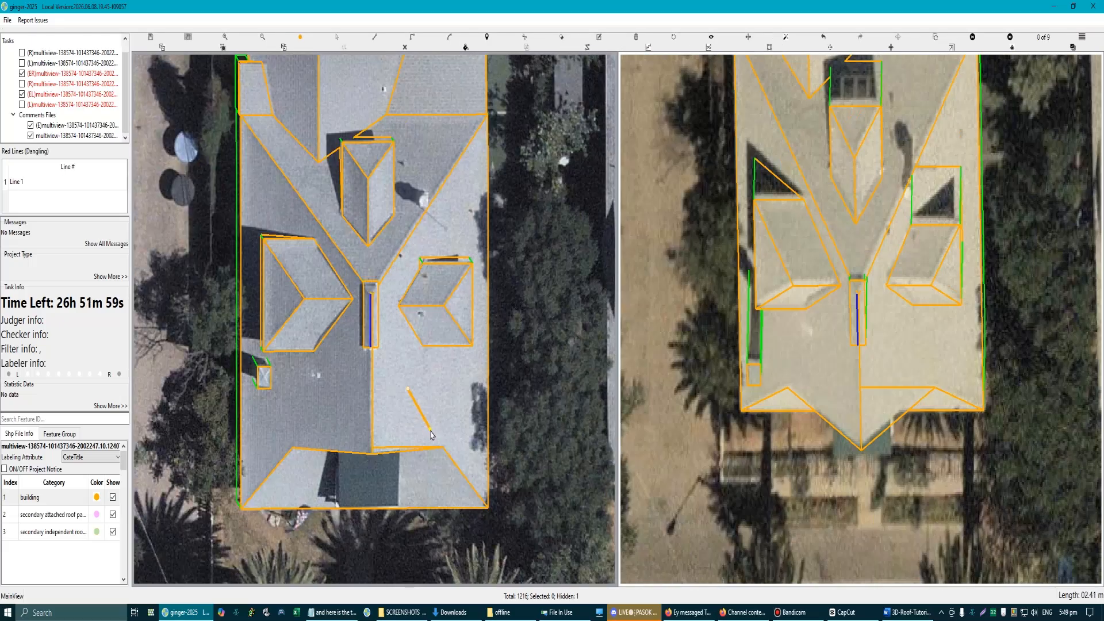
key("s")
scroll(390, 361, "down", 1)
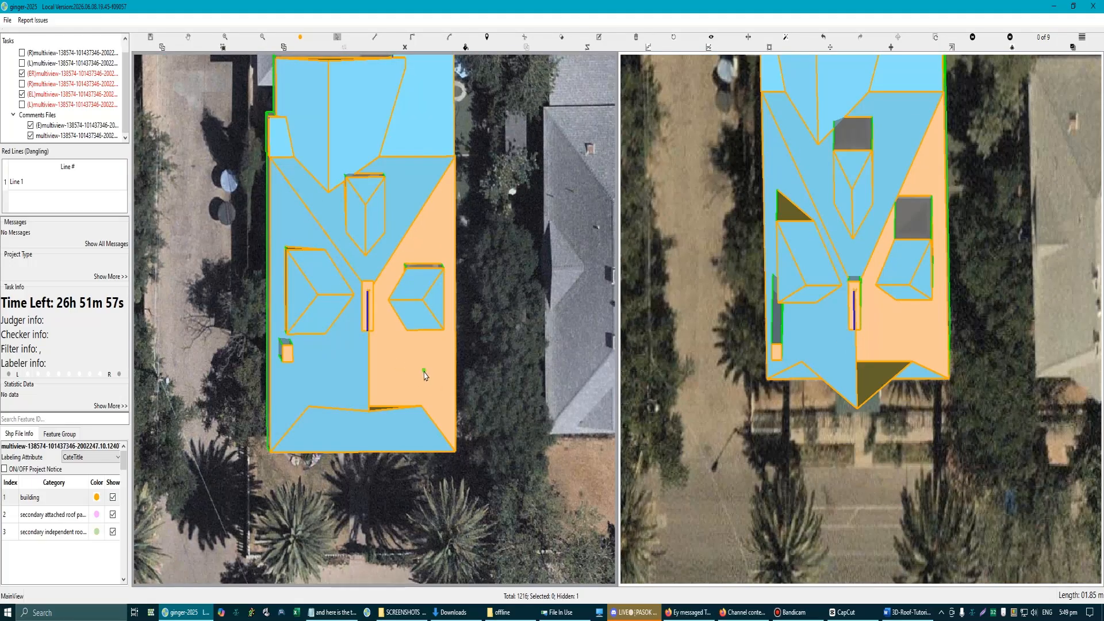
left_click(424, 372)
key("h")
scroll(405, 363, "up", 2)
scroll(475, 397, "down", 3)
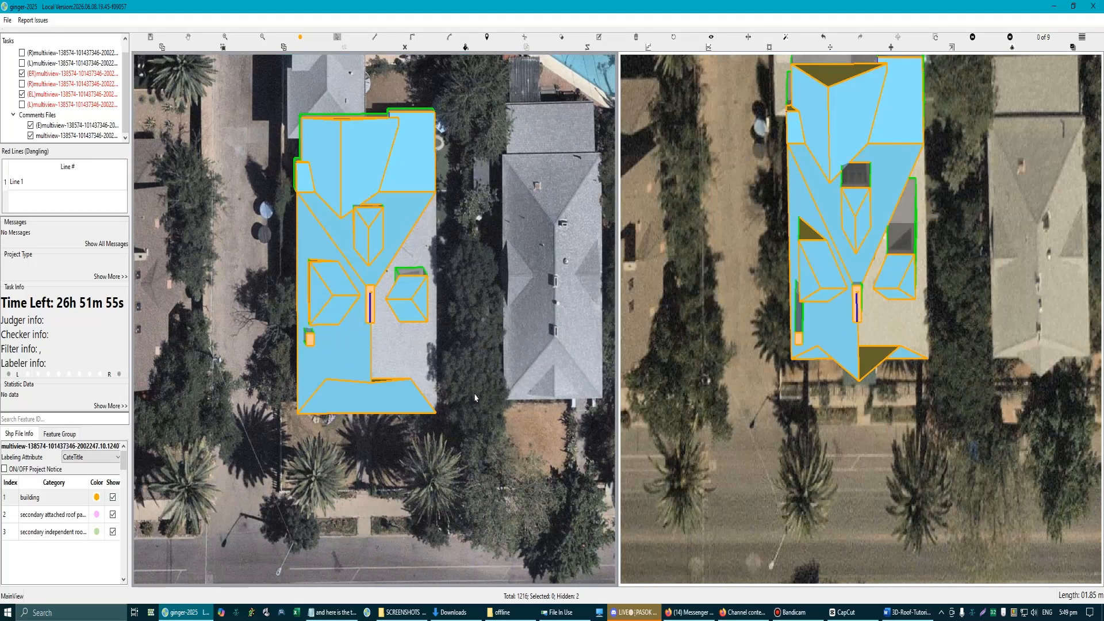
key("h")
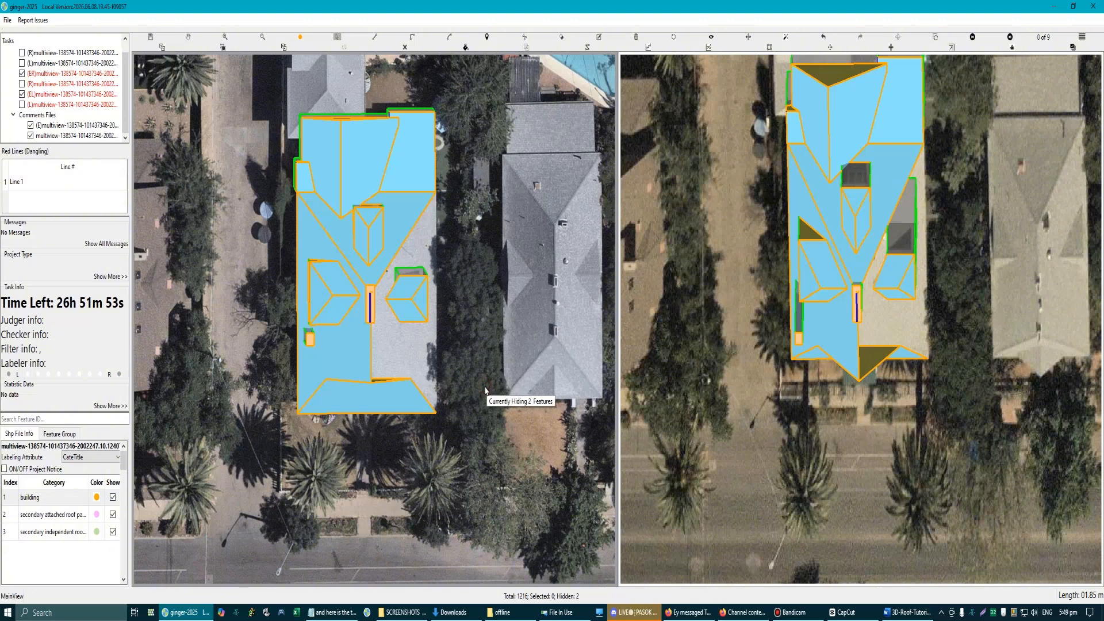
scroll(356, 290, "up", 2)
key("space")
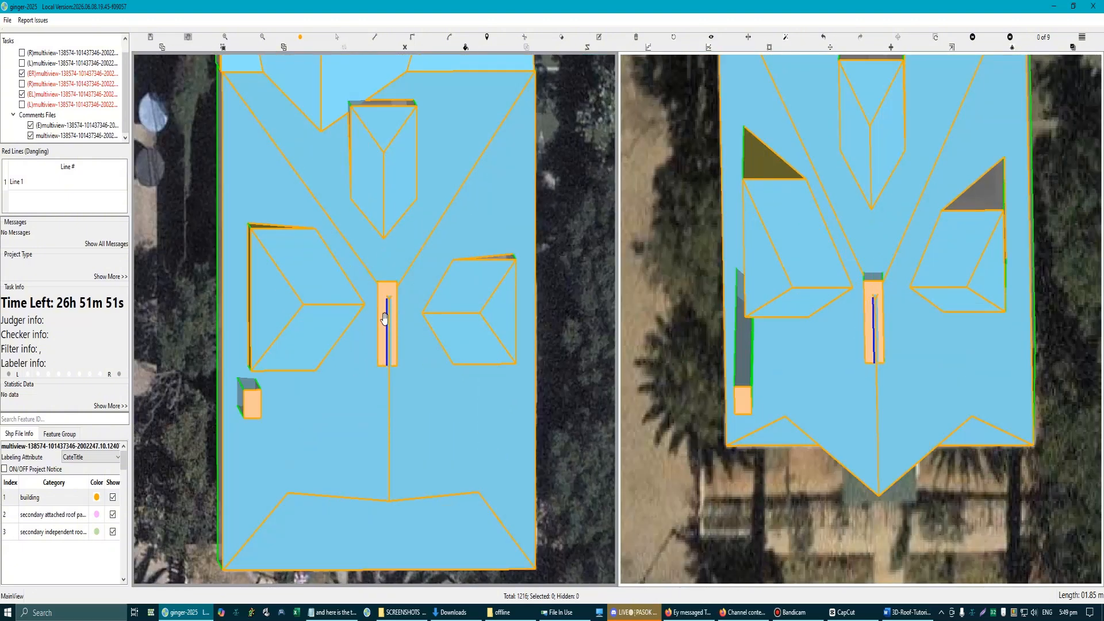
Step: Raise the strip's centre line slightly above its rectangle in the second aerial view and check the height in 3D
scroll(391, 319, "up", 1)
left_click_drag(386, 308, 379, 239)
scroll(385, 291, "up", 3)
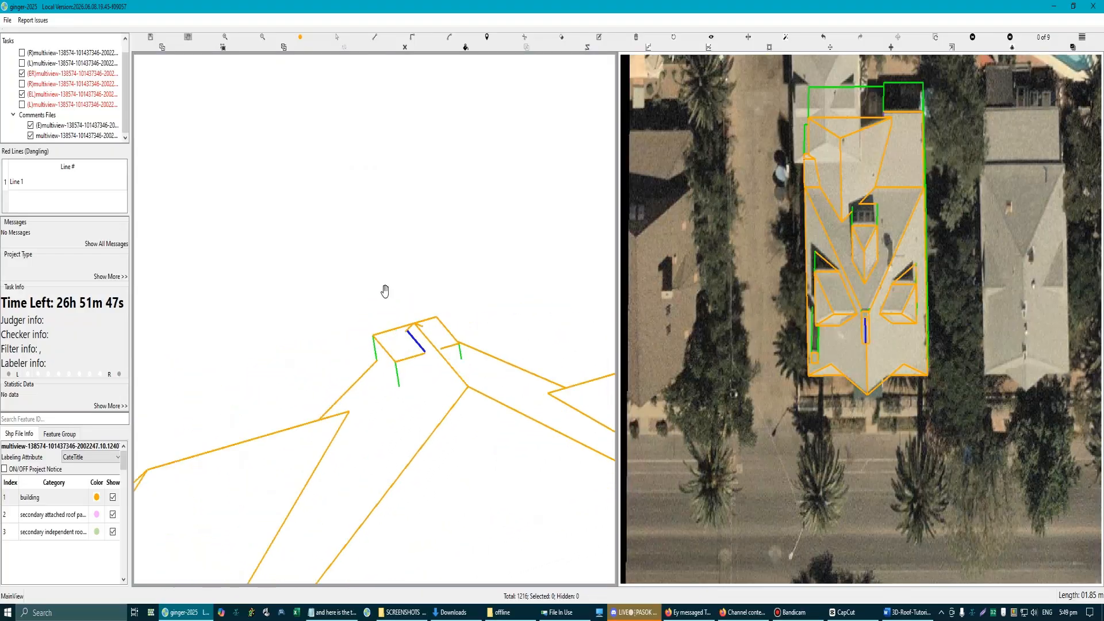
scroll(863, 355, "up", 3)
left_click(858, 341)
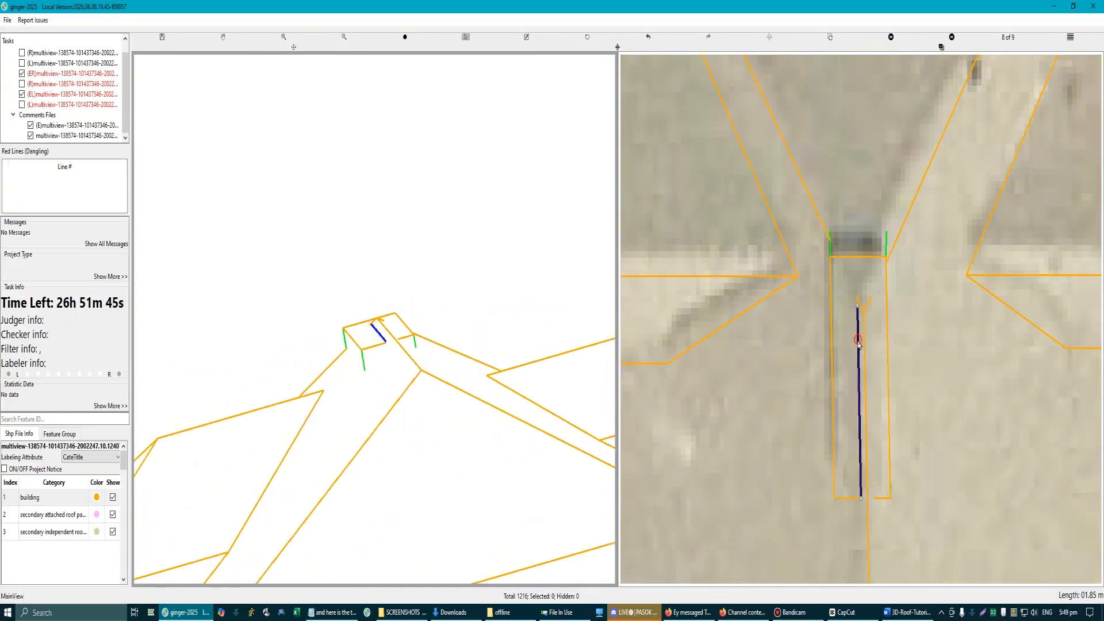
left_click_drag(851, 345, 853, 347)
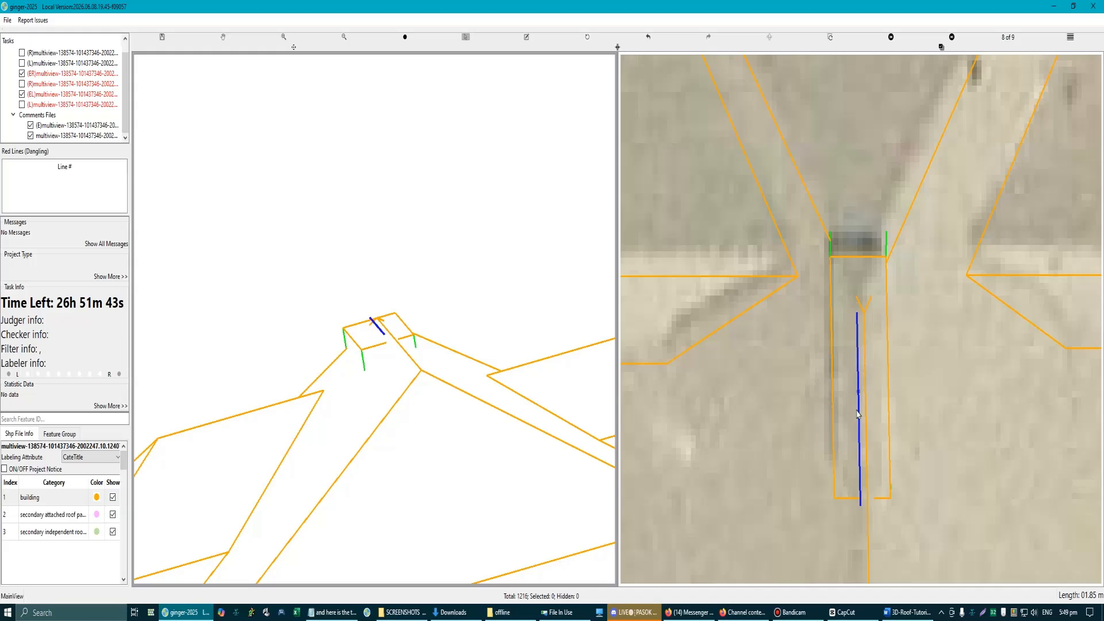
scroll(368, 361, "down", 3)
scroll(387, 339, "down", 3)
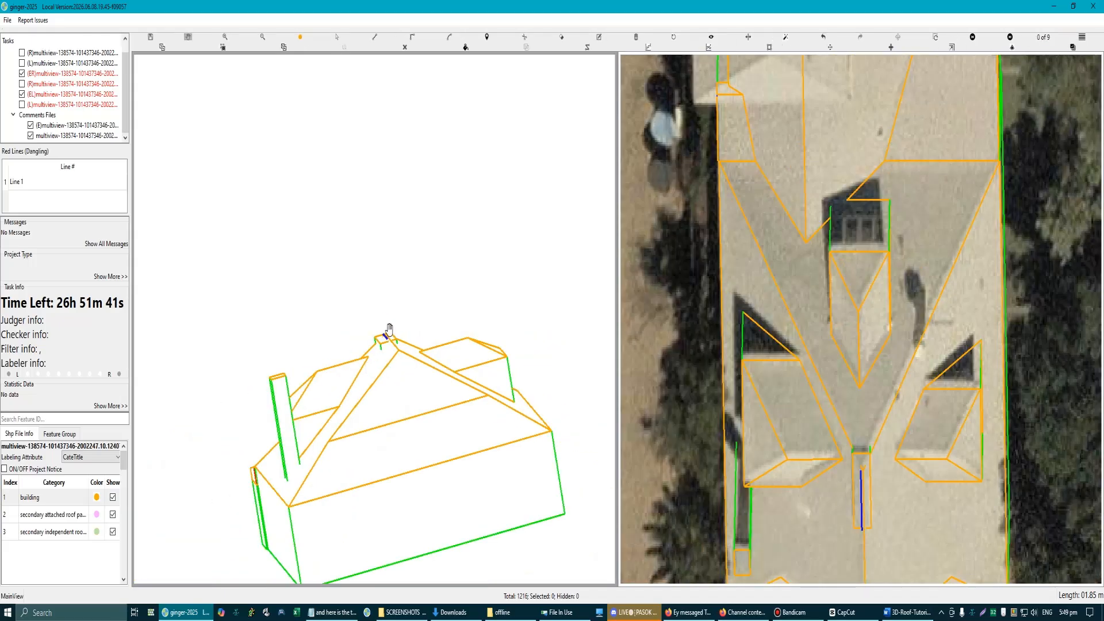
Step: Outline a triangular plane at the strip's valley end, joining both rectangle corners to the end of the centre line
scroll(387, 345, "up", 3)
key("Escape")
scroll(373, 334, "up", 3)
key("l")
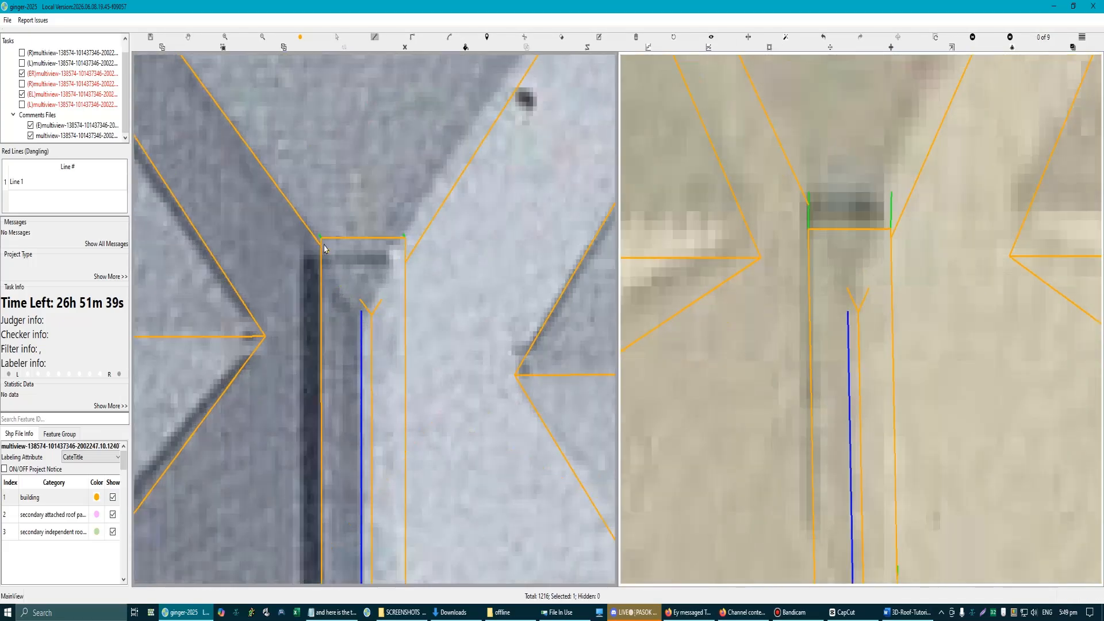
left_click(321, 238)
key("Escape")
key("l")
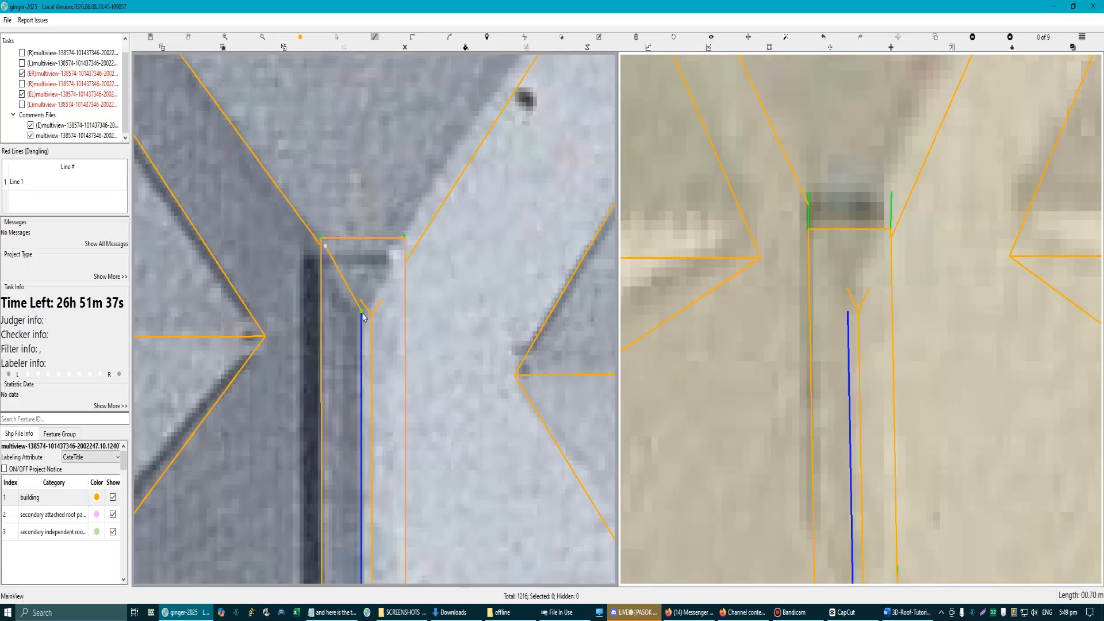
left_click(320, 239)
left_click(361, 311)
right_click(407, 316)
Step: Try to outline the triangular plane at the strip's other end in the aerial view
scroll(410, 327, "down", 3)
left_click_drag(351, 424, 357, 351)
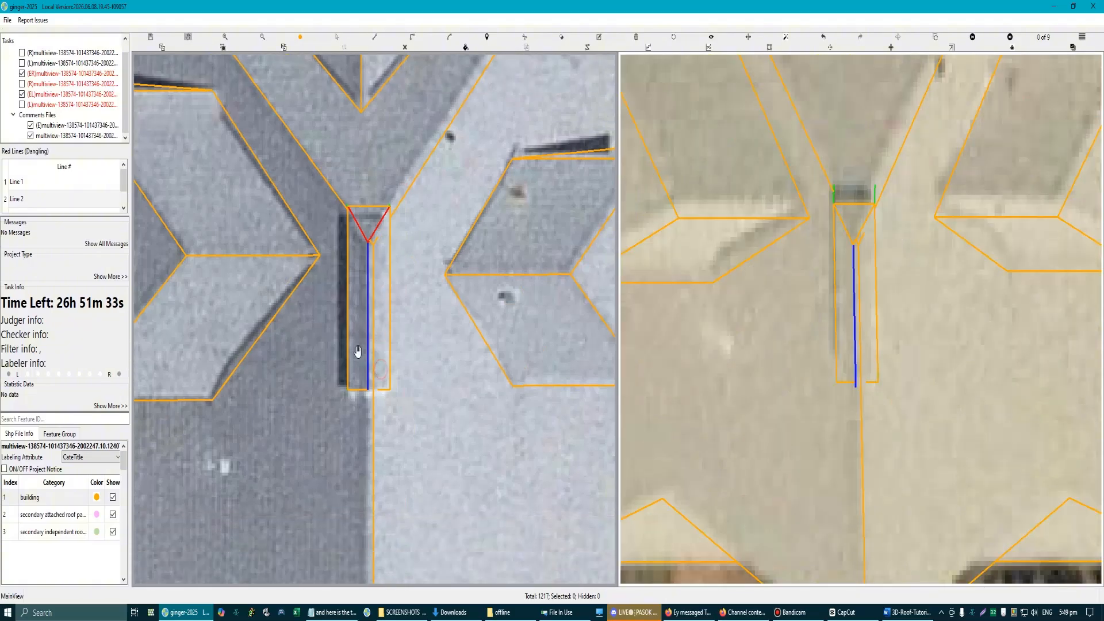
scroll(352, 391, "up", 2)
key("l")
left_click(359, 415)
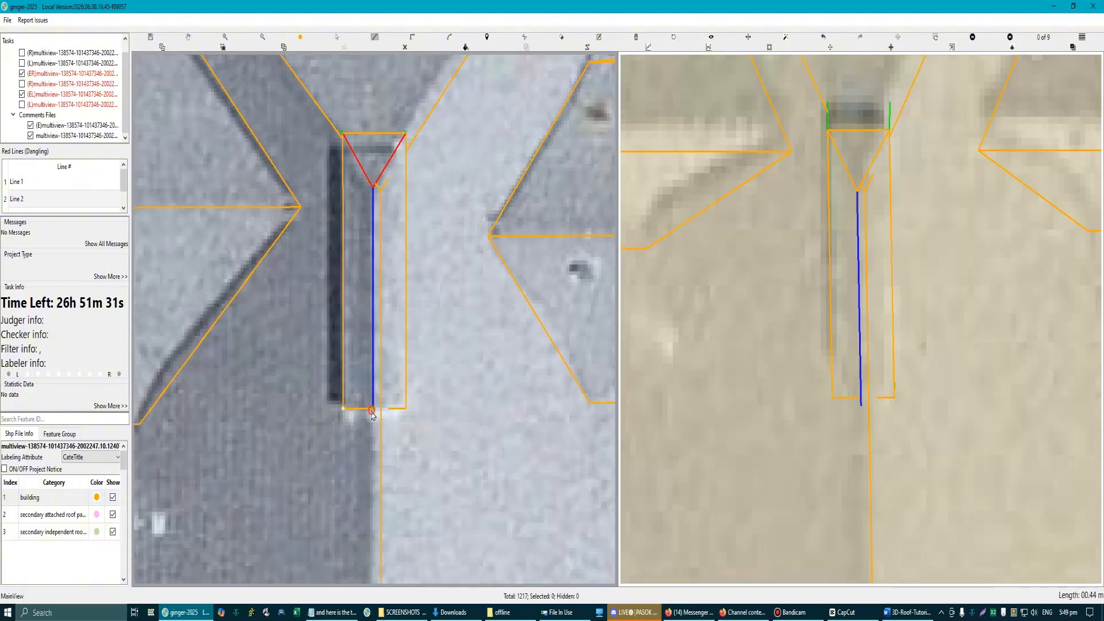
left_click(407, 414)
right_click(423, 401)
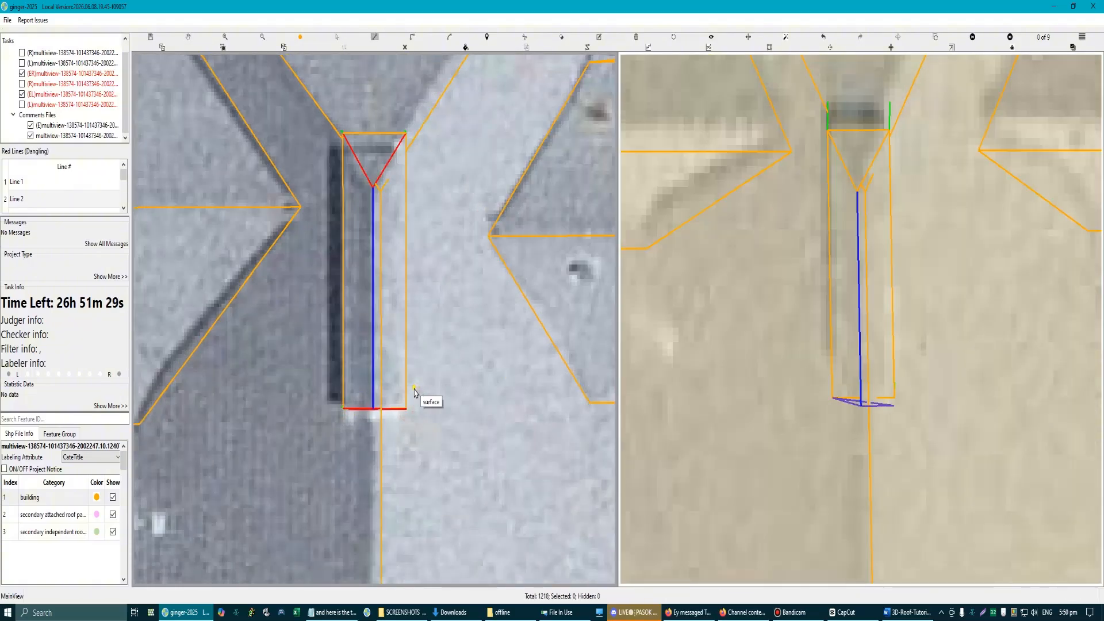
key("ctrl+z")
Step: Outline the triangular end plane in the 3D view, joining the two near rectangle corners to the centre line's endpoint
left_click_drag(352, 331, 362, 359)
scroll(361, 369, "up", 2)
key("l")
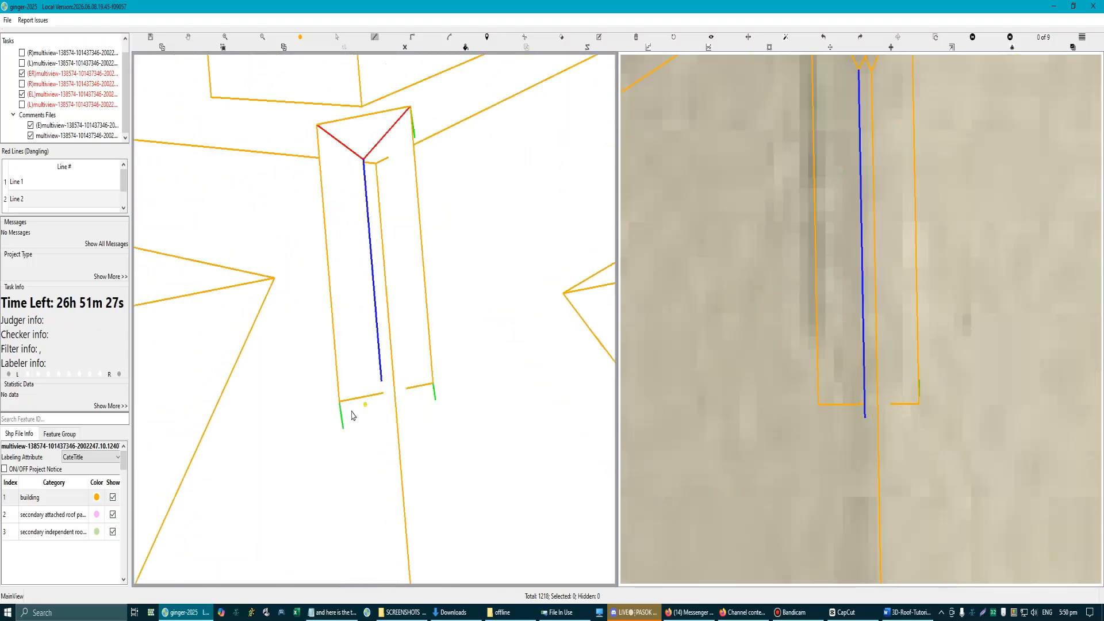
left_click(339, 405)
left_click(434, 386)
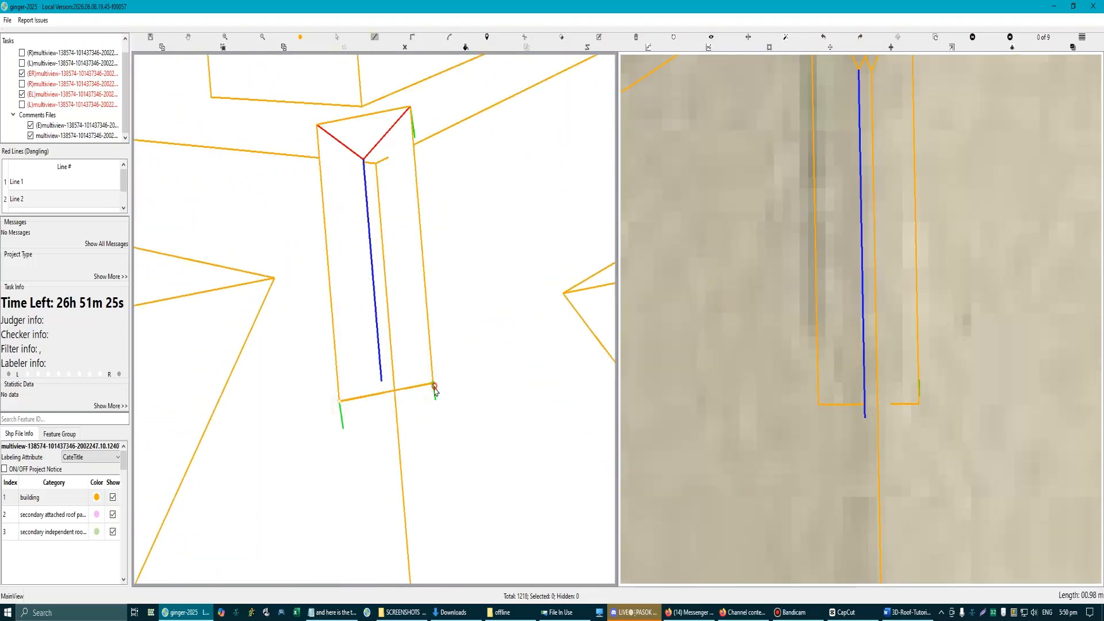
left_click(381, 383)
right_click(409, 404)
scroll(394, 399, "up", 2)
key("s")
left_click(360, 381)
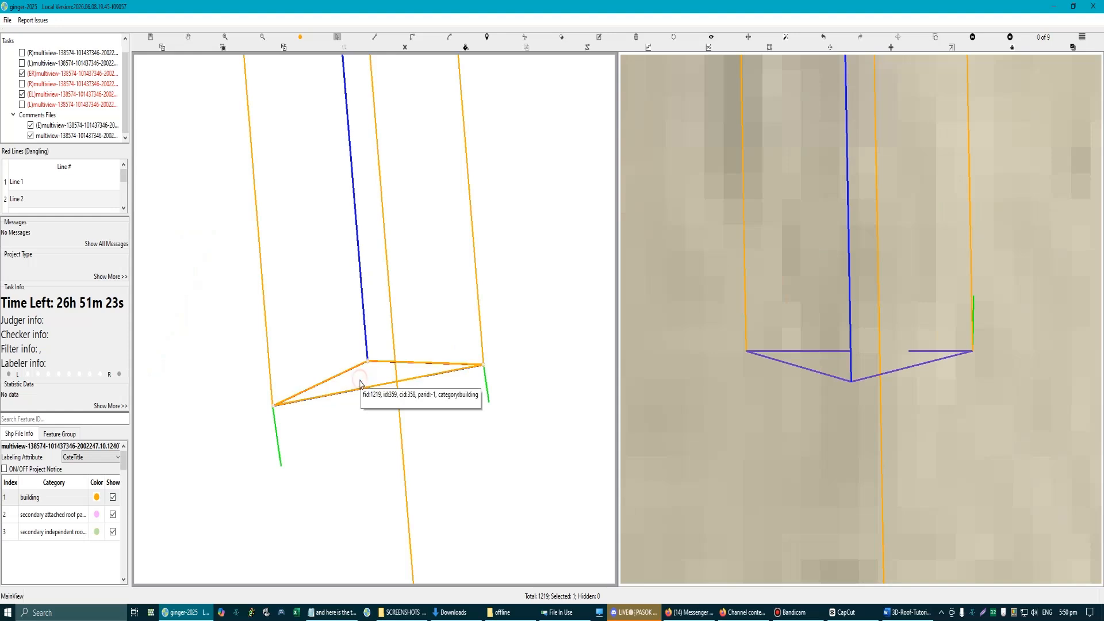
Step: Delete the blue centre line and outline the strip's left sloping plane between the rectangle's long edge and the two peaks
scroll(380, 411, "down", 2)
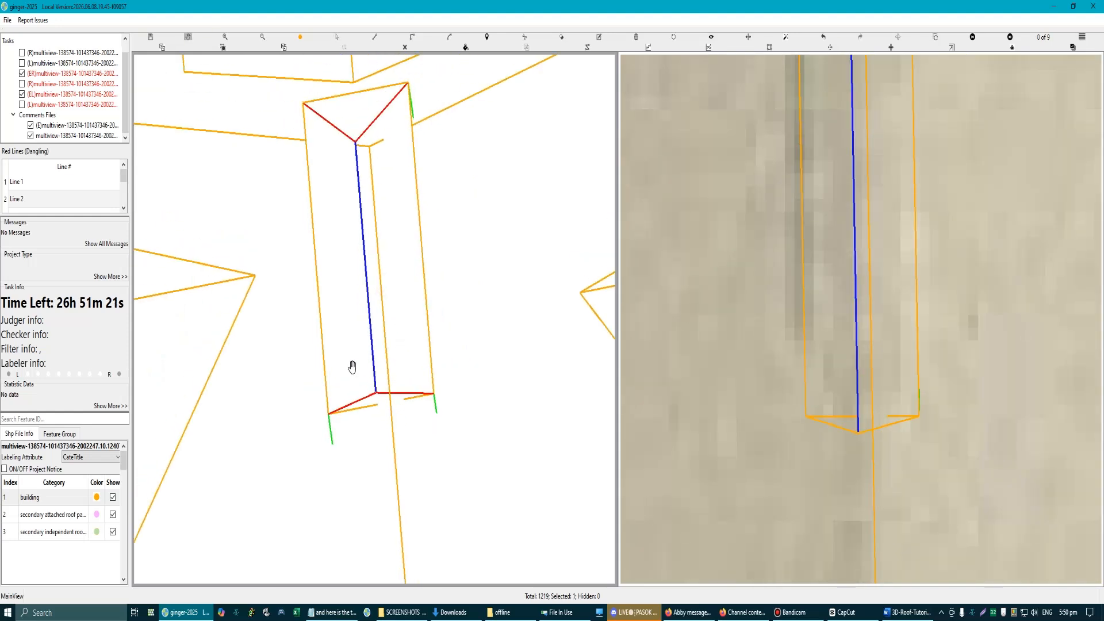
scroll(362, 353, "up", 1)
key("Delete")
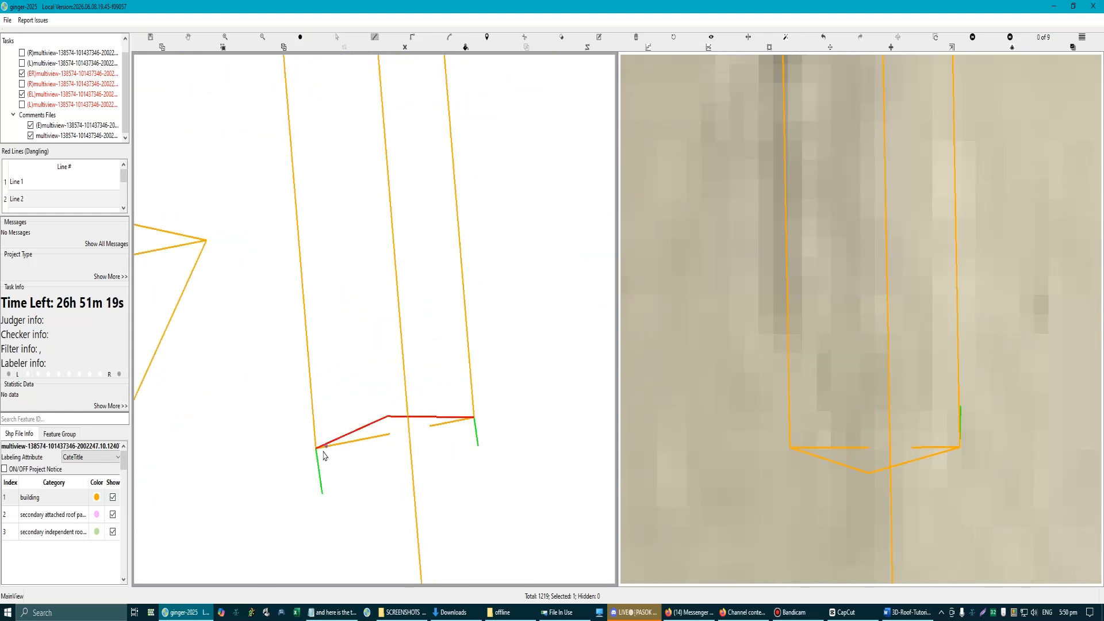
left_click(316, 449)
left_click(389, 417)
scroll(389, 420, "down", 1)
left_click_drag(369, 219, 372, 270)
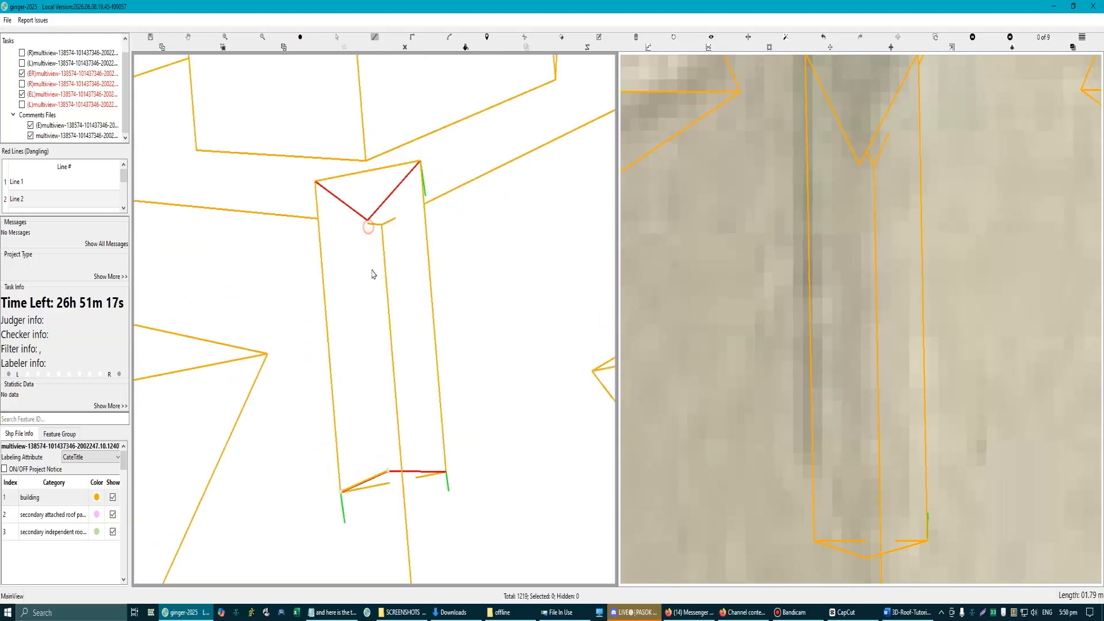
left_click(369, 222)
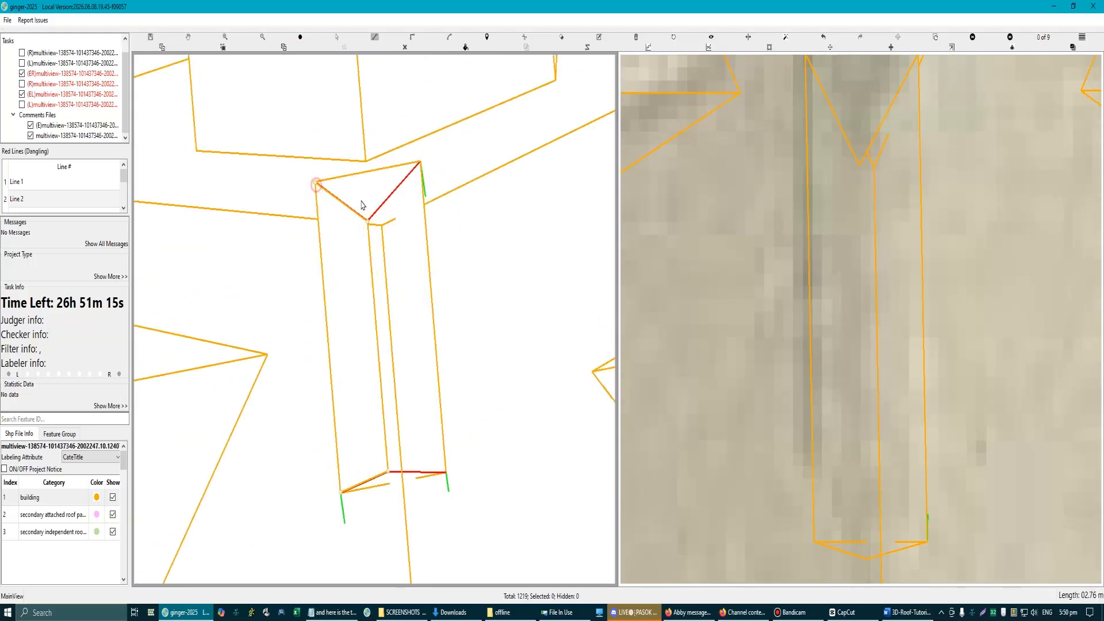
Step: Outline the strip's right sloping plane through the remaining corners and both peaks, and bring the aerial image back
left_click(420, 163)
left_click(370, 221)
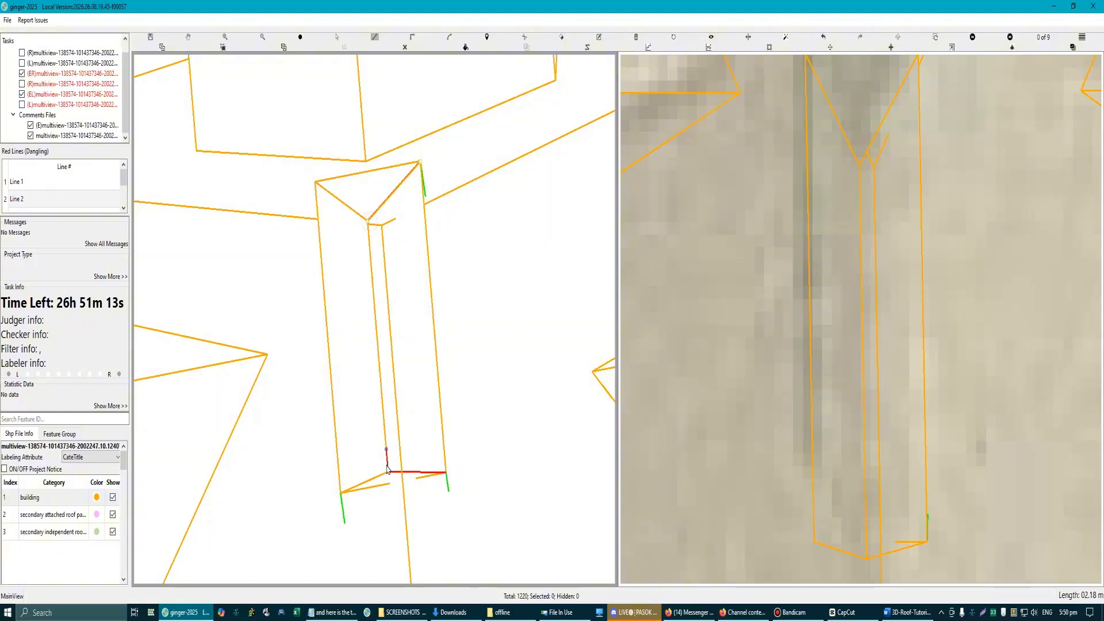
left_click(388, 472)
scroll(489, 457, "down", 1)
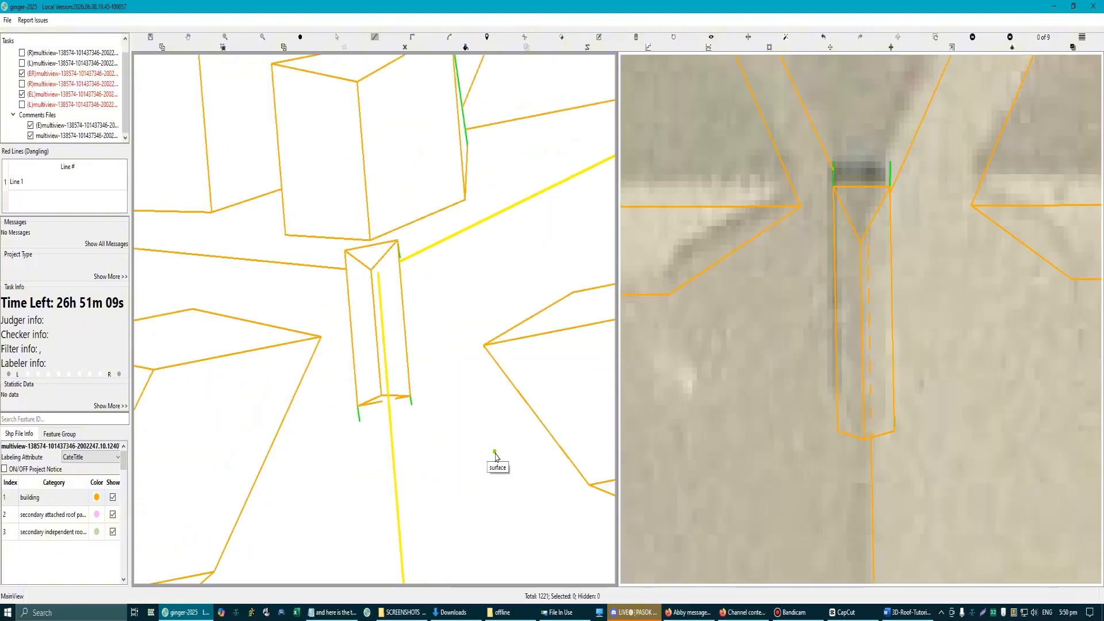
key("space")
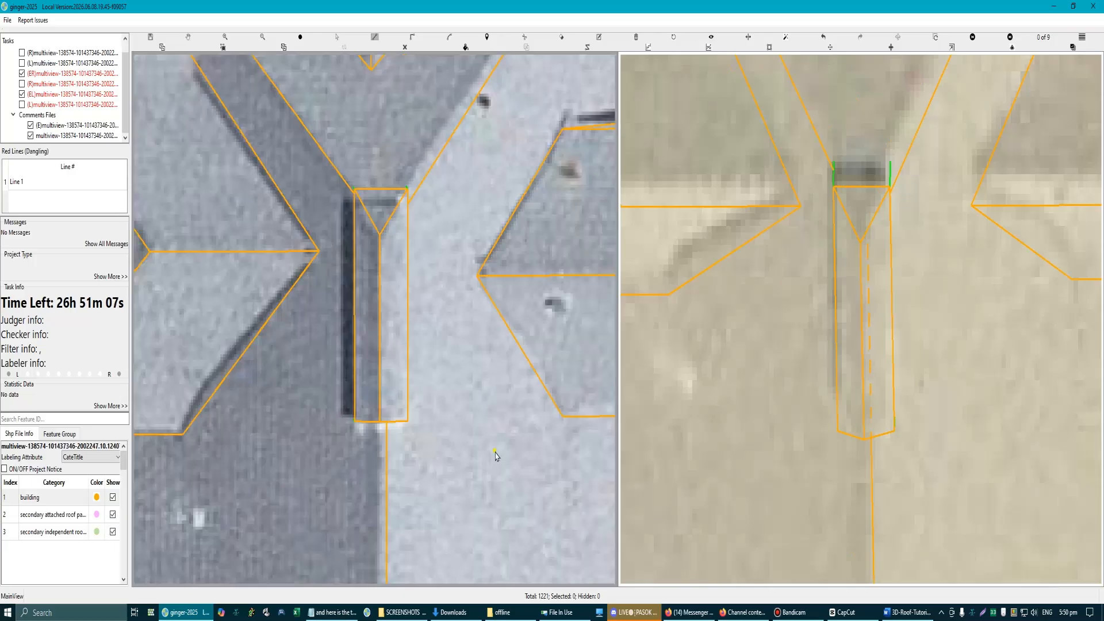
Step: Select all of the building's roof lines in the aerial view, save the work and process the selection into 3D geometry
scroll(496, 456, "down", 2)
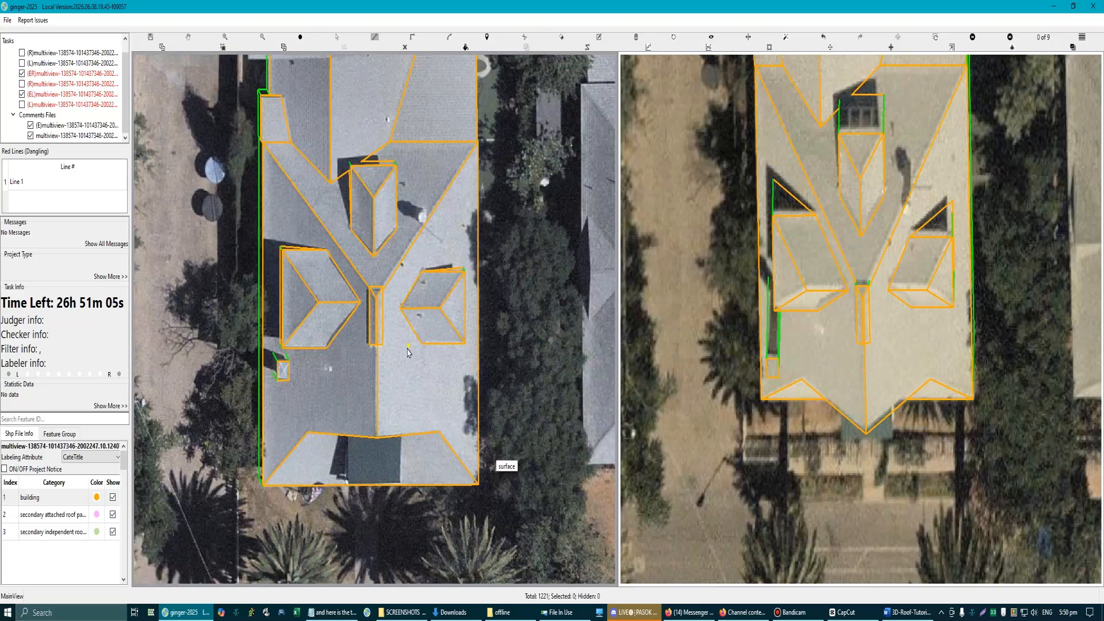
scroll(407, 353, "up", 2)
scroll(402, 356, "down", 4)
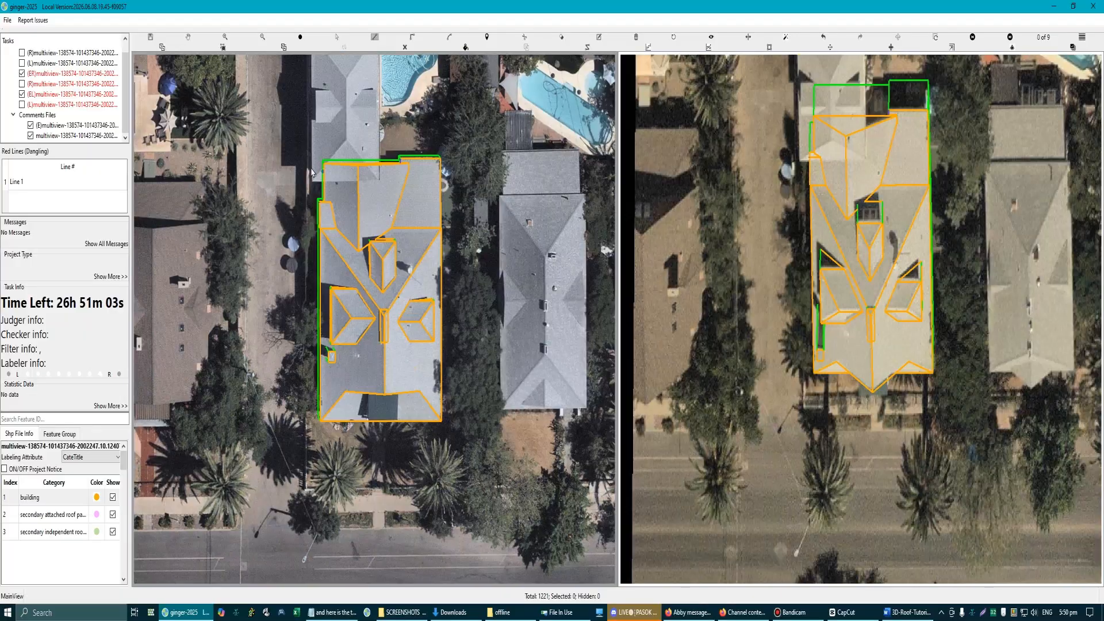
key("Escape")
left_click_drag(293, 126, 474, 459)
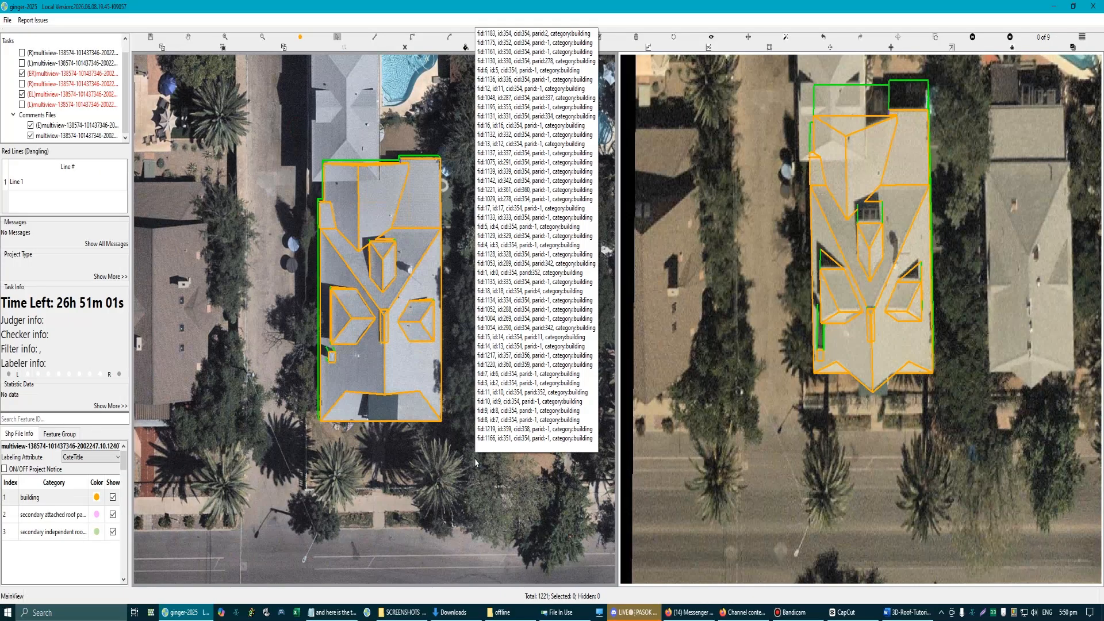
key("ctrl+s")
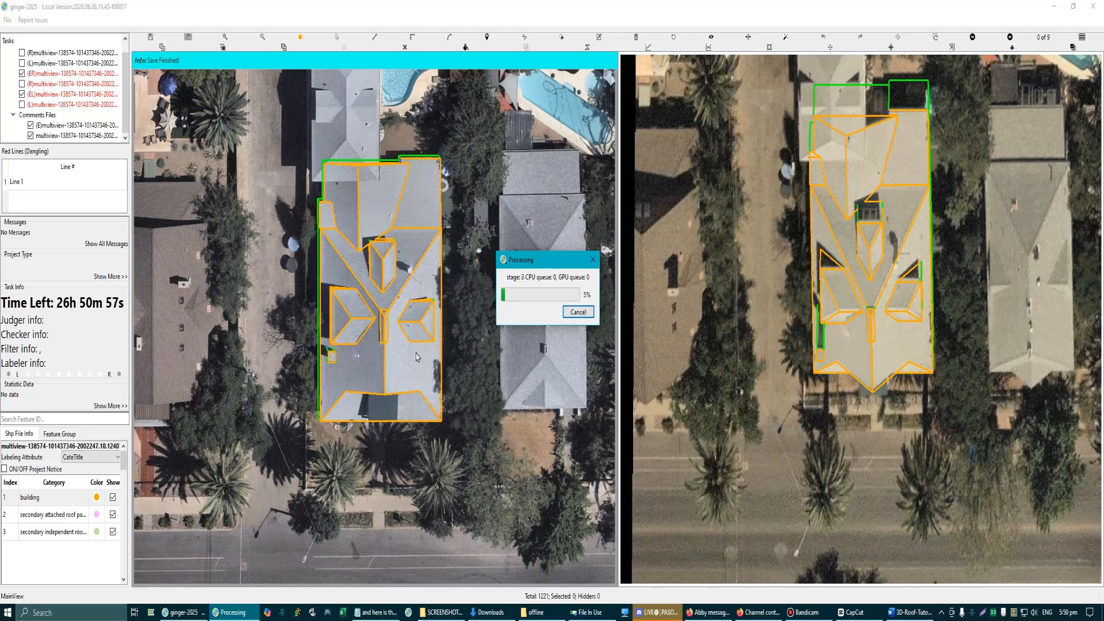
Step: Examine the processed model against both aerial images around the ridge strip, the dark-covered roof end, and the opposite end's roof planes
scroll(392, 332, "up", 6)
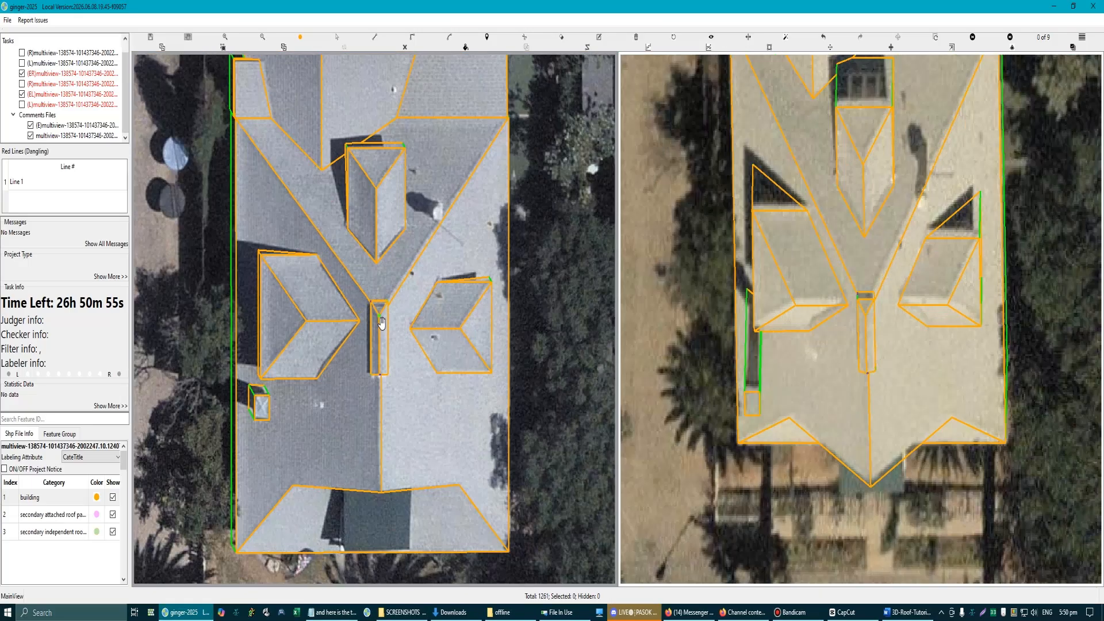
scroll(383, 332, "down", 5)
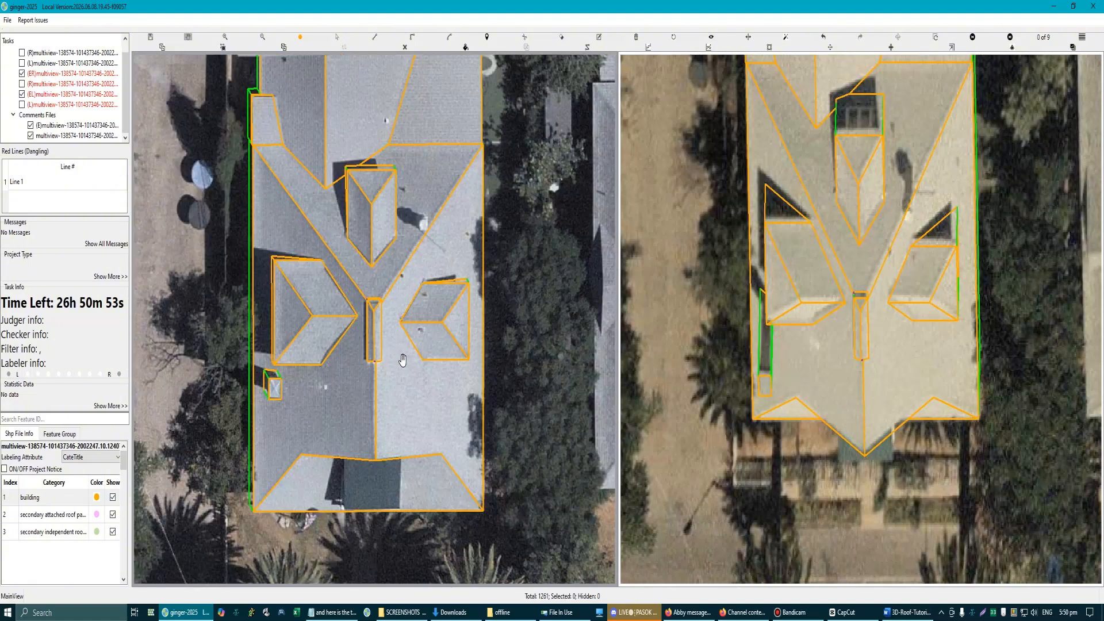
scroll(402, 356, "up", 6)
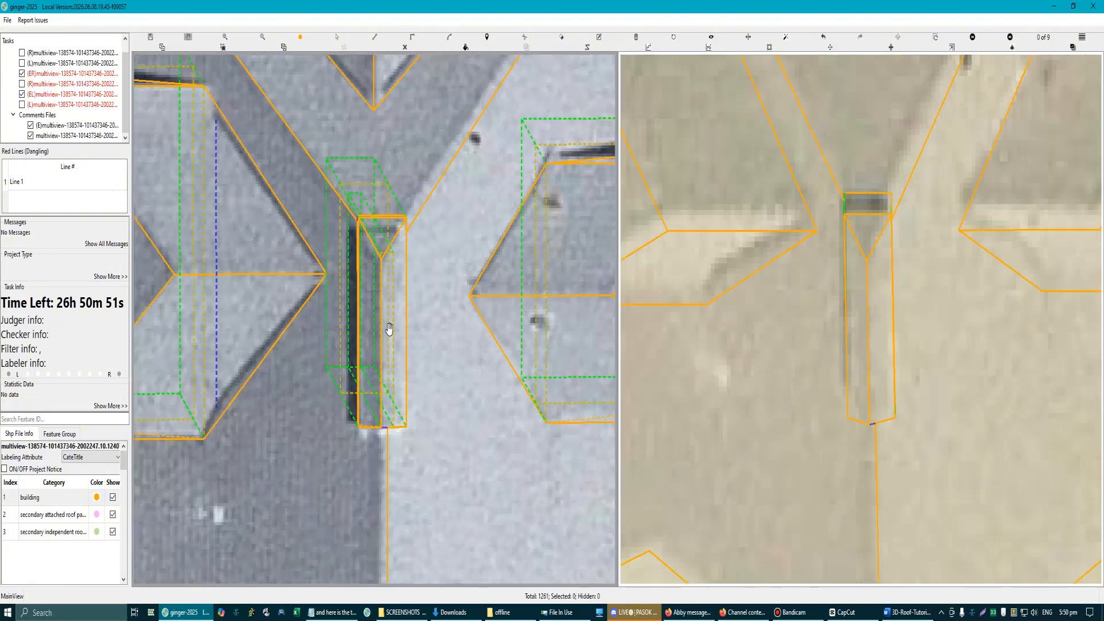
scroll(412, 343, "down", 5)
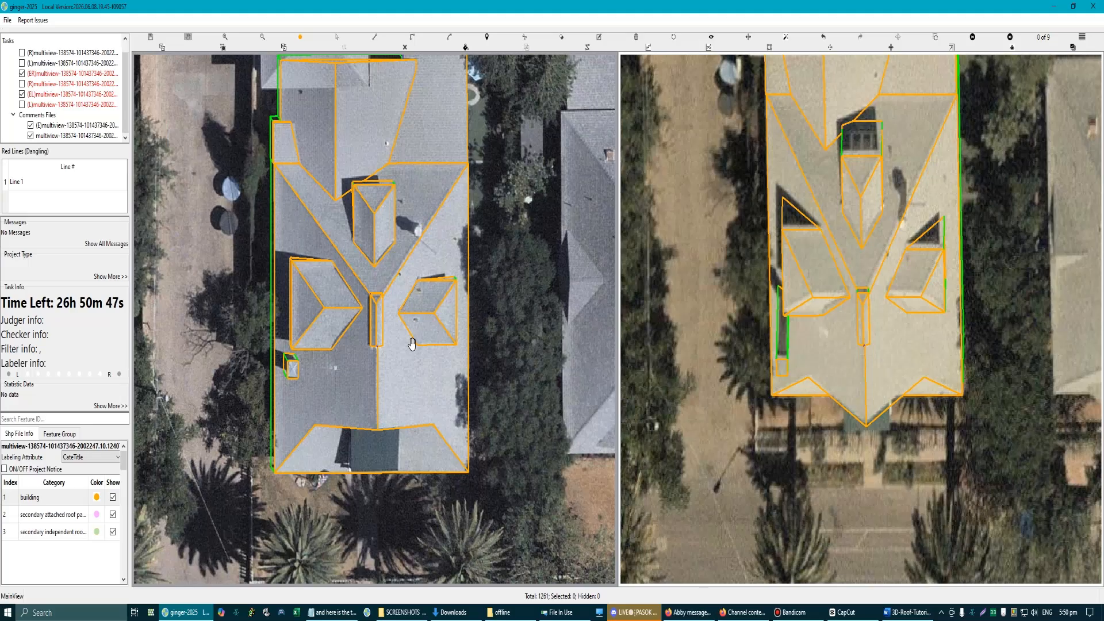
scroll(889, 426, "up", 3)
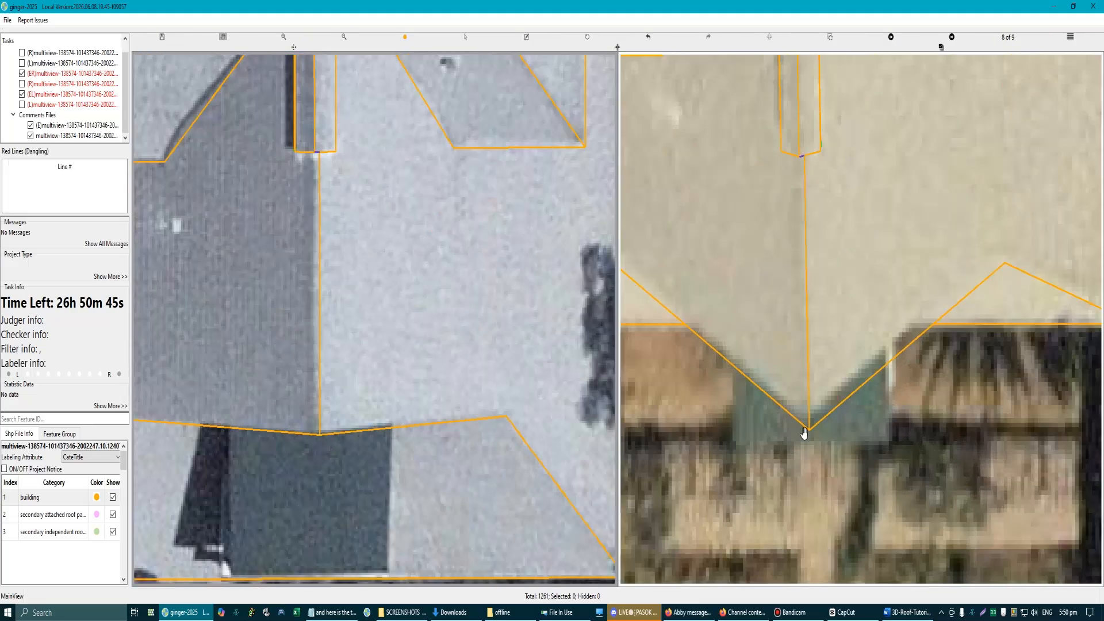
scroll(424, 443, "down", 6)
scroll(401, 316, "up", 8)
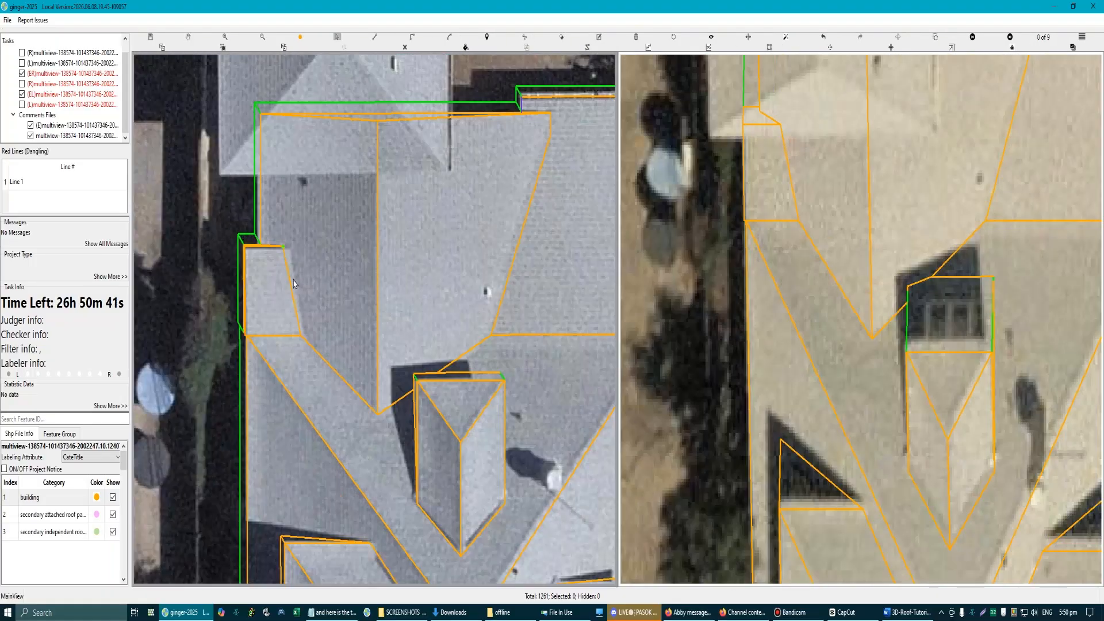
scroll(409, 329, "down", 4)
scroll(429, 285, "up", 2)
scroll(451, 288, "down", 3)
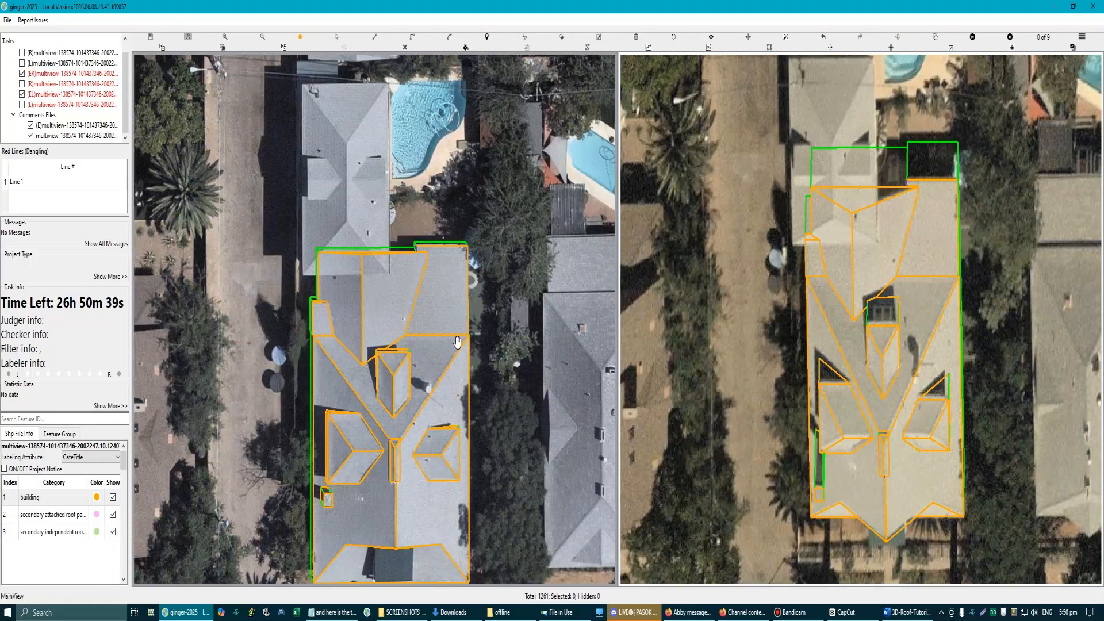
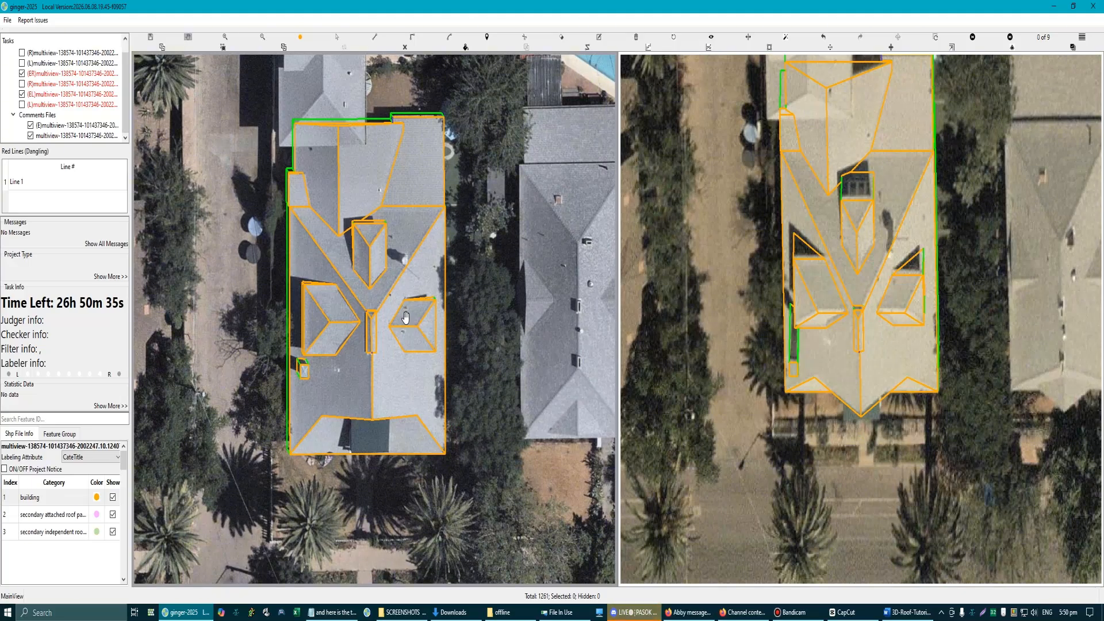
Step: Change the second view to another aerial image of the building and swap the images between the two views
scroll(377, 306, "down", 5)
scroll(327, 192, "up", 3)
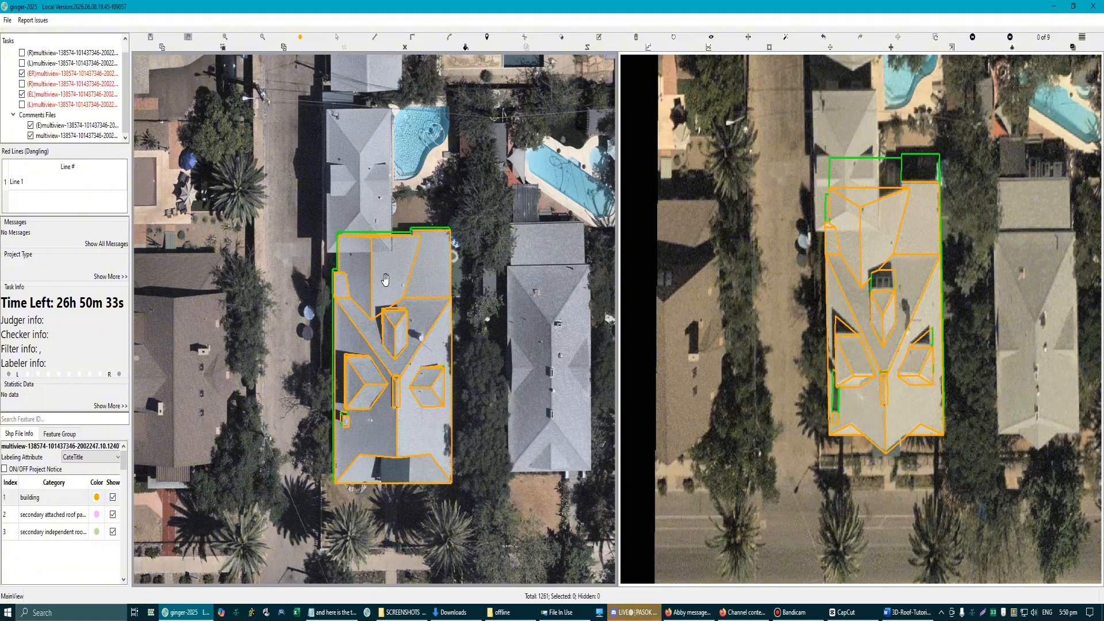
key("Right")
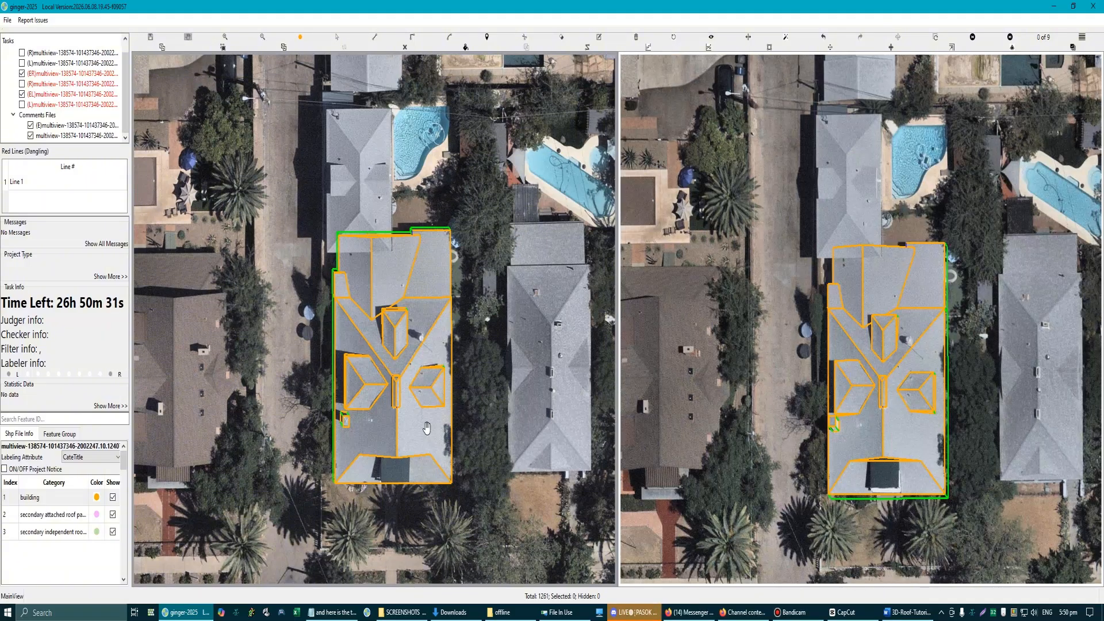
scroll(427, 427, "up", 4)
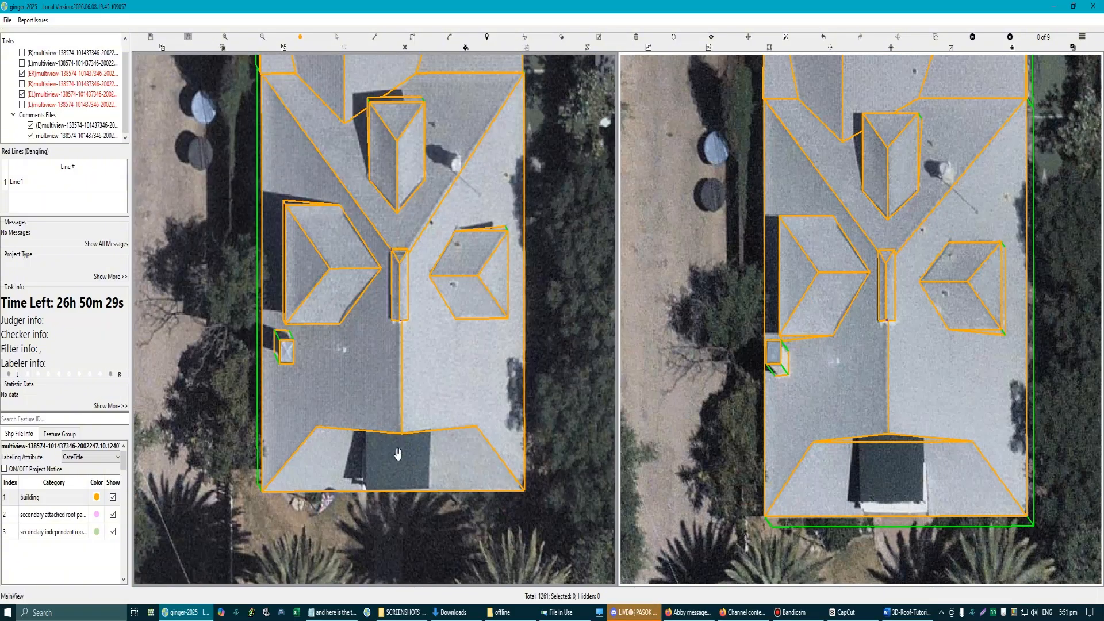
left_click_drag(398, 454, 401, 386)
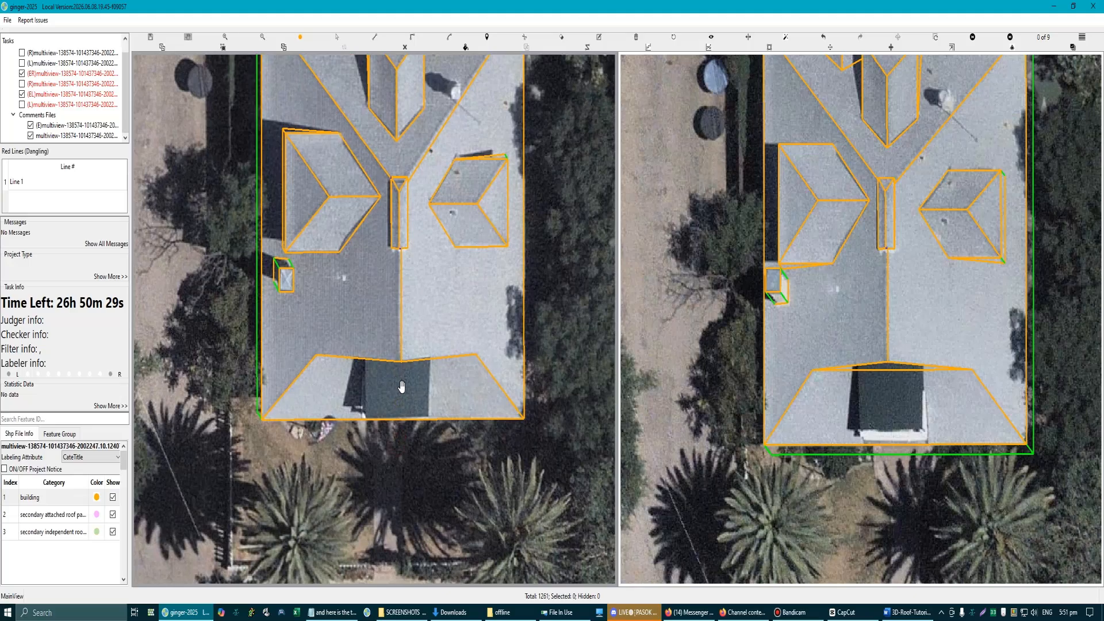
left_click(897, 38)
Step: Draw the upper edge of the dark-covered roof plane parallel to the roof end, about 3.94 m long
scroll(405, 437, "up", 3)
left_click_drag(403, 412, 444, 113)
scroll(419, 270, "up", 3)
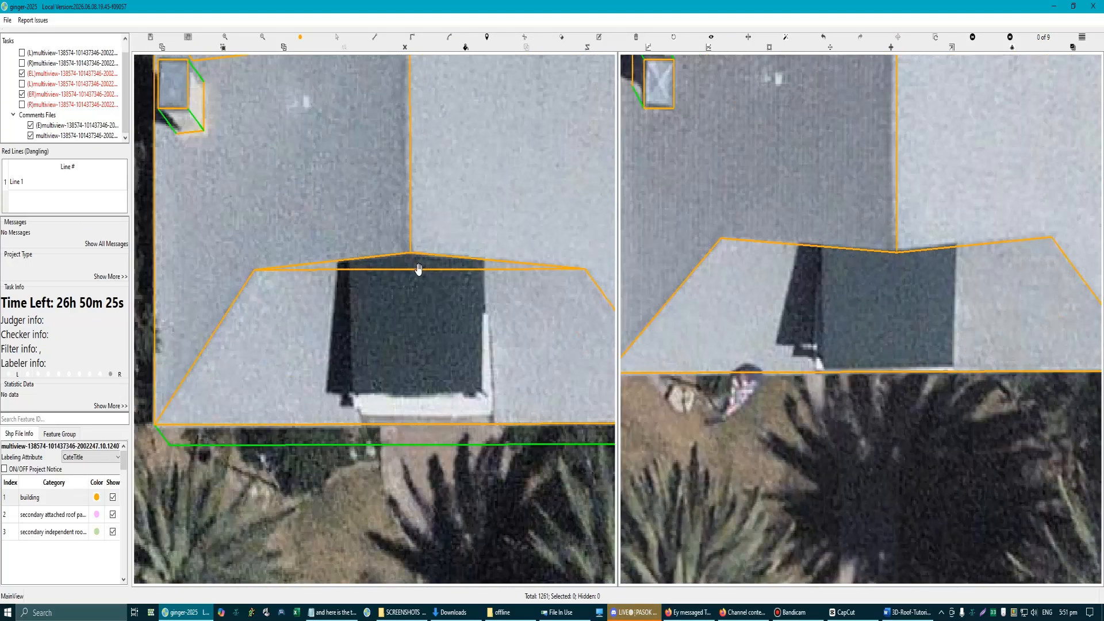
scroll(418, 269, "up", 2)
scroll(334, 269, "up", 4)
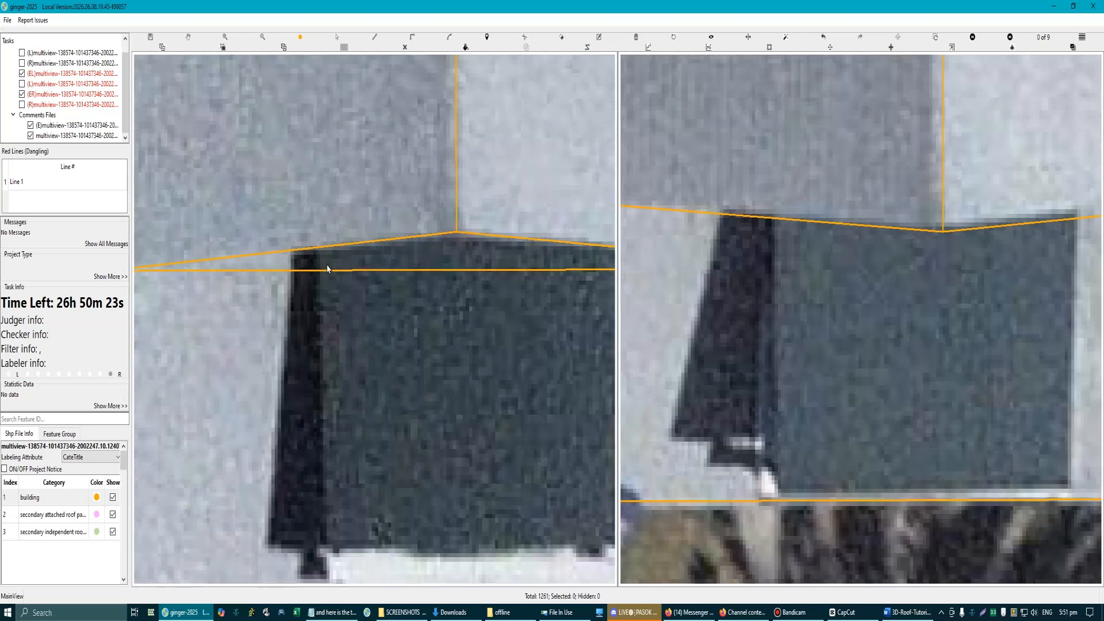
left_click(312, 244)
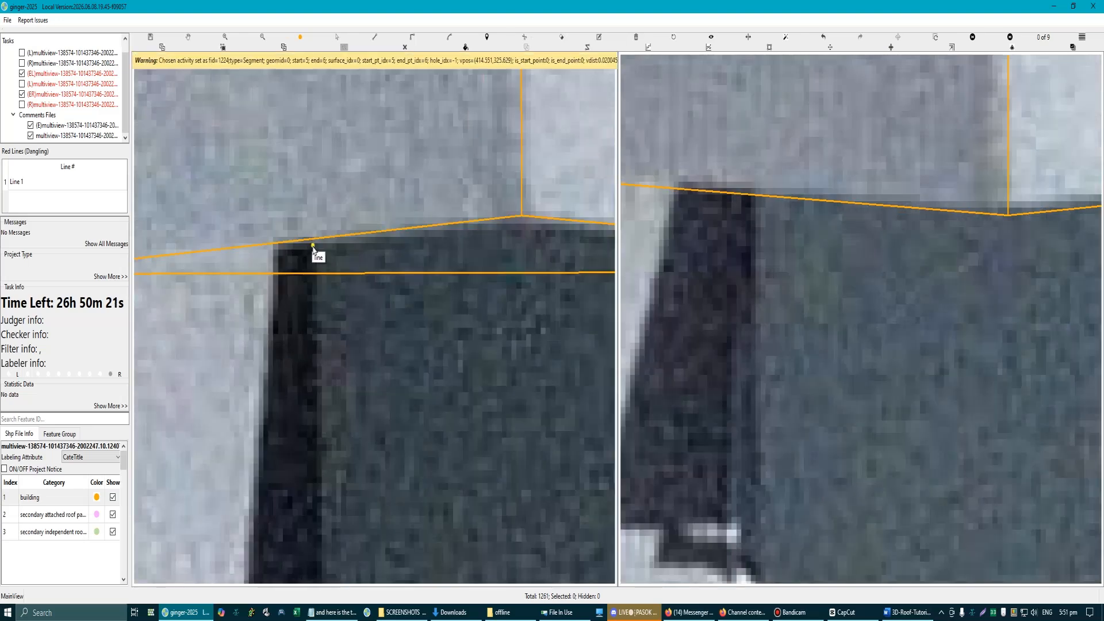
scroll(315, 248, "down", 2)
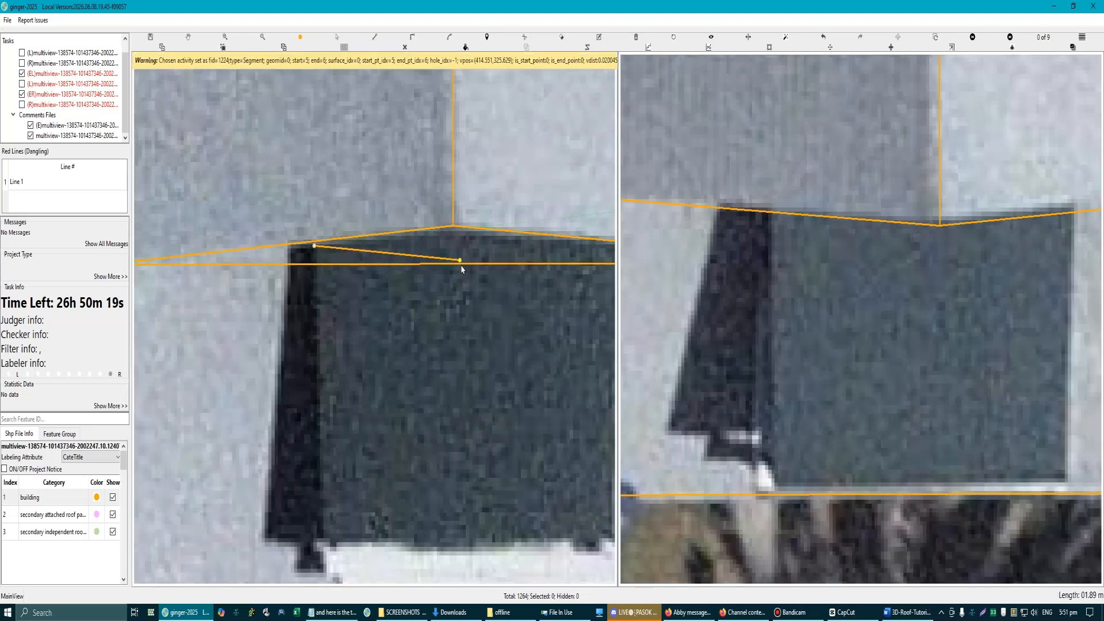
left_click(462, 265)
scroll(475, 270, "down", 2)
scroll(475, 273, "down", 1)
scroll(529, 262, "up", 3)
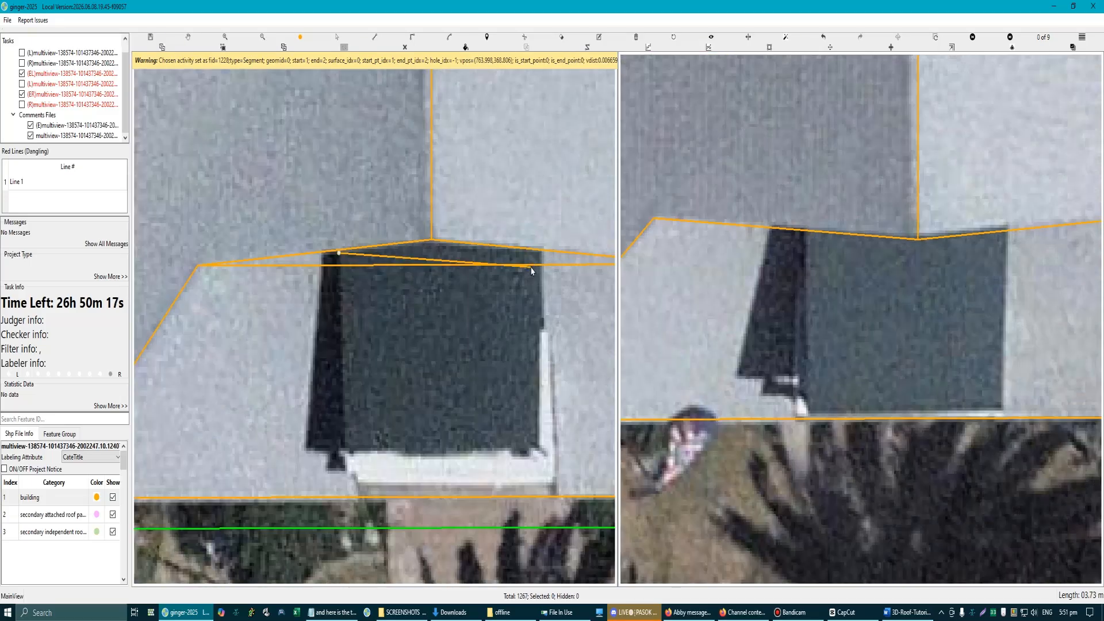
left_click(546, 252)
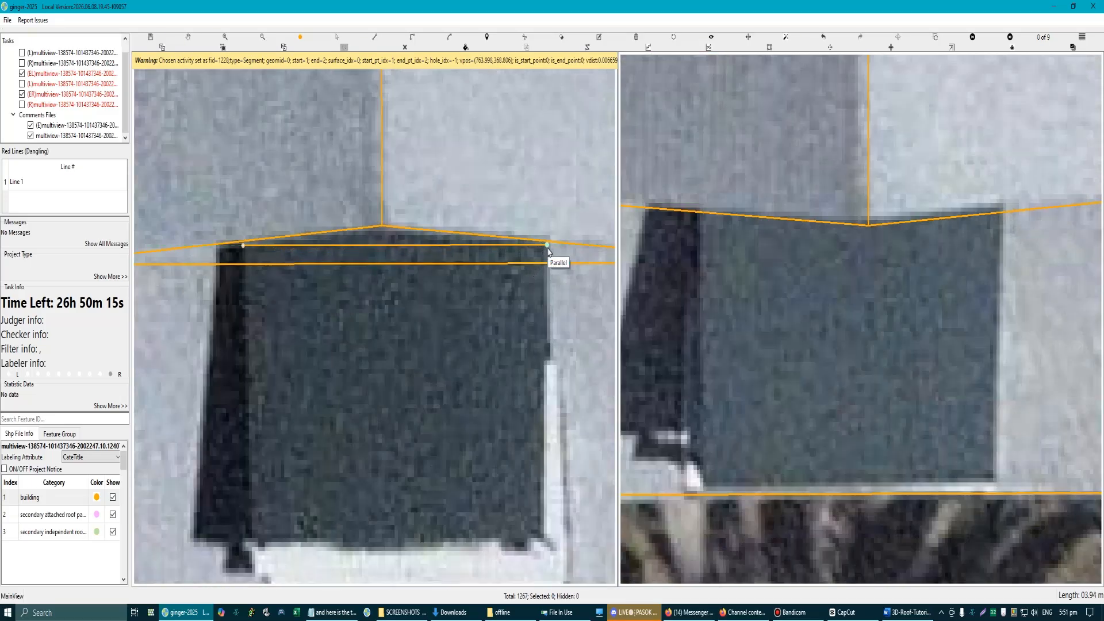
scroll(517, 350, "down", 1)
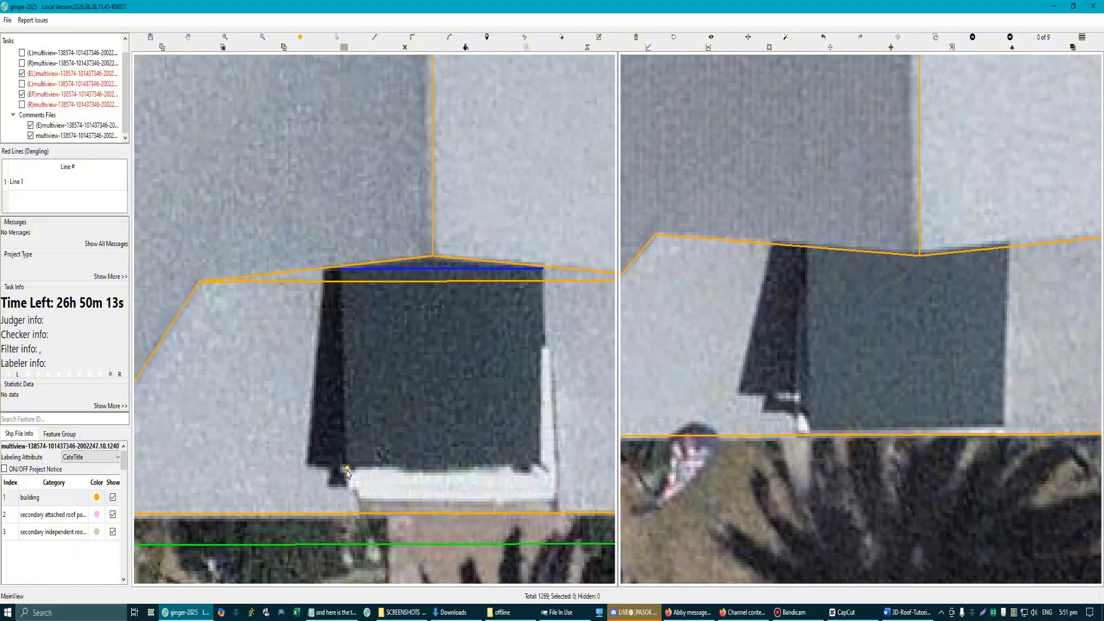
Step: Draw the dark-covered plane's lower edge parallel to its upper edge, about 3.76 m long
left_click(346, 467)
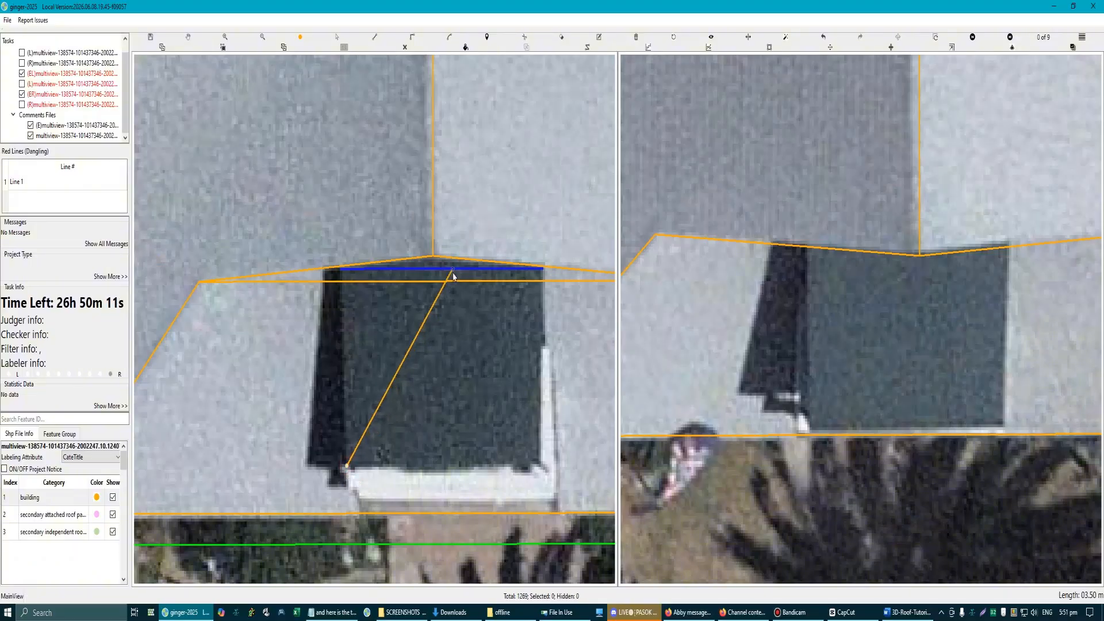
left_click(528, 445)
left_click_drag(533, 456, 540, 467)
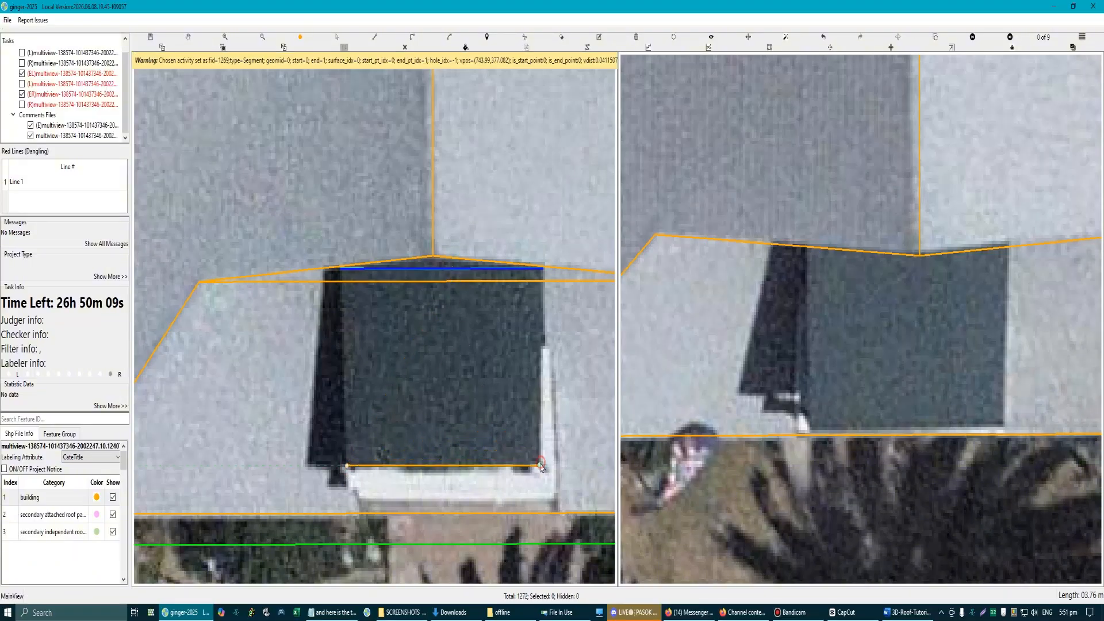
left_click(540, 465)
Step: Match the new lower edge in the second aerial image by placing it on the dark-covered plane's bottom border
scroll(539, 467, "down", 3)
scroll(886, 363, "up", 3)
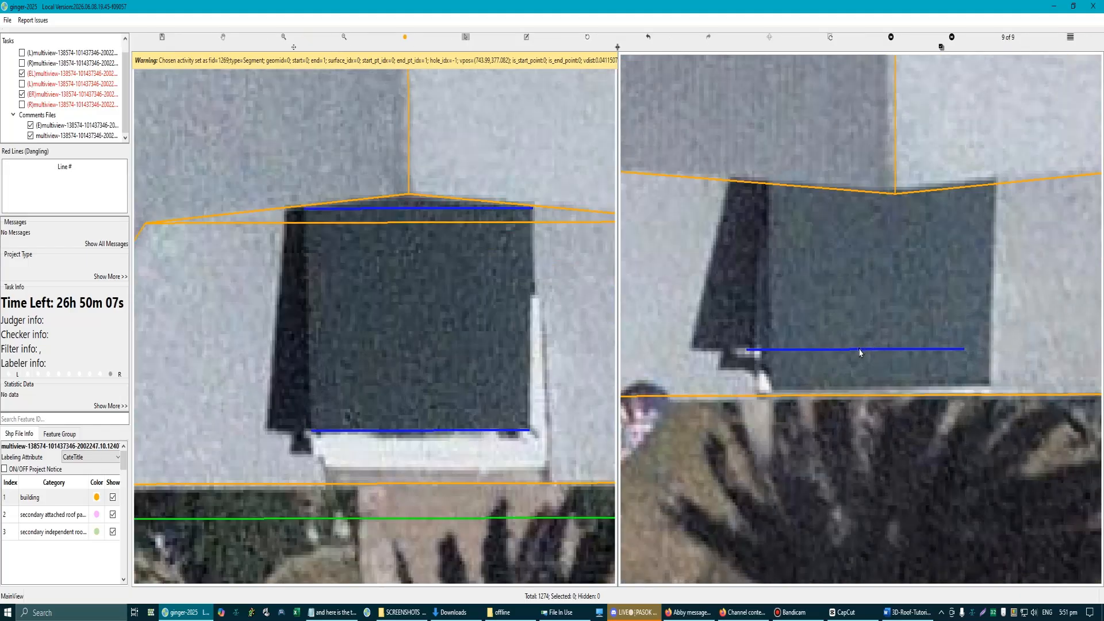
left_click(860, 351)
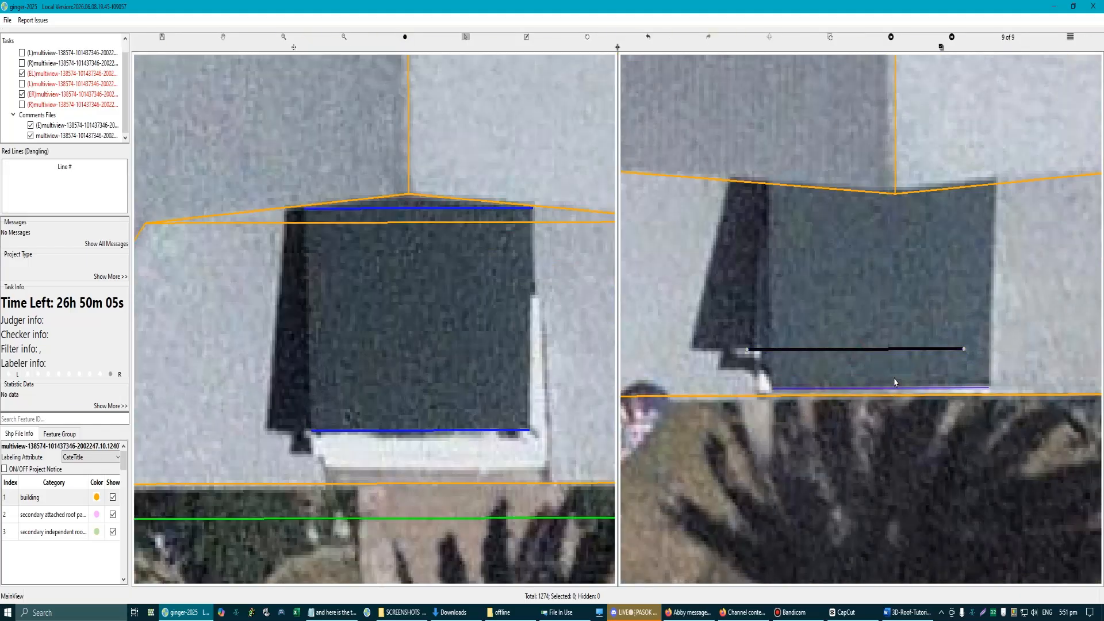
left_click(894, 382)
Step: Outline the dark-covered plane in the 3D view by connecting the corners of its two blue edge lines
scroll(414, 320, "down", 5)
scroll(403, 308, "up", 3)
key("3")
left_click_drag(355, 313, 370, 277)
key("l")
left_click(301, 195)
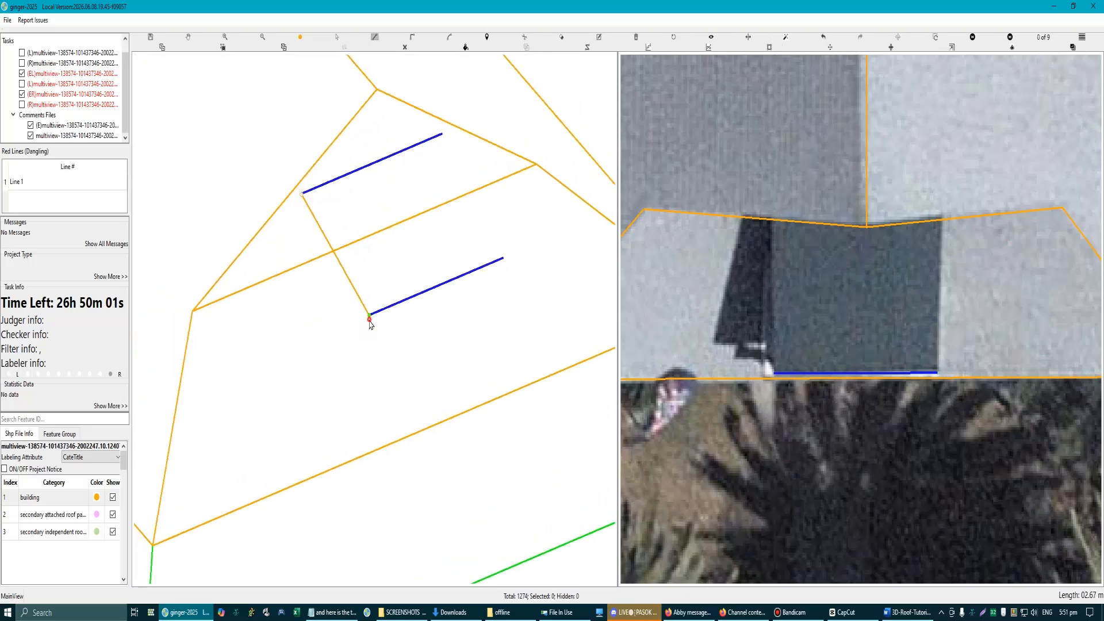
left_click(368, 315)
left_click(503, 259)
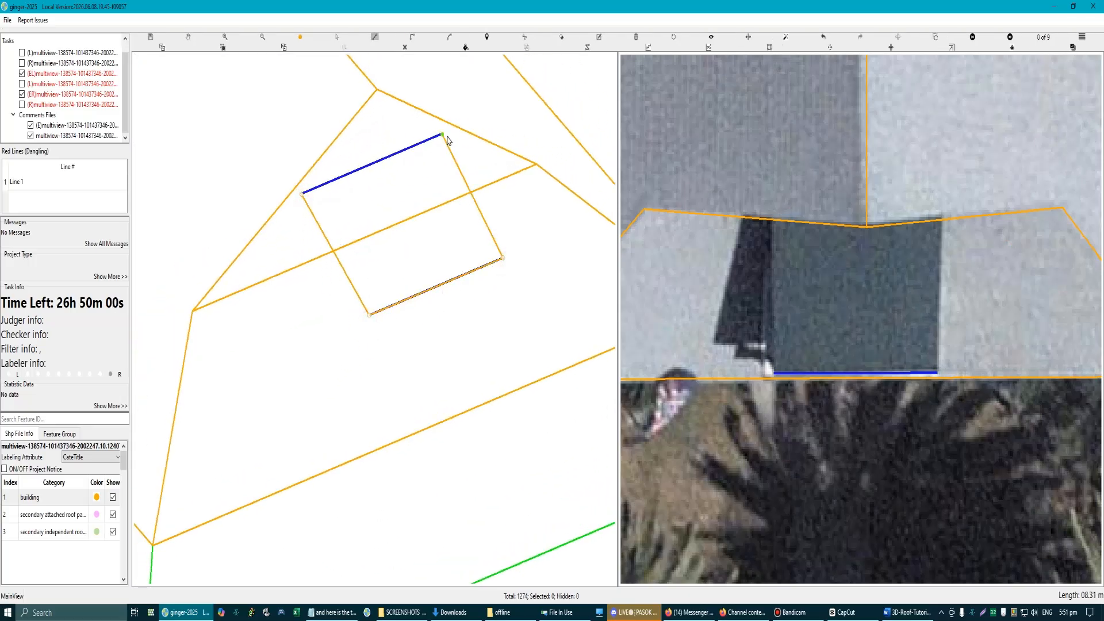
right_click(487, 245)
Step: Select the newly outlined rectangular plane and process it into 3D geometry over the roof end
scroll(440, 305, "down", 5)
scroll(414, 299, "up", 3)
left_click(393, 289)
right_click(396, 339)
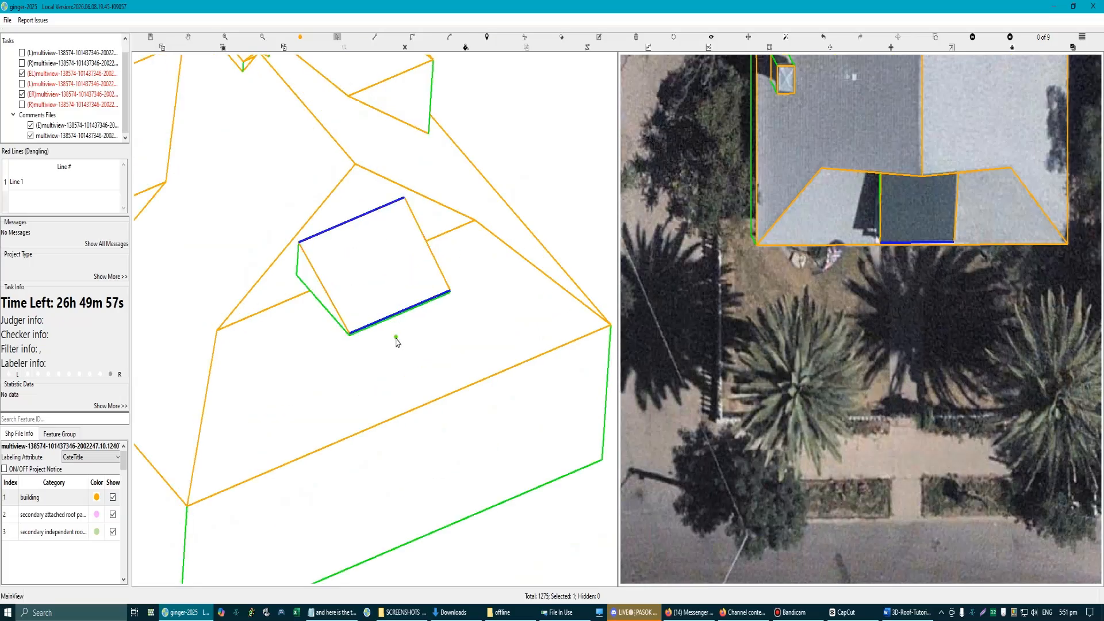
key("Escape")
scroll(402, 347, "down", 4)
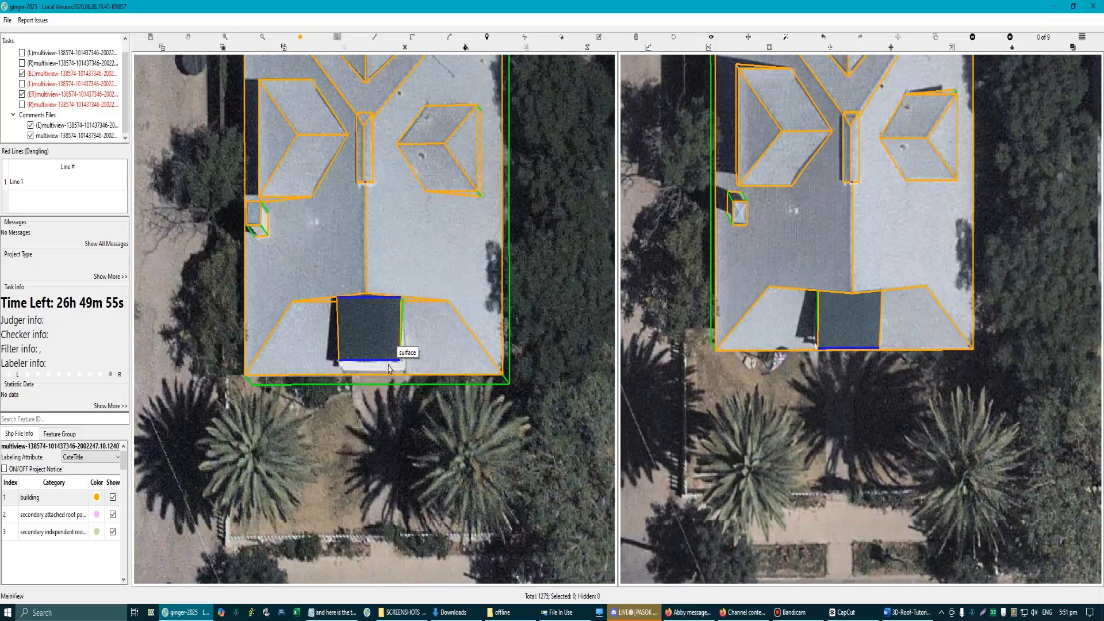
Step: Select the main roof around the dark-covered end and process its connection with the new rectangular plane
scroll(394, 361, "up", 4)
scroll(395, 353, "down", 6)
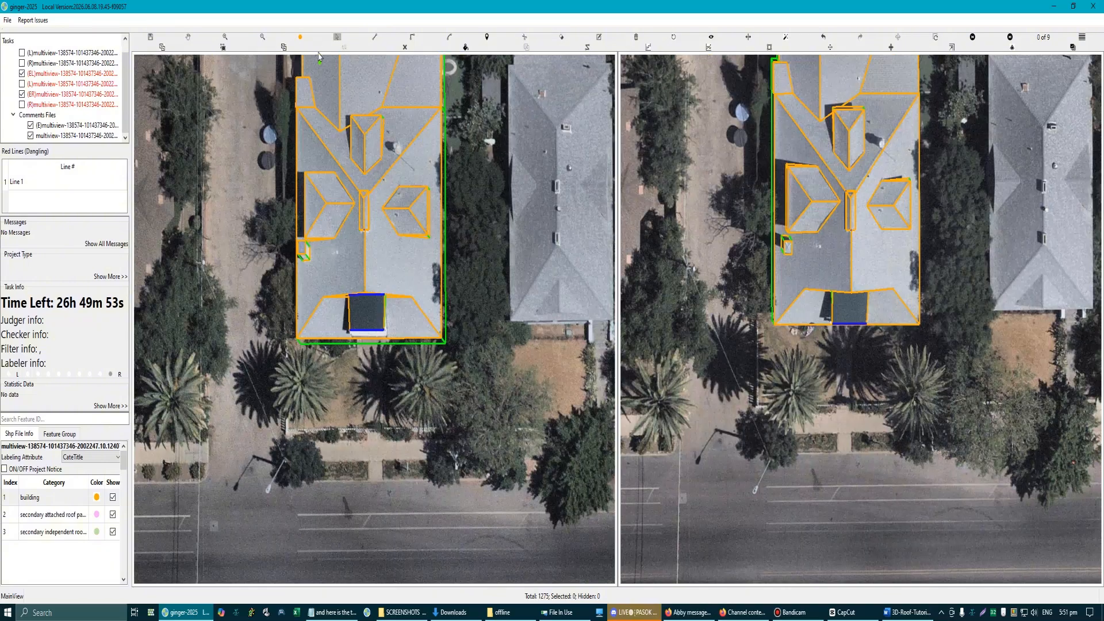
scroll(405, 336, "up", 6)
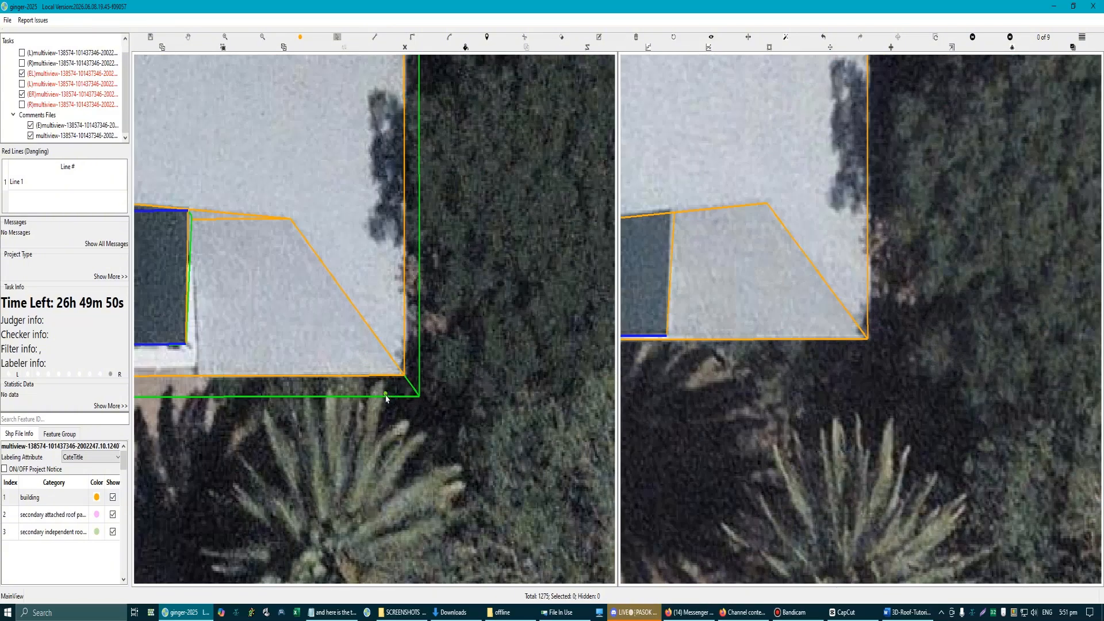
left_click(386, 398)
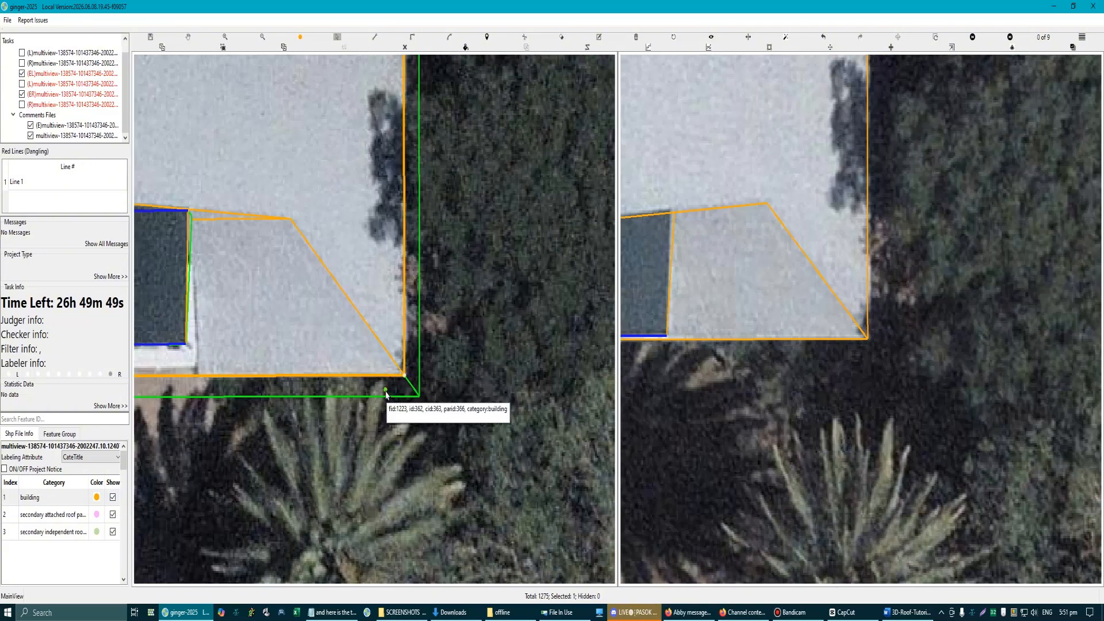
scroll(386, 396, "down", 3)
scroll(321, 311, "up", 3)
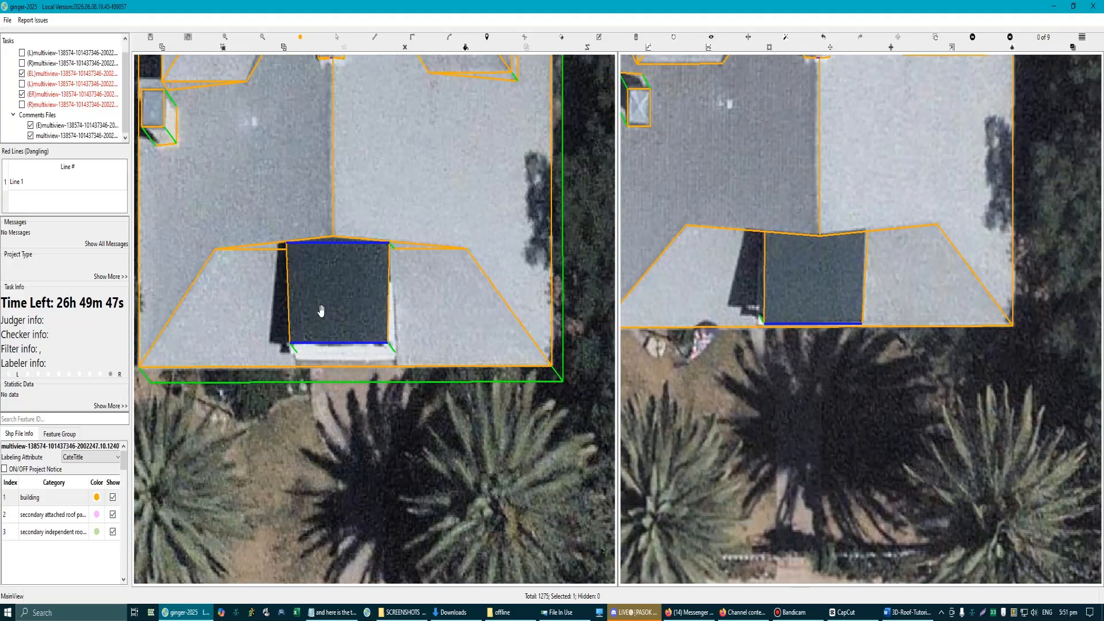
Step: Trace a side-wall line from the dark-covered plane's upper corner through its lower corner to the foot of the vertical edge in 3D
left_click_drag(321, 311, 390, 410)
scroll(389, 406, "down", 2)
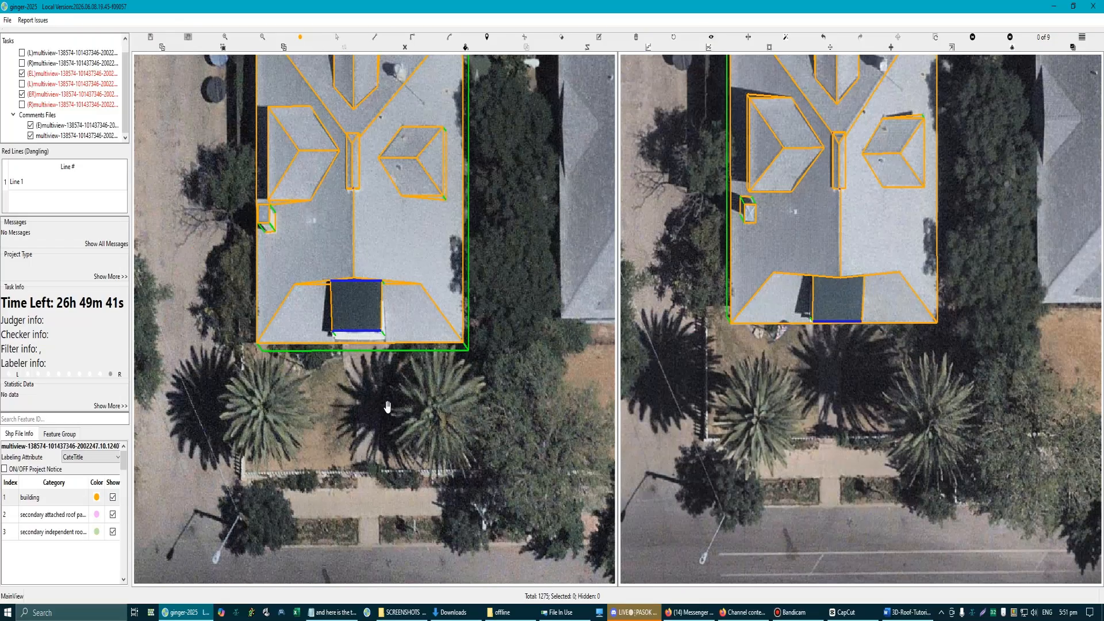
scroll(386, 342, "up", 2)
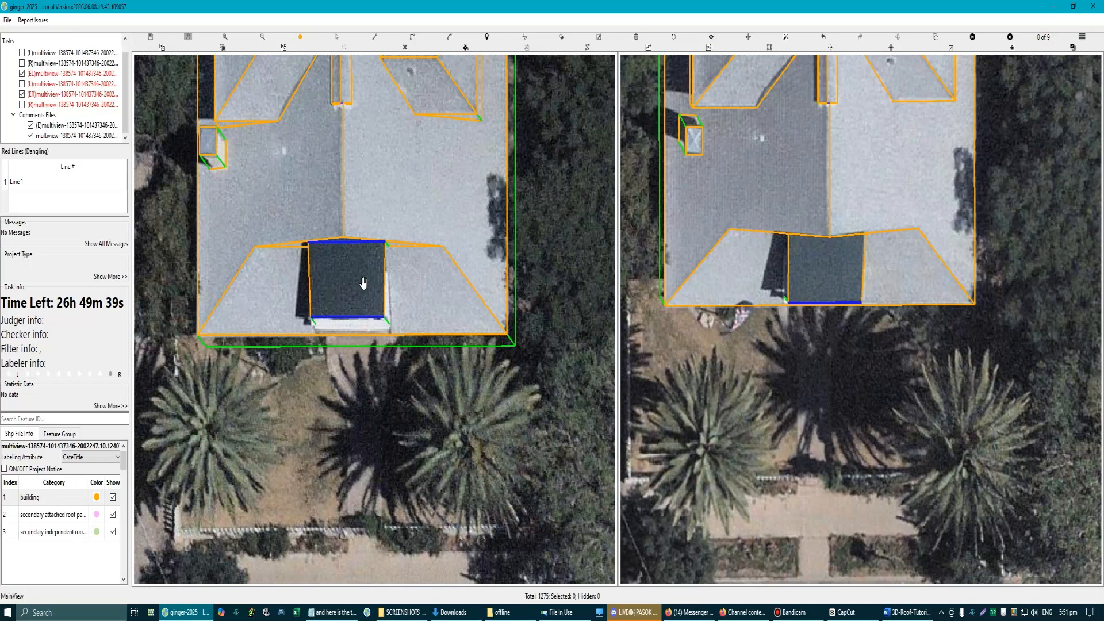
scroll(363, 283, "up", 2)
left_click_drag(364, 299, 423, 286)
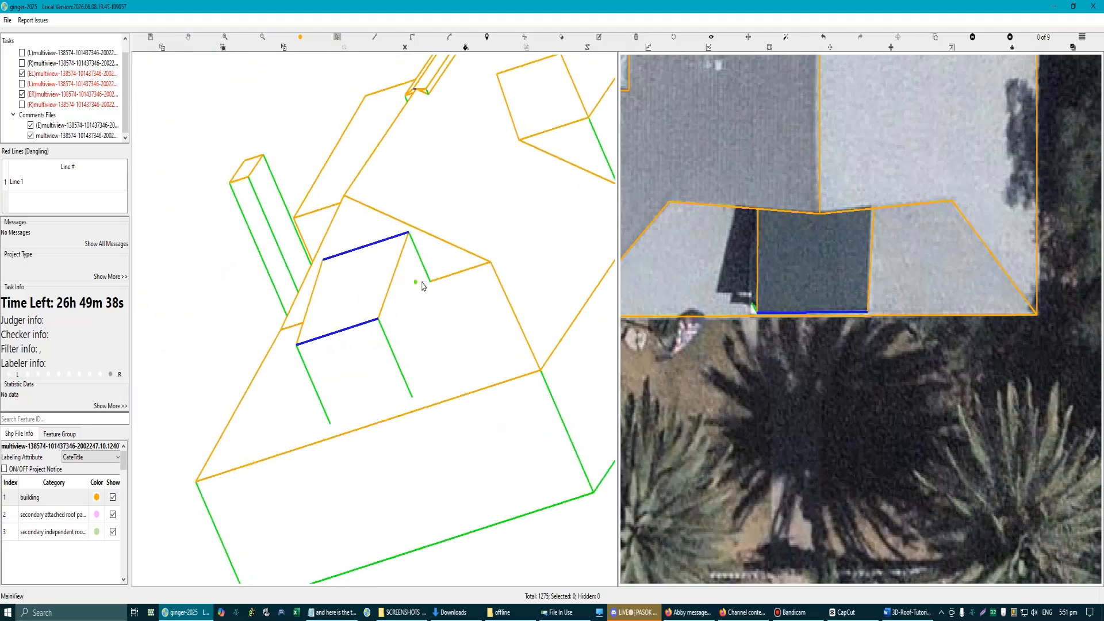
left_click(410, 237)
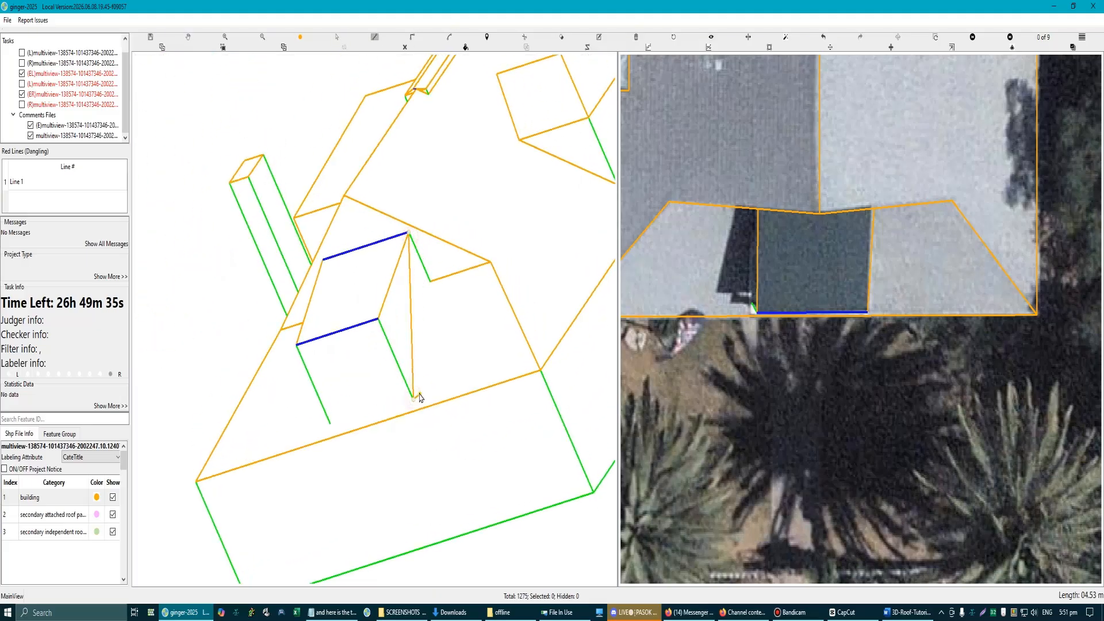
key("Escape")
key("l")
left_click(415, 254)
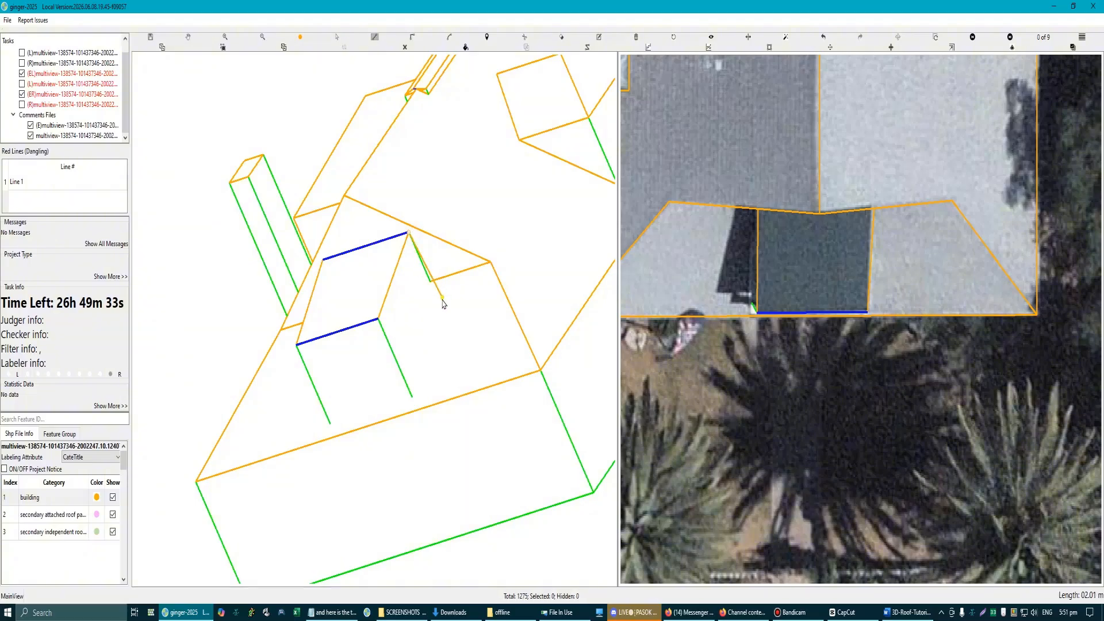
scroll(415, 402, "up", 3)
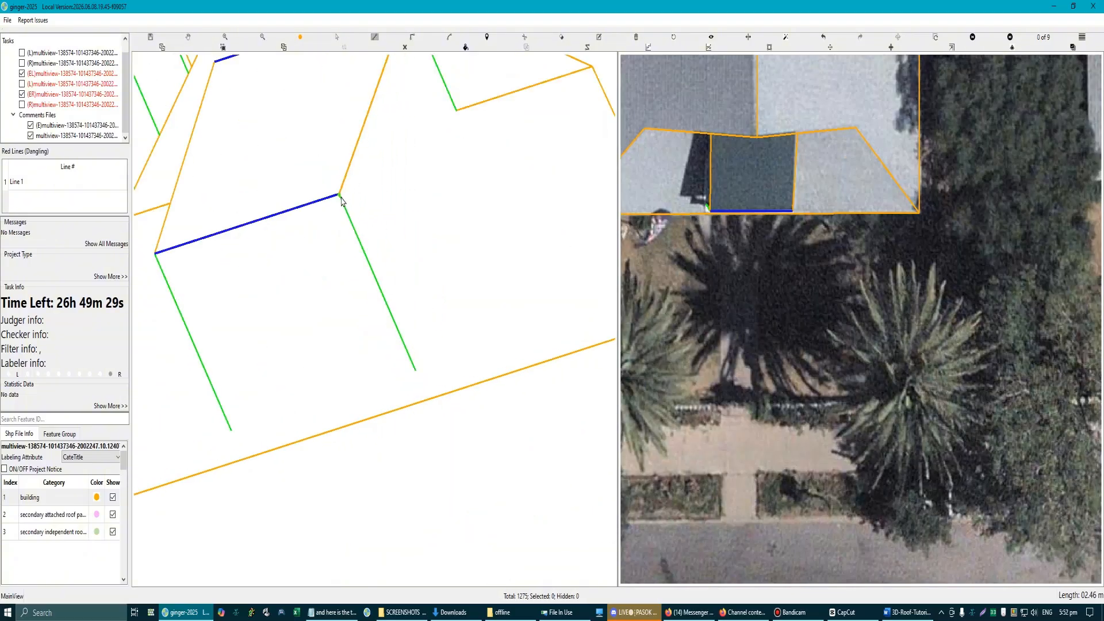
scroll(352, 209, "down", 2)
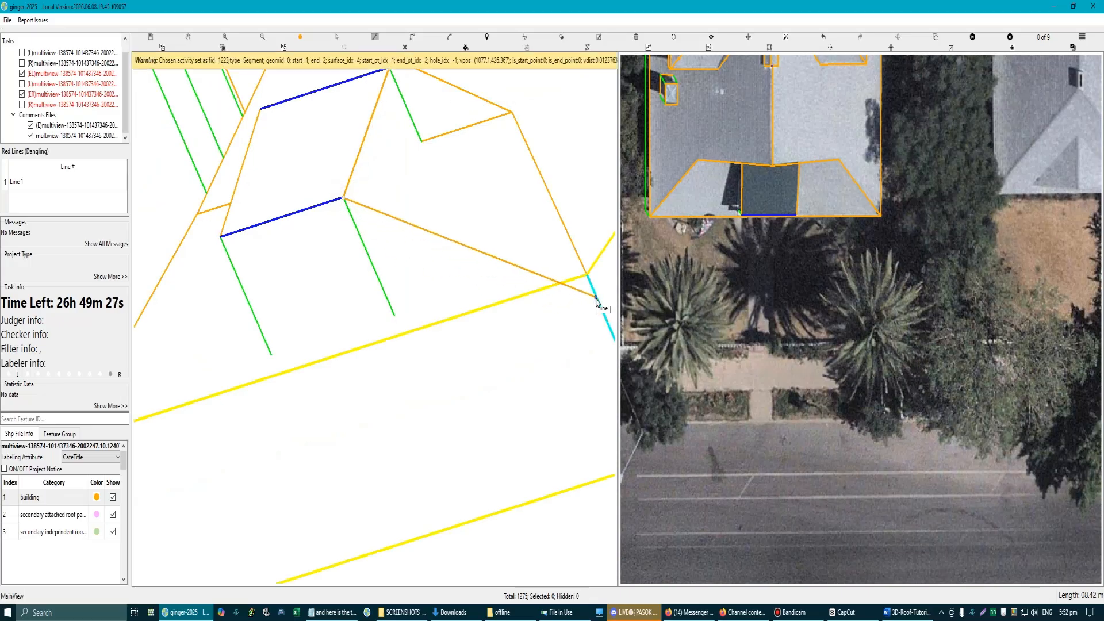
left_click(400, 316)
scroll(436, 314, "down", 3)
key("Escape")
Step: Examine the dark-covered plane's side edges in 3D and compare the whole roof model with both aerial images
left_click_drag(330, 278, 277, 328)
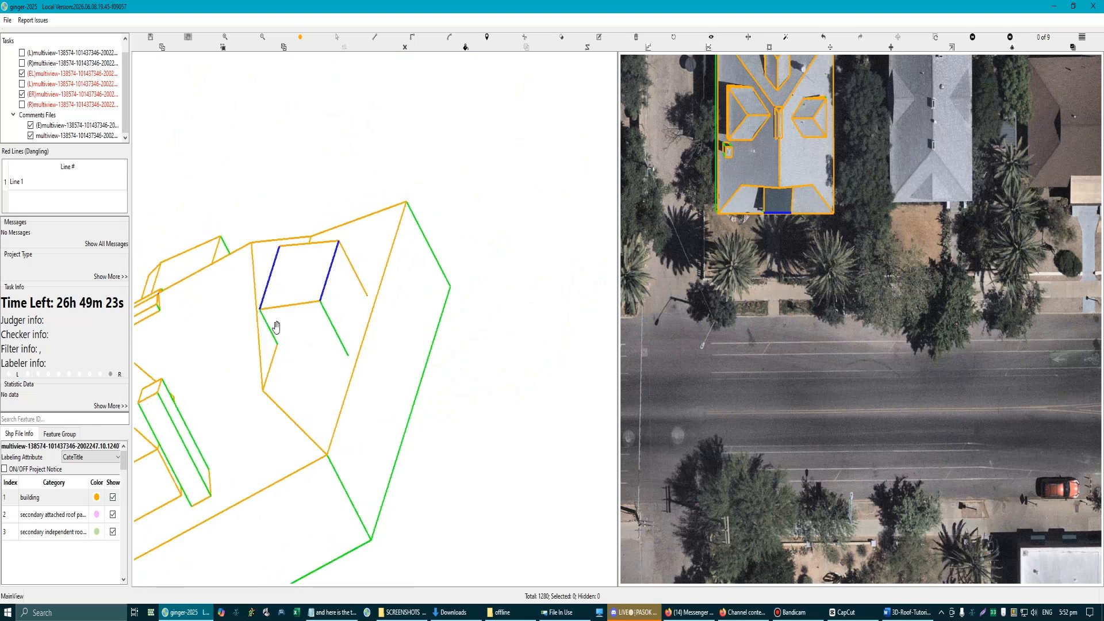
scroll(277, 327, "up", 2)
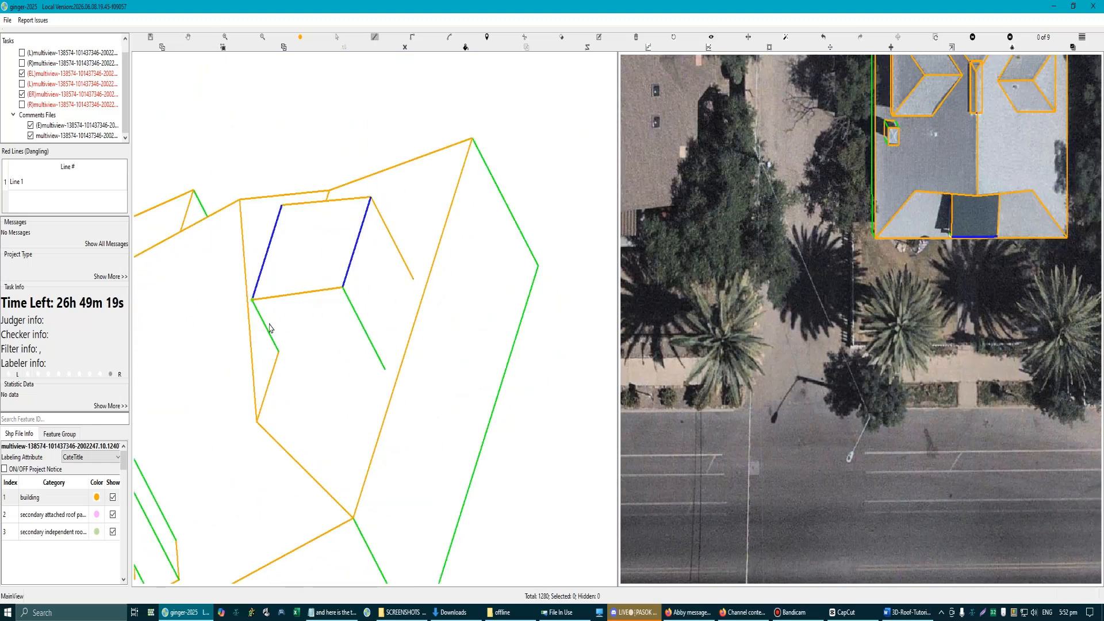
scroll(276, 353, "down", 1)
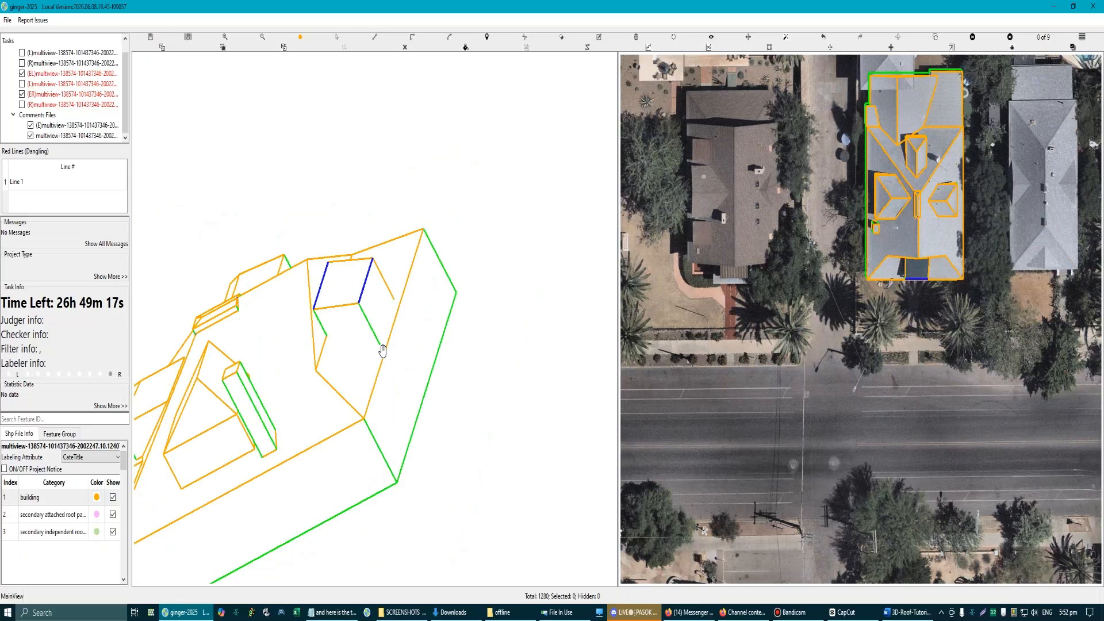
key("Escape")
scroll(419, 349, "down", 1)
scroll(381, 294, "up", 1)
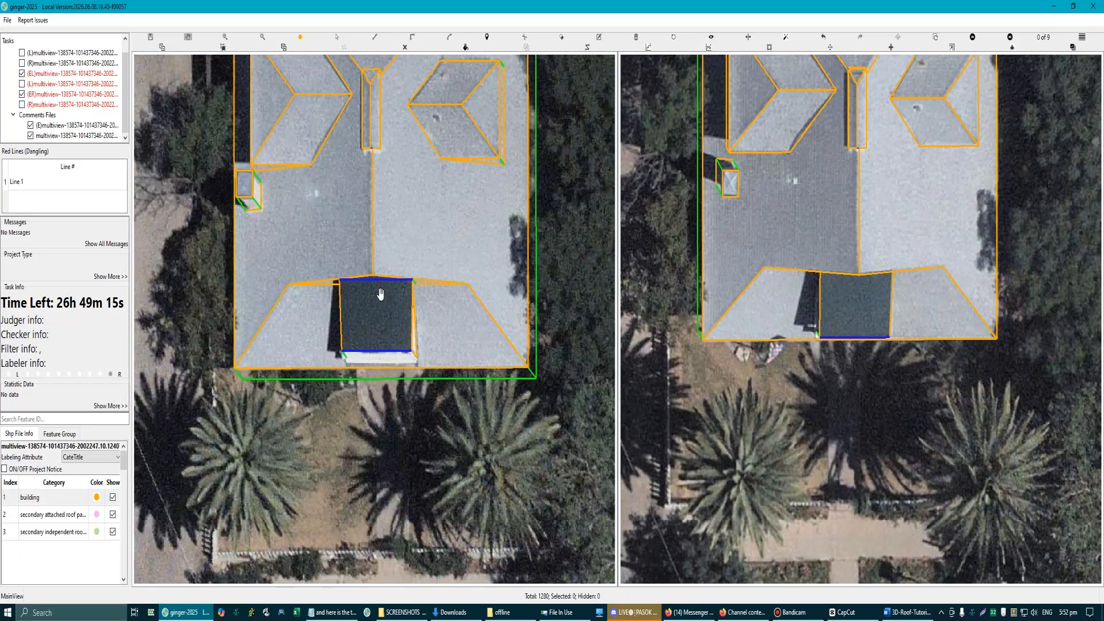
scroll(417, 297, "down", 1)
scroll(406, 349, "up", 1)
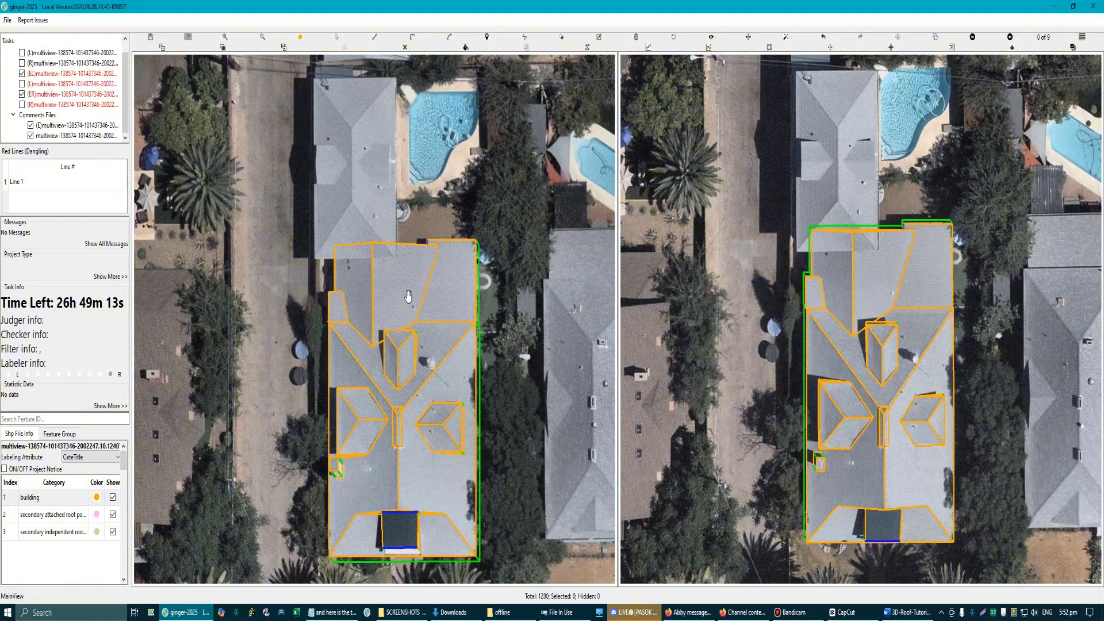
Step: Outline the adjoining hip roof north of the main roof as a rectangle and extend its lower edge to the eave
left_click_drag(408, 296, 382, 345)
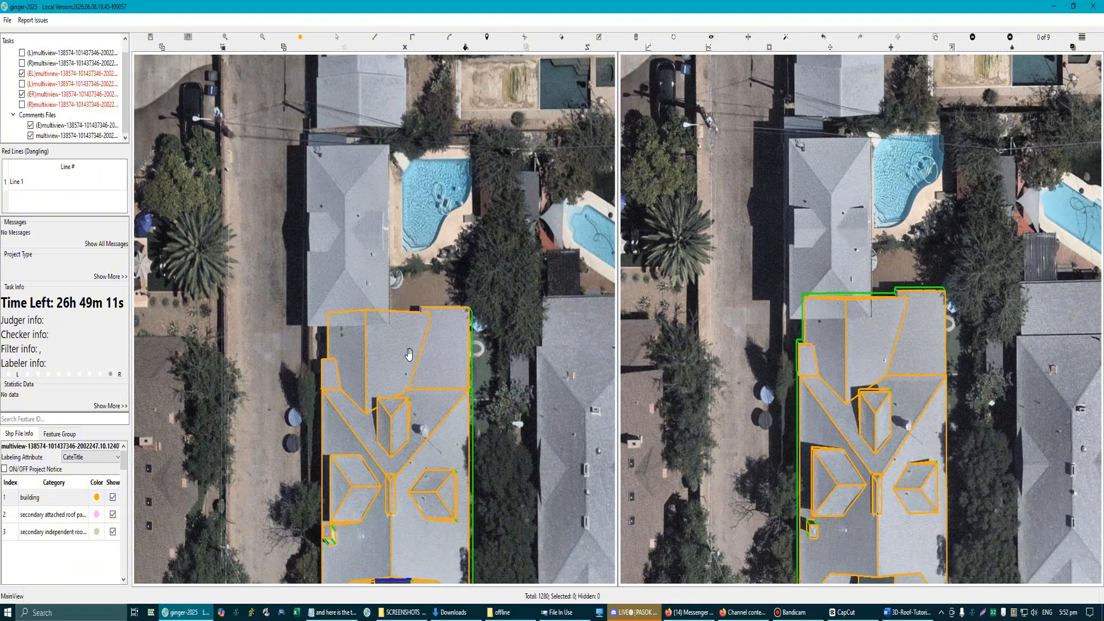
scroll(378, 316, "up", 1)
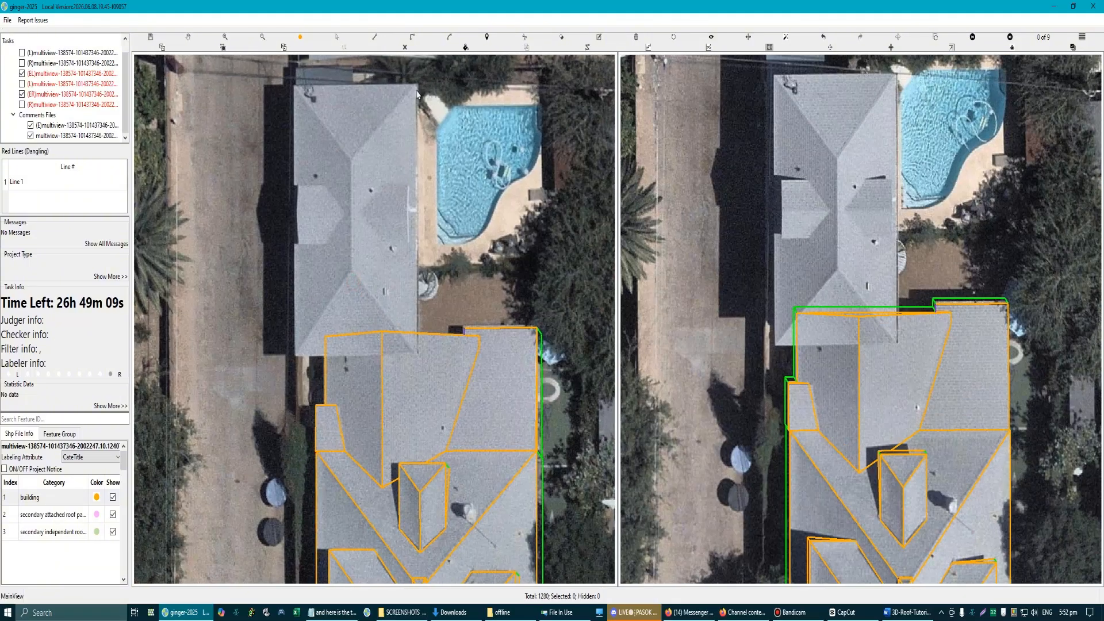
left_click(417, 84)
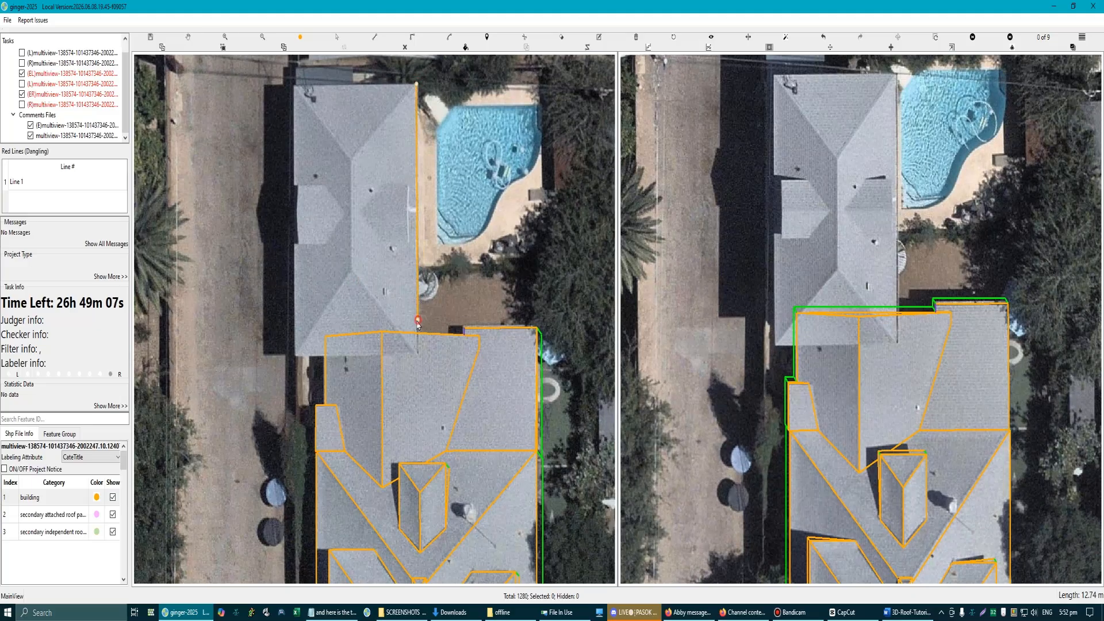
left_click(417, 320)
left_click(295, 322)
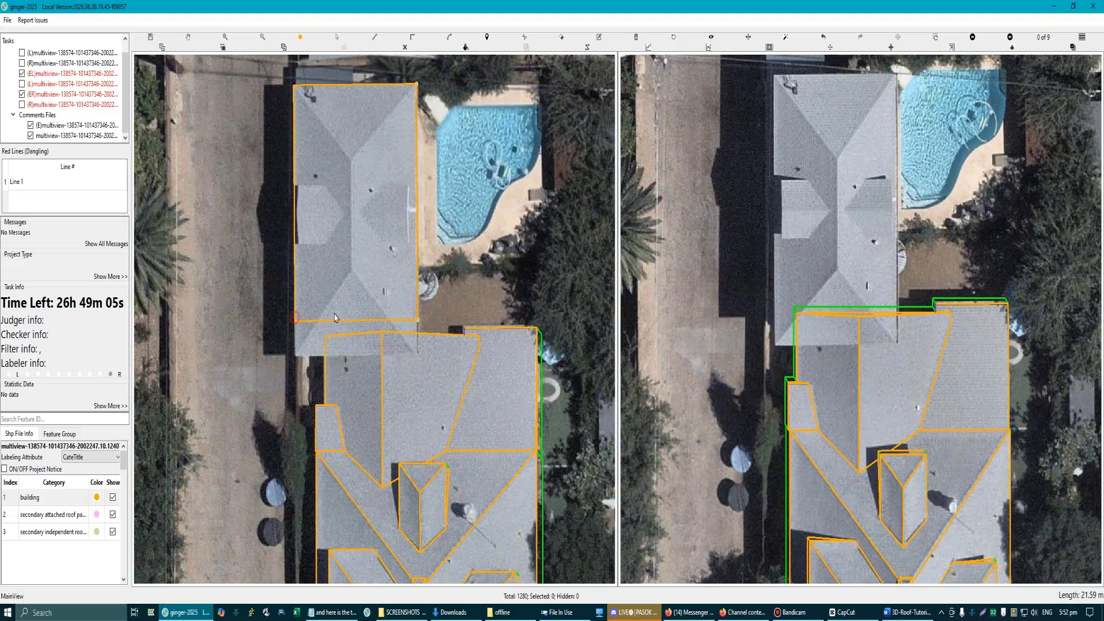
scroll(295, 322, "up", 1)
left_click_drag(348, 385, 347, 383)
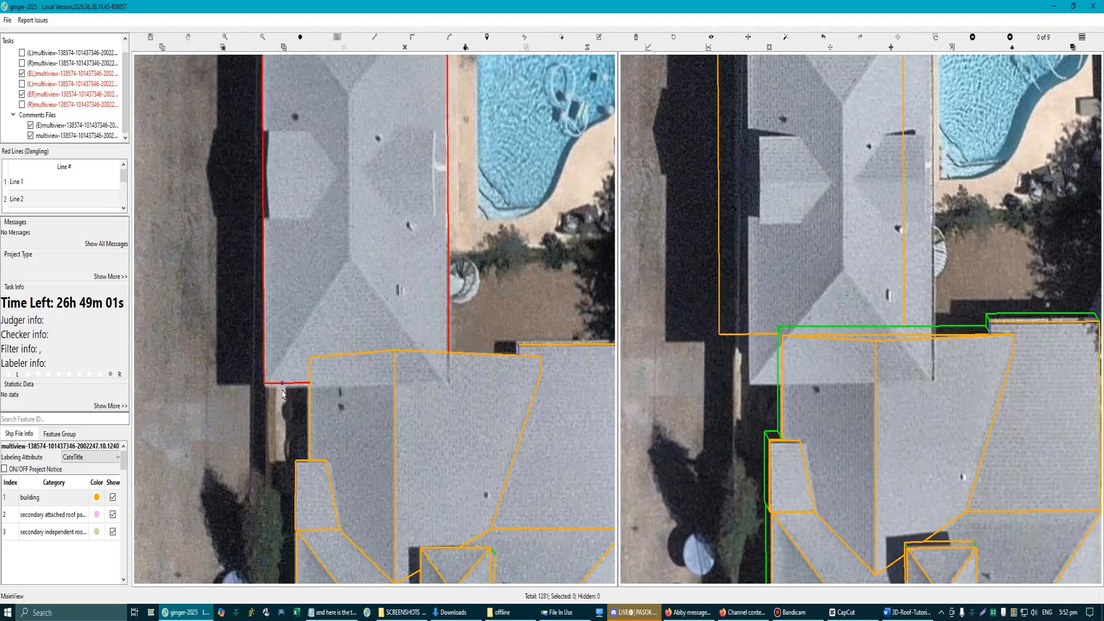
scroll(281, 390, "up", 2)
scroll(295, 391, "down", 4)
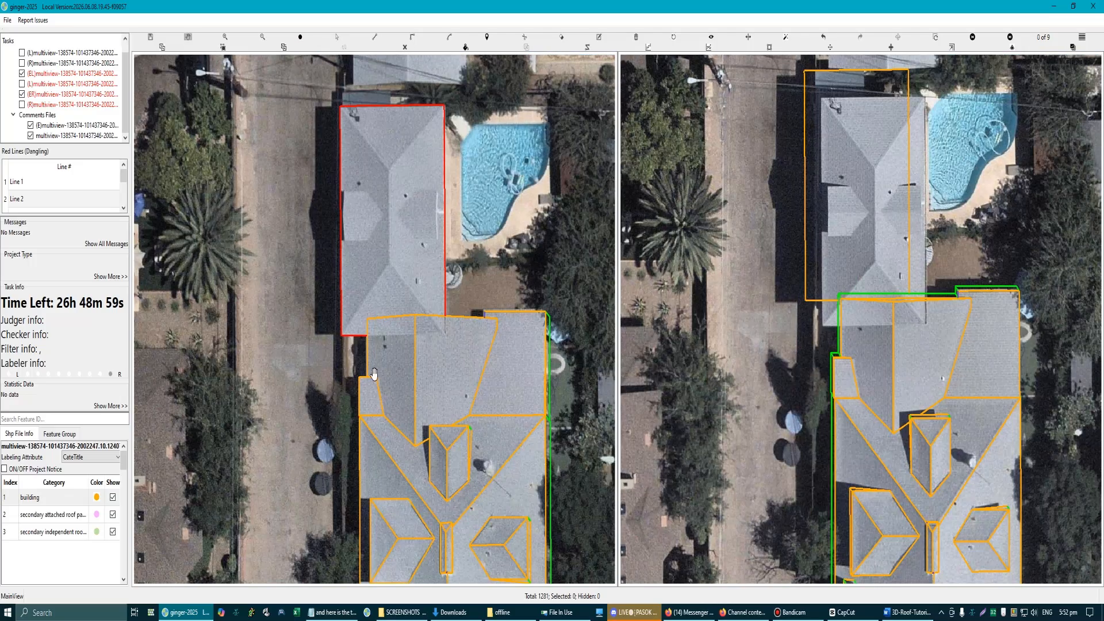
Step: Align the rectangular outline with the hip roof in the second aerial image and set its ground position to form the walls
left_click_drag(876, 145, 765, 238)
scroll(766, 238, "up", 1)
left_click_drag(703, 198, 728, 240)
scroll(728, 240, "down", 2)
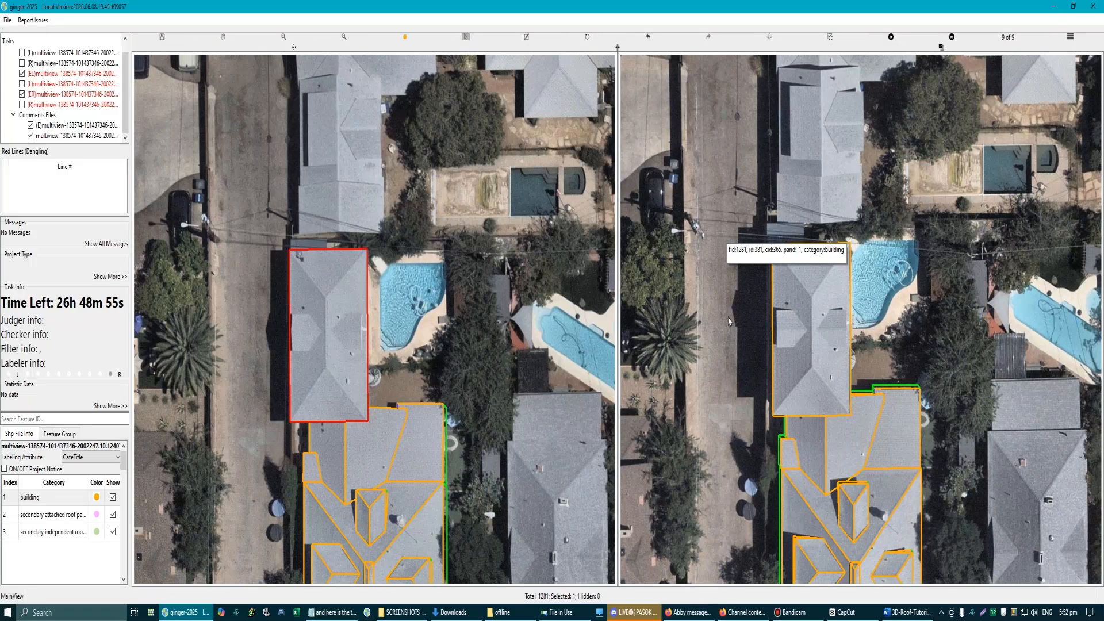
scroll(817, 393, "up", 1)
left_click(838, 313)
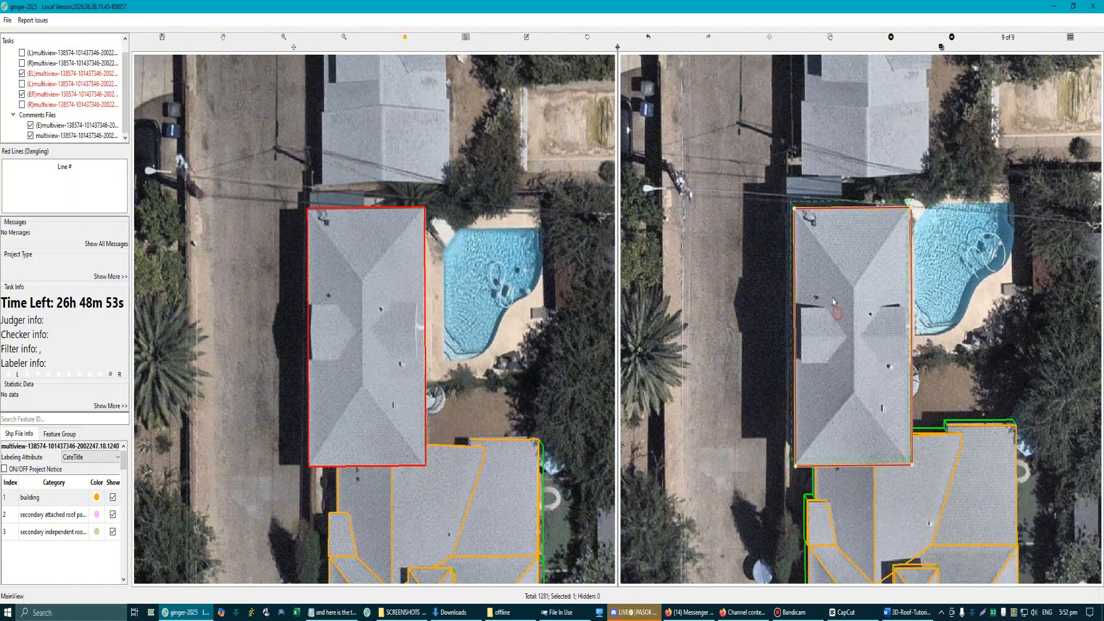
left_click(849, 347)
scroll(504, 317, "down", 1)
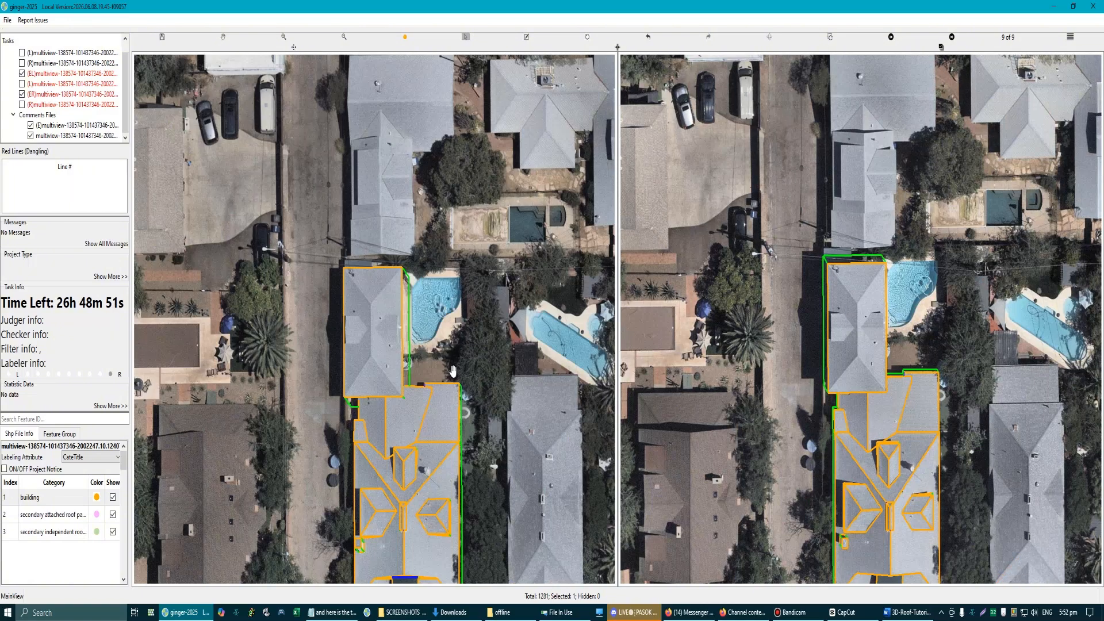
Step: Select the adjoining roofs, inspect the wall lines where they meet, and locate the remaining dangling wall segment in 3D
scroll(428, 422, "up", 1)
scroll(486, 385, "down", 1)
left_click_drag(303, 207, 451, 510)
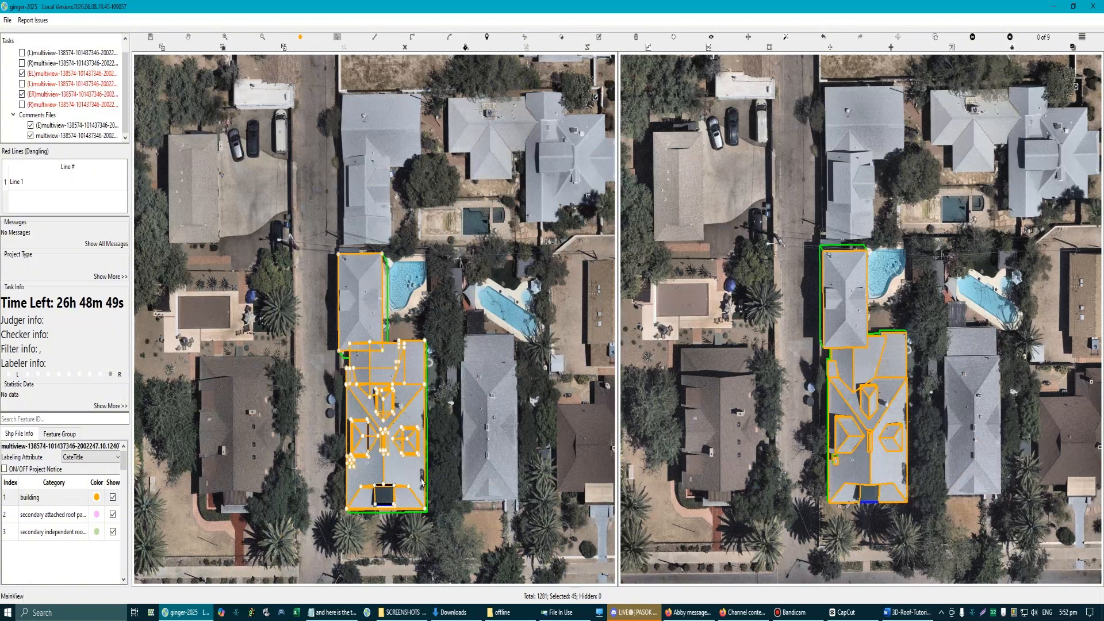
scroll(446, 306, "up", 4)
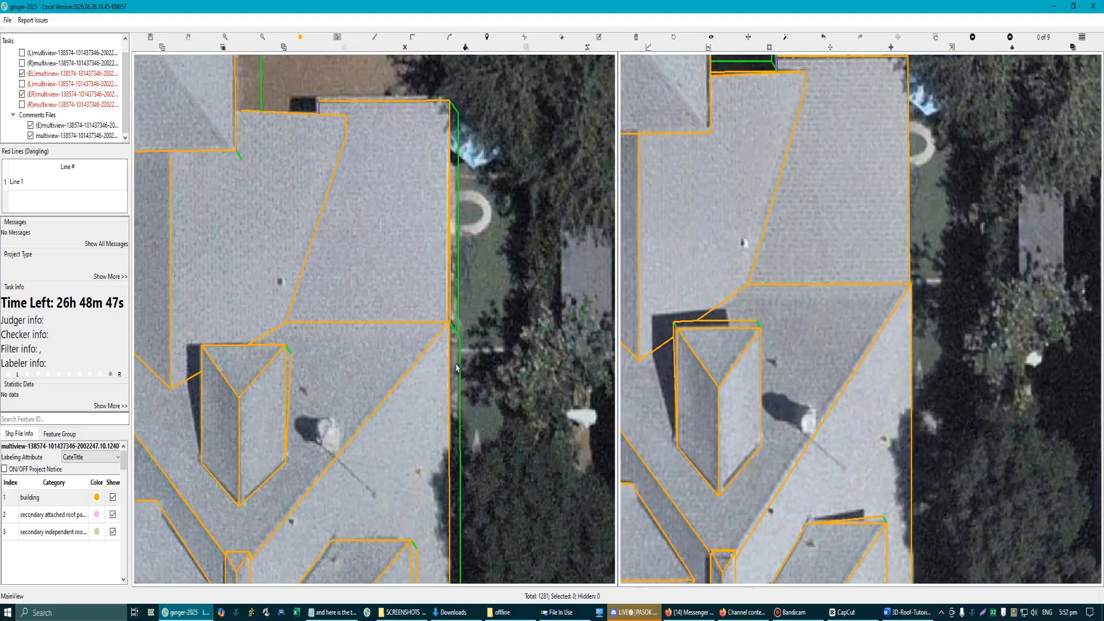
left_click(456, 366)
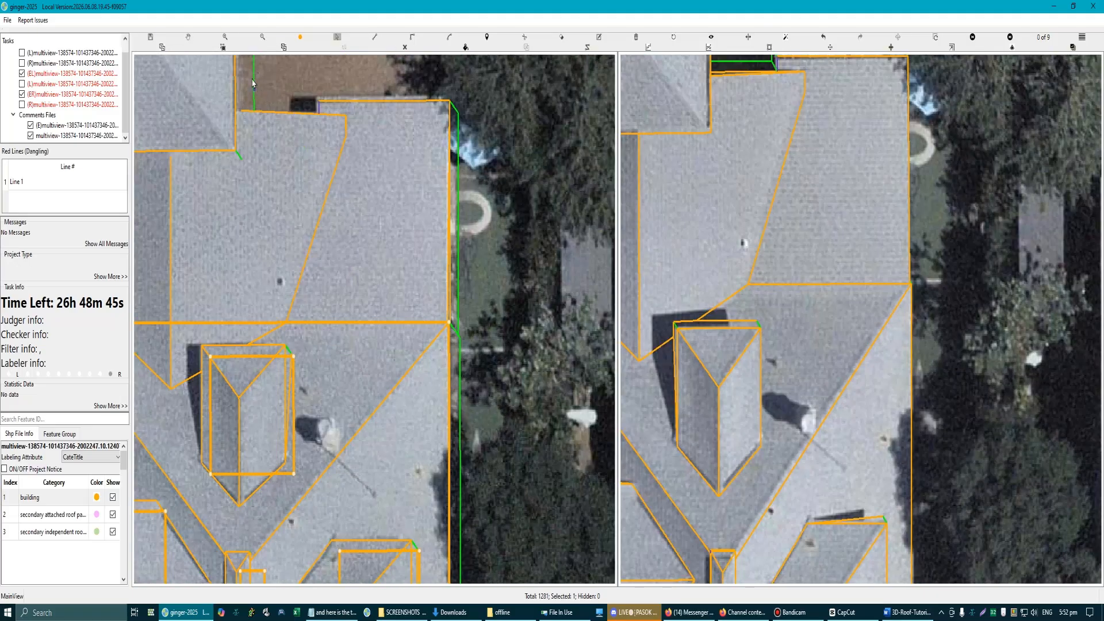
scroll(287, 262, "down", 1)
left_click_drag(291, 258, 388, 325)
scroll(382, 322, "down", 1)
key("Left")
scroll(378, 405, "up", 3)
scroll(378, 405, "up", 3)
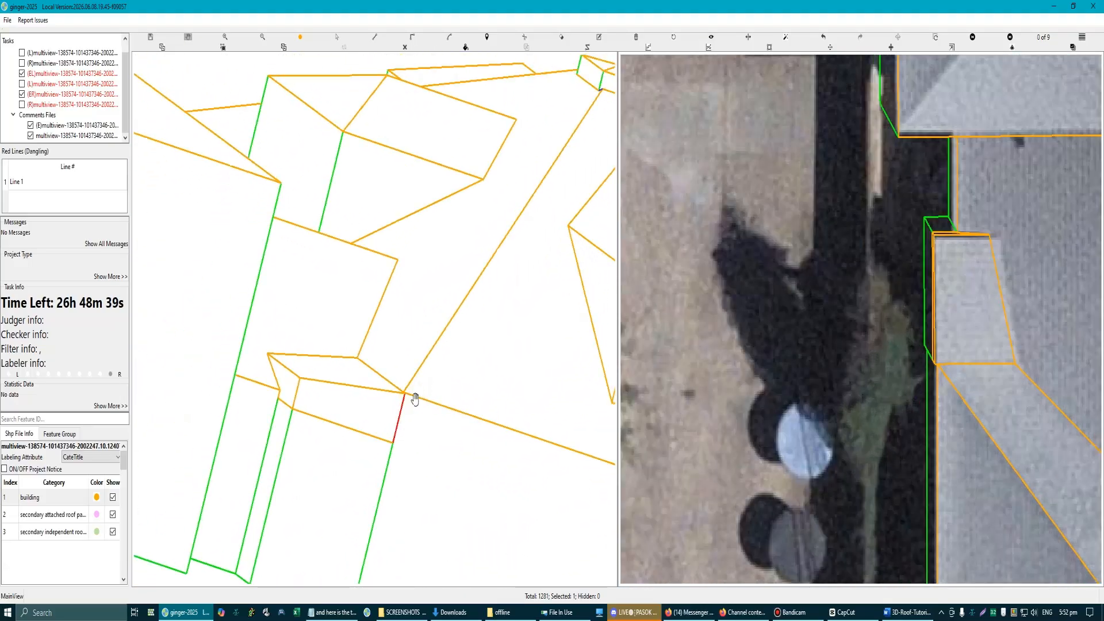
Step: Trace short edges along the dangling wall segment and the wall line beside it in 3D to close the gap
scroll(383, 407, "up", 1)
left_click_drag(381, 410, 337, 355)
scroll(395, 475, "up", 3)
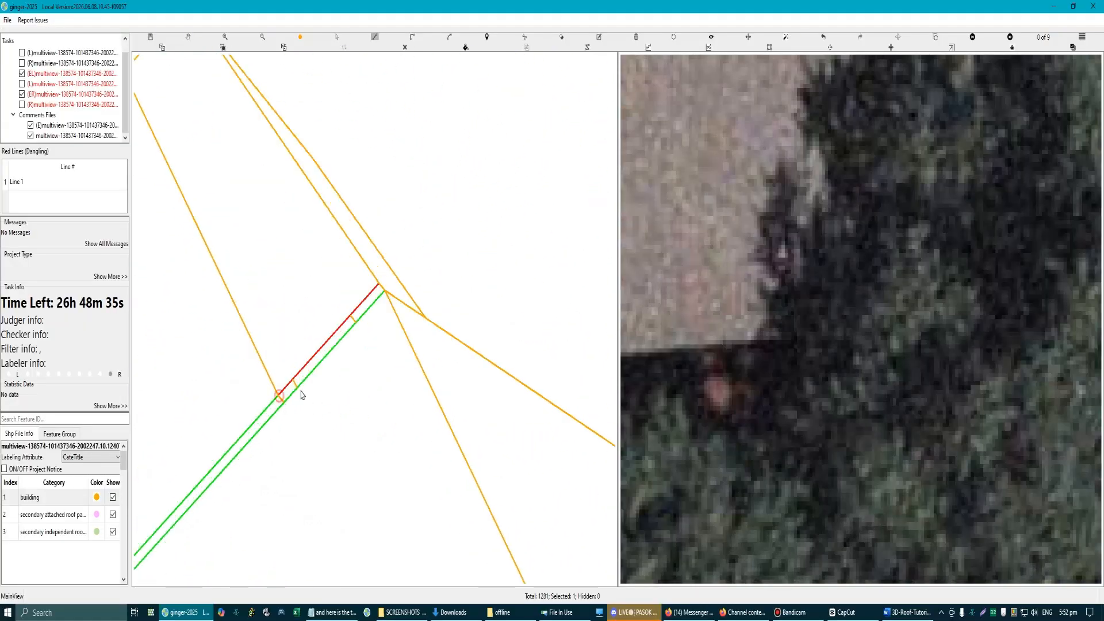
left_click(279, 395)
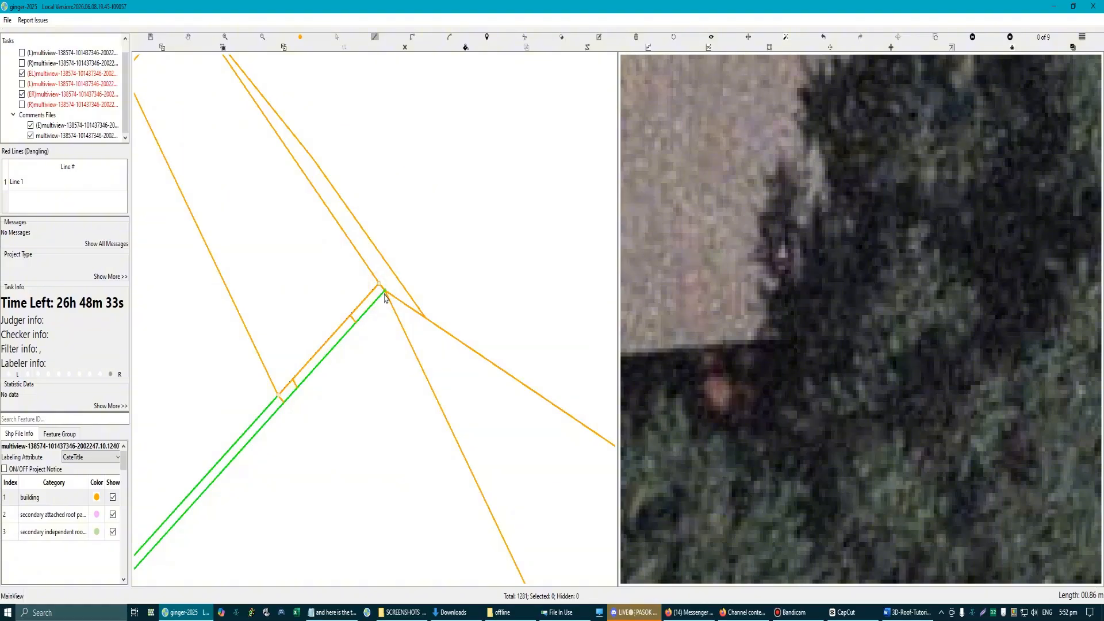
left_click(384, 295)
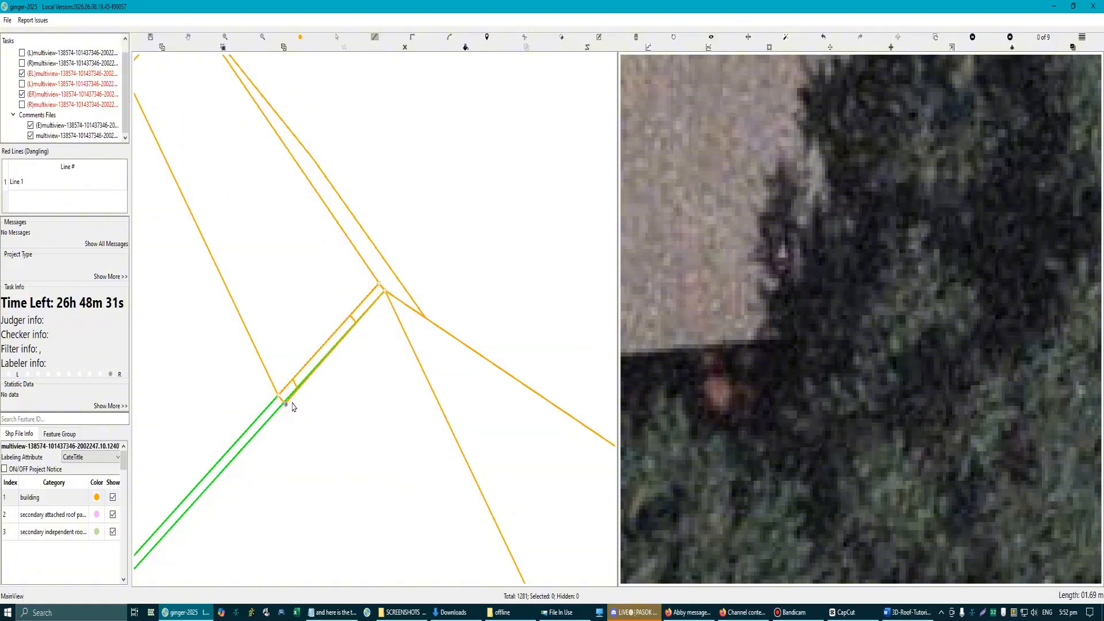
left_click(292, 406)
scroll(292, 406, "down", 8)
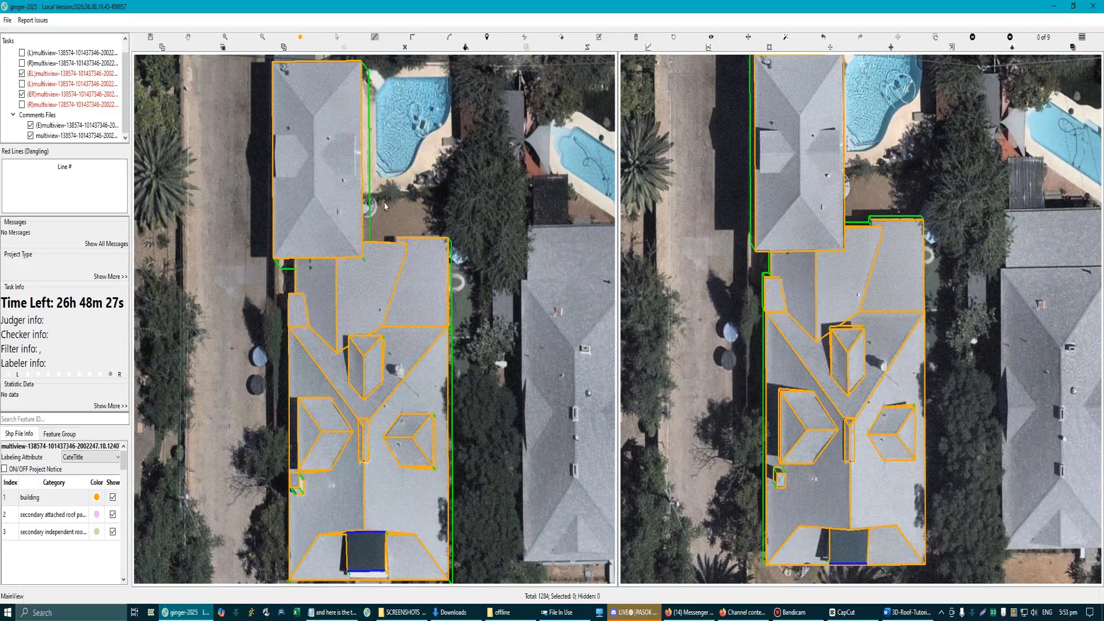
Step: Draw the hip roof's central ridge line between its upper and lower hip junctions
key("space")
left_click_drag(334, 137, 419, 239)
scroll(420, 241, "up", 2)
left_click_drag(297, 254, 366, 317)
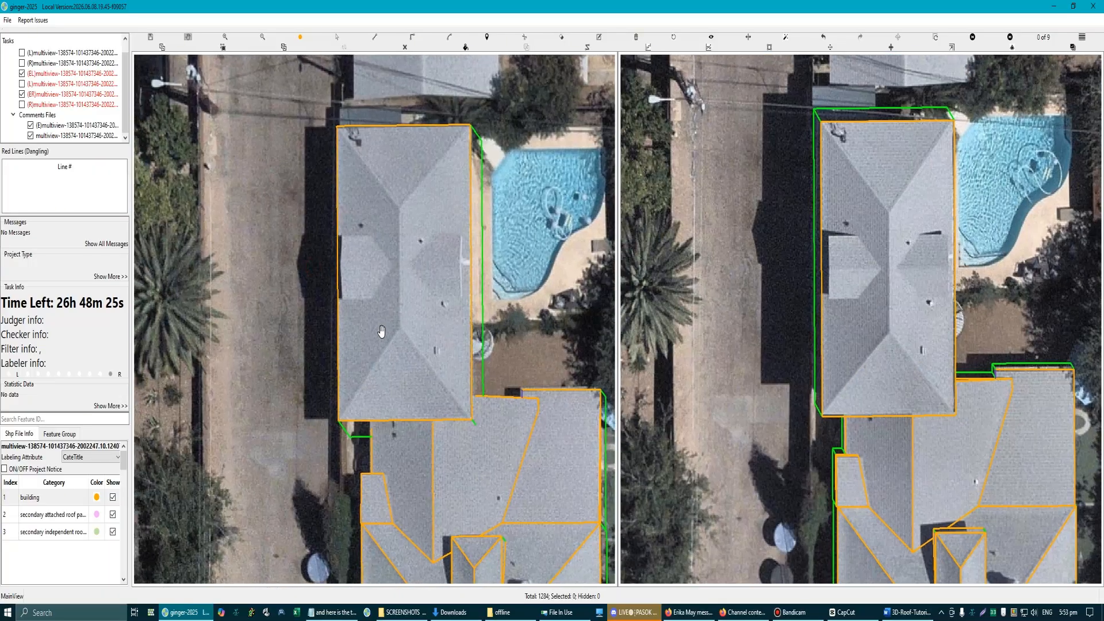
left_click(399, 210)
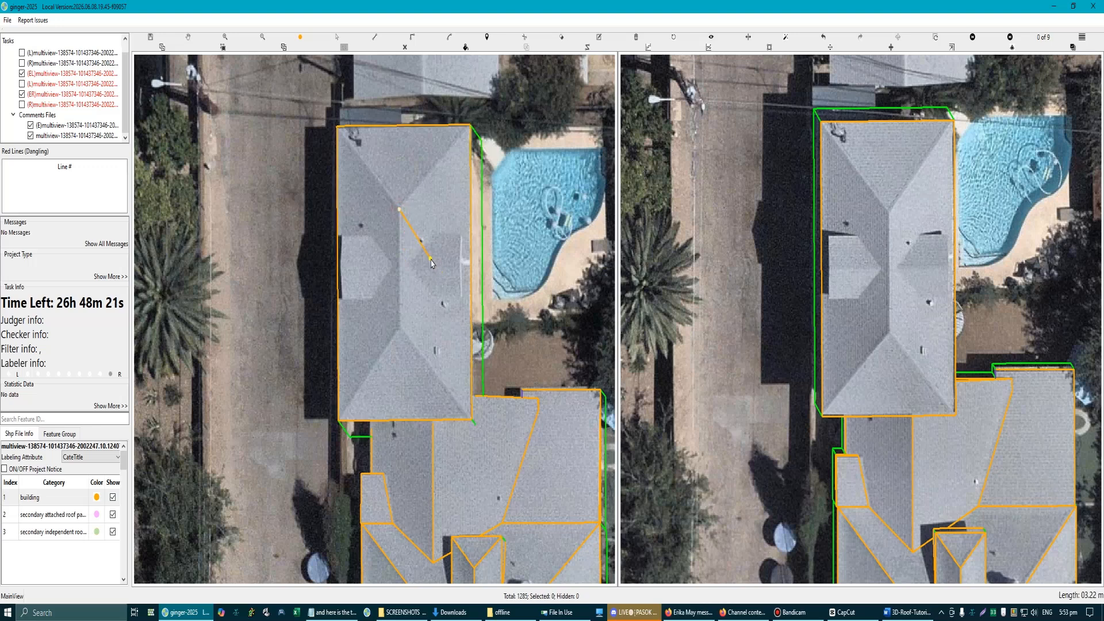
left_click(471, 313)
left_click(401, 327)
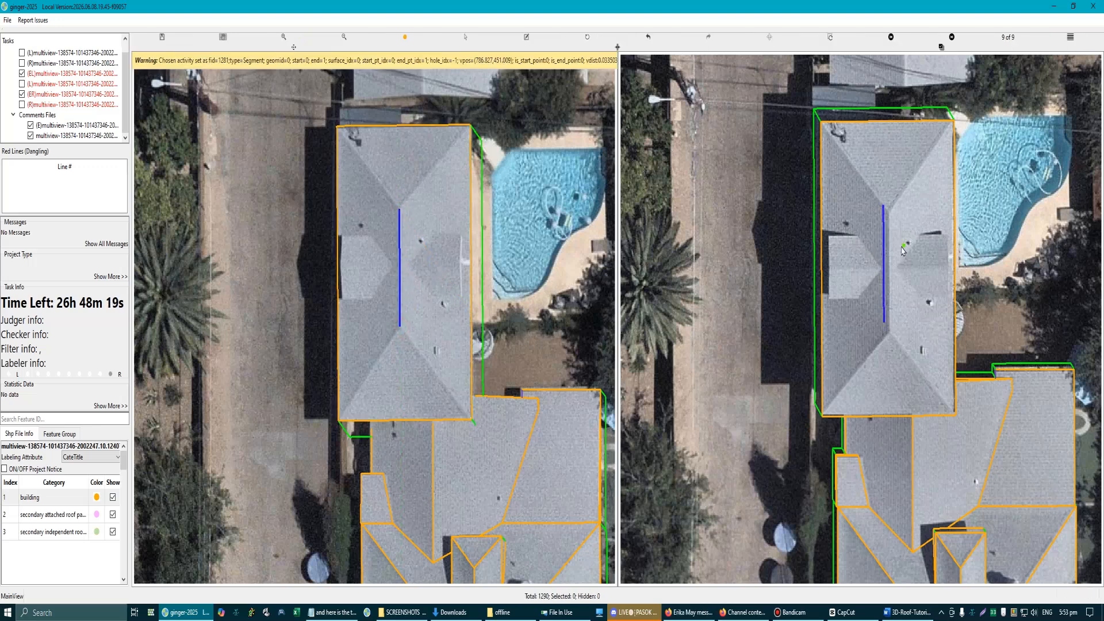
Step: Align the new ridge line with the hip roof's ridge in the second aerial image
scroll(906, 243, "up", 2)
left_click_drag(872, 256, 881, 271)
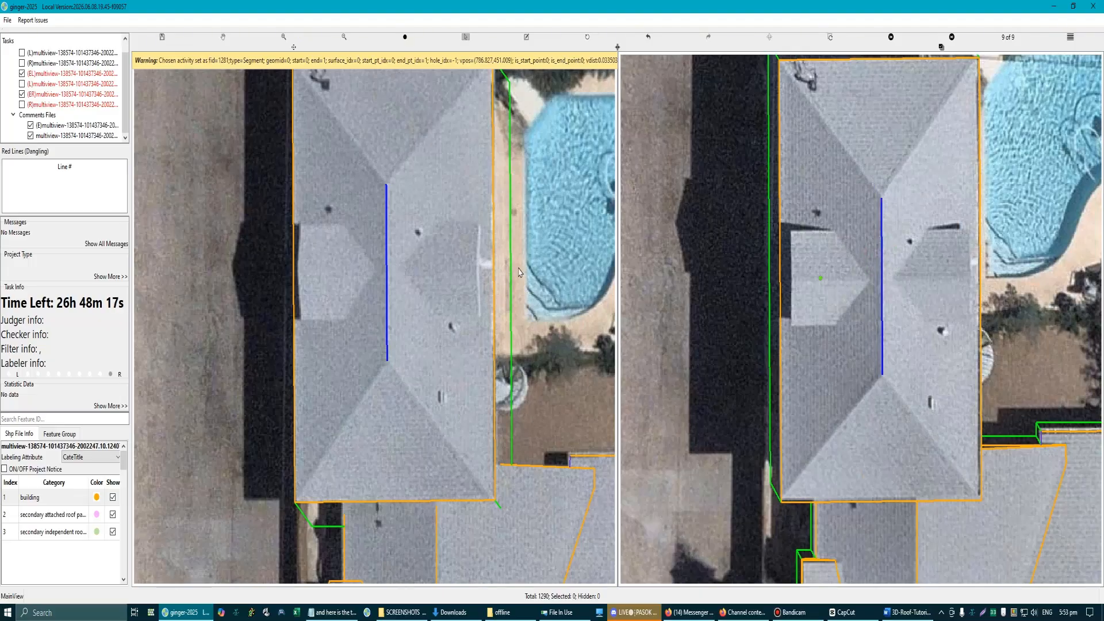
scroll(863, 323, "down", 2)
key("Escape")
scroll(391, 358, "up", 1)
Step: Trace the hip lines from both ridge ends to the eave corners, undoing and redrawing the upper pair
left_click(311, 441)
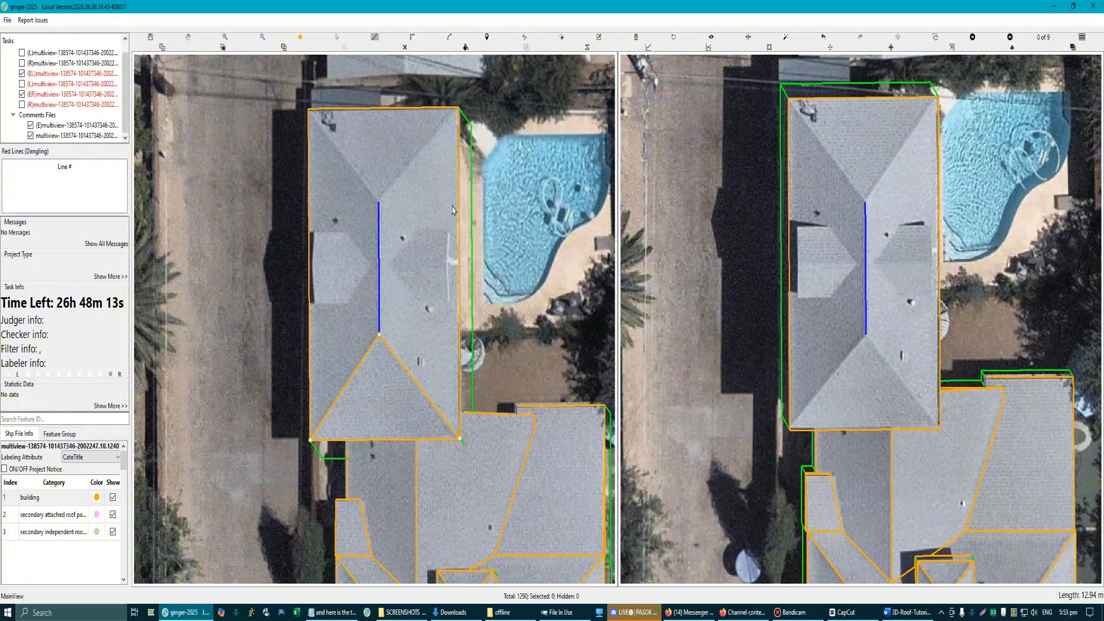
left_click(459, 107)
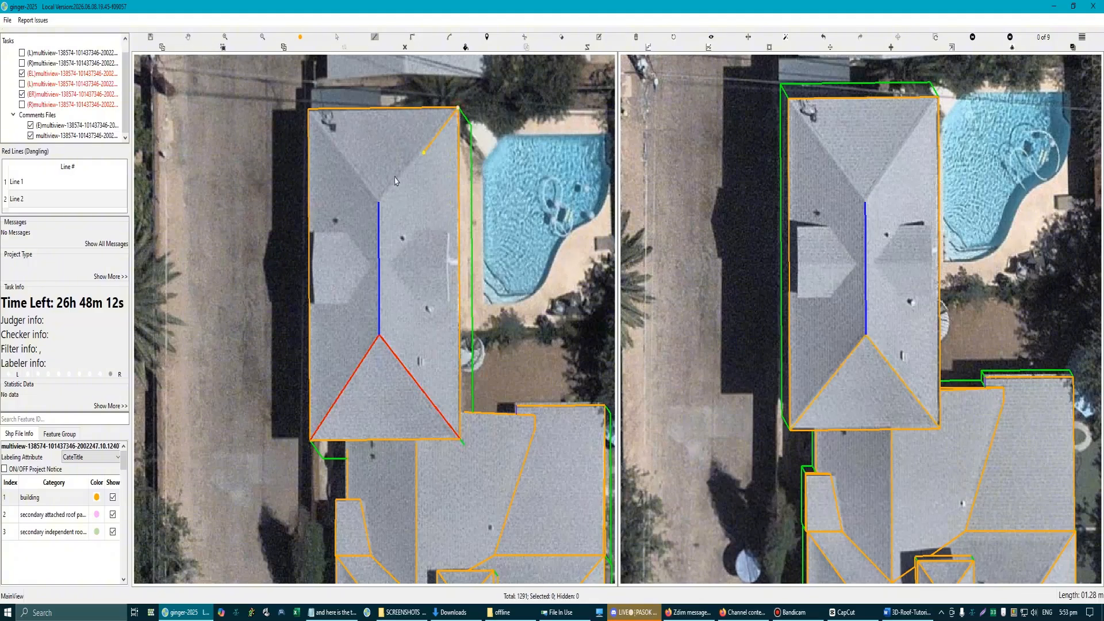
left_click(308, 111)
left_click(459, 108)
key("ctrl+z")
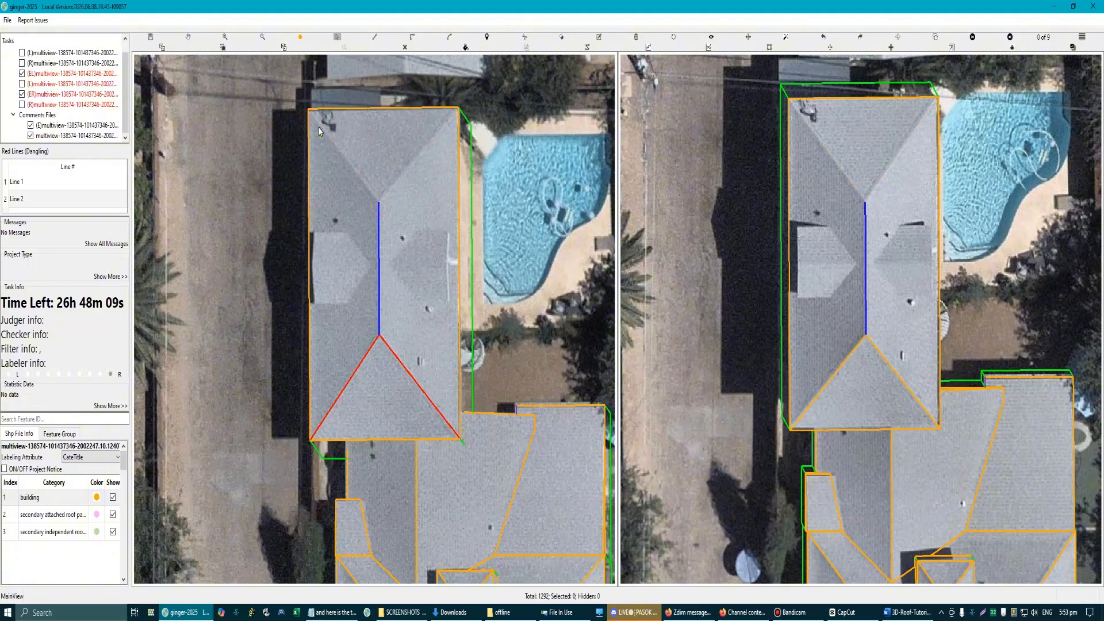
left_click(307, 112)
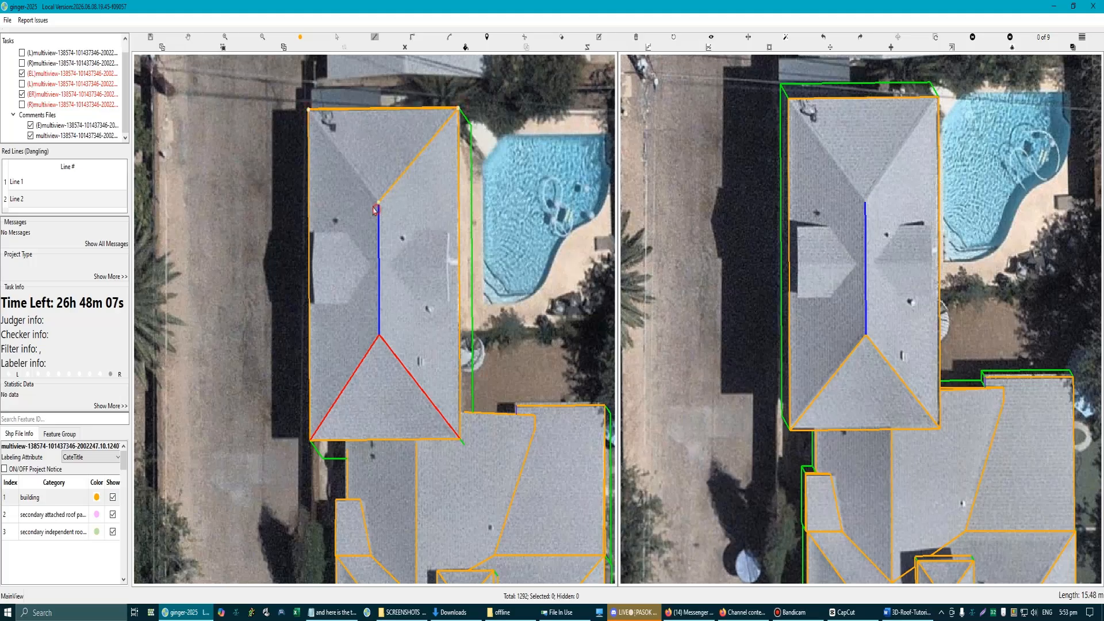
left_click(311, 115)
left_click(309, 113)
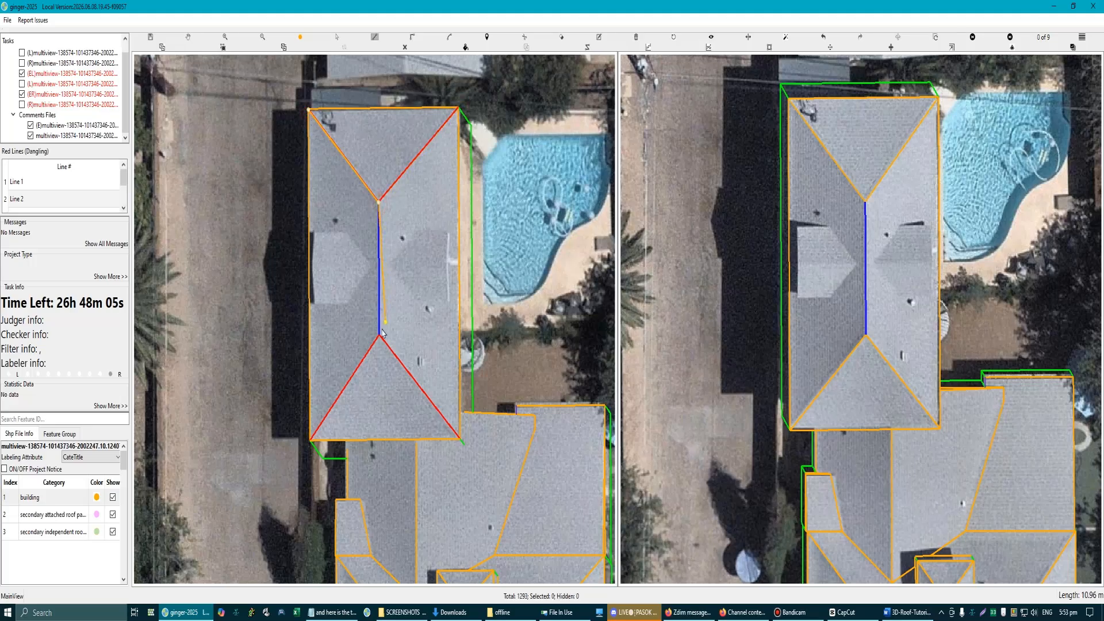
Step: Trace the hip roof's pool-side slope from the upper eave corner along the ridge to the lower eave corner
left_click(458, 110)
left_click(379, 203)
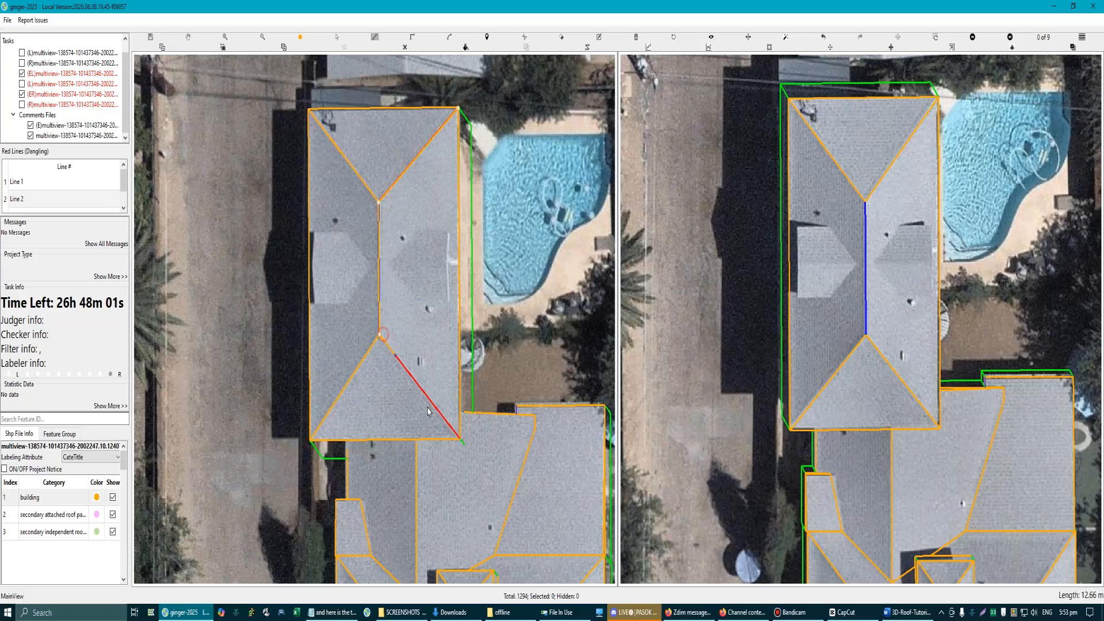
left_click(461, 440)
right_click(461, 443)
scroll(394, 340, "down", 4)
scroll(410, 366, "up", 4)
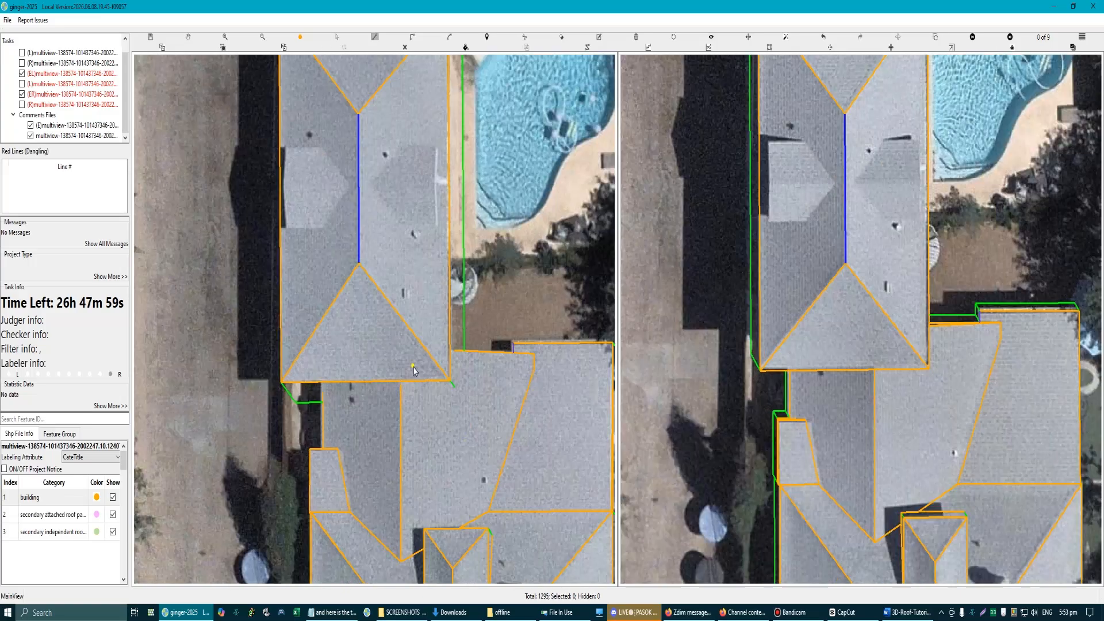
Step: Select the joint between the hip roof and the main roof, process their connection, and inspect it in 3D
scroll(424, 376, "down", 3)
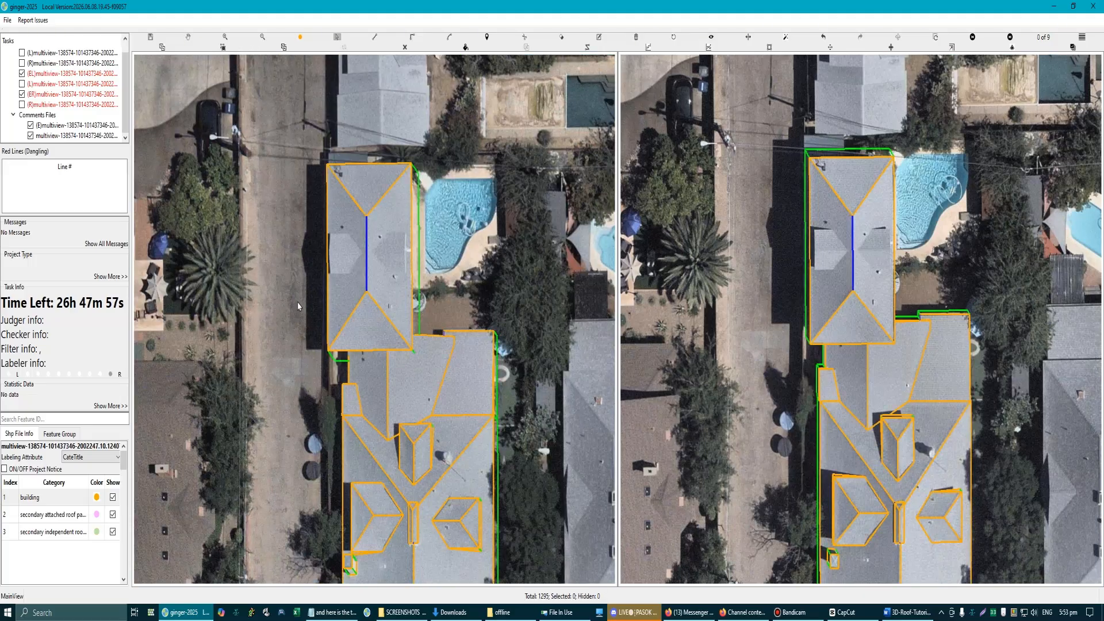
left_click_drag(298, 306, 425, 372)
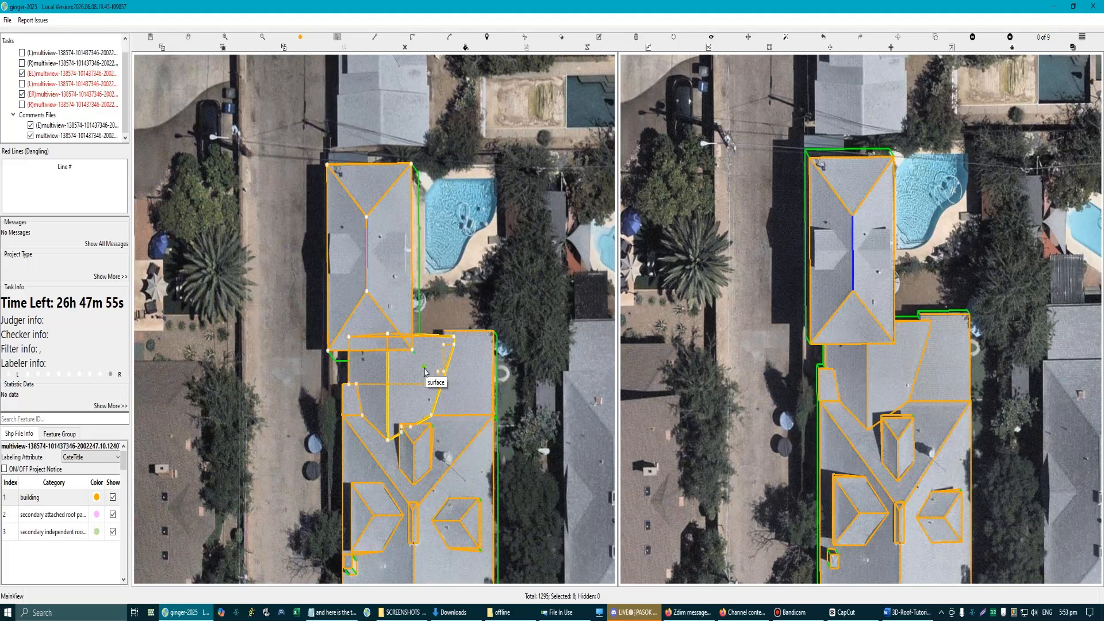
scroll(394, 353, "up", 3)
mouse_move(370, 322)
left_mouse_down()
mouse_move(357, 298)
mouse_move(374, 316)
left_mouse_up()
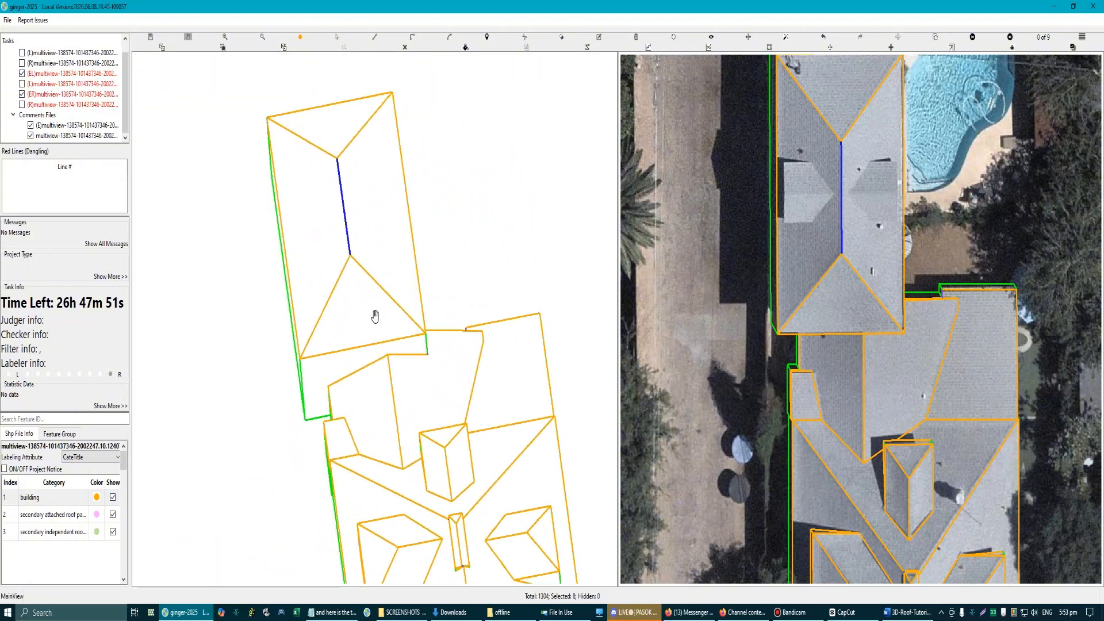
scroll(362, 351, "up", 4)
Step: Delete the leftover hidden roof lines beneath the hip roof's lower eave at its joint with the main roof
key("Escape")
key("Delete")
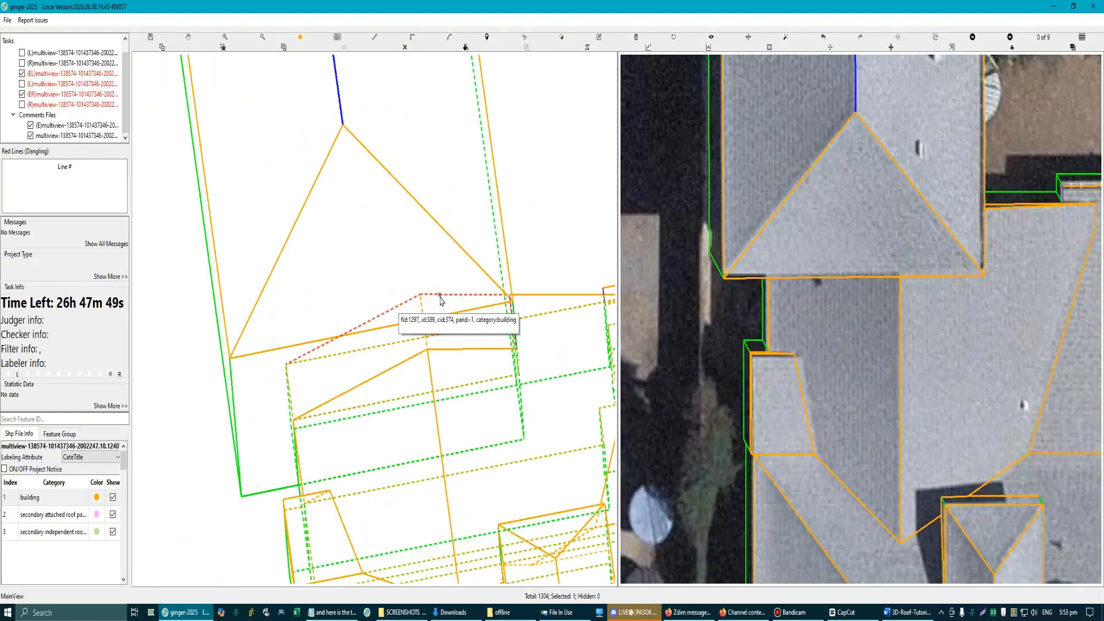
left_click(438, 299)
key("Delete")
left_click(407, 305)
key("Delete")
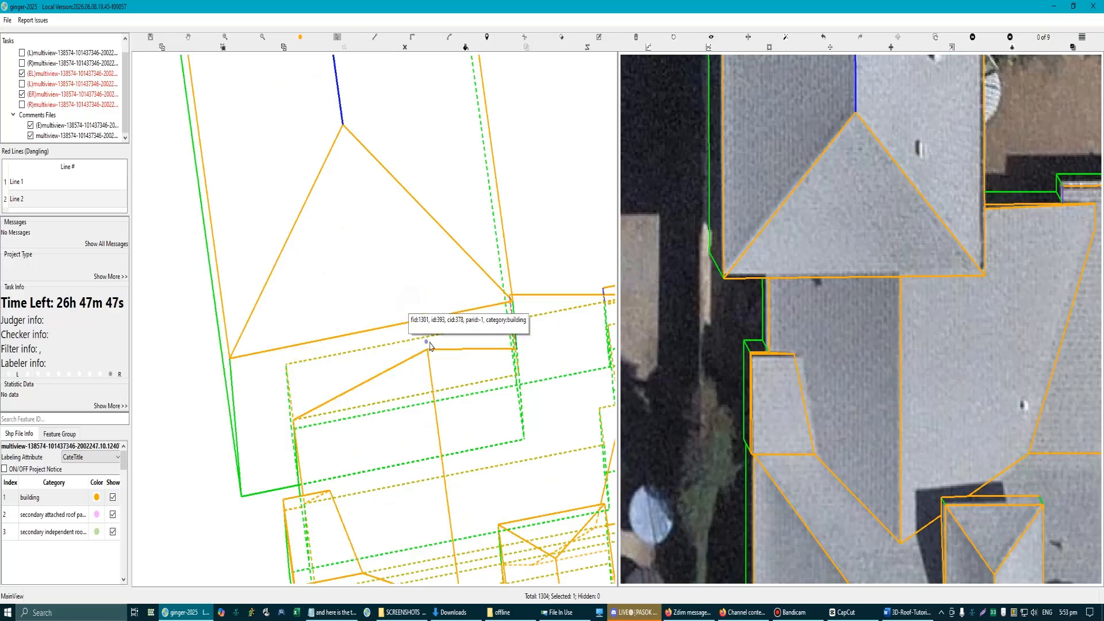
scroll(432, 349, "down", 4)
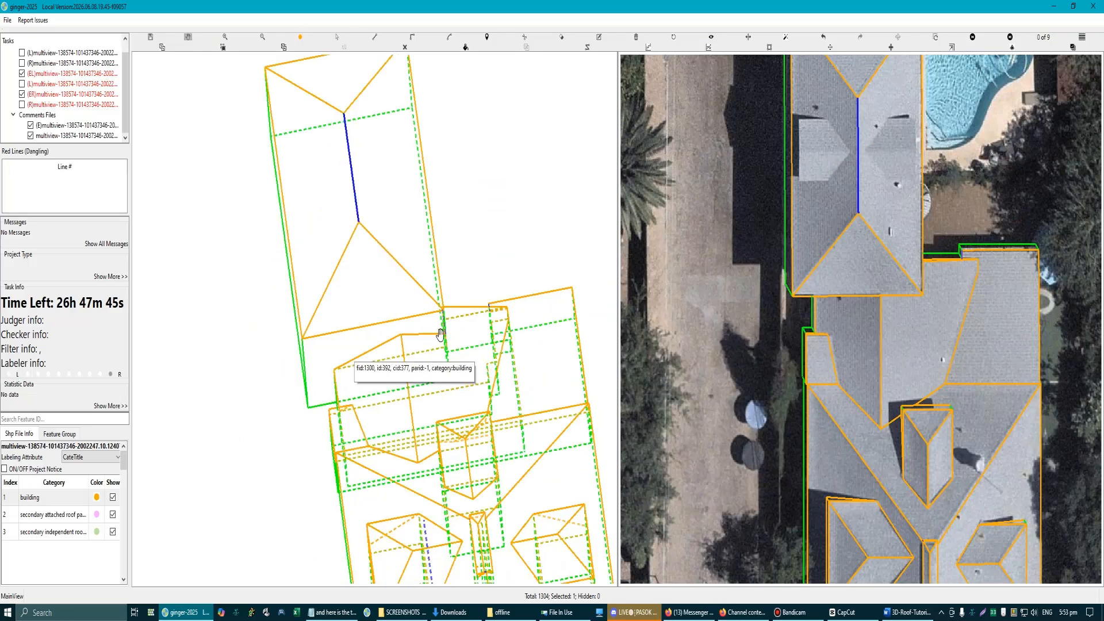
Step: Process the short edge beside the hip roof's lower pool-side corner so it joins the main roof's outline
left_click_drag(436, 329, 465, 330)
scroll(454, 326, "up", 4)
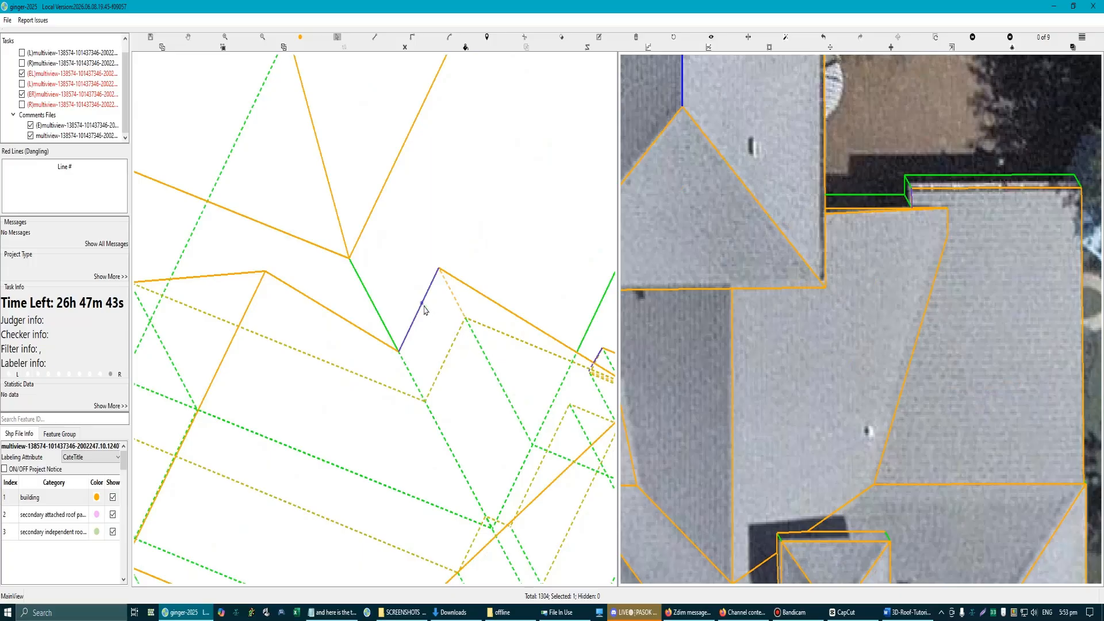
left_click(424, 306)
key("f")
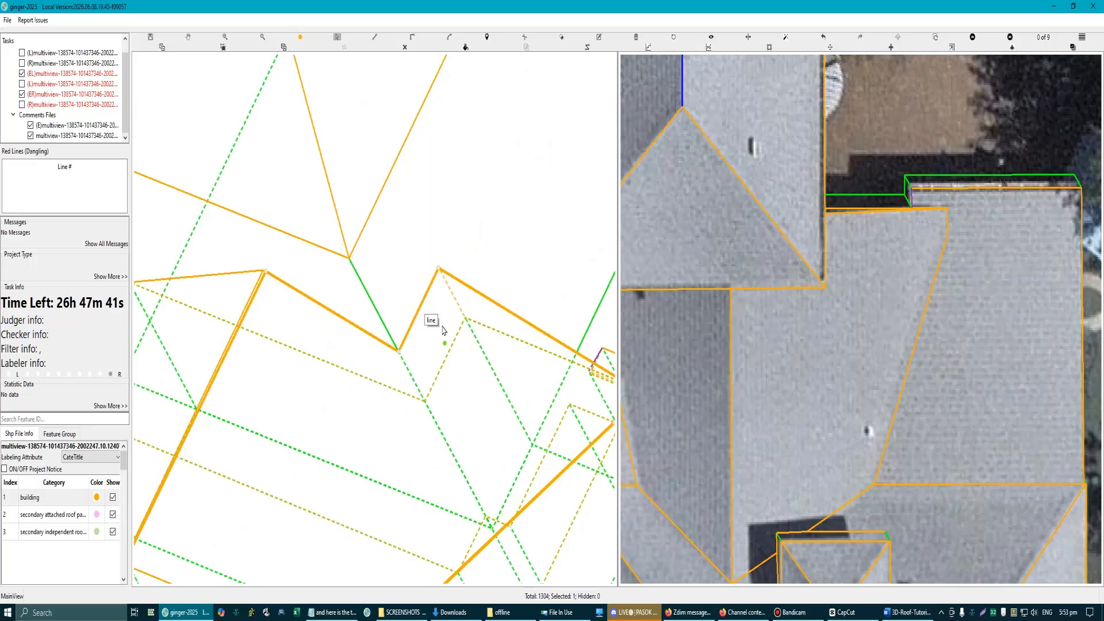
scroll(422, 321, "down", 3)
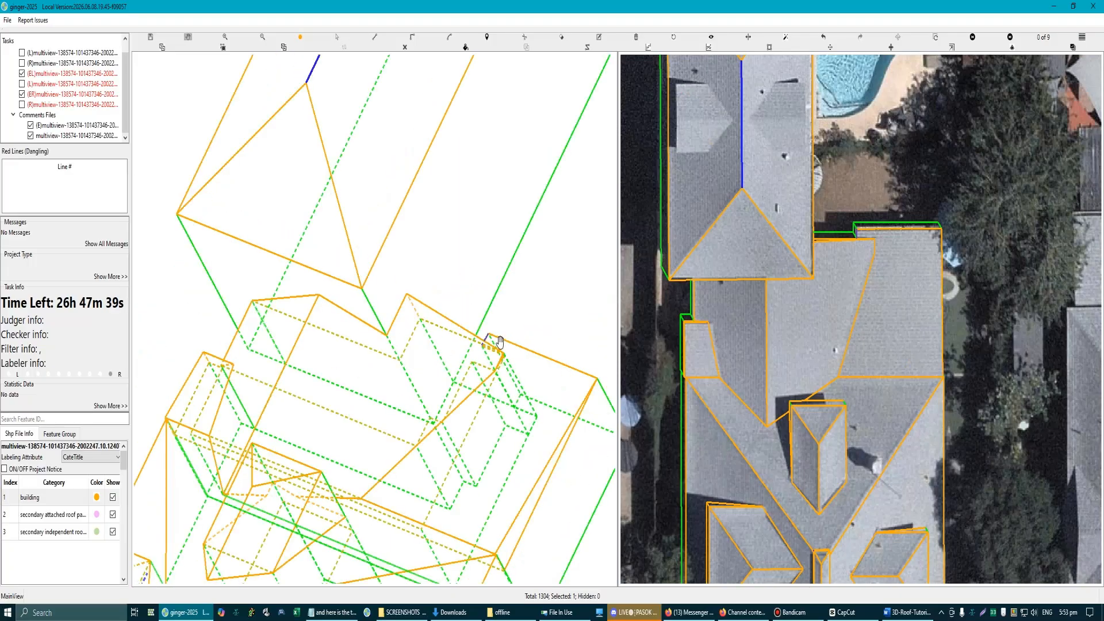
Step: Remove the sliver surface at the short step edge on the main roof's pool-side eave and try to retrace it
scroll(454, 340, "up", 6)
left_click_drag(440, 339, 436, 338)
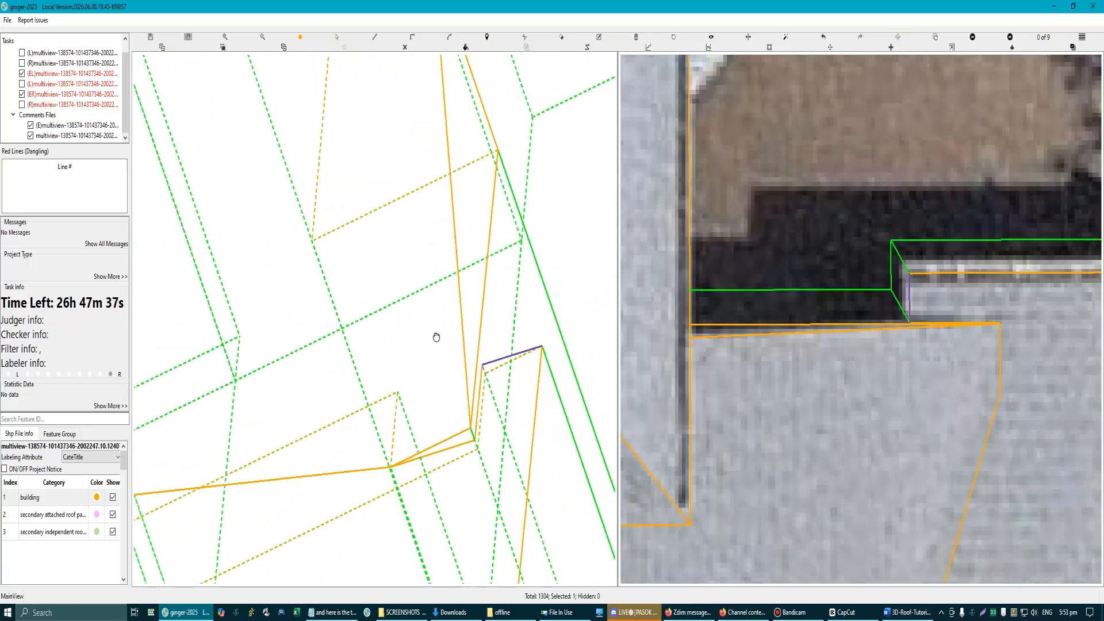
scroll(527, 363, "up", 4)
key("l")
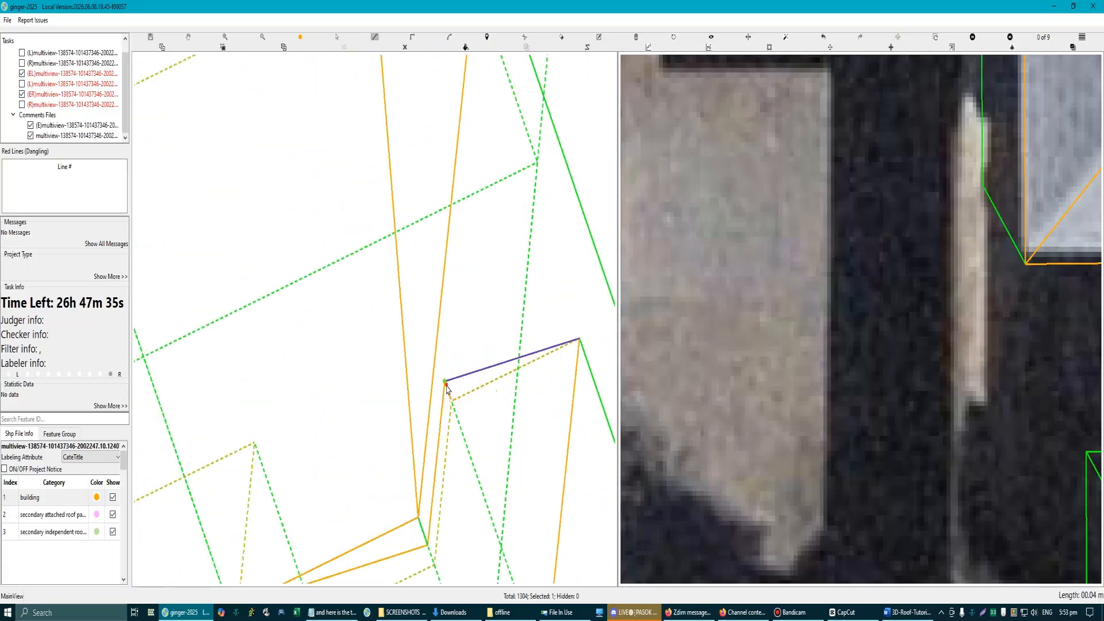
left_click(580, 341)
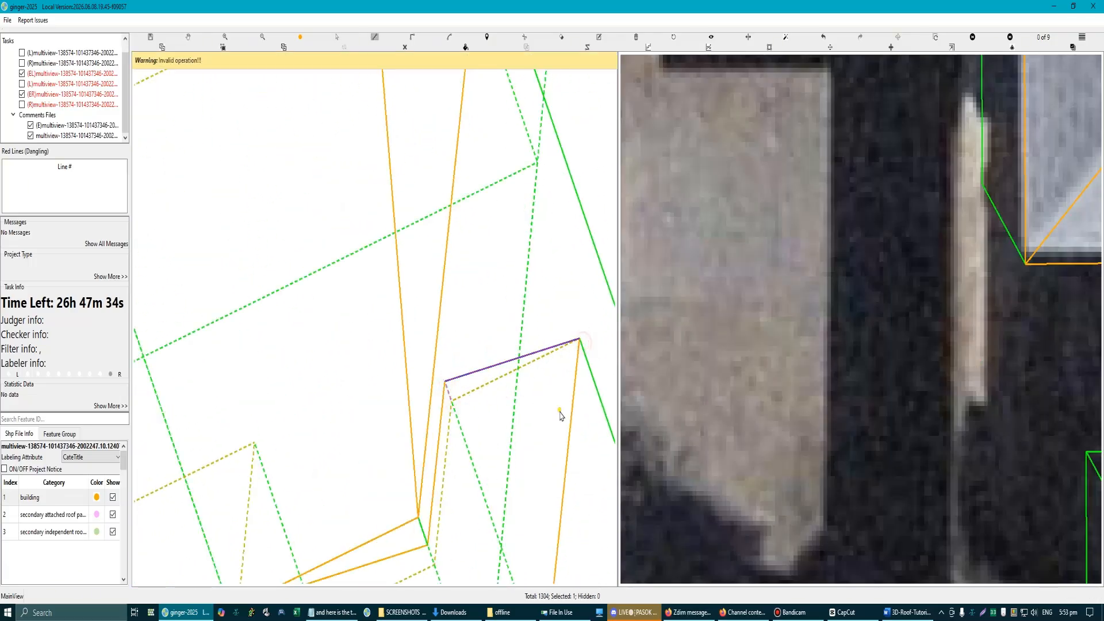
left_click(468, 382)
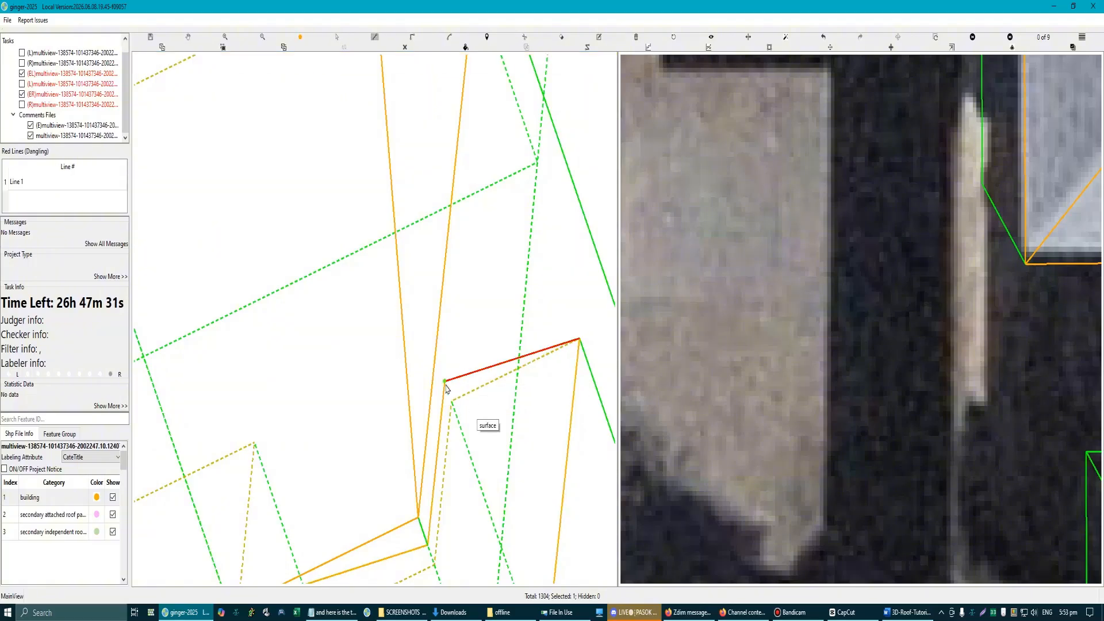
left_click(446, 385)
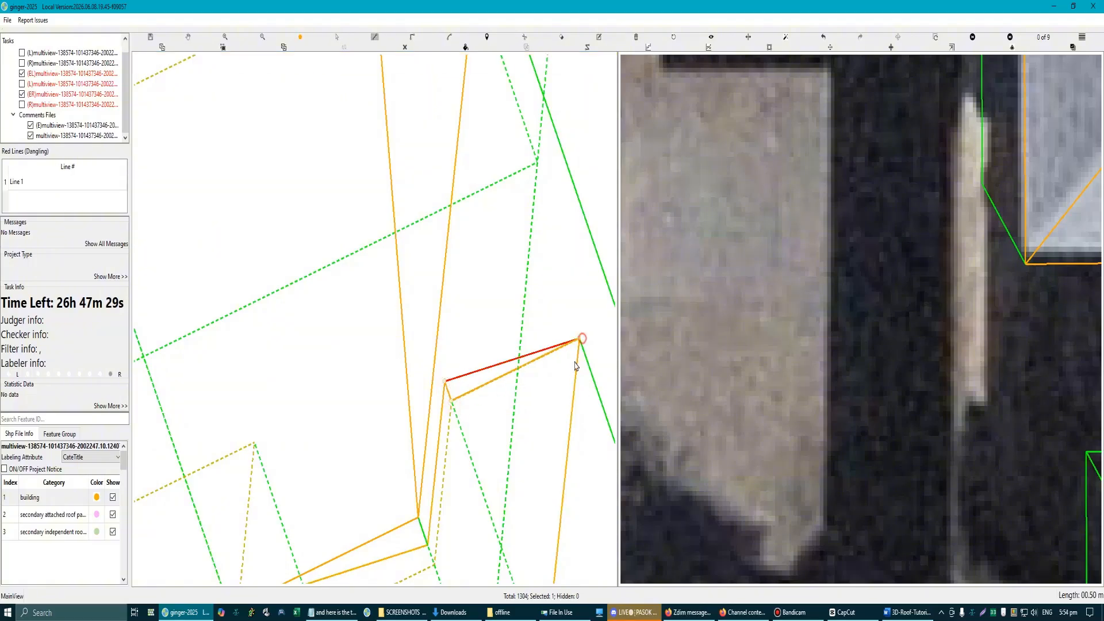
left_click(580, 340)
key("Escape")
scroll(473, 377, "down", 1)
scroll(446, 362, "up", 2)
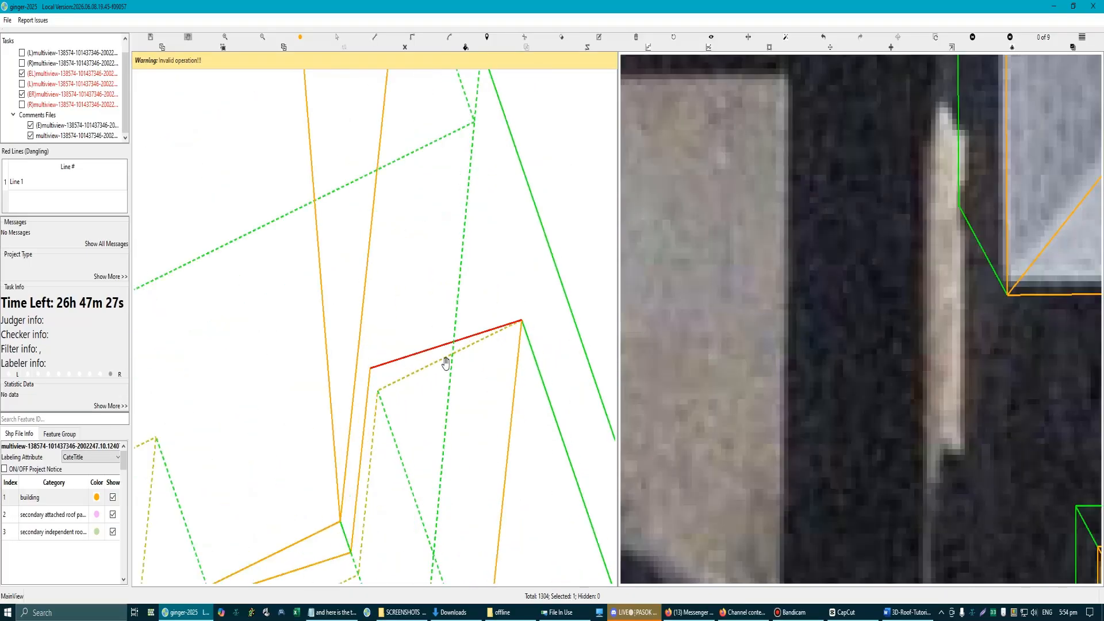
Step: Try to trace a triangular face between the dangling step edge's ends and the nearby lower corner
left_click_drag(414, 360, 430, 331)
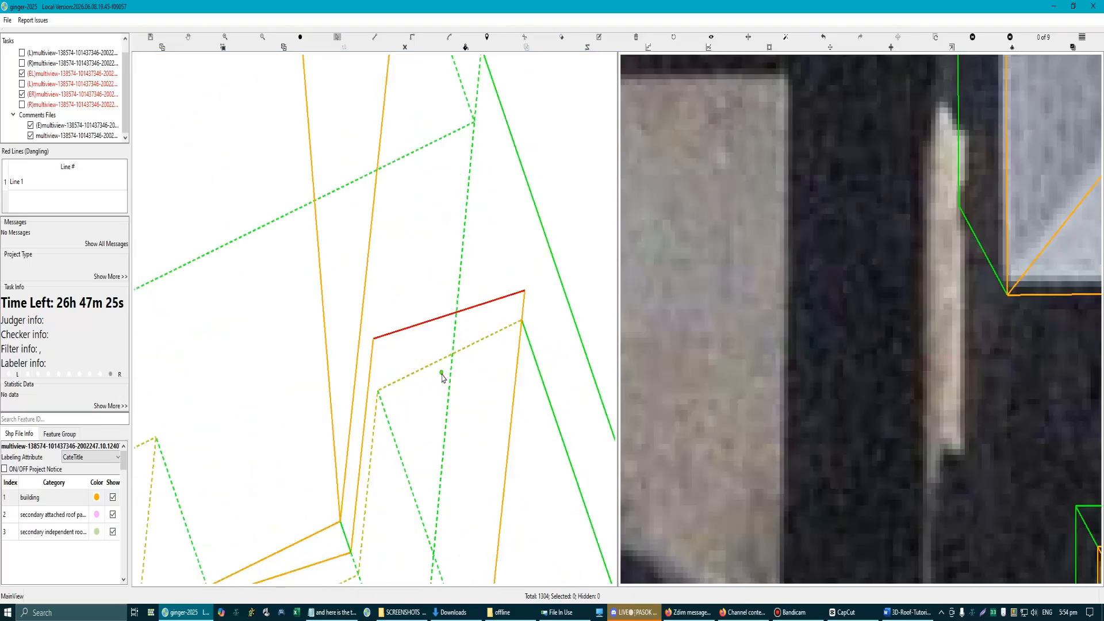
scroll(448, 404, "down", 2)
scroll(408, 351, "up", 5)
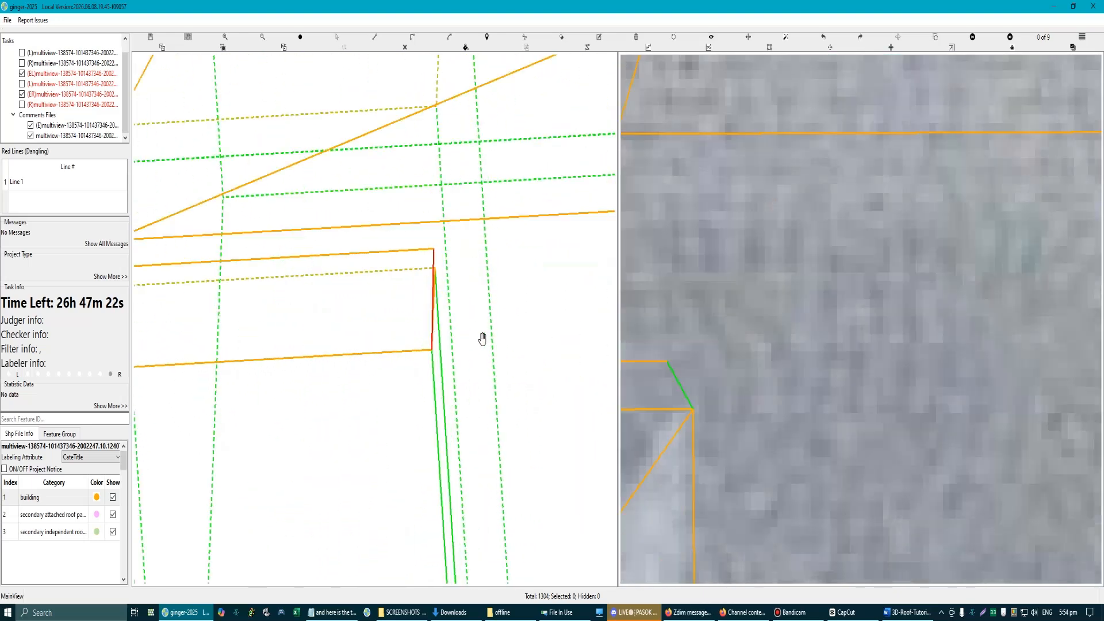
left_click_drag(430, 313, 454, 298)
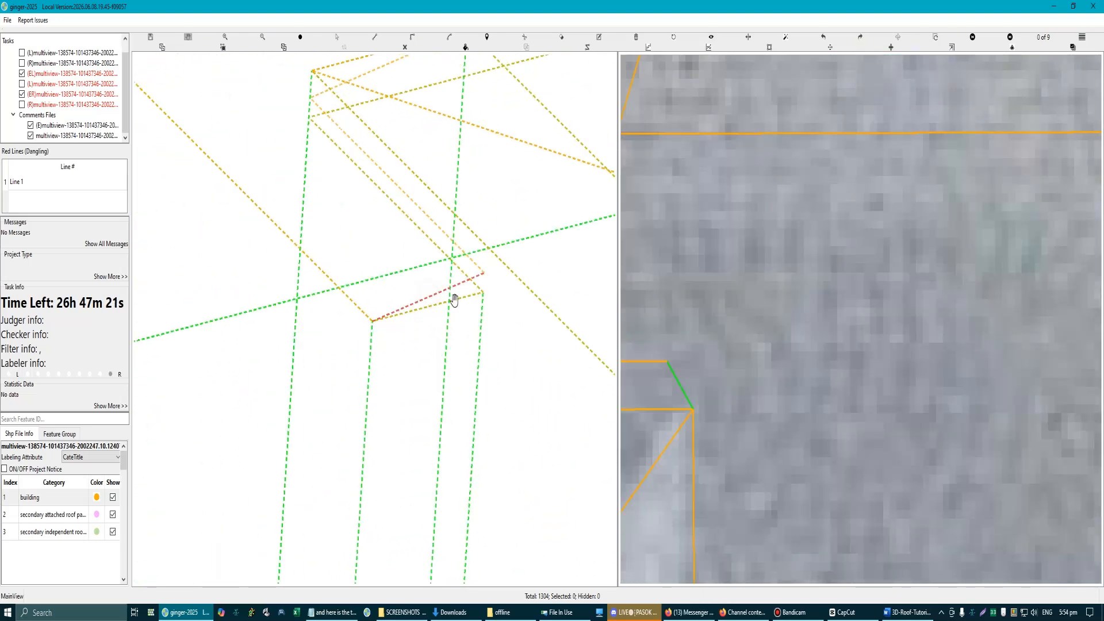
key("d")
left_click(486, 276)
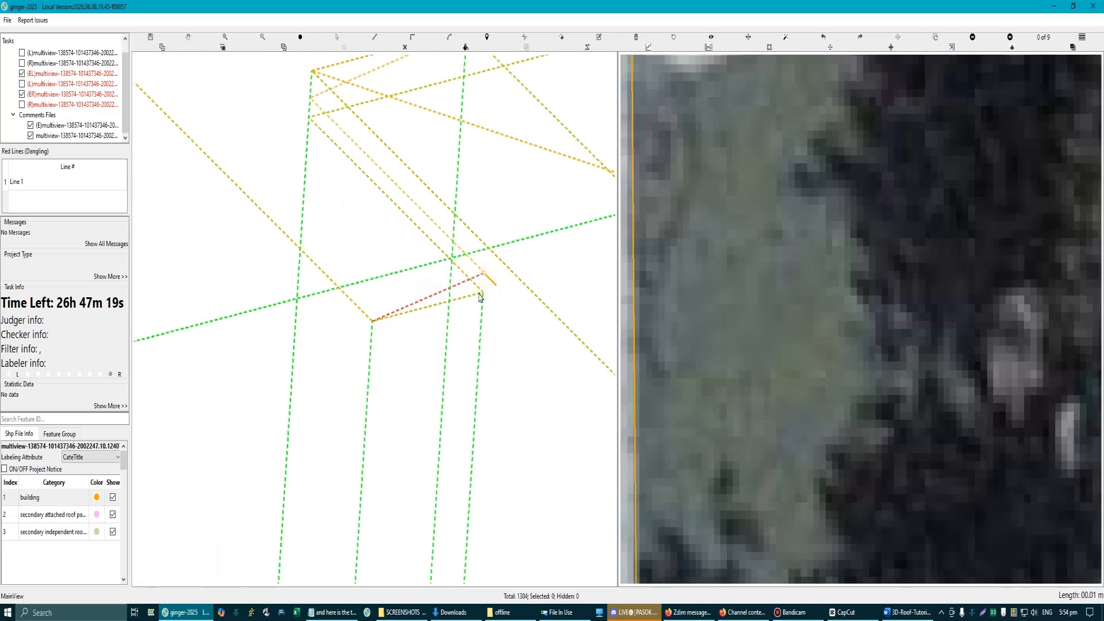
key("d")
left_click(484, 273)
left_click(483, 293)
left_click(372, 321)
scroll(446, 340, "down", 6)
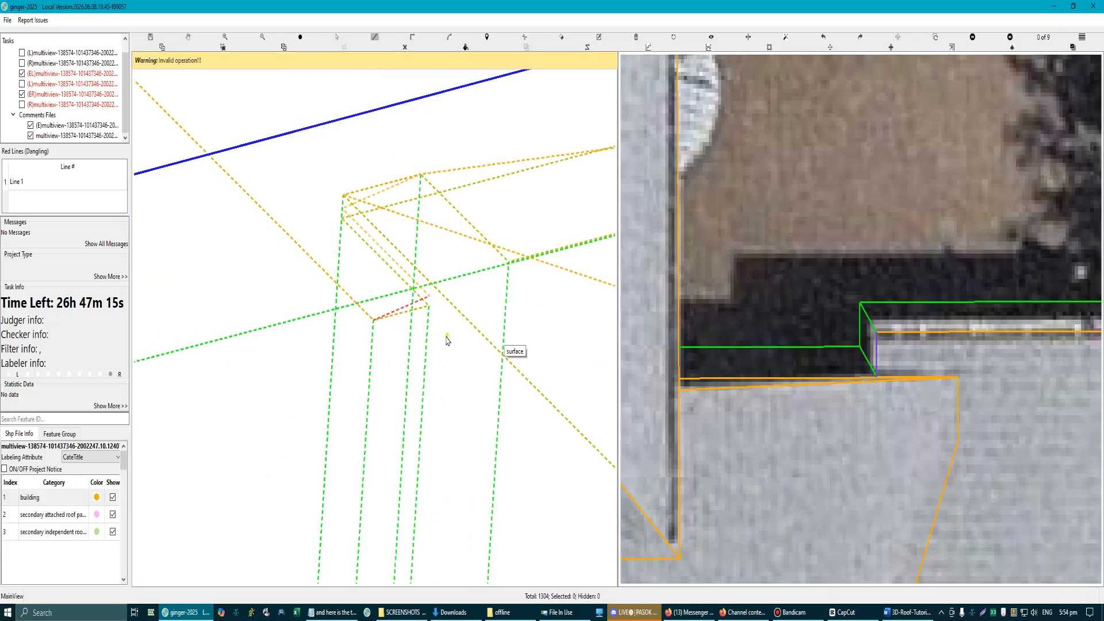
key("Escape")
Step: Examine the dangling step edge and the surrounding main roof valley, eaves and hidden walls in 3D
scroll(341, 285, "down", 5)
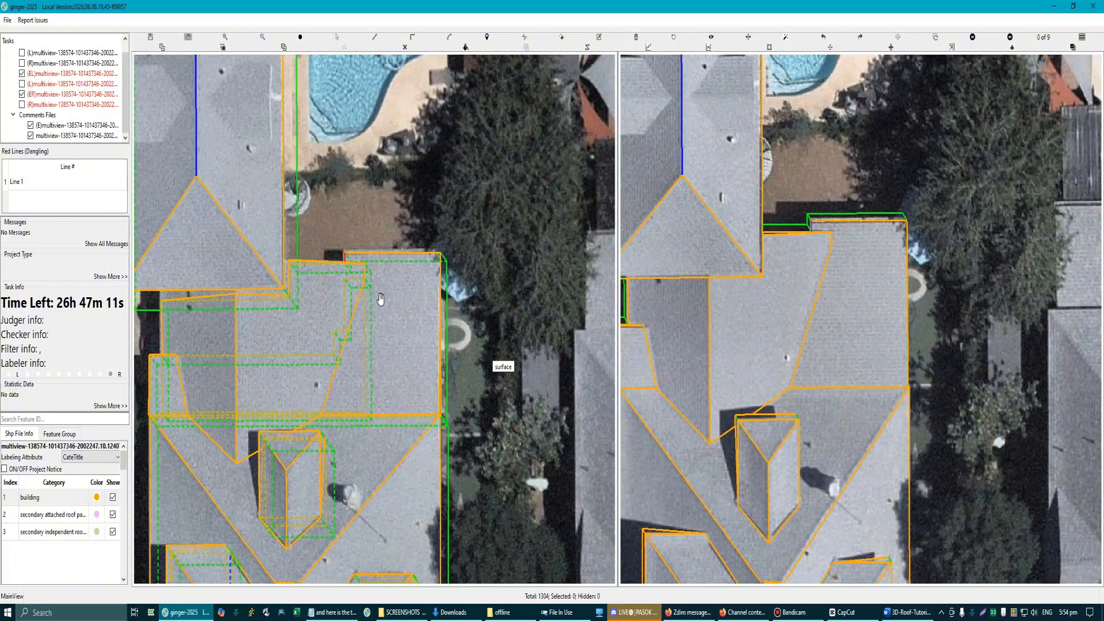
left_click_drag(337, 311, 347, 338)
scroll(360, 268, "up", 5)
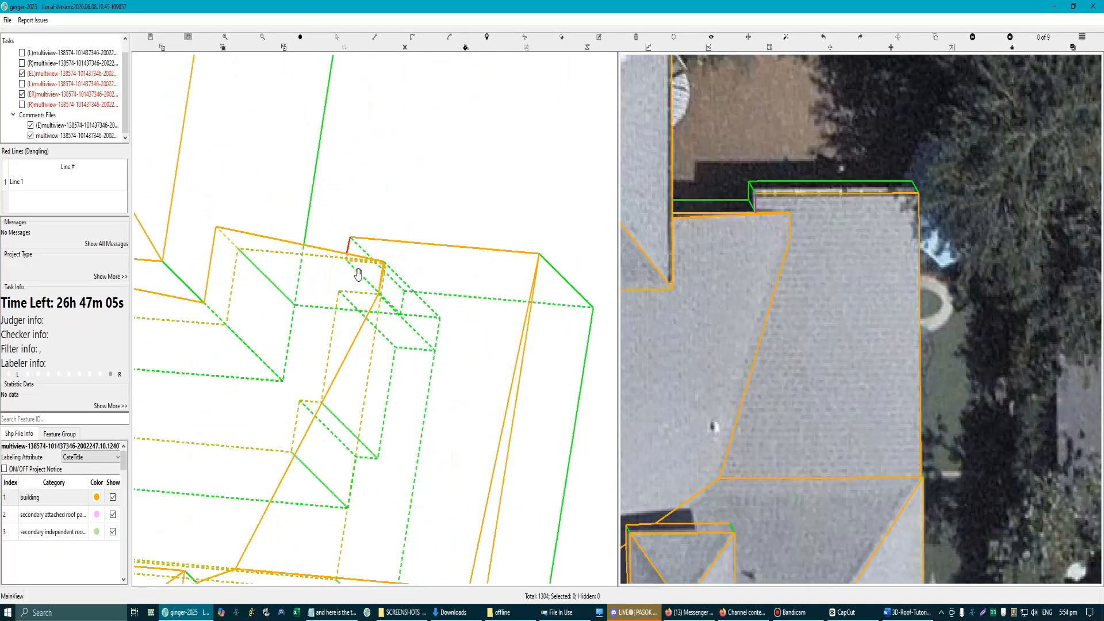
scroll(354, 305, "down", 3)
scroll(382, 332, "up", 2)
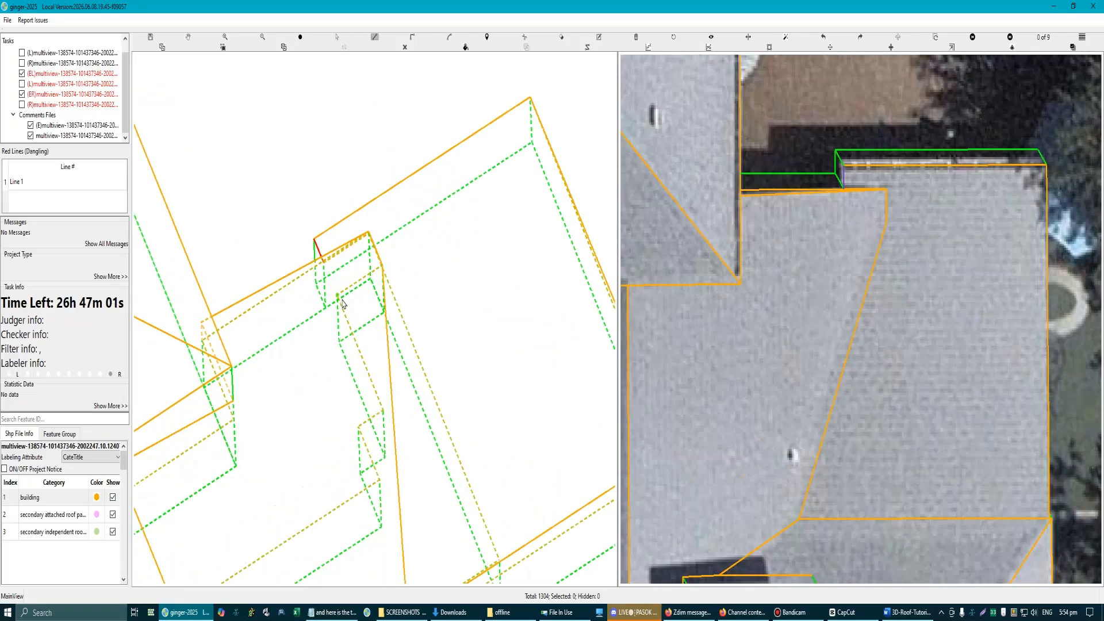
scroll(391, 349, "down", 2)
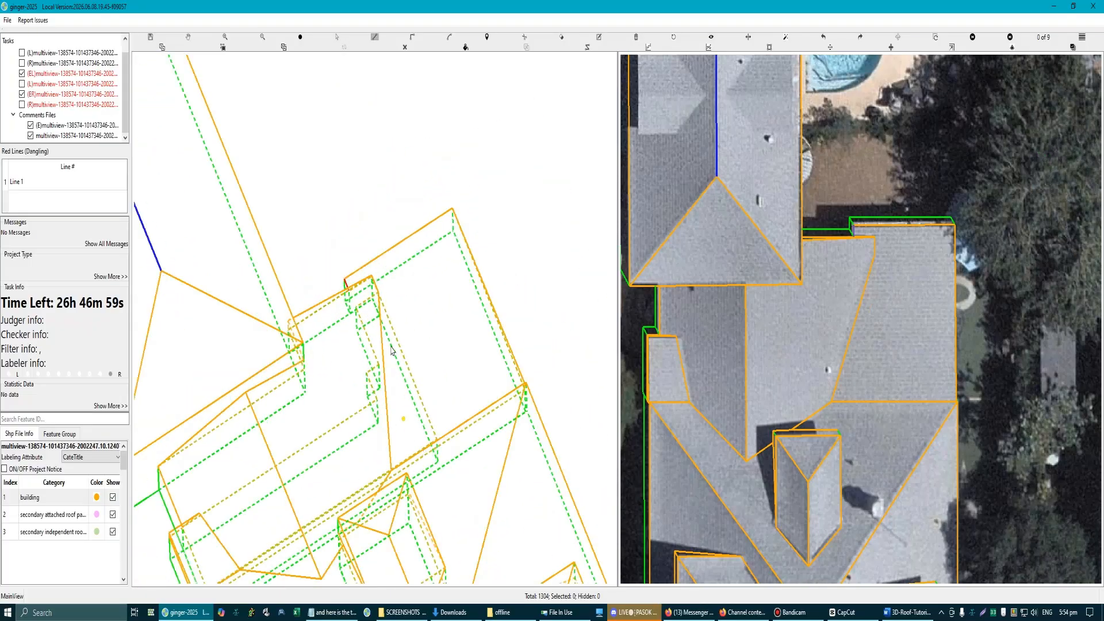
scroll(376, 375, "up", 2)
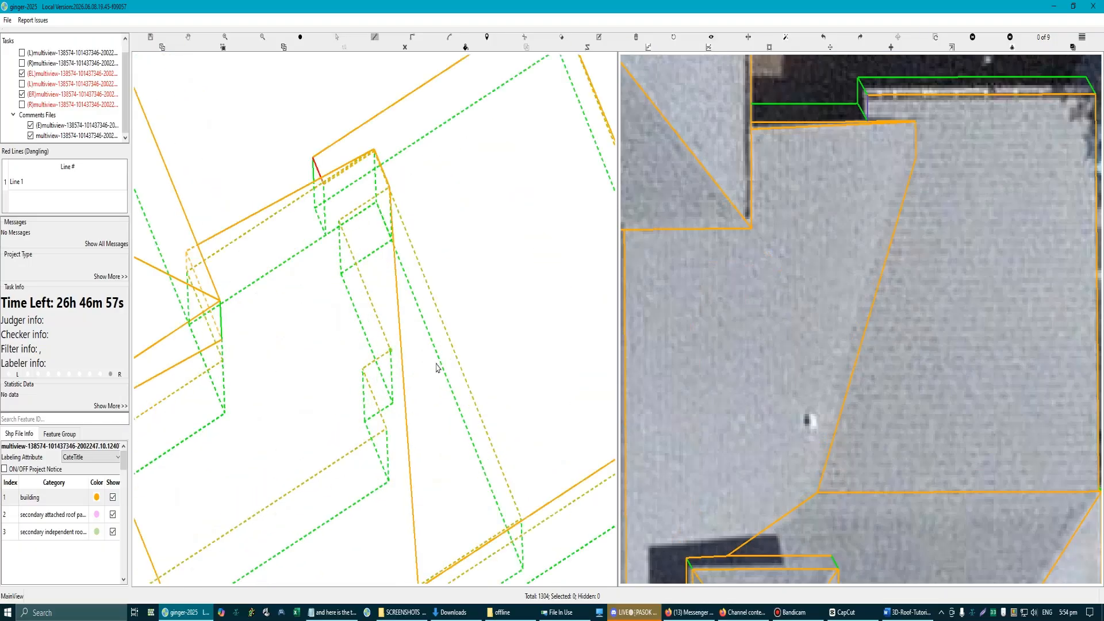
scroll(435, 438, "down", 1)
scroll(441, 411, "up", 2)
key("Escape")
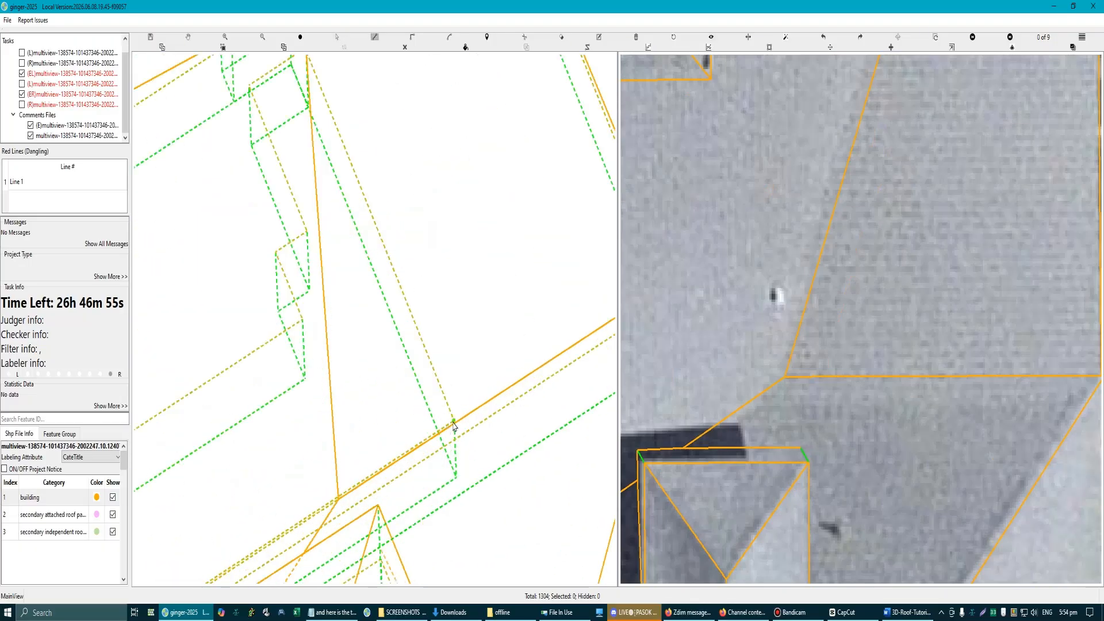
scroll(454, 425, "down", 1)
scroll(305, 237, "up", 1)
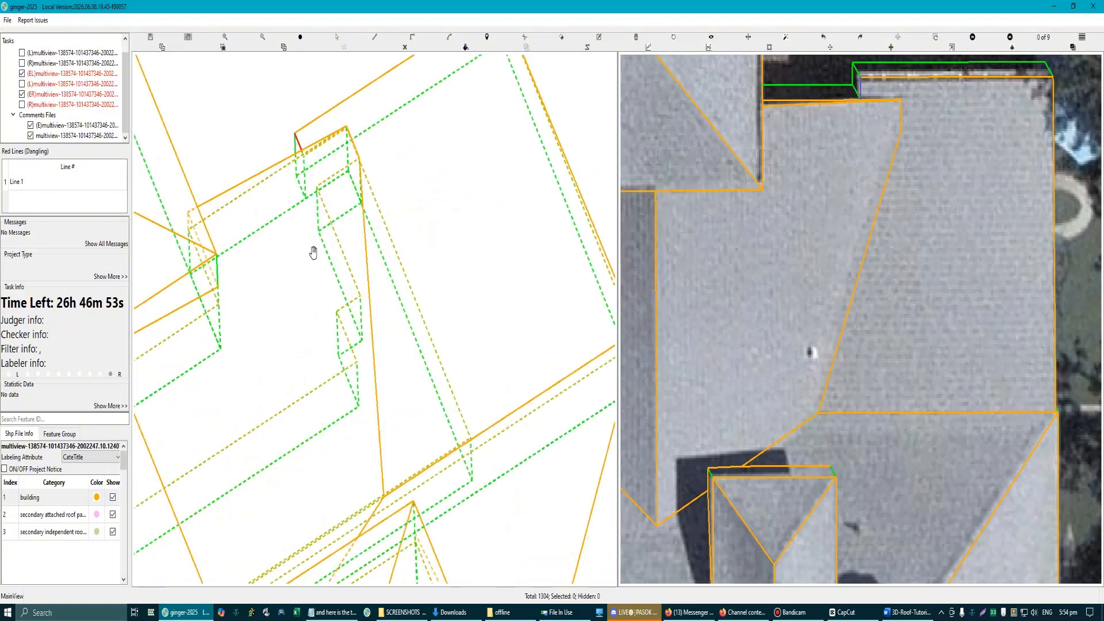
scroll(305, 200, "up", 4)
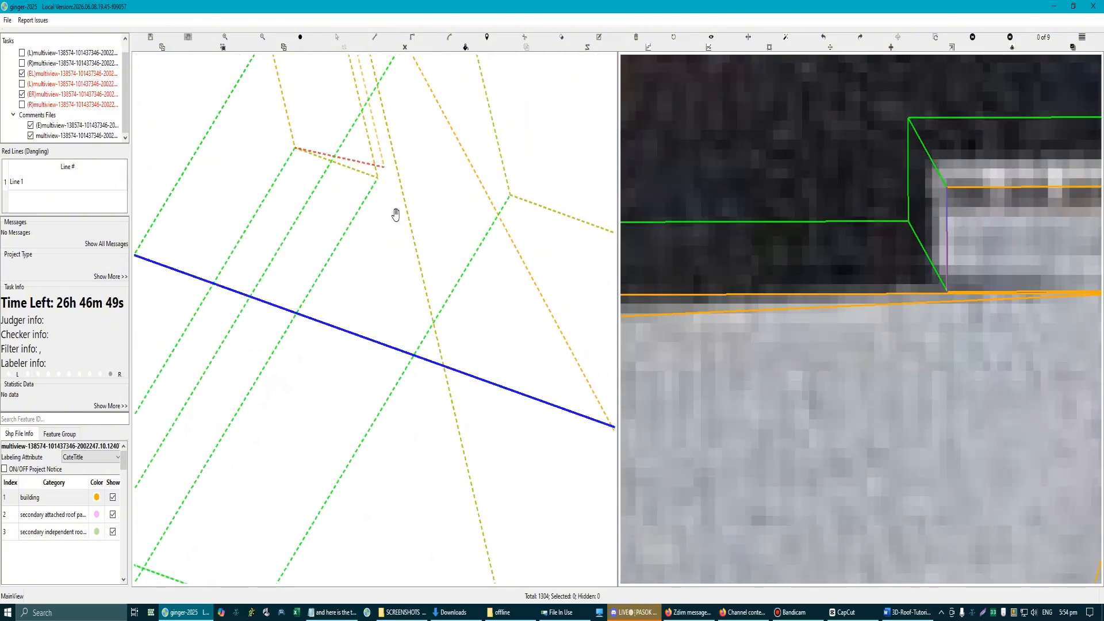
scroll(369, 177, "up", 1)
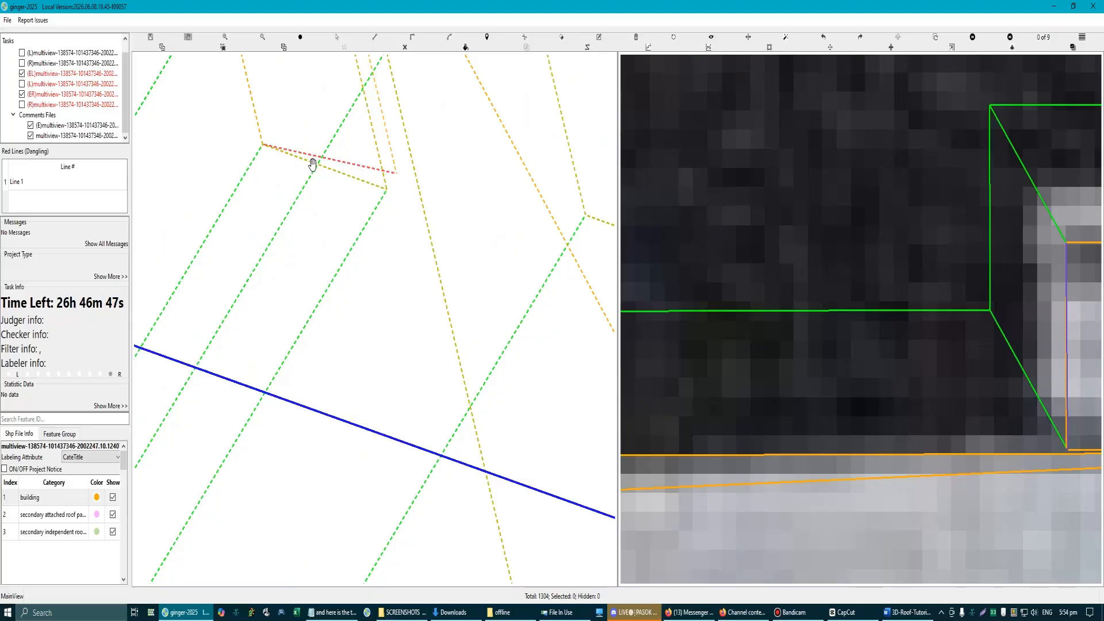
scroll(390, 234, "down", 2)
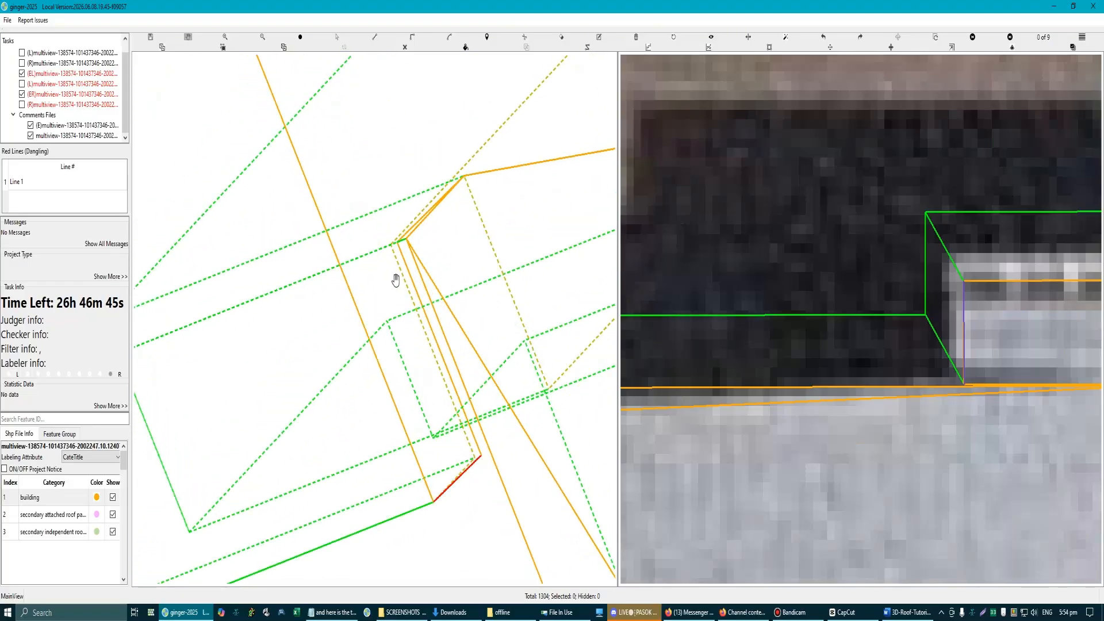
Step: Try again to close the gap beside the dangling step edge, starting from its free end
left_click_drag(442, 460, 372, 303)
scroll(372, 305, "up", 1)
key("Escape")
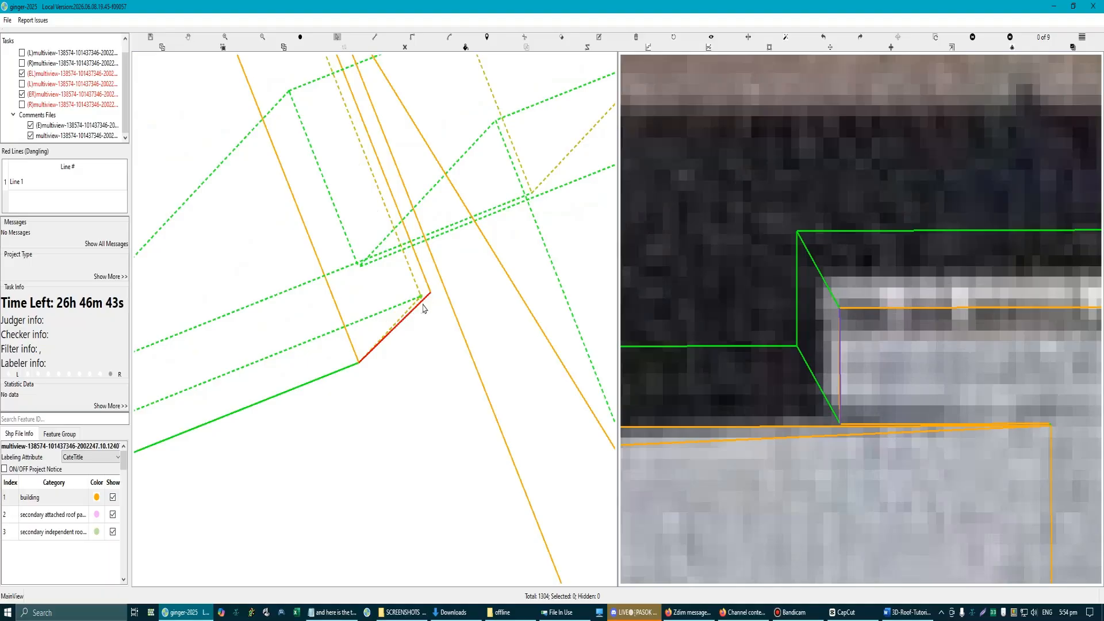
left_click(428, 296)
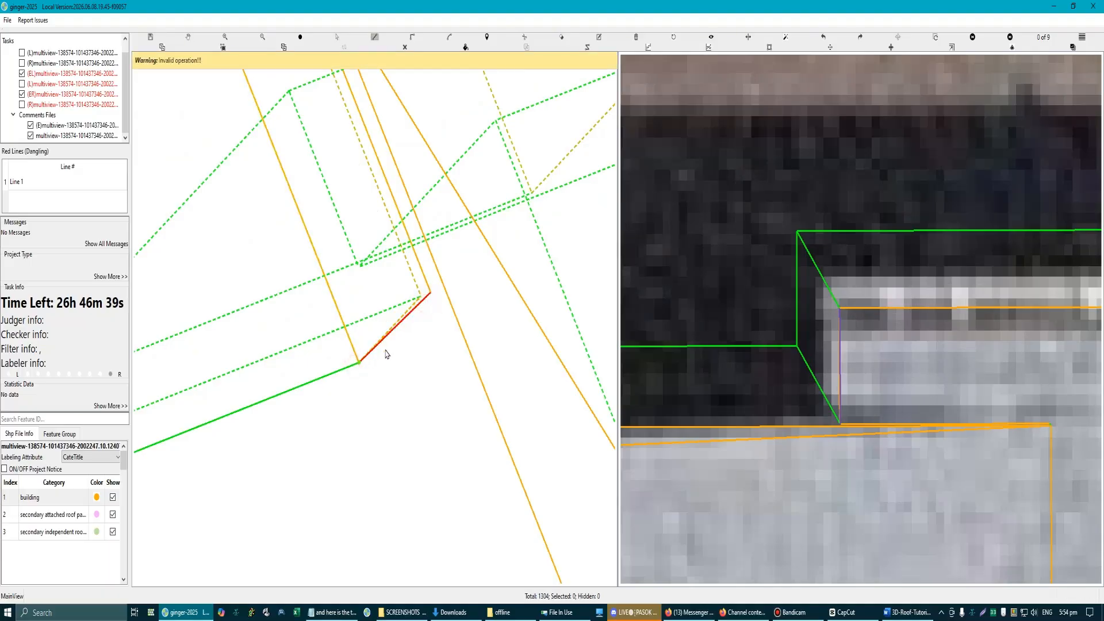
Step: Compare the hip roof and its joint with the main roof against both aerial images and in 3D
scroll(387, 345, "down", 2)
scroll(394, 337, "down", 2)
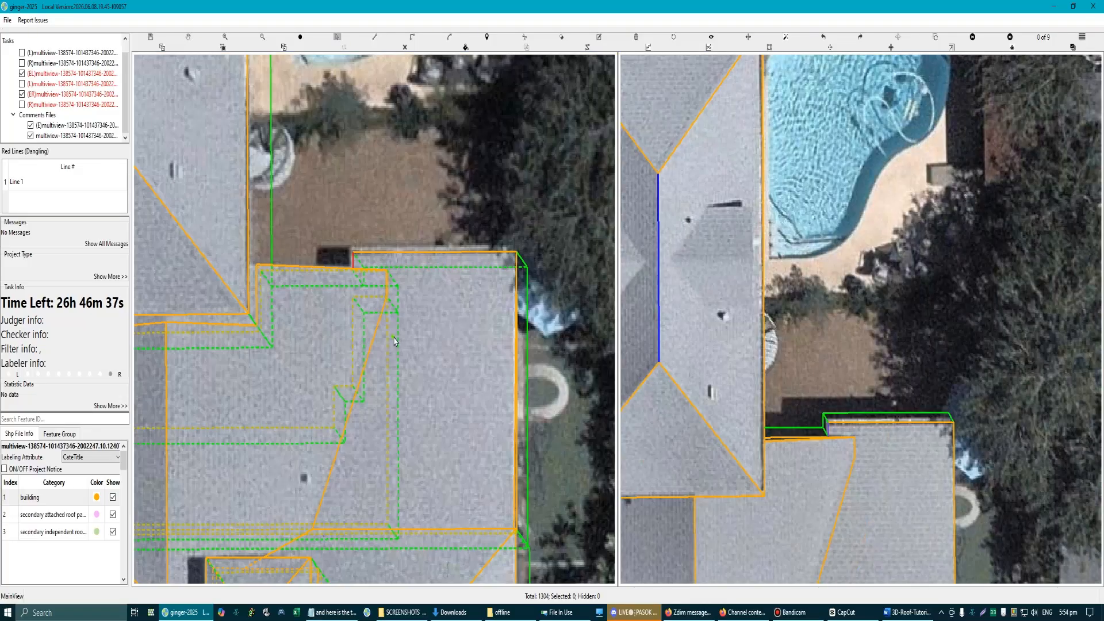
scroll(389, 331, "down", 4)
key("space")
left_click_drag(313, 232, 372, 260)
scroll(339, 220, "up", 3)
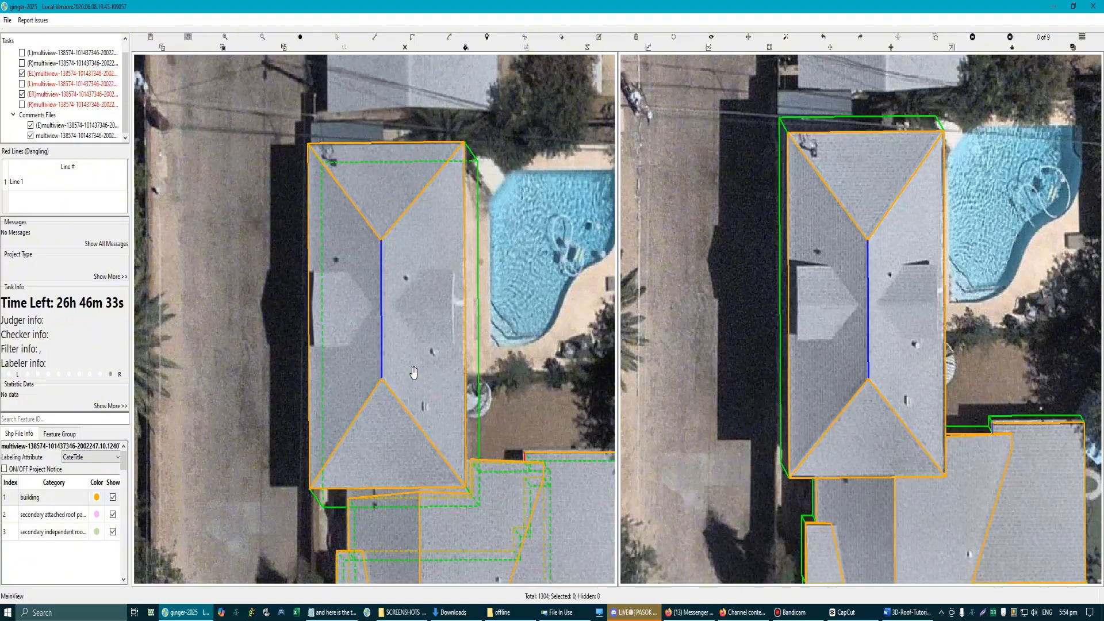
left_click_drag(422, 437, 433, 318)
mouse_move(437, 409)
left_mouse_down()
mouse_move(442, 377)
mouse_move(441, 401)
mouse_move(463, 428)
mouse_move(443, 392)
left_mouse_up()
scroll(444, 393, "down", 3)
scroll(441, 385, "up", 3)
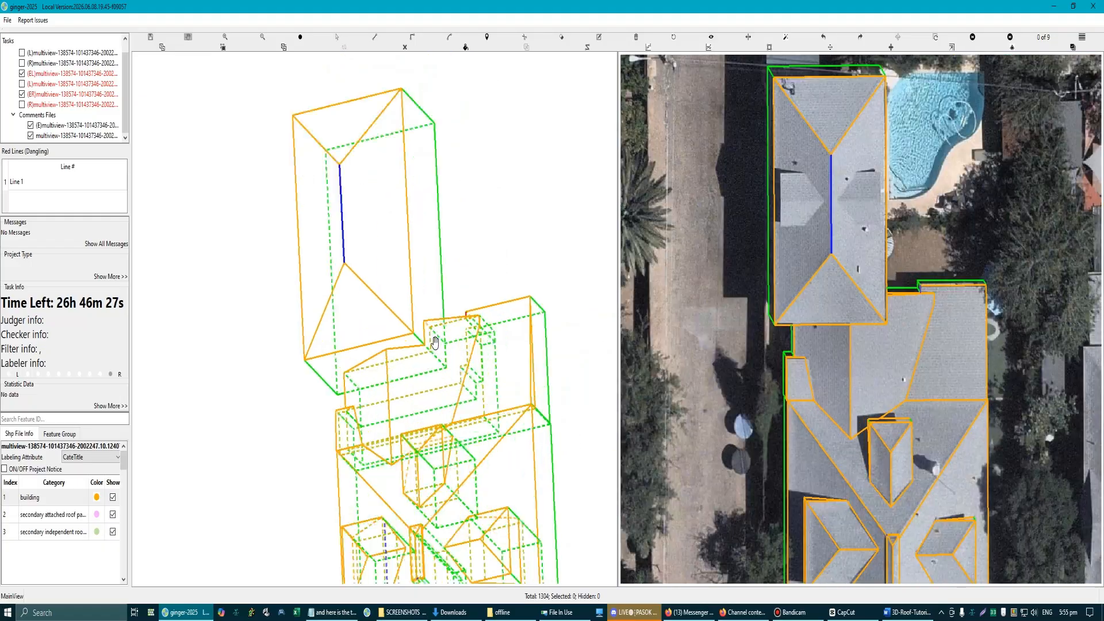
scroll(454, 366, "down", 3)
scroll(404, 334, "up", 8)
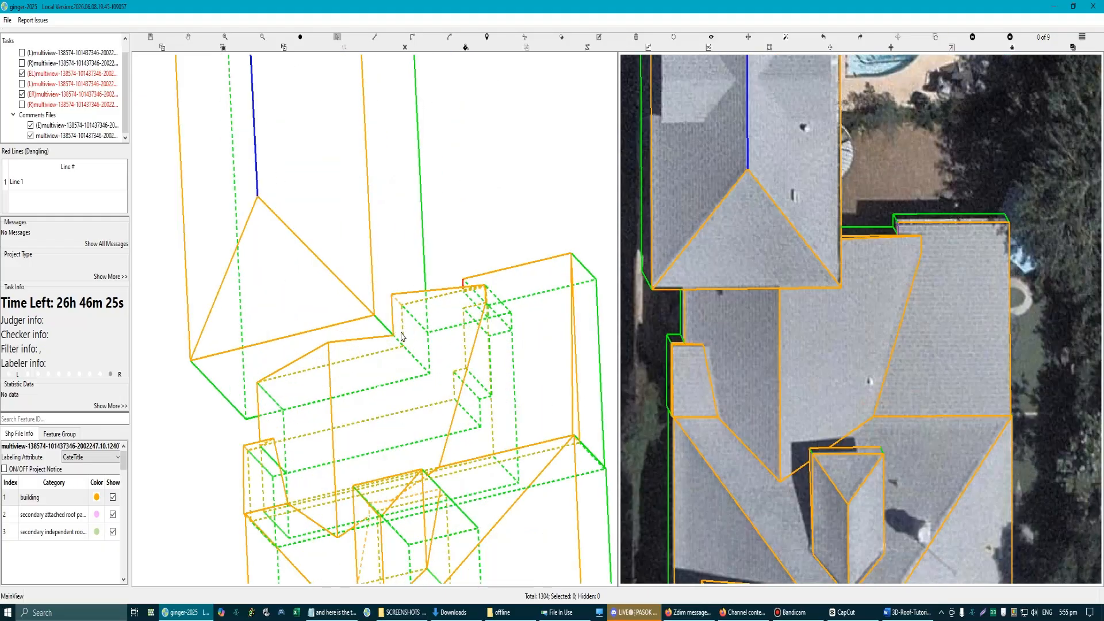
key("z")
left_click(416, 285)
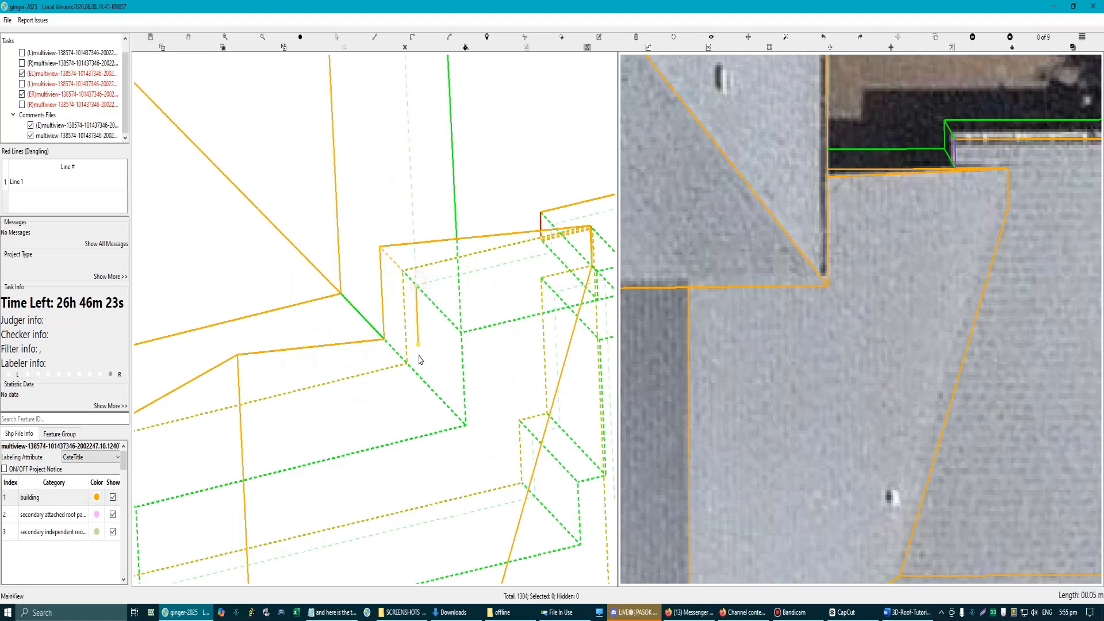
scroll(418, 377, "down", 6)
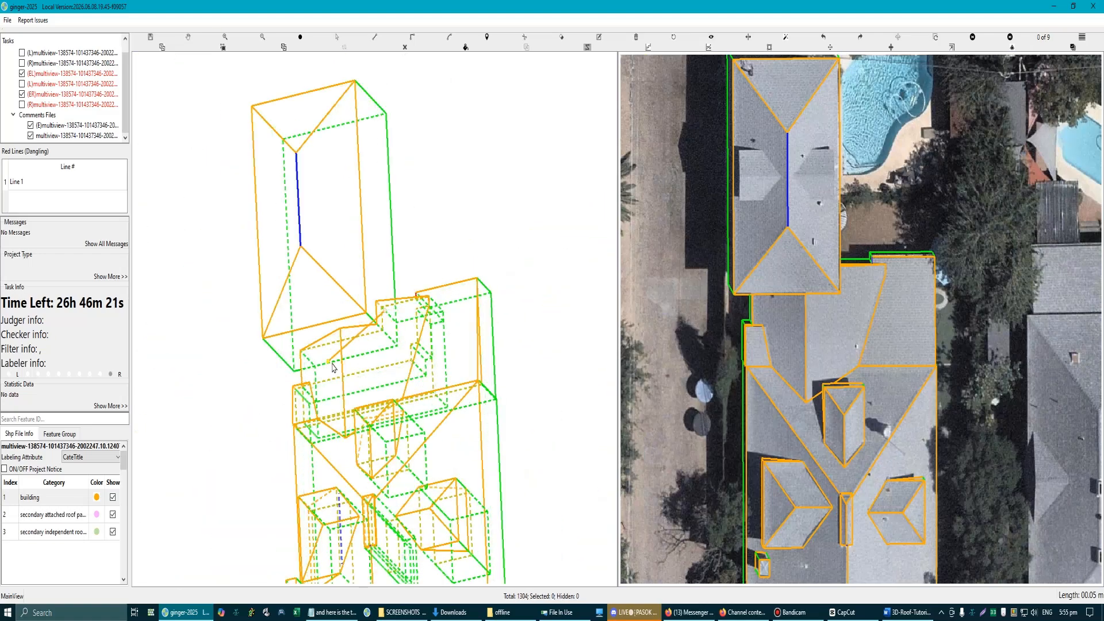
key("Escape")
key("space")
Step: Draw a freestanding rectangle over the yard between the swimming pool and the main roof
scroll(350, 293, "up", 4)
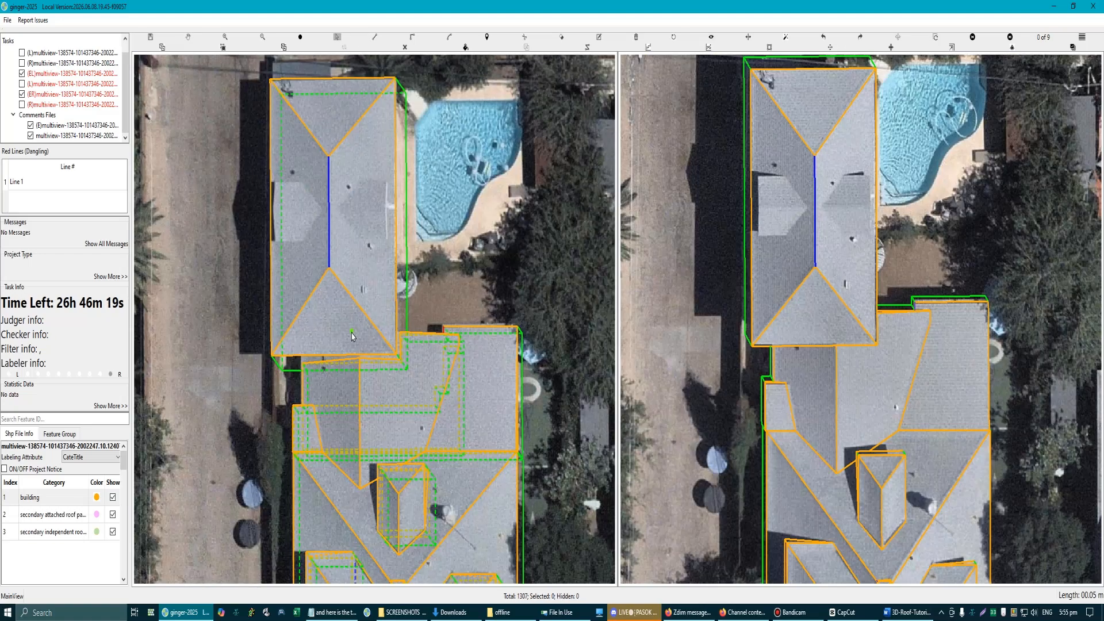
scroll(391, 322, "down", 2)
left_click_drag(487, 336, 446, 323)
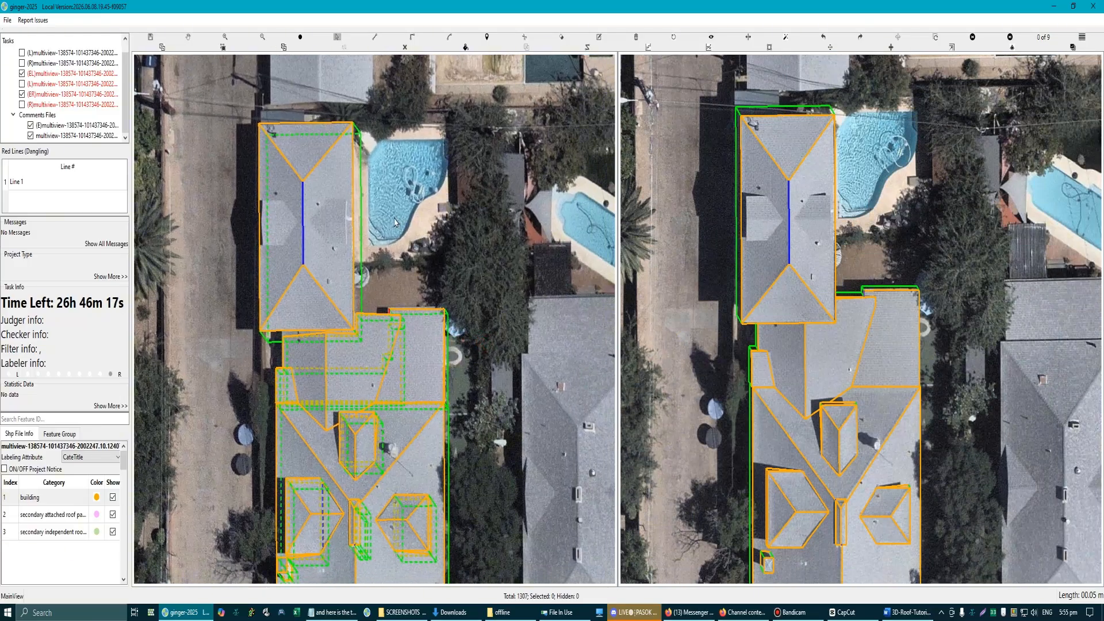
left_click_drag(386, 195, 397, 231)
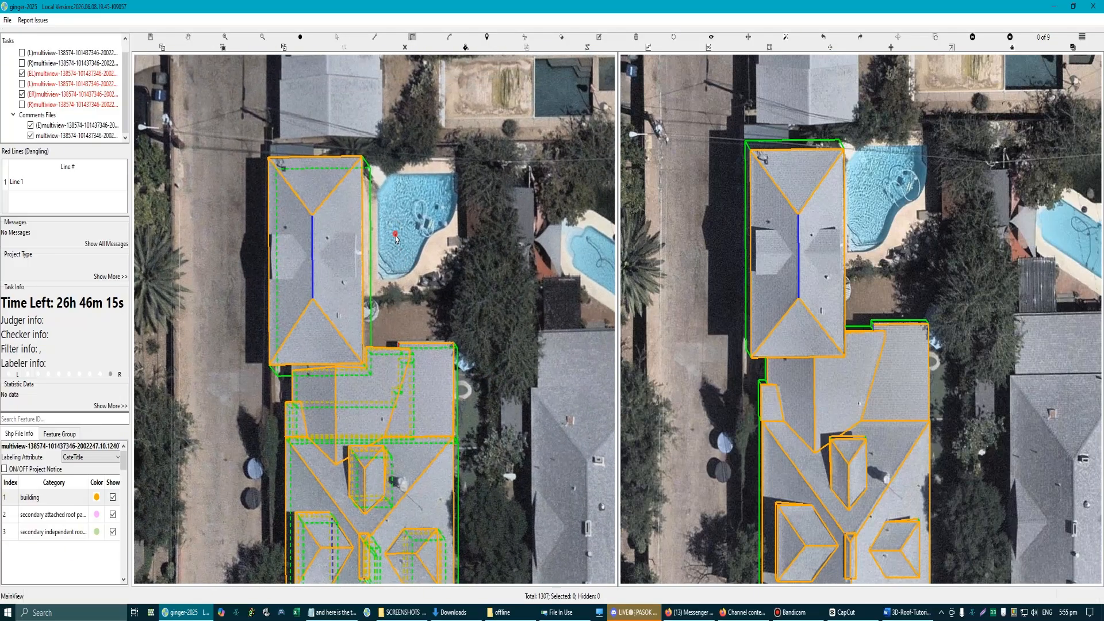
left_click(395, 234)
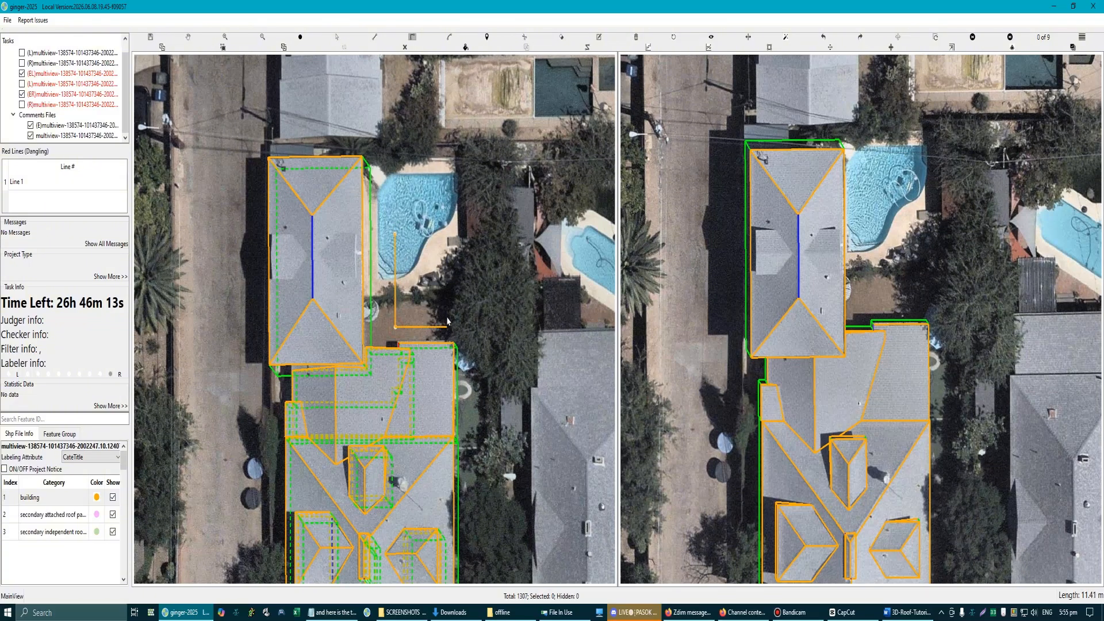
right_click(417, 302)
scroll(419, 296, "up", 2)
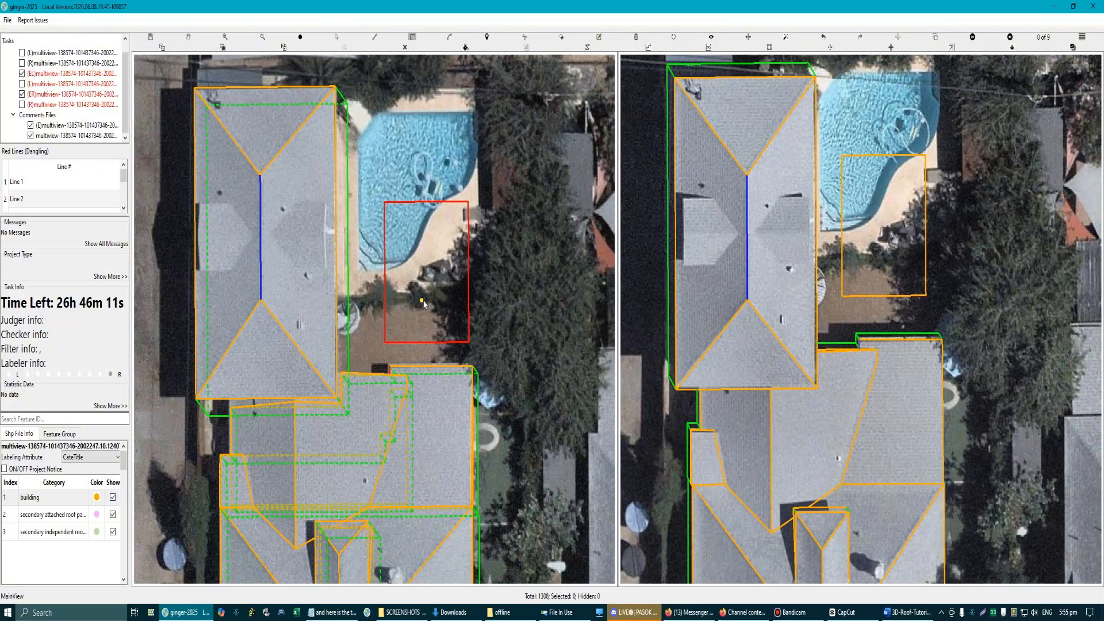
key("Escape")
Step: Move the yard rectangle onto the main roof's near edge and shift its position in the other aerial image
left_click_drag(423, 271, 423, 317)
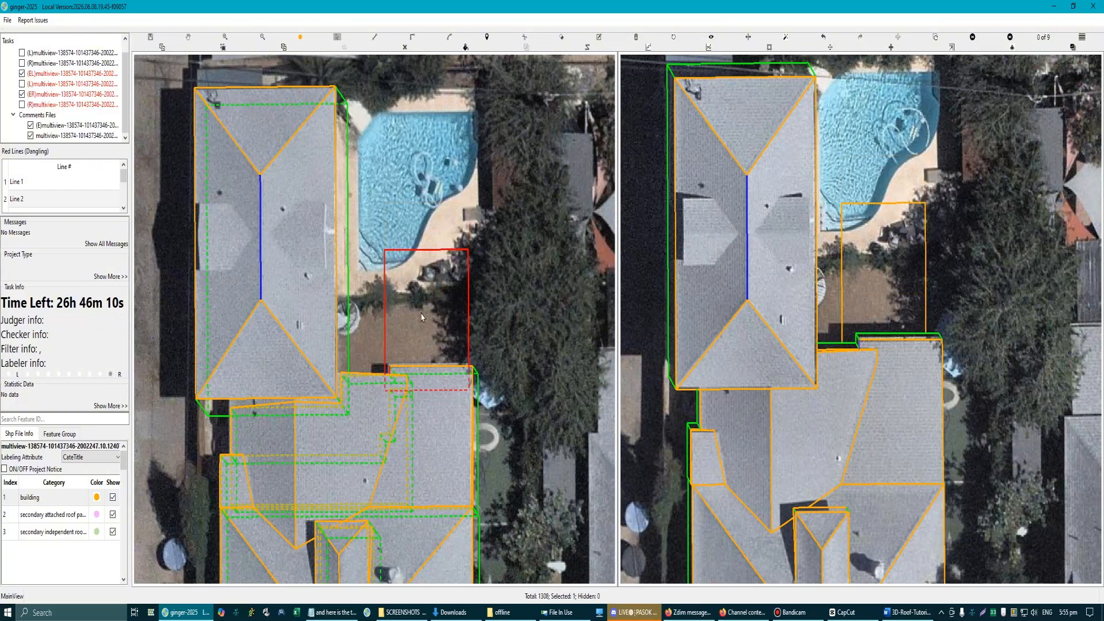
left_click(890, 321)
scroll(889, 321, "up", 2)
scroll(873, 313, "down", 3)
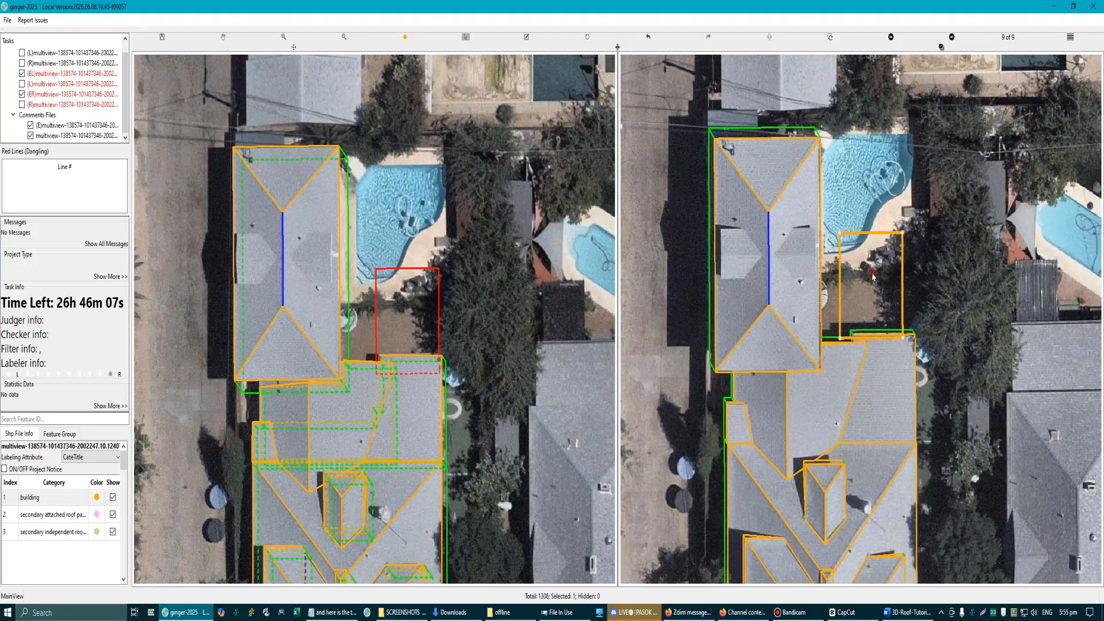
left_click_drag(870, 275, 872, 278)
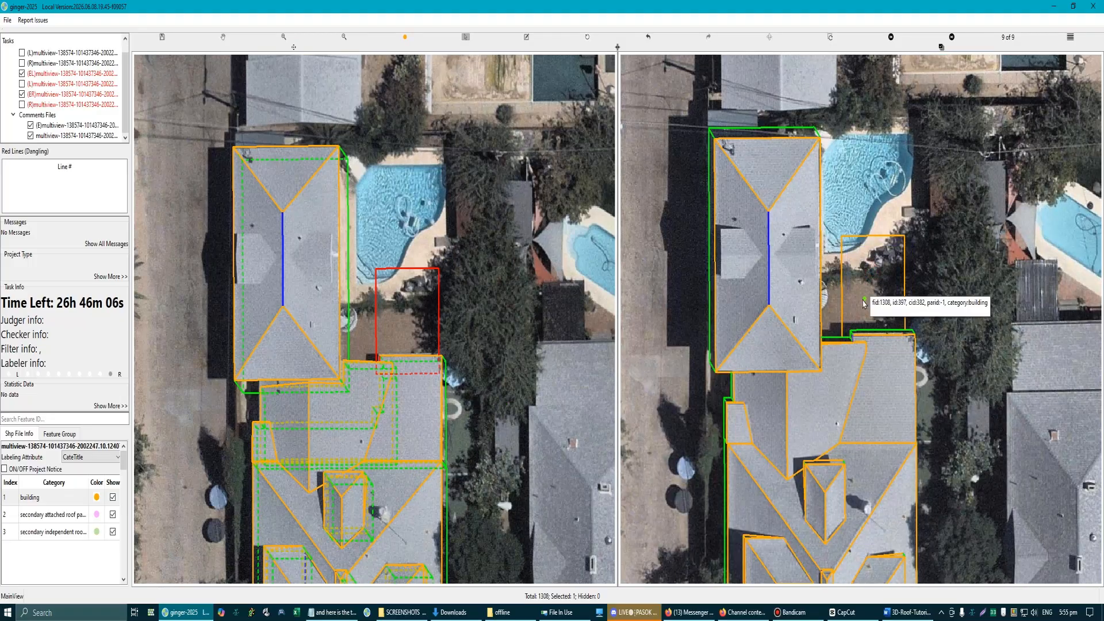
Step: Delete the rectangle drawn over the yard
left_click(395, 316)
scroll(394, 317, "down", 3)
key("Delete")
Step: Draw a freestanding rectangle over the trees between the main roof and the neighbouring house
left_click_drag(397, 318, 351, 235)
scroll(352, 345, "up", 2)
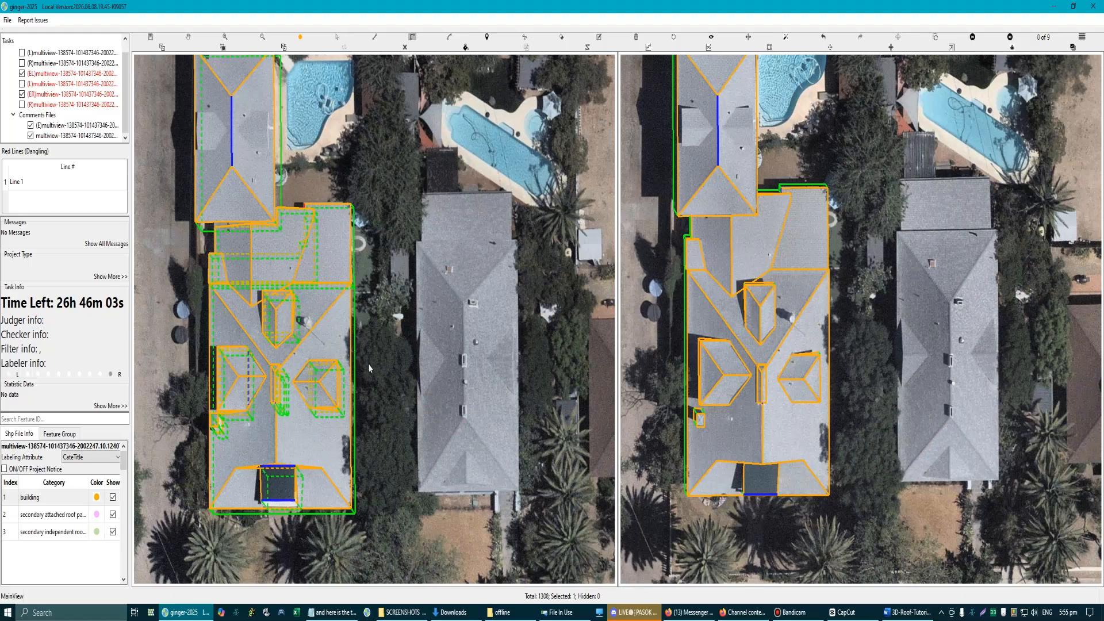
scroll(369, 368, "up", 2)
left_click(380, 311)
left_click(378, 444)
left_click(454, 444)
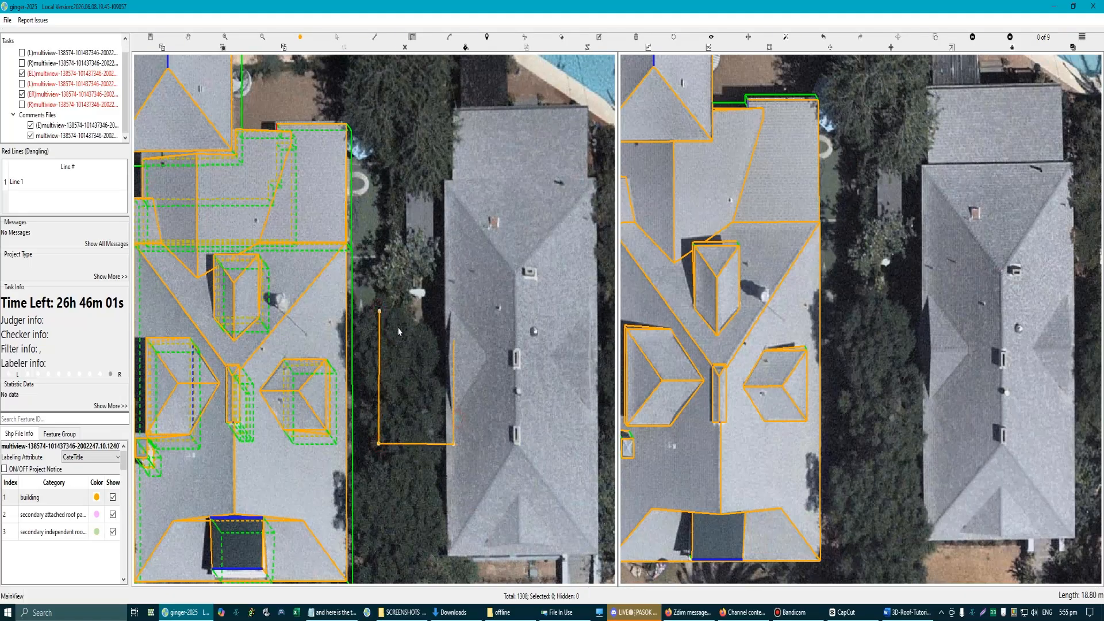
left_click(381, 312)
key("Escape")
Step: Move the rectangle from the trees across the main roof's side eave and delete it
left_click_drag(424, 388, 363, 388)
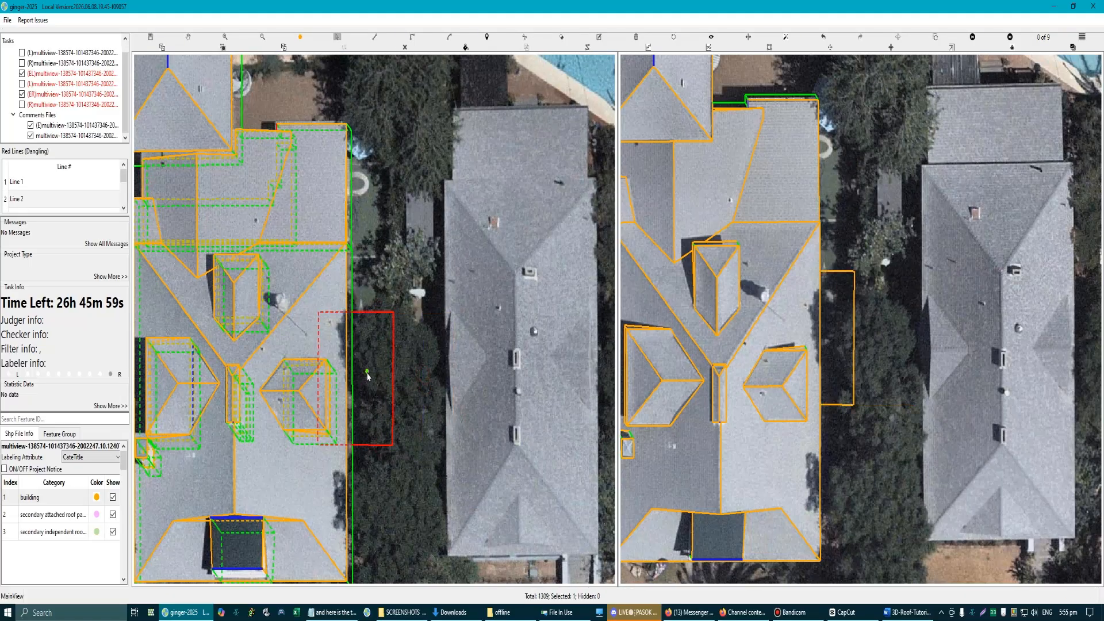
left_click(367, 373)
scroll(367, 374, "down", 3)
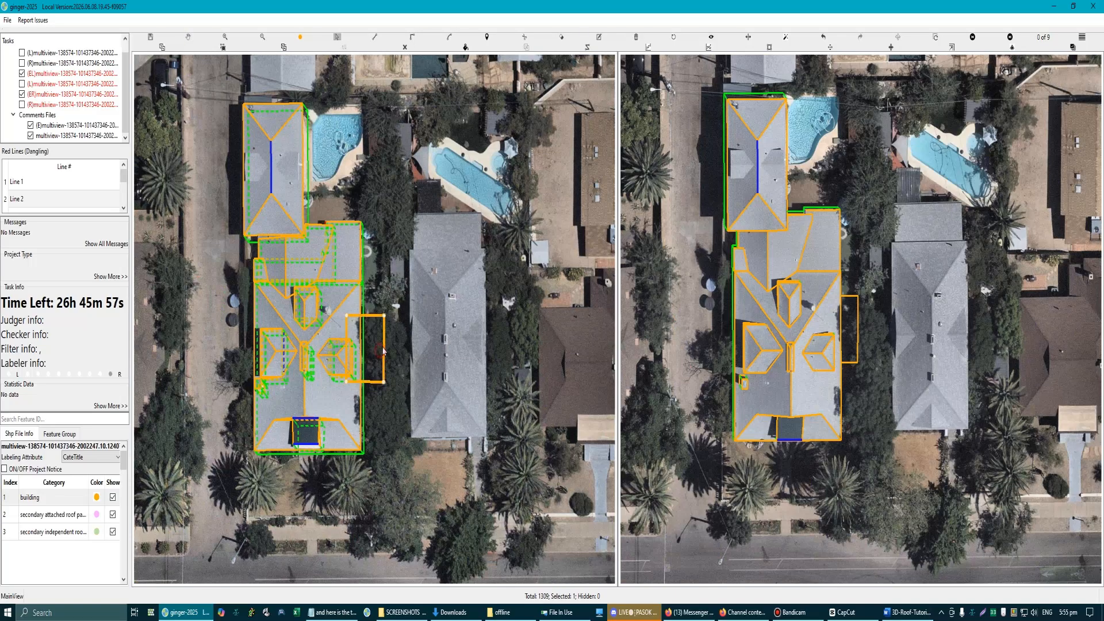
Step: Examine the joint between the hip roof and the main roof in both aerial images and in 3D
scroll(247, 279, "up", 3)
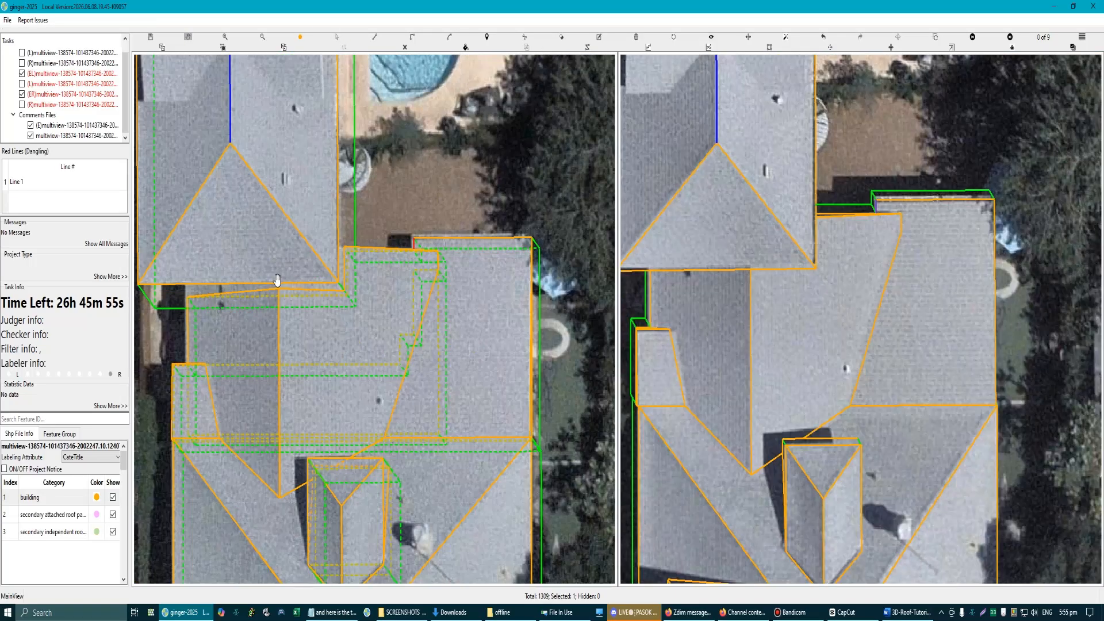
scroll(277, 280, "up", 3)
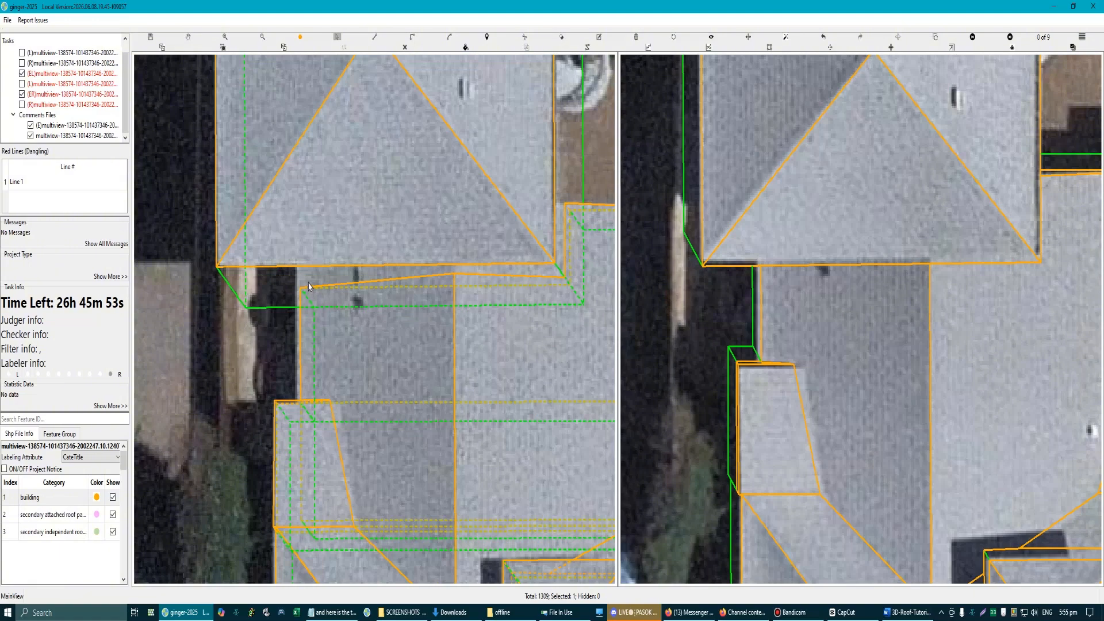
scroll(311, 287, "down", 3)
scroll(368, 299, "up", 5)
key("Escape")
scroll(362, 332, "down", 3)
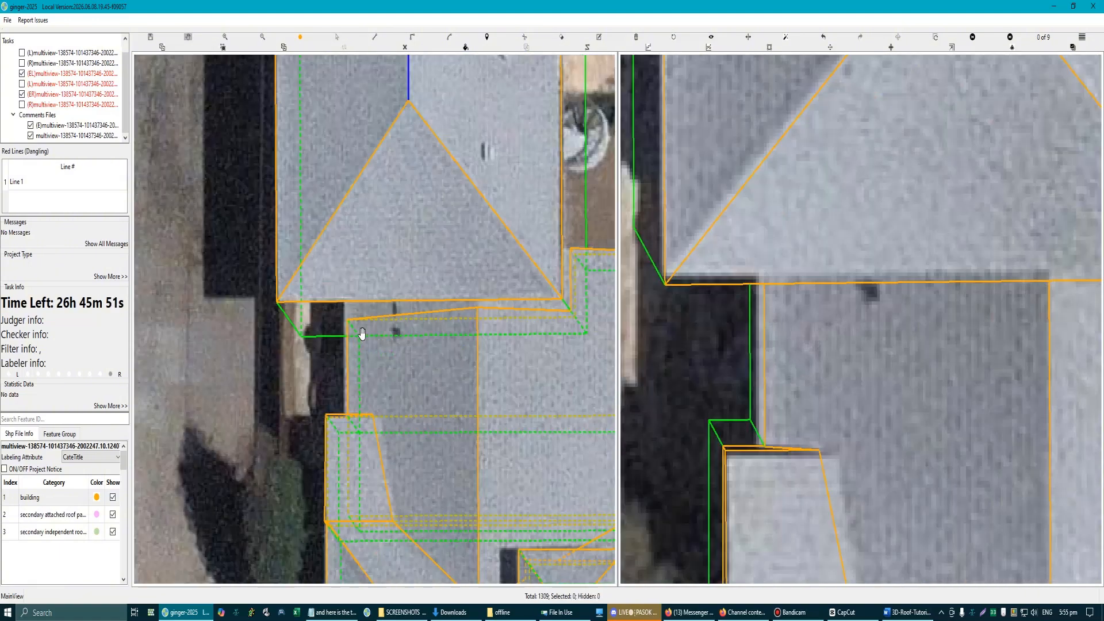
left_click_drag(395, 324, 410, 291)
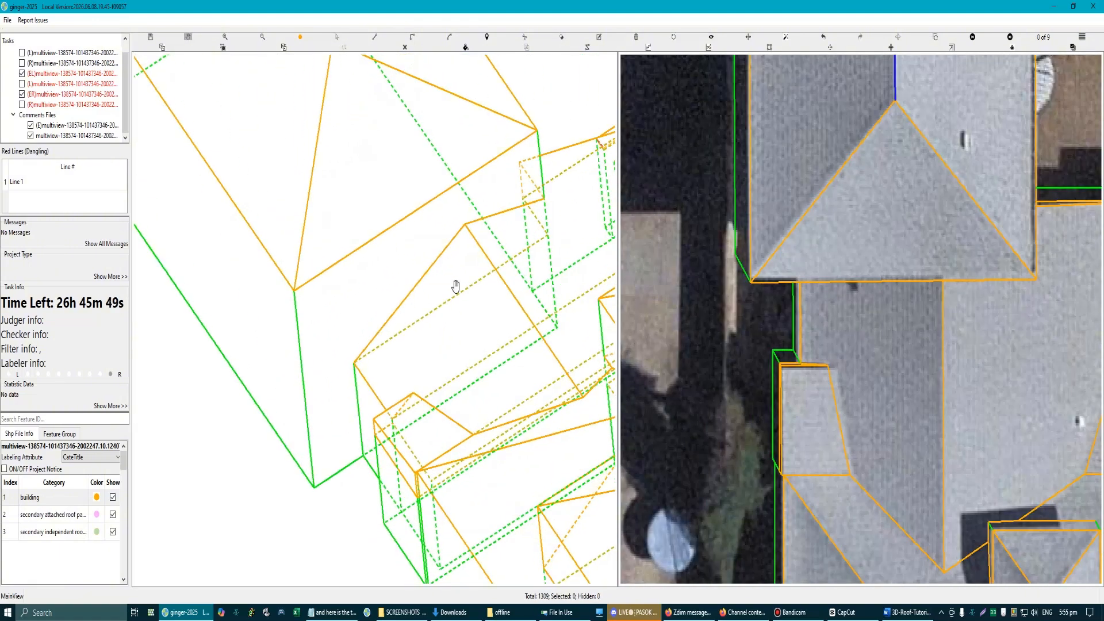
scroll(371, 360, "down", 5)
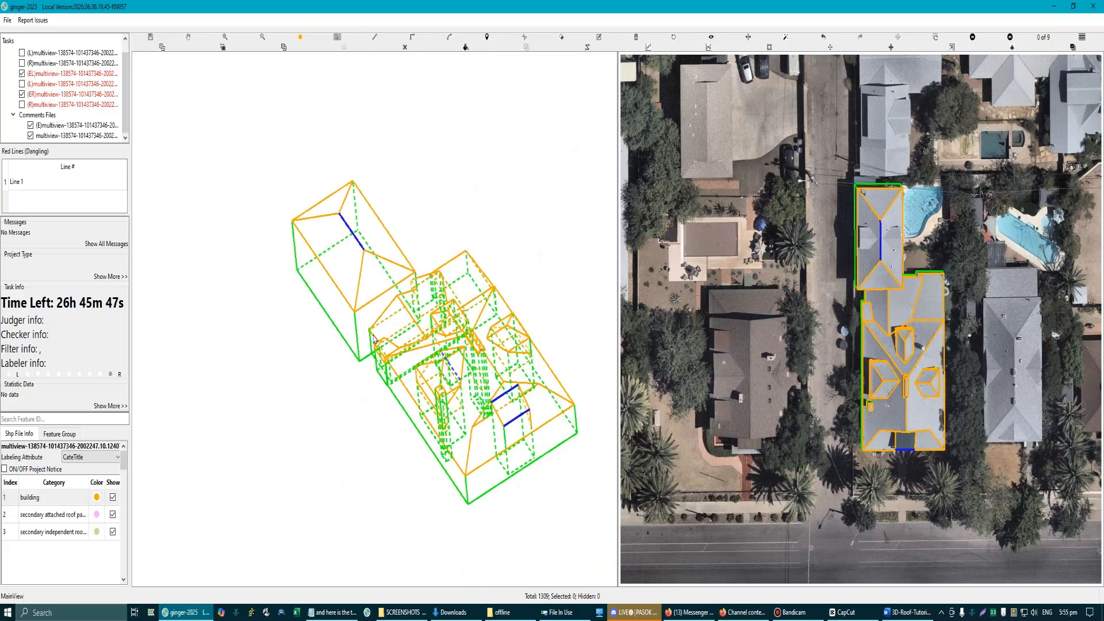
scroll(378, 349, "up", 3)
scroll(378, 349, "down", 2)
key("Escape")
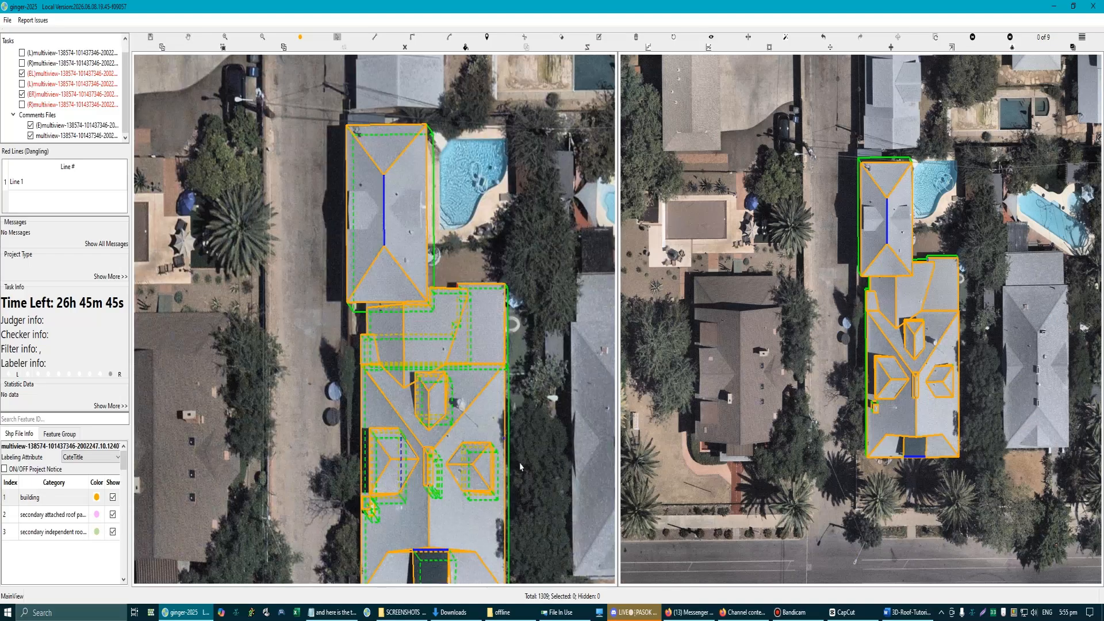
key("space")
Step: Bring up a more oblique aerial image for comparison and check the building's roof outlines and side walls against it
left_click_drag(415, 419, 423, 260)
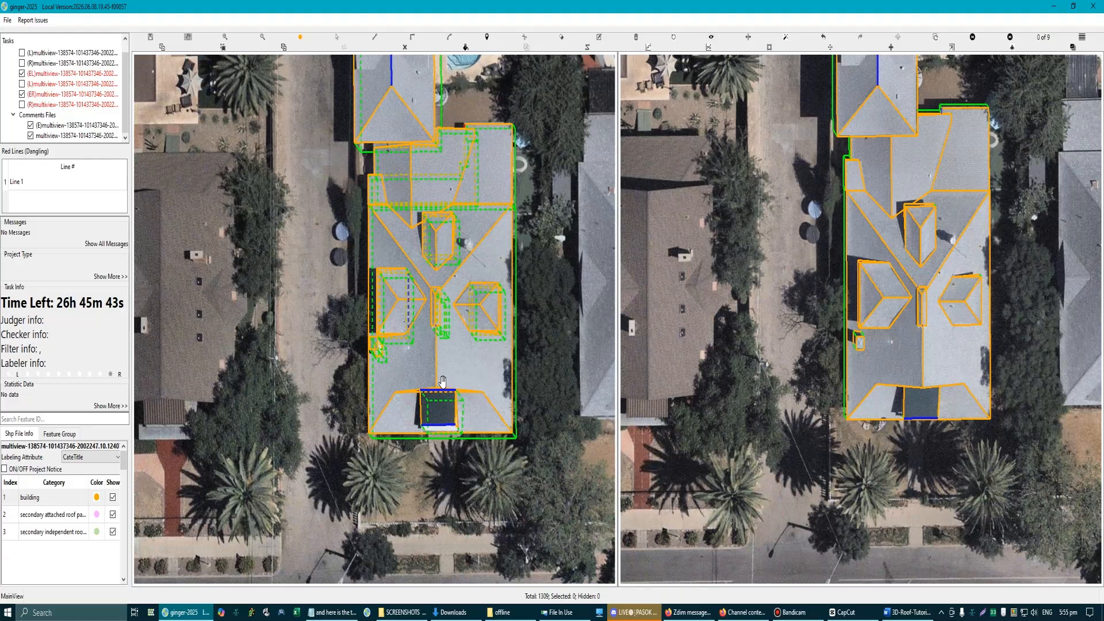
key("Right")
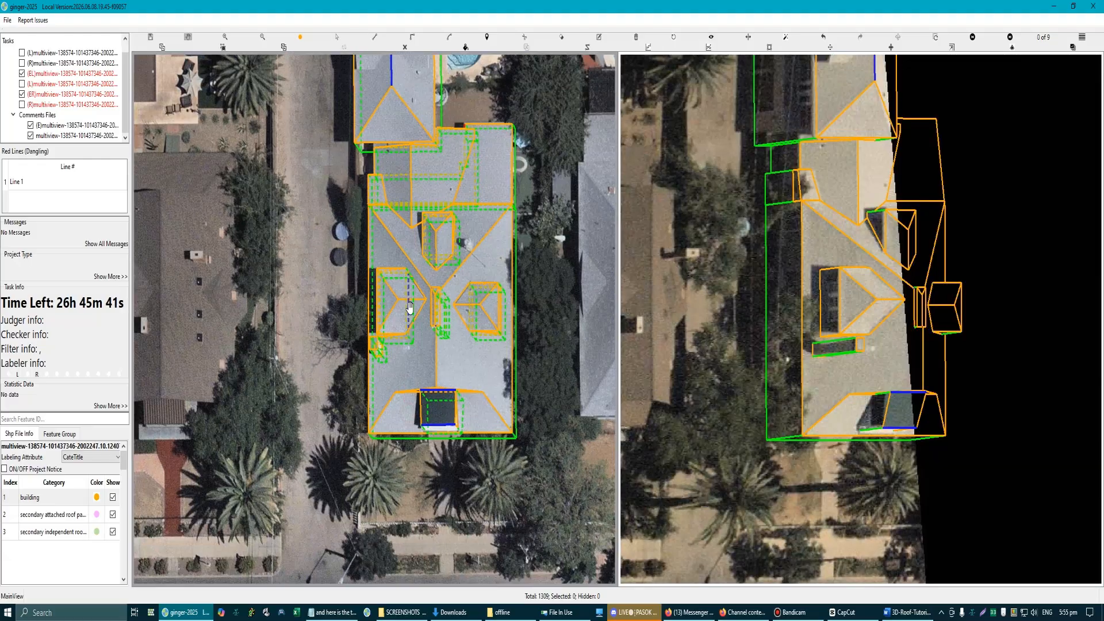
scroll(385, 138, "up", 3)
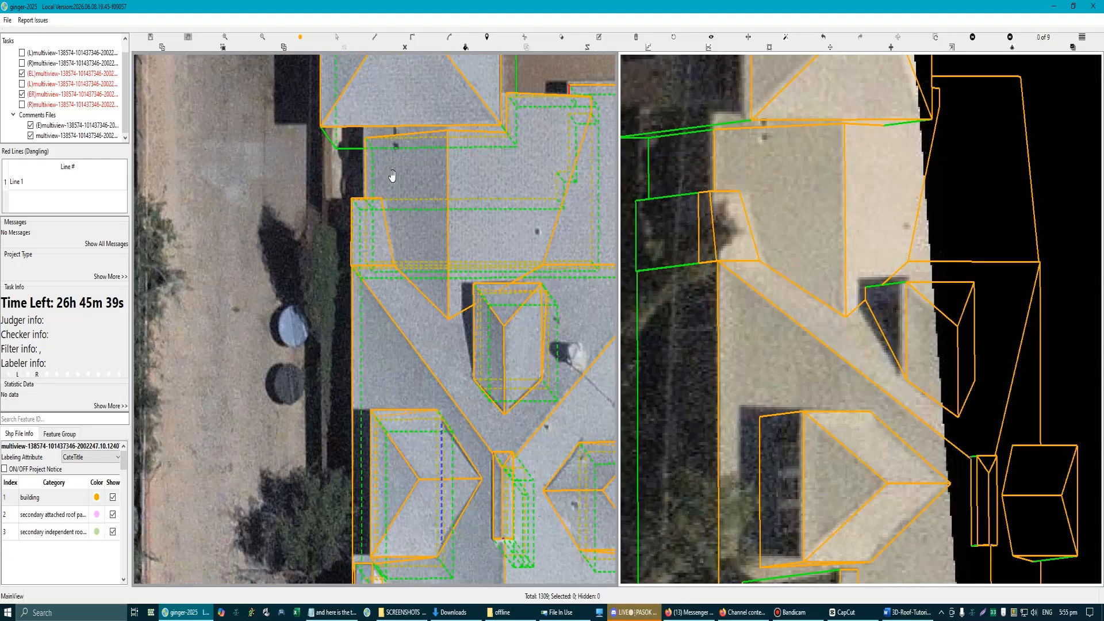
scroll(404, 295, "down", 3)
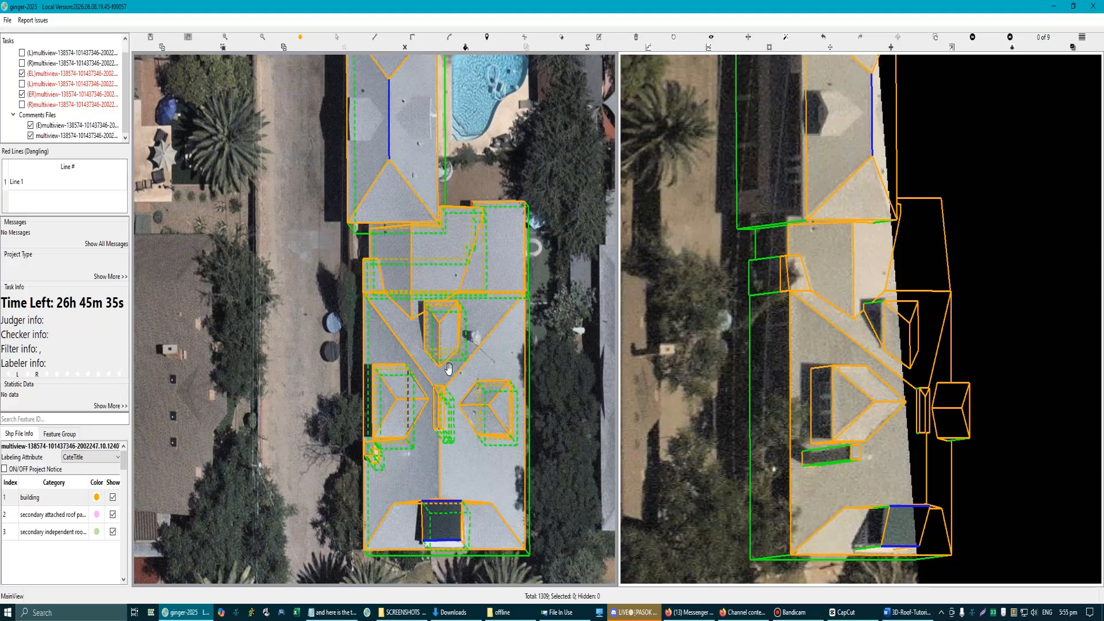
scroll(449, 369, "down", 3)
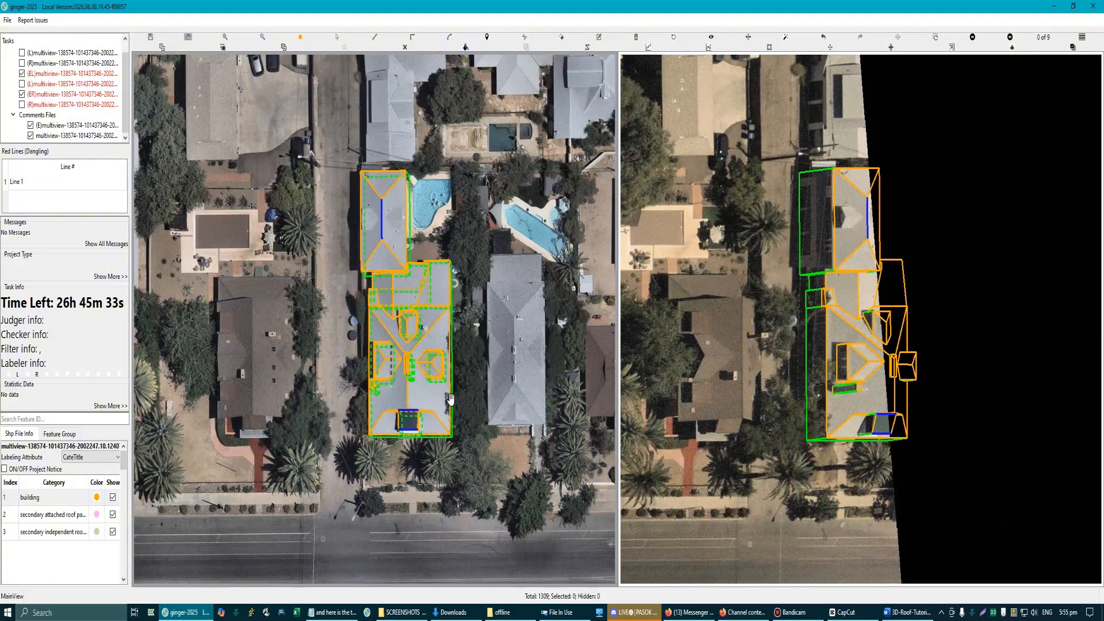
scroll(407, 258, "up", 5)
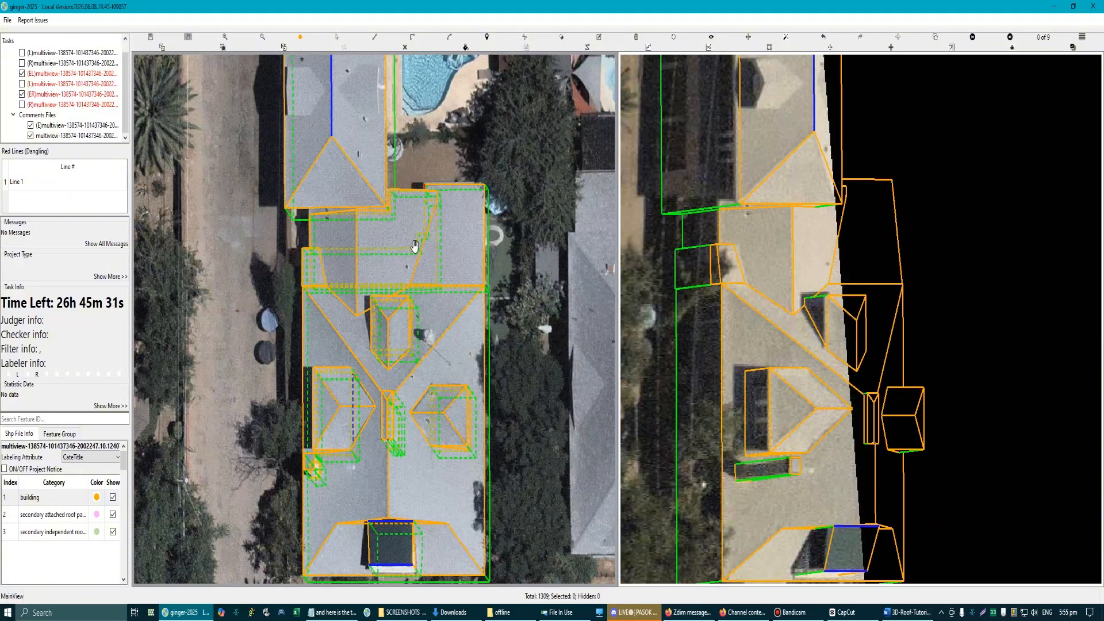
scroll(417, 280, "down", 2)
left_click_drag(368, 308, 389, 261)
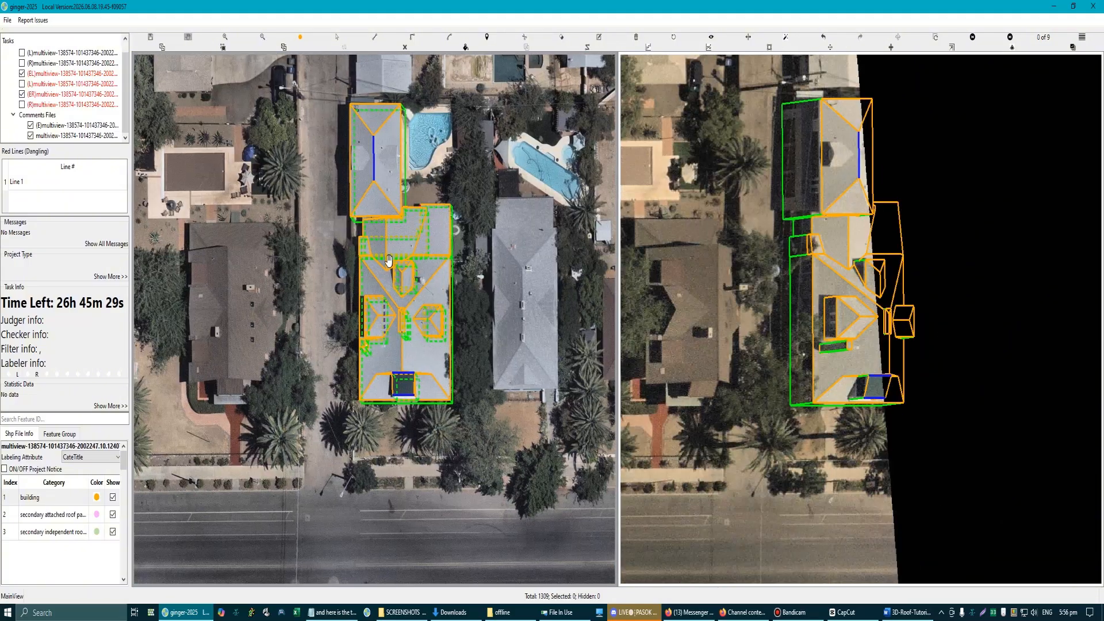
Step: Swap the two aerial images and inspect the hip roof's exposed side wall in the oblique one
left_click(897, 38)
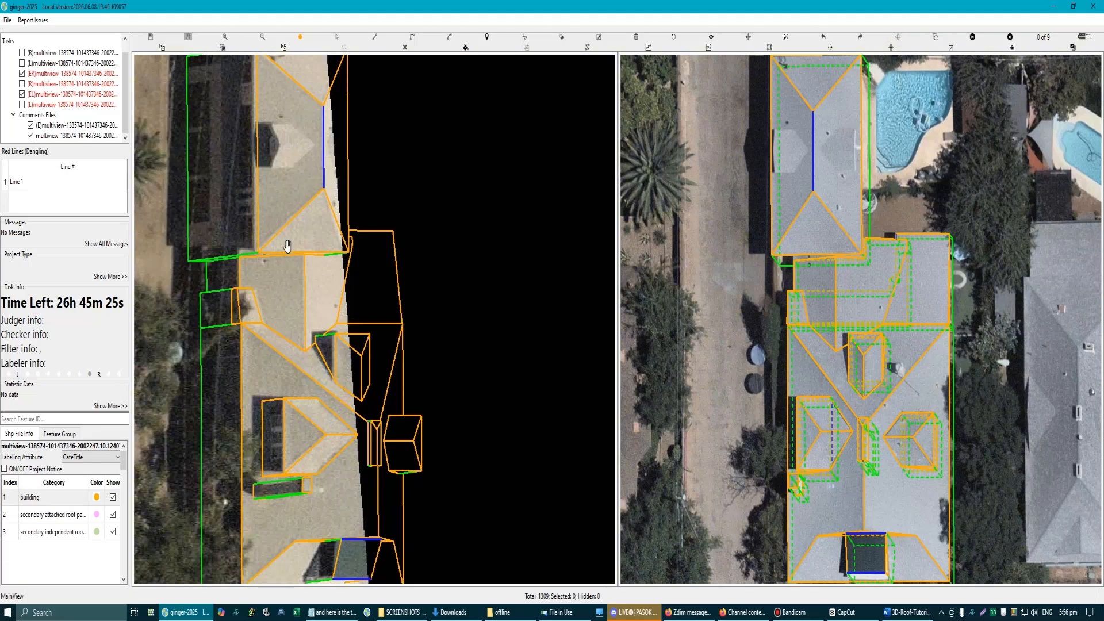
scroll(332, 308, "up", 5)
scroll(386, 269, "down", 3)
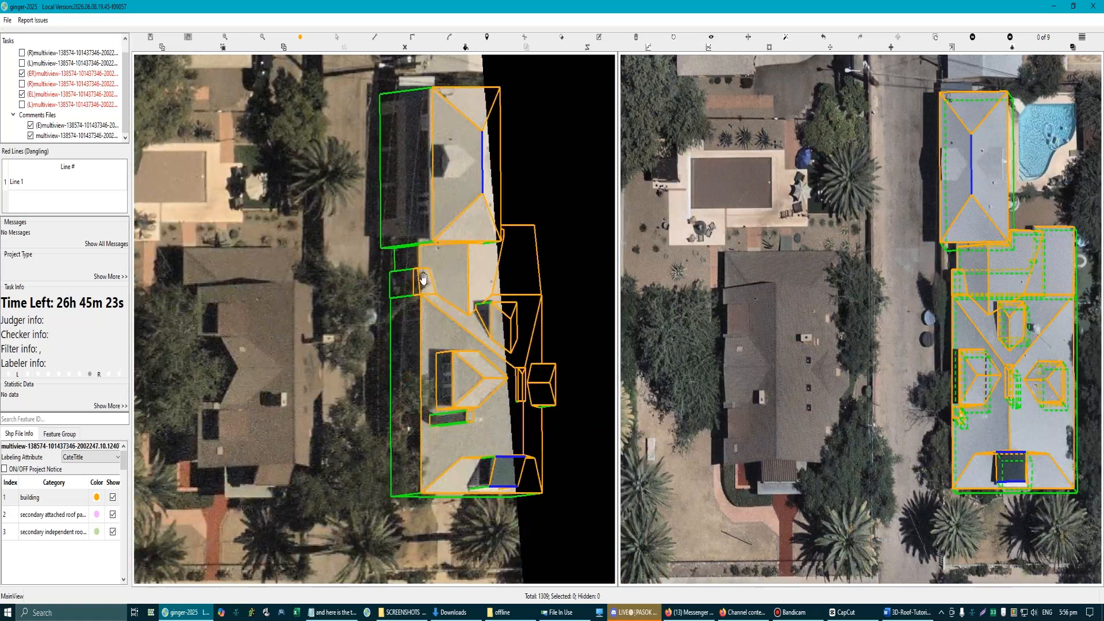
scroll(406, 191, "up", 2)
left_click(413, 174)
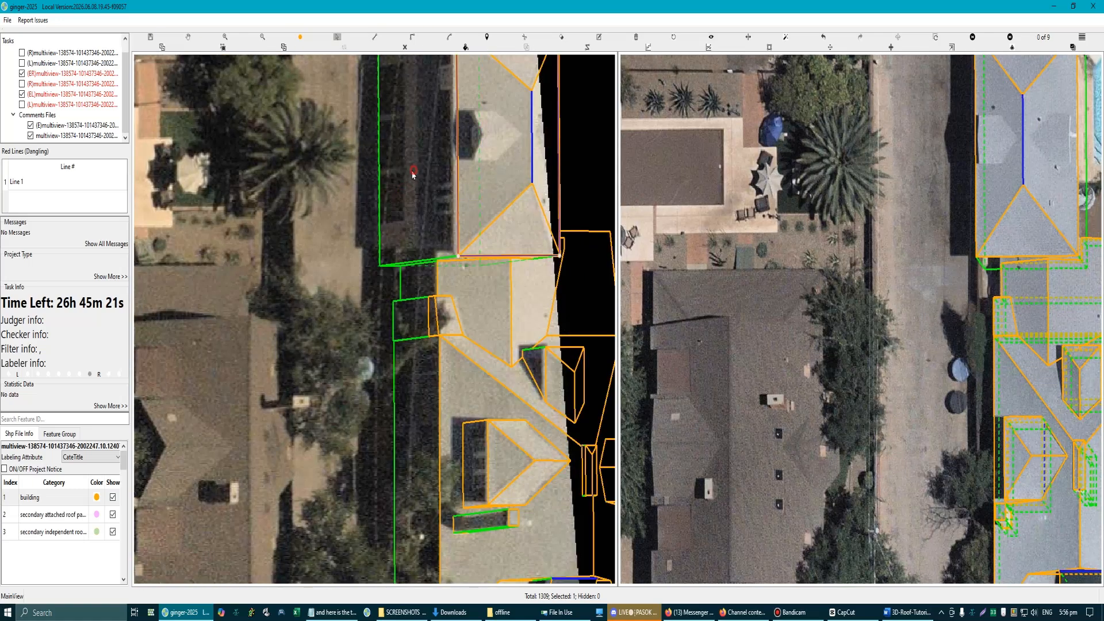
scroll(387, 262, "down", 3)
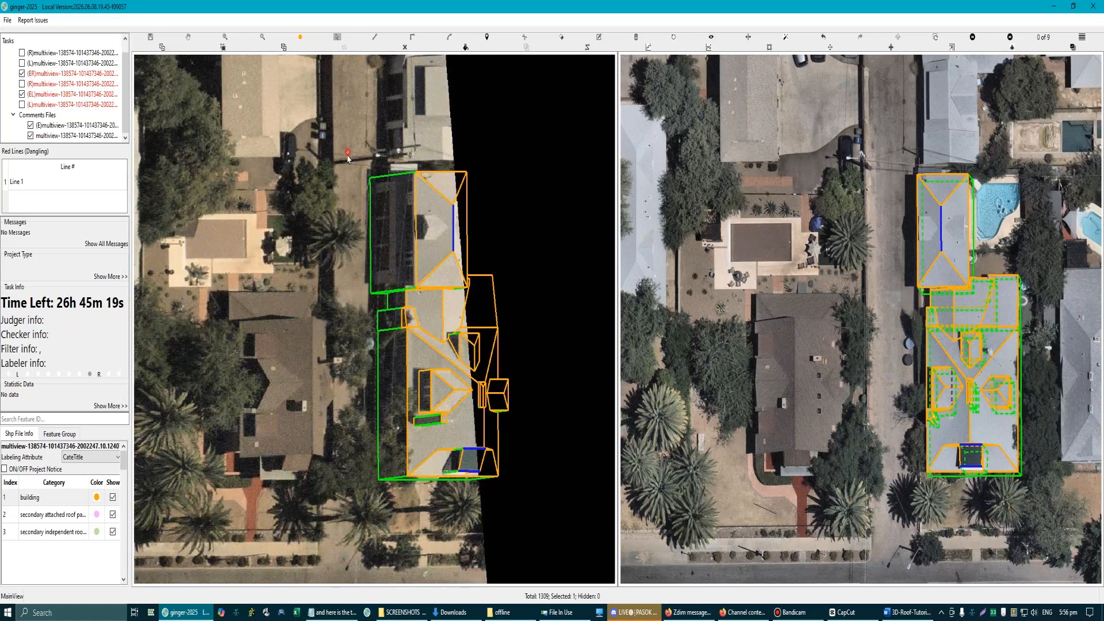
scroll(386, 304, "up", 2)
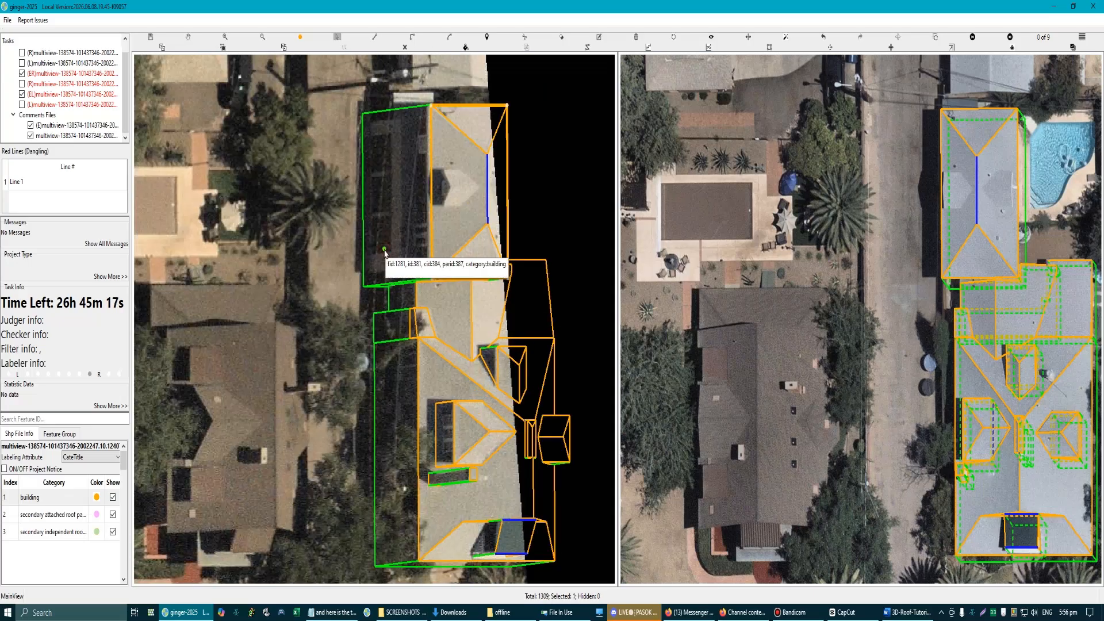
Step: Draw a line across the hip roof's exposed side wall, just inside and parallel to its far end edge
key("space")
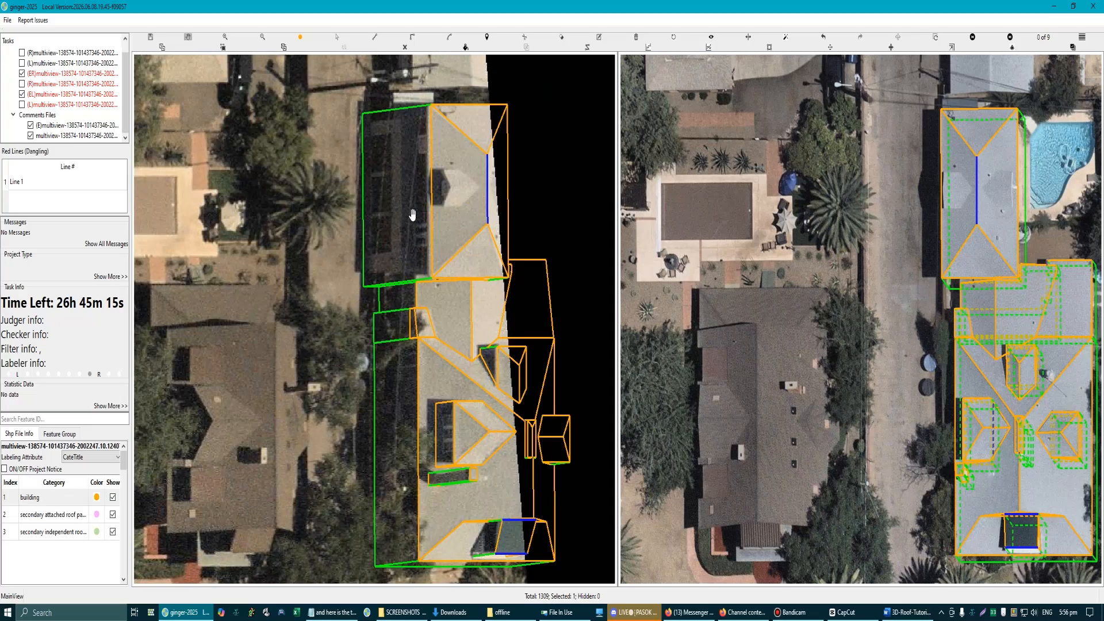
left_click_drag(400, 153, 401, 216)
scroll(401, 215, "up", 1)
left_click_drag(402, 164, 402, 214)
scroll(402, 214, "up", 1)
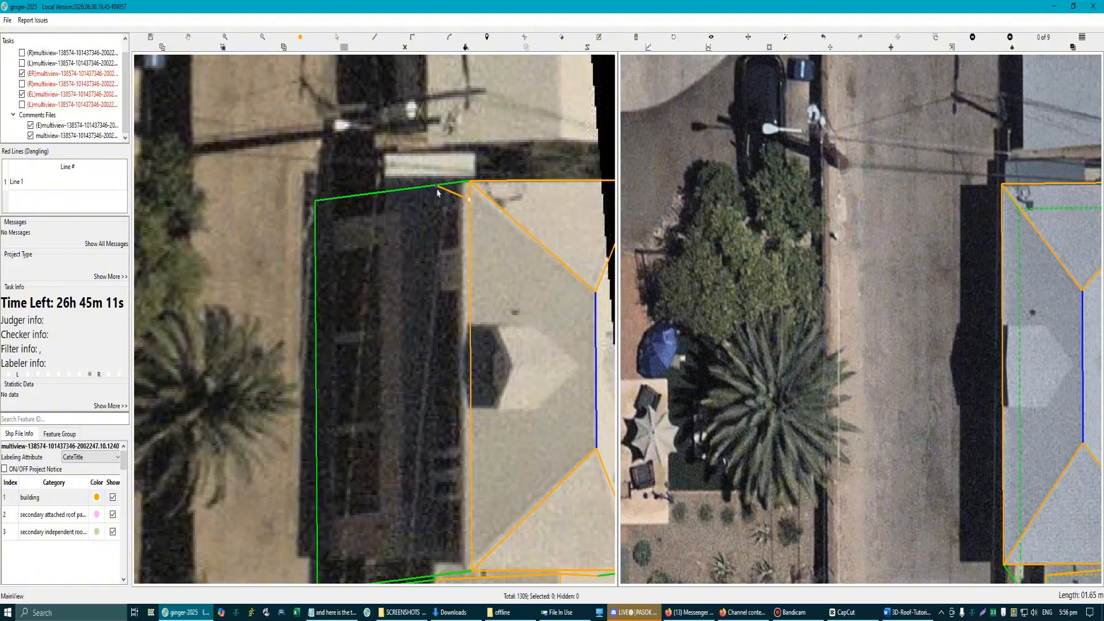
left_click(470, 200)
left_click(315, 220)
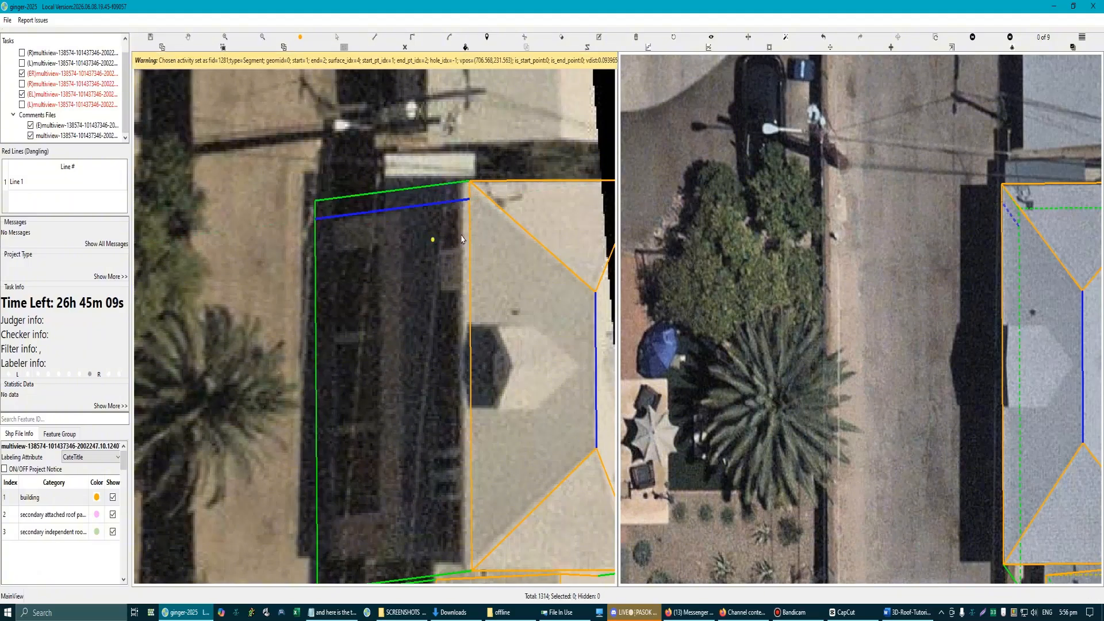
Step: Check the line across the hip roof's side wall against the roof corner in aerial image 7 of 9
scroll(829, 289, "down", 2)
scroll(941, 277, "up", 1)
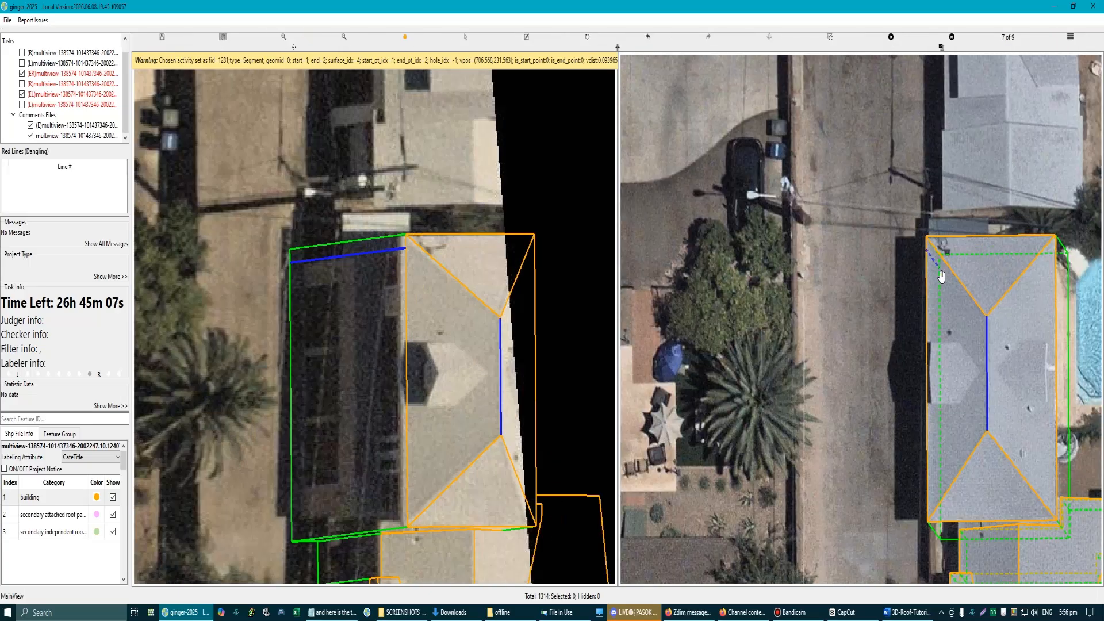
scroll(934, 273, "up", 1)
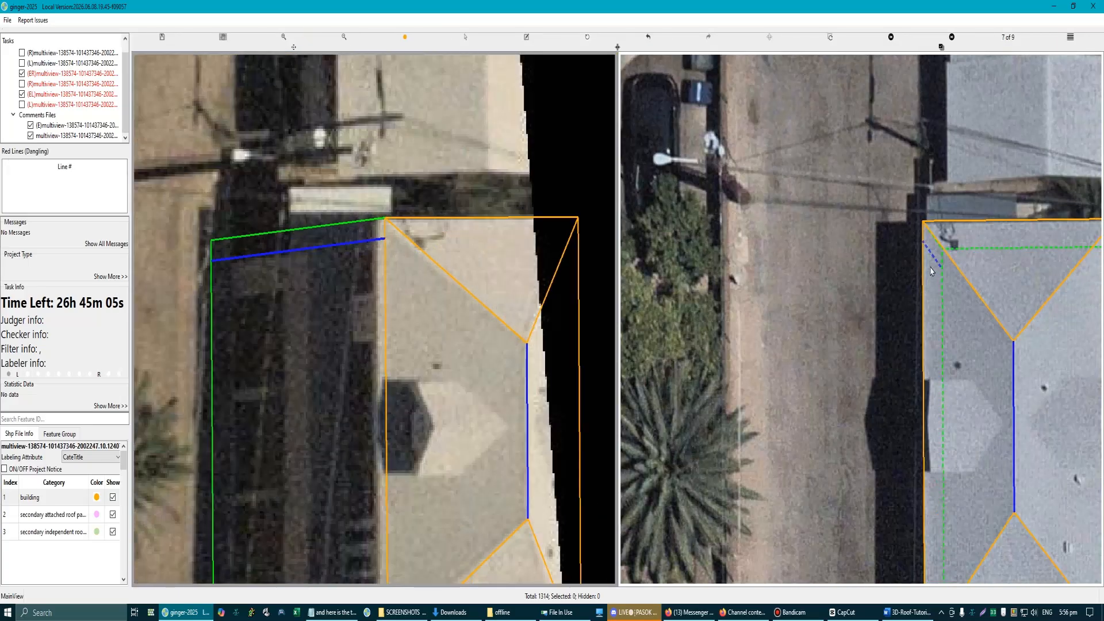
key("a")
scroll(932, 268, "up", 2)
scroll(962, 380, "down", 1)
key("d")
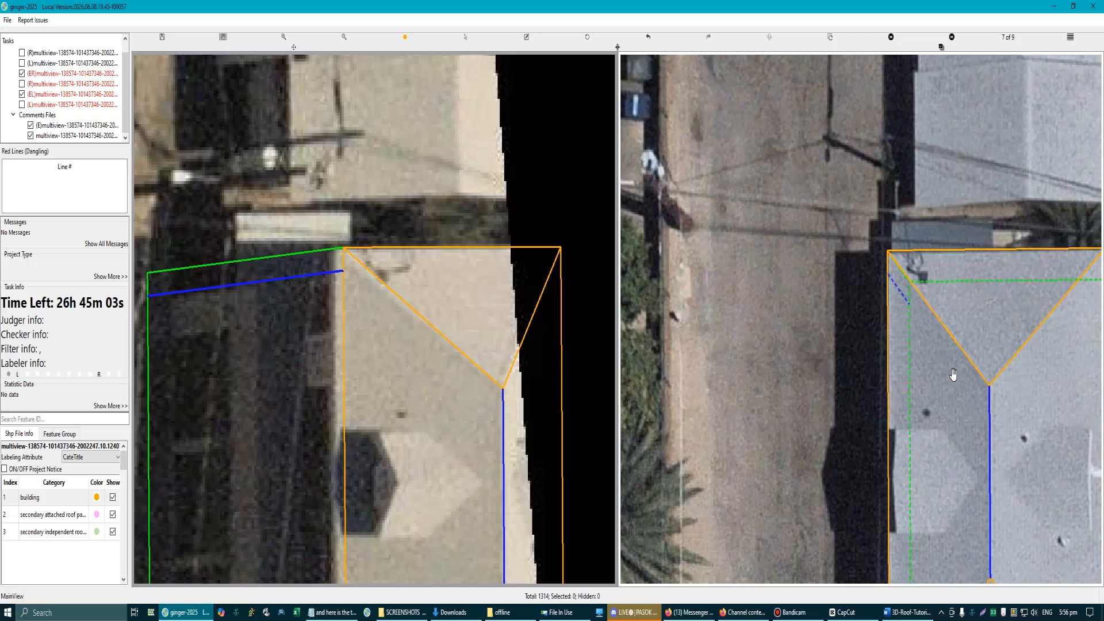
Step: In aerial image 8 of 9, shift the line off the hip roof's side wall so it lies just behind it
key("d")
scroll(882, 236, "up", 3)
key("s")
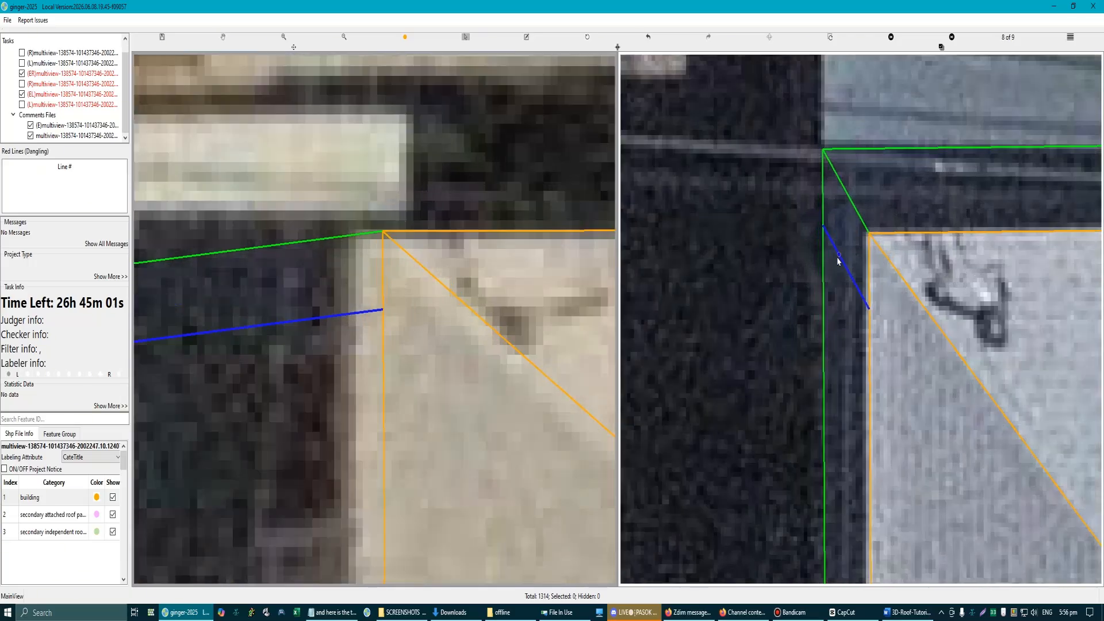
left_click(840, 254)
key("Delete")
scroll(852, 238, "down", 5)
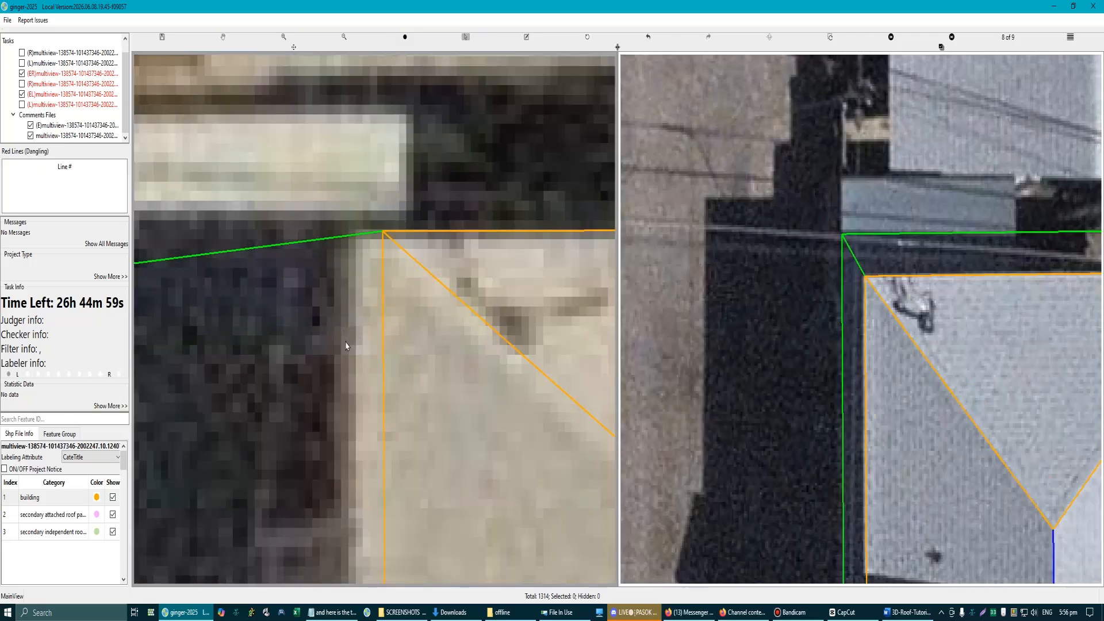
scroll(279, 384, "up", 1)
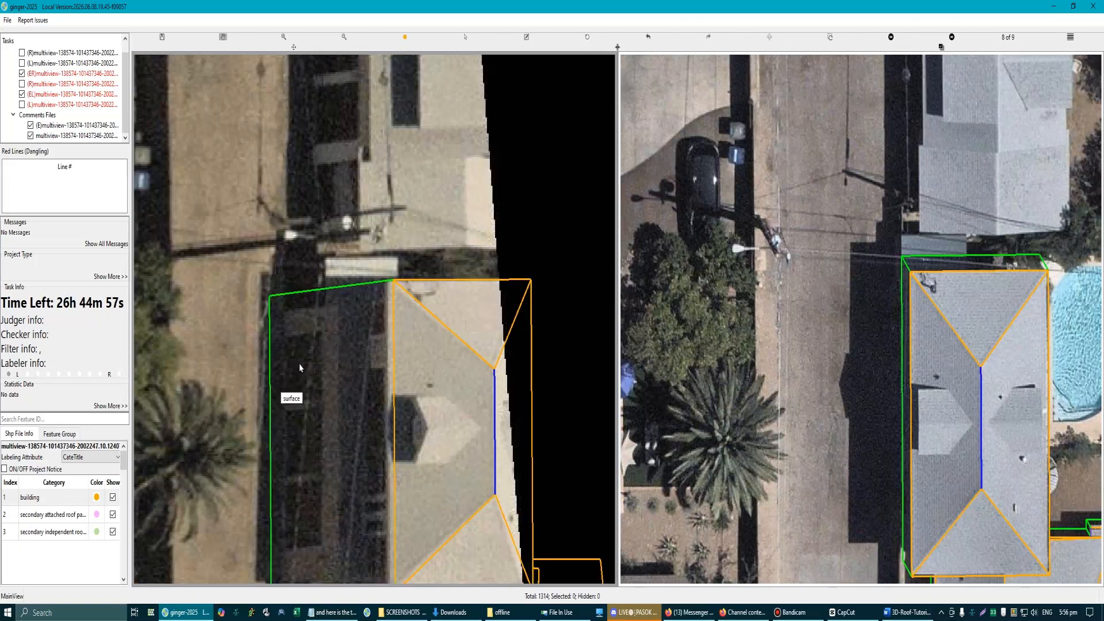
scroll(300, 362, "up", 1)
scroll(320, 368, "down", 2)
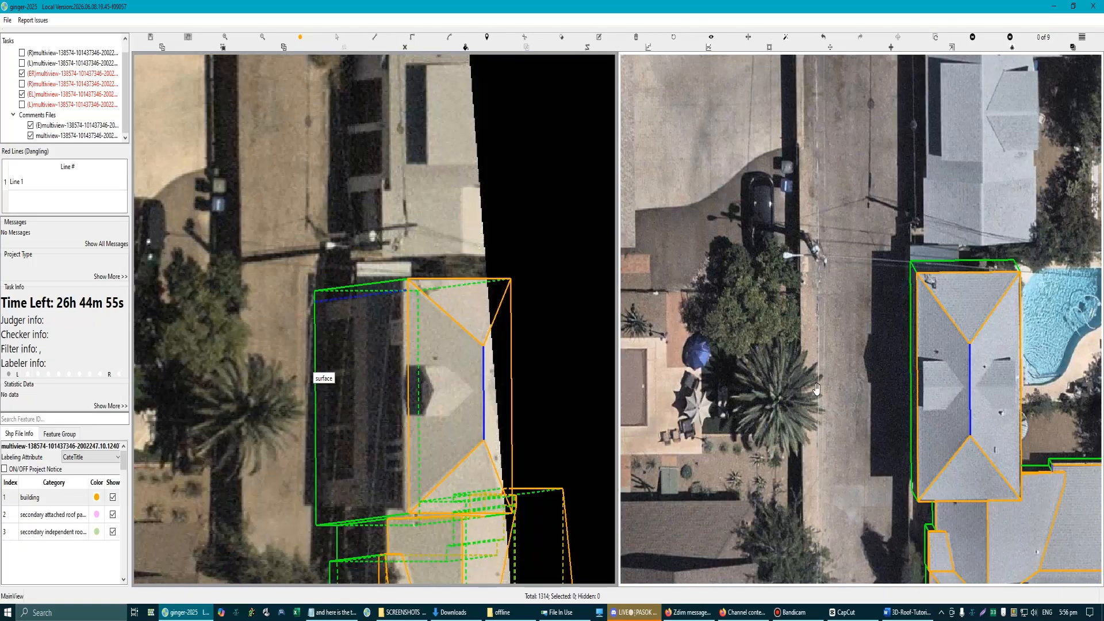
Step: In aerial image 9 of 9, adjust the offset of the line behind the hip roof's side wall
scroll(922, 302, "up", 3)
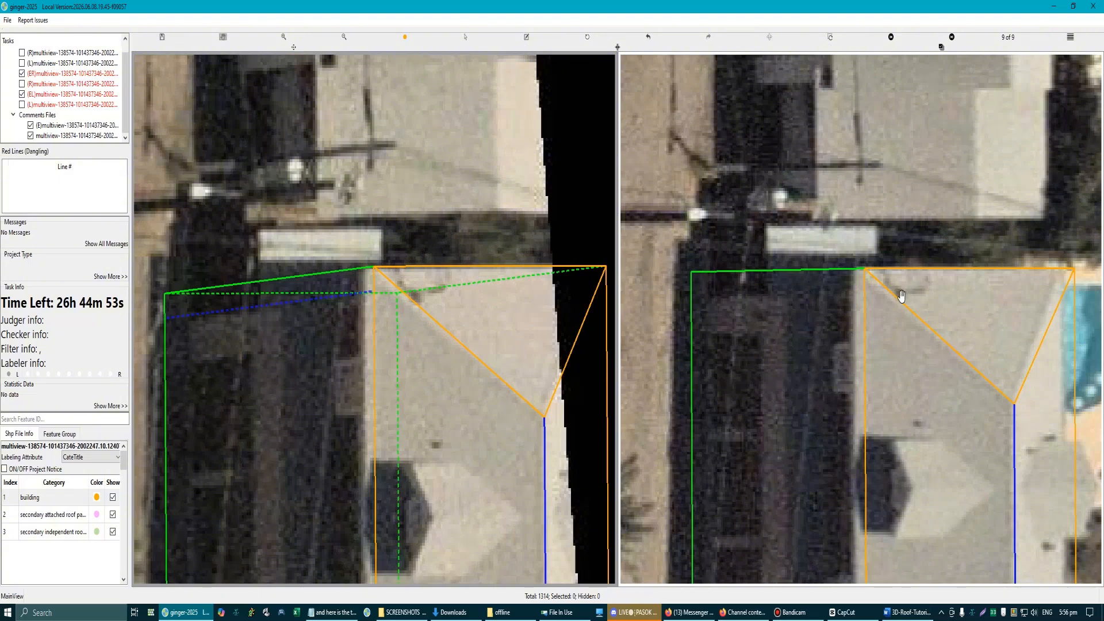
scroll(847, 323, "down", 1)
scroll(814, 329, "up", 1)
key("s")
left_click(820, 296)
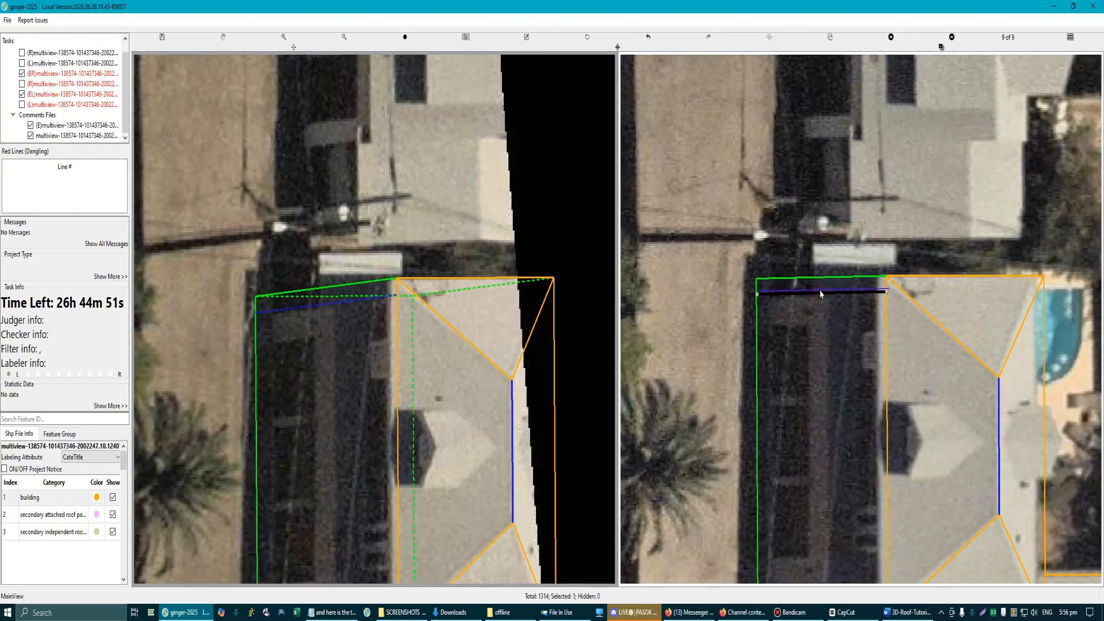
key("Delete")
scroll(336, 352, "down", 2)
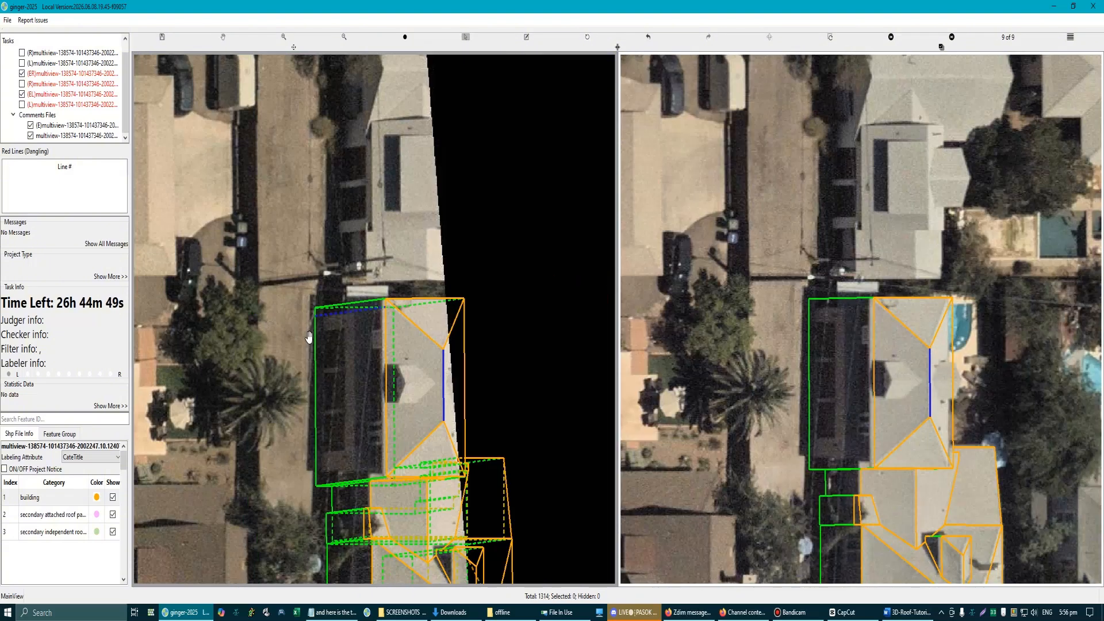
scroll(857, 318, "up", 1)
scroll(814, 289, "up", 1)
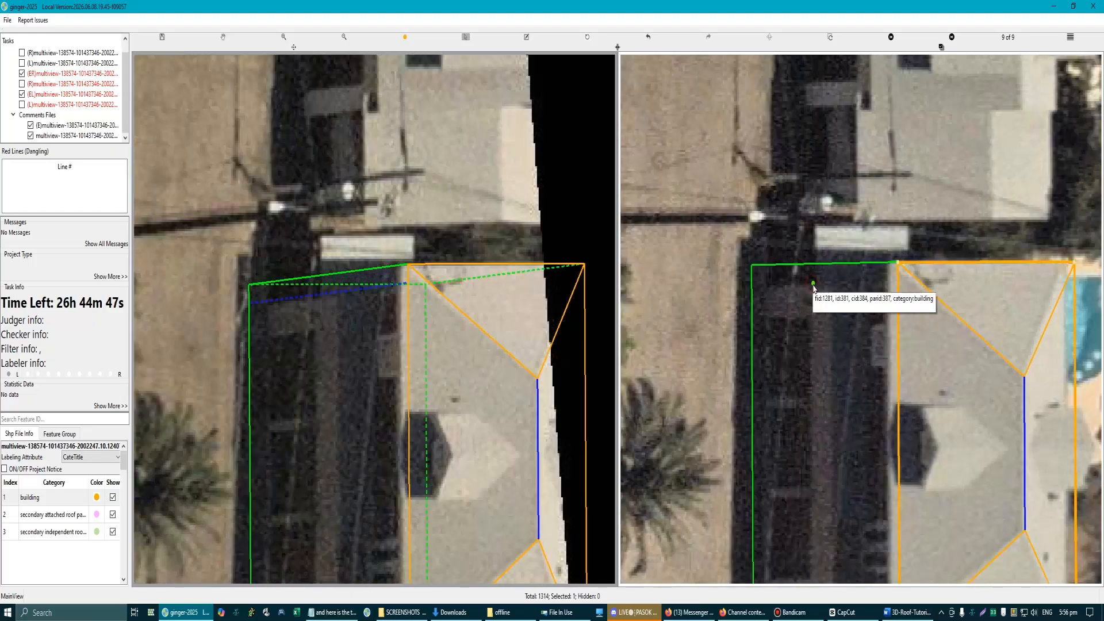
Step: Temporarily hide the side wall's outline and reposition the line slightly behind the wall, parallel to its far end edge
left_click(819, 281)
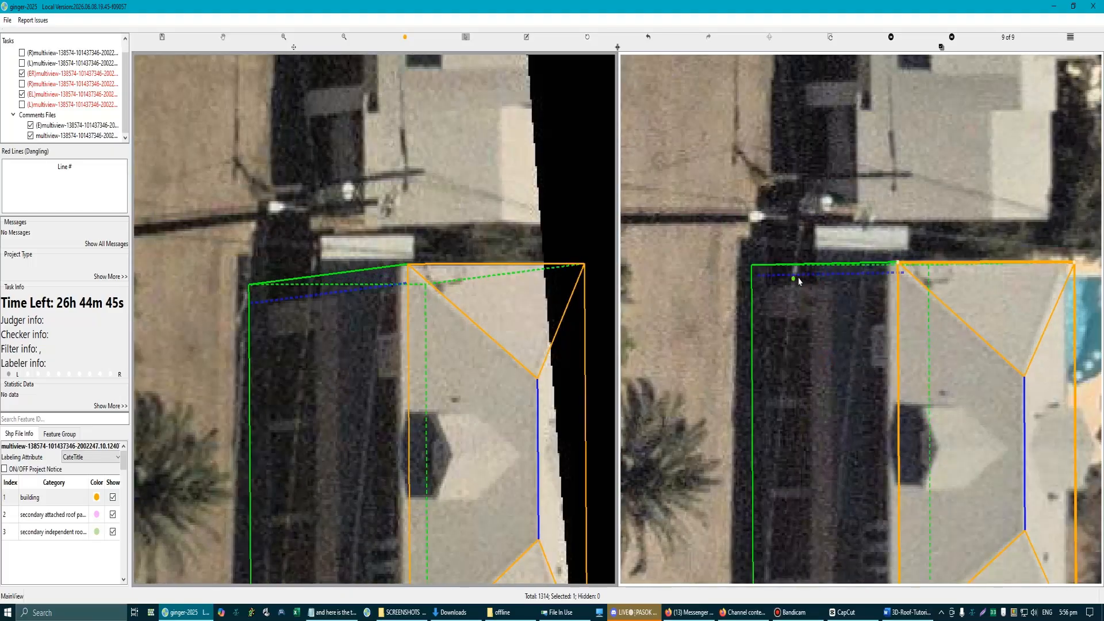
scroll(800, 281, "up", 1)
scroll(816, 283, "up", 1)
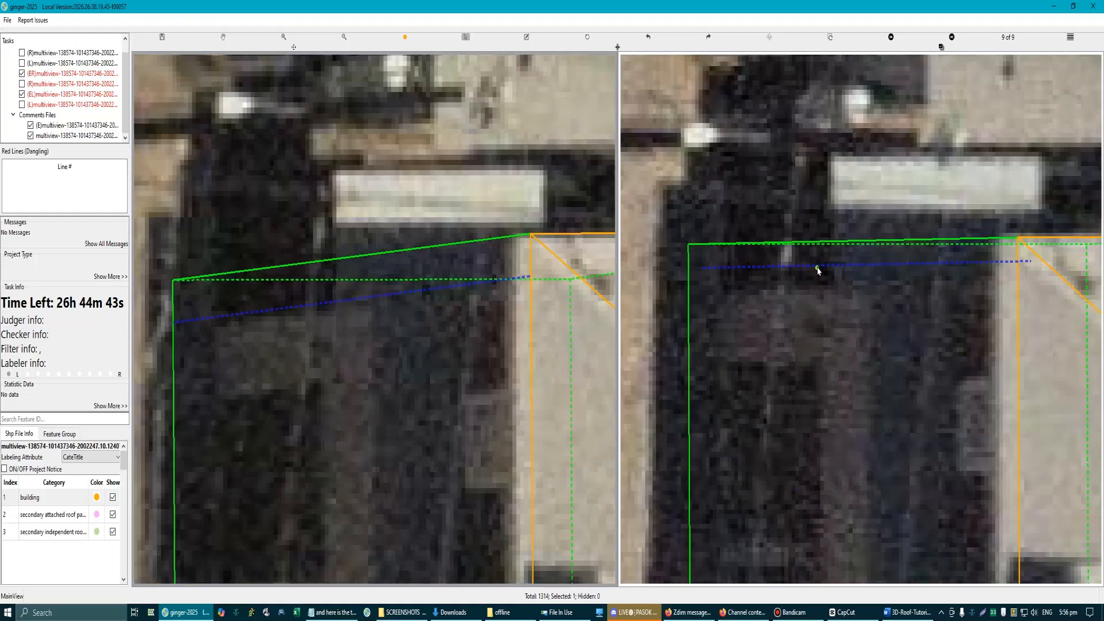
scroll(819, 291, "down", 2)
scroll(850, 381, "up", 1)
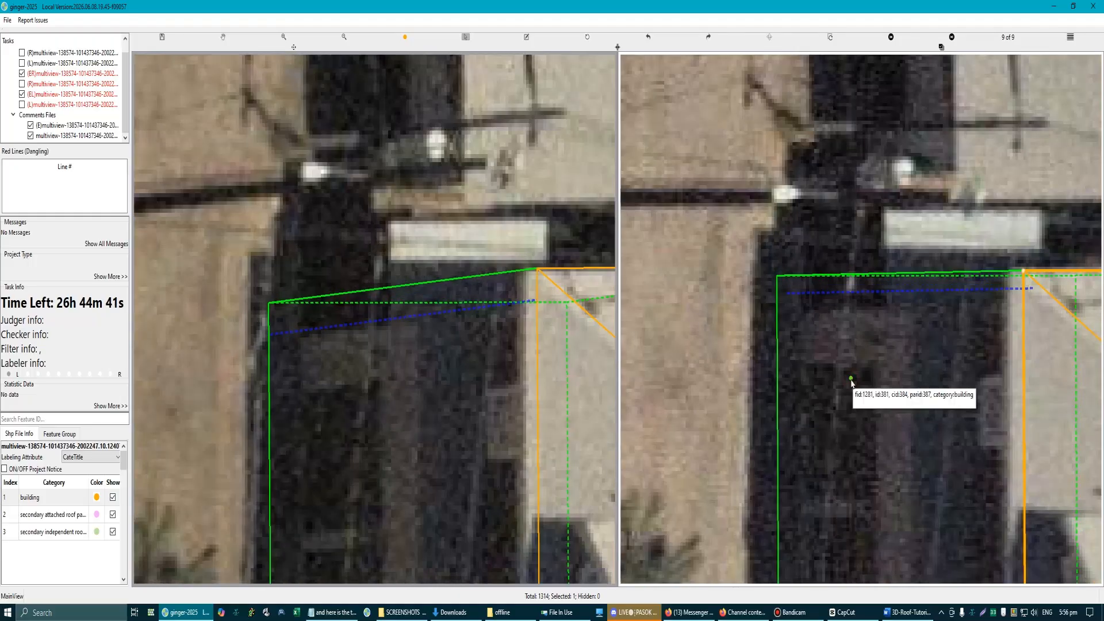
left_click(851, 382)
key("h")
left_click_drag(843, 297, 840, 308)
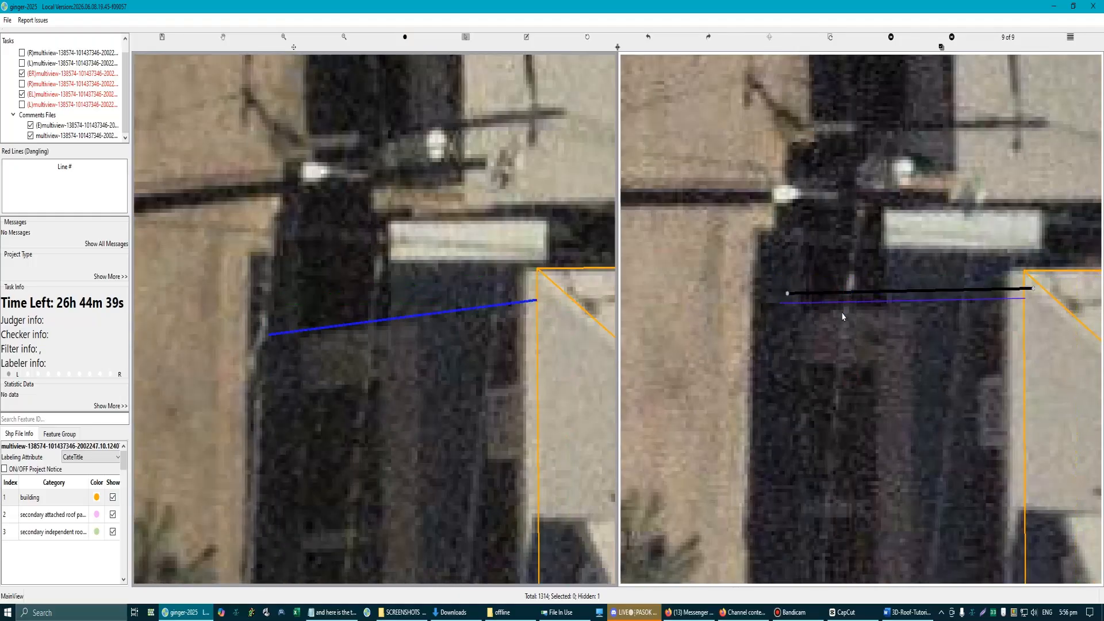
key("h")
scroll(876, 398, "down", 1)
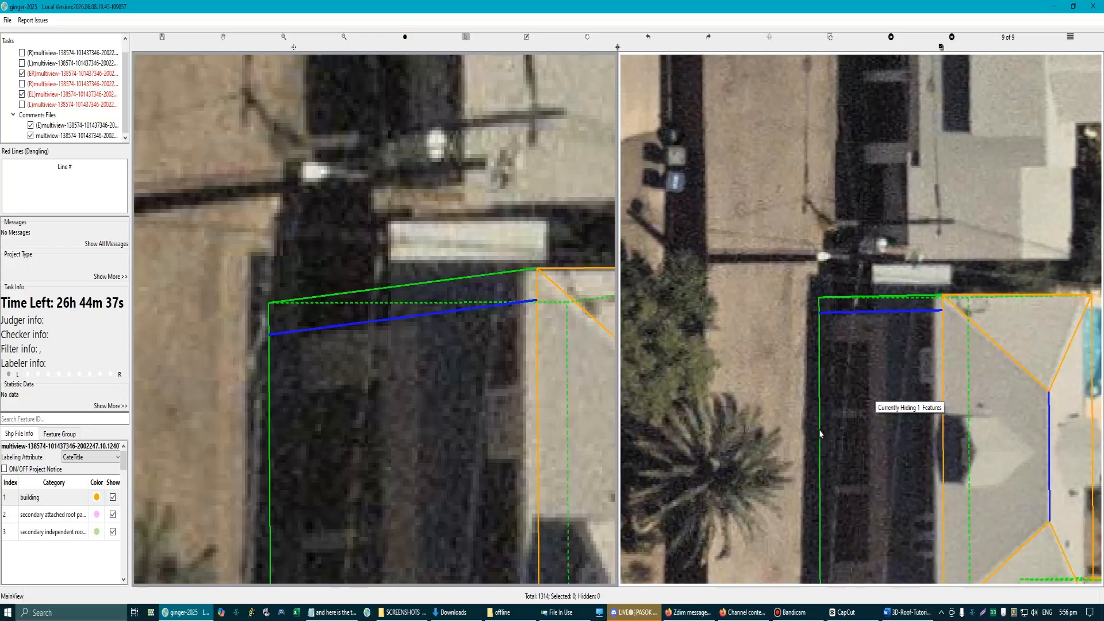
scroll(925, 322, "up", 1)
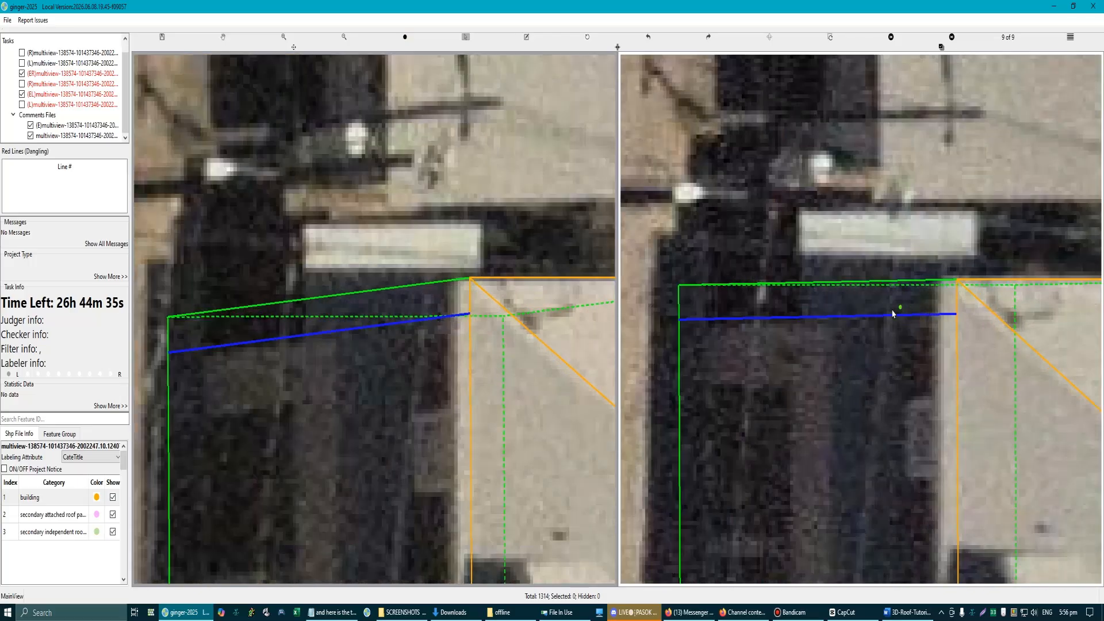
left_click_drag(854, 322, 868, 295)
scroll(267, 380, "down", 1)
key("Right")
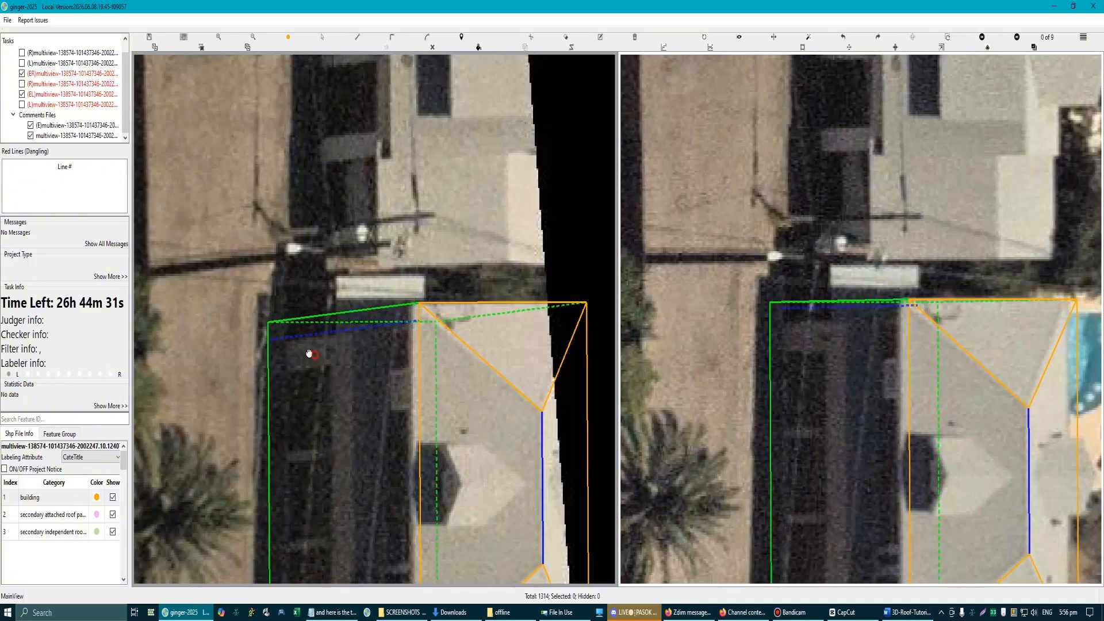
Step: In the 3D view, draw a four-corner surface joining the side wall's vertical end edge to the line set behind it
left_click_drag(302, 334, 293, 313)
scroll(824, 341, "up", 1)
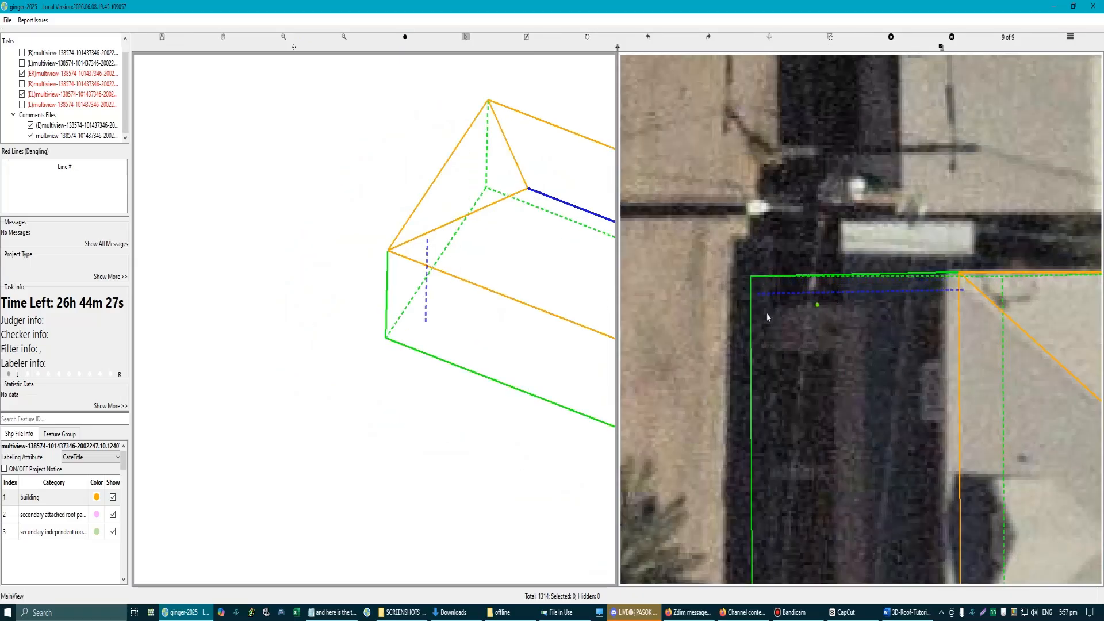
scroll(397, 330, "down", 2)
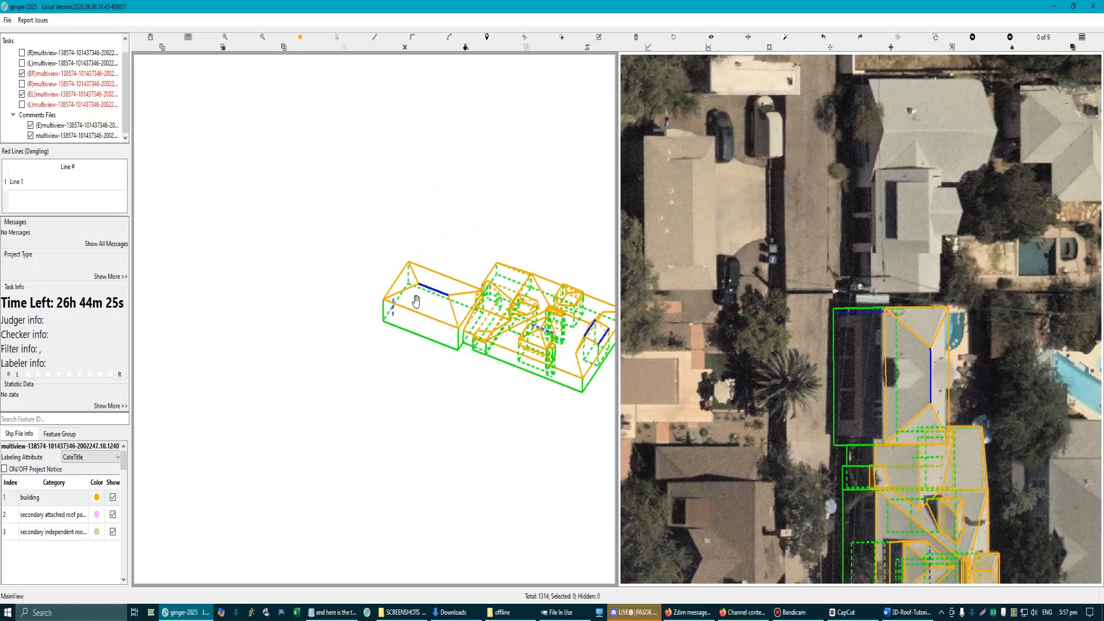
scroll(401, 310, "up", 5)
key("c")
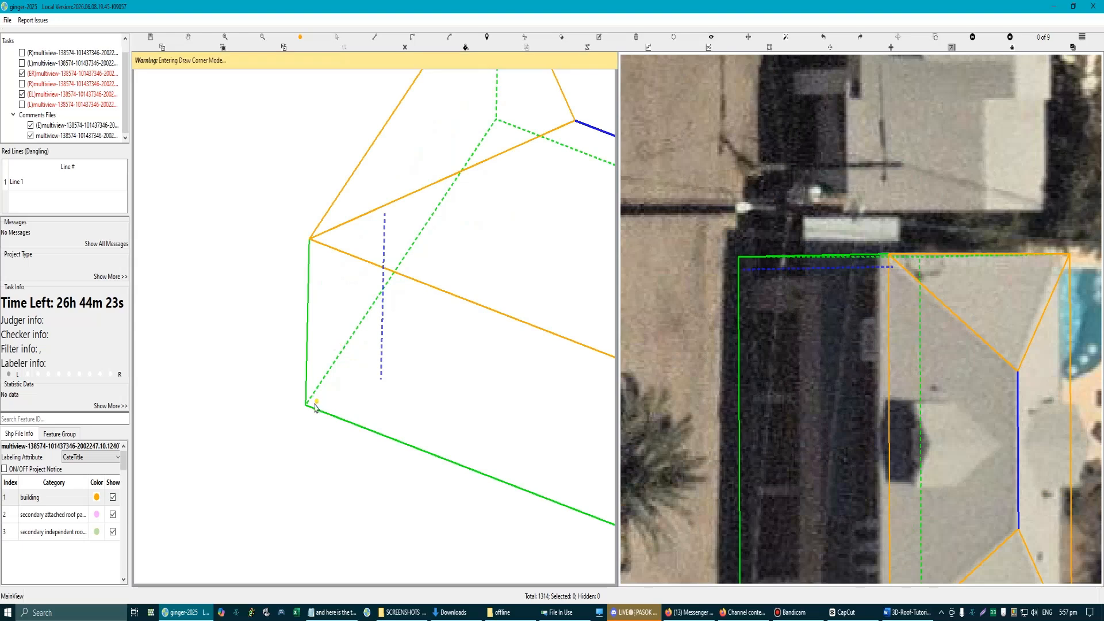
left_click(306, 406)
left_click(310, 239)
left_click(380, 224)
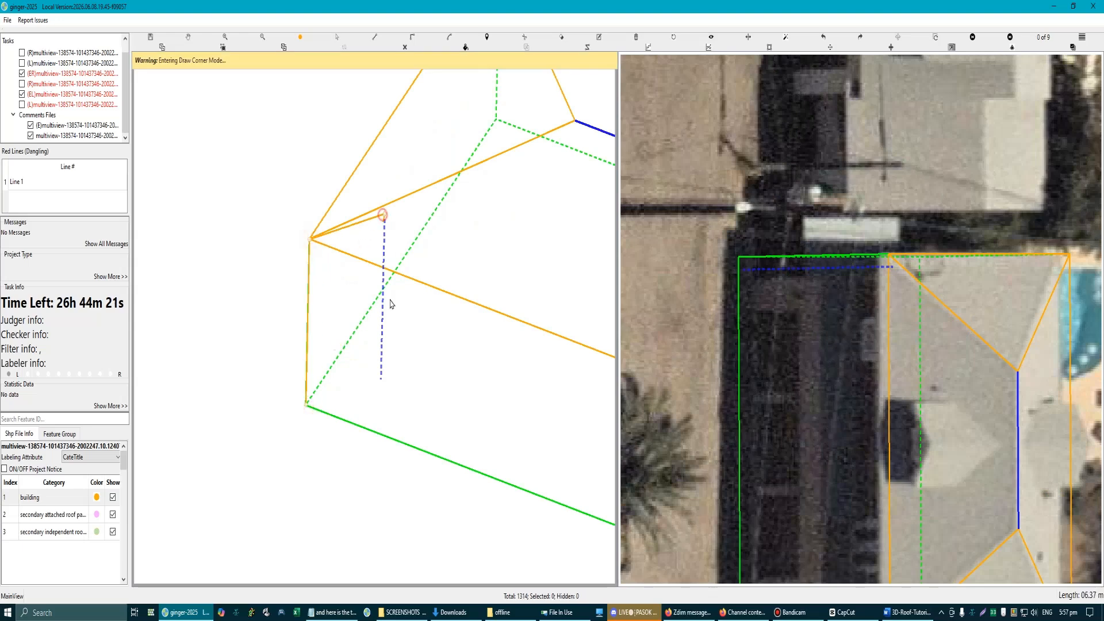
left_click(382, 383)
Step: Examine the new end-wall surface in the context of the whole building in 3D
scroll(403, 413, "down", 3)
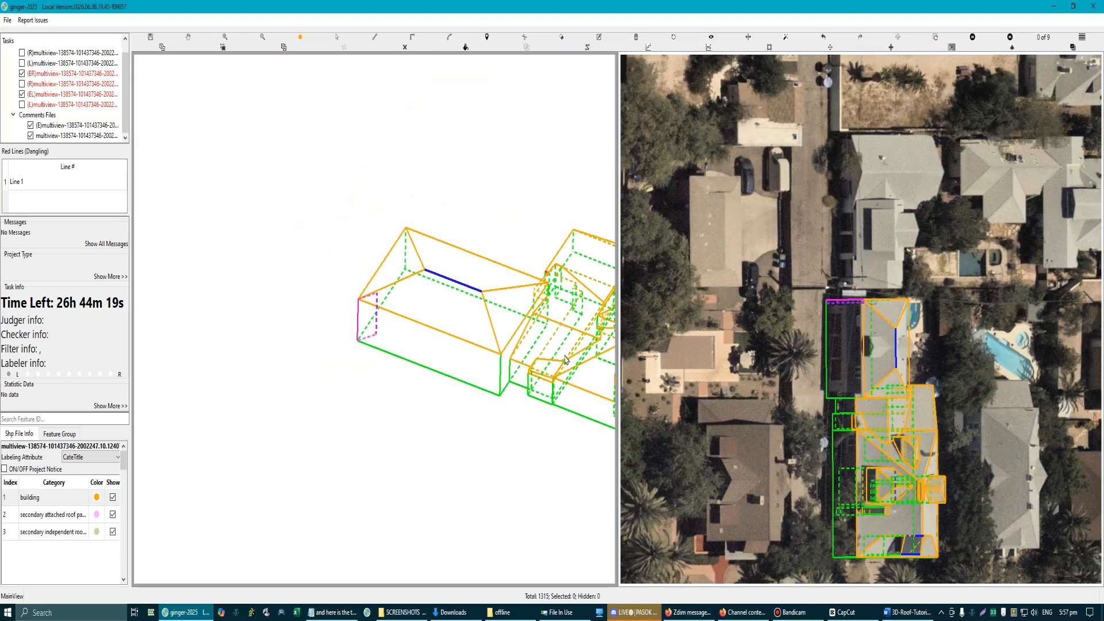
scroll(567, 360, "up", 3)
scroll(474, 361, "down", 4)
left_click_drag(567, 360, 425, 361)
key("space")
scroll(488, 362, "up", 5)
scroll(425, 361, "down", 4)
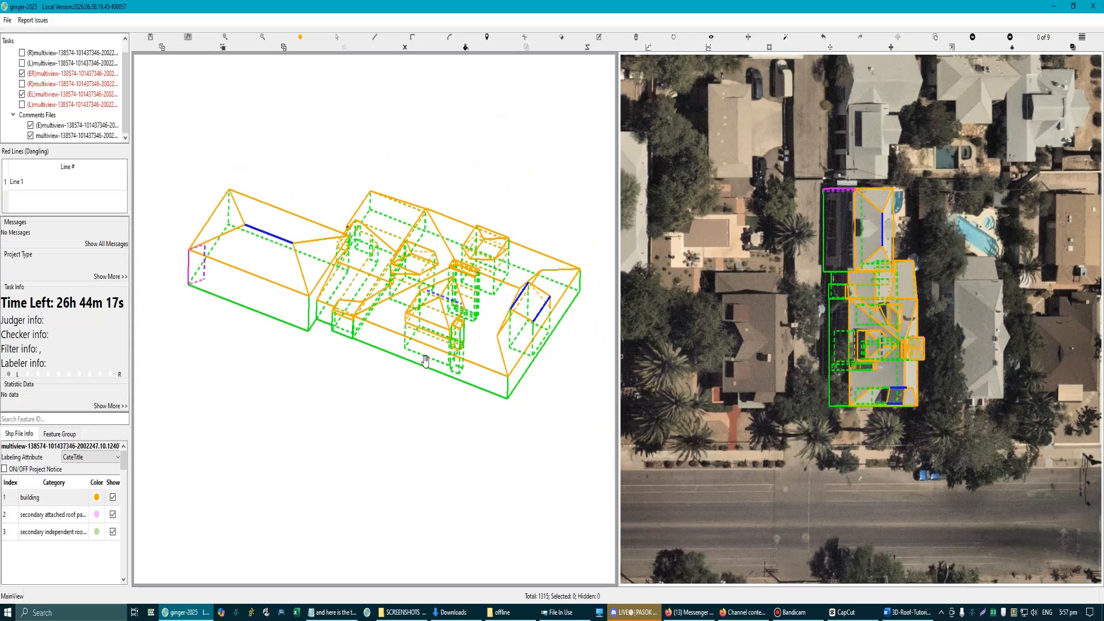
Step: Compare the connecting section's side walls with both aerial images, with the model outlines hidden and shown
scroll(414, 357, "up", 5)
key("r")
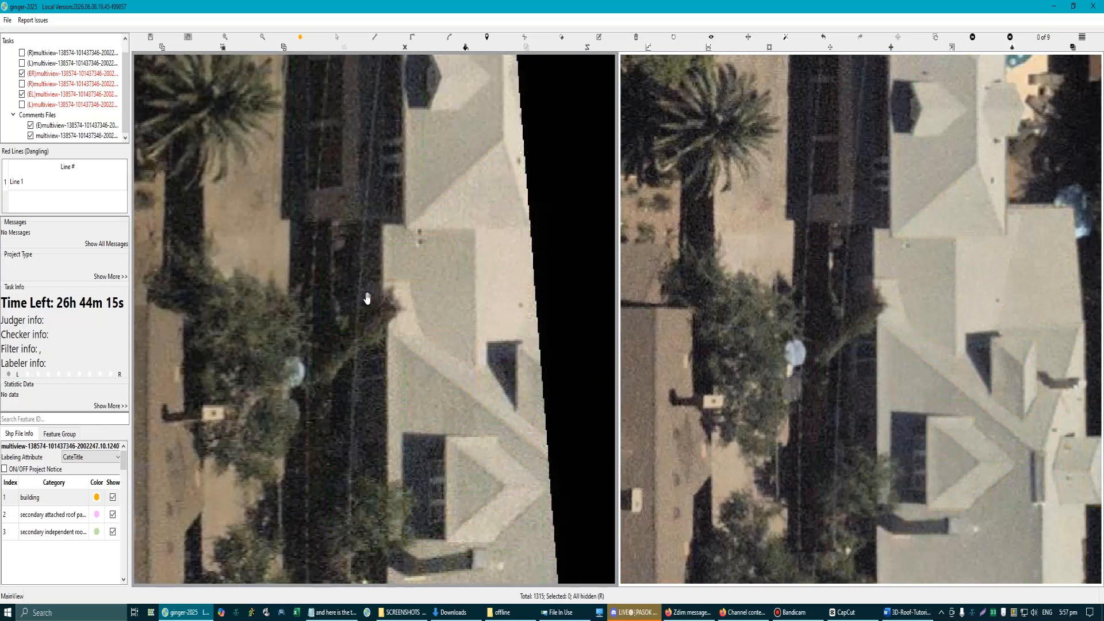
key("r")
scroll(397, 271, "up", 4)
scroll(419, 279, "up", 2)
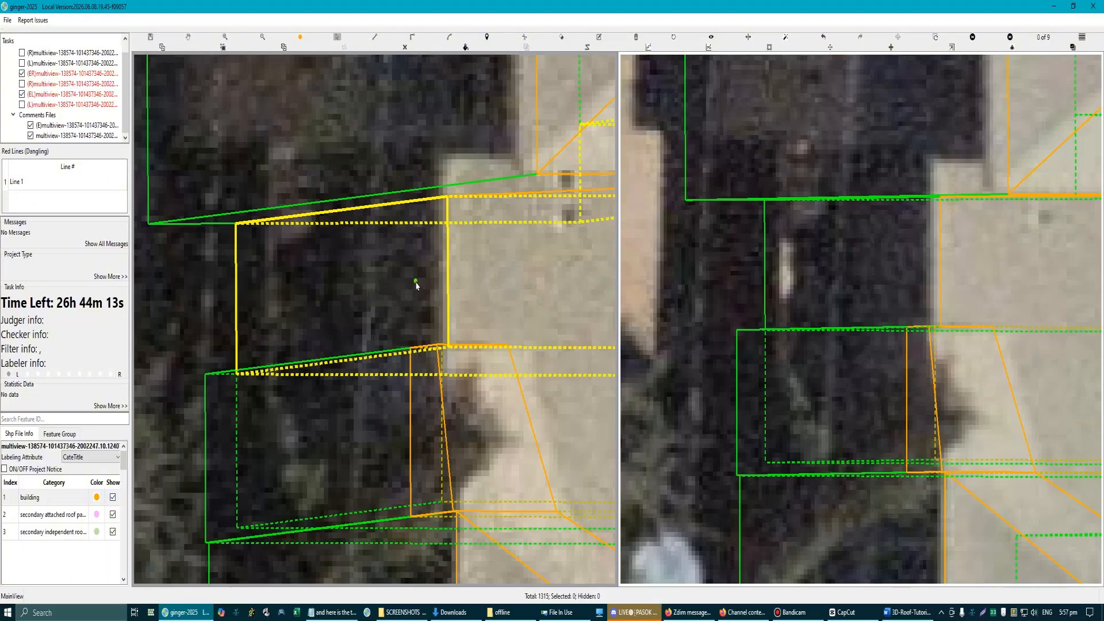
left_click(449, 217)
scroll(437, 242, "down", 8)
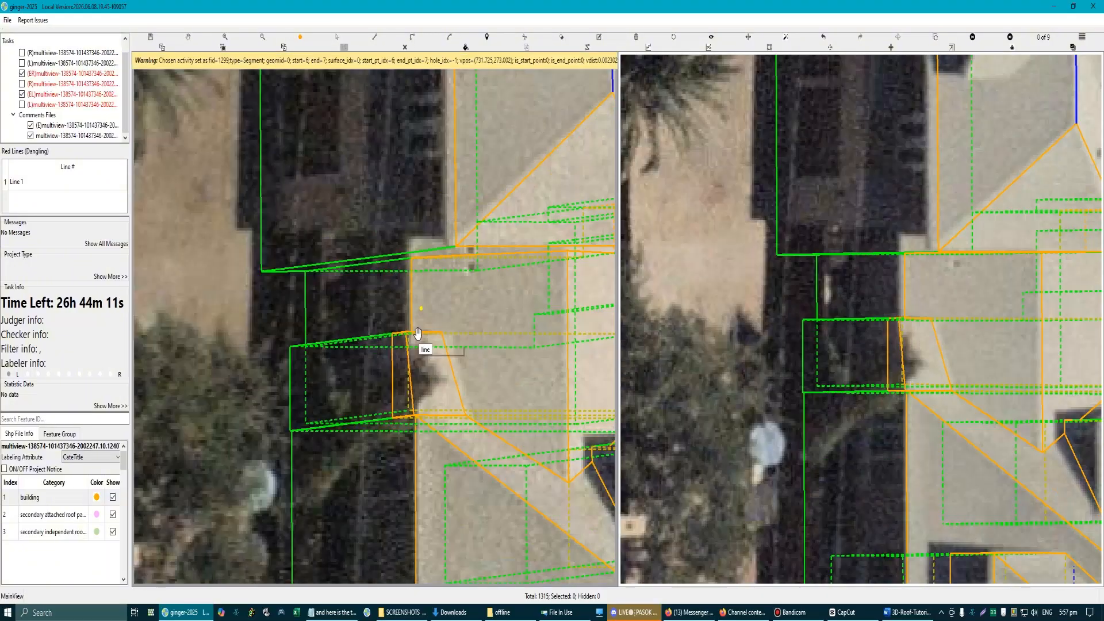
scroll(411, 264, "down", 2)
scroll(412, 405, "up", 4)
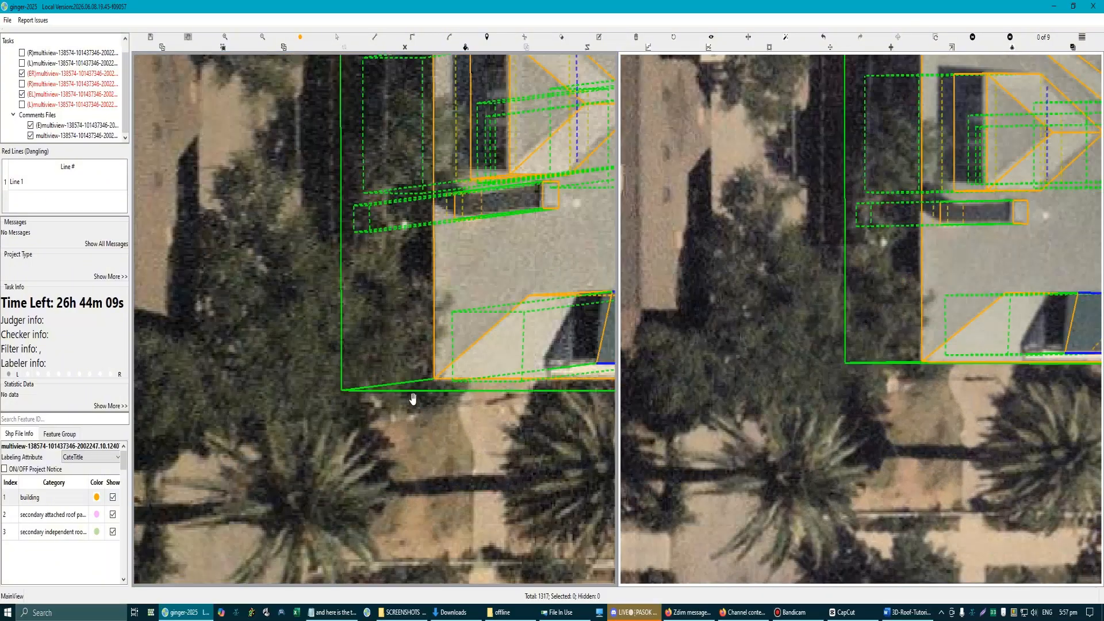
Step: Draw a line across the main building's long side wall, just inside and parallel to its street-side end edge
scroll(414, 391, "down", 8)
scroll(400, 273, "up", 2)
left_click_drag(401, 273, 368, 192)
scroll(397, 278, "up", 4)
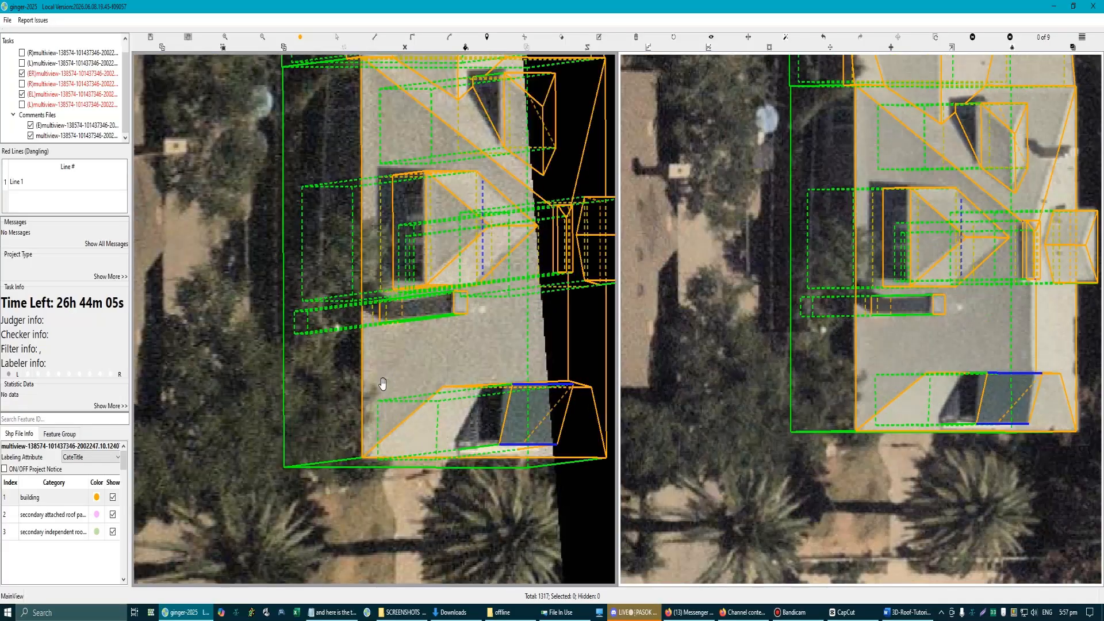
left_click_drag(382, 384, 424, 352)
scroll(388, 421, "up", 2)
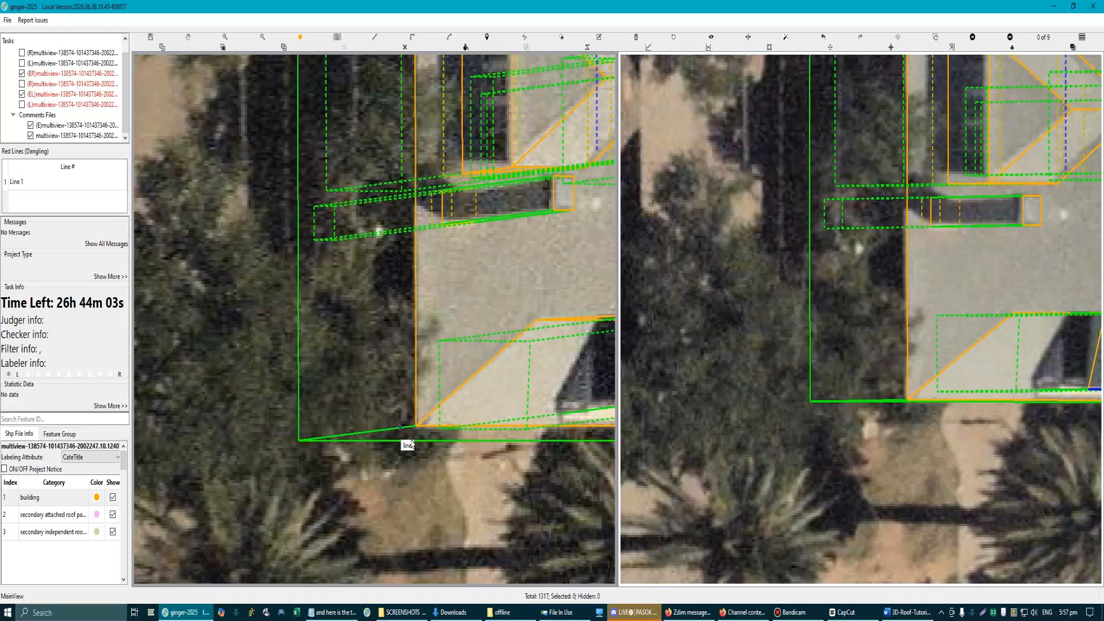
left_click(416, 410)
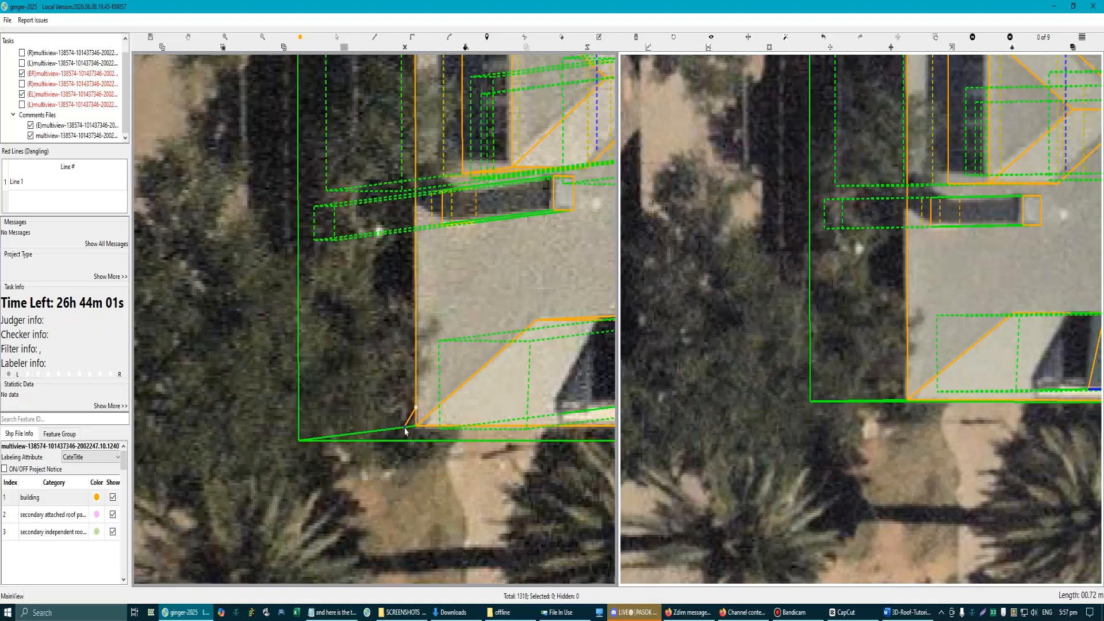
left_click(302, 423)
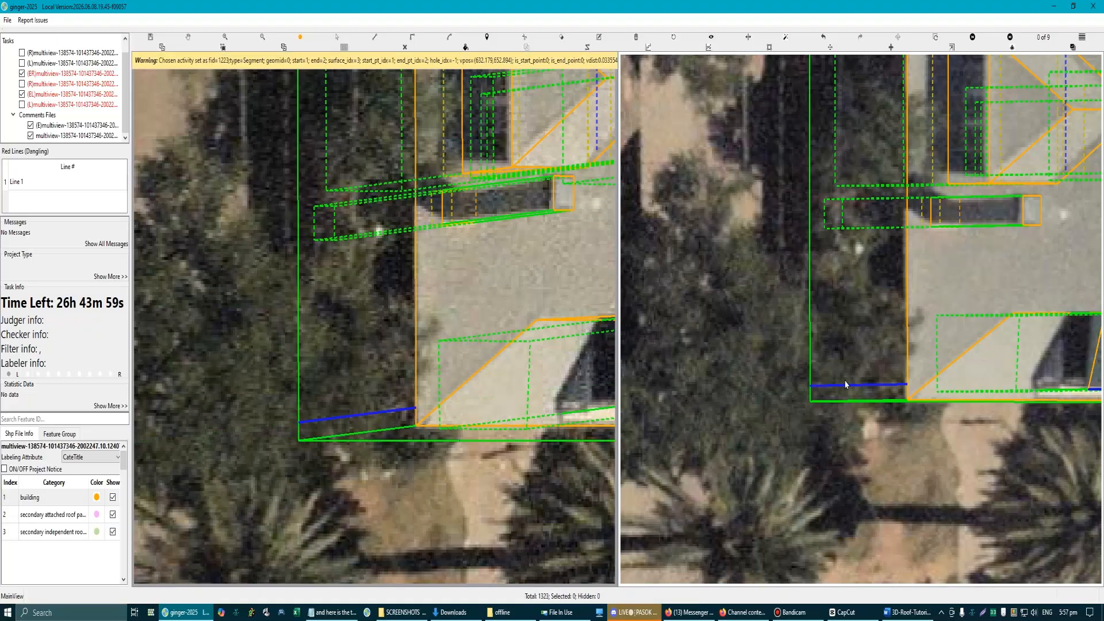
Step: In aerial image 9 of 9, shift the new line slightly behind the main building's side wall
scroll(846, 385, "up", 3)
left_click_drag(864, 410, 865, 416)
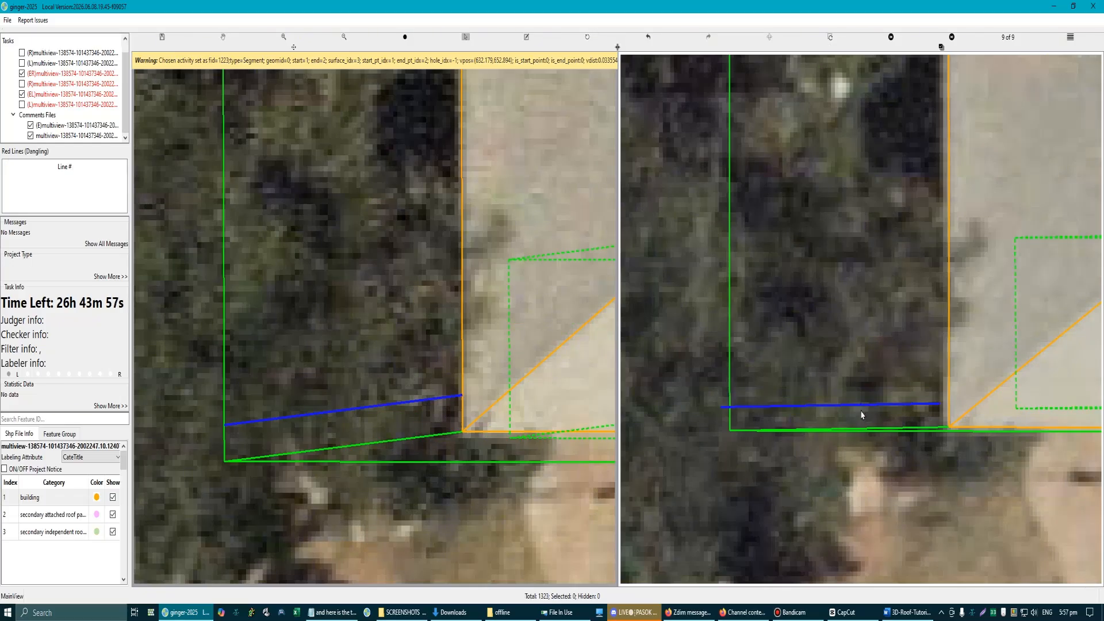
left_click(864, 379)
scroll(311, 398, "down", 3)
key("Escape")
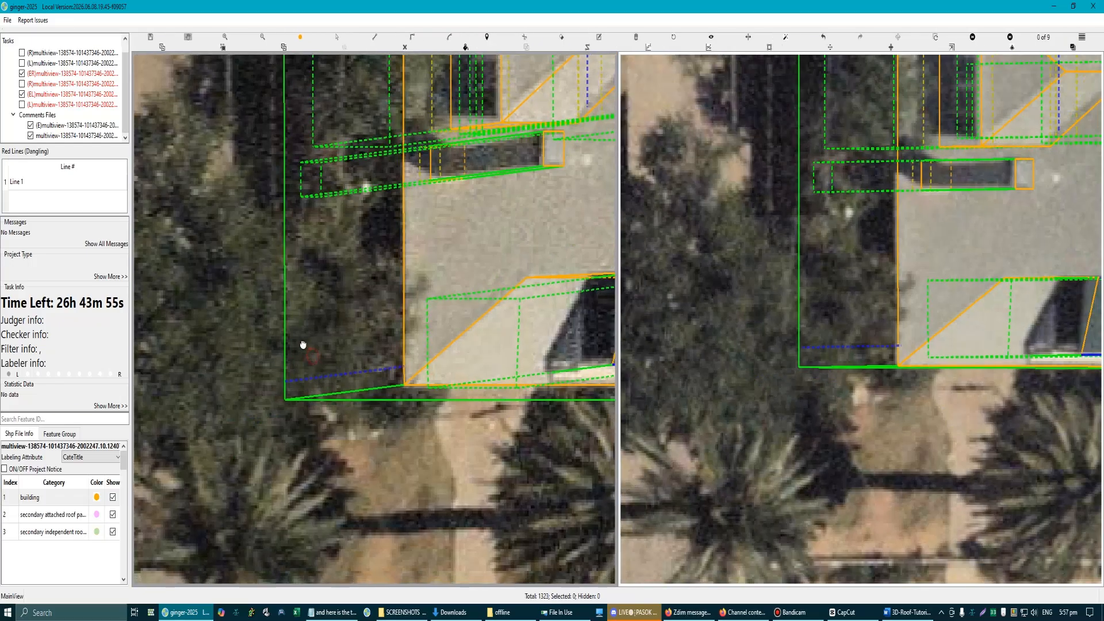
Step: Move the drawn line closer to the street-side end edge of the main building's side wall in aerial image 9 of 9
left_click_drag(303, 345, 297, 336)
key("Right")
left_click_drag(312, 378, 291, 360)
key("Right")
key("Right")
key("Right")
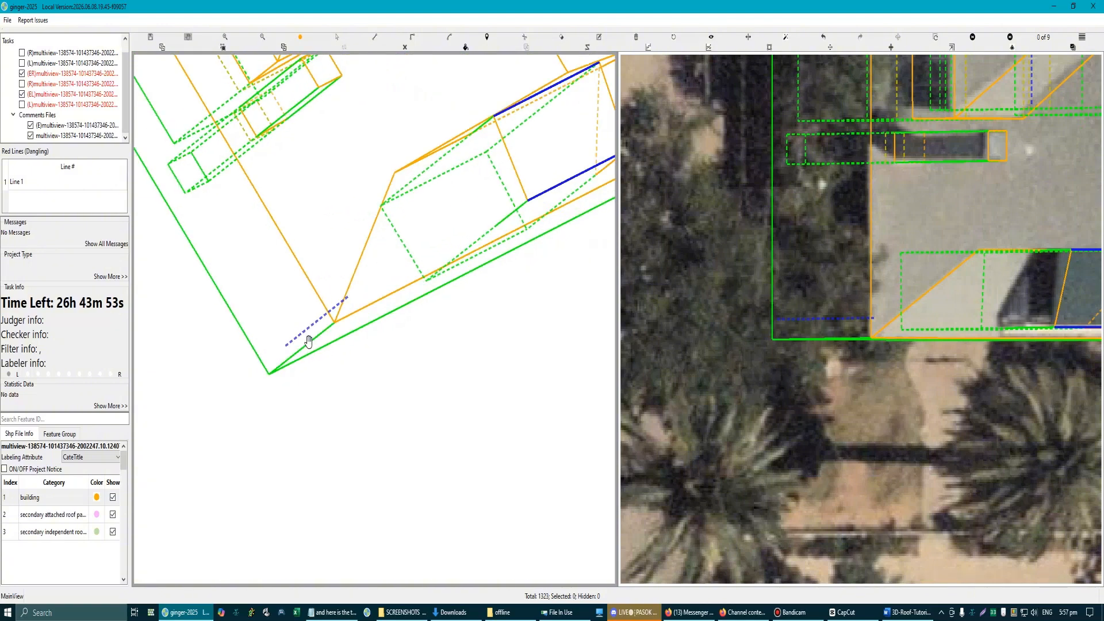
scroll(309, 341, "up", 3)
scroll(793, 293, "up", 2)
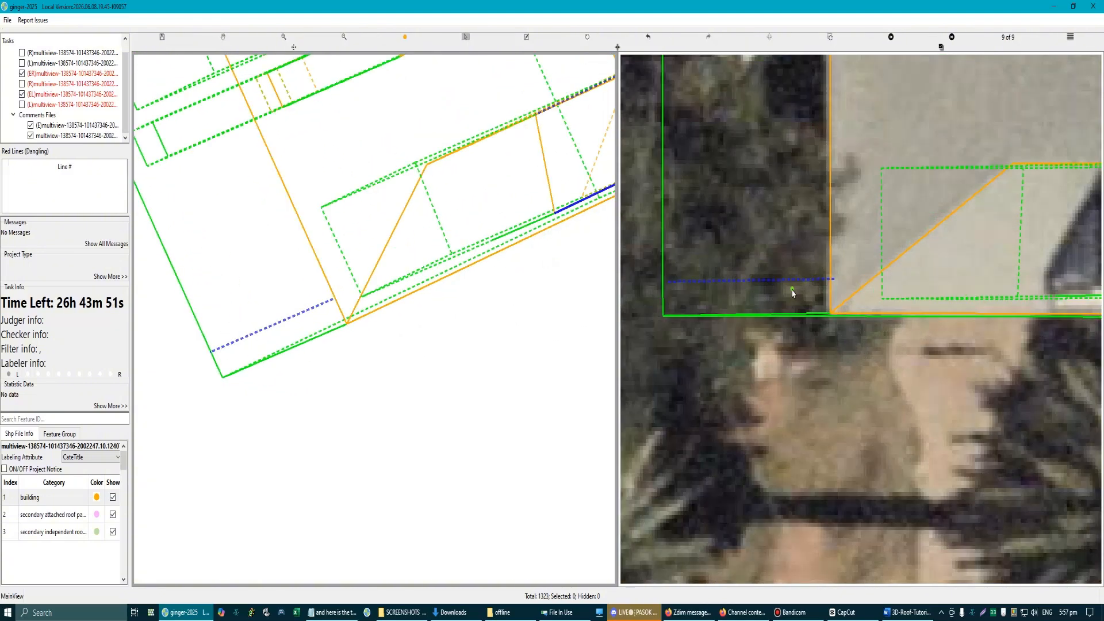
left_click(790, 283)
left_click_drag(786, 288, 779, 294)
Step: Fine-tune the line's offset behind the main building's side wall in aerial image 9 of 9, judging it in 3D
scroll(252, 331, "down", 2)
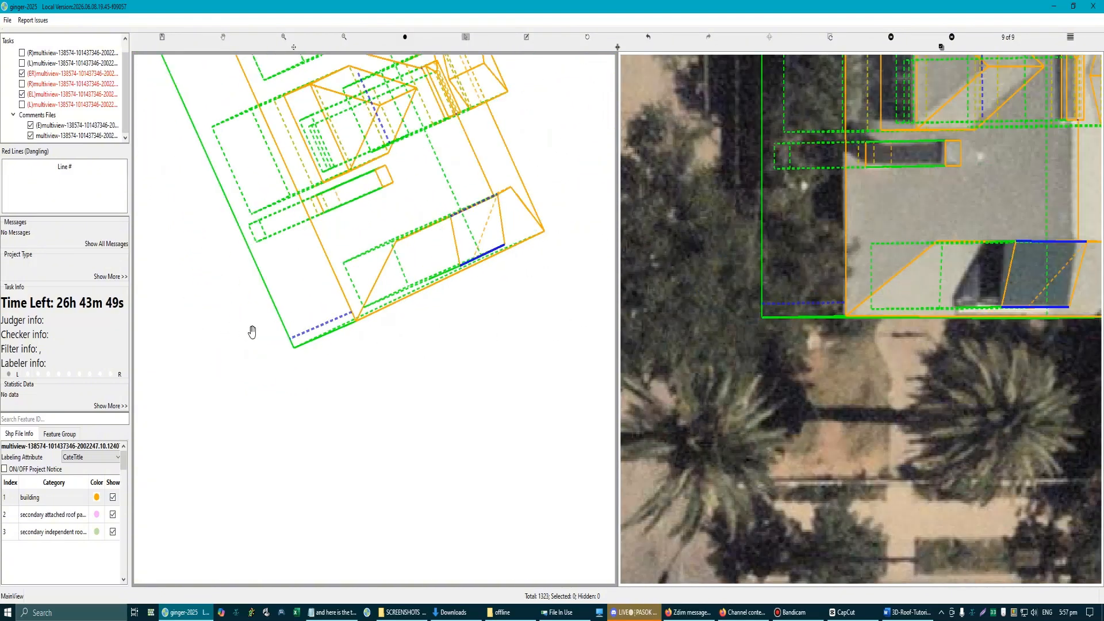
left_click_drag(296, 323, 271, 305)
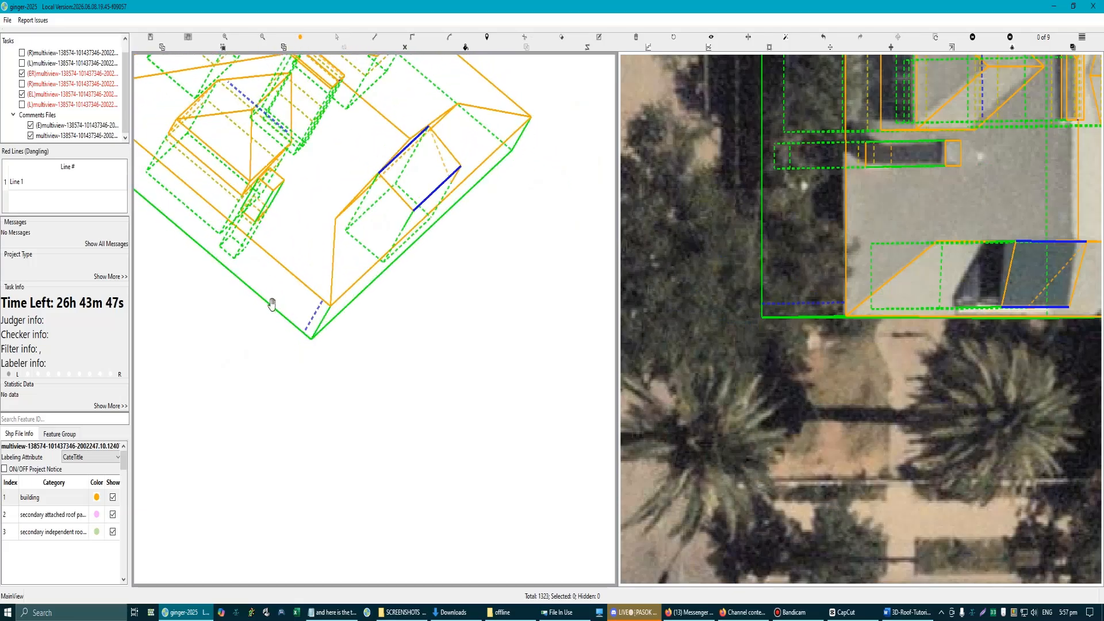
scroll(778, 308, "up", 2)
left_click(770, 299)
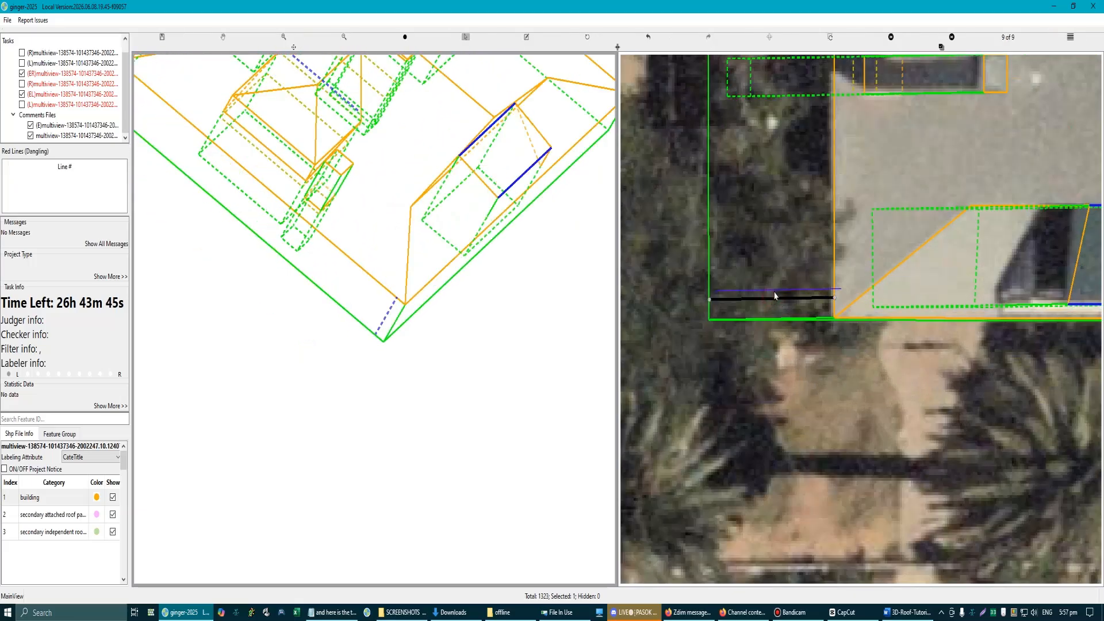
left_click_drag(774, 292, 774, 293)
left_click_drag(767, 298, 767, 301)
scroll(423, 331, "up", 2)
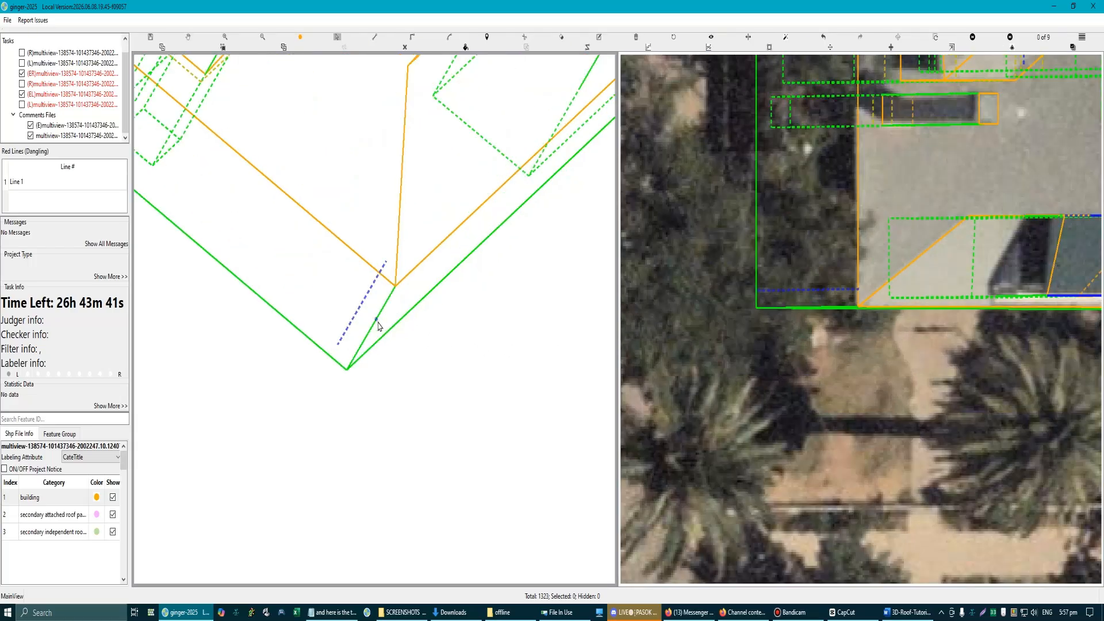
Step: Draw a corner surface between the side wall's street-side end edge and the offset line
key("c")
left_click(396, 289)
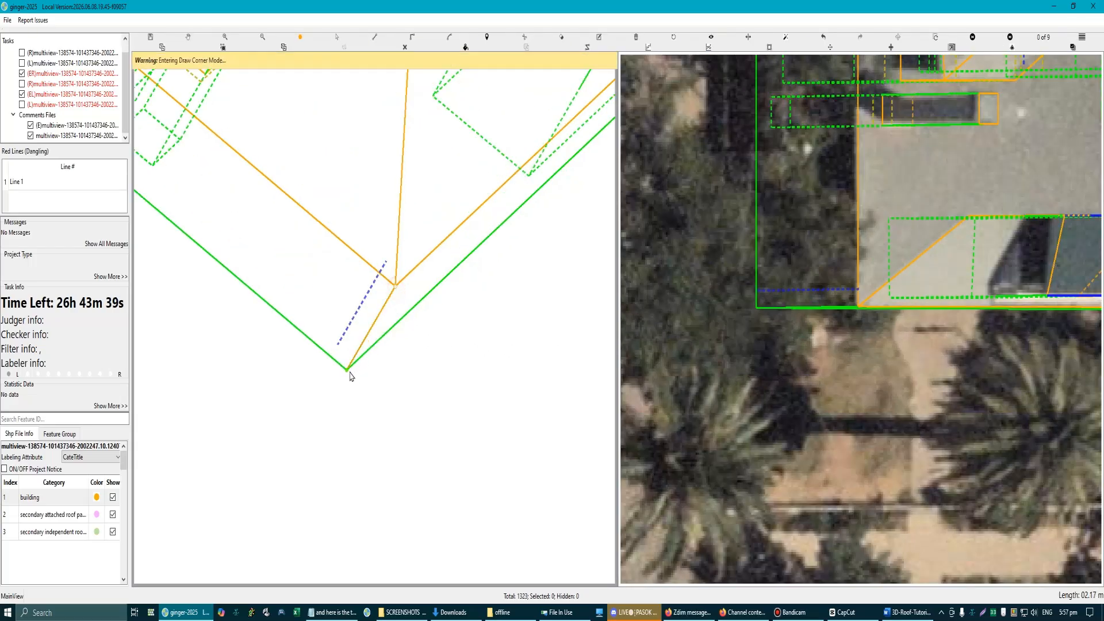
left_click(340, 342)
left_click(387, 265)
left_click(395, 300)
scroll(404, 403, "down", 2)
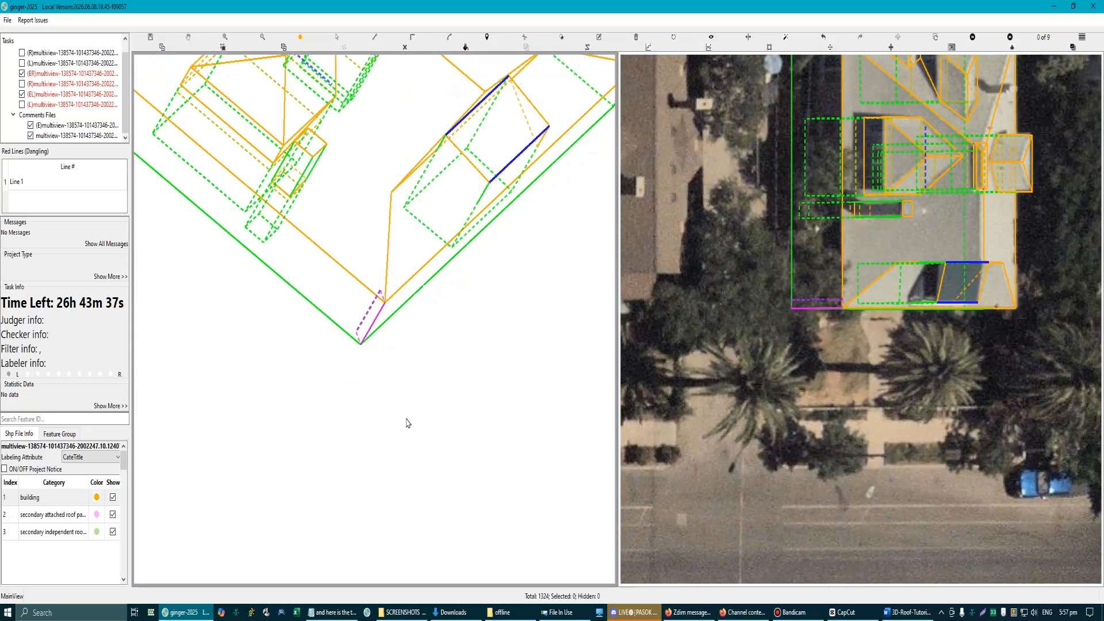
scroll(291, 323, "up", 2)
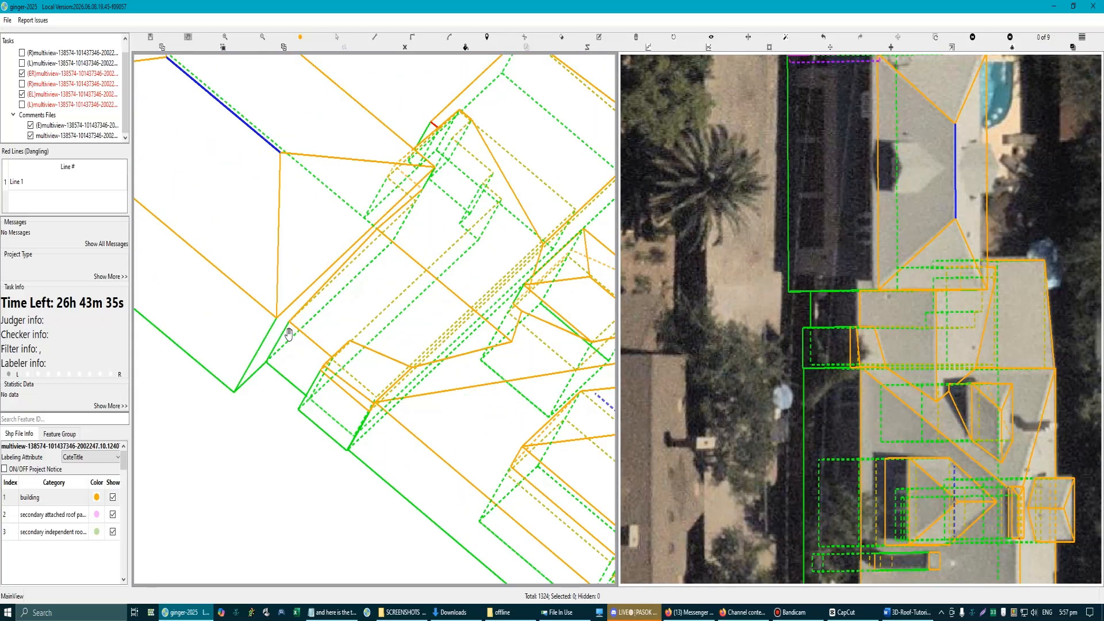
scroll(294, 337, "up", 3)
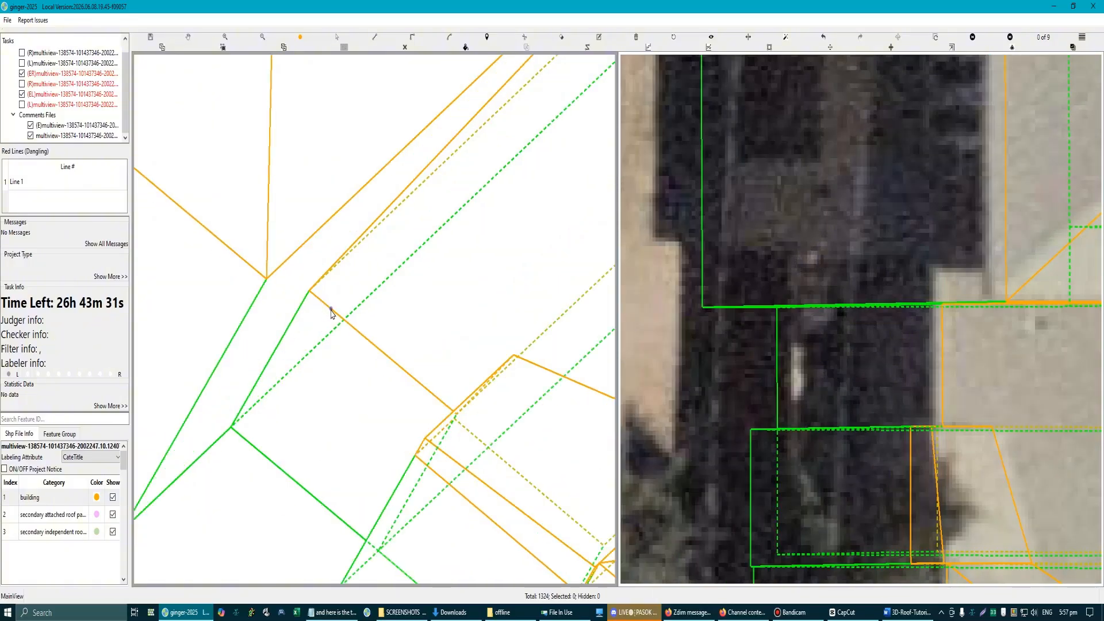
left_click(331, 313)
left_click(331, 310)
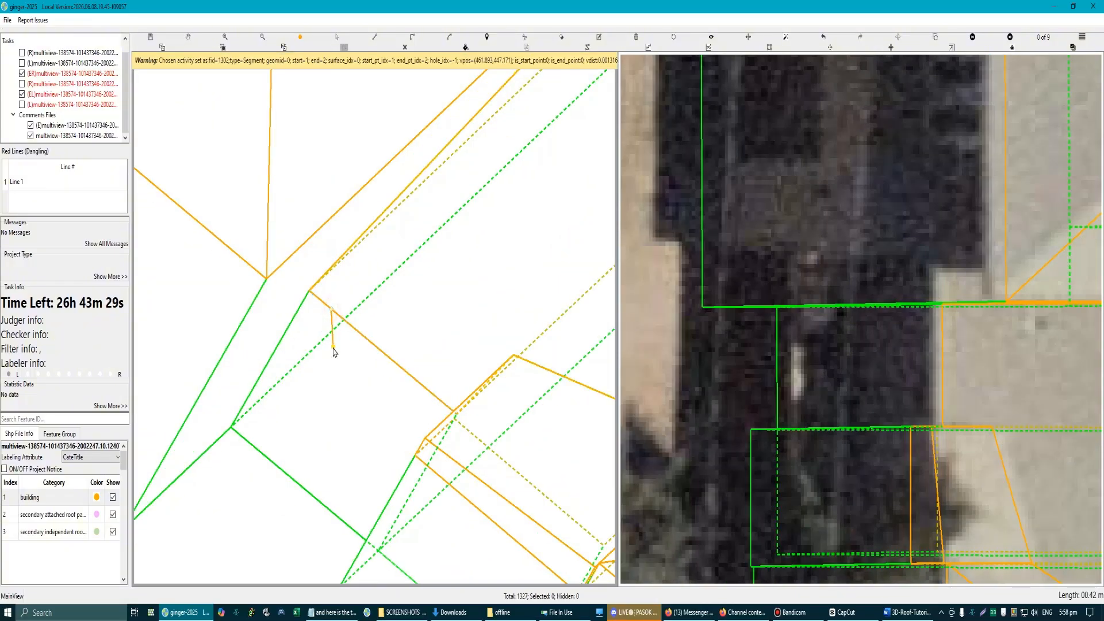
scroll(334, 349, "down", 2)
scroll(418, 407, "down", 9)
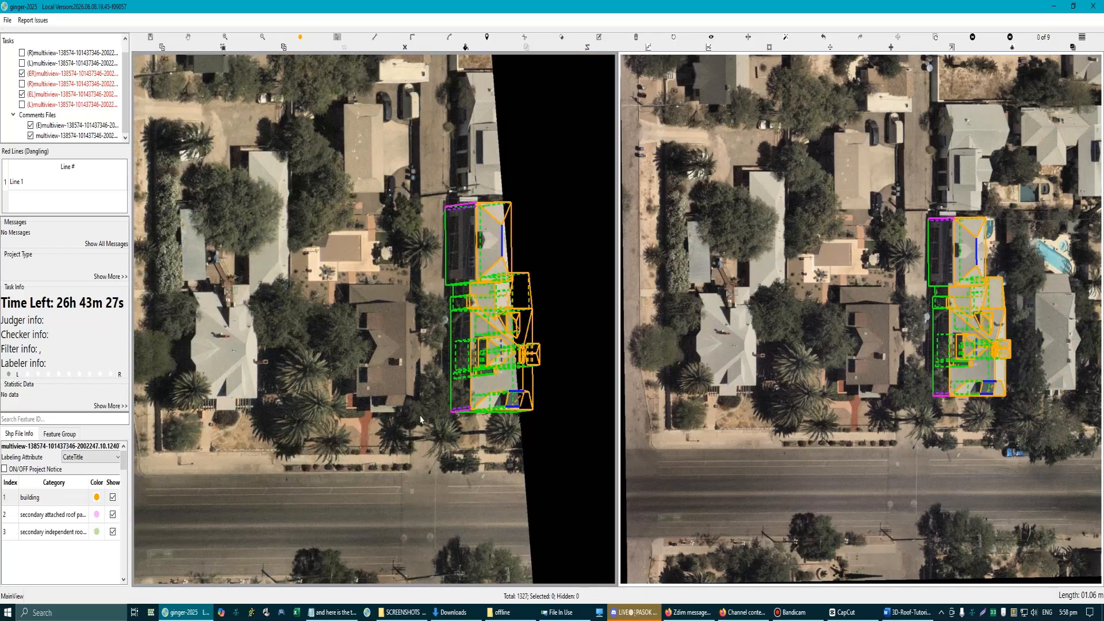
Step: Open the image grid for the whole building, show the report render, and magnify the joint between the rear building and the connecting section
scroll(408, 220, "up", 2)
left_click_drag(331, 148, 550, 522)
right_click(520, 489)
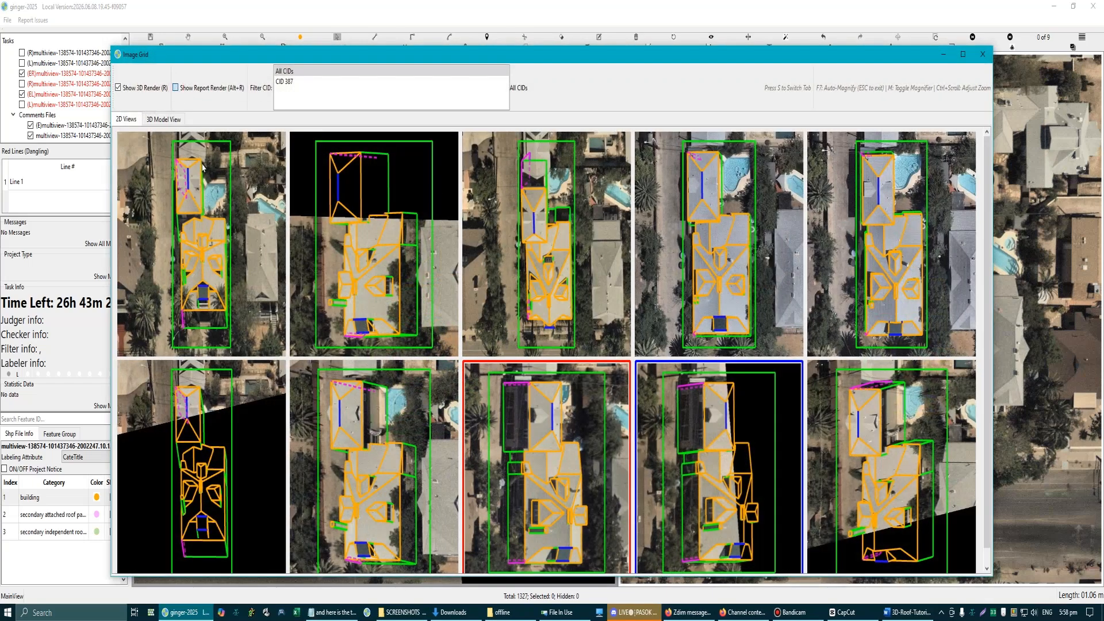
key("alt+r")
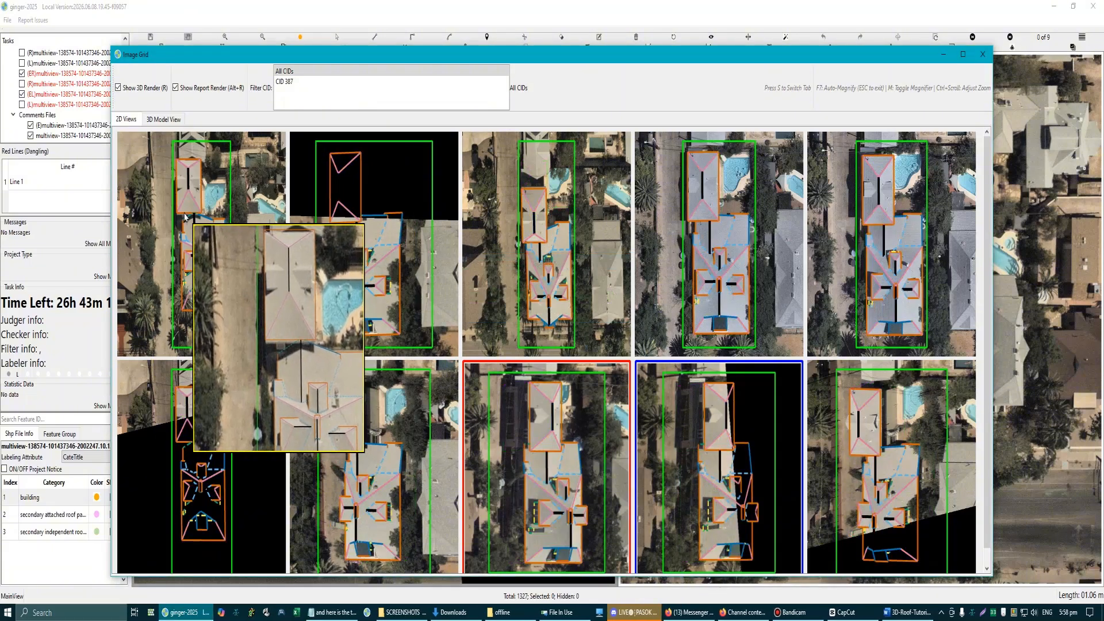
scroll(192, 193, "up", 3)
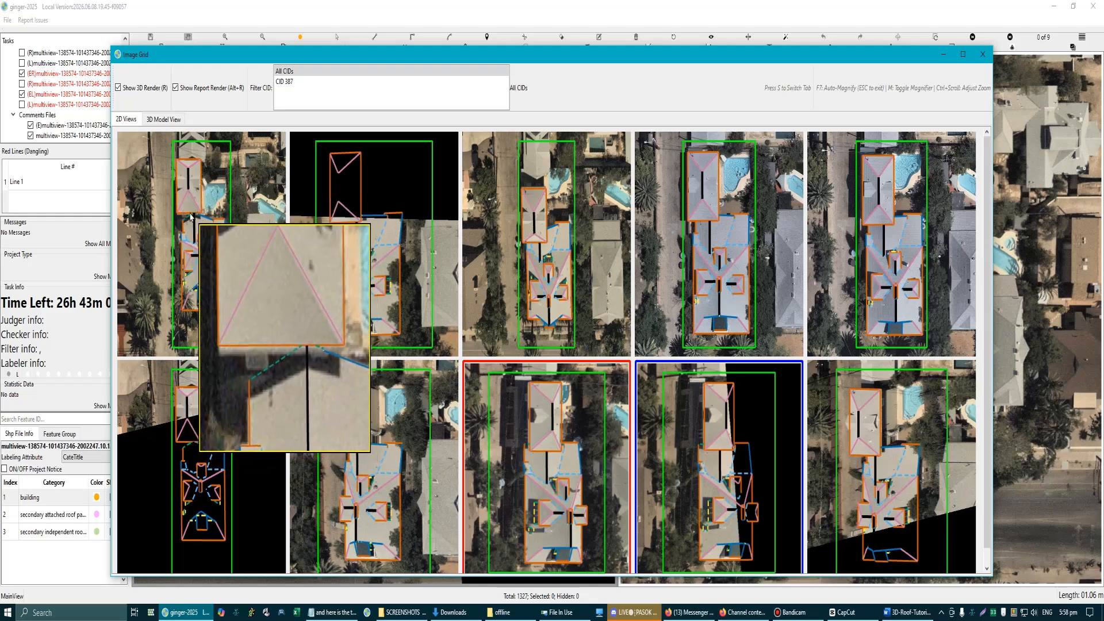
Step: Mark the connecting section's outer wall edge on a screen capture of the magnified joint, and discard the capture
key("Print")
left_click_drag(111, 92, 528, 561)
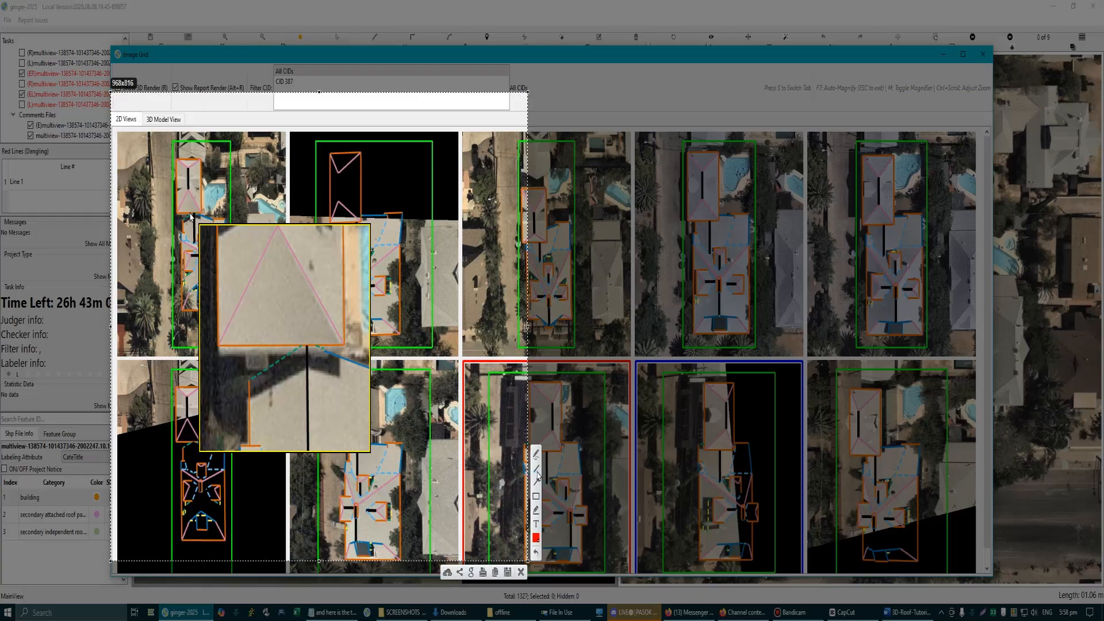
mouse_move(249, 403)
left_mouse_down()
mouse_move(355, 402)
mouse_move(335, 359)
mouse_move(307, 342)
mouse_move(249, 374)
mouse_move(249, 403)
left_mouse_up()
left_click(521, 572)
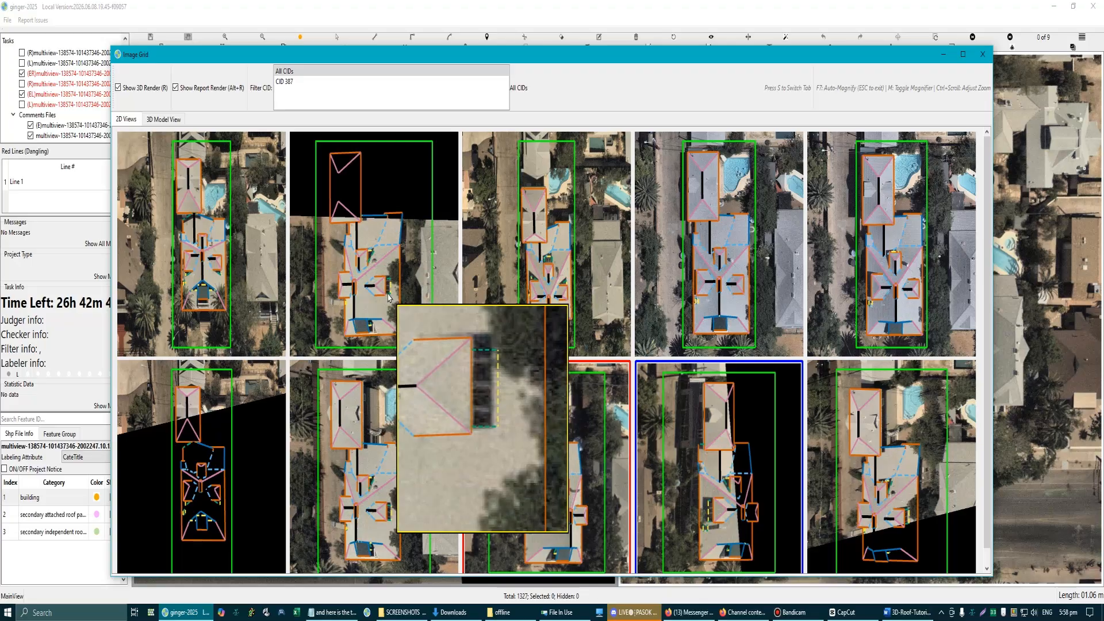
Step: Load the second grid image into the main view, mark the dormer's window wall on a screen capture, discard it, and close the grid
left_click(389, 297)
key("Print")
left_click_drag(257, 141, 602, 536)
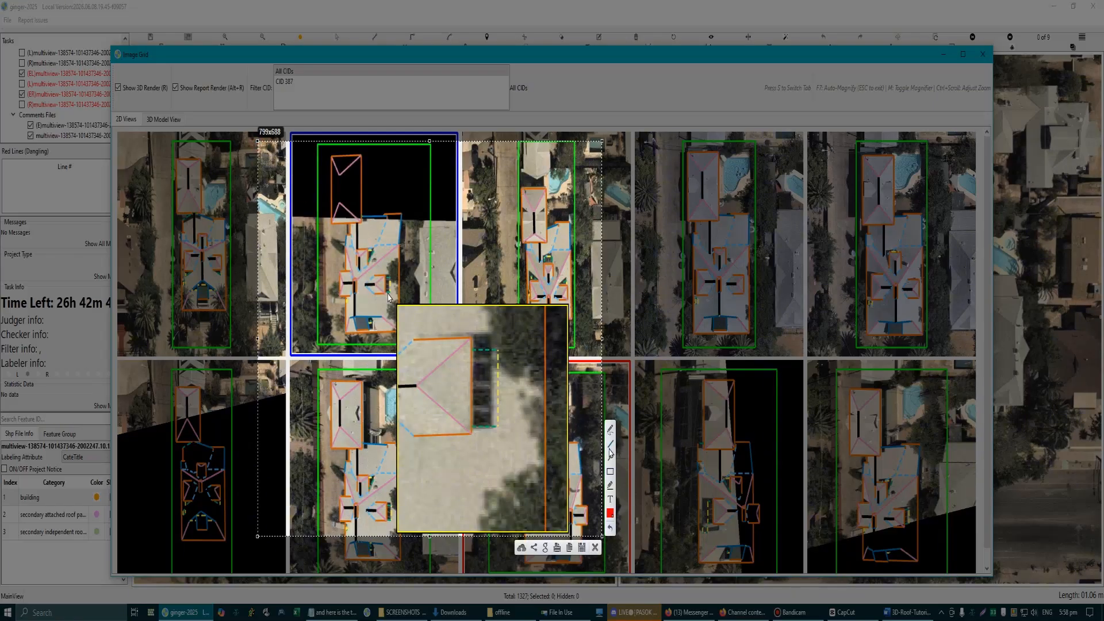
left_click_drag(512, 359, 493, 380)
left_click(595, 548)
left_click(982, 54)
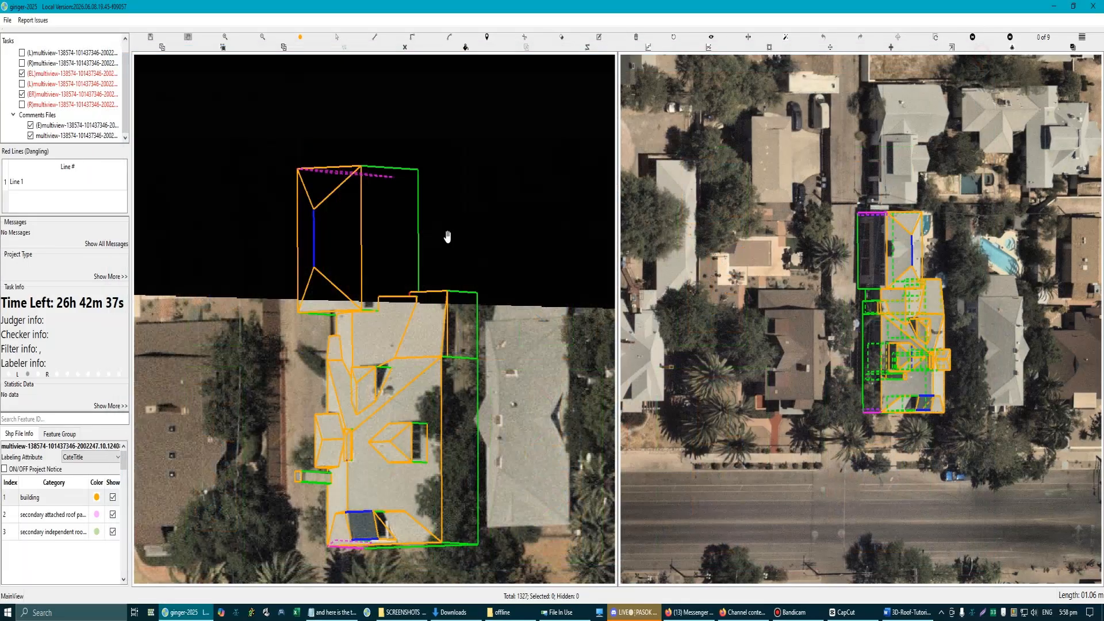
Step: Draw a line across the dormer's window wall, just inside and nearly parallel to its side edge away from the street
scroll(437, 253, "up", 5)
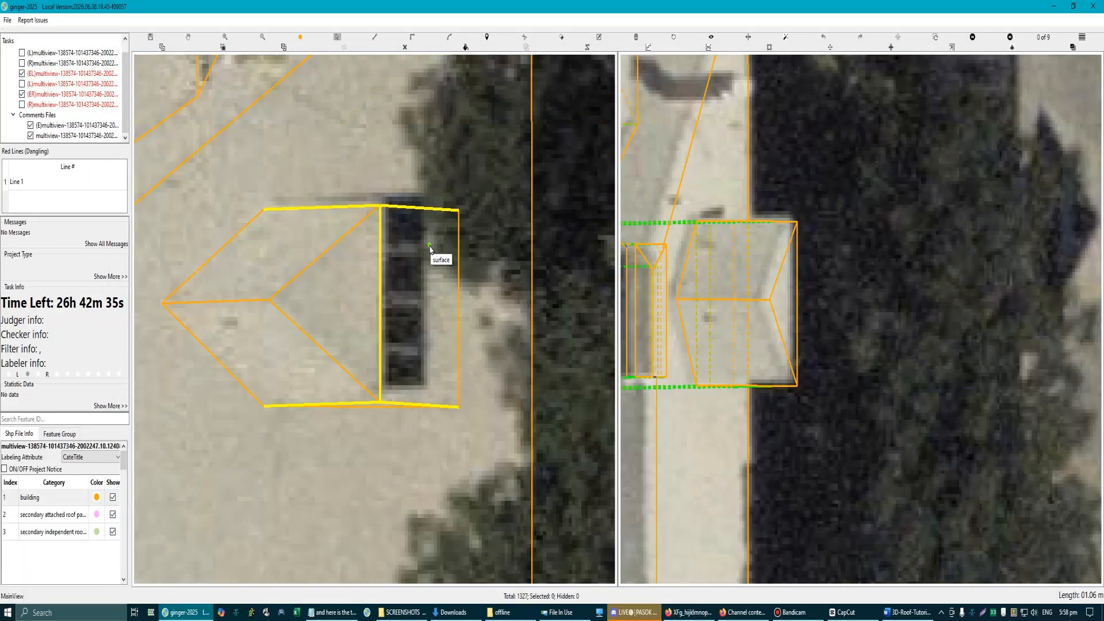
left_click(380, 218)
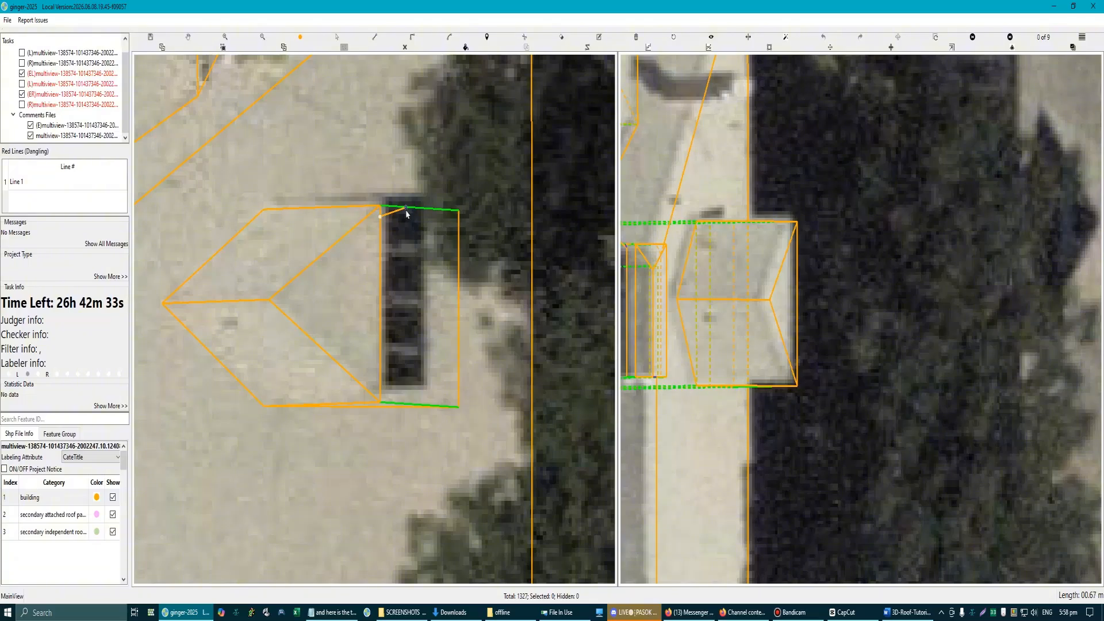
left_click(461, 227)
right_click(461, 250)
scroll(483, 305, "down", 1)
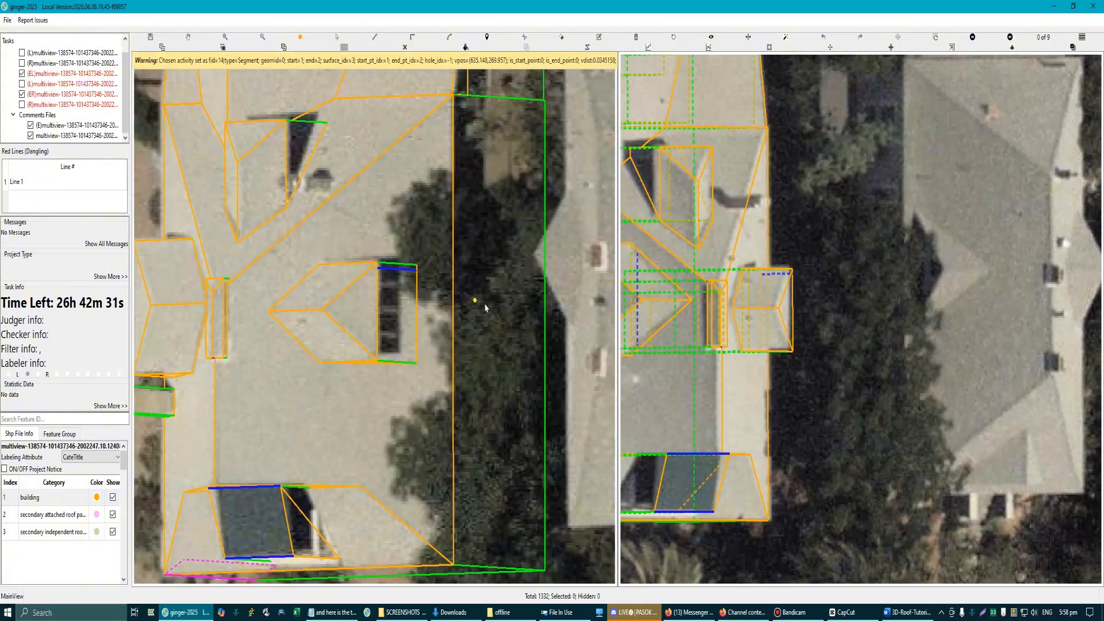
Step: In aerial image 8 of 9, shift the new line slightly behind the dormer's window wall
key("Right")
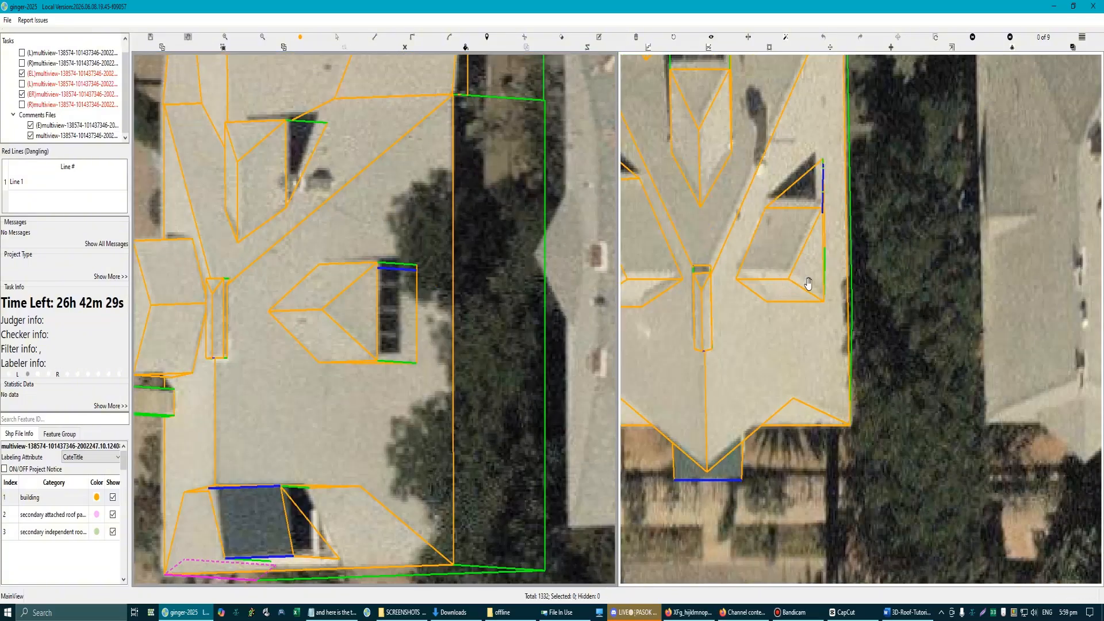
key("Right")
key("Right")
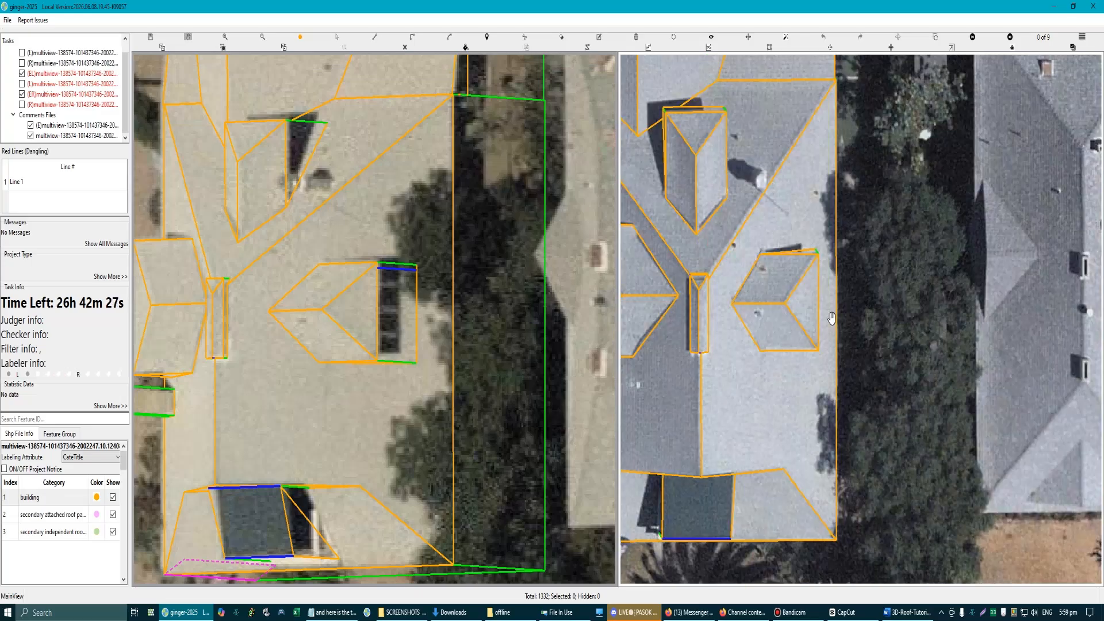
key("Right")
key("Right")
key("Right")
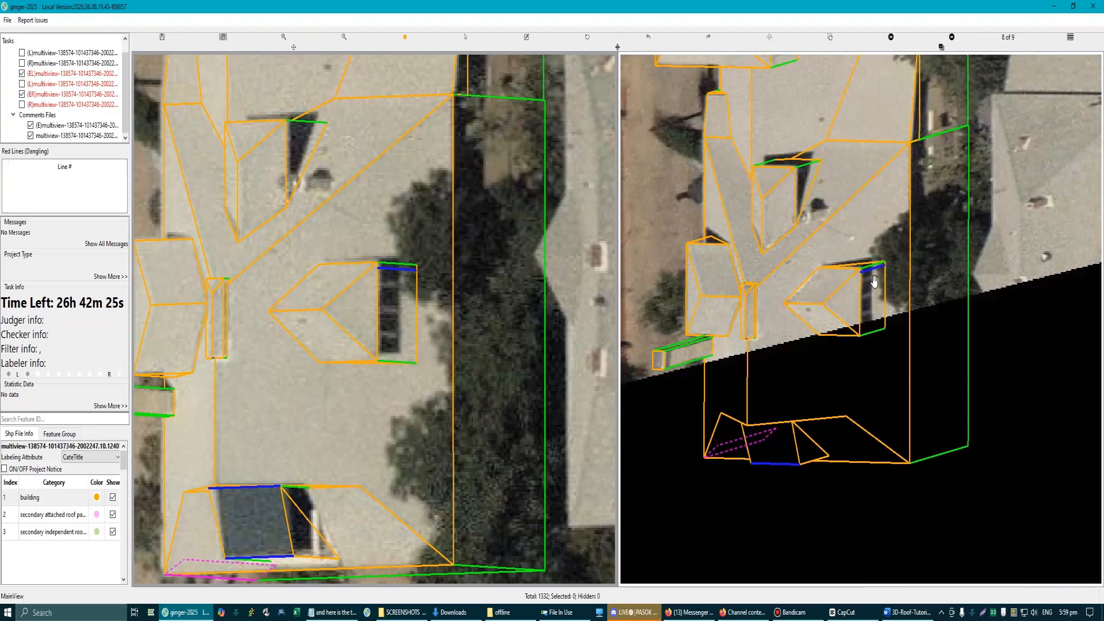
scroll(874, 281, "up", 5)
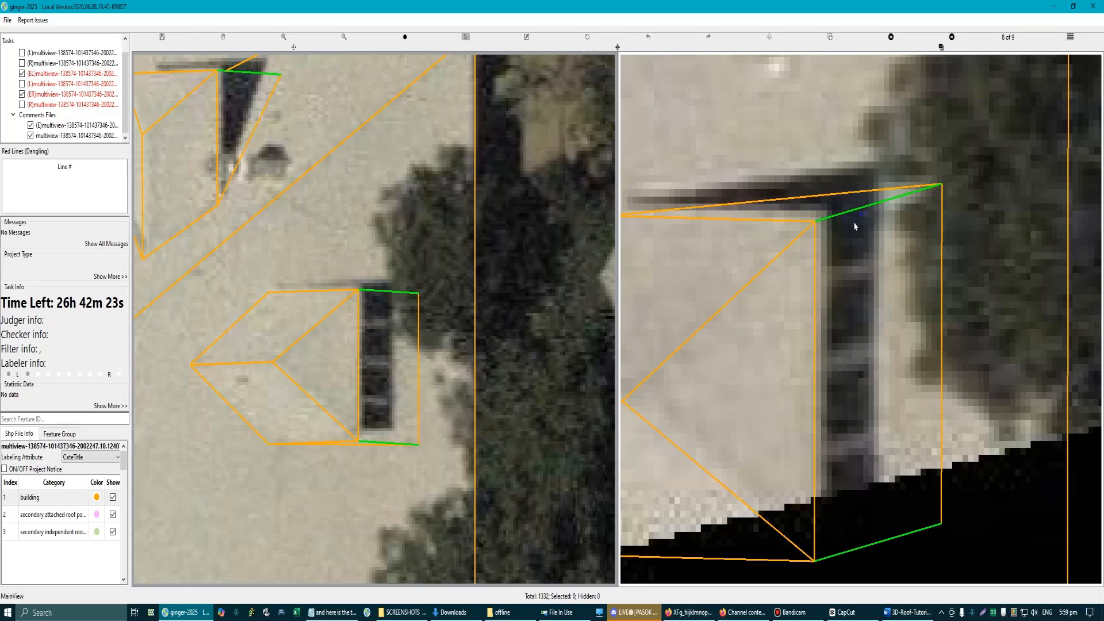
Step: Draw a corner surface between the dormer wall's side edge away from the street and the offset line
scroll(436, 391, "down", 3)
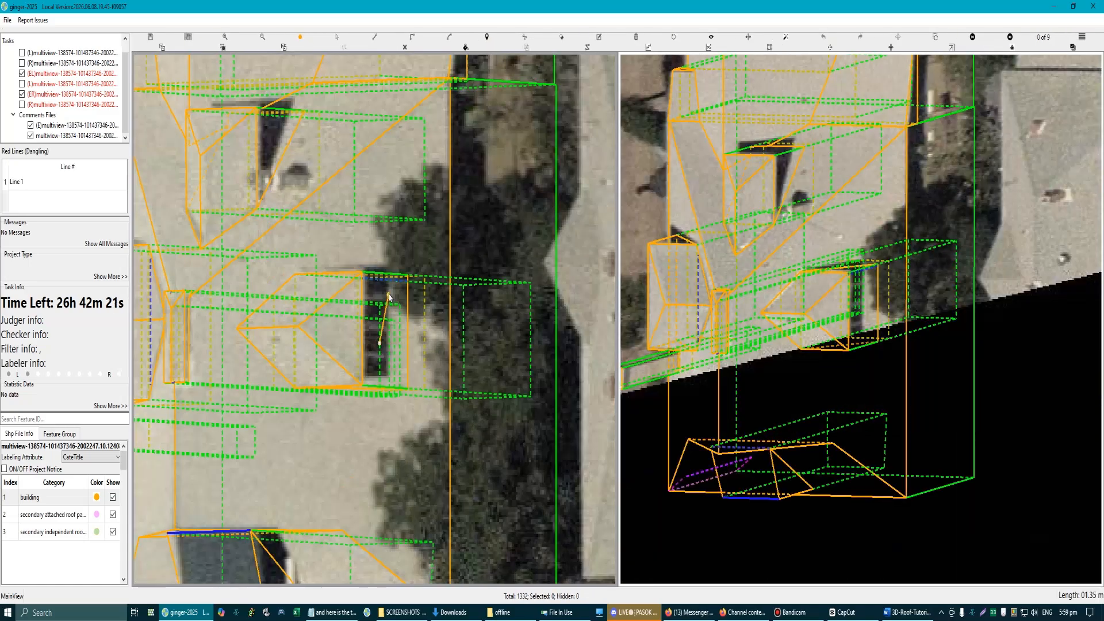
scroll(388, 297, "up", 5)
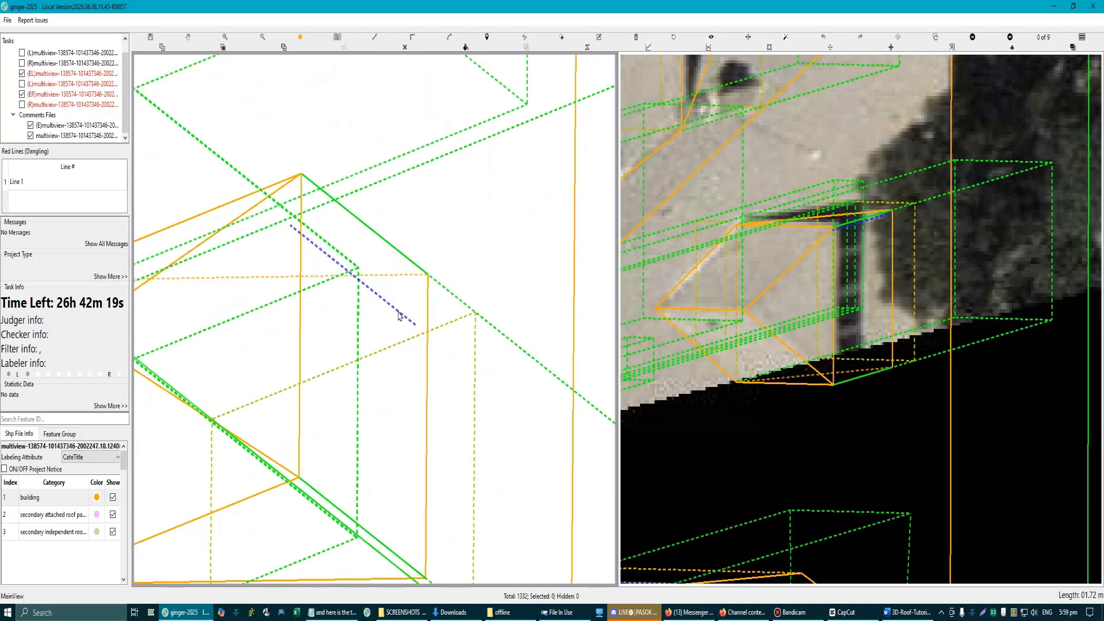
key("d")
left_click(427, 275)
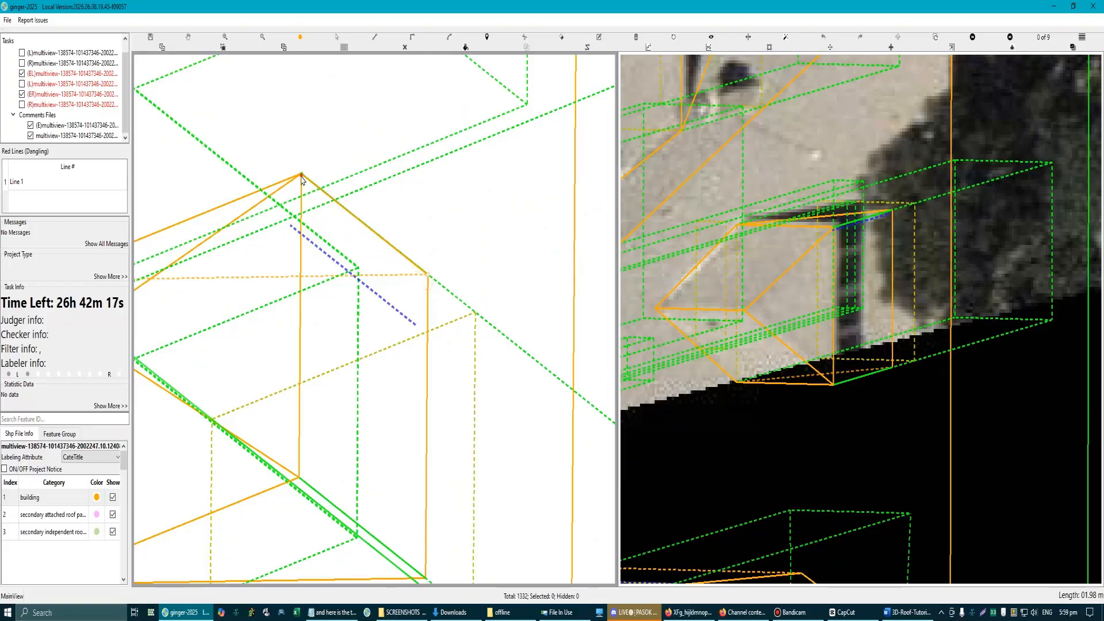
left_click(301, 174)
left_click(291, 229)
left_click(413, 329)
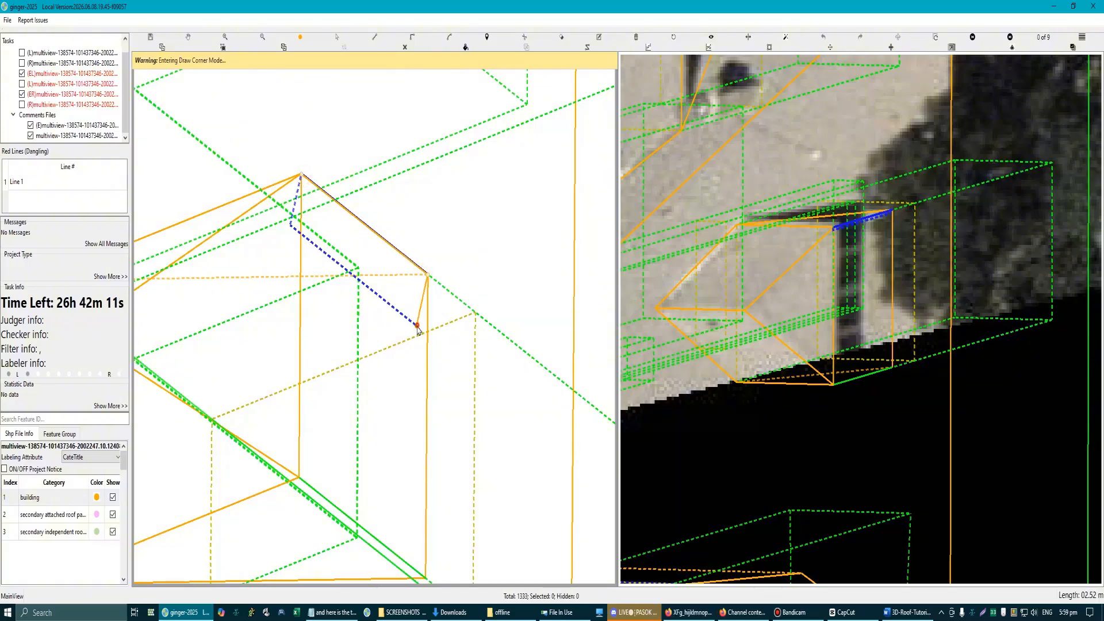
left_click(322, 268)
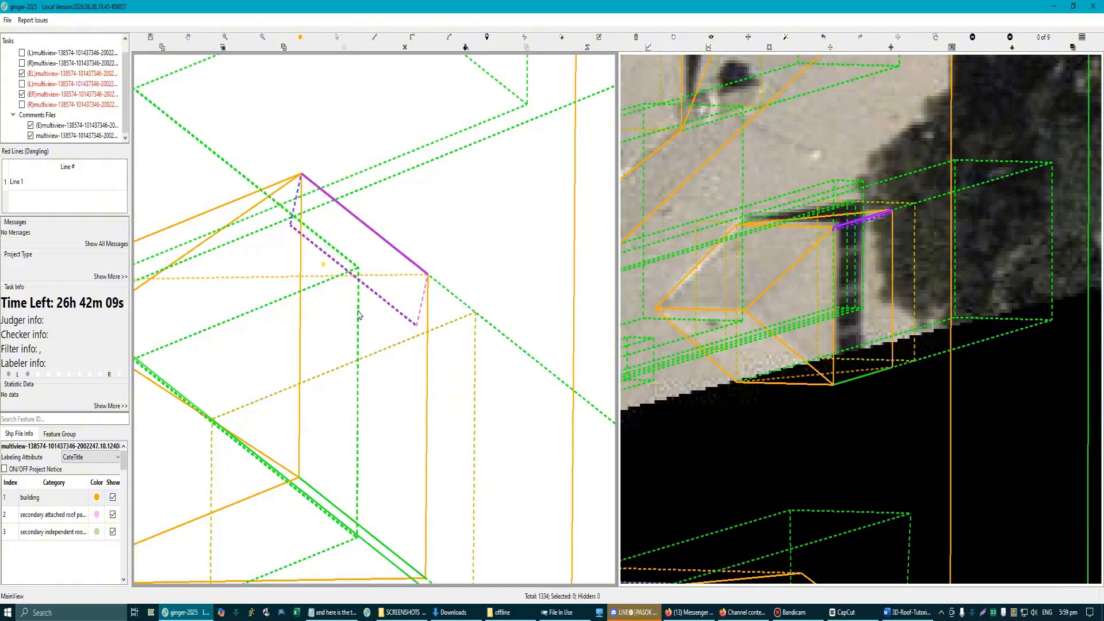
Step: Open the image grid for the whole selected building and turn on the report render in all aerial views
scroll(361, 312, "down", 5)
key("h")
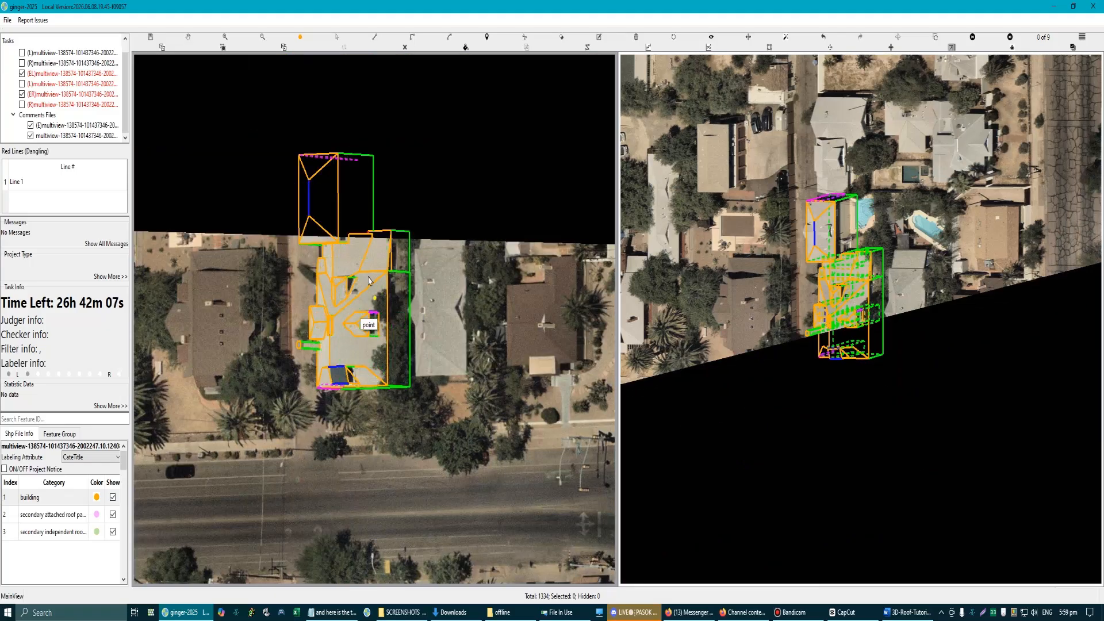
scroll(370, 275, "up", 1)
key("s")
left_click_drag(212, 76, 482, 520)
right_click(483, 522)
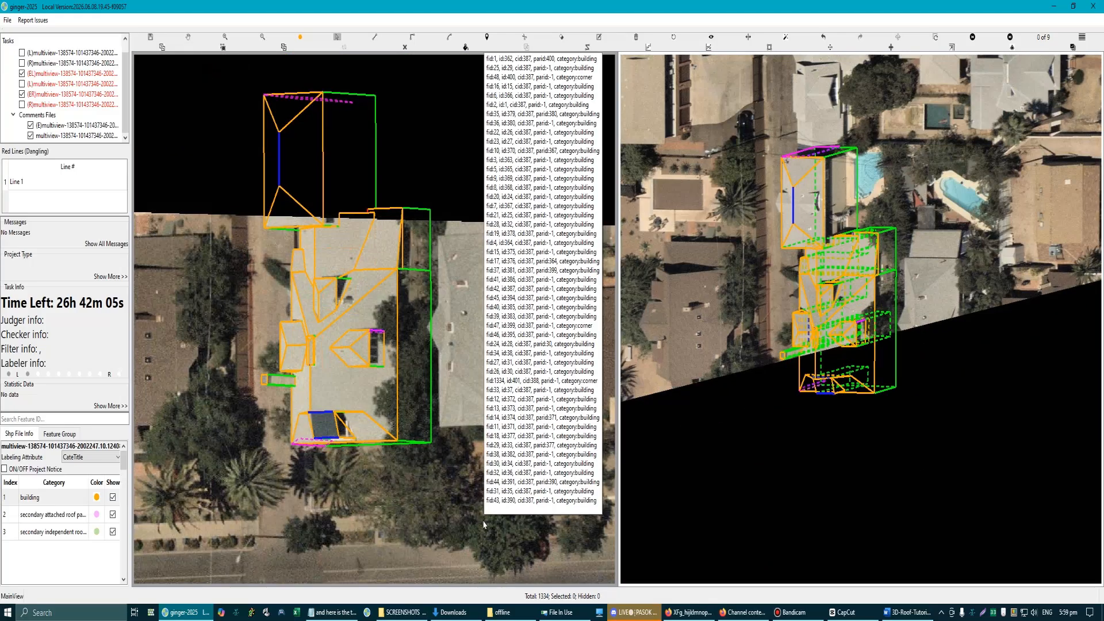
left_click(487, 517)
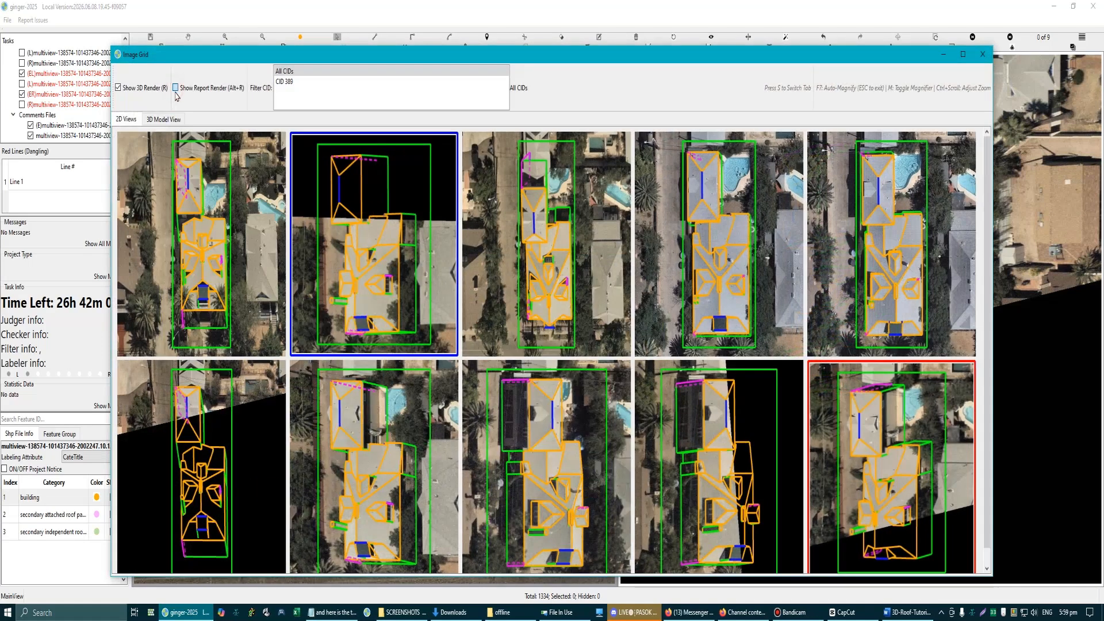
left_click(176, 91)
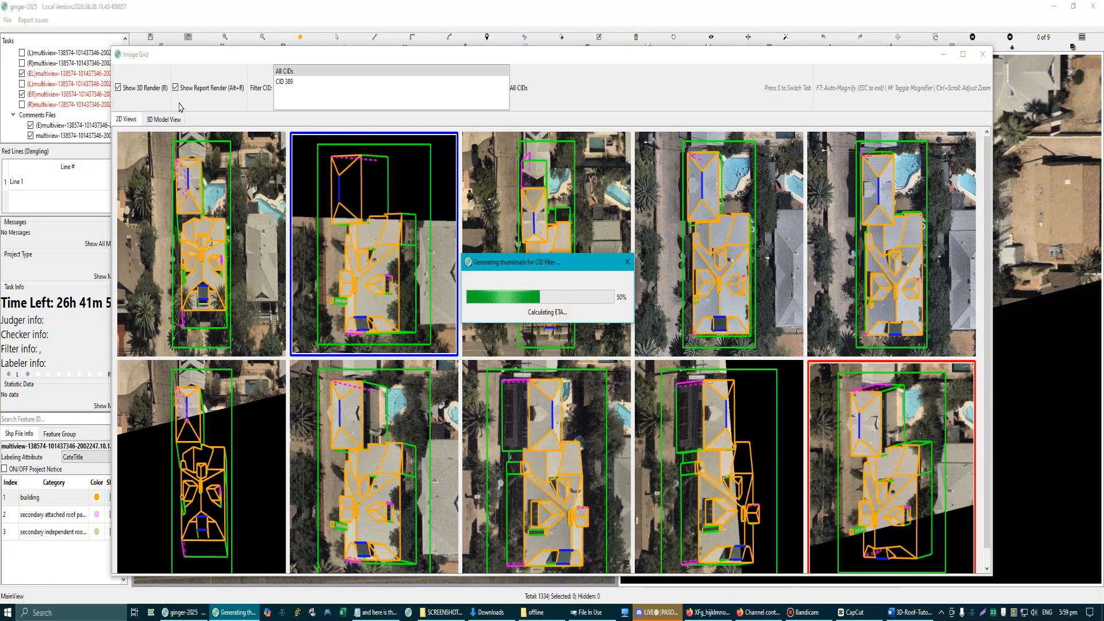
Step: Magnify the report render across the aerial views to check the dormer, and close the image grid
key("m")
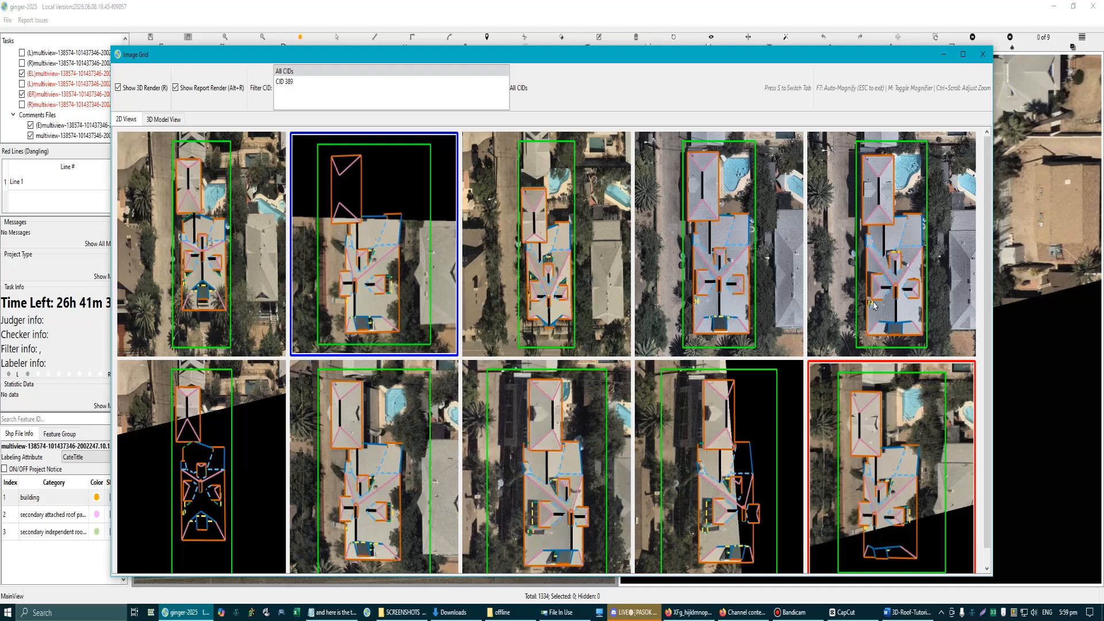
left_click(983, 54)
scroll(384, 339, "up", 5)
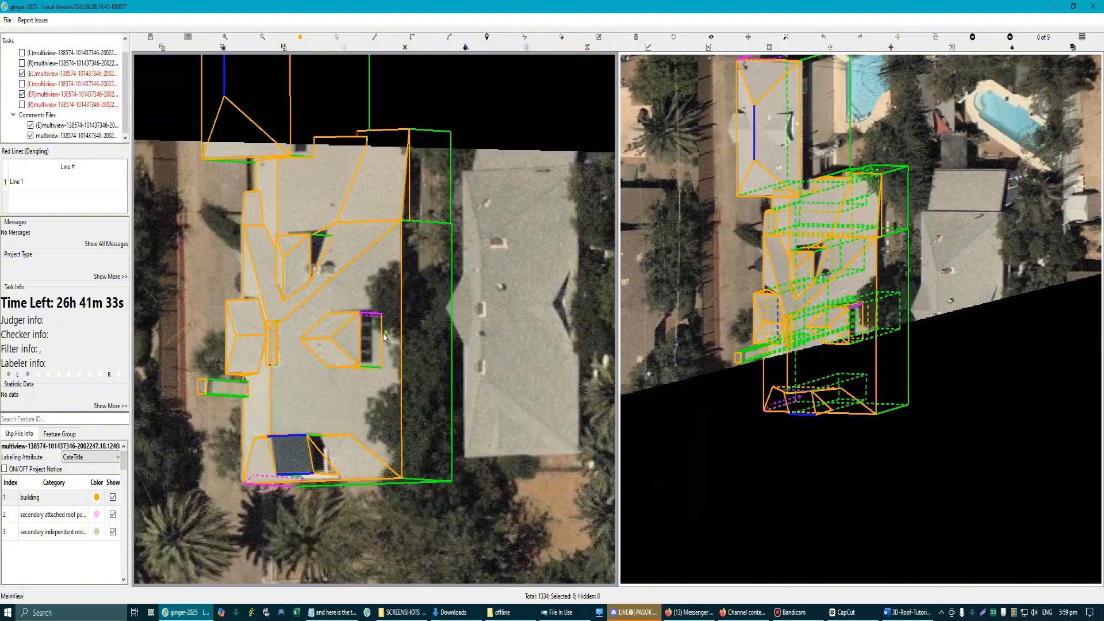
scroll(396, 354, "down", 3)
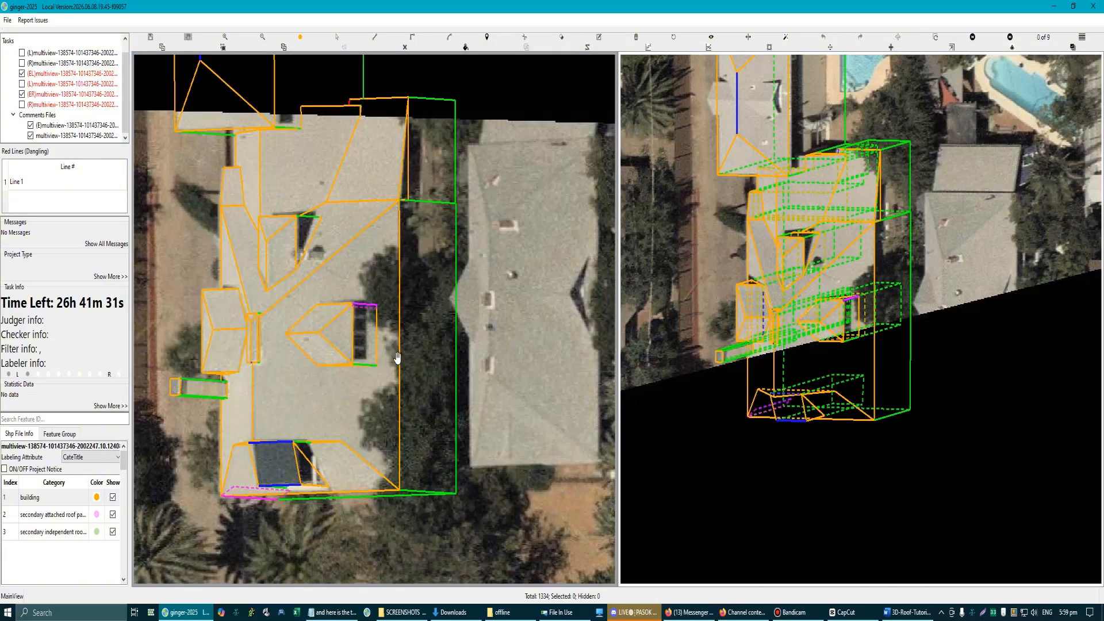
scroll(397, 357, "up", 2)
scroll(391, 345, "down", 3)
scroll(367, 303, "up", 6)
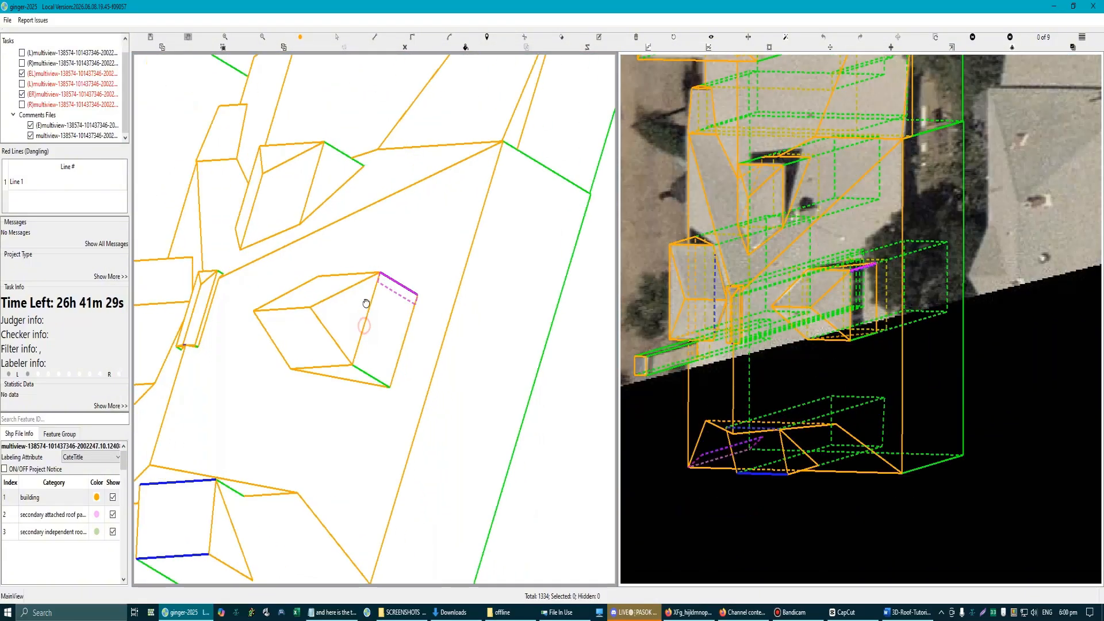
Step: Draw a surface over the dormer's window wall through its four corner points, starting at the street-side edge
mouse_move(366, 303)
left_mouse_down()
mouse_move(391, 276)
mouse_move(359, 288)
mouse_move(374, 292)
left_mouse_up()
scroll(403, 299, "up", 4)
key("l")
key("Escape")
left_click(360, 382)
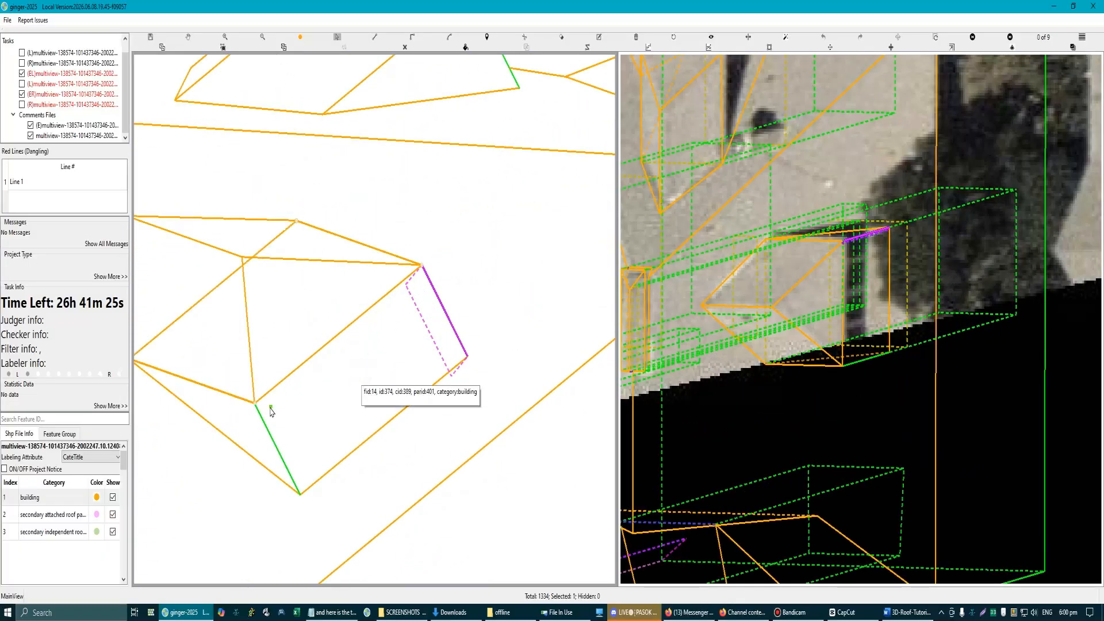
key("Delete")
key("l")
left_click(255, 403)
left_click(300, 495)
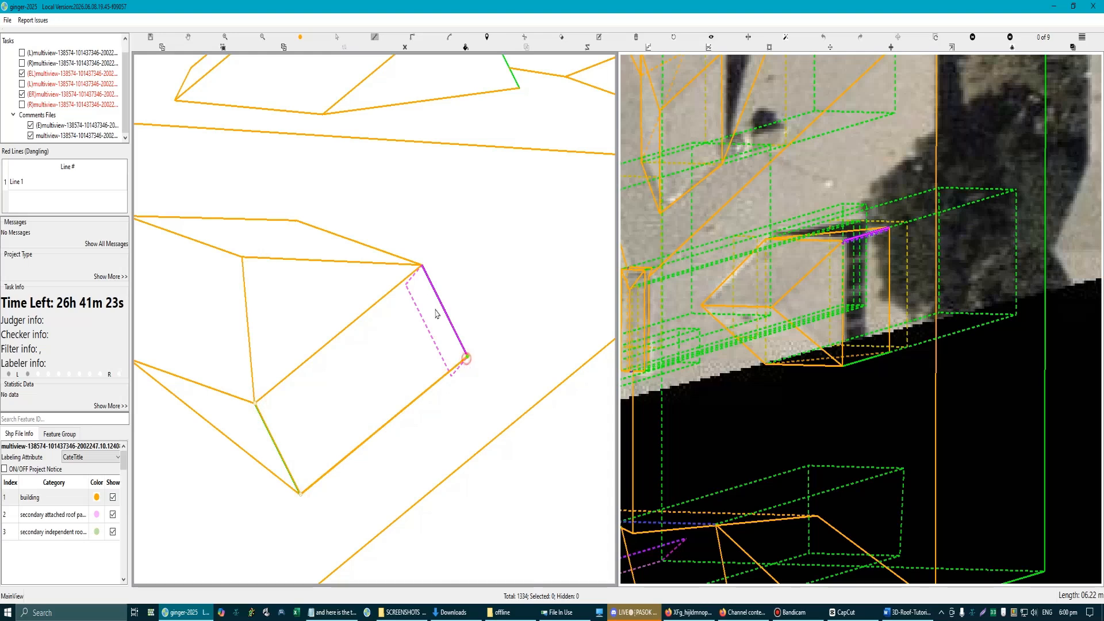
left_click(422, 265)
right_click(421, 336)
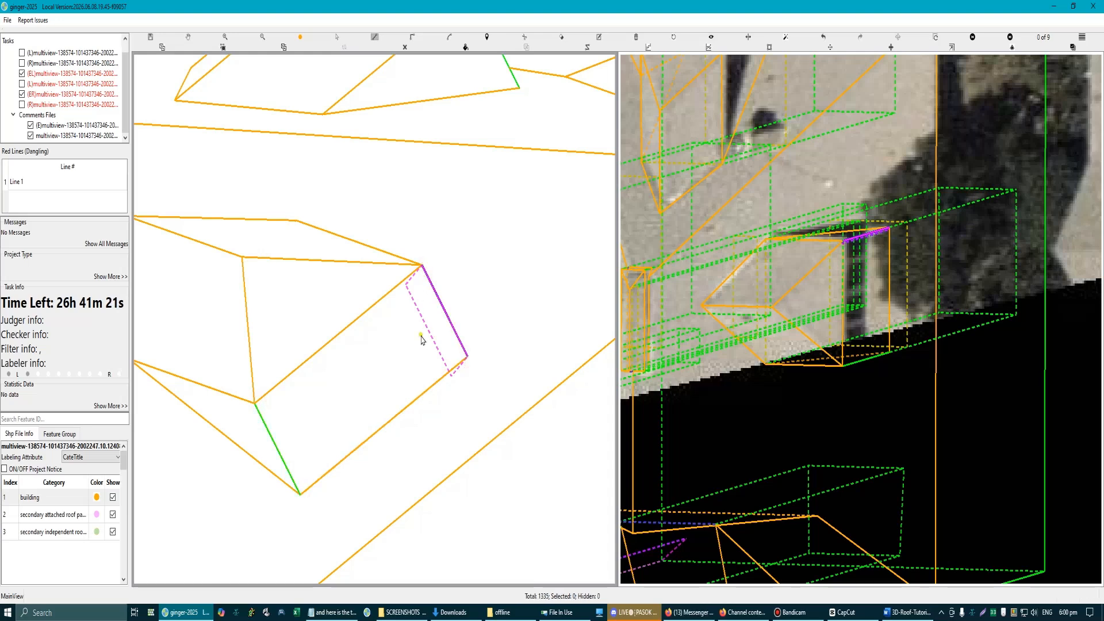
Step: Examine from several angles which surfaces cover the dormer's roof and window wall
left_click(354, 372)
scroll(357, 372, "down", 3)
left_click_drag(369, 375, 373, 399)
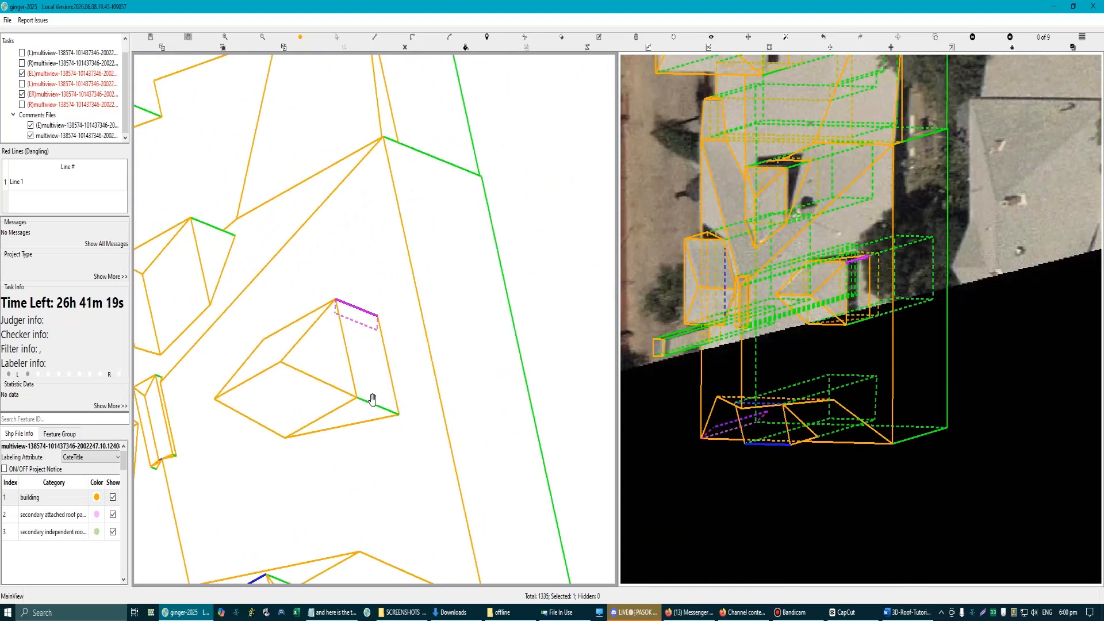
left_click_drag(358, 344, 299, 365)
scroll(322, 346, "up", 2)
left_click(366, 274)
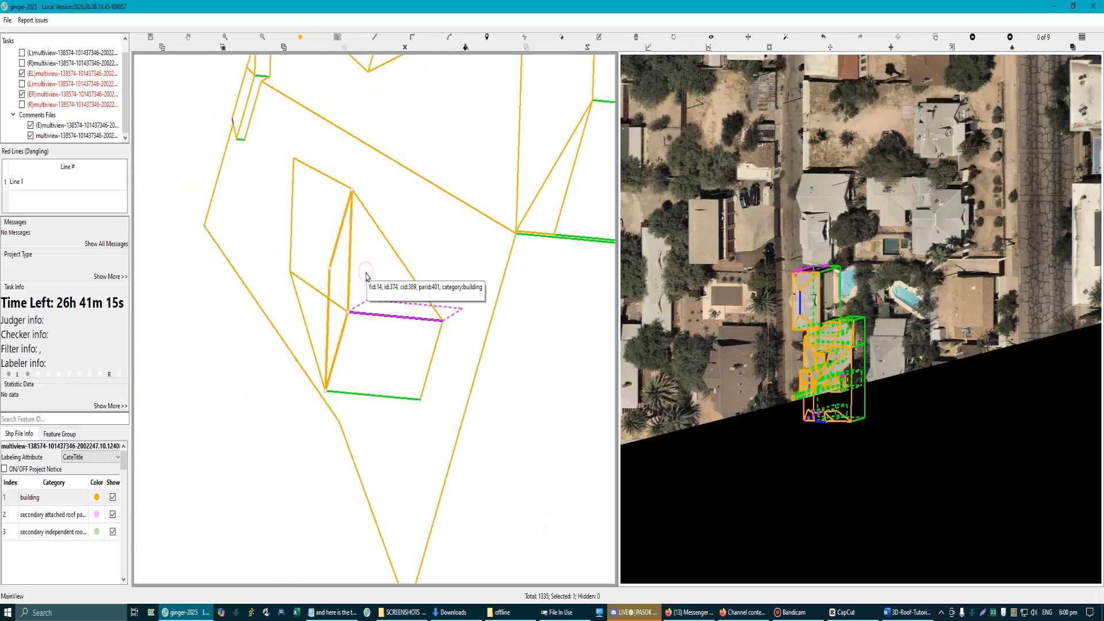
scroll(380, 299, "down", 3)
left_click_drag(377, 297, 373, 329)
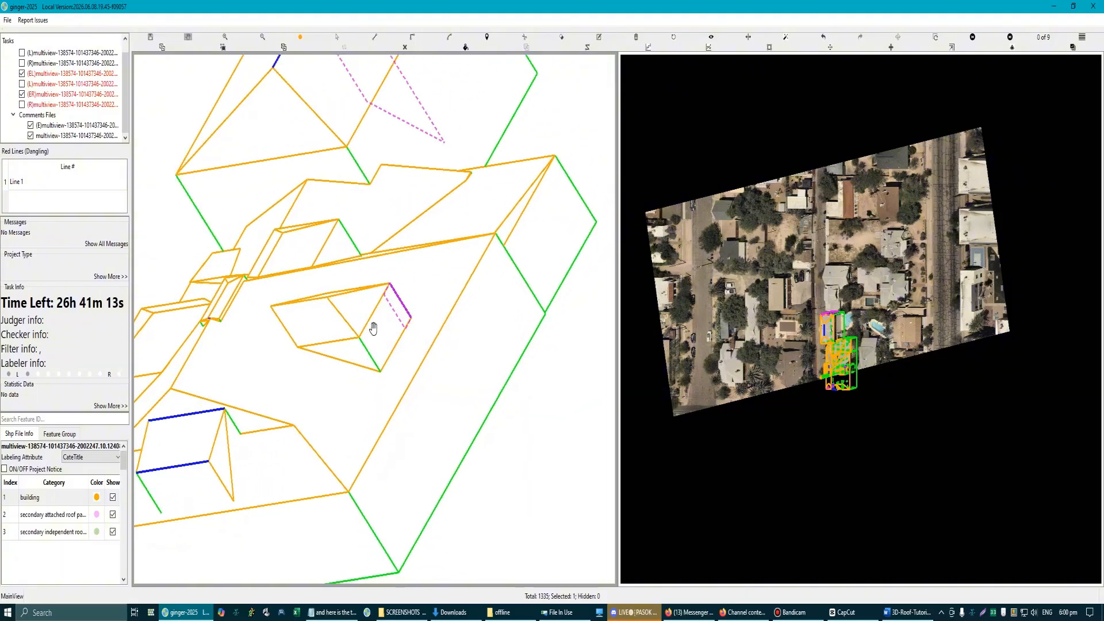
scroll(374, 328, "up", 2)
scroll(403, 328, "up", 2)
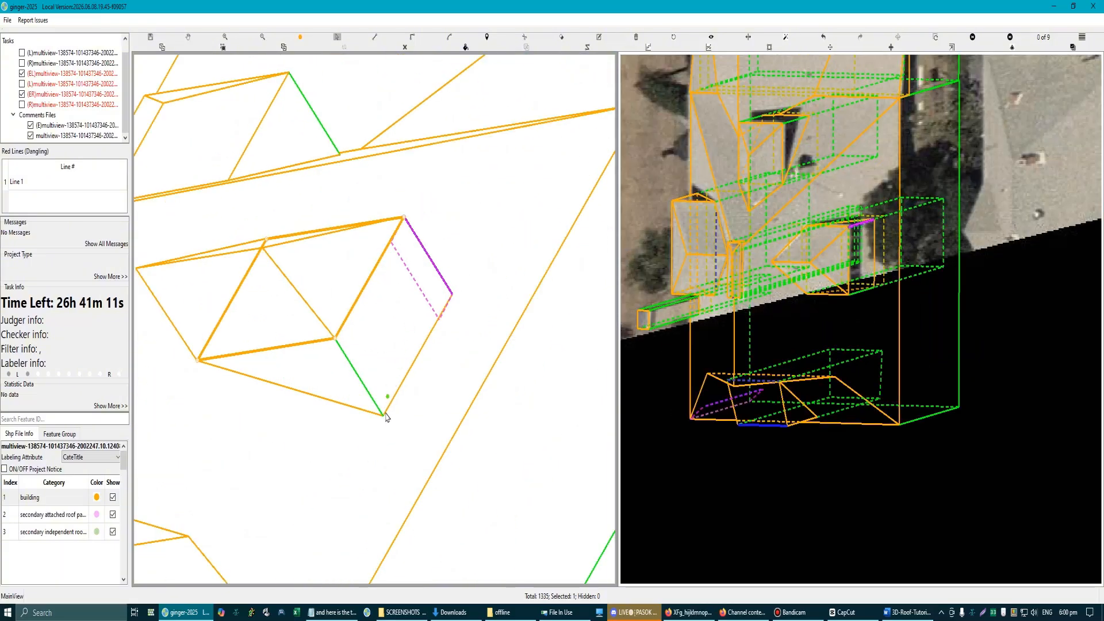
Step: Draw another four-corner surface over the dormer's window wall, from the outer street-side corner around to the outer far-side corner
key("l")
left_click(383, 415)
left_click(336, 338)
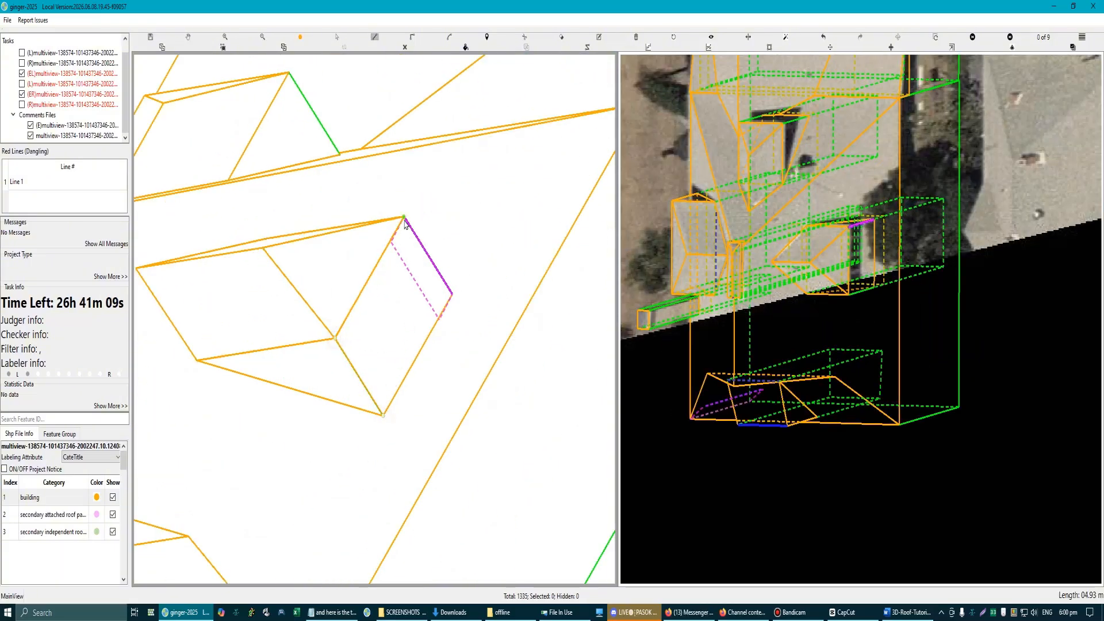
left_click(404, 217)
double_click(454, 295)
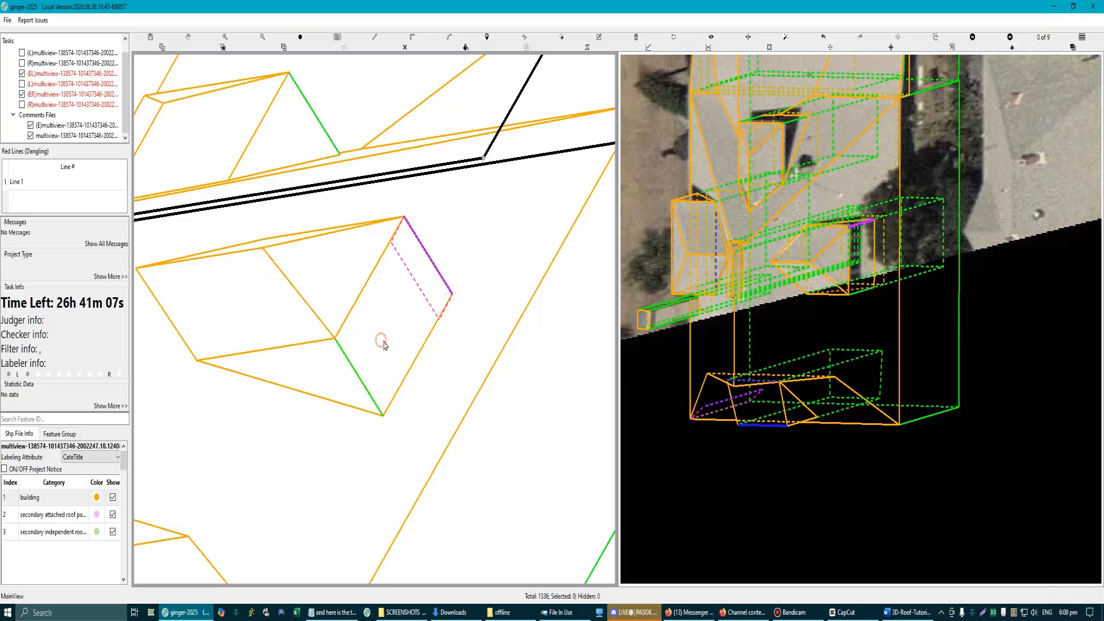
scroll(411, 380, "down", 2)
key("Escape")
scroll(411, 298, "up", 2)
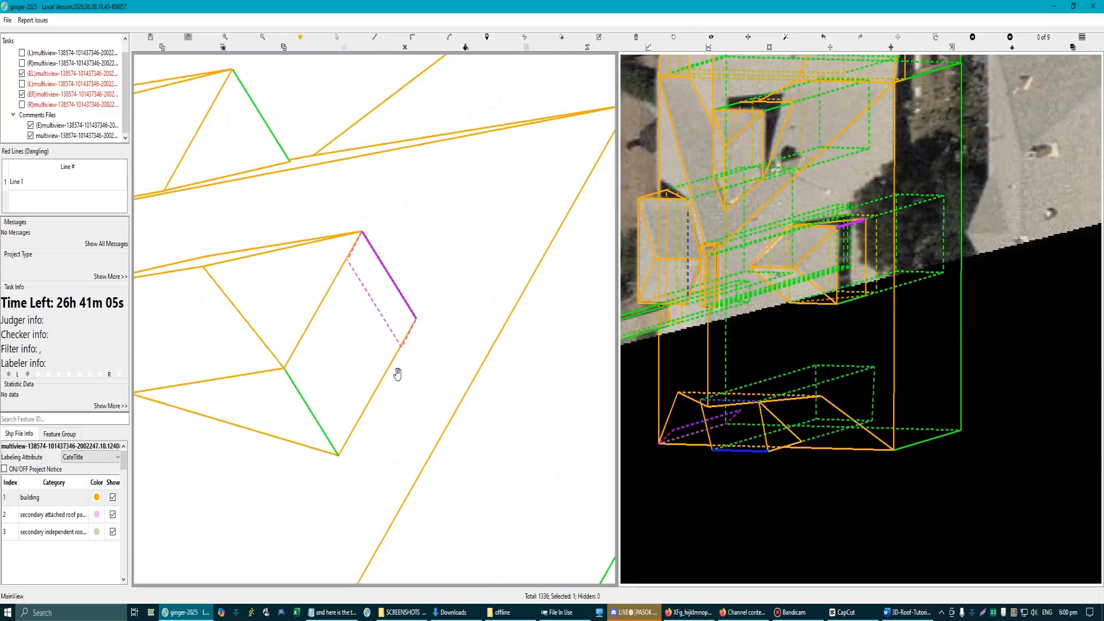
scroll(399, 367, "up", 2)
scroll(382, 327, "down", 2)
scroll(361, 325, "down", 5)
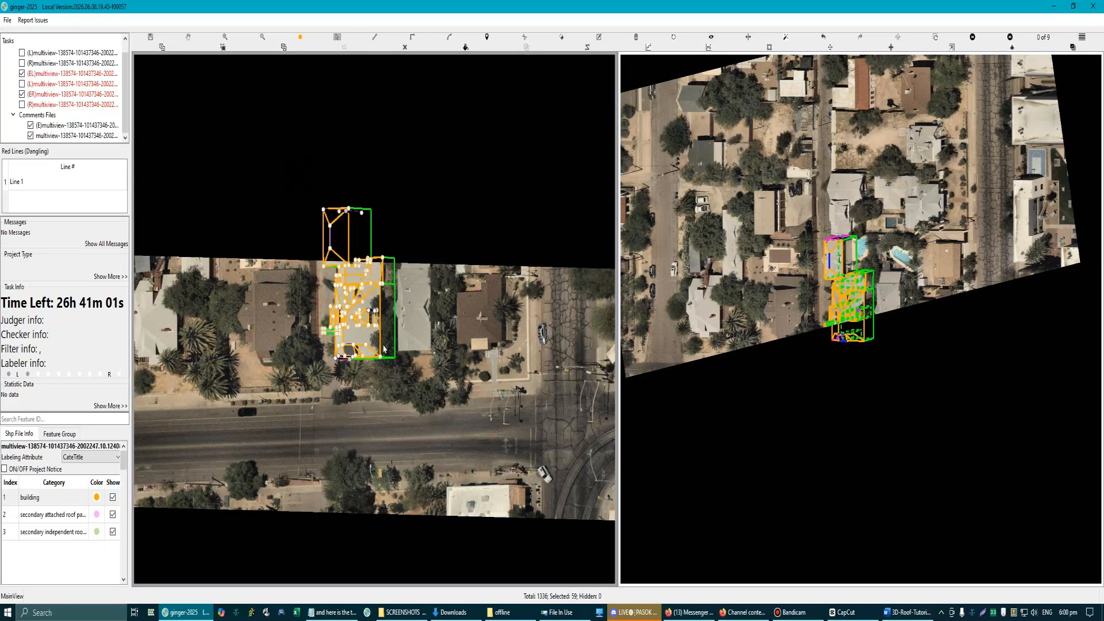
scroll(357, 252, "up", 5)
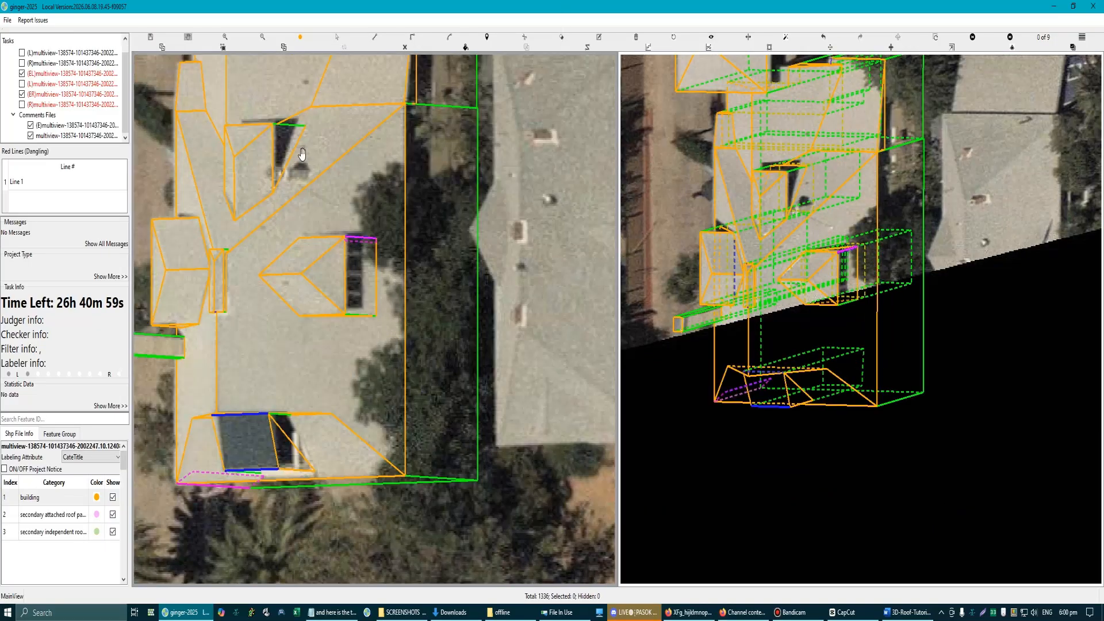
Step: Try to show the report render in the image grid for the whole building, and close the grid
key("g")
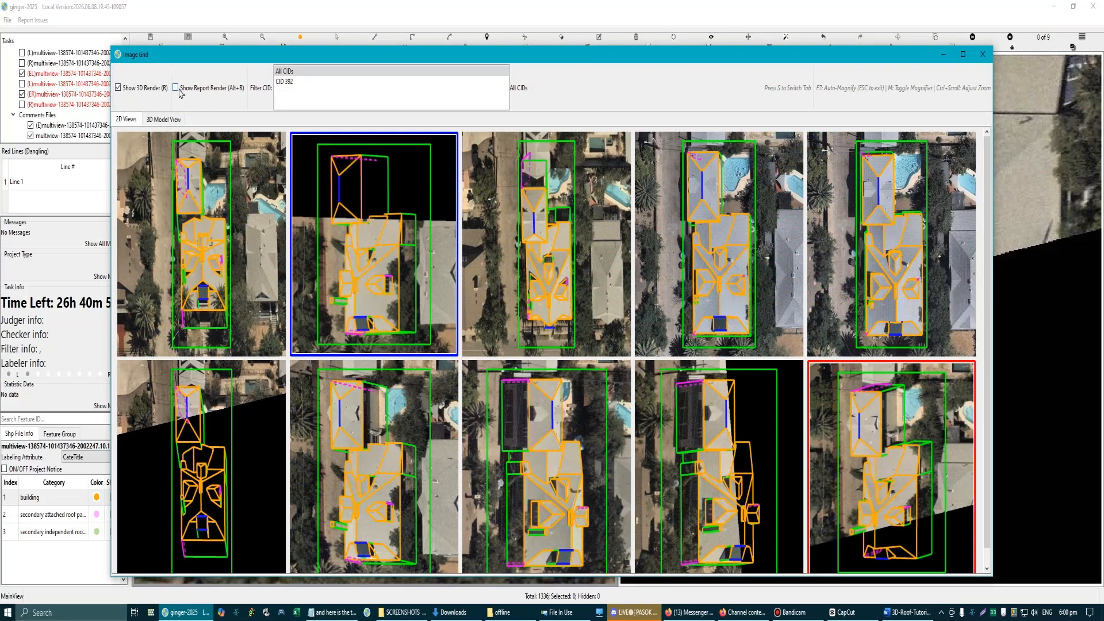
left_click(176, 88)
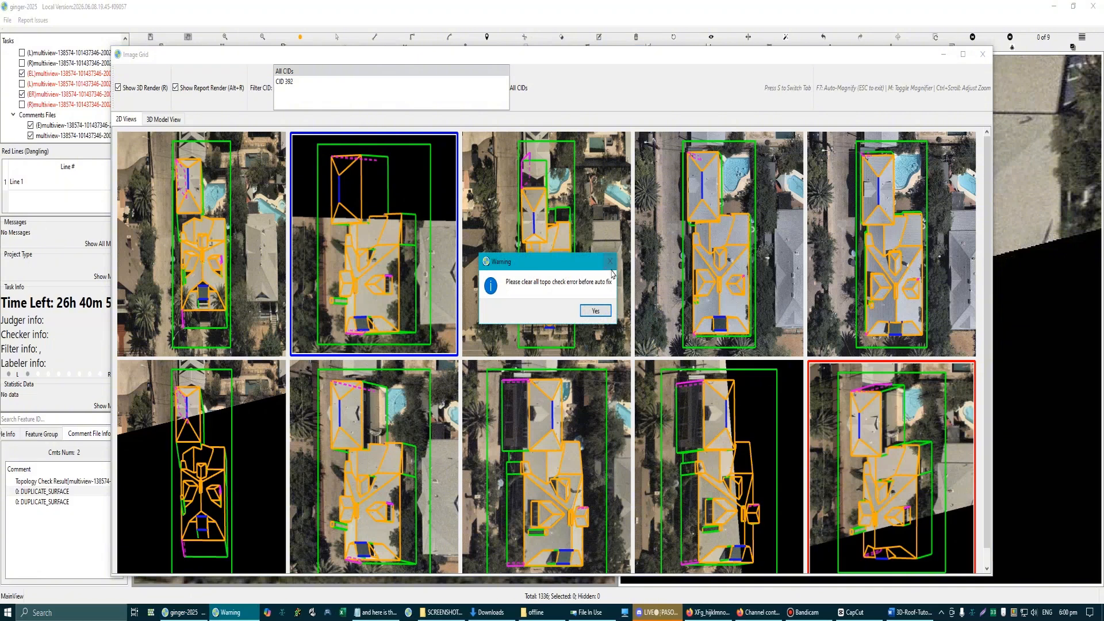
left_click(595, 310)
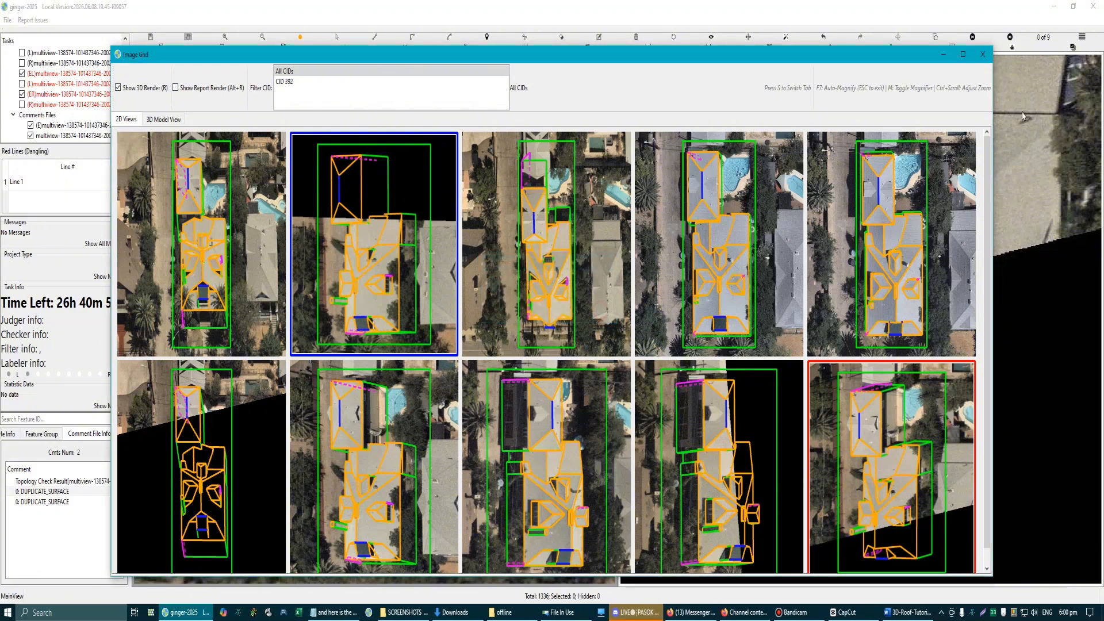
left_click(983, 54)
Step: Go to the first DUPLICATE_SURFACE error and examine the surfaces at the dormer's window wall
scroll(291, 288, "up", 2)
scroll(298, 308, "down", 4)
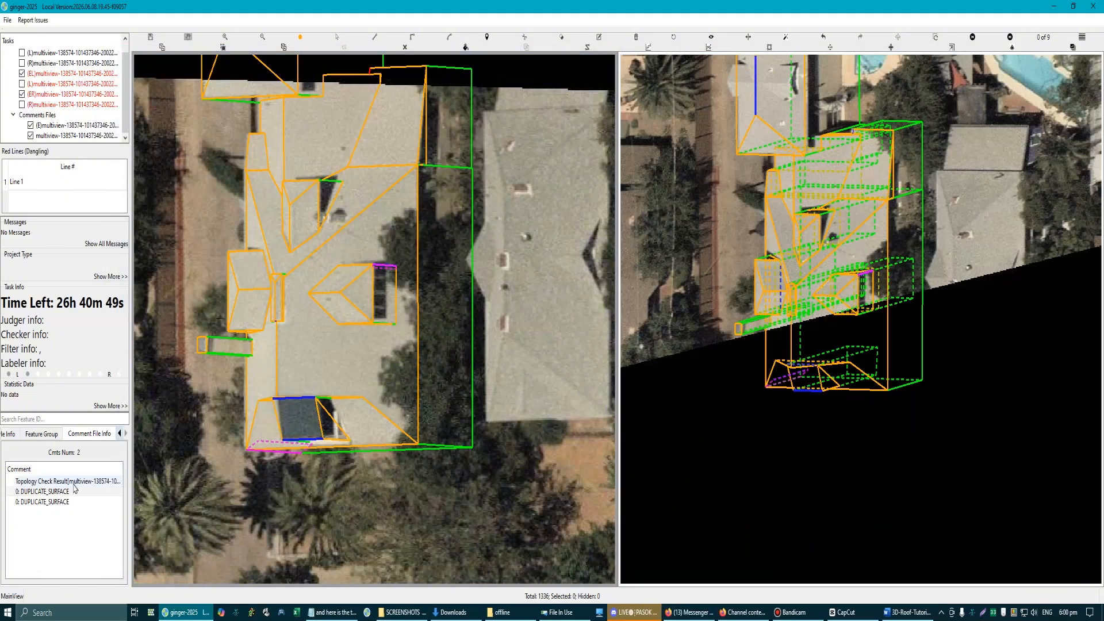
left_click(55, 492)
scroll(323, 355, "down", 3)
scroll(322, 355, "up", 5)
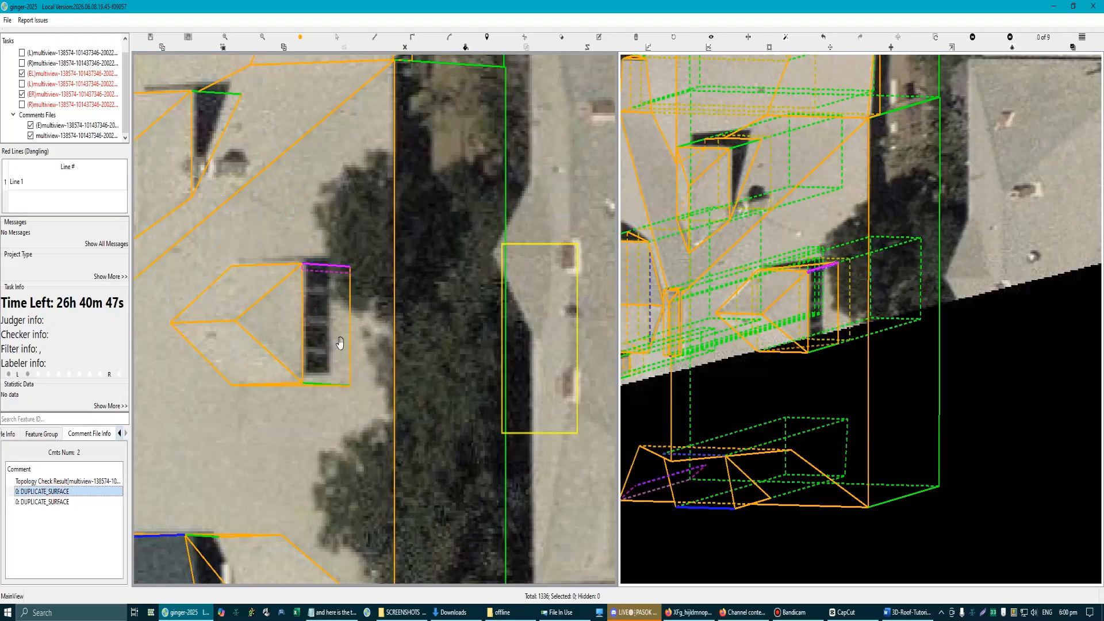
left_click(329, 328)
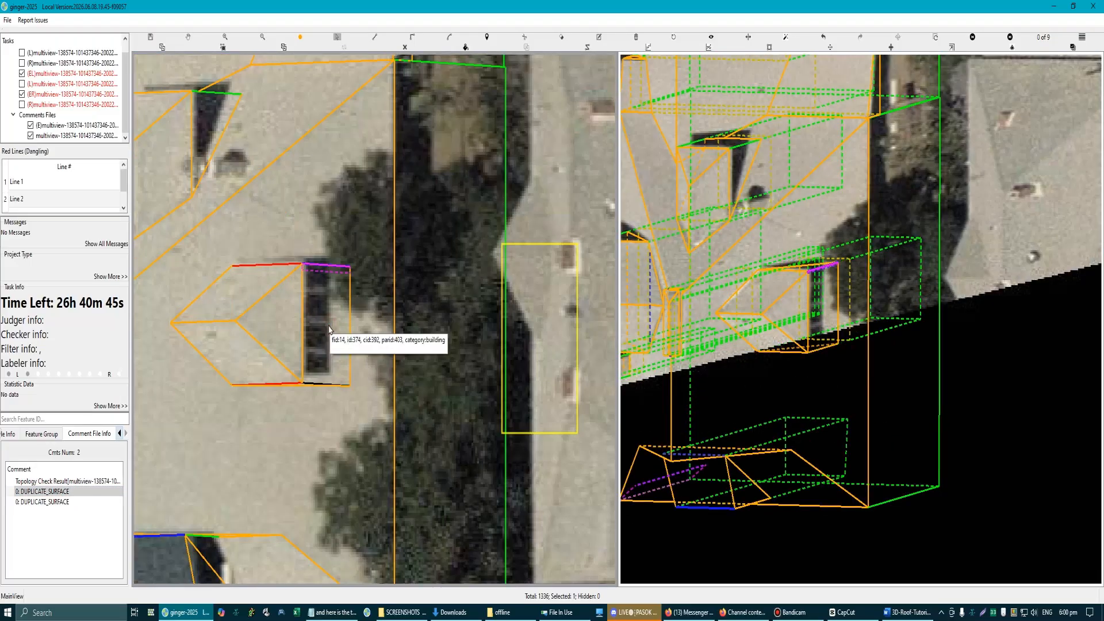
scroll(330, 368, "up", 3)
scroll(330, 369, "down", 2)
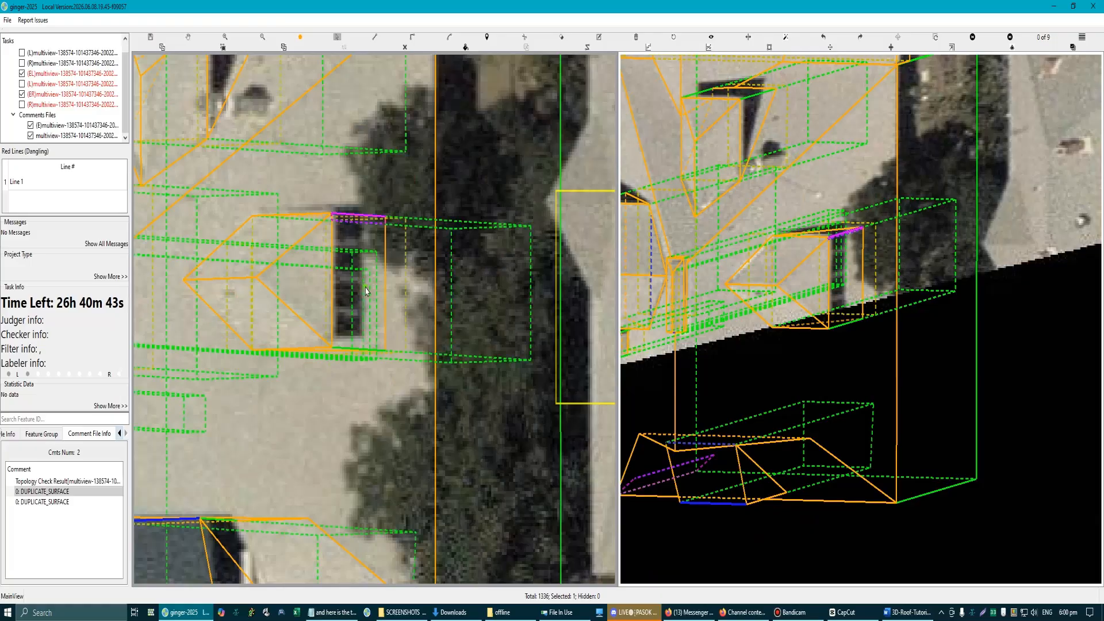
scroll(401, 284, "up", 2)
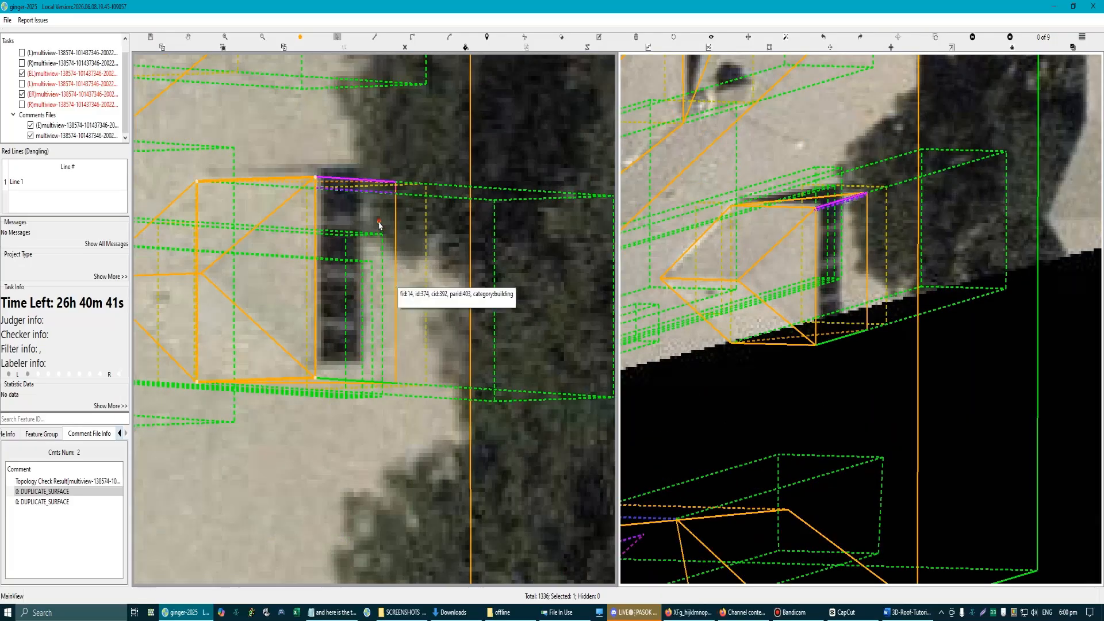
Step: Hide the dormer's triangular roof face beside the window wall and delete the rectangular surface beneath it
left_click(51, 492)
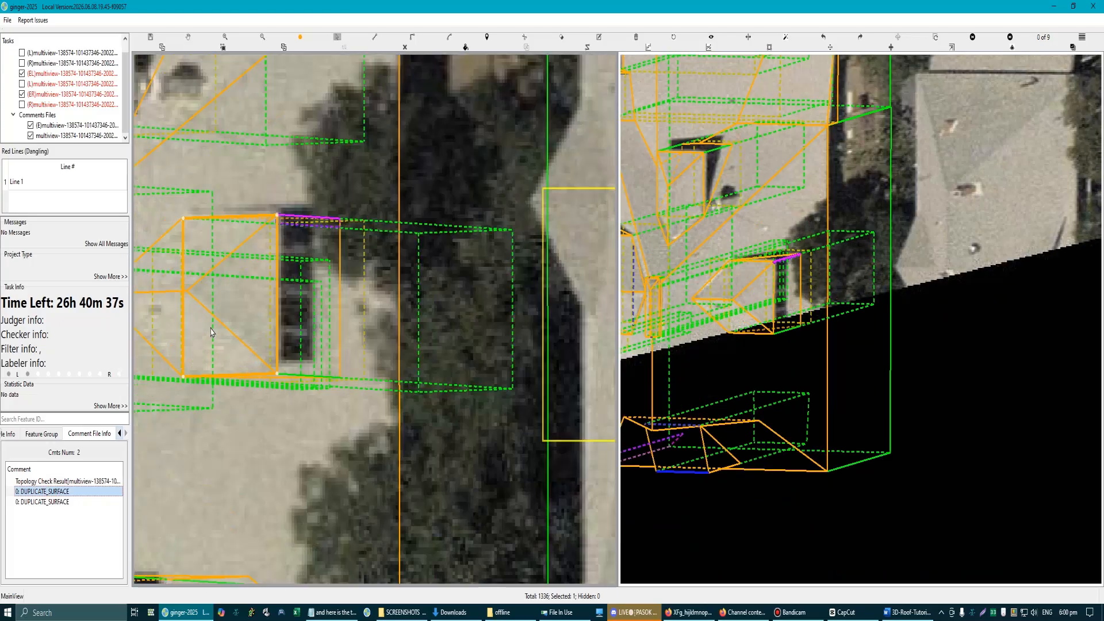
scroll(207, 329, "up", 3)
left_click(265, 369)
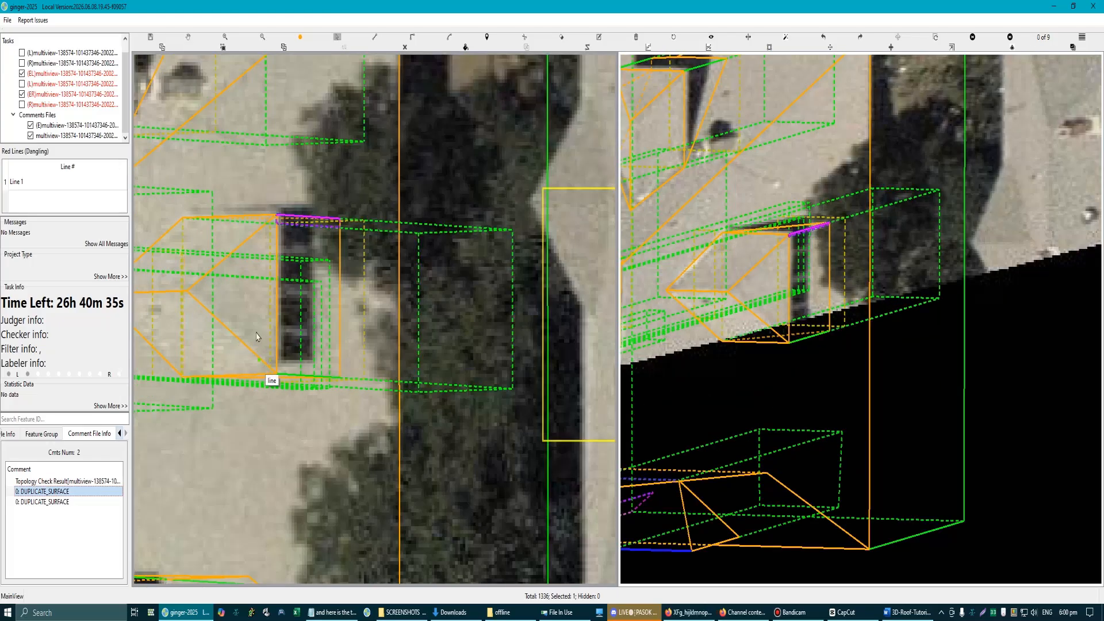
left_click_drag(250, 312, 248, 309)
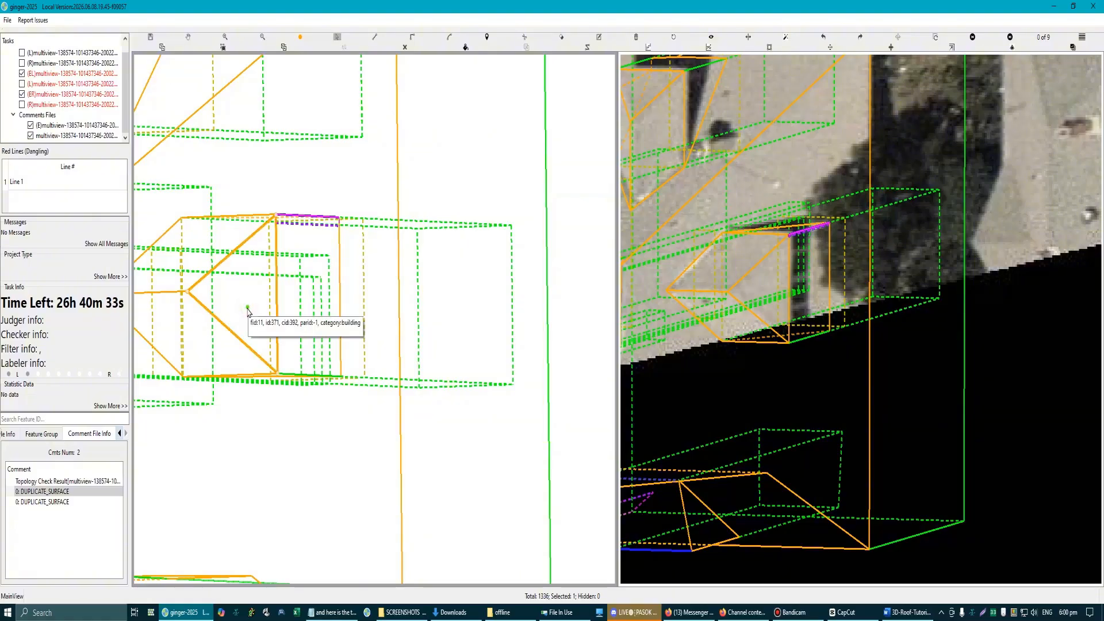
left_click(250, 301)
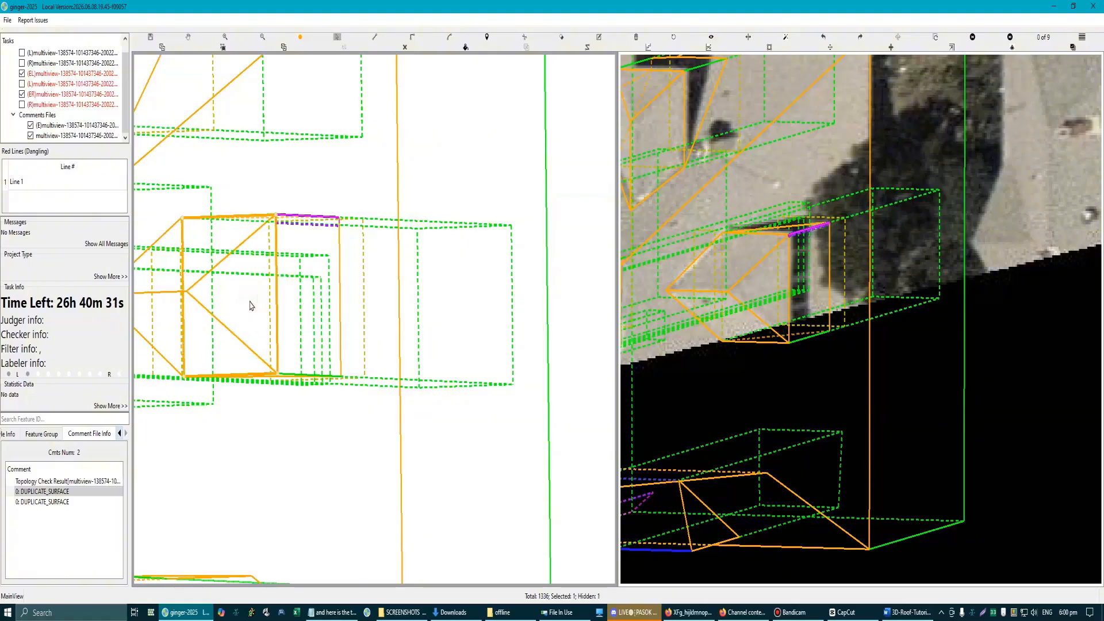
left_click(250, 304)
Step: Delete the duplicate surfaces covering the dormer's window wall
left_click(279, 326)
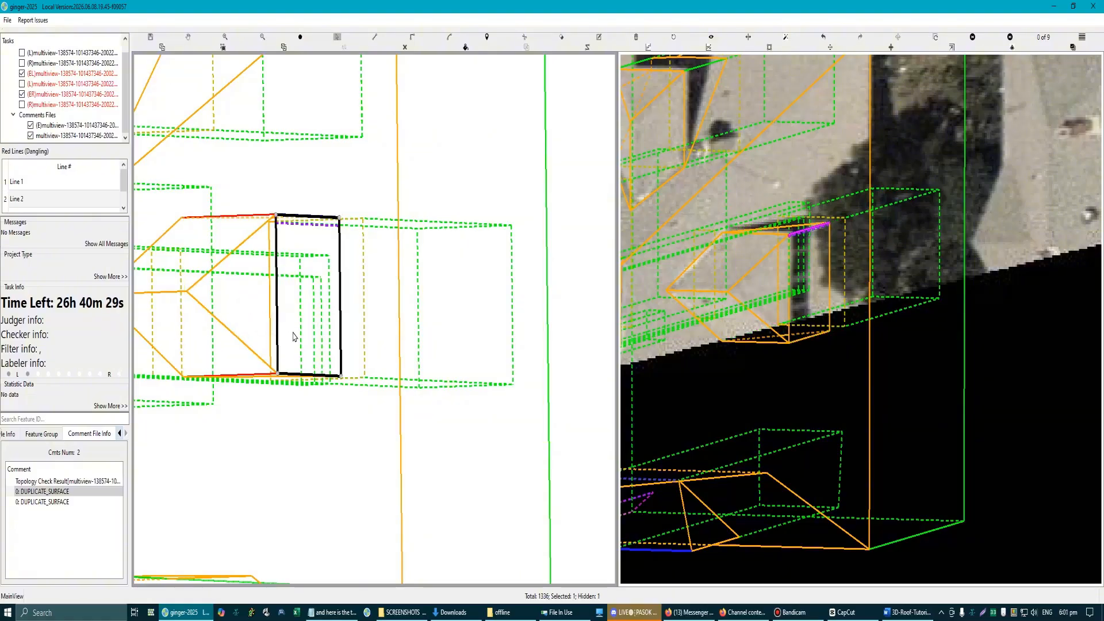
left_click(292, 335)
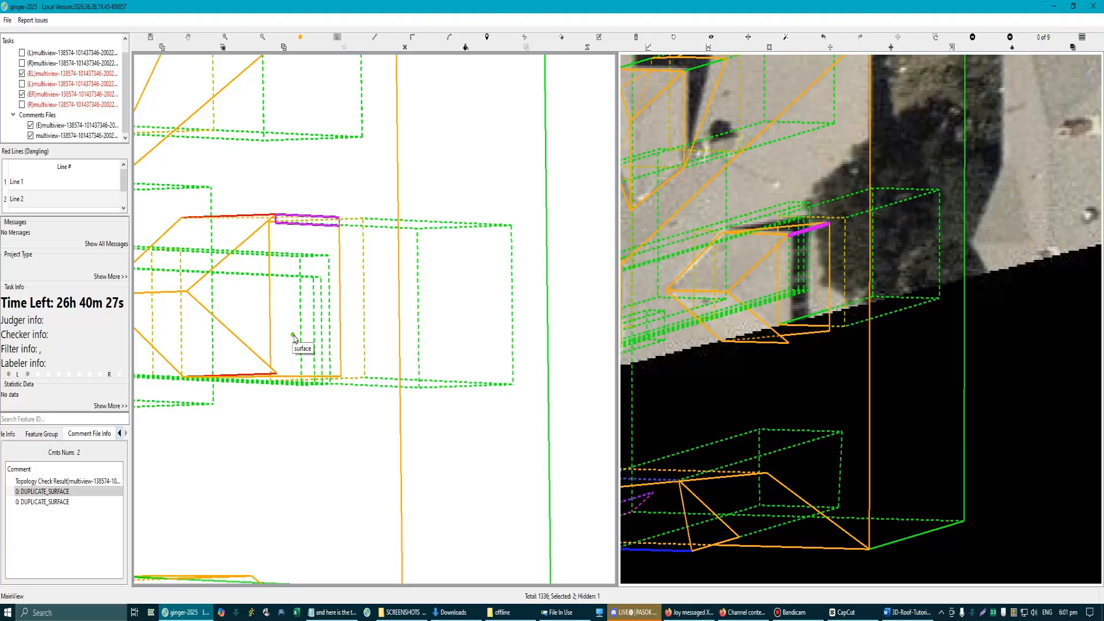
key("space")
left_click_drag(288, 296, 294, 256)
scroll(294, 259, "down", 5)
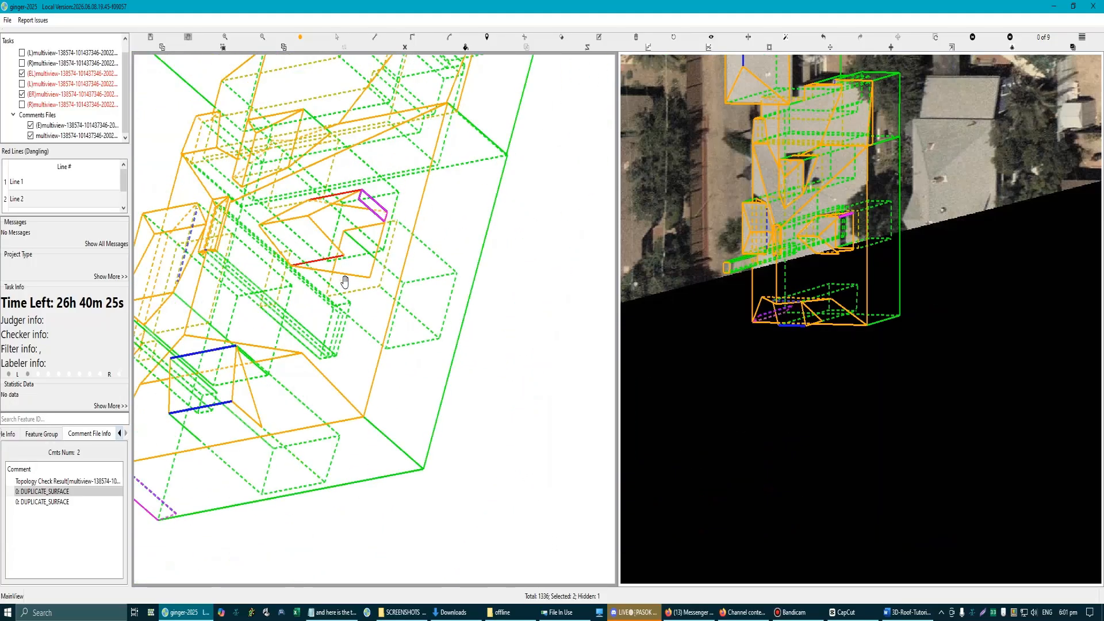
key("Escape")
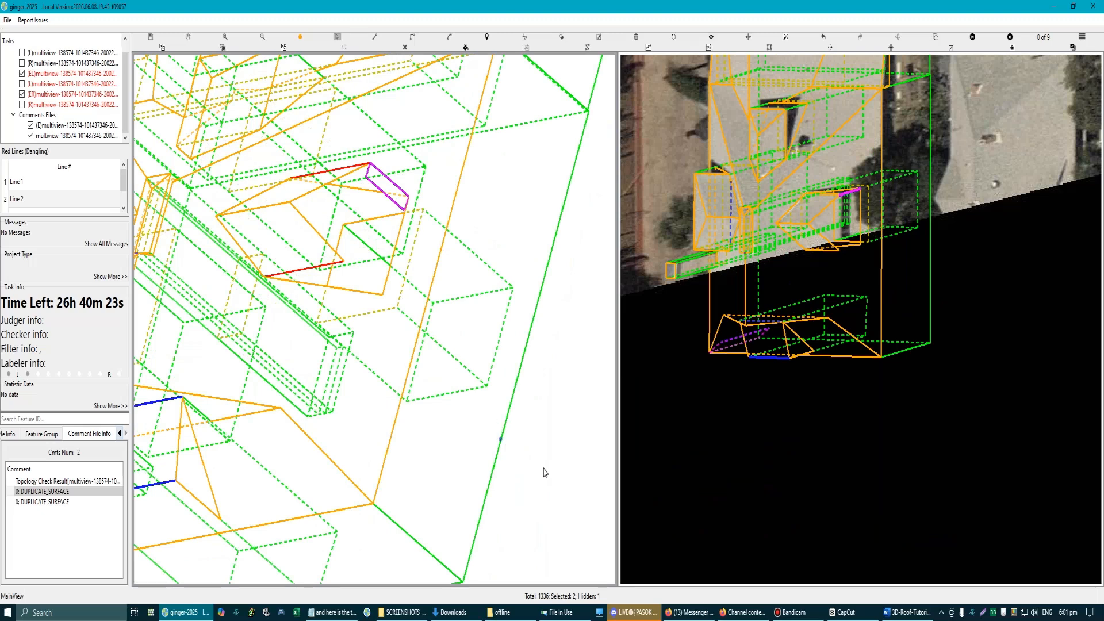
Step: Unhide the dormer's triangular roof face and draw a triangular surface on the dormer's street-side wall
key("h")
scroll(342, 286, "up", 2)
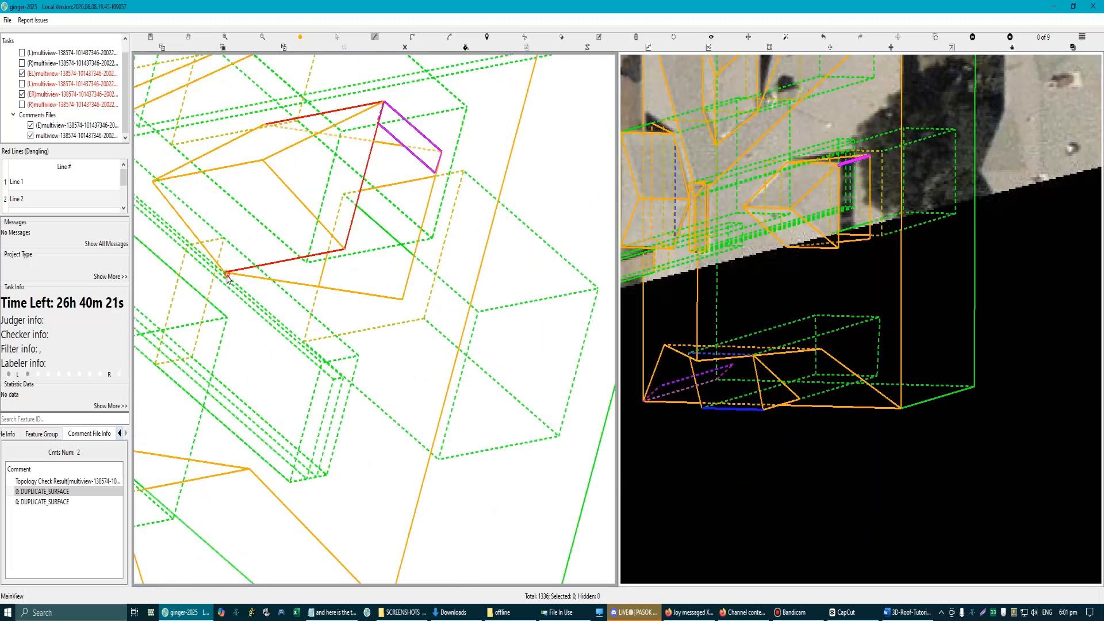
left_click(345, 249)
left_click(402, 299)
key("Escape")
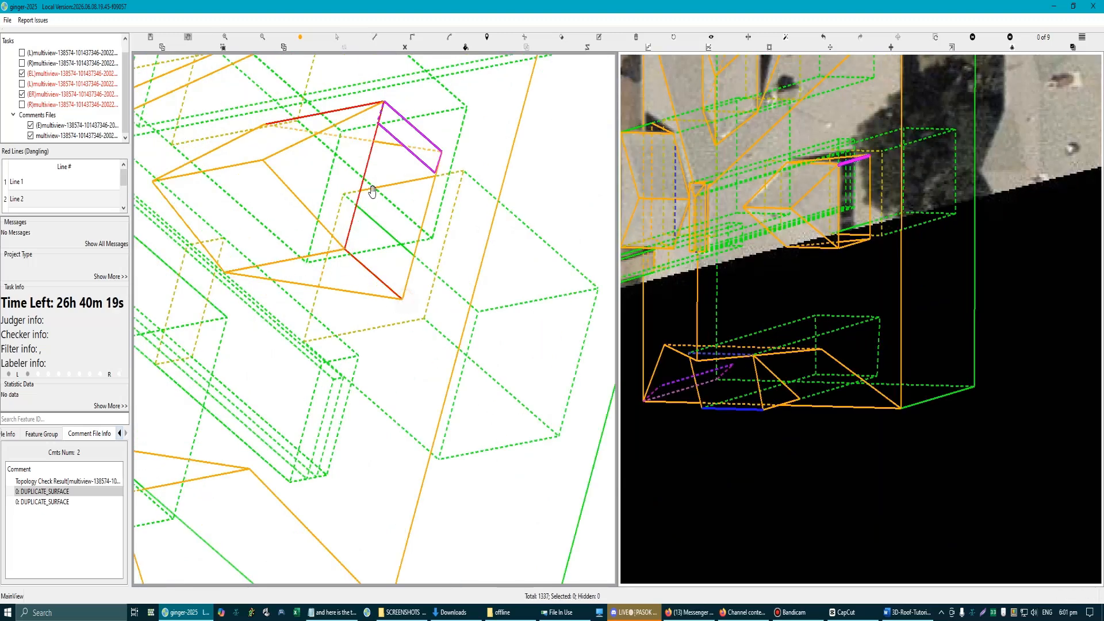
Step: Draw a four-sided surface on the dormer's window wall, through its two upper and two lower corners
left_click_drag(372, 191, 346, 255)
key("Escape")
left_click(356, 166)
left_click(318, 313)
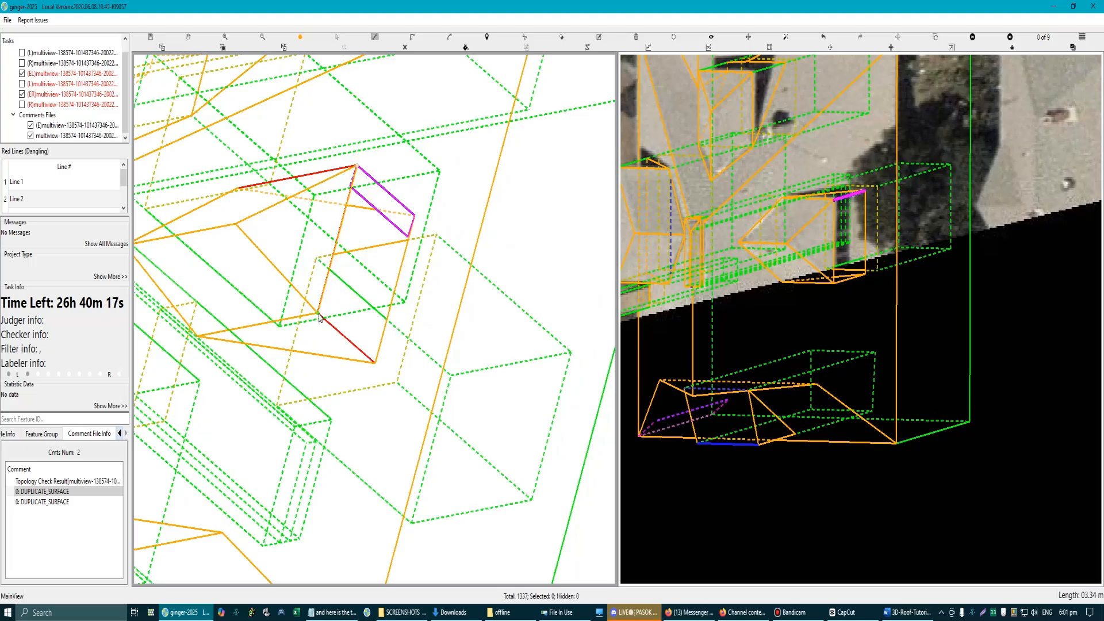
left_click(374, 367)
left_click(414, 216)
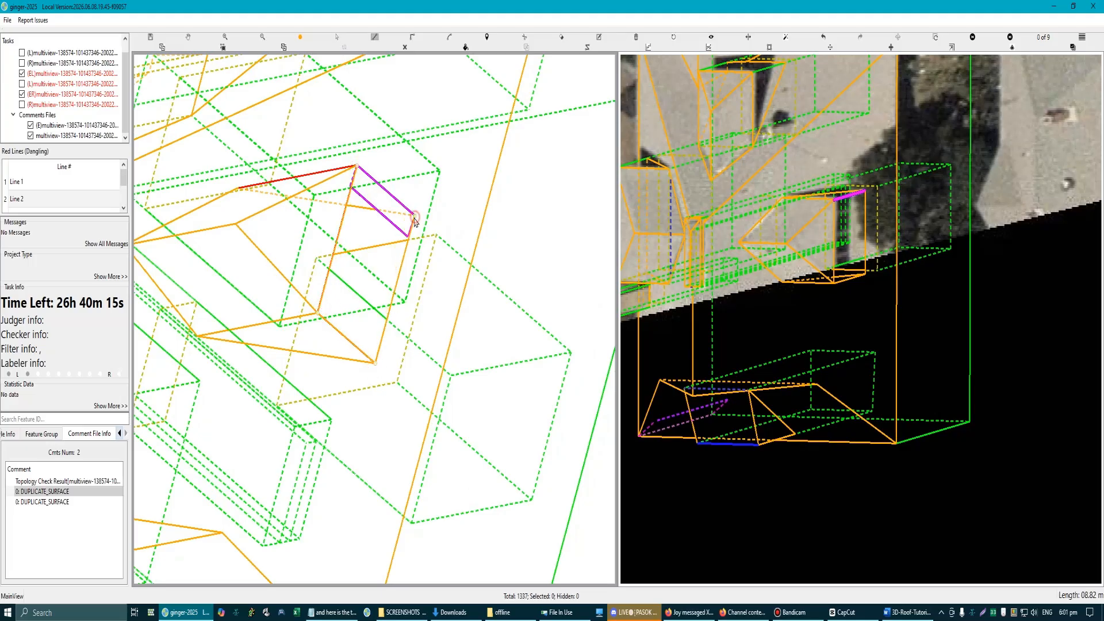
key("Escape")
Step: Draw a triangular surface on the dormer's side wall opposite the street side
left_click_drag(369, 197, 382, 254)
key("Escape")
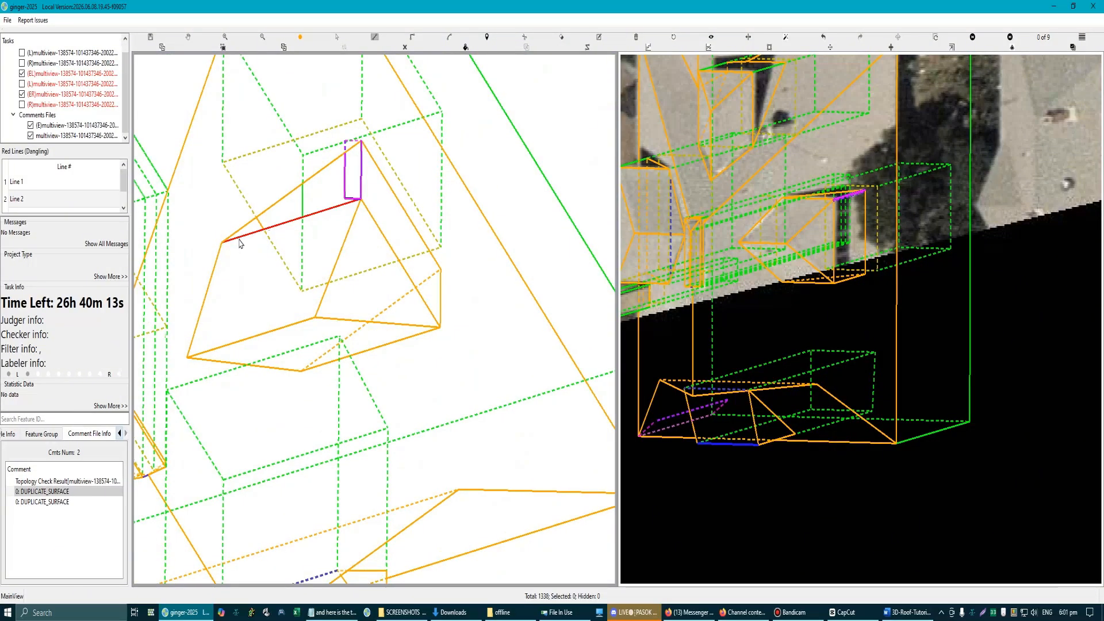
left_click(222, 245)
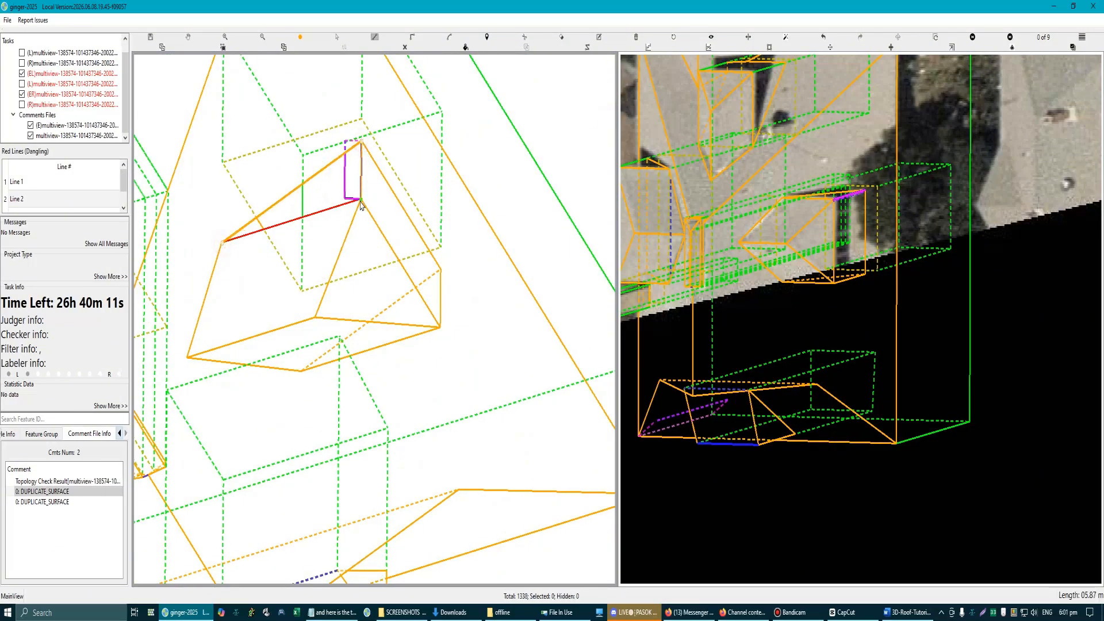
key("Escape")
key("Escape")
Step: Hide the dormer's window wall surface and the triangular roof face above it
scroll(425, 316, "down", 3)
left_click_drag(377, 288, 324, 213)
scroll(324, 213, "down", 3)
scroll(365, 287, "up", 6)
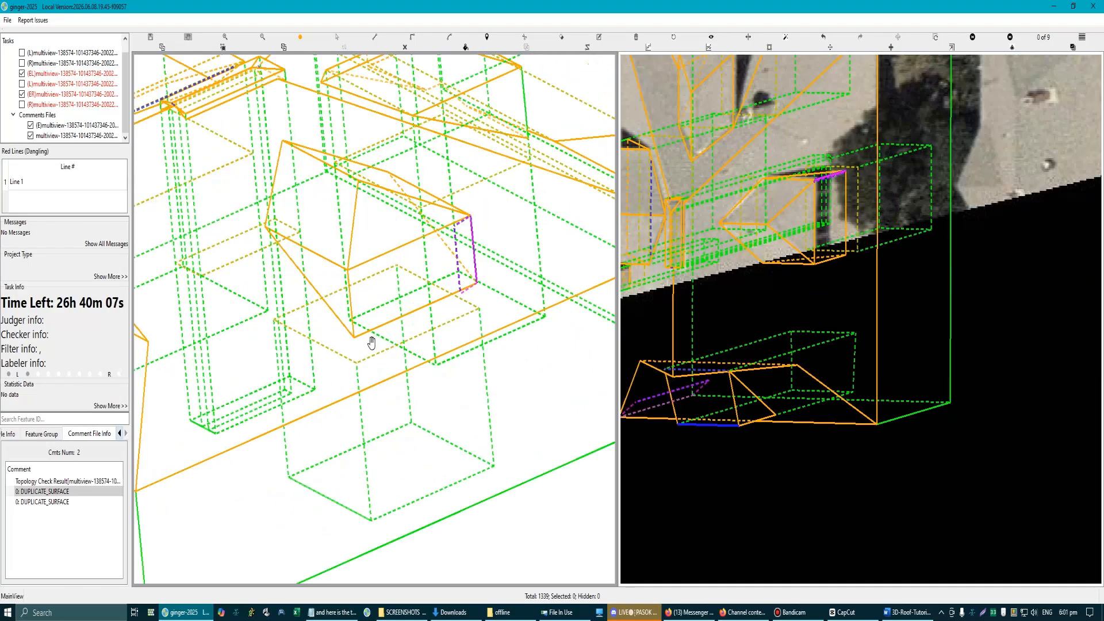
left_click(370, 243)
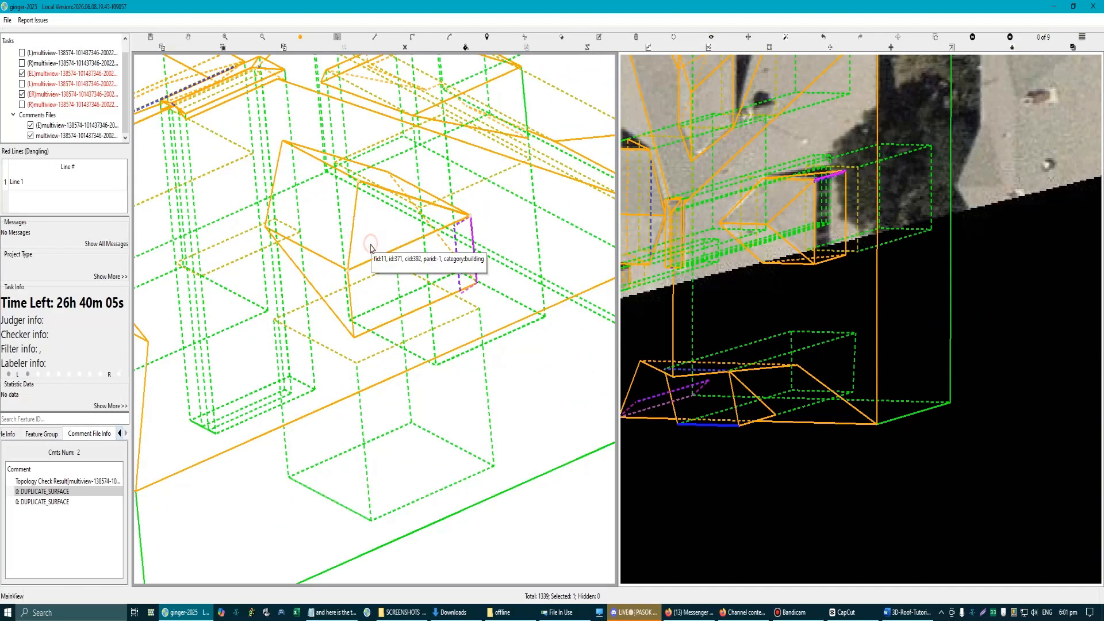
left_click(375, 298)
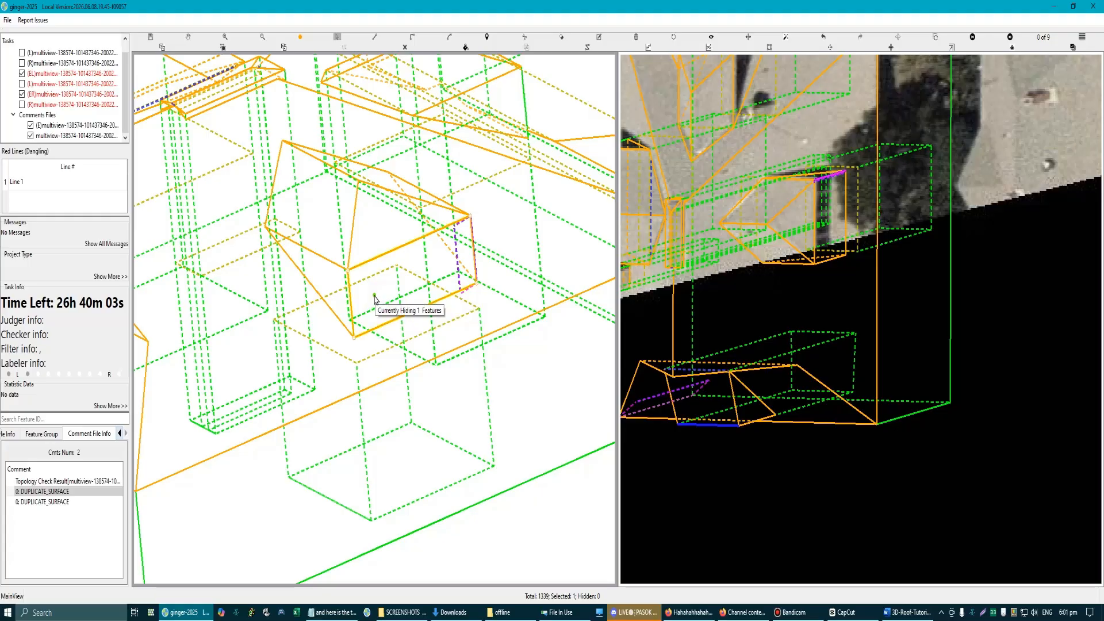
scroll(374, 239, "up", 2)
left_click(369, 215)
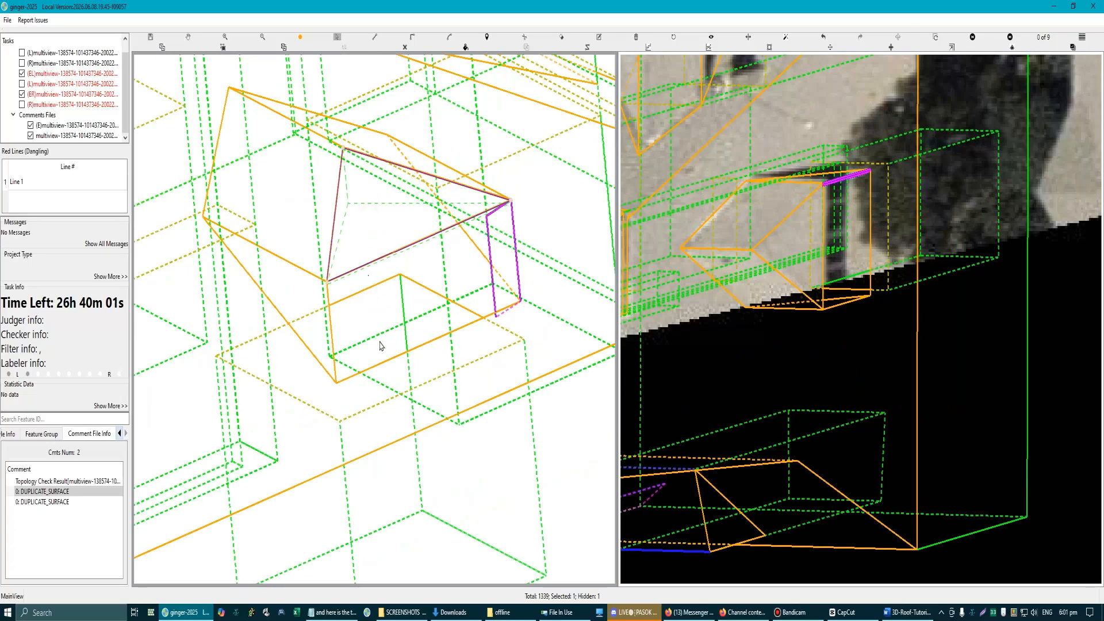
right_click(452, 419)
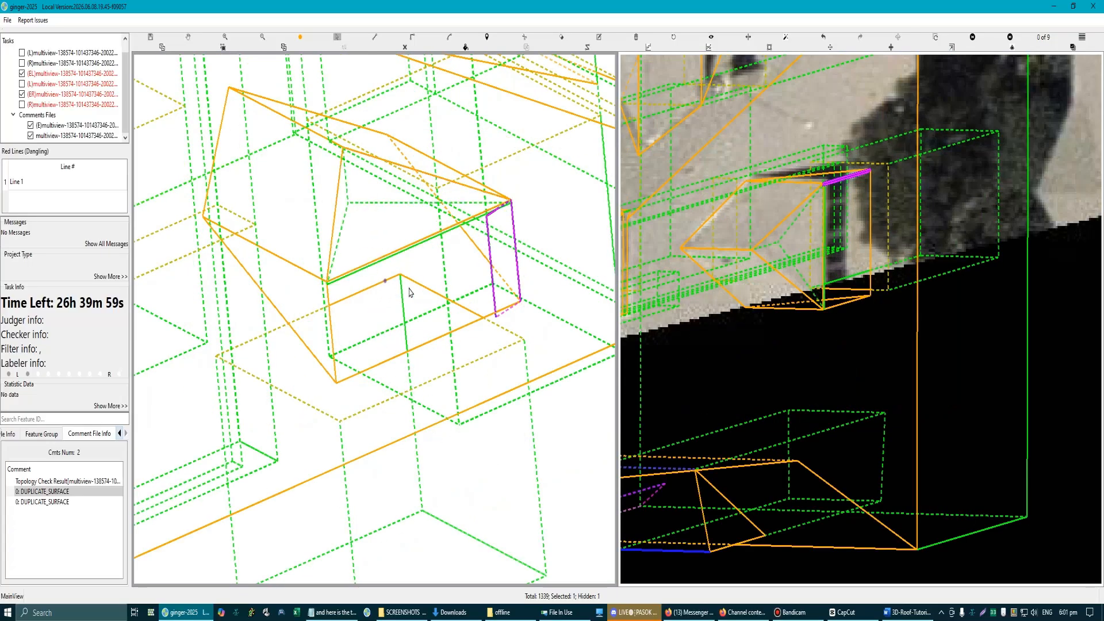
left_click(369, 230)
right_click(369, 229)
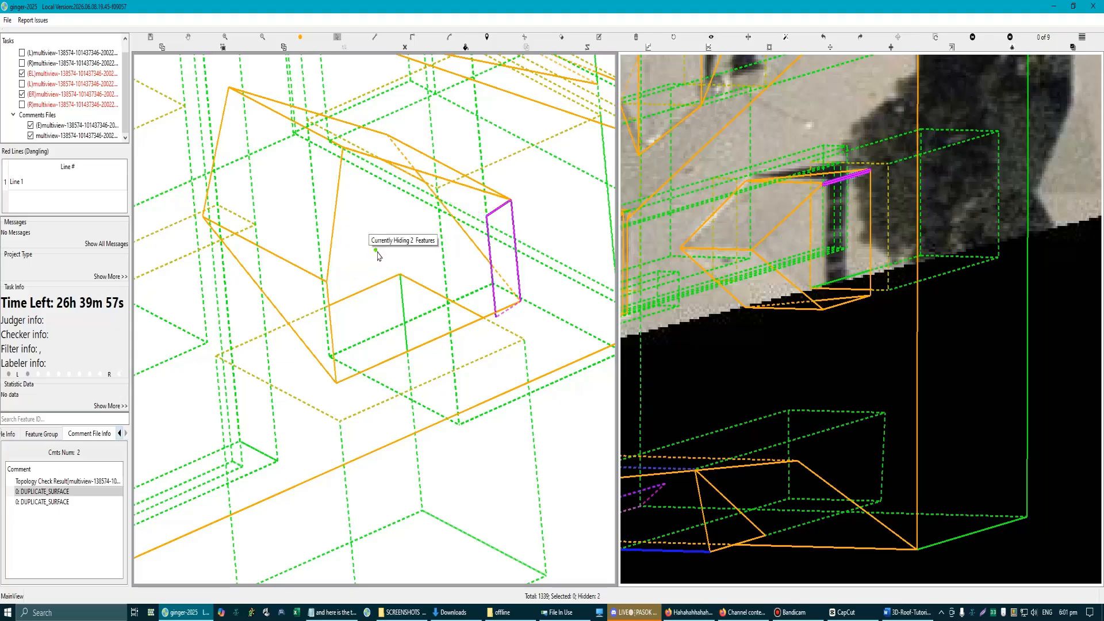
left_click(202, 218)
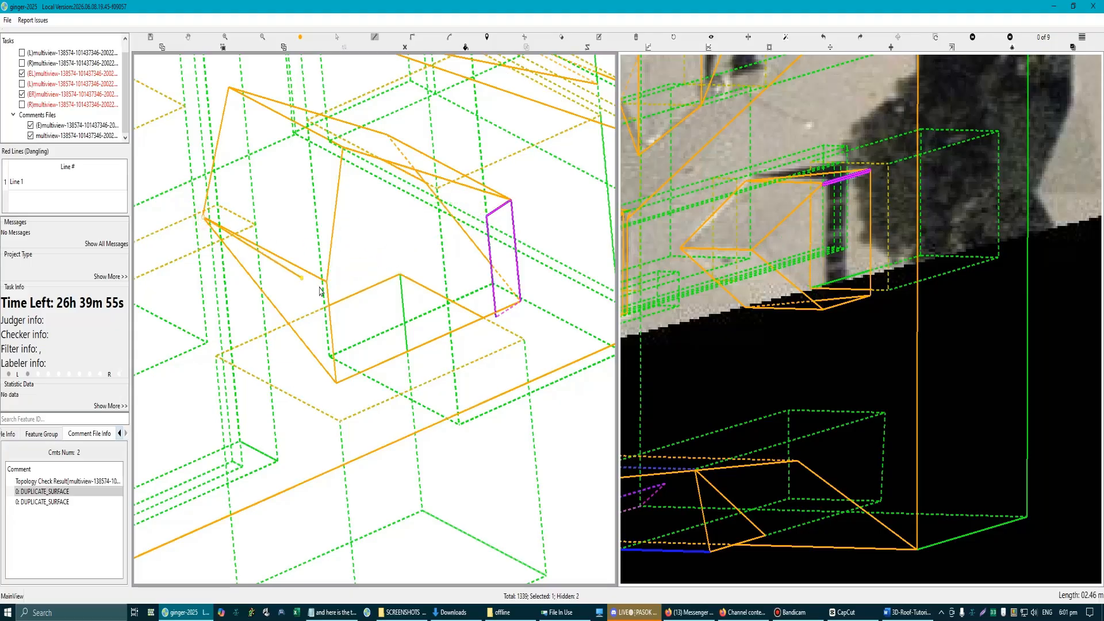
left_click(326, 283)
left_click(512, 202)
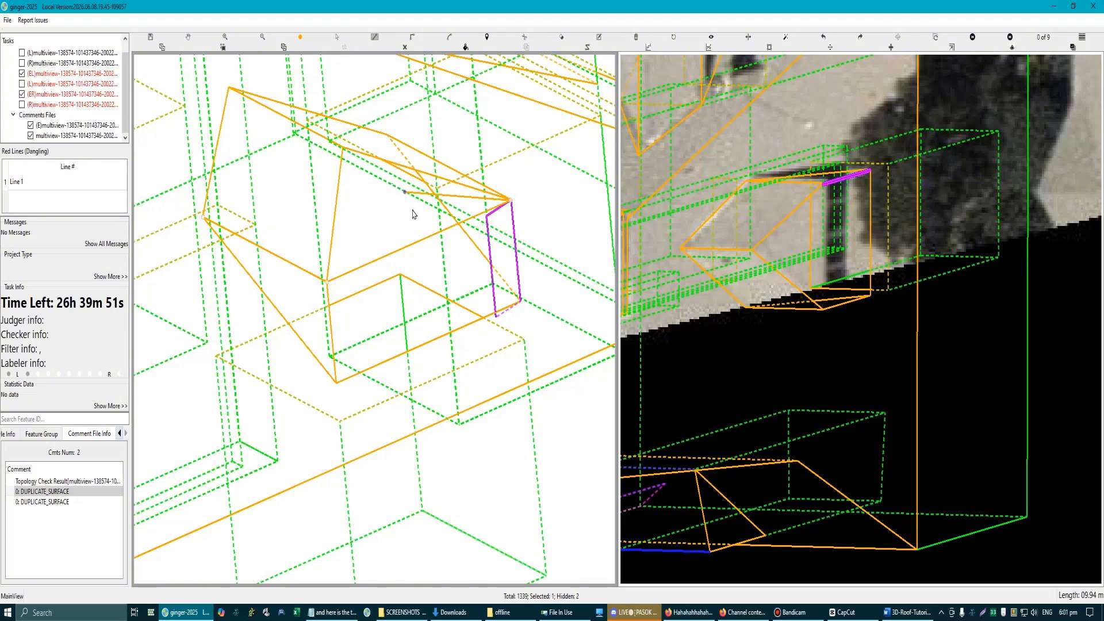
key("Escape")
Step: Draw a four-sided surface beneath the dormer's roof, joining the upper edge of the window wall to the two rear corners
left_click_drag(356, 197, 345, 205)
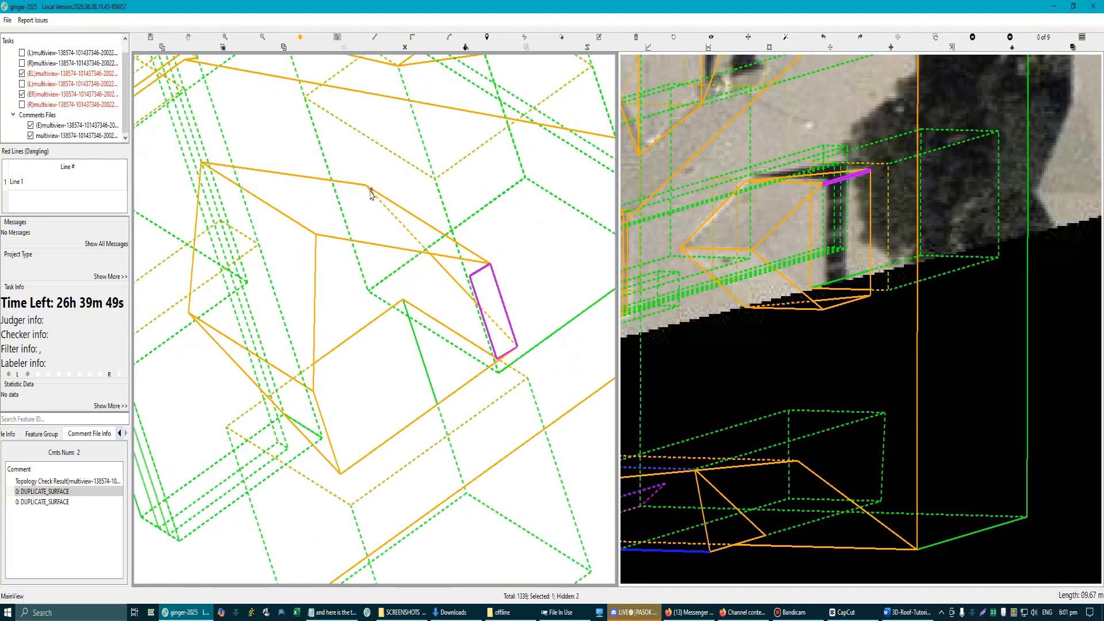
key("l")
left_click(366, 186)
left_click(490, 264)
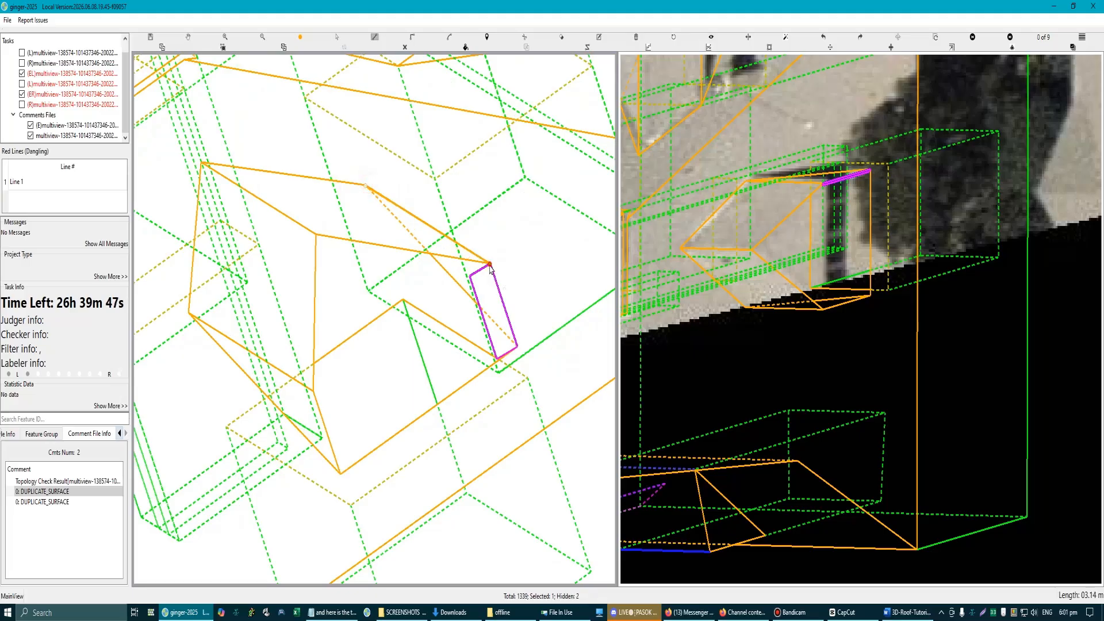
left_click(314, 389)
key("c")
scroll(377, 315, "down", 2)
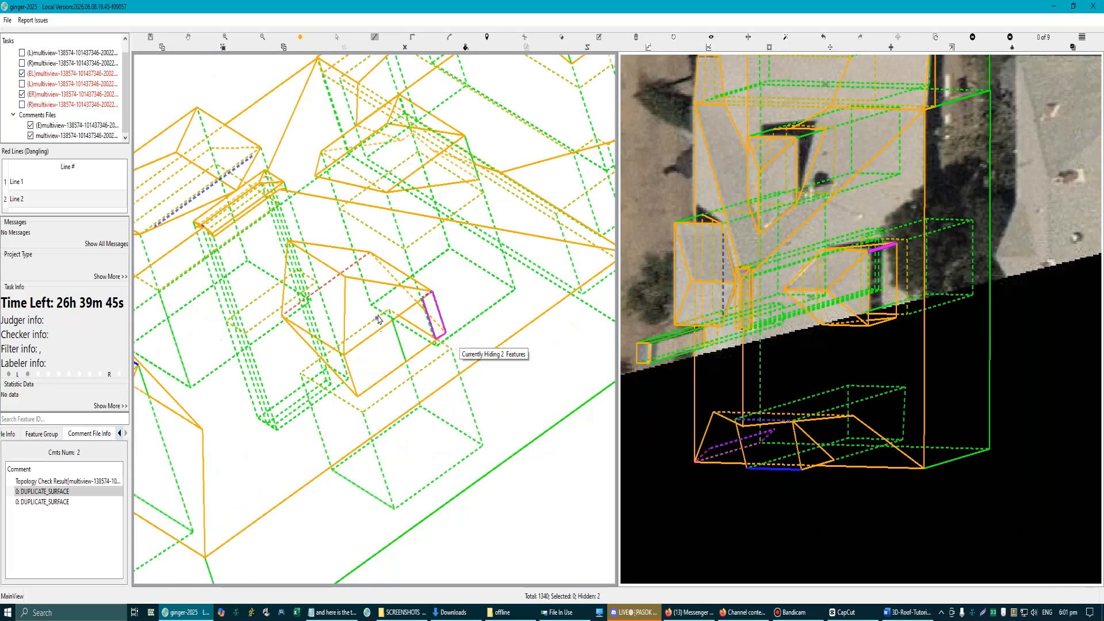
scroll(349, 312, "up", 1)
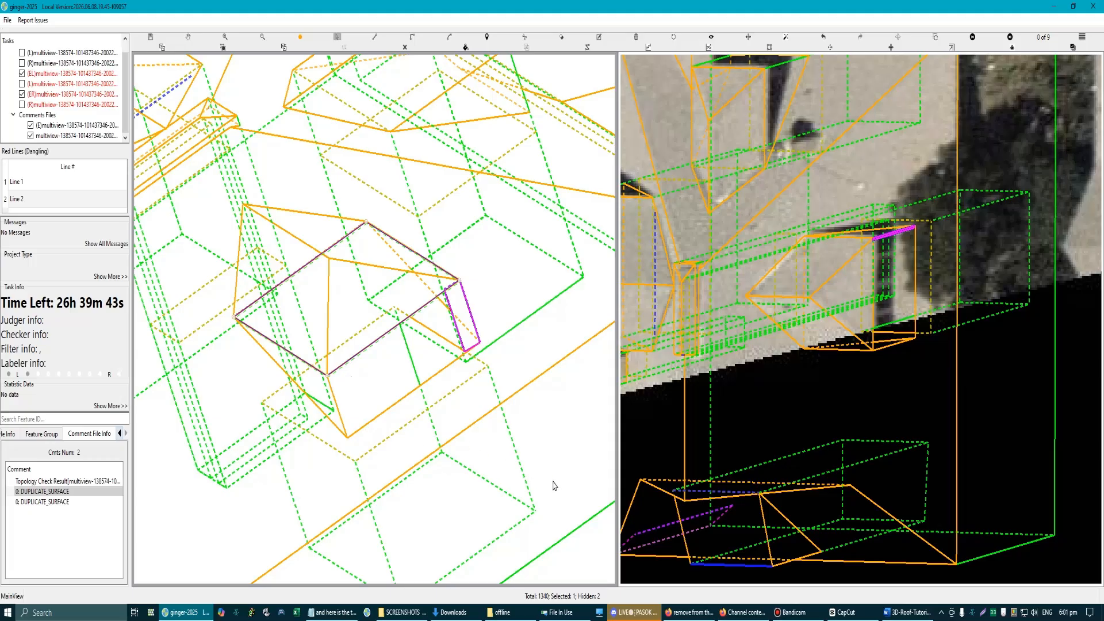
key("Delete")
scroll(430, 397, "down", 5)
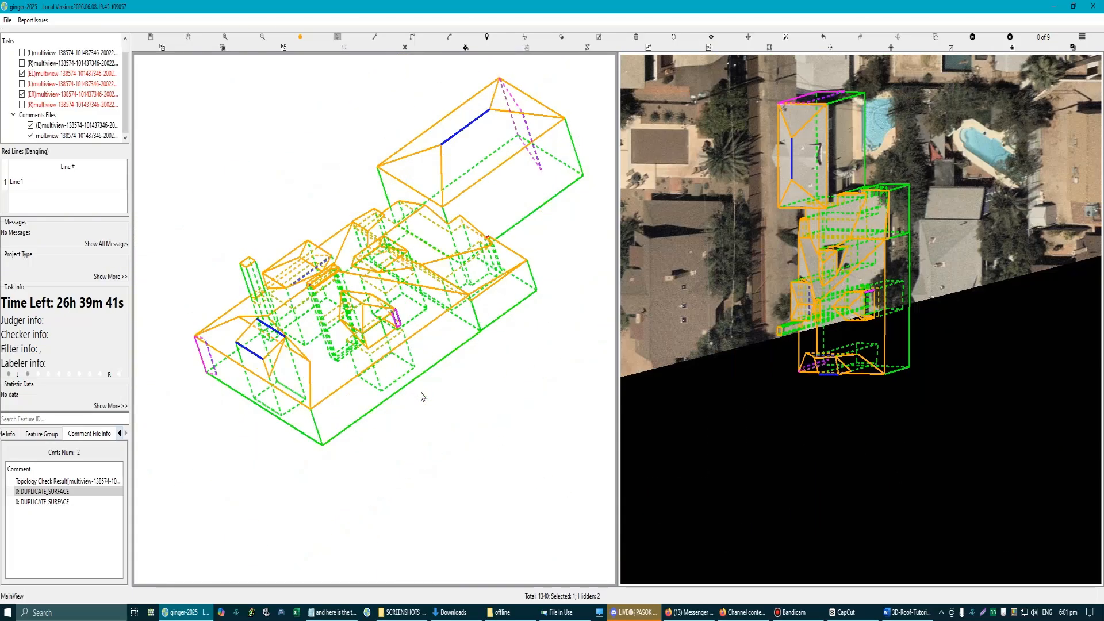
Step: Select all features of the main building, including the rebuilt dormer
scroll(421, 396, "down", 2)
left_click_drag(239, 140, 505, 439)
scroll(412, 342, "up", 3)
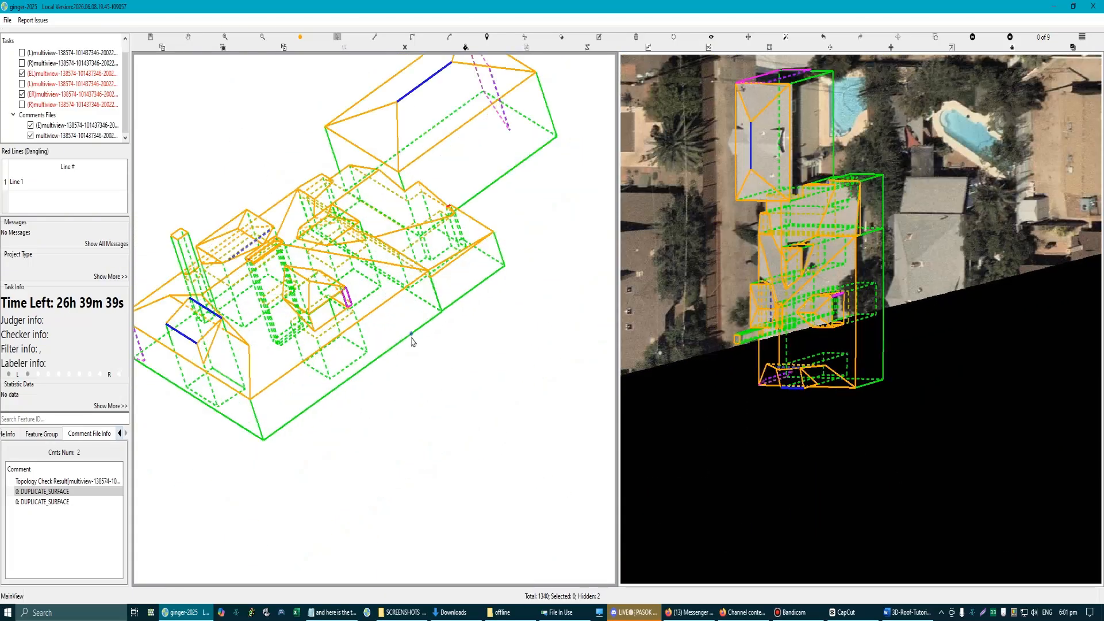
left_click(406, 332)
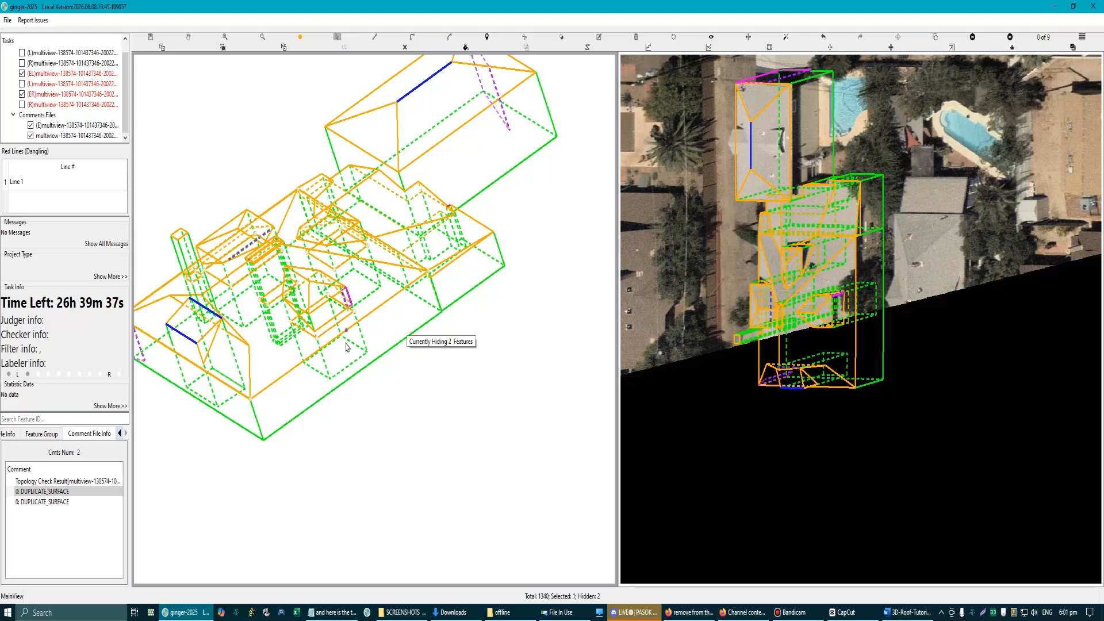
scroll(347, 347, "up", 2)
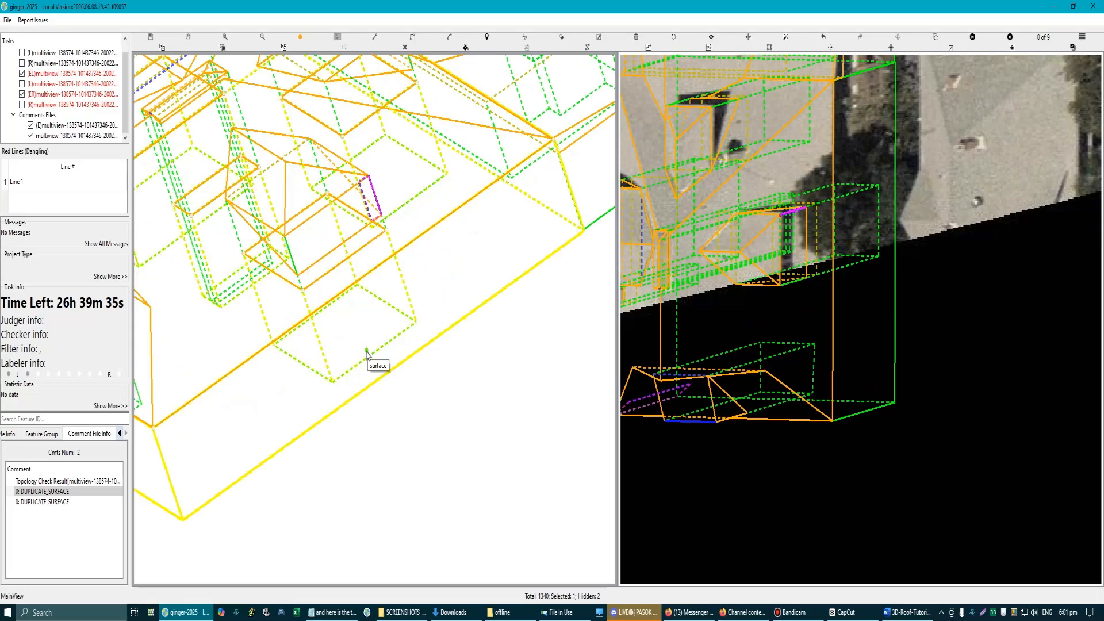
scroll(368, 360, "down", 2)
Step: Open the image grid of all aerial views and try to turn on the report render
key("F7")
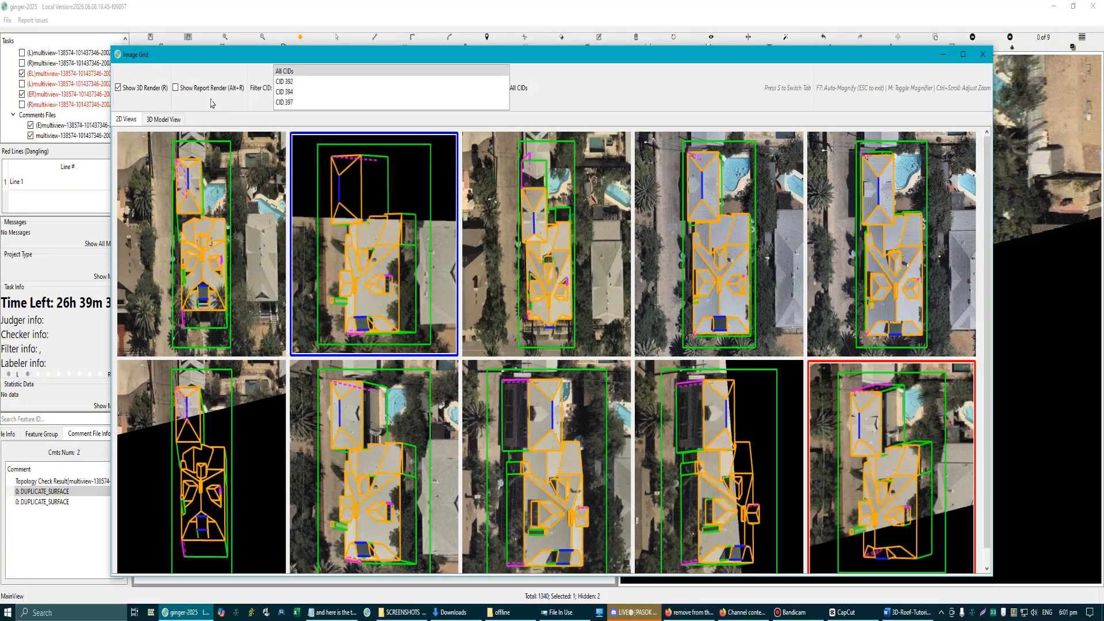
left_click(176, 89)
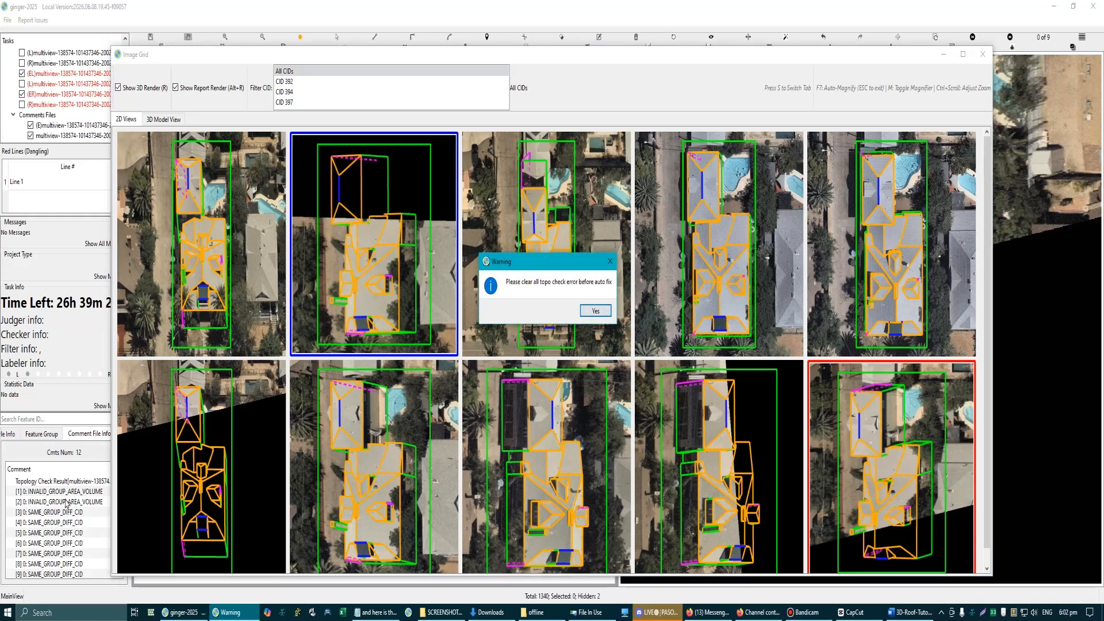
left_click(604, 312)
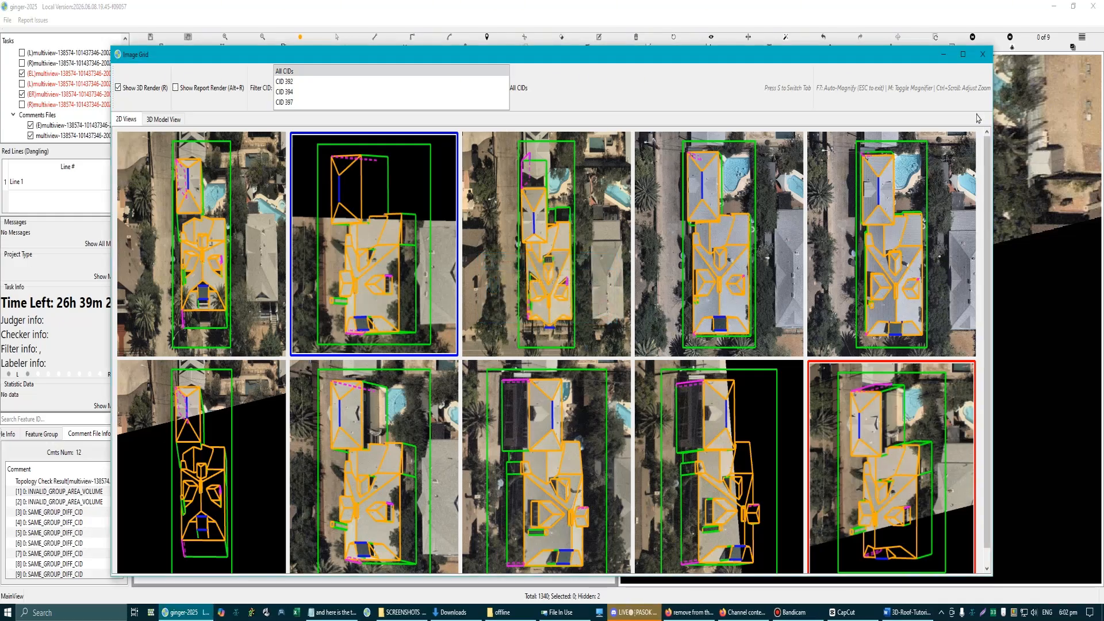
left_click(983, 54)
Step: Go to the first INVALID_GROUP_AREA_VOLUME error and examine the flagged surfaces around the dormer's window wall
left_click(72, 492)
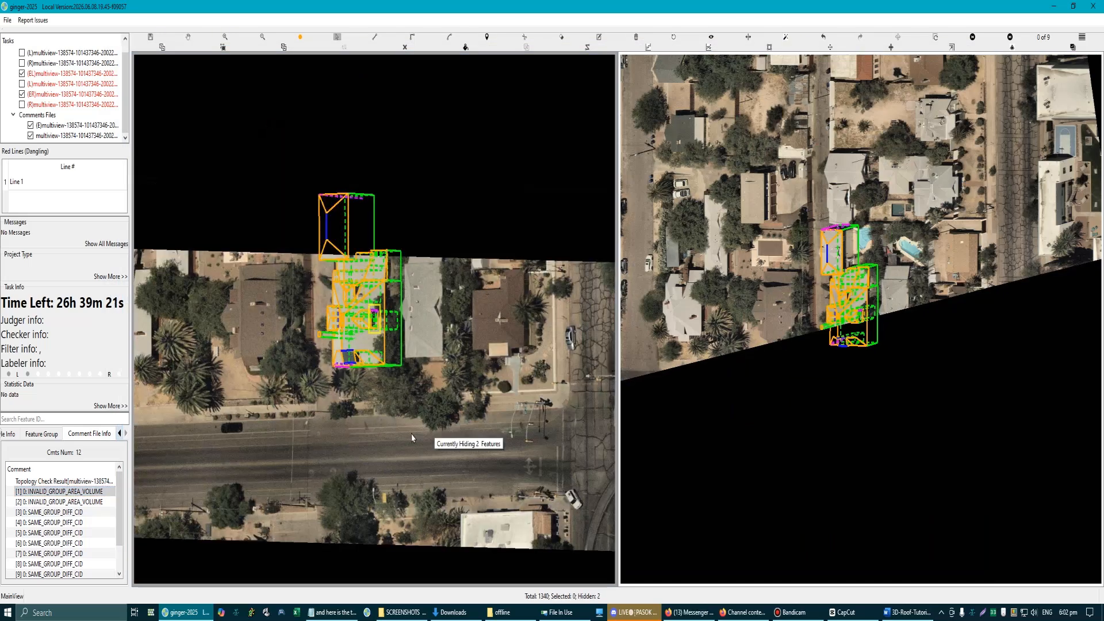
left_click(60, 493)
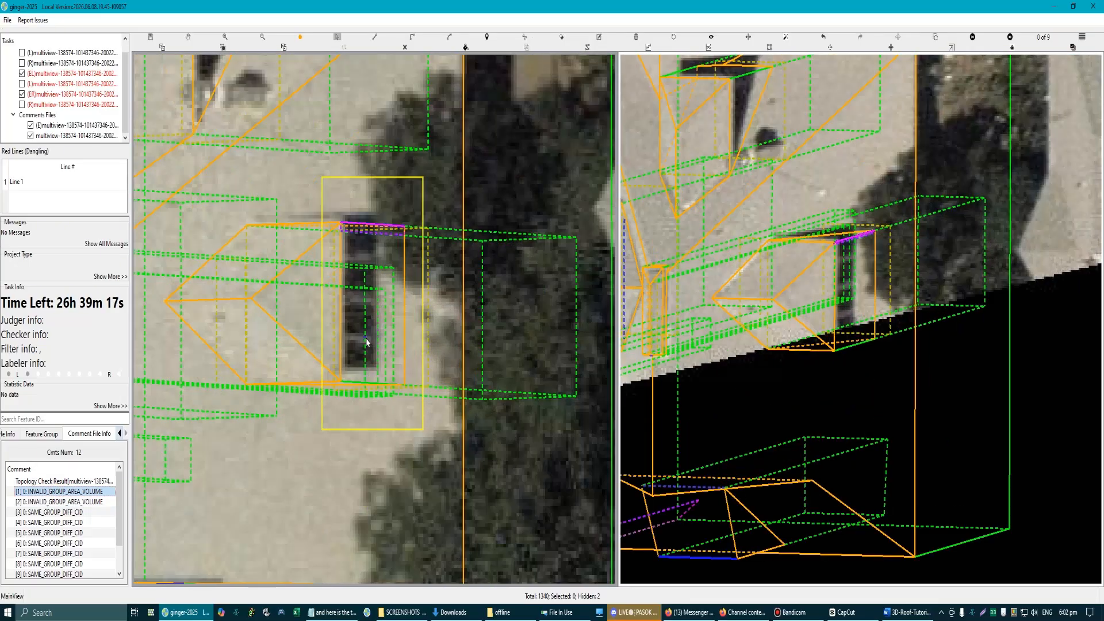
scroll(352, 357, "down", 2)
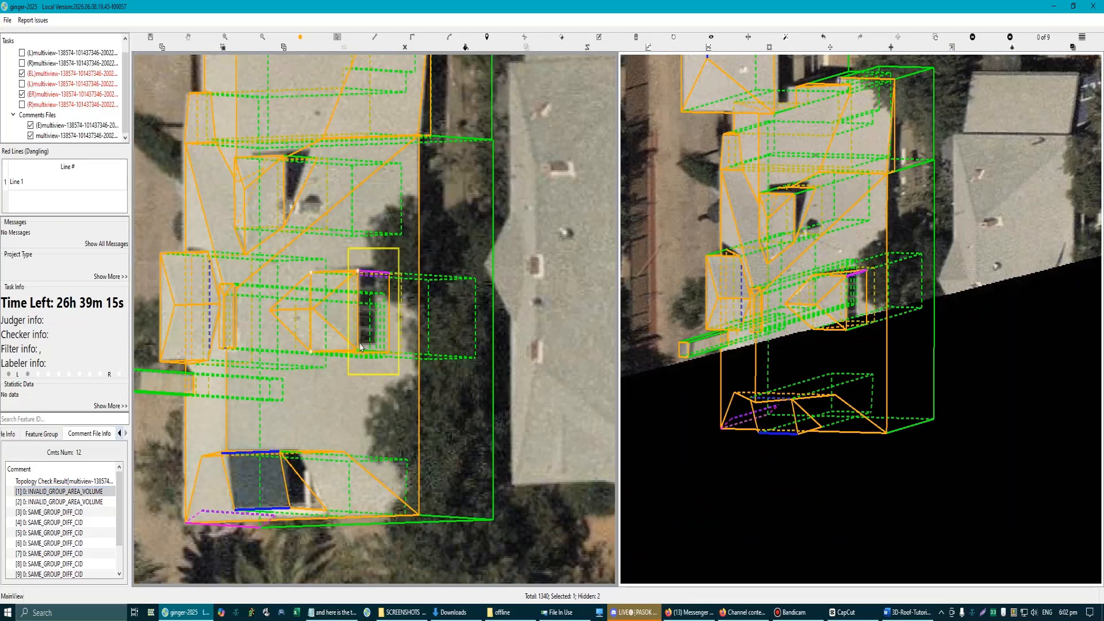
scroll(383, 344, "up", 1)
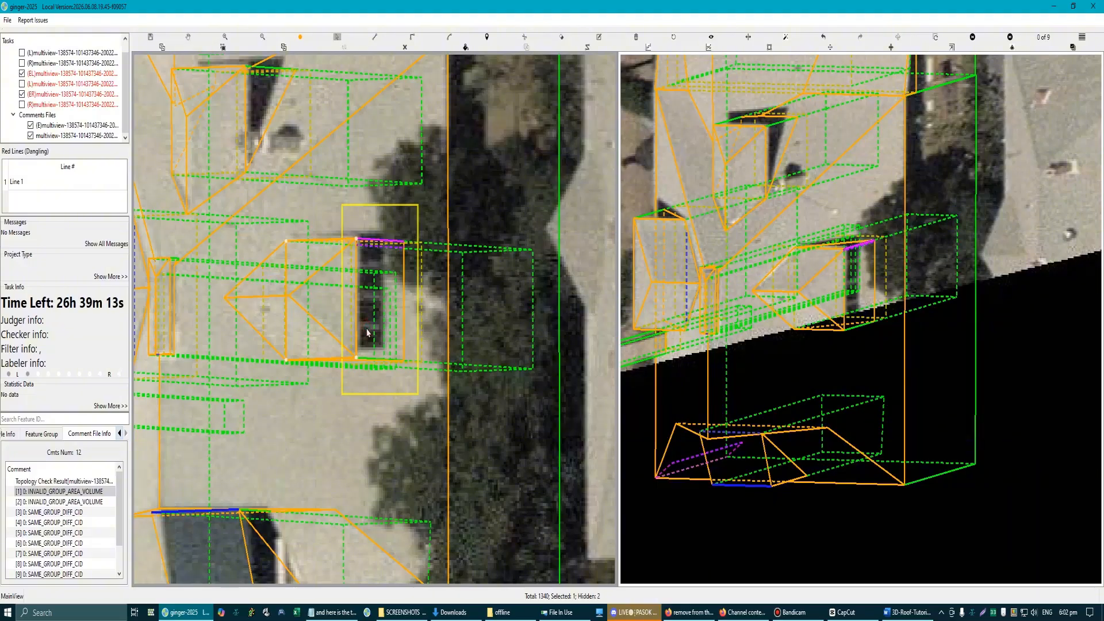
scroll(459, 437, "down", 2)
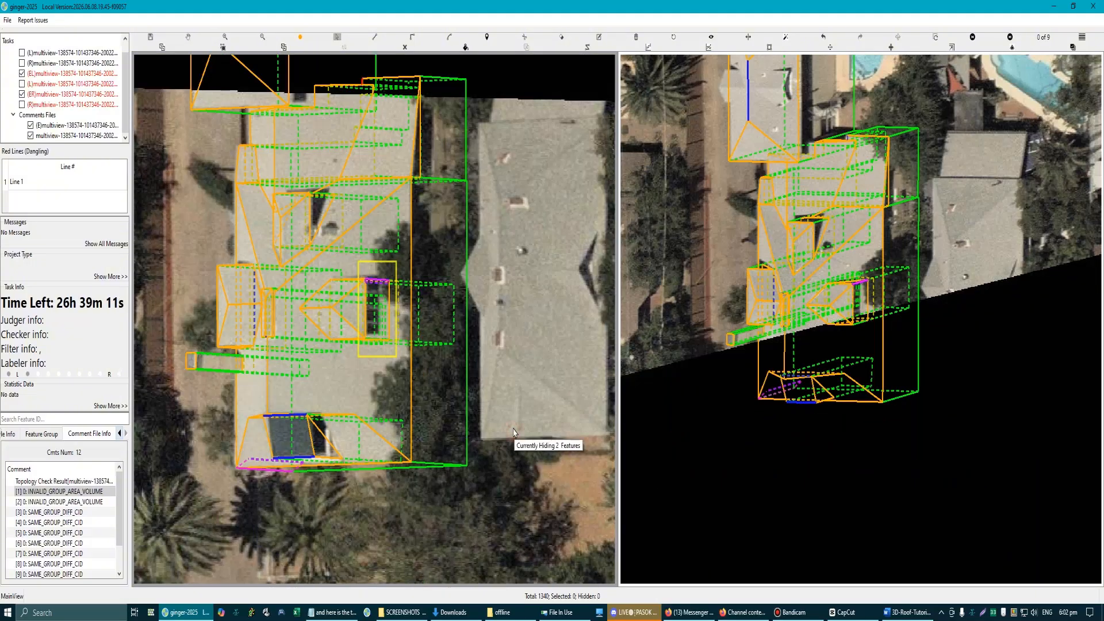
scroll(411, 366, "up", 2)
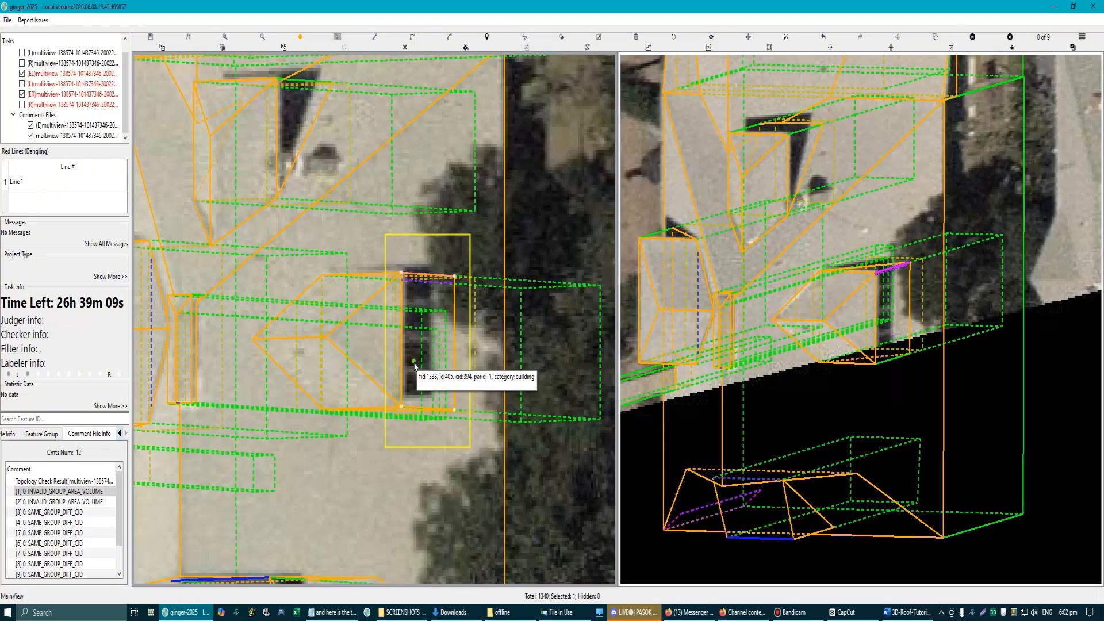
left_click(414, 367)
scroll(410, 362, "down", 2)
scroll(409, 358, "up", 1)
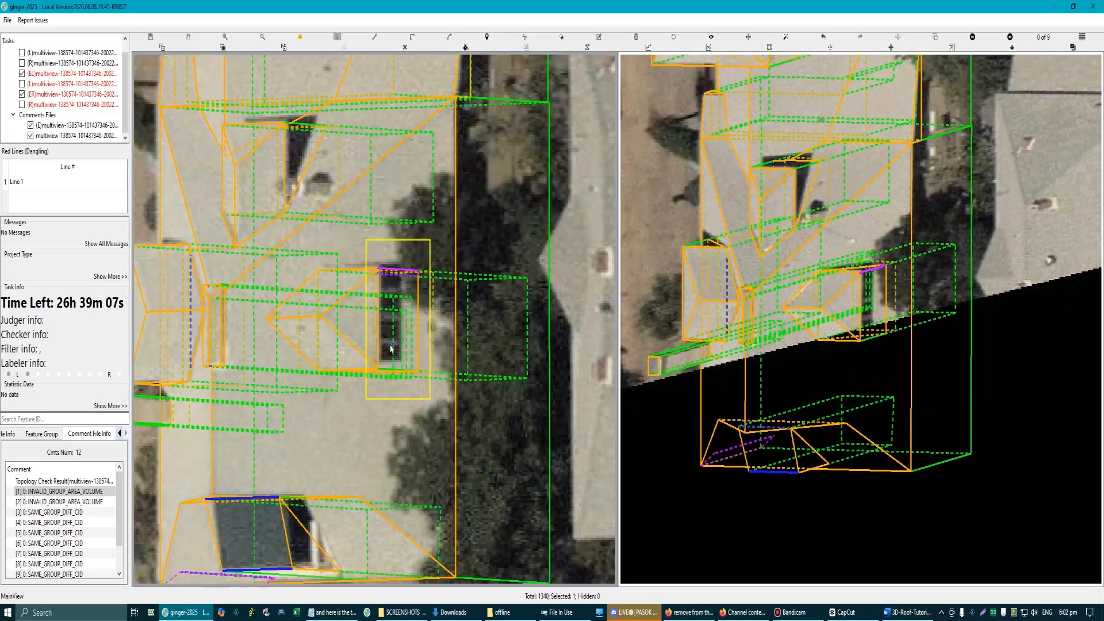
scroll(440, 412, "down", 4)
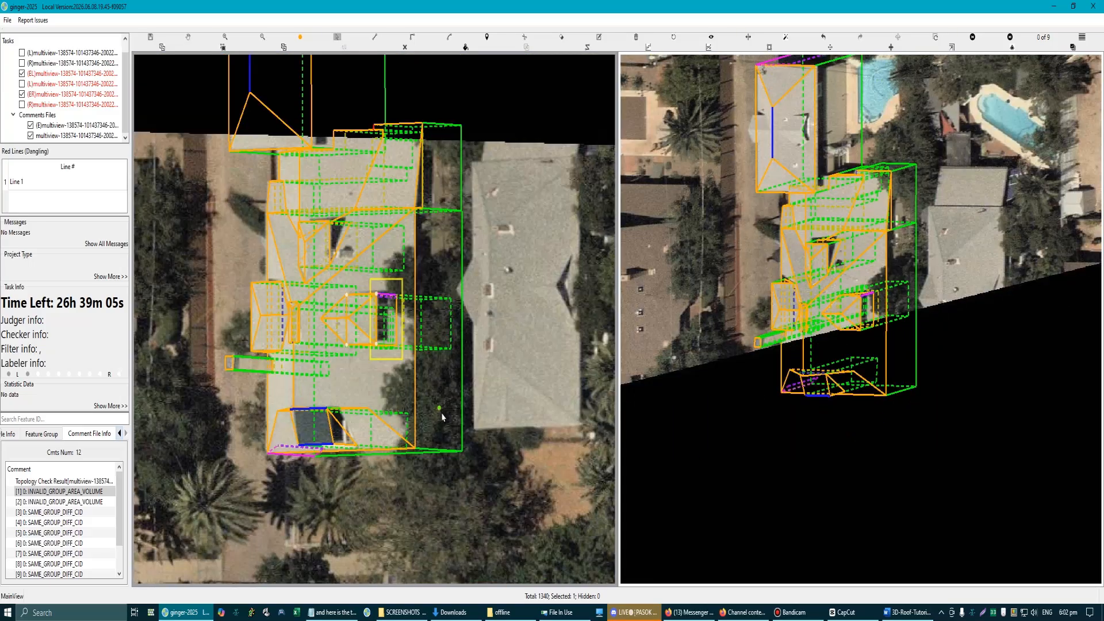
Step: Save the model and select all features of the main building again
key("ctrl+s")
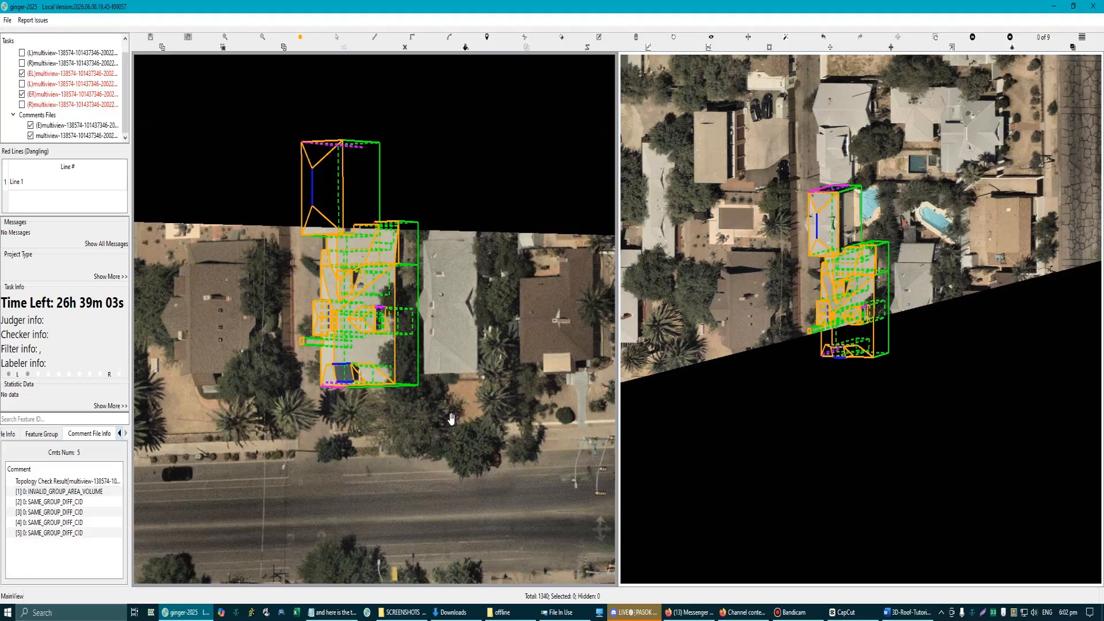
scroll(446, 414, "down", 2)
scroll(348, 273, "up", 1)
key("Escape")
left_click_drag(304, 176, 497, 505)
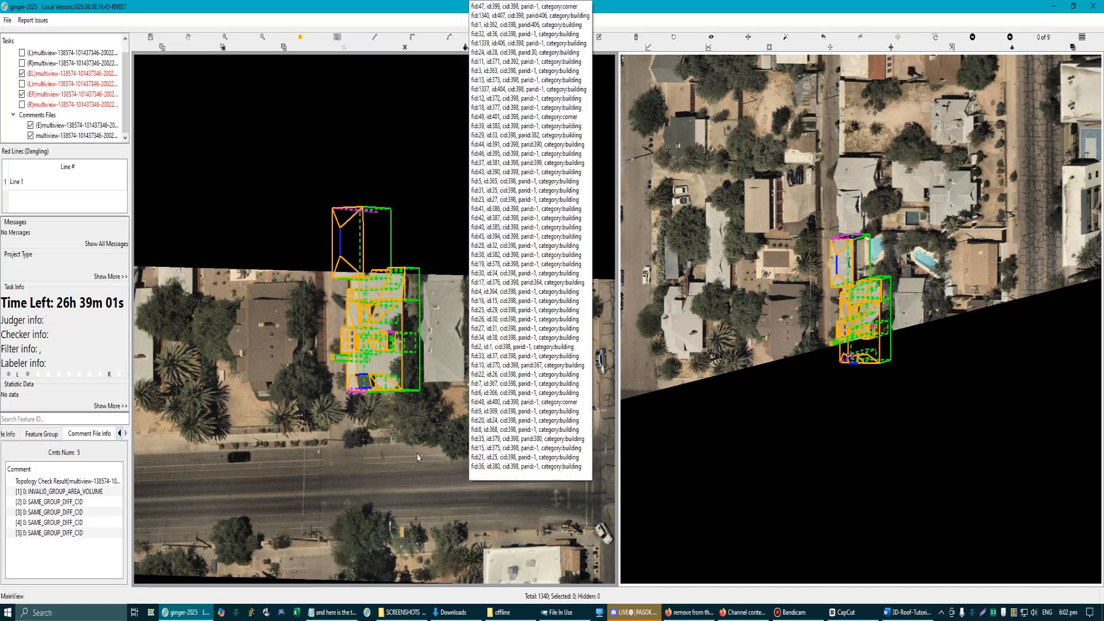
Step: Go to the remaining INVALID_GROUP_AREA_VOLUME error and delete the dormer's triangular roof face beside the window wall
double_click(50, 491)
scroll(408, 430, "down", 3)
scroll(408, 430, "up", 3)
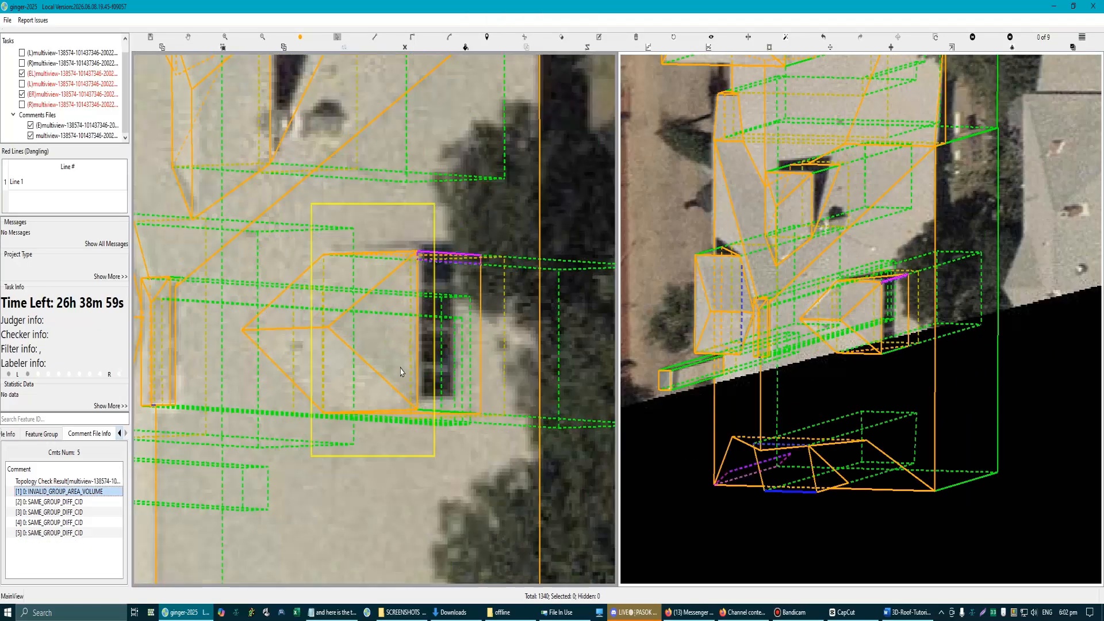
left_click(418, 368)
key("Delete")
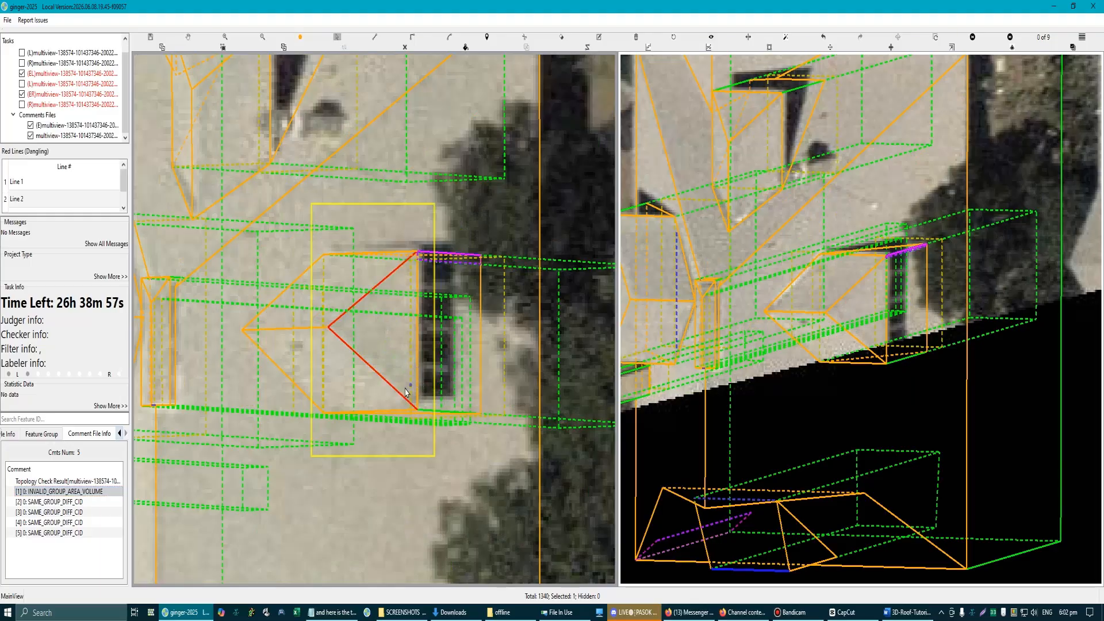
Step: Undo the deletion of the dormer's triangular roof face and delete the four-sided inner face beside the window wall instead
double_click(79, 494)
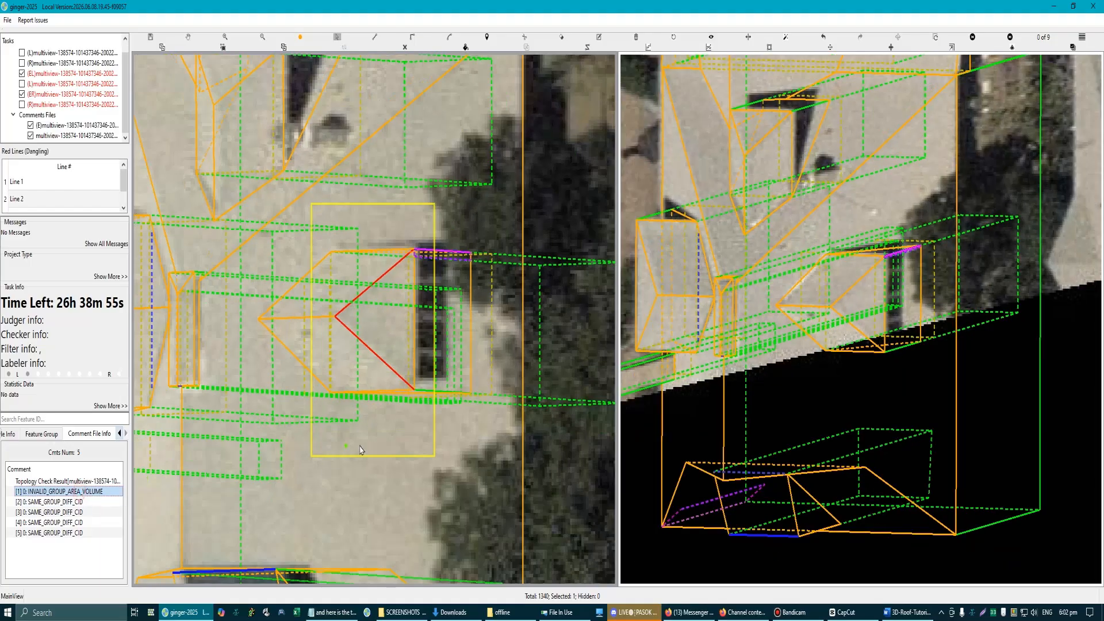
key("ctrl+z")
scroll(396, 277, "up", 4)
scroll(392, 316, "down", 7)
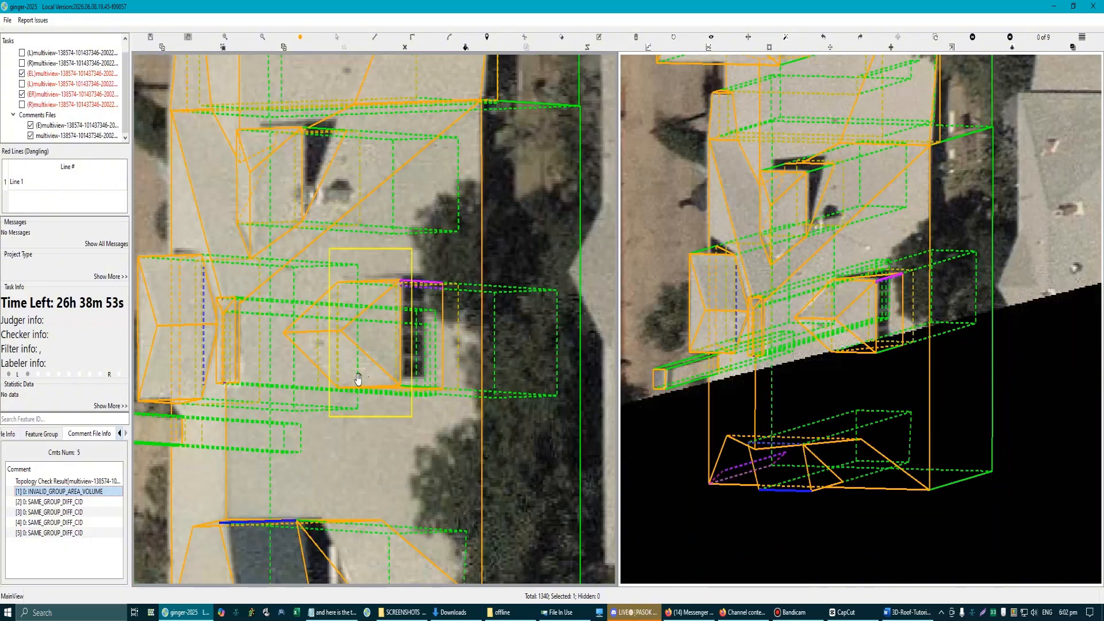
left_click_drag(358, 376, 341, 354)
scroll(340, 354, "up", 3)
left_click(339, 355)
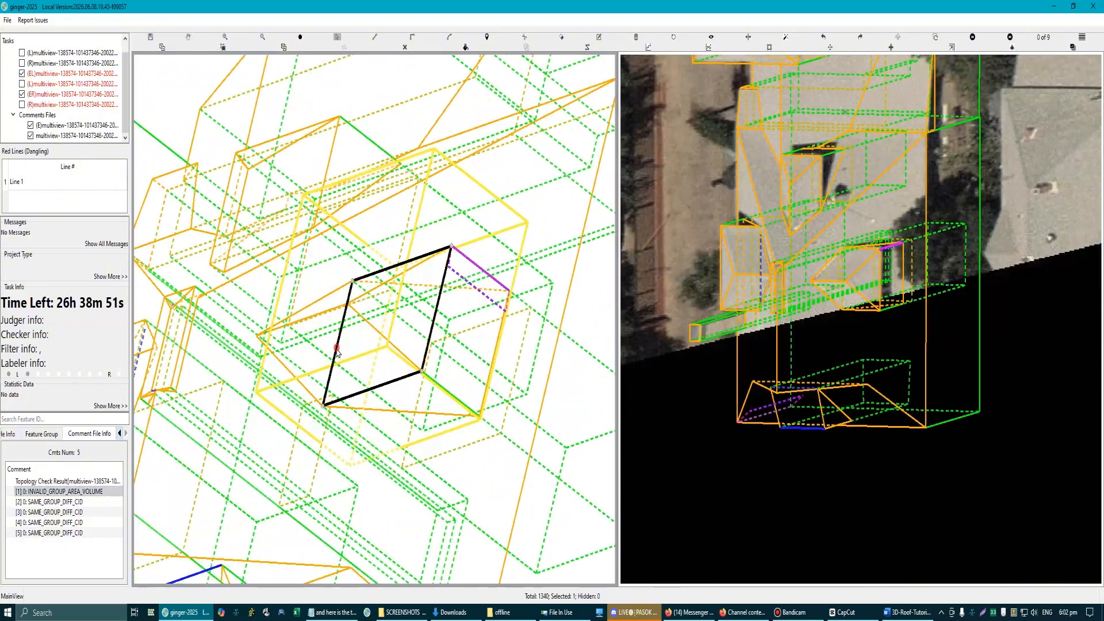
key("Delete")
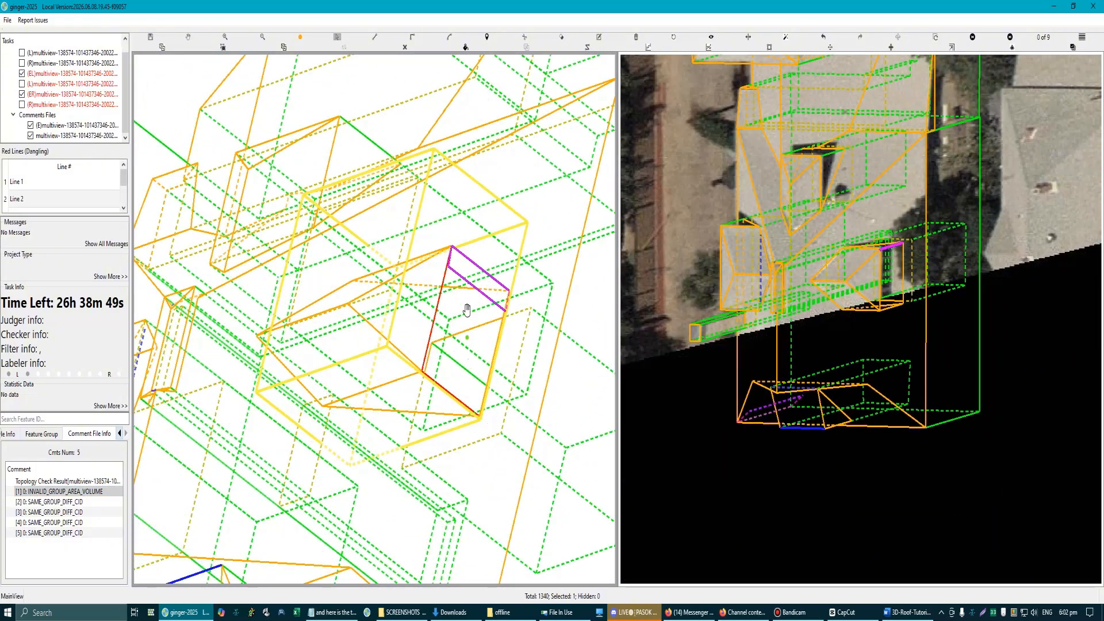
Step: Redraw the dormer's window wall as a four-sided surface through its existing corner points
left_click(452, 248)
left_click(422, 372)
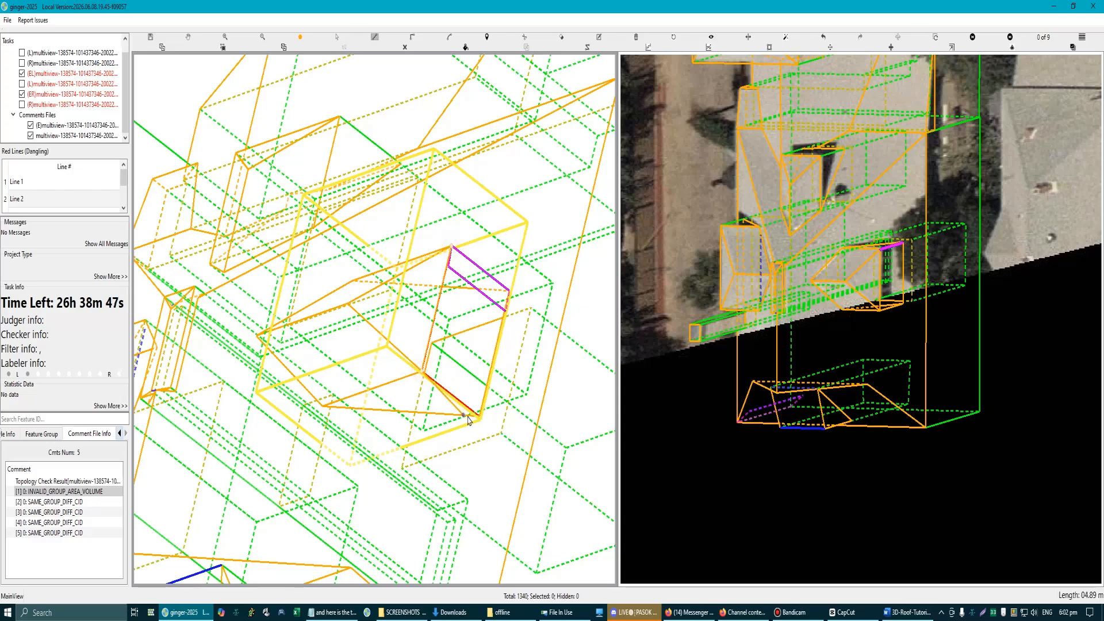
left_click(508, 291)
right_click(509, 291)
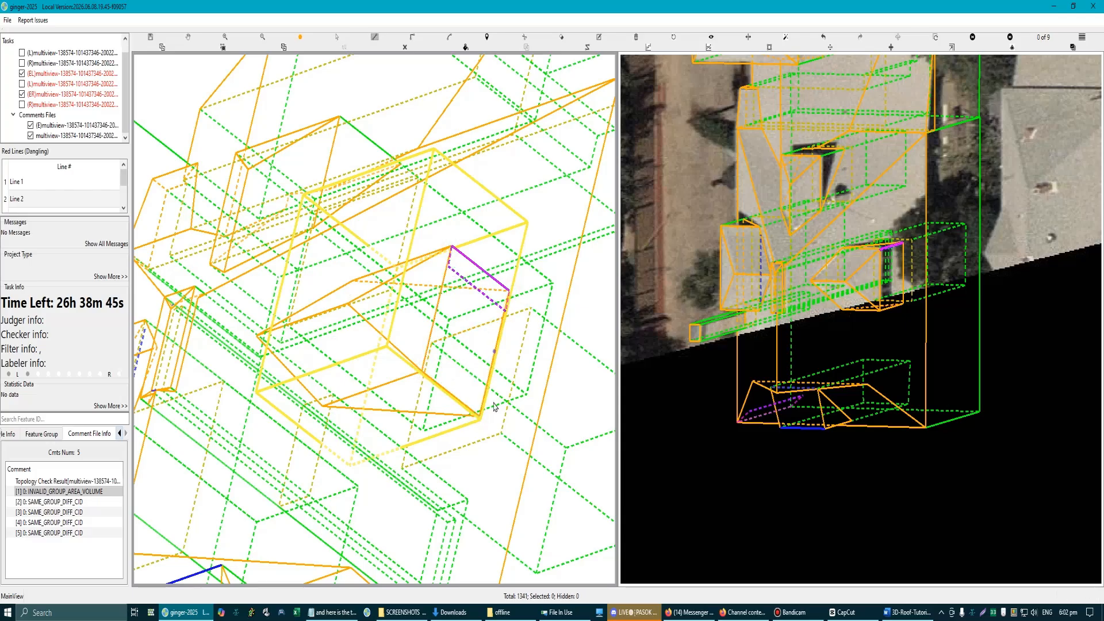
scroll(491, 423, "down", 2)
key("space")
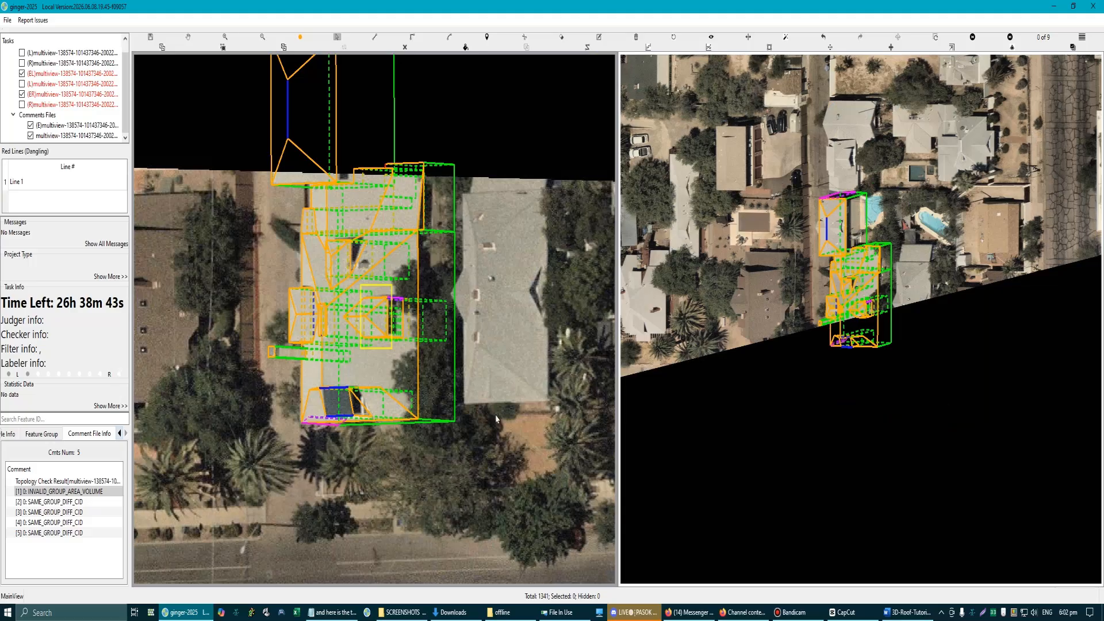
Step: Save the model, then select all features of the building's roof structures and group them again
key("ctrl+s")
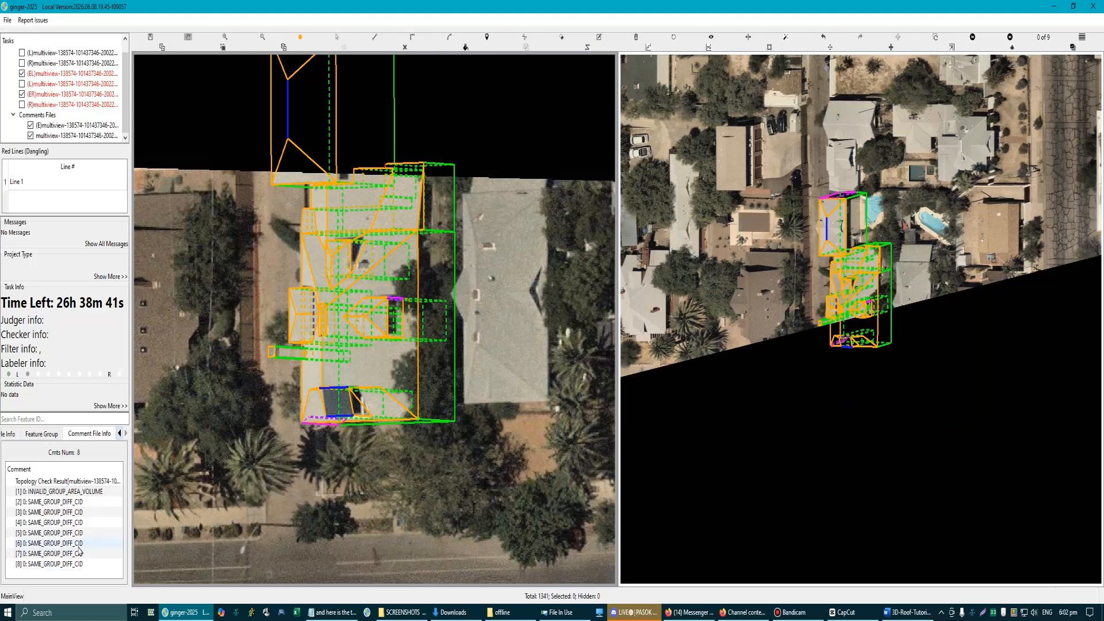
scroll(402, 514, "down", 4)
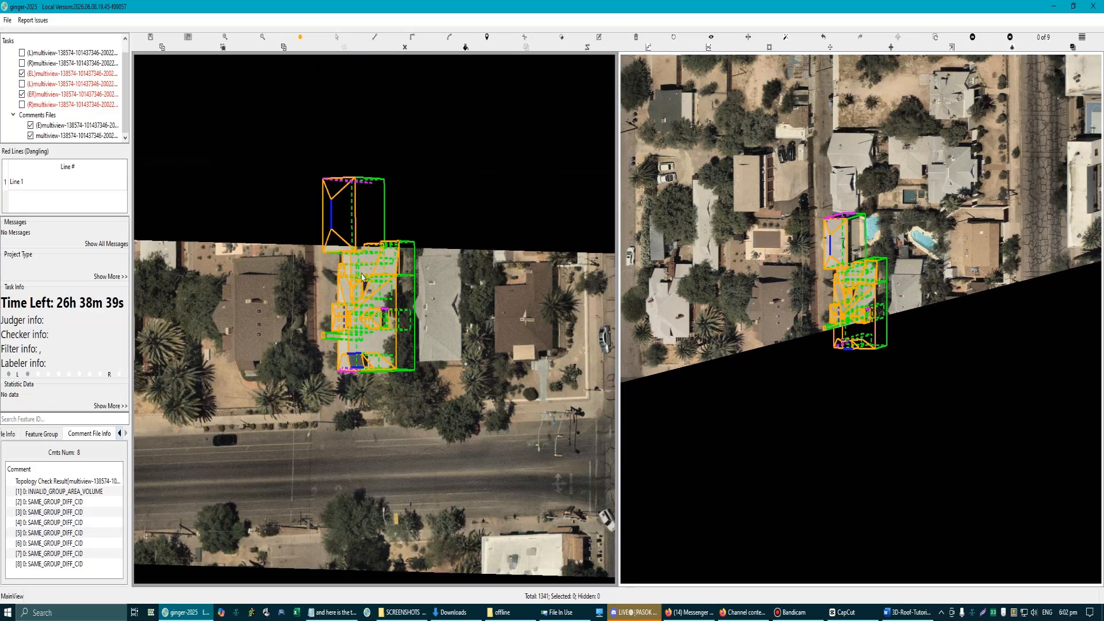
key("s")
left_click_drag(274, 135, 470, 458)
key("g")
scroll(416, 458, "down", 3)
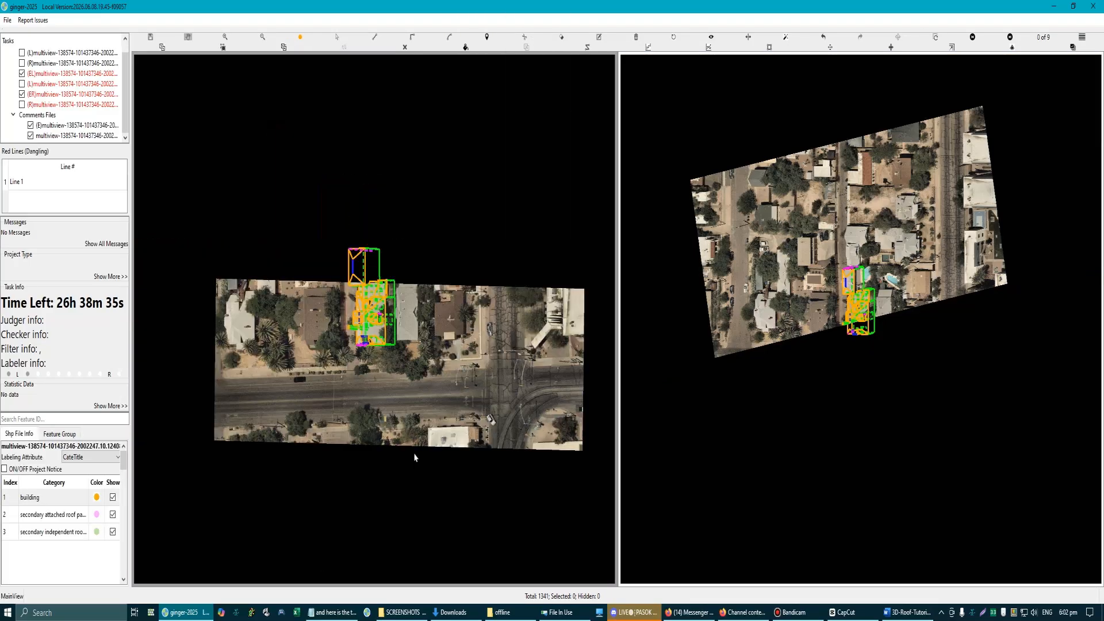
Step: Open the image grid of all aerial views and turn on the report render
key("ctrl+f")
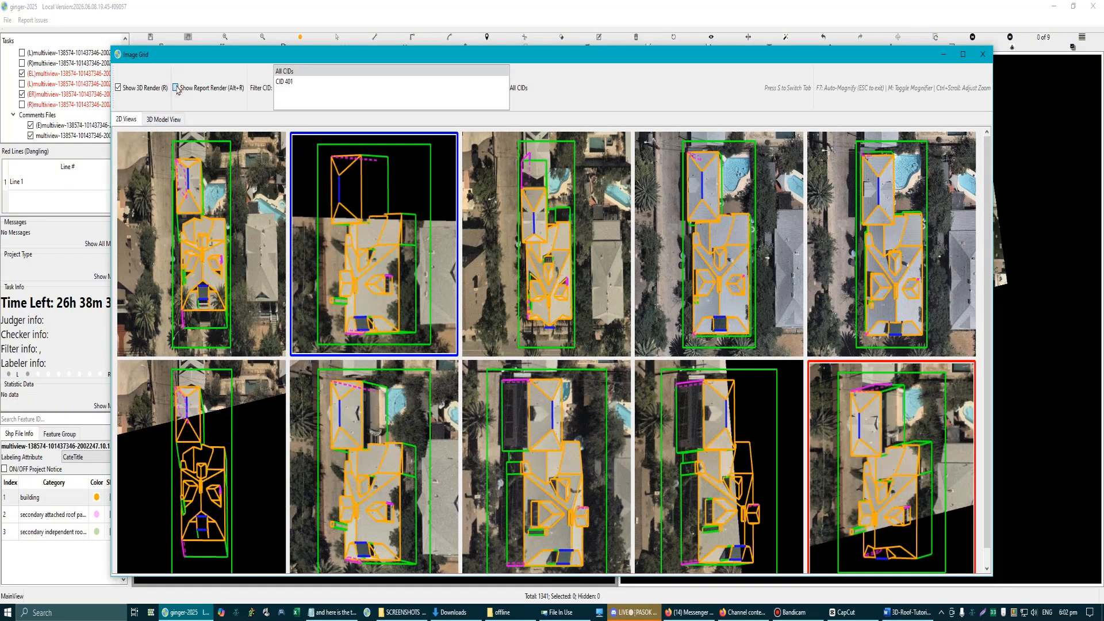
left_click(176, 88)
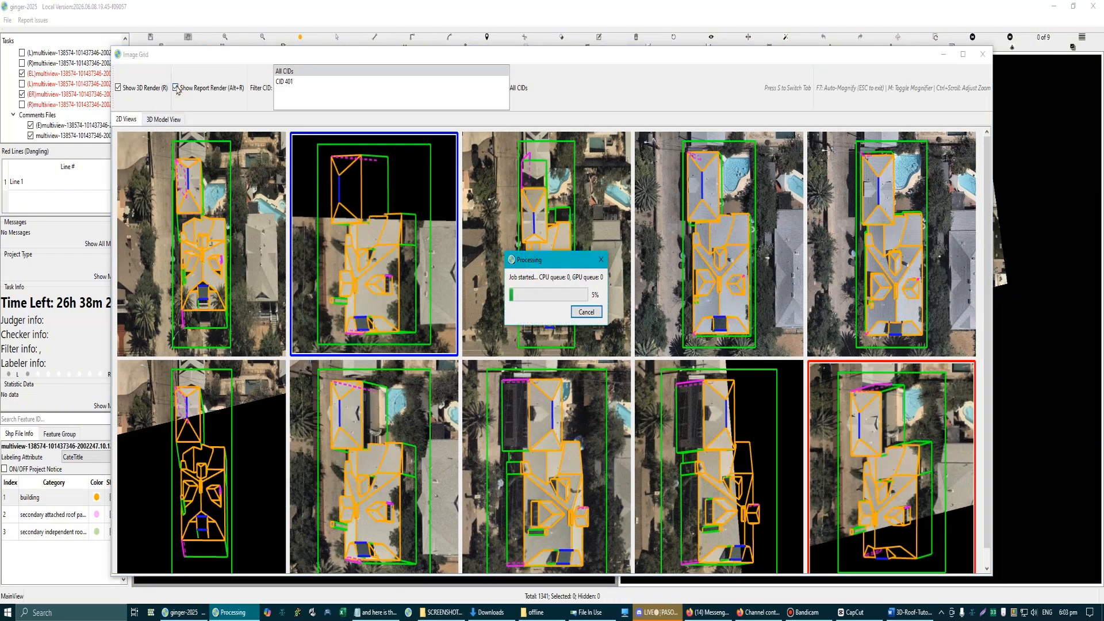
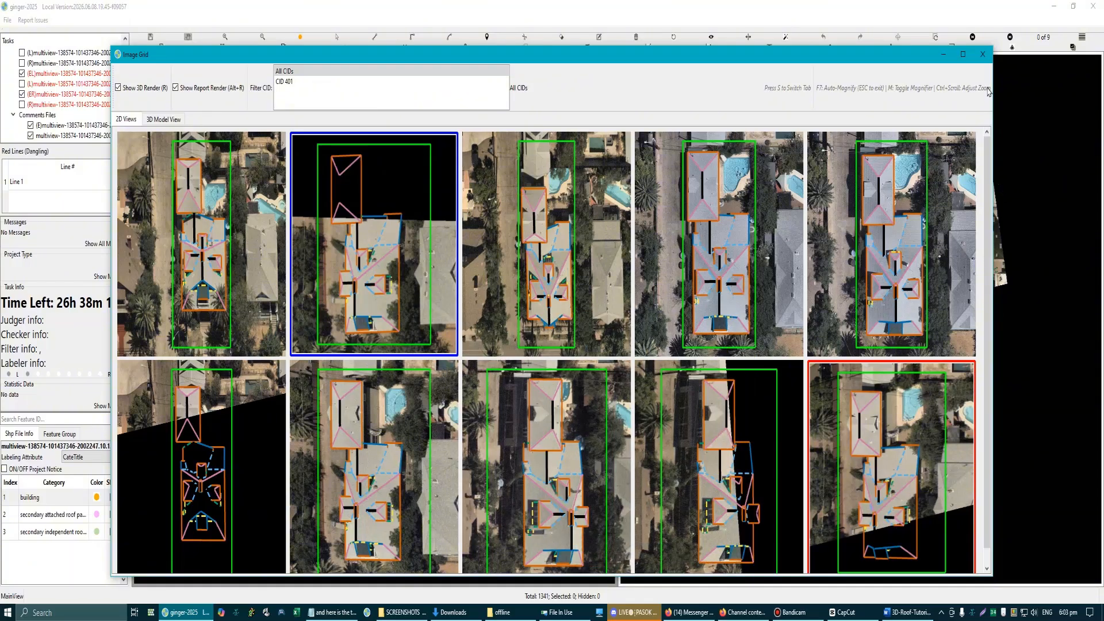
Step: Close the image grid and examine the dormers and their hidden lines in the aerial image and the plain model view
left_click(982, 54)
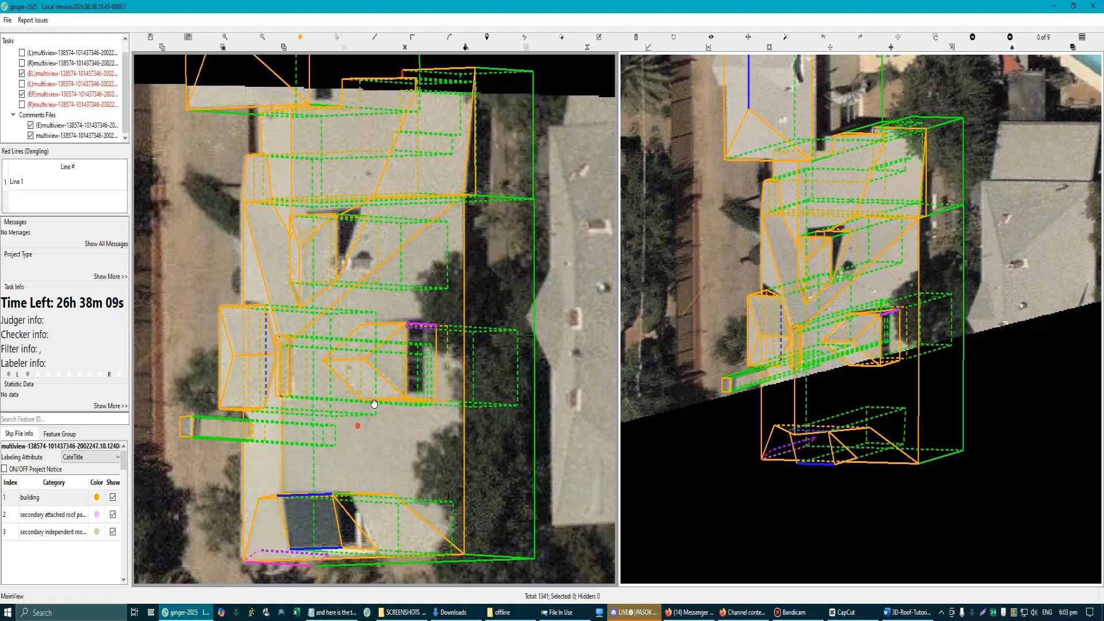
left_click_drag(374, 403, 470, 342)
scroll(426, 335, "down", 3)
scroll(383, 288, "up", 4)
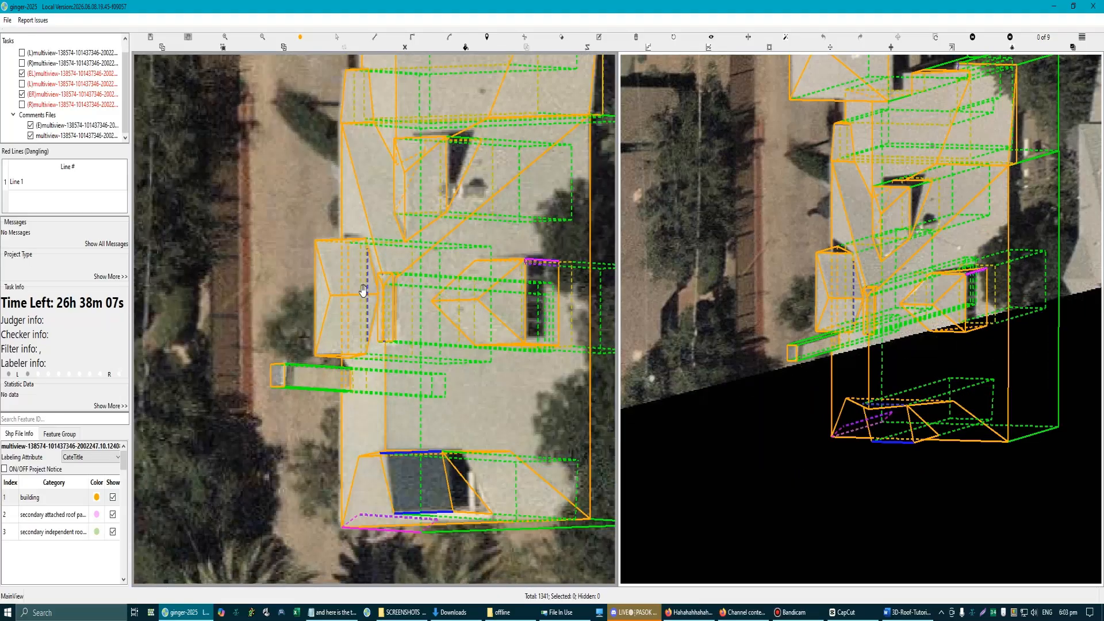
left_click_drag(365, 291, 466, 303)
scroll(466, 303, "up", 2)
scroll(450, 297, "up", 2)
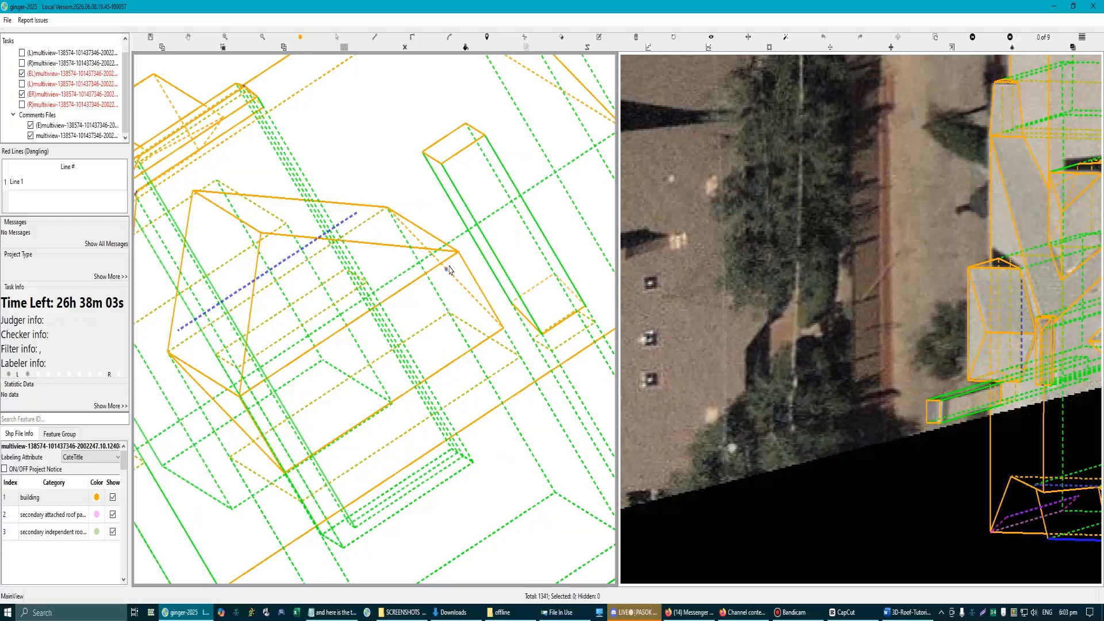
scroll(437, 331, "down", 3)
key("Escape")
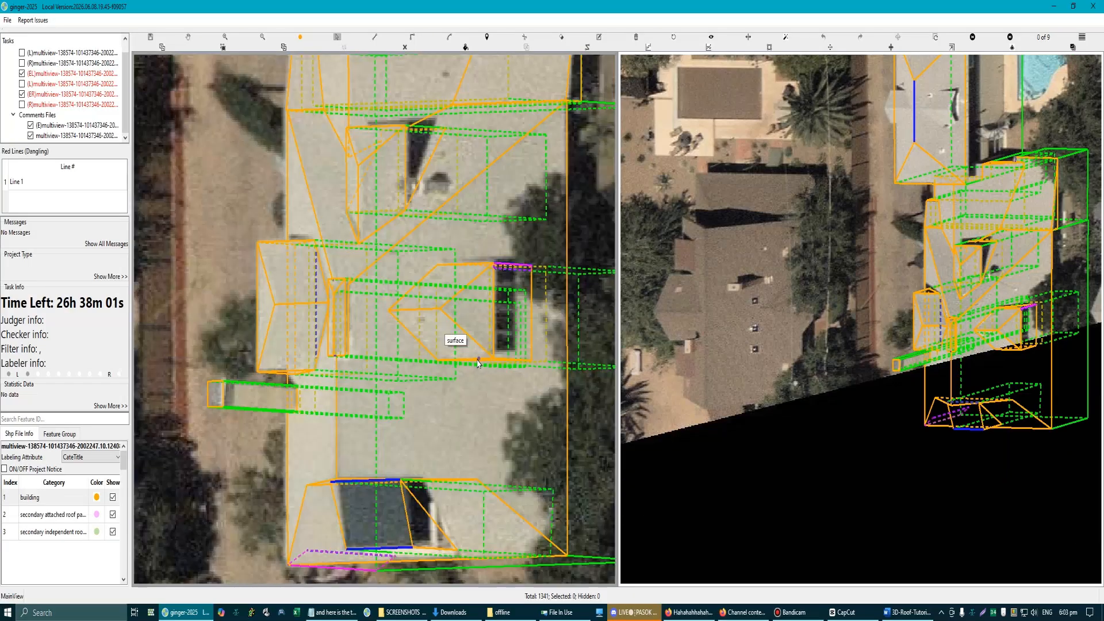
scroll(473, 381, "down", 3)
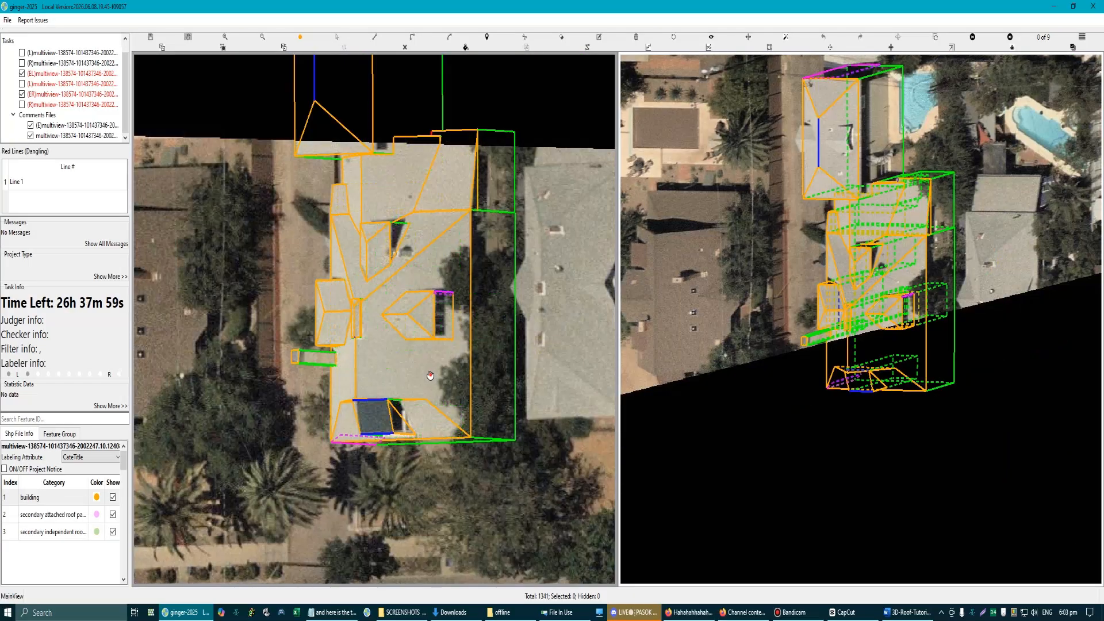
Step: Bring up the aerial image that shows the dormer's window wall from the opposite side and swap it into the main view
key("Right")
key("Right")
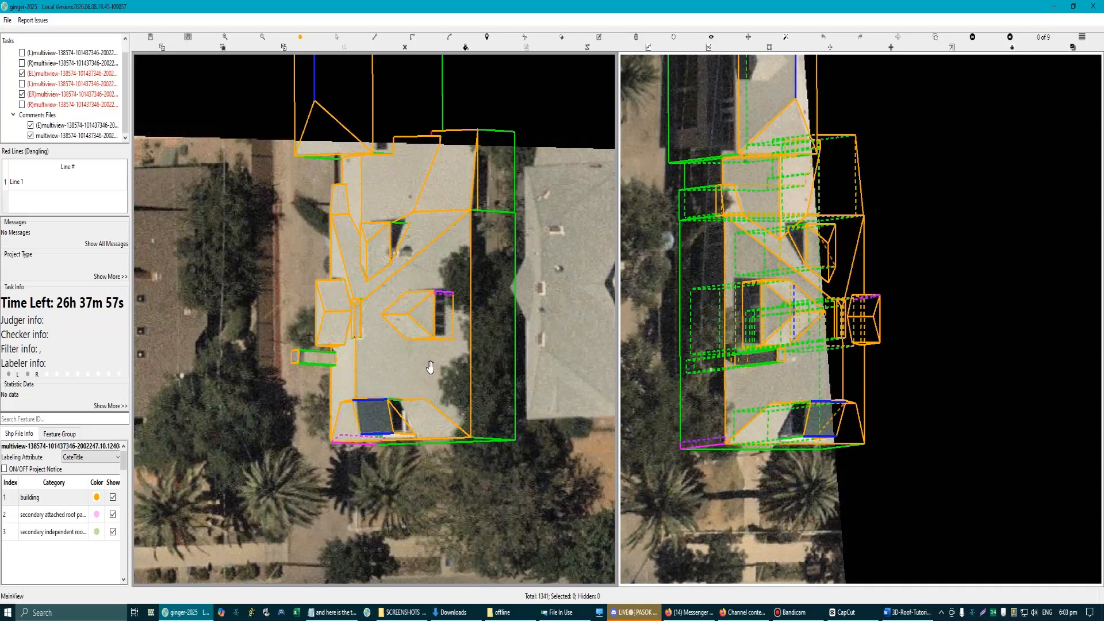
left_click(898, 39)
scroll(308, 378, "up", 3)
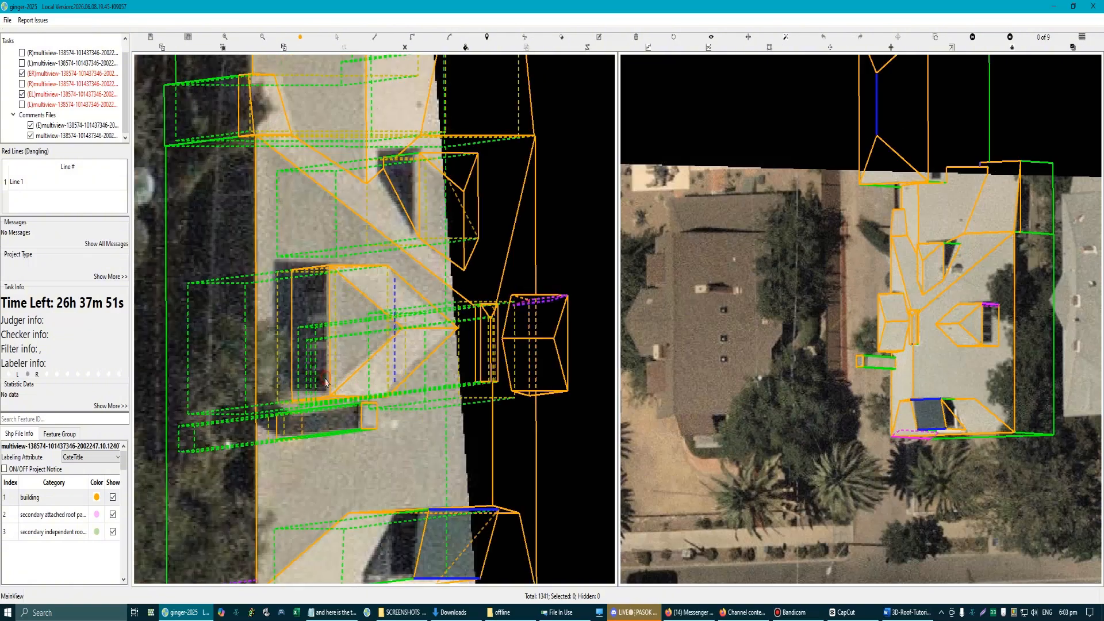
Step: Draw a line across the dormer's dark window wall just below its short upper edge, parallel to that edge
left_click(320, 337)
scroll(320, 337, "up", 2)
left_click_drag(321, 334, 328, 369)
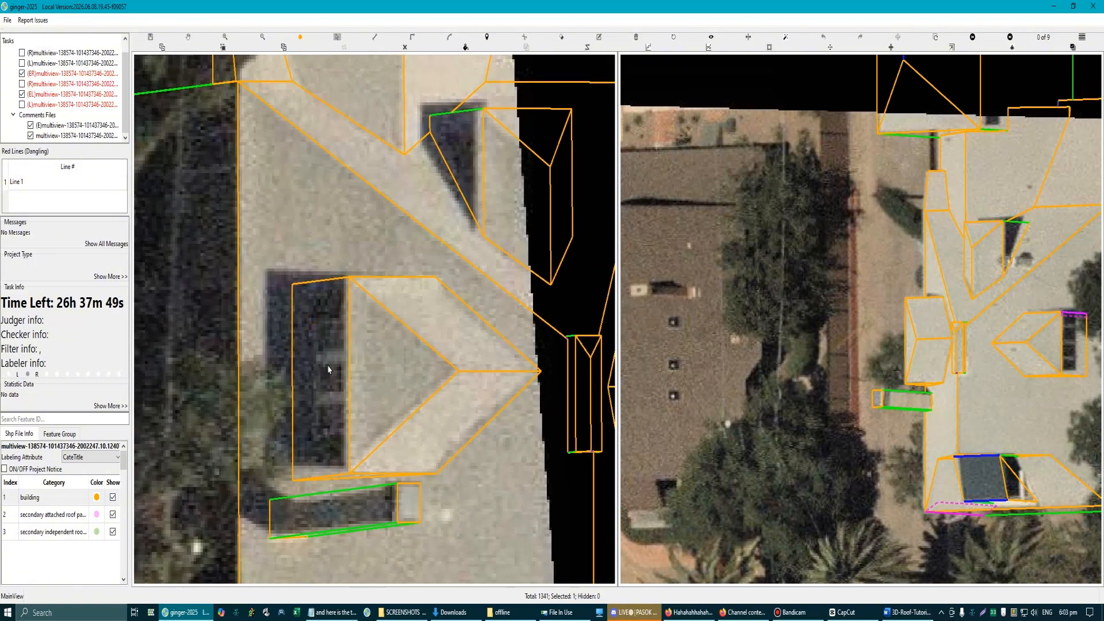
left_click(347, 291)
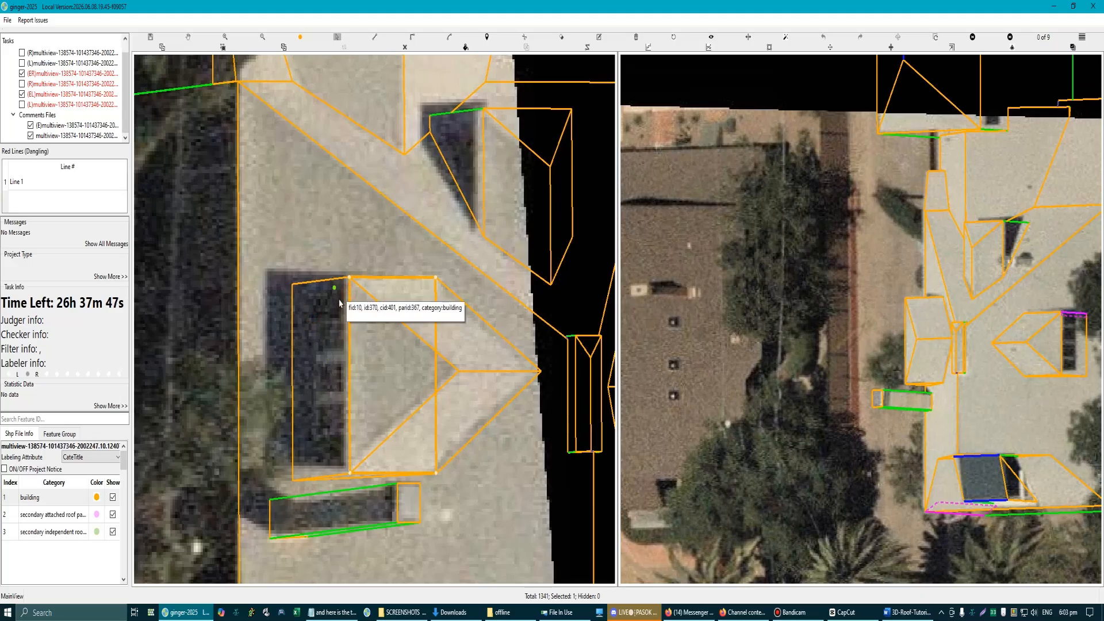
scroll(340, 303, "up", 1)
left_click(353, 280)
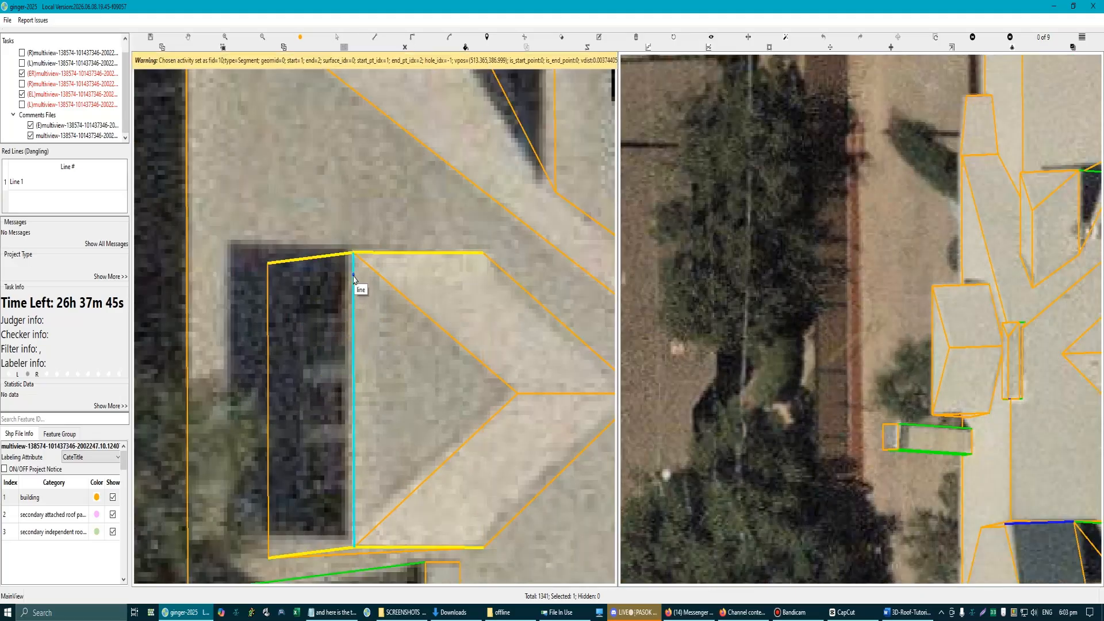
left_click(354, 276)
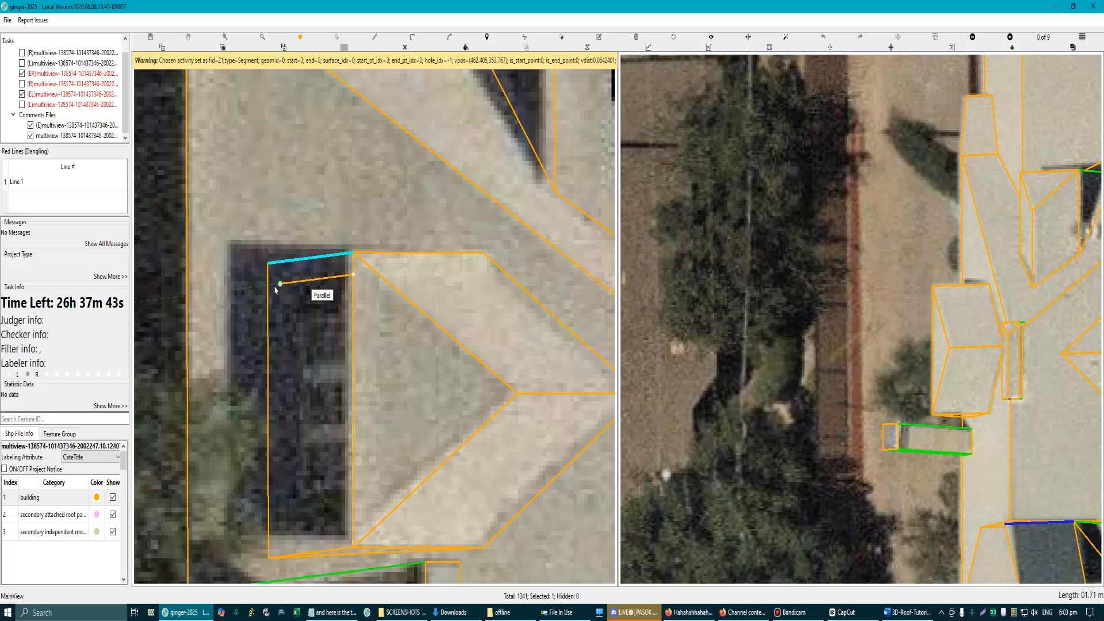
left_click(270, 286)
scroll(389, 364, "down", 1)
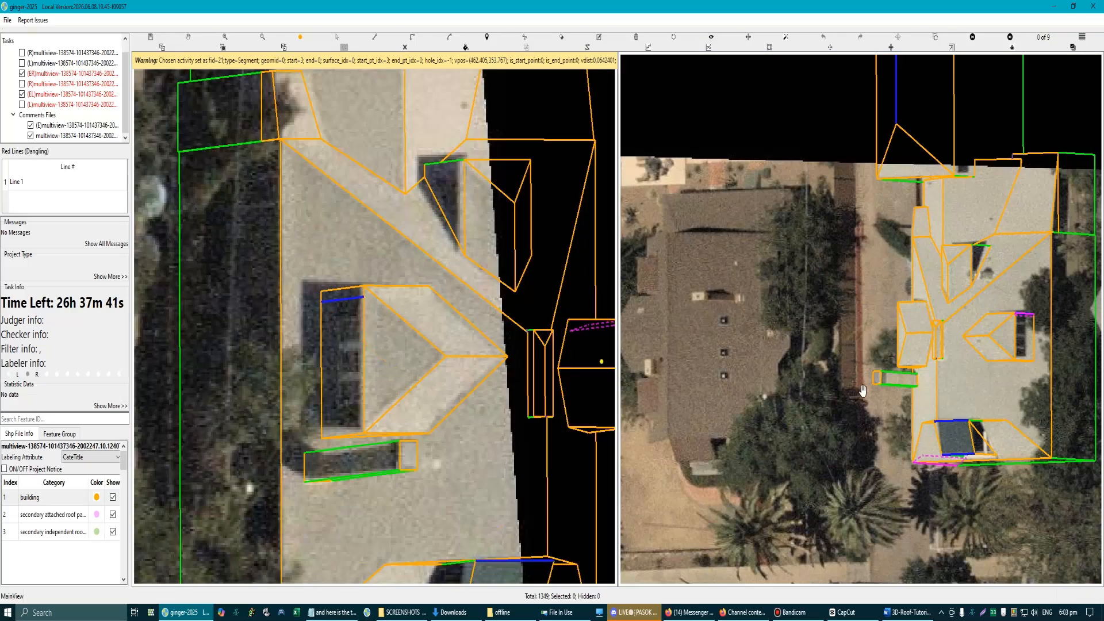
Step: Bring up a second aerial image of the dormer for comparison and mark the new line across its window wall as hidden
key("Right")
key("Right")
key("Right")
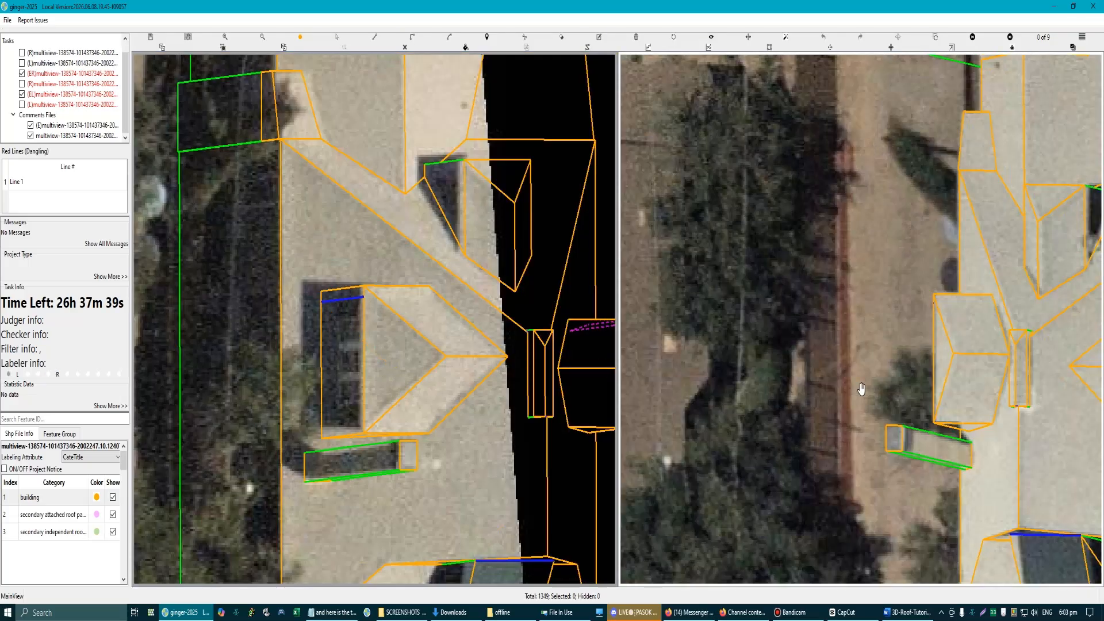
key("Right")
key("Right")
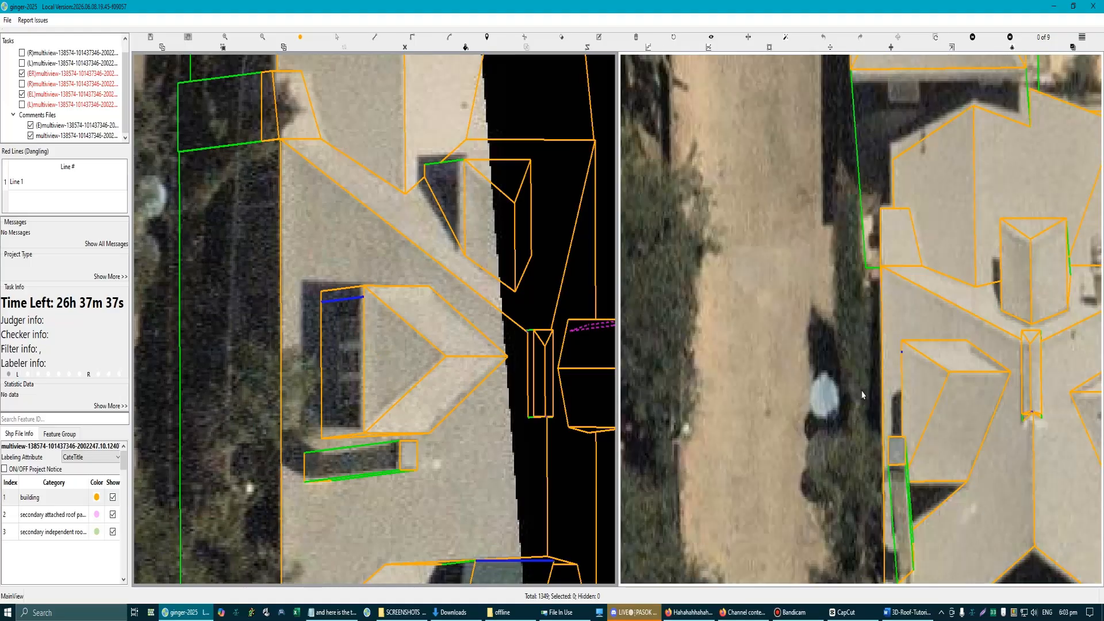
key("Right")
key("Right")
key("Right")
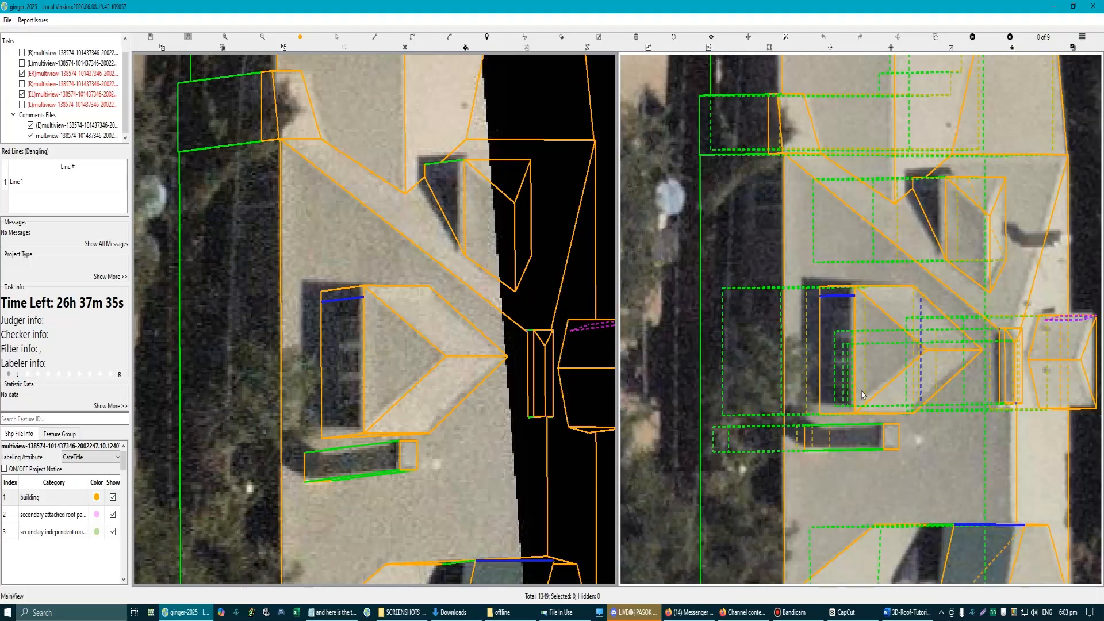
scroll(847, 308, "up", 3)
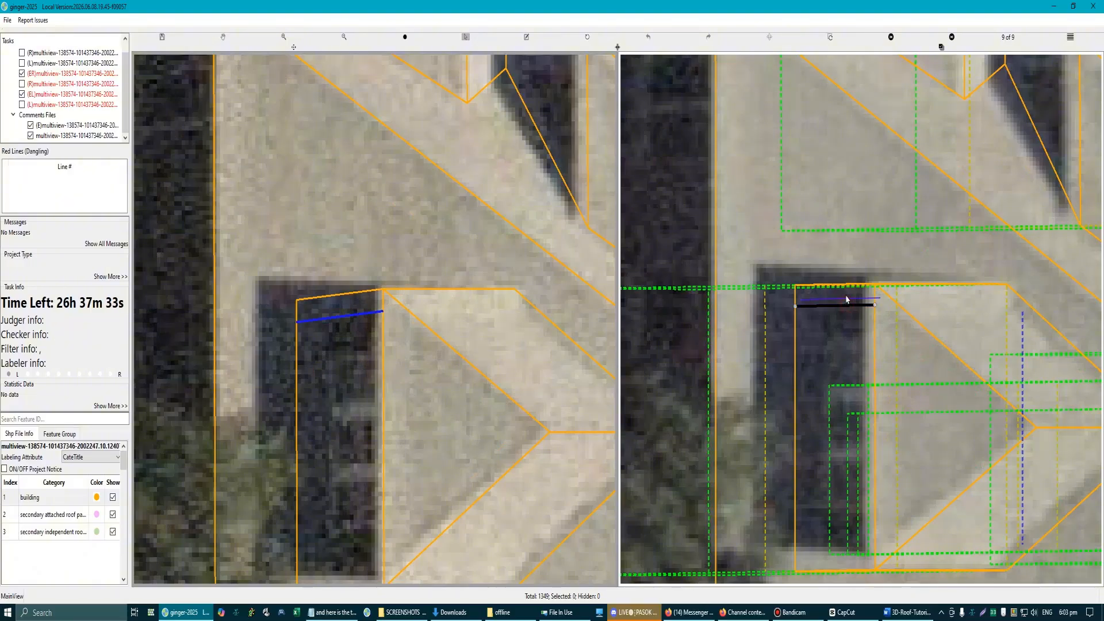
key("h")
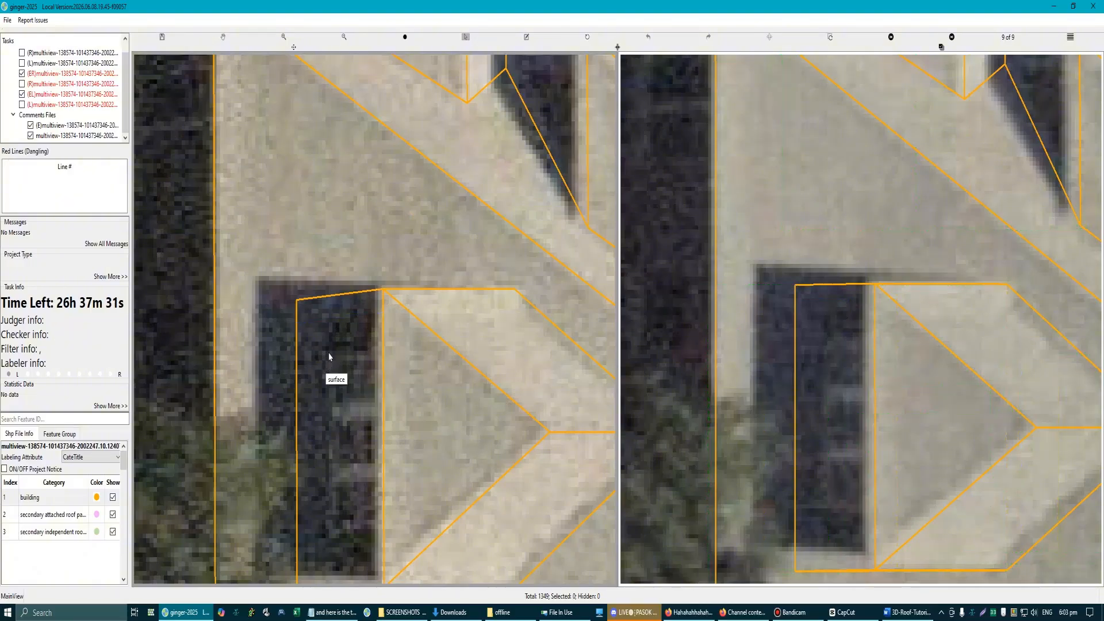
Step: Draw a narrow four-sided surface between the window wall's short upper edge and the hidden parallel line, using their end points as corners
left_click(330, 338)
key("e")
key("c")
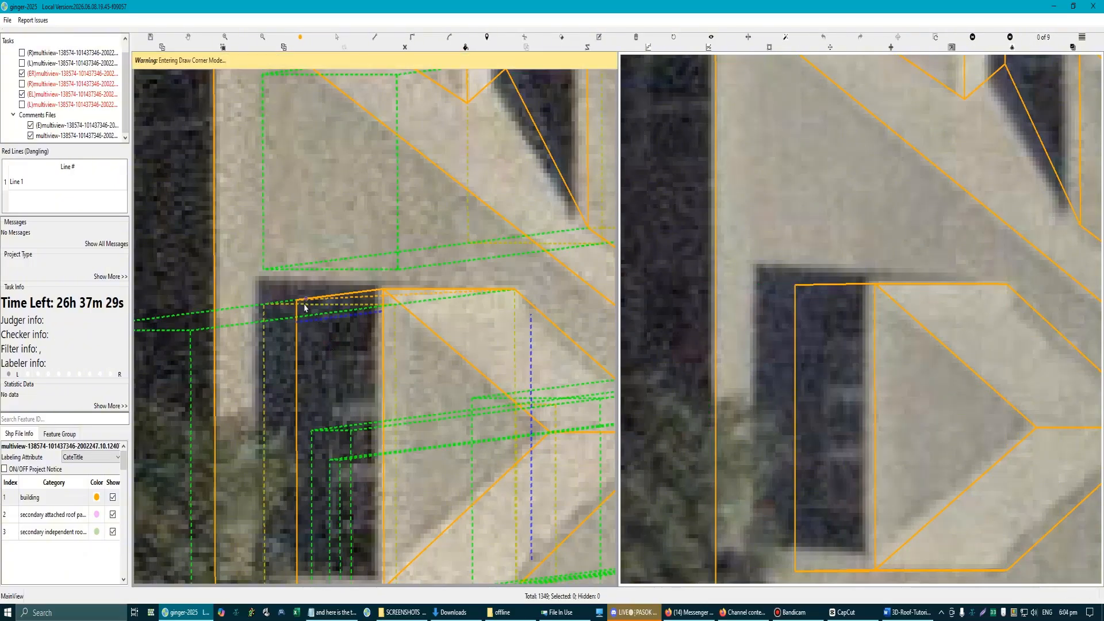
left_click(306, 321)
left_click(297, 301)
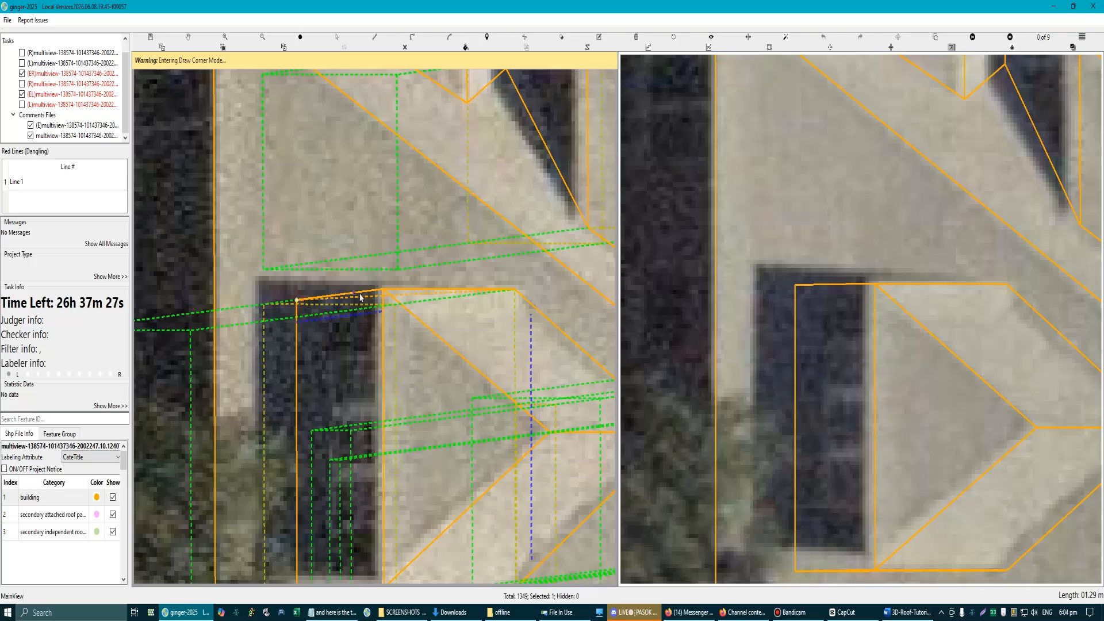
left_click(381, 311)
left_click(296, 322)
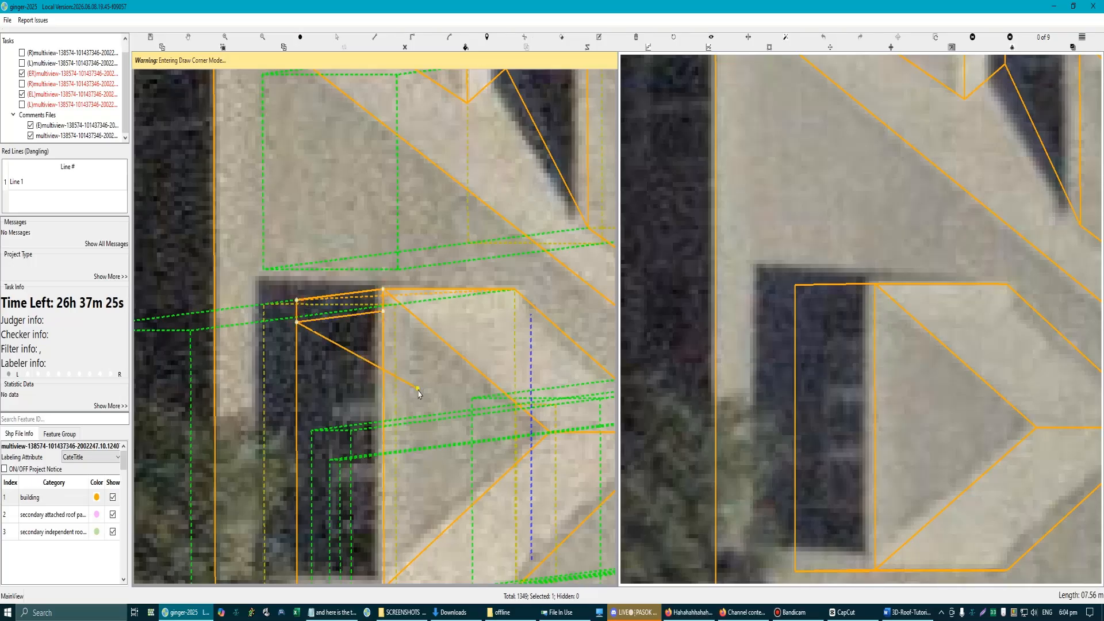
right_click(420, 396)
Step: Select all of the building's roof features, group them again, and turn on the report render in the image grid
scroll(425, 396, "down", 5)
scroll(426, 399, "down", 5)
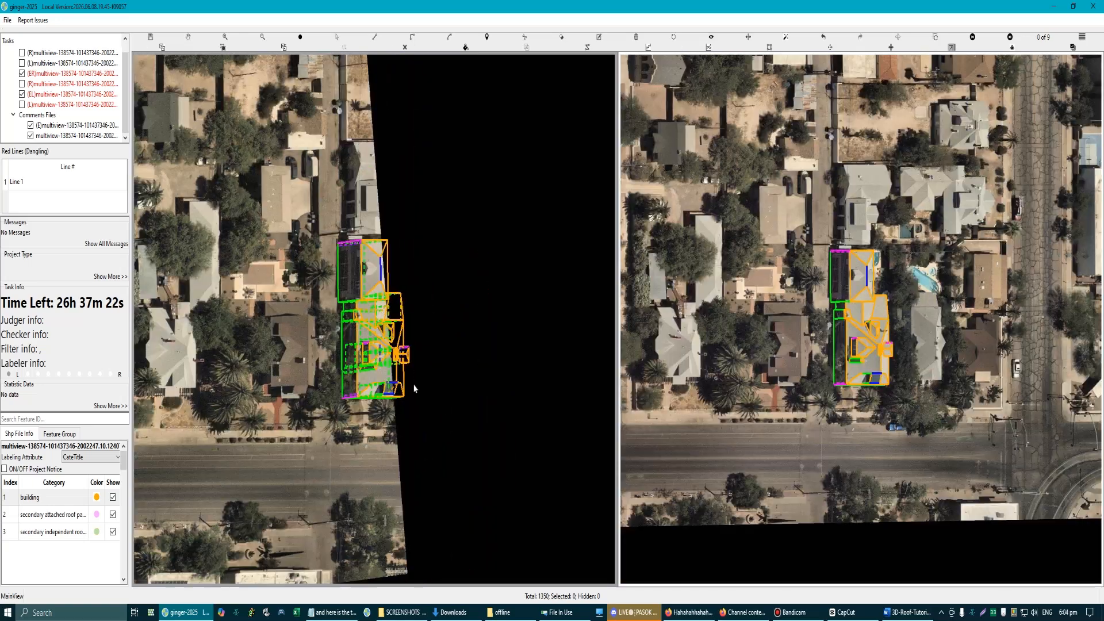
left_click_drag(303, 201, 459, 464)
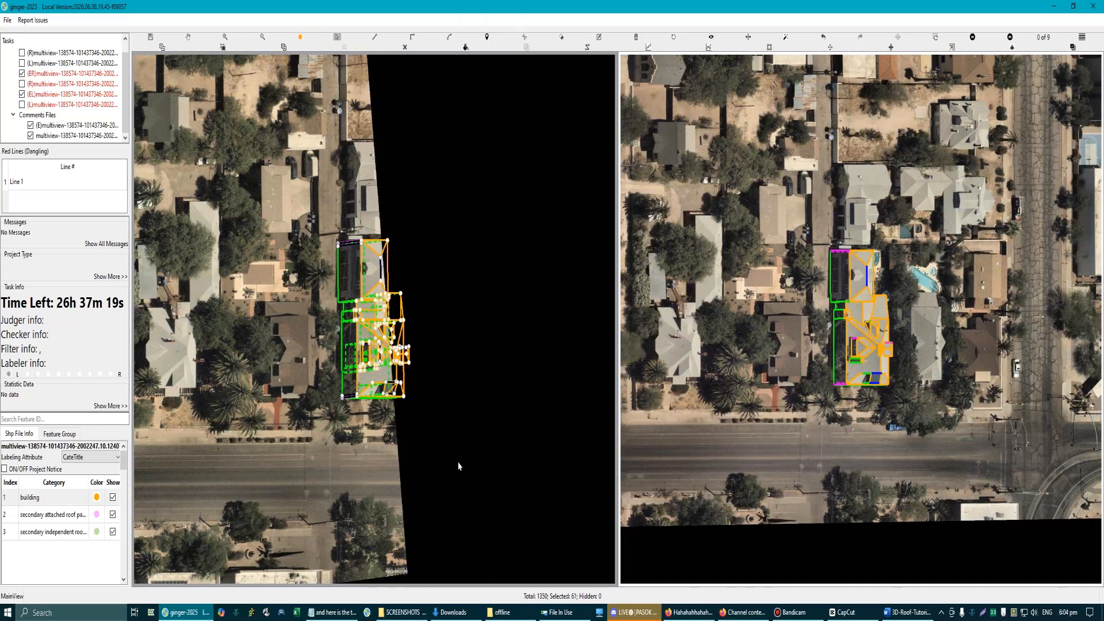
left_click(459, 464)
key("g")
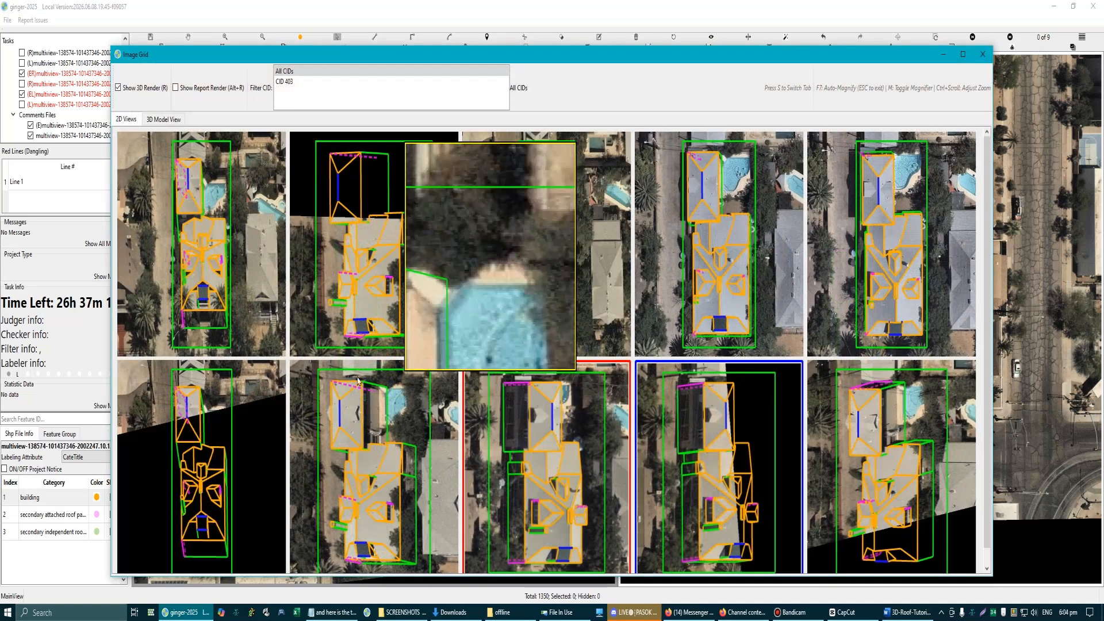
left_click(177, 93)
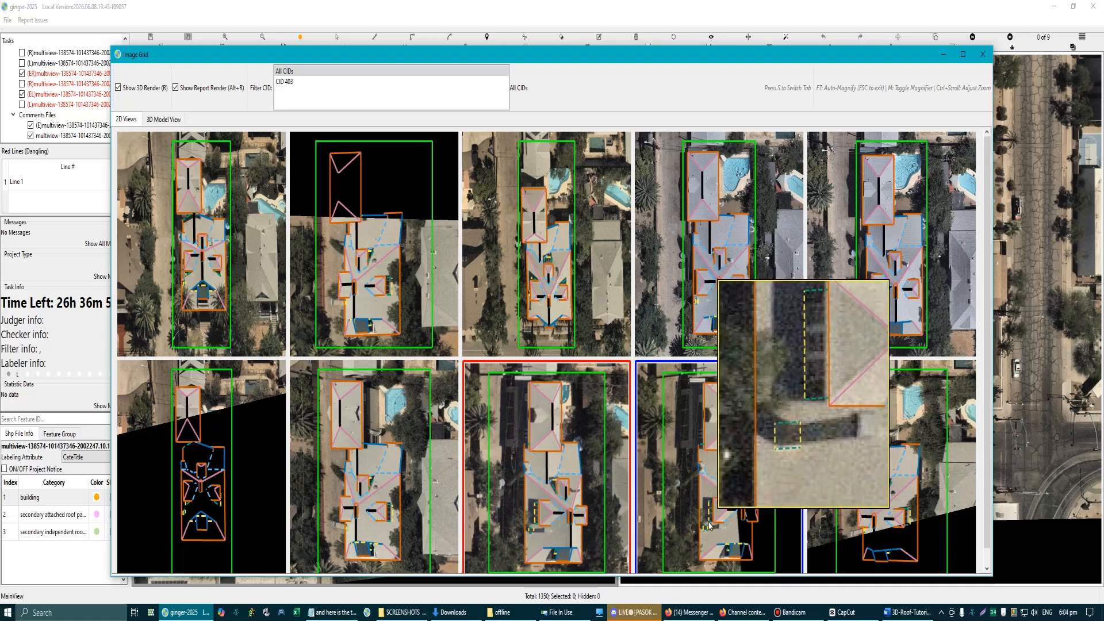
Step: Capture the image grid with the dormer magnified and sketch a gabled dormer in red, hatching the strip beside its front wall
key("Print")
left_click_drag(421, 45, 998, 620)
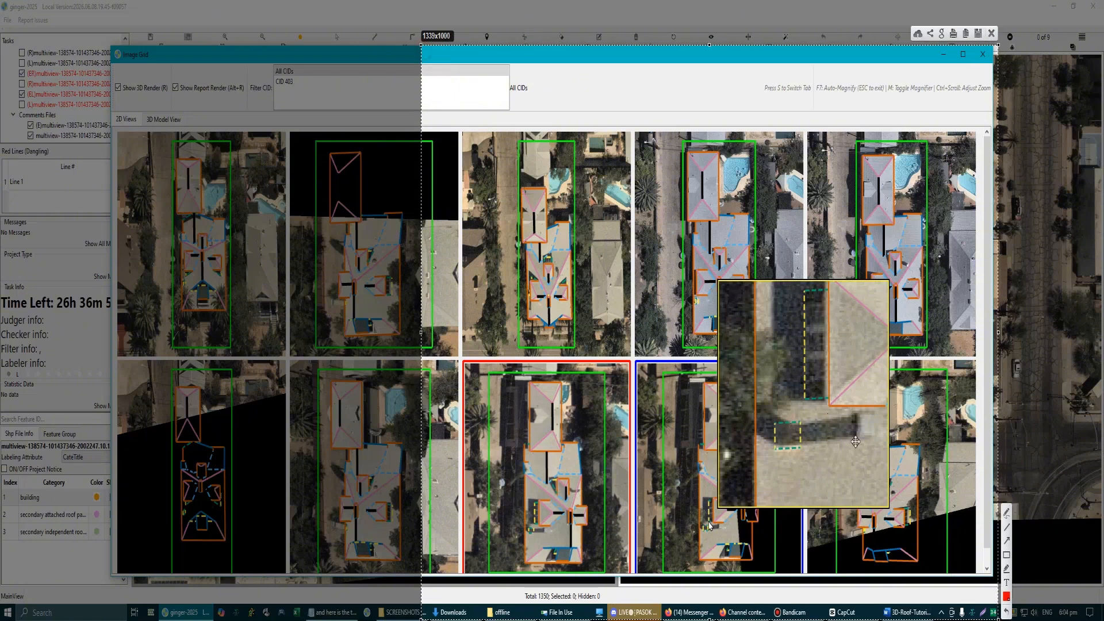
left_click(1007, 527)
mouse_move(611, 239)
left_mouse_down()
mouse_move(700, 173)
mouse_move(772, 248)
left_mouse_up()
left_click_drag(612, 241, 772, 248)
left_click_drag(632, 245, 737, 337)
left_click_drag(746, 253, 742, 339)
left_click_drag(614, 244, 634, 248)
left_click_drag(614, 249, 628, 252)
left_click_drag(615, 255, 628, 258)
left_click_drag(614, 262, 627, 273)
left_click_drag(613, 277, 623, 281)
left_click_drag(614, 286, 620, 302)
left_click_drag(613, 307, 623, 311)
left_click_drag(611, 321, 625, 330)
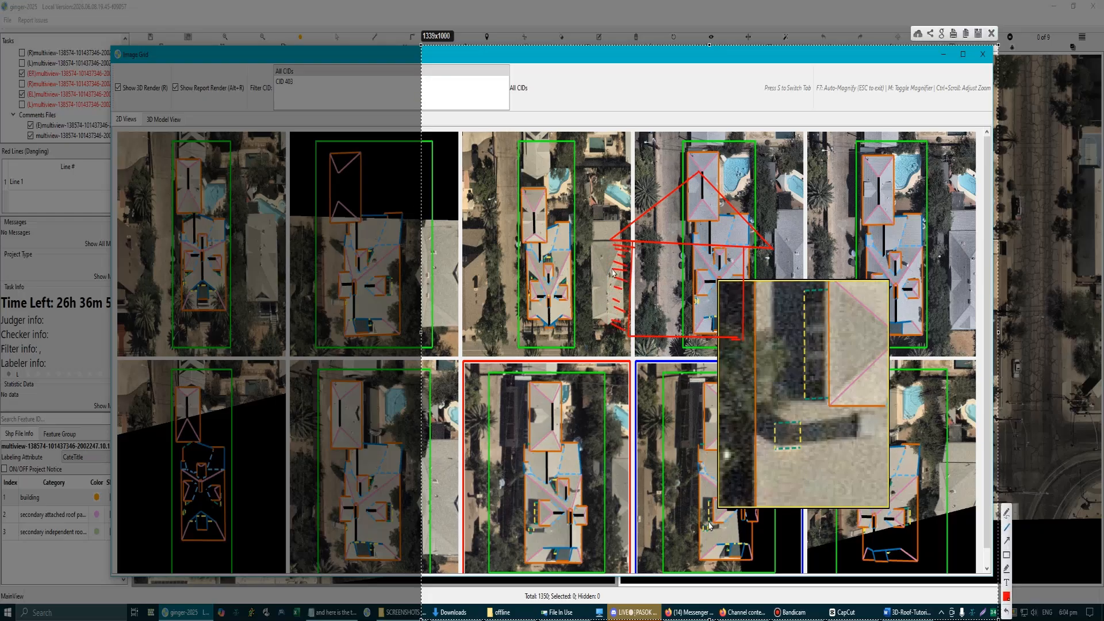
mouse_move(697, 173)
left_mouse_down()
mouse_move(607, 239)
mouse_move(610, 340)
left_mouse_up()
left_click_drag(634, 244, 632, 341)
left_click_drag(606, 245, 608, 340)
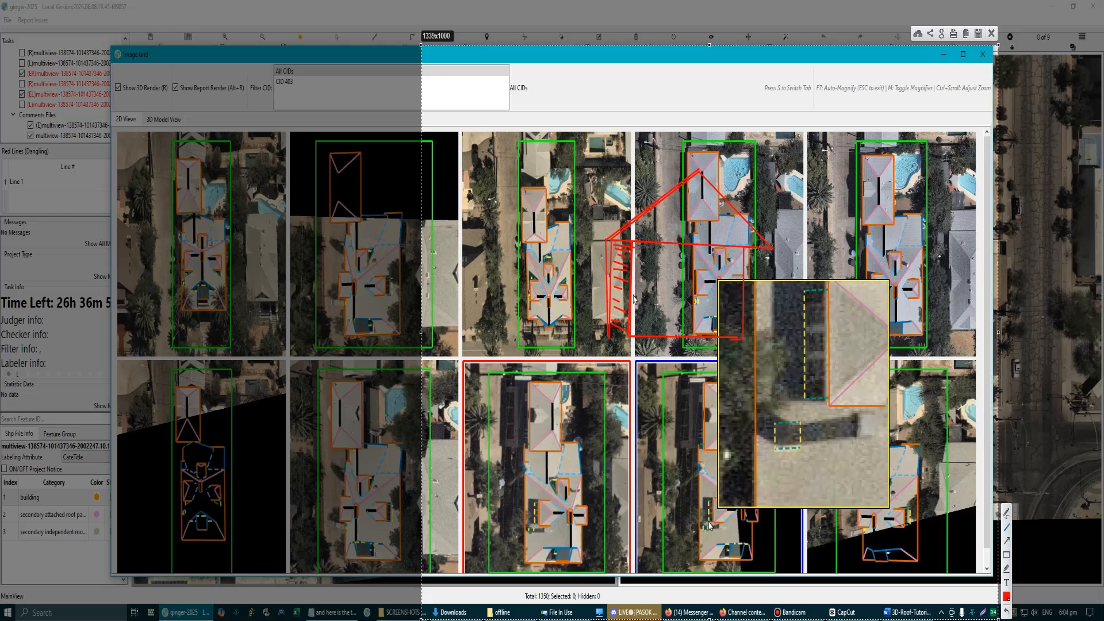
left_click_drag(608, 241, 637, 264)
Step: Trace the window wall's rendered edges and its actual outline in the magnified dormer, mark the matching sketch edges, and discard the capture
left_click_drag(804, 312, 805, 344)
left_click_drag(806, 357, 805, 397)
left_click_drag(805, 398, 831, 396)
mouse_move(773, 282)
left_mouse_down()
mouse_move(774, 410)
mouse_move(806, 410)
mouse_move(770, 410)
left_mouse_up()
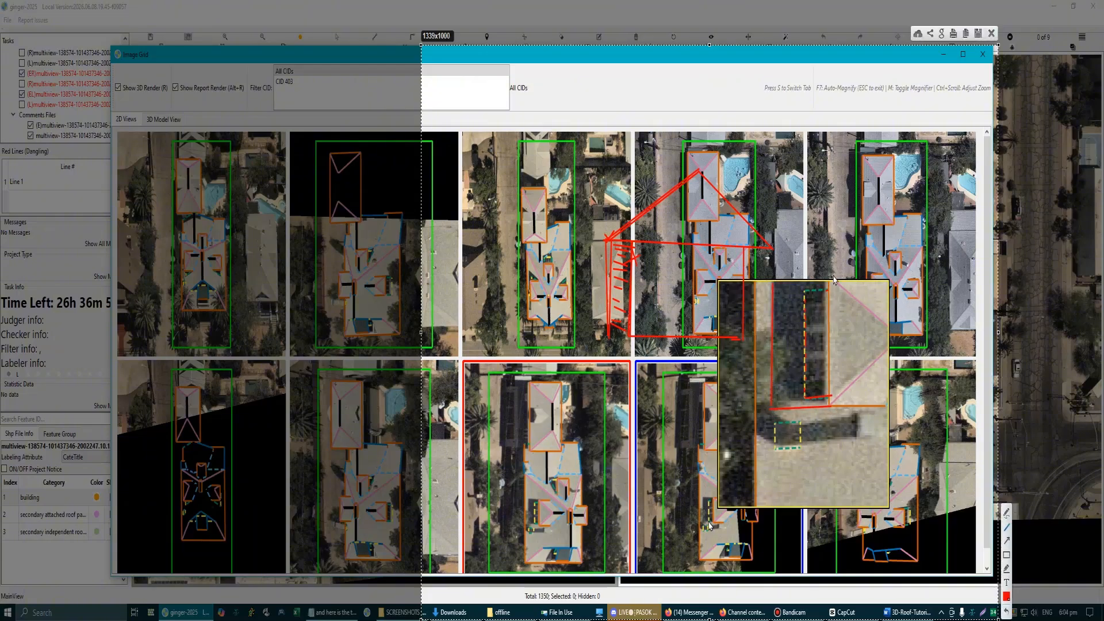
mouse_move(830, 272)
left_mouse_down()
mouse_move(831, 407)
mouse_move(887, 410)
mouse_move(776, 411)
left_mouse_up()
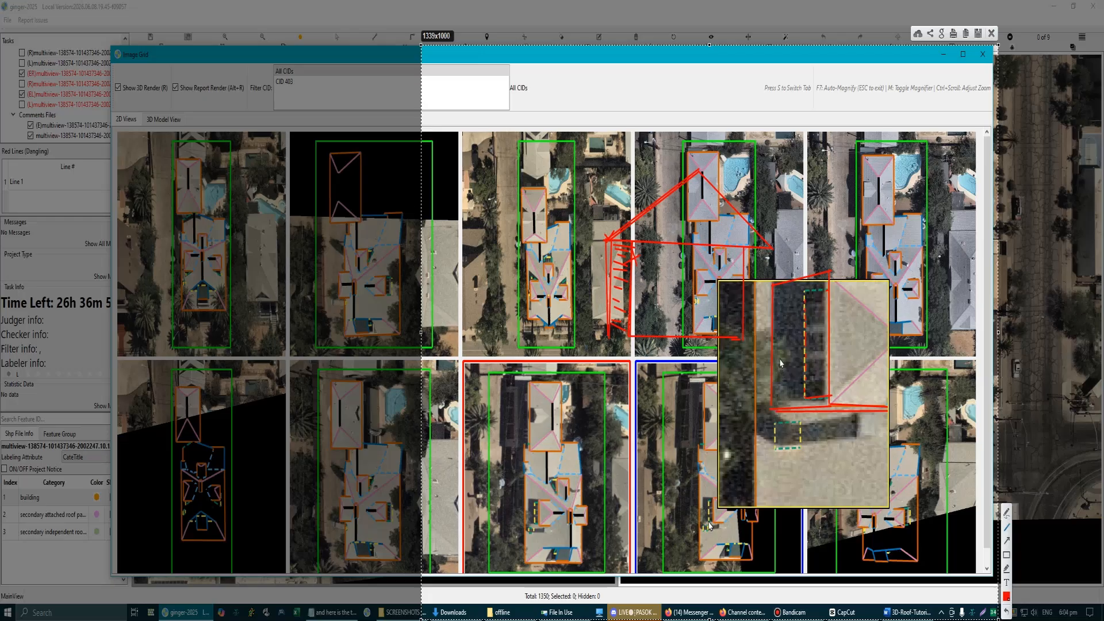
left_click_drag(772, 313, 770, 397)
mouse_move(665, 263)
left_mouse_down()
mouse_move(695, 300)
mouse_move(668, 302)
left_mouse_up()
mouse_move(608, 240)
left_mouse_down()
mouse_move(636, 248)
mouse_move(618, 339)
left_mouse_up()
left_click_drag(806, 303, 812, 403)
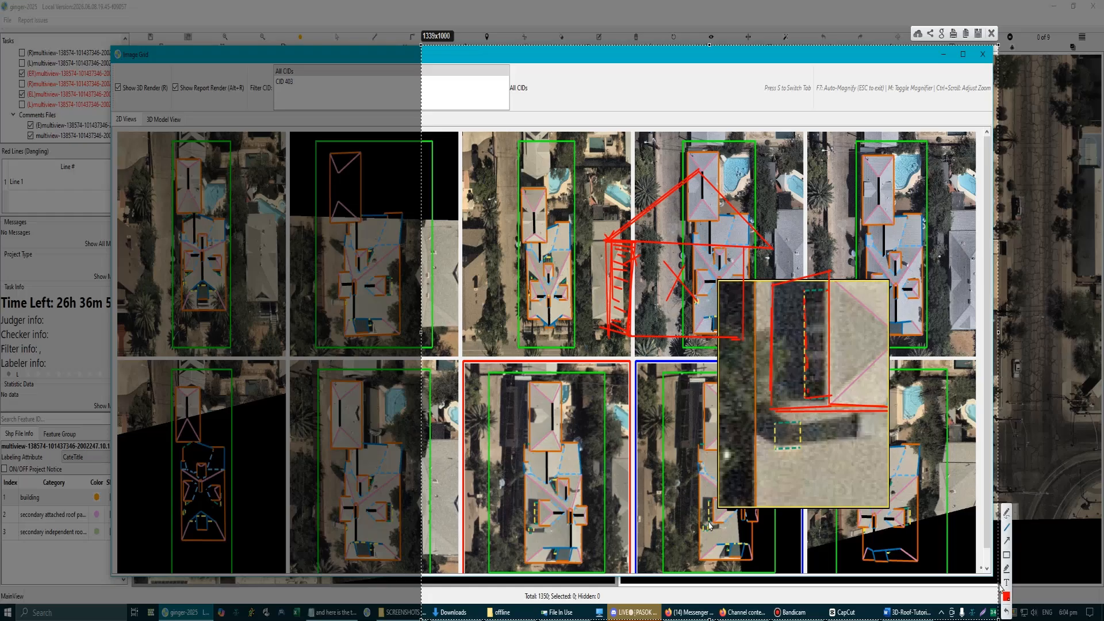
left_click(992, 33)
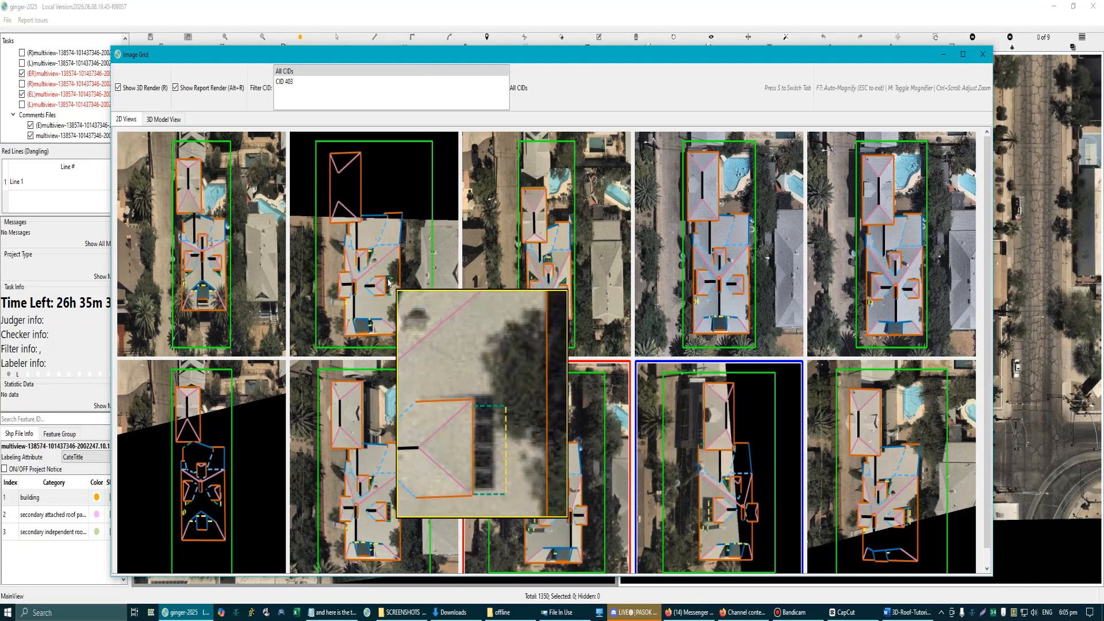
Step: Capture the grid with the opposite dormer magnified, trace its window wall in red, and sketch a gabled front with a hatched side
key("Print")
left_click_drag(184, 70, 680, 585)
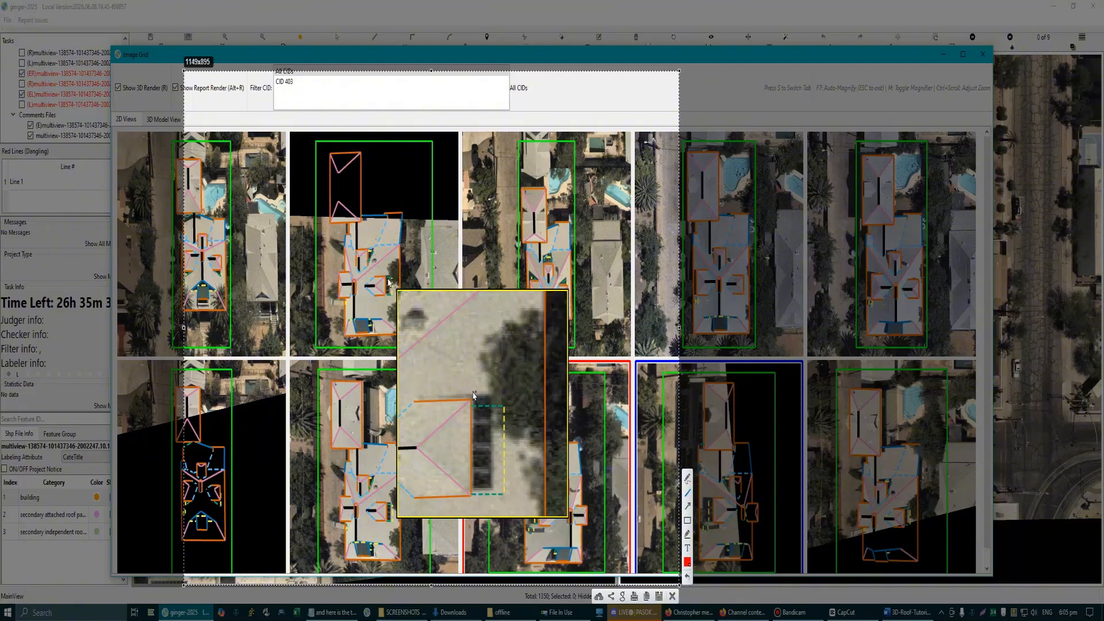
mouse_move(473, 399)
left_mouse_down()
mouse_move(501, 405)
mouse_move(508, 498)
mouse_move(472, 497)
left_mouse_up()
mouse_move(485, 148)
left_mouse_down()
mouse_move(299, 265)
mouse_move(584, 247)
mouse_move(619, 282)
mouse_move(619, 534)
left_mouse_up()
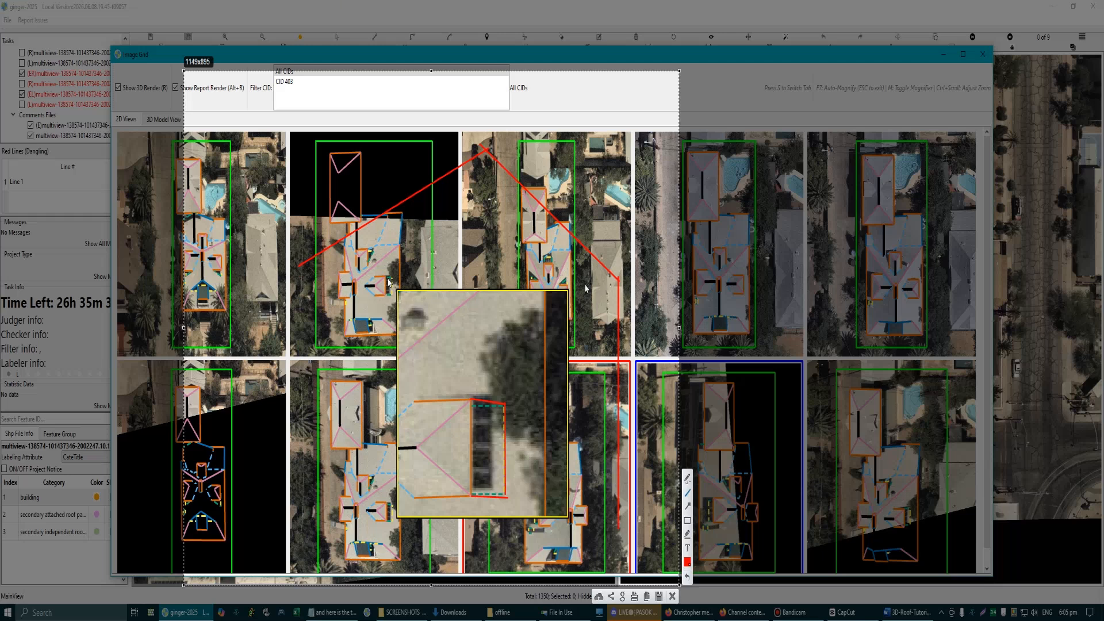
mouse_move(580, 283)
left_mouse_down()
mouse_move(348, 275)
mouse_move(347, 483)
mouse_move(578, 487)
mouse_move(580, 277)
mouse_move(581, 490)
left_mouse_up()
mouse_move(297, 263)
left_mouse_down()
mouse_move(299, 285)
mouse_move(348, 273)
mouse_move(348, 288)
left_mouse_up()
left_click_drag(299, 288, 345, 298)
left_click_drag(306, 299, 340, 305)
left_click_drag(290, 305, 327, 315)
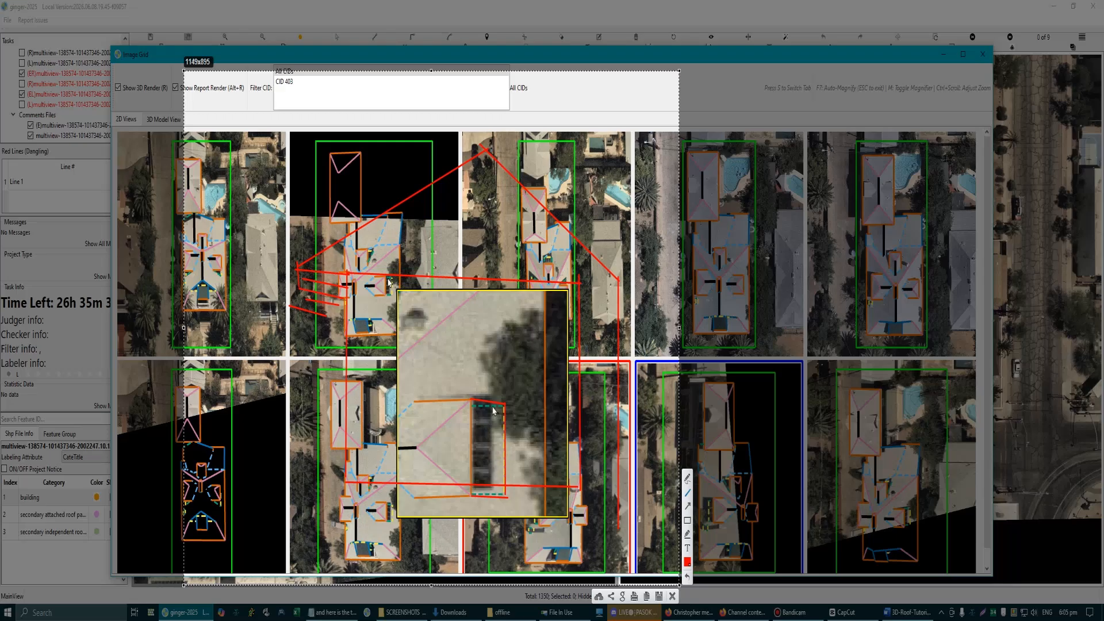
Step: Mark the inner wall line and upper corner on the magnified dormer and its gable sketch, and discard the capture
left_click_drag(479, 323, 459, 324)
left_click_drag(493, 404, 494, 503)
mouse_move(334, 244)
left_mouse_down()
mouse_move(291, 272)
mouse_move(354, 298)
mouse_move(347, 272)
mouse_move(347, 494)
left_mouse_up()
left_click_drag(493, 414, 495, 460)
left_click_drag(373, 249, 389, 291)
mouse_move(471, 398)
left_mouse_down()
mouse_move(473, 495)
mouse_move(495, 492)
mouse_move(499, 422)
left_mouse_up()
left_click(672, 596)
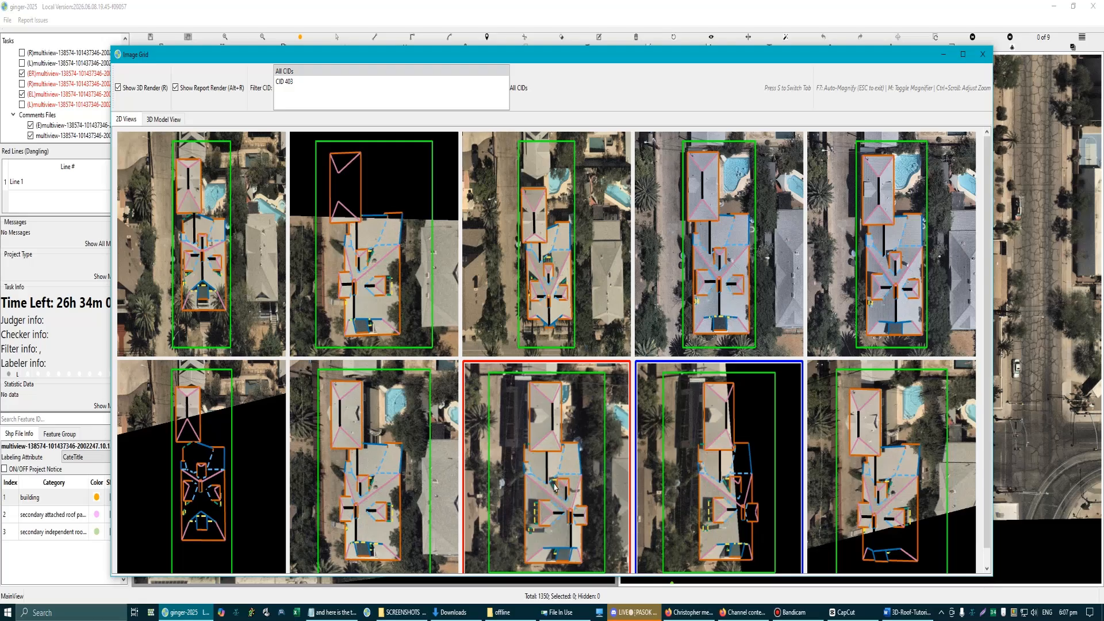
Step: Capture the image grid again, mark the dormers' window-wall edges in red on several aerial views, and discard the capture
key("Print")
left_click_drag(259, 216, 853, 611)
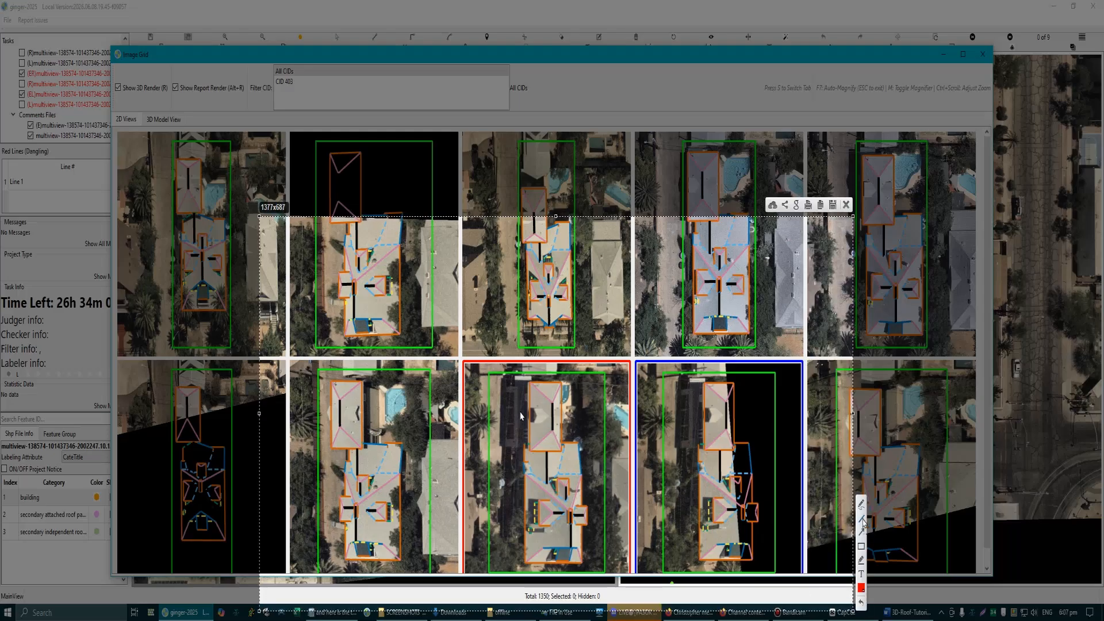
left_click(862, 518)
left_click_drag(579, 516, 583, 516)
left_click_drag(390, 280, 390, 292)
left_click_drag(535, 510, 541, 528)
left_click_drag(393, 505, 392, 512)
left_click_drag(393, 516, 393, 521)
left_click_drag(537, 504, 537, 510)
left_click_drag(538, 510, 537, 521)
left_click(846, 205)
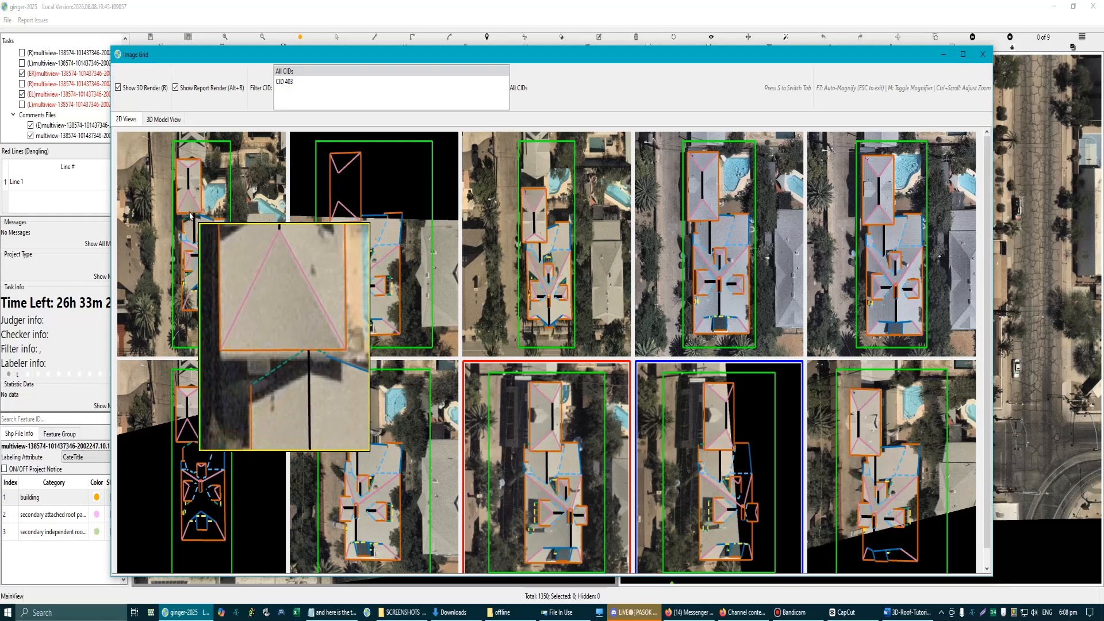
Step: Capture the image grid with the roof junction magnified, mark the rear roof's eave and adjoining gable edges in red, and discard the capture
left_click(191, 215)
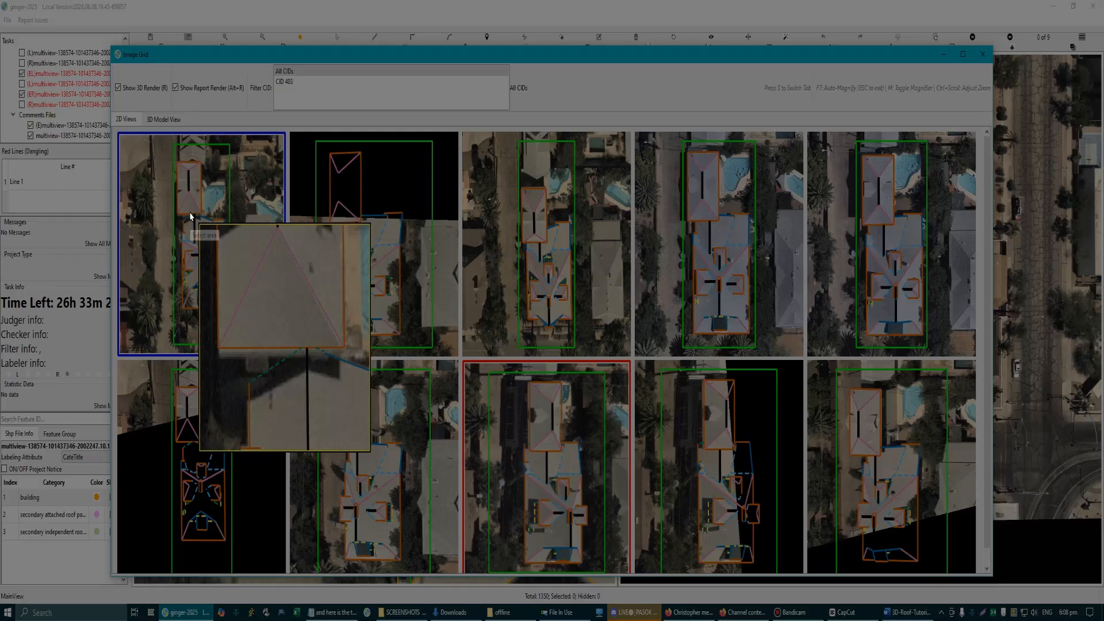
left_click_drag(133, 149, 544, 559)
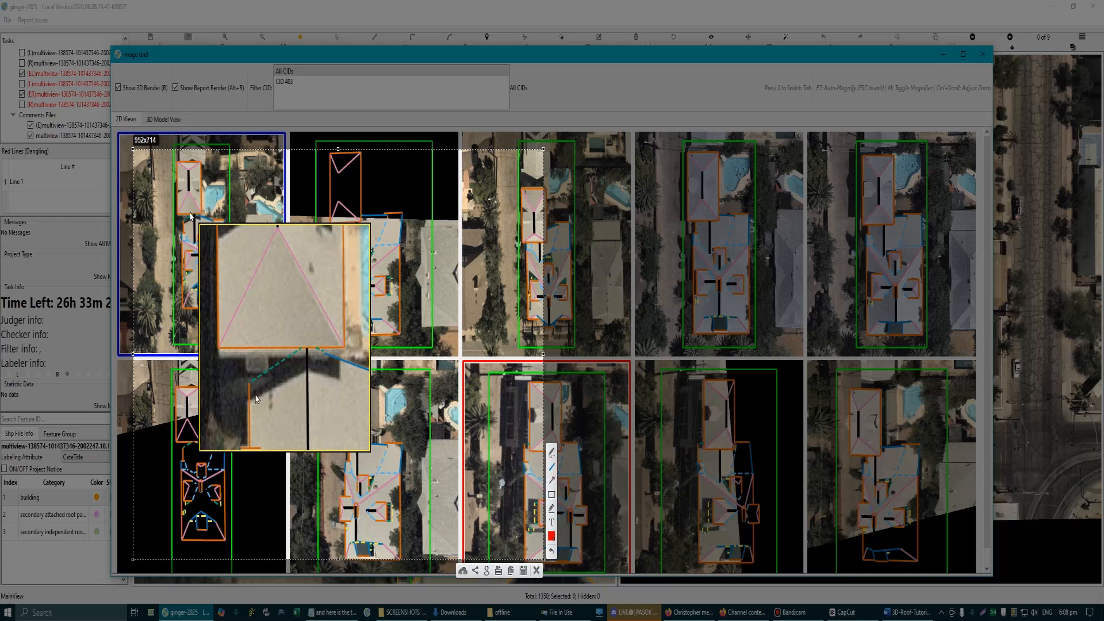
mouse_move(252, 408)
left_mouse_down()
mouse_move(308, 372)
mouse_move(350, 391)
mouse_move(343, 351)
mouse_move(349, 369)
mouse_move(307, 351)
mouse_move(254, 378)
mouse_move(249, 403)
left_mouse_up()
left_click_drag(217, 350, 354, 348)
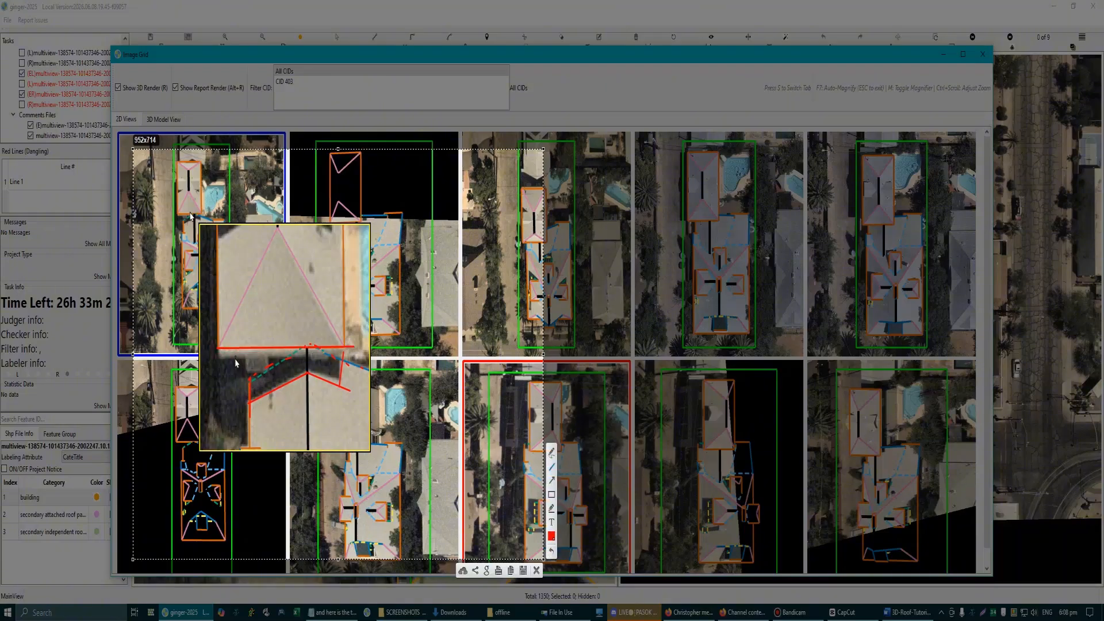
mouse_move(241, 401)
left_mouse_down()
mouse_move(246, 355)
mouse_move(249, 394)
mouse_move(307, 371)
left_mouse_up()
left_click(536, 571)
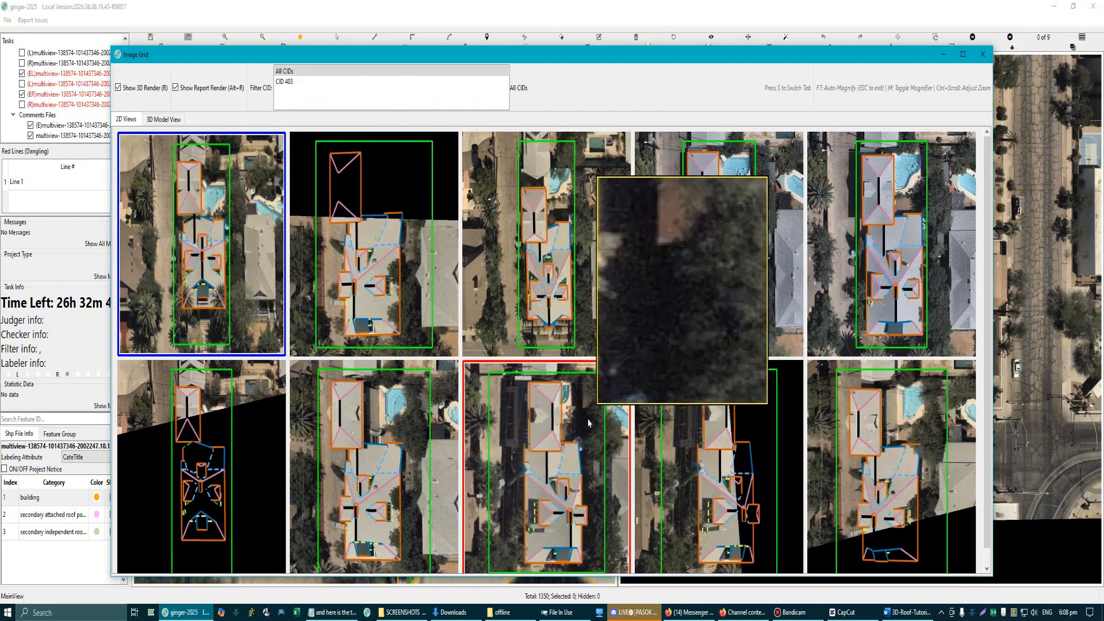
Step: Close the image grid, swap the two aerial views, and examine the roof outlines around the dormers and the main side surface
left_click(983, 54)
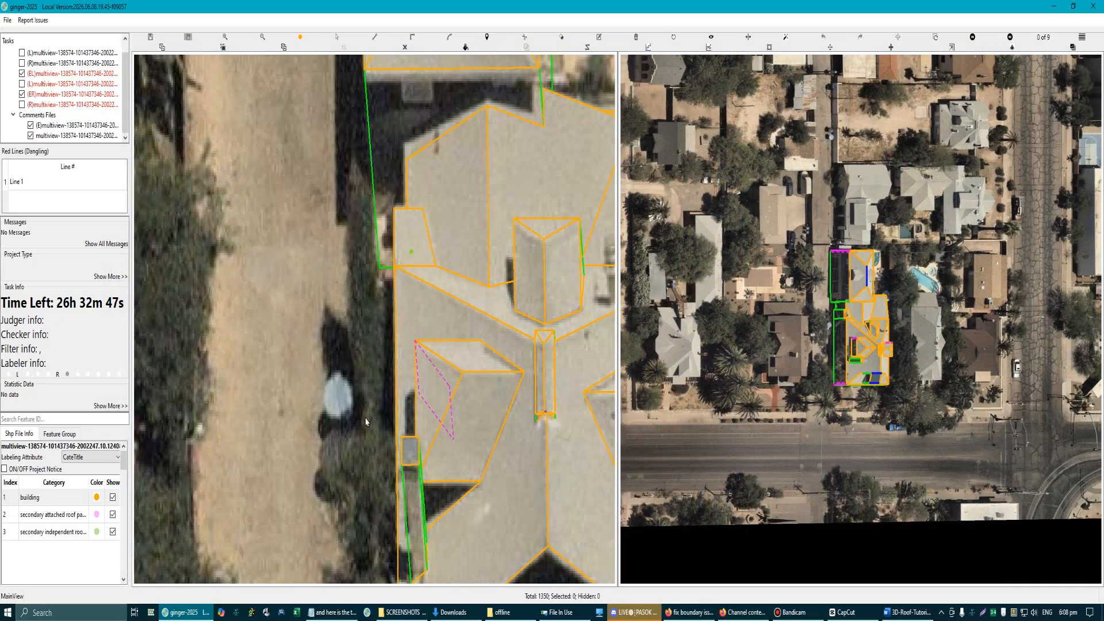
scroll(366, 422, "down", 2)
scroll(491, 368, "down", 2)
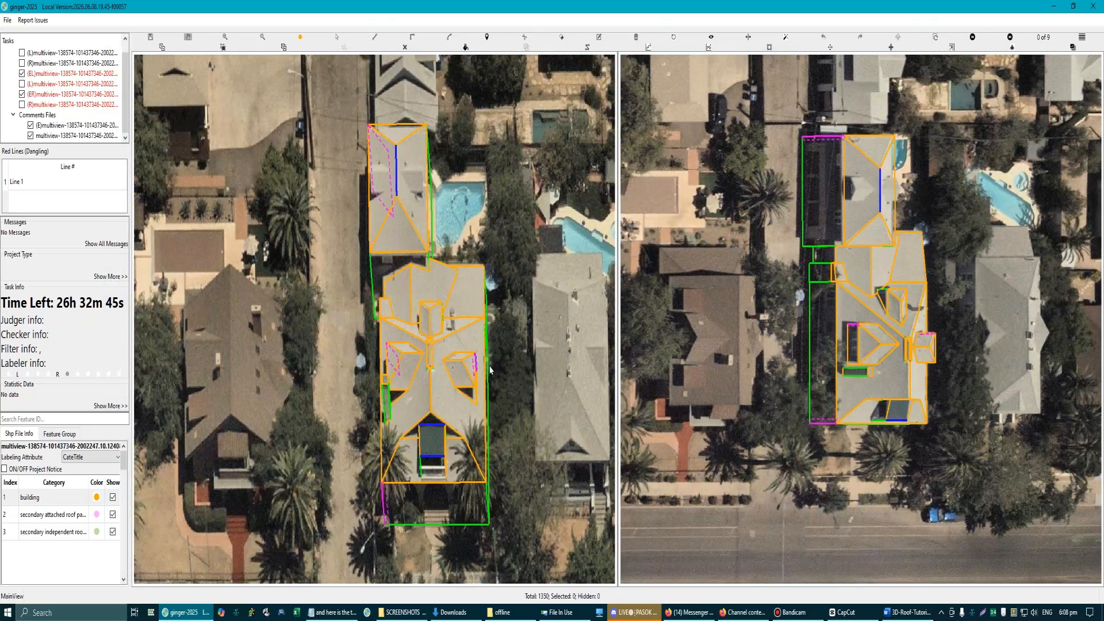
scroll(491, 368, "up", 2)
left_click(935, 37)
scroll(383, 333, "up", 3)
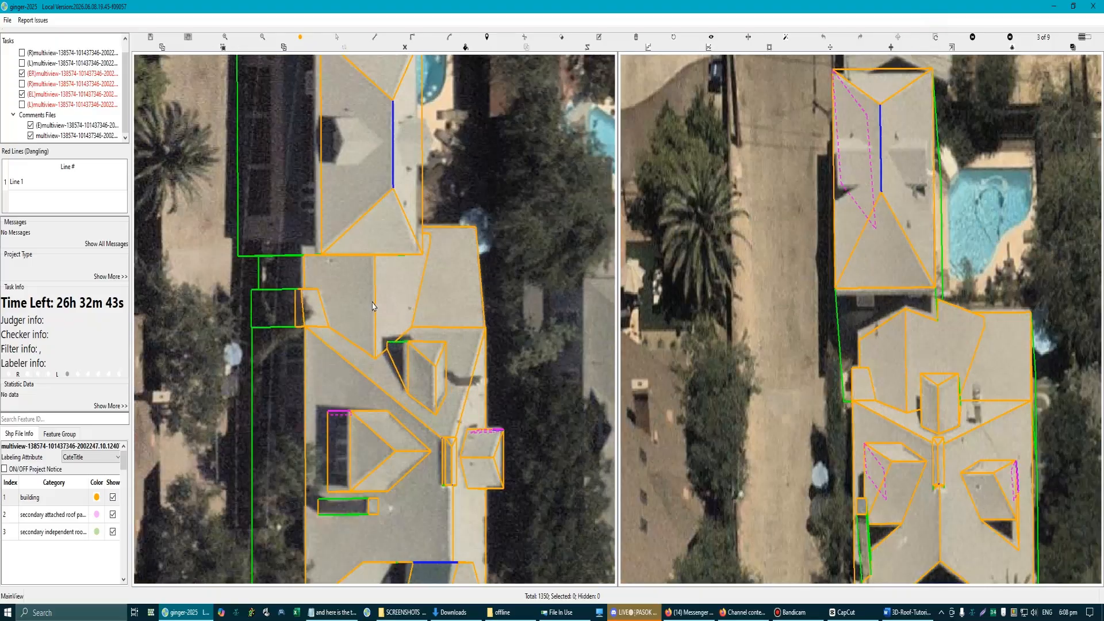
scroll(383, 333, "down", 5)
scroll(409, 358, "up", 2)
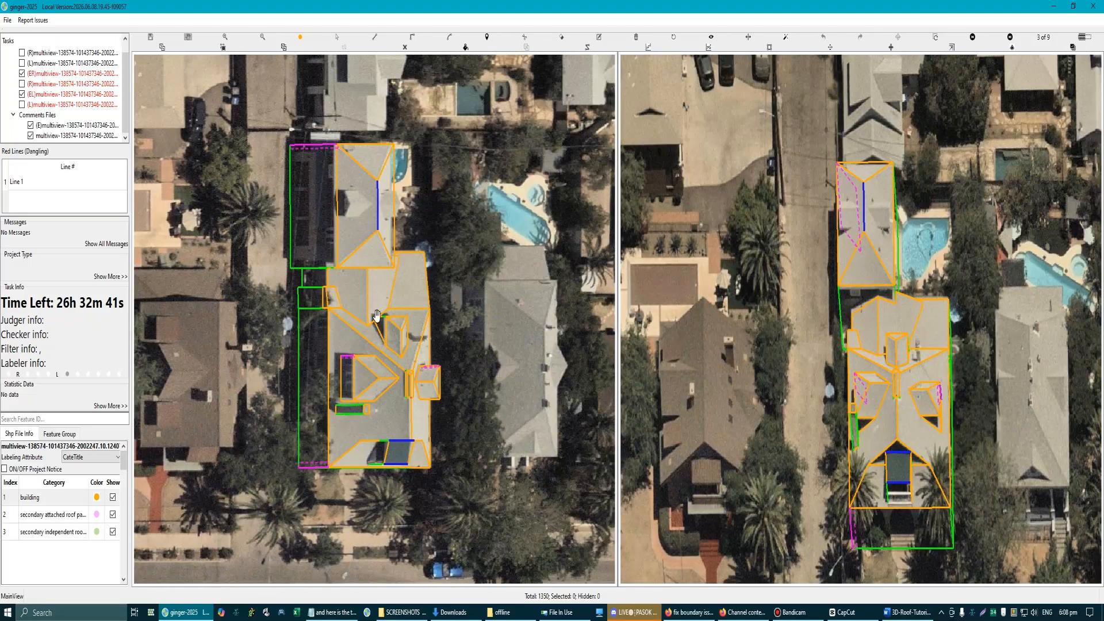
scroll(378, 335, "up", 4)
scroll(373, 327, "down", 5)
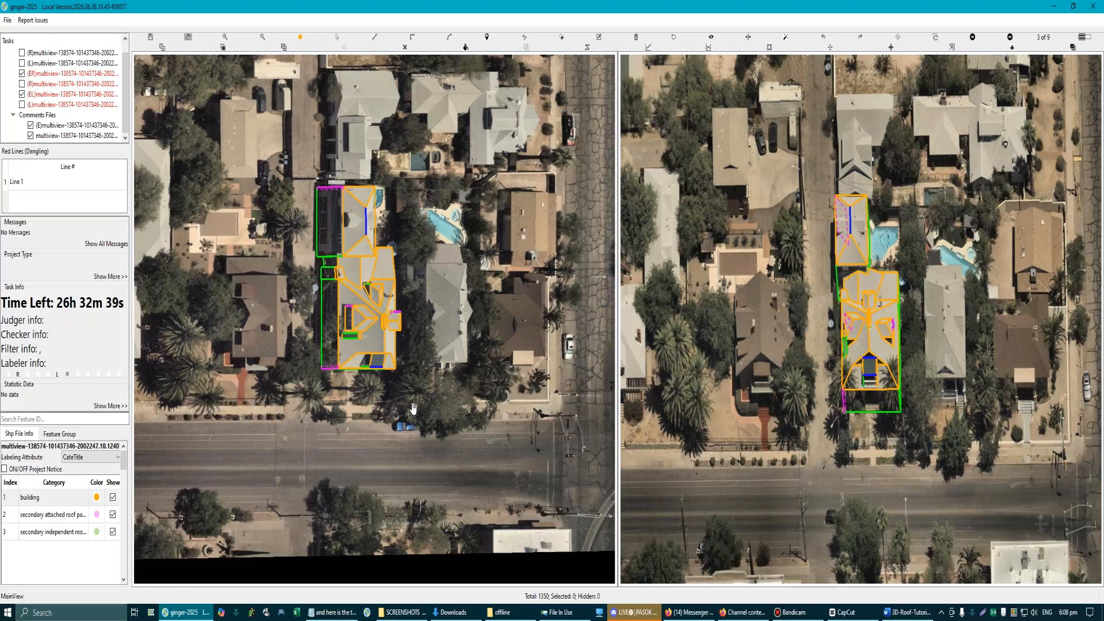
scroll(366, 311, "up", 3)
scroll(367, 310, "up", 4)
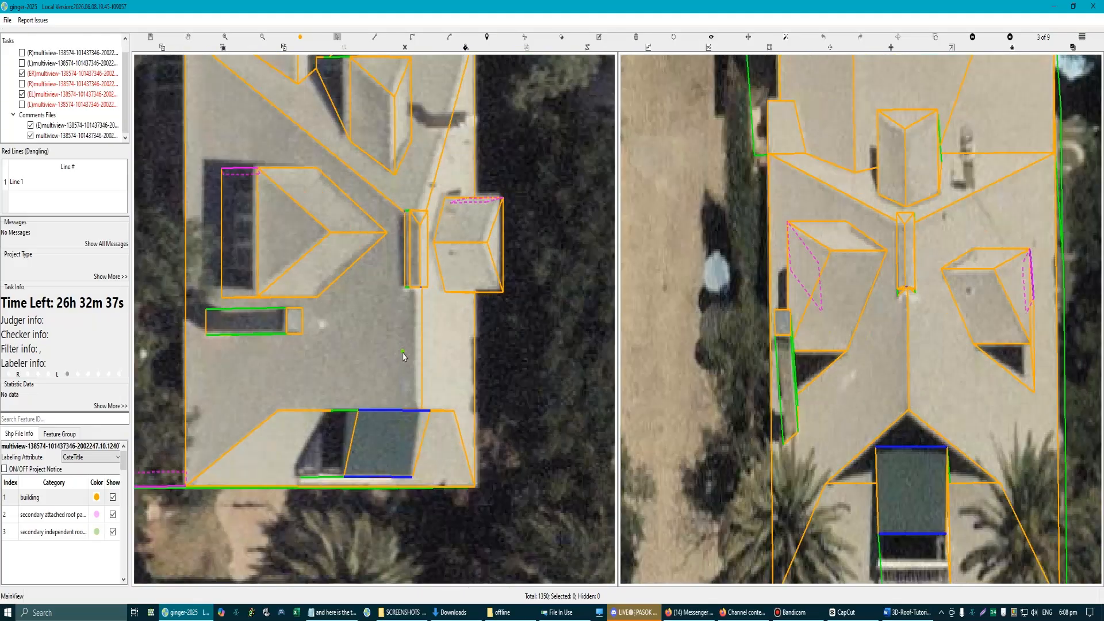
left_click(423, 331)
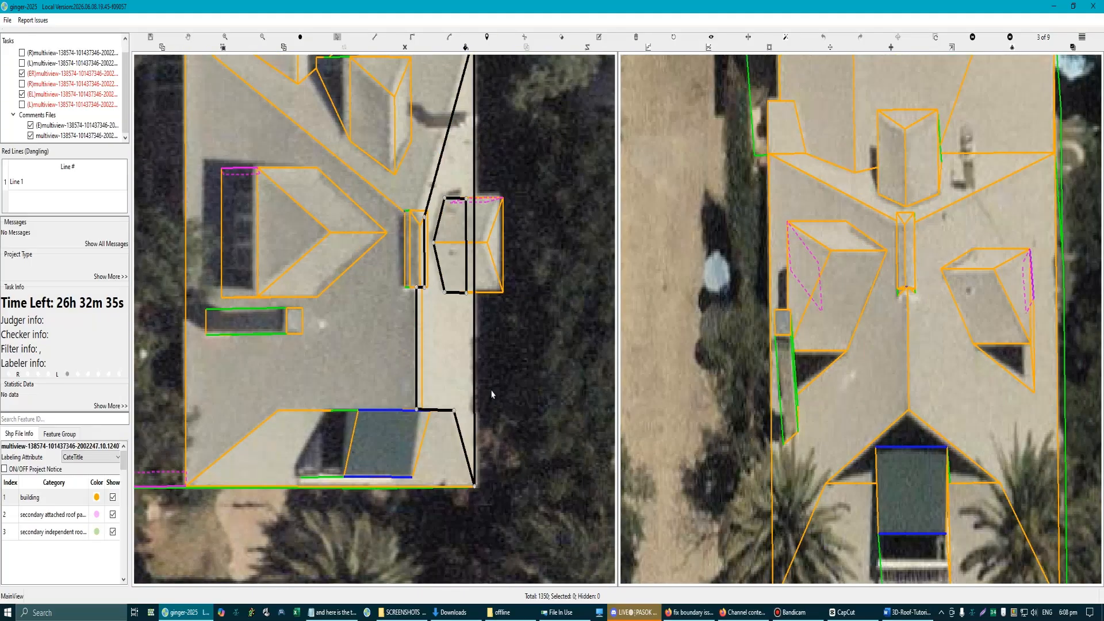
scroll(490, 400, "down", 5)
Step: Browse the comparison aerial images to 6 of 9 and swap that image into the other view for editing the rear roof
key("Right")
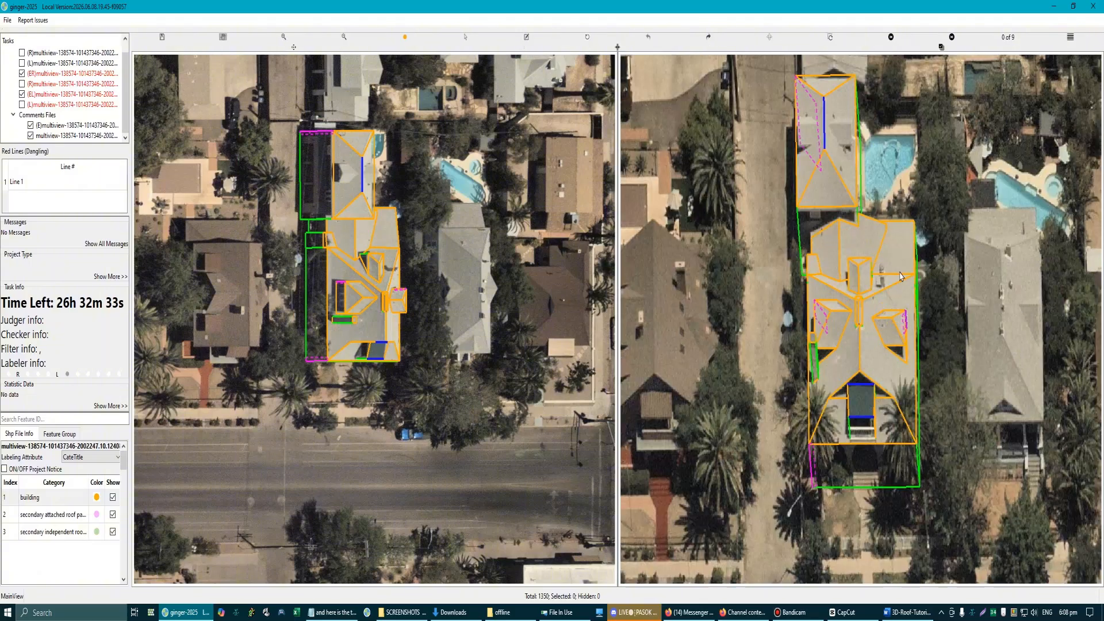
scroll(857, 316, "down", 3)
key("Right")
key("Right")
key("Right")
key("Right")
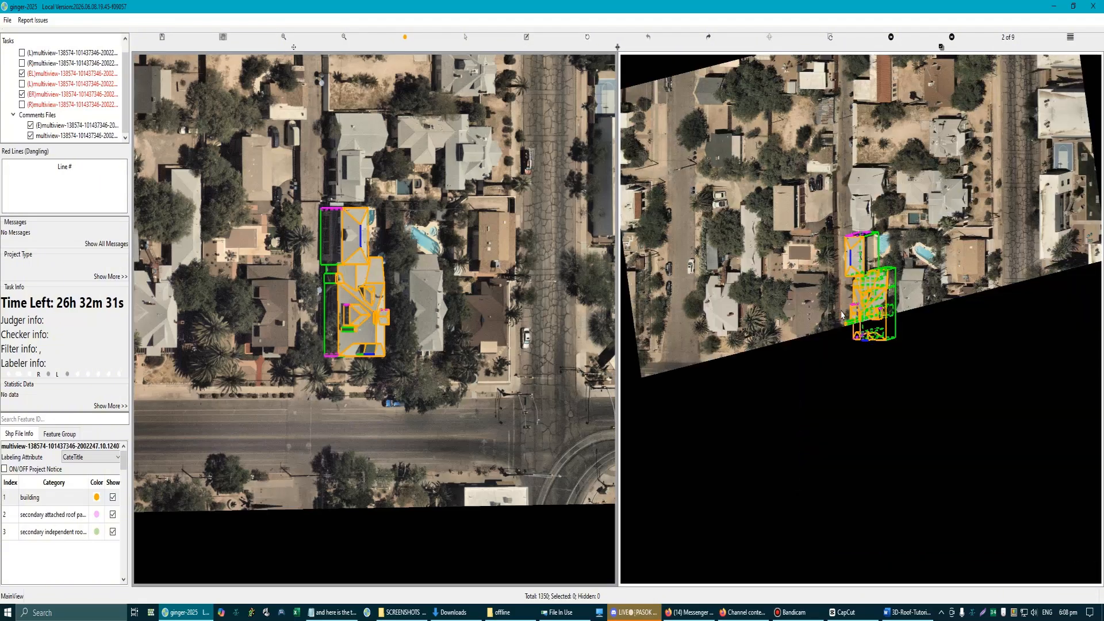
key("Right")
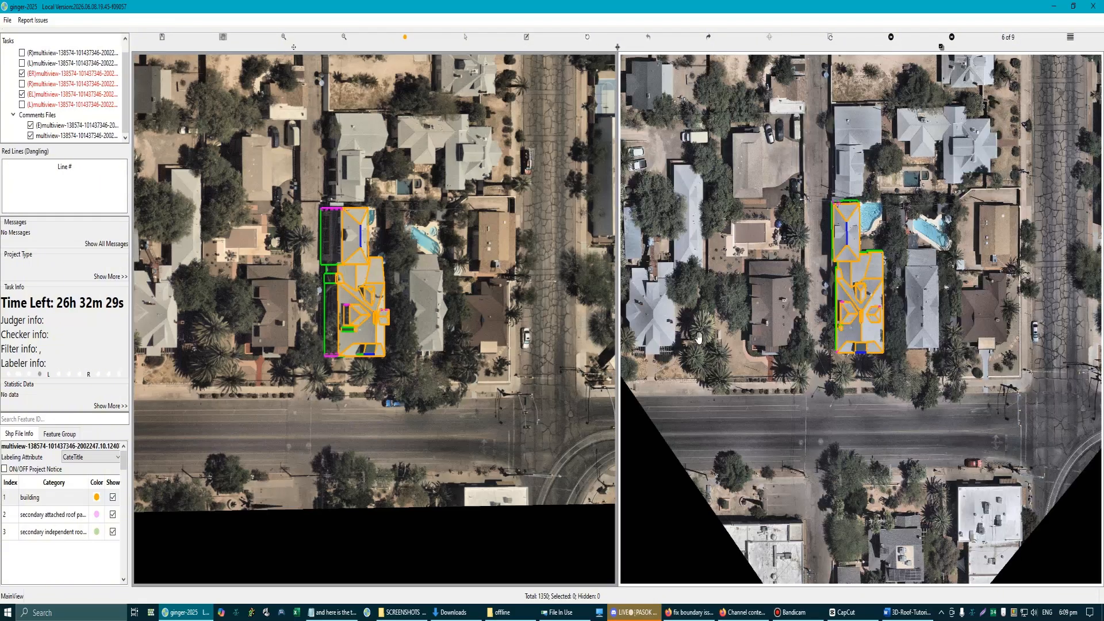
scroll(911, 264, "up", 2)
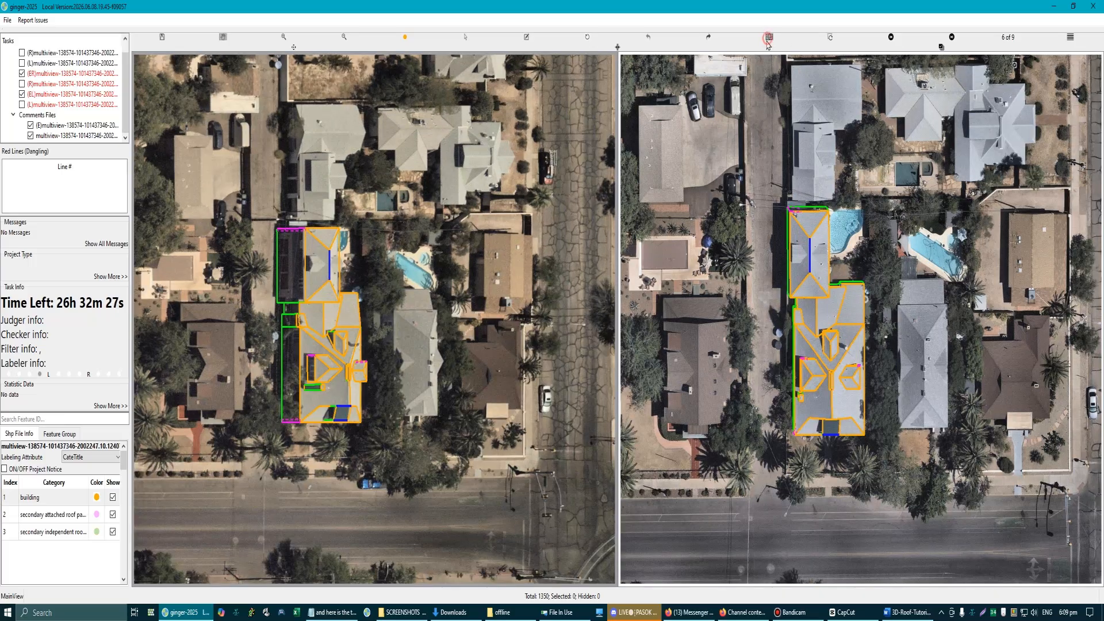
left_click(768, 38)
scroll(431, 274, "up", 3)
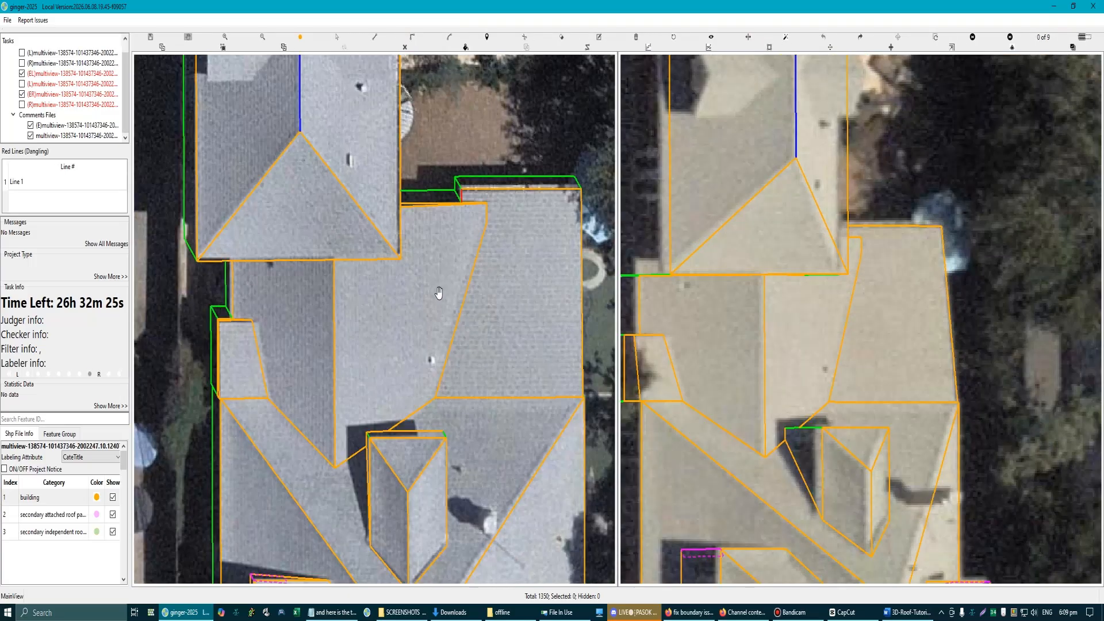
scroll(439, 294, "up", 2)
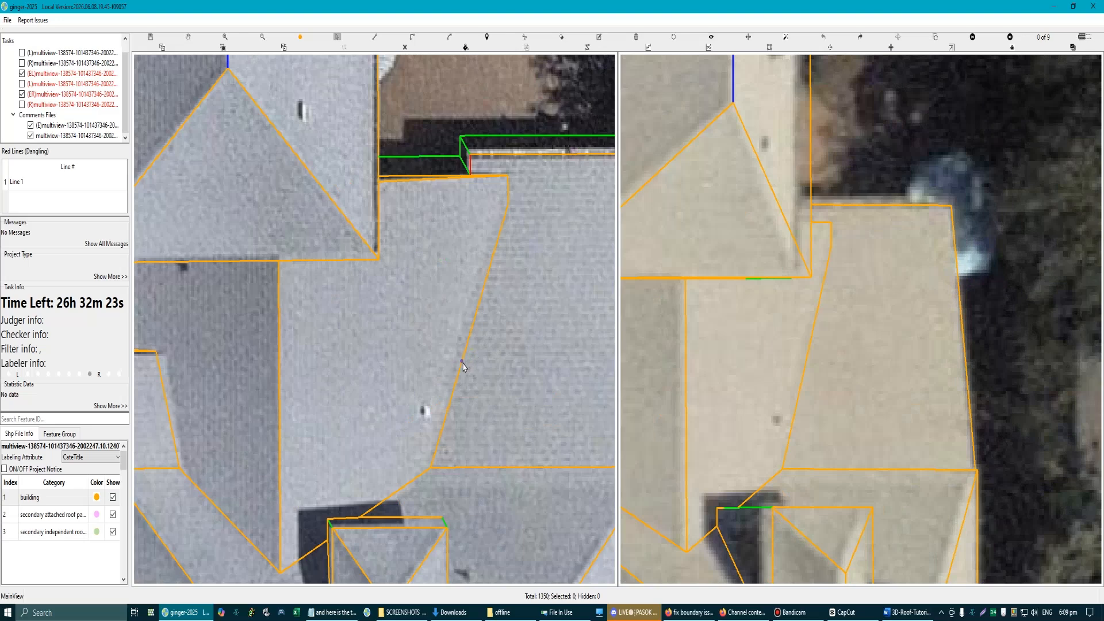
Step: Undo the trial shift of the rear wing's diagonal edge, and reposition that edge slightly sideways in move point mode
left_click_drag(462, 362, 454, 362)
key("ctrl+z")
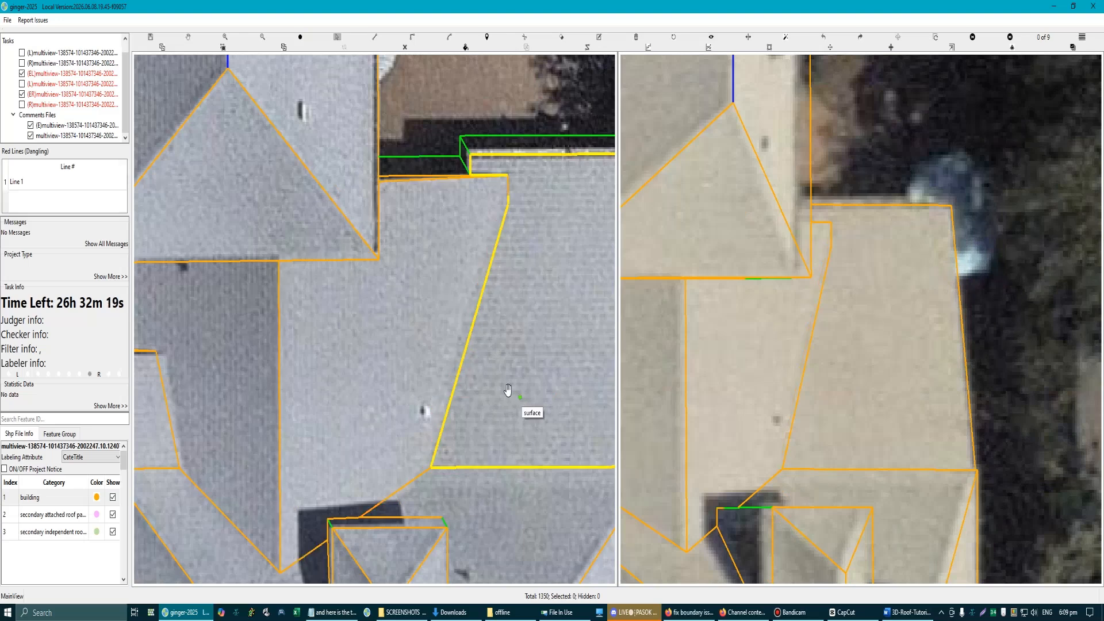
key("m")
scroll(446, 386, "up", 2)
left_click(464, 366)
left_click_drag(464, 365, 456, 363)
scroll(481, 440, "down", 1)
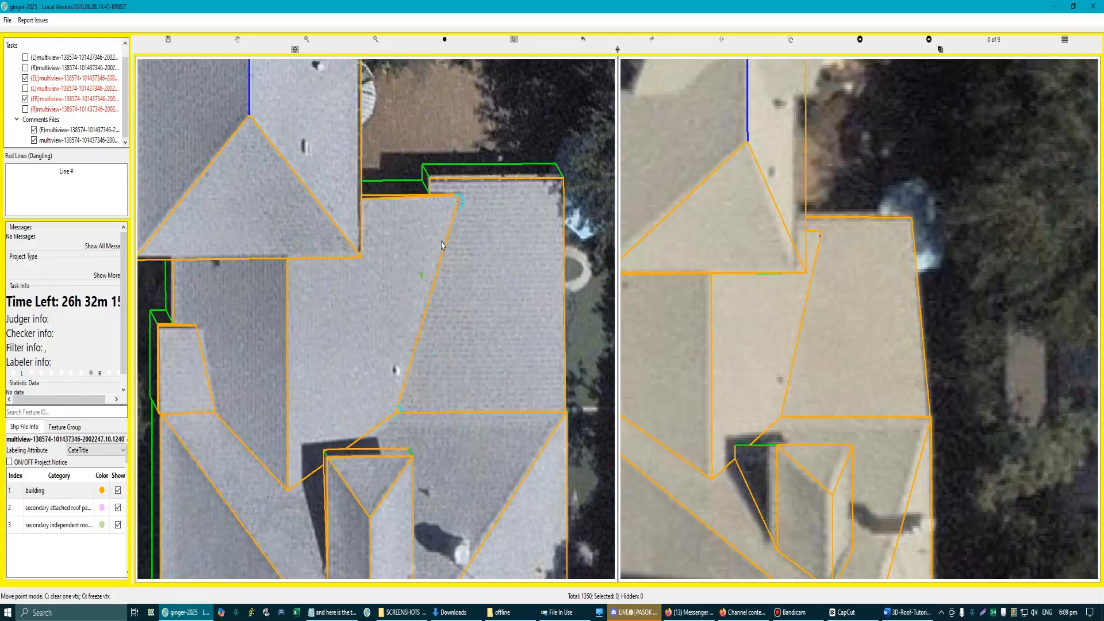
Step: Shift the small side roof's sloped inner edge and adjust the corner it shares with the adjoining rear surface
scroll(331, 322, "up", 3)
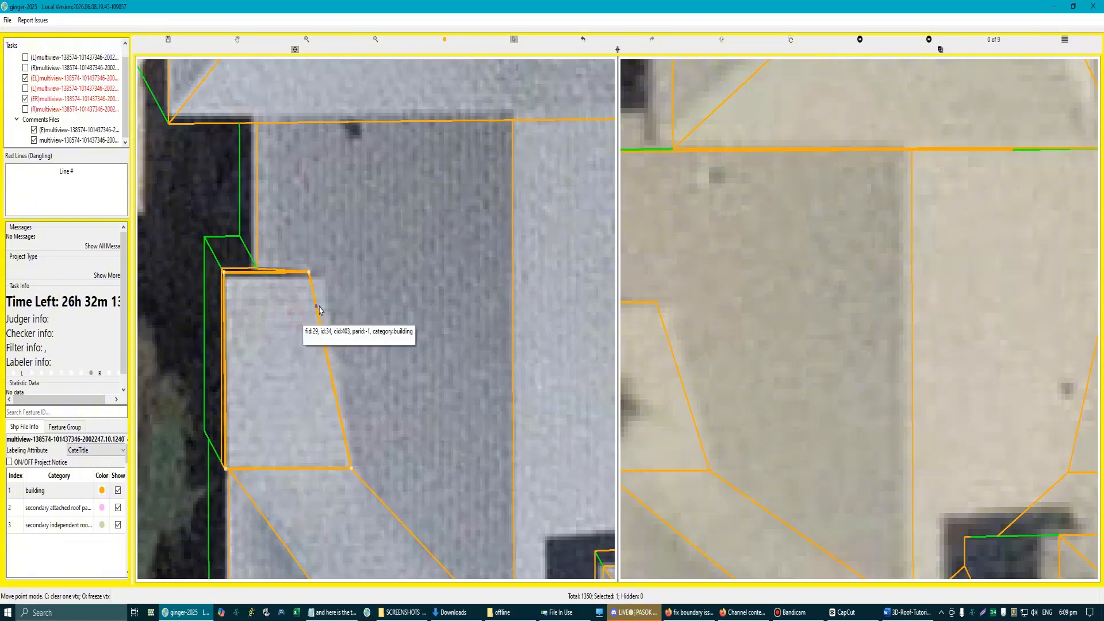
left_click(331, 312)
left_click_drag(331, 310, 334, 310)
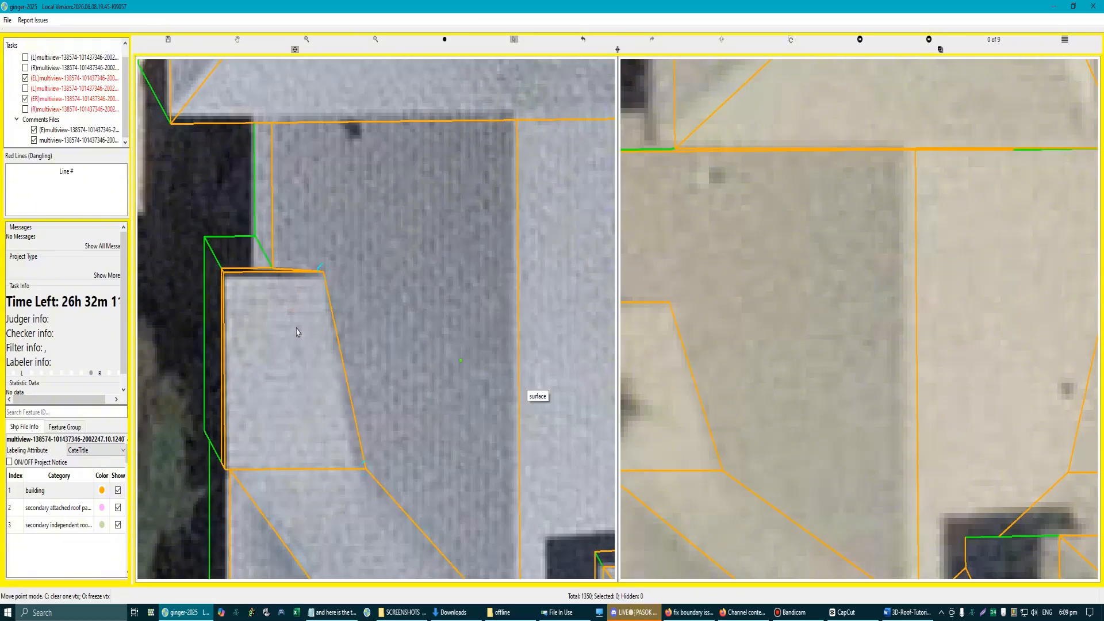
left_click(288, 212)
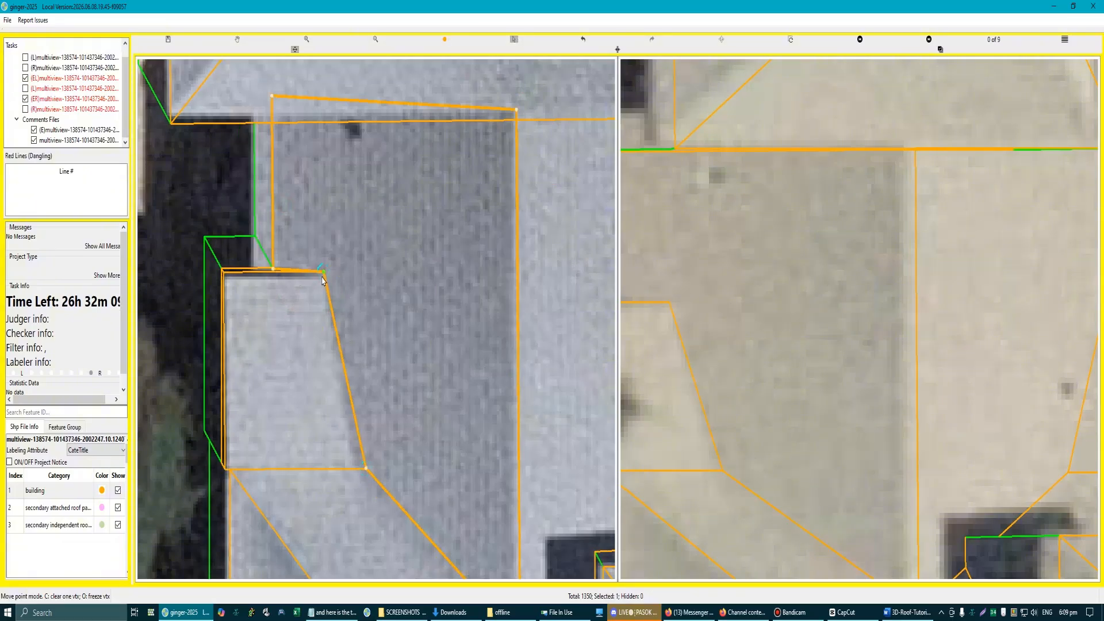
left_click_drag(323, 281, 251, 203)
scroll(398, 380, "down", 2)
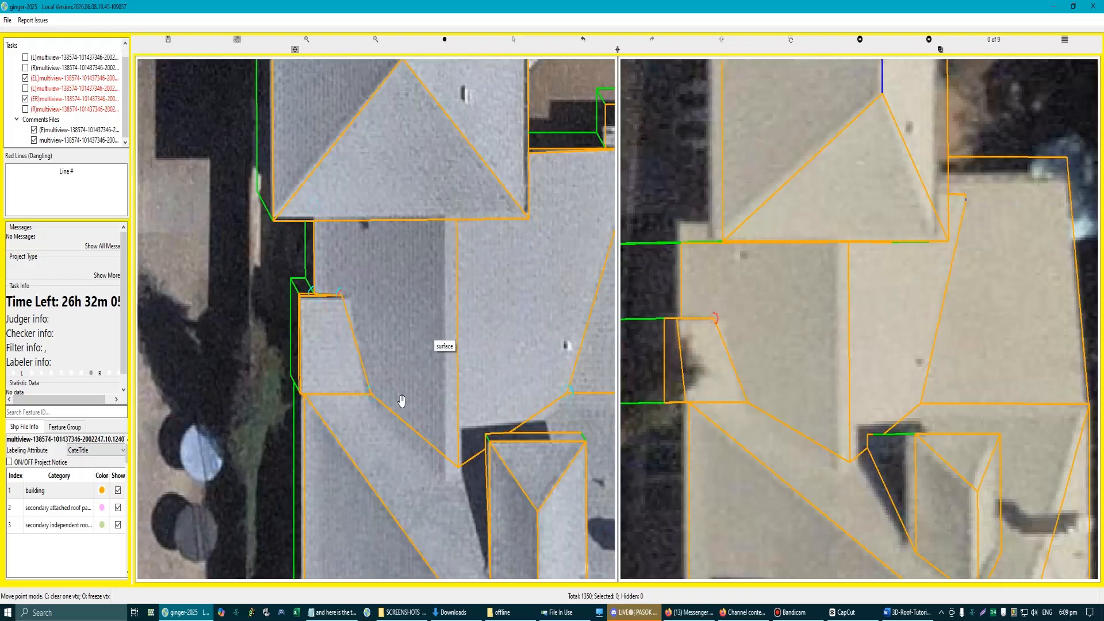
scroll(378, 383, "down", 2)
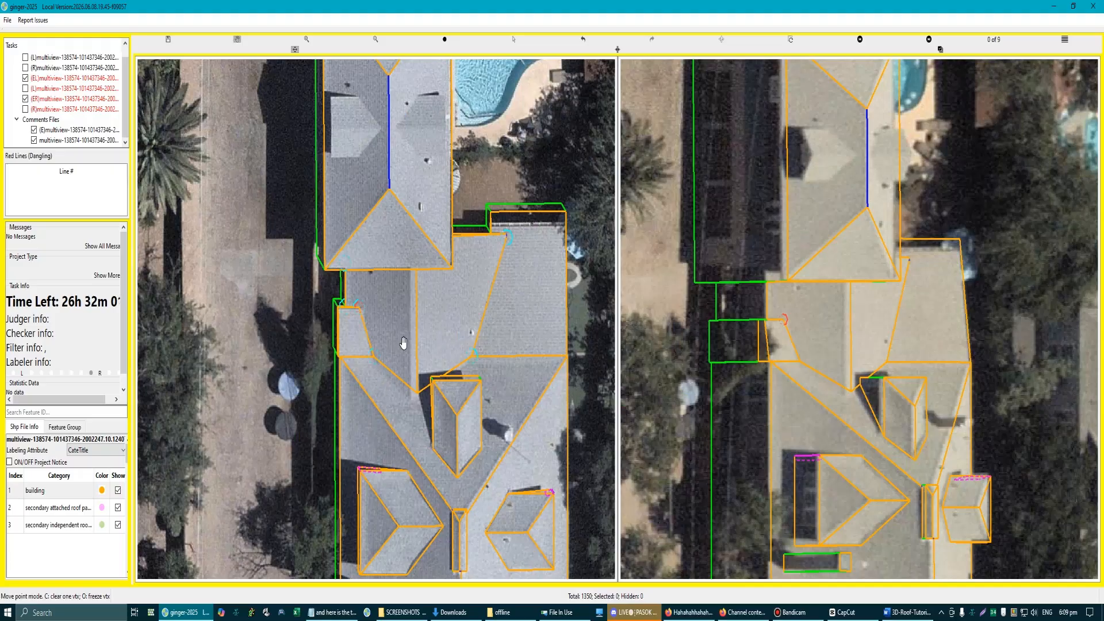
Step: Align the rear gable's ridge line with the image, extend its lower end into the valley, and leave move point mode
scroll(387, 371, "up", 1)
left_click(432, 324)
left_click_drag(431, 324, 423, 324)
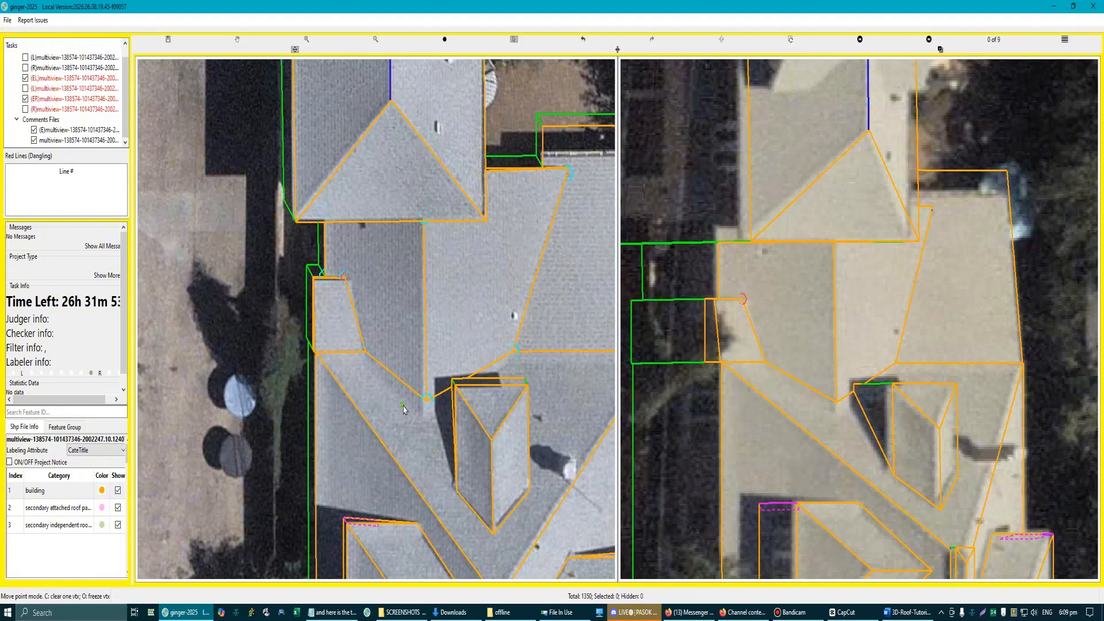
scroll(404, 410, "up", 2)
left_click(435, 424)
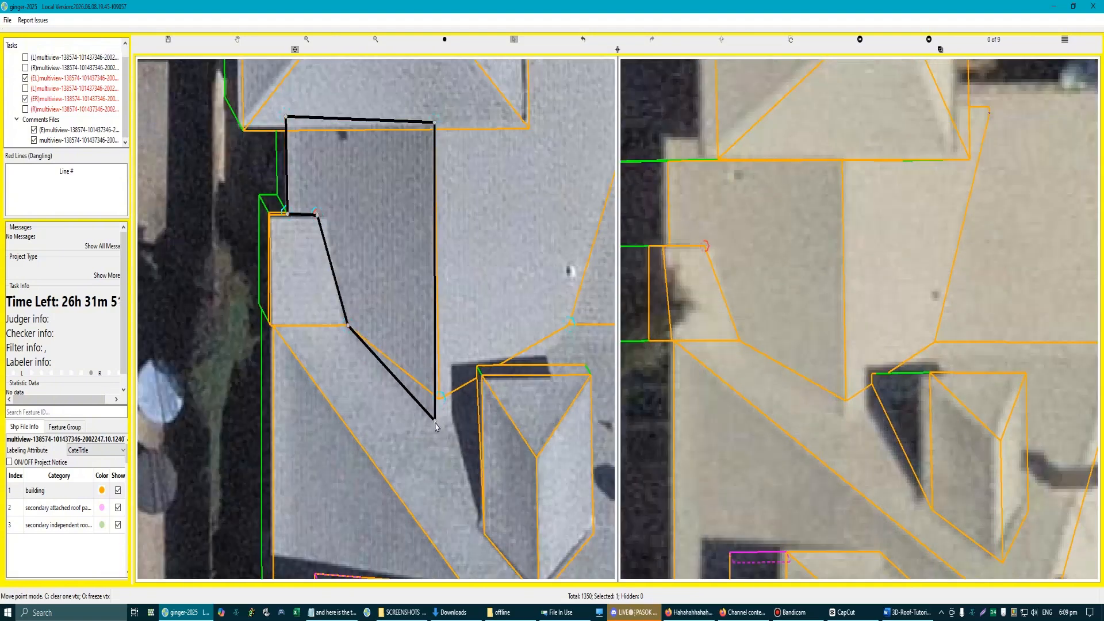
scroll(454, 438, "down", 3)
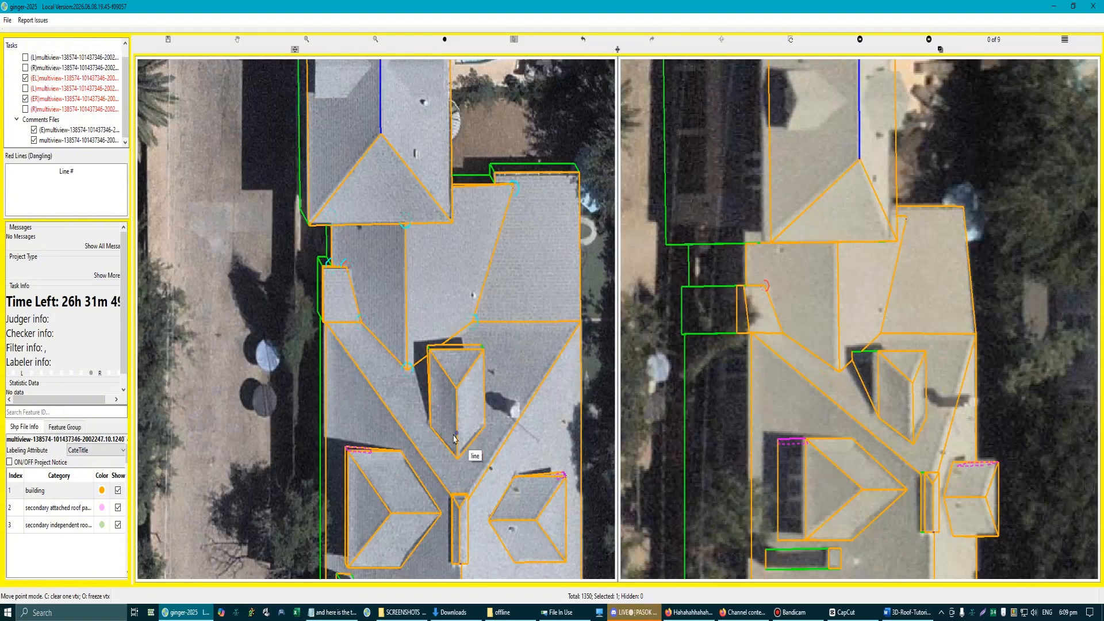
scroll(509, 333, "down", 3)
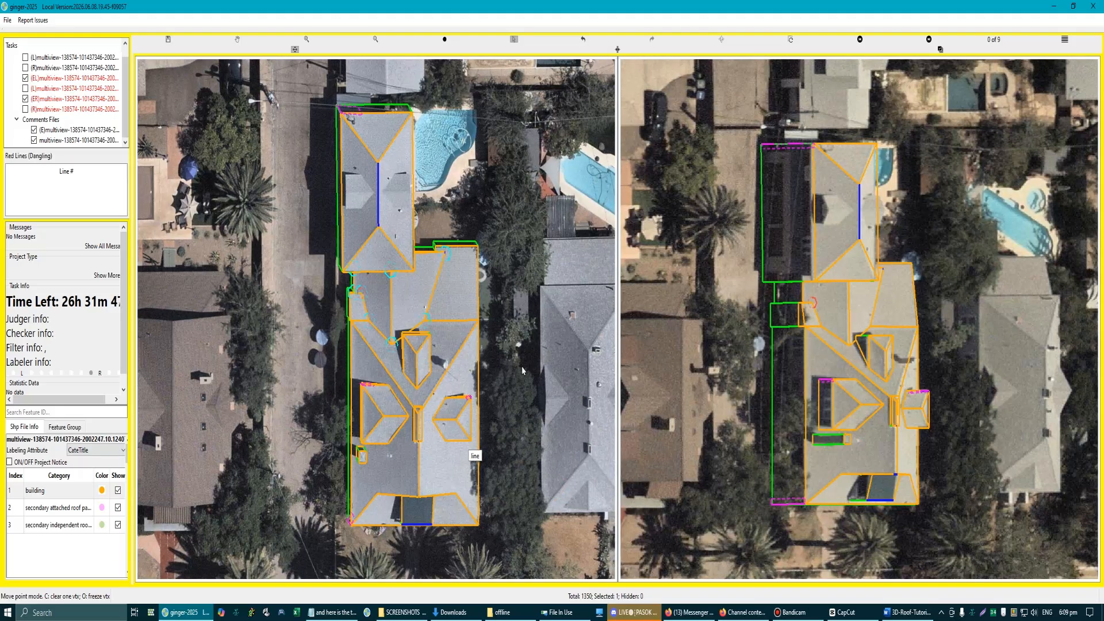
key("Escape")
Step: Display the model's hidden edges and inspect the rear roof, dormer and chimney outlines against the aerial images
scroll(436, 307, "up", 5)
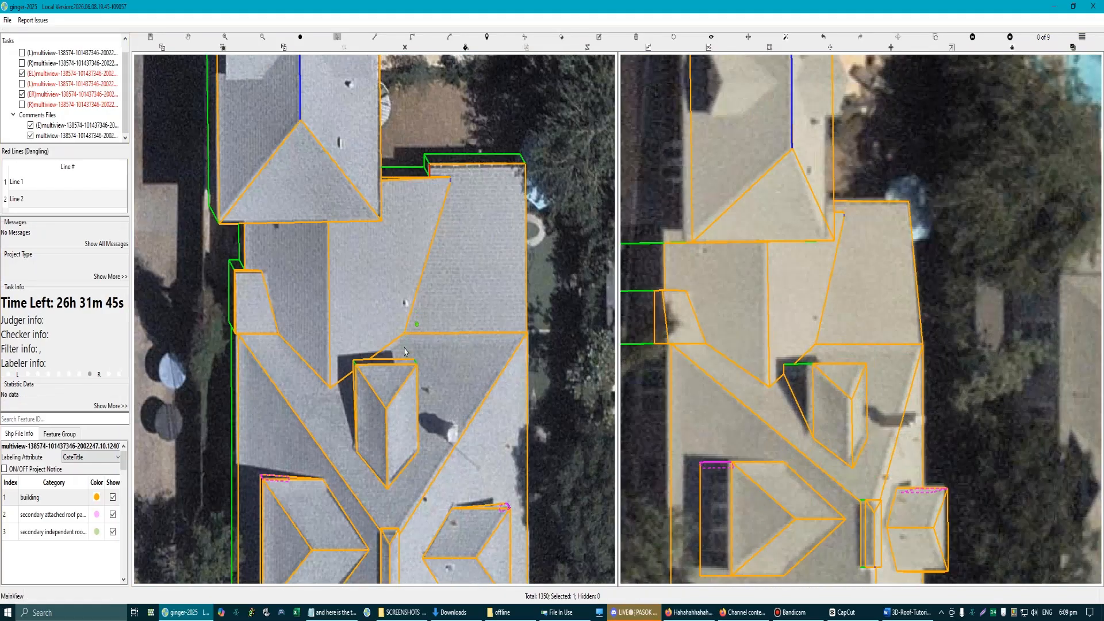
scroll(396, 307, "down", 3)
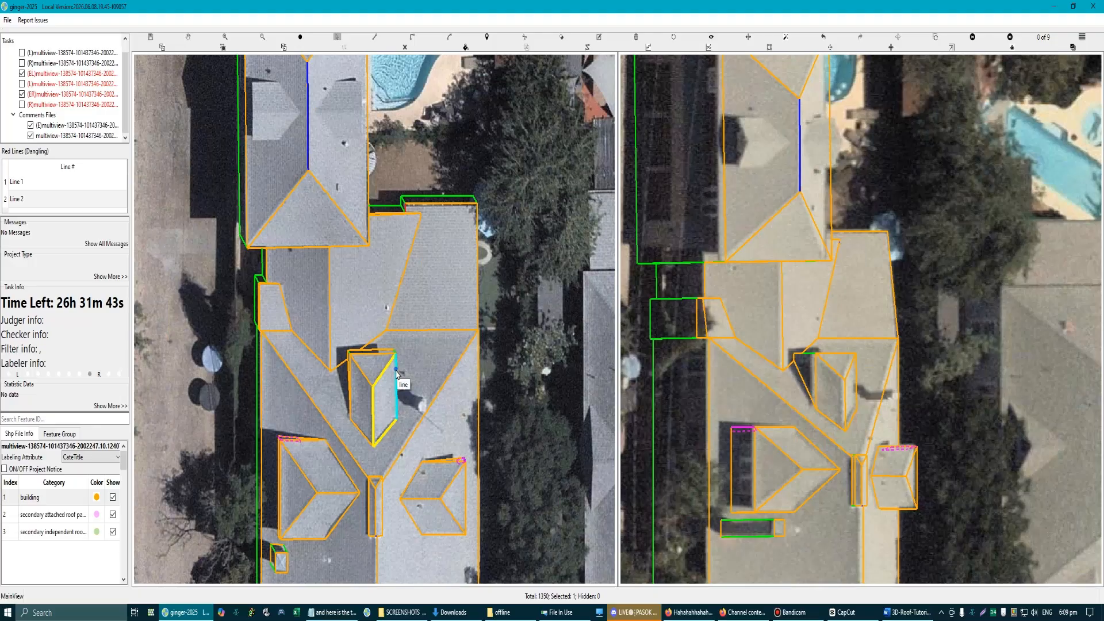
scroll(348, 415, "up", 6)
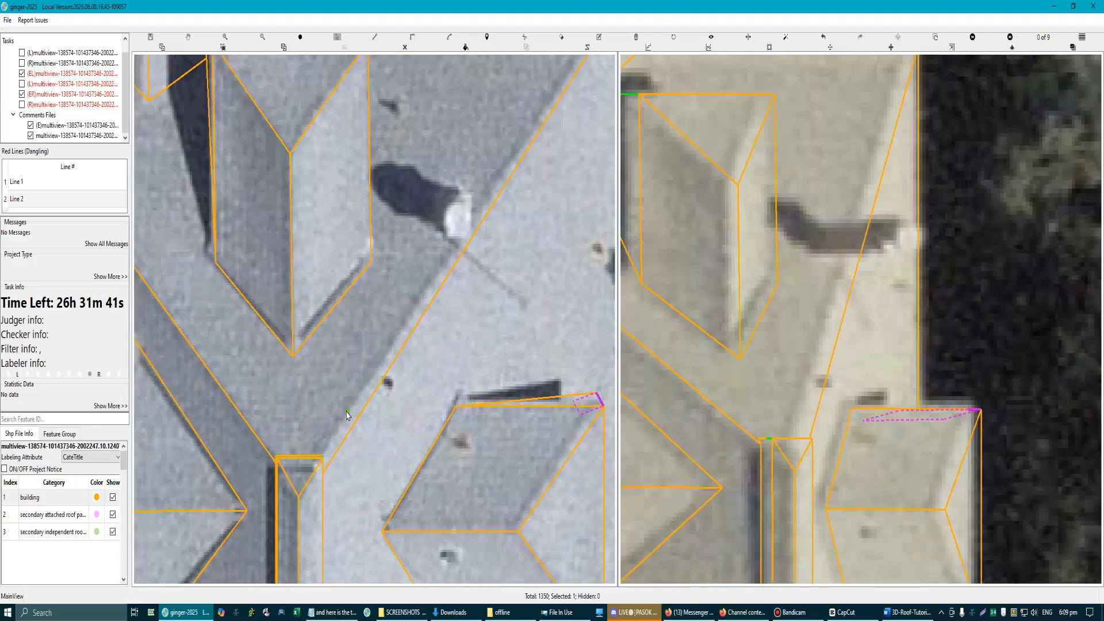
scroll(345, 444, "down", 8)
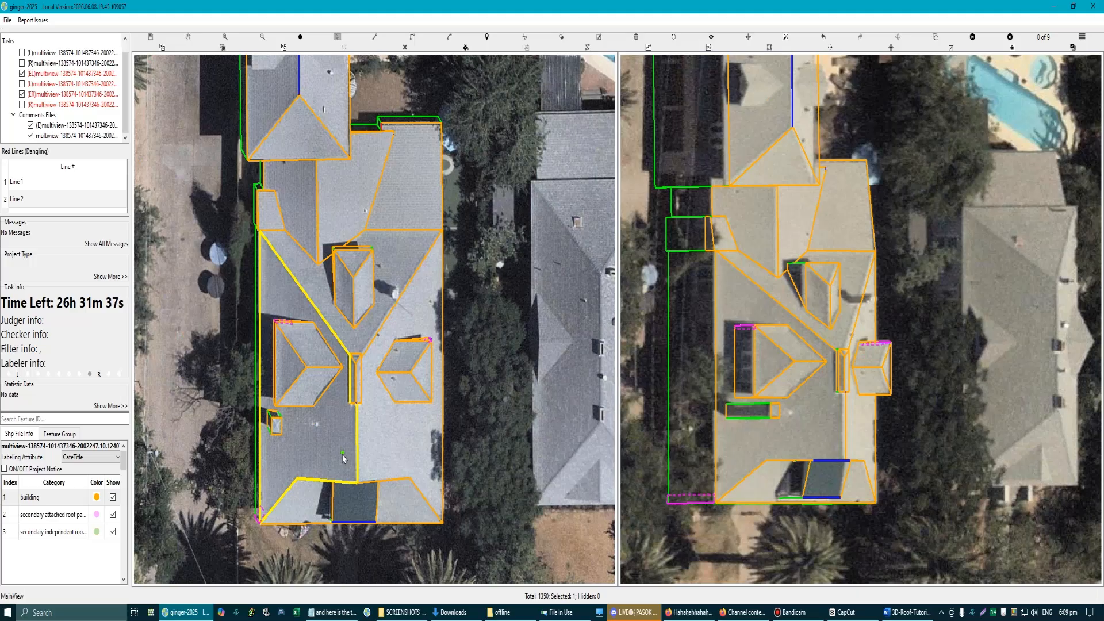
scroll(390, 263, "up", 2)
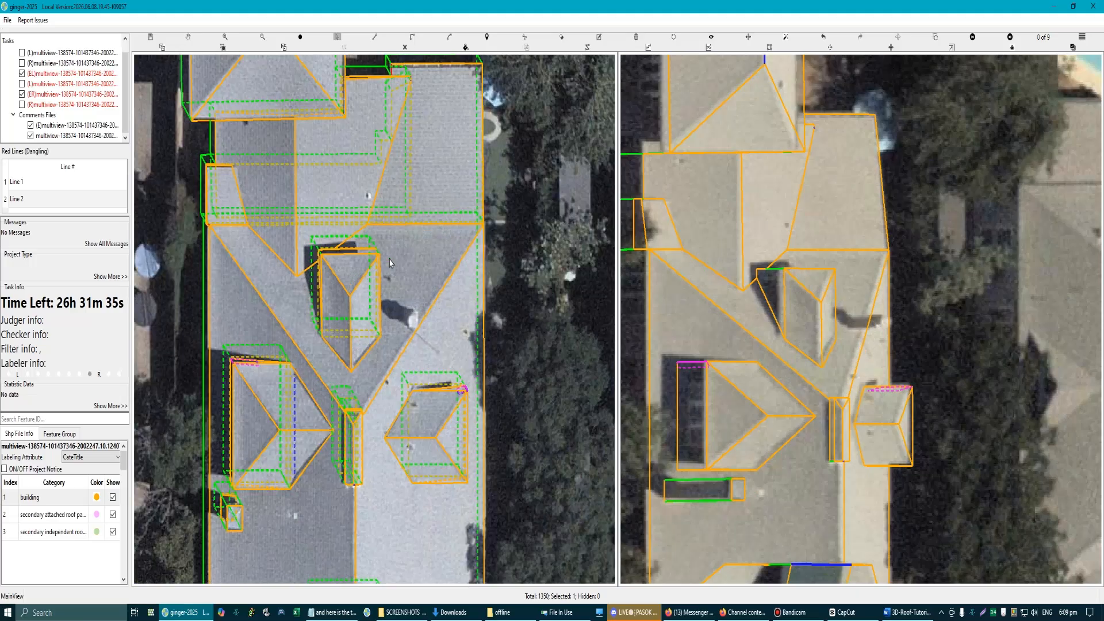
scroll(399, 128, "up", 6)
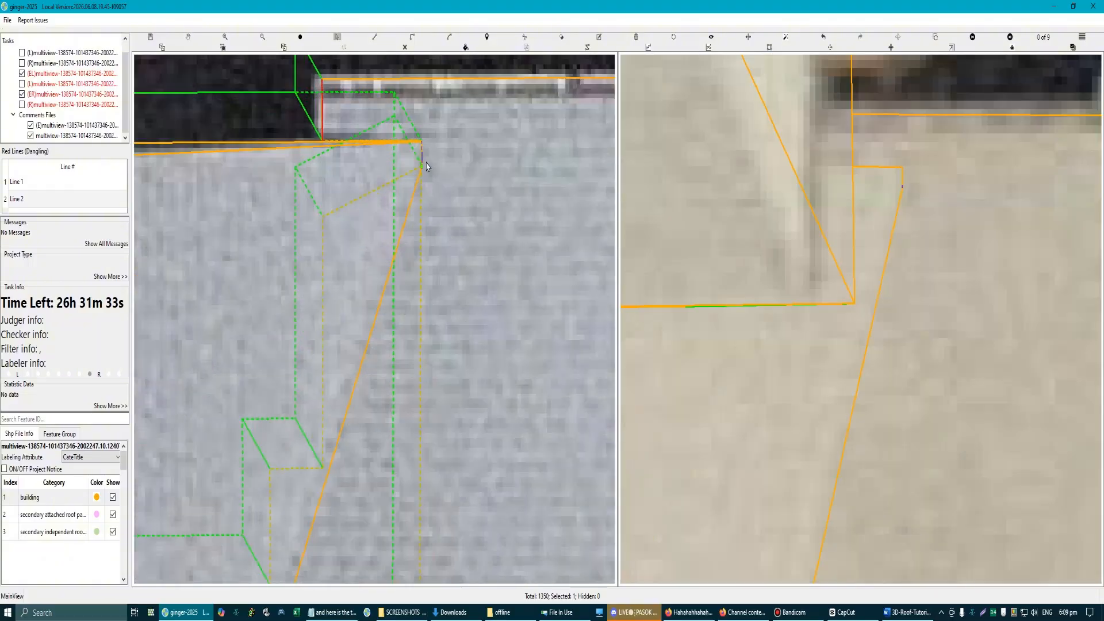
key("l")
left_click(422, 141)
scroll(423, 183, "down", 3)
left_click_drag(404, 319, 421, 286)
scroll(228, 312, "up", 2)
key("l")
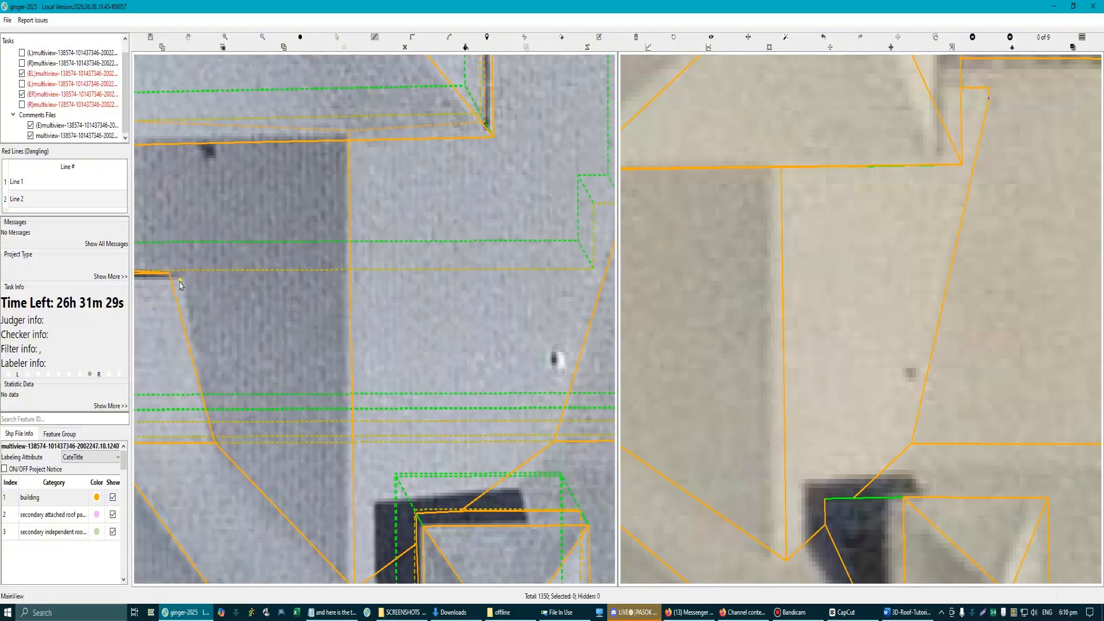
scroll(218, 437, "down", 3)
scroll(440, 241, "up", 1)
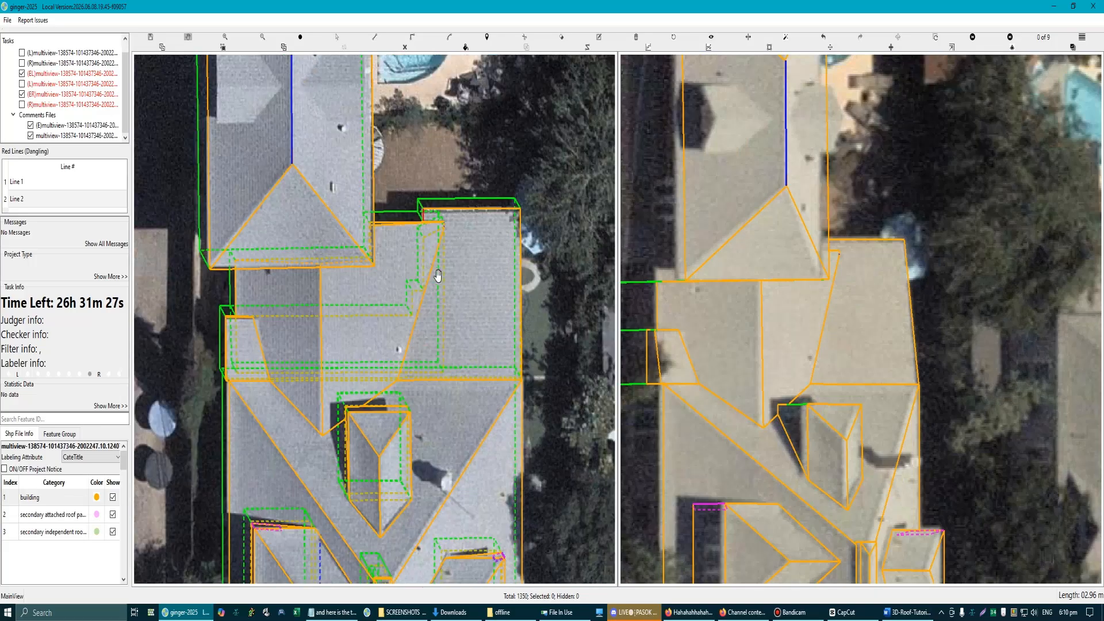
Step: Hide the model overlay and capture a screenshot area covering the rear roof in the left aerial image
key("r")
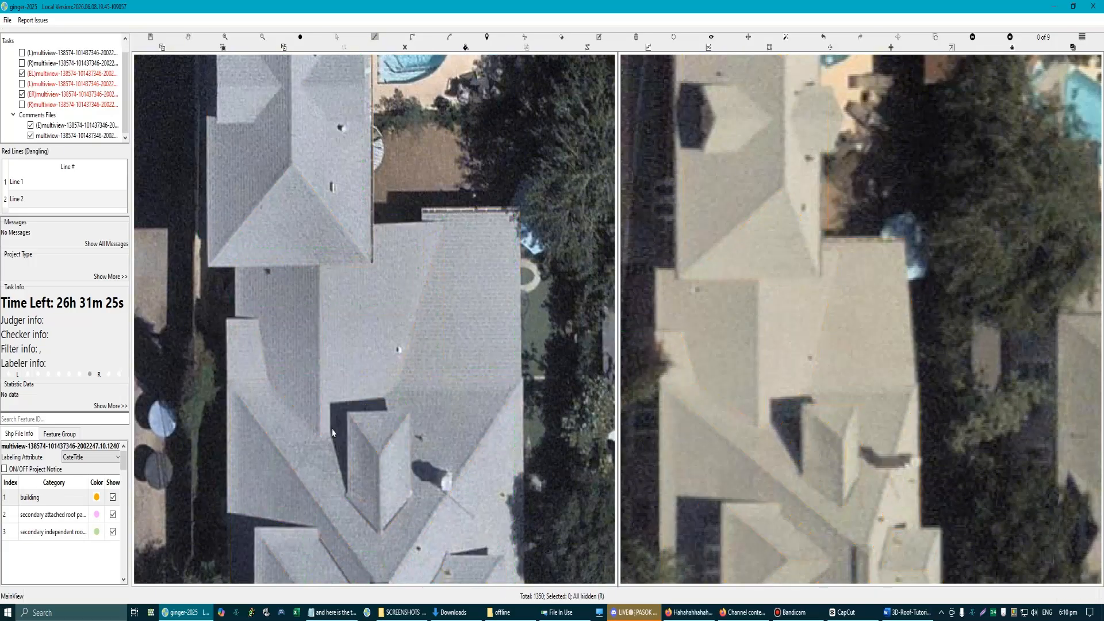
scroll(395, 405, "up", 2)
scroll(371, 416, "down", 2)
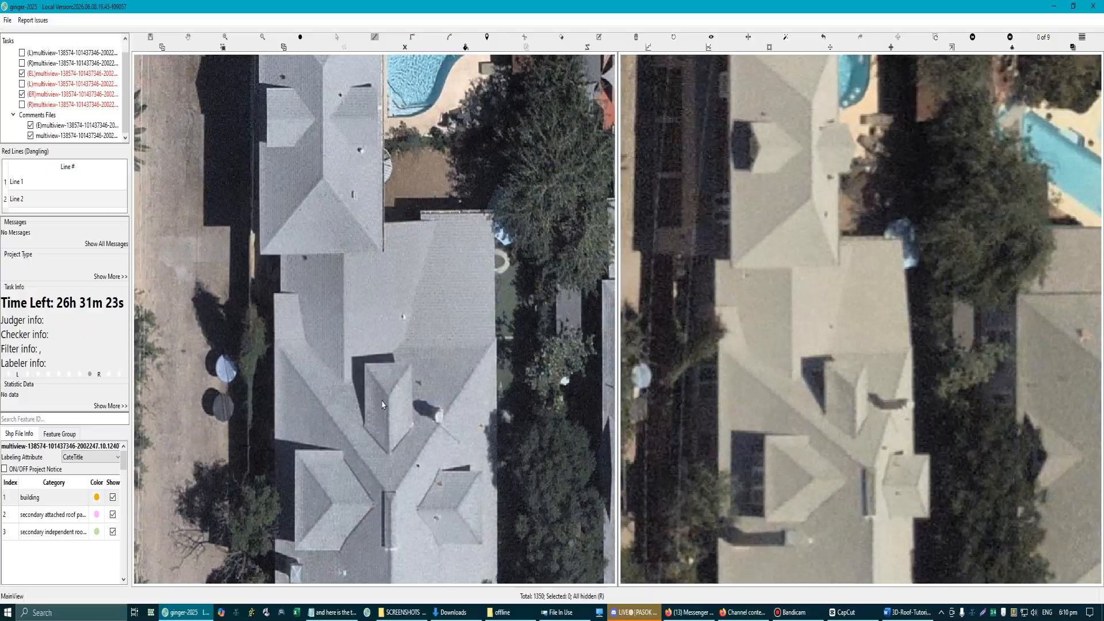
key("Print")
left_click_drag(167, 79, 657, 545)
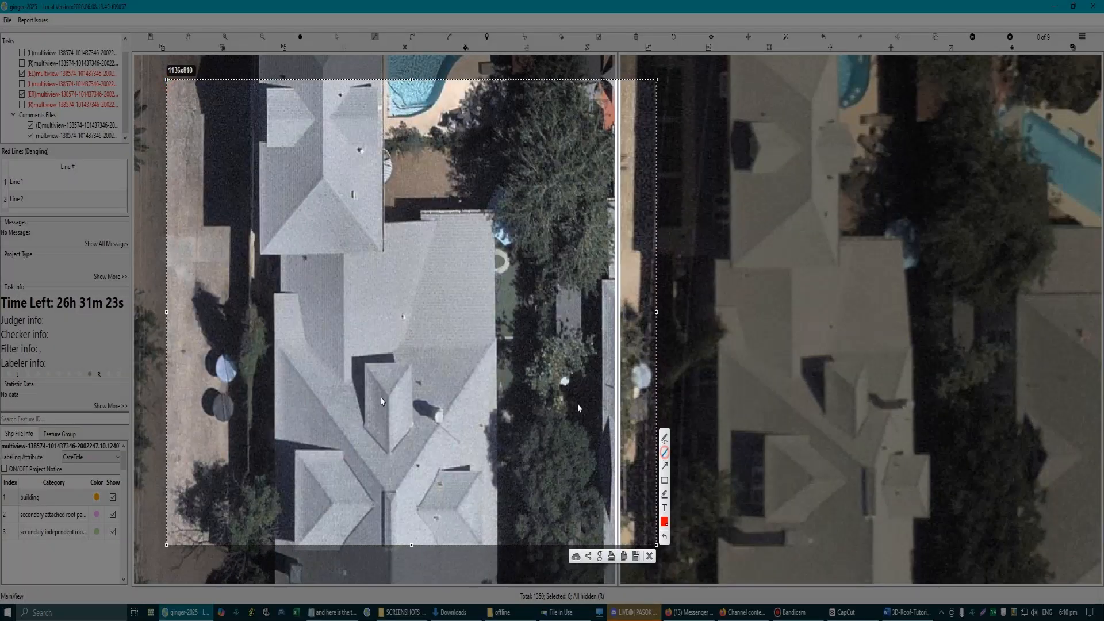
Step: Mark the rear wing's diagonal edge, the side roof's edges and their meeting valley in red on the screenshot
mouse_move(435, 222)
left_mouse_down()
mouse_move(403, 342)
mouse_move(342, 380)
left_mouse_up()
mouse_move(282, 228)
left_mouse_down()
mouse_move(280, 293)
mouse_move(298, 297)
mouse_move(305, 340)
mouse_move(351, 383)
left_mouse_up()
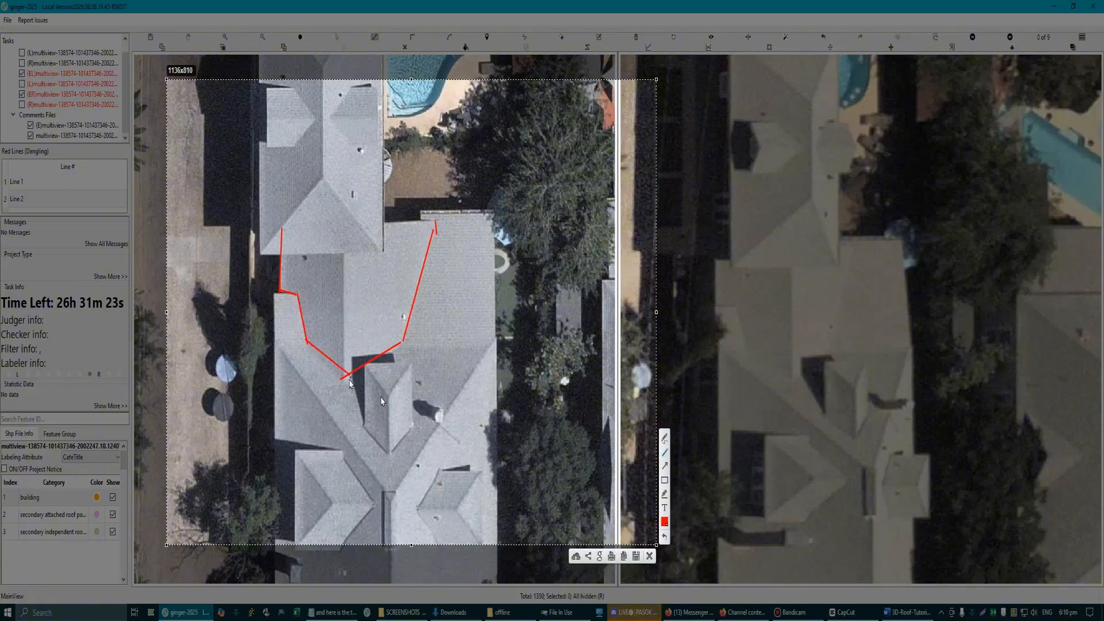
left_click_drag(308, 341, 348, 381)
Step: Mark the stepped wall edge and a straight line across the roof at the valley ends in red, and discard the screenshot
left_click_drag(434, 225, 417, 282)
left_click_drag(417, 279, 392, 279)
mouse_move(400, 279)
left_mouse_down()
mouse_move(403, 317)
mouse_move(416, 313)
left_mouse_up()
mouse_move(436, 222)
left_mouse_down()
mouse_move(436, 341)
mouse_move(473, 346)
left_mouse_up()
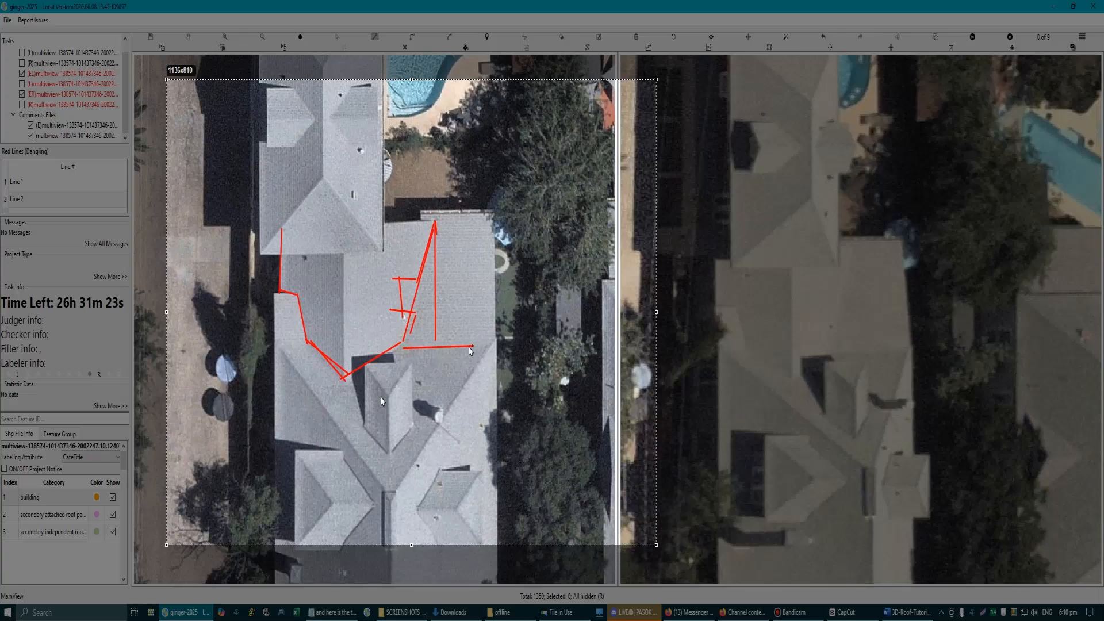
left_click_drag(279, 339, 497, 339)
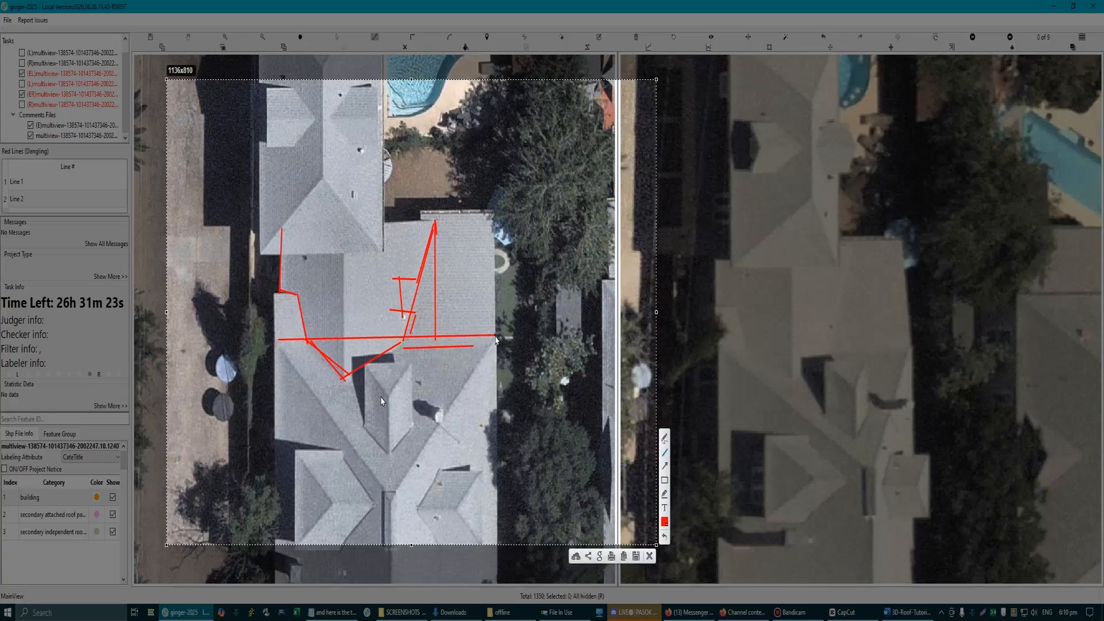
left_click(647, 554)
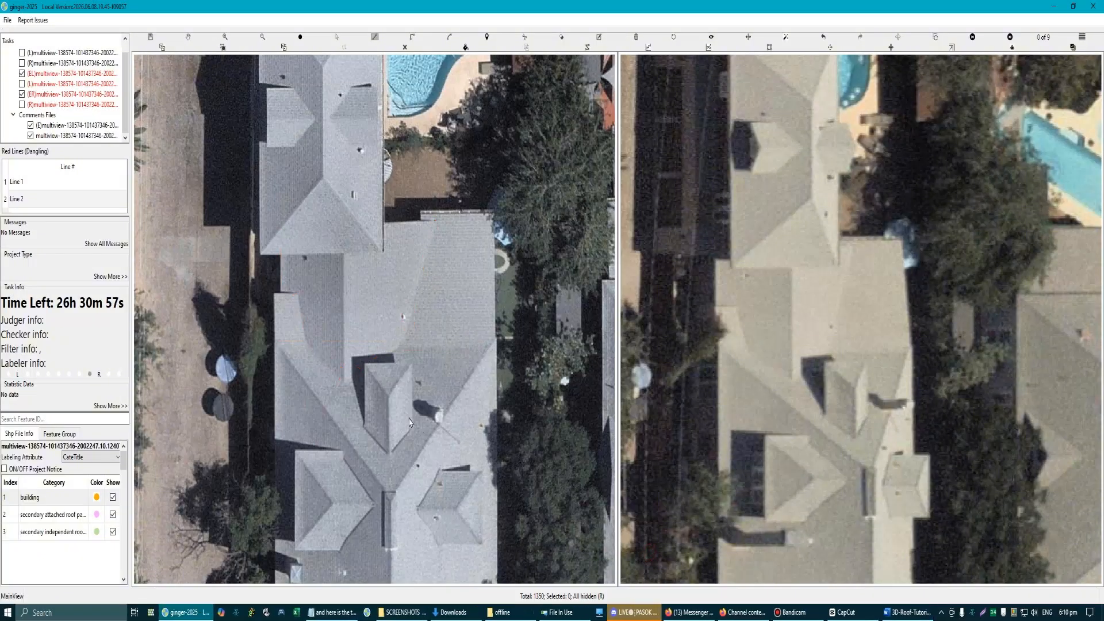
Step: Show the model overlay again and examine the rear valley, the dormer and the small side roof's lower edge
key("r")
scroll(474, 351, "up", 5)
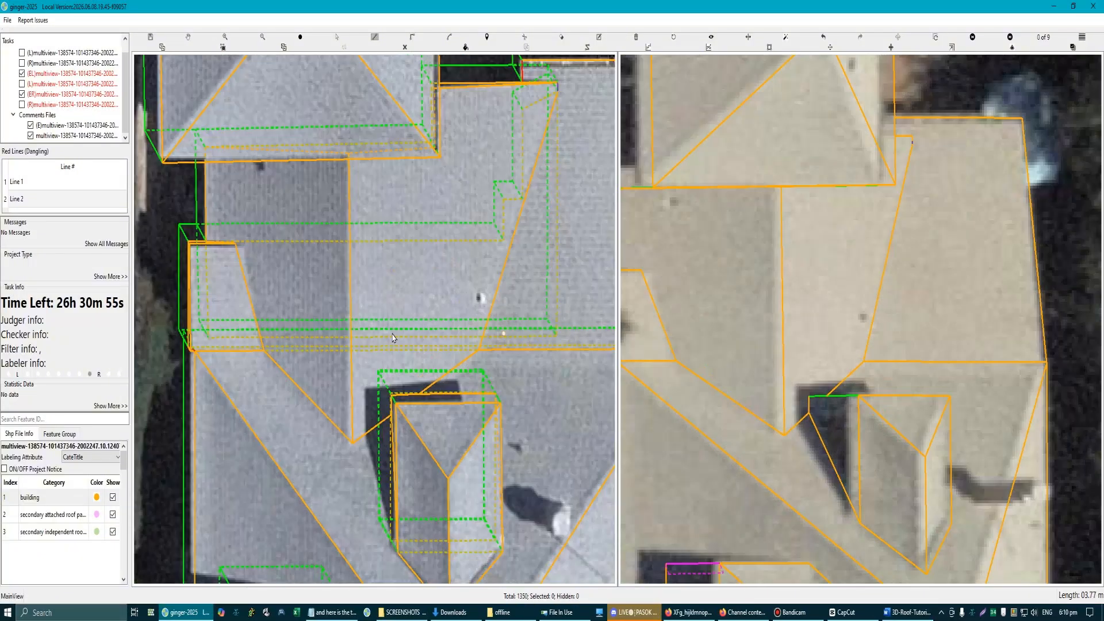
scroll(525, 375, "down", 5)
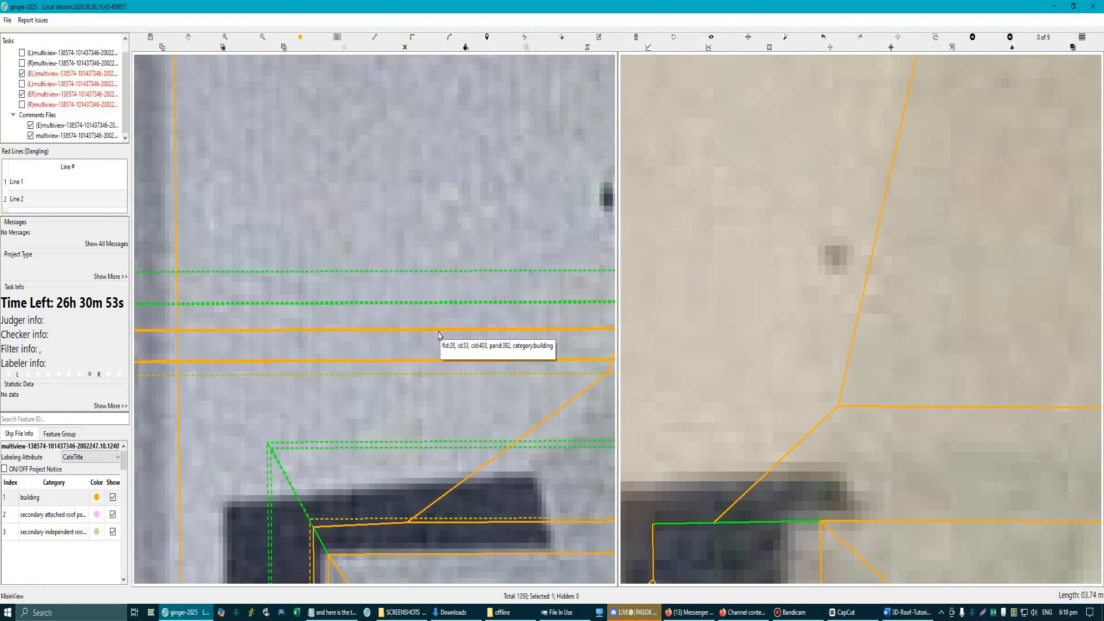
left_click(455, 408)
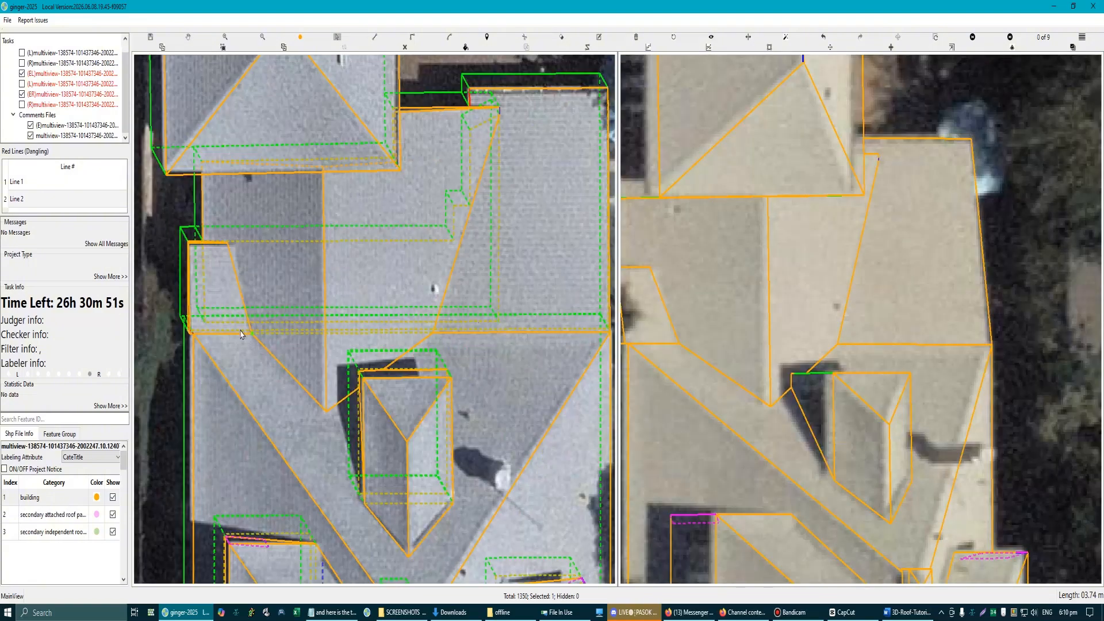
scroll(246, 323, "up", 3)
scroll(276, 335, "up", 3)
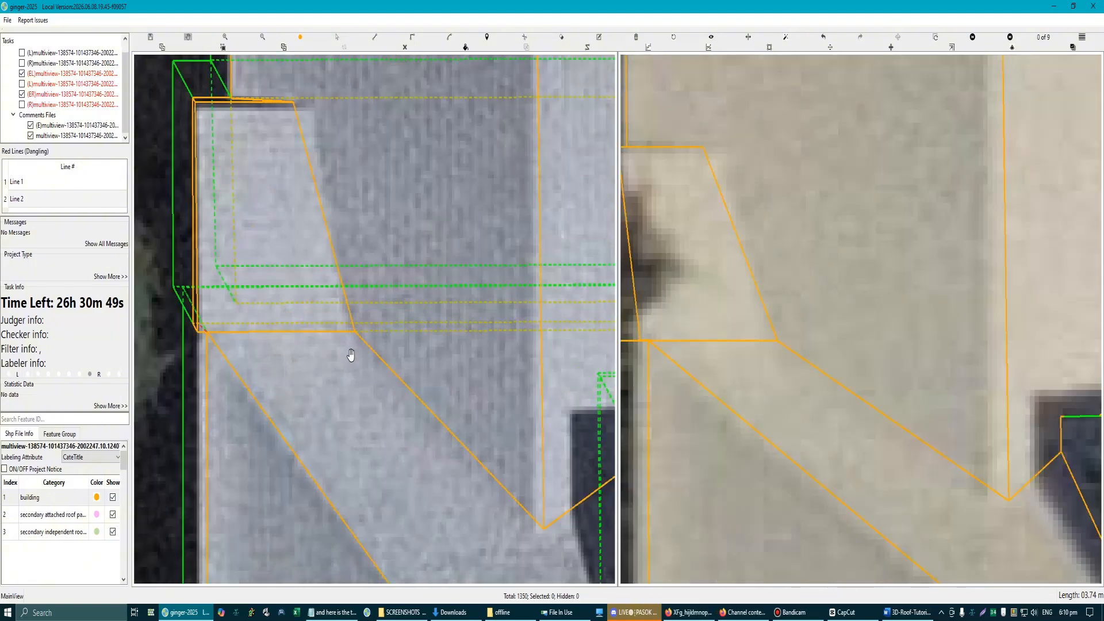
scroll(351, 337, "up", 2)
scroll(364, 329, "down", 3)
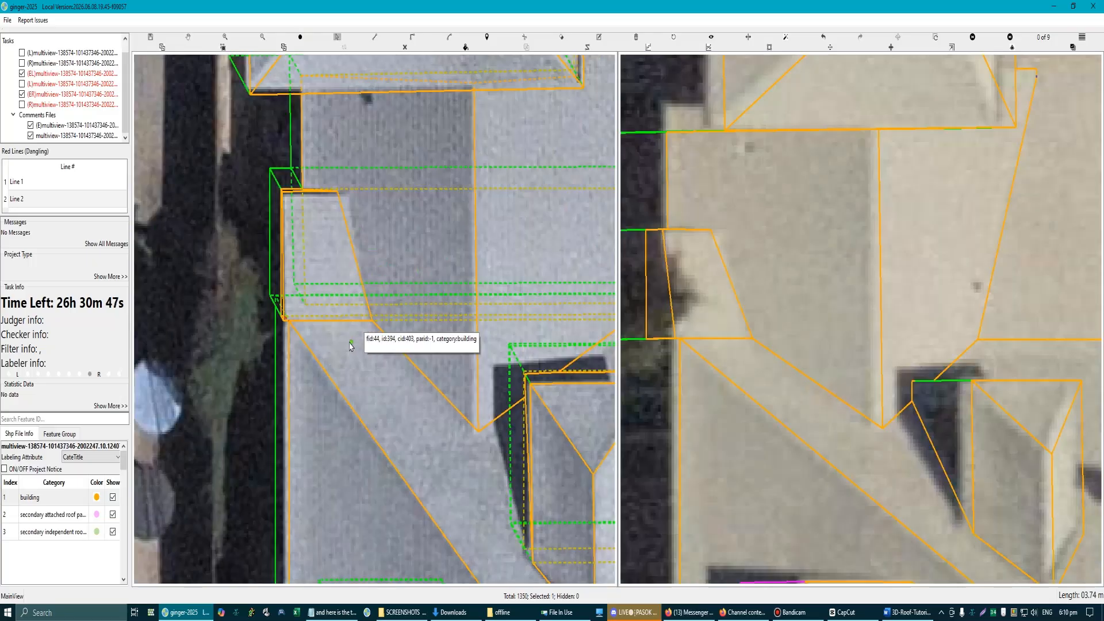
Step: Examine the small side roof and the adjoining rear surface, comparing their shared edges with both aerial images
left_click(319, 226)
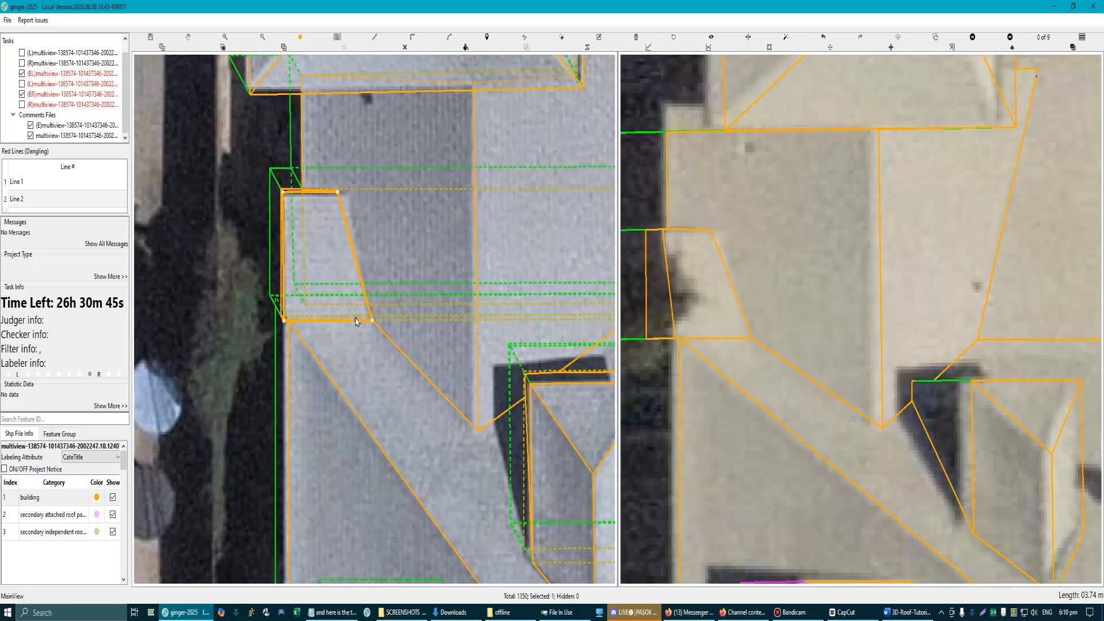
scroll(353, 213, "up", 2)
left_click(316, 121)
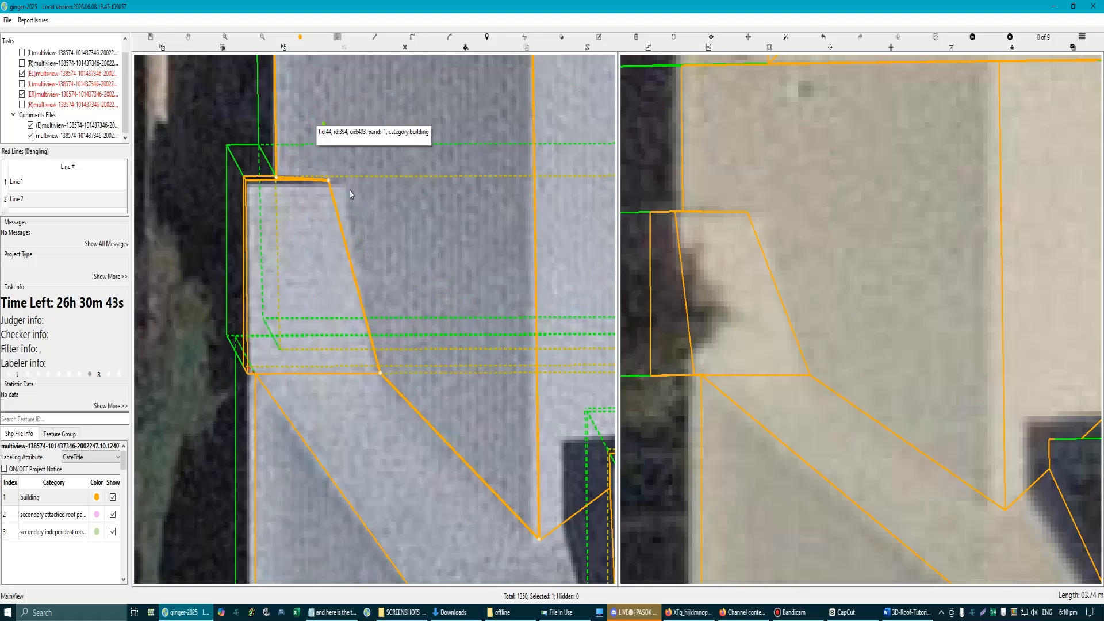
scroll(428, 392, "down", 2)
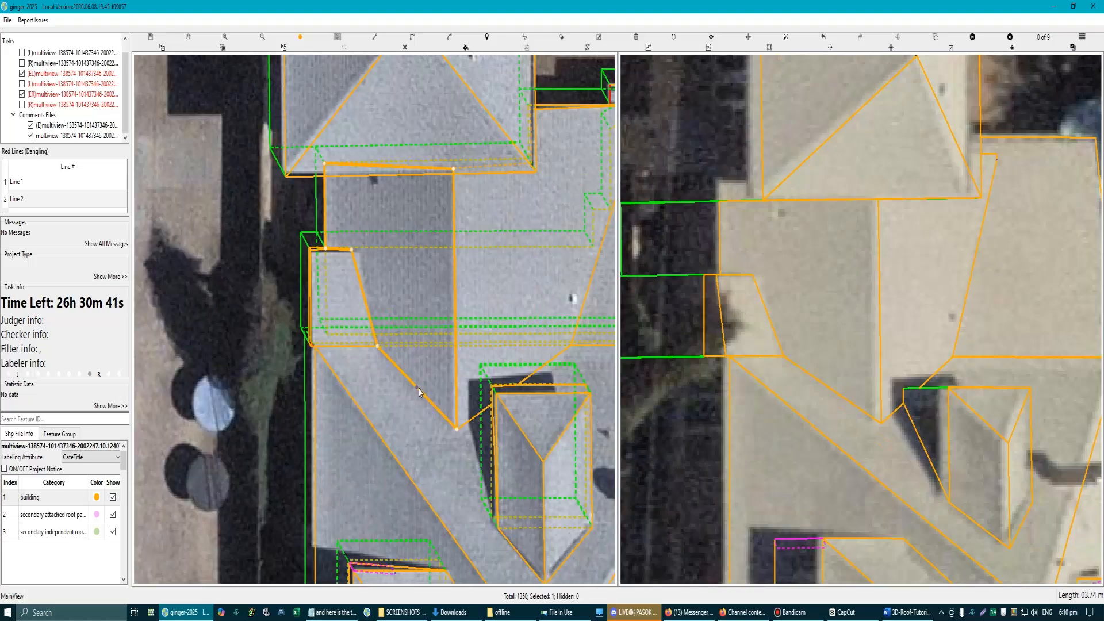
scroll(377, 314, "up", 1)
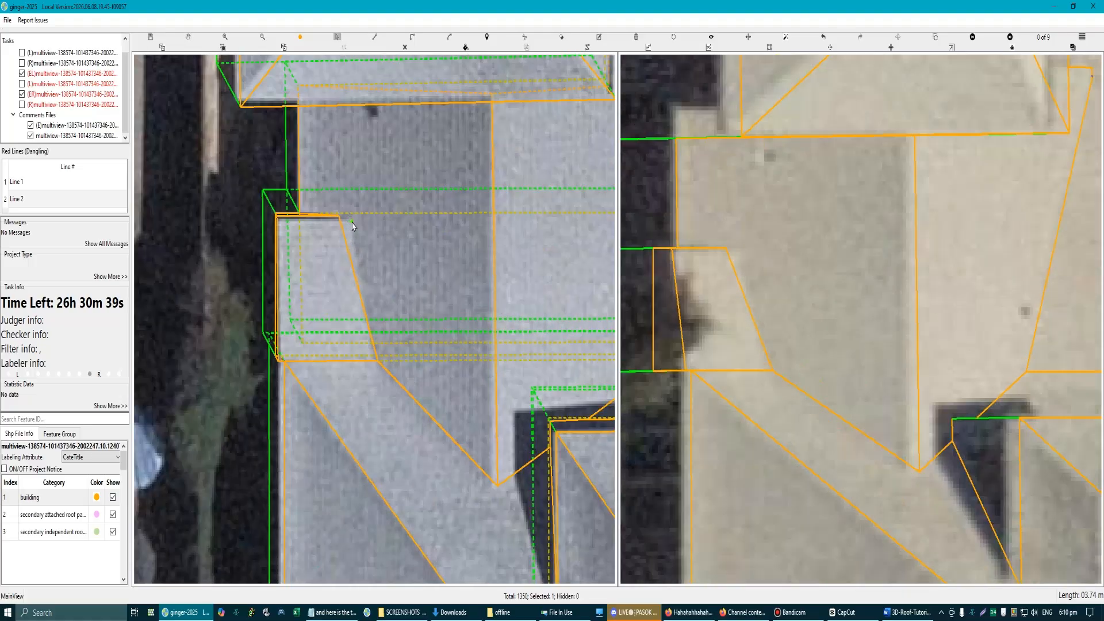
scroll(353, 228, "down", 2)
scroll(326, 262, "up", 3)
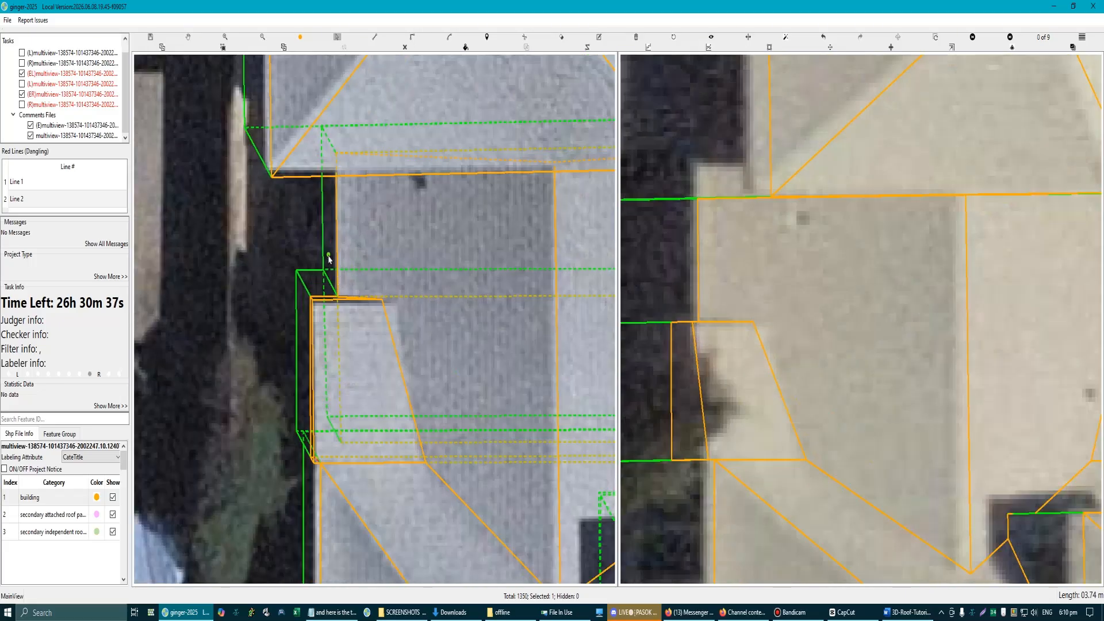
scroll(327, 230, "up", 1)
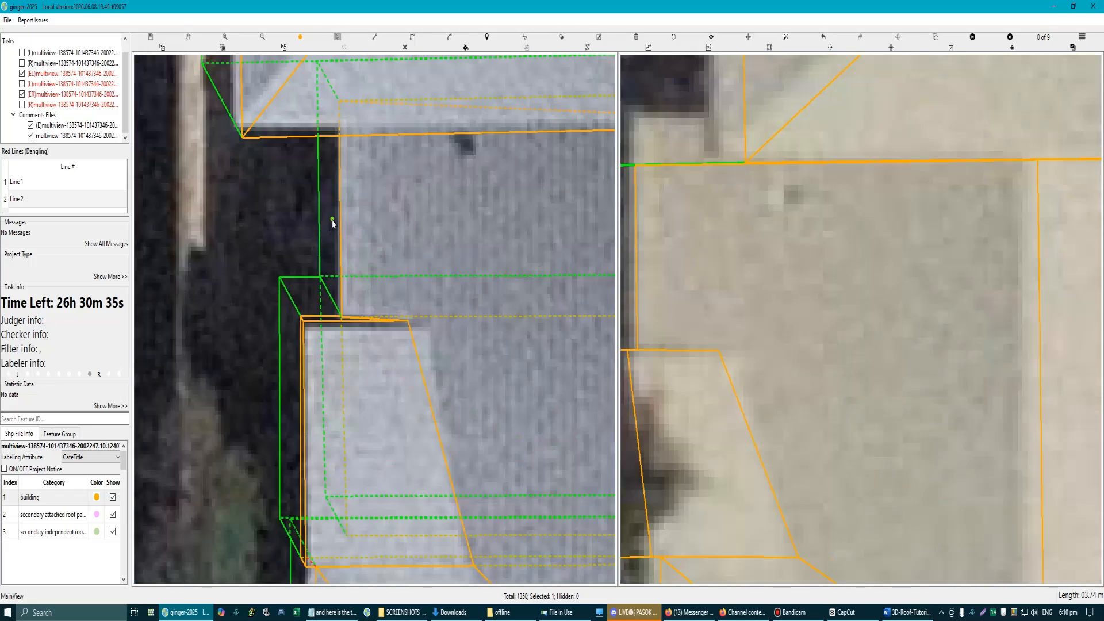
scroll(406, 322, "up", 2)
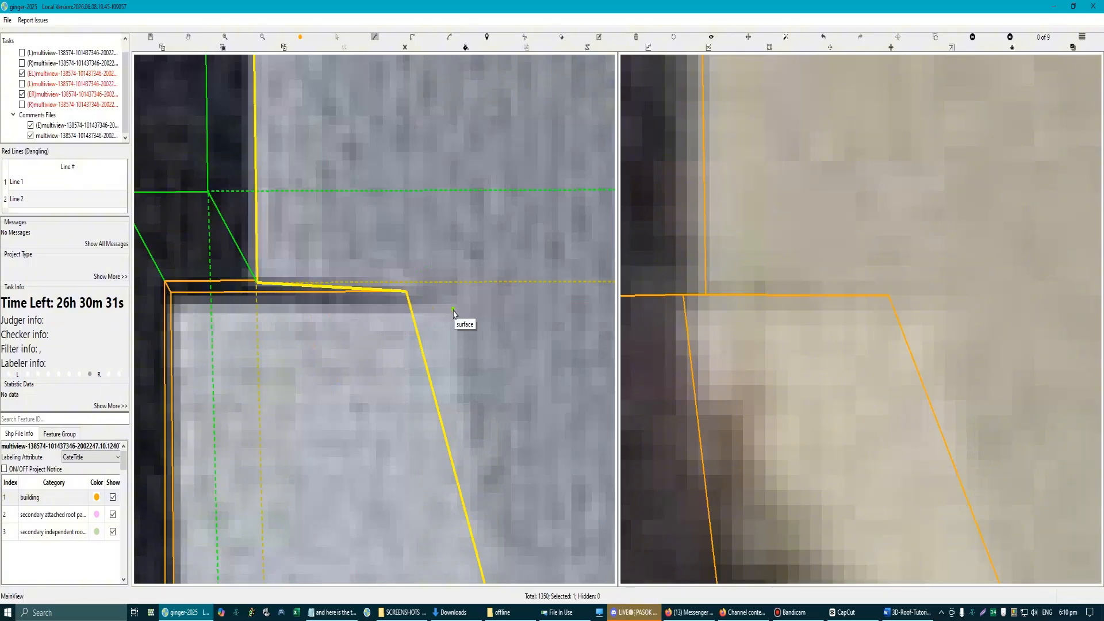
scroll(453, 314, "down", 5)
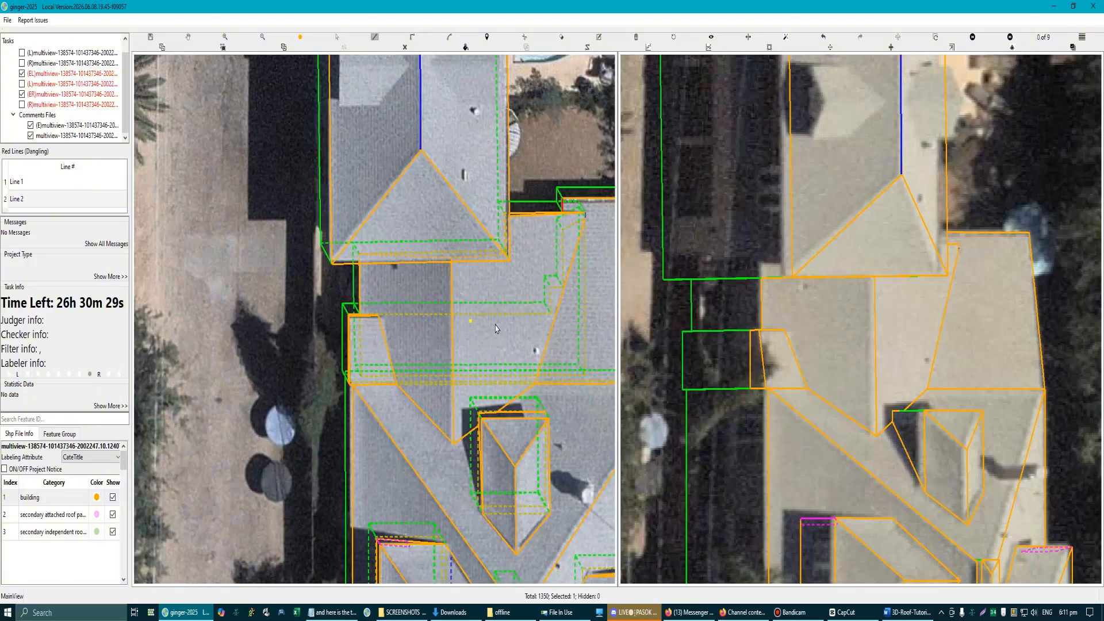
Step: Try lines running down from the hidden stepped edge's corner and from the rear wing's inner corner, and cancel them
scroll(588, 281, "up", 1)
left_click_drag(518, 284, 512, 287)
scroll(493, 265, "up", 2)
scroll(493, 313, "down", 2)
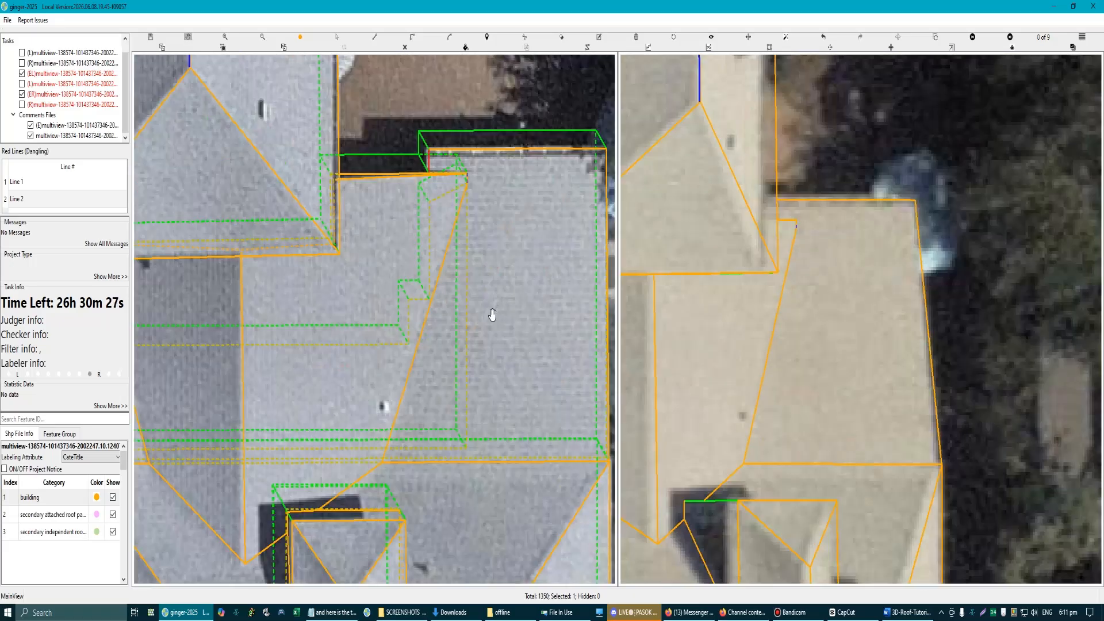
scroll(441, 318, "up", 1)
left_click(438, 306)
left_click(438, 379)
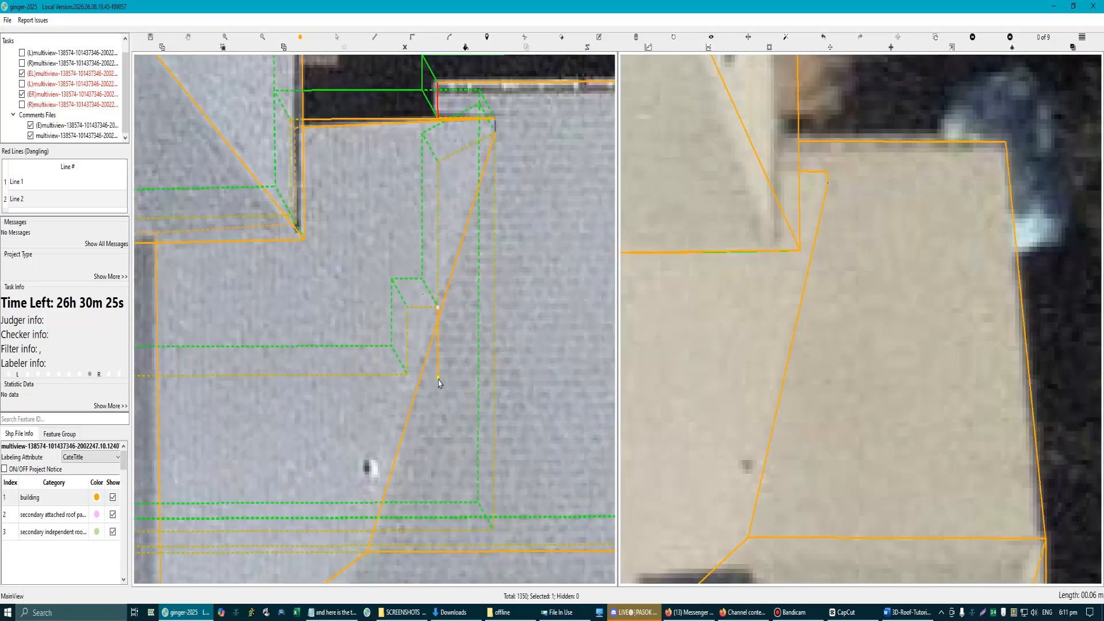
key("s")
left_click(494, 134)
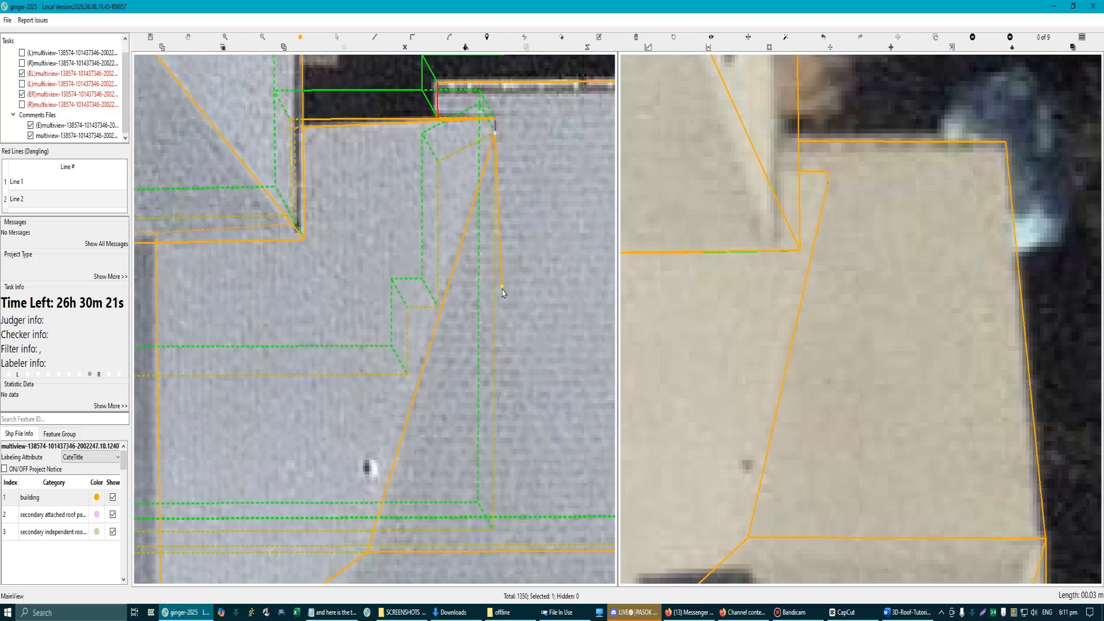
left_click(494, 303)
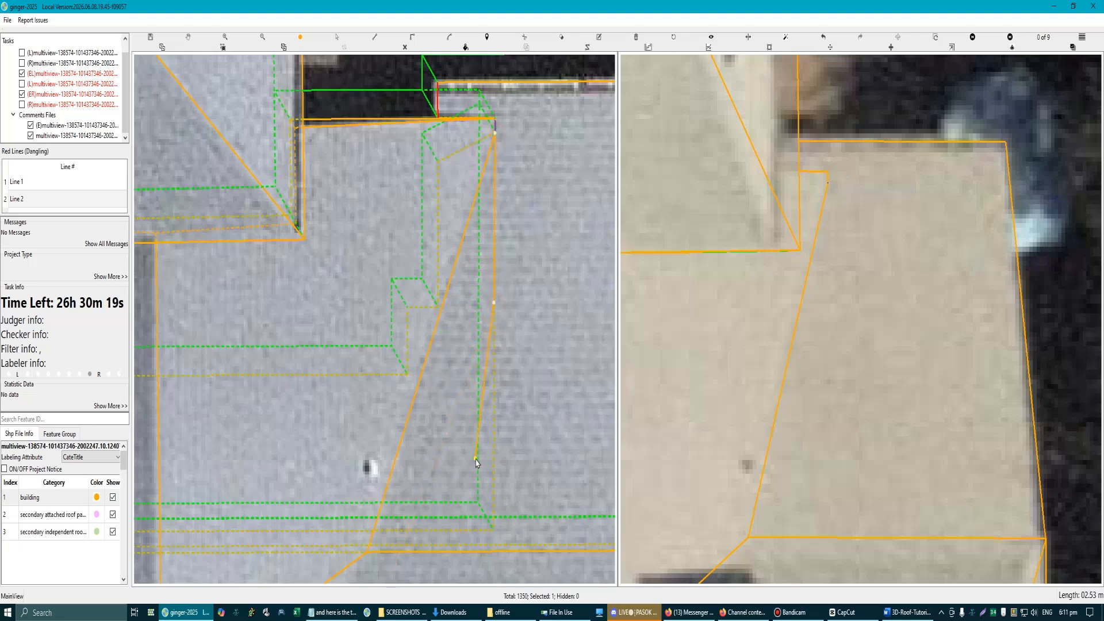
scroll(476, 458, "down", 1)
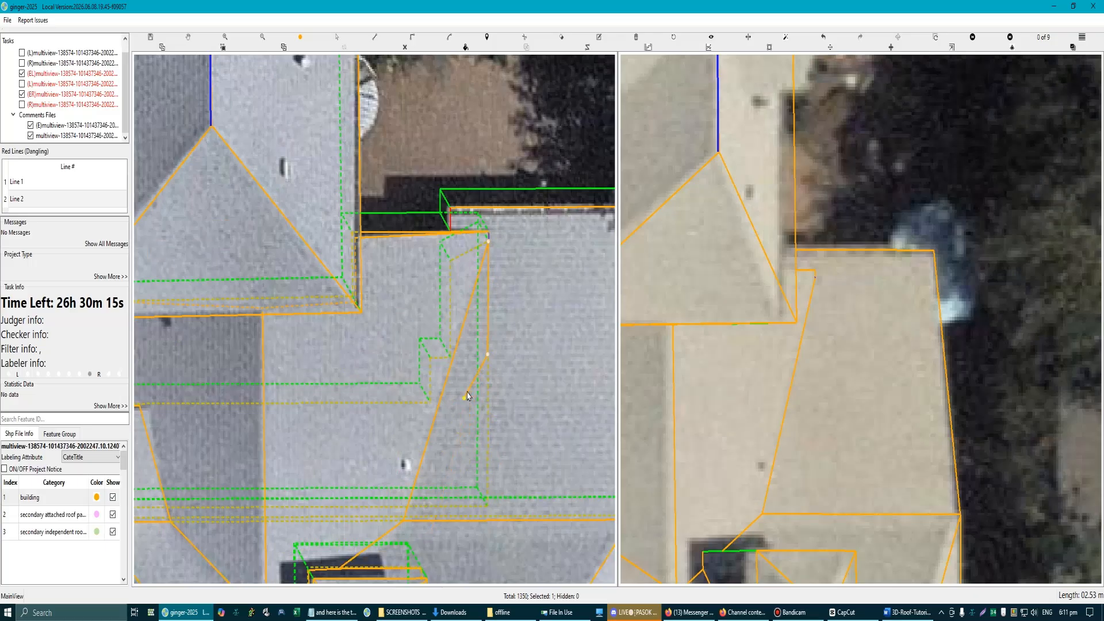
scroll(451, 357, "up", 2)
left_click(450, 357)
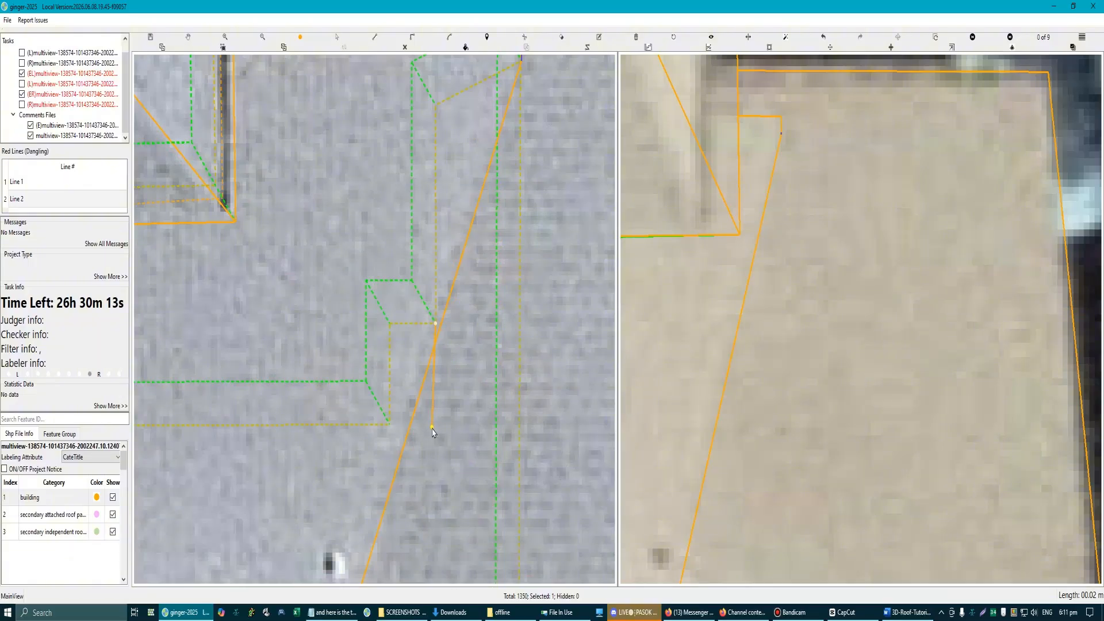
key("Escape")
Step: Locate the stepped surface beneath the rear roof and hide the roof surface covering it
scroll(425, 403, "down", 2)
scroll(408, 356, "up", 2)
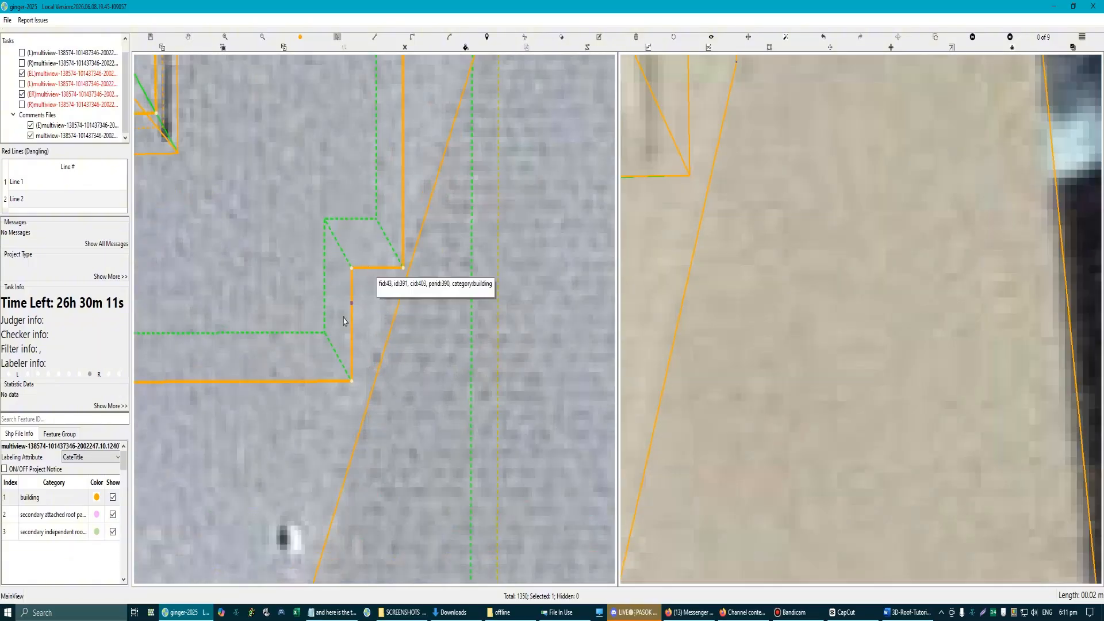
scroll(374, 340, "down", 5)
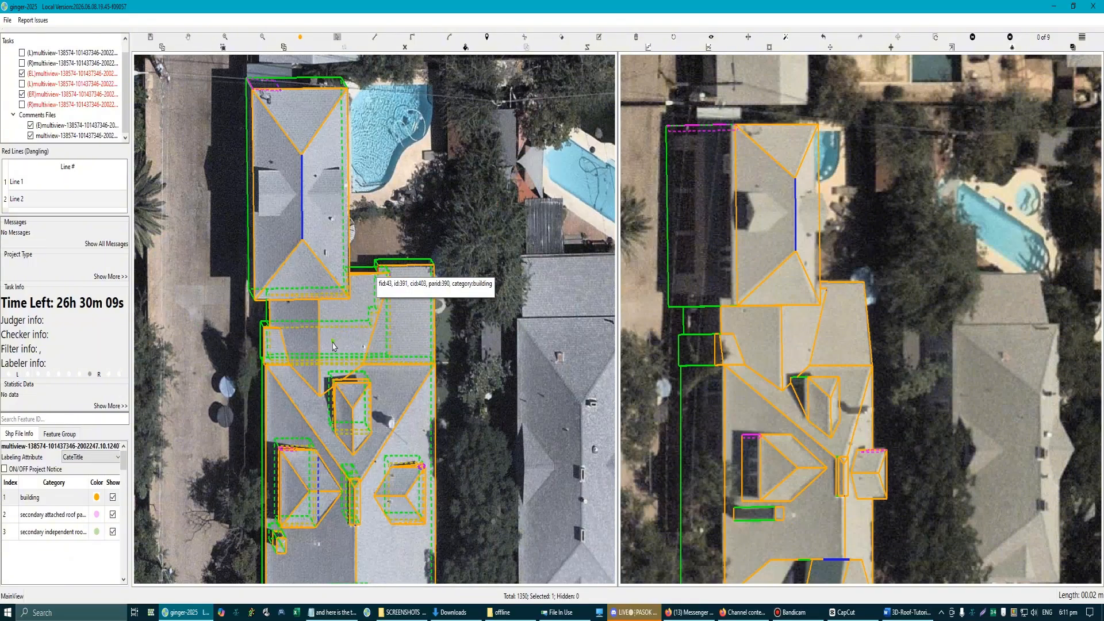
left_click(334, 344)
key("h")
Step: Examine the stepped lower surface from several angles in the 3D wireframe and select it
scroll(343, 363, "up", 2)
left_click_drag(345, 364, 385, 355)
left_click_drag(384, 256, 406, 226)
scroll(406, 226, "up", 1)
scroll(407, 227, "up", 1)
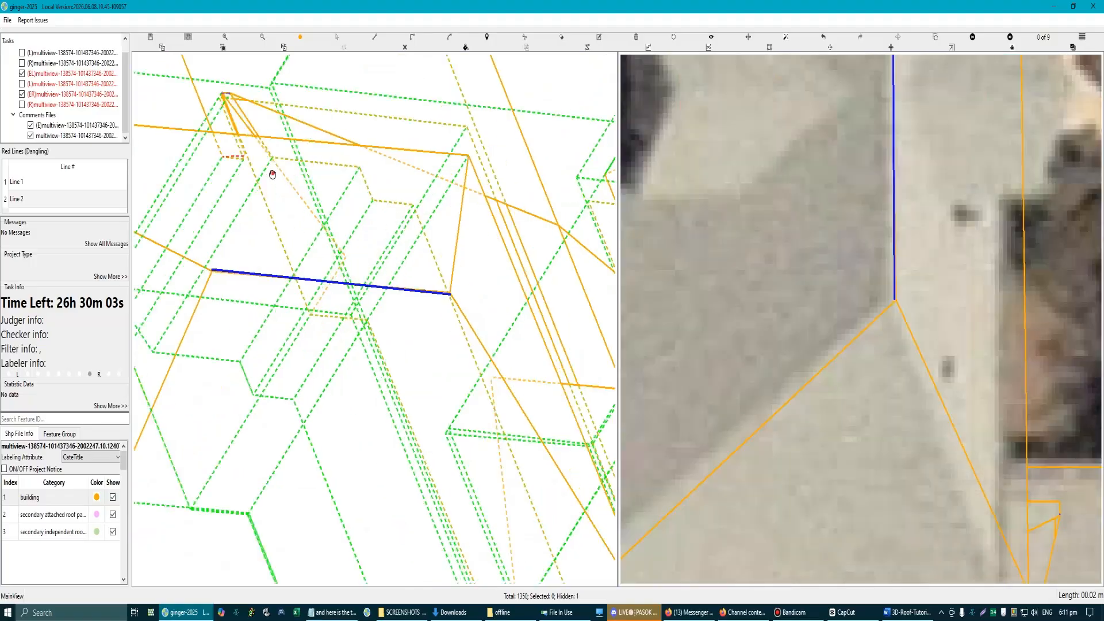
left_click_drag(271, 173, 397, 153)
left_click_drag(478, 134, 386, 239)
mouse_move(478, 244)
left_mouse_down()
mouse_move(458, 235)
mouse_move(474, 239)
left_mouse_up()
scroll(472, 239, "up", 3)
key("Escape")
left_click(459, 235)
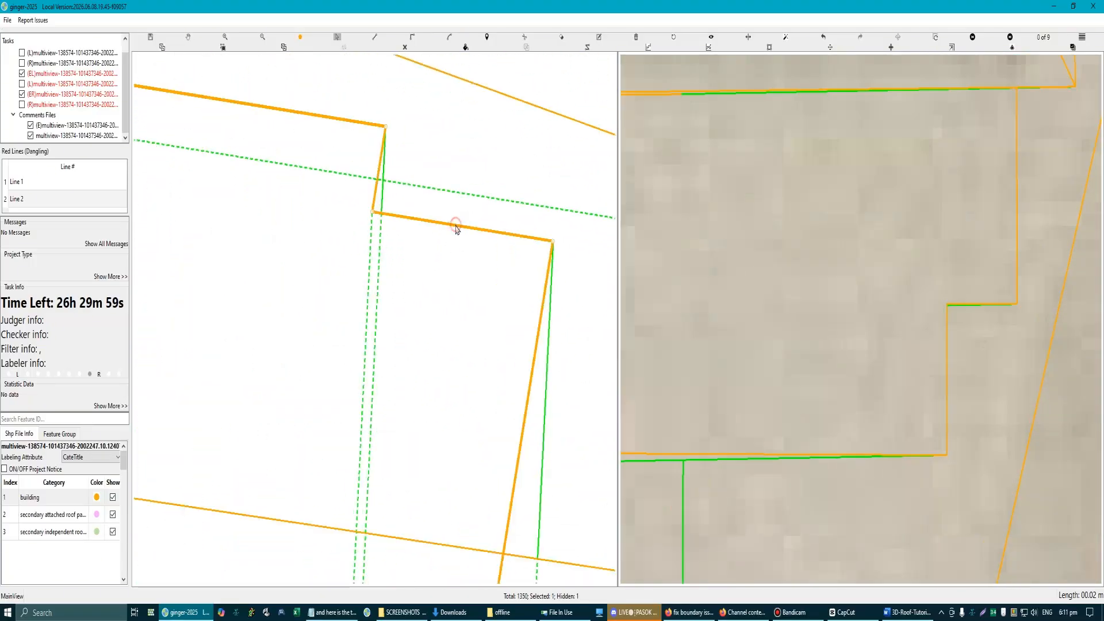
Step: Check the stepped surface against the whole building's wireframe, and return to the aerial image with the full building in view
scroll(456, 229, "down", 3)
scroll(446, 378, "down", 3)
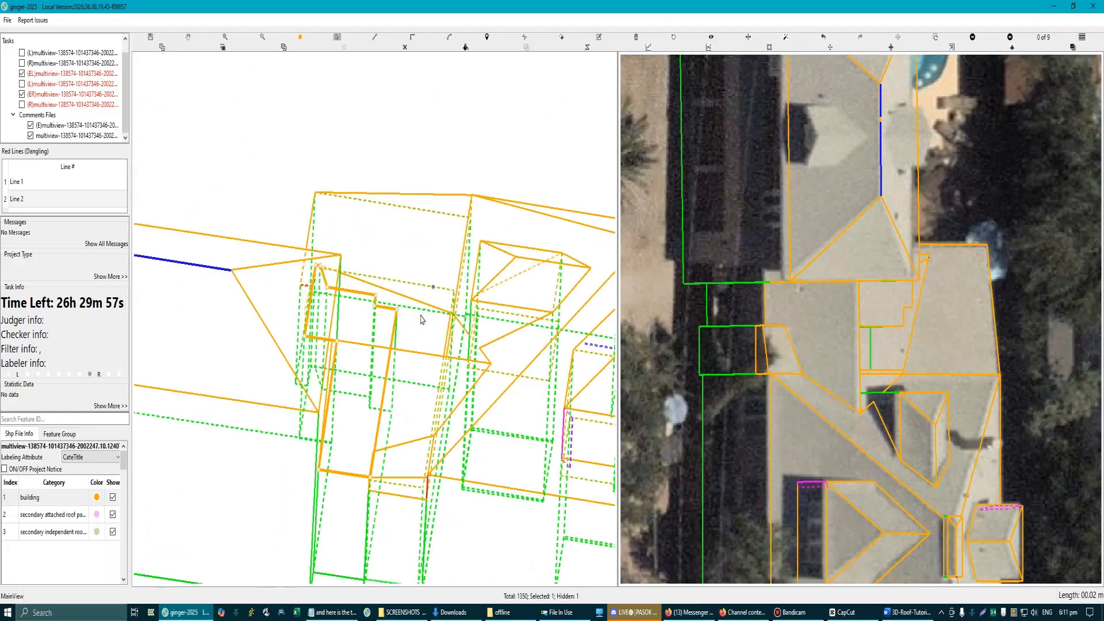
scroll(423, 315, "down", 3)
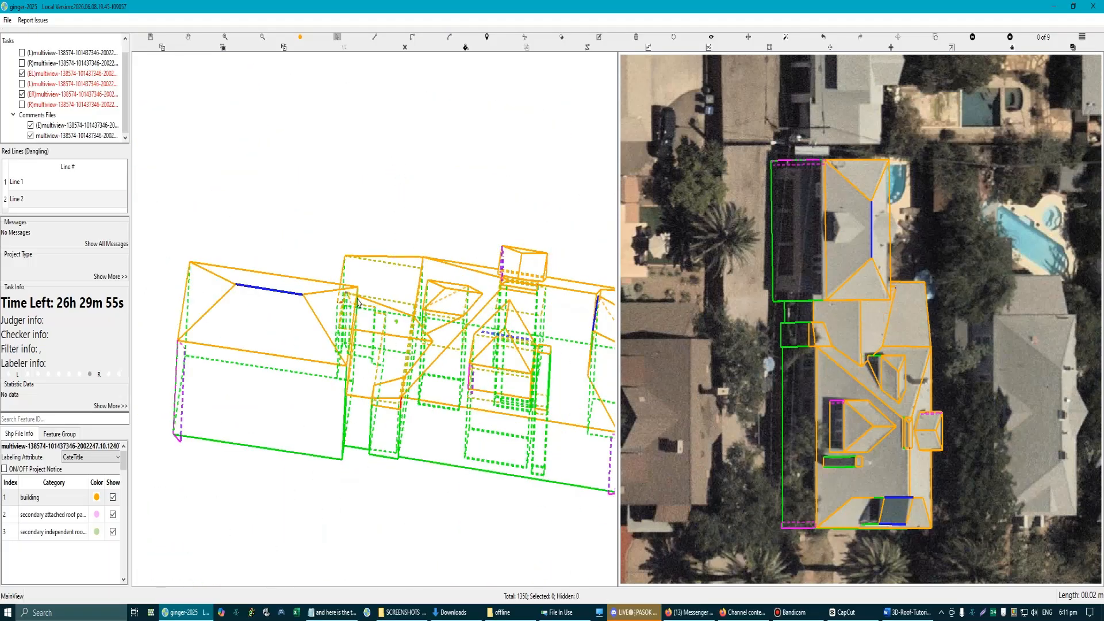
scroll(395, 355, "up", 2)
scroll(411, 387, "down", 3)
key("space")
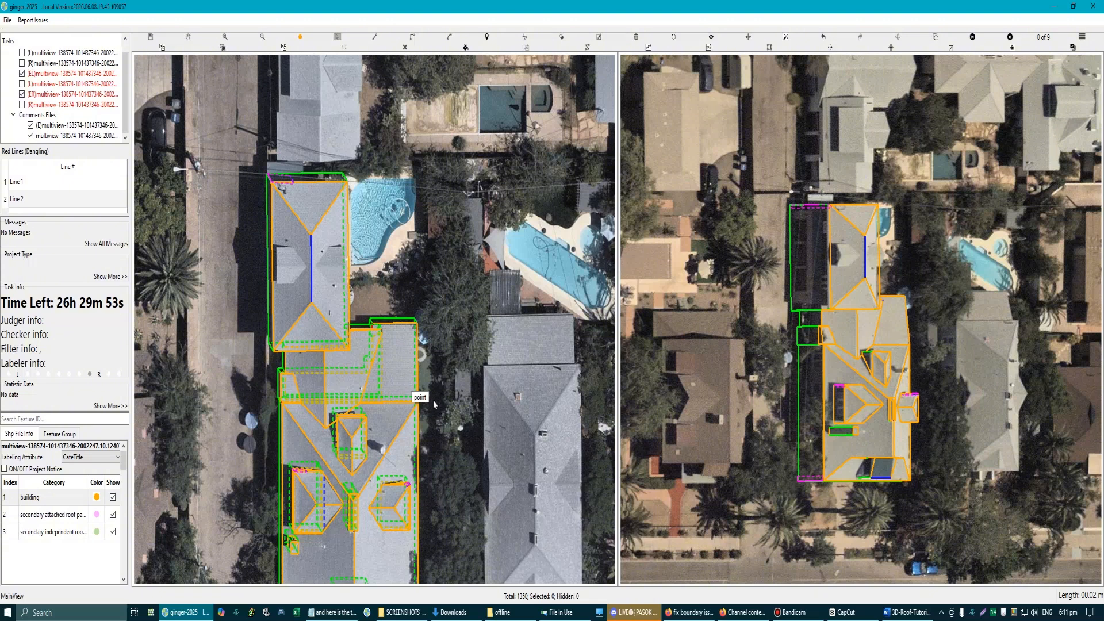
scroll(434, 404, "down", 2)
left_click_drag(371, 403, 367, 383)
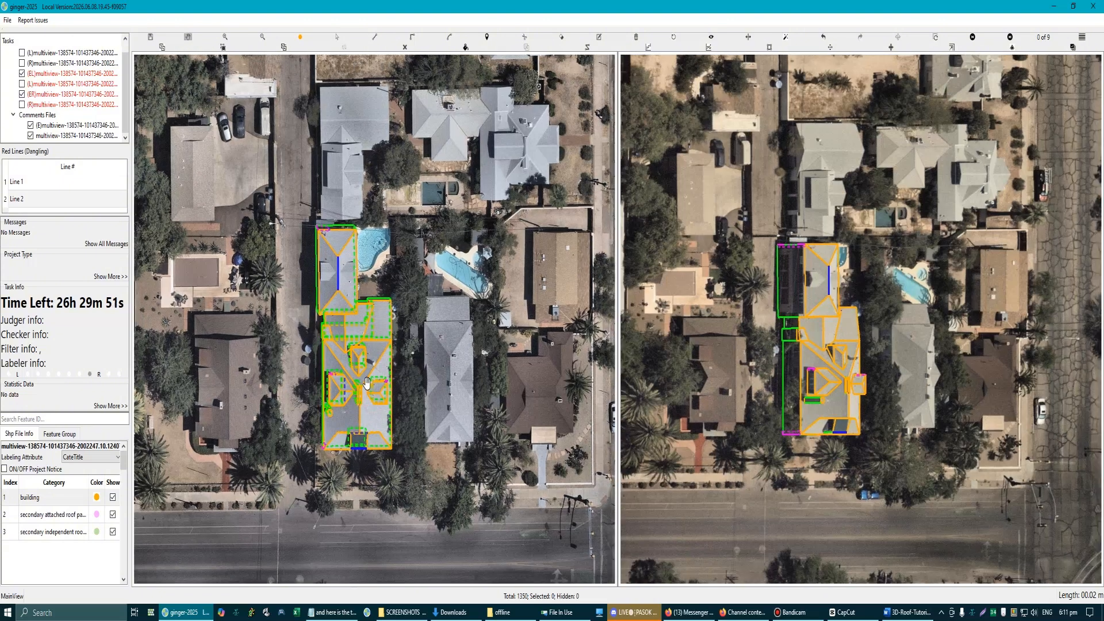